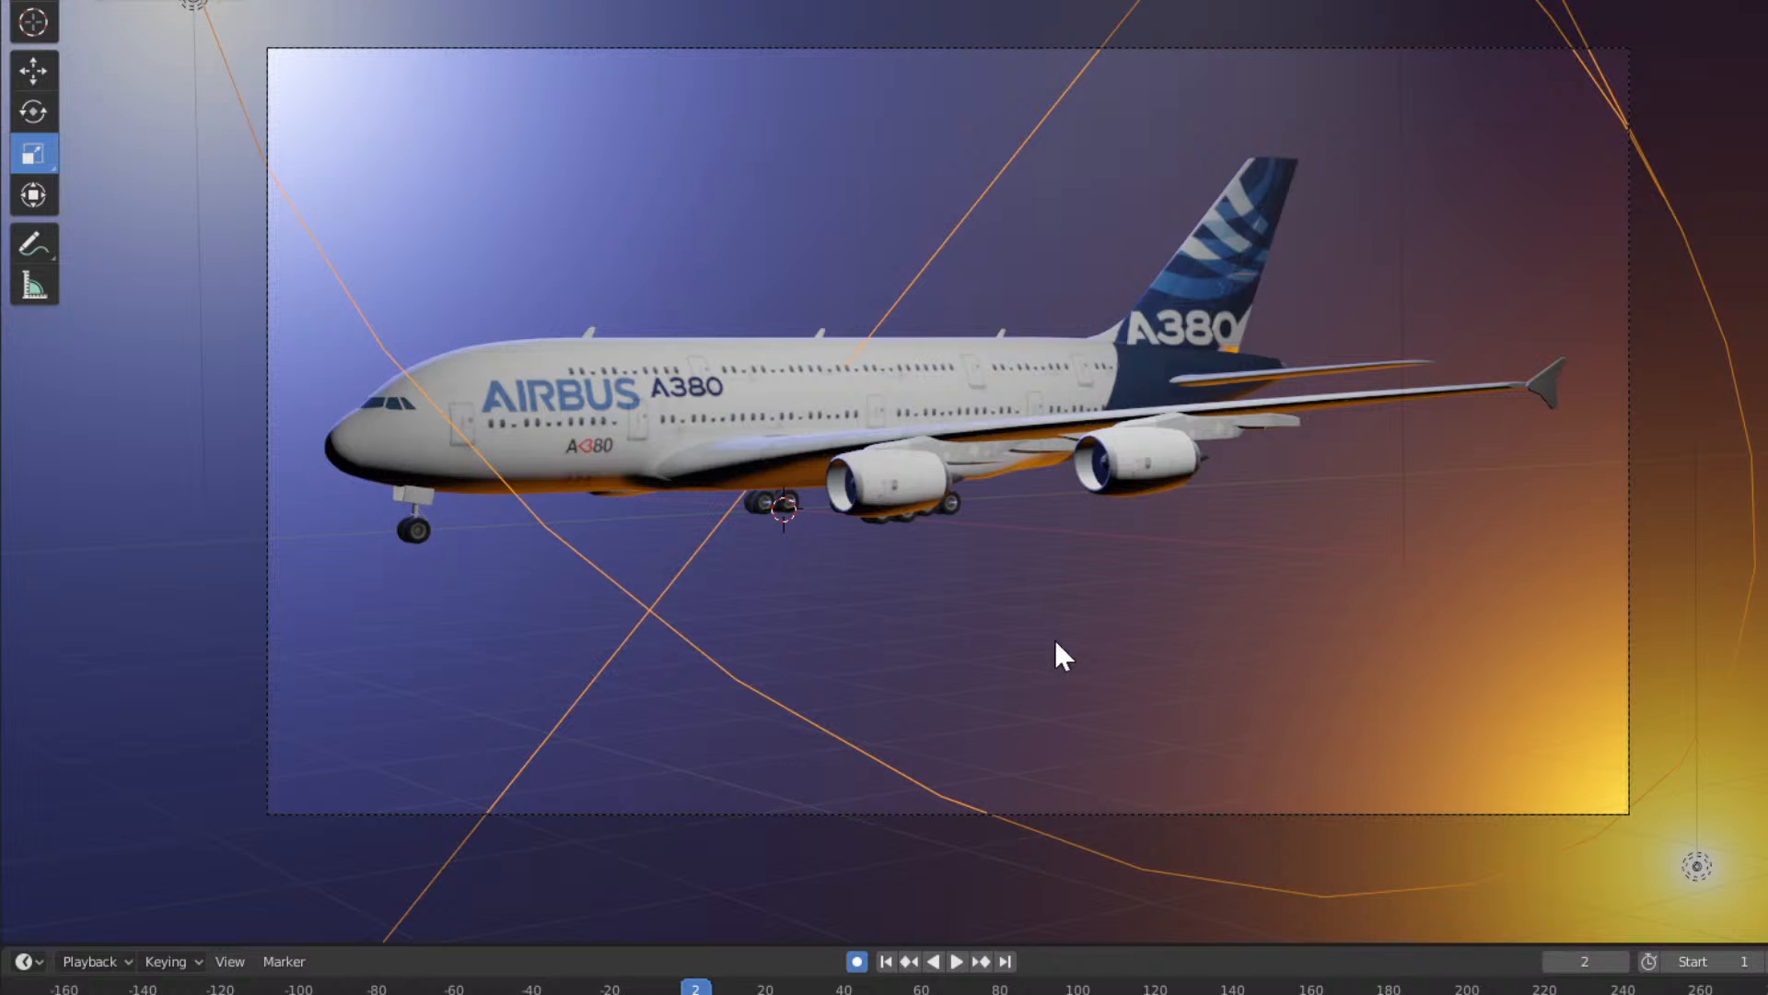
Examine the Airbus A380 model and its livery from several angles outside the camera view.
key(KP_0)
scroll(1059, 641, up, 6)
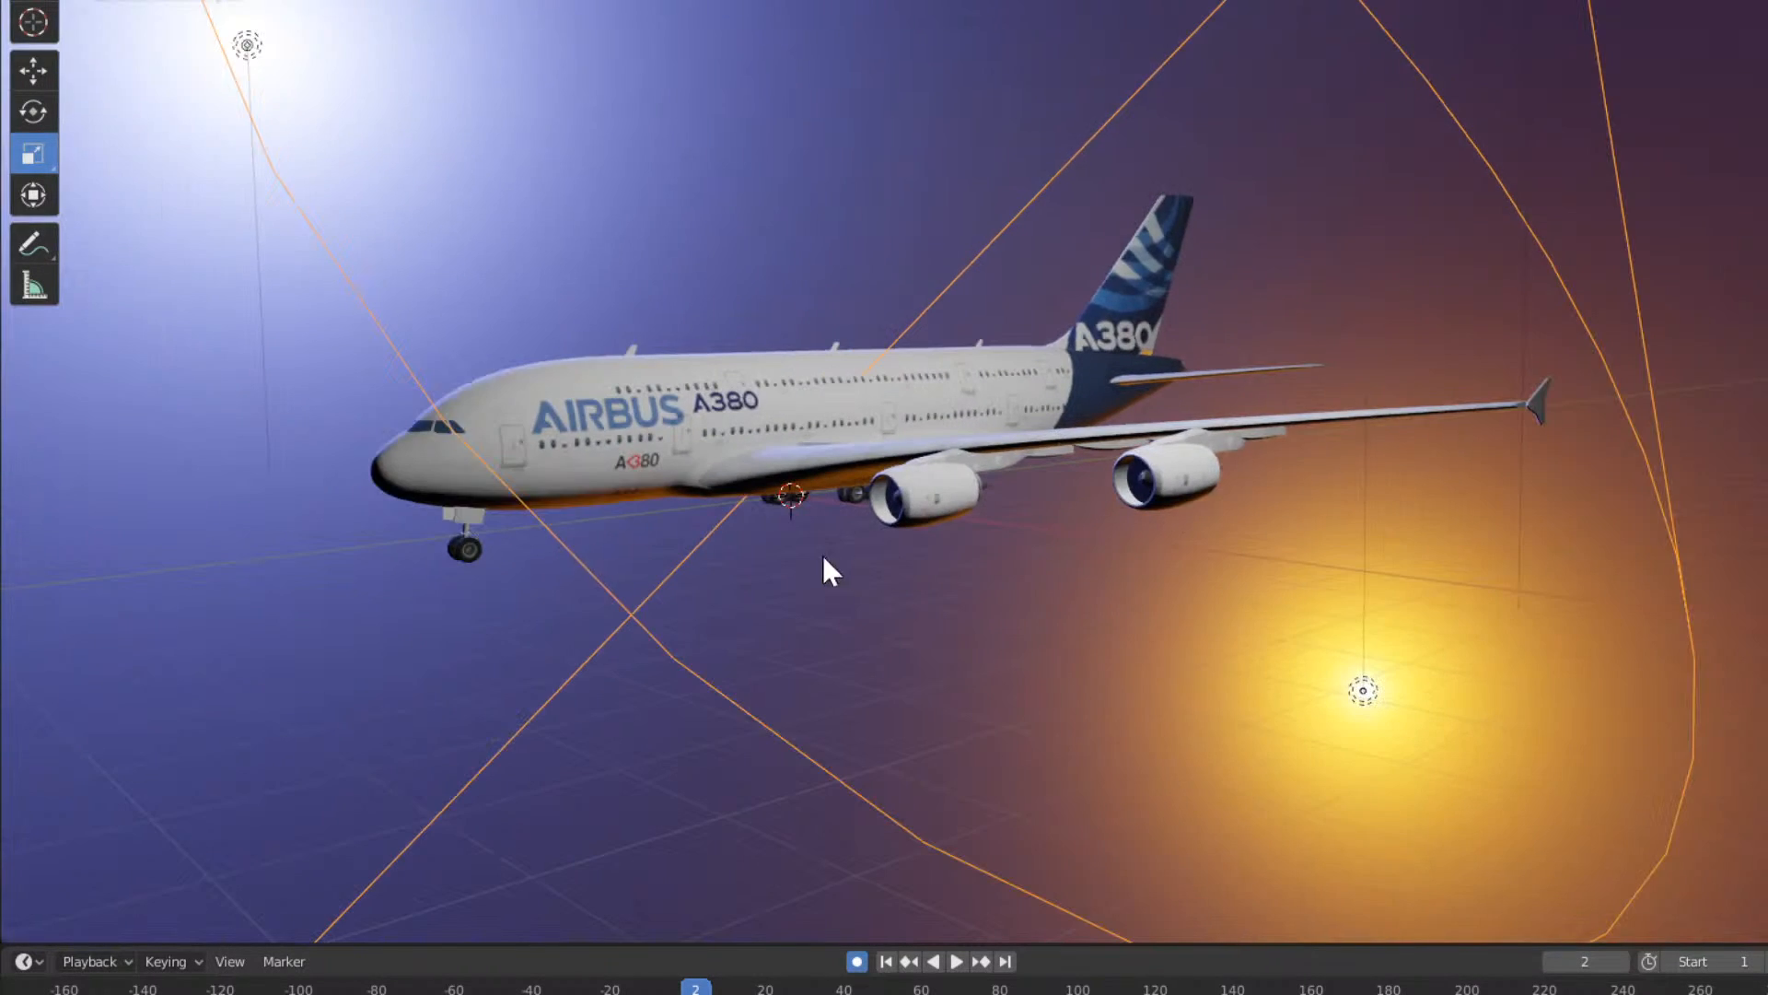
shift+middle_drag(822, 556, 931, 601)
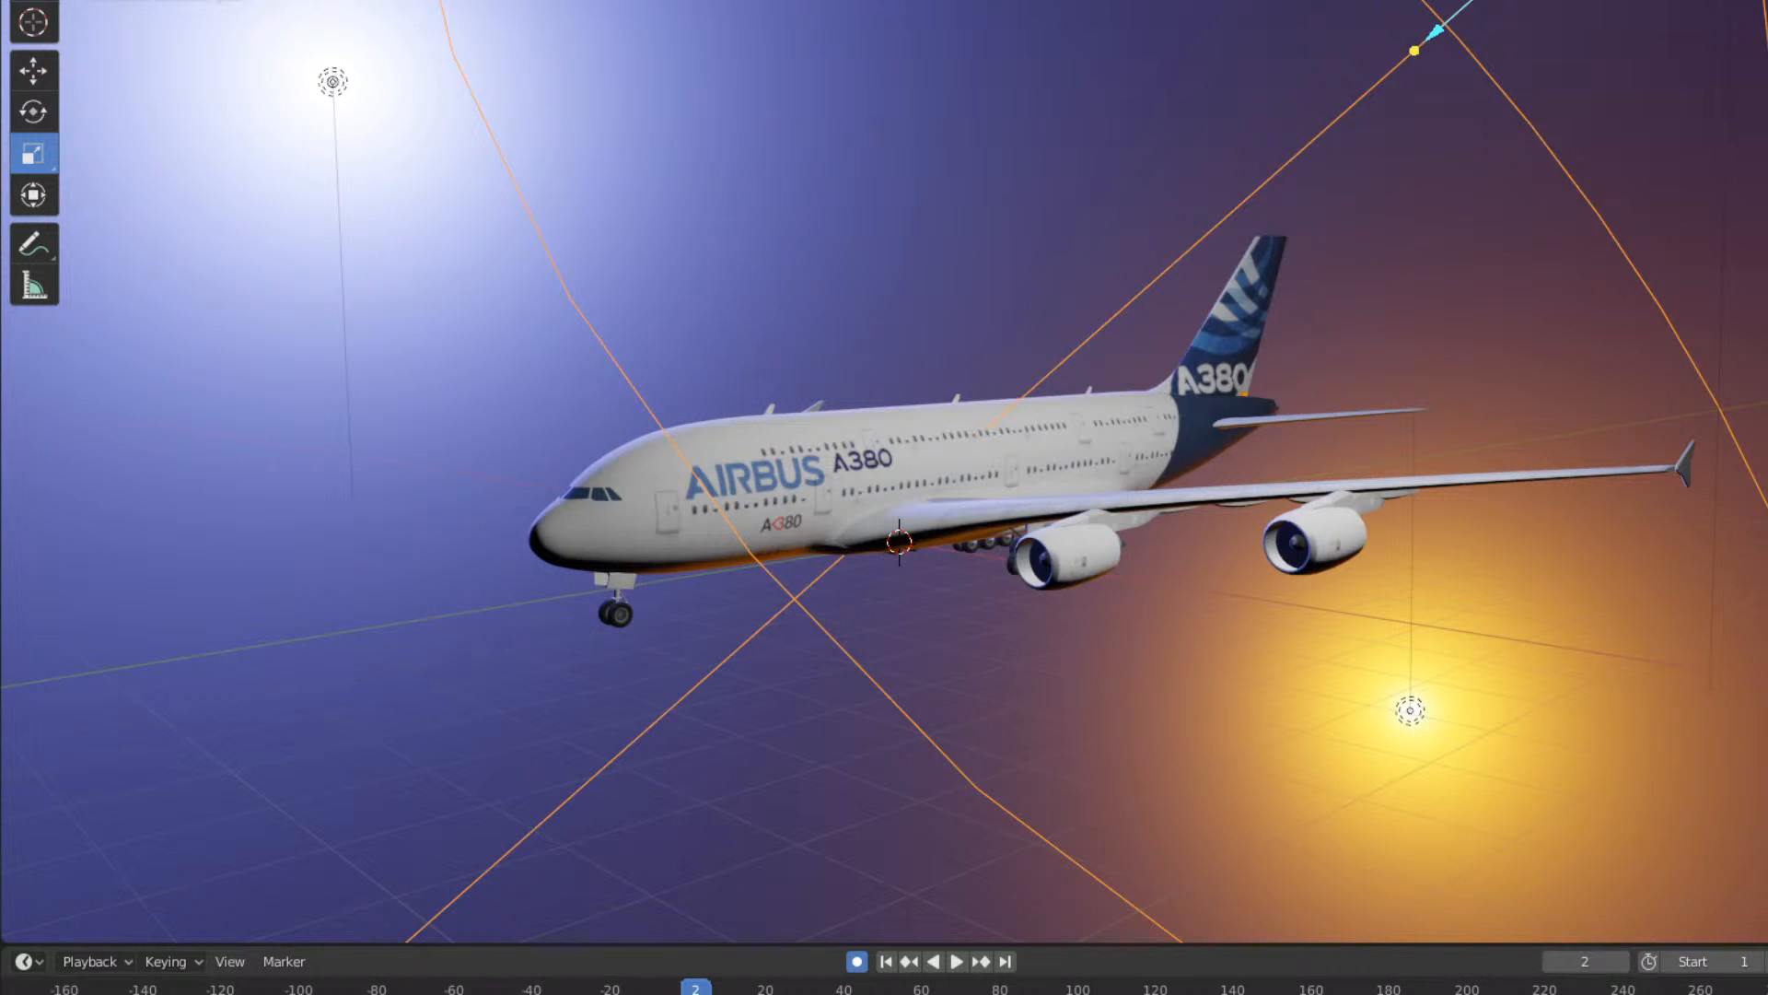
click(466, 670)
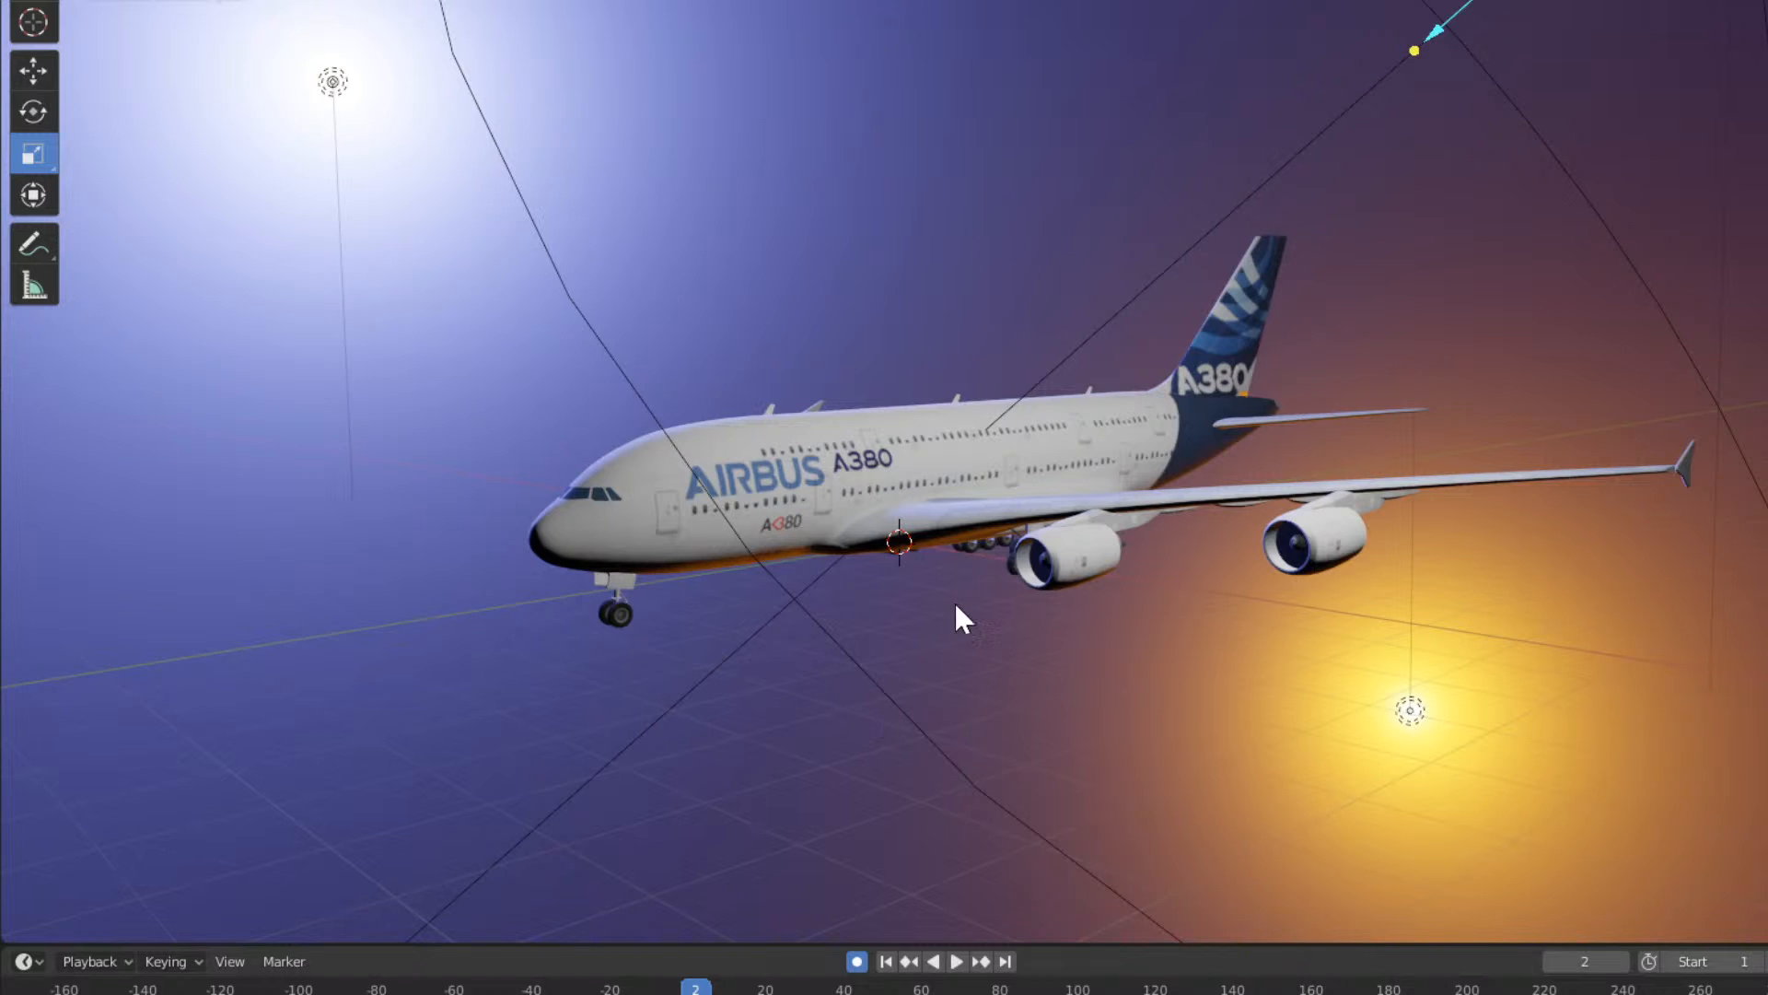
mouse_move(1064, 621)
middle_down()
mouse_move(1096, 621)
mouse_move(1070, 628)
middle_up()
scroll(976, 498, up, 2)
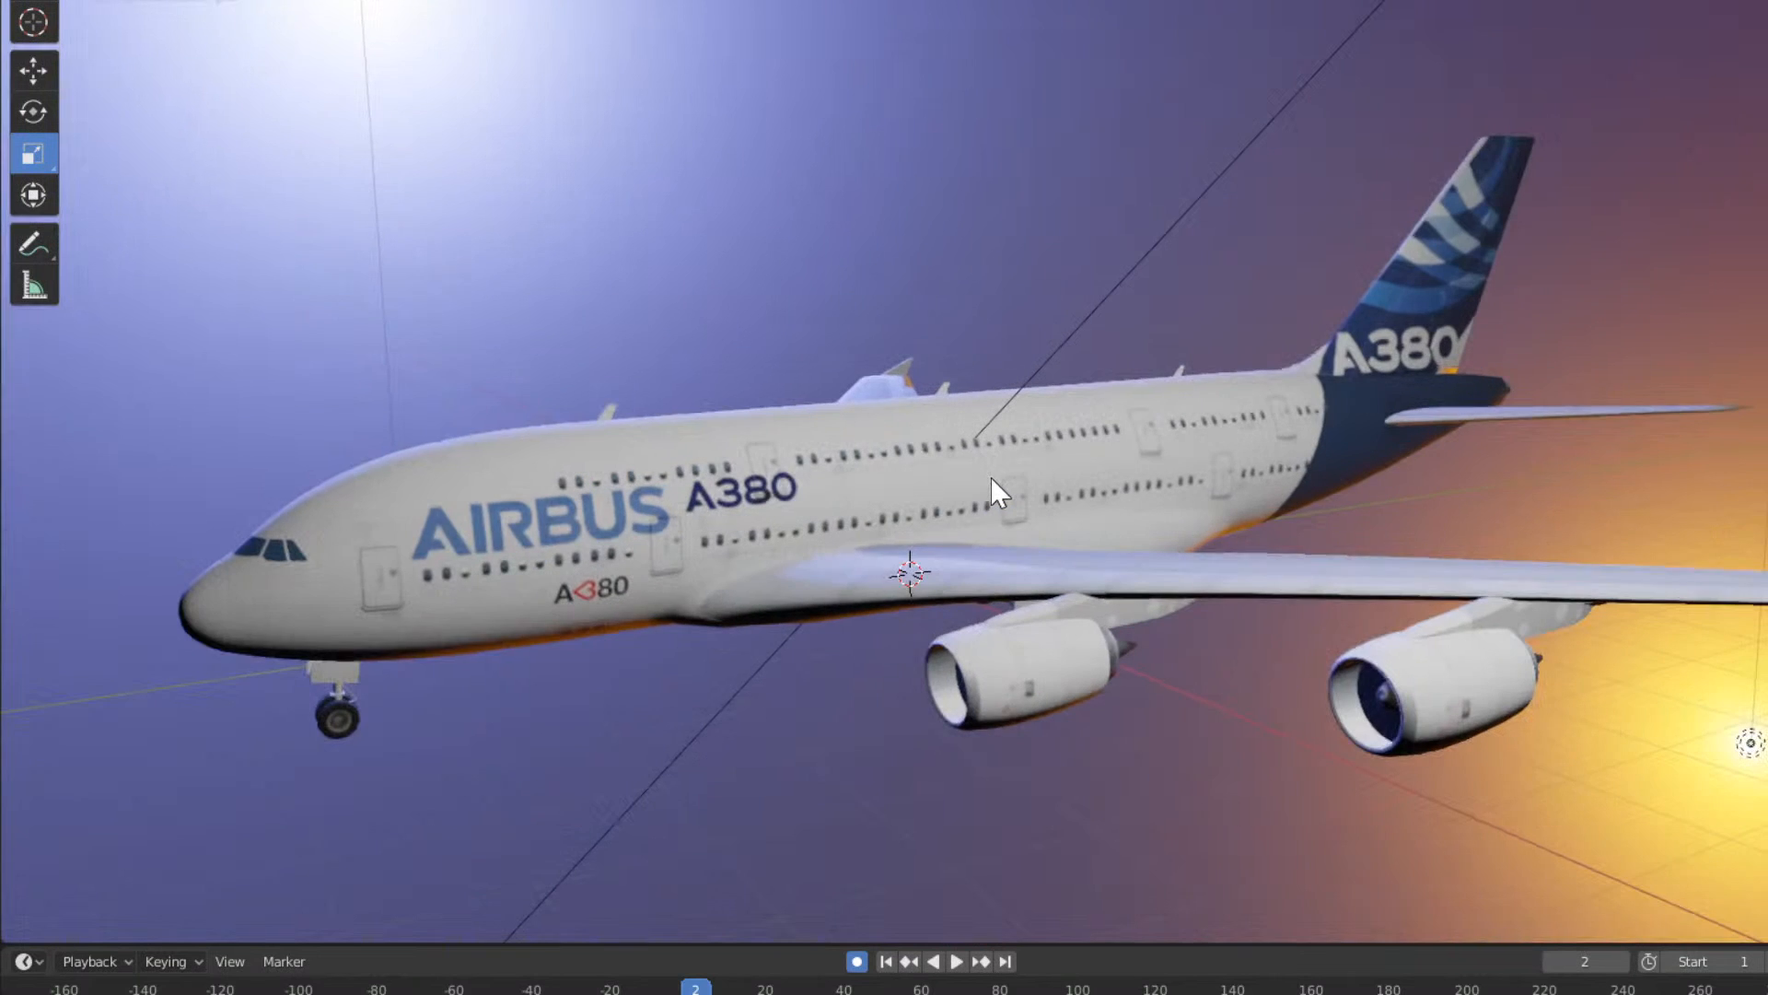
middle_drag(854, 505, 863, 510)
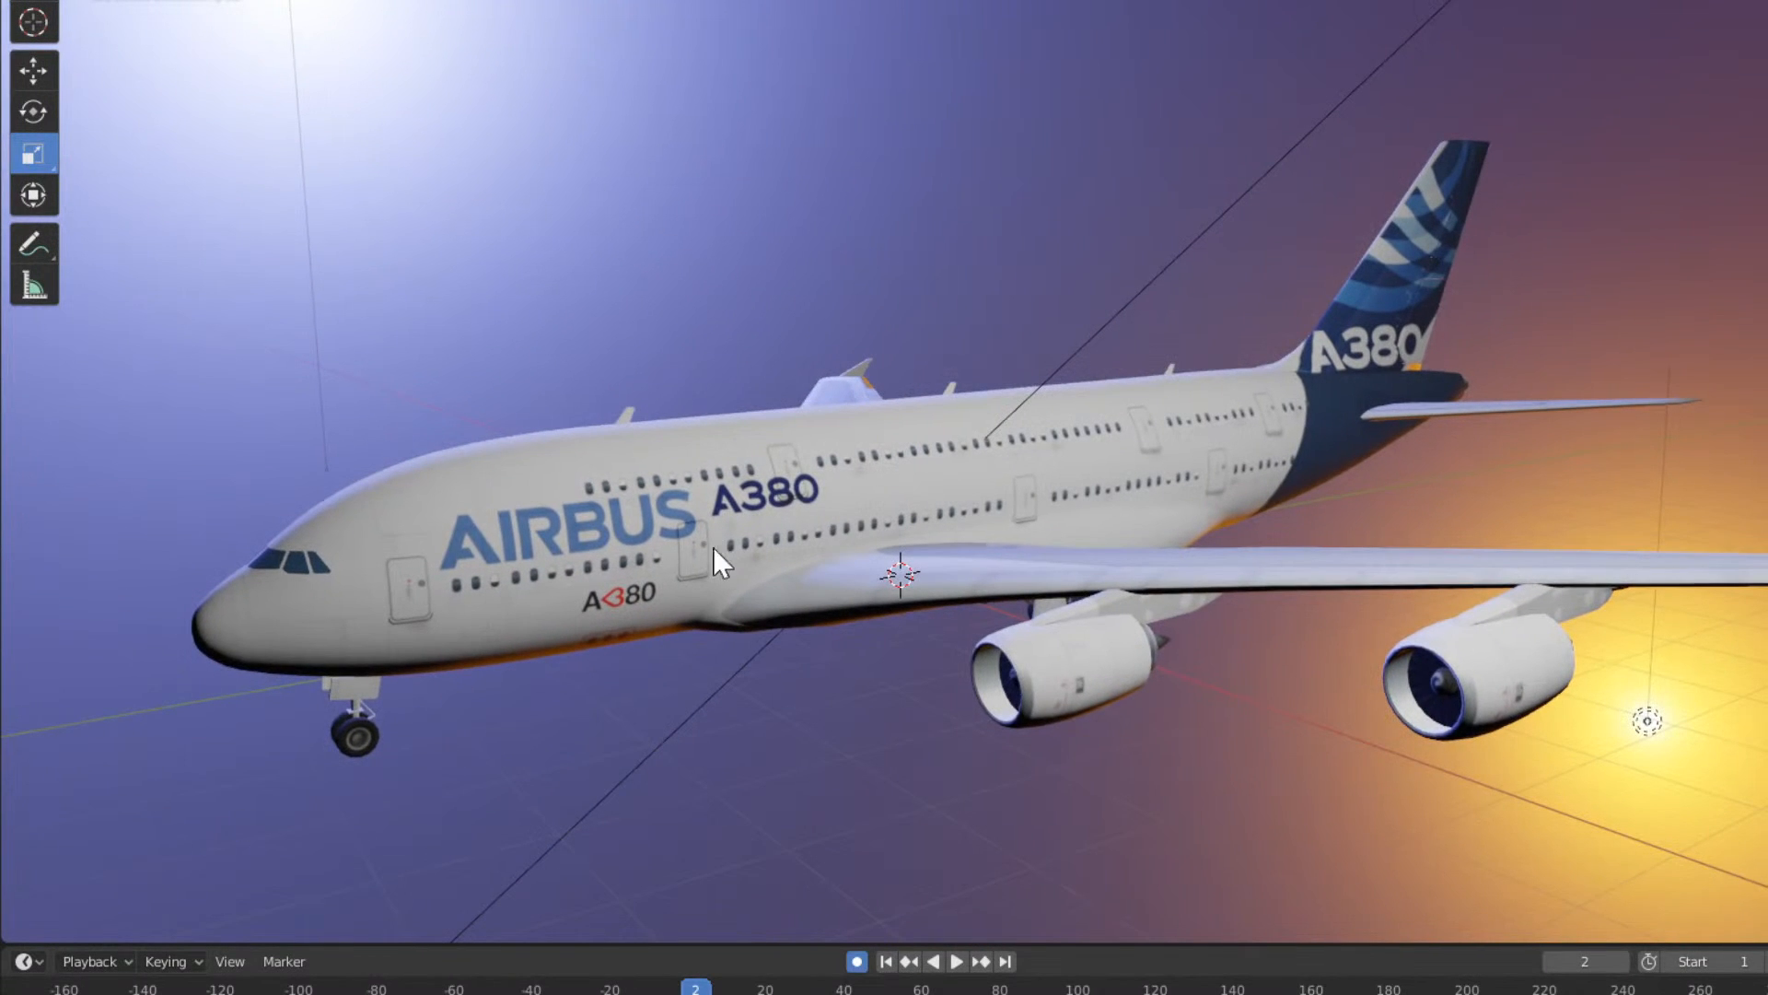
middle_drag(713, 547, 765, 556)
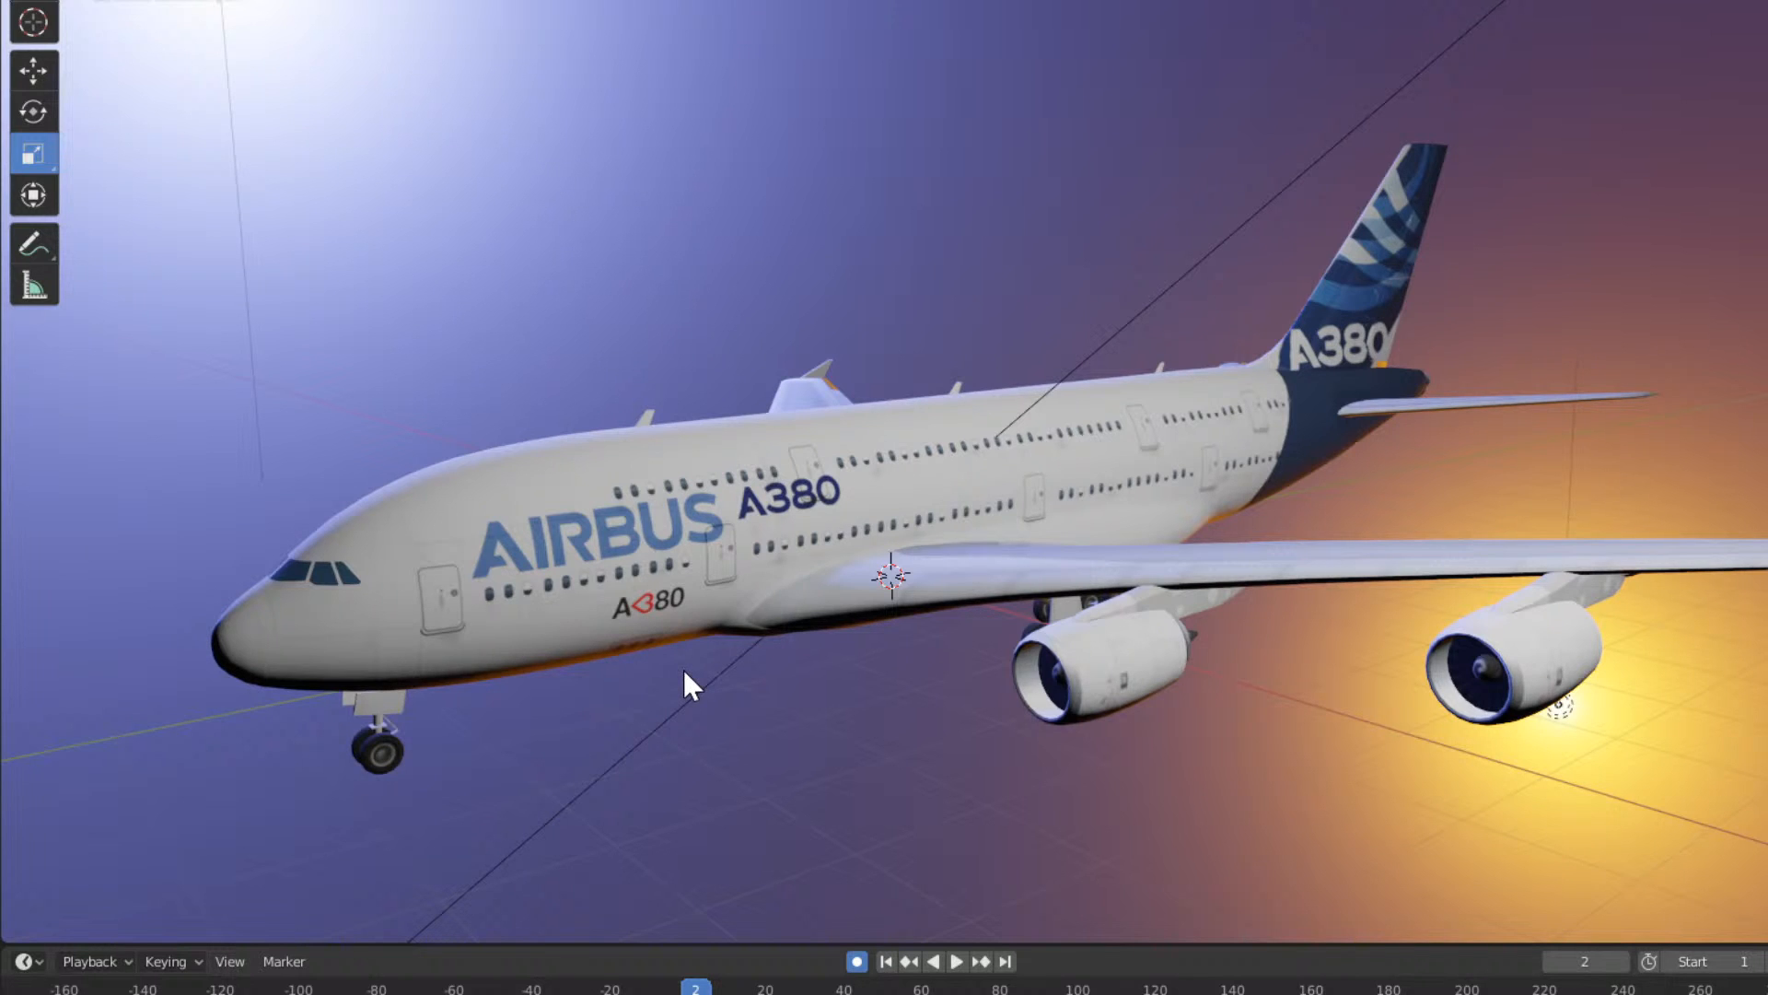
middle_drag(648, 713, 683, 705)
scroll(838, 665, down, 4)
scroll(869, 659, up, 2)
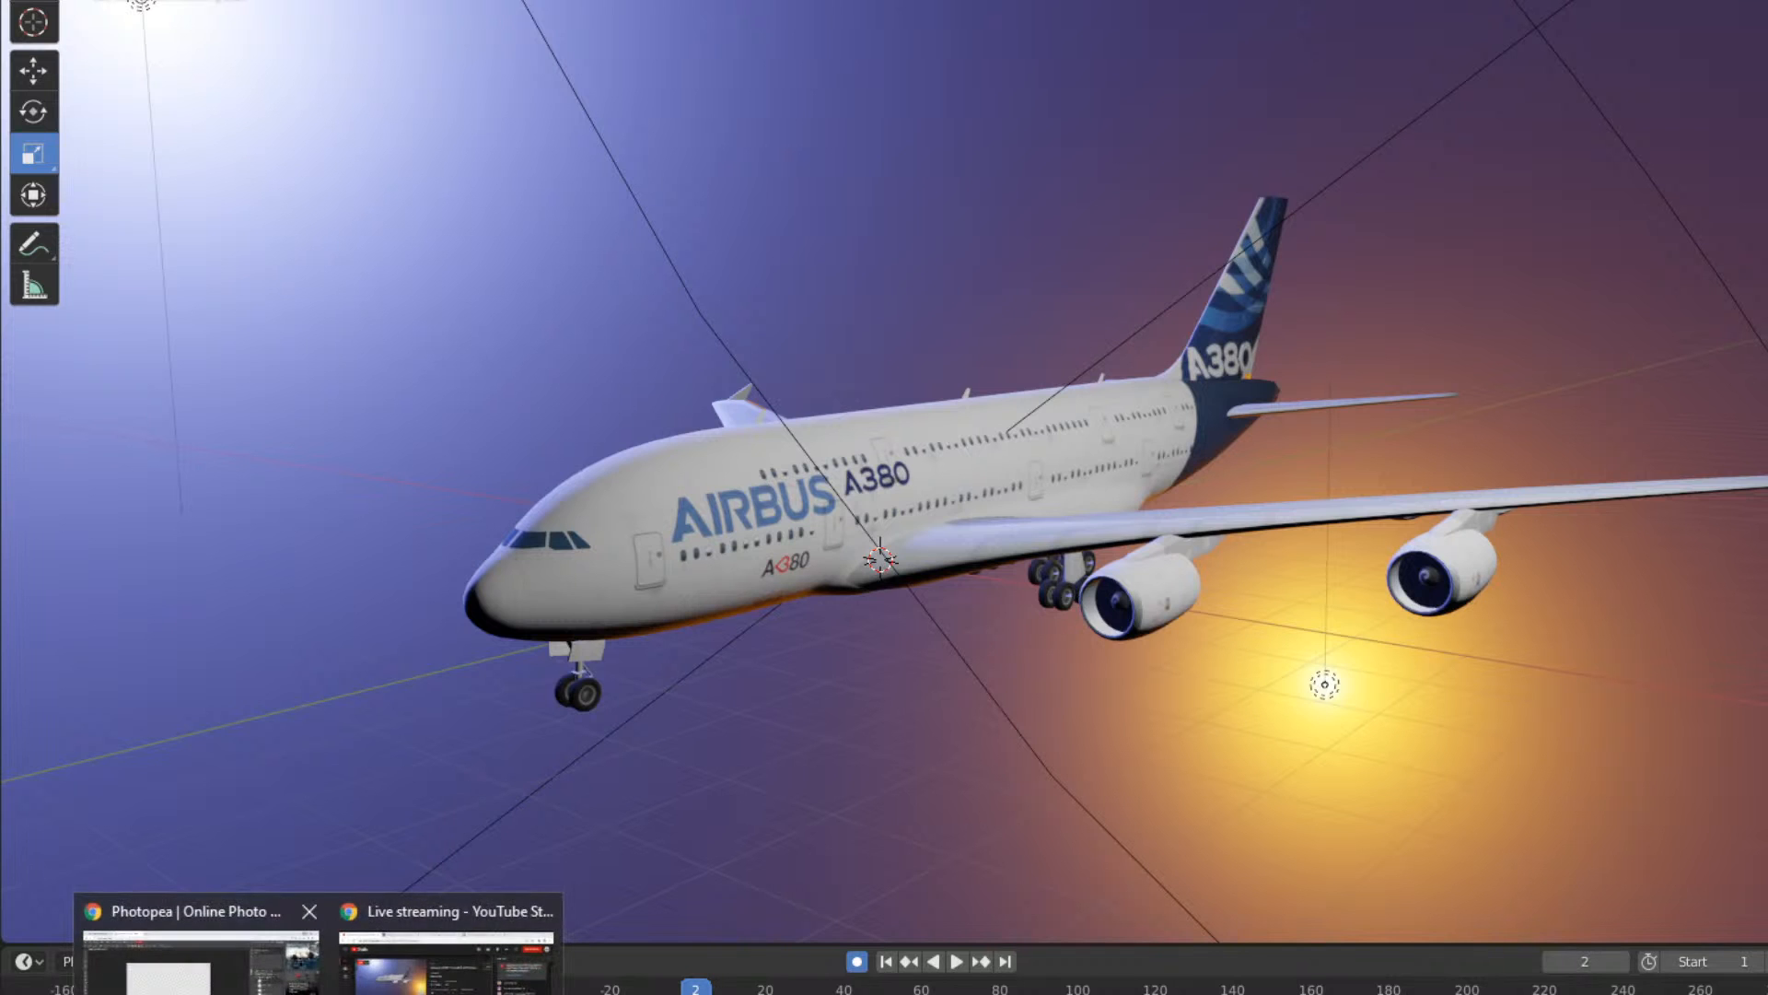
Switch to Photopea and show the background fuselage layer and both orange easyJet logo layers.
click(175, 962)
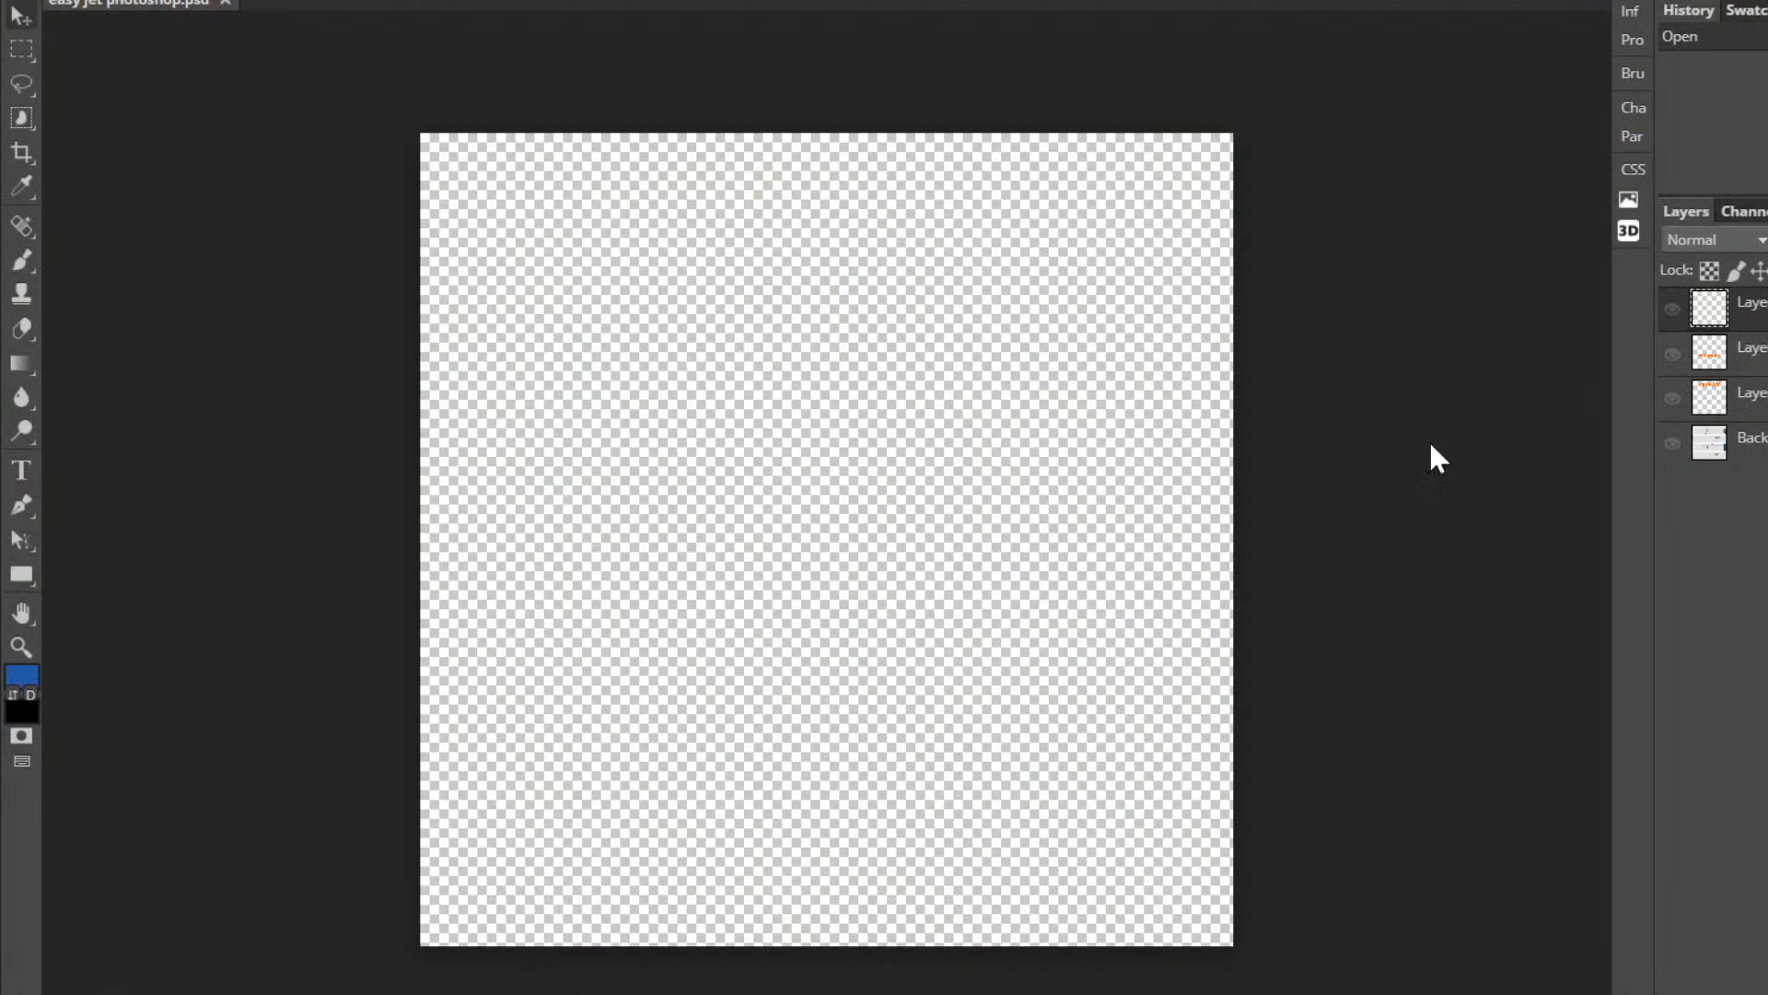
click(1672, 444)
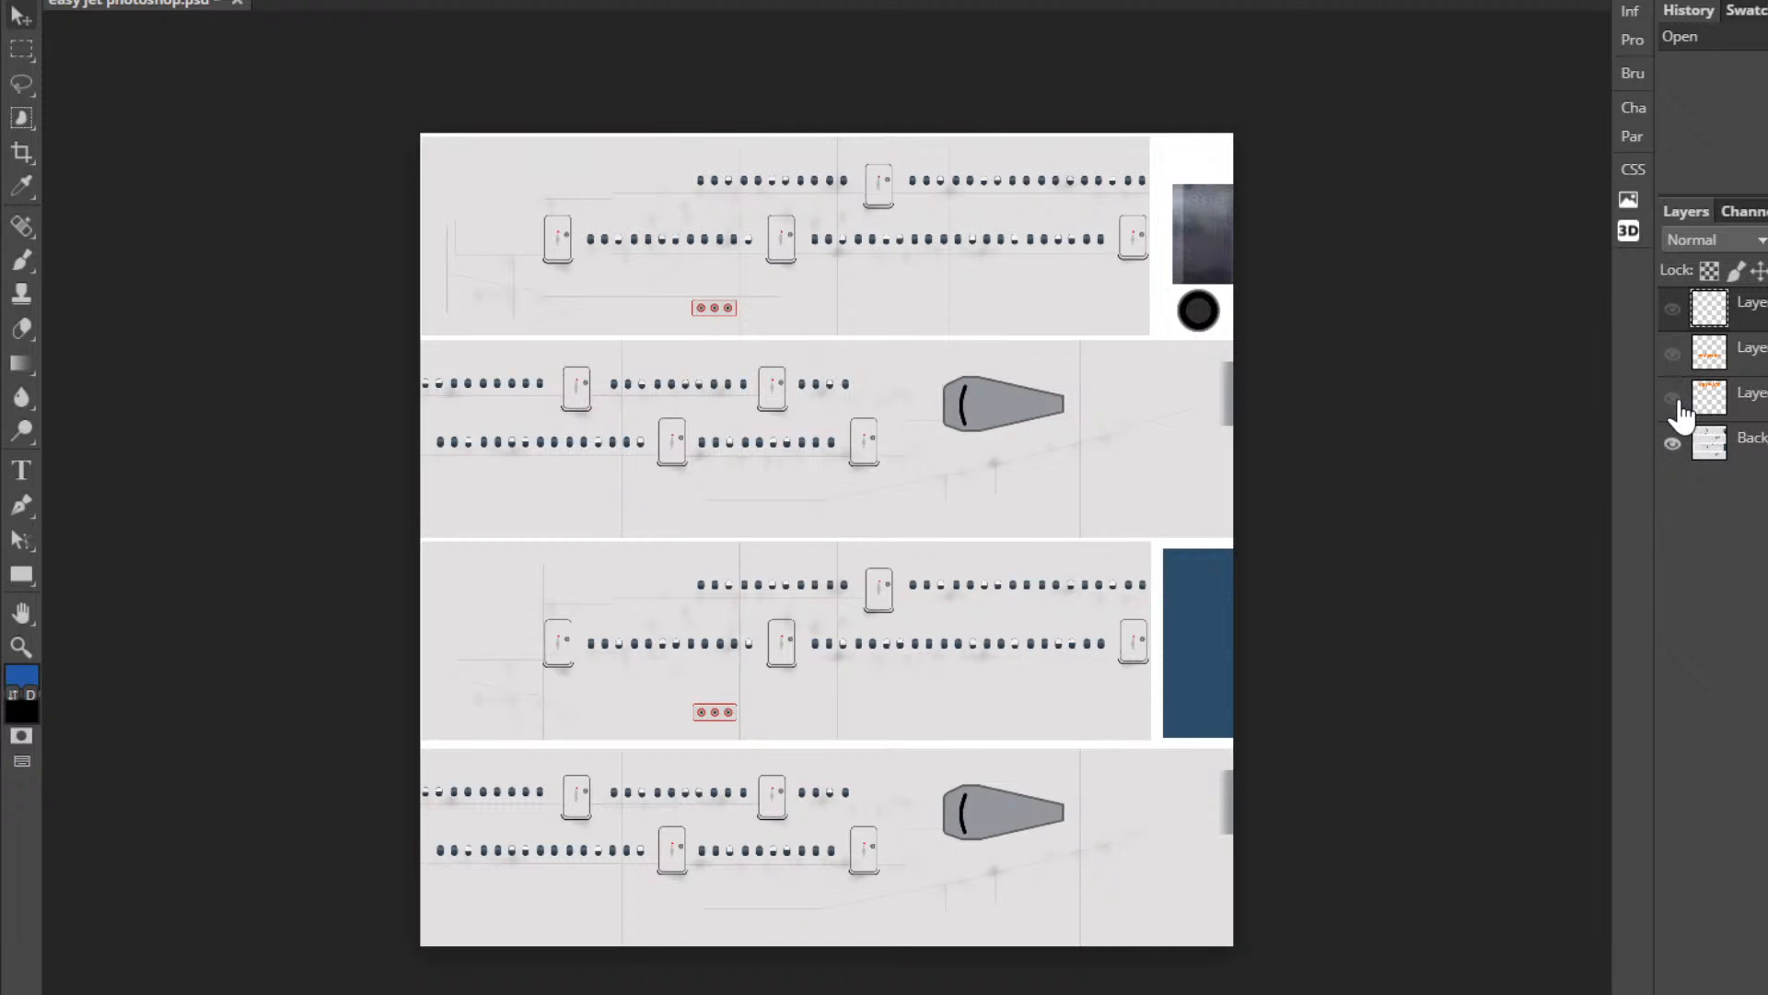
click(1672, 399)
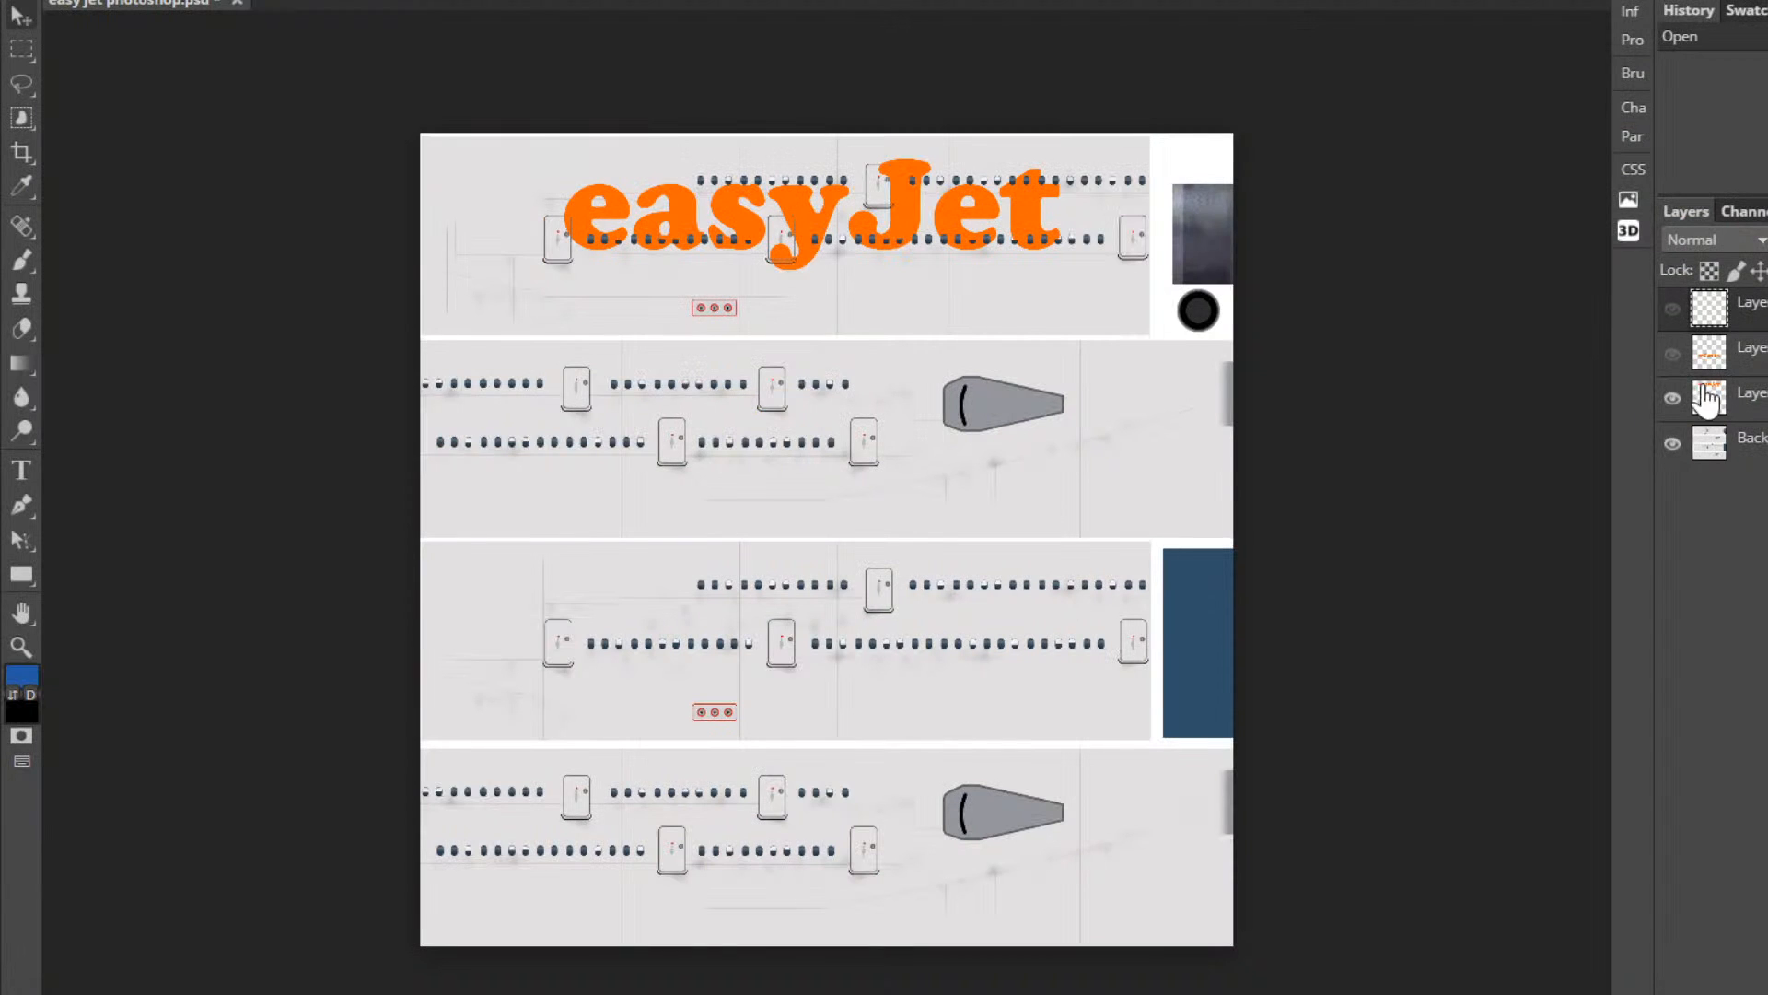
click(1672, 354)
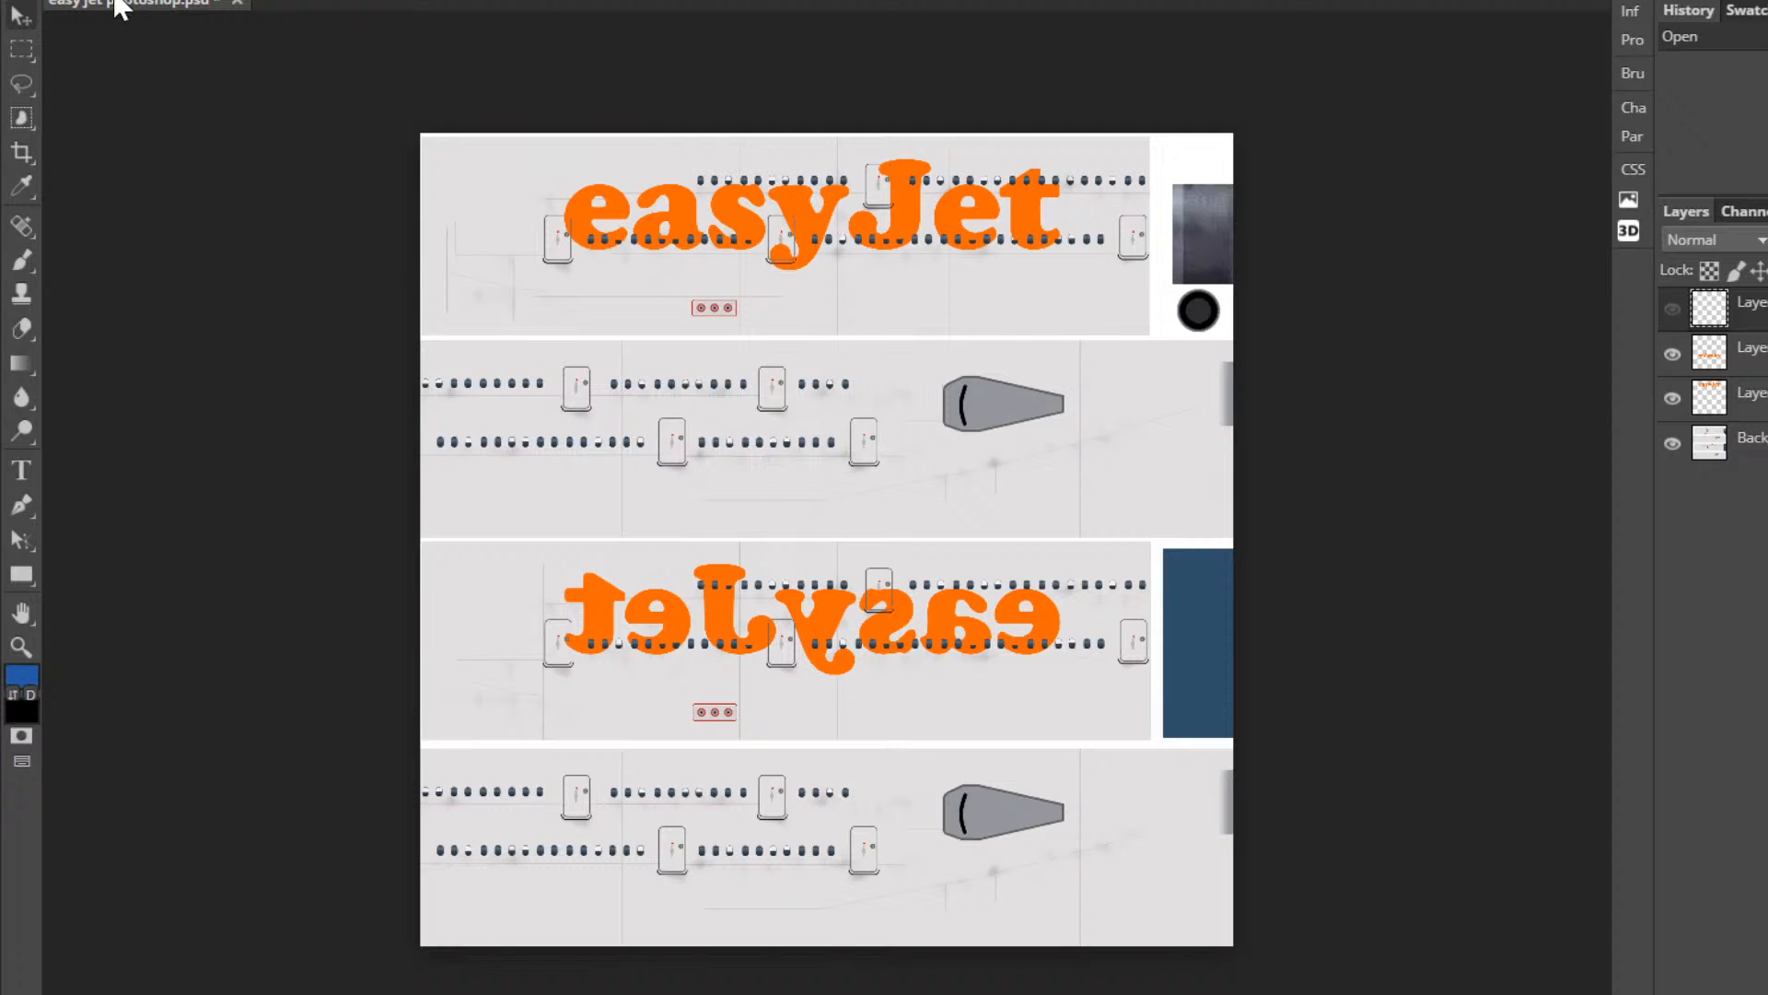
Export the easyJet texture as a 2048 × 2048 px PNG at 100% quality.
click(28, 2)
mouse_move(110, 210)
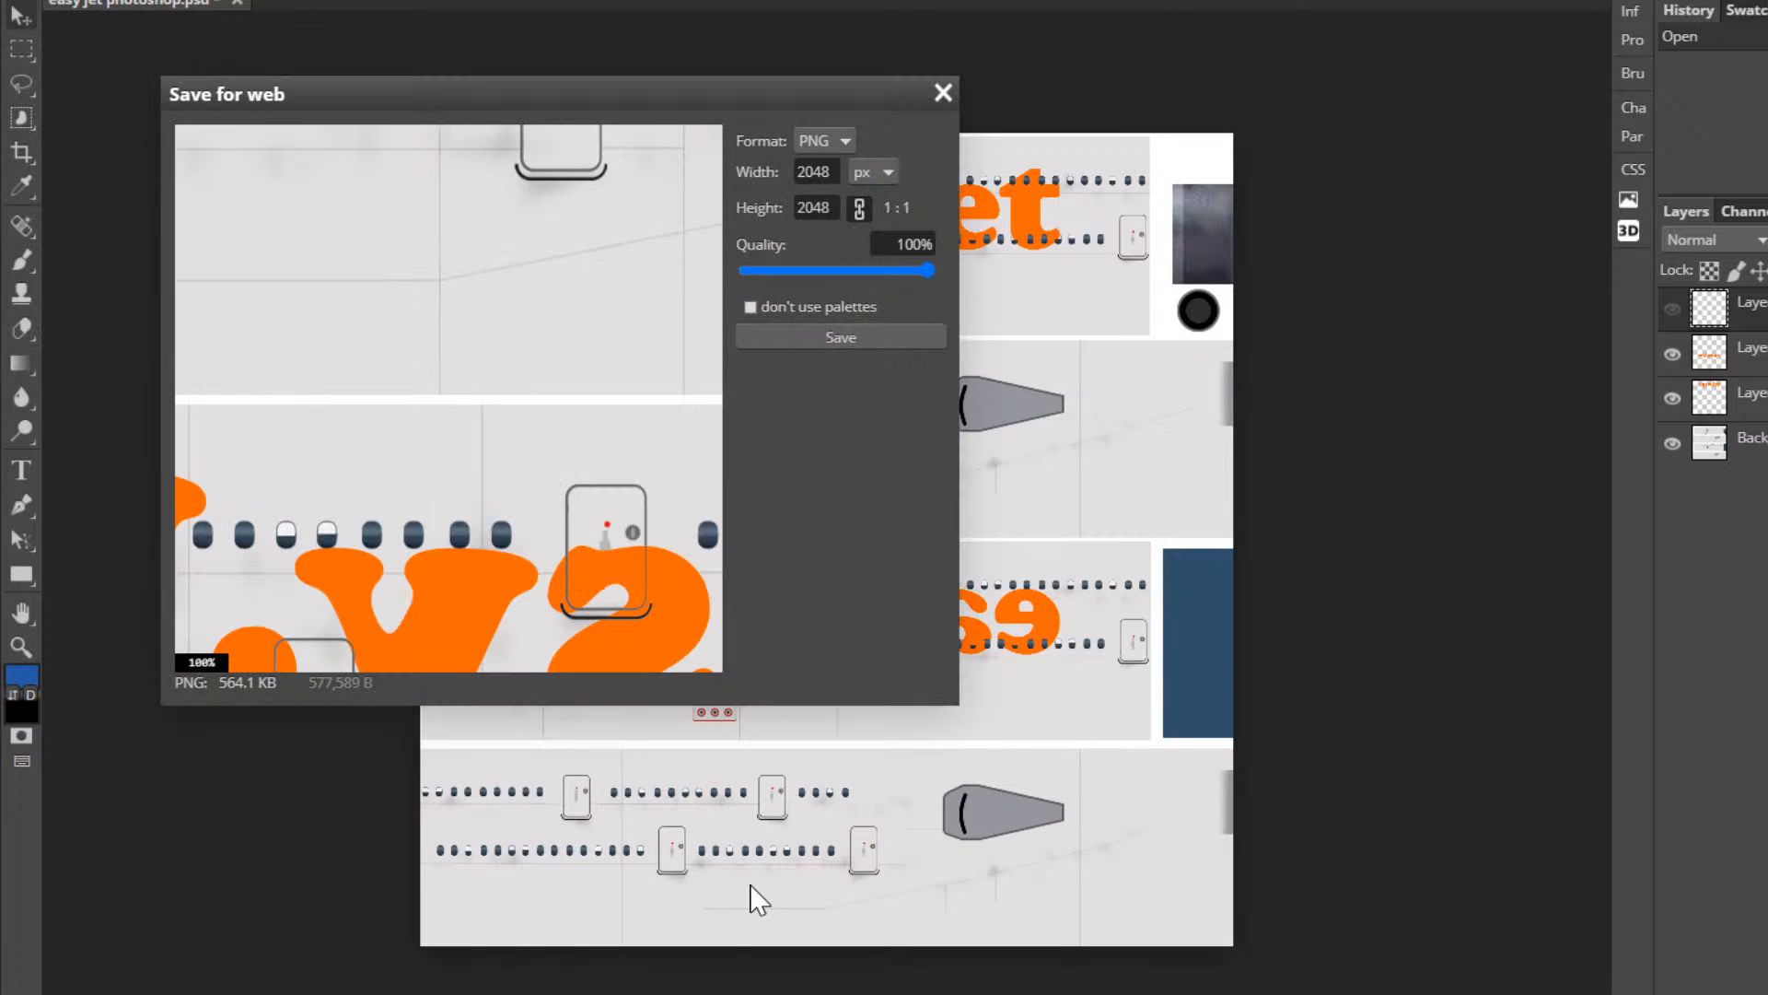
click(849, 341)
scroll(615, 203, down, 1)
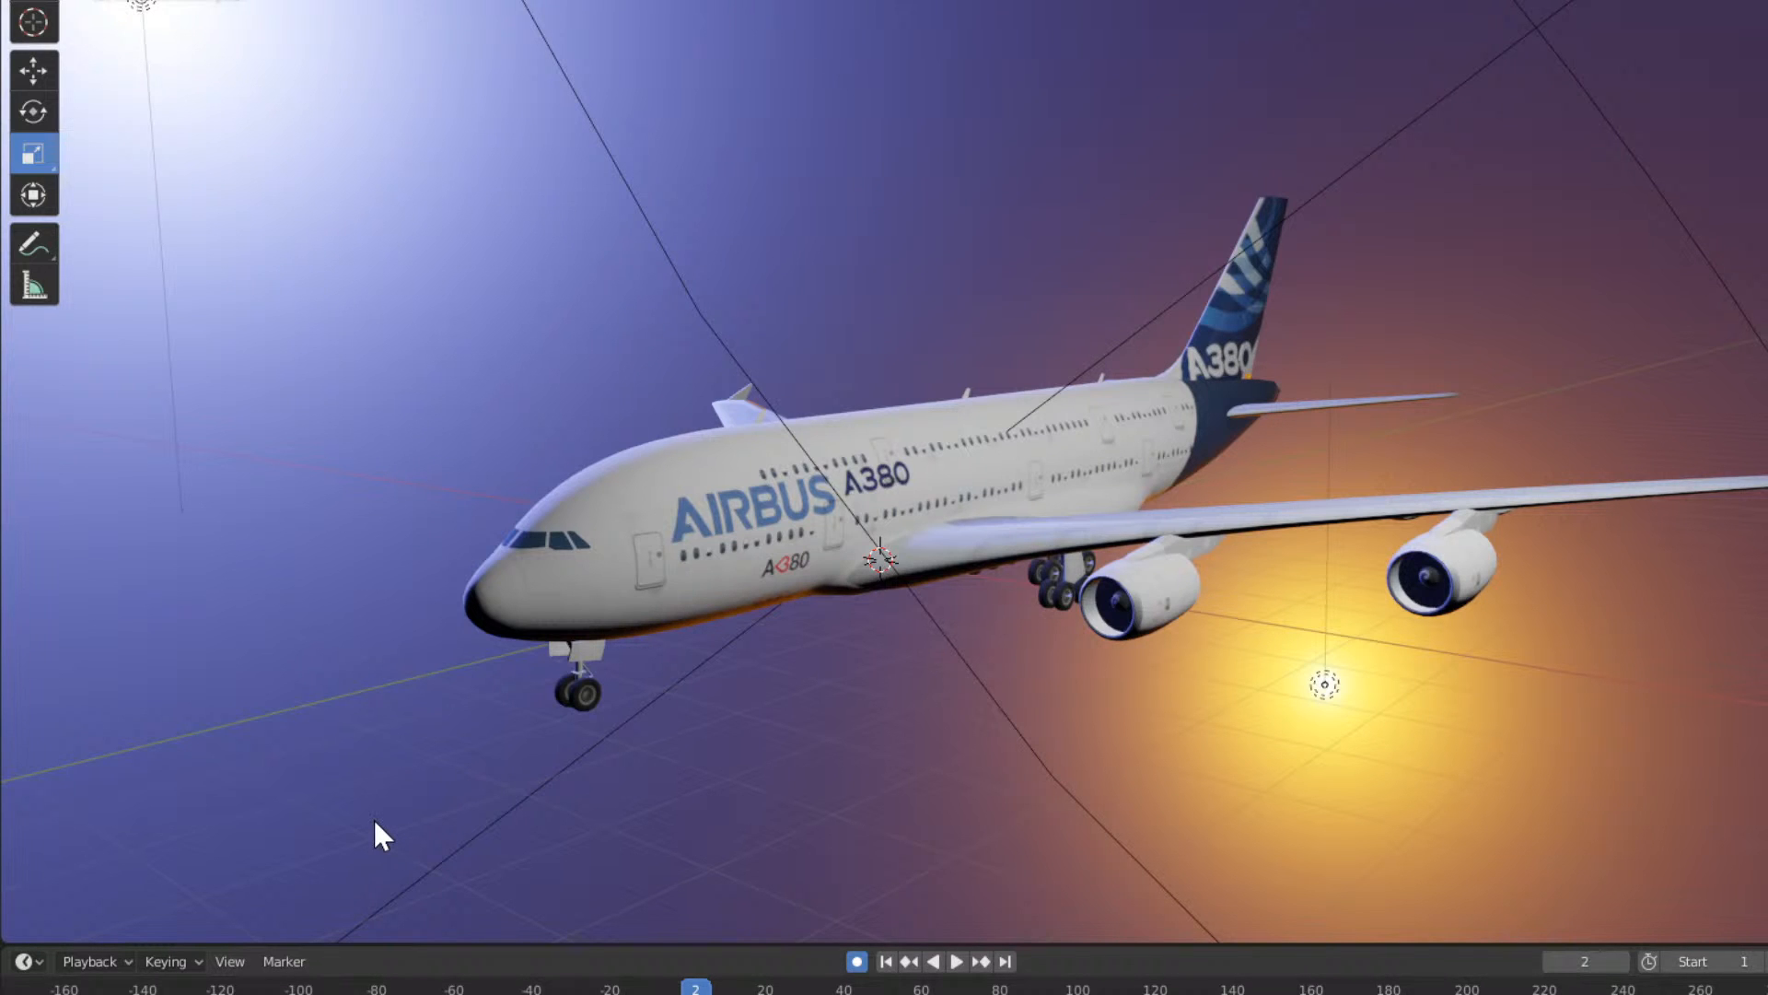
Return to Blender, select the aircraft's fuselage, and display its A380_1 material nodes alongside a lit, textured viewport.
click(720, 583)
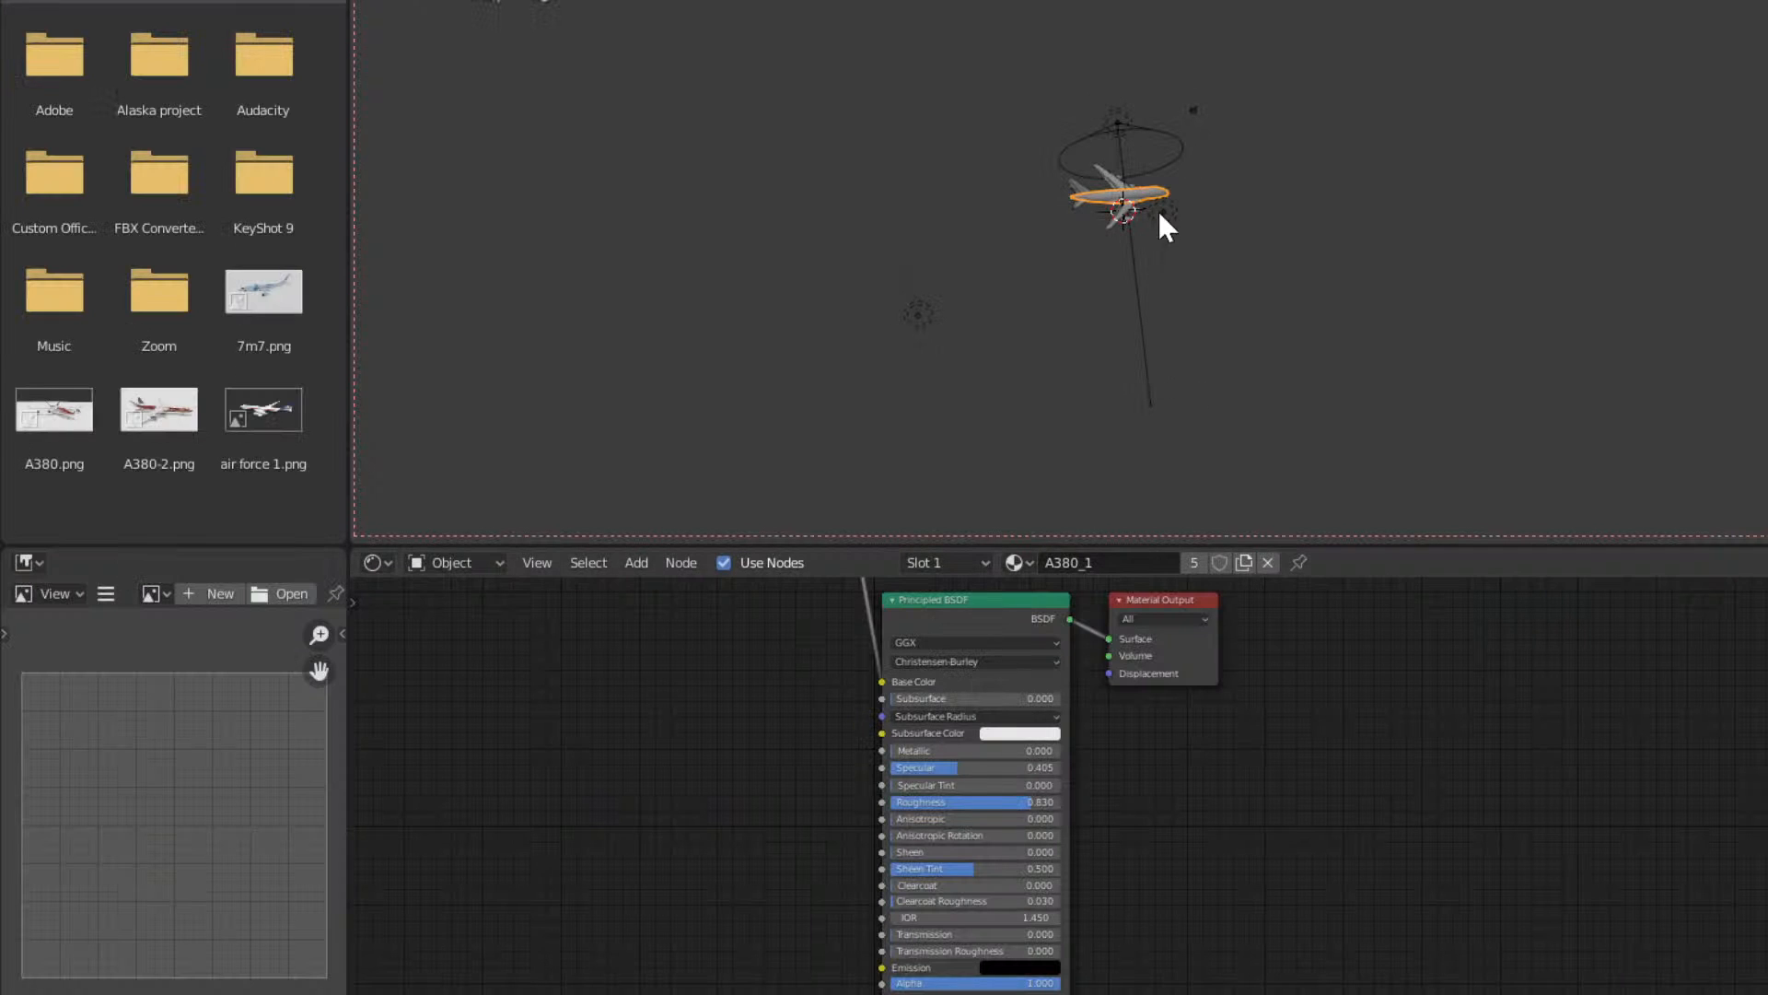
scroll(1412, 204, up, 8)
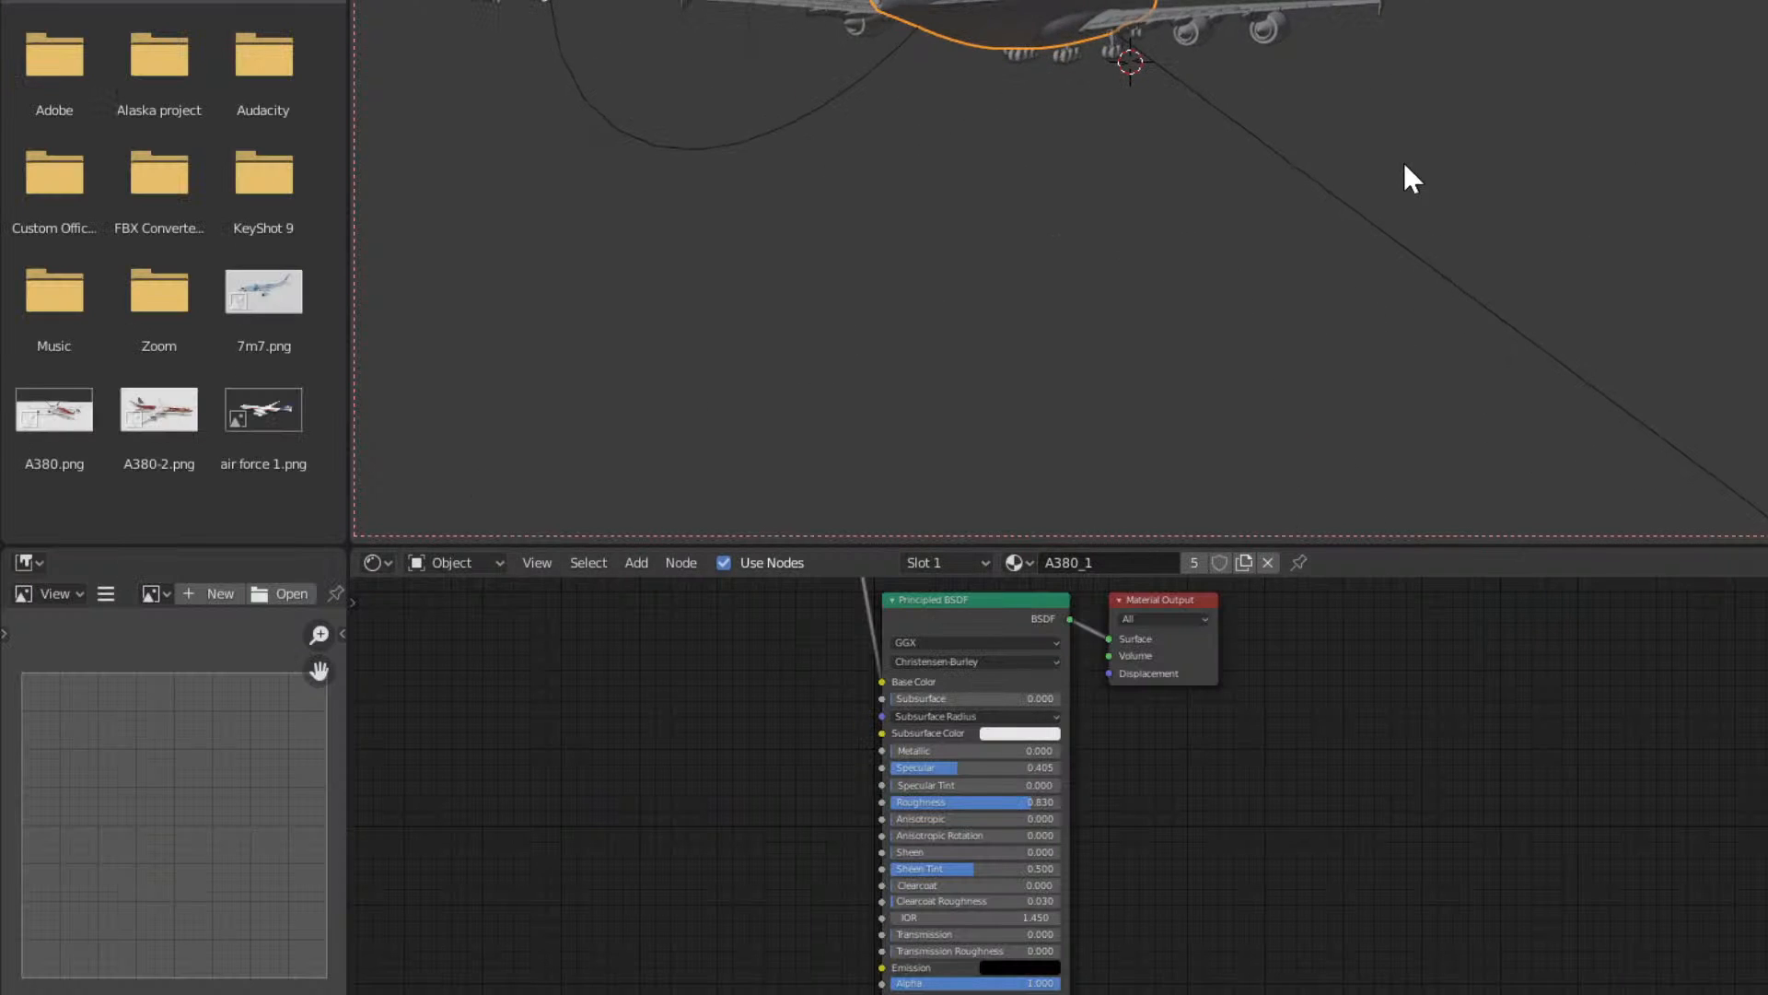
shift+middle_drag(1206, 130, 1355, 370)
middle_drag(978, 353, 1251, 343)
middle_drag(1506, 306, 1526, 340)
scroll(1566, 332, up, 3)
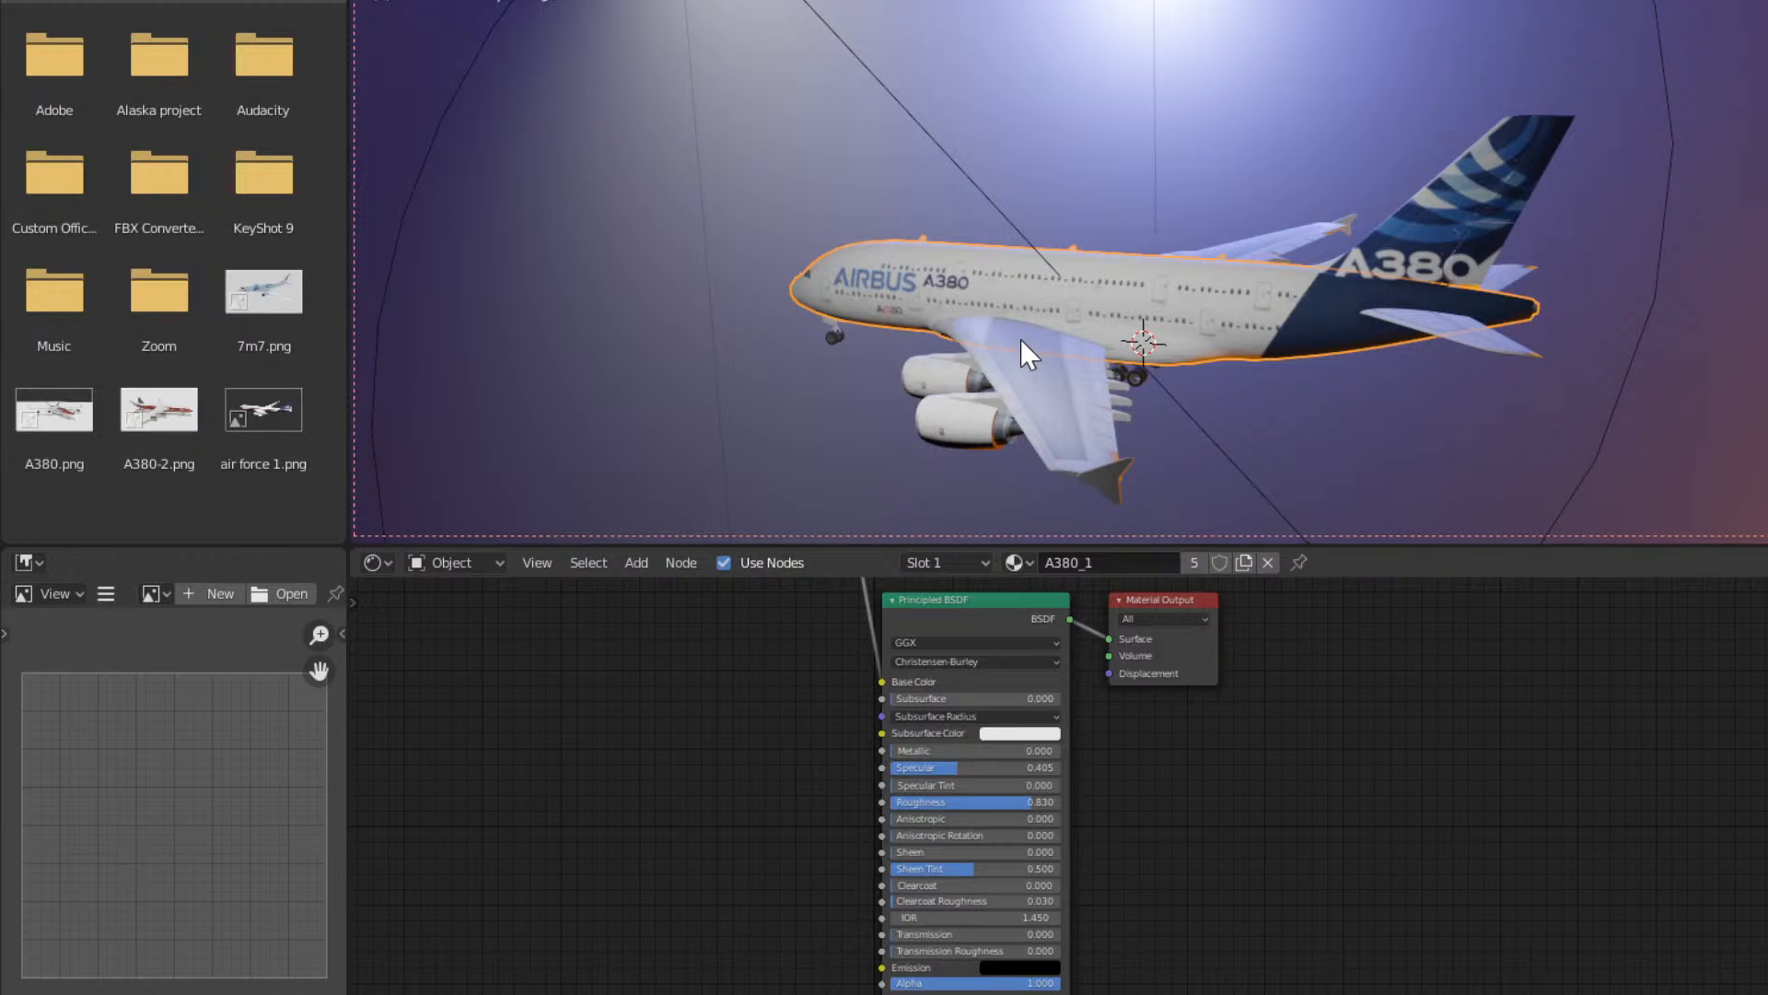
middle_drag(1283, 335, 752, 373)
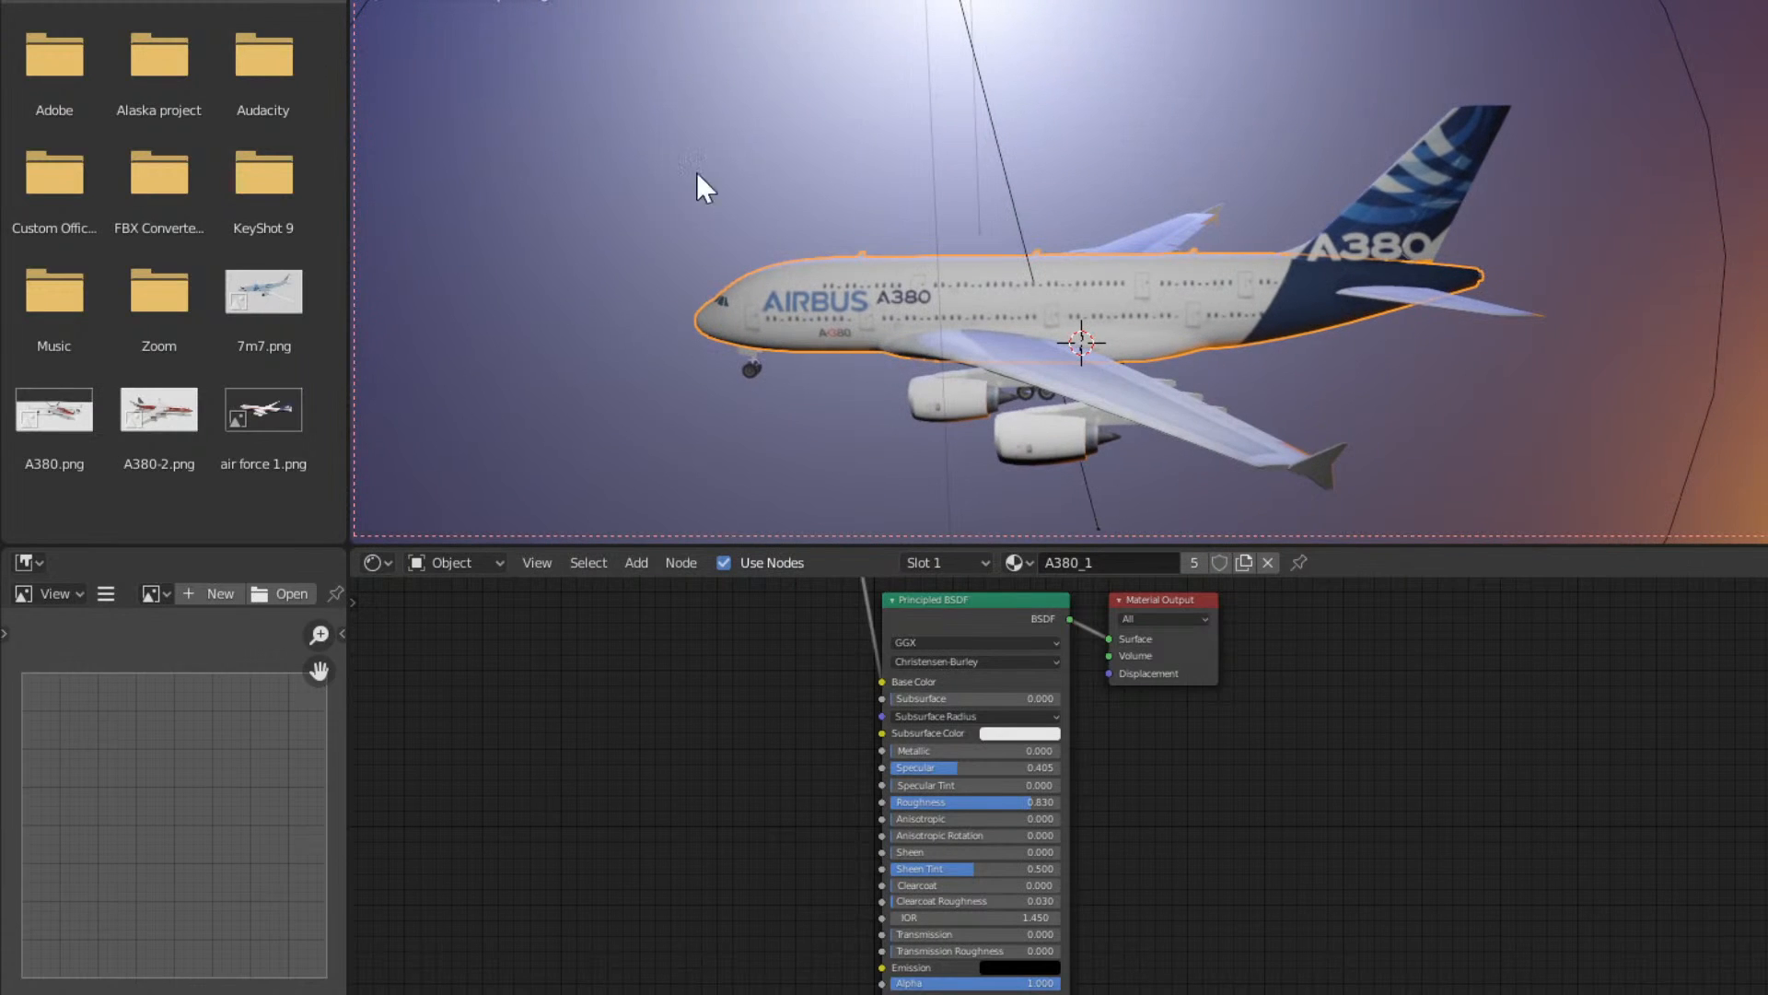
middle_drag(697, 173, 623, 385)
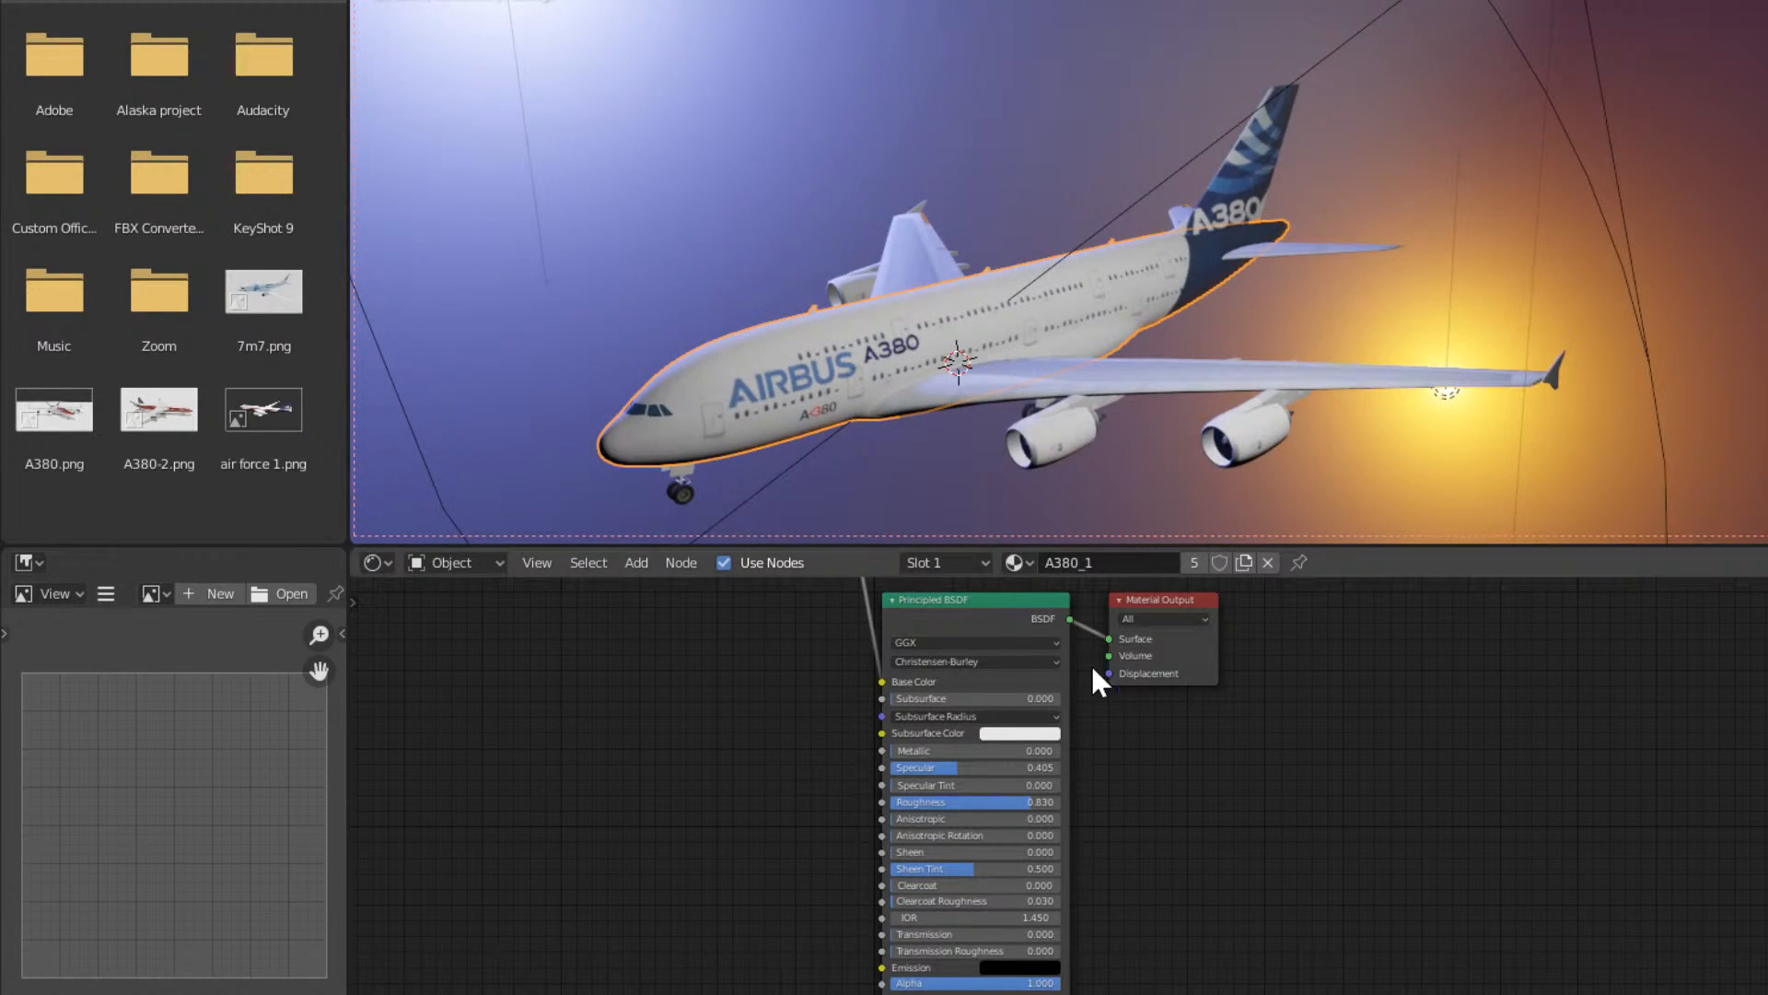
Replace the A380_1 material's base color image with easy jet photoshop.png and check the logo on the fuselage.
middle_drag(768, 728, 751, 993)
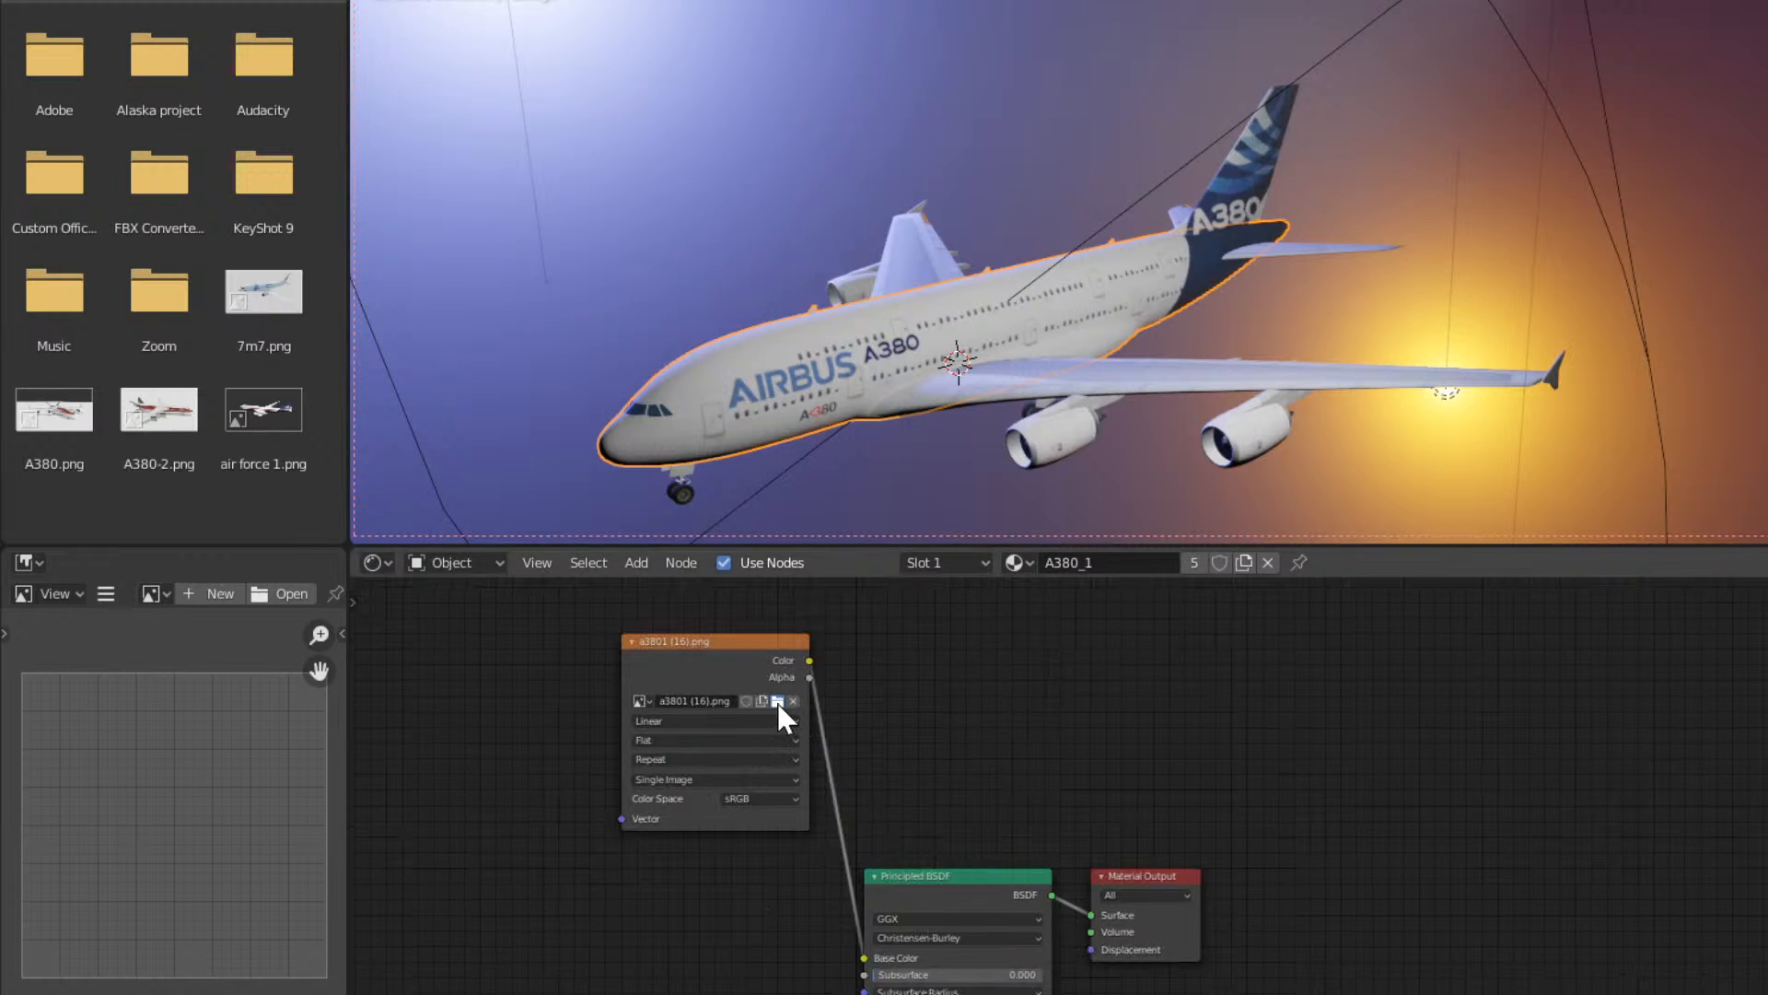
click(778, 703)
middle_drag(1063, 272, 997, 271)
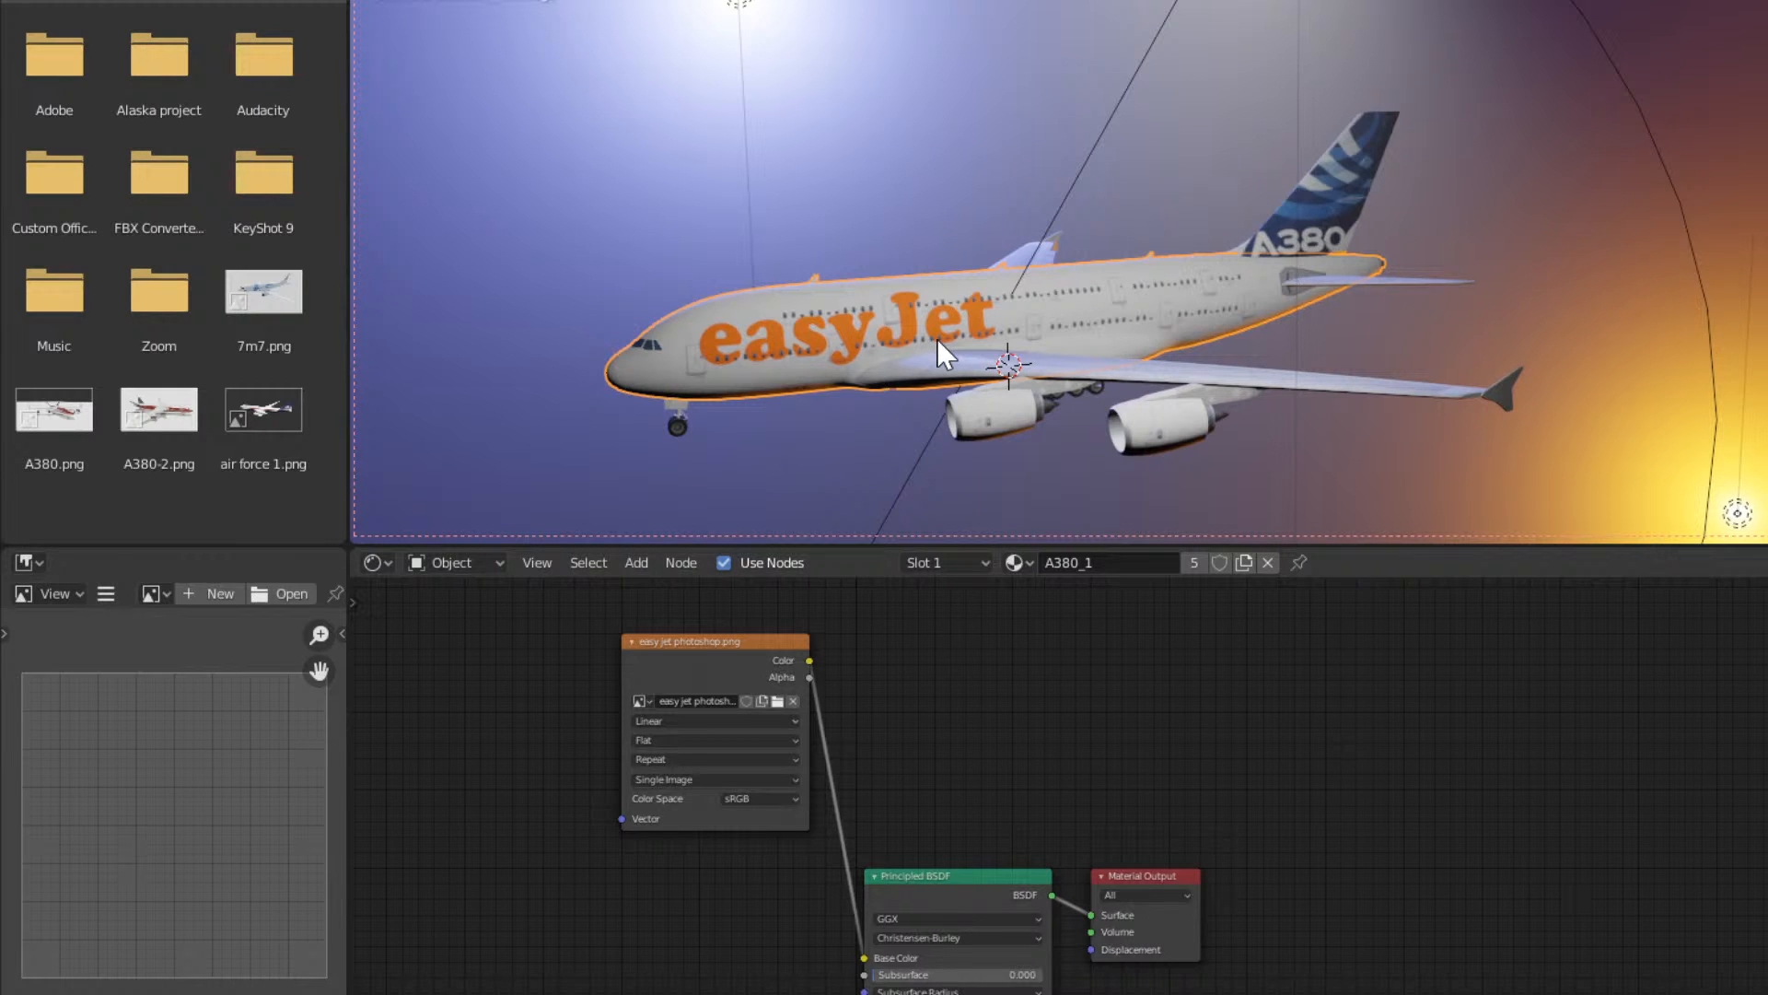
middle_drag(859, 330, 856, 311)
middle_drag(1001, 332, 992, 336)
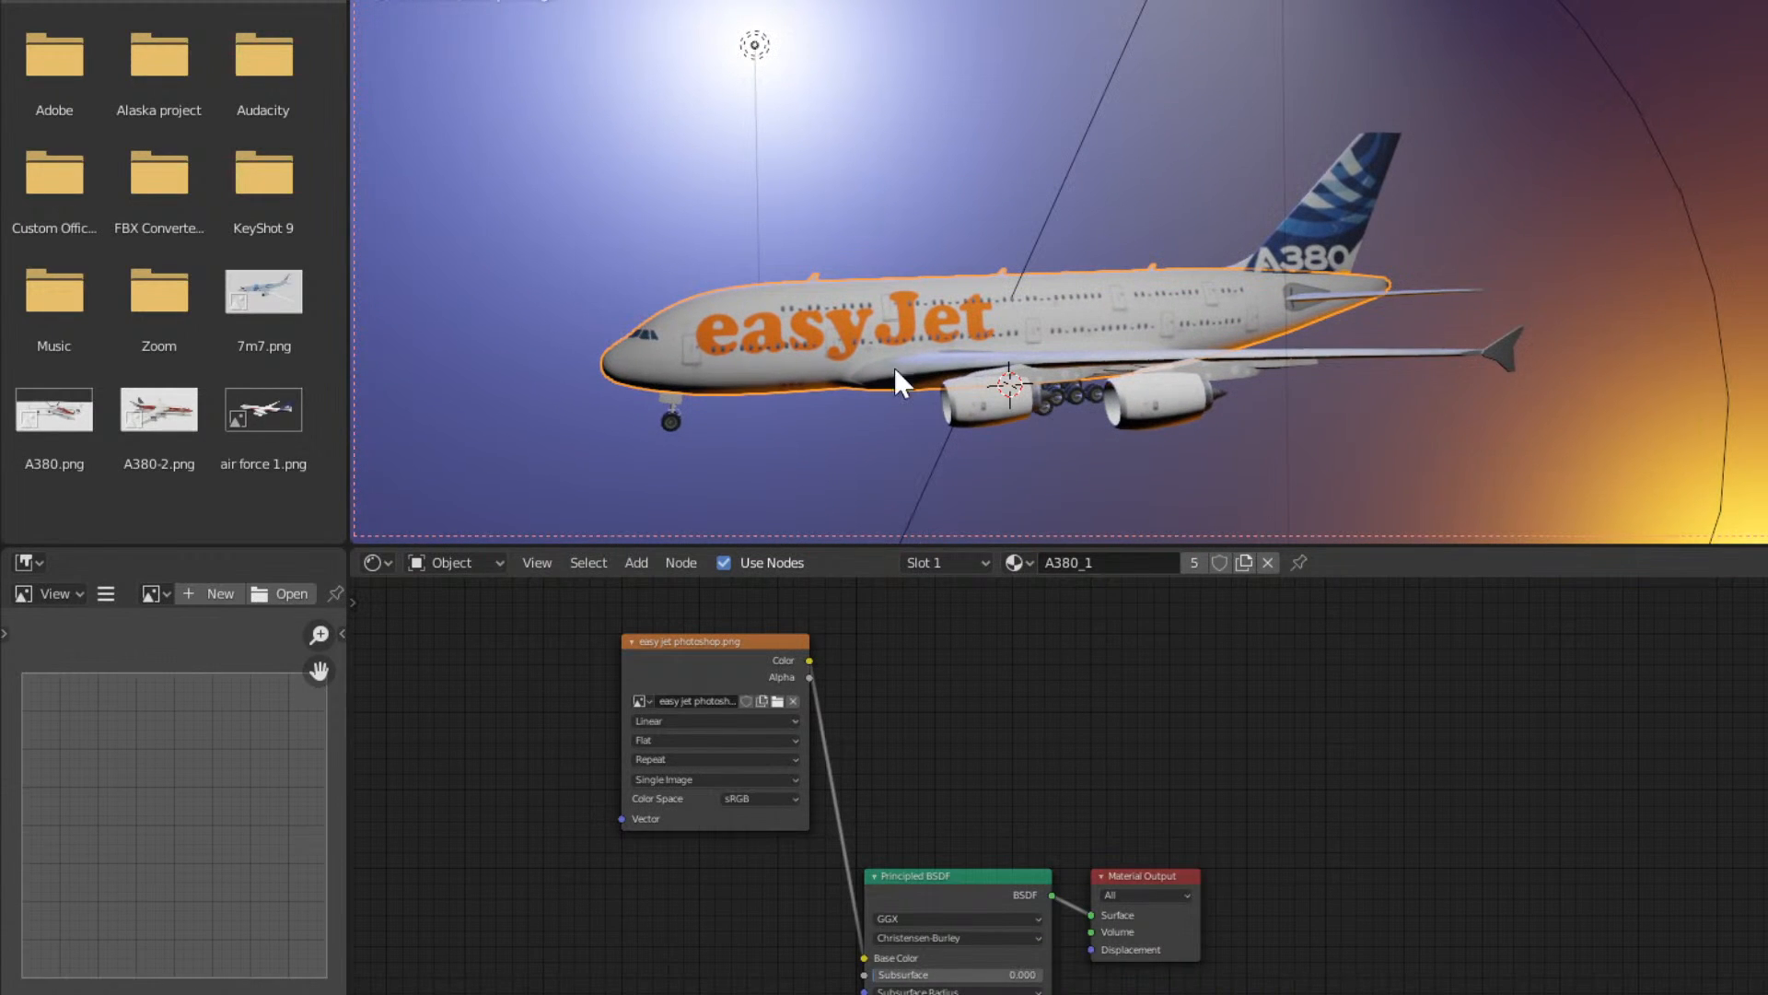
Switch to the browser's easyJet livery image results and preview the Zibo Boeing 737-800 picture as a reference.
mouse_move(318, 993)
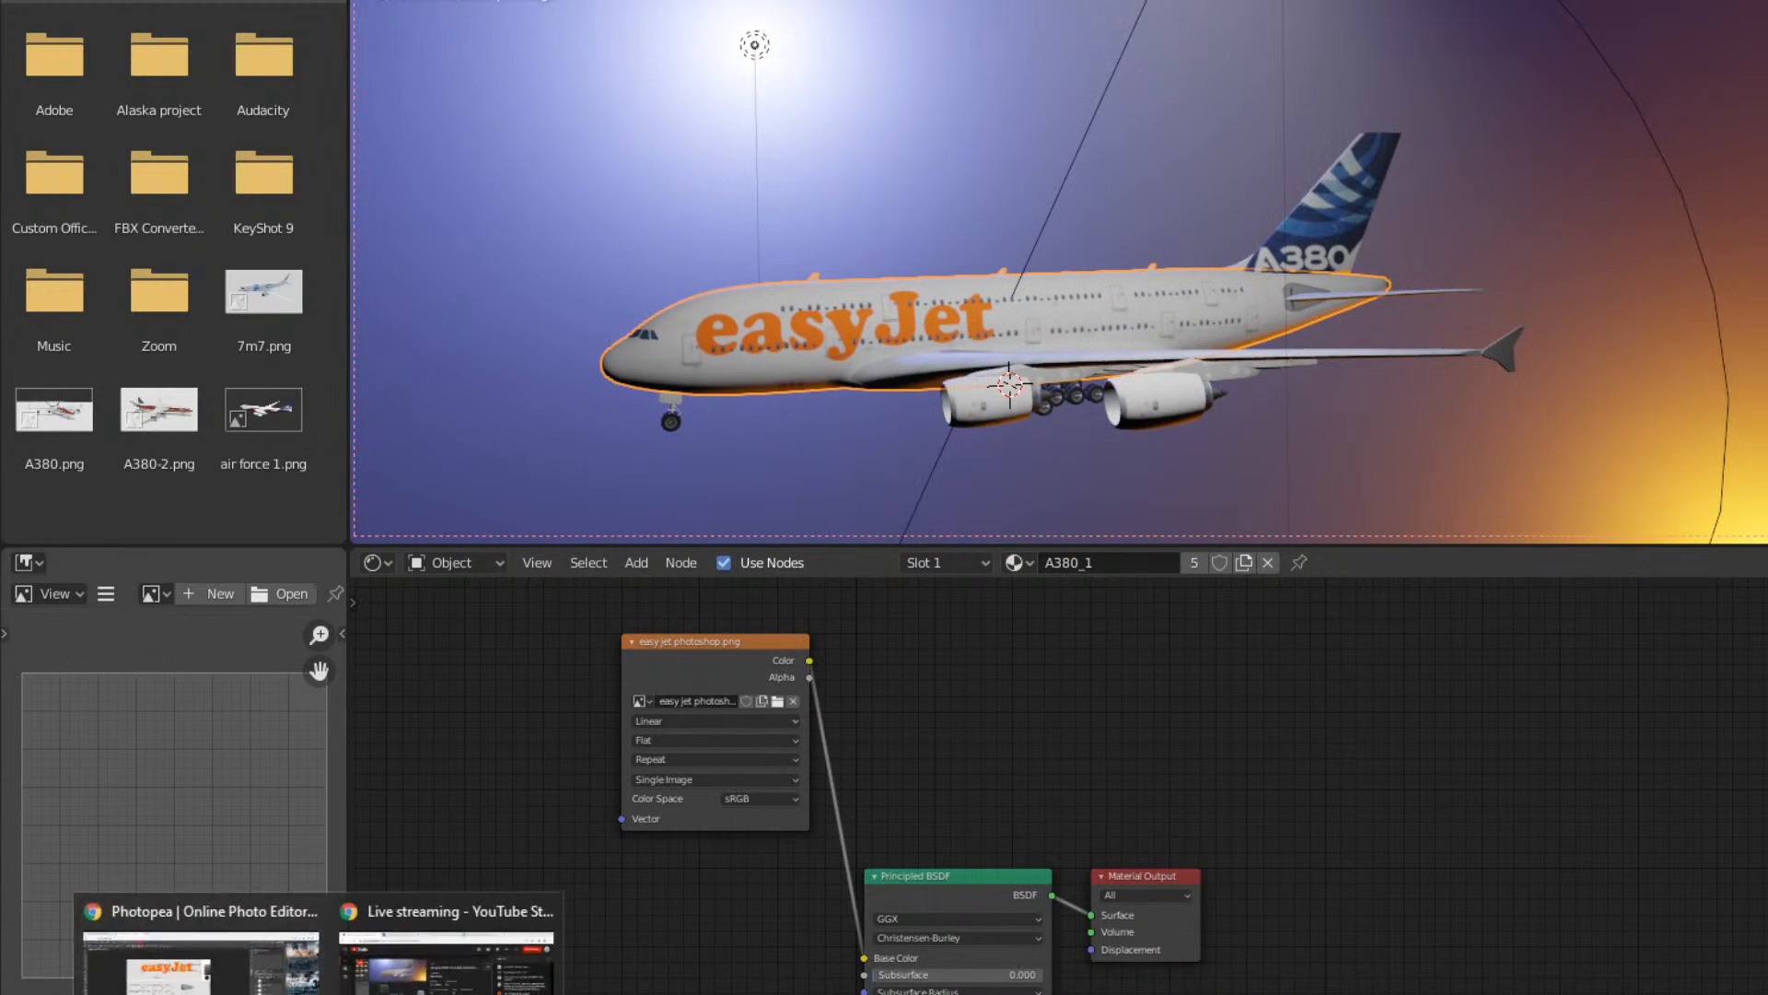
click(198, 957)
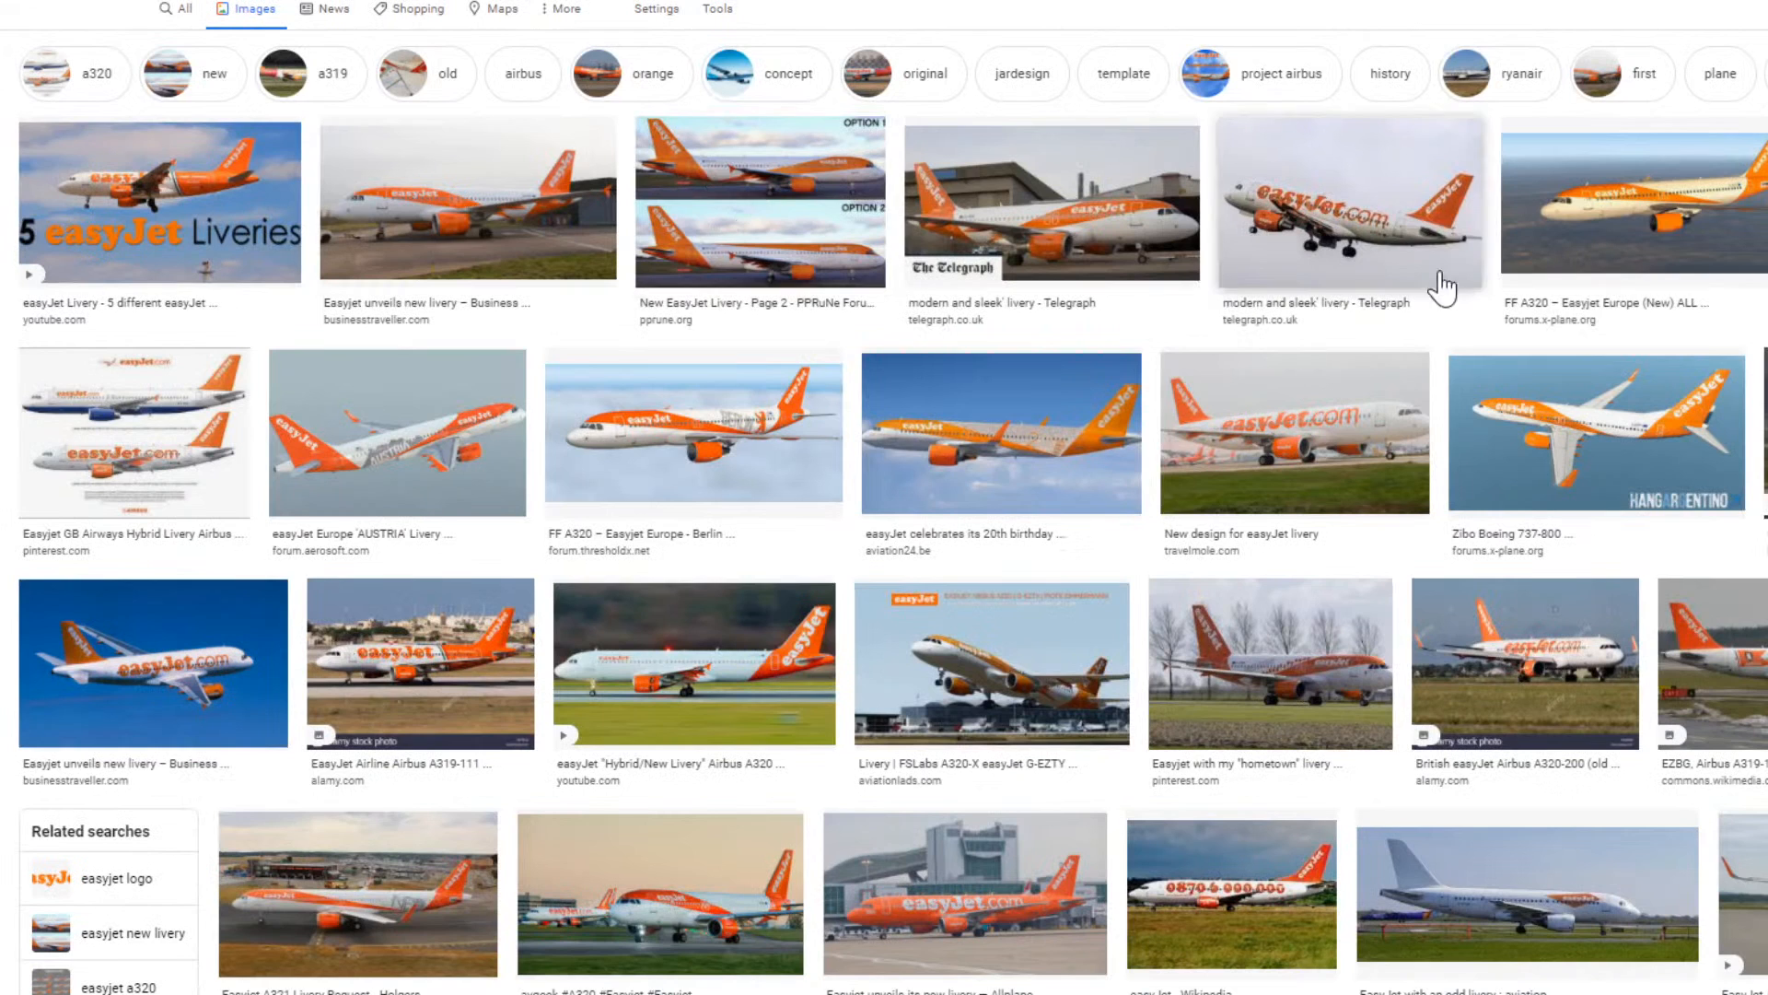
click(1289, 313)
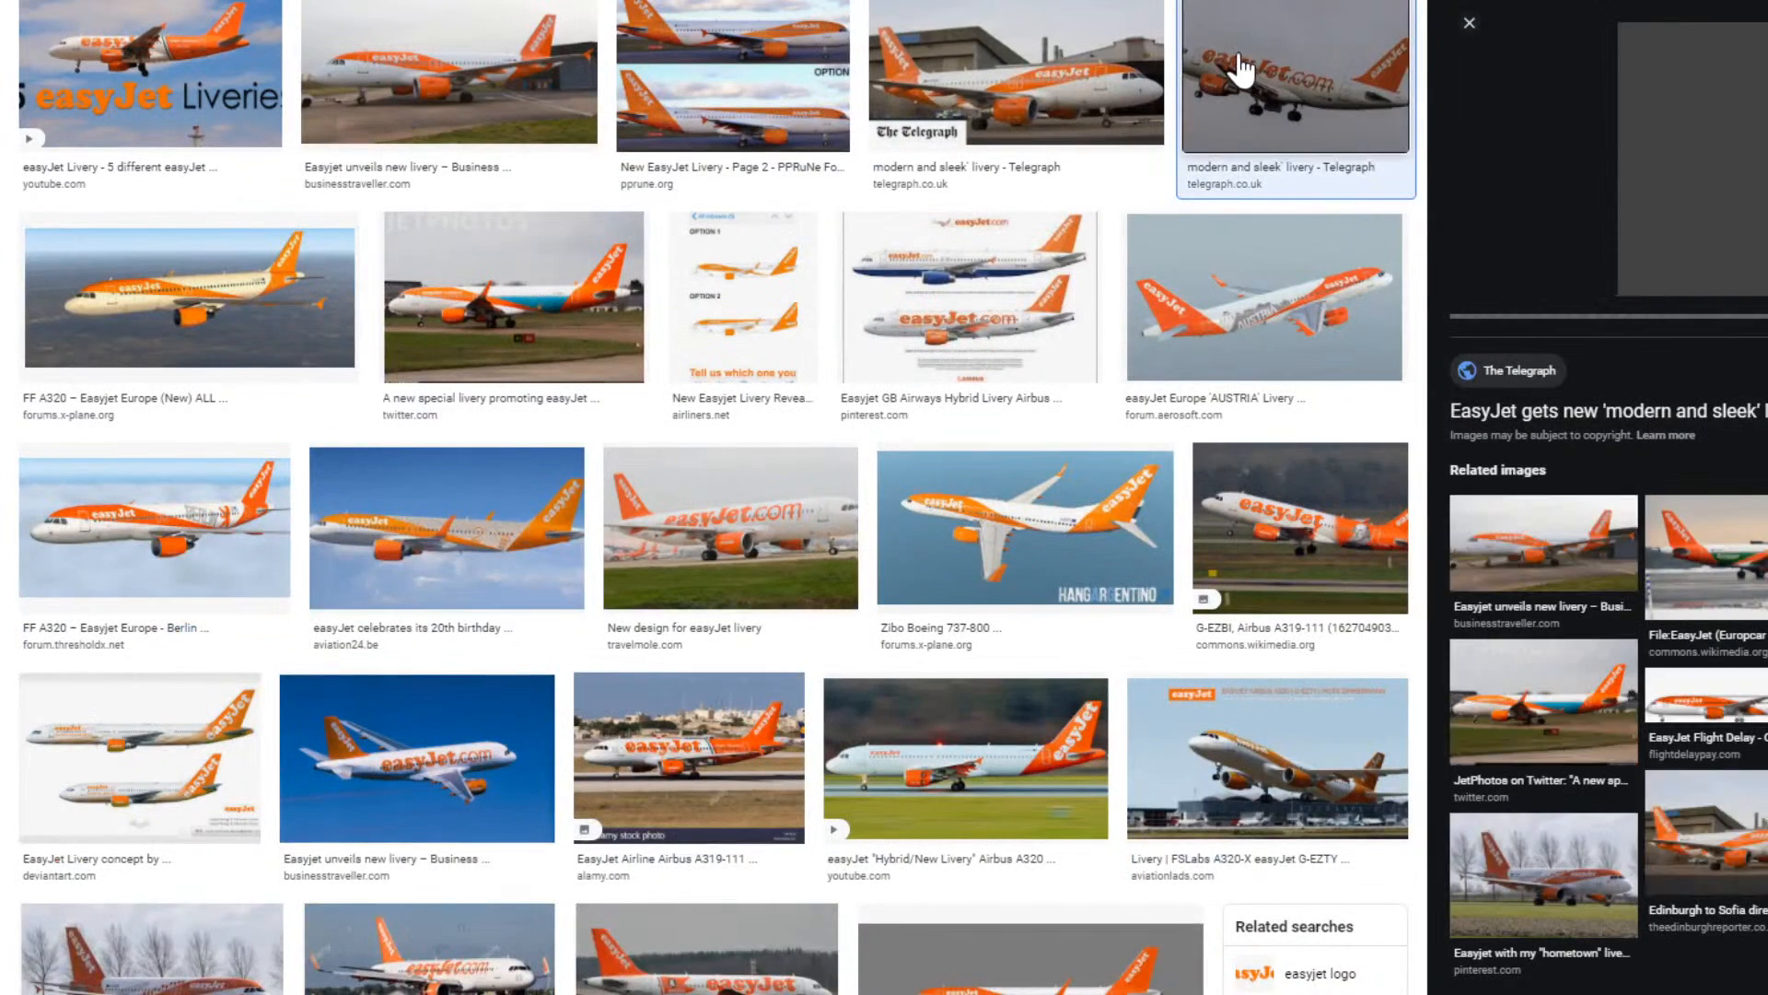
click(1257, 72)
click(656, 304)
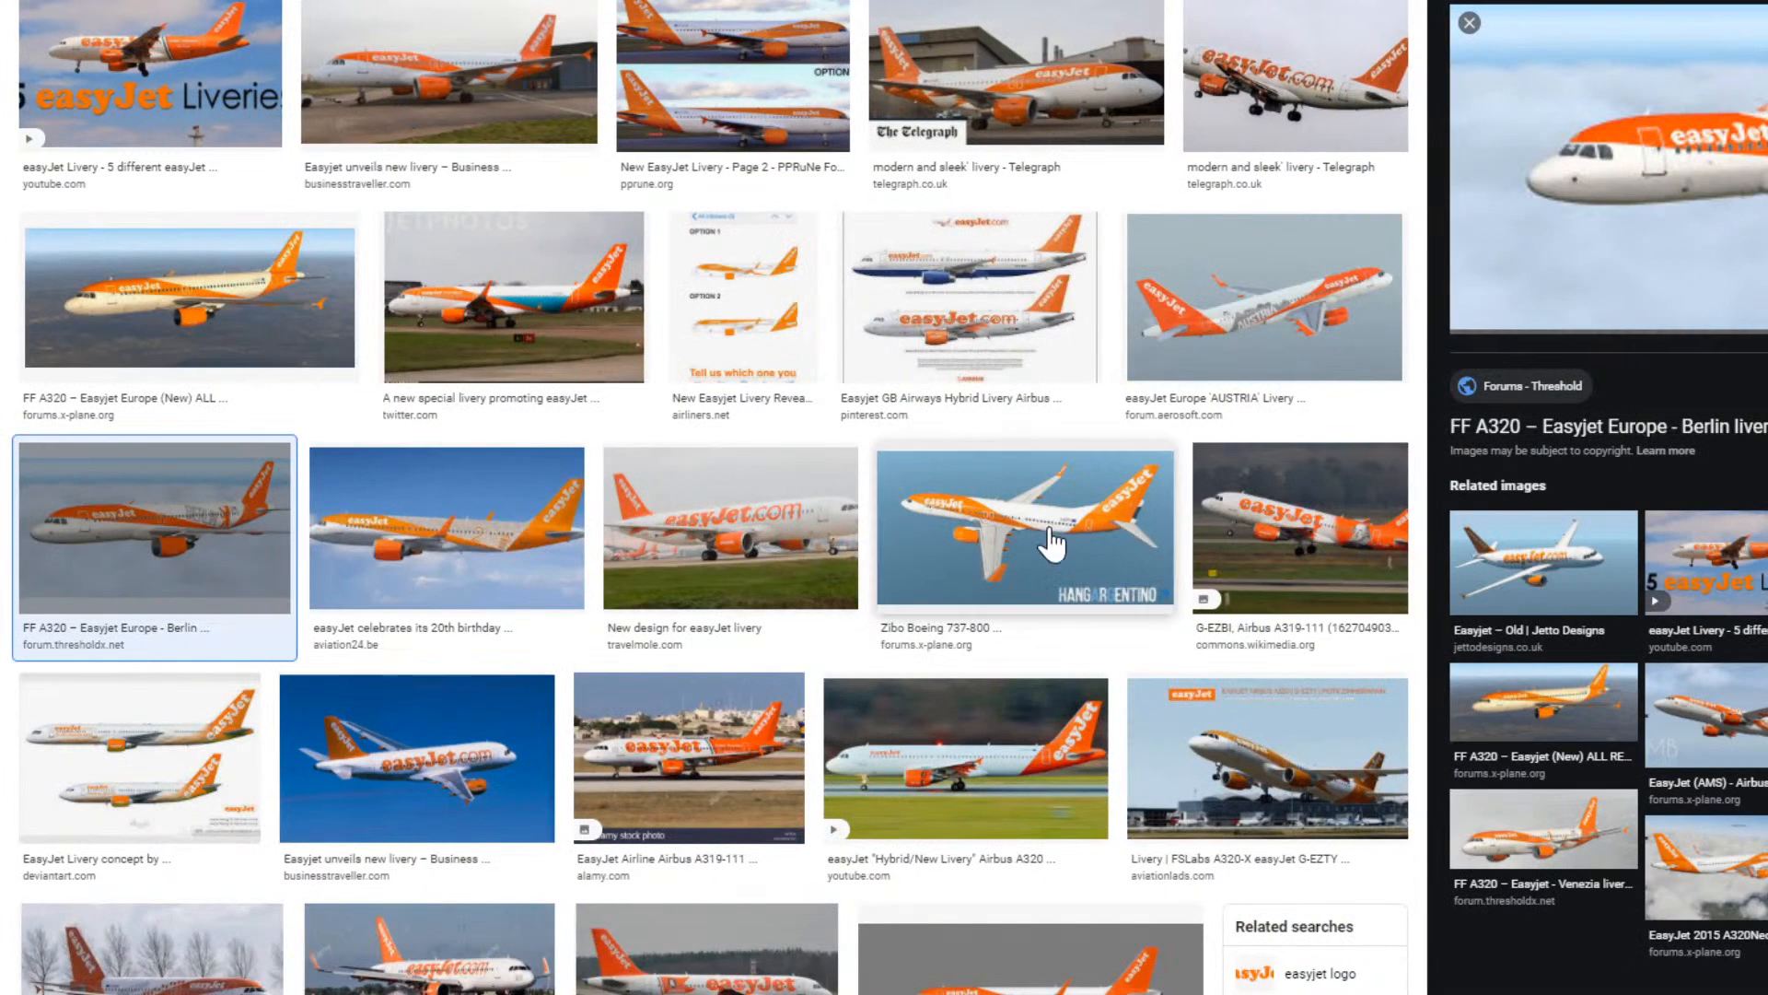
click(1049, 544)
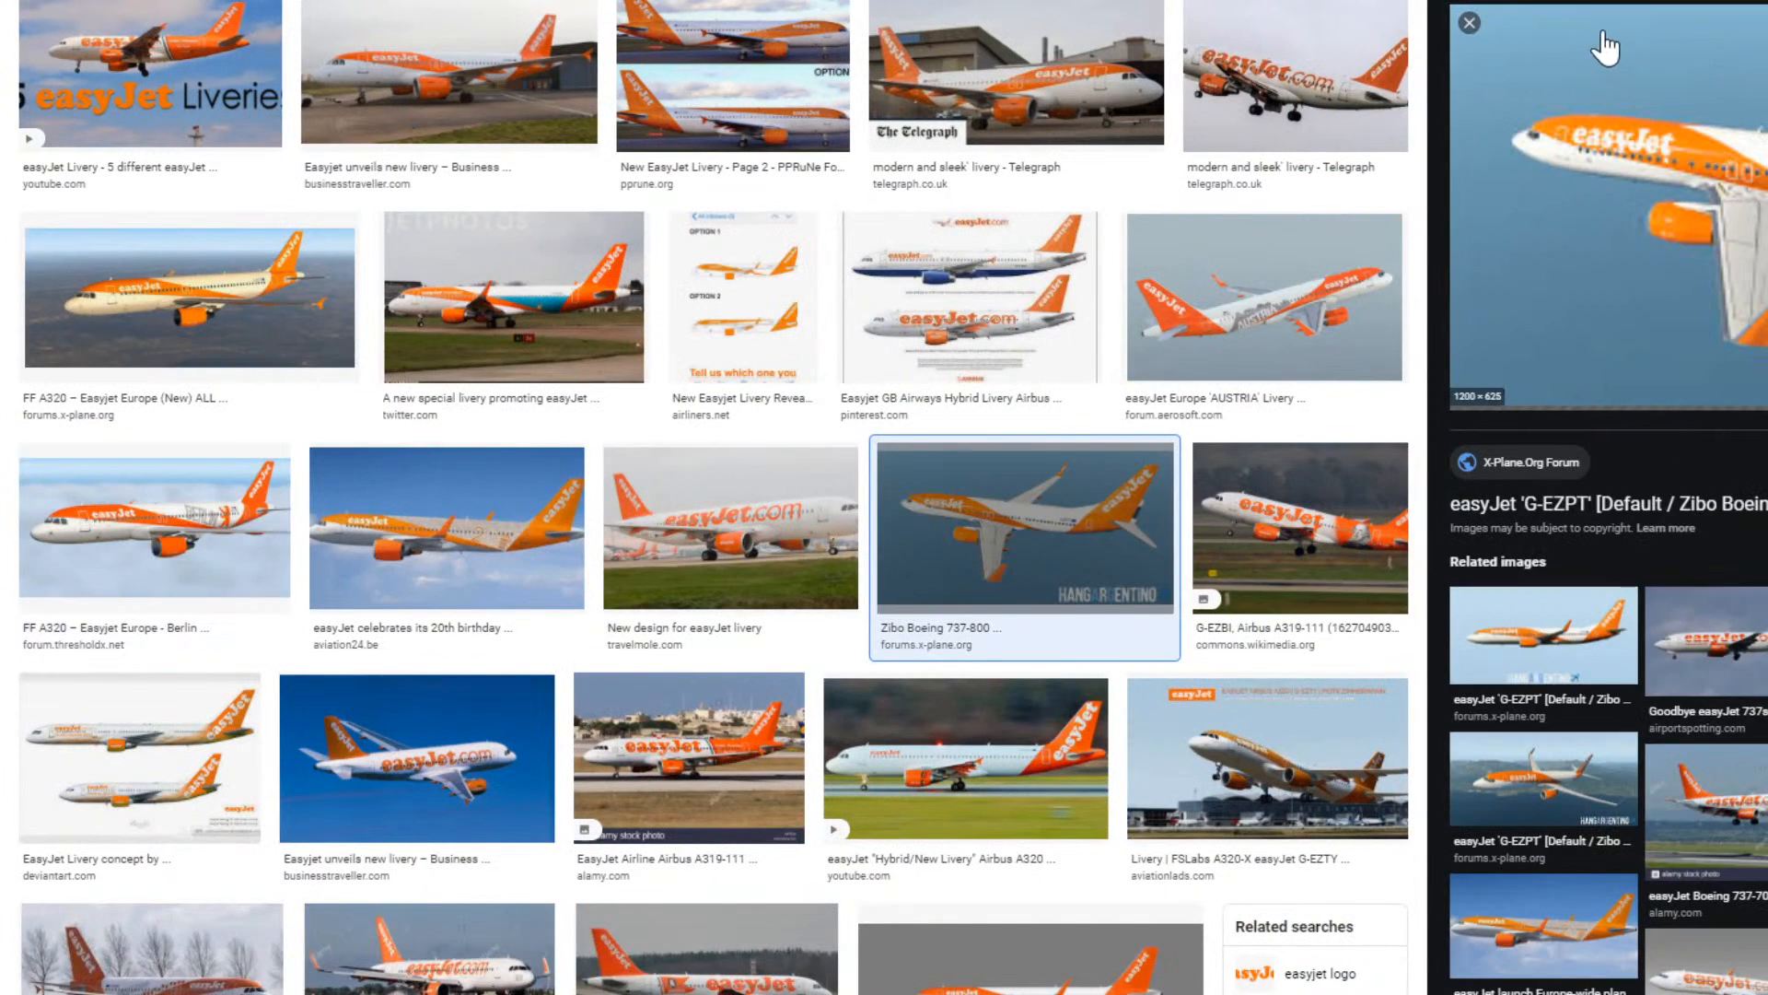
Copy the image address of the previewed easyJet Zibo Boeing 737-800 picture and open it in a new tab.
right_click(1531, 88)
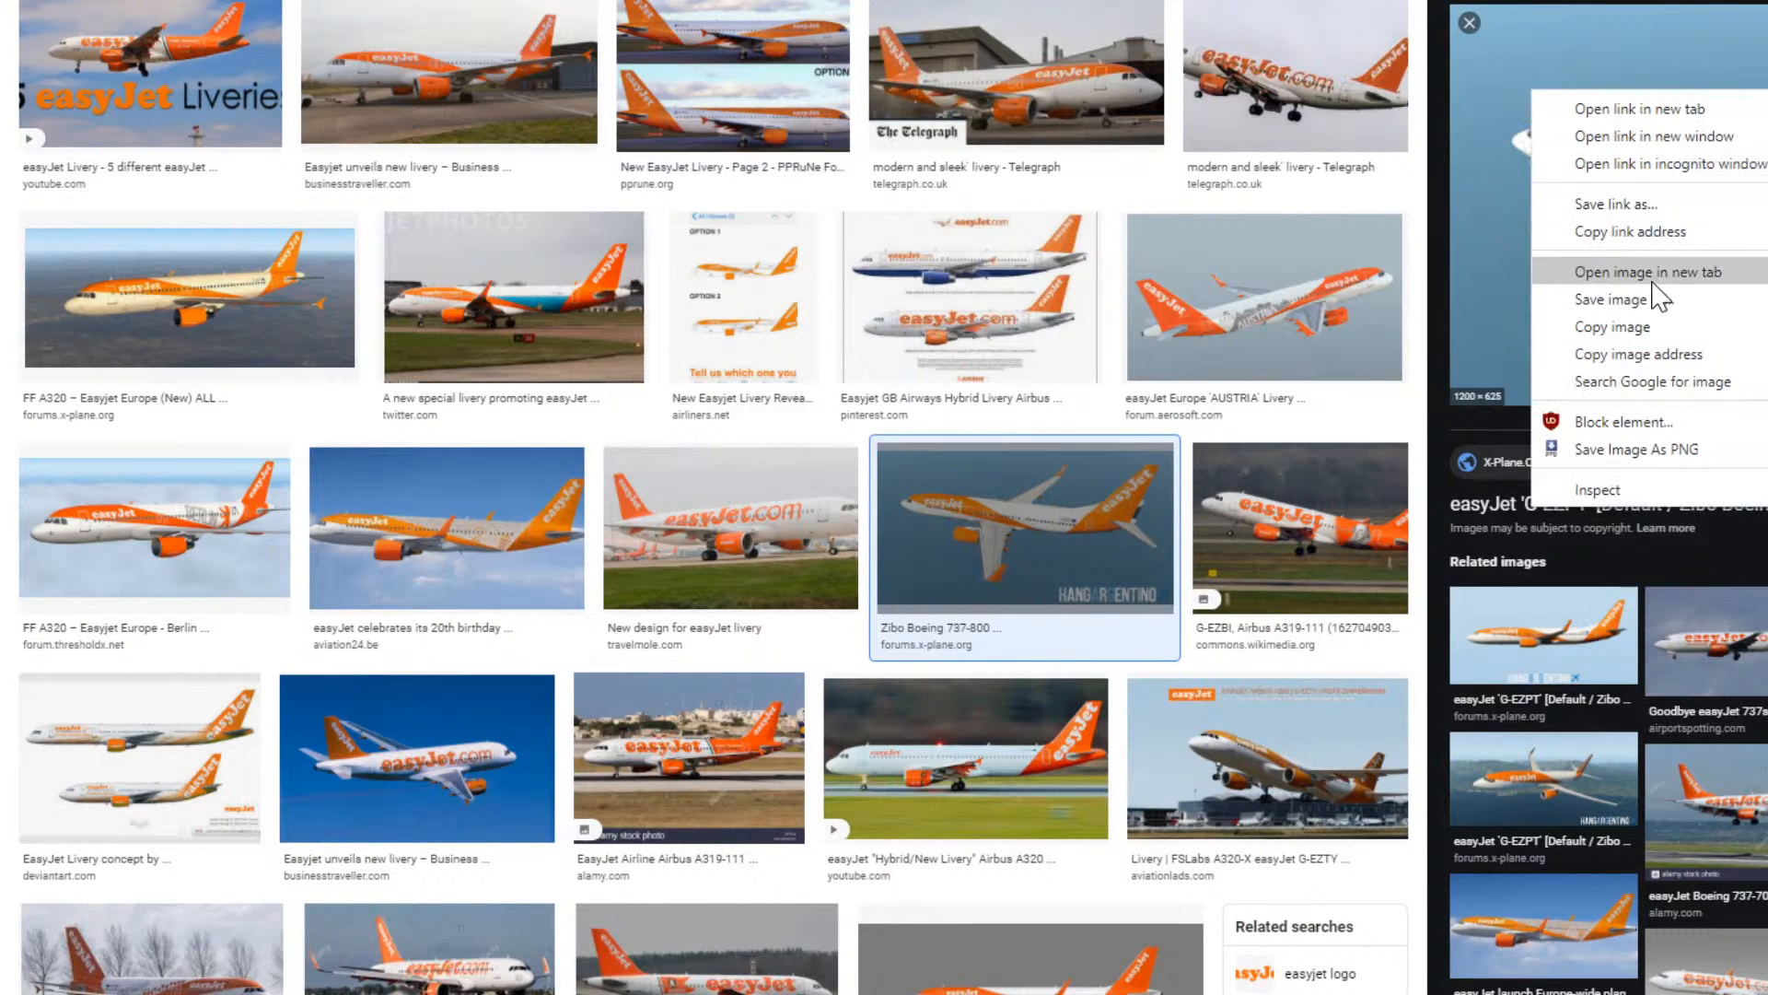
click(1655, 354)
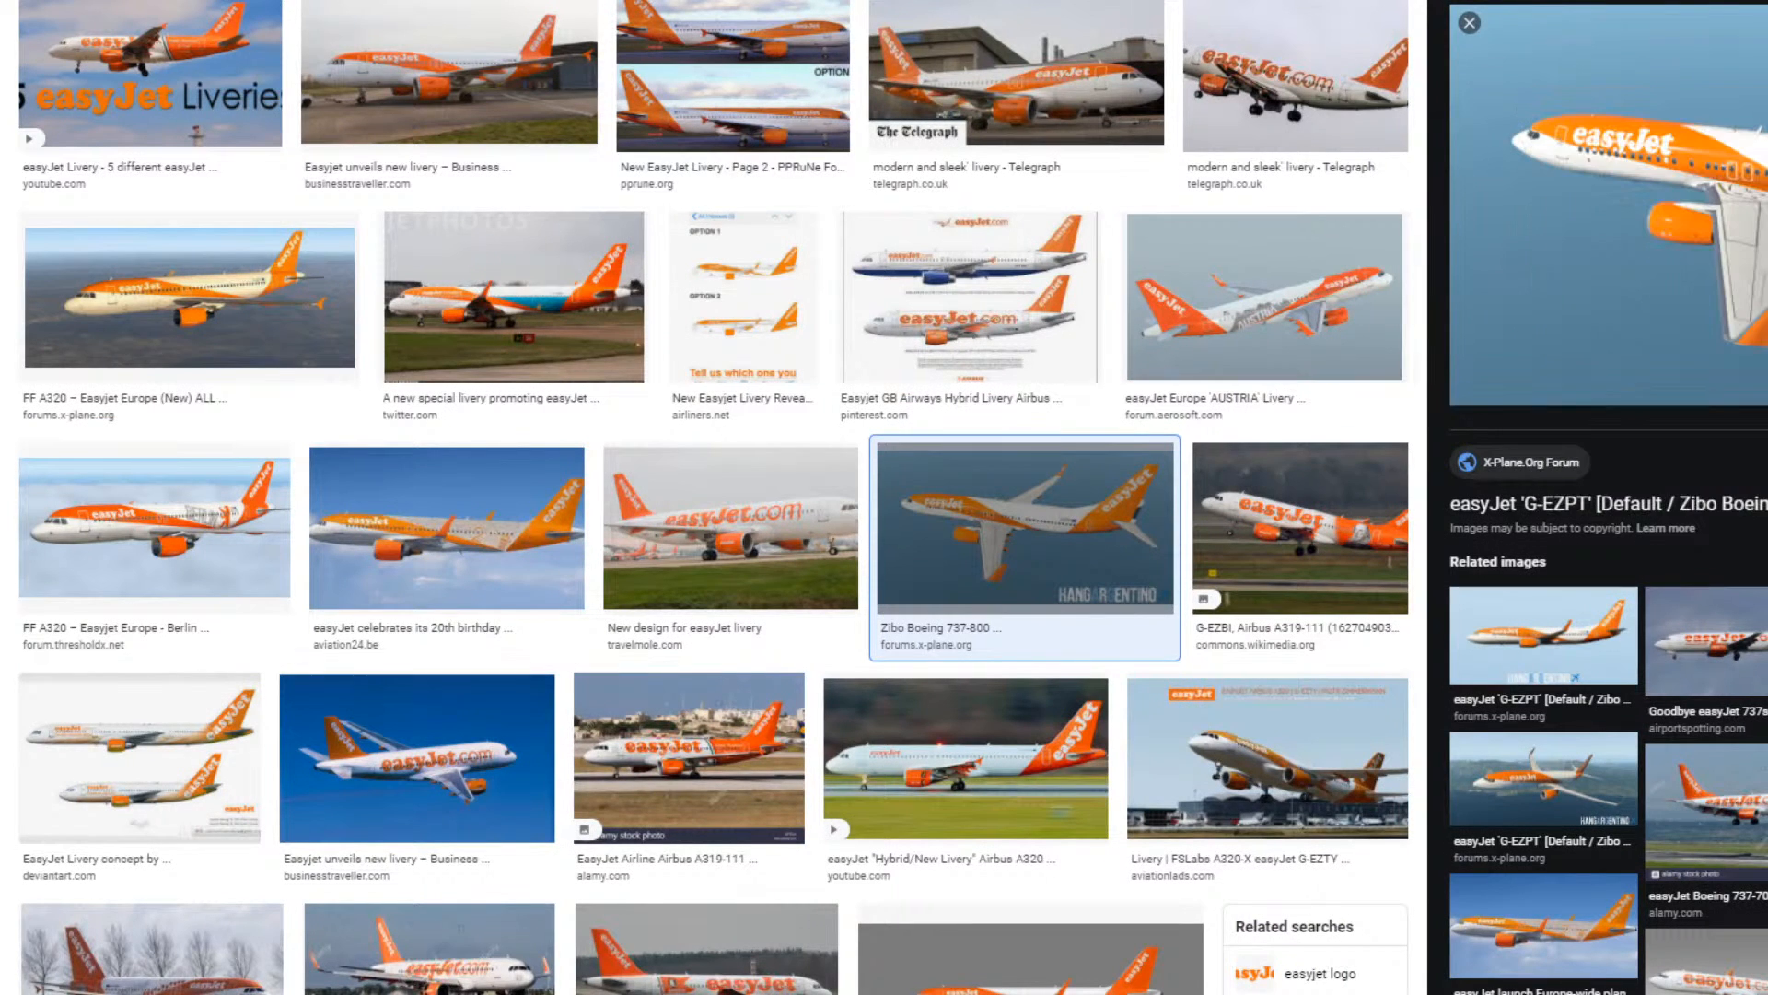
key(ctrl+t)
right_click(612, 1)
click(713, 79)
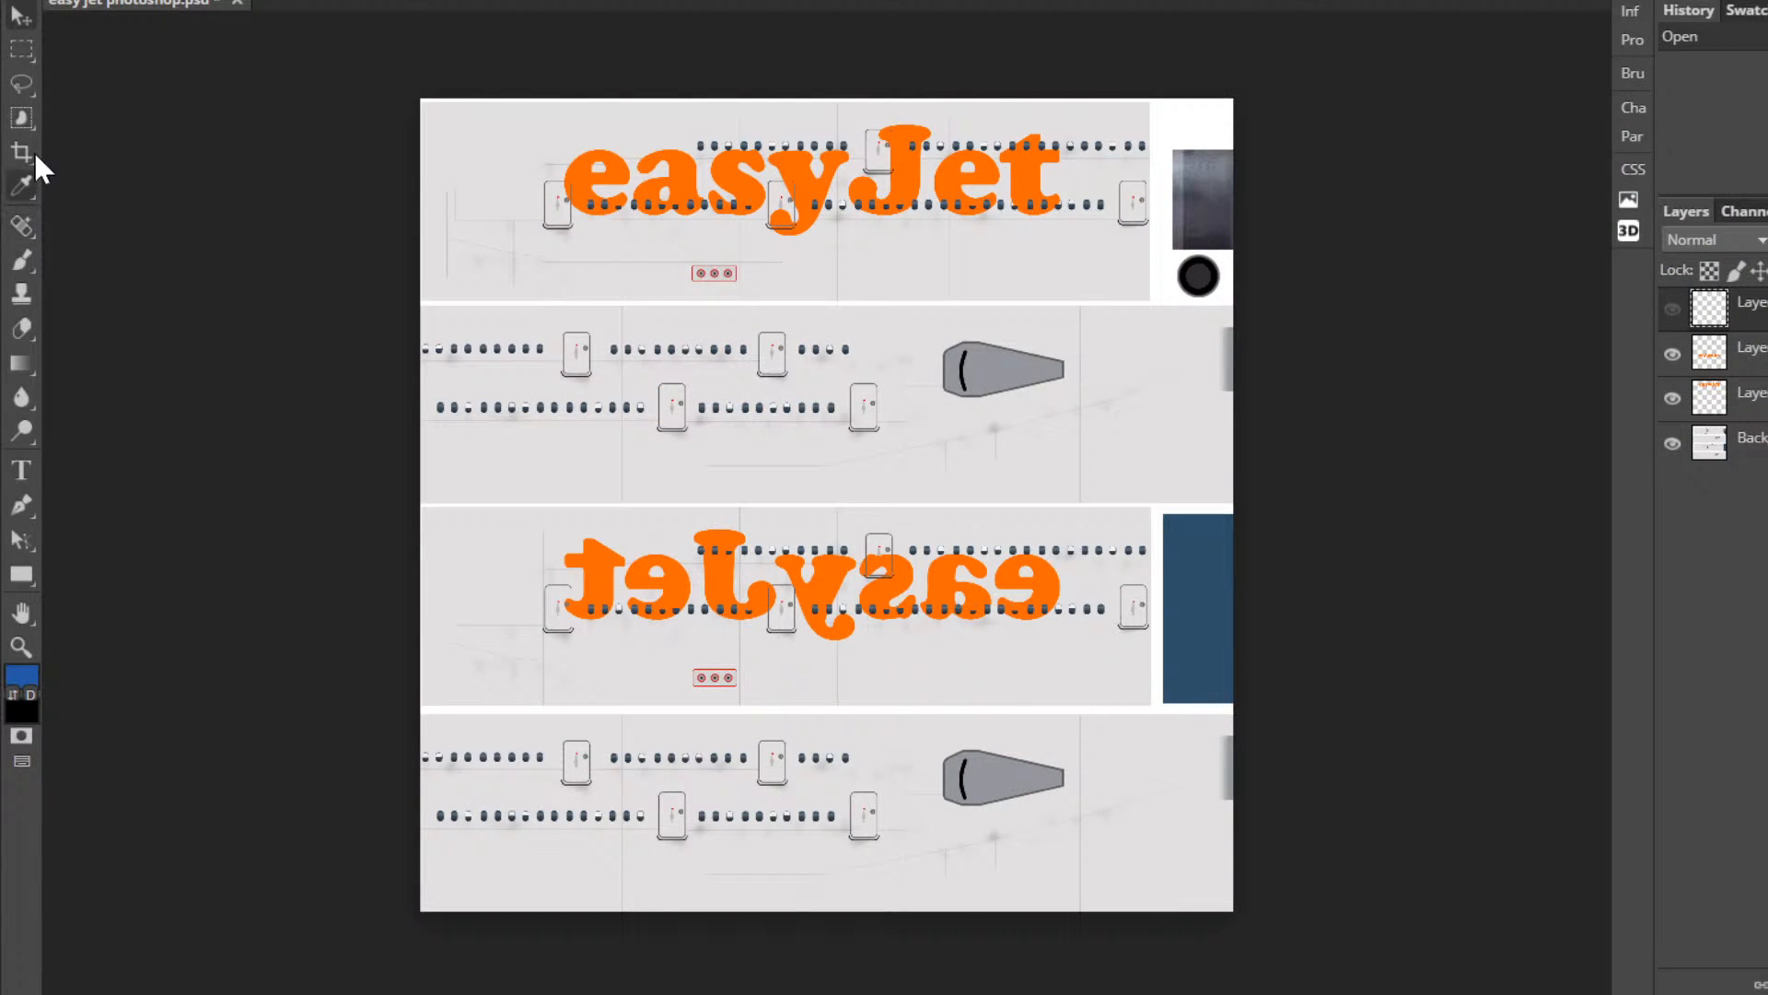
right_click(20, 83)
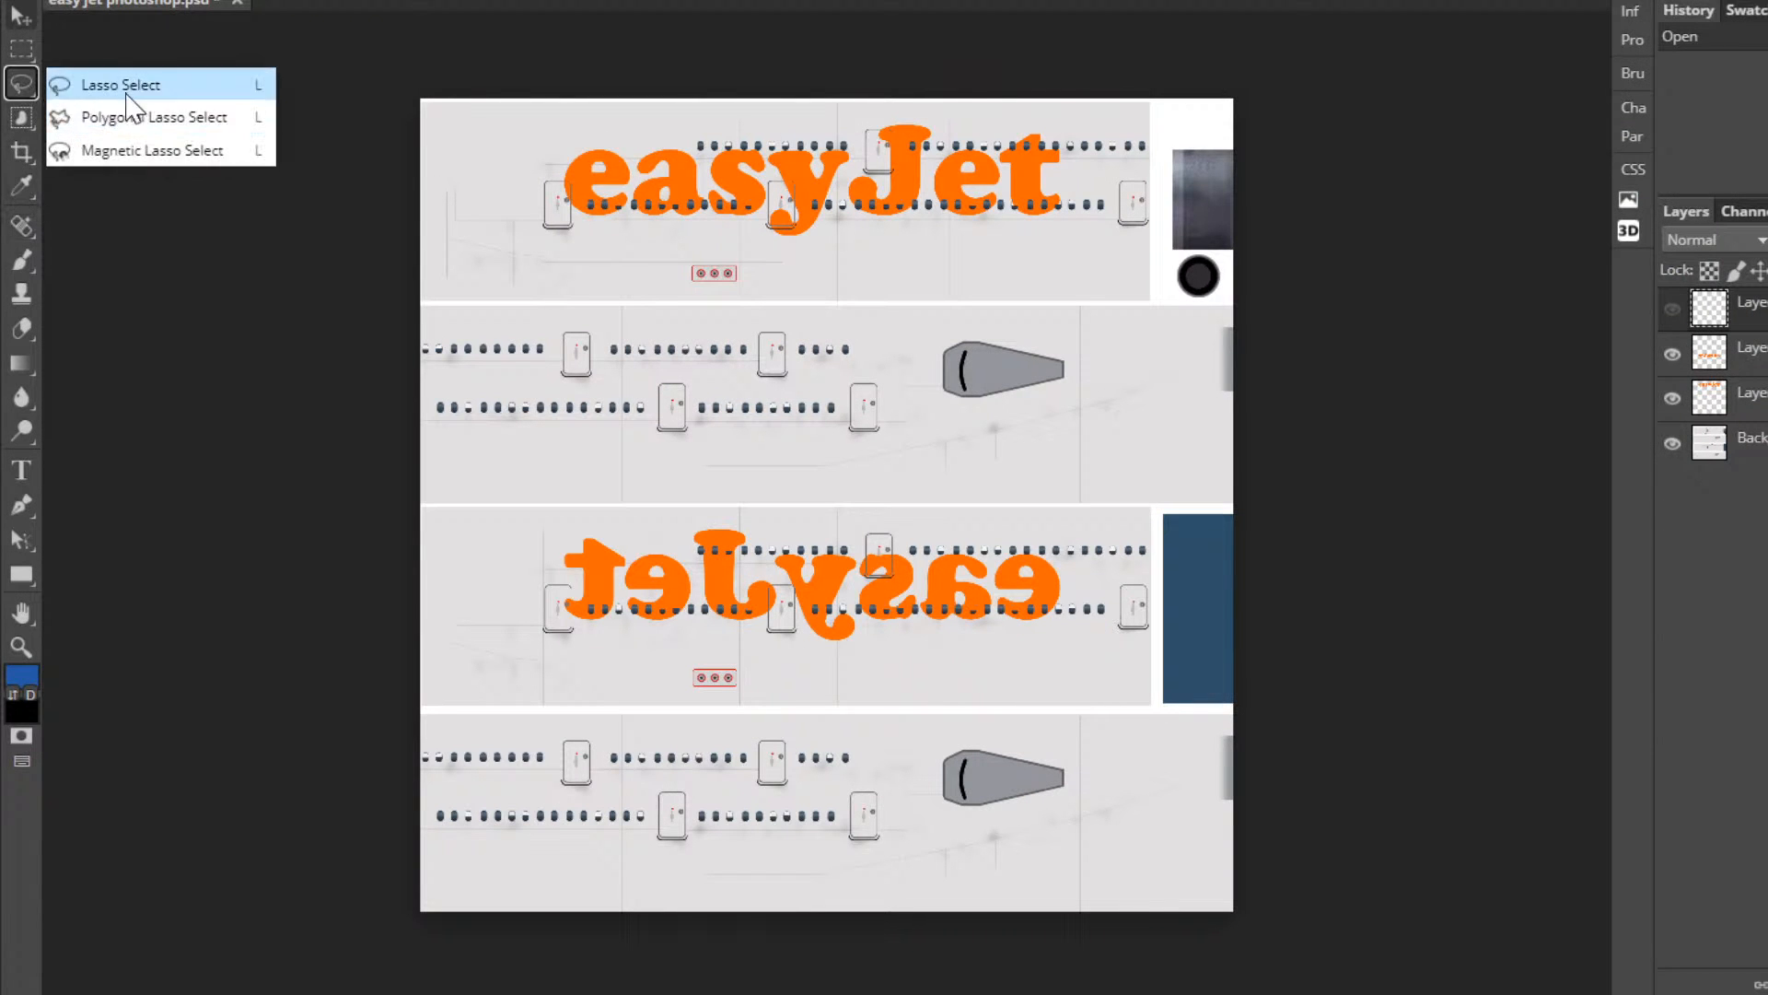
click(205, 118)
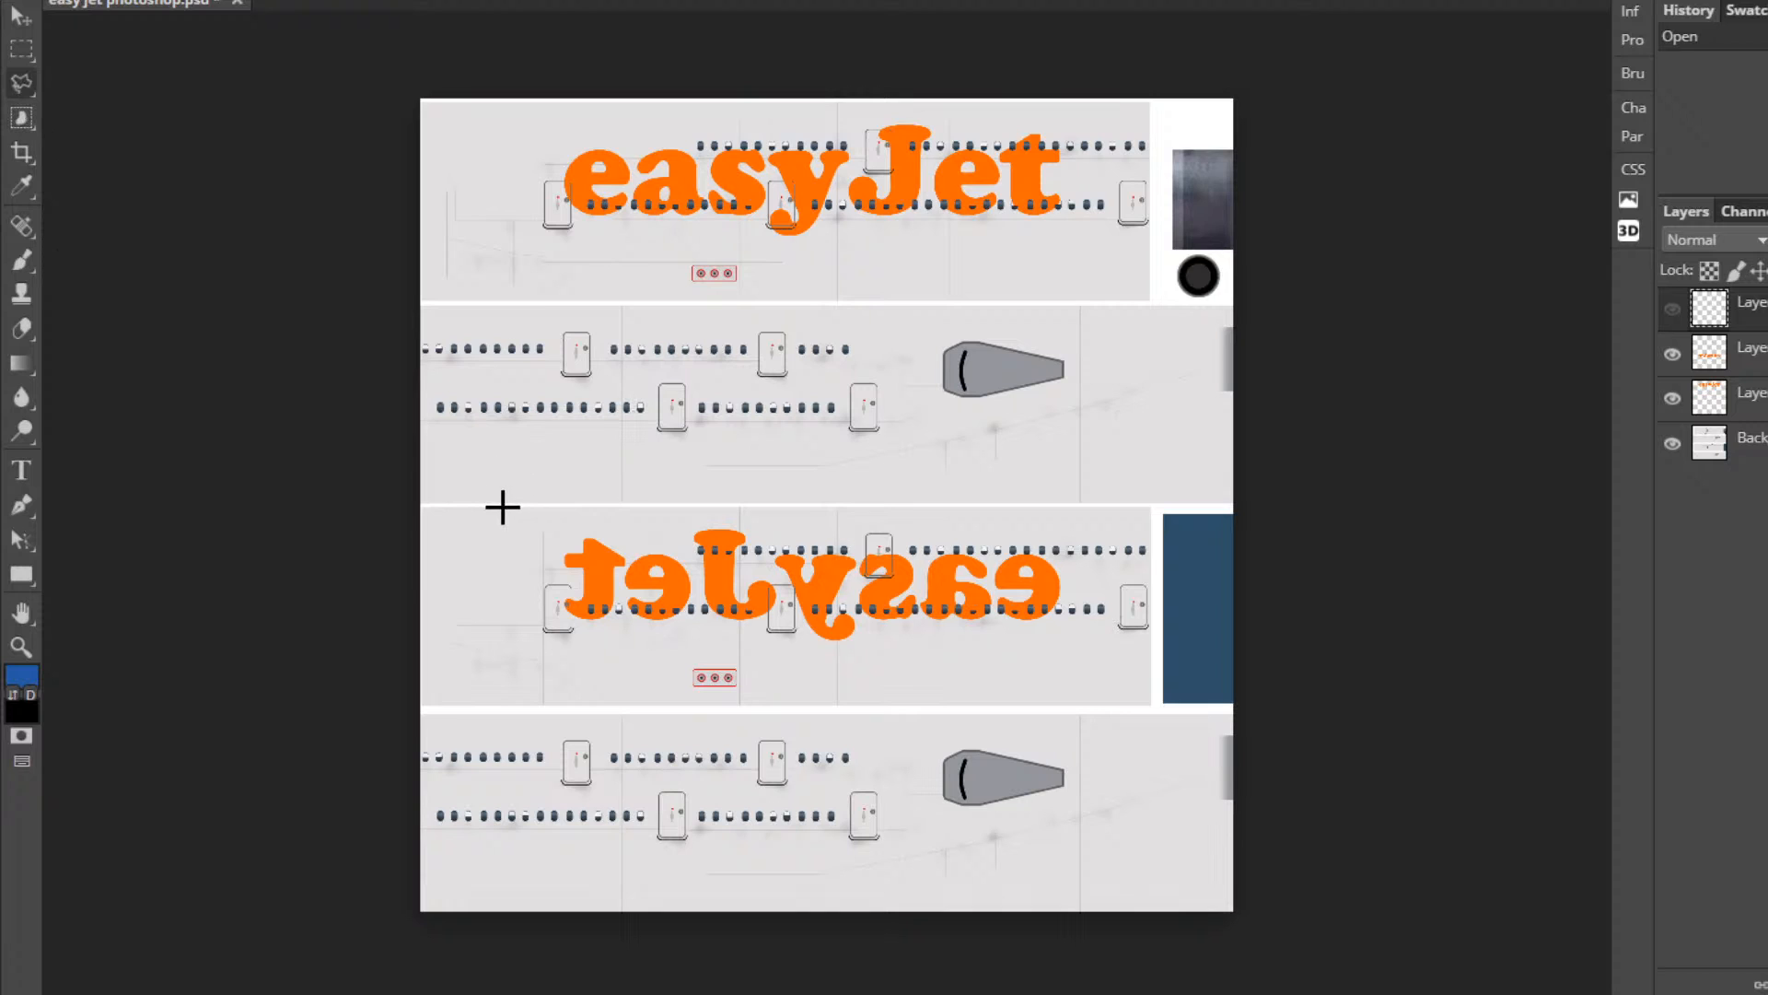
right_click(20, 83)
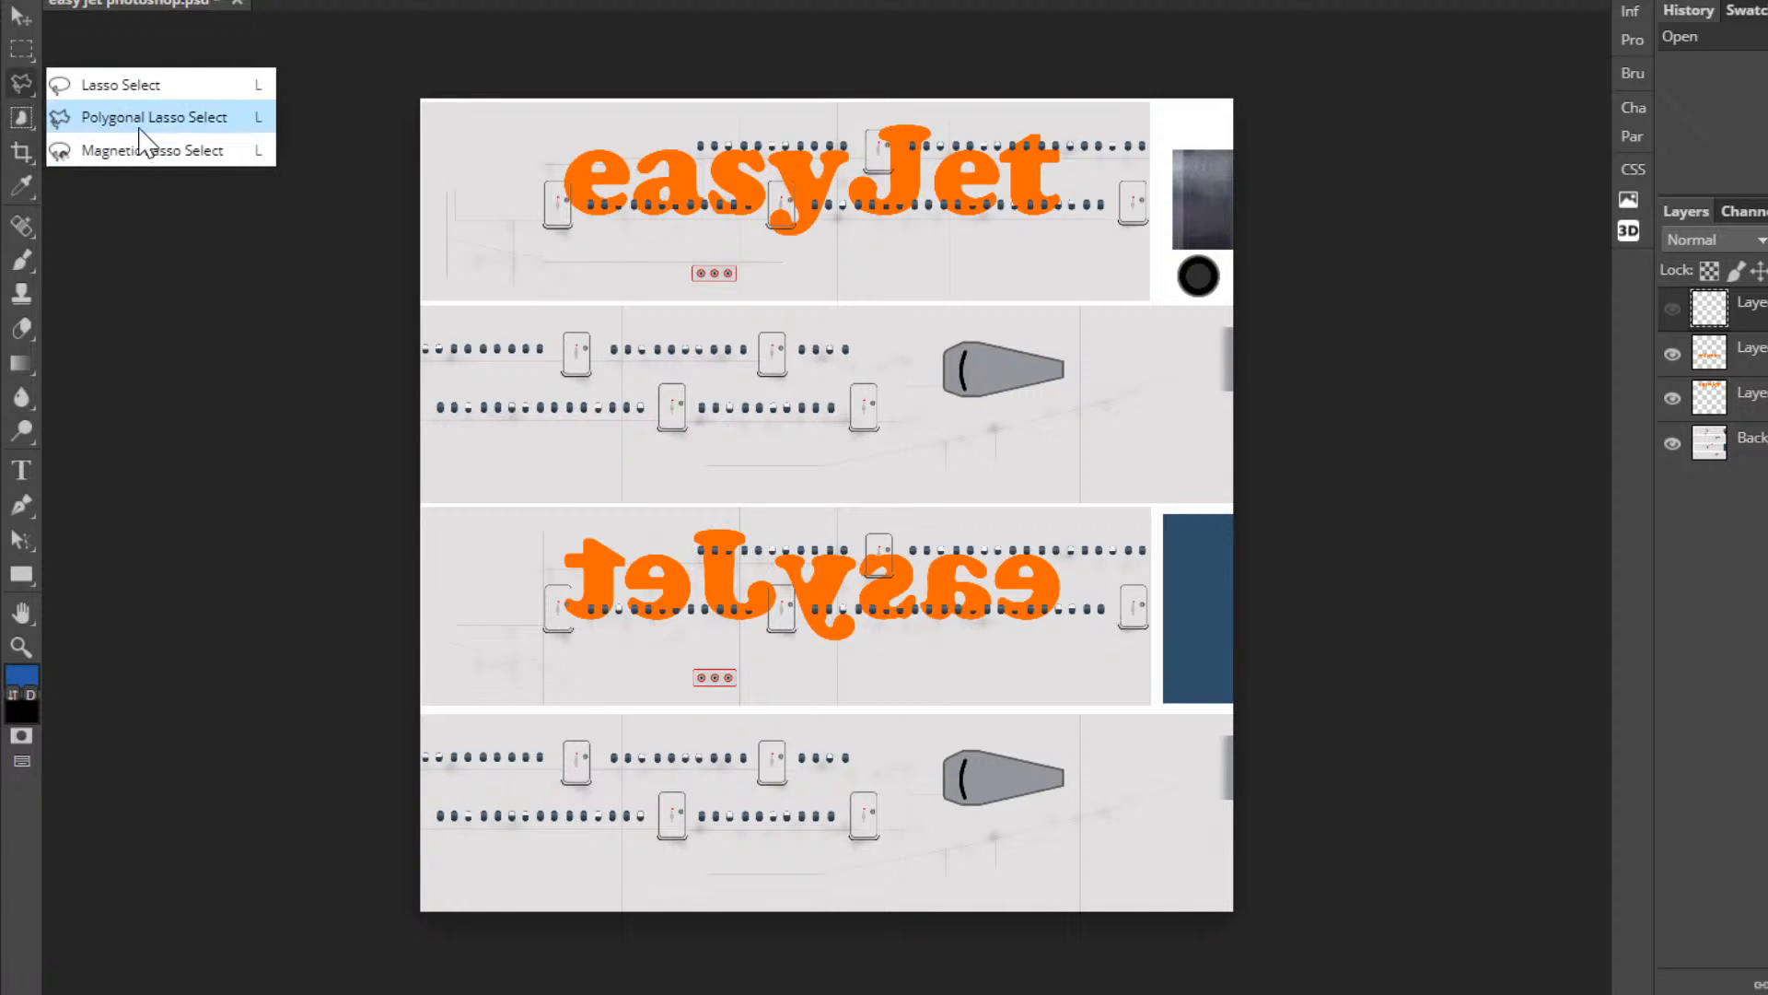
click(131, 93)
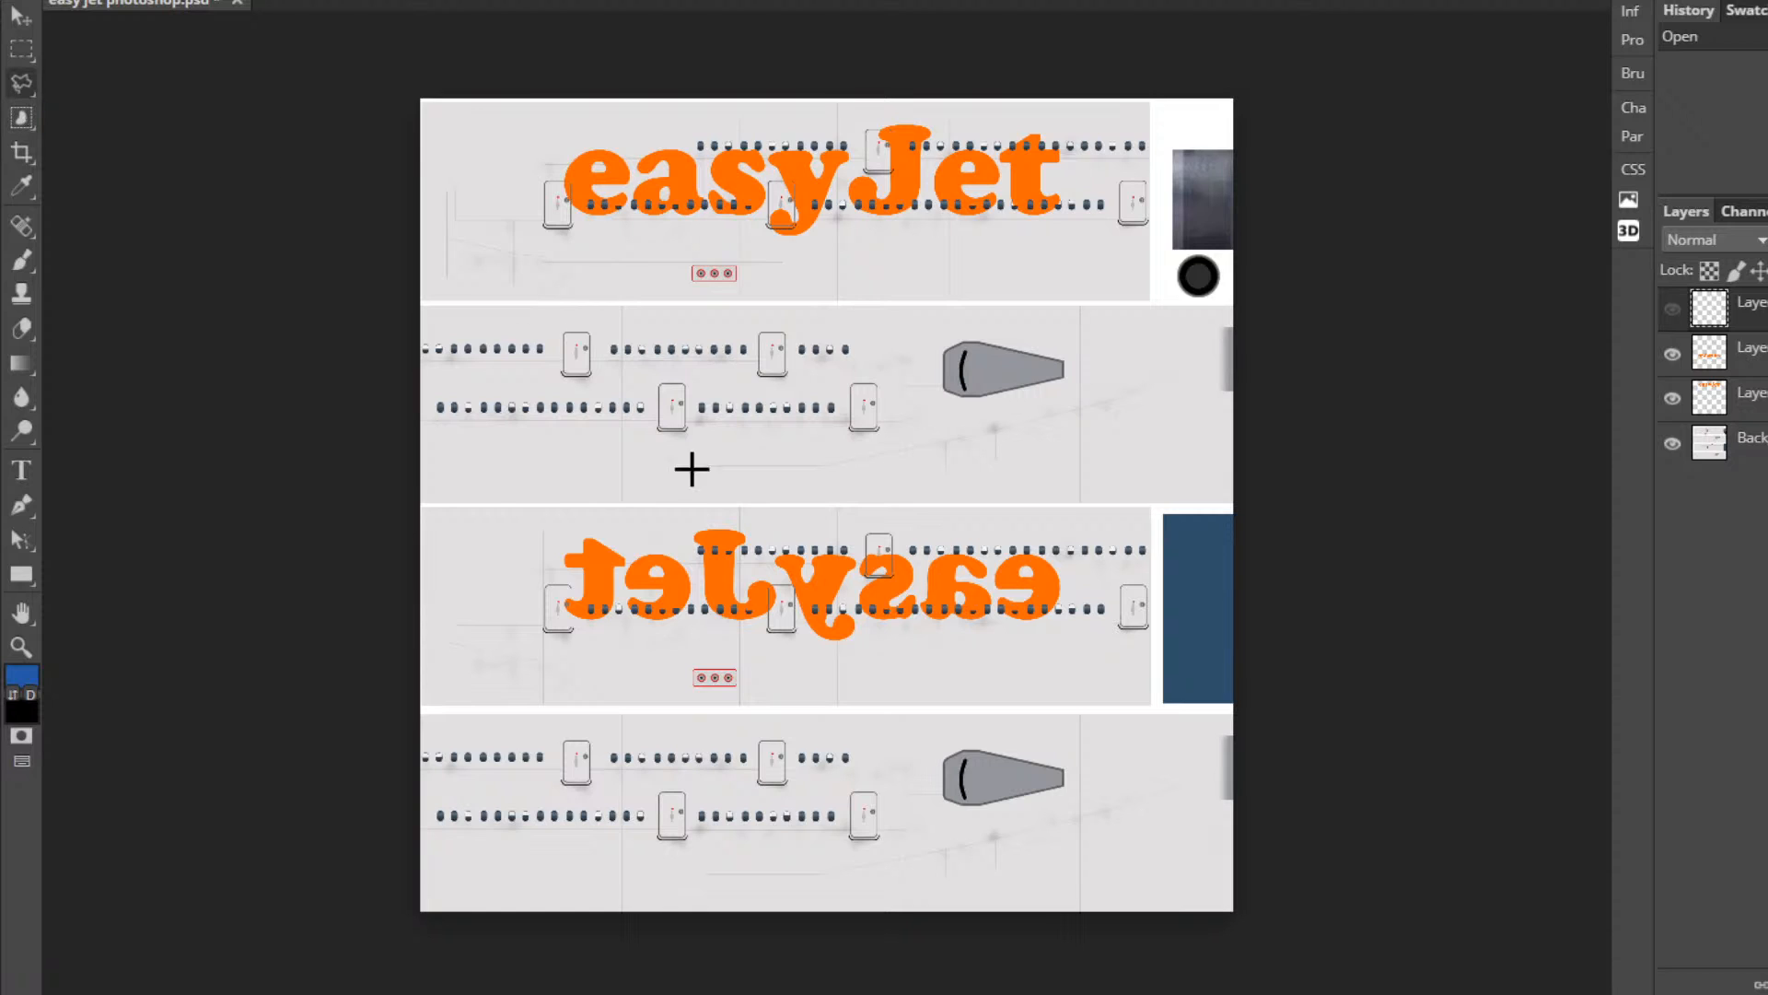
click(469, 504)
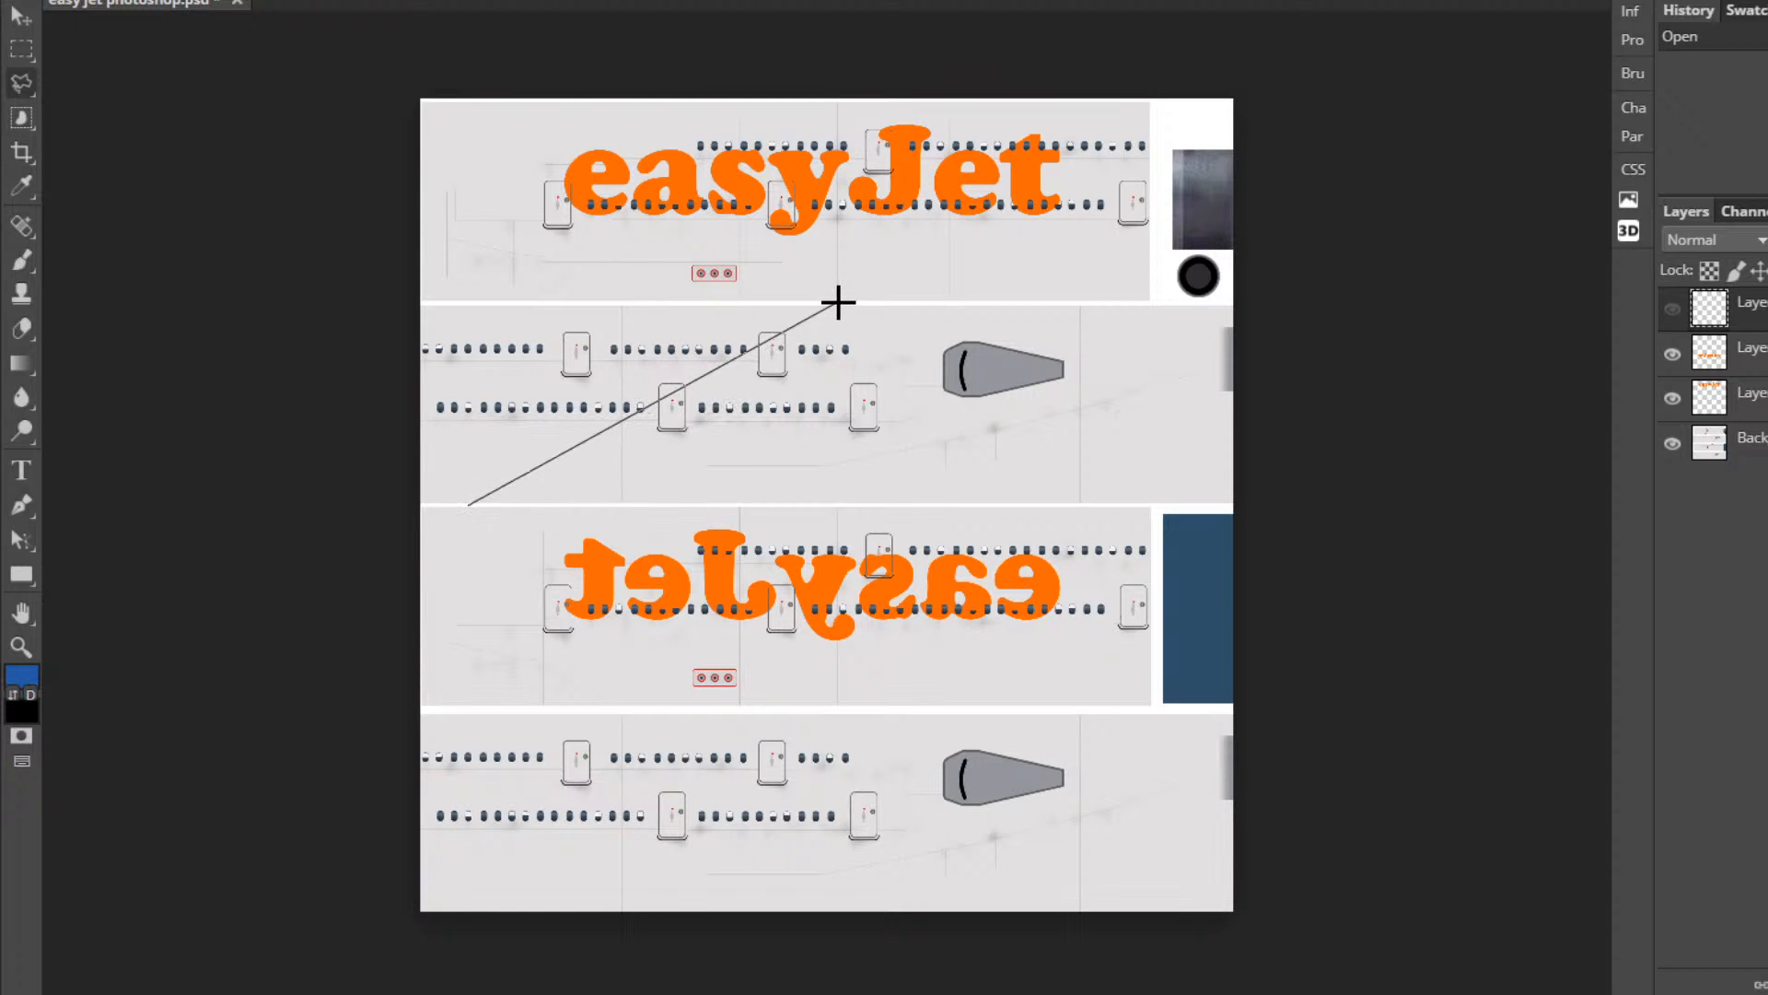
click(659, 414)
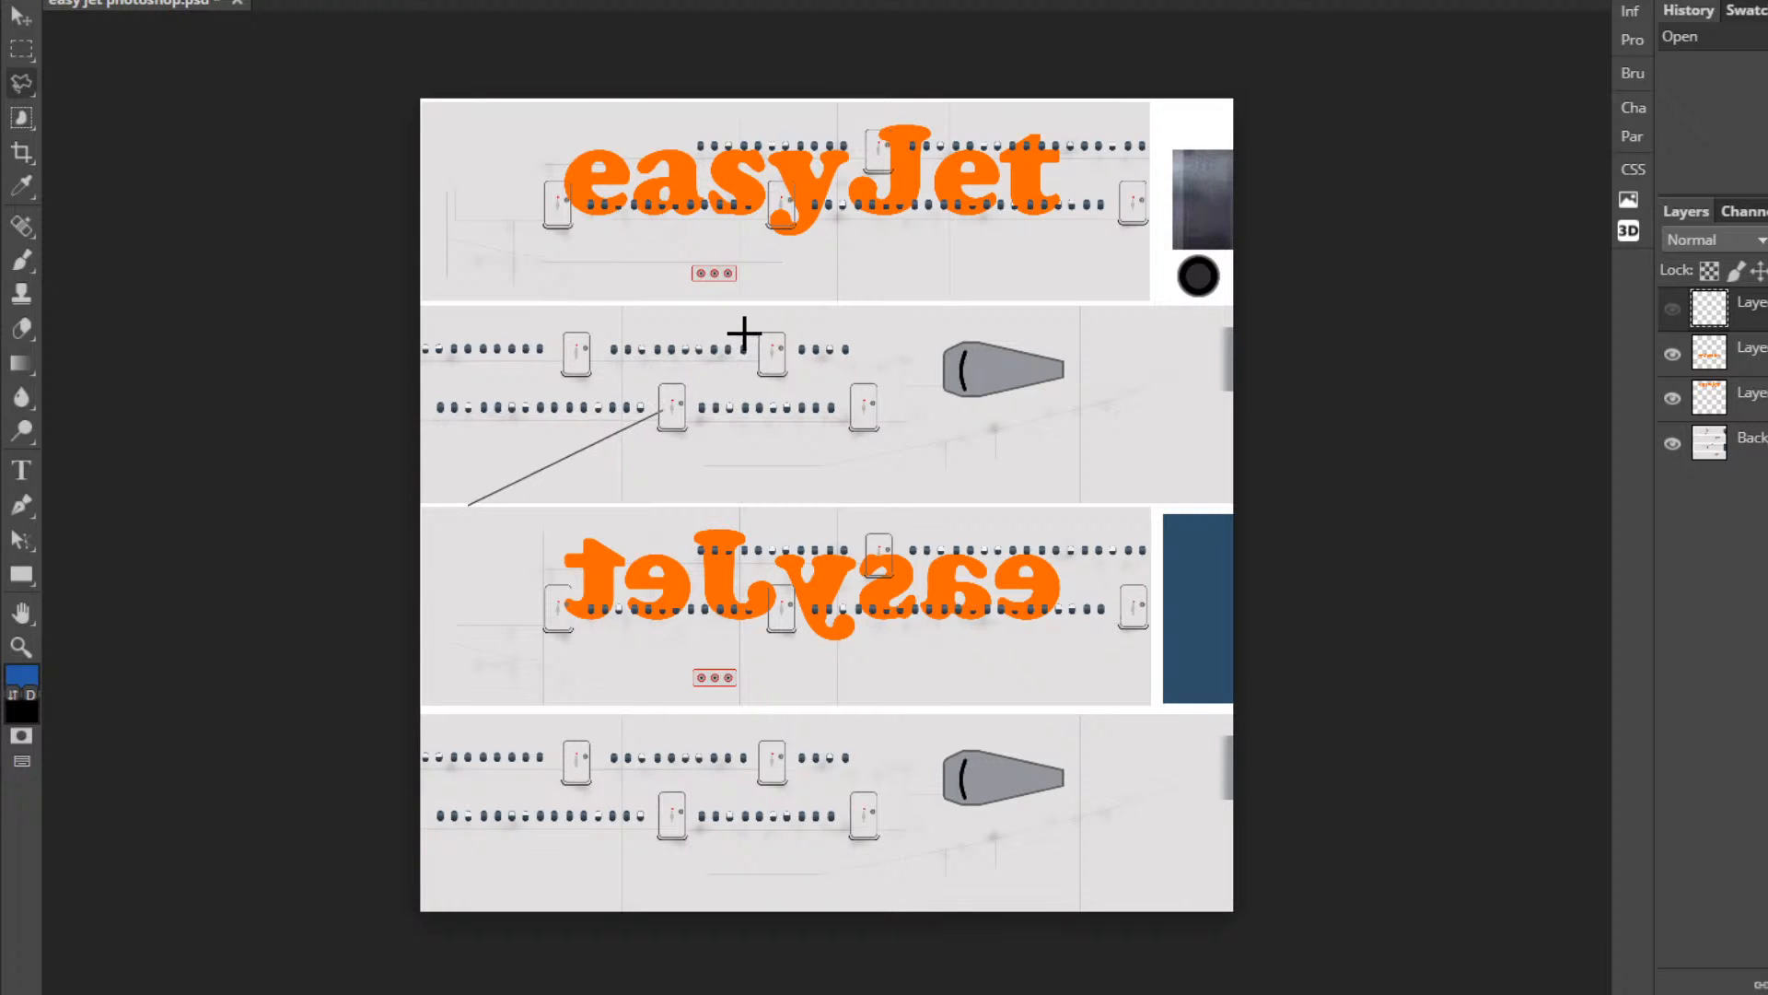
key(Escape)
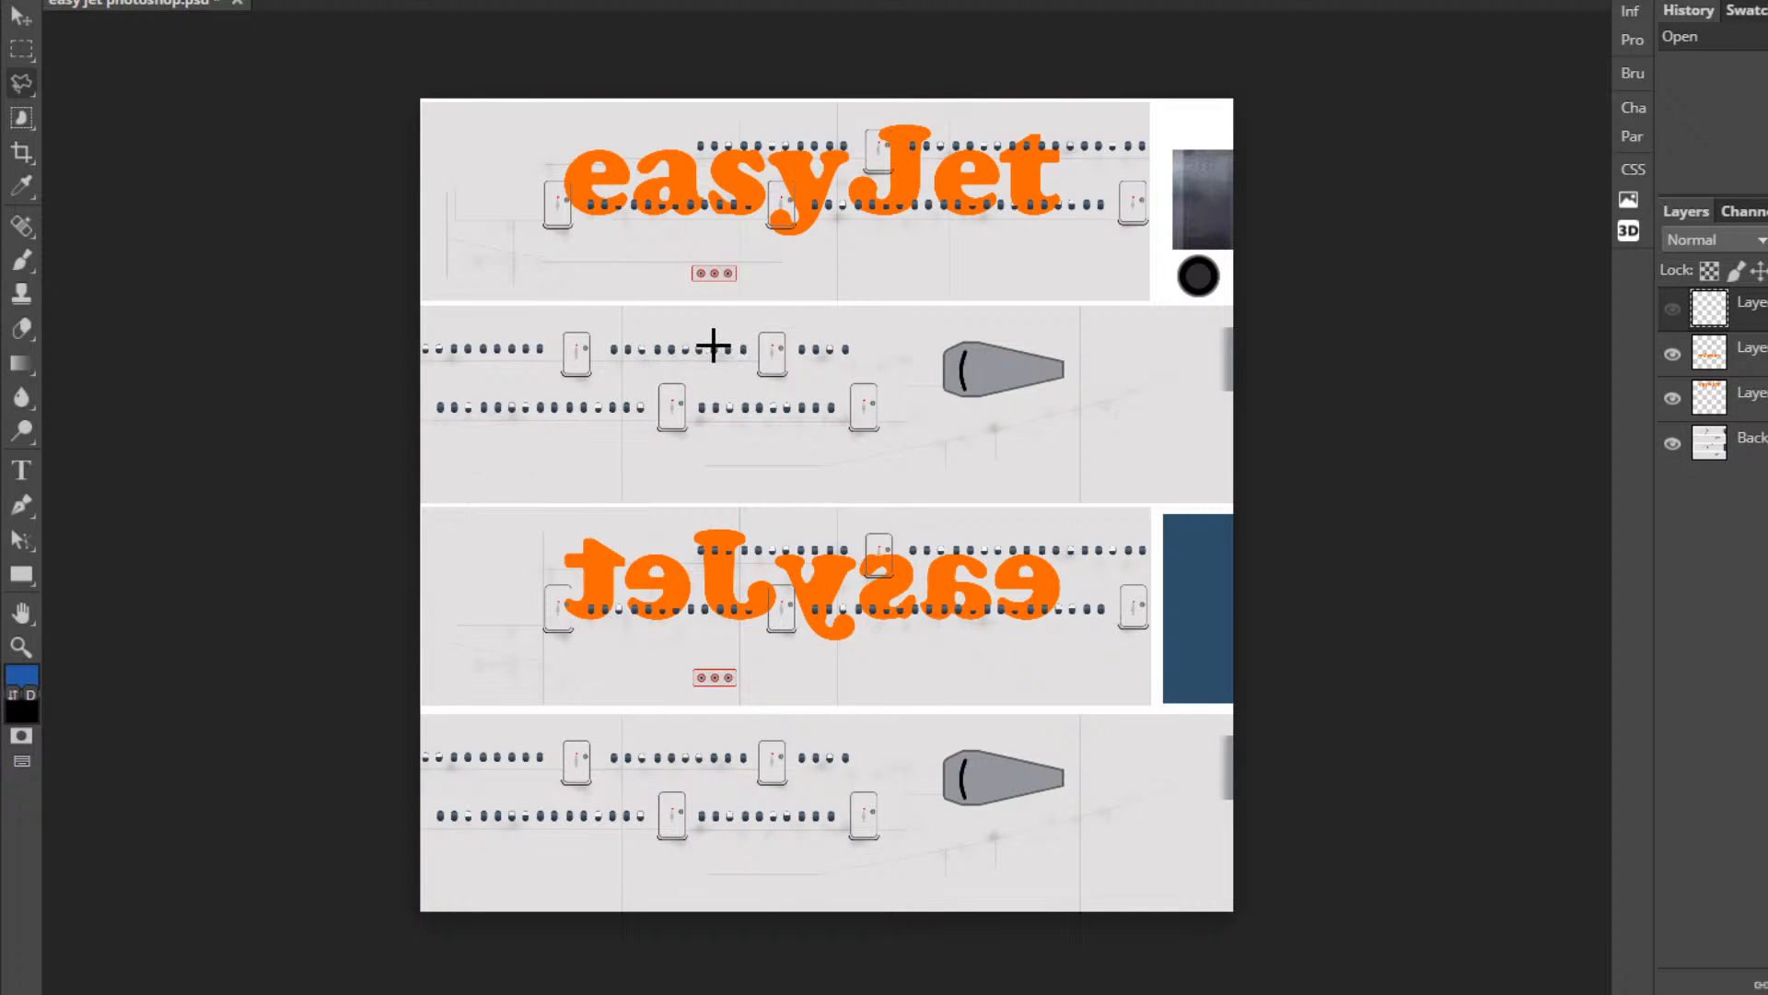
Try to outline the rear fuselage area of the second texture strip with a freehand Lasso selection, and clear the selection.
right_click(22, 85)
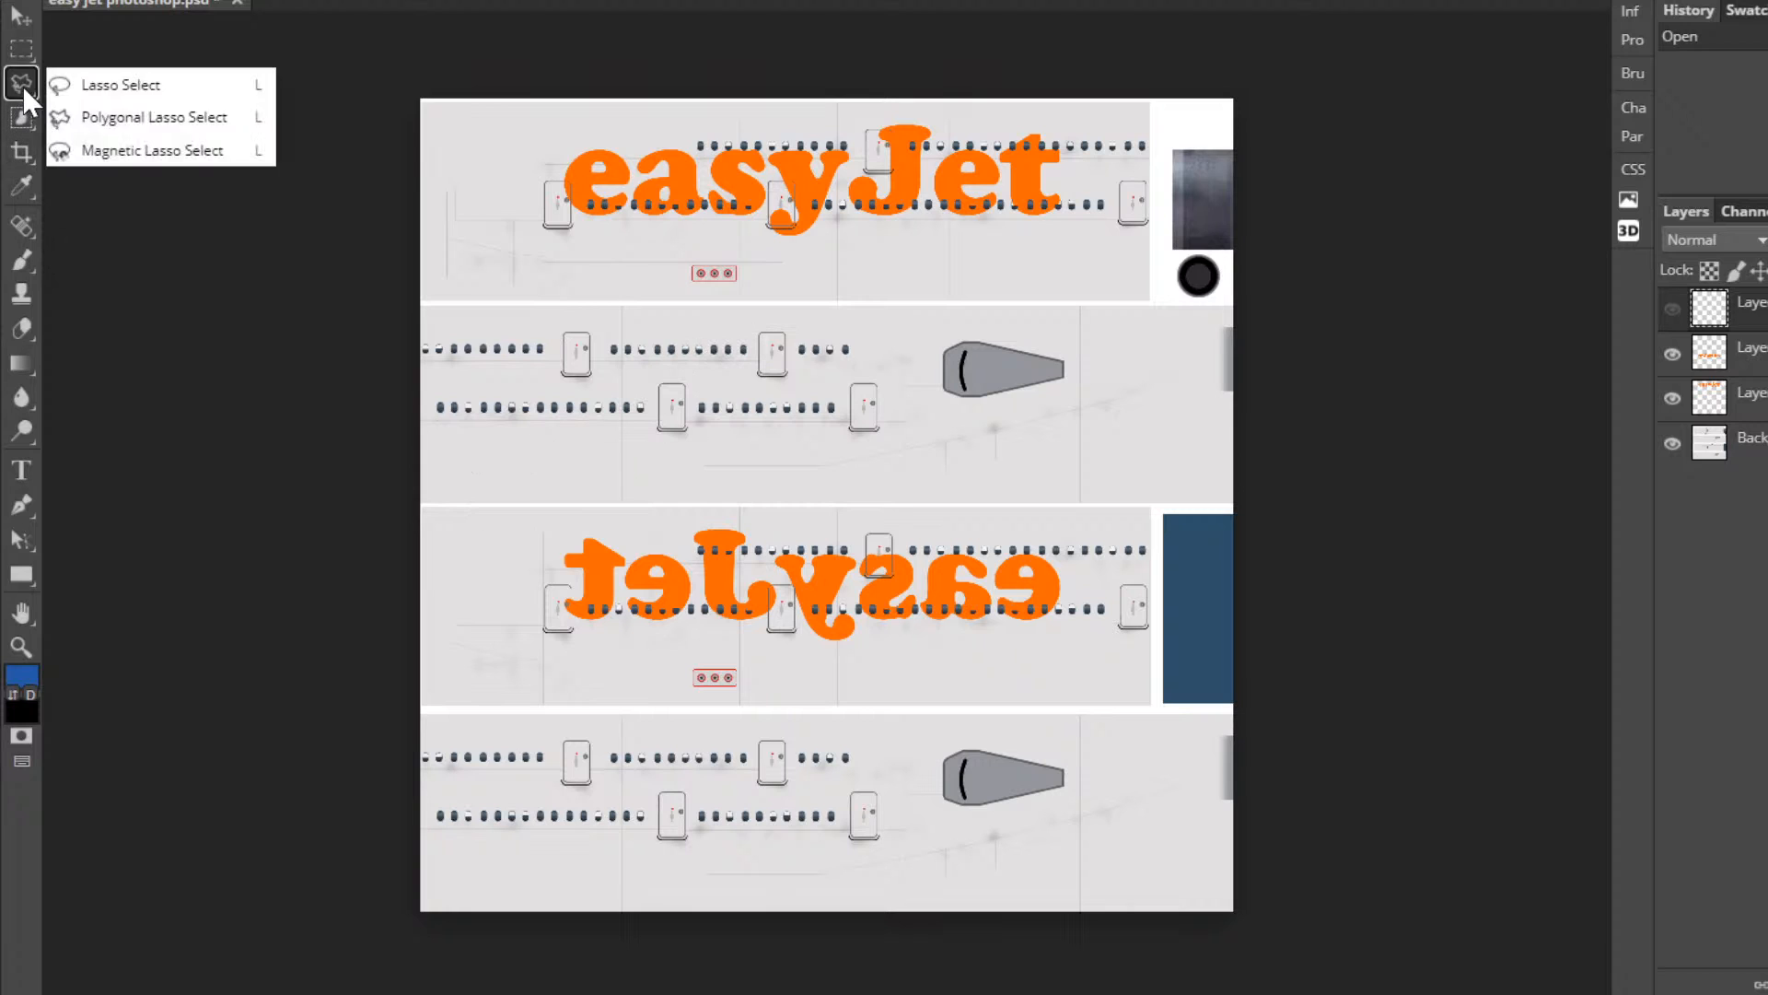
click(152, 96)
mouse_move(478, 505)
mouse_down()
mouse_move(672, 406)
mouse_move(755, 309)
mouse_up()
click(757, 315)
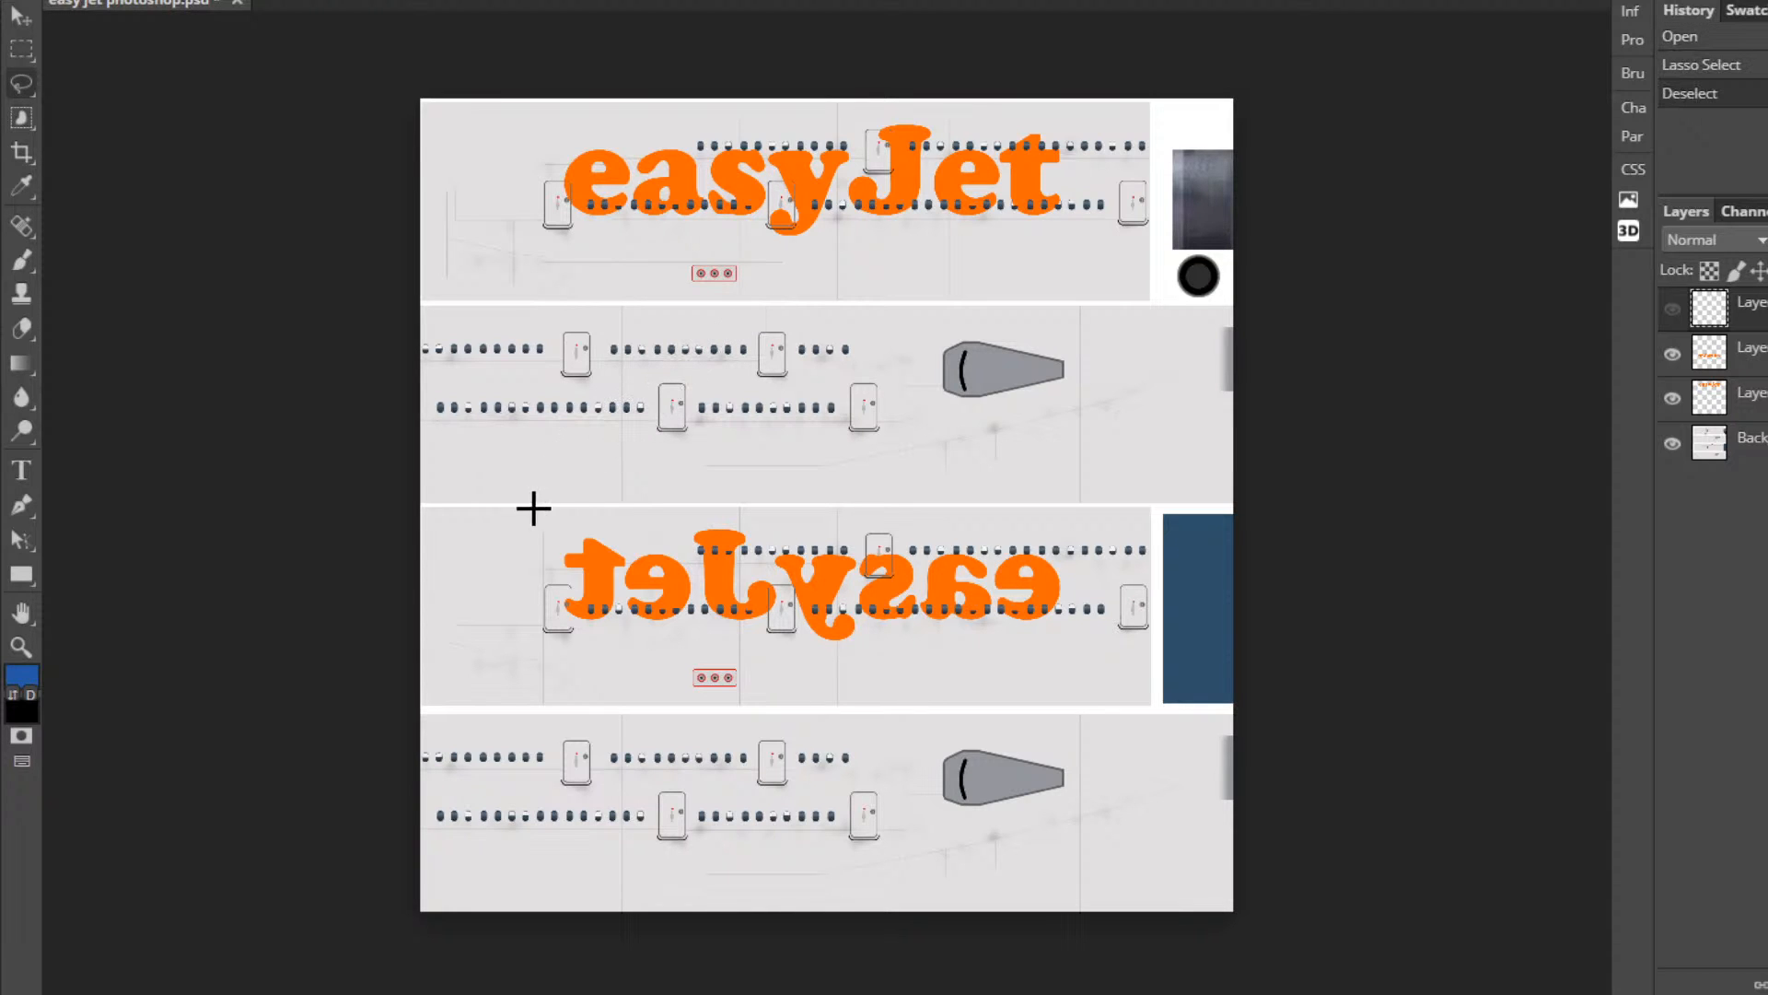
mouse_move(532, 504)
mouse_down()
mouse_move(700, 390)
mouse_move(762, 301)
mouse_move(1449, 303)
mouse_up()
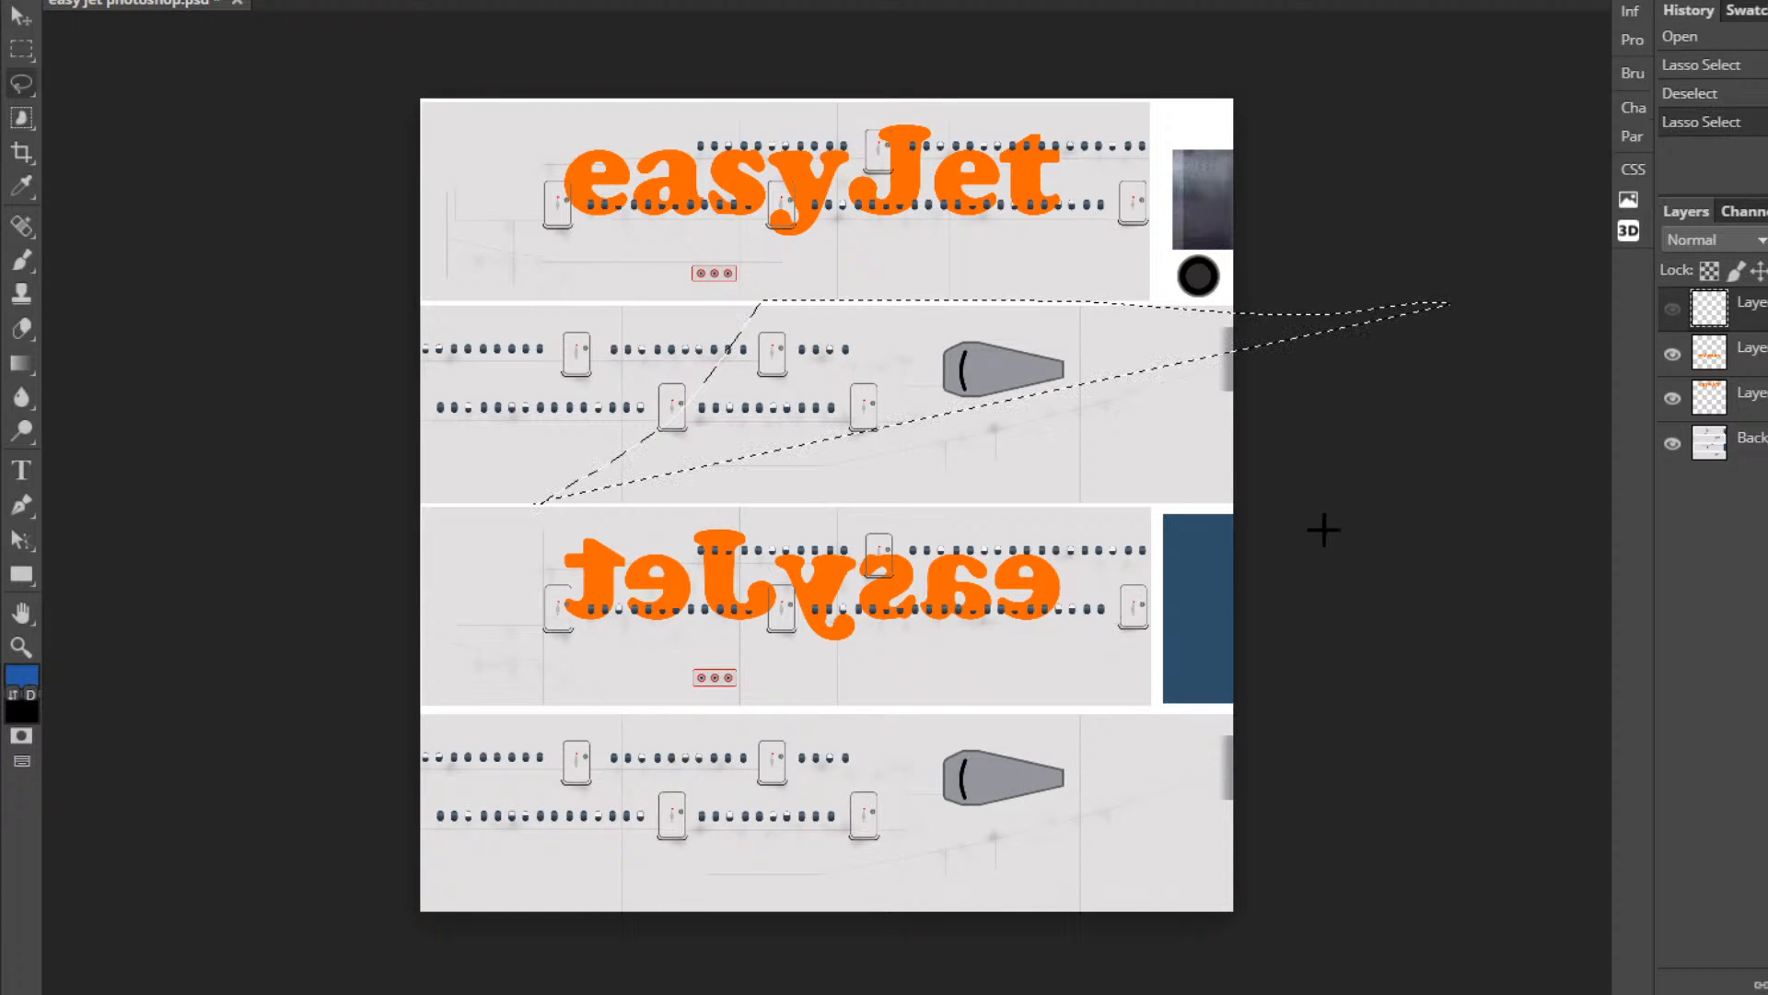
click(774, 553)
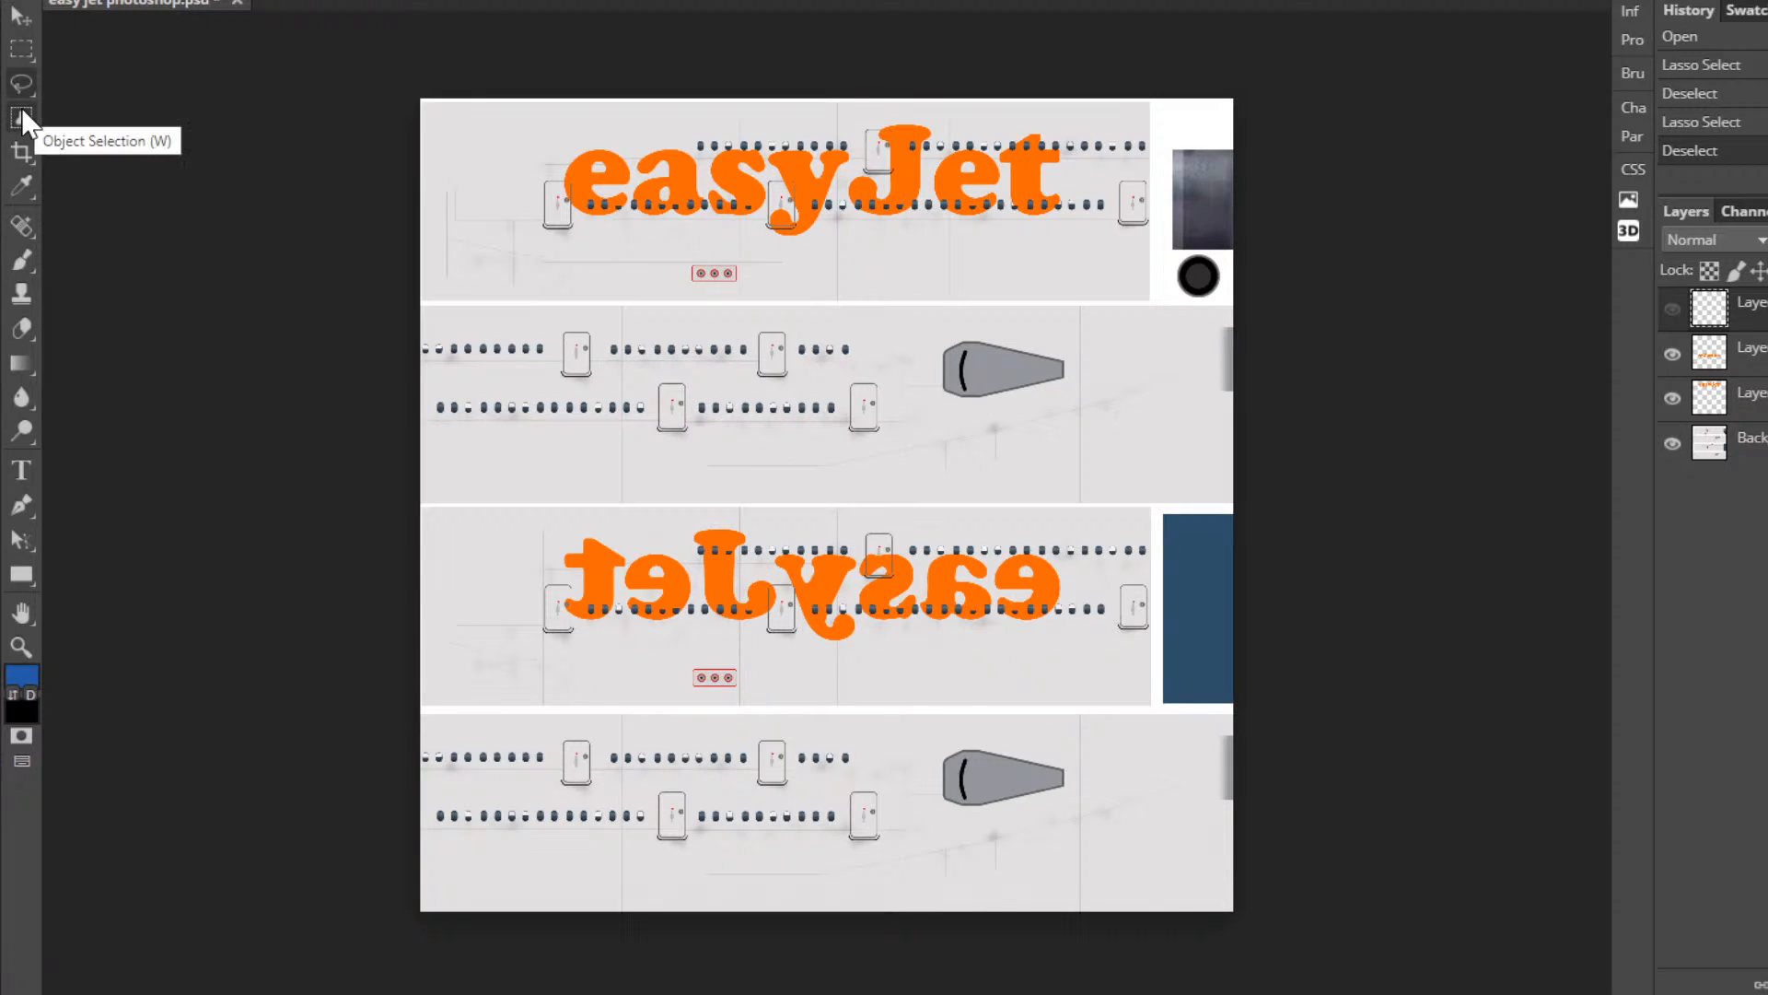
Activate the Pen tool and set the foreground colour to the orange sampled from the easyJet logo.
click(22, 504)
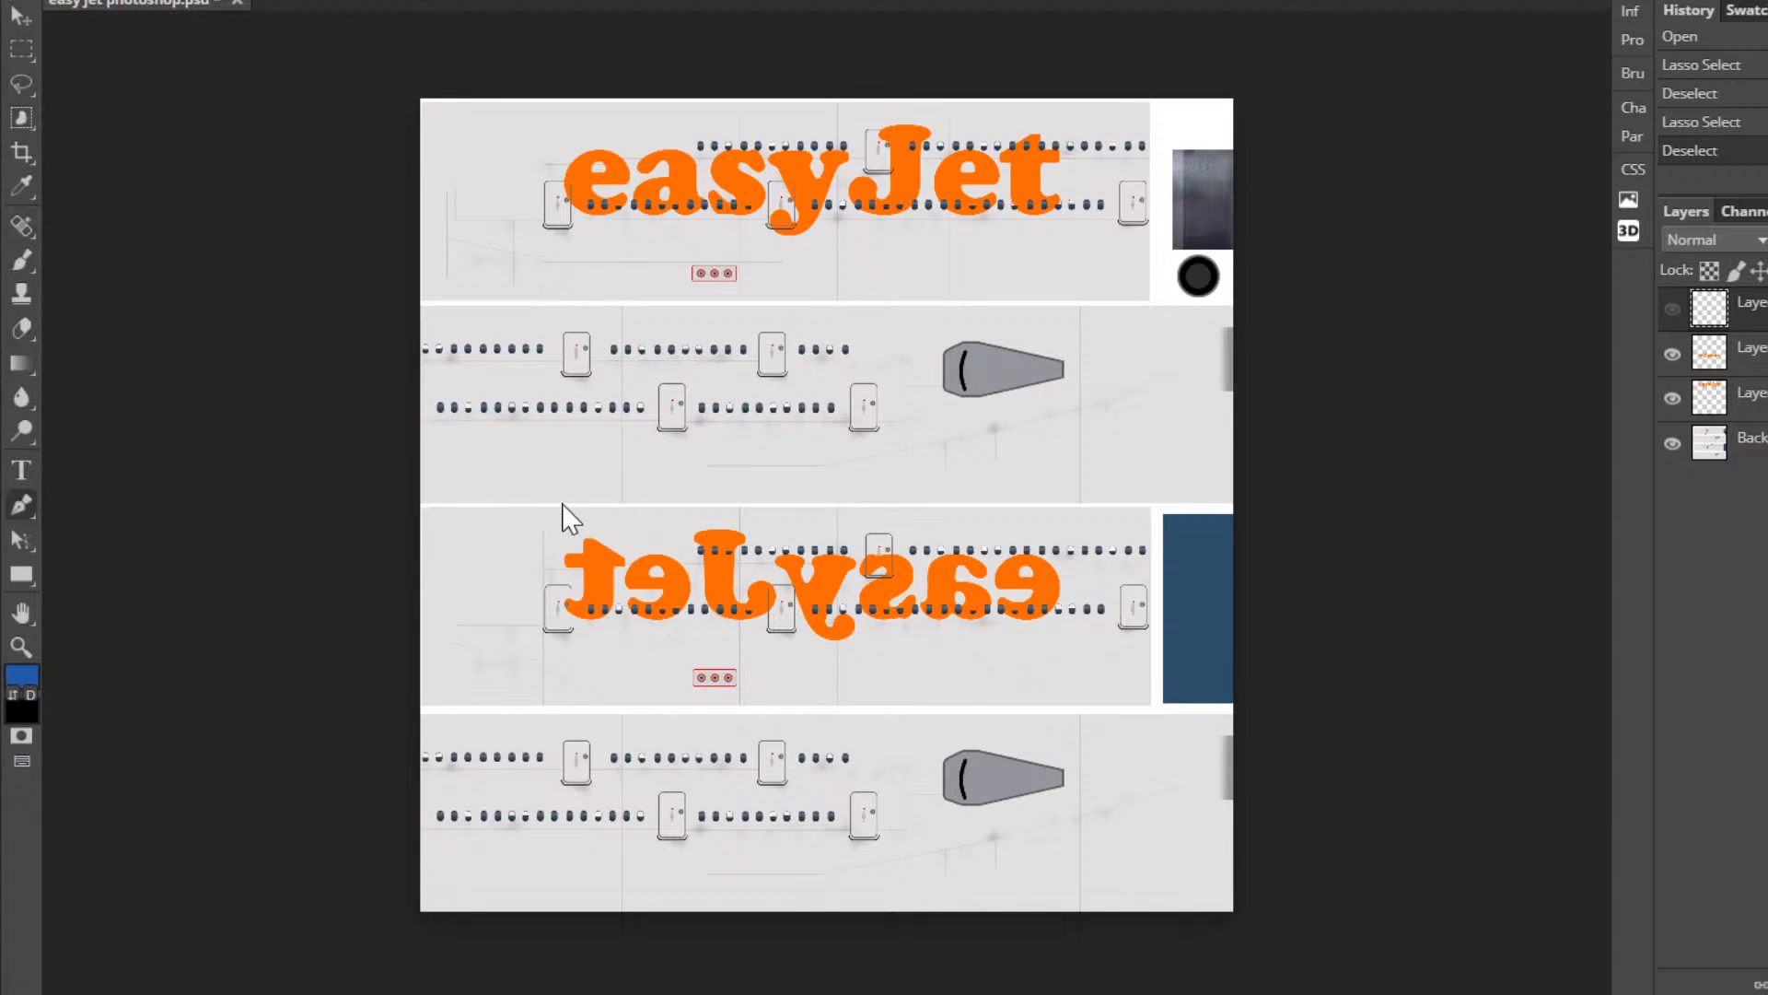
click(26, 677)
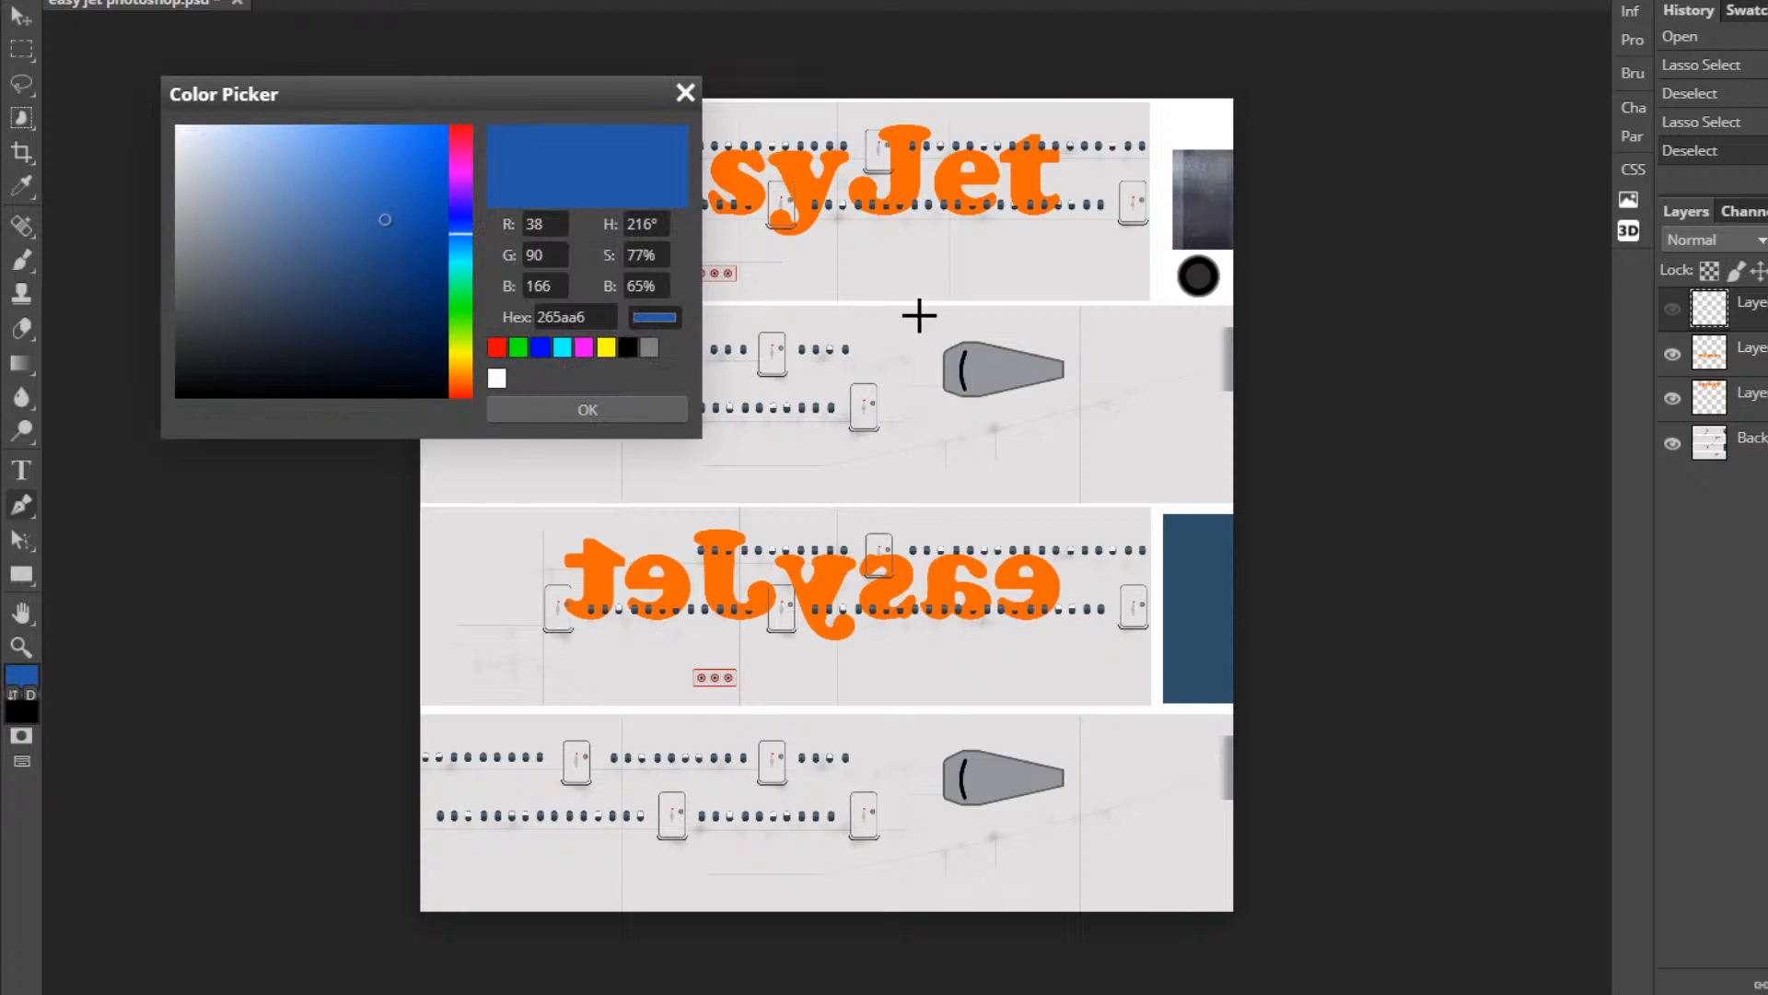
click(901, 172)
click(516, 409)
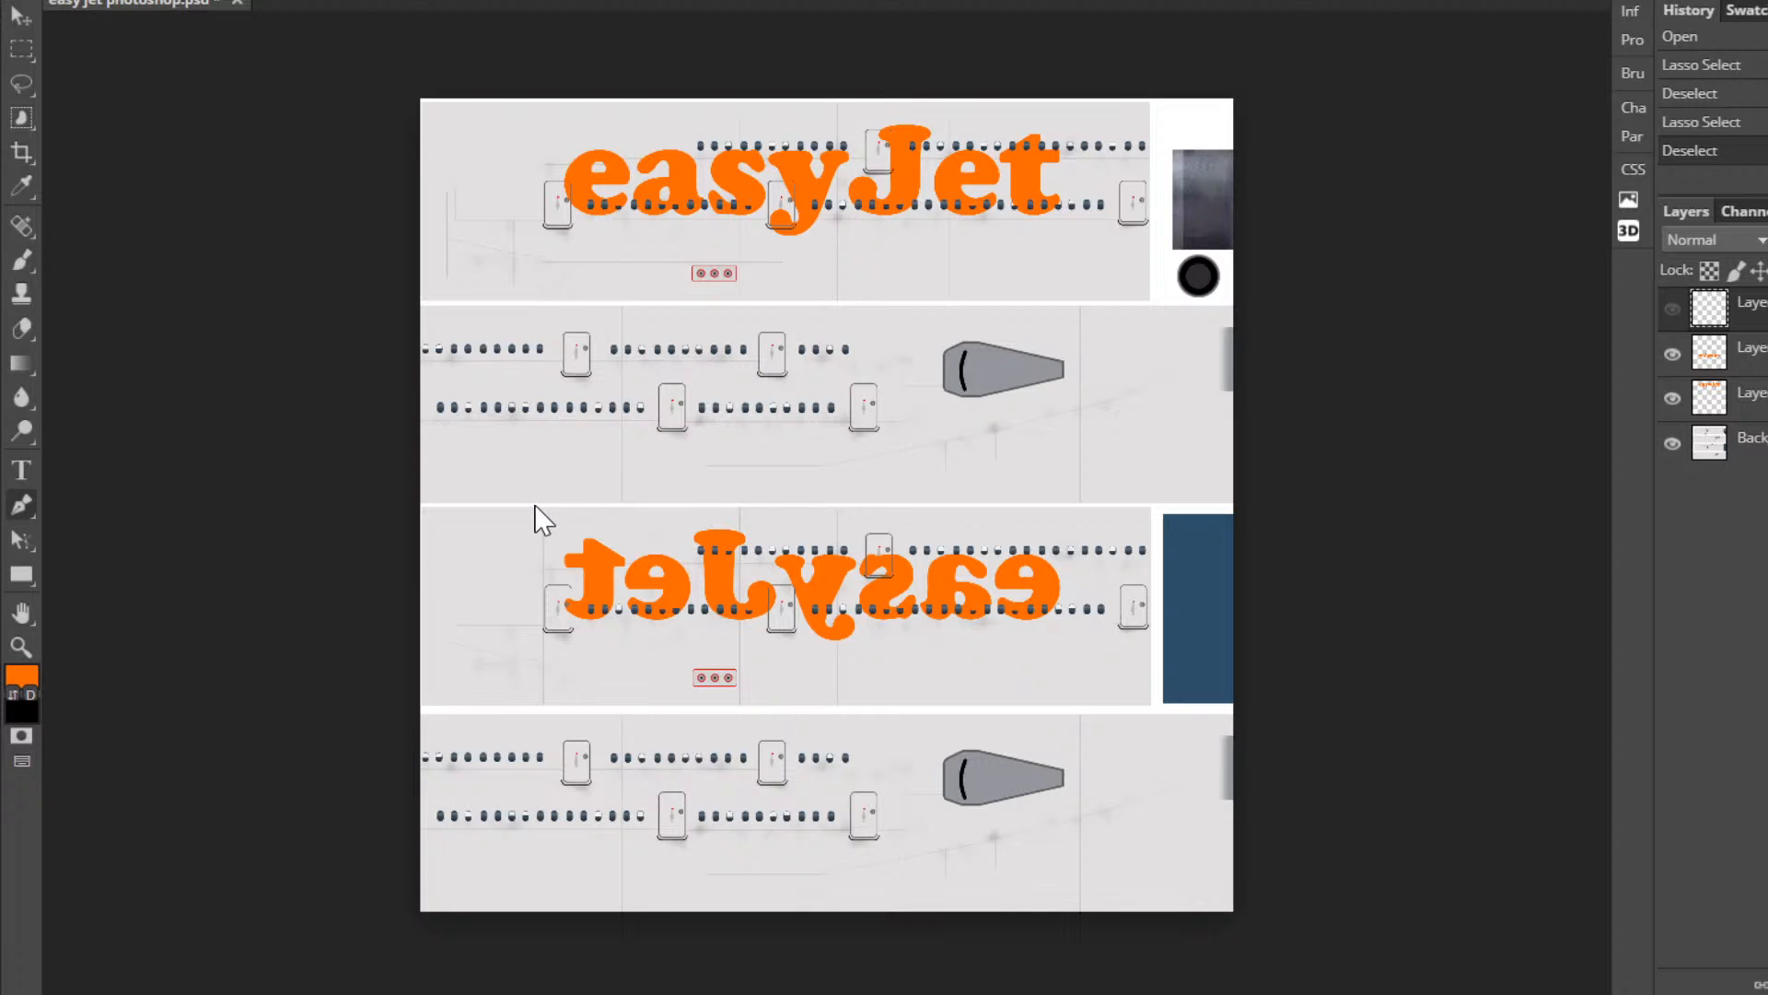
Draw a closed Pen shape over the rear of the second fuselage strip, with an S-curved front edge and extending past the canvas's edge.
click(487, 505)
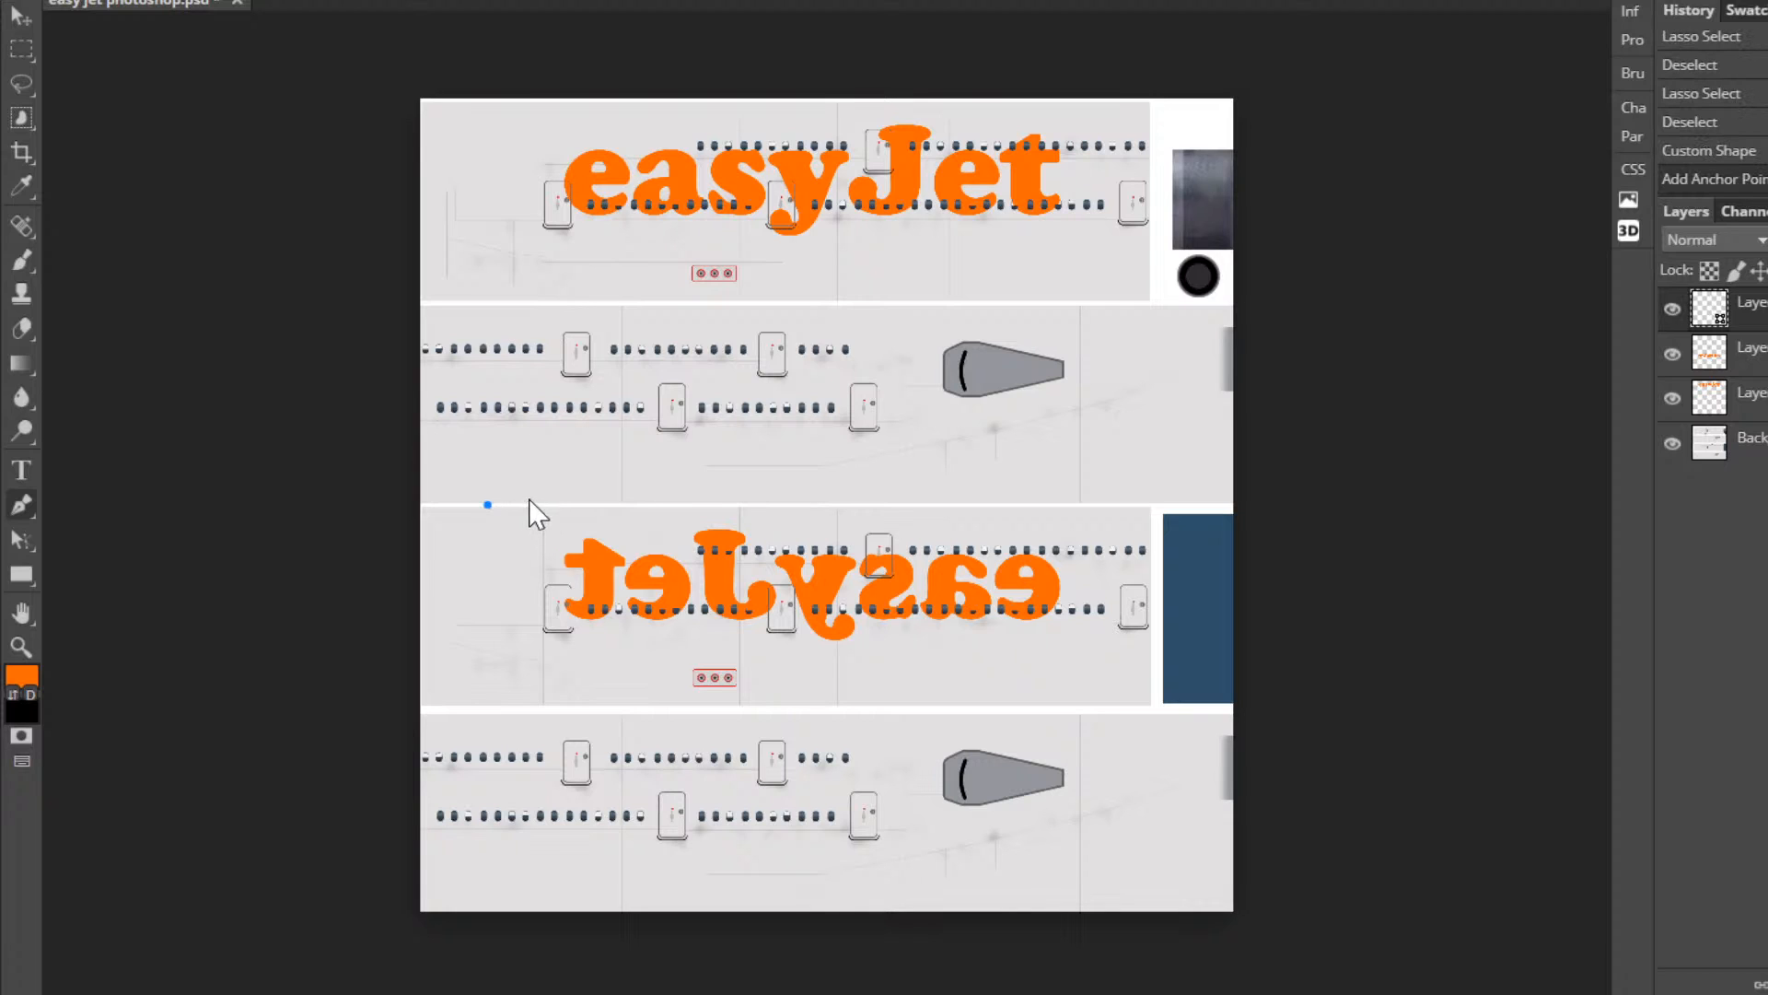
drag(487, 505, 515, 505)
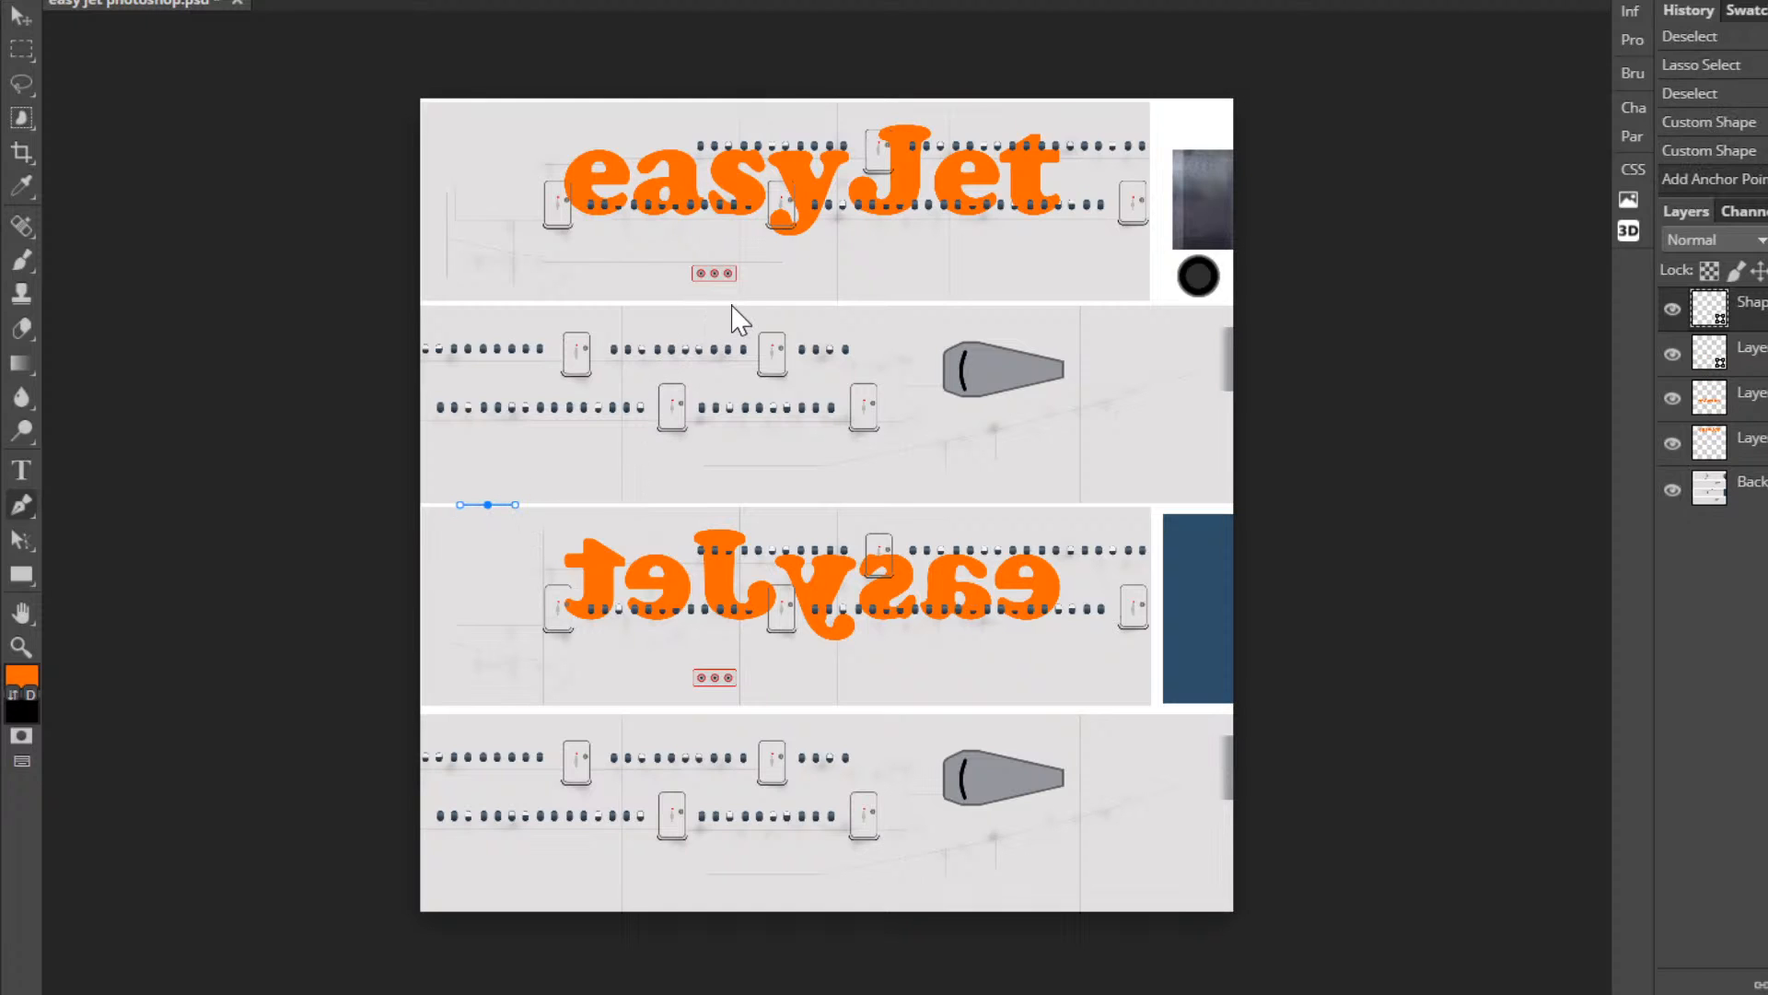
drag(750, 304, 856, 302)
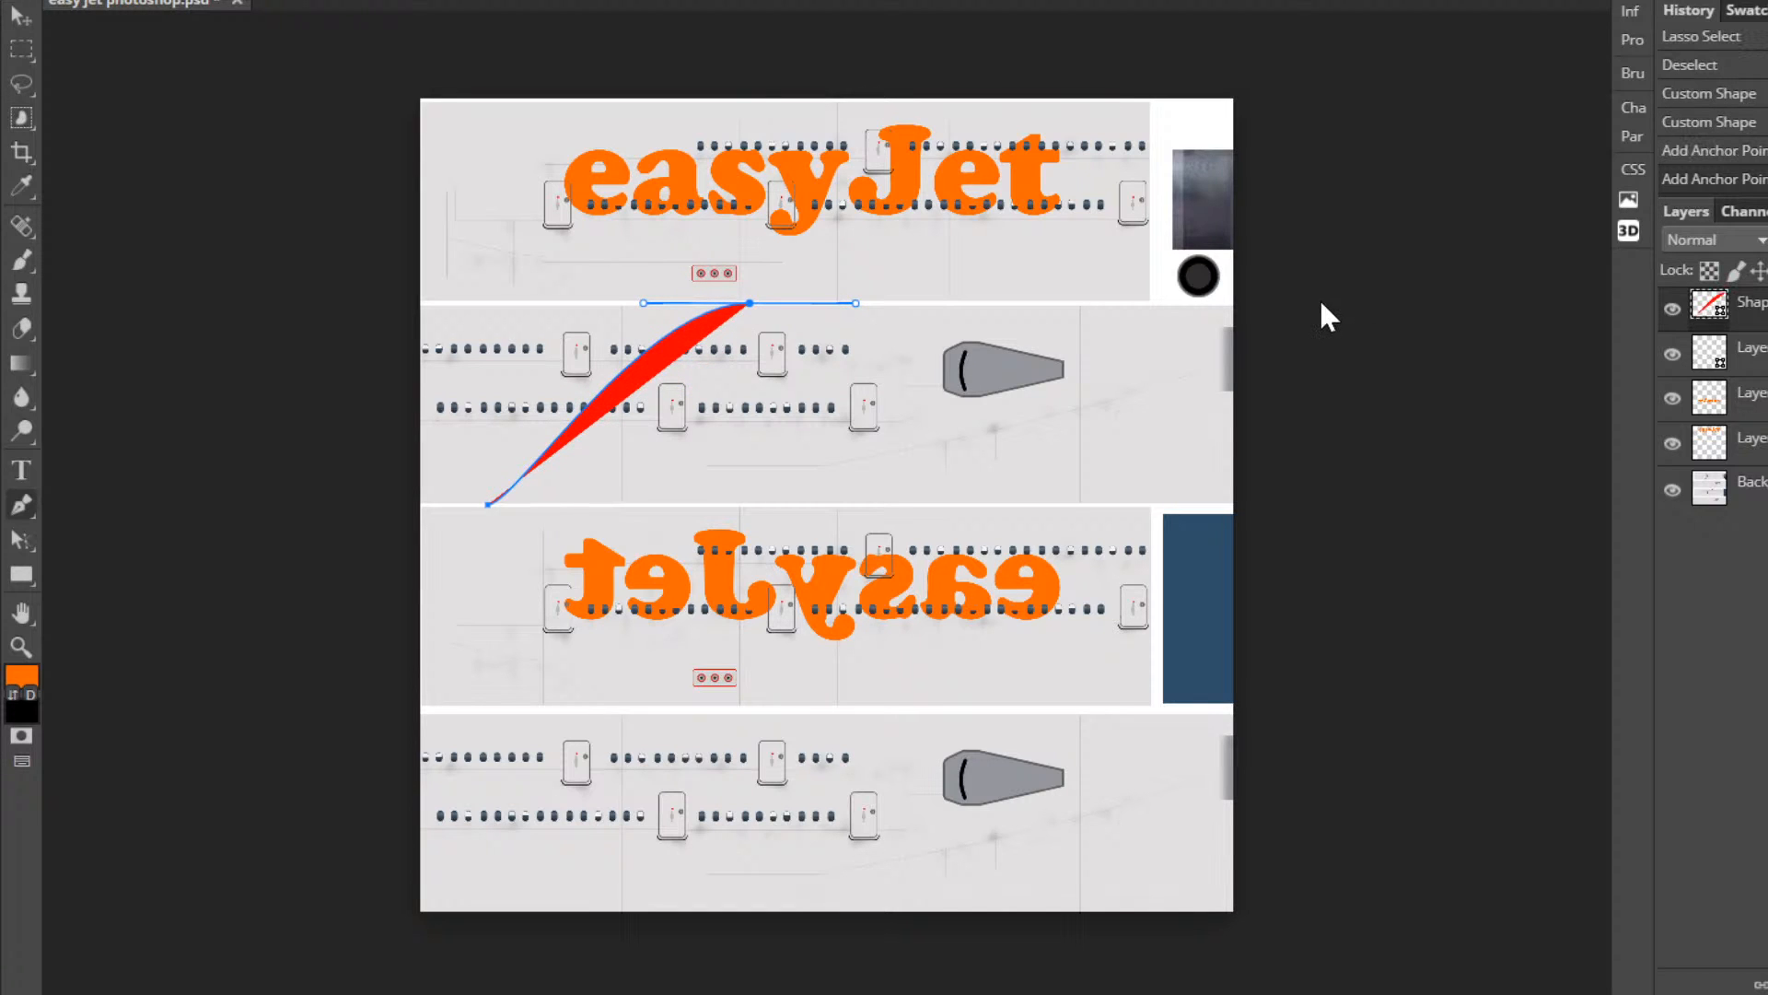
click(1319, 300)
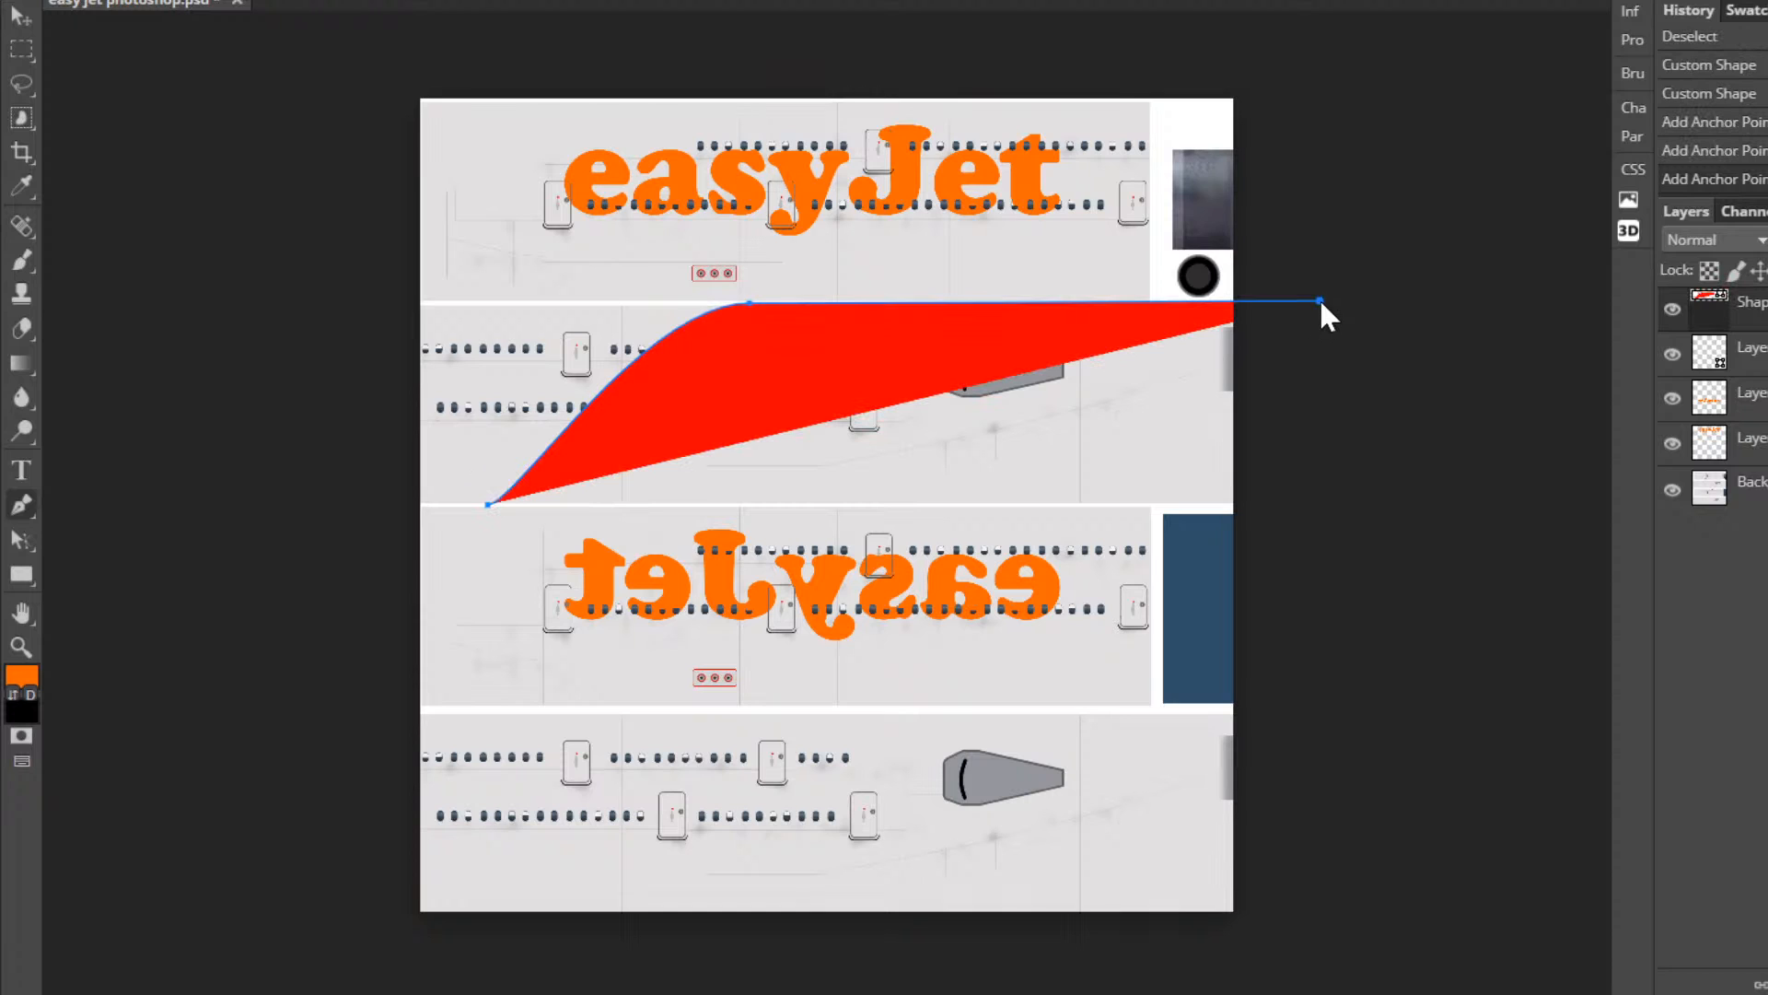
click(1285, 505)
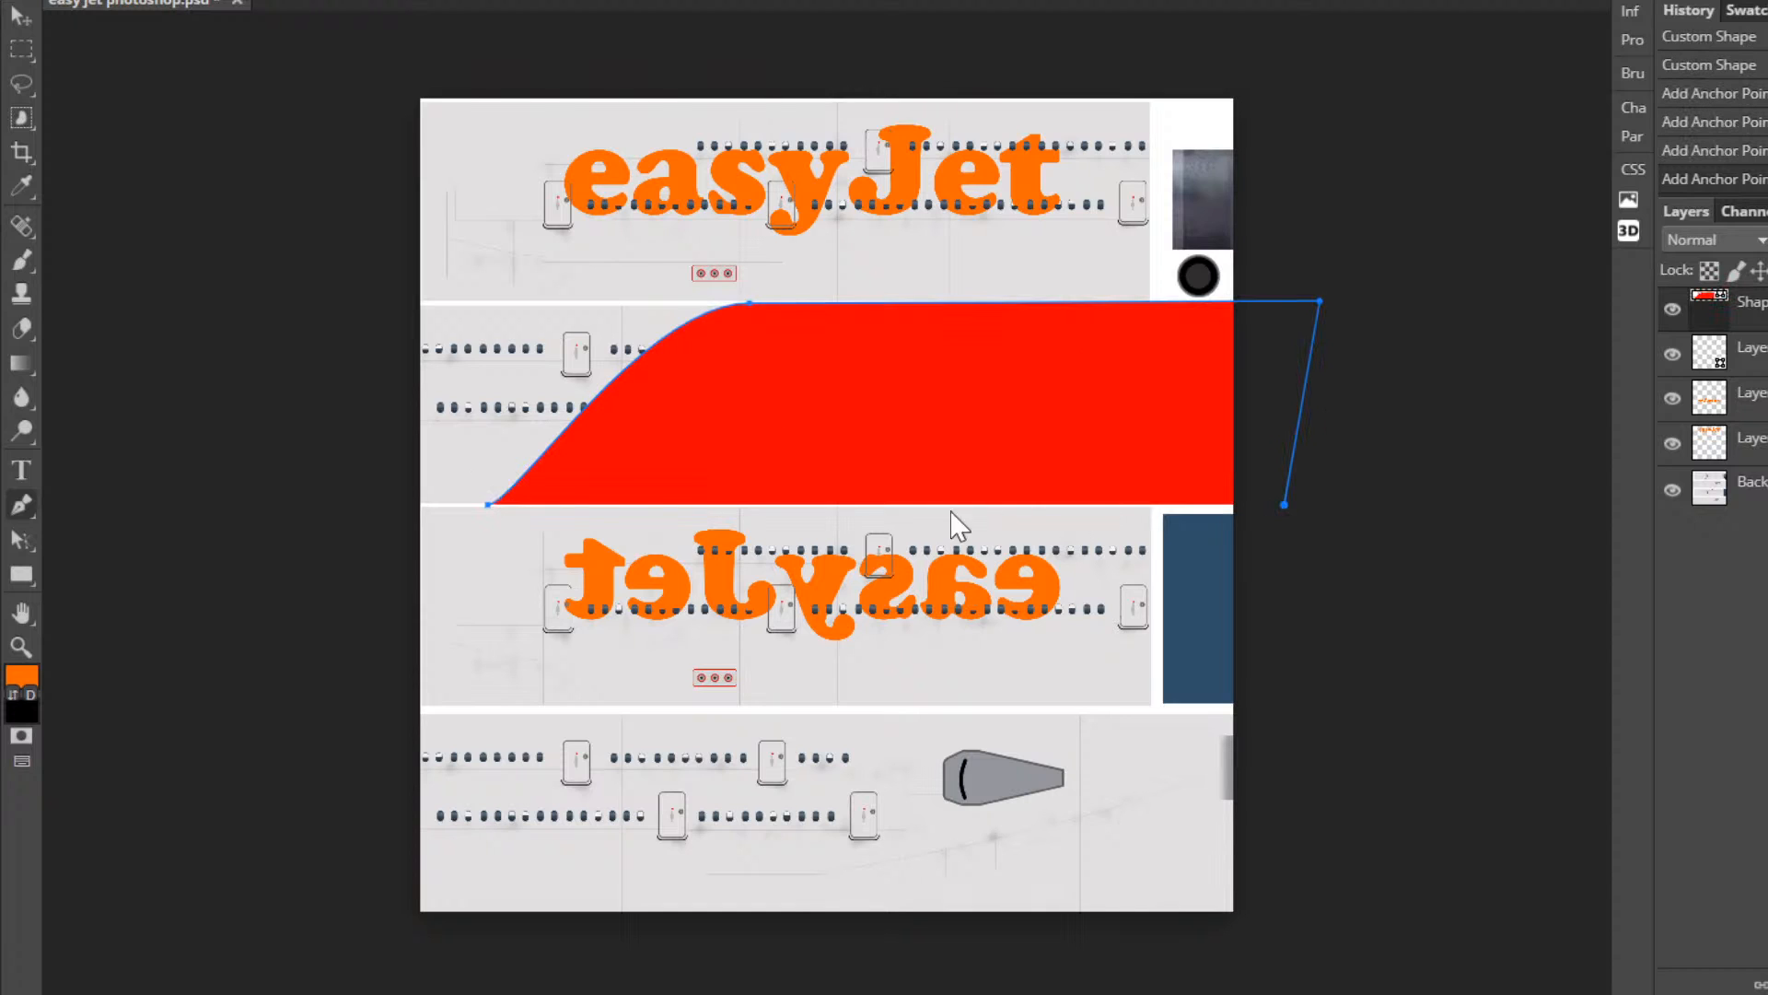
click(488, 505)
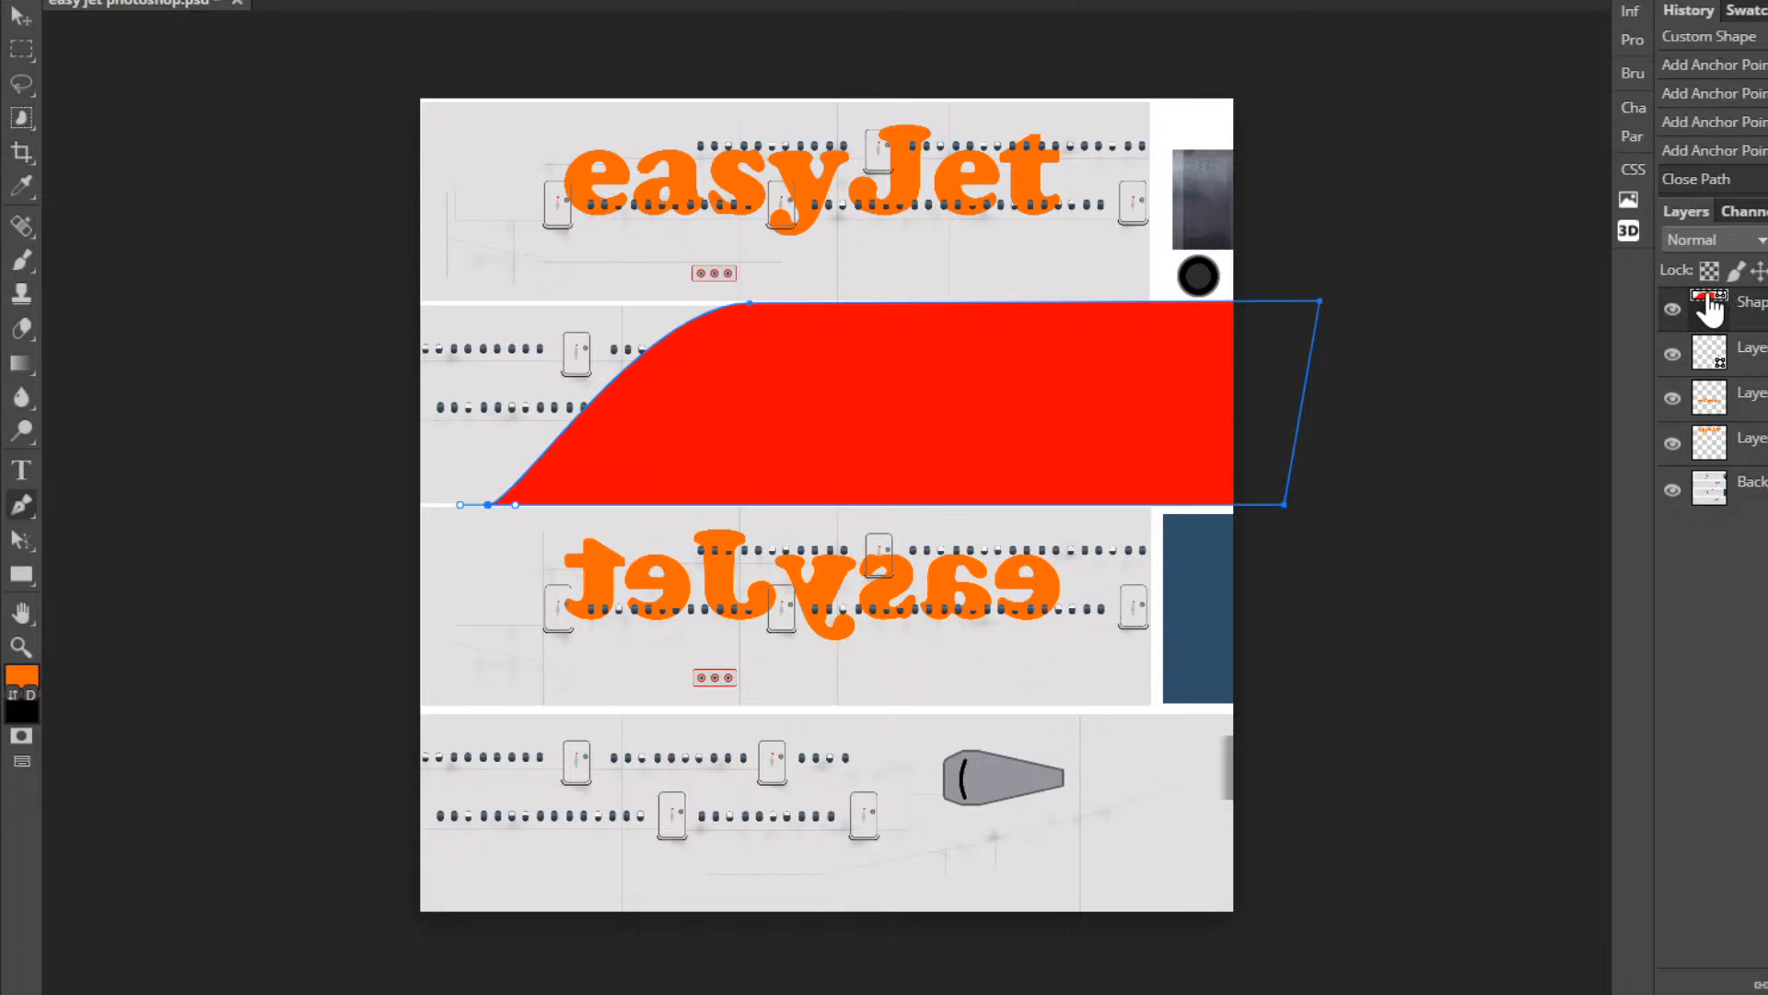
Change the new shape's fill to the orange sampled from the easyJet logo.
click(306, 3)
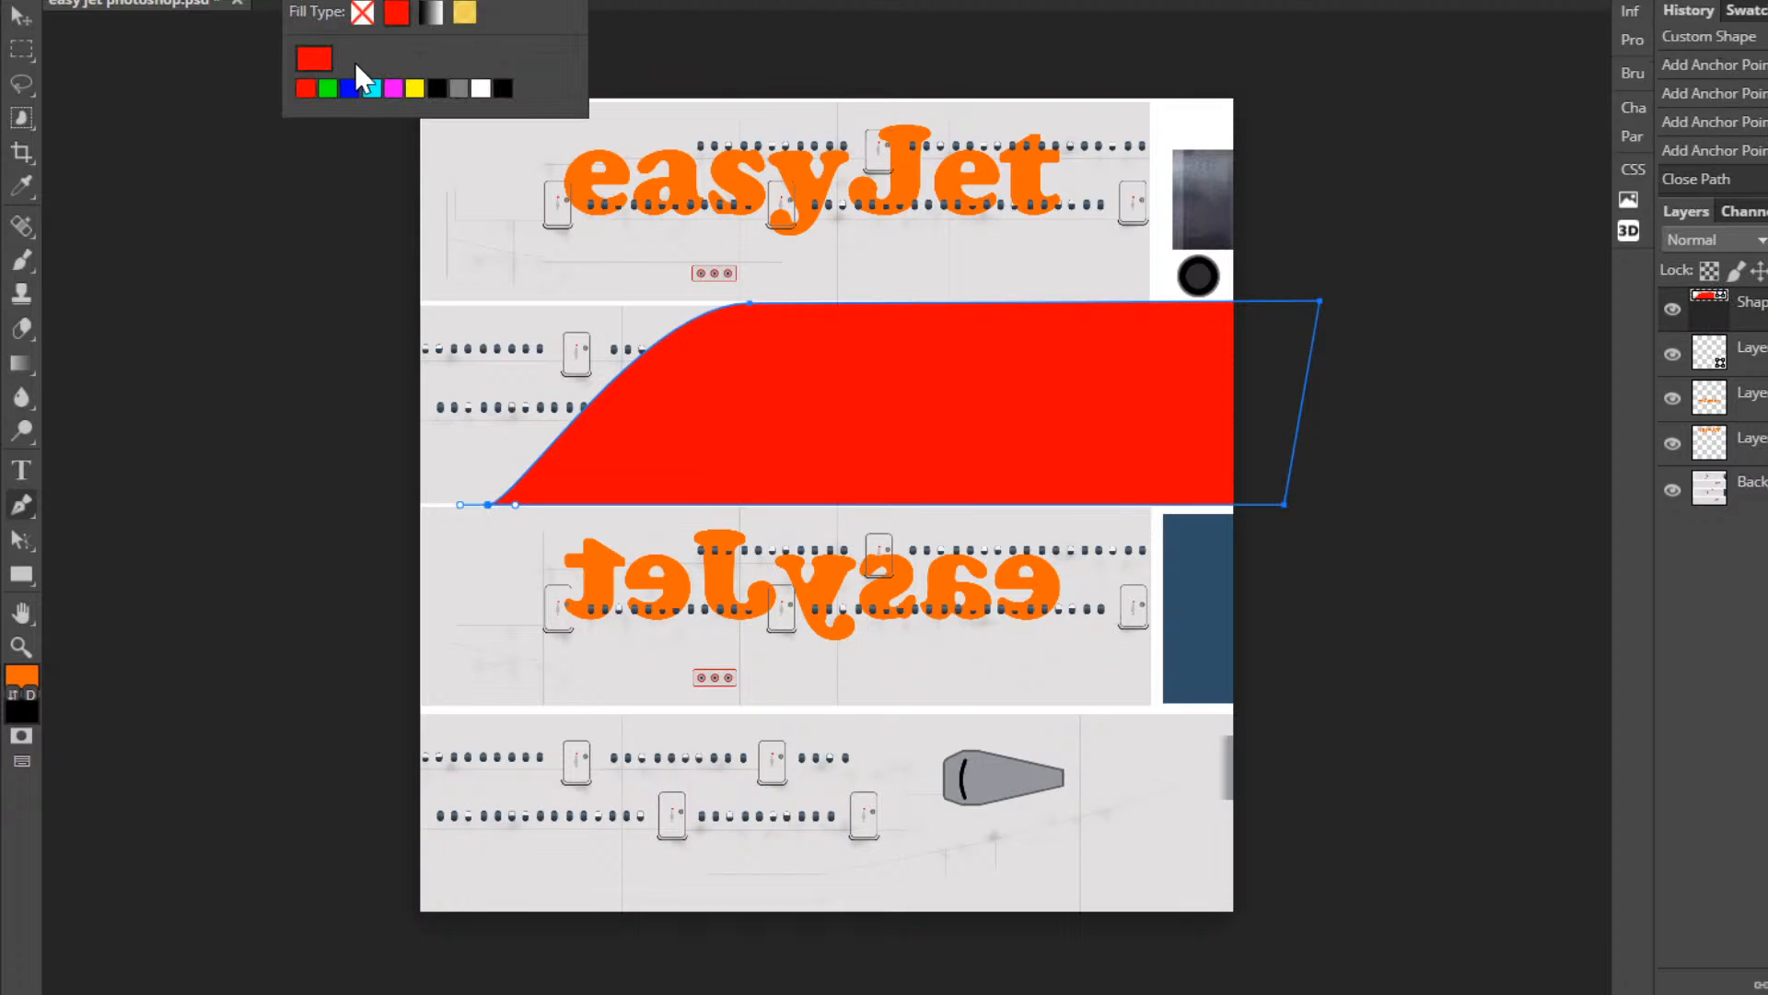
click(310, 61)
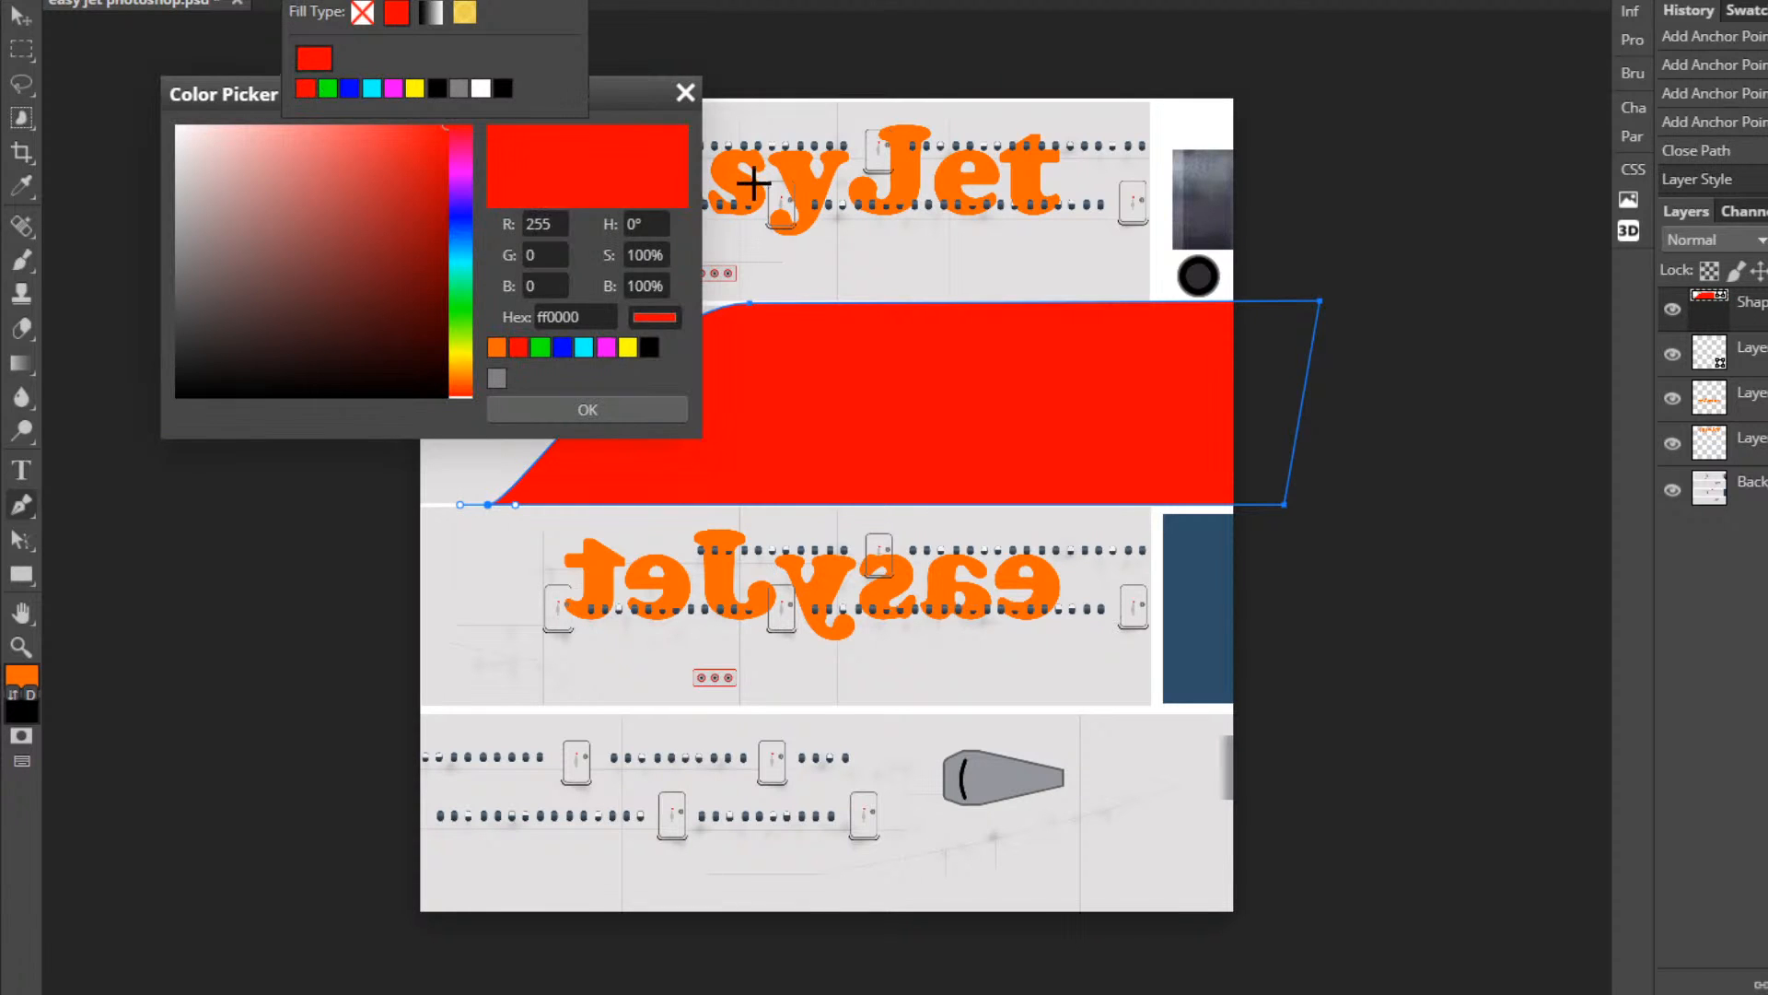
click(739, 182)
click(586, 409)
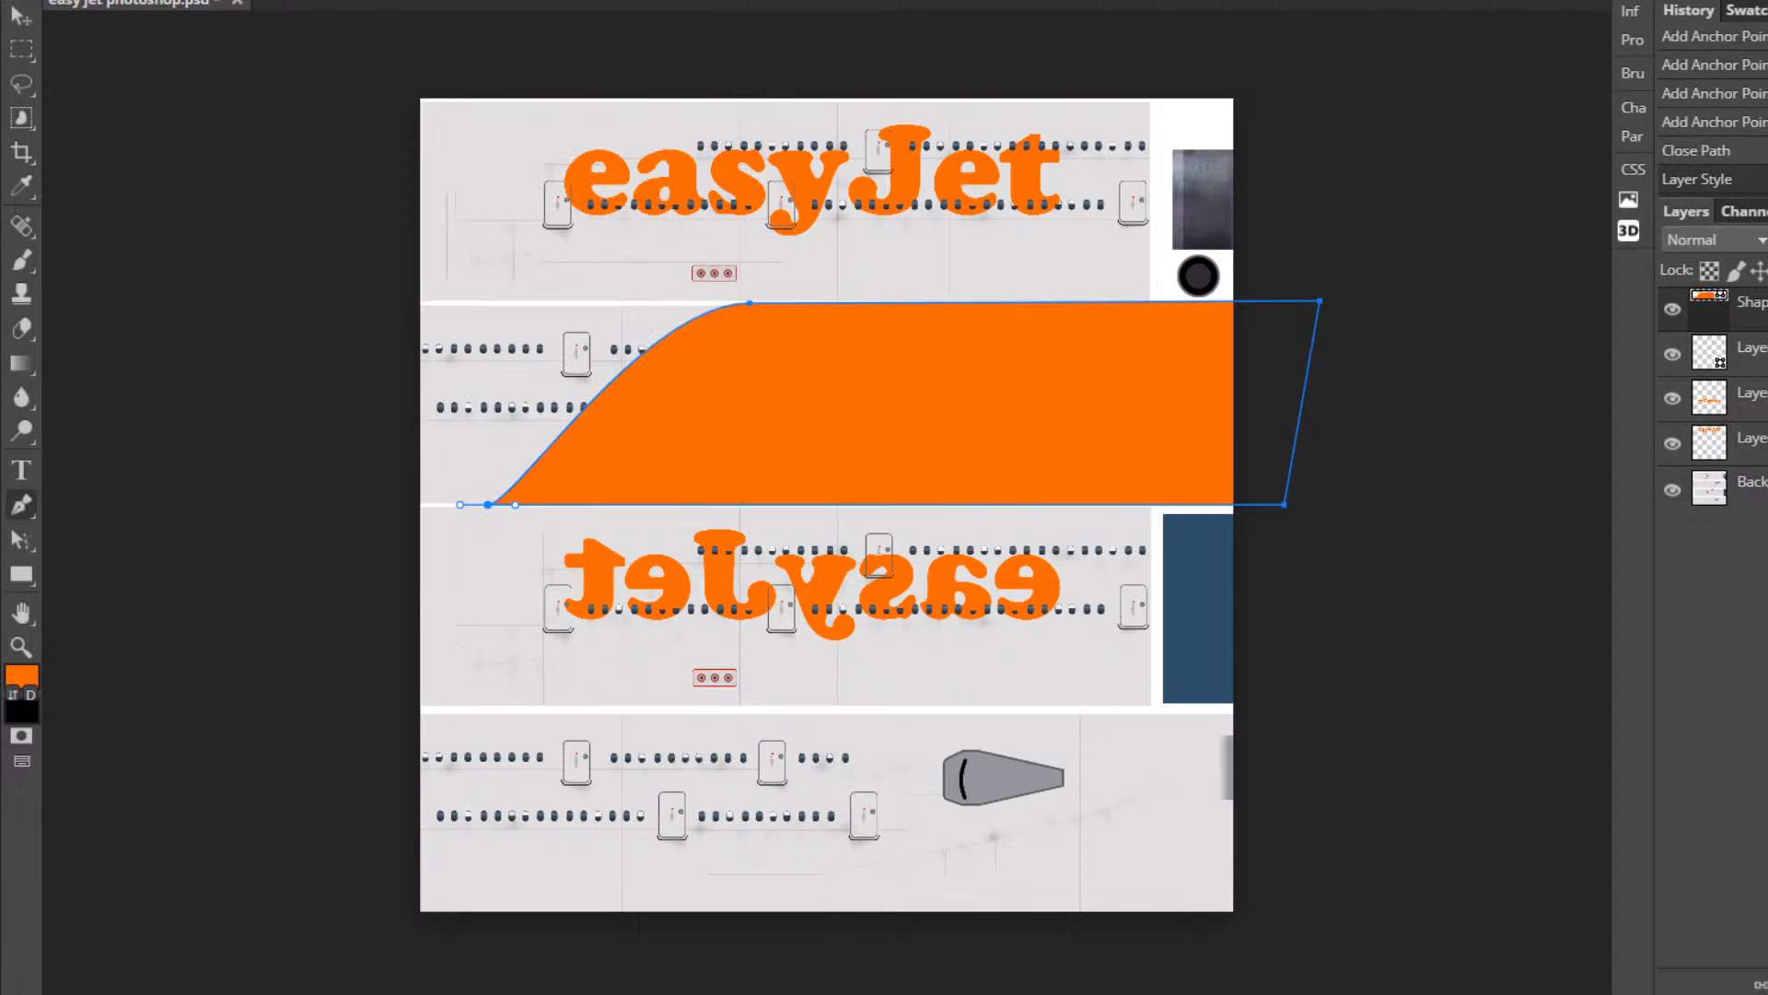
Try the Darker Color, Linear Burn, Color Burn and Multiply blend modes on the orange shape's layer.
click(1761, 241)
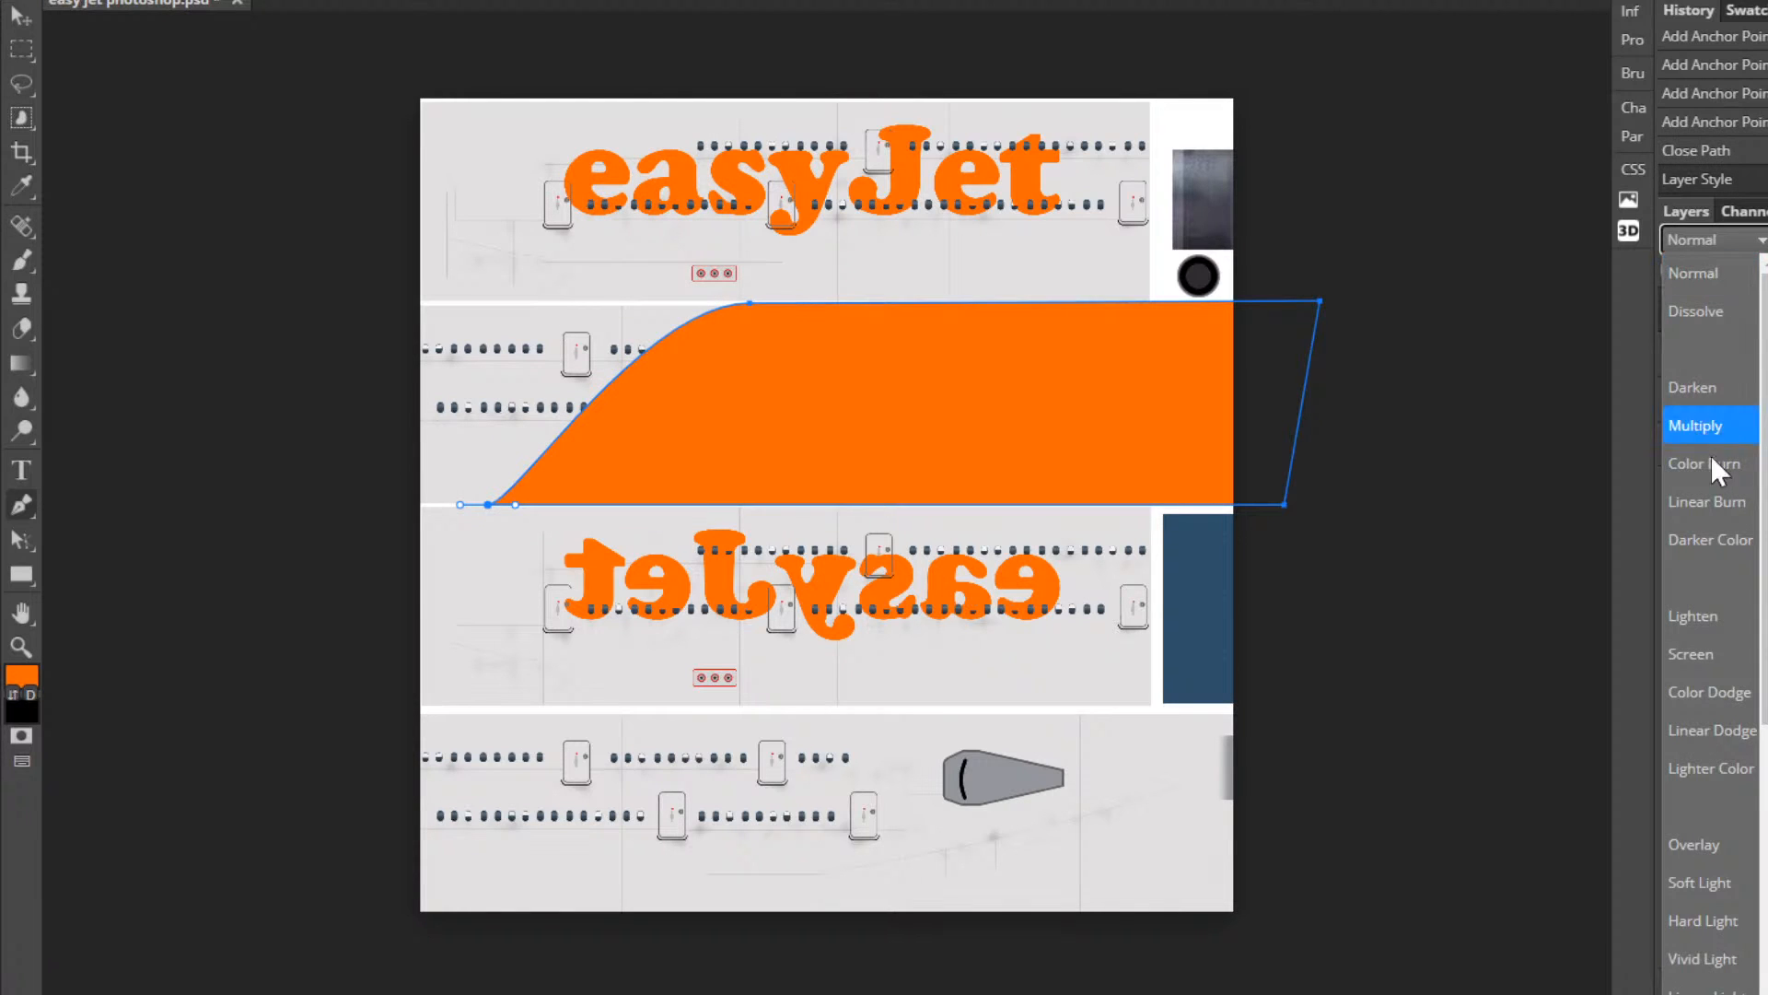
click(1698, 540)
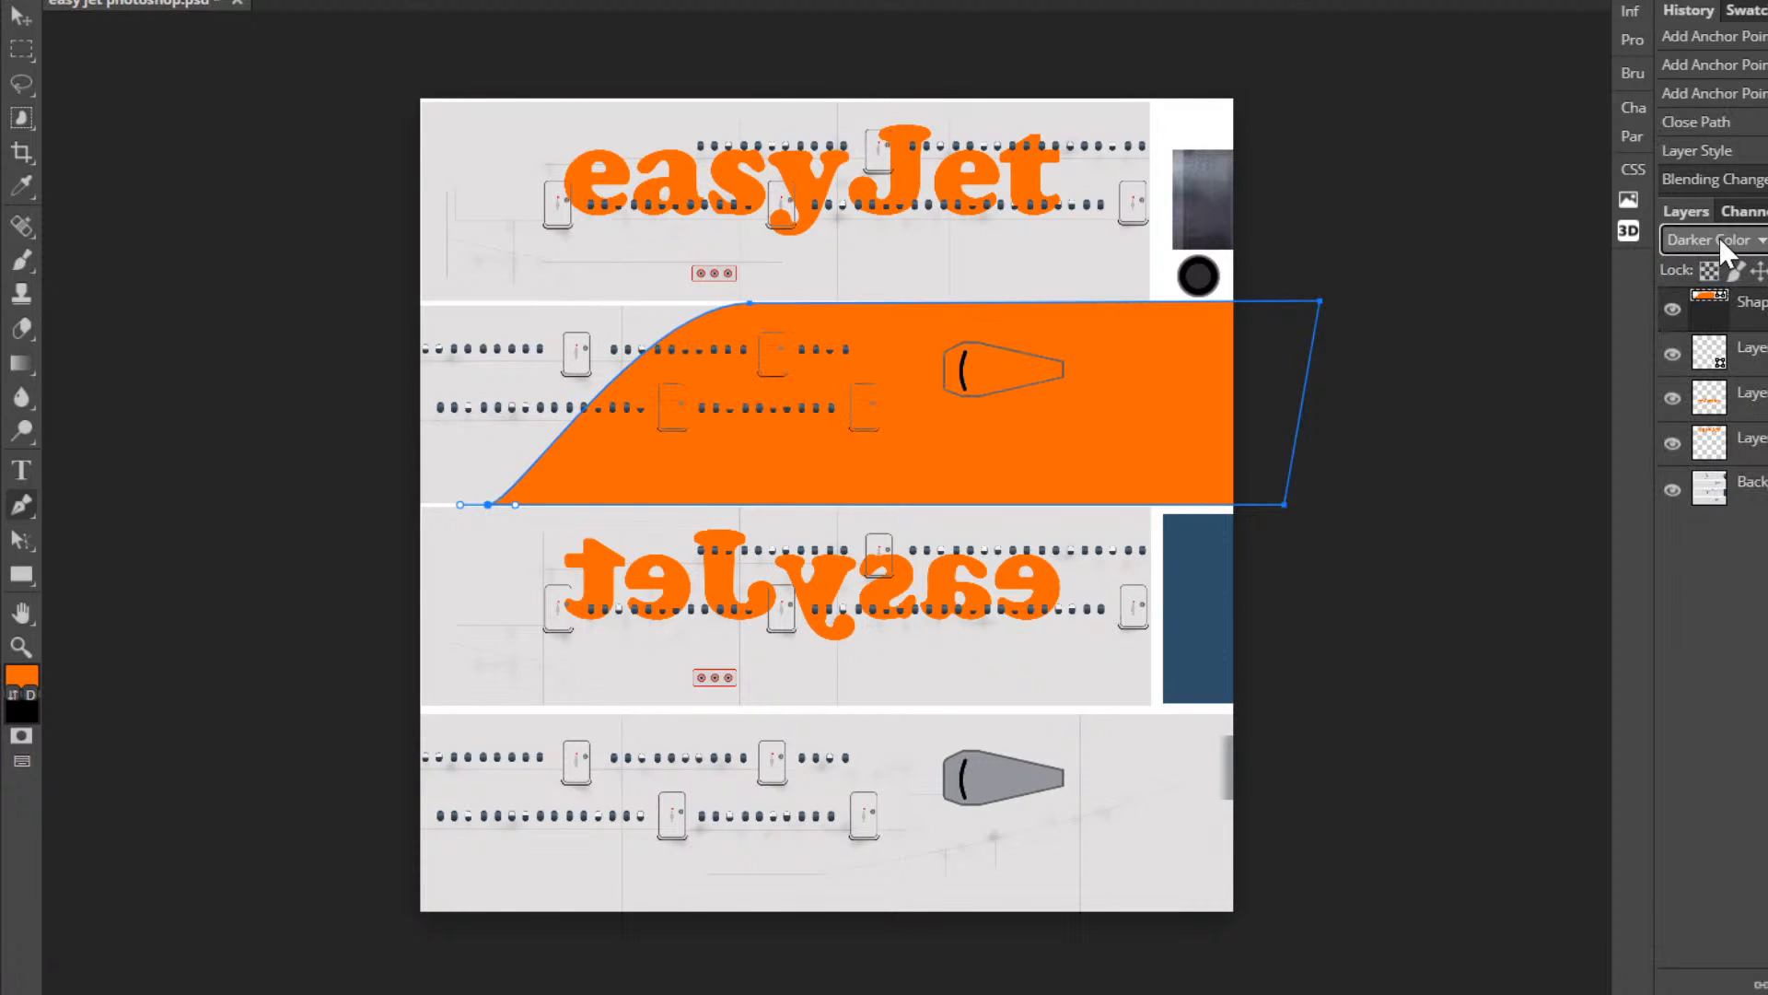
click(1719, 239)
click(1709, 503)
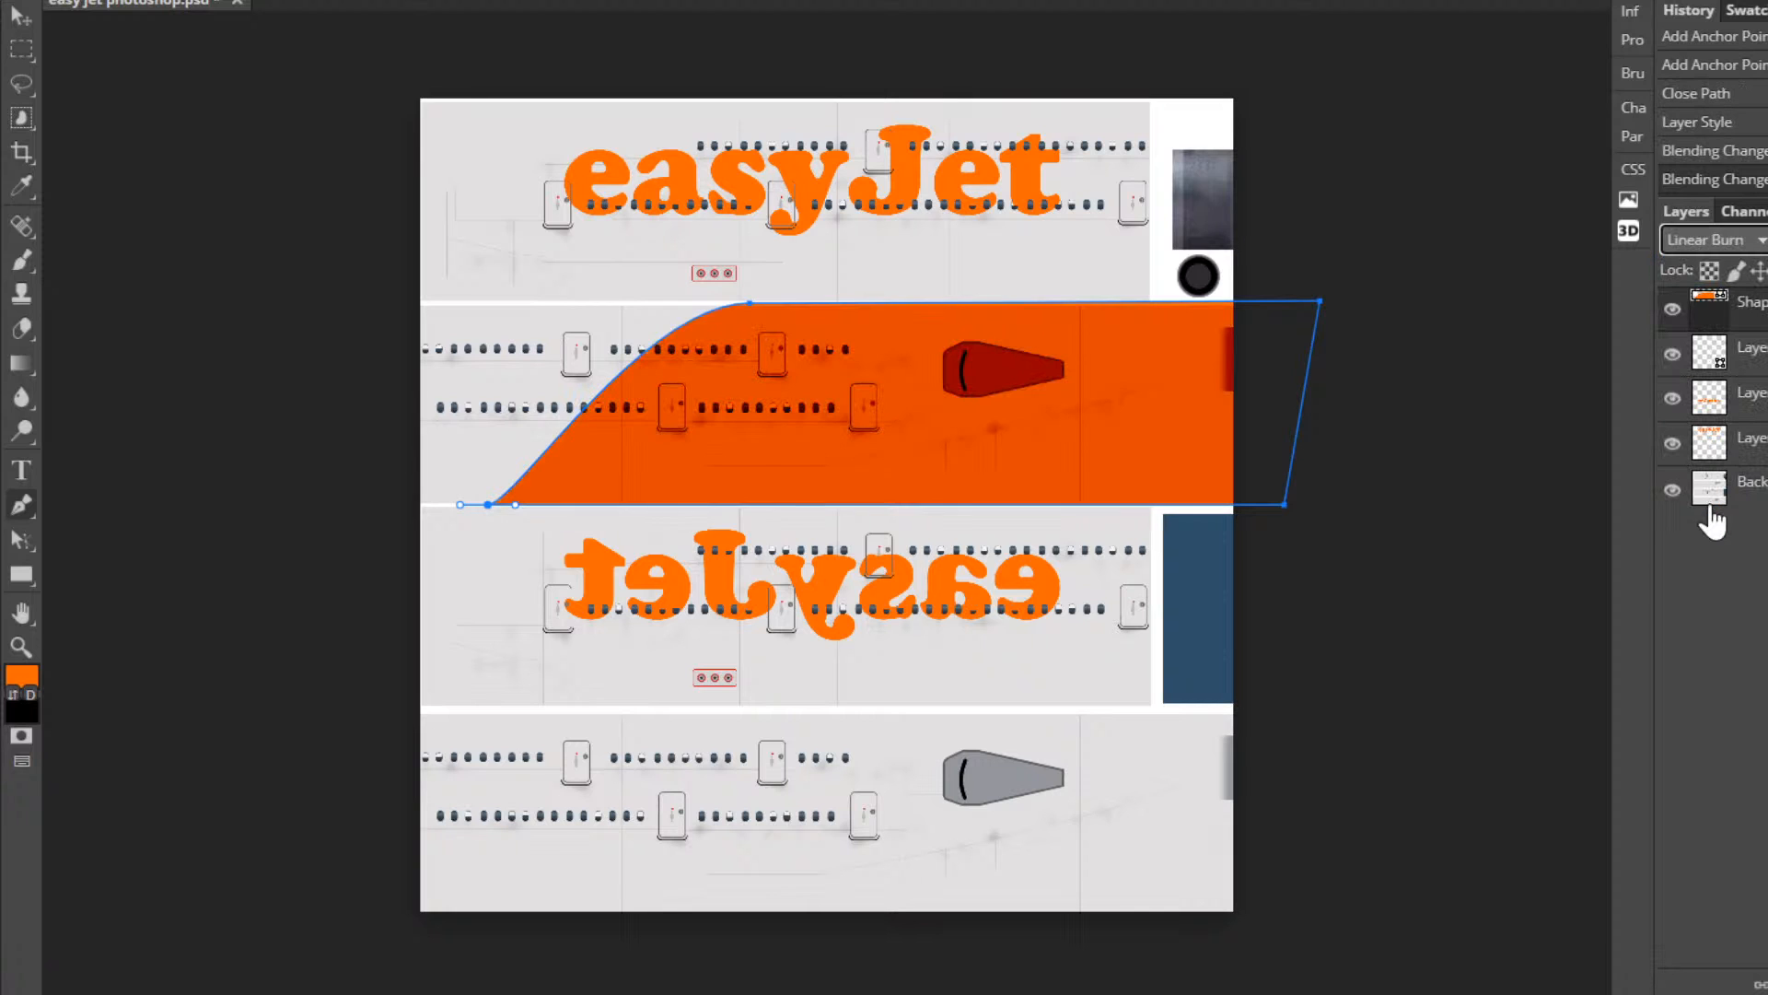
click(1709, 238)
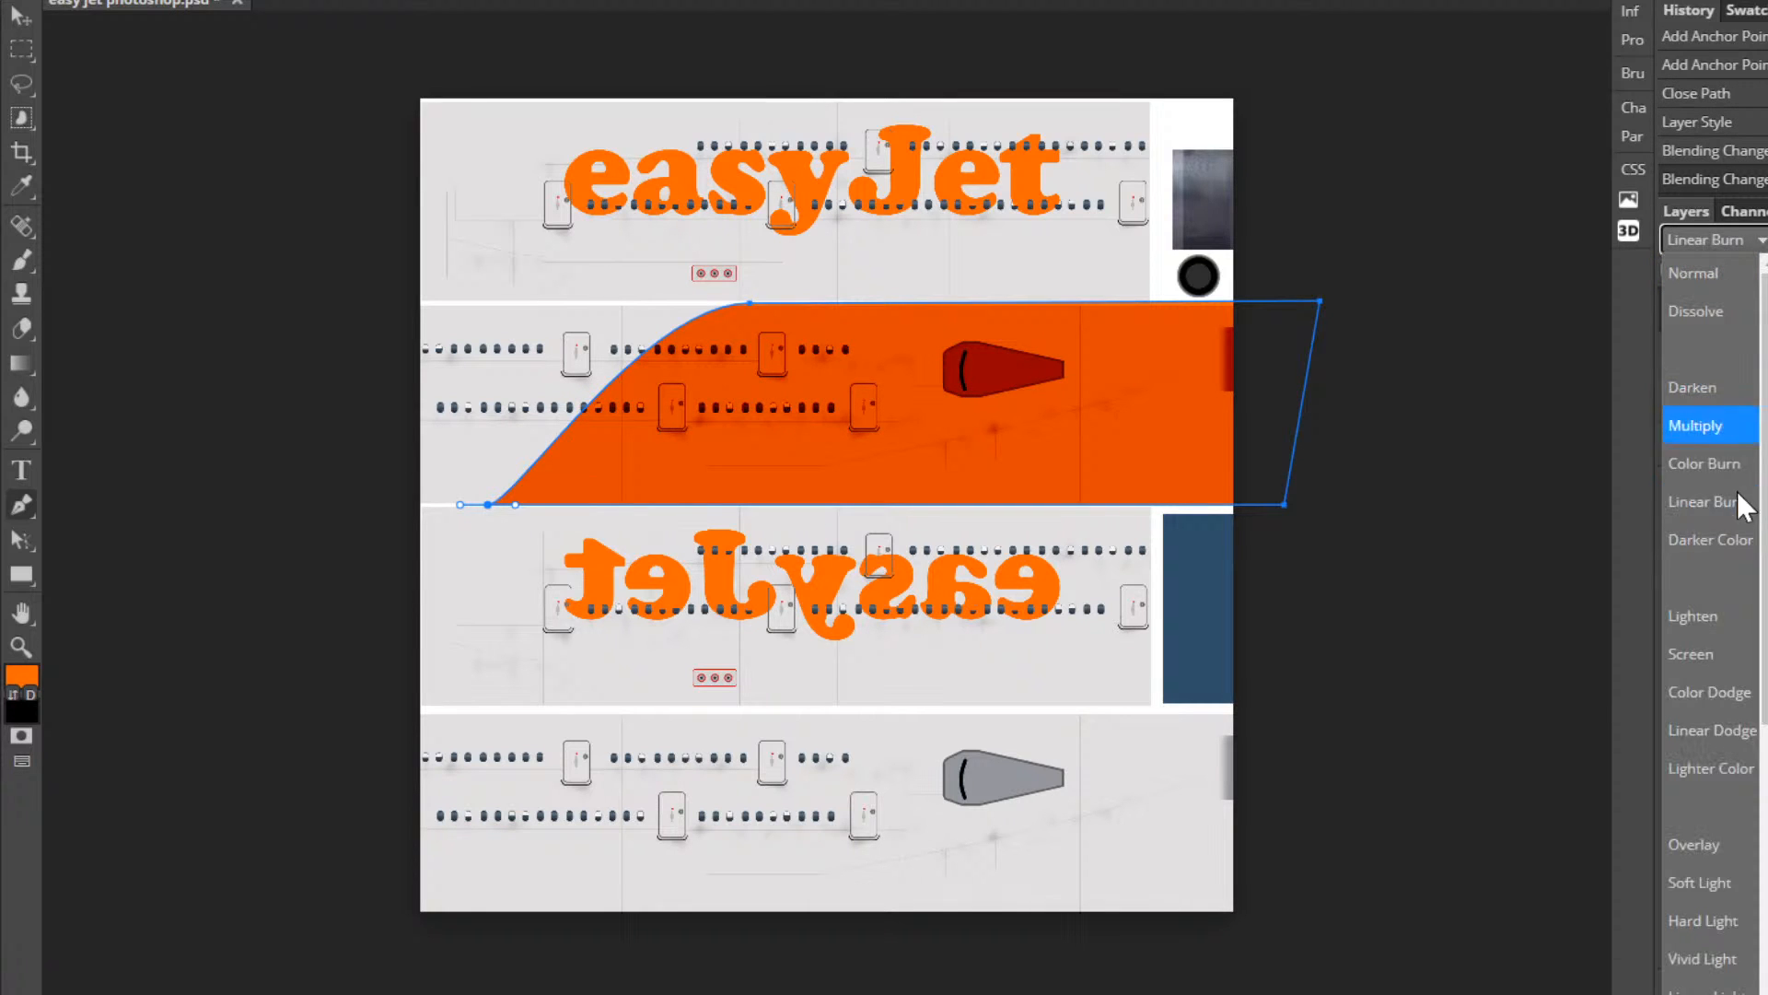
click(1711, 473)
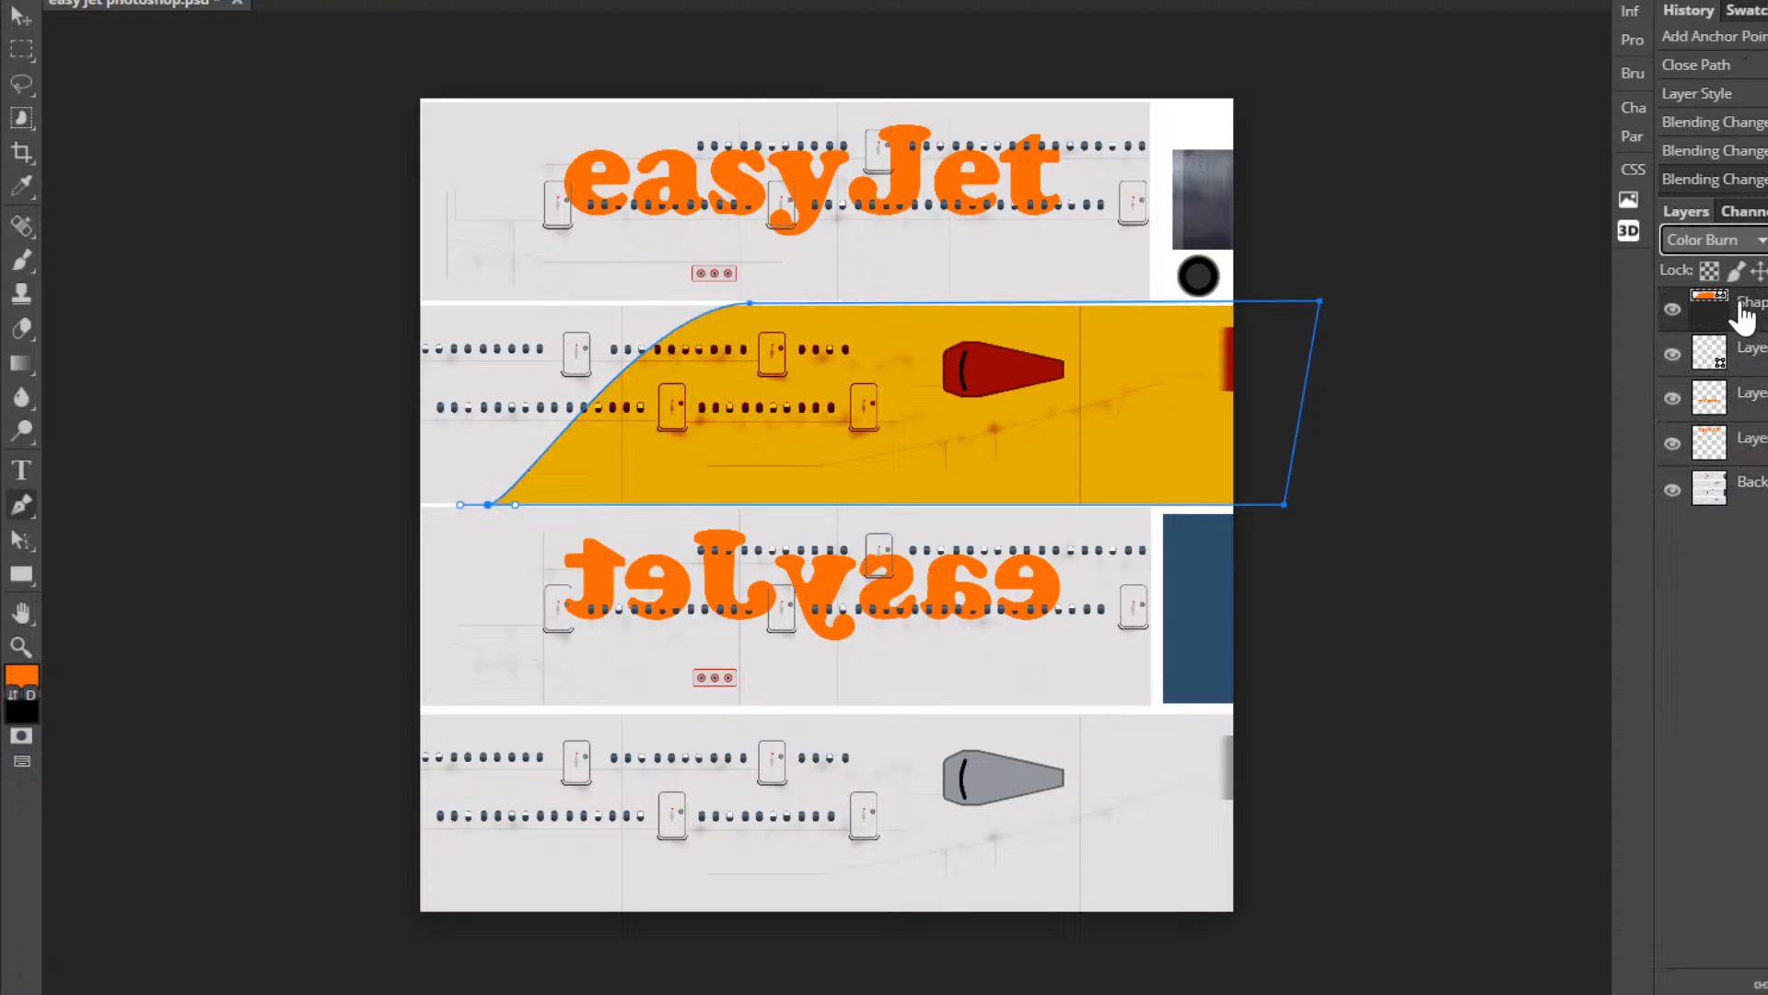
click(1711, 240)
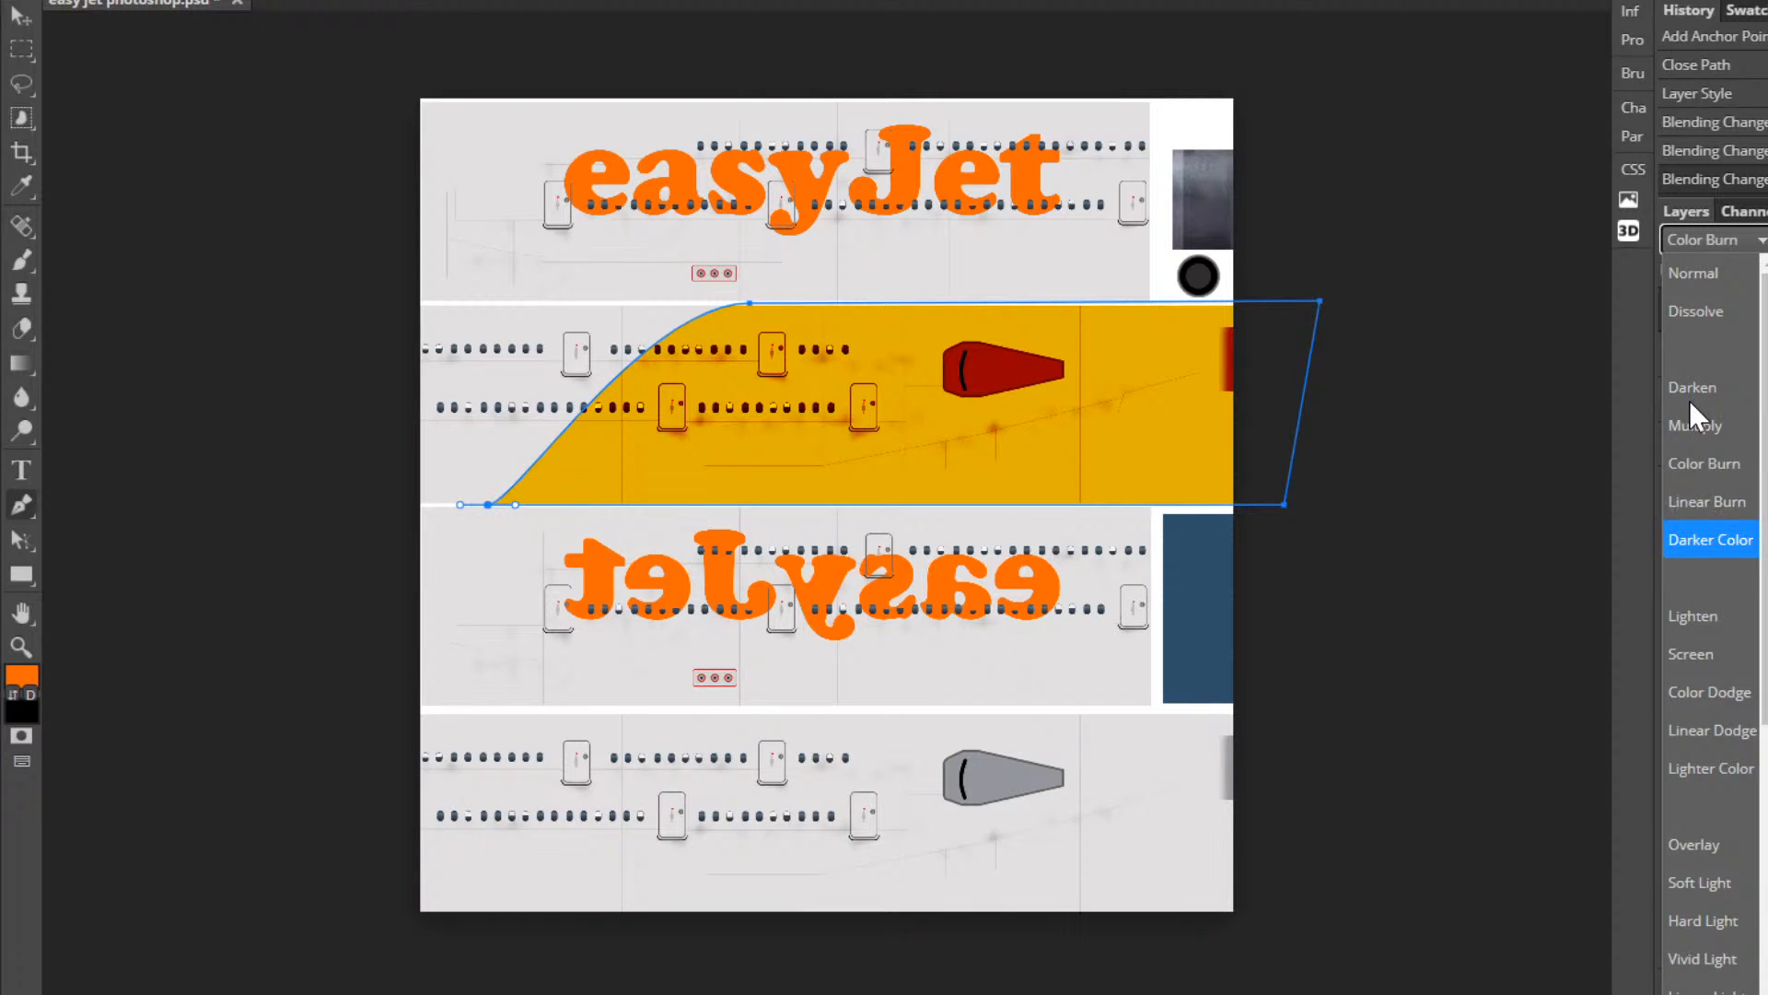
click(1693, 424)
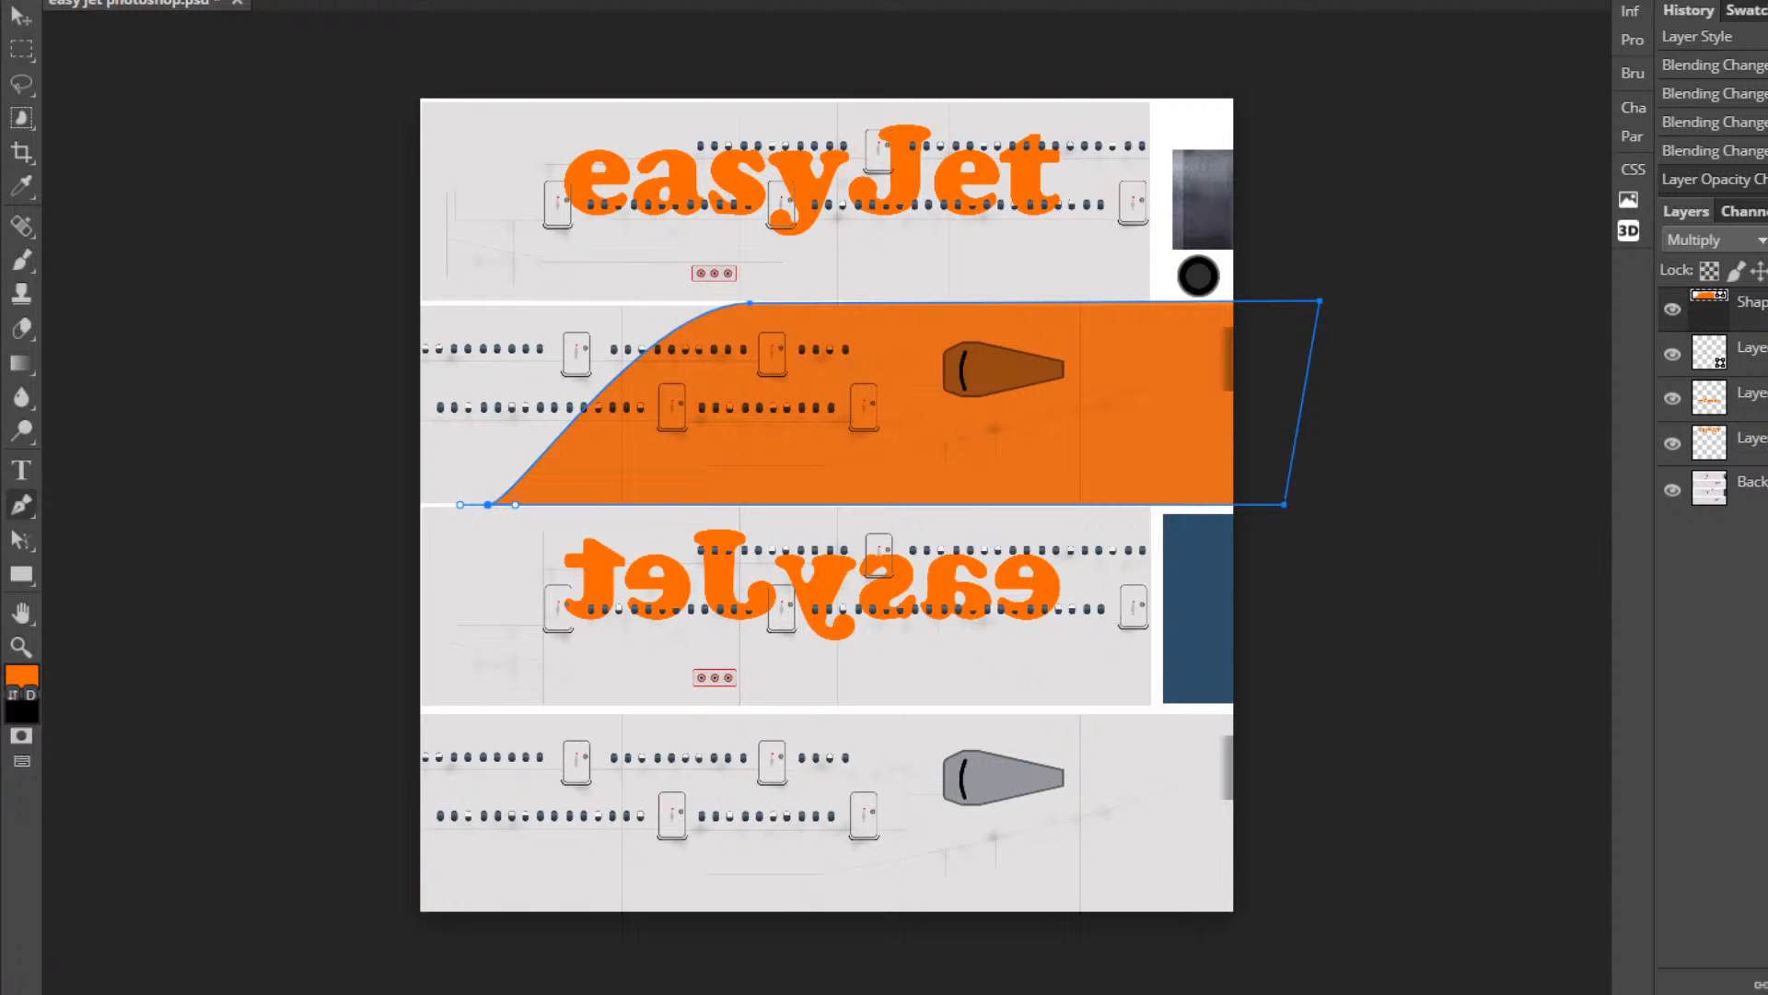
Try the Darken, Darker Color, Linear Burn and Color Burn blend modes on the orange shape's layer.
click(1745, 241)
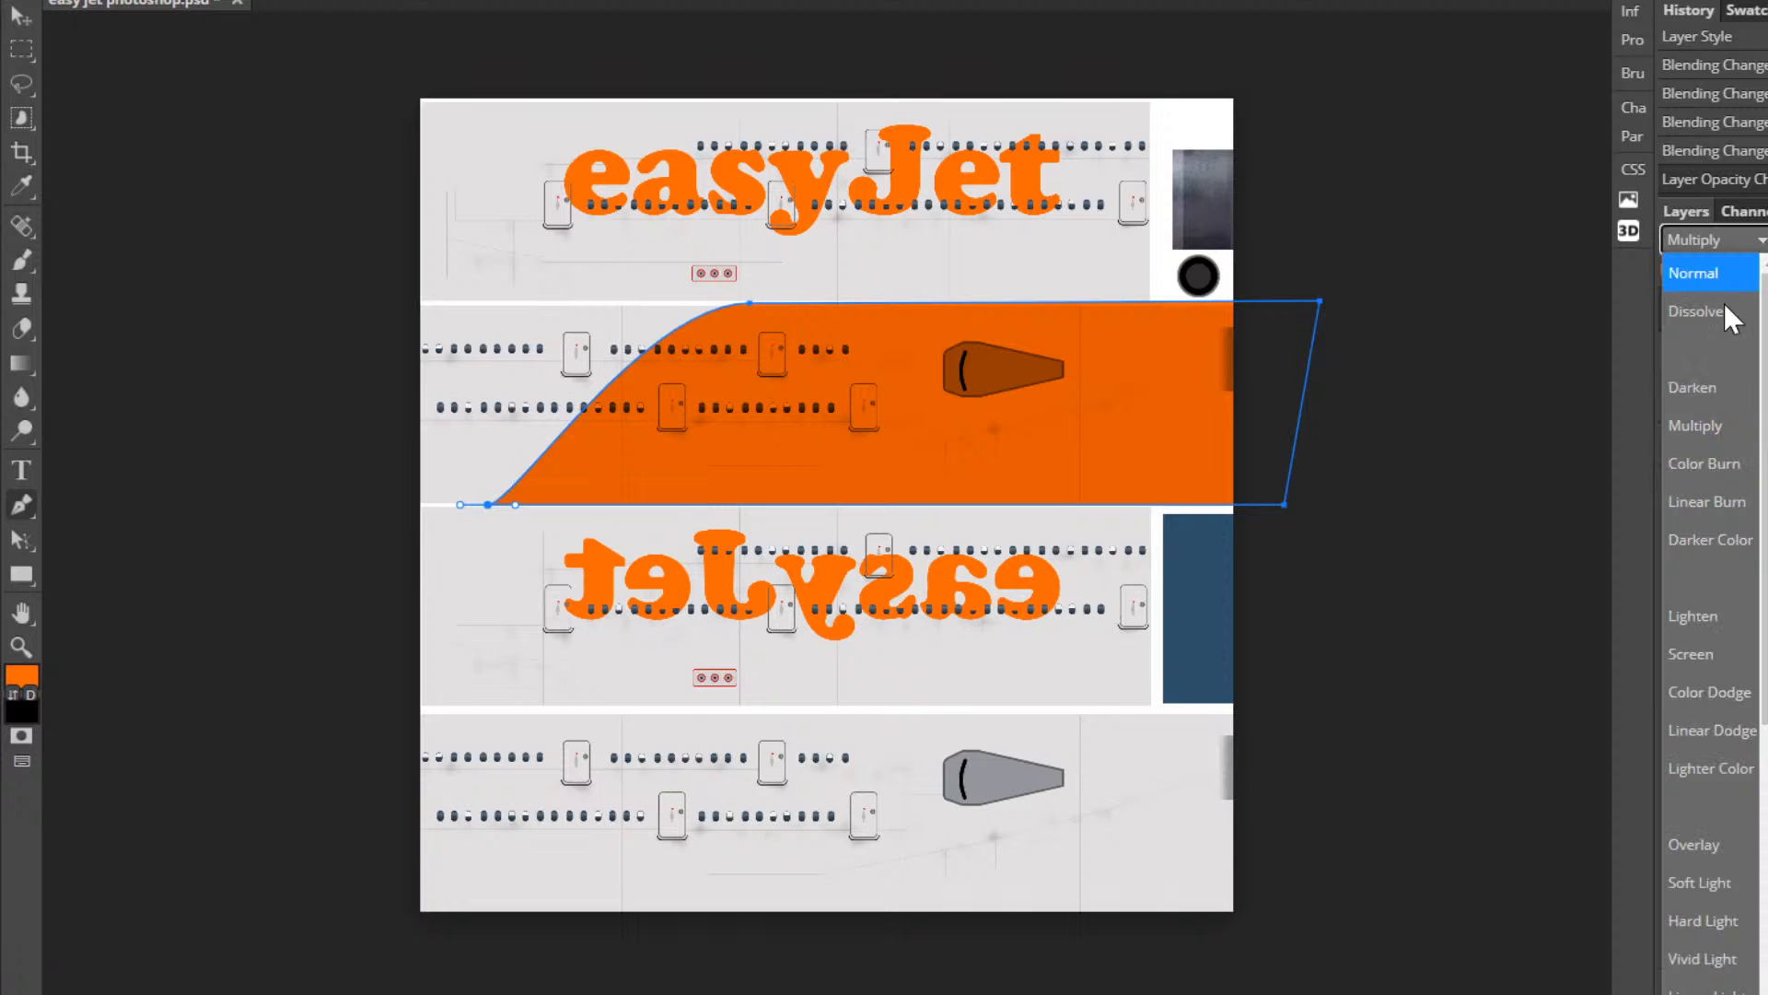
click(1710, 394)
click(1744, 240)
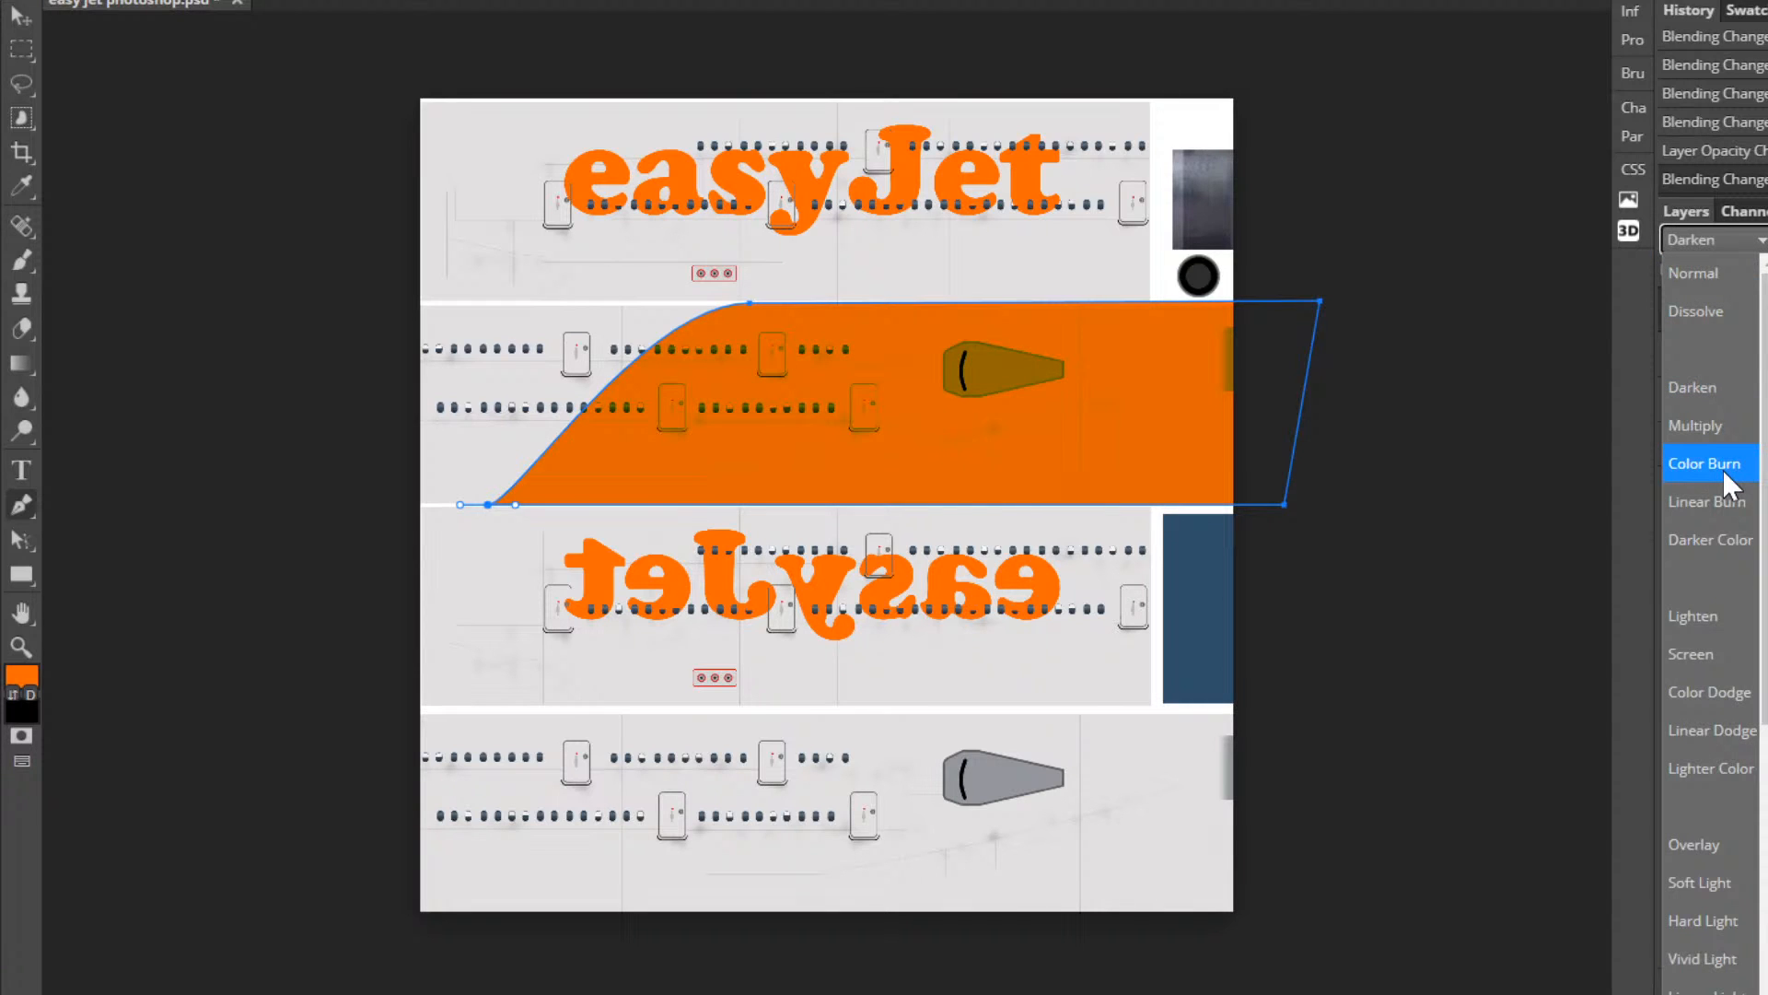
click(1724, 531)
click(1736, 242)
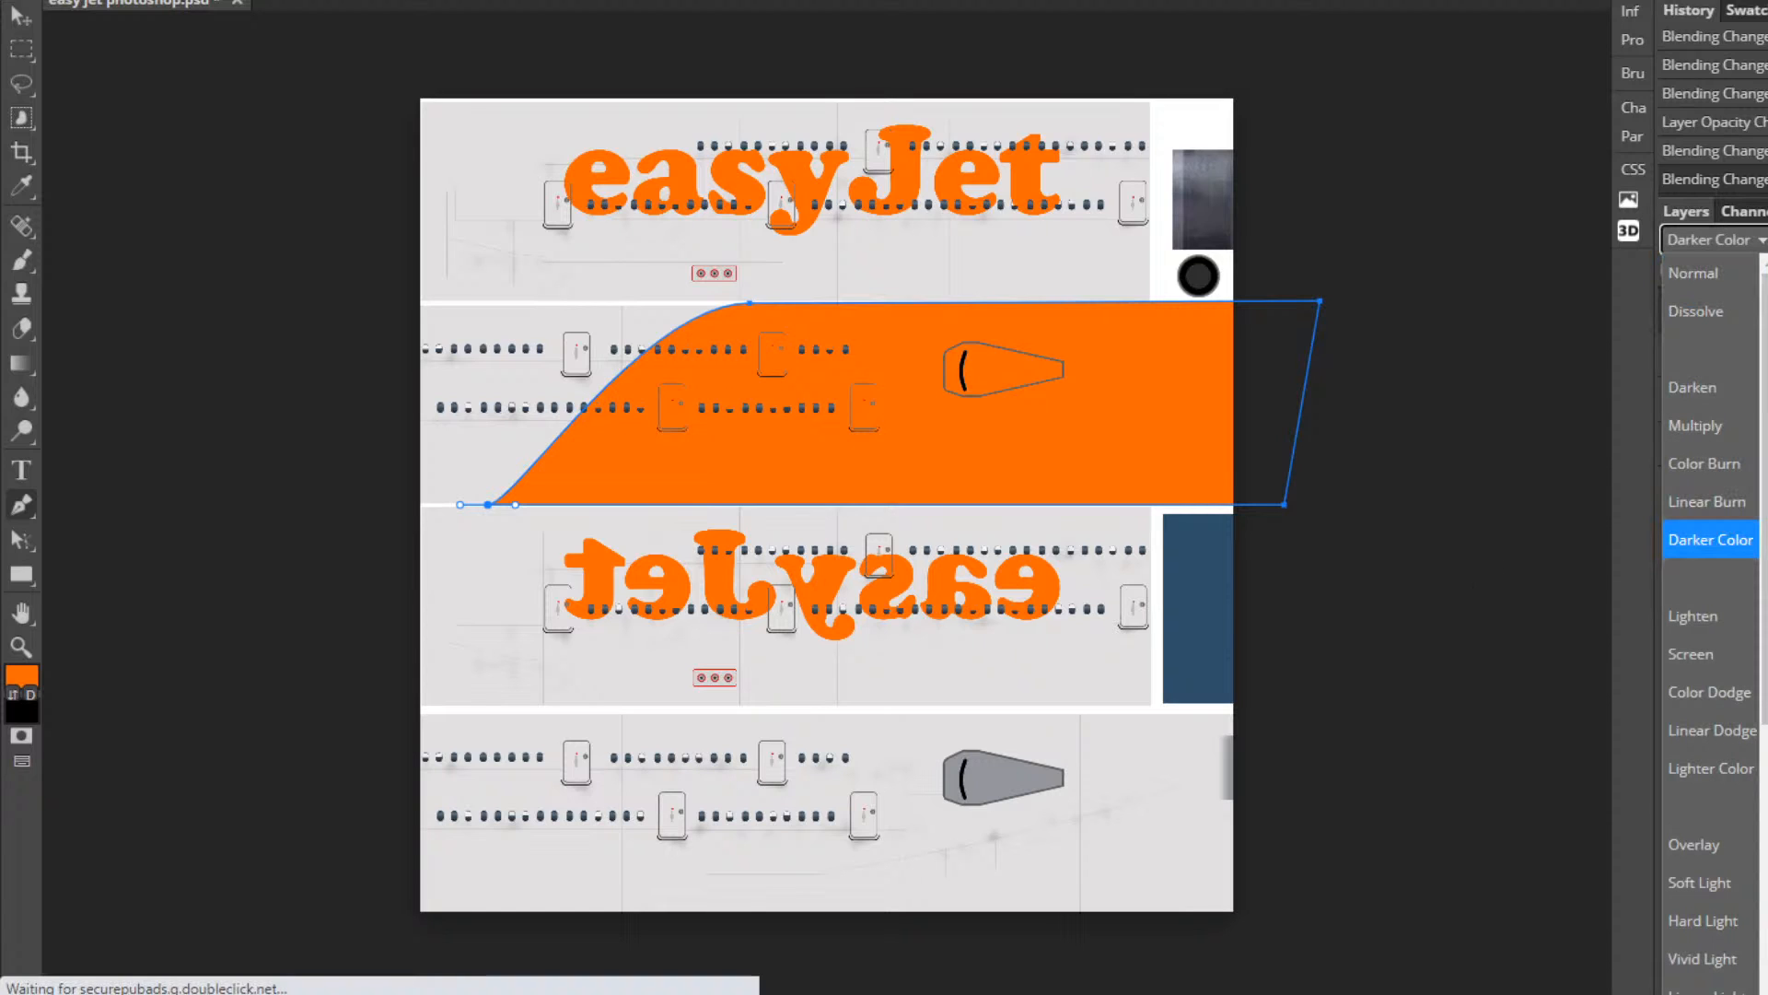
key(Escape)
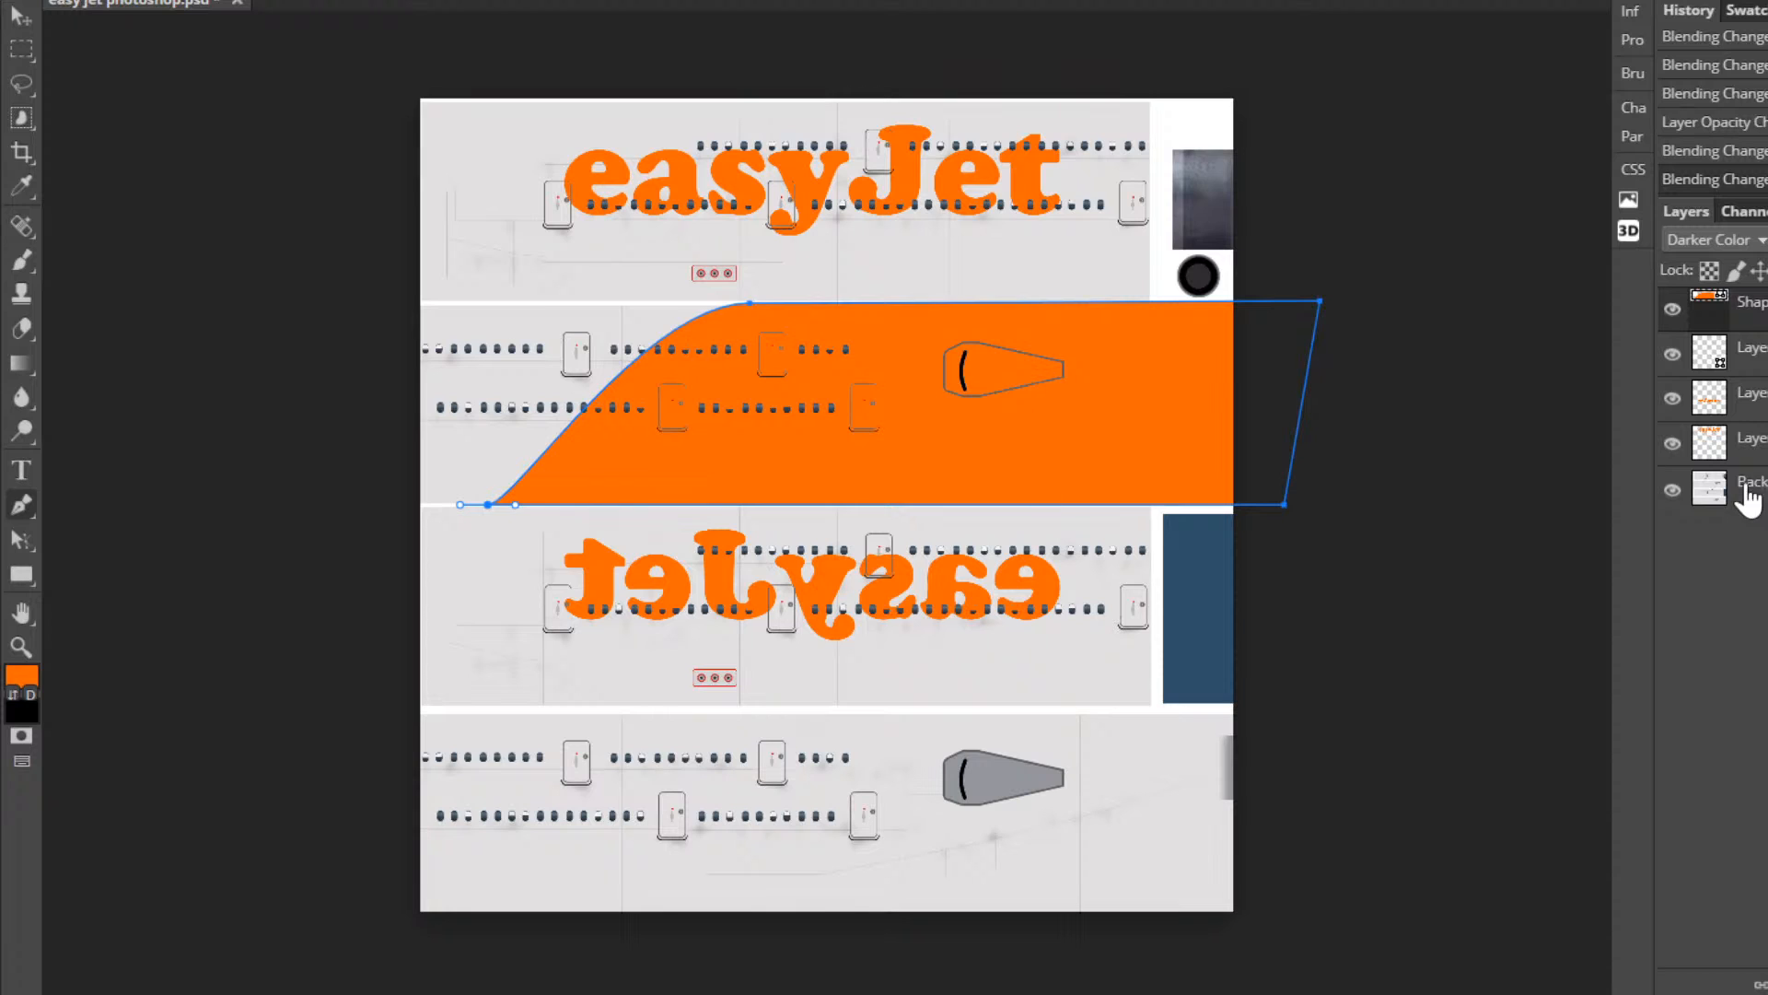
click(1761, 241)
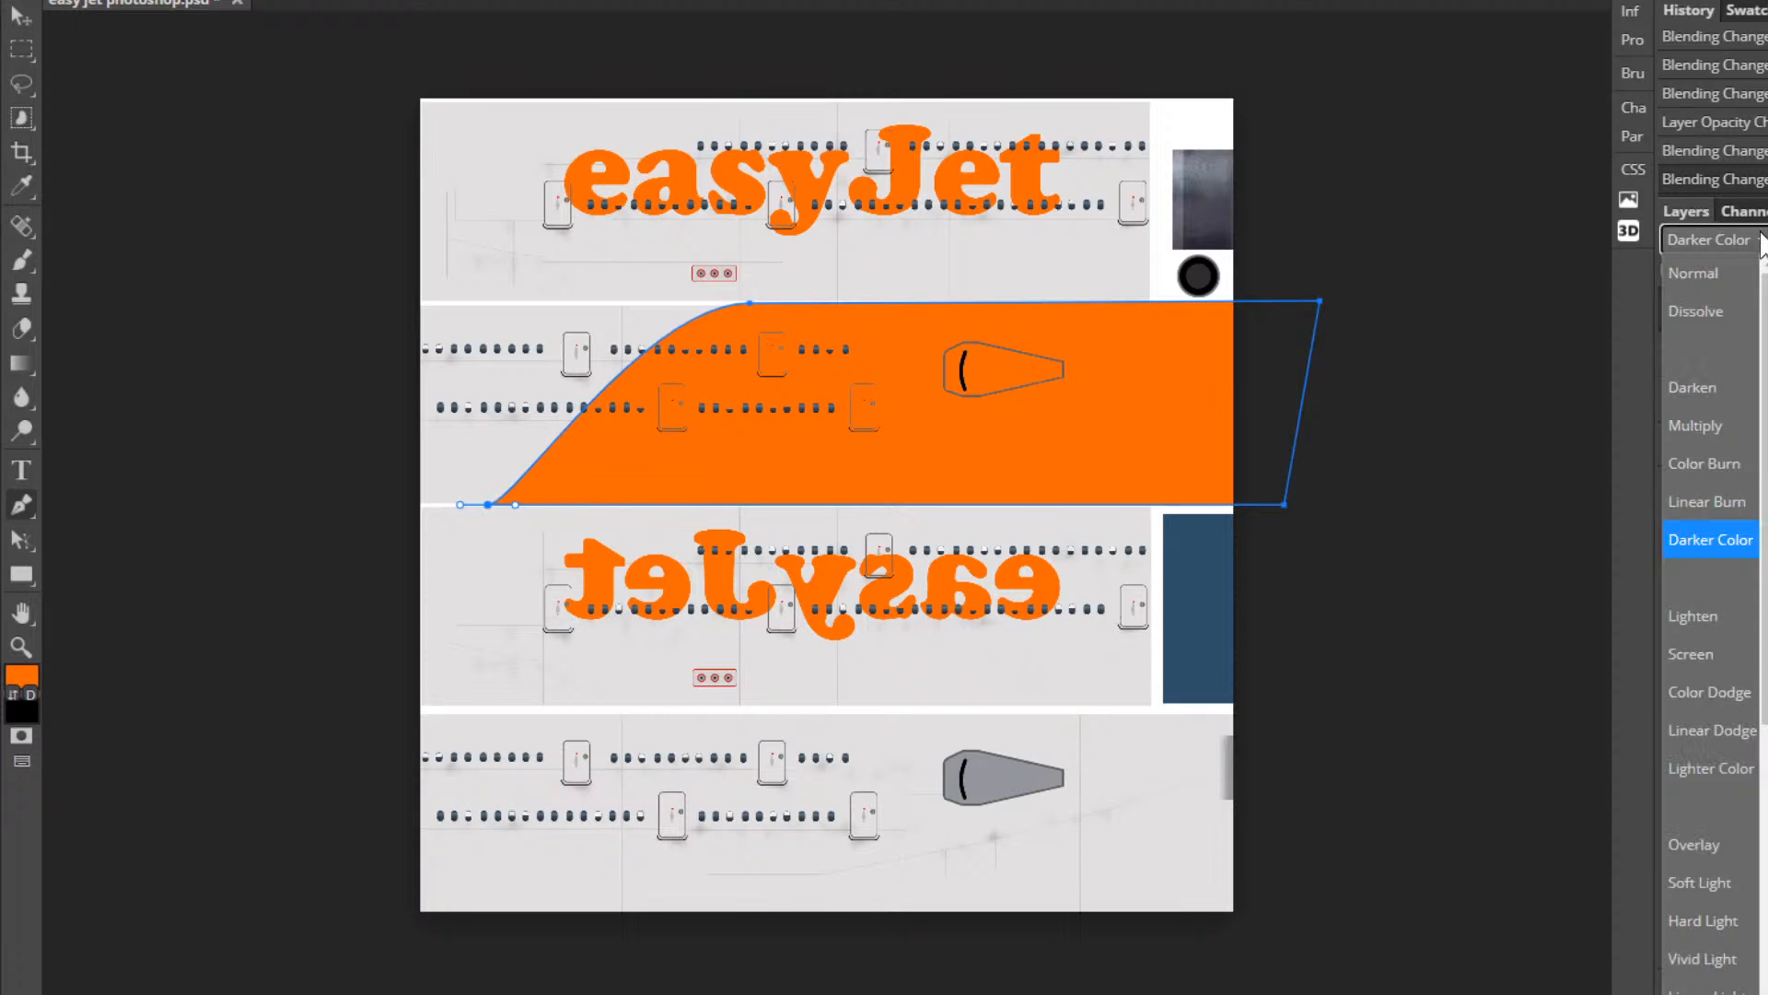
click(1719, 499)
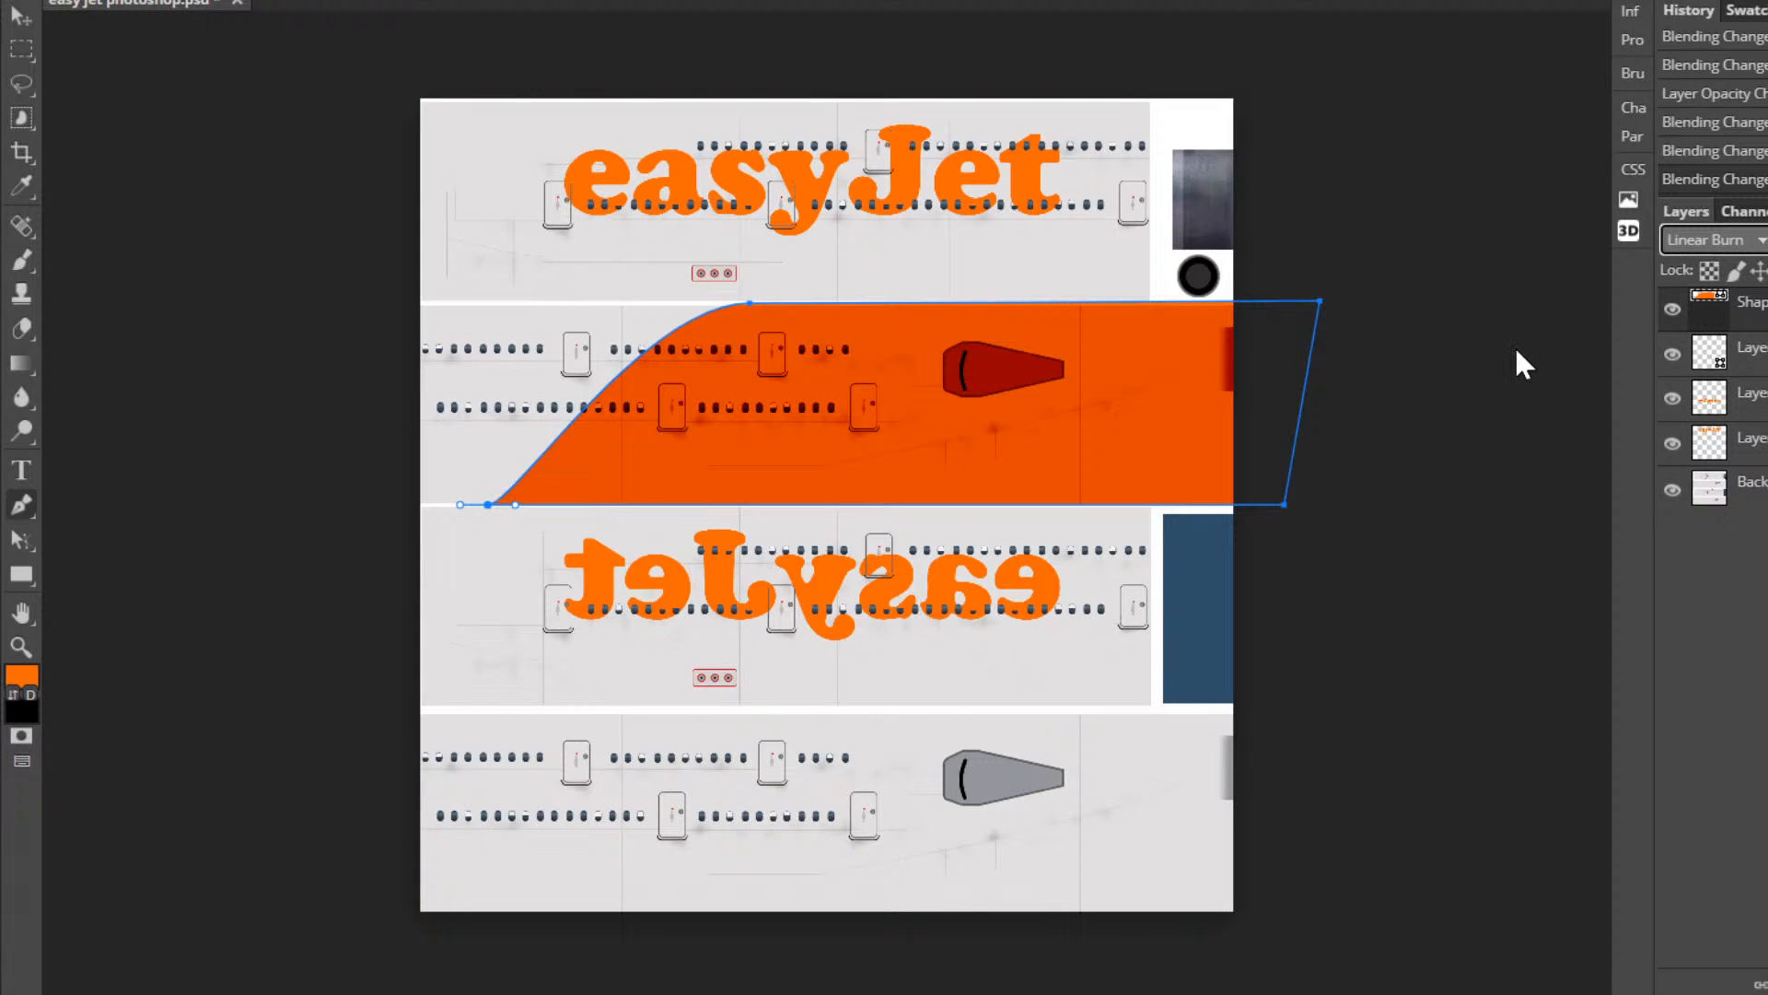
click(1755, 241)
click(1704, 464)
Set the orange shape layer's blend mode to Multiply and its opacity to 80%.
click(1713, 240)
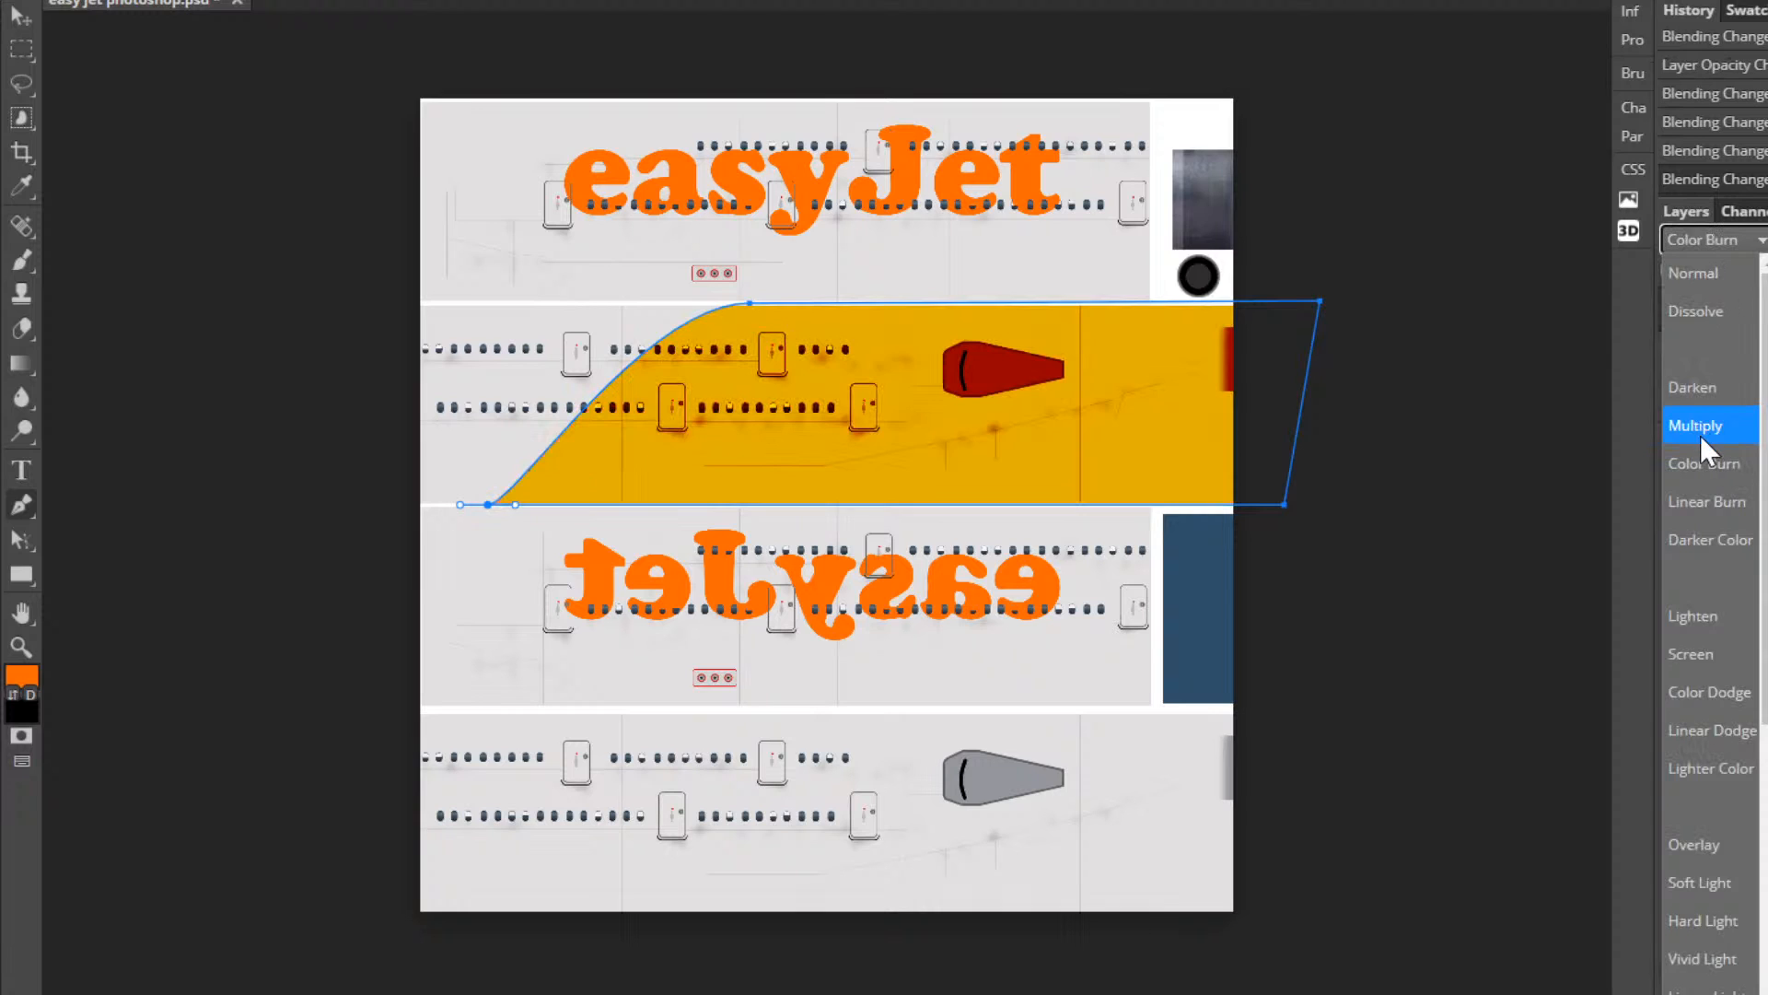
click(1700, 431)
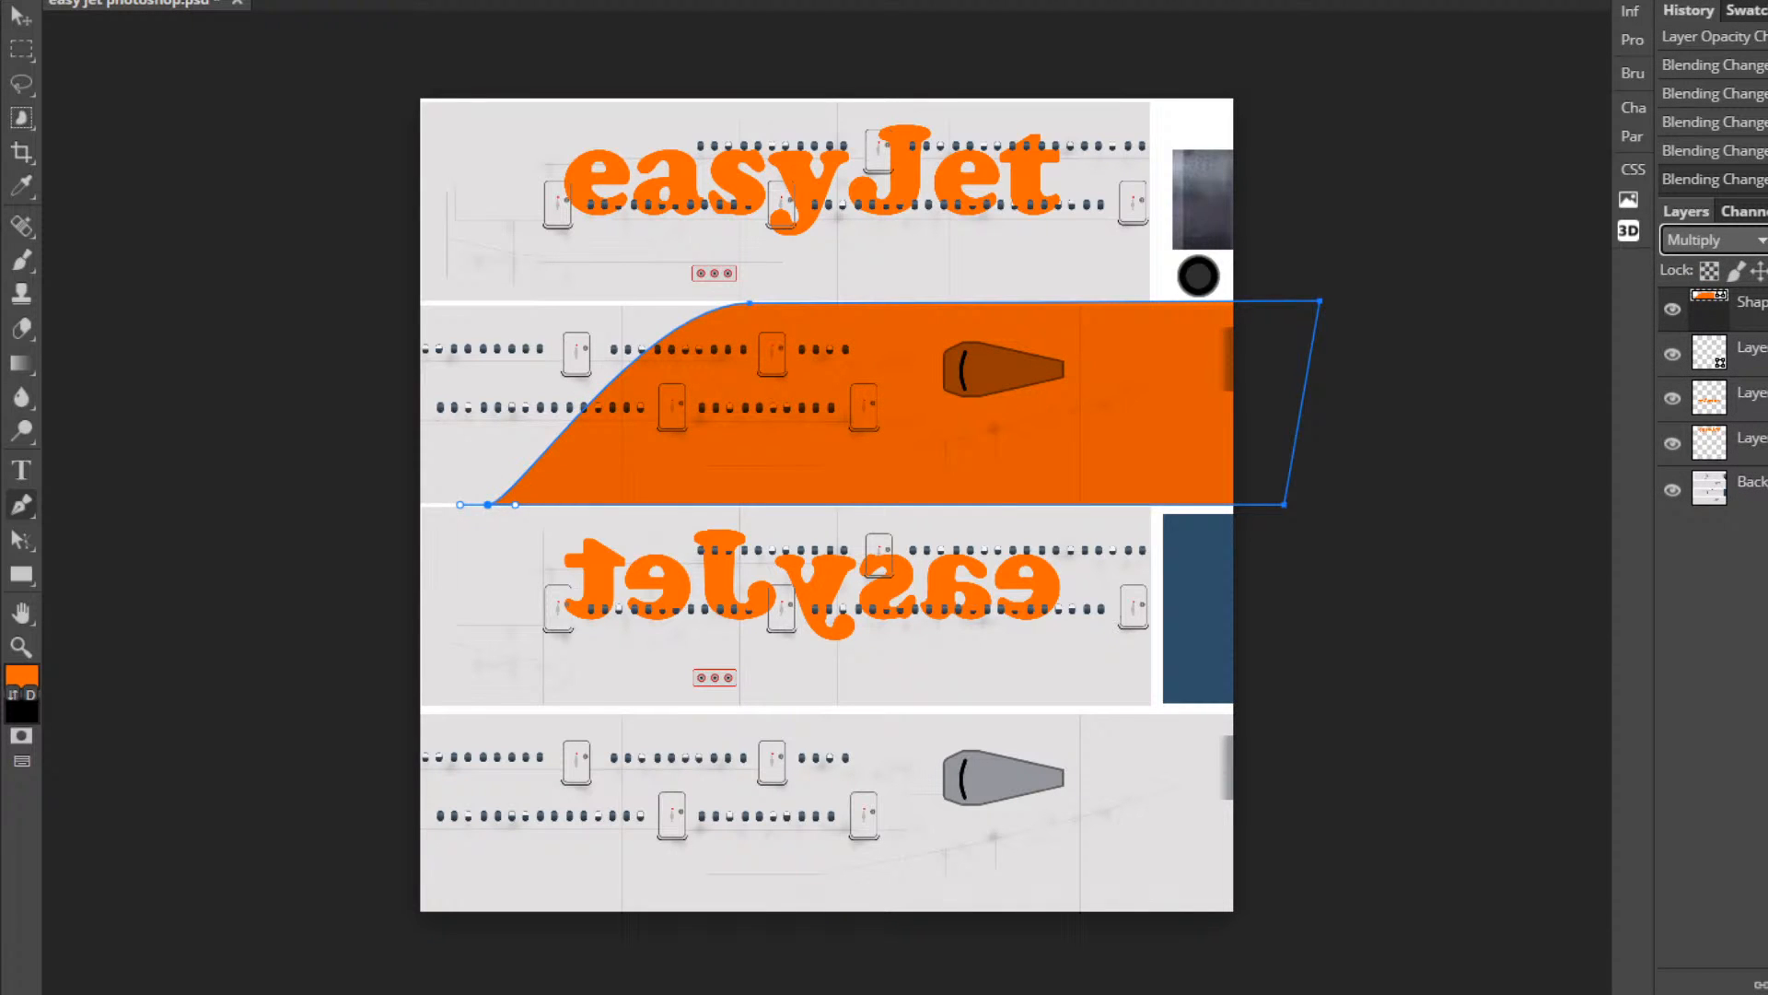
key(8)
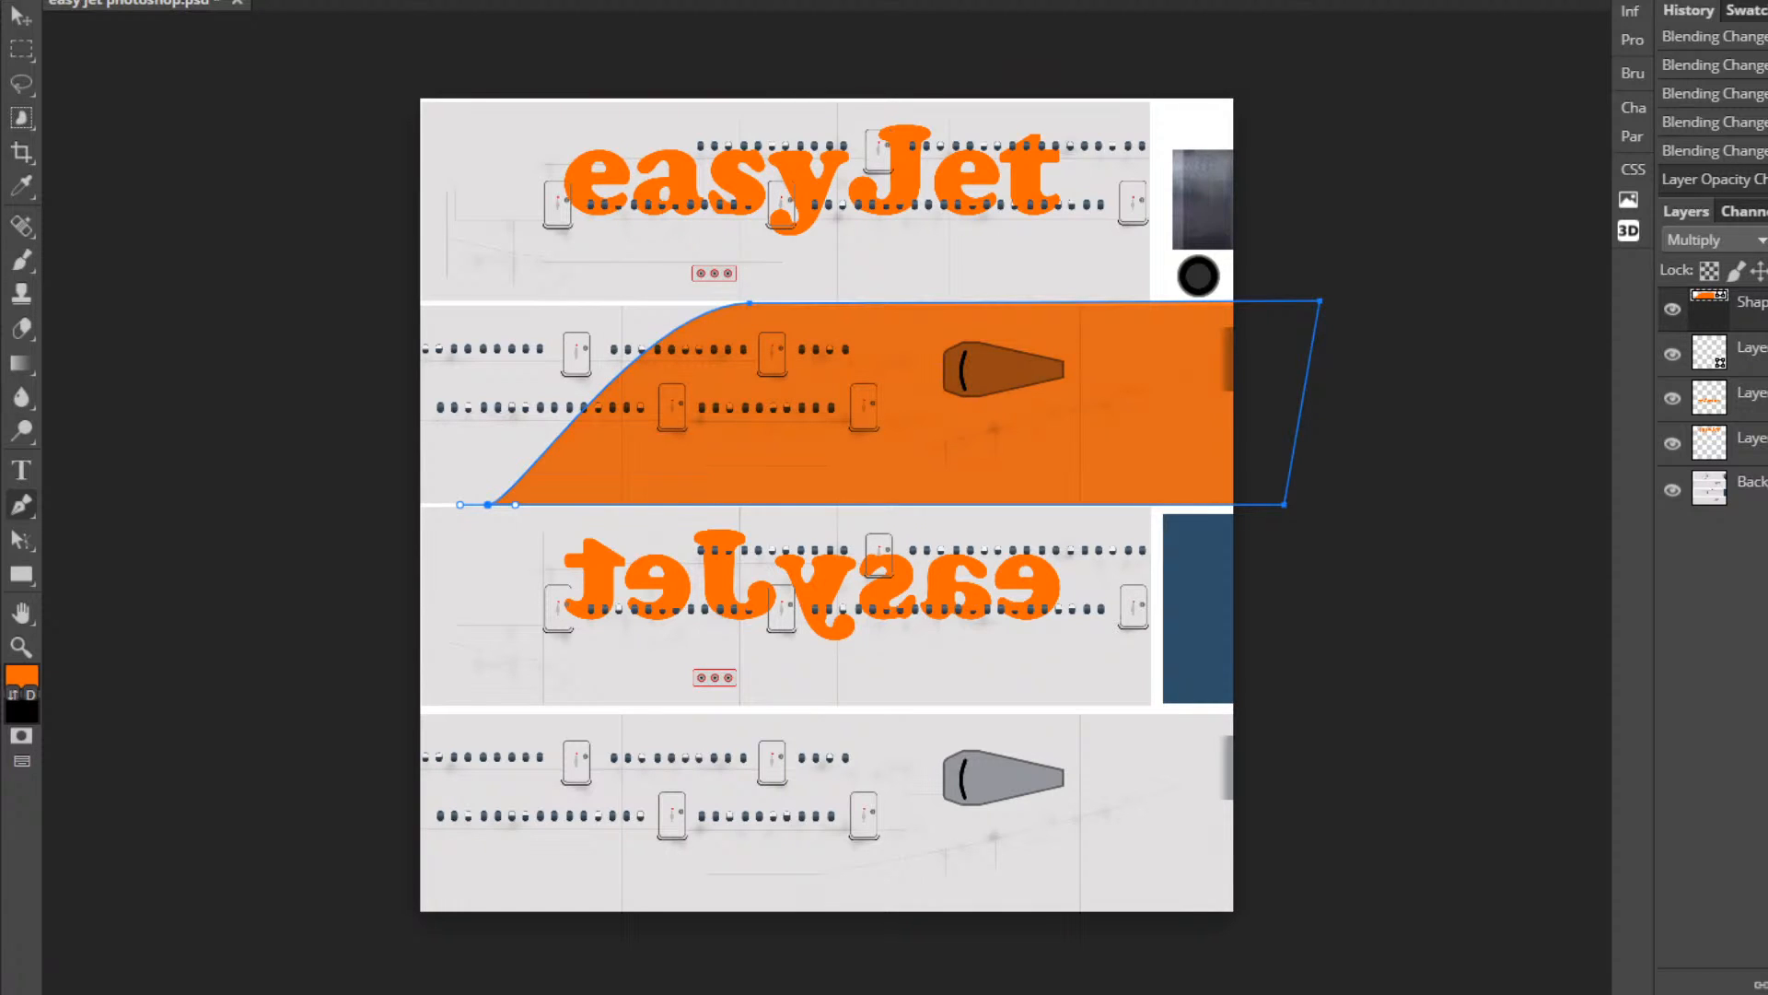
Duplicate the orange shape layer and move the copy straight down to cover the rear of the fourth fuselage strip.
click(21, 16)
key(ctrl+j)
drag(997, 435, 994, 451)
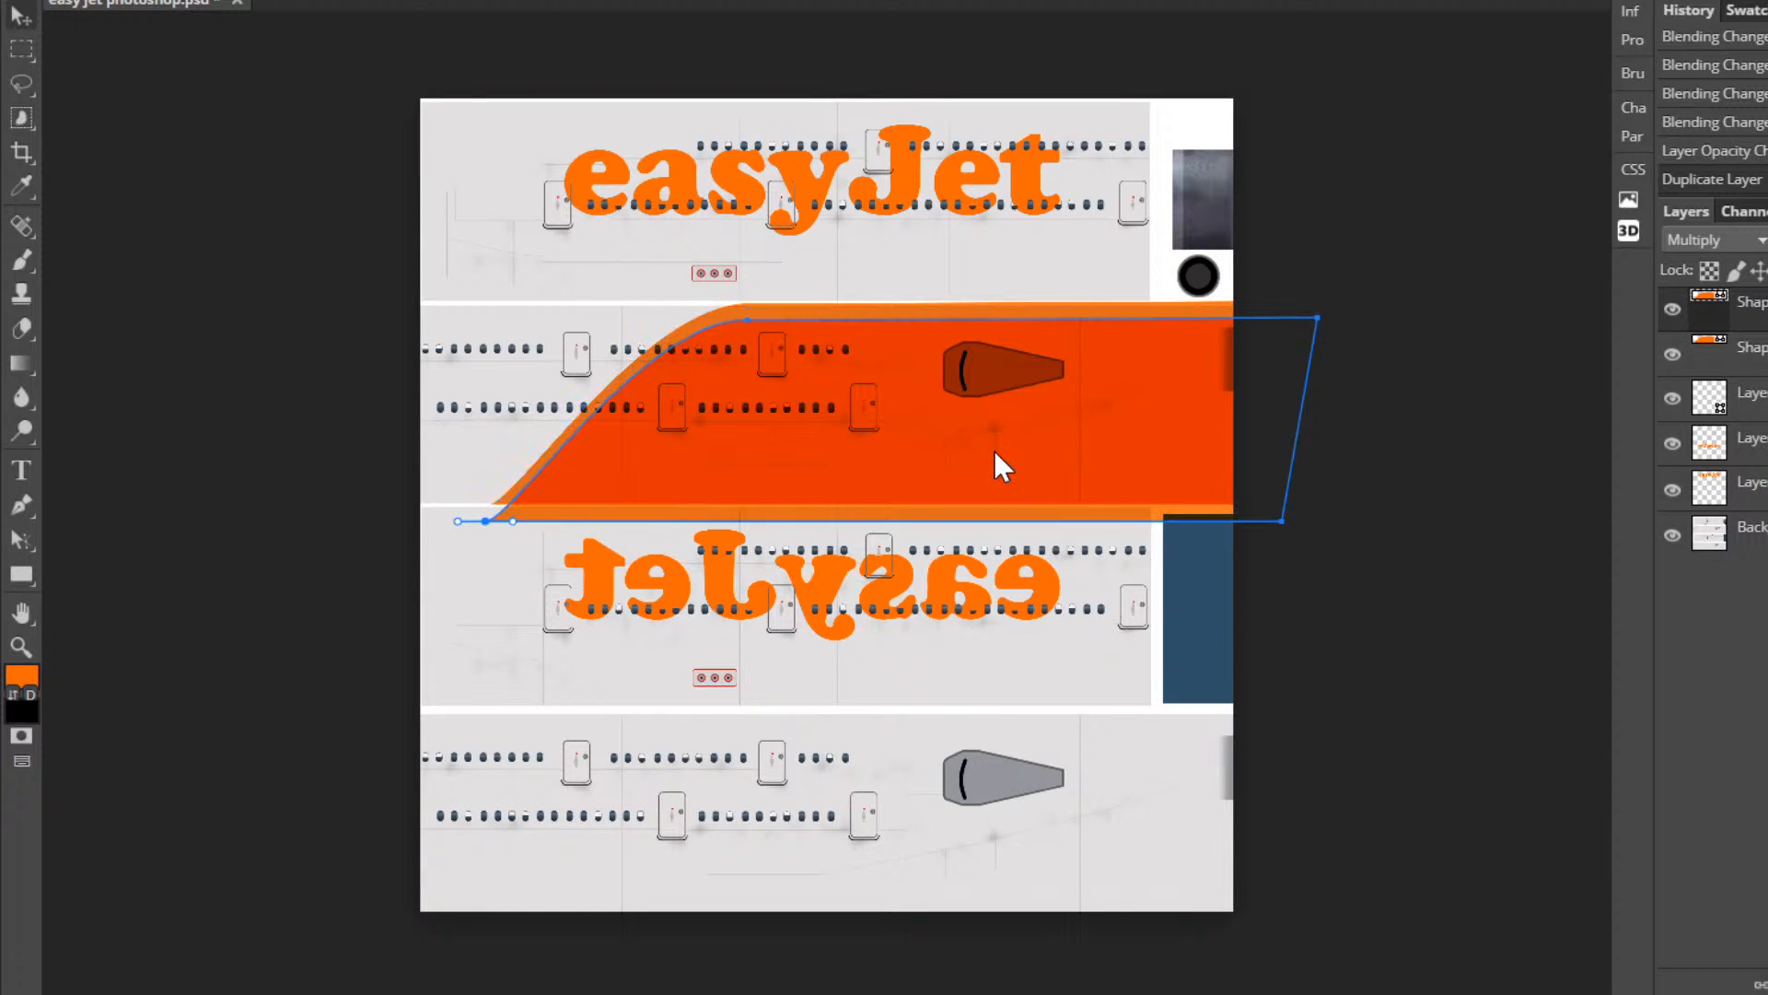
key(ctrl+z)
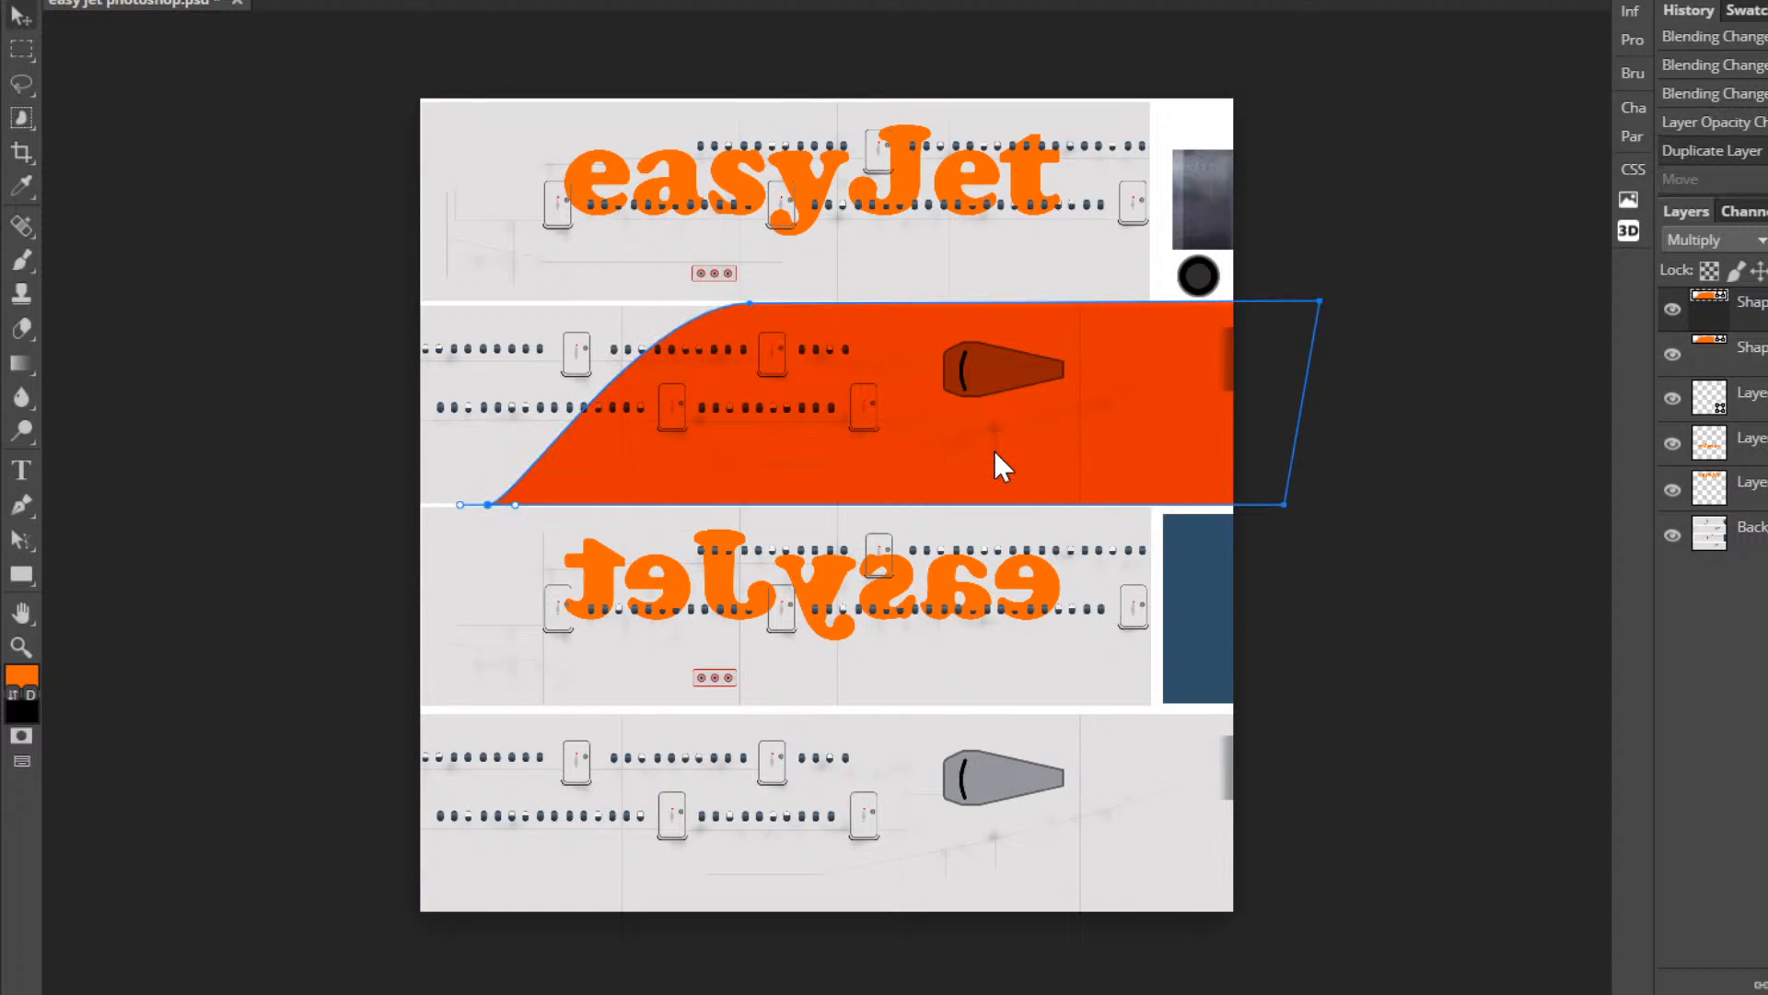
key(shift+Down)
key(shift+Down)
key(shift+Down)
key(shift+Down)
key(shift+Down)
key(shift+Down)
key(shift+Down)
key(shift+Down)
key(shift+Down)
key(shift+Down)
key(shift+Down)
key(shift+Down)
key(shift+Down)
key(shift+Down)
key(shift+Down)
key(shift+Down)
key(shift+Down)
key(shift+Down)
key(shift+Down)
key(shift+Down)
key(shift+Down)
key(shift+Down)
key(shift+Down)
key(shift+Down)
key(shift+Down)
key(shift+Down)
key(shift+Down)
key(shift+Down)
key(shift+Down)
key(shift+Down)
key(shift+Down)
key(shift+Down)
key(shift+Down)
key(shift+Down)
key(shift+Down)
key(shift+Down)
key(shift+Down)
key(shift+Down)
key(shift+Down)
key(shift+Down)
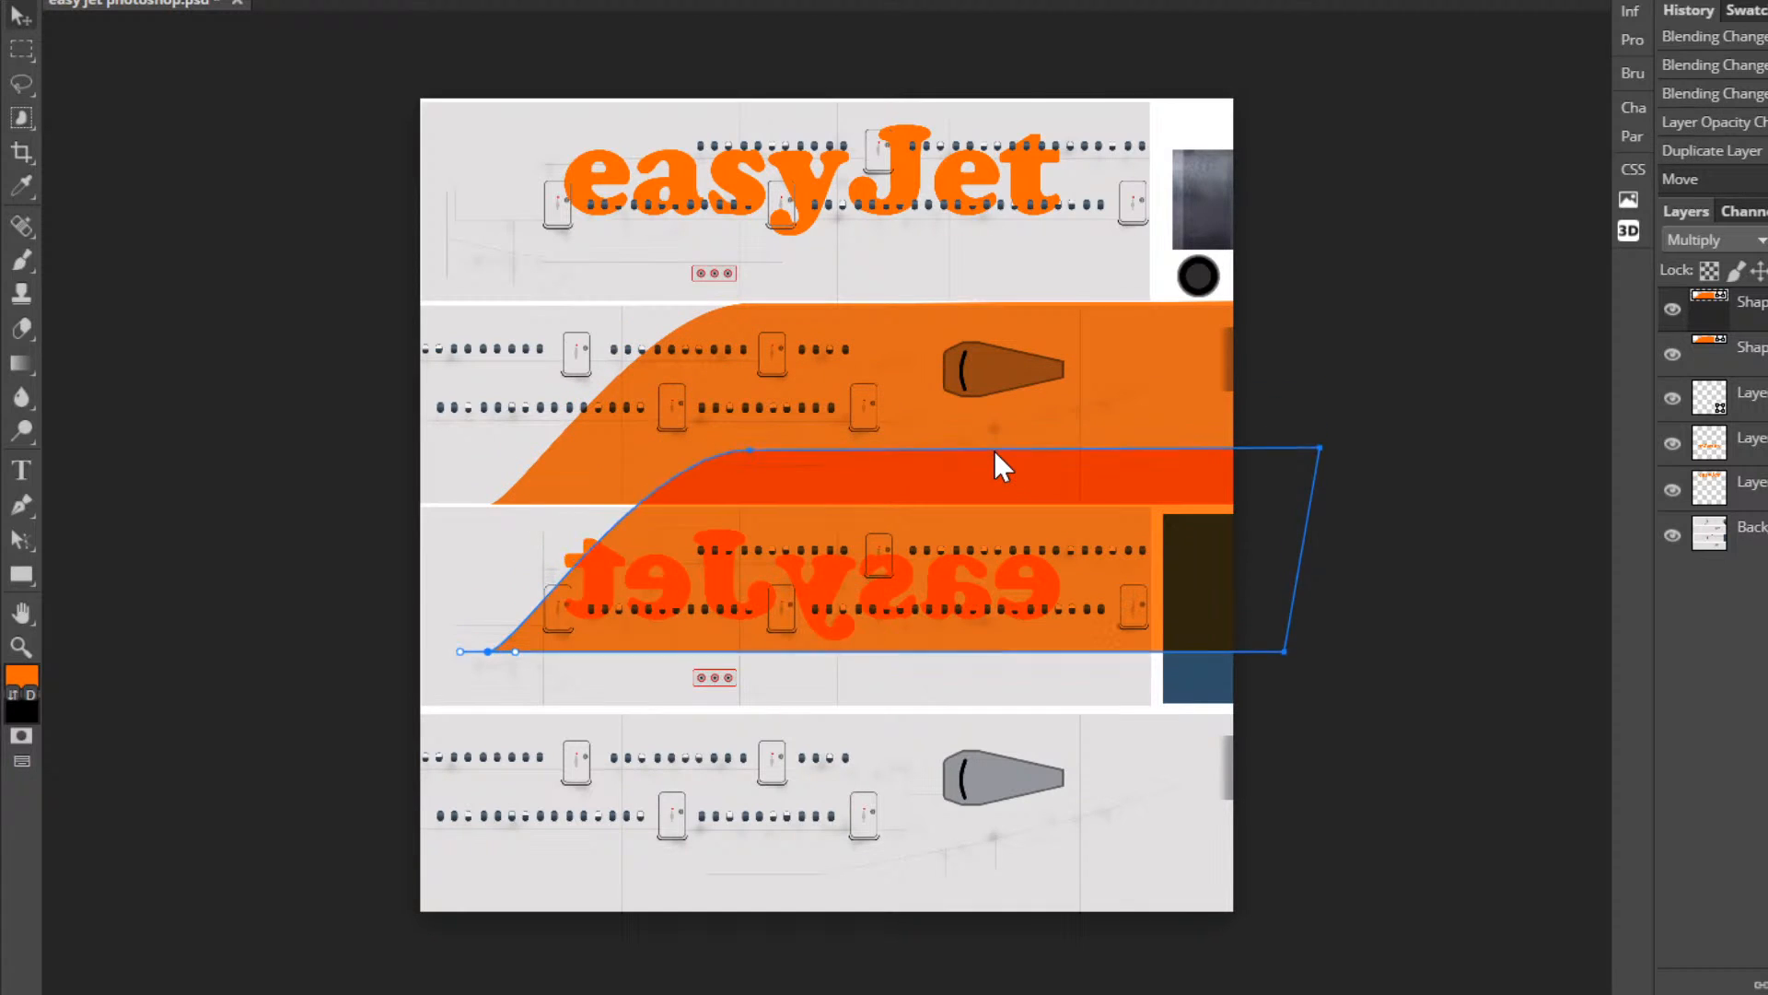
key(shift+Down)
key(shift+Down)
key(shift+Down)
key(shift+Down)
key(shift+Down)
key(shift+Down)
key(shift+Down)
key(shift+Down)
key(shift+Down)
key(shift+Down)
key(shift+Down)
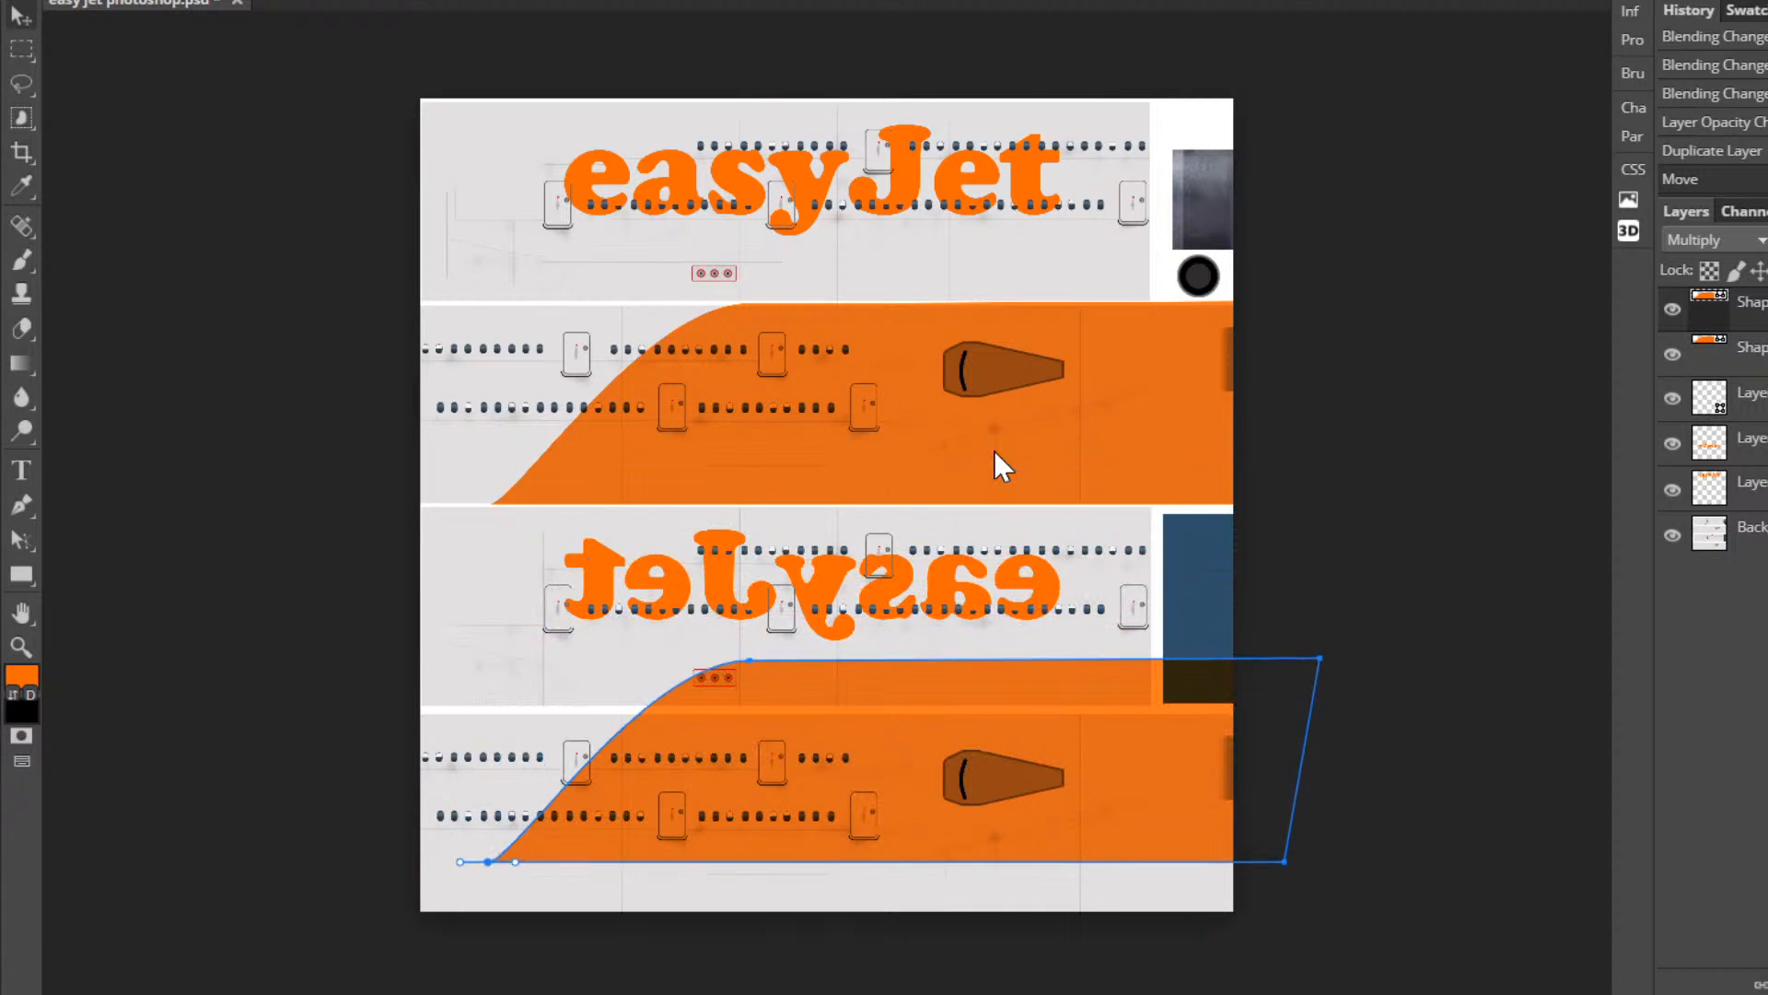
key(shift+Down)
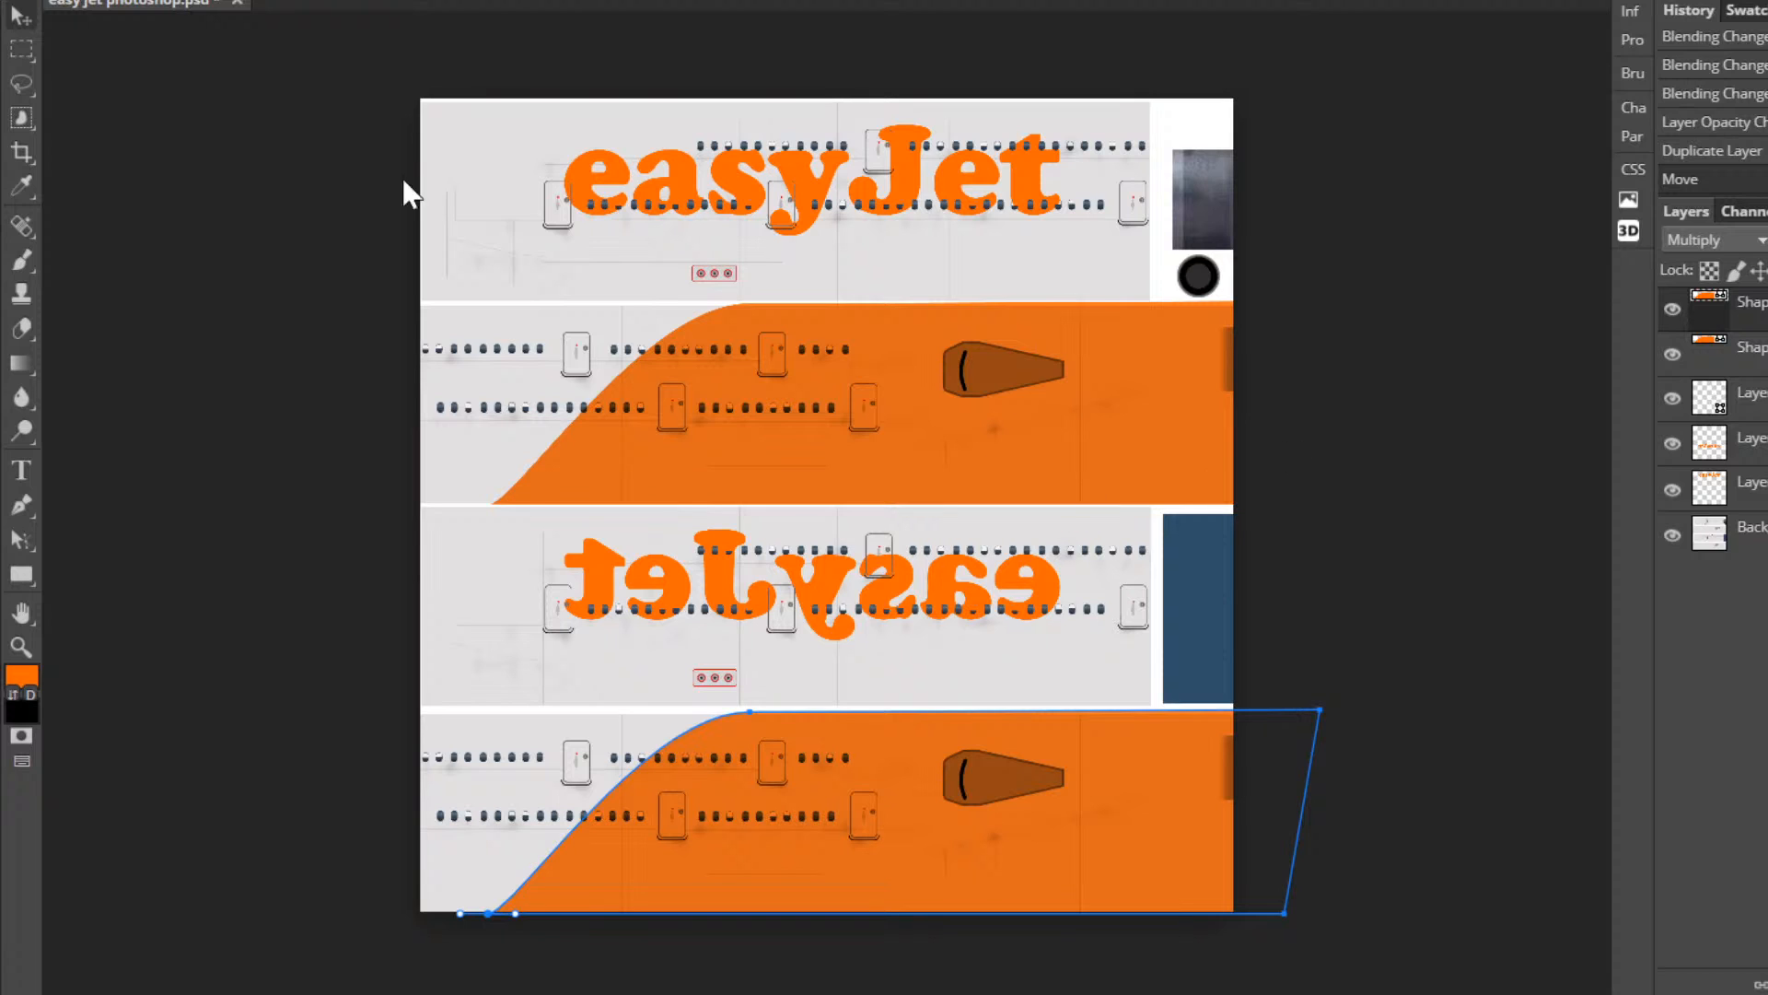
Export the livery texture as a 2048 × 2048 px PNG at 100% quality.
click(20, 0)
mouse_move(108, 214)
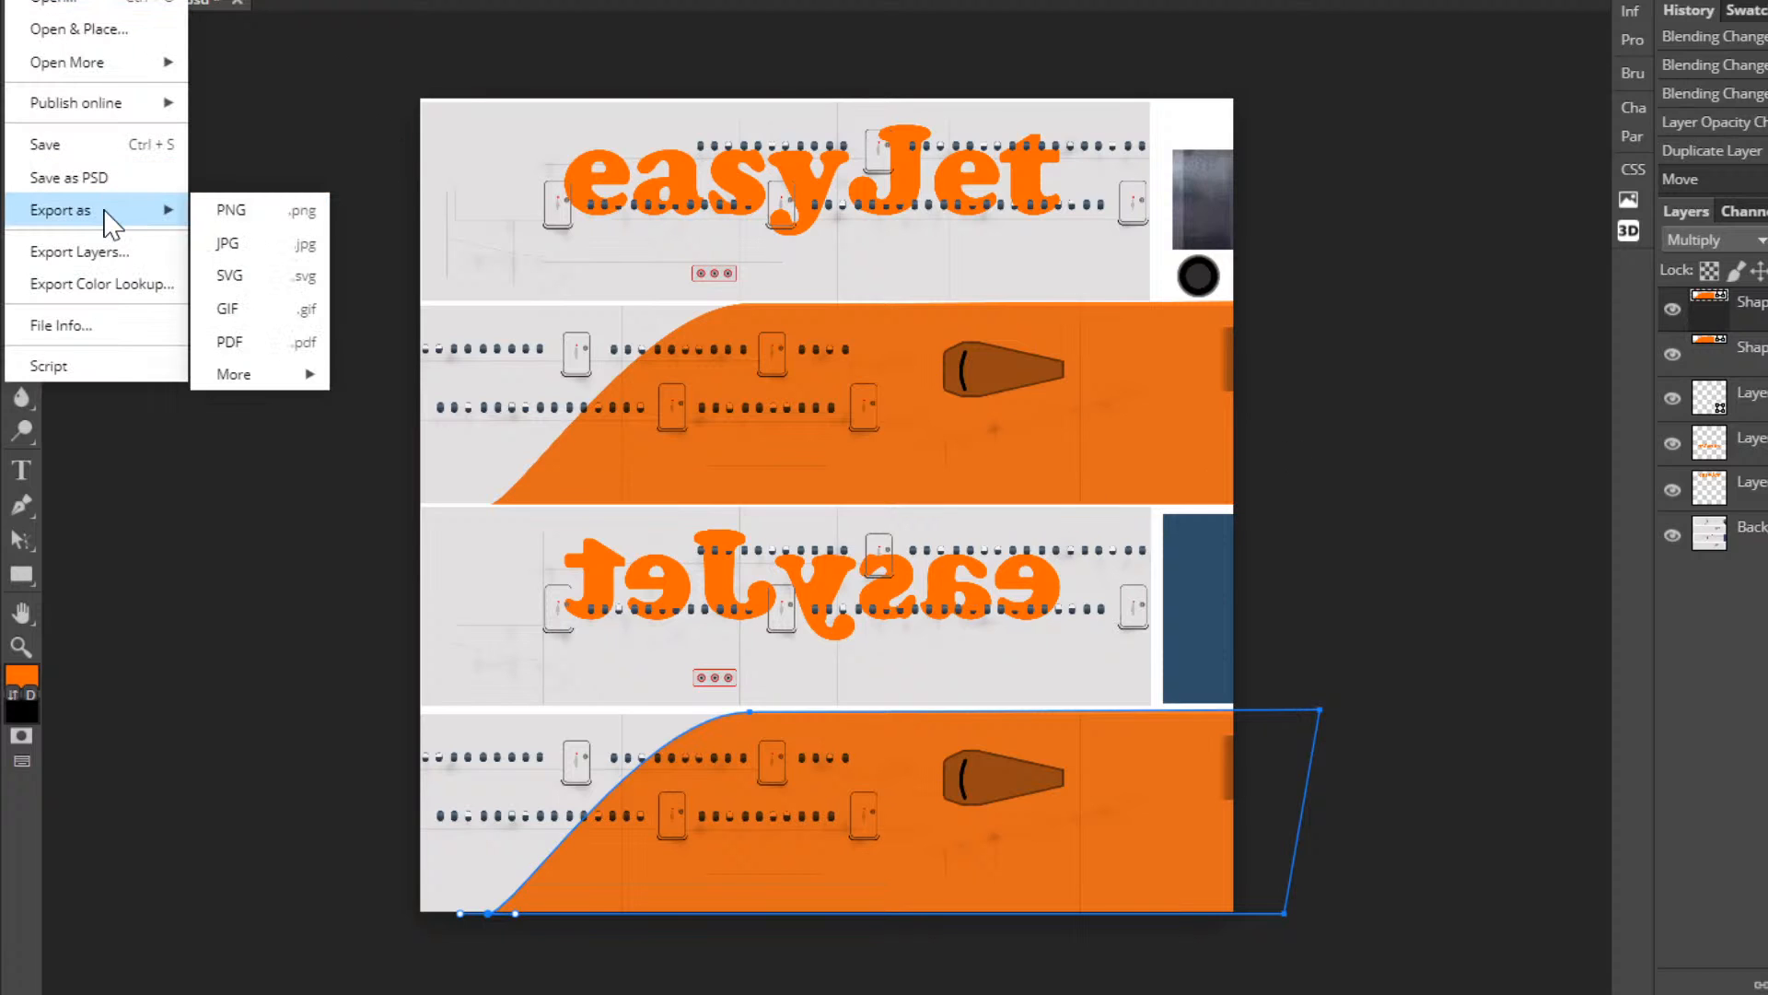
click(265, 224)
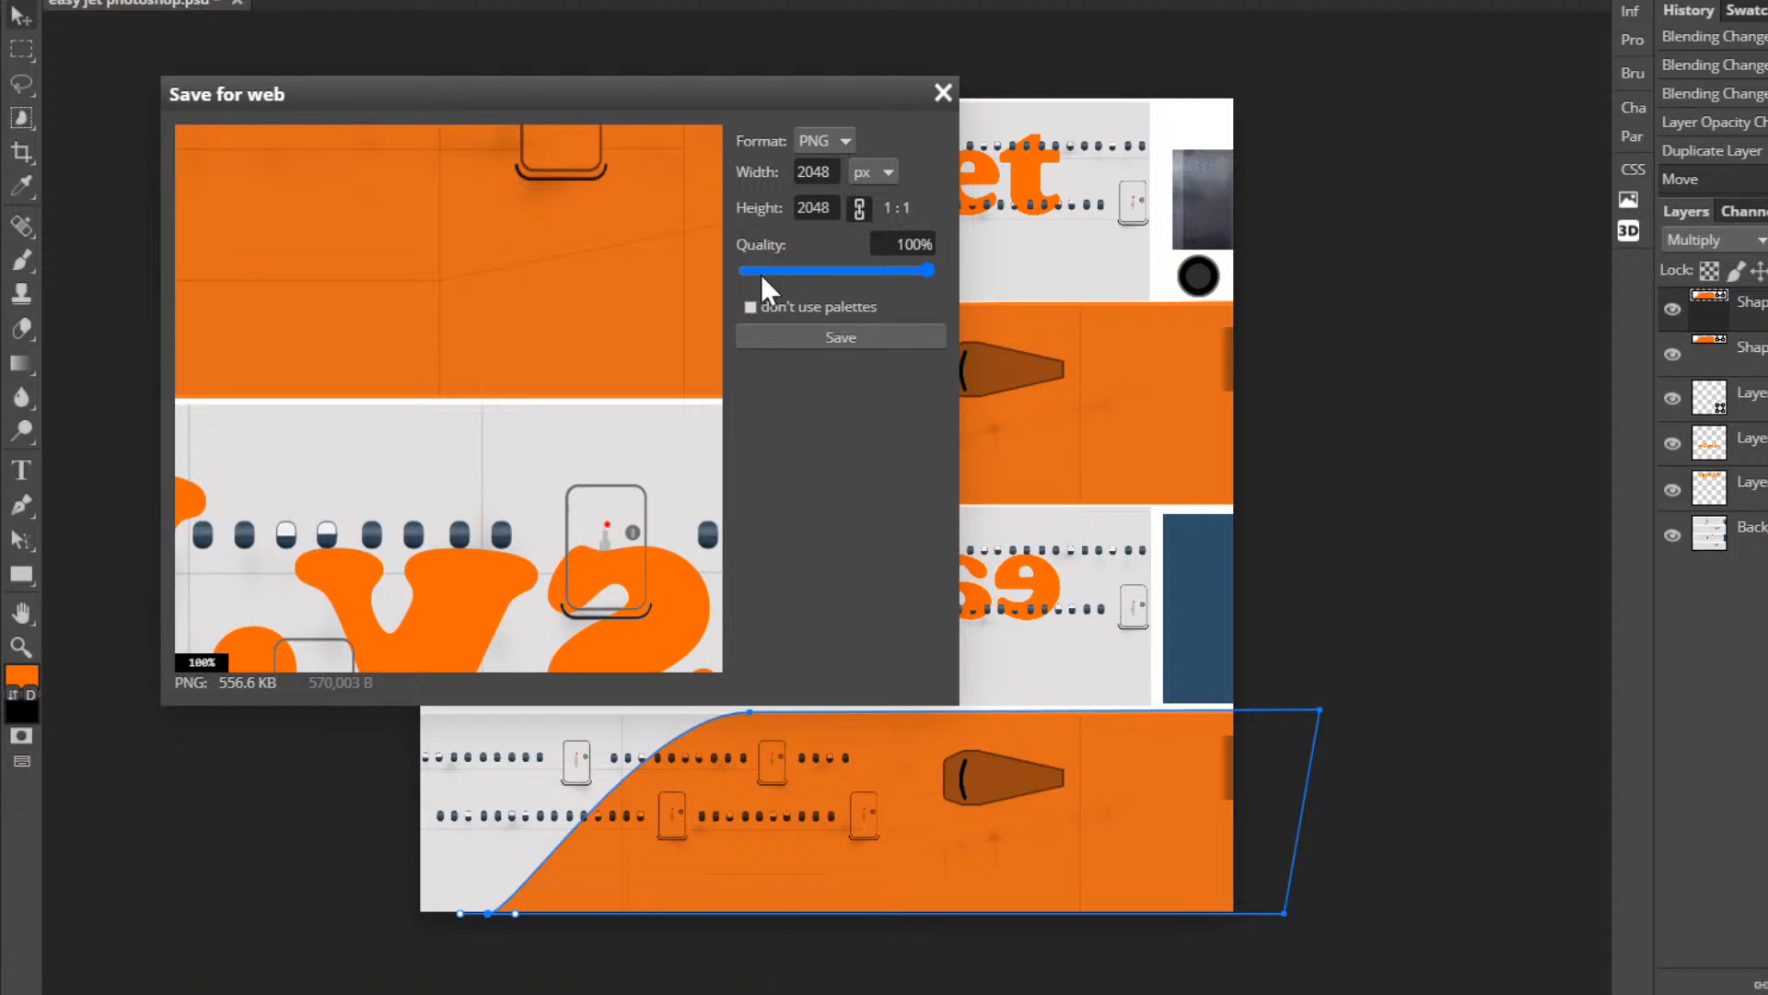
click(787, 331)
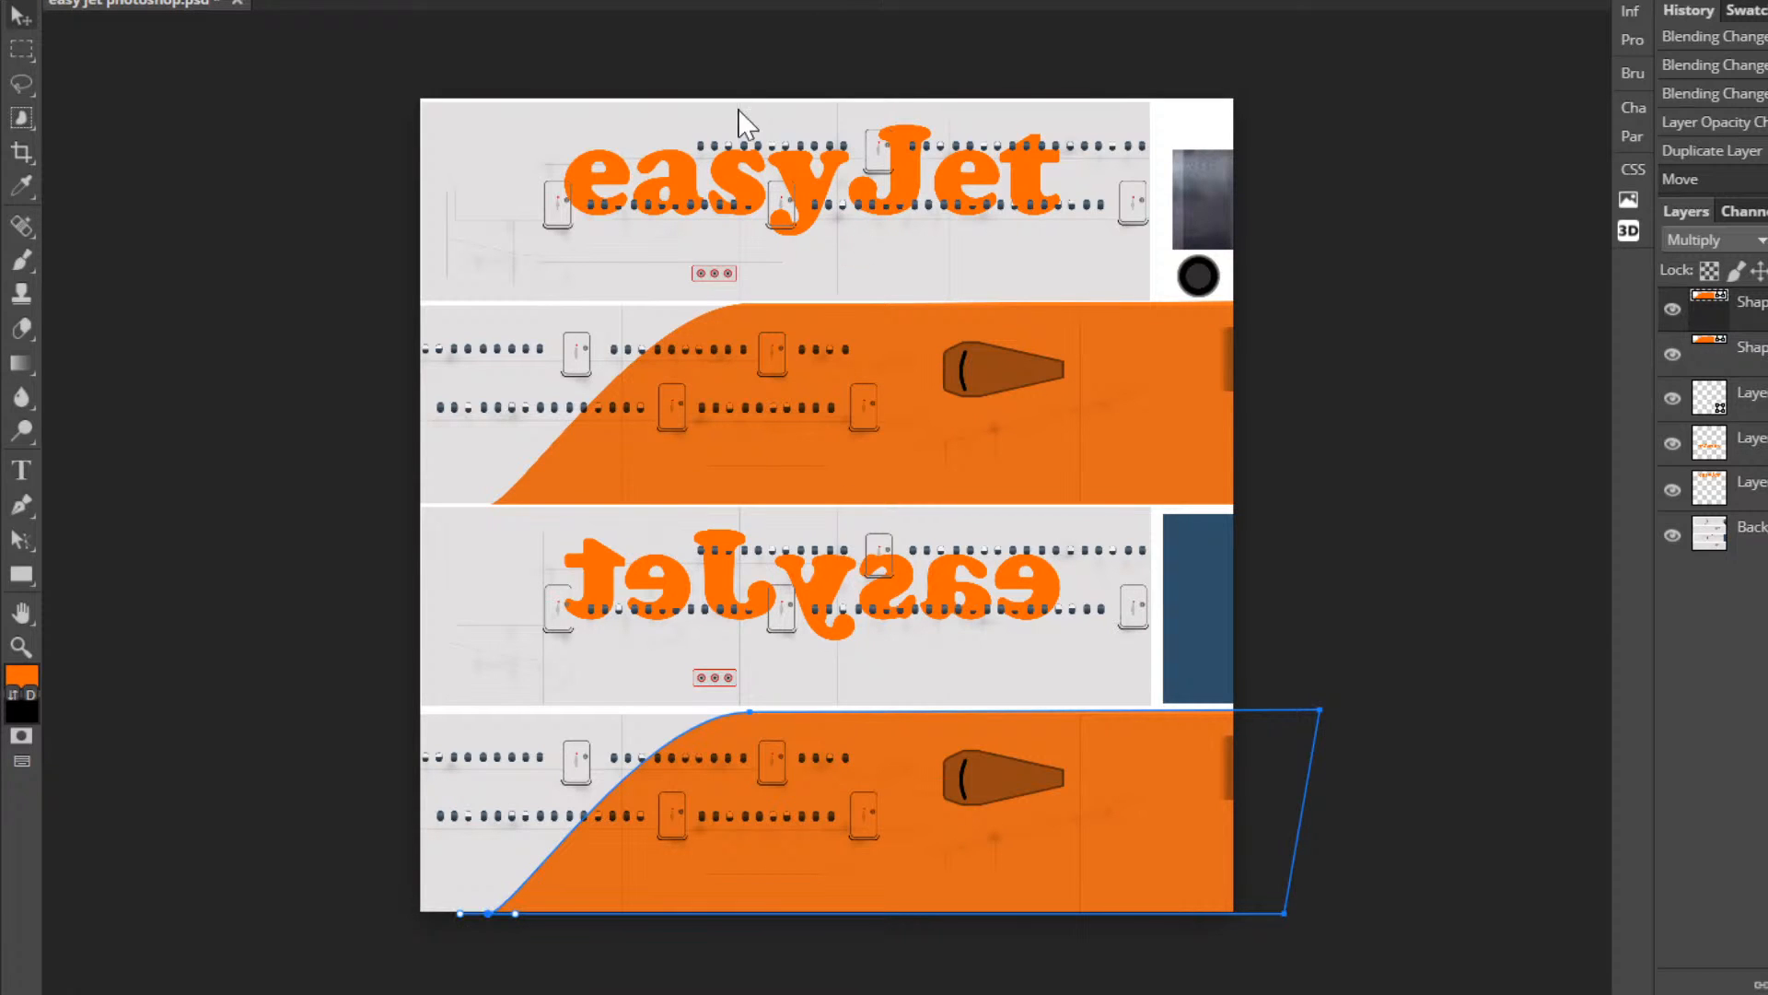
Switch to Blender and replace the fuselage material's image texture with easy jet photoshop (1).png.
mouse_move(318, 993)
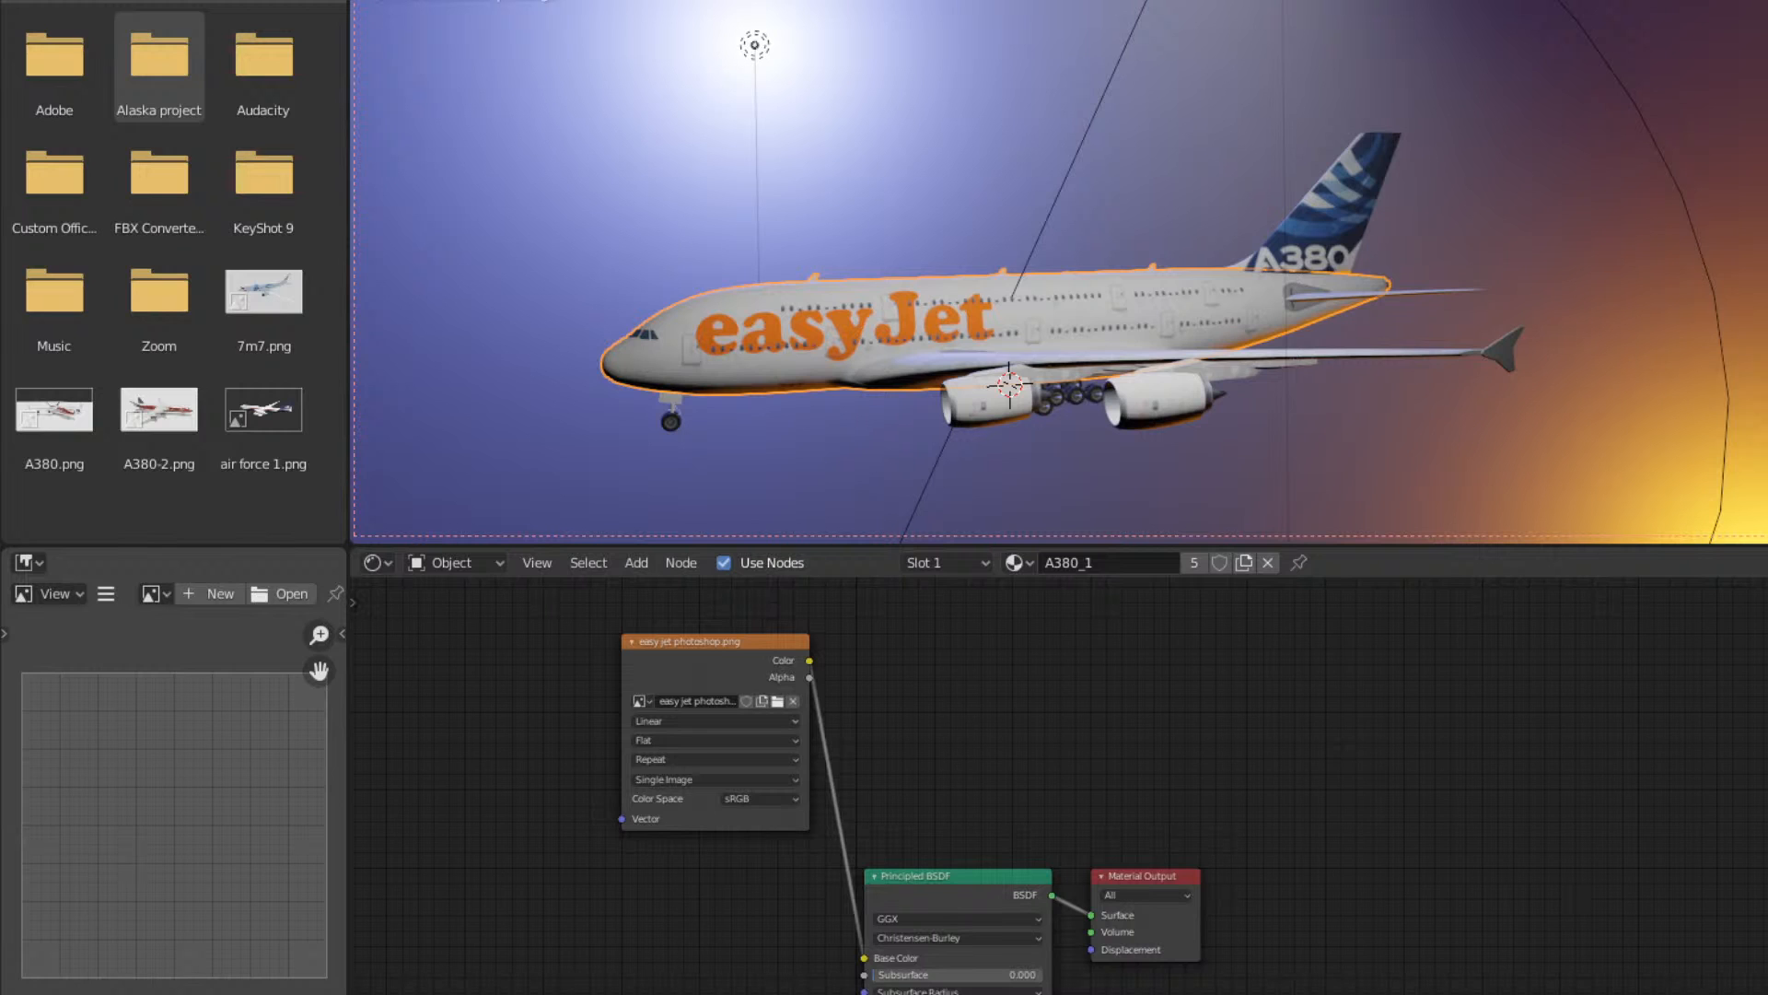
click(777, 704)
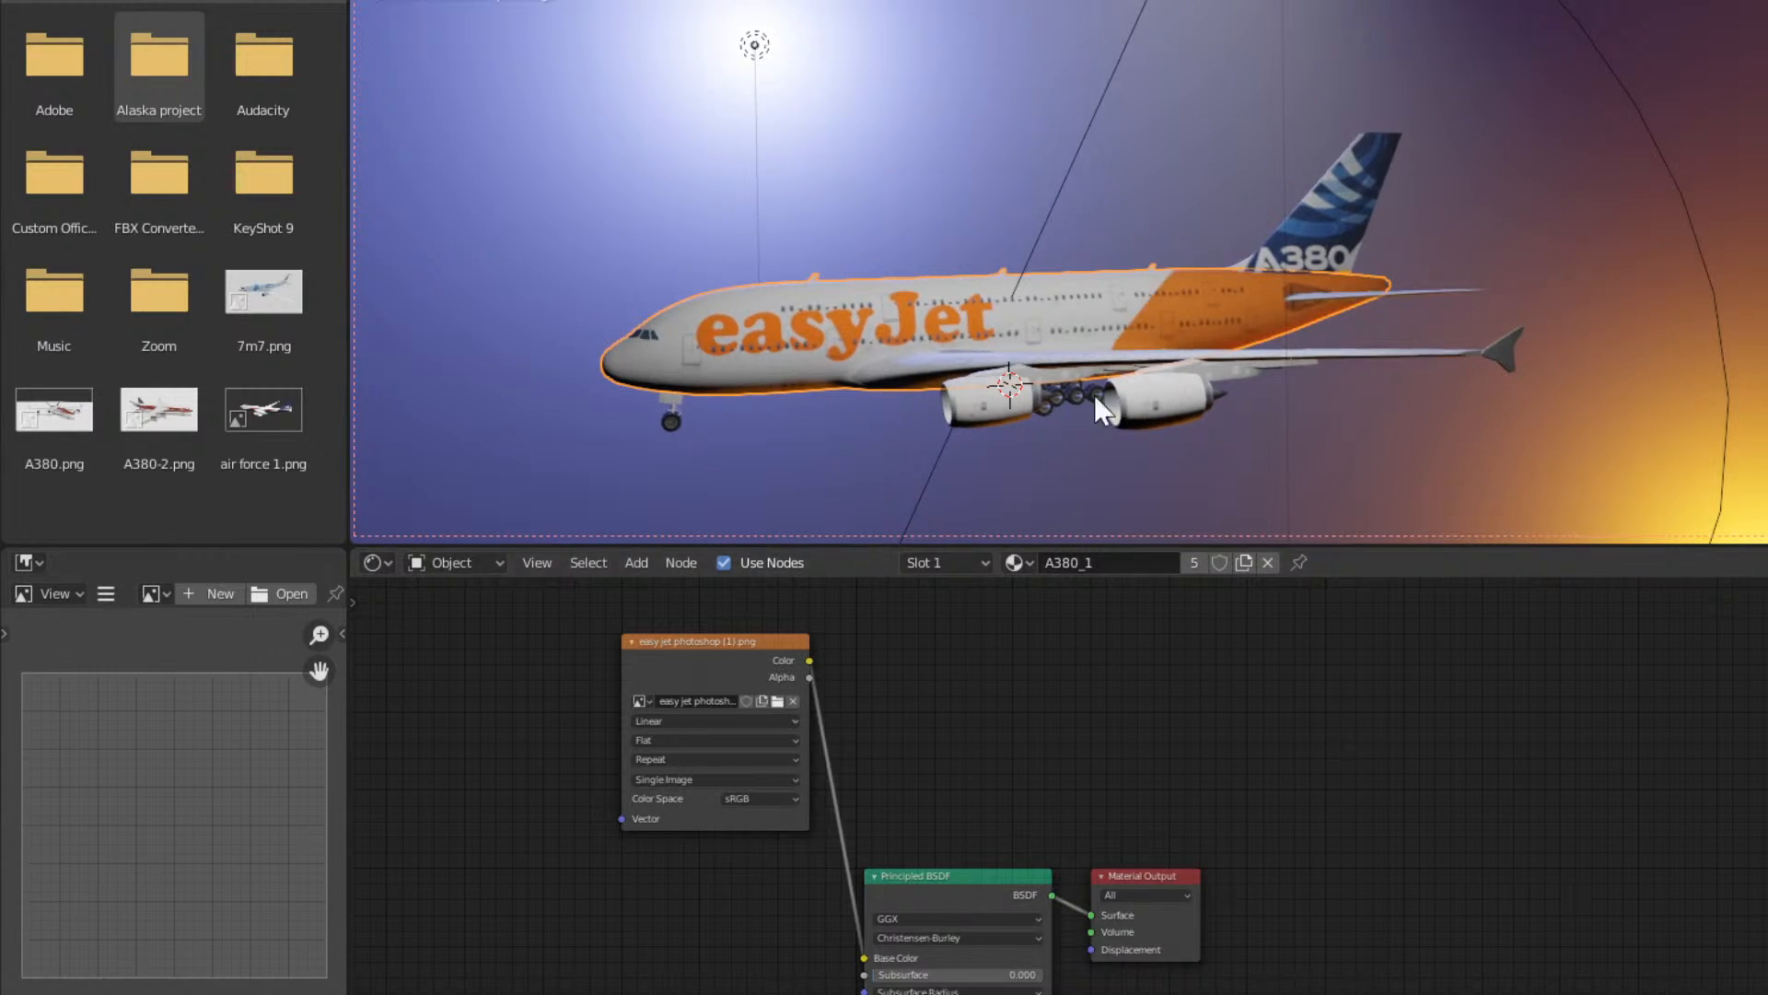
middle_drag(1340, 425, 1284, 427)
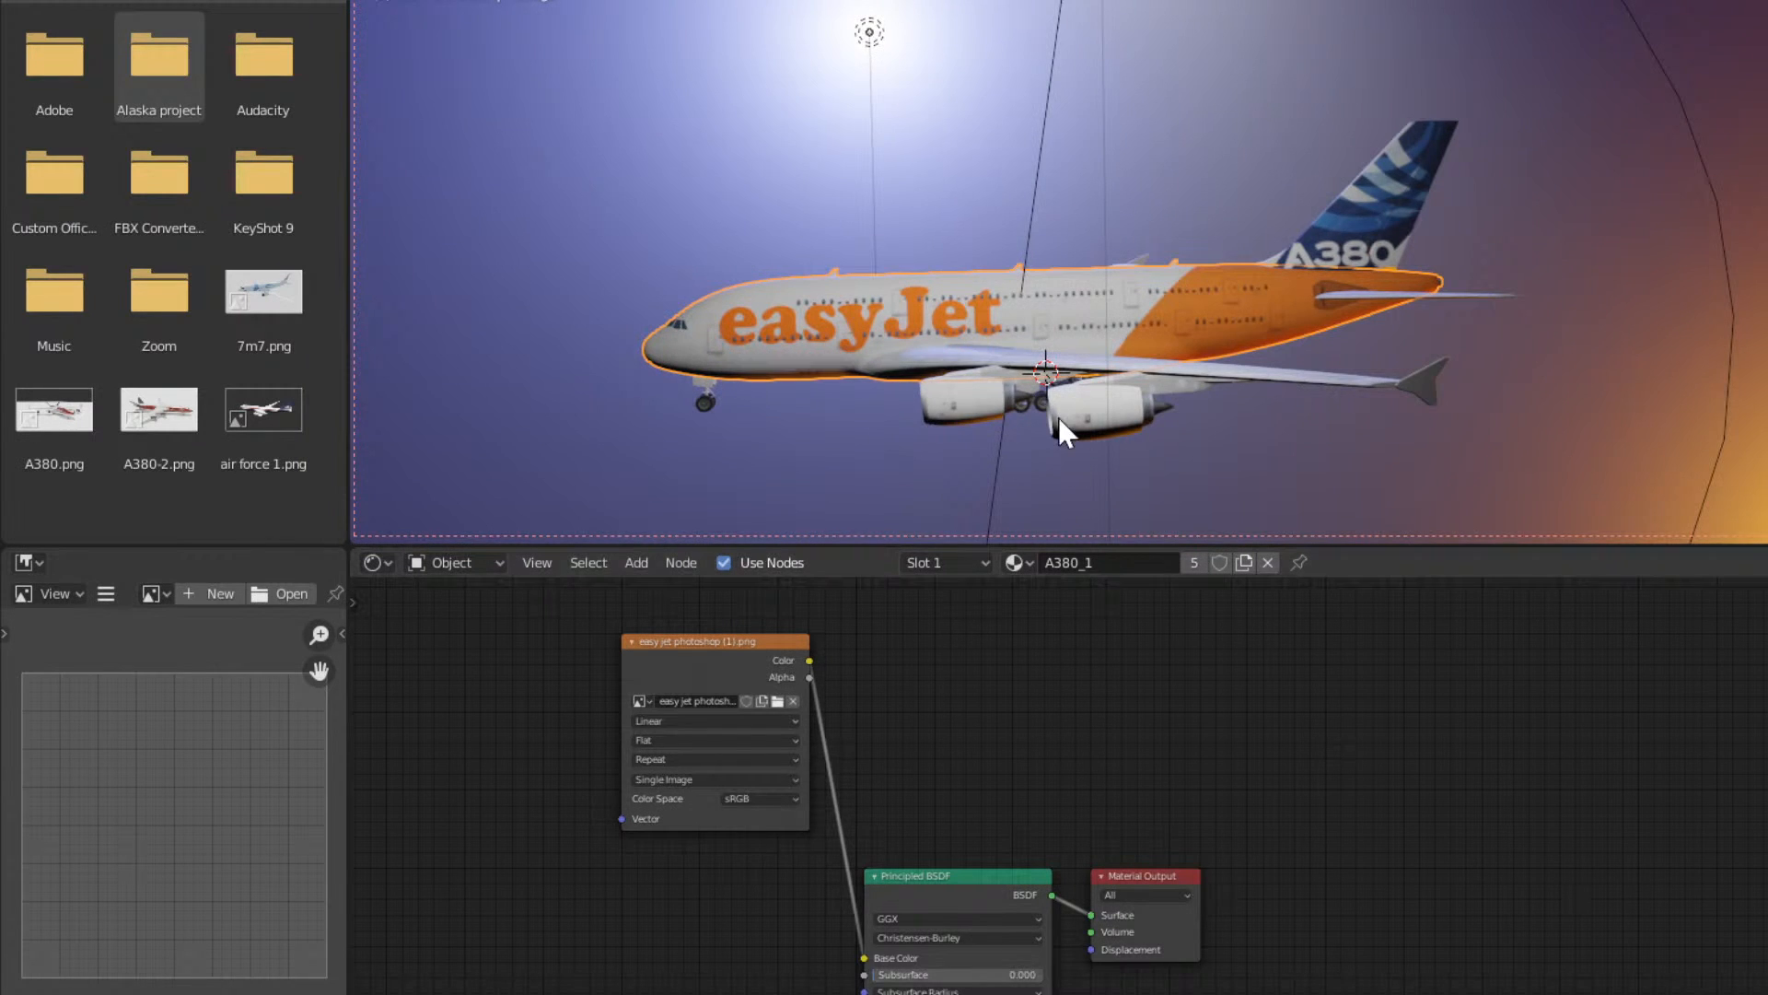
middle_drag(1058, 426, 1197, 399)
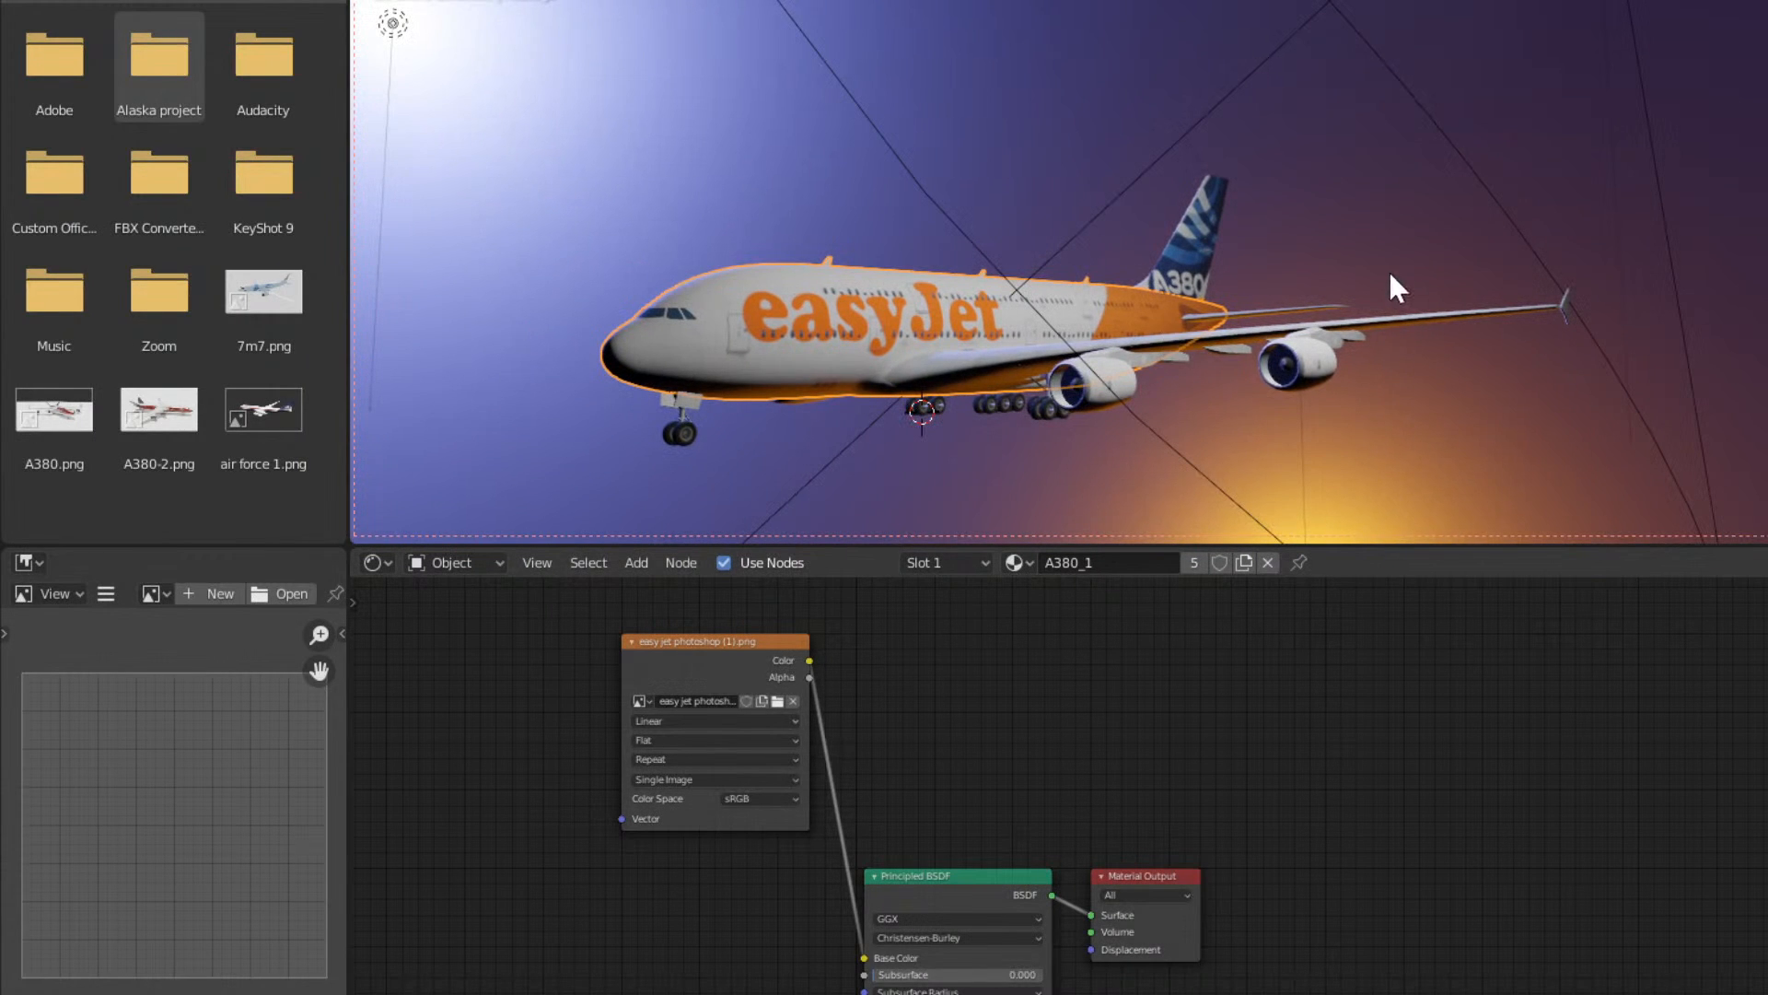
middle_drag(1391, 276, 1315, 202)
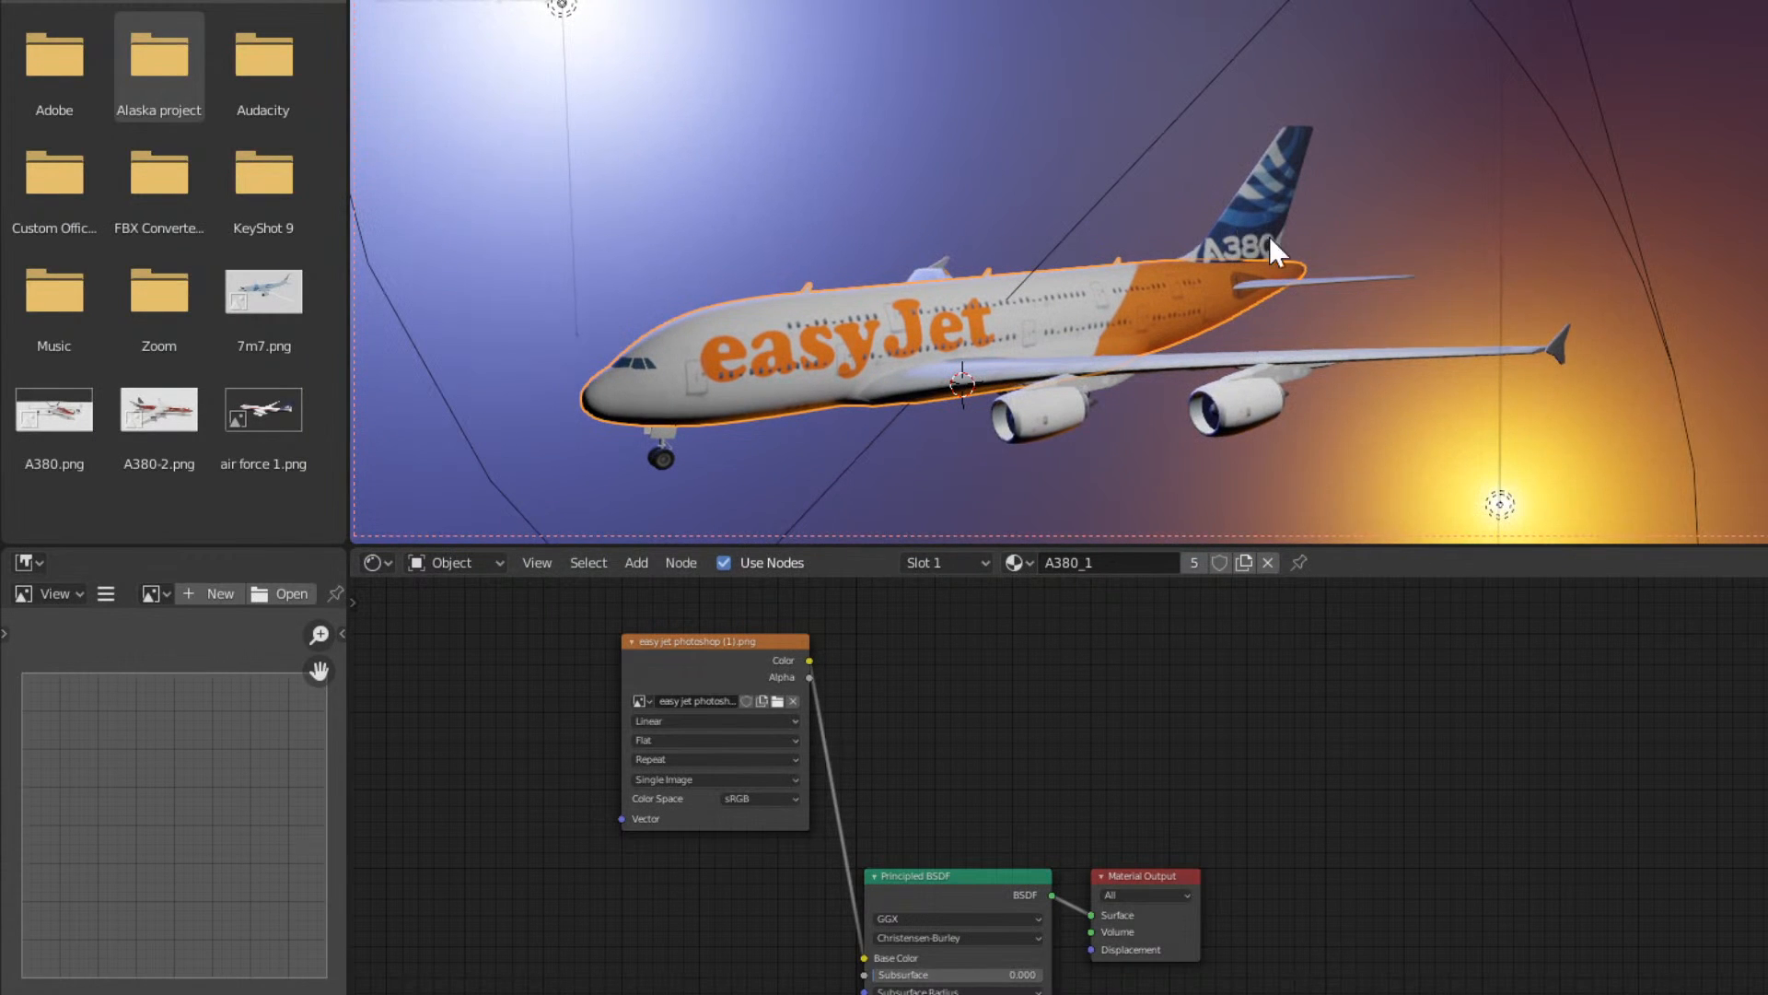
middle_drag(1262, 271, 1162, 290)
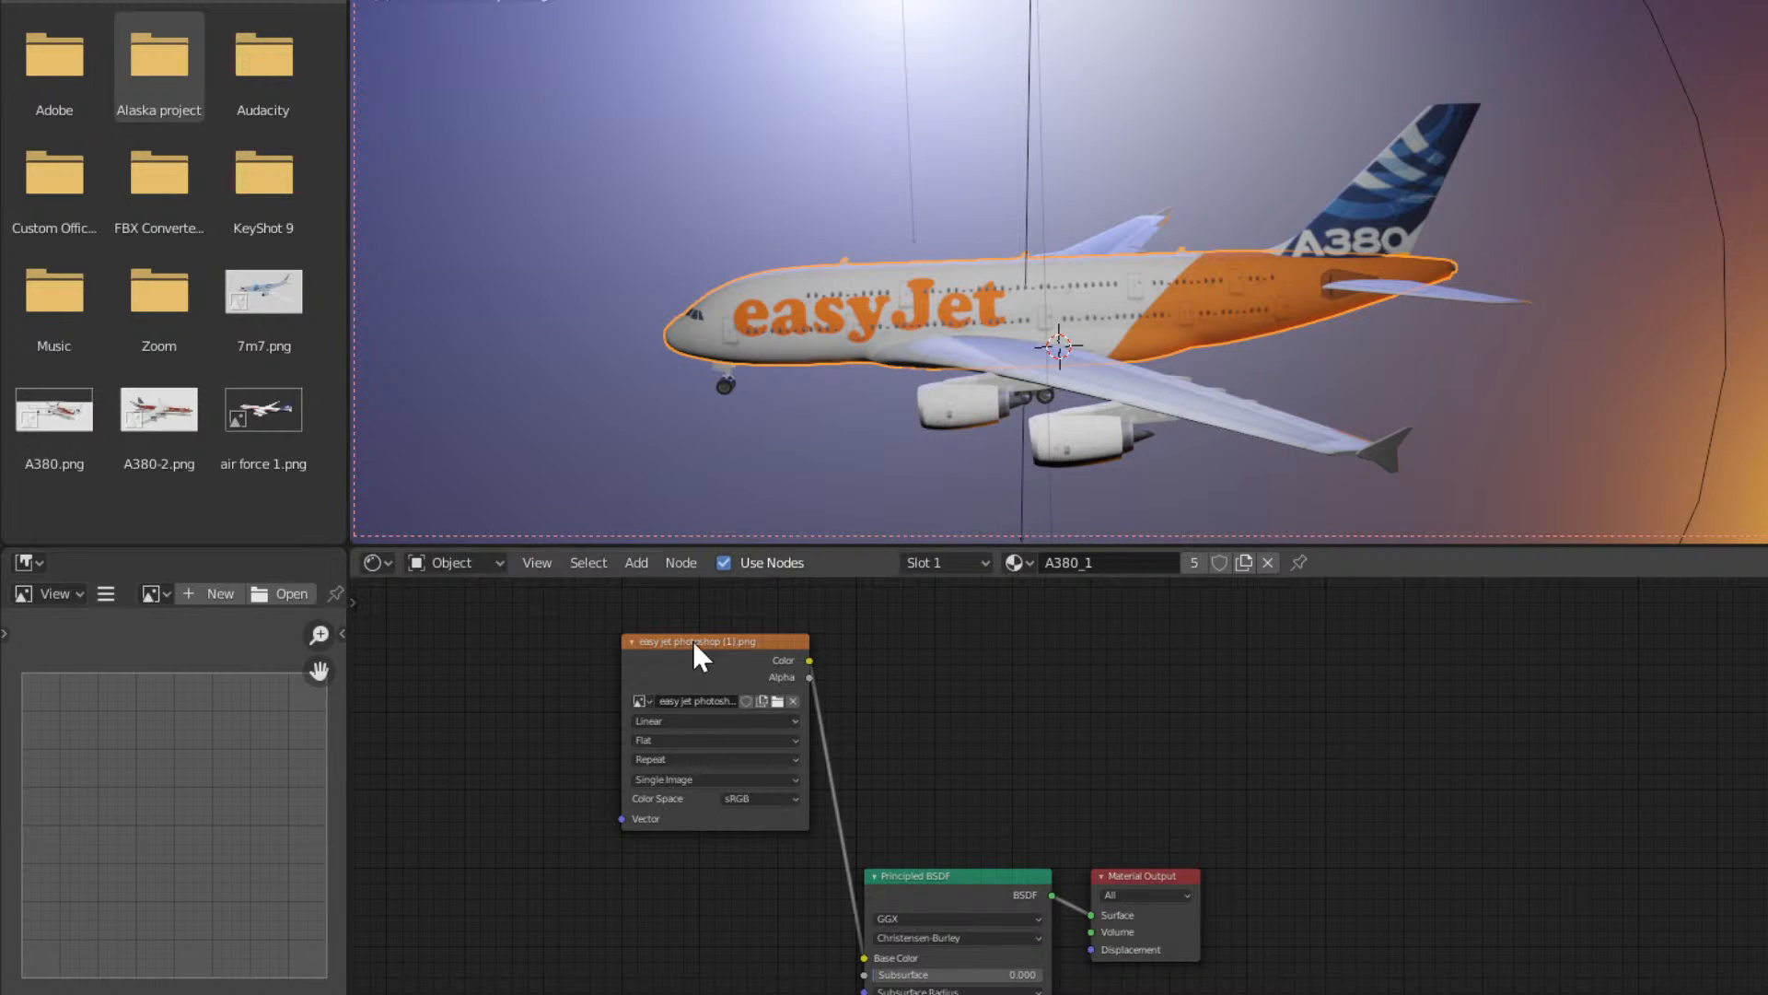
Line up the image texture and Principled BSDF nodes side by side, and select the tail fin to show its material.
drag(692, 641, 635, 677)
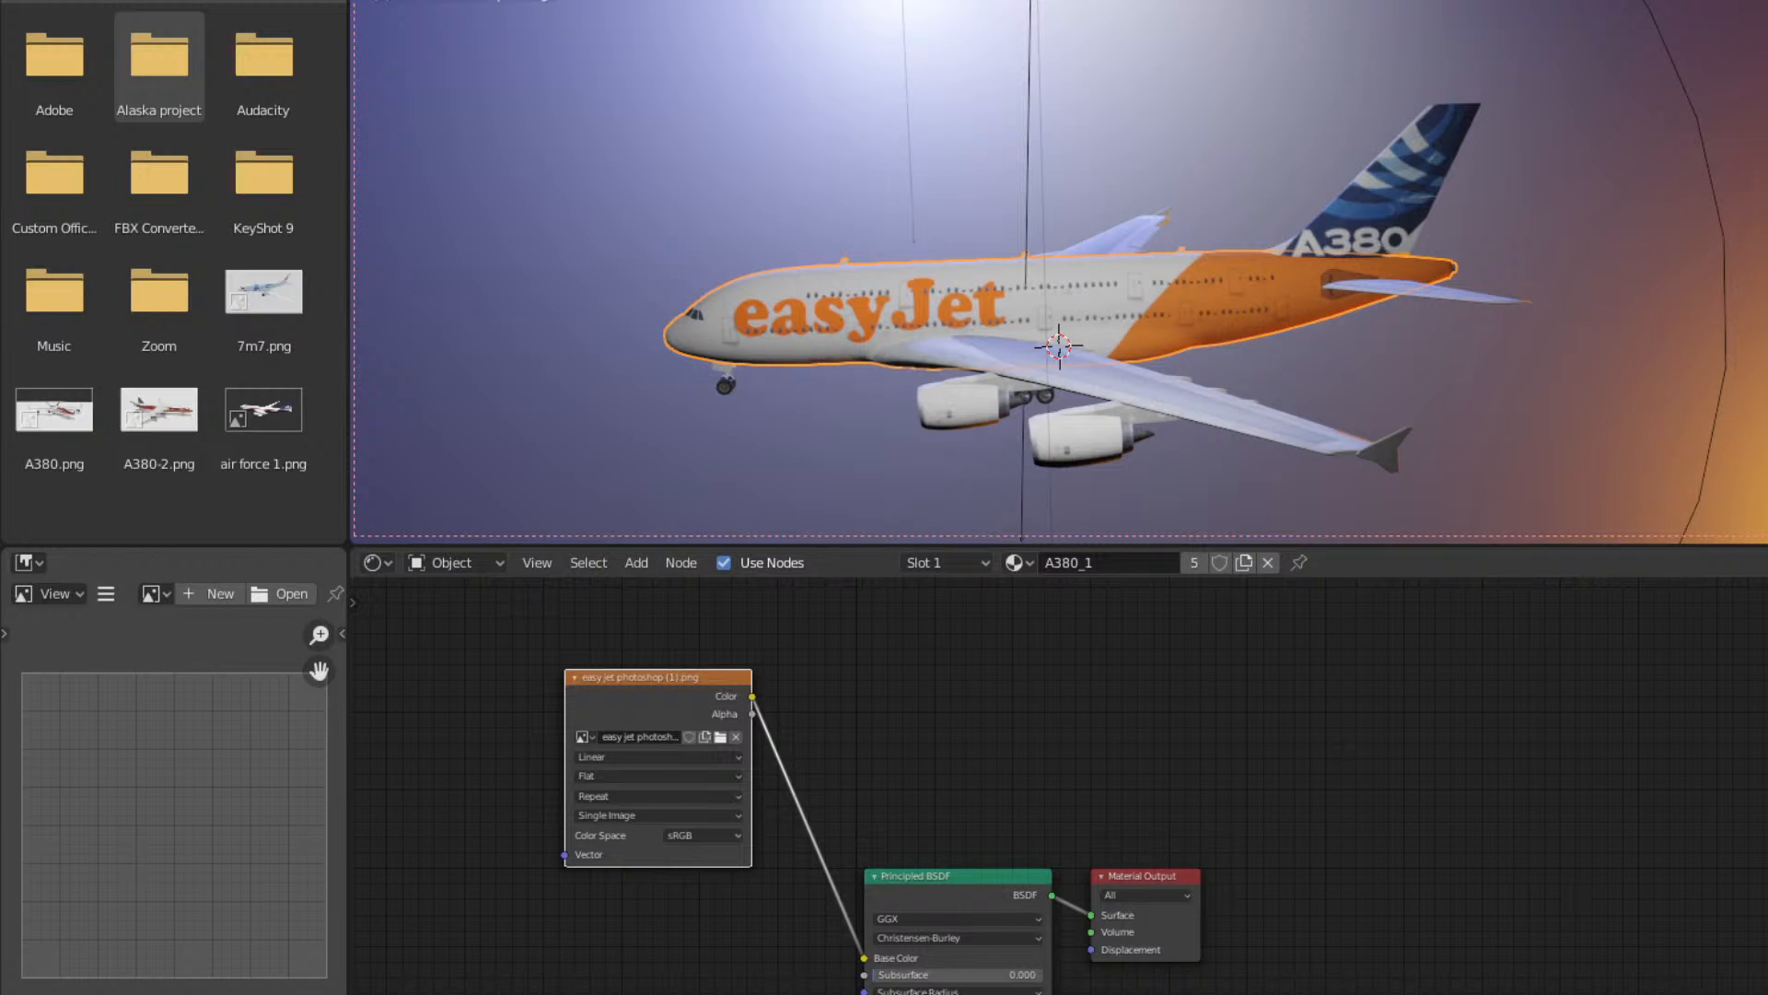
drag(985, 870, 976, 671)
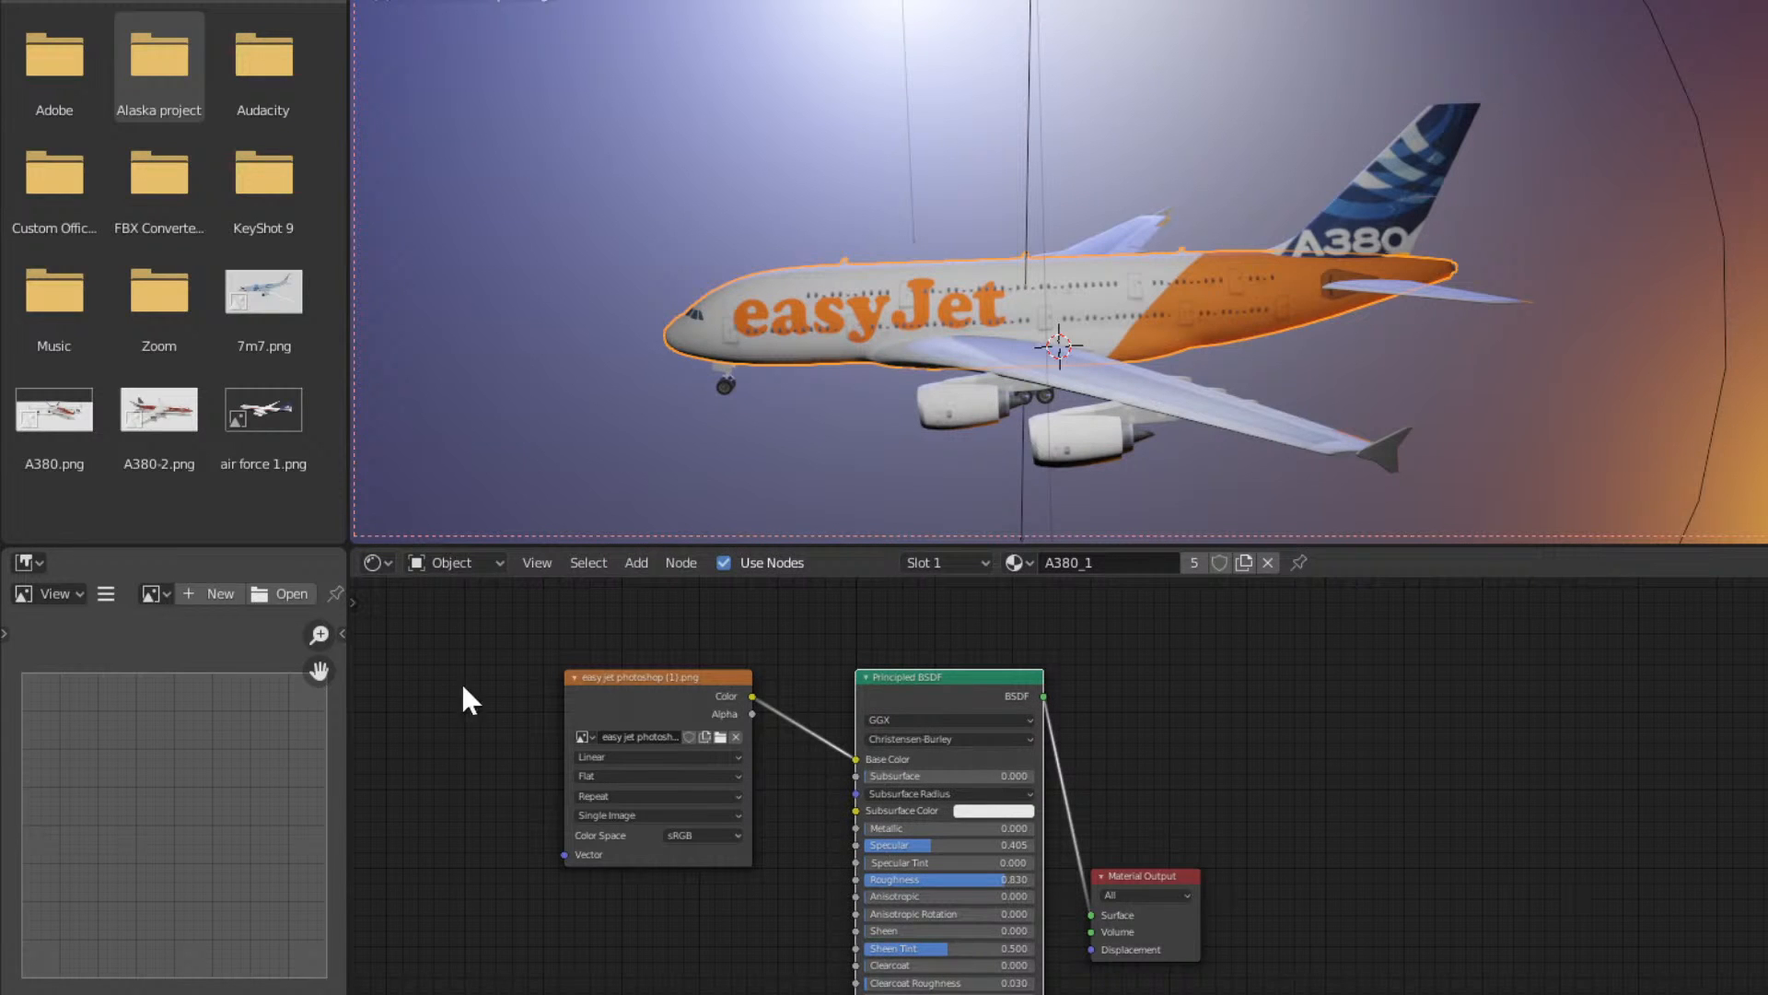
click(1400, 174)
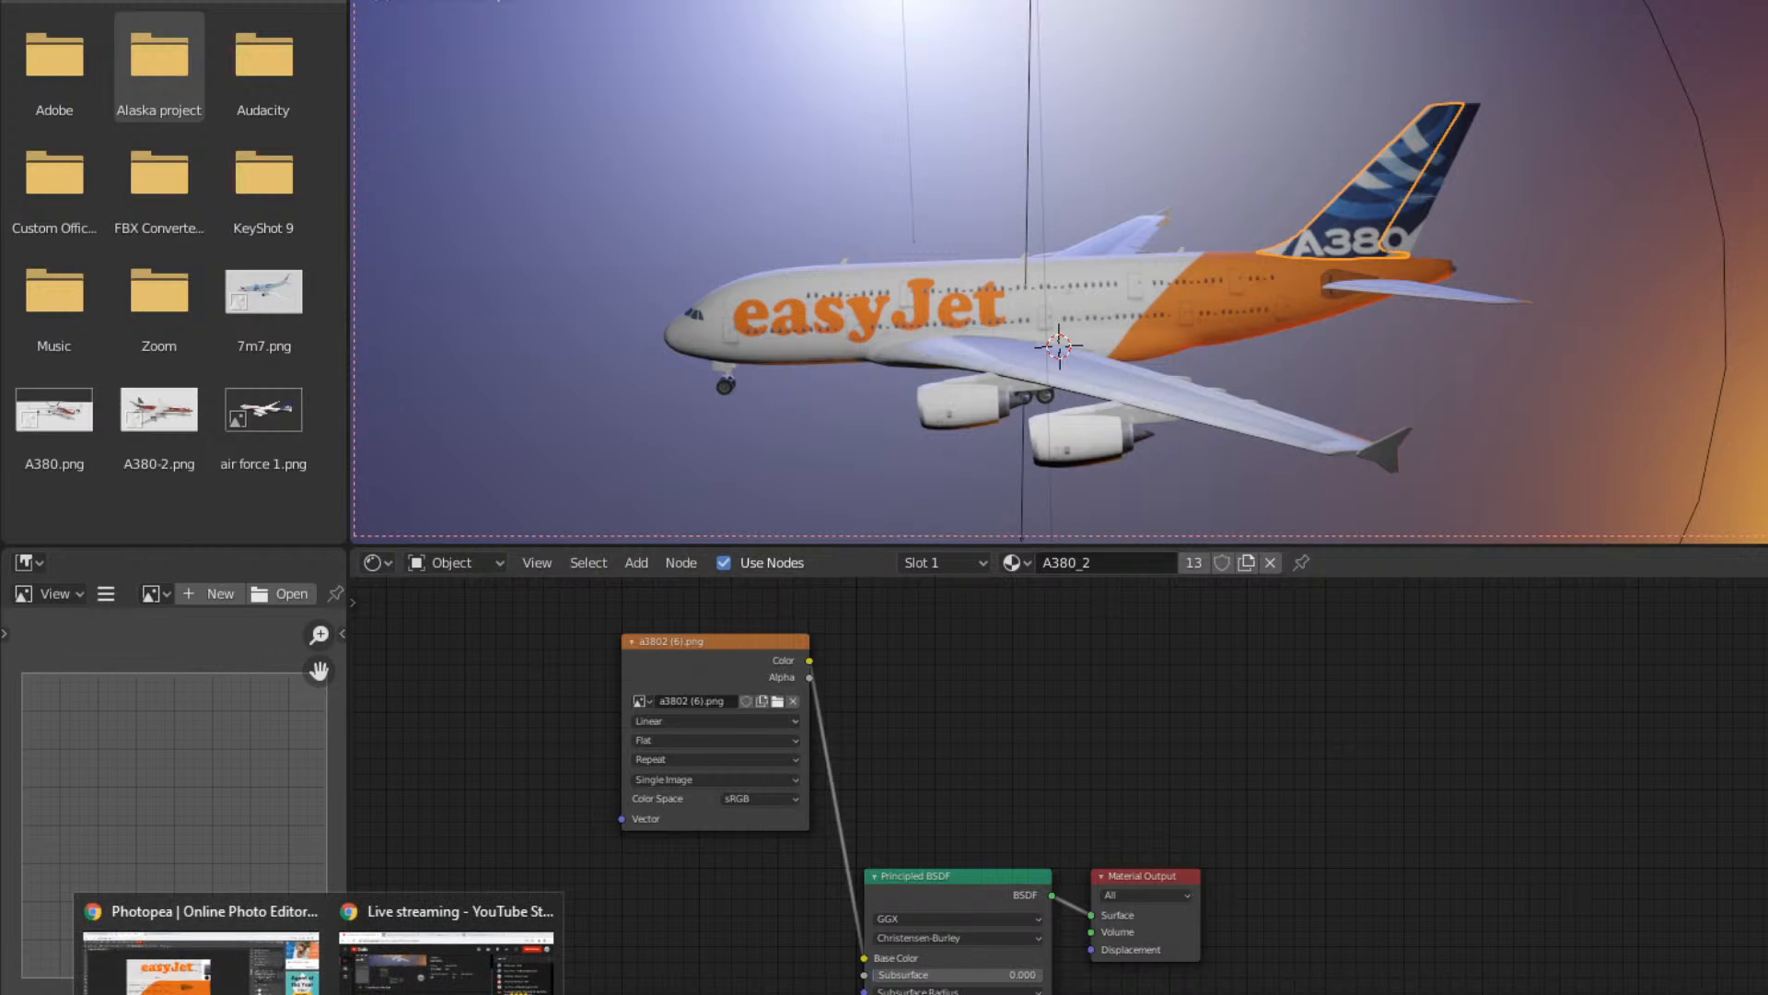
Switch to Photopea and open a3802.psd, the texture with the engine and tail parts.
click(193, 935)
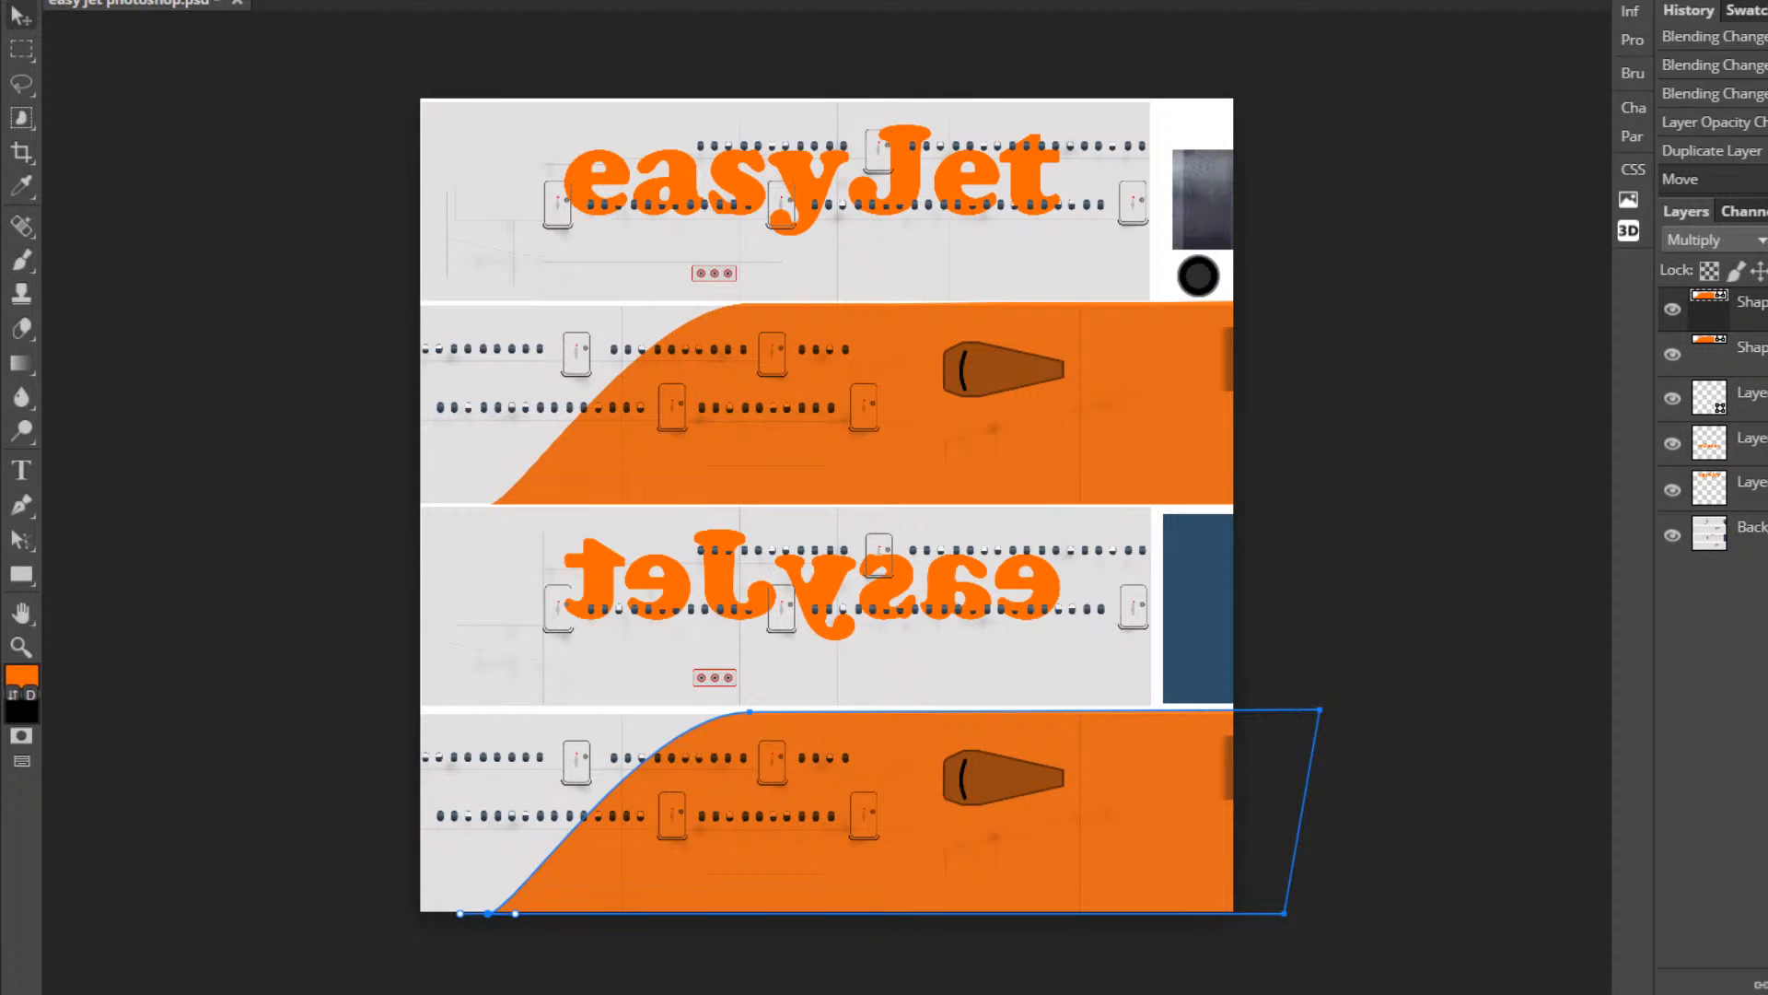
mouse_move(300, 0)
mouse_down()
mouse_move(377, 0)
mouse_move(316, 6)
mouse_up()
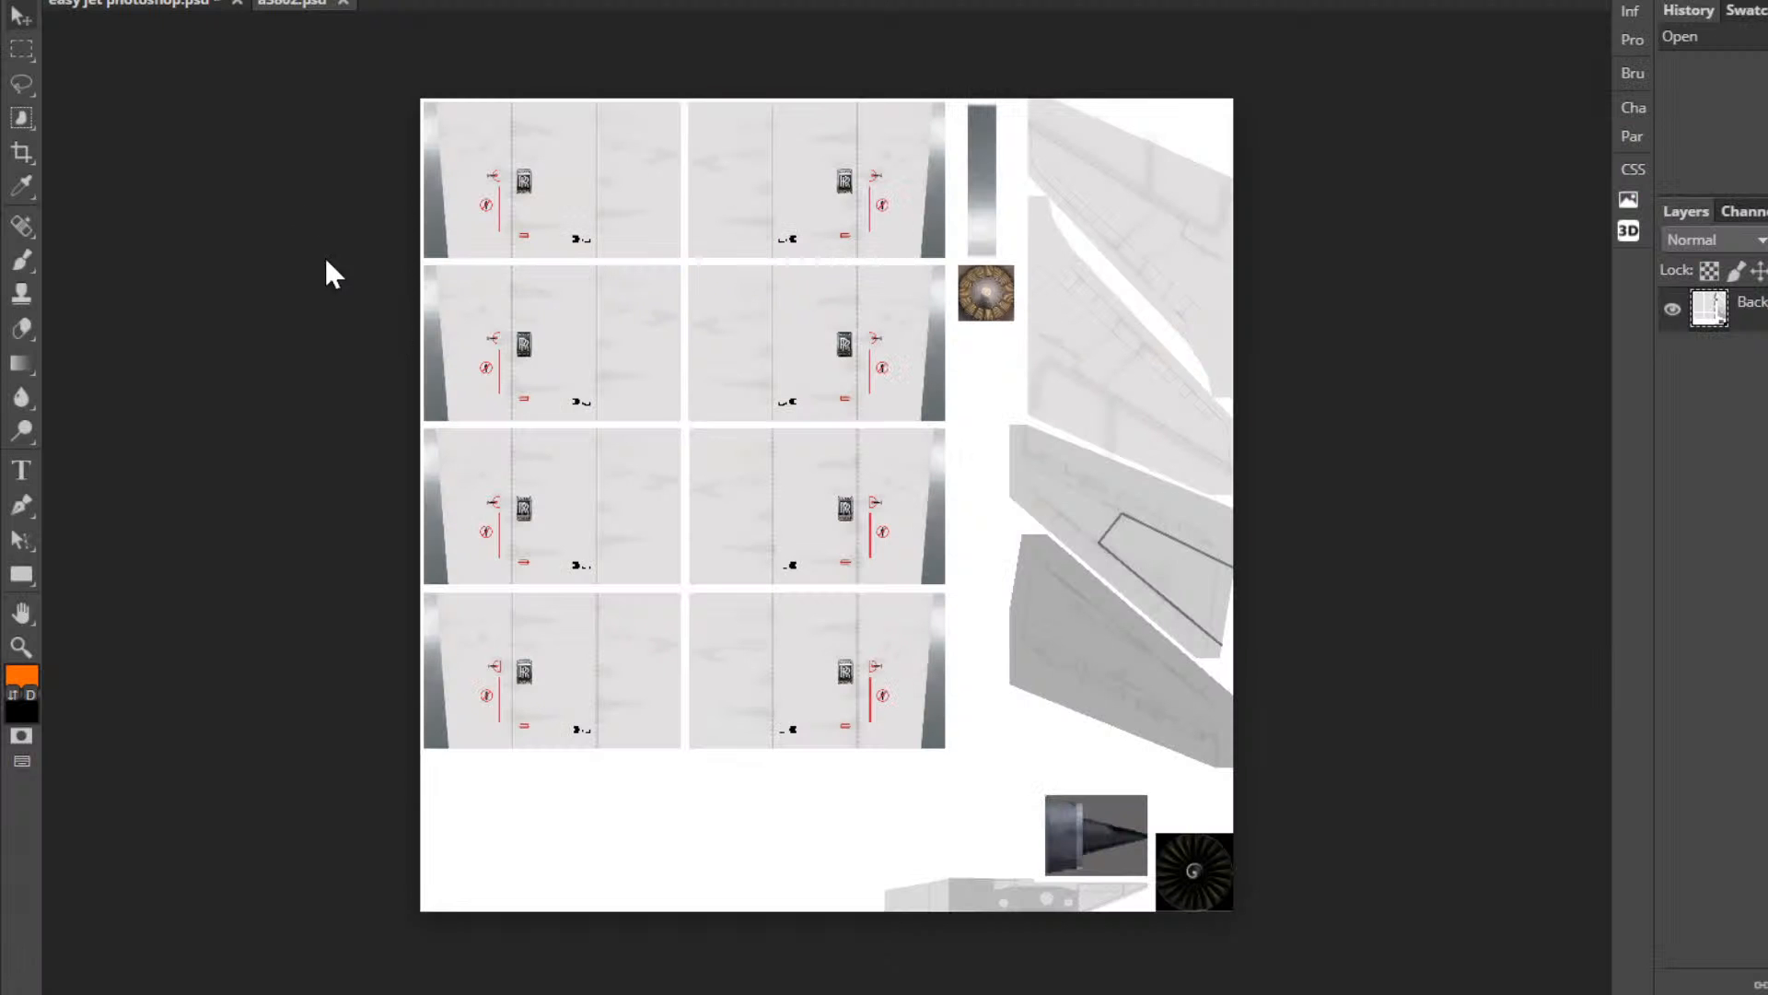
Copy the upright easyJet logo layer from easy jet photoshop.psd into a3802.psd and move it down over the lower engine panels.
click(162, 5)
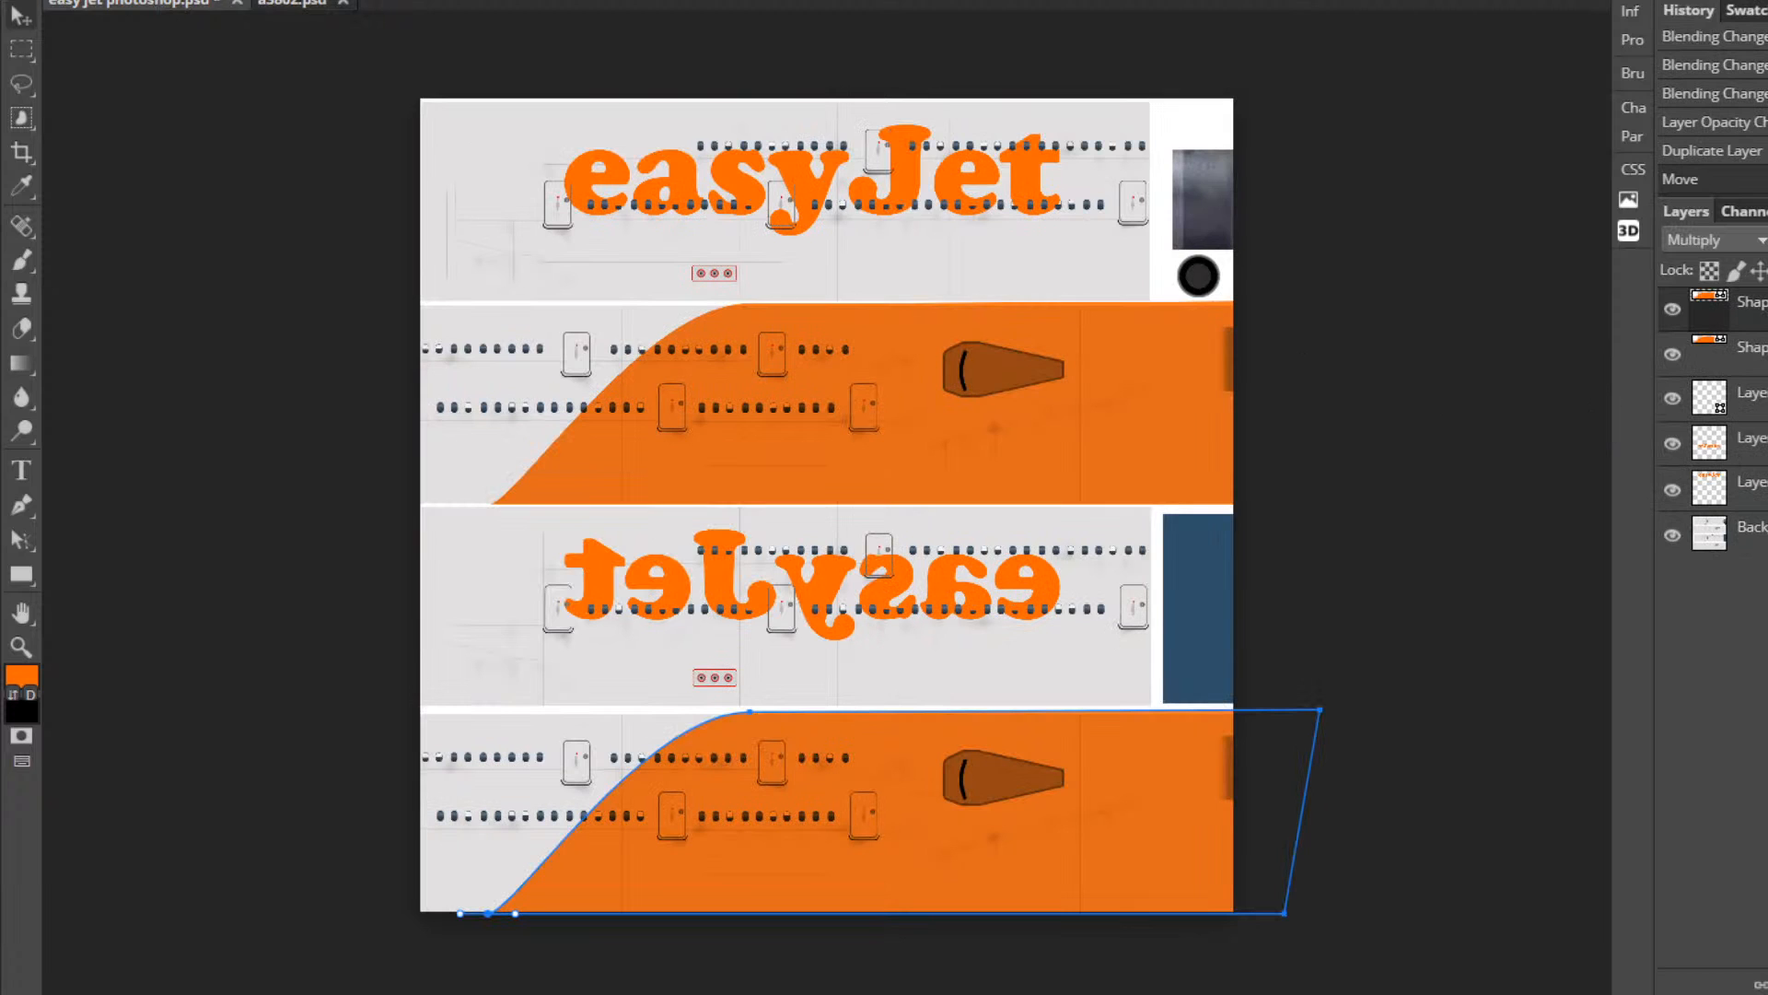
click(1751, 396)
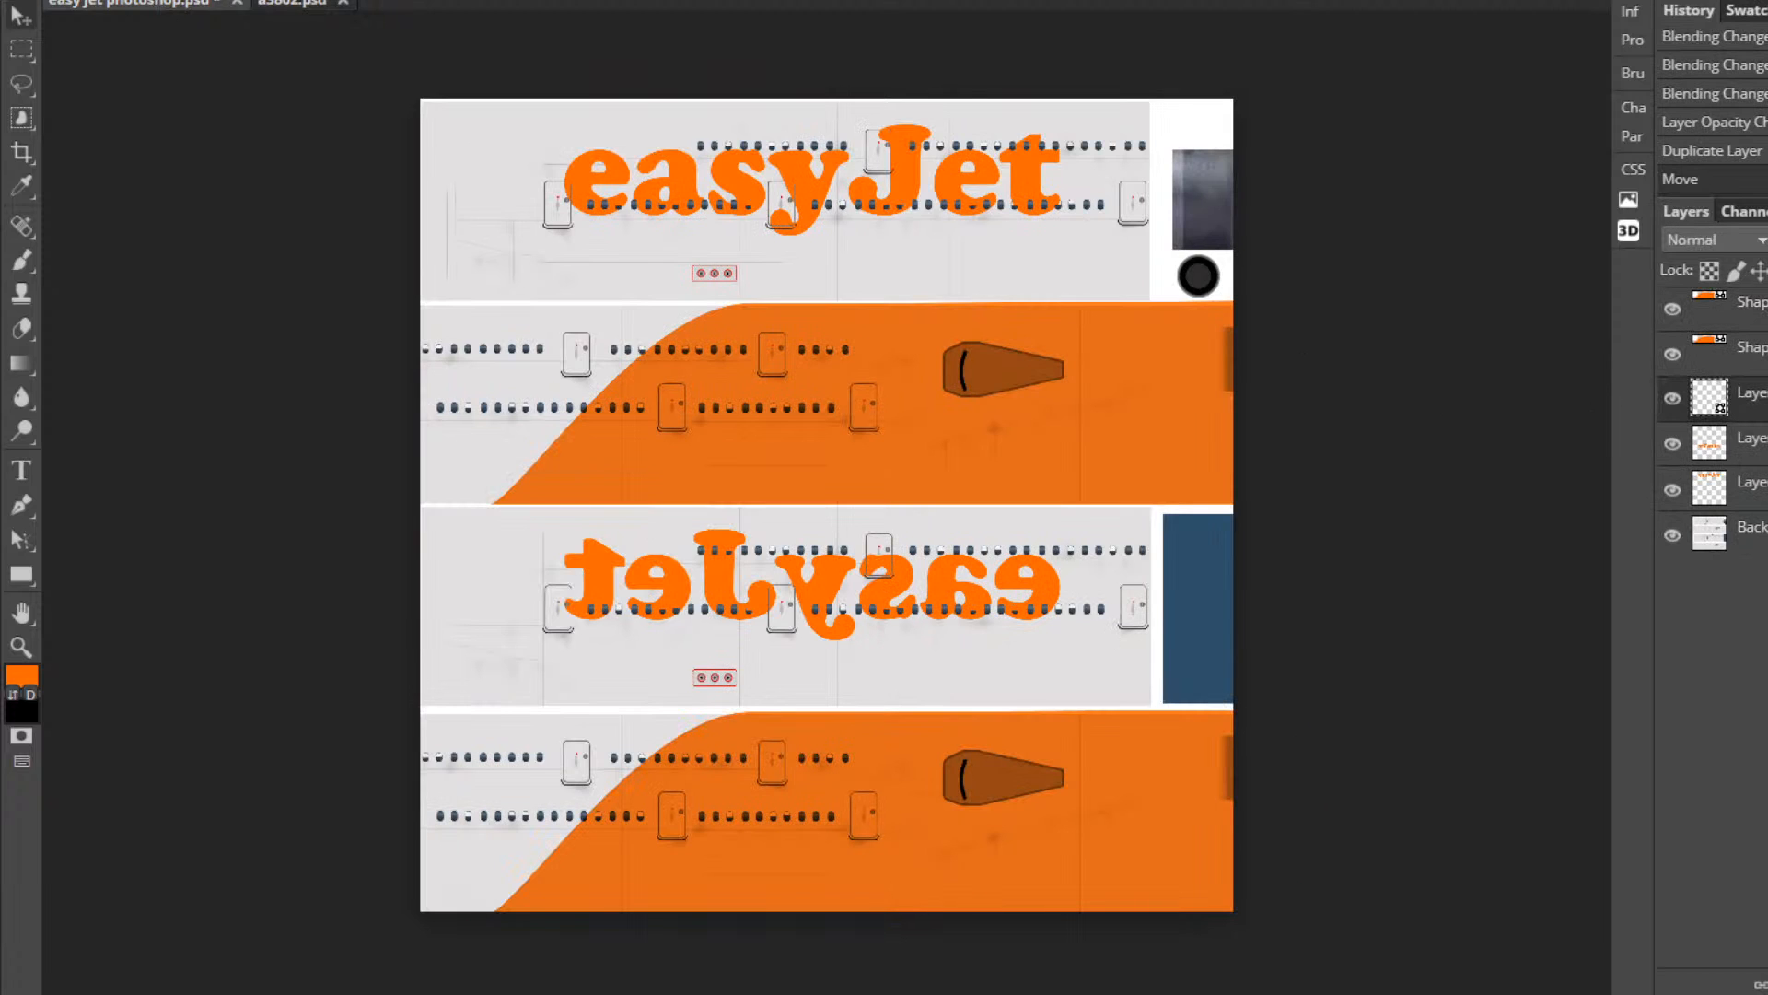
click(1752, 439)
click(1752, 484)
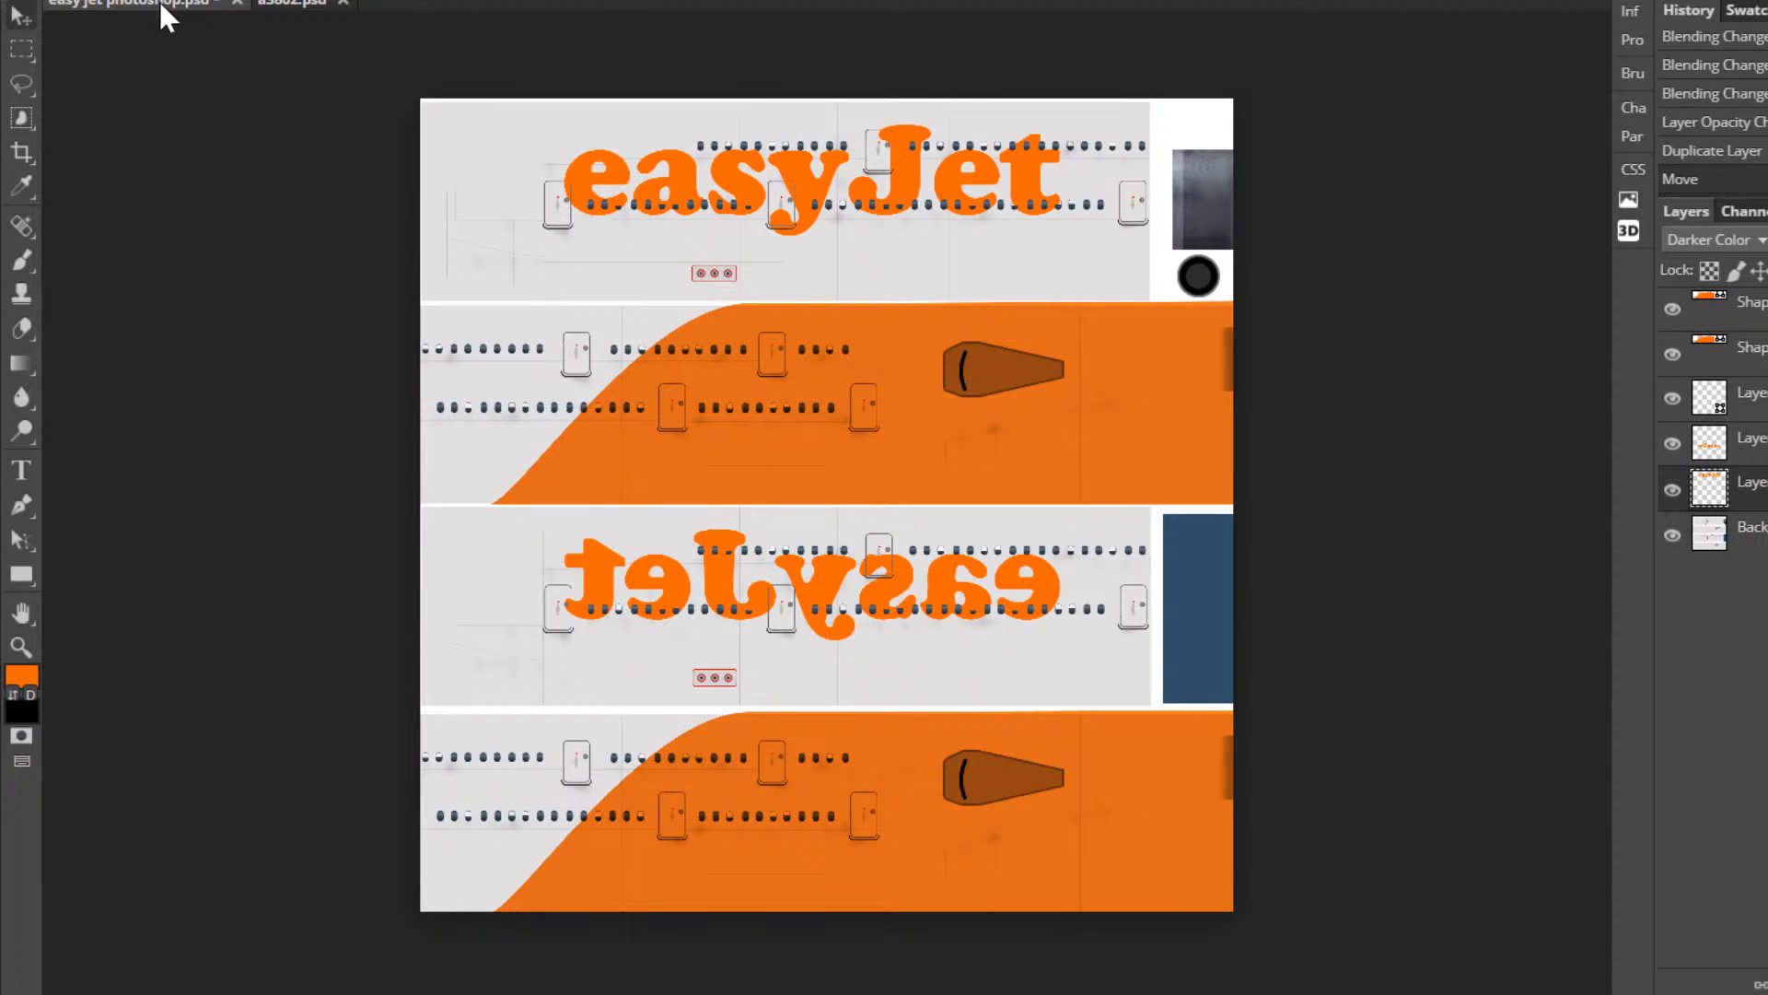
click(294, 4)
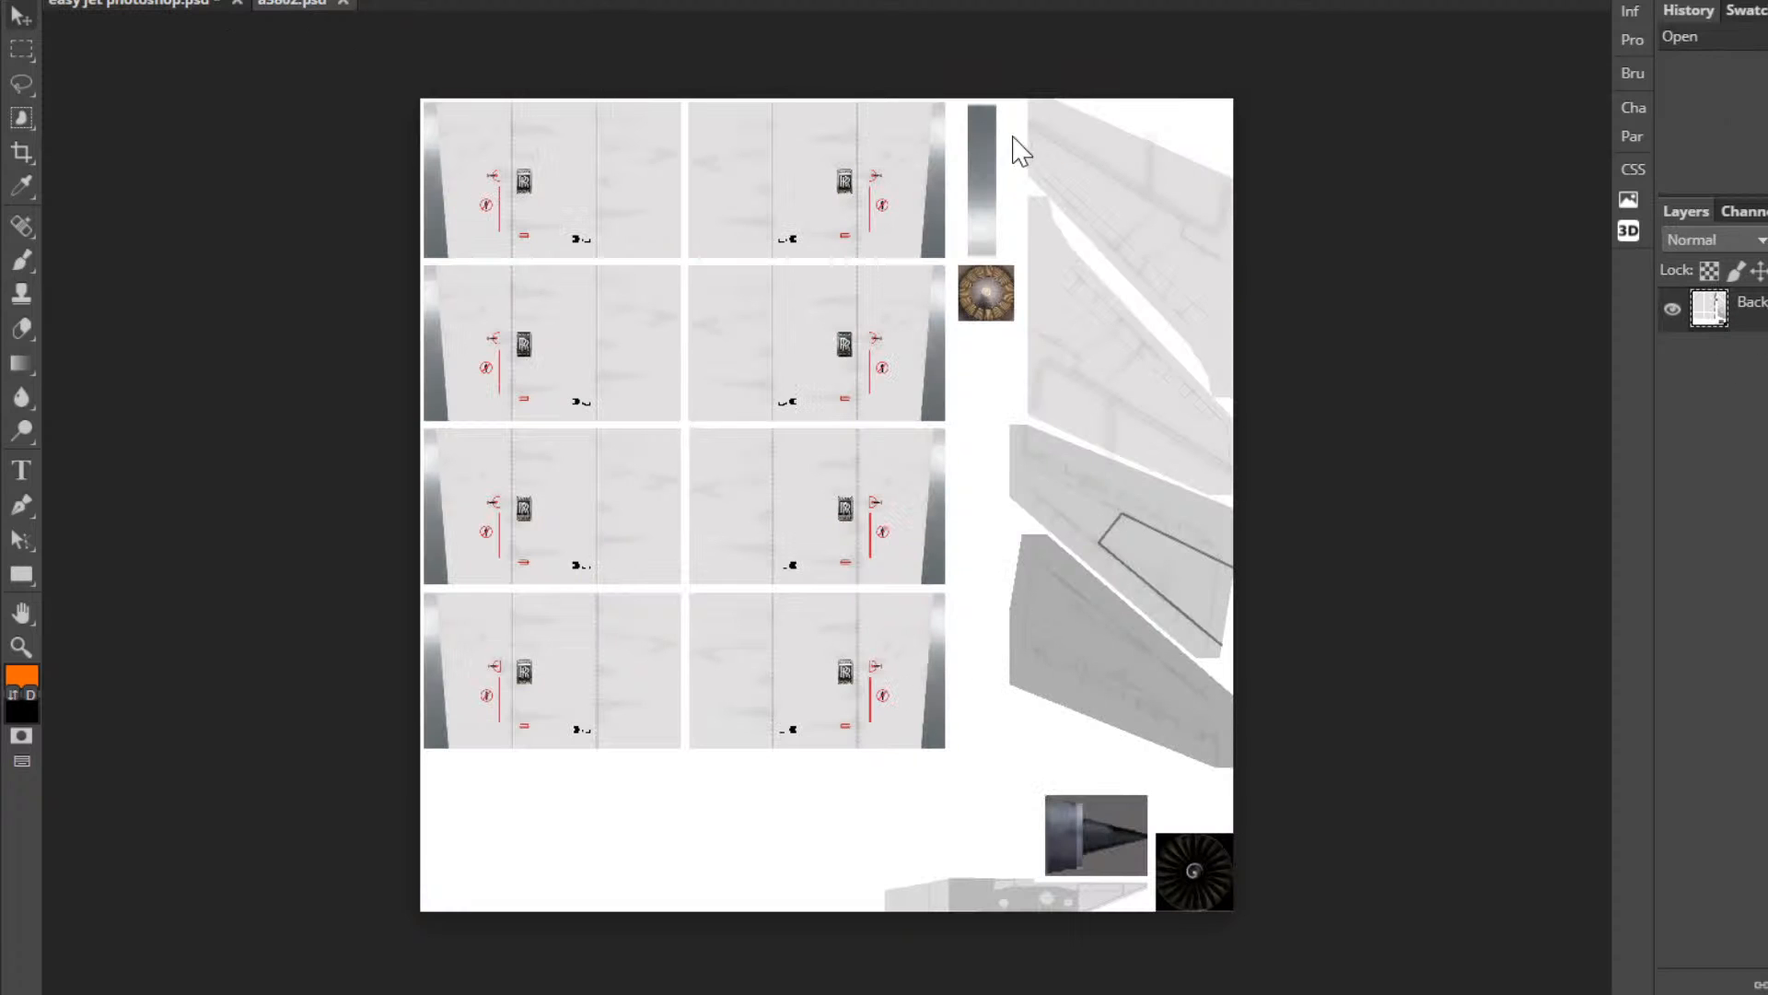
click(147, 4)
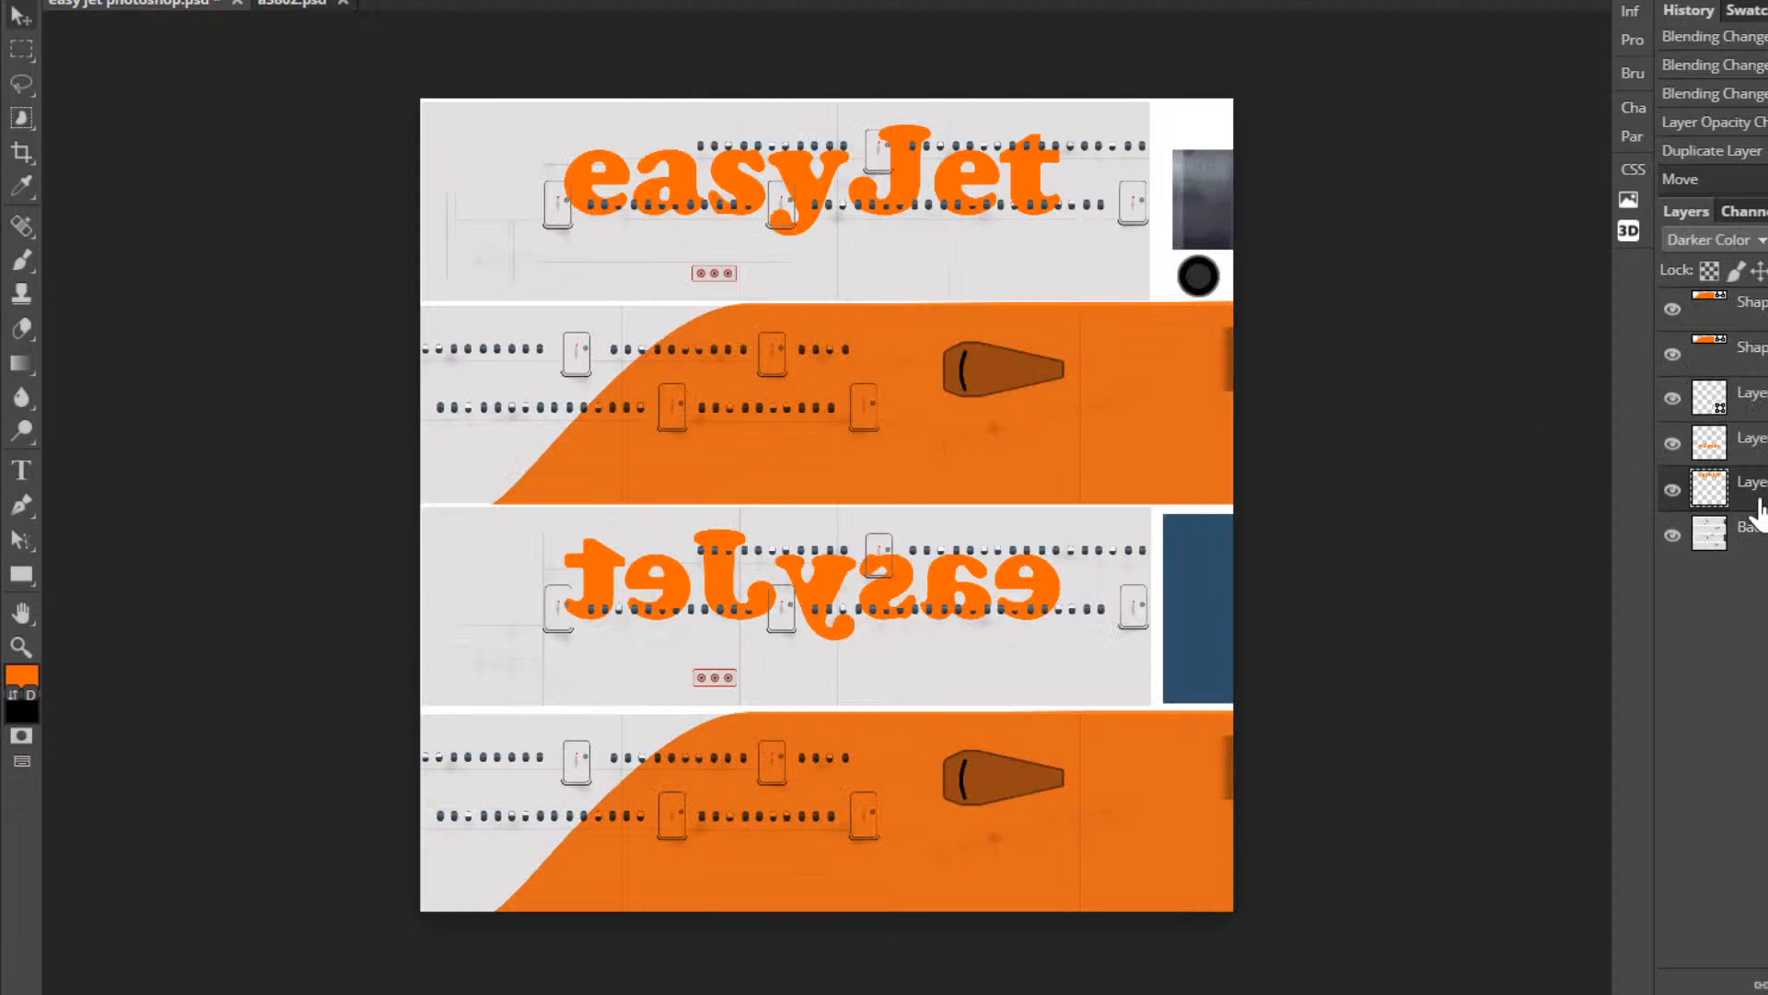
drag(1753, 501, 293, 7)
drag(876, 195, 914, 603)
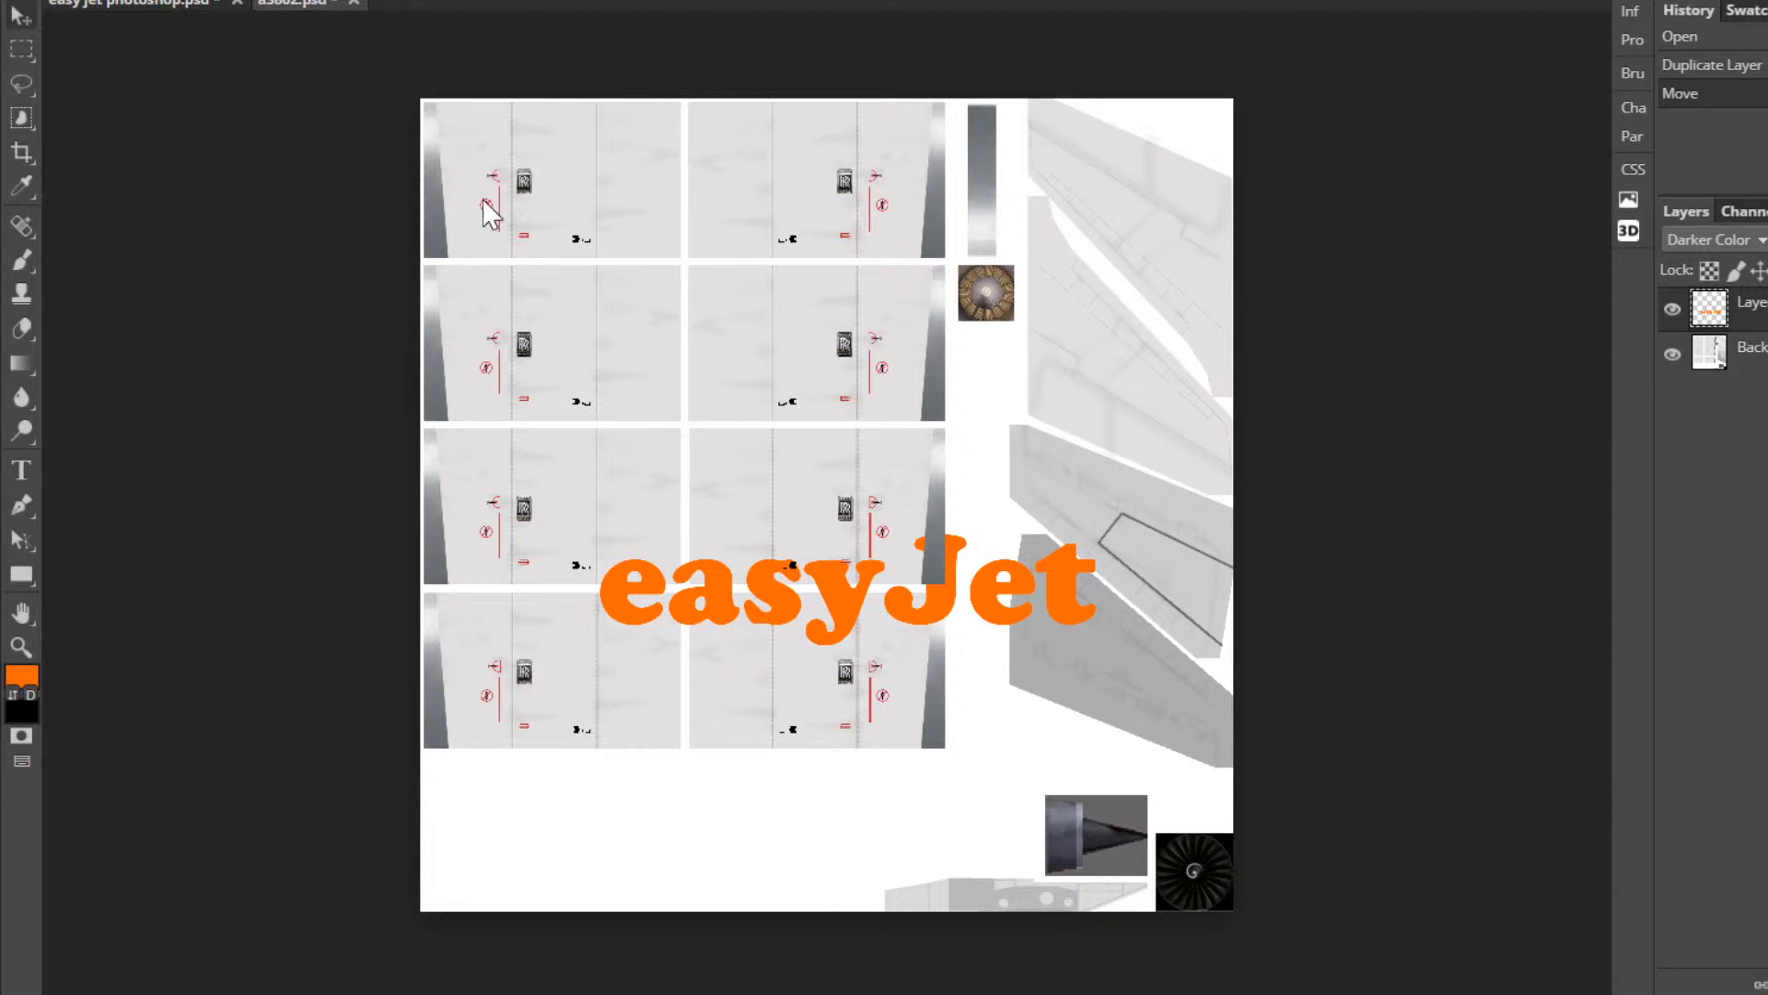
Free-transform the easyJet logo: shrink it, rotate it diagonally and fit it onto the second tail fin part along its slanted edge.
click(66, 1)
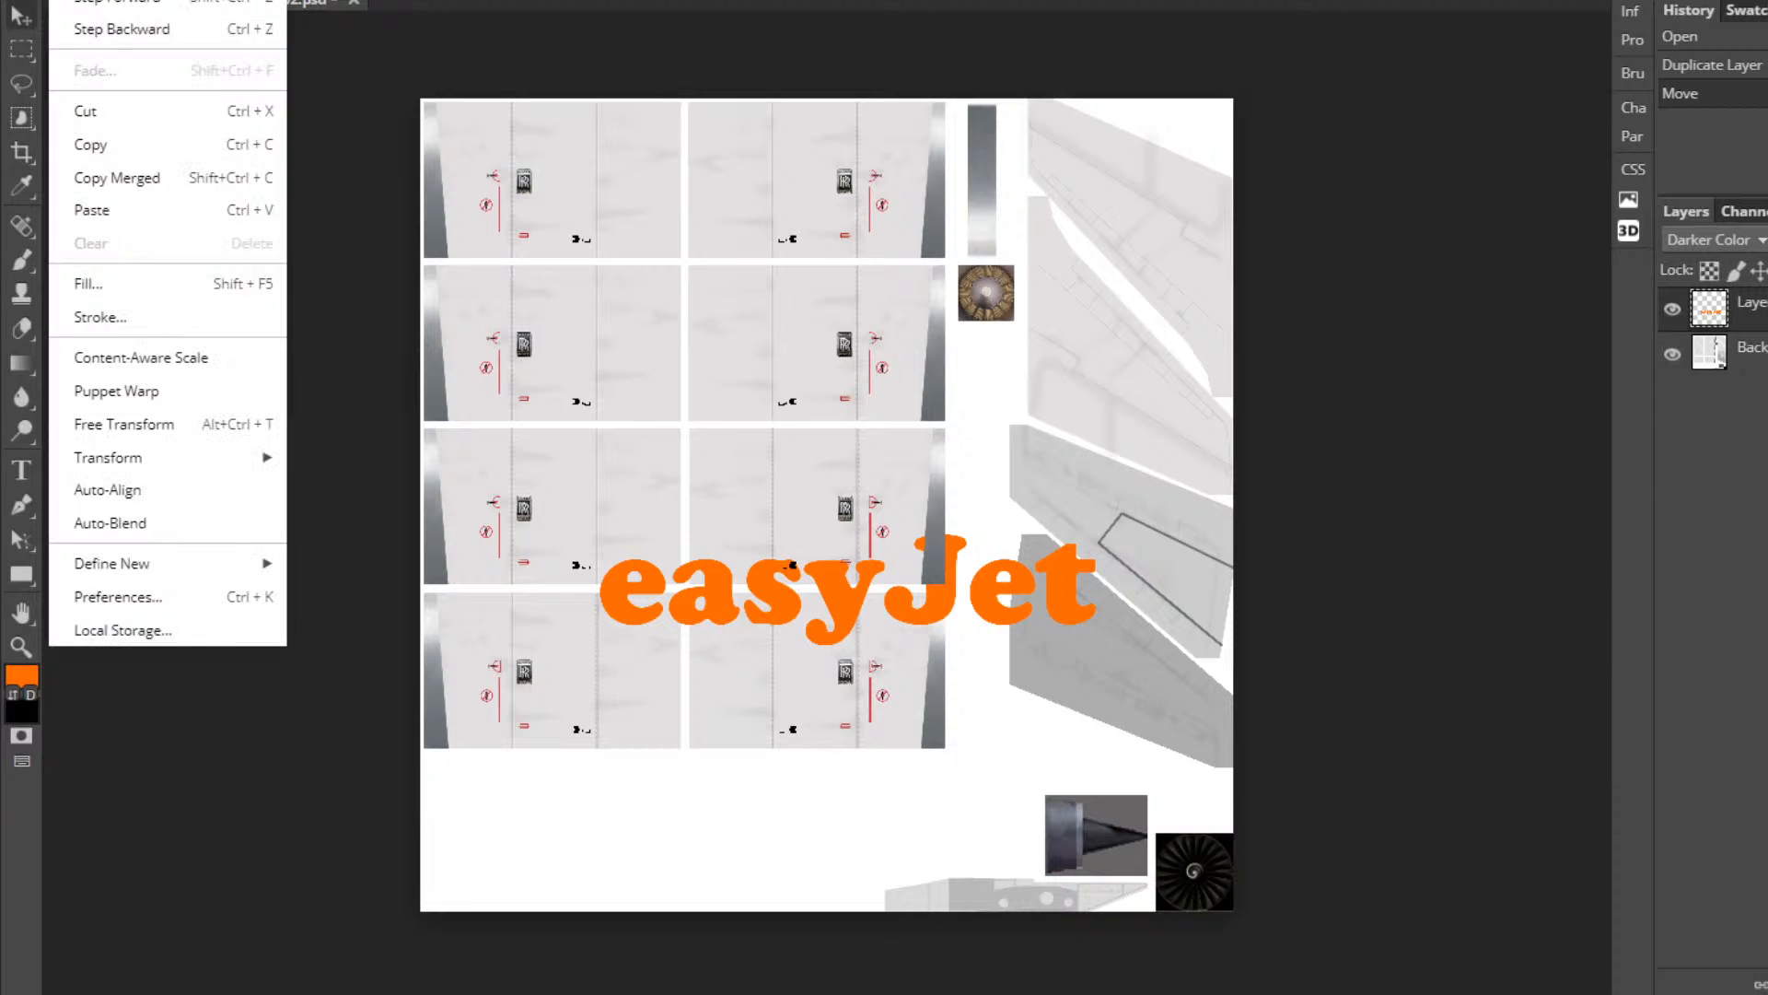
click(224, 422)
drag(1094, 534, 1104, 446)
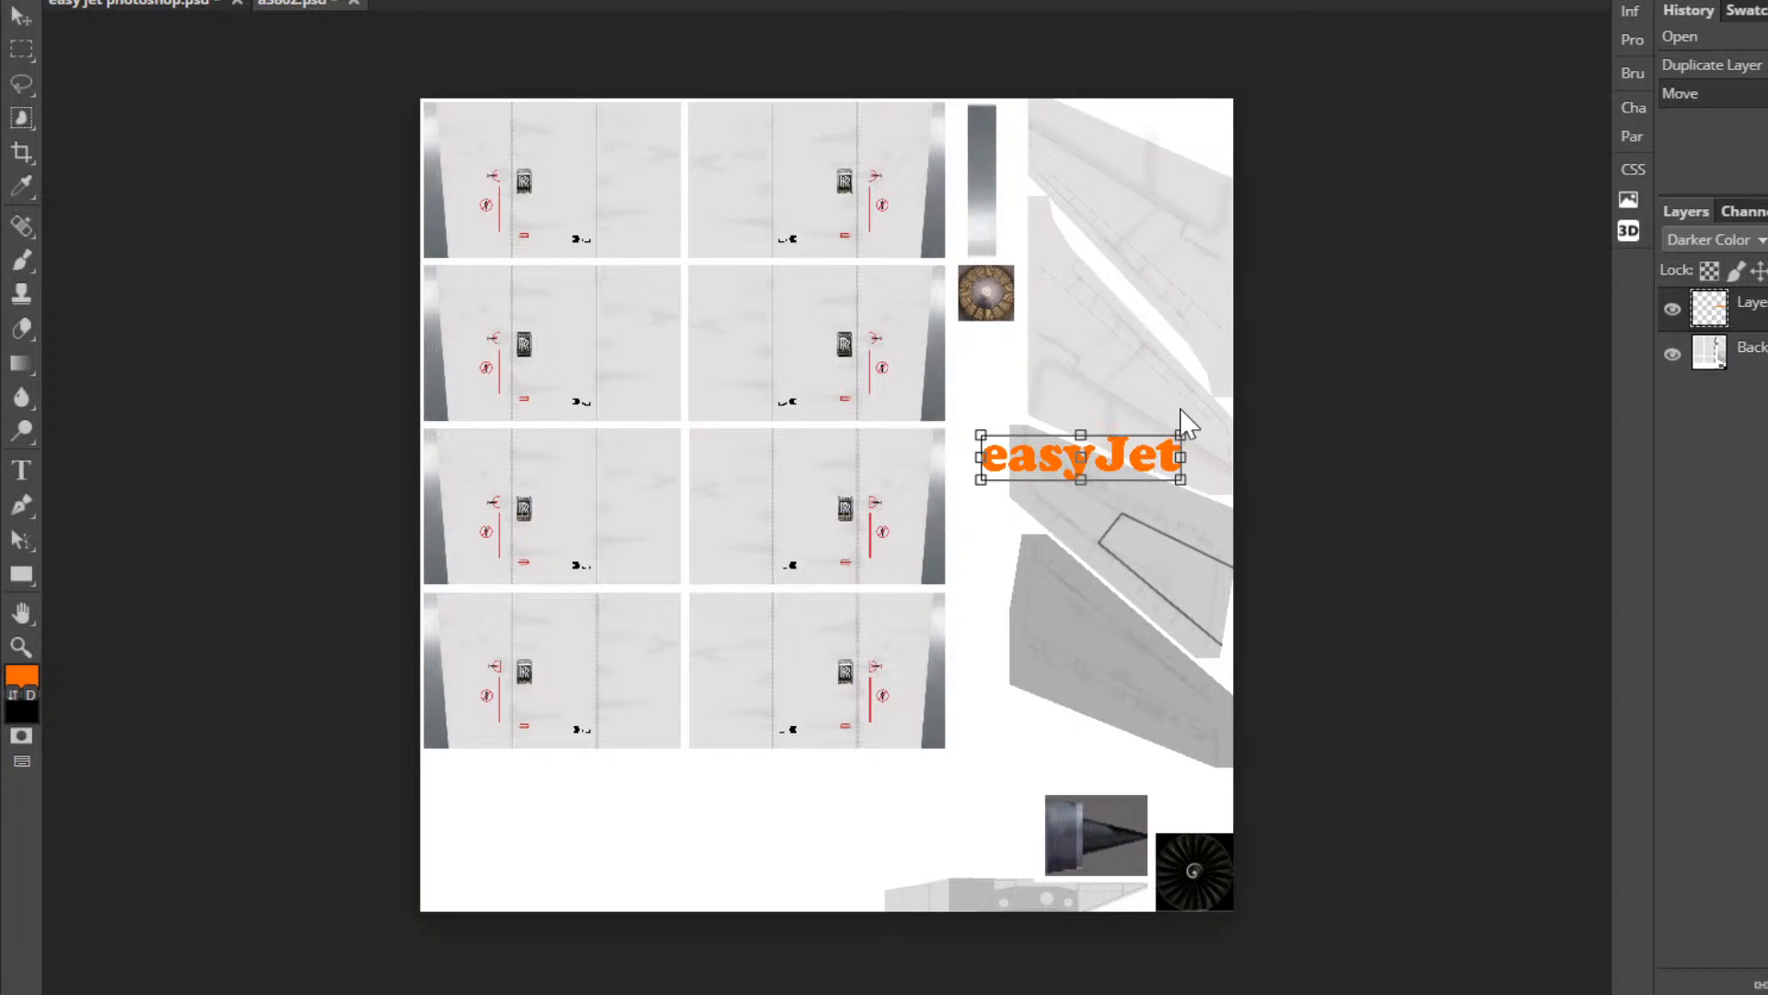
drag(1183, 412, 1227, 335)
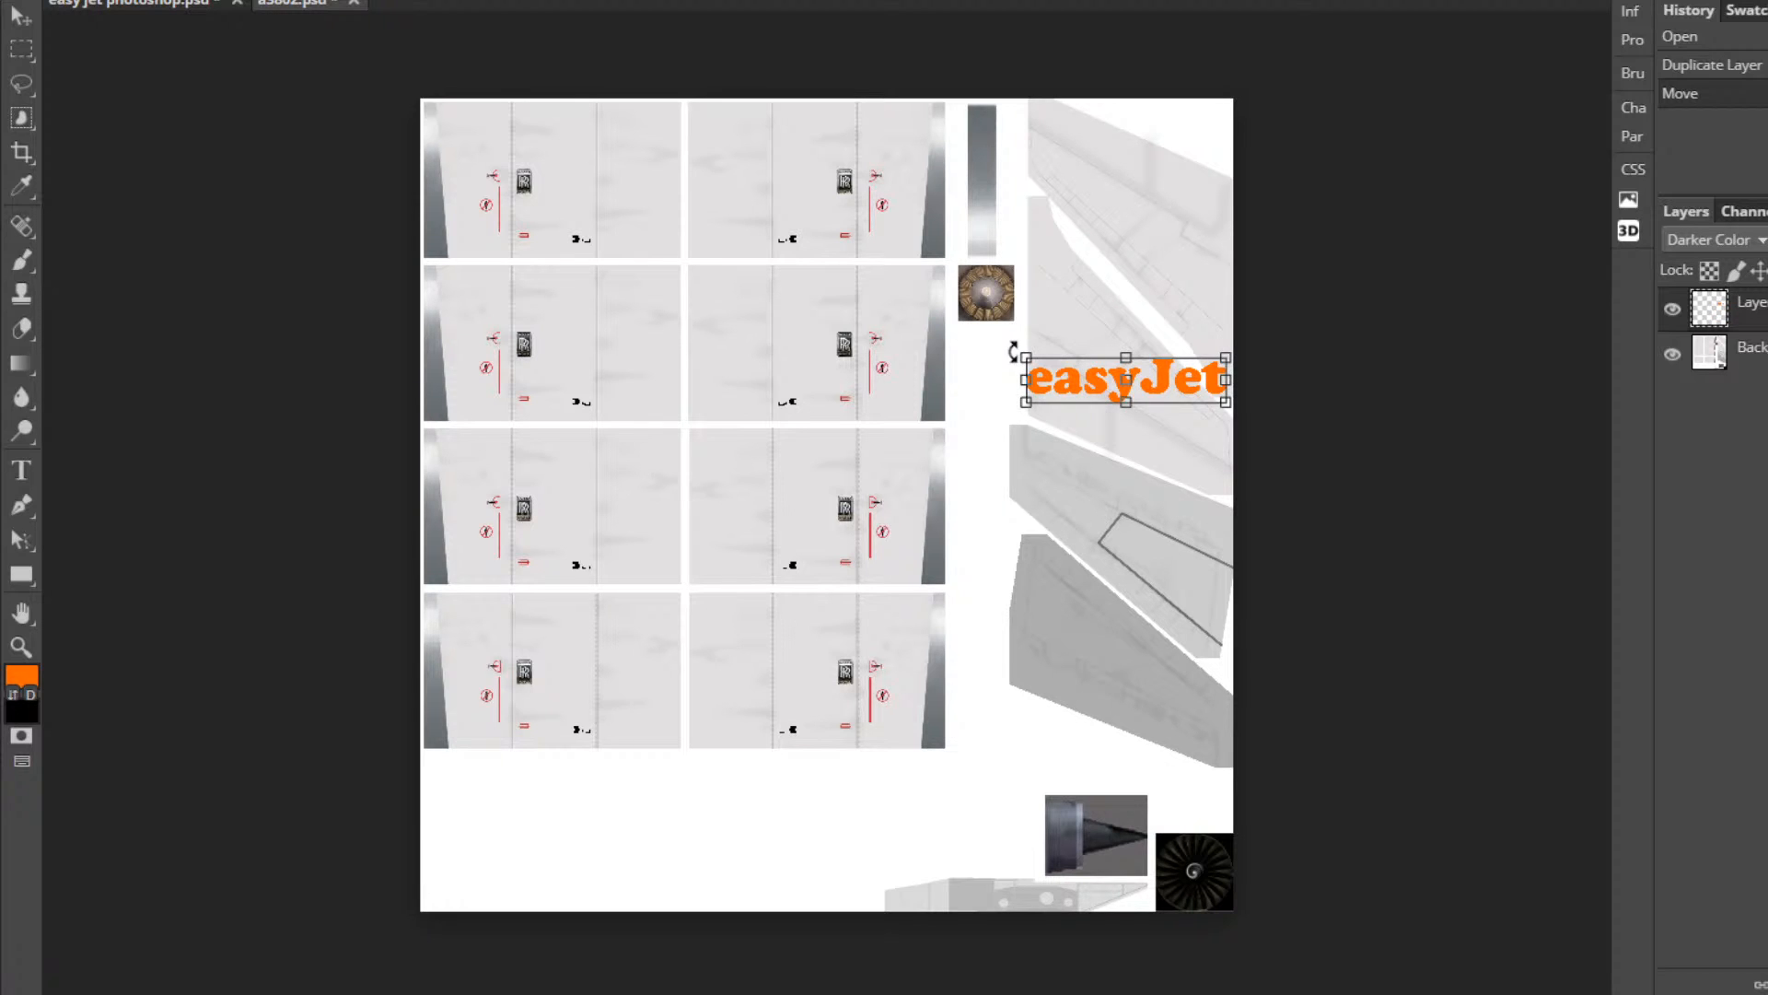
drag(1013, 351, 1060, 277)
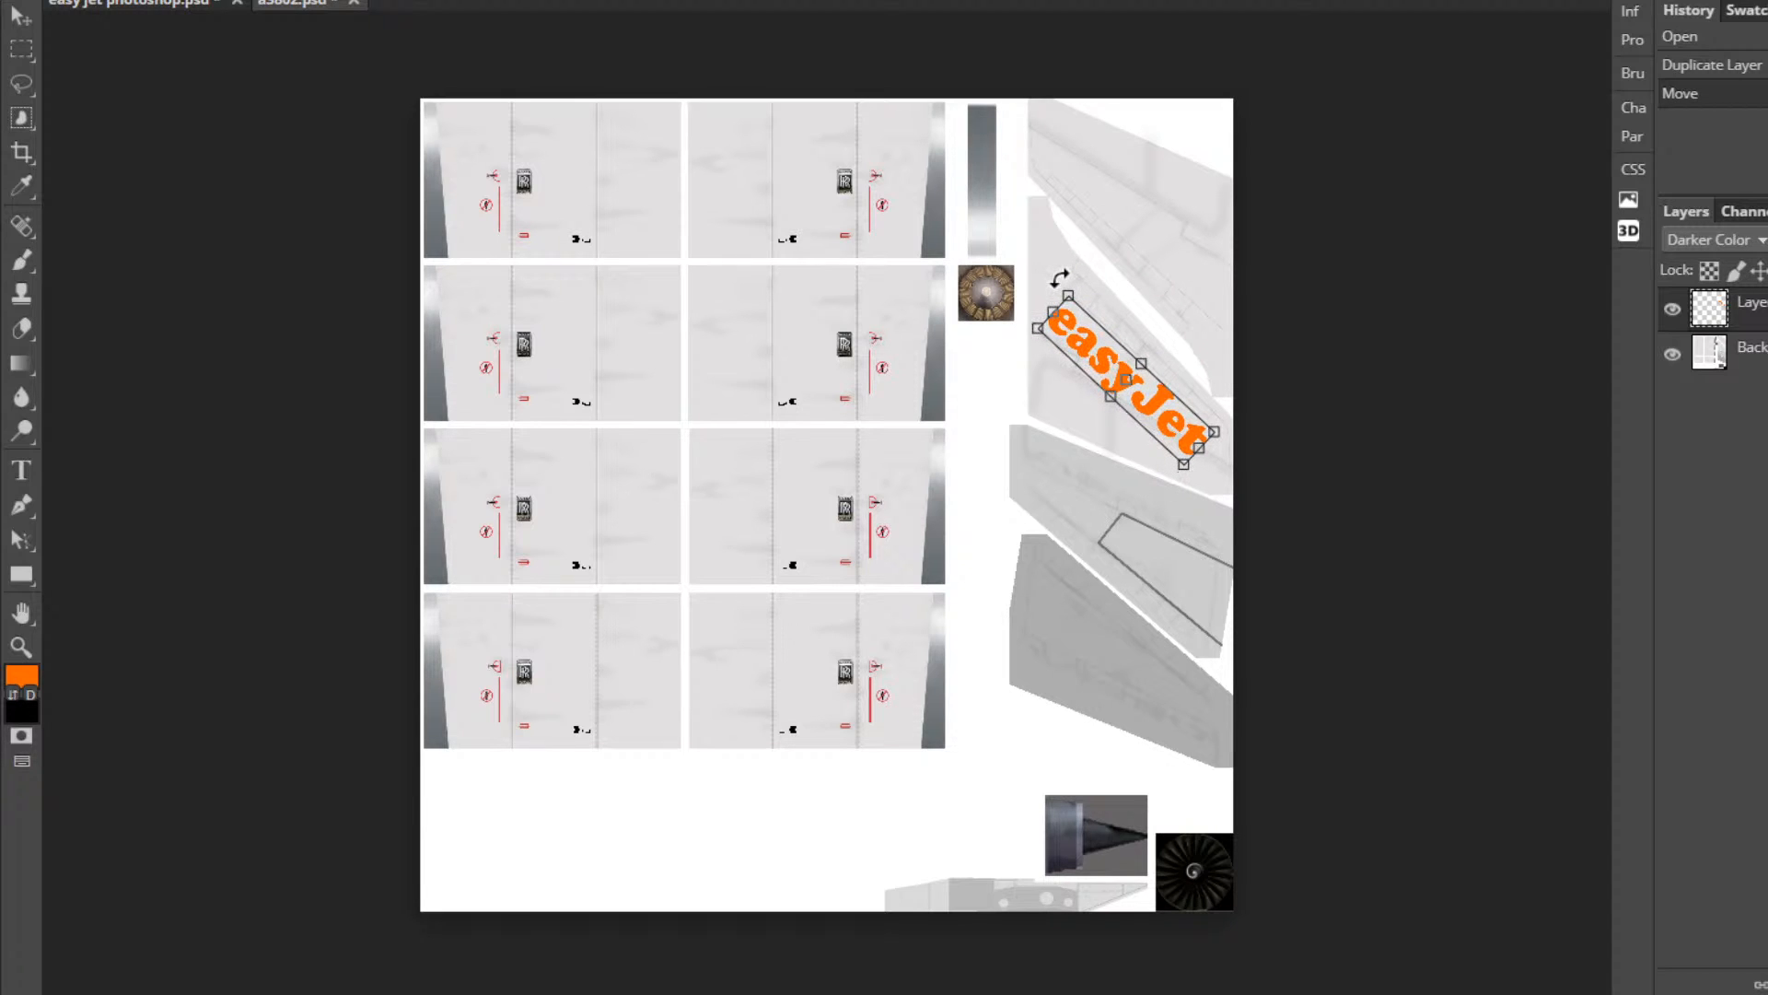
drag(1154, 415, 1165, 391)
drag(1062, 262, 1069, 261)
drag(1156, 379, 1148, 376)
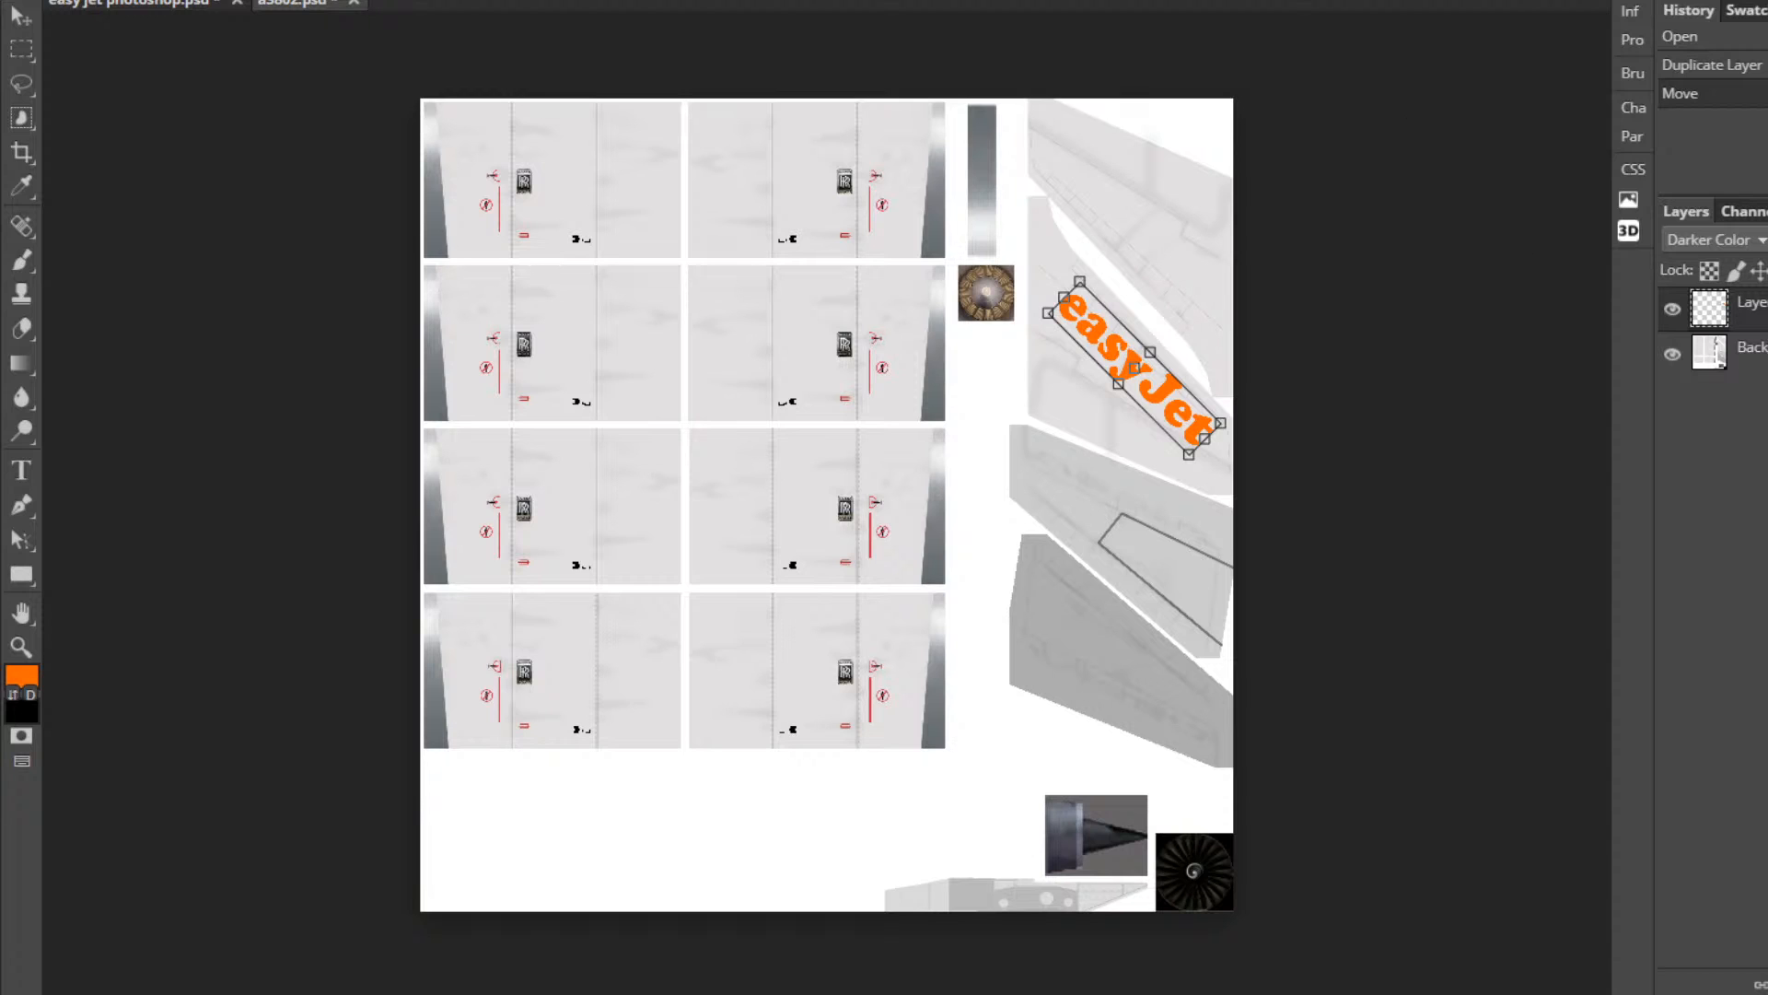
key(Return)
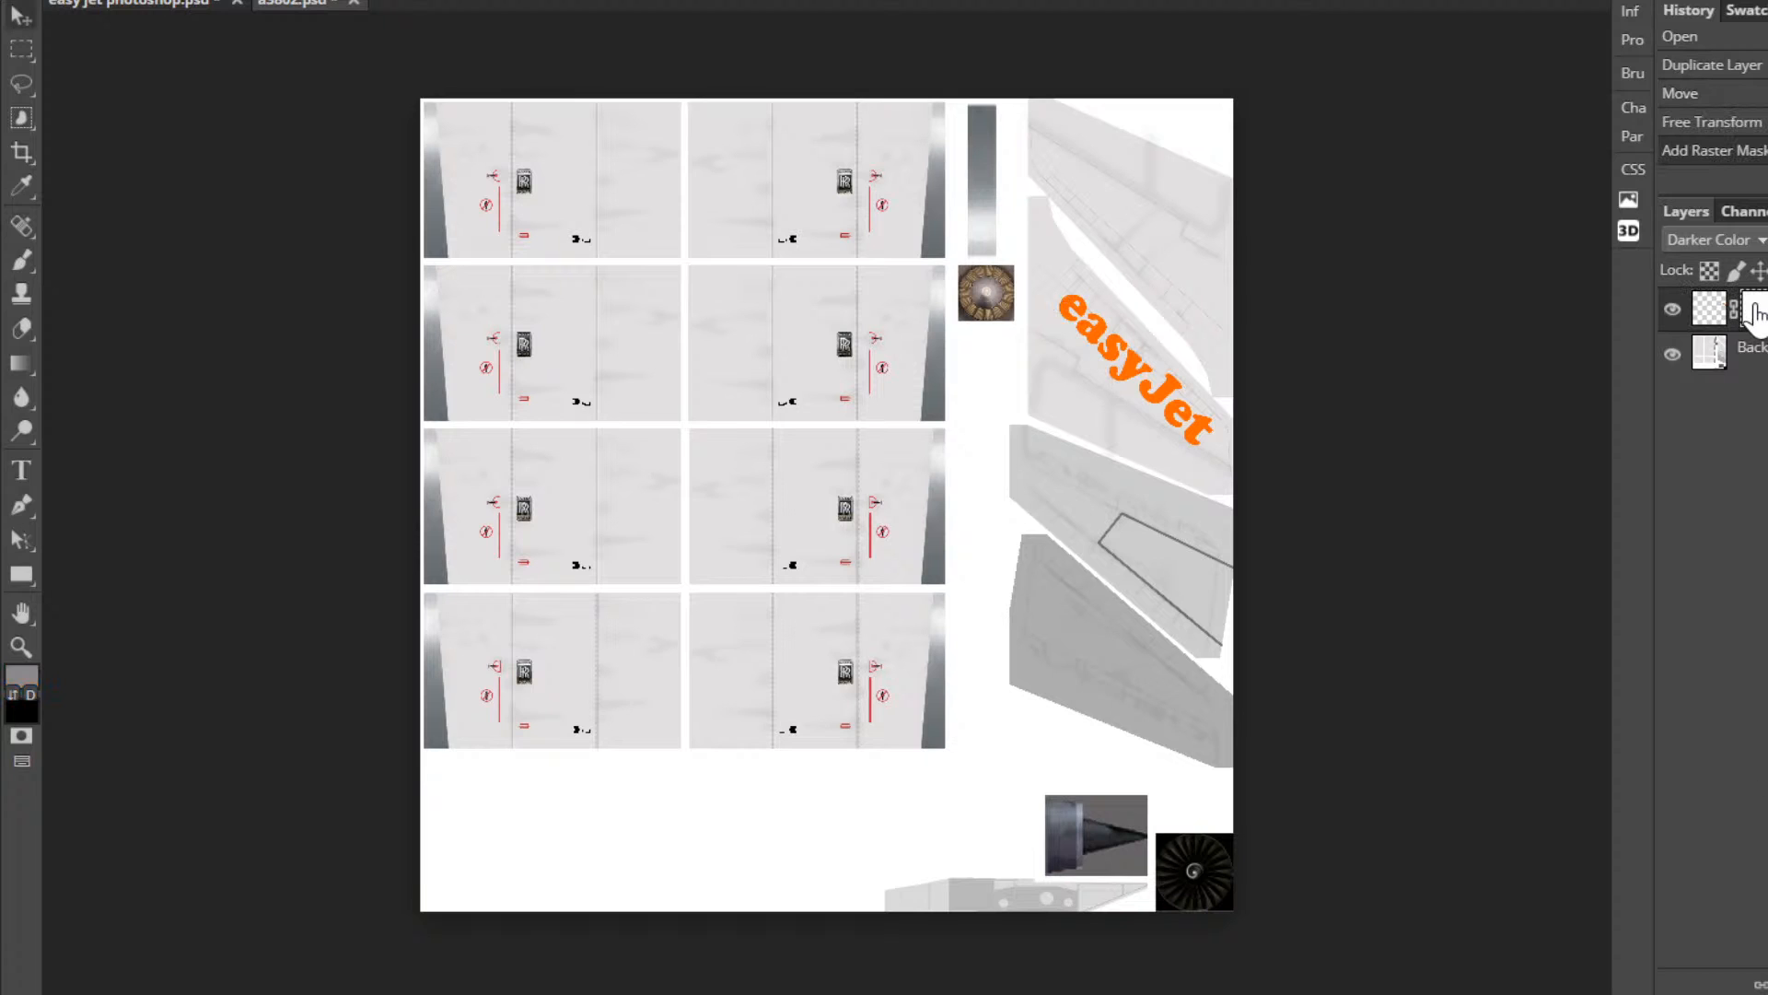
Remove the raster mask from the easyJet logo layer while keeping the logo itself.
key(Delete)
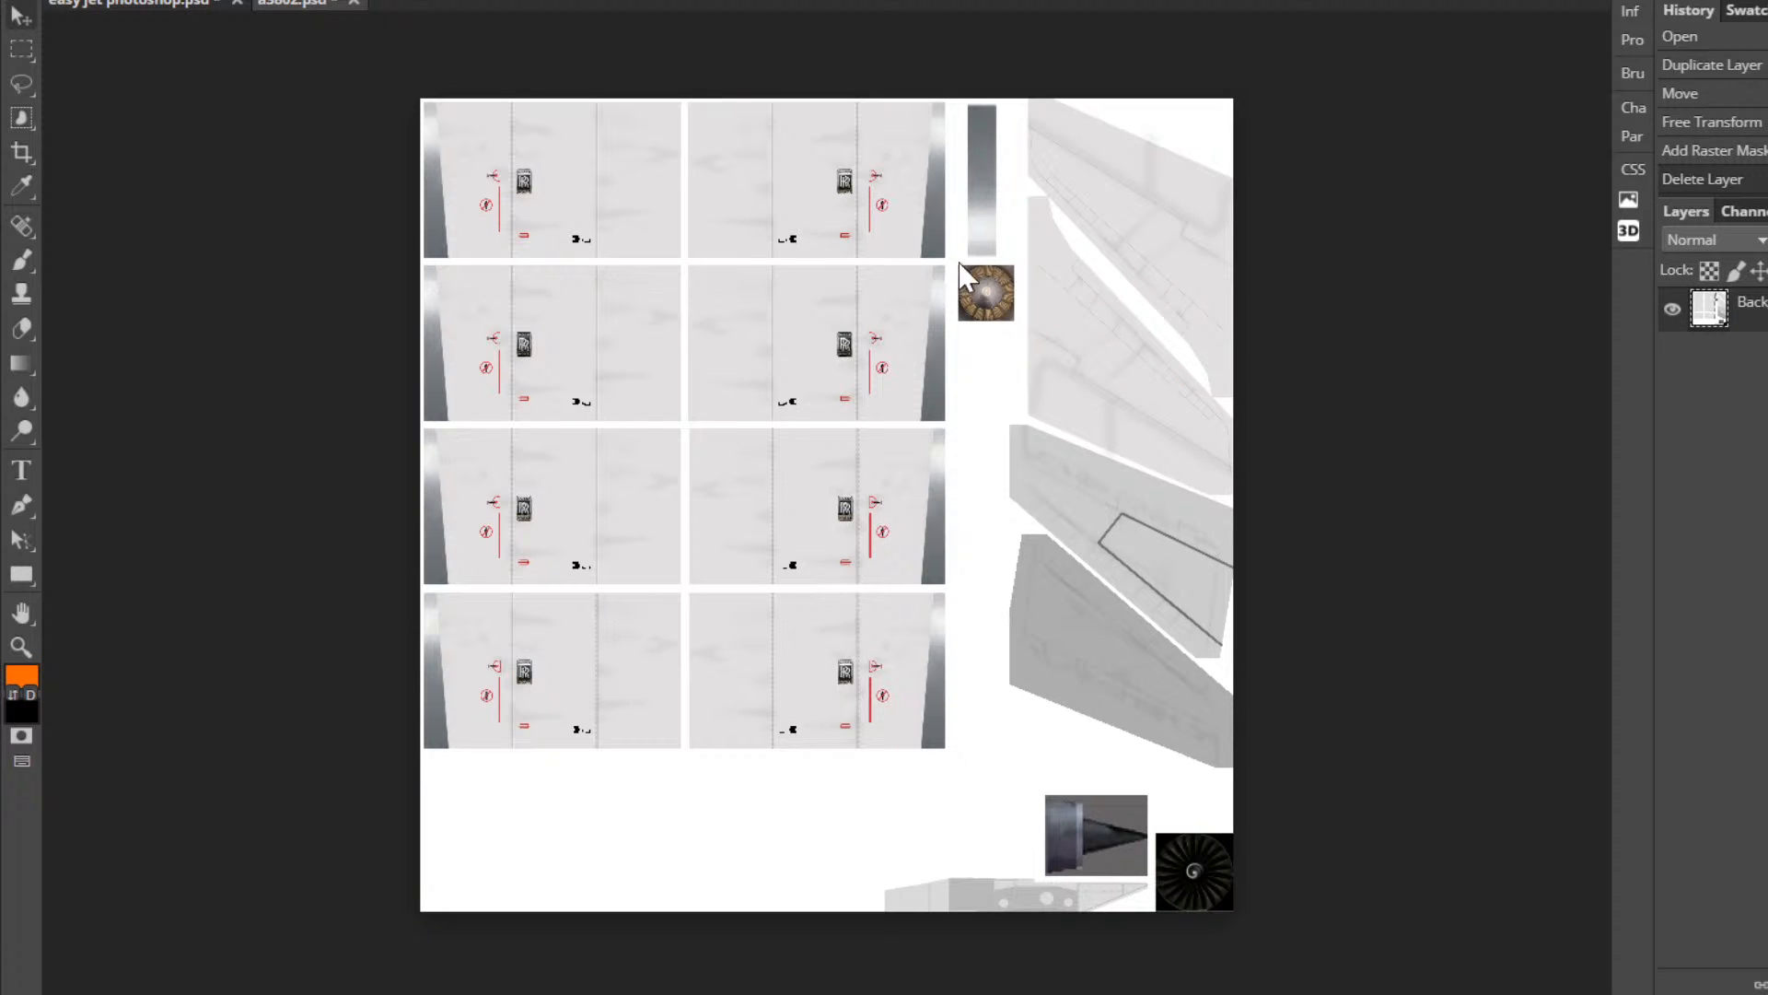
key(ctrl+z)
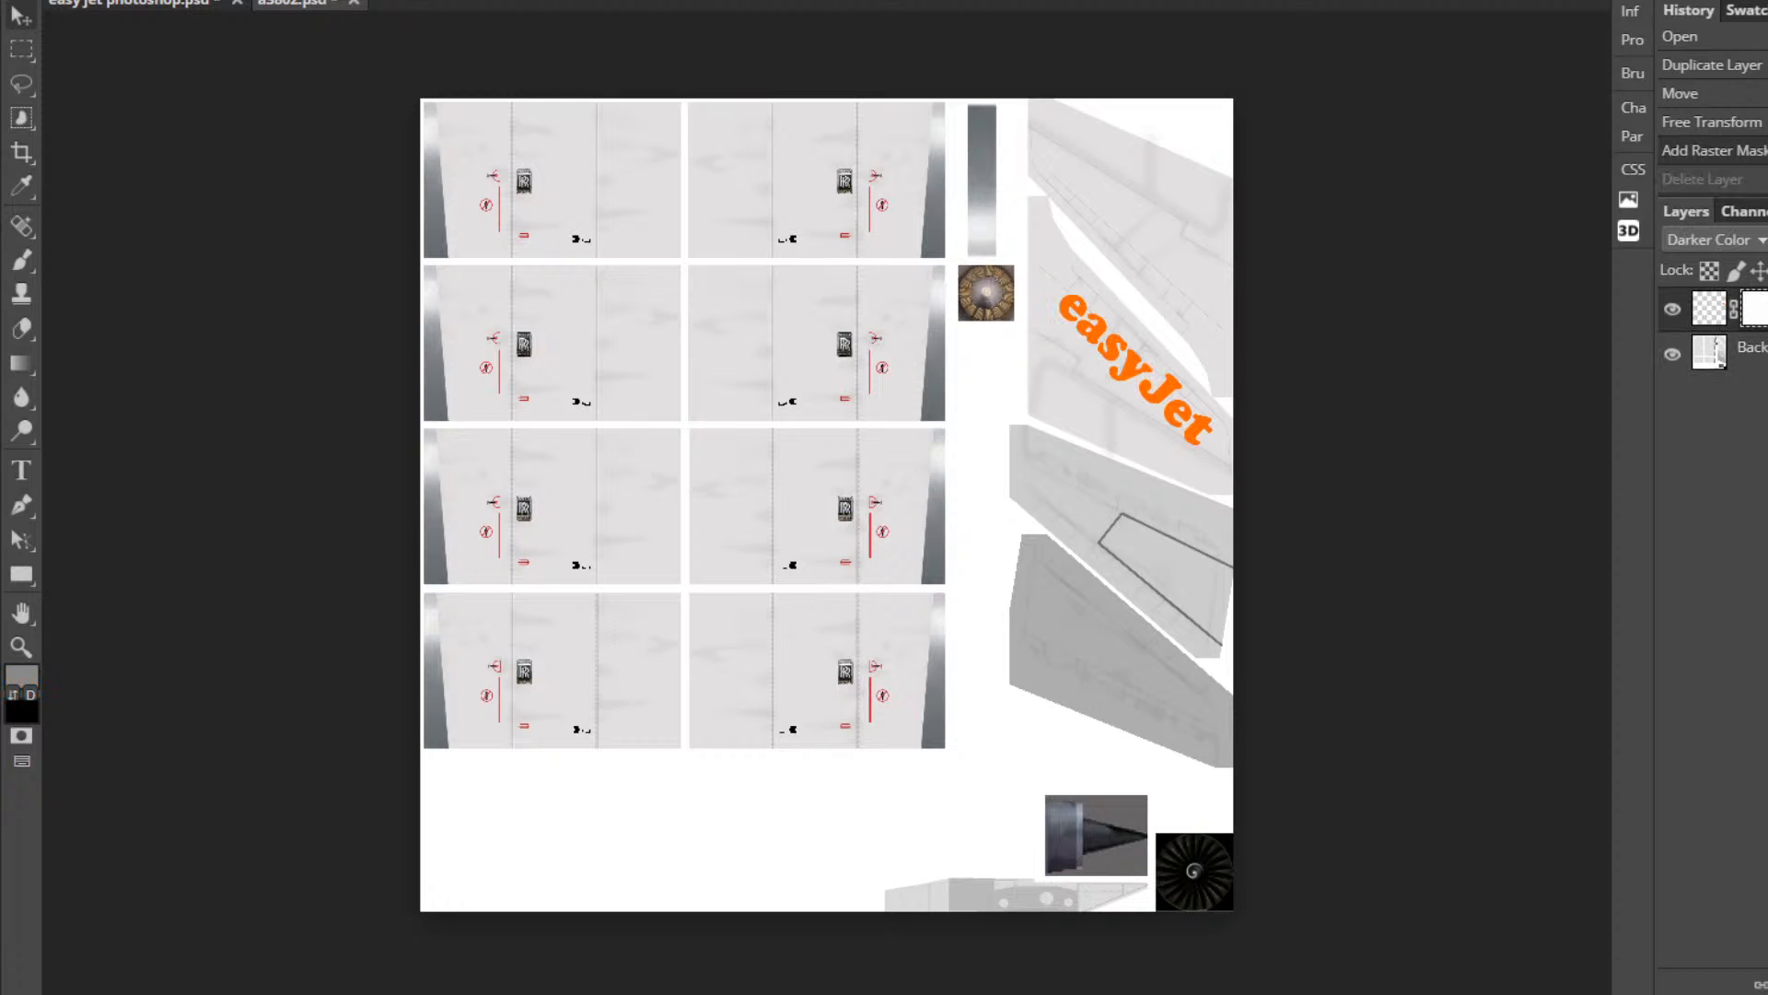
key(Delete)
Apply a Color Overlay layer style in white (ffffff) to the easyJet logo on the tail fin.
right_click(1715, 299)
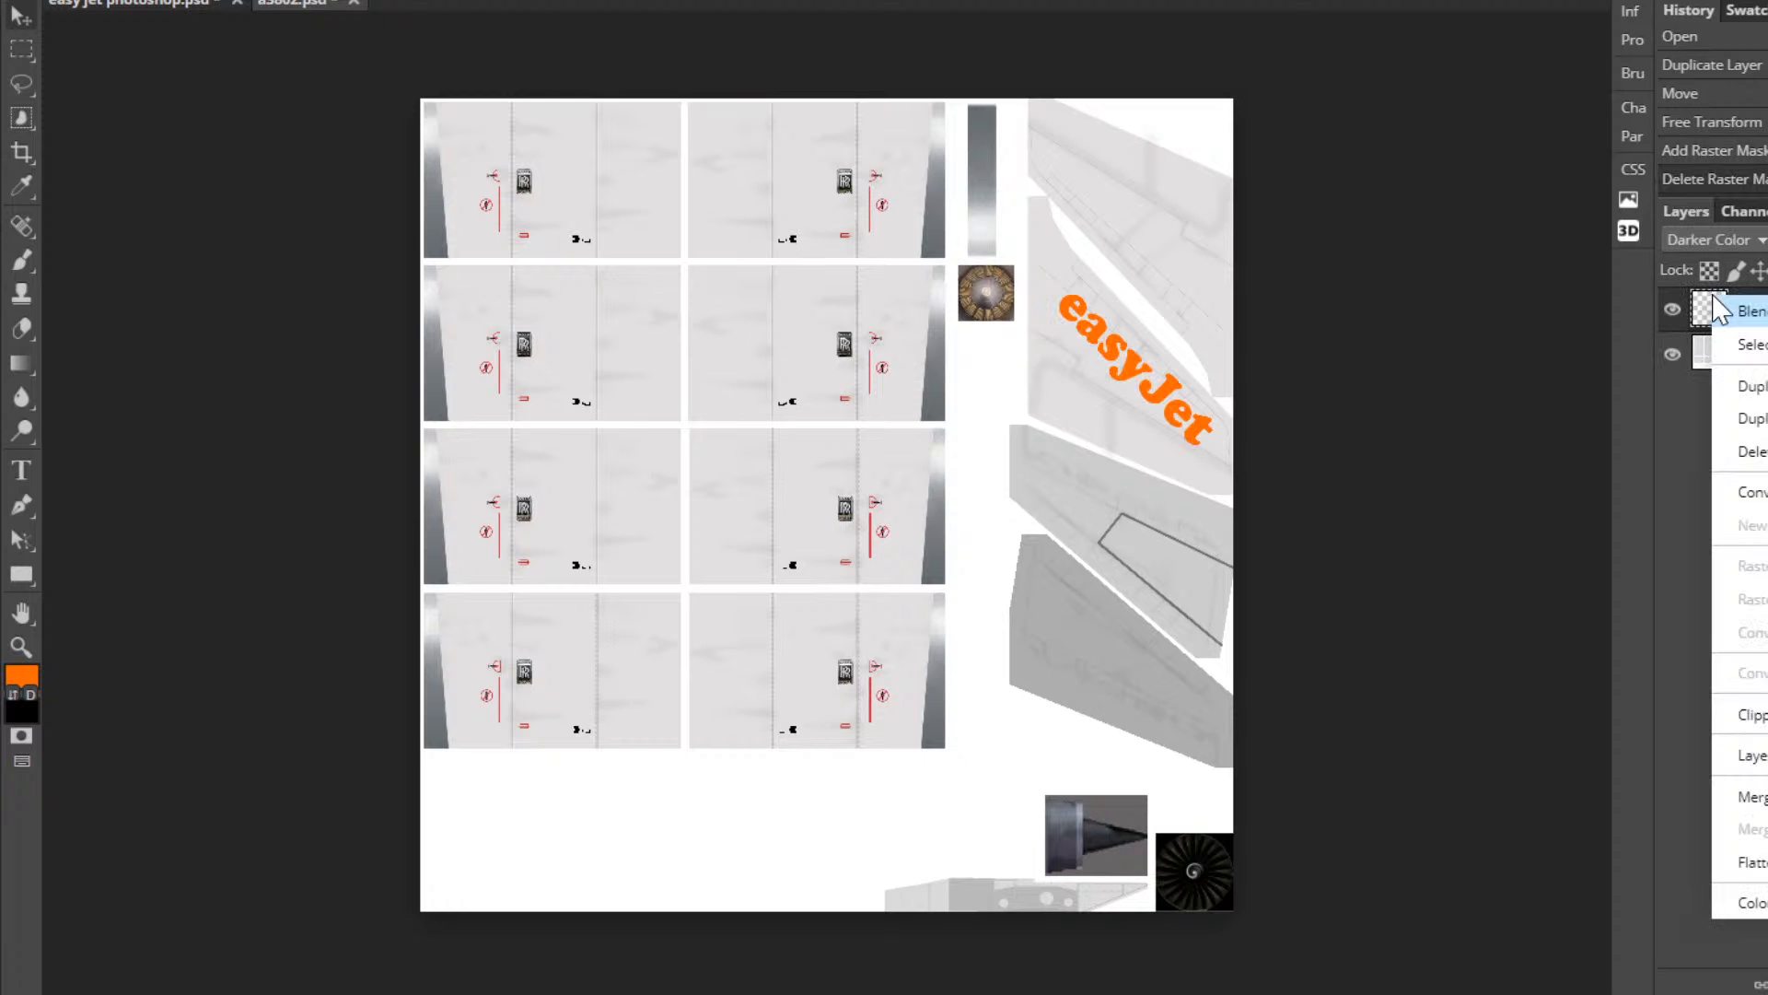
click(1749, 312)
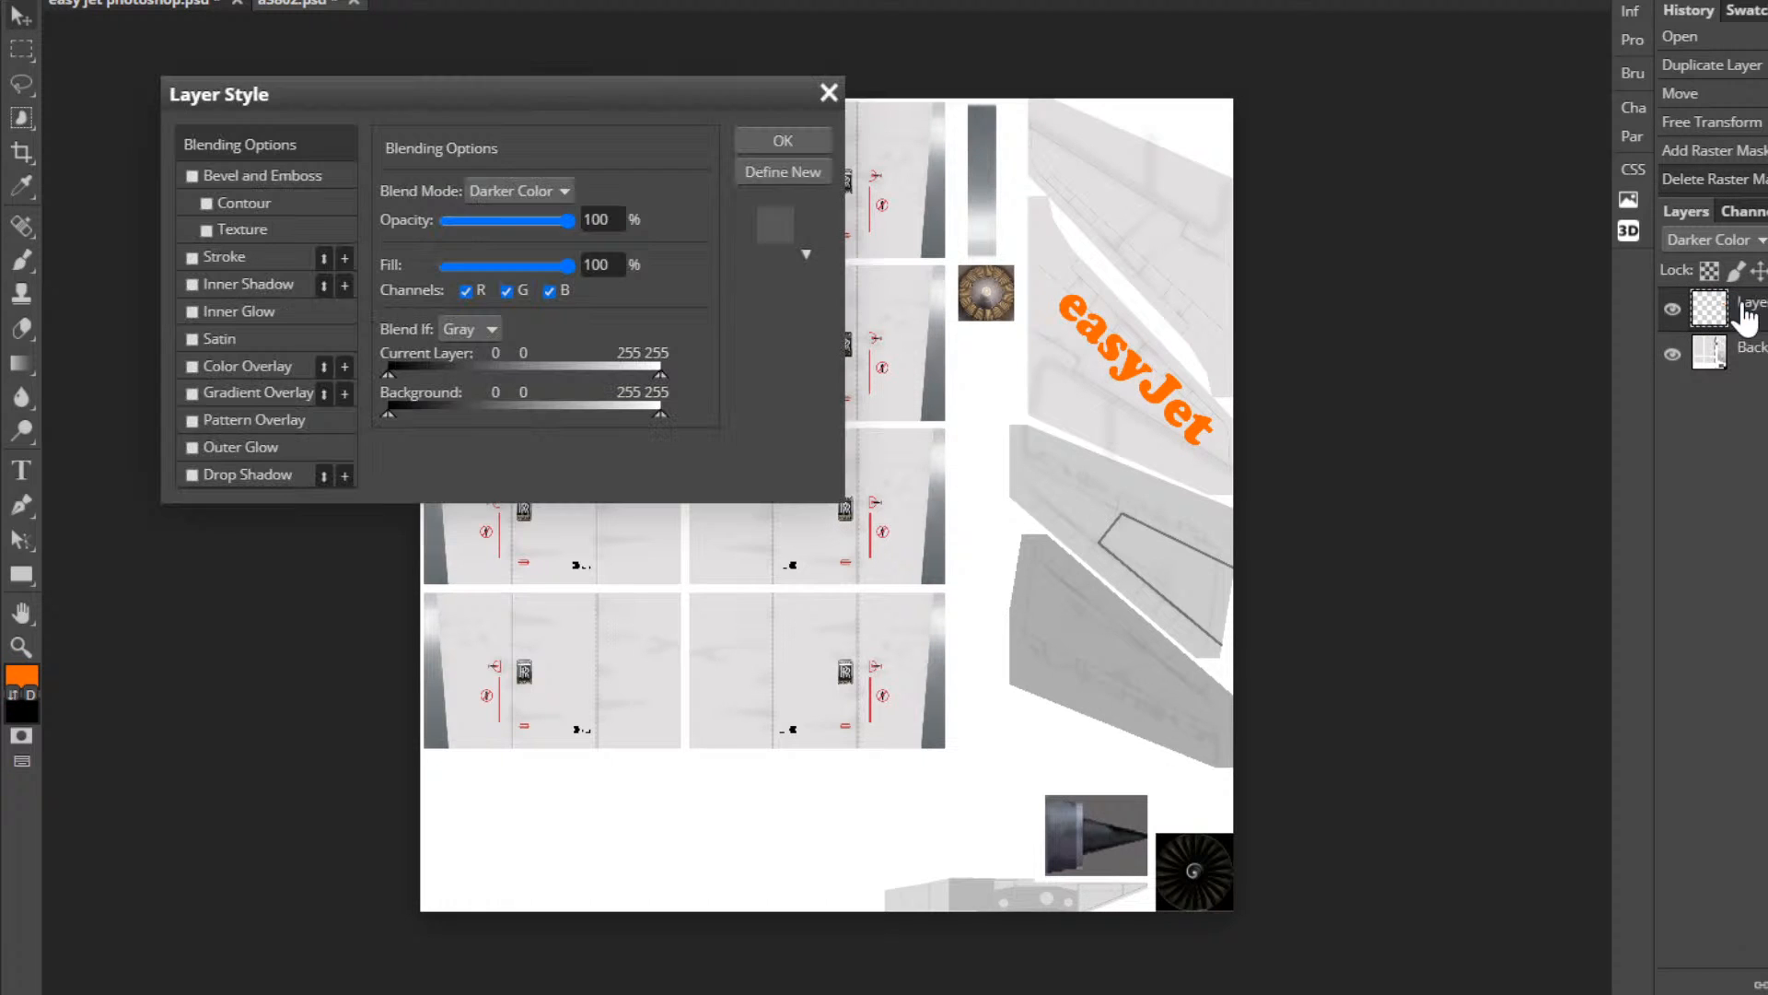
click(192, 258)
click(192, 258)
click(191, 365)
click(230, 366)
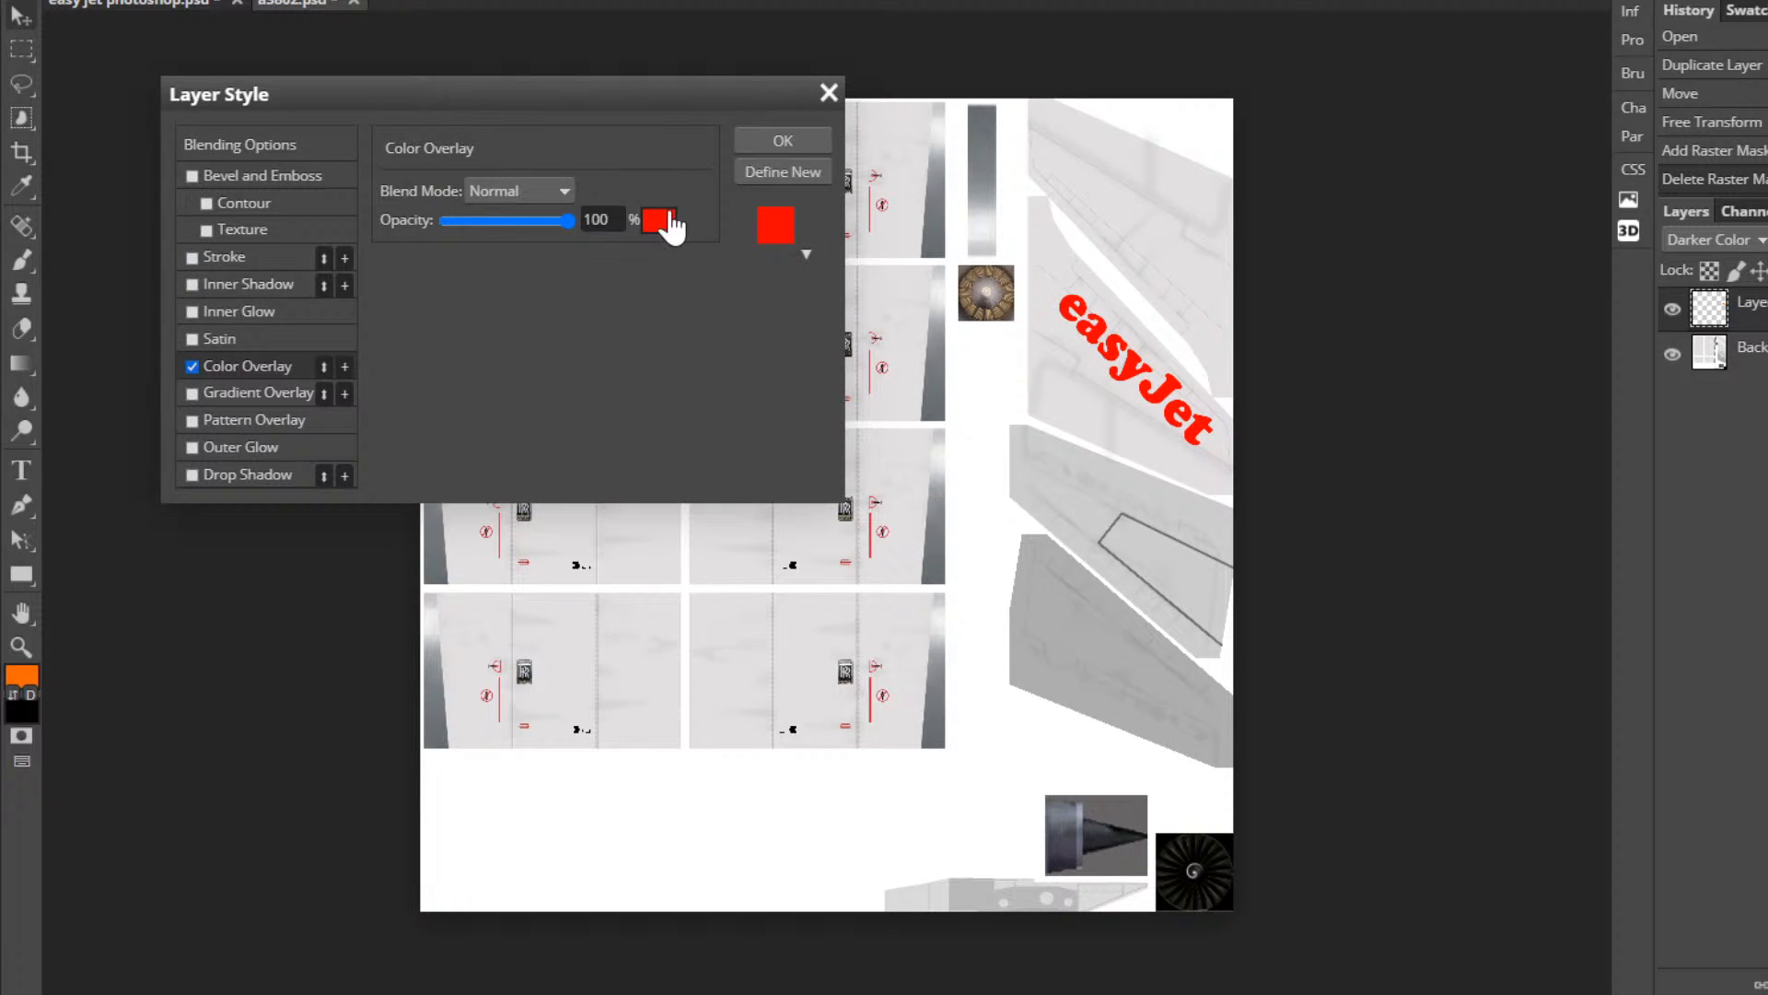
click(659, 220)
click(338, 287)
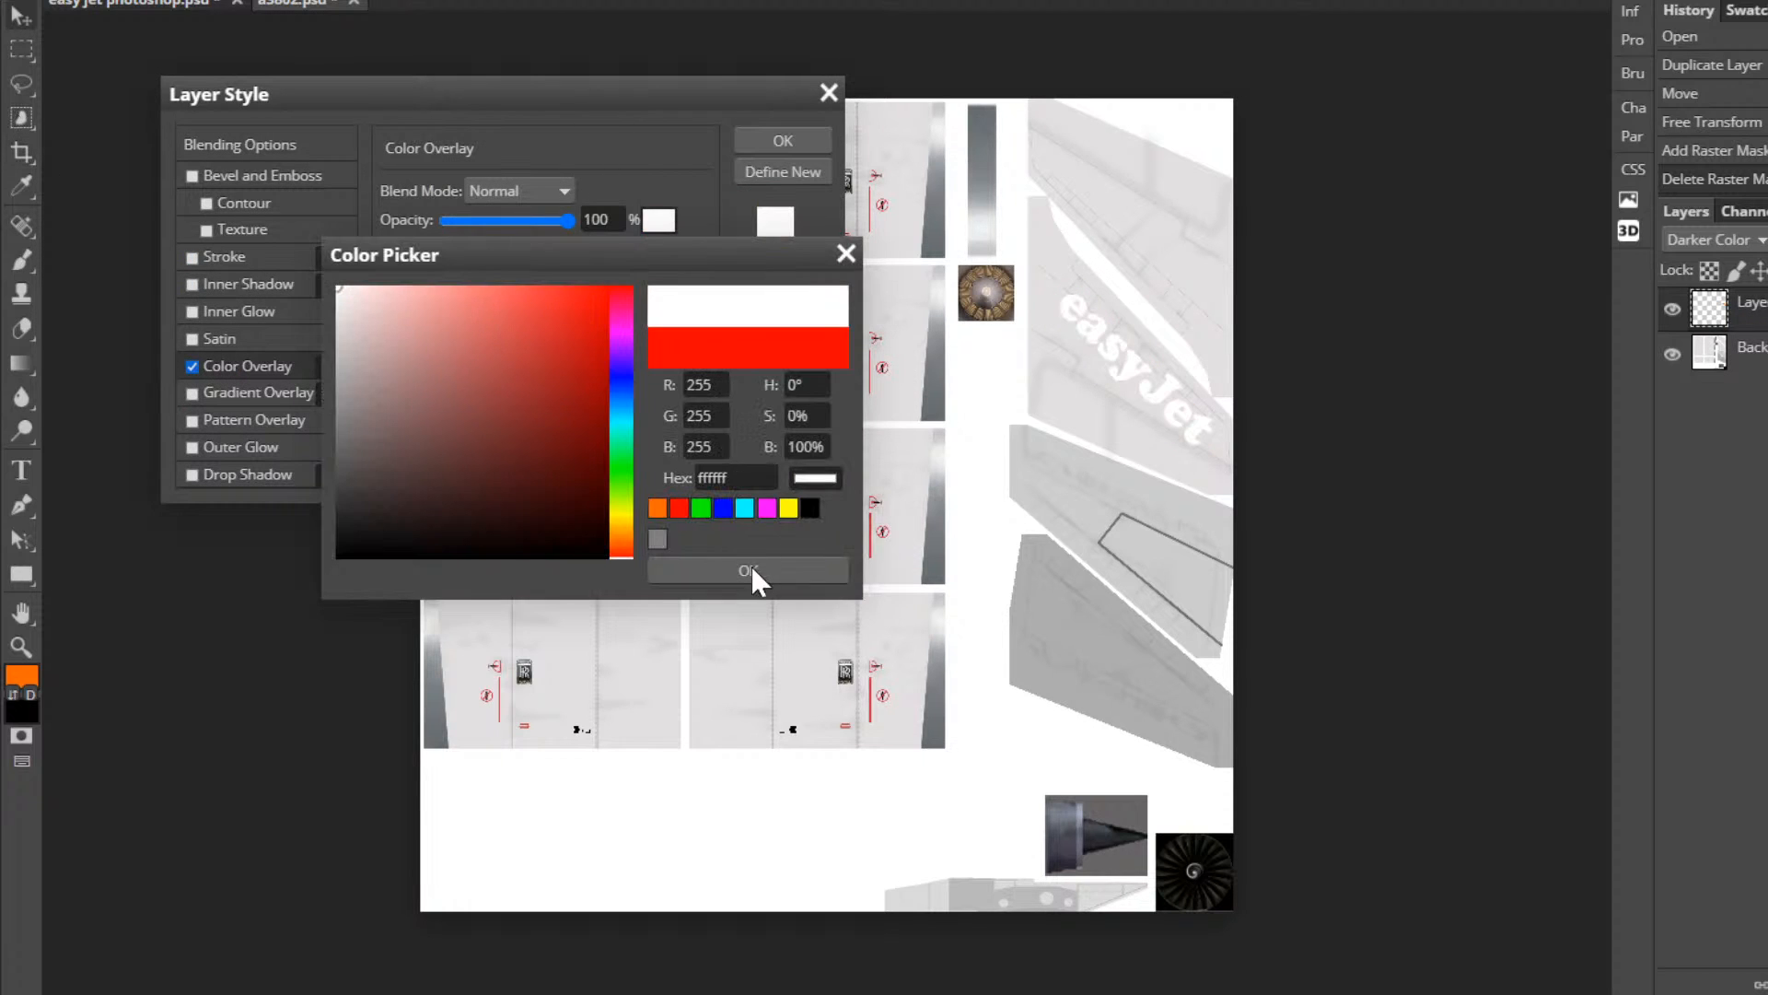
click(749, 571)
click(808, 146)
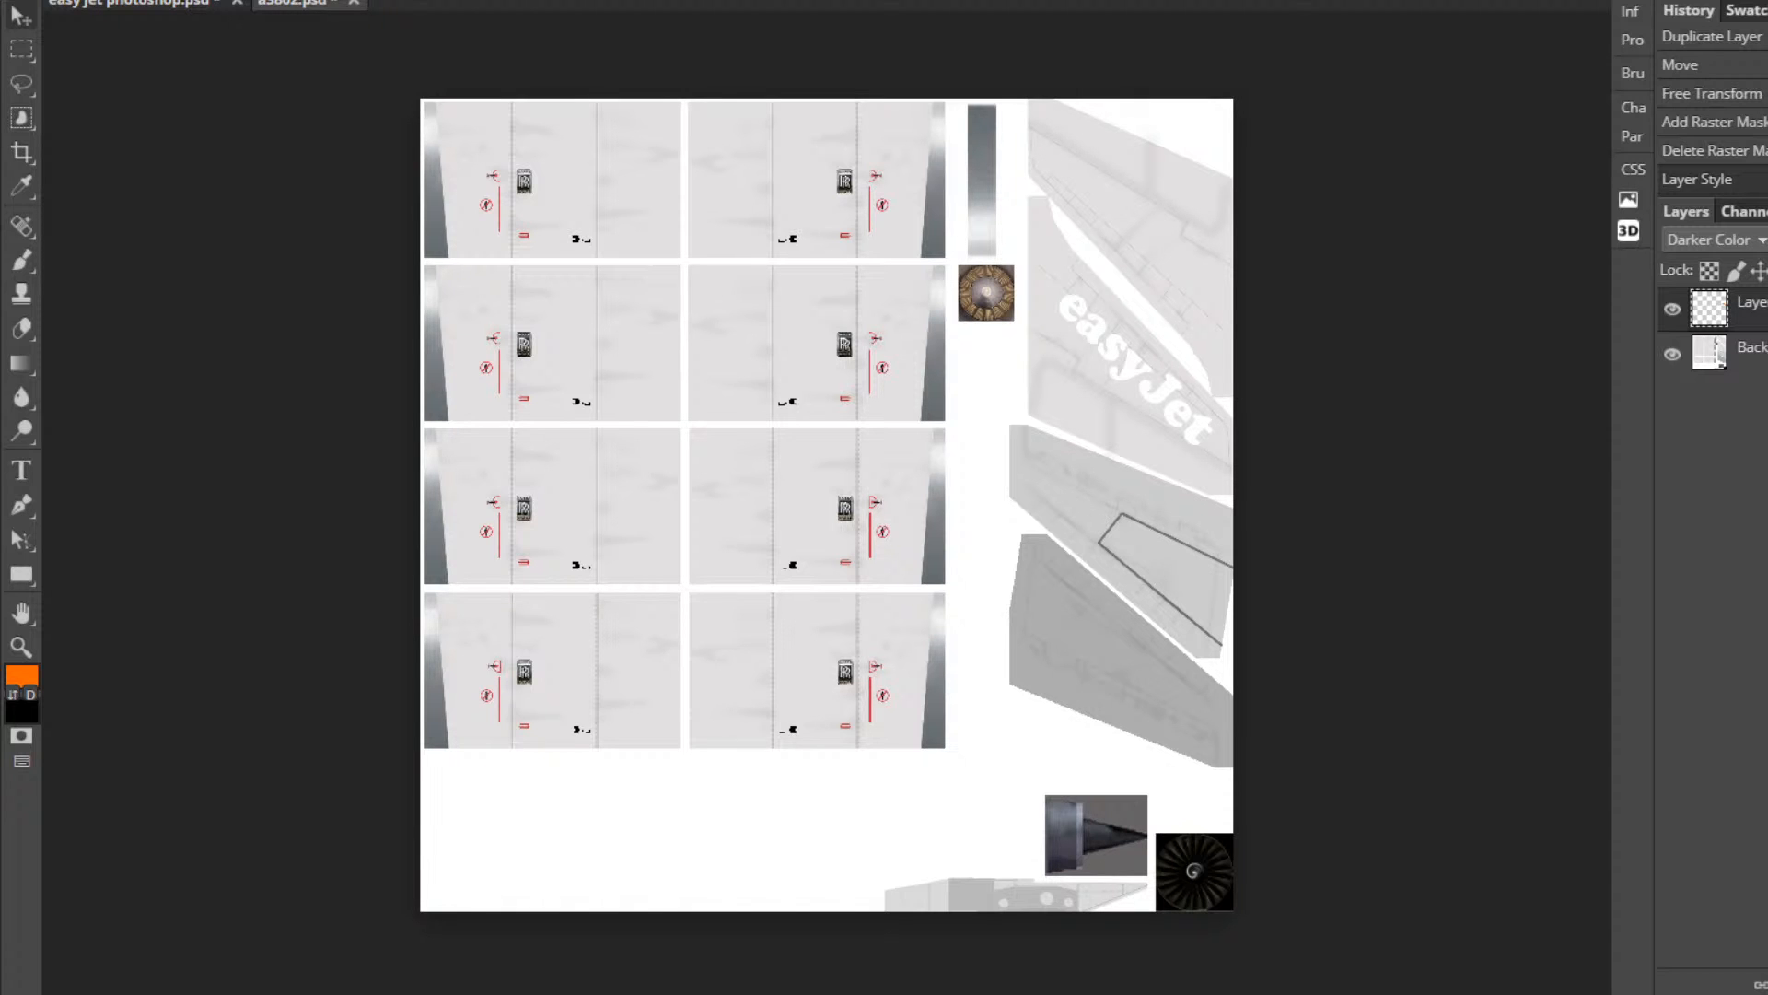
Switch to the Windows About settings, examine the device and Windows specifications, and close the window.
mouse_move(261, 993)
drag(0, 19, 722, 123)
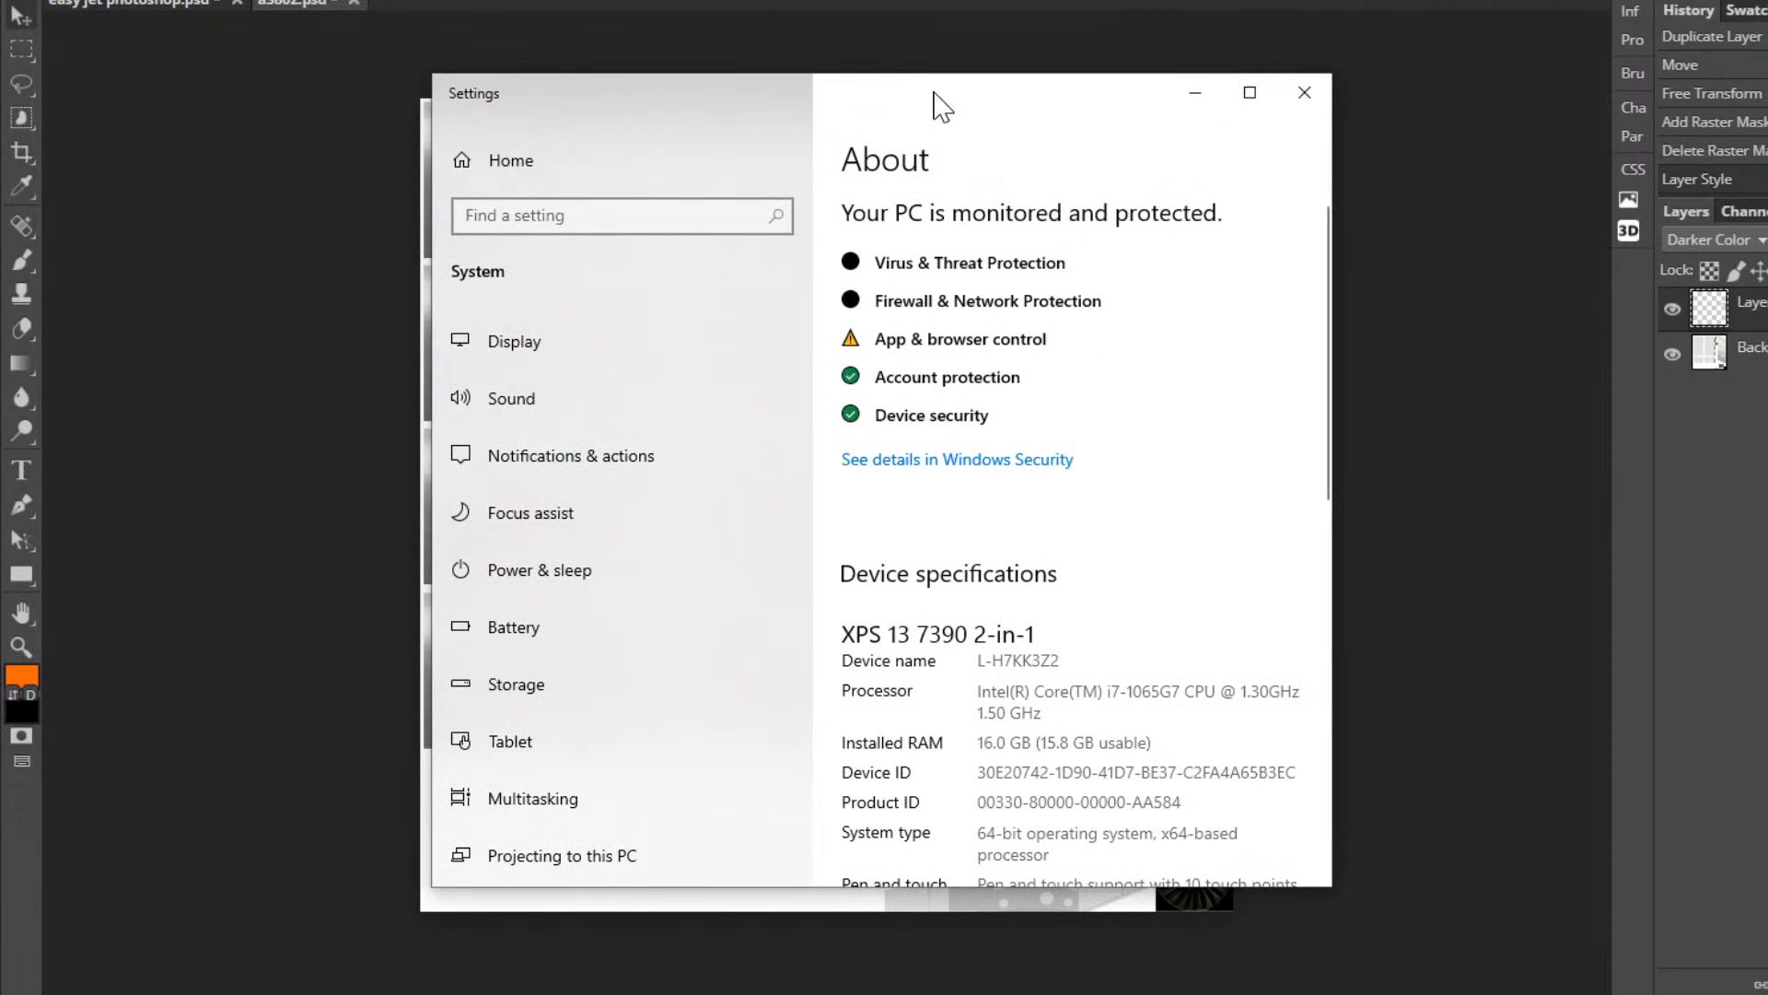
drag(991, 90, 854, 65)
scroll(1030, 557, down, 4)
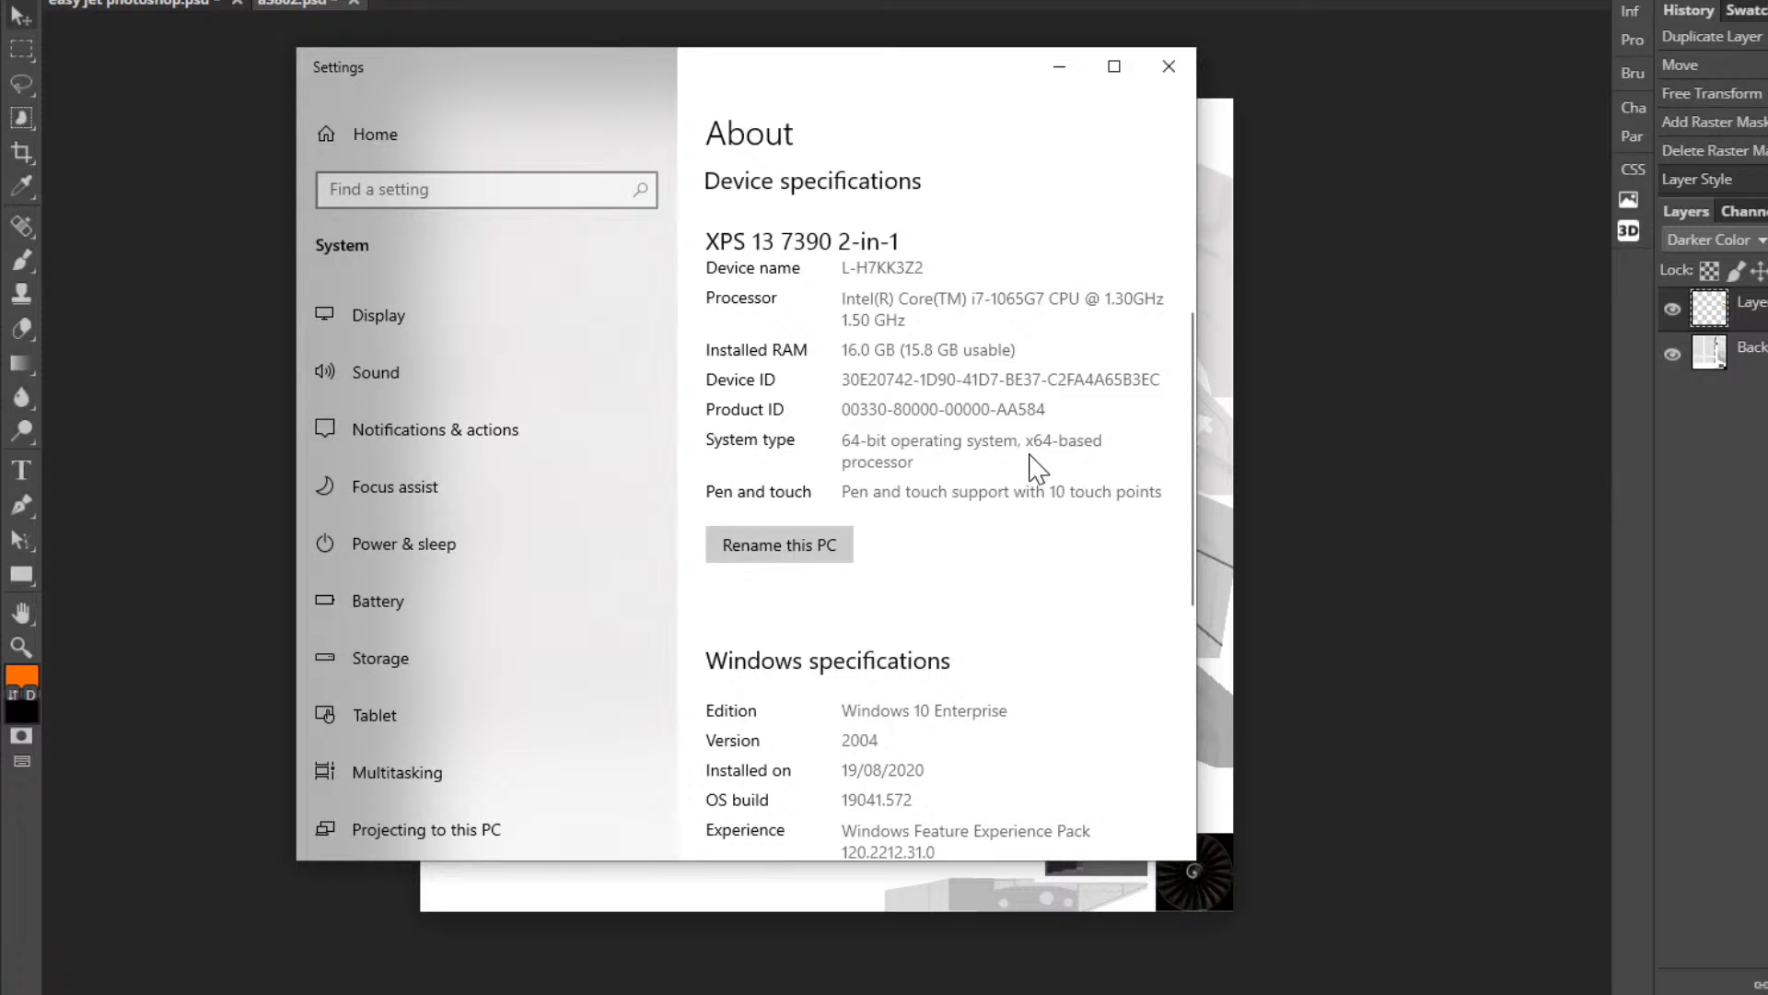
scroll(1038, 470, up, 1)
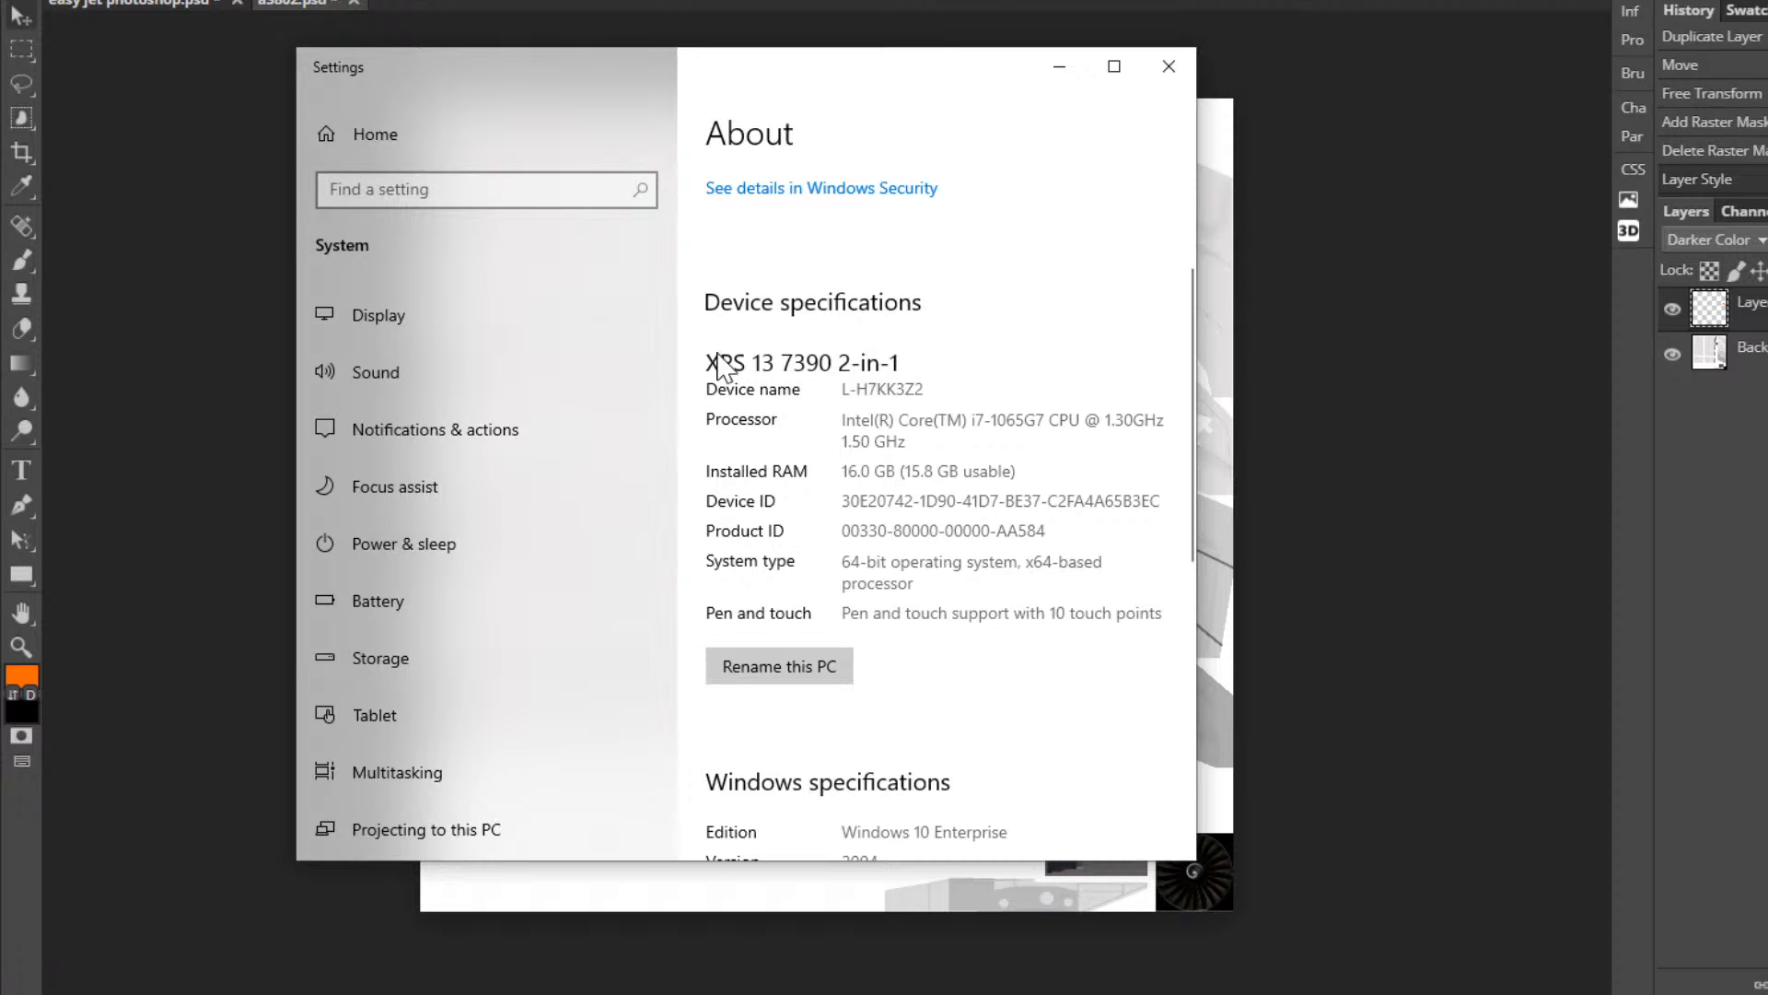
click(1168, 66)
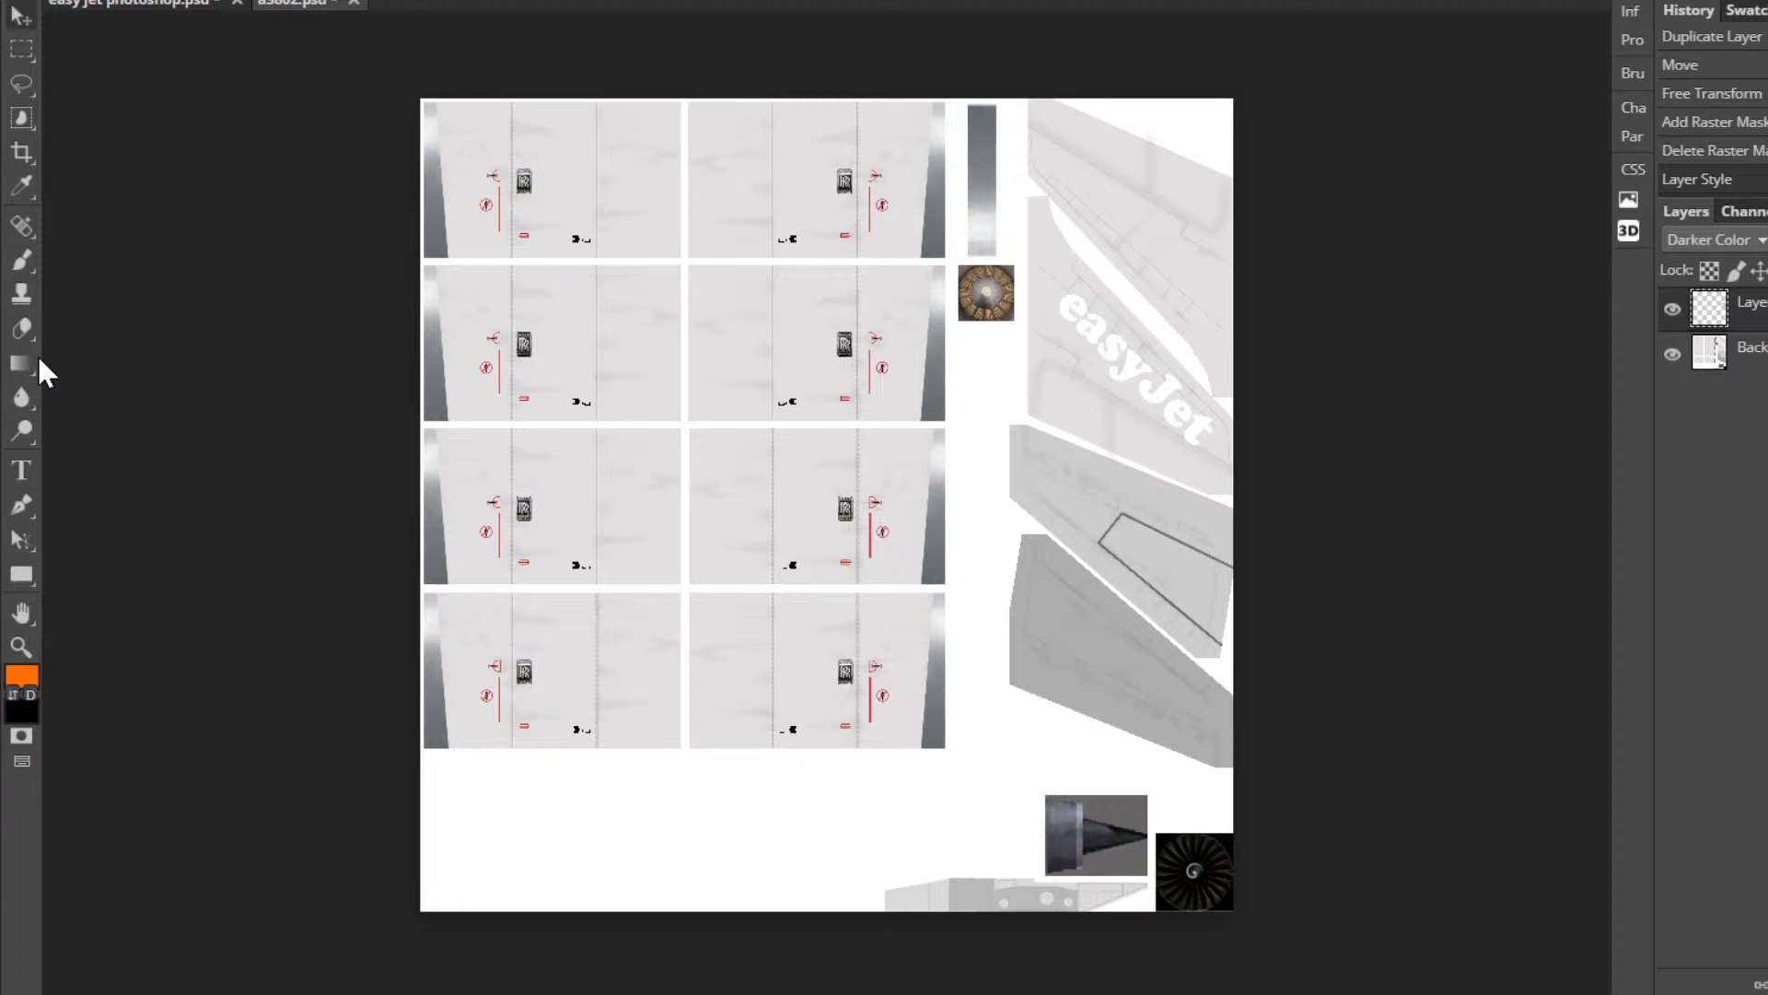
click(20, 118)
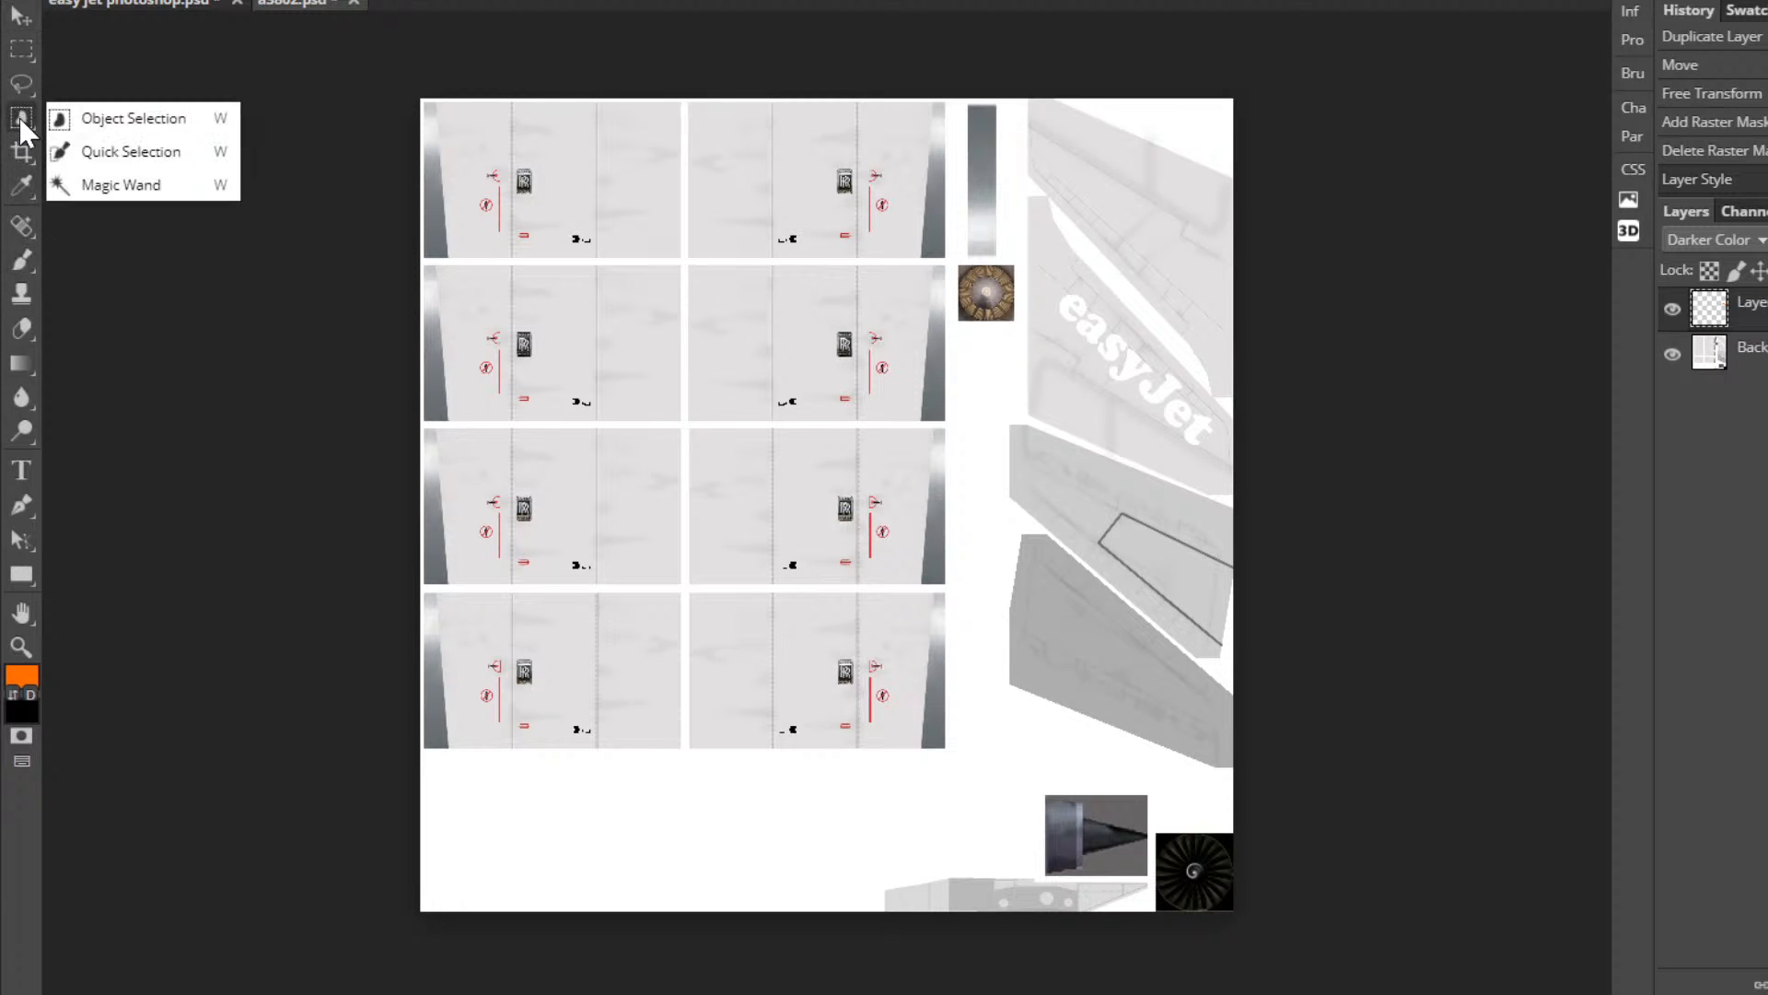
click(20, 88)
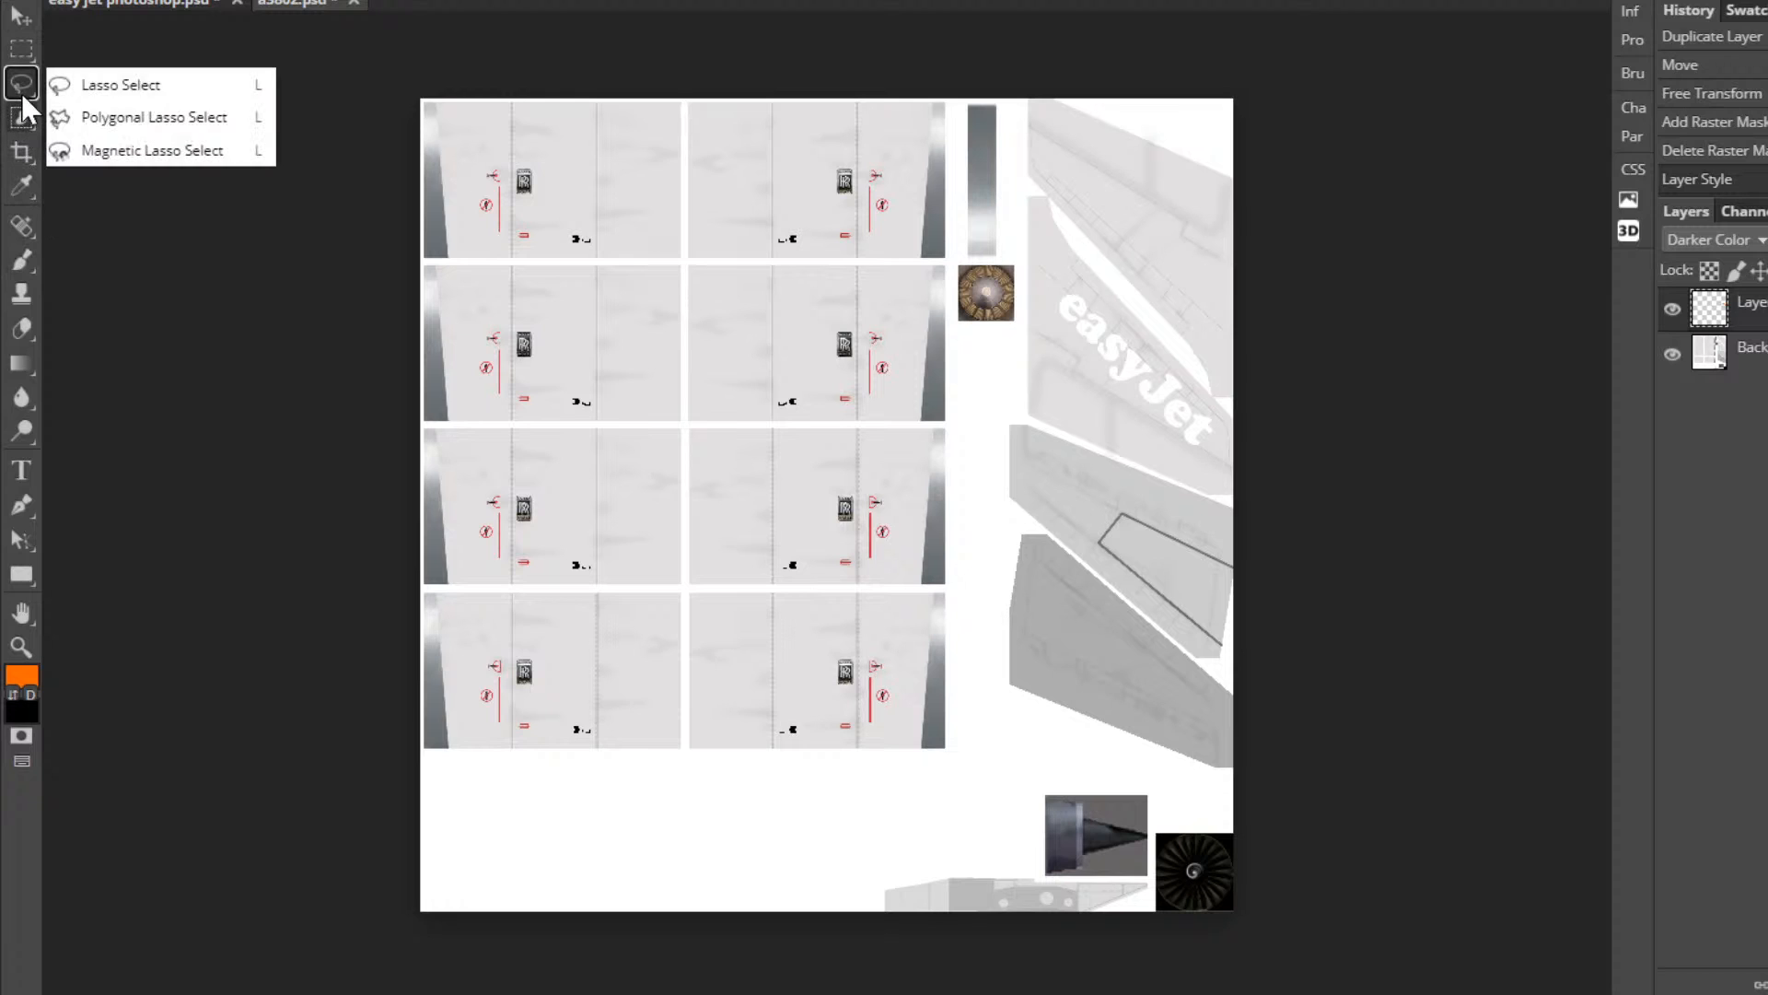
click(69, 117)
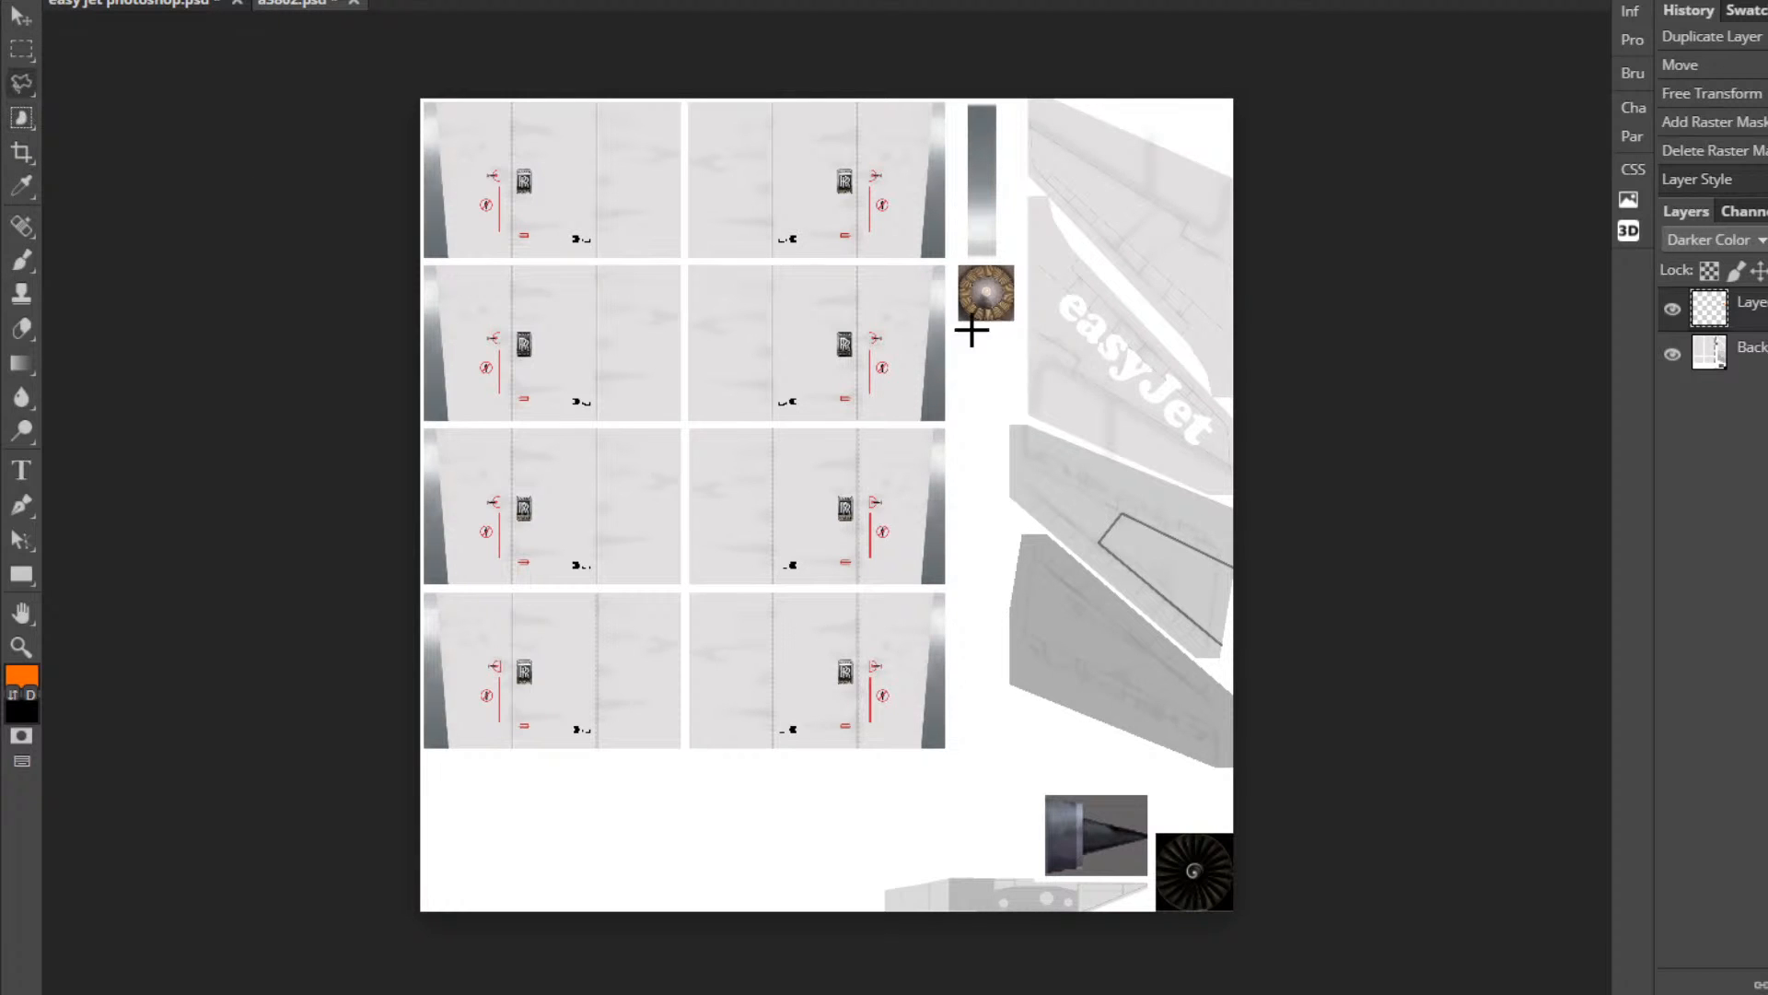
click(1026, 197)
click(1027, 415)
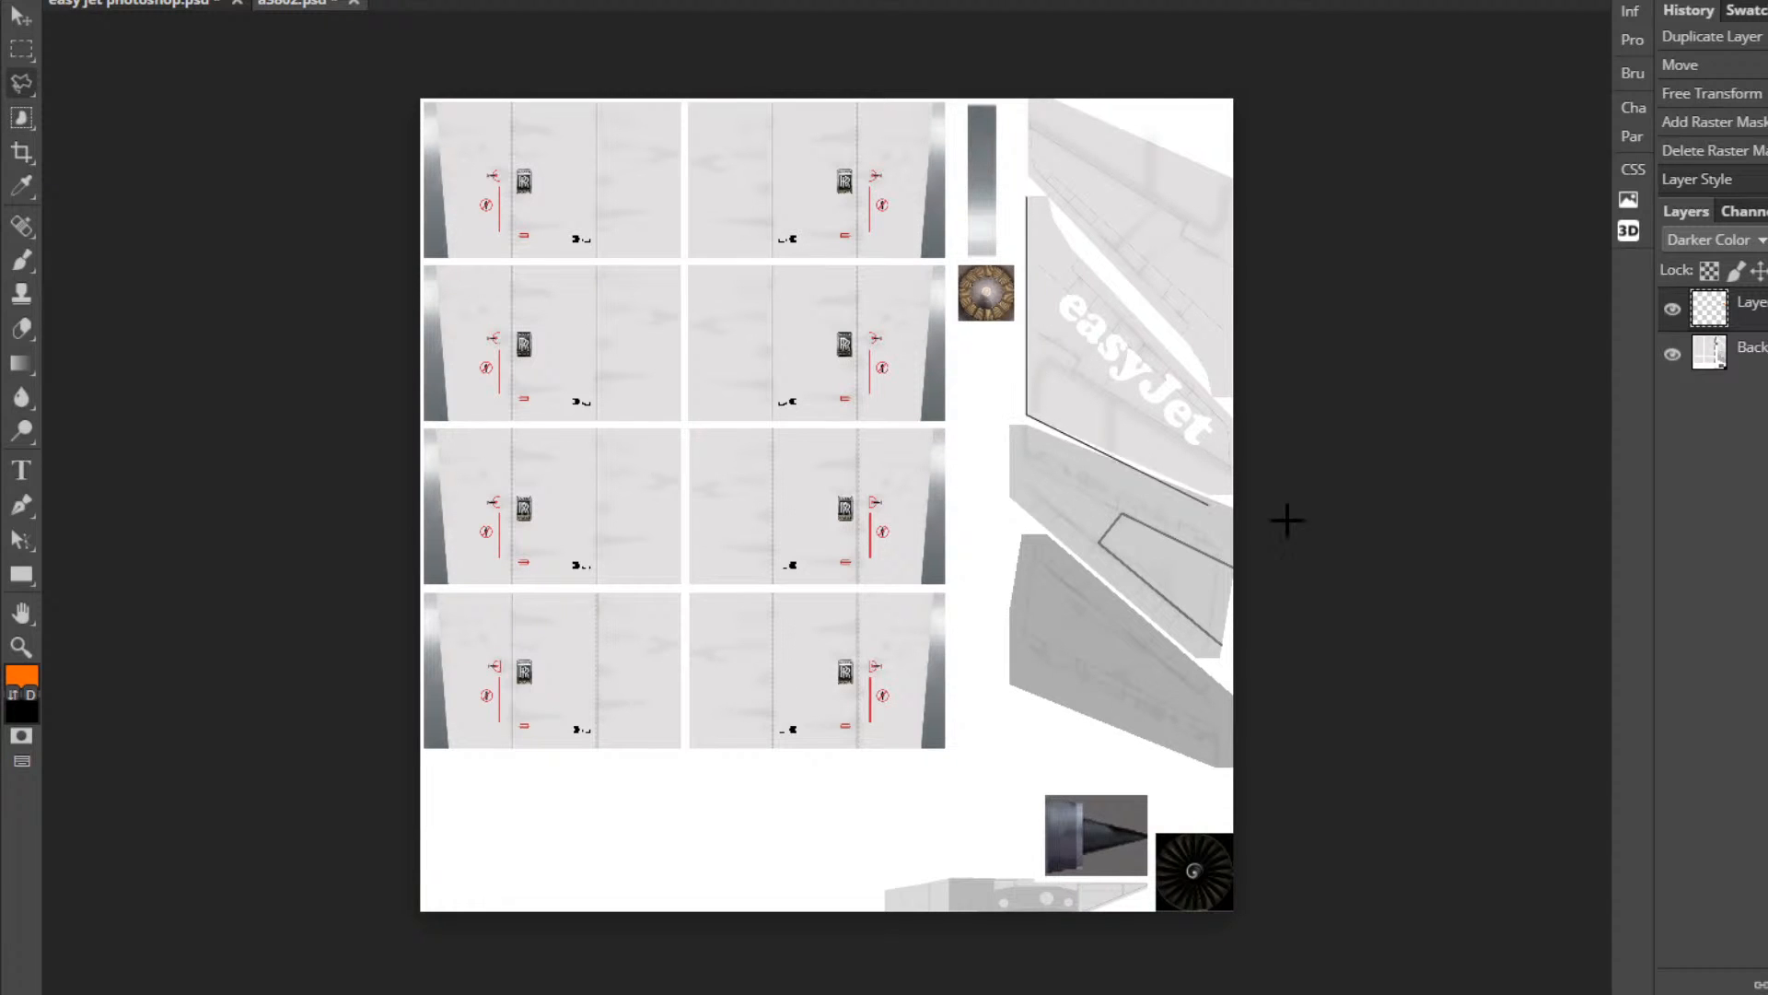
click(1207, 494)
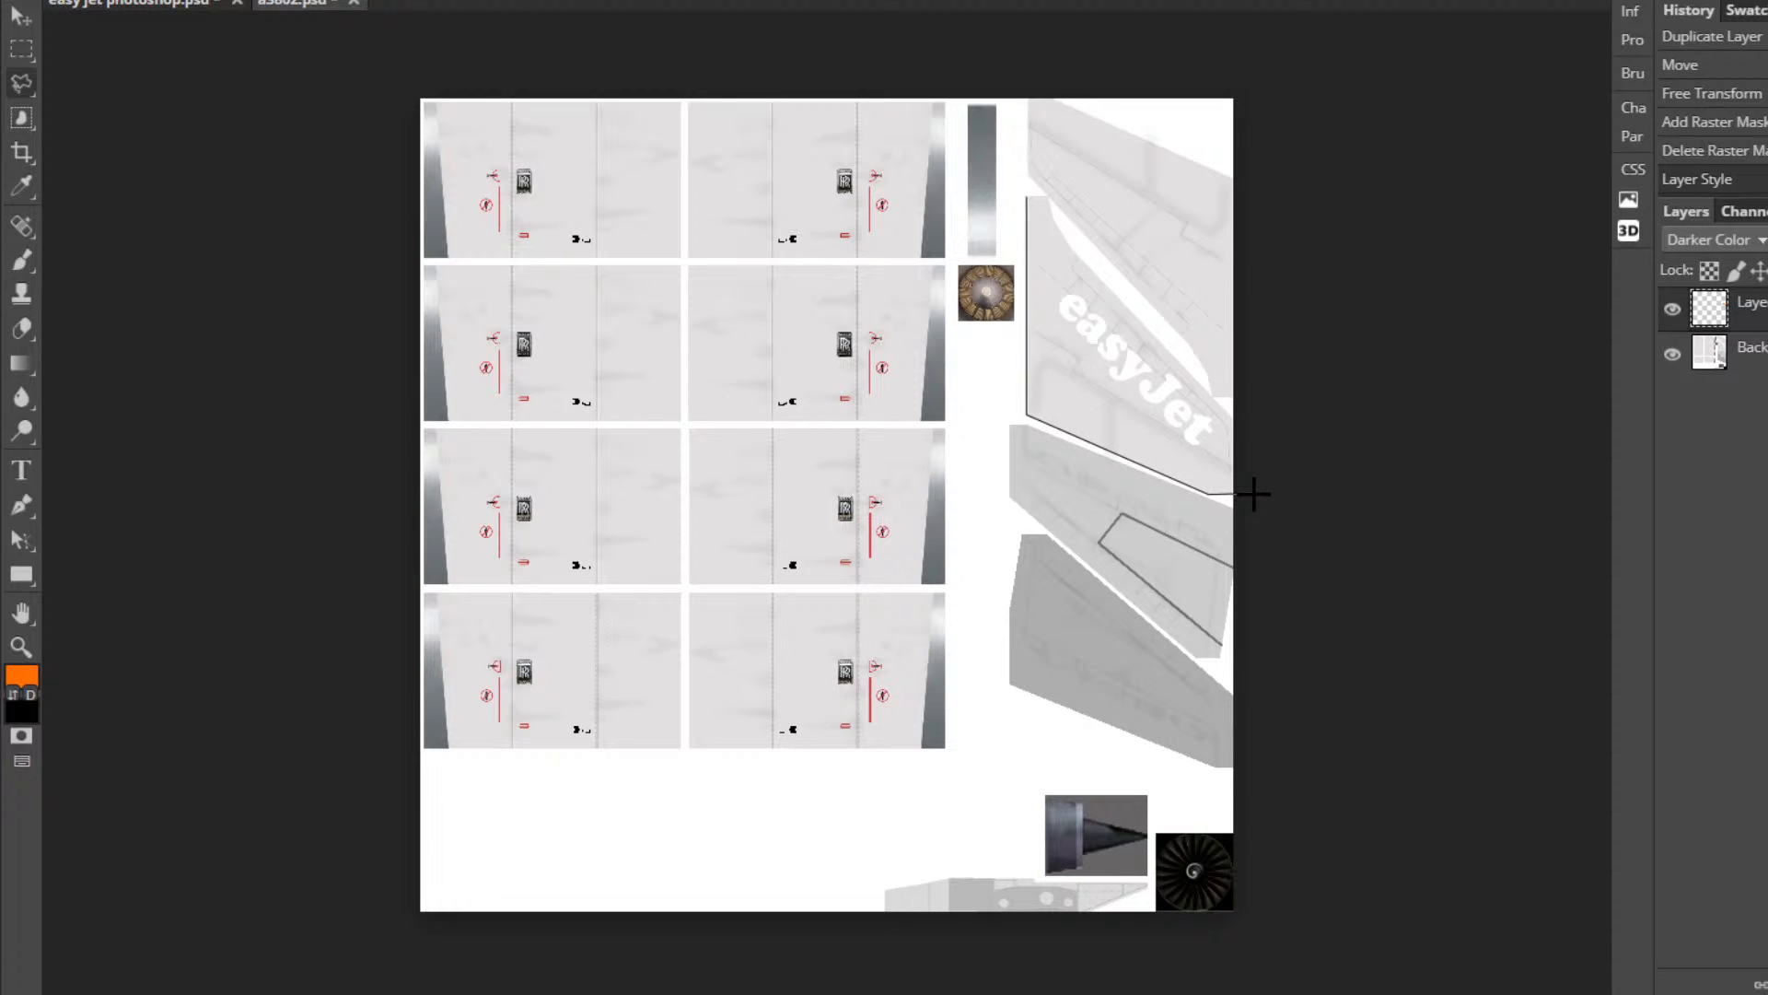
click(1254, 494)
click(1240, 421)
click(1052, 222)
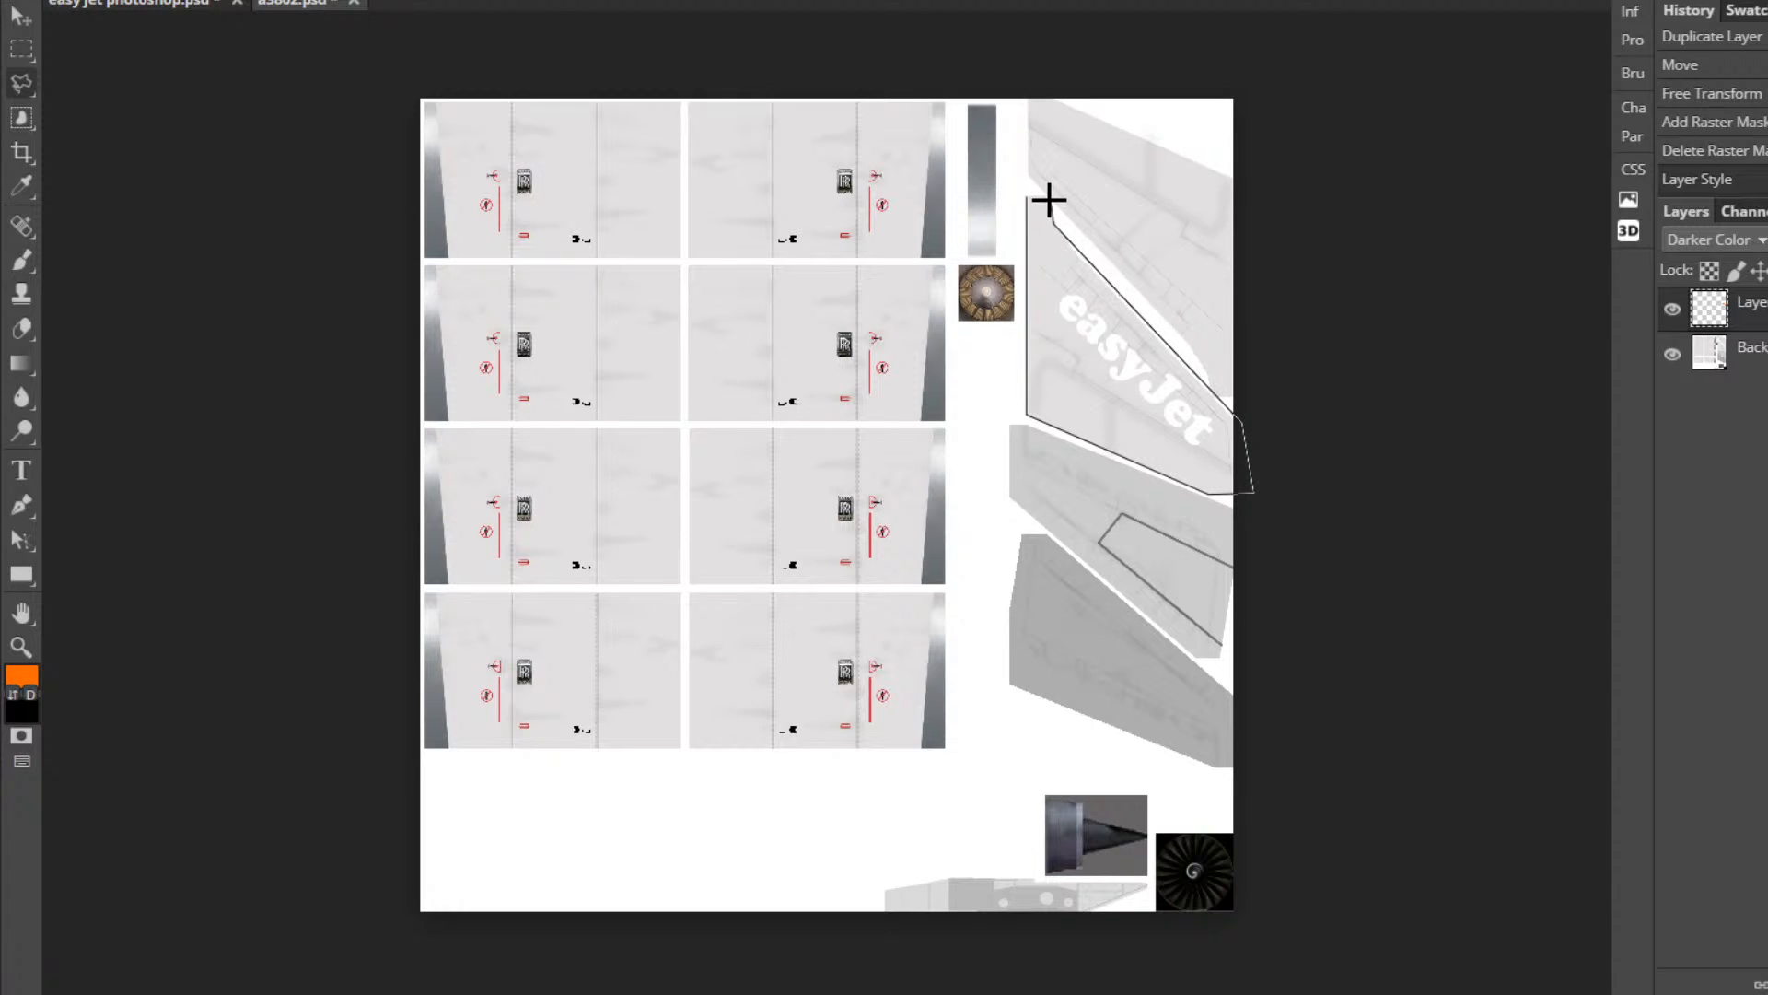
click(1028, 197)
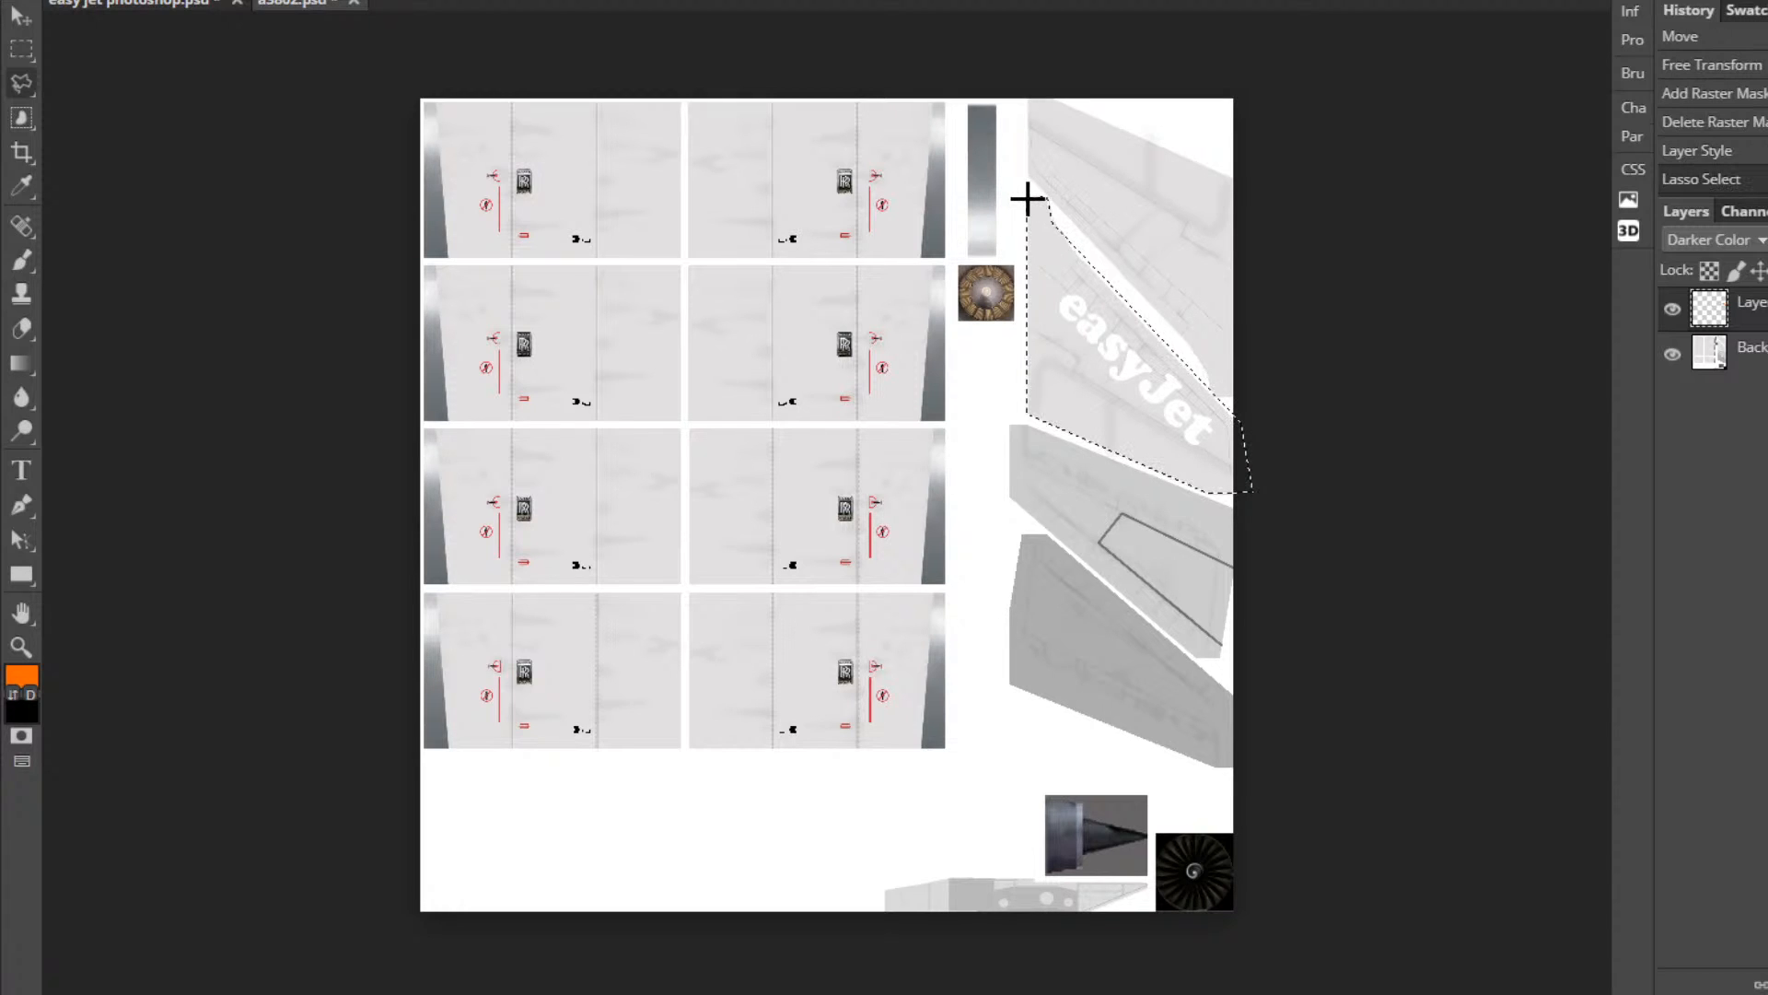
click(1028, 198)
key(ctrl+d)
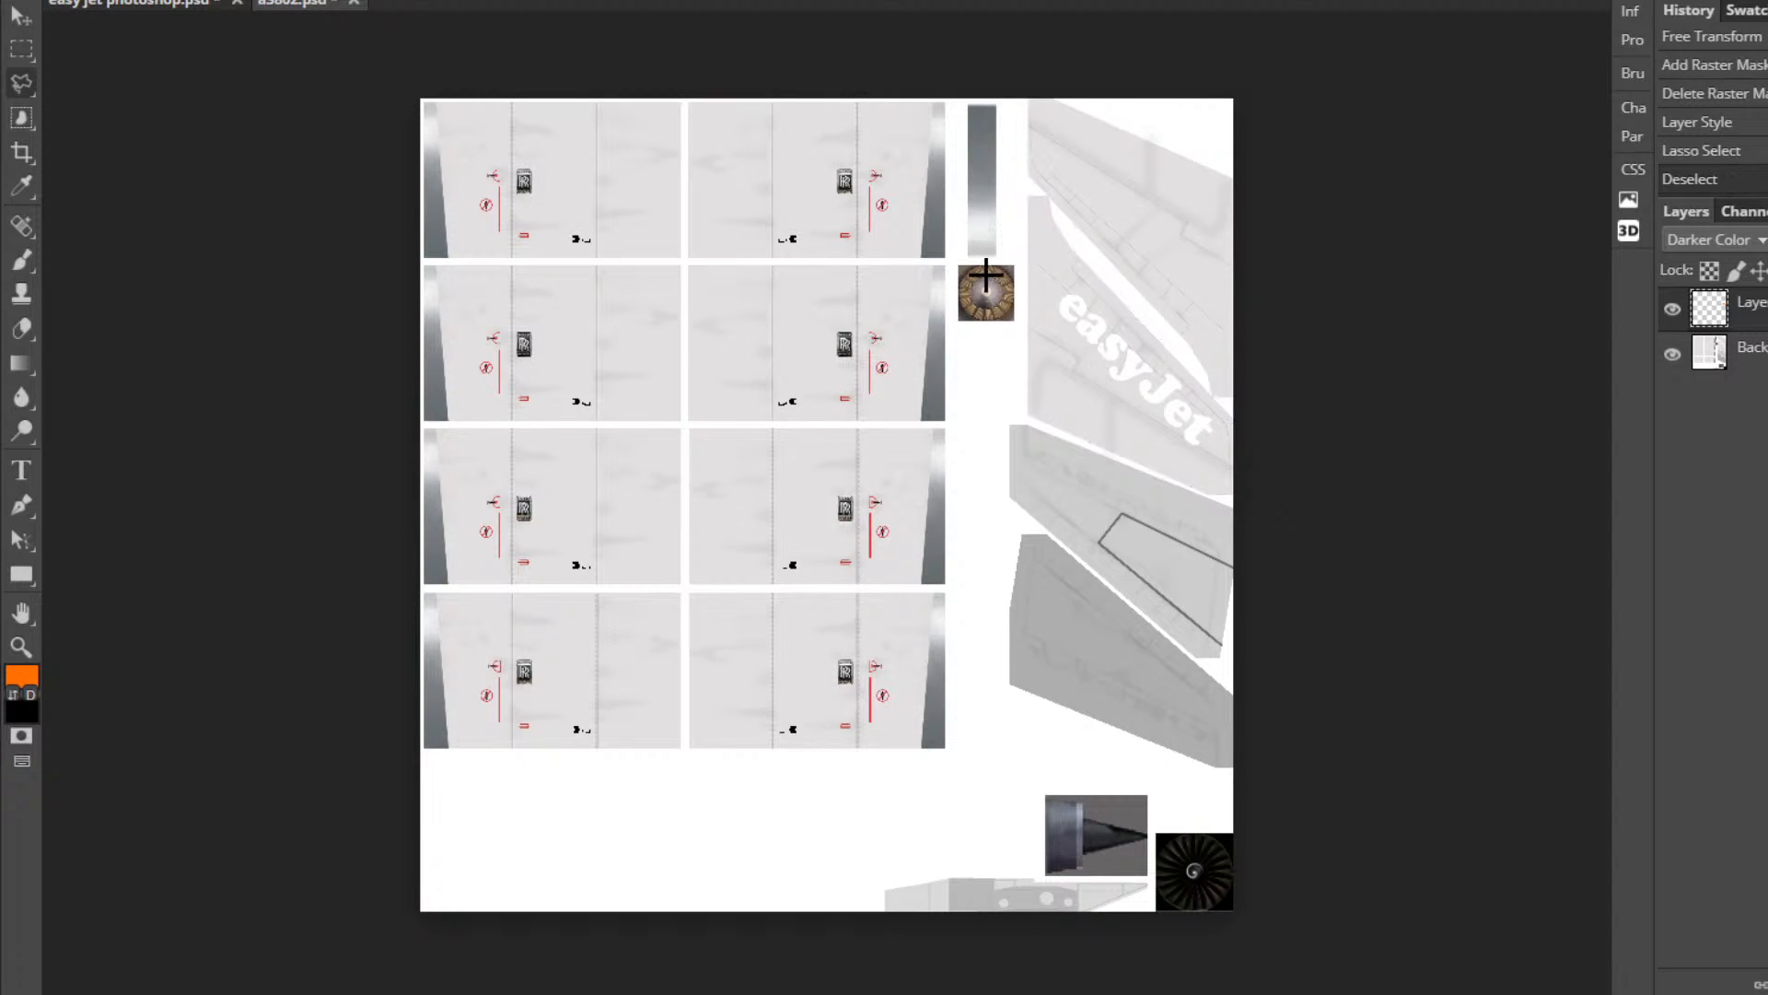
Disable the logo layer's effects and select the tail fin parts on the background layer with the Magic Wand.
right_click(22, 123)
click(134, 188)
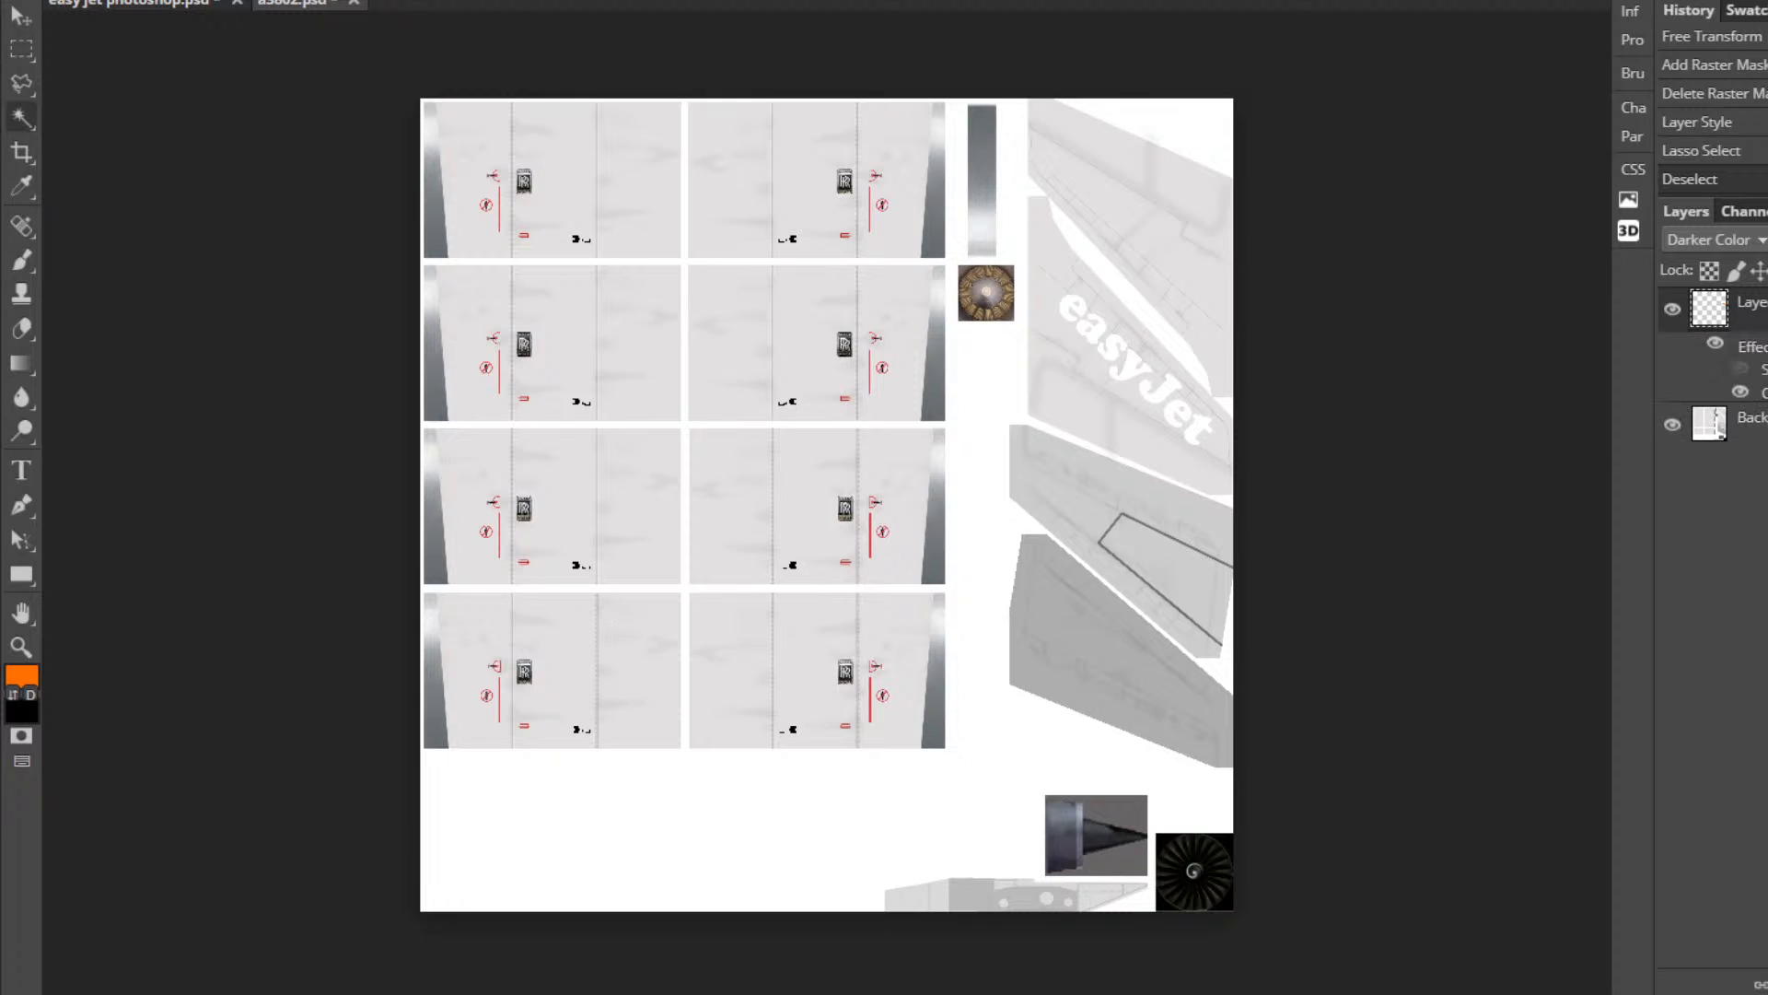
click(1715, 345)
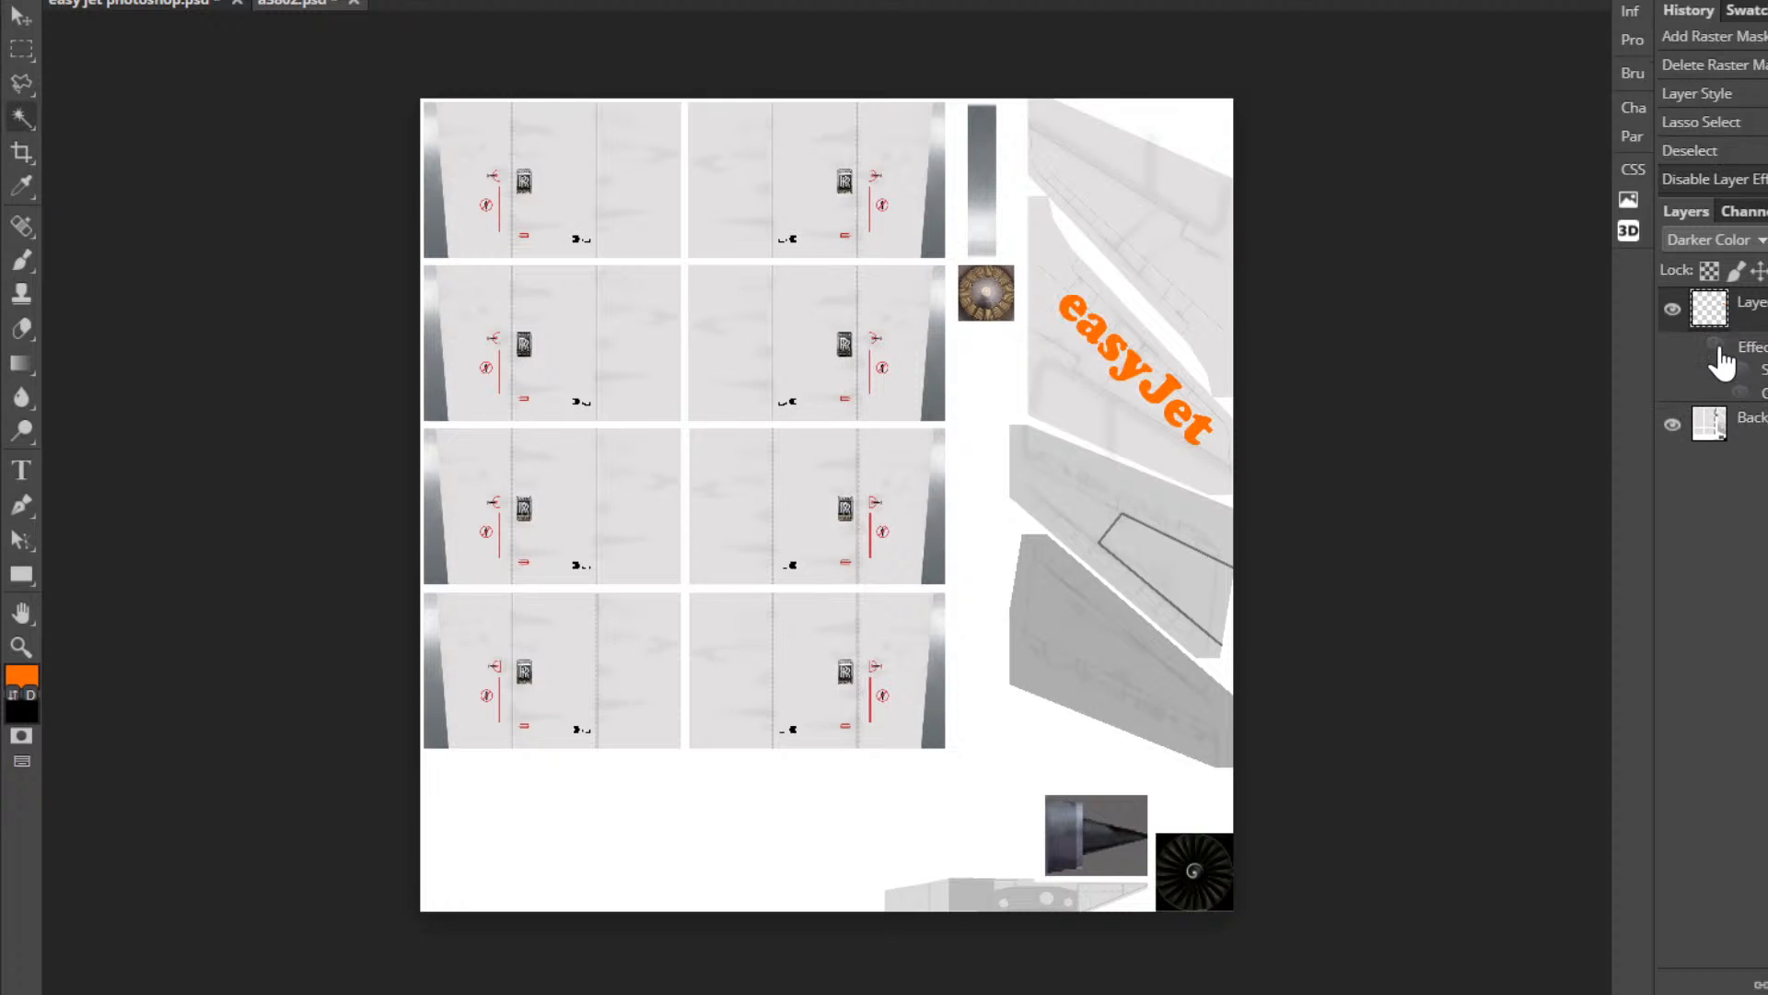
click(1108, 276)
key(ctrl+d)
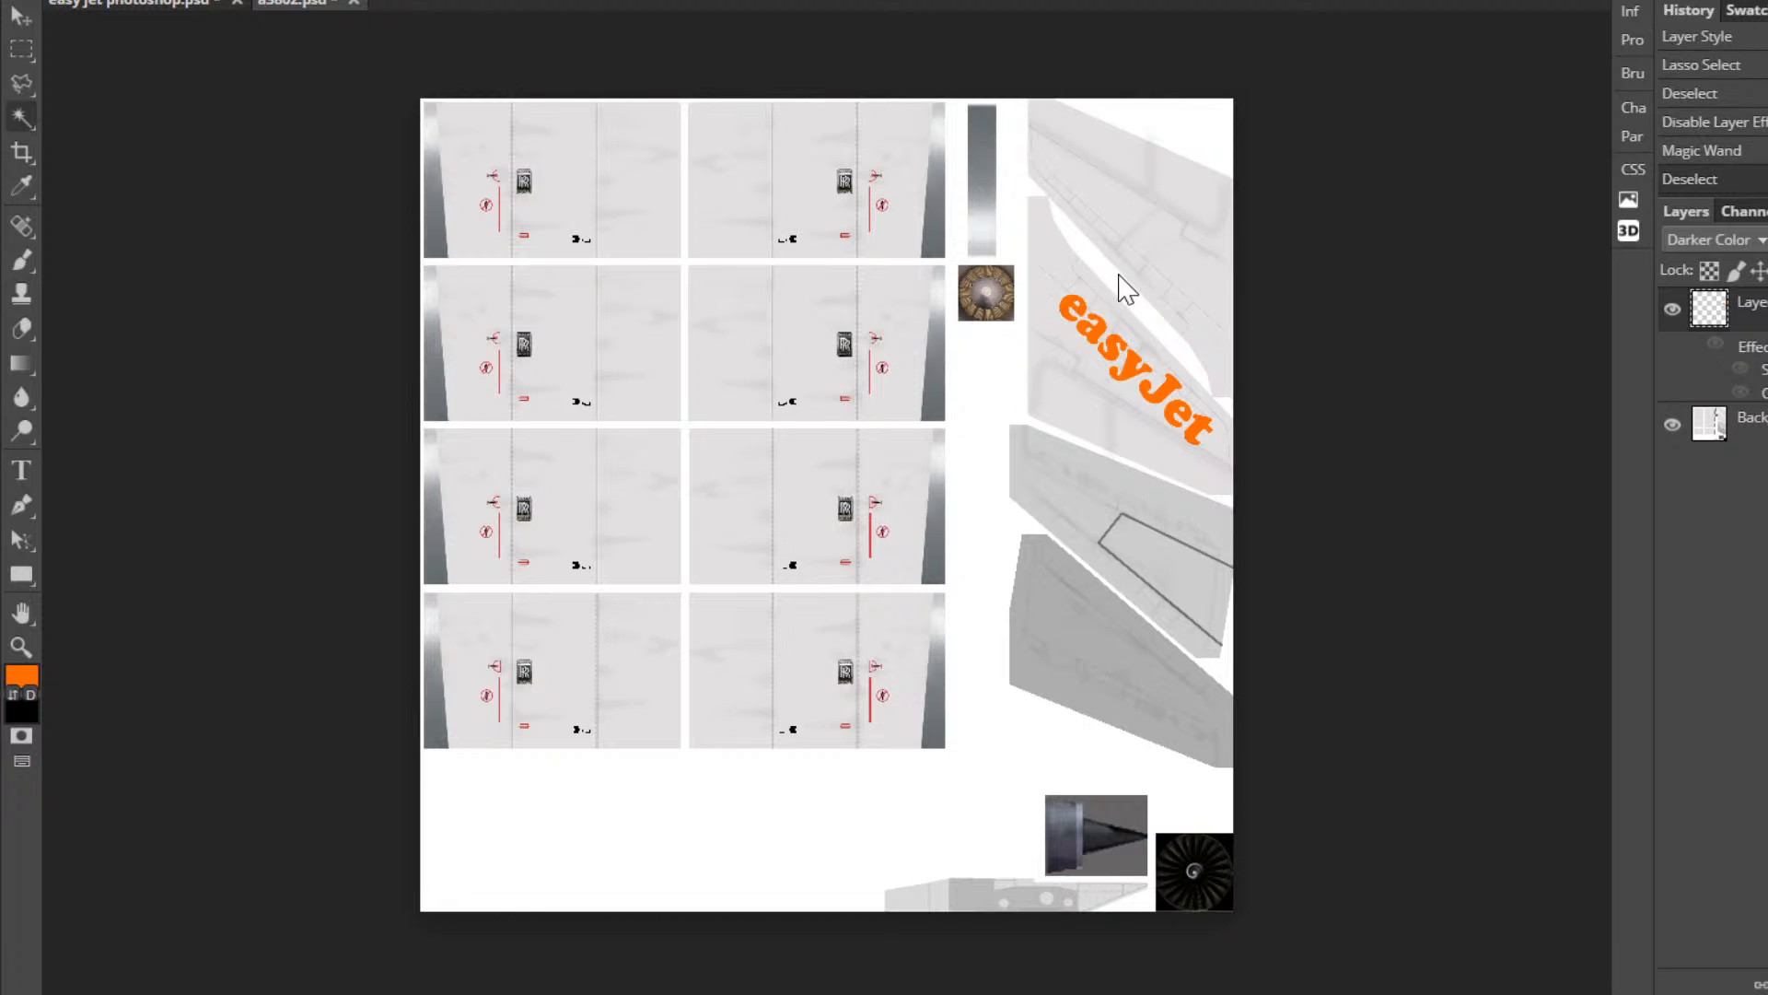
click(1709, 424)
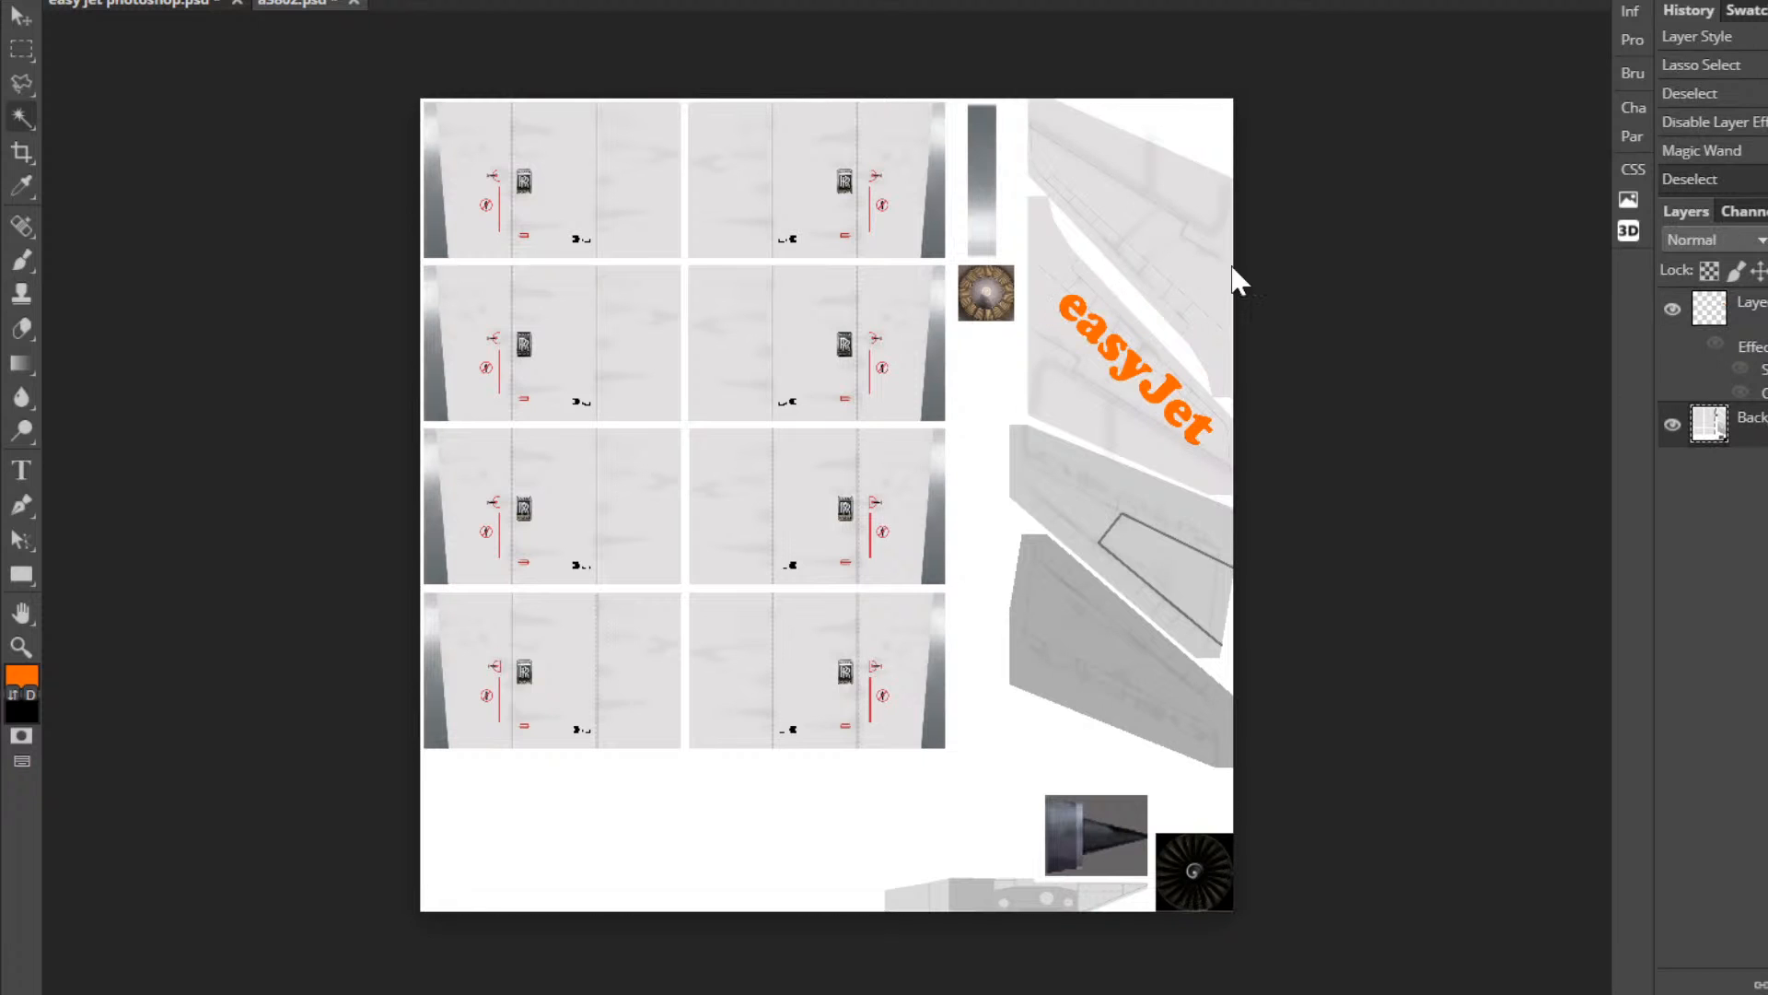
click(1084, 257)
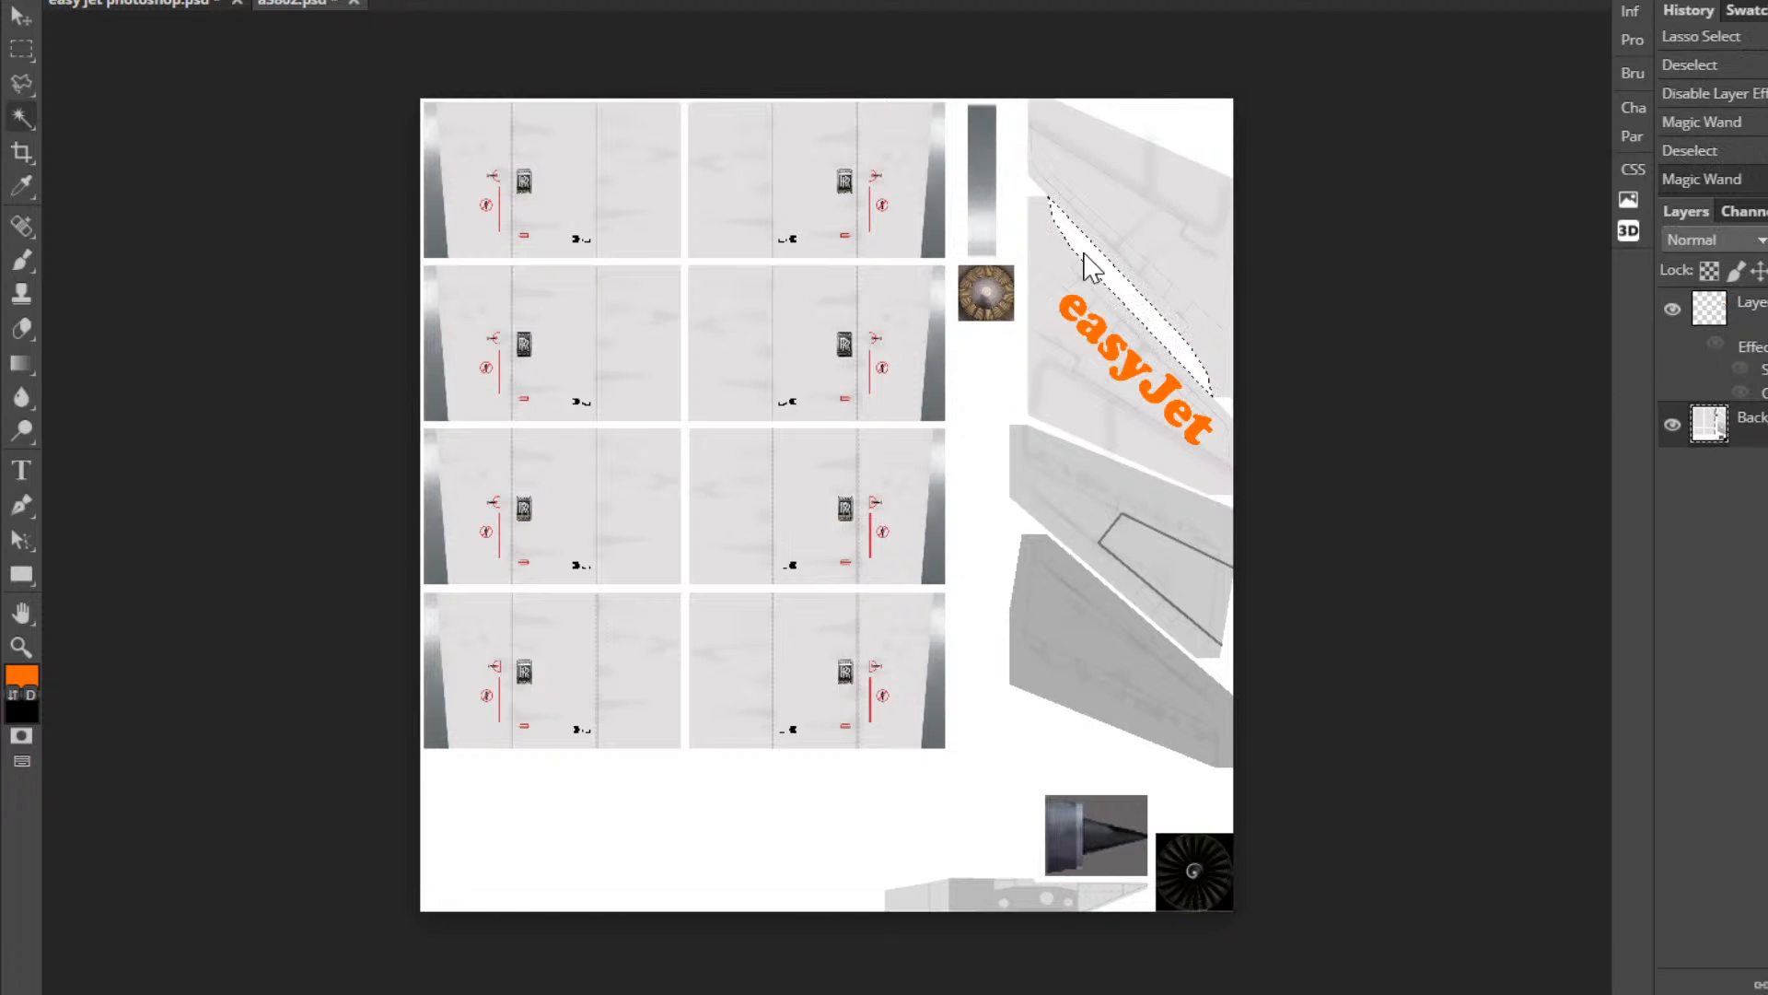
shift+click(1075, 419)
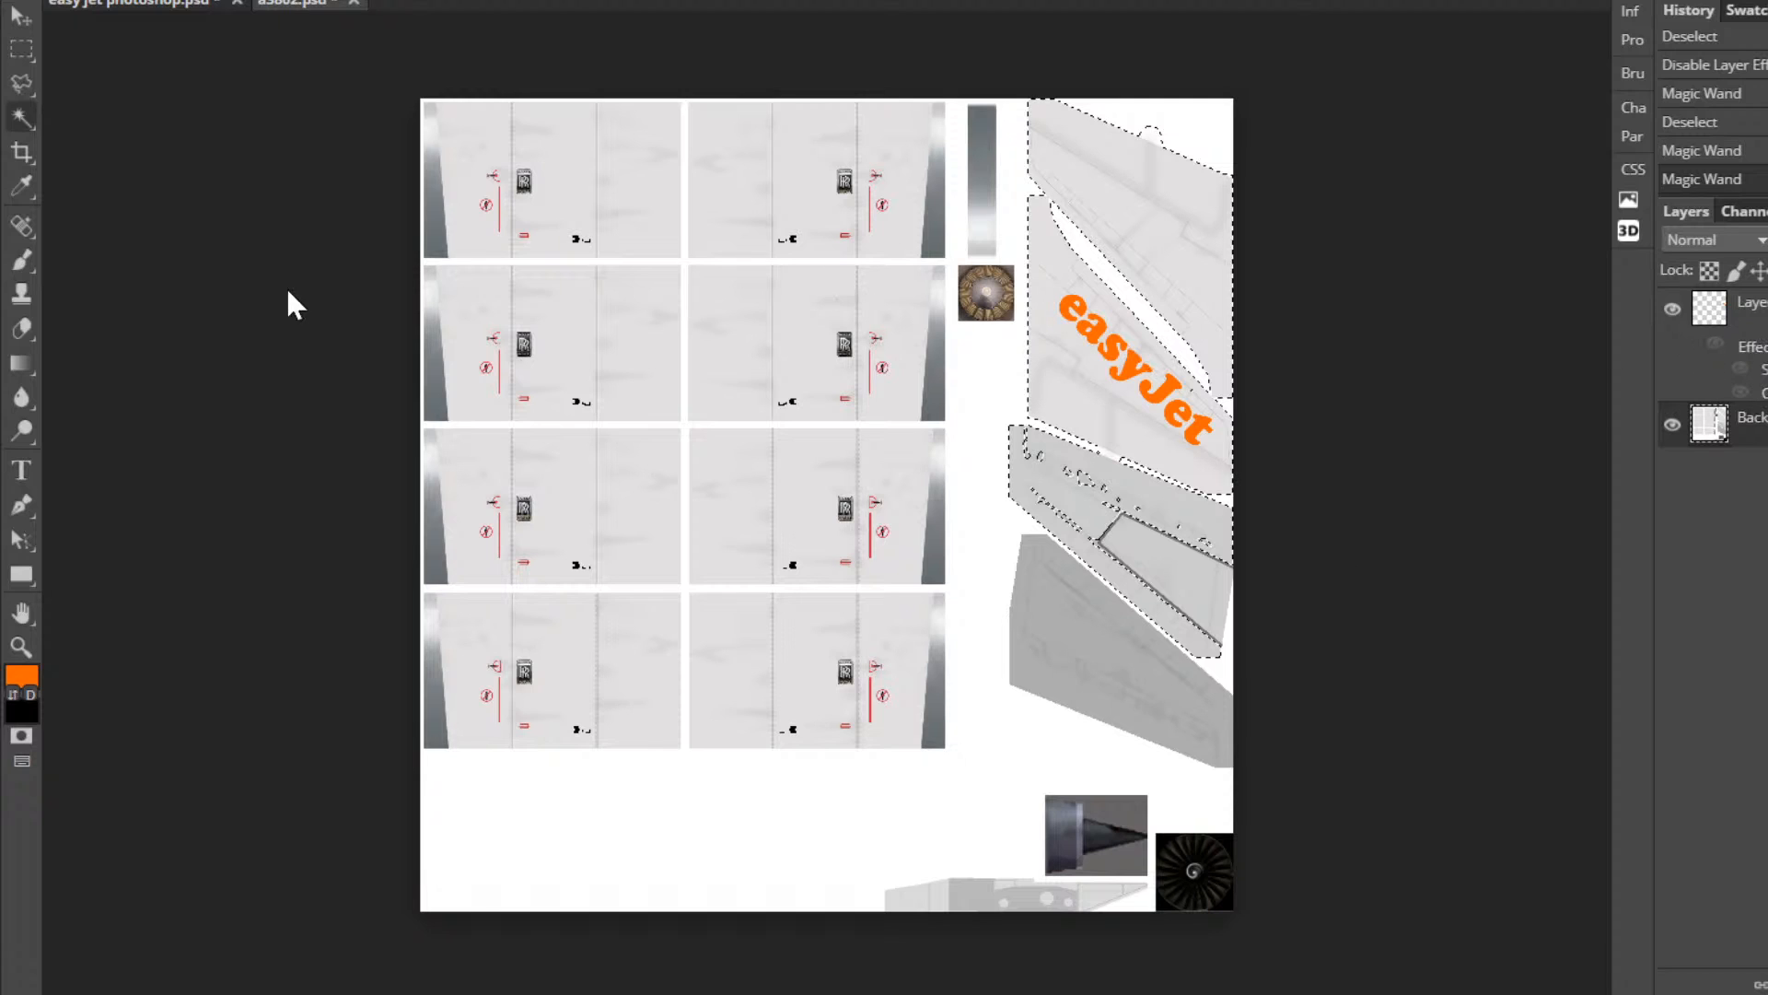
Paint both selected tail fin halves orange on a new layer, using an enlarged brush.
click(11, 261)
click(1766, 984)
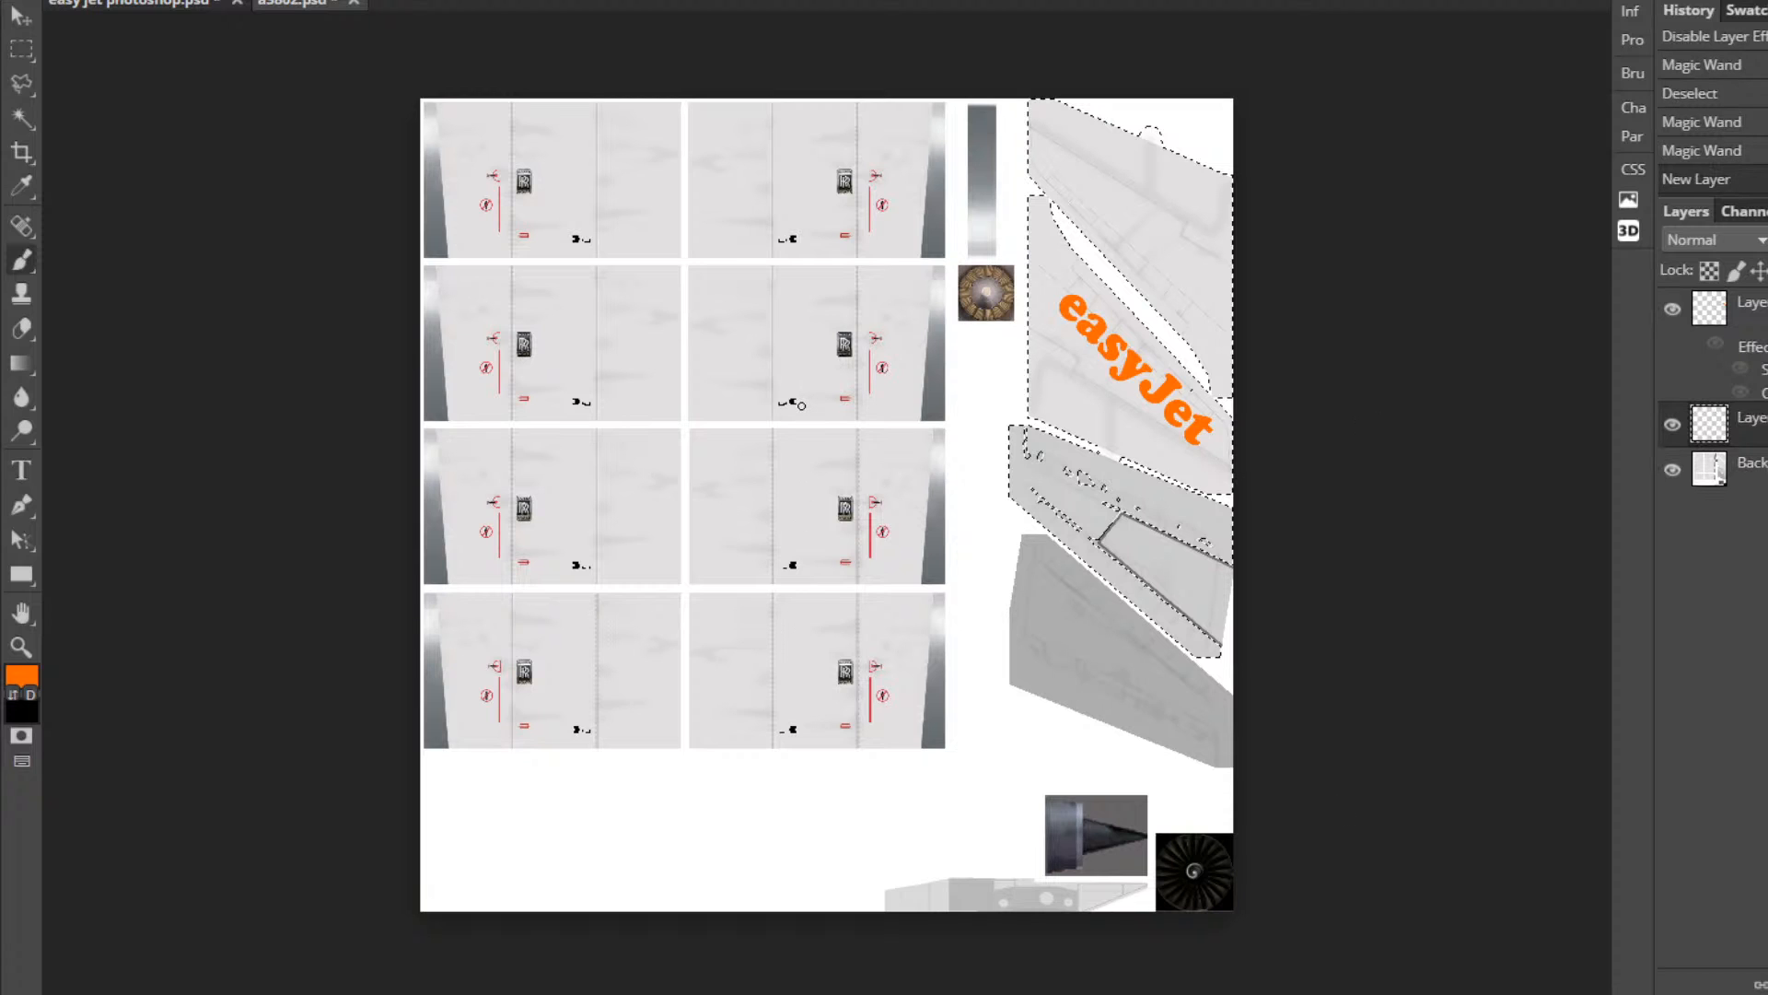
key(bracketright)
key(bracketright)
key(bracketright)
key(bracketright)
key(bracketright)
key(bracketright)
key(bracketright)
key(bracketright)
key(bracketright)
key(bracketright)
key(bracketright)
key(bracketright)
key(bracketright)
key(bracketright)
key(bracketright)
key(bracketright)
key(bracketright)
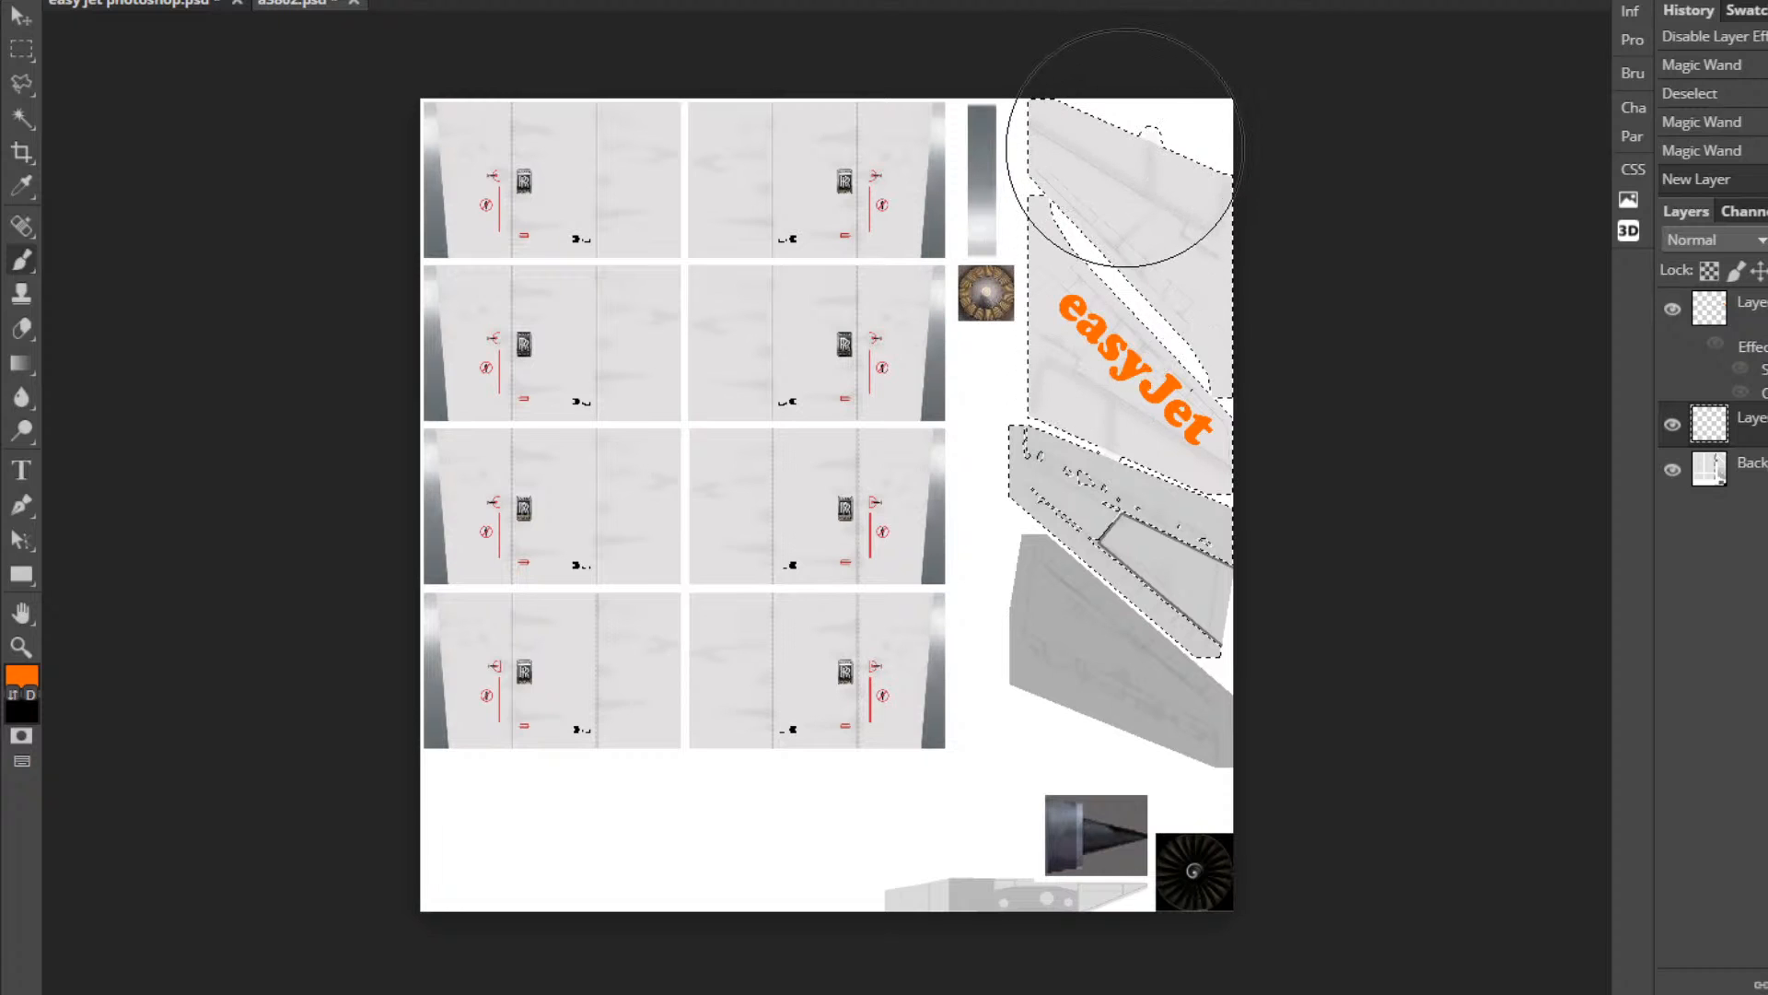
key(bracketleft)
key(bracketleft)
key(bracketleft)
key(bracketleft)
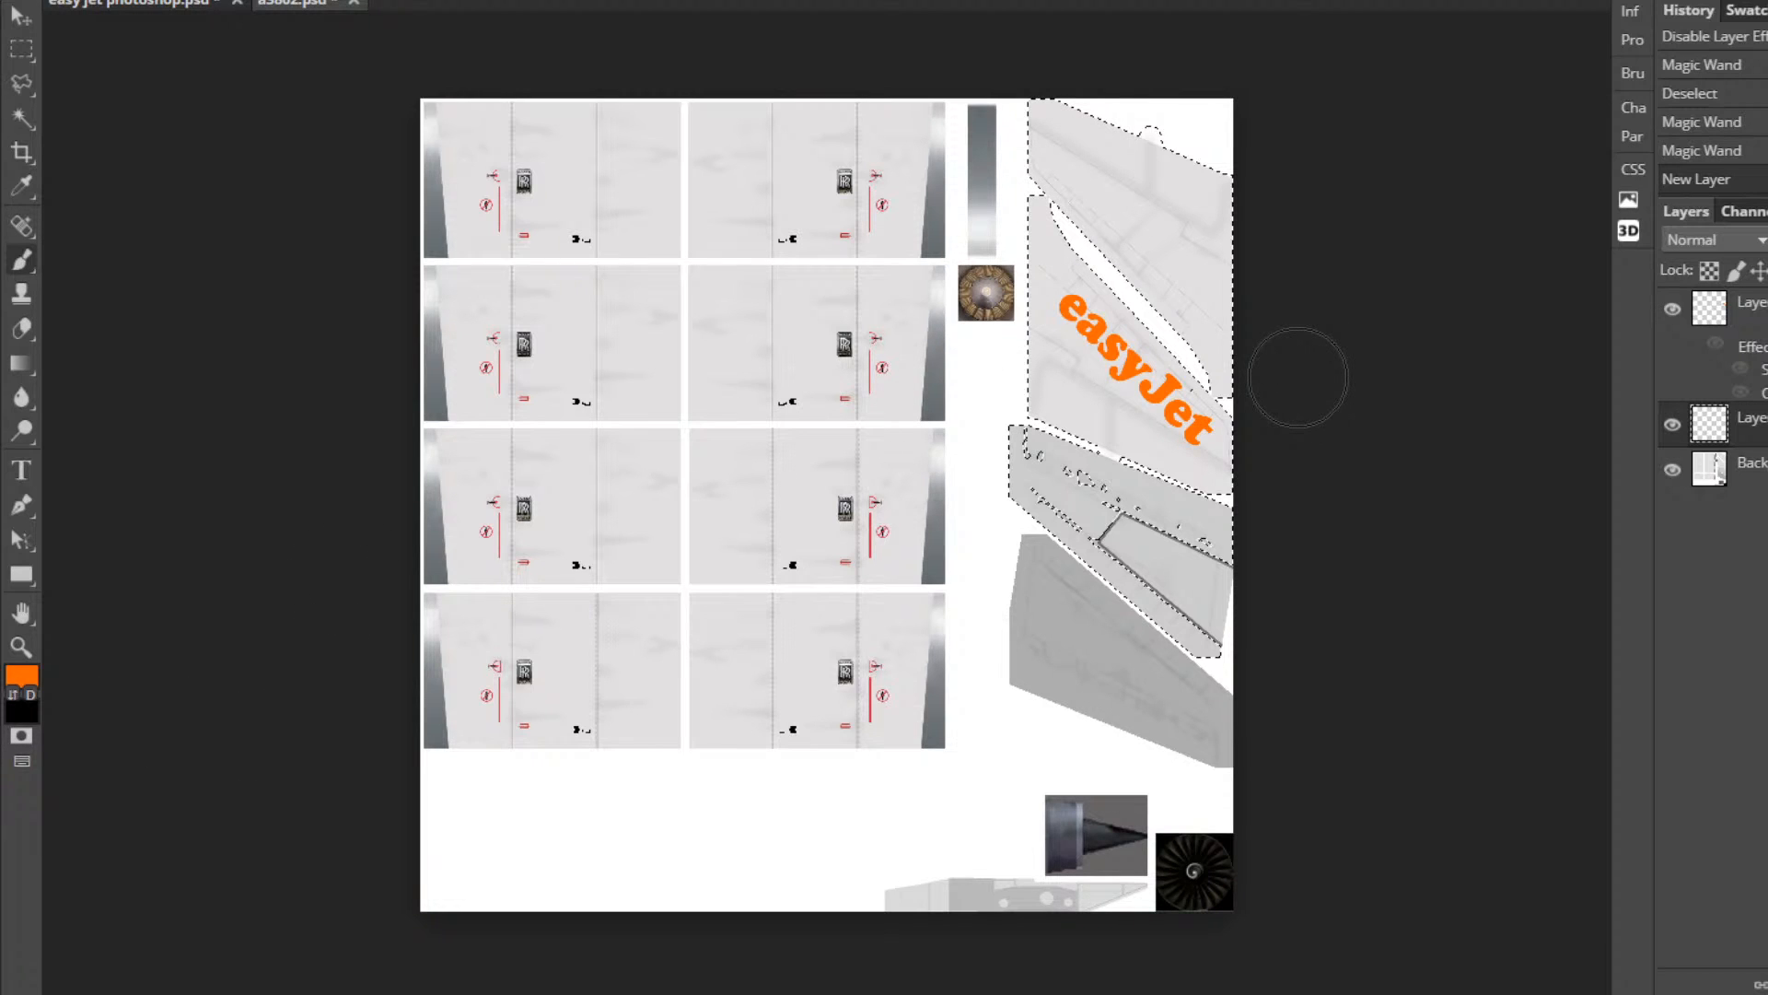
click(1235, 361)
mouse_move(1235, 374)
mouse_down()
mouse_move(1212, 318)
mouse_move(1068, 183)
mouse_move(1046, 117)
mouse_move(1145, 180)
mouse_move(1276, 226)
mouse_up()
mouse_move(1190, 175)
mouse_down()
mouse_move(1321, 221)
mouse_move(1255, 261)
mouse_move(1166, 235)
mouse_up()
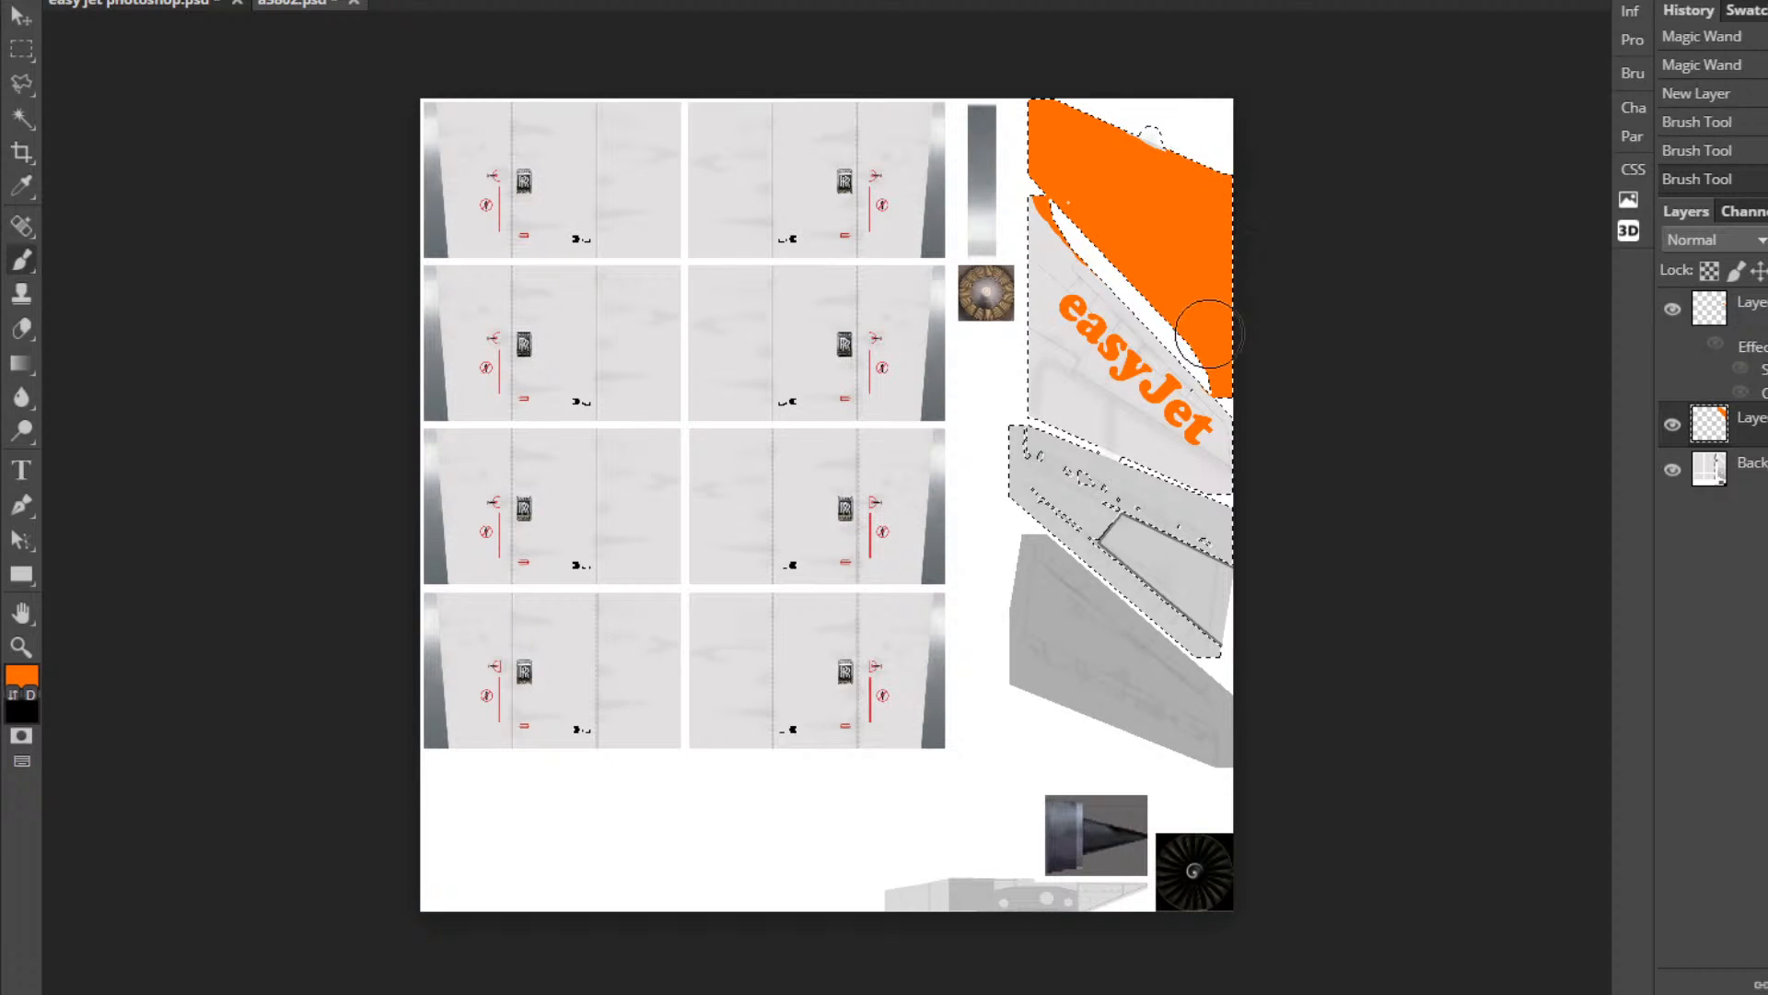
mouse_move(1233, 463)
mouse_down()
mouse_move(1068, 397)
mouse_move(1048, 364)
mouse_move(1041, 209)
mouse_move(1103, 302)
mouse_move(1283, 458)
mouse_move(1077, 347)
mouse_move(1232, 426)
mouse_move(1224, 383)
mouse_up()
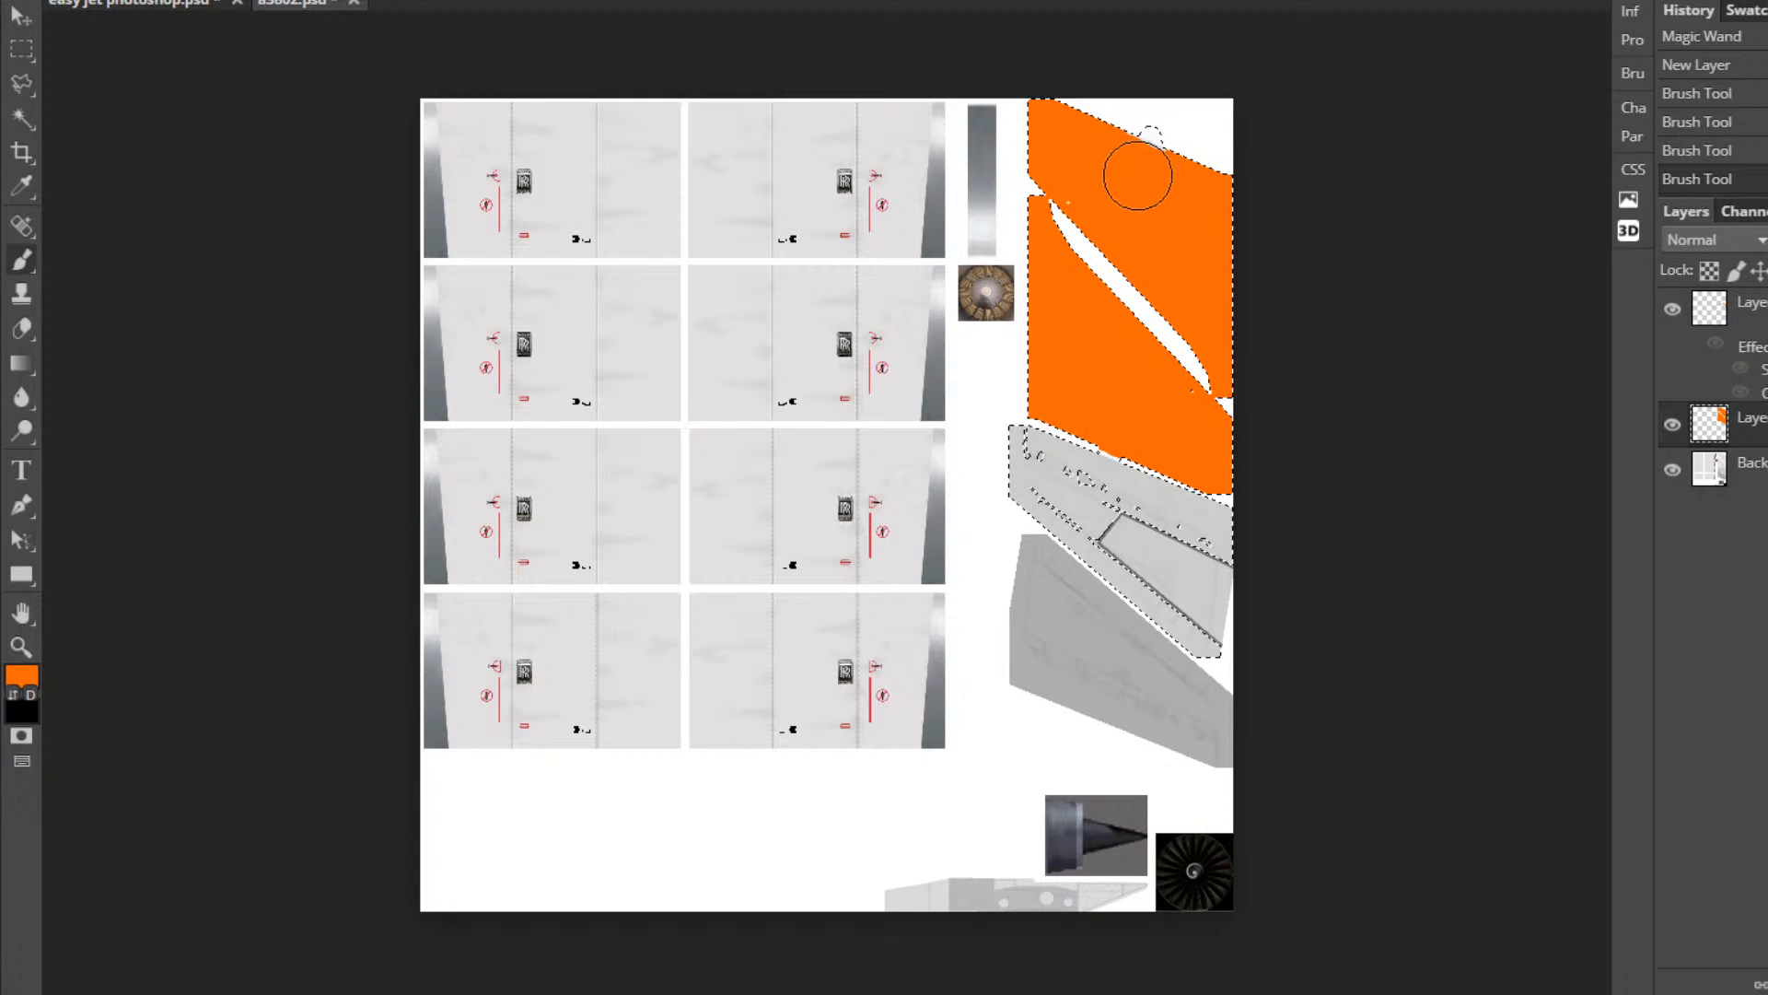
click(1136, 168)
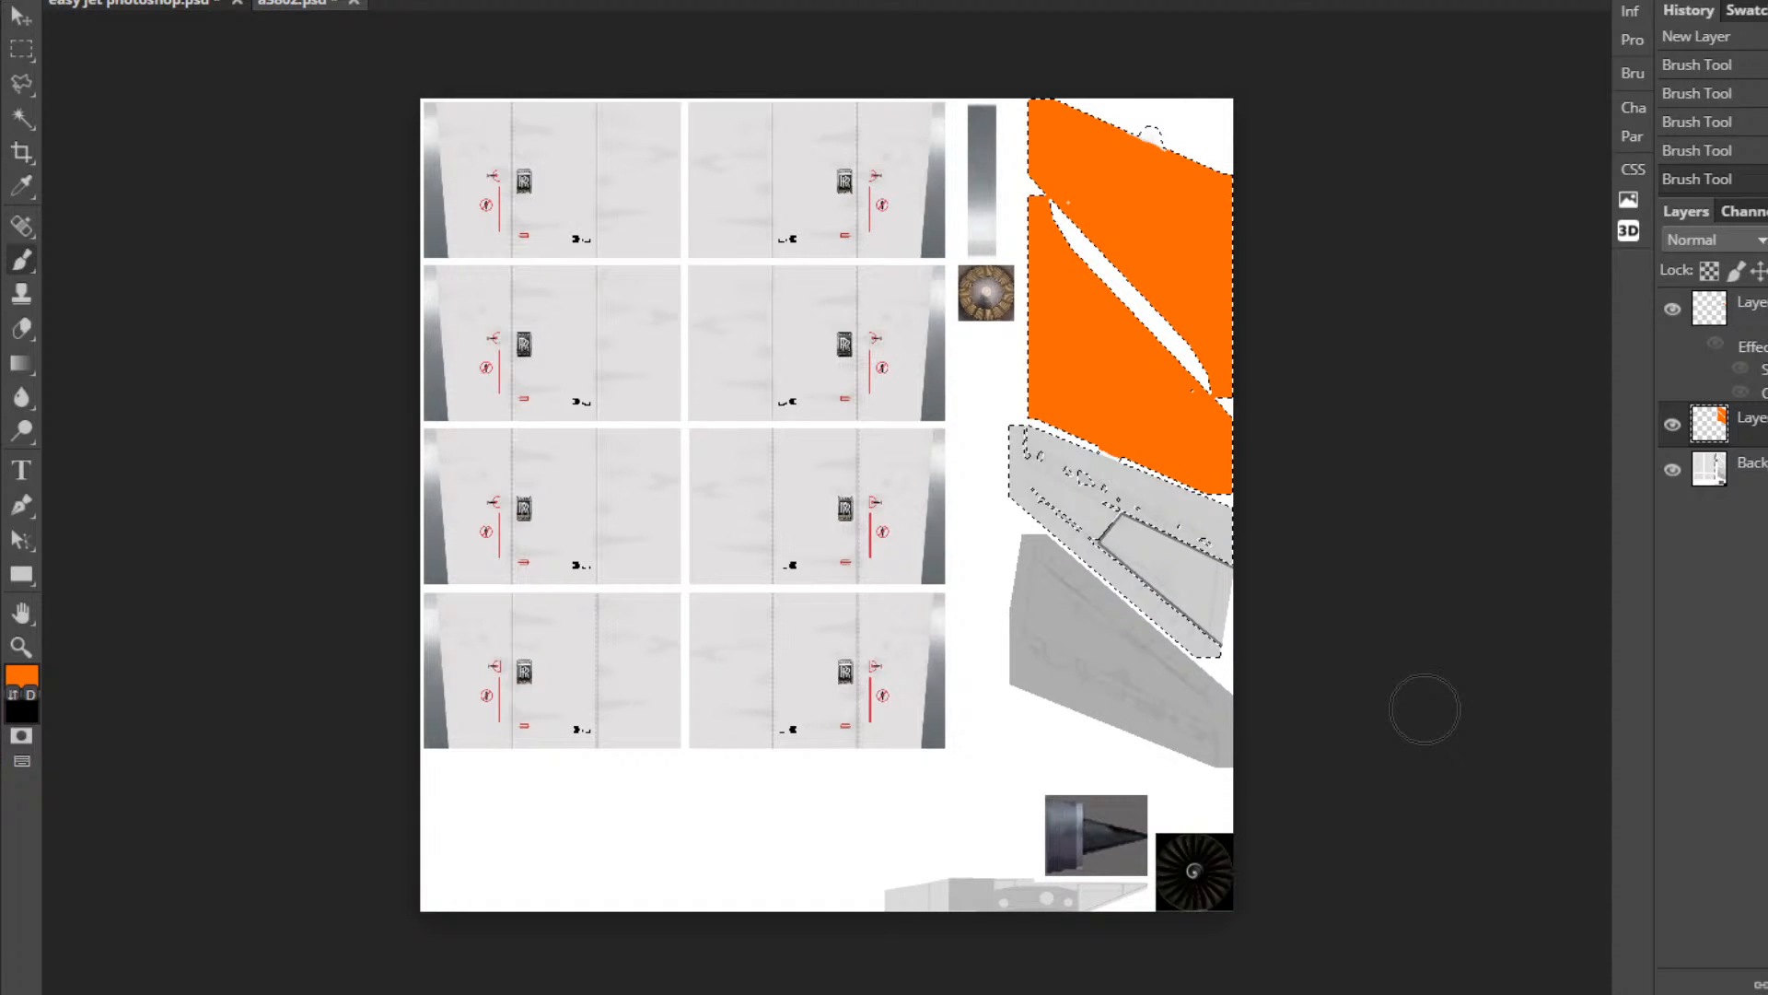
Re-enable the easyJet logo layer's effects and clear the tail fin selection.
click(1714, 346)
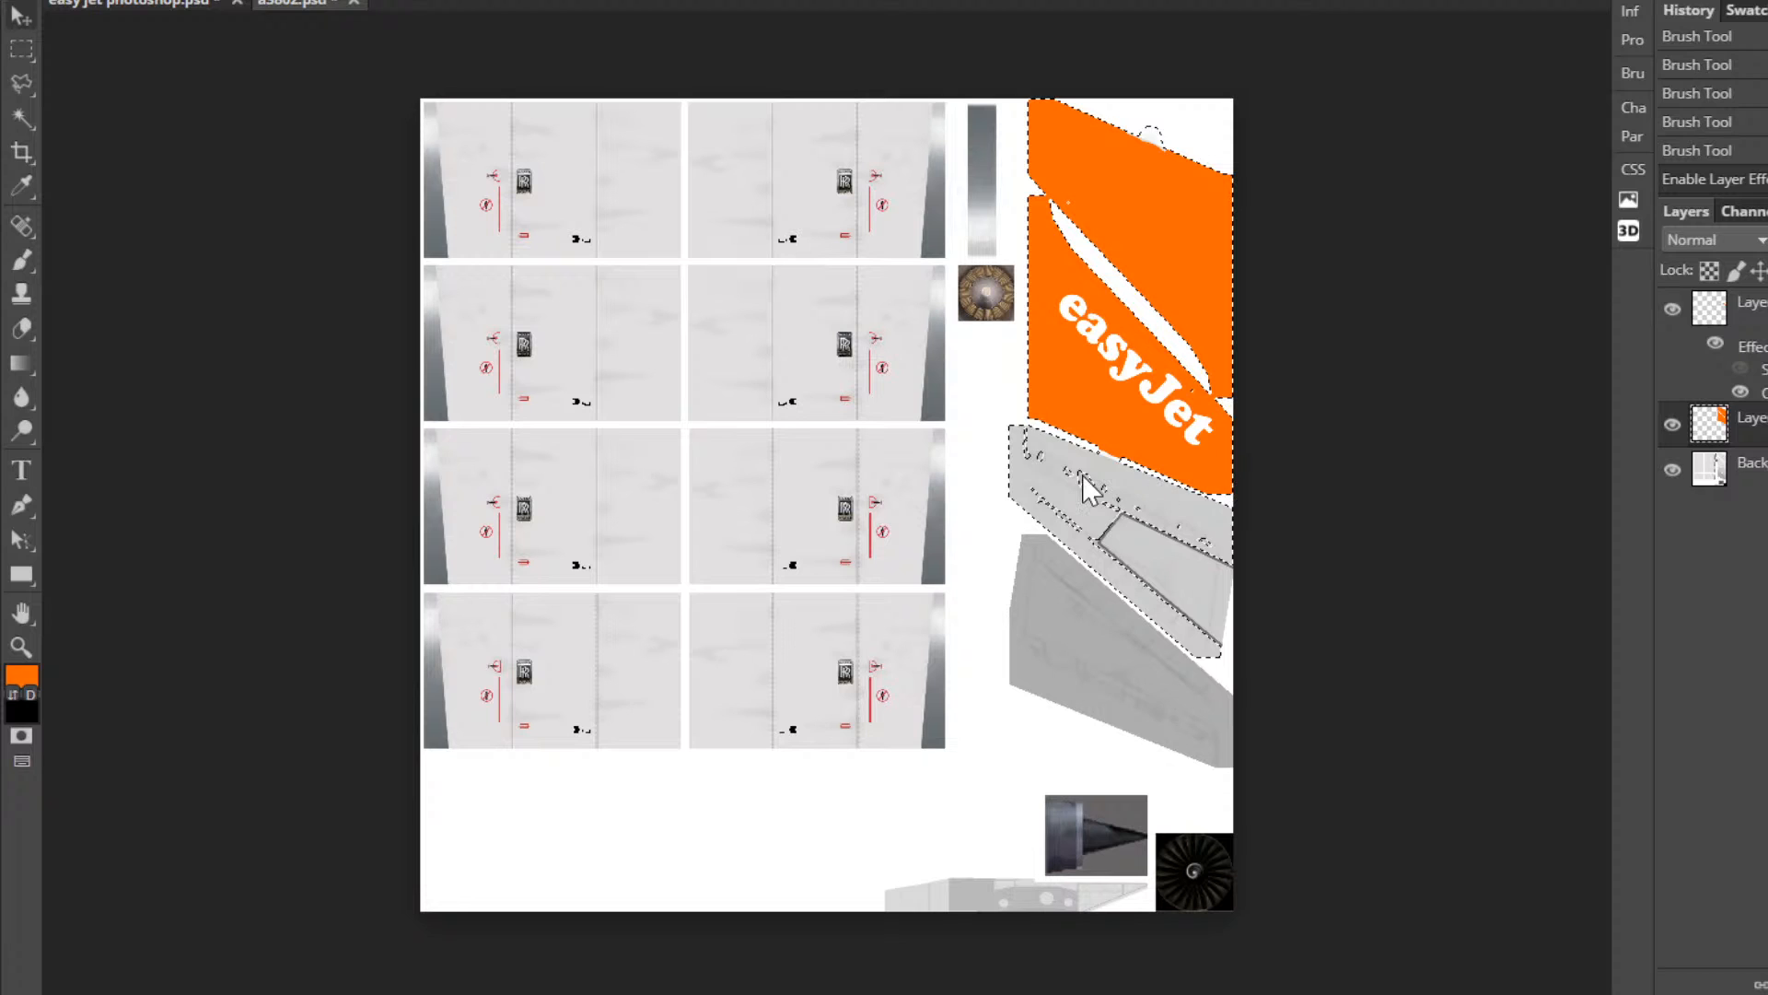
key(ctrl+d)
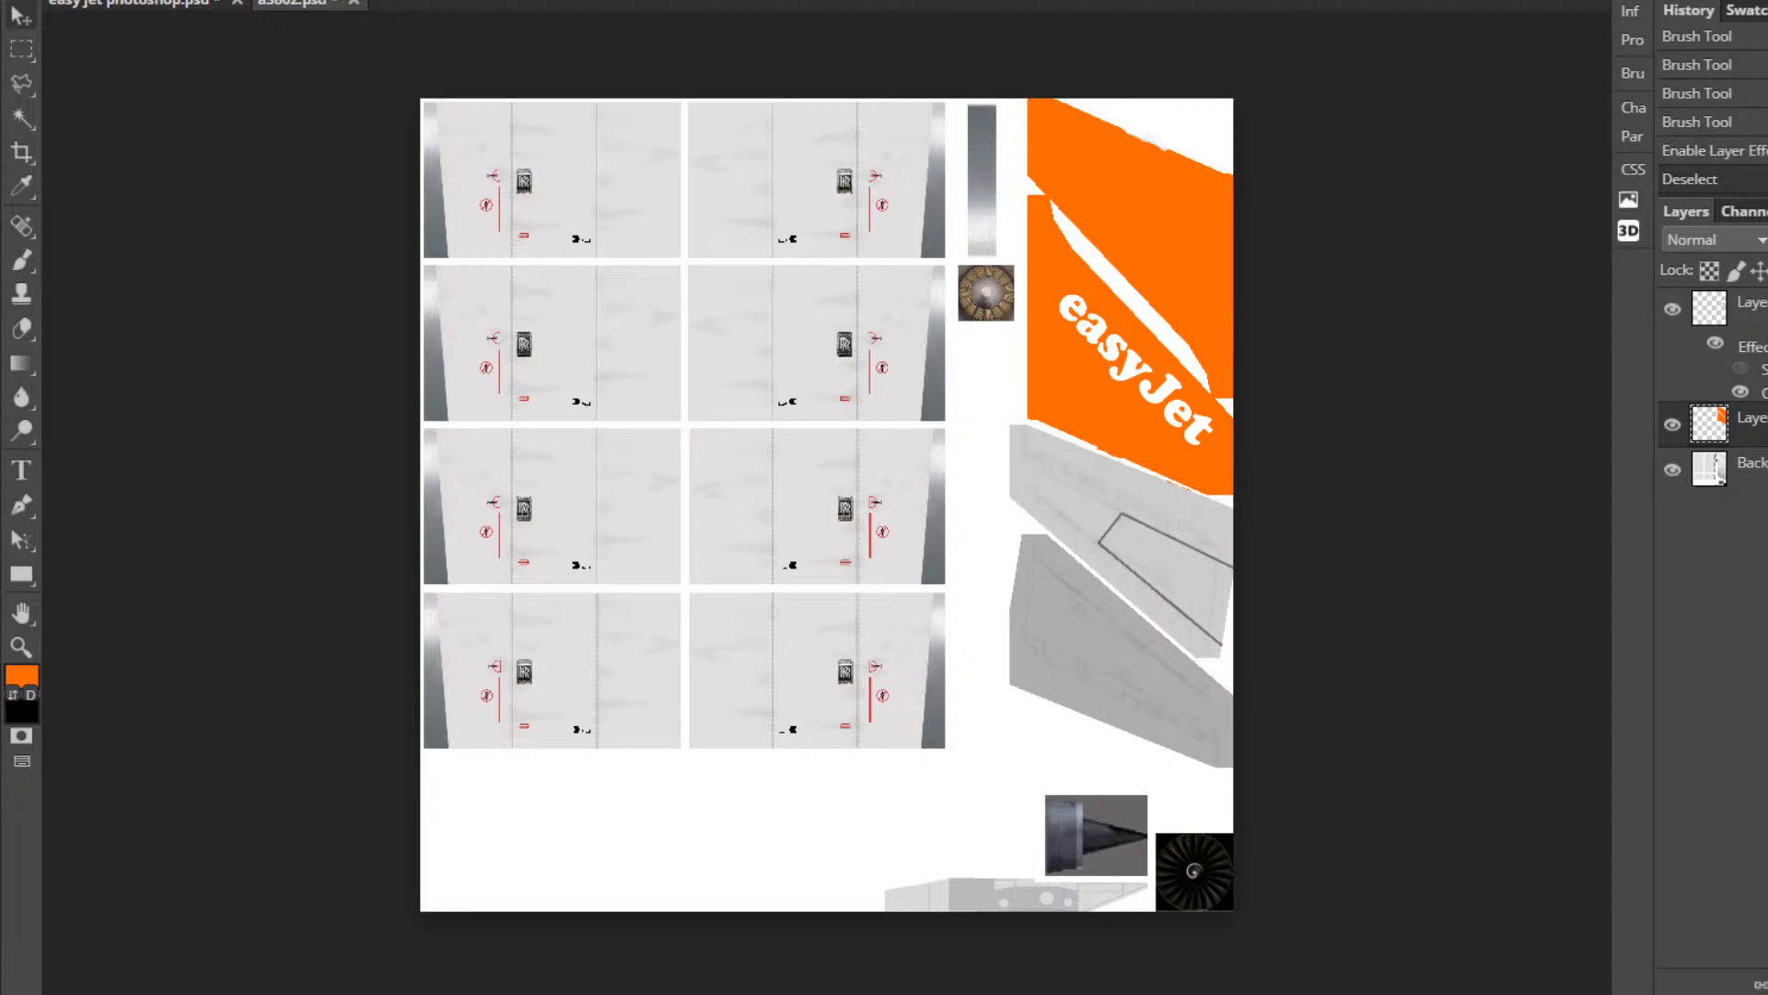
Try the Linear Burn, Darker Color and Color Burn blend modes on the orange tail layer.
click(1754, 241)
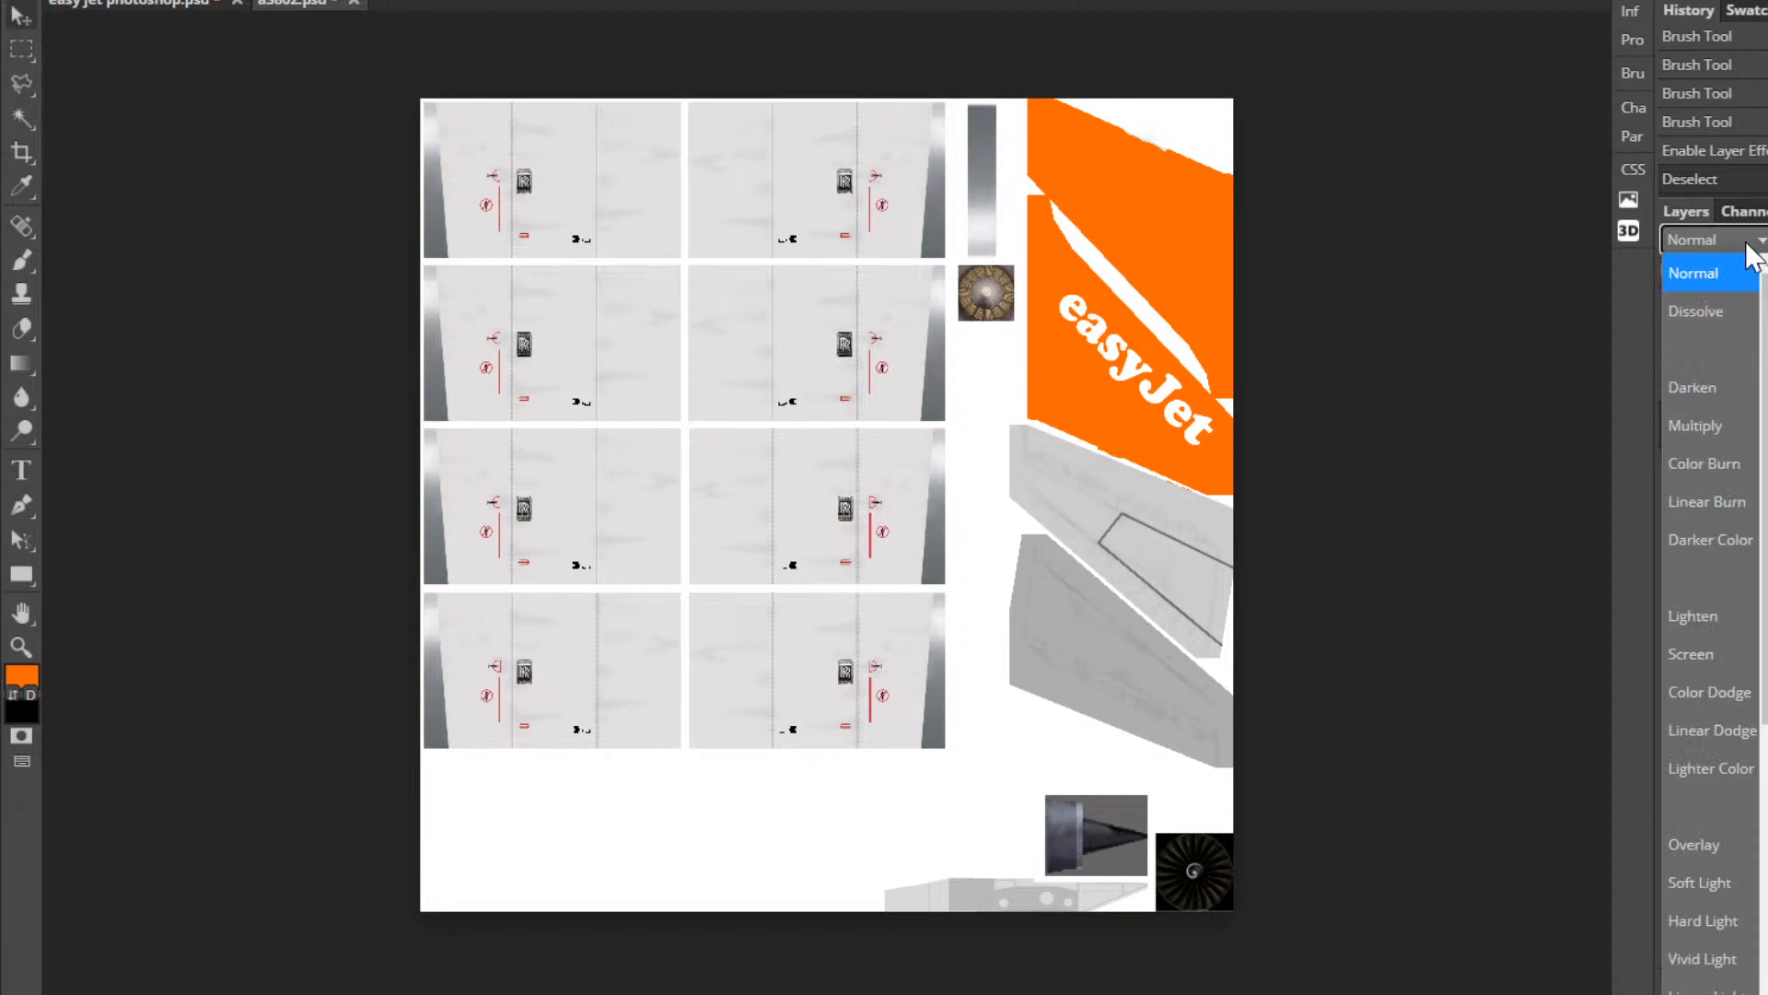
click(1693, 504)
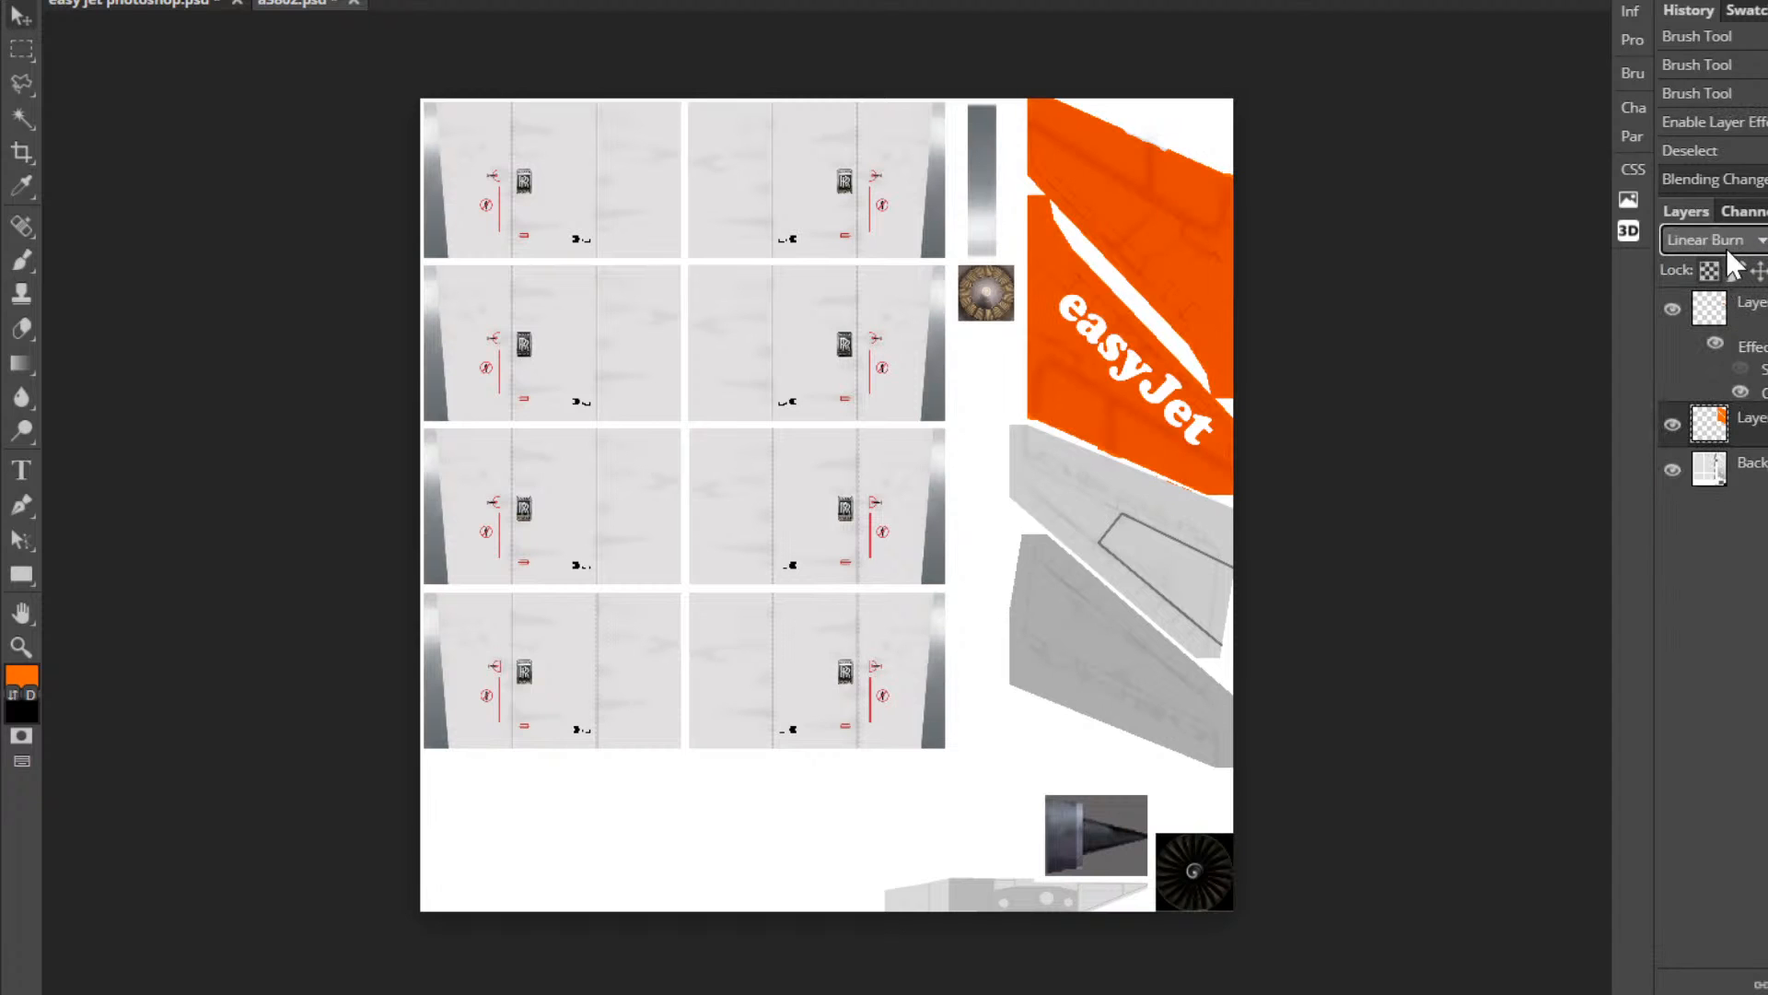
click(1729, 237)
click(1703, 523)
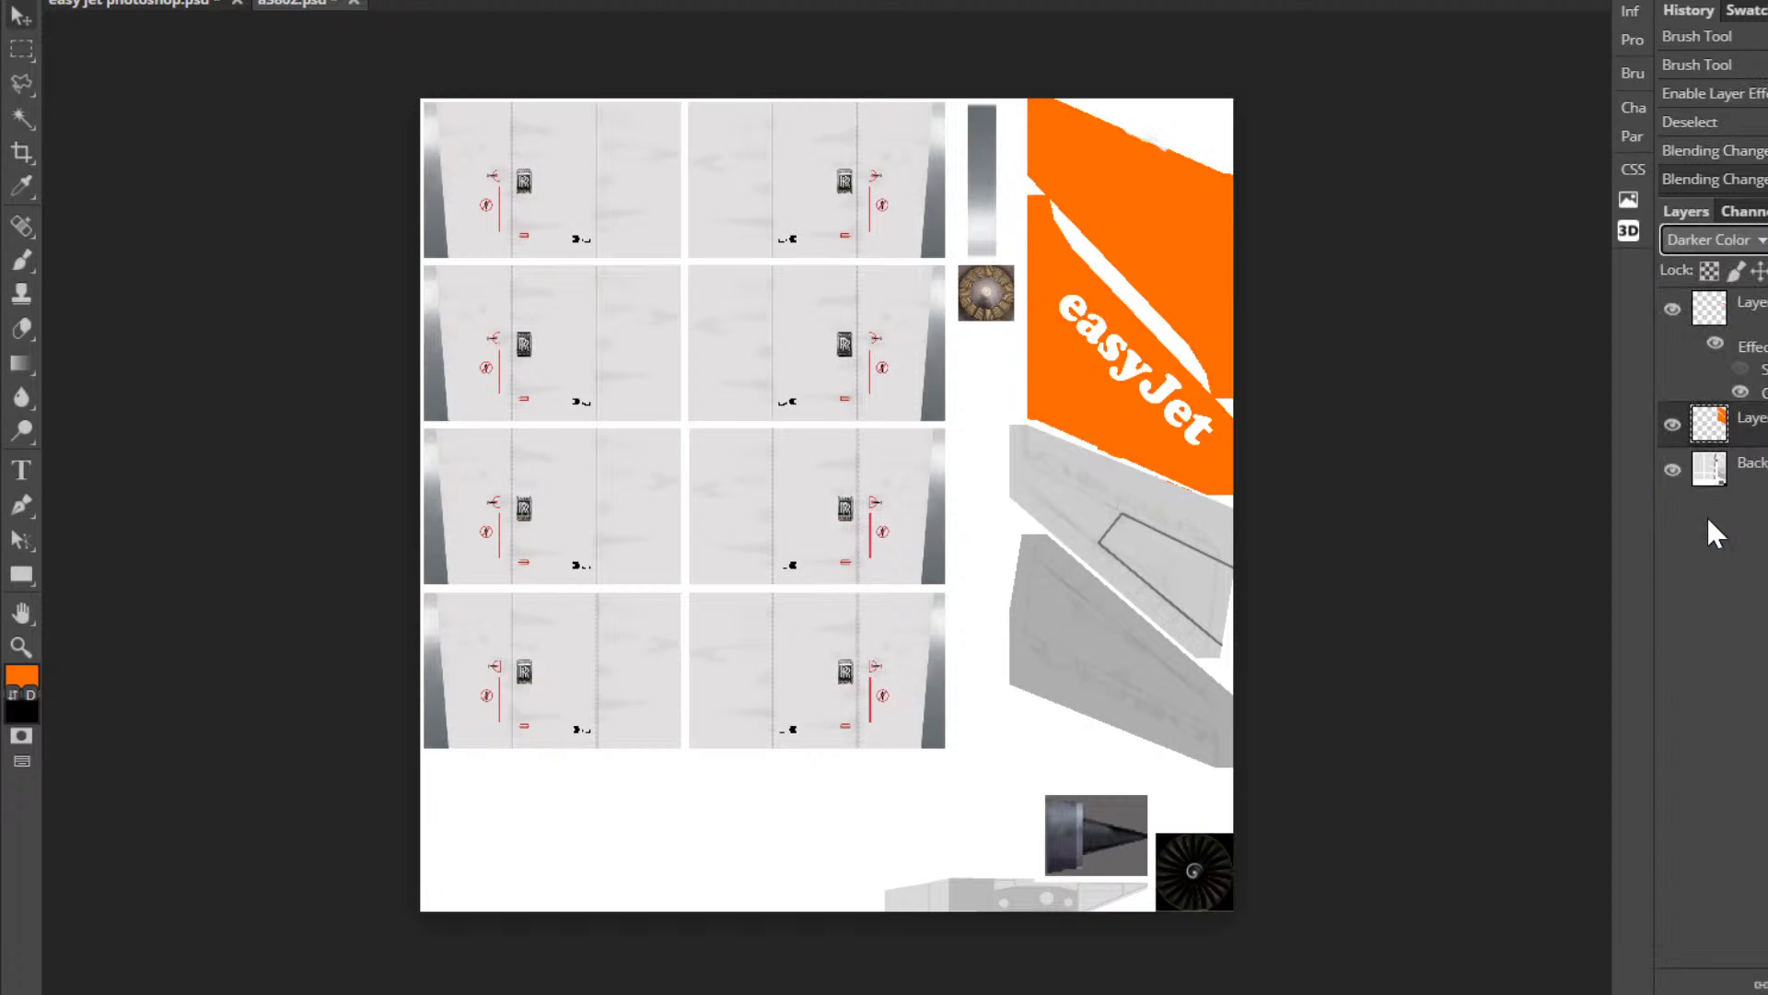
click(1731, 239)
click(1726, 466)
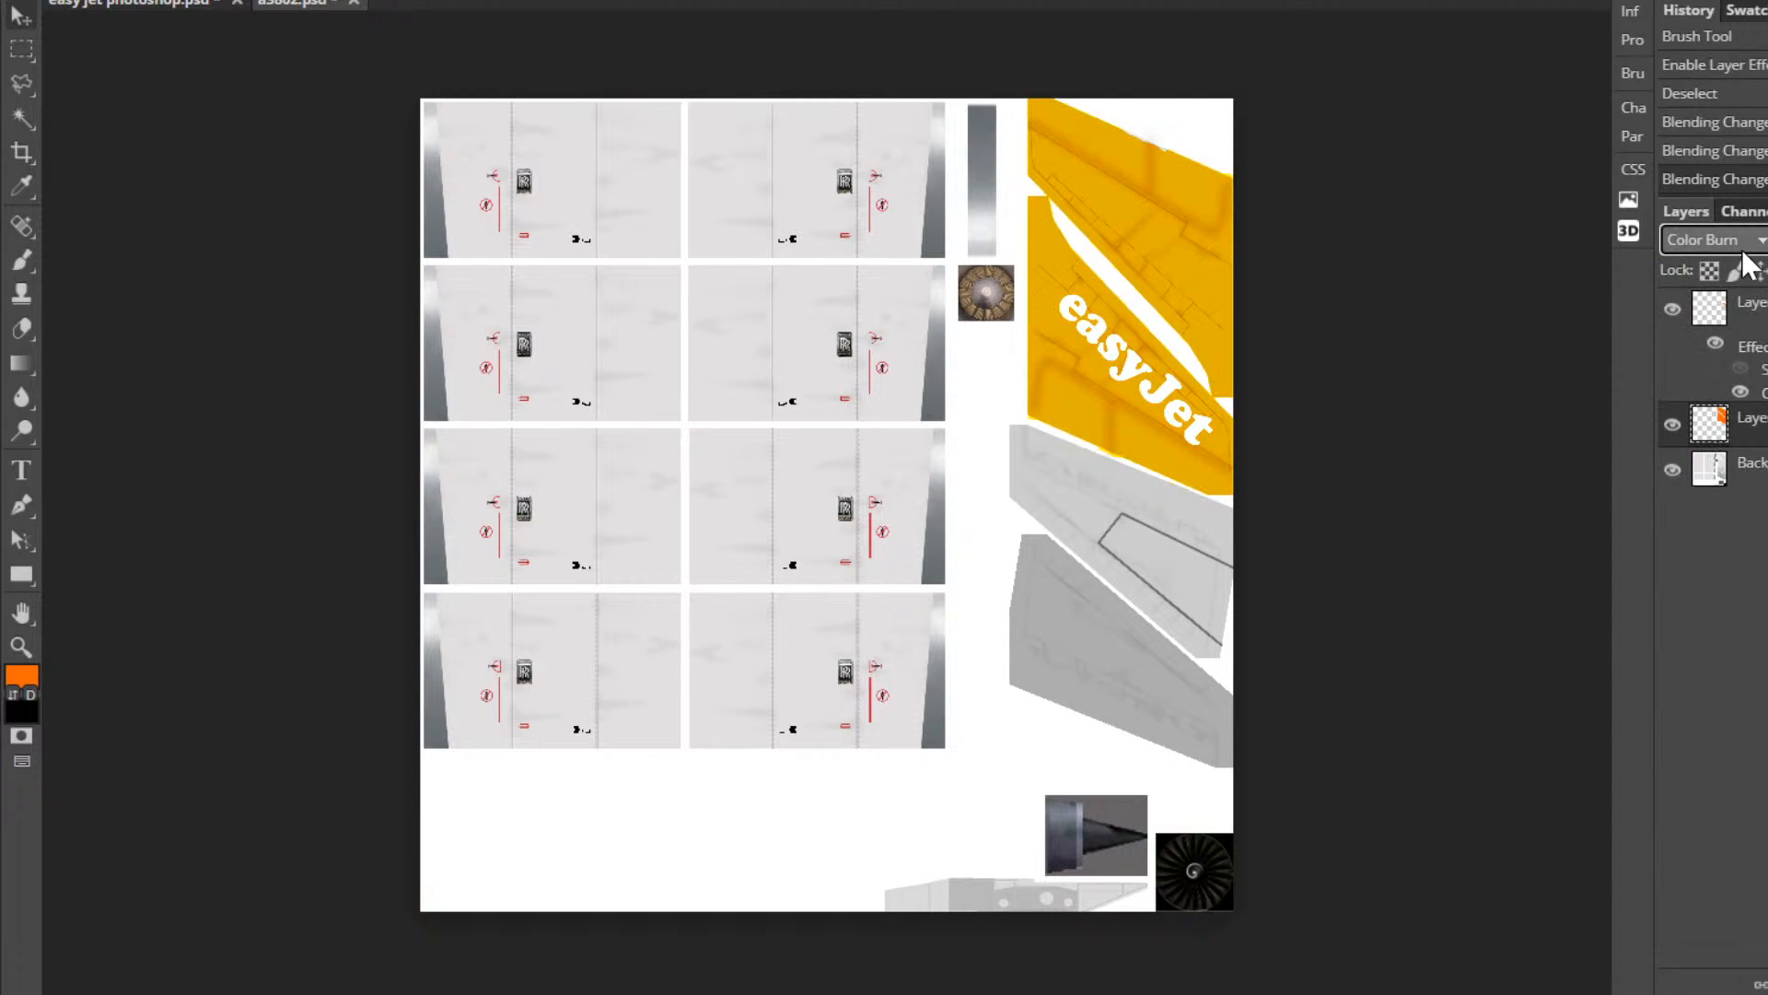
Set the orange tail layer to Multiply at 90% opacity, checking its blend mode against the fuselage texture's orange shape layer.
click(1738, 241)
click(1716, 425)
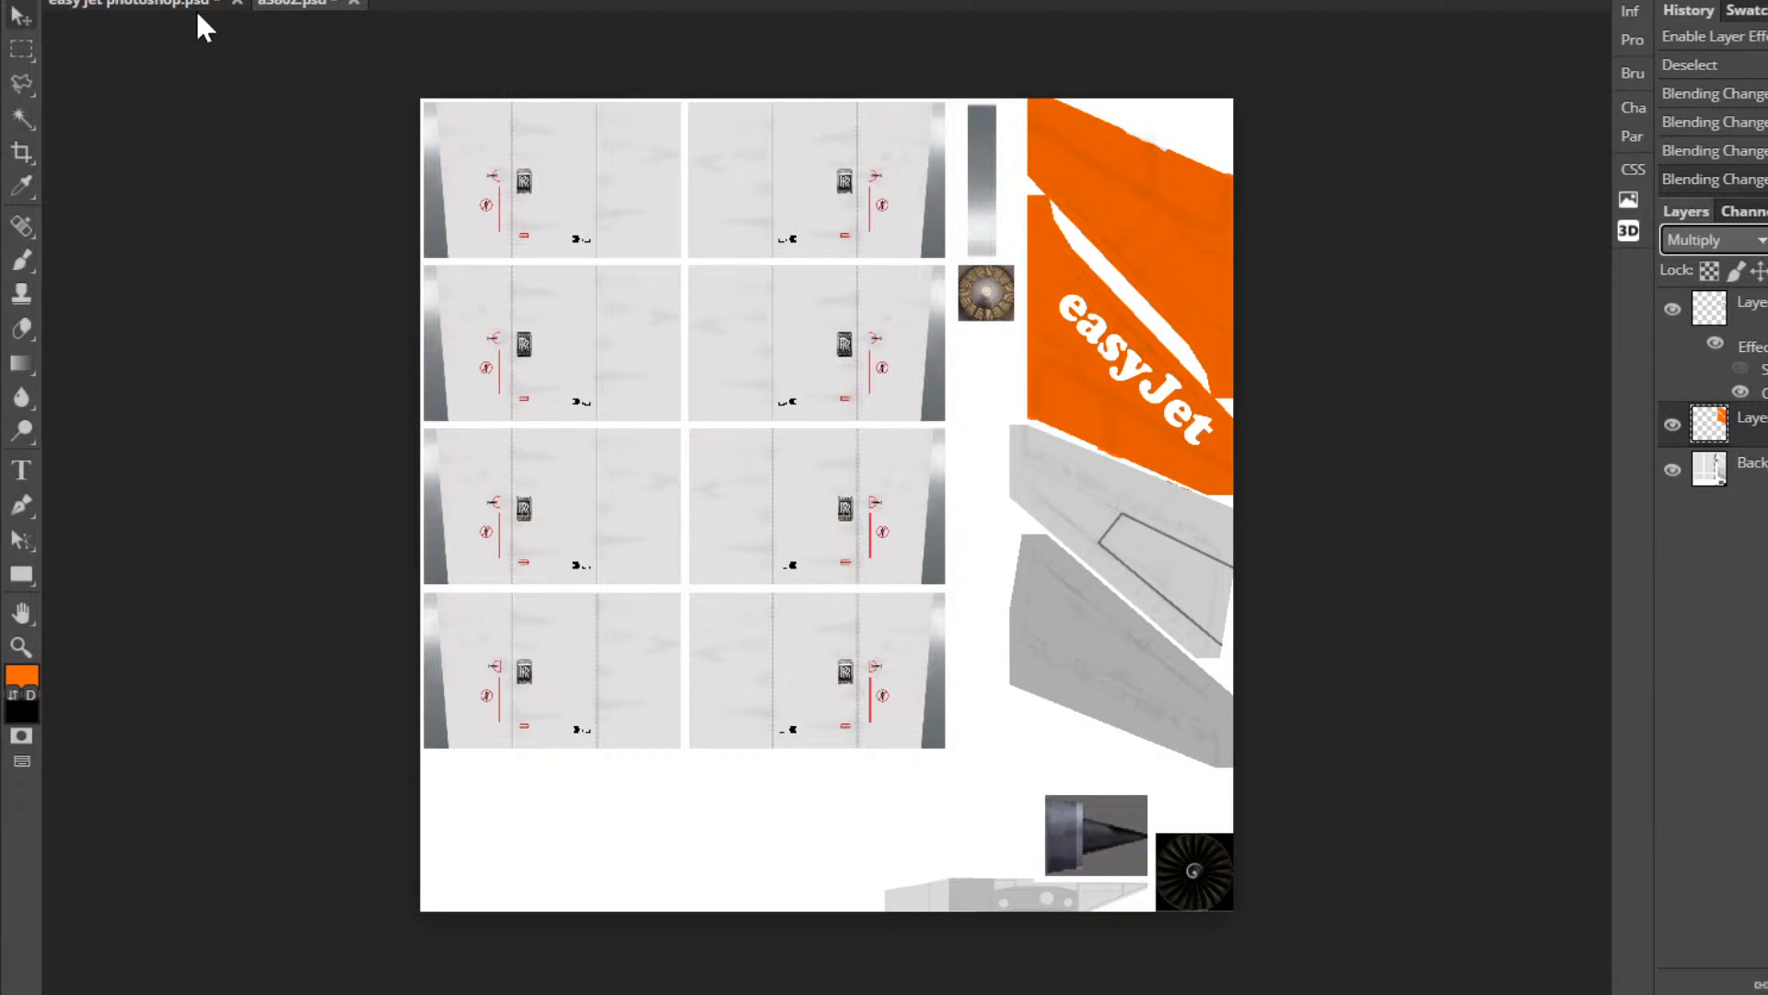
click(297, 2)
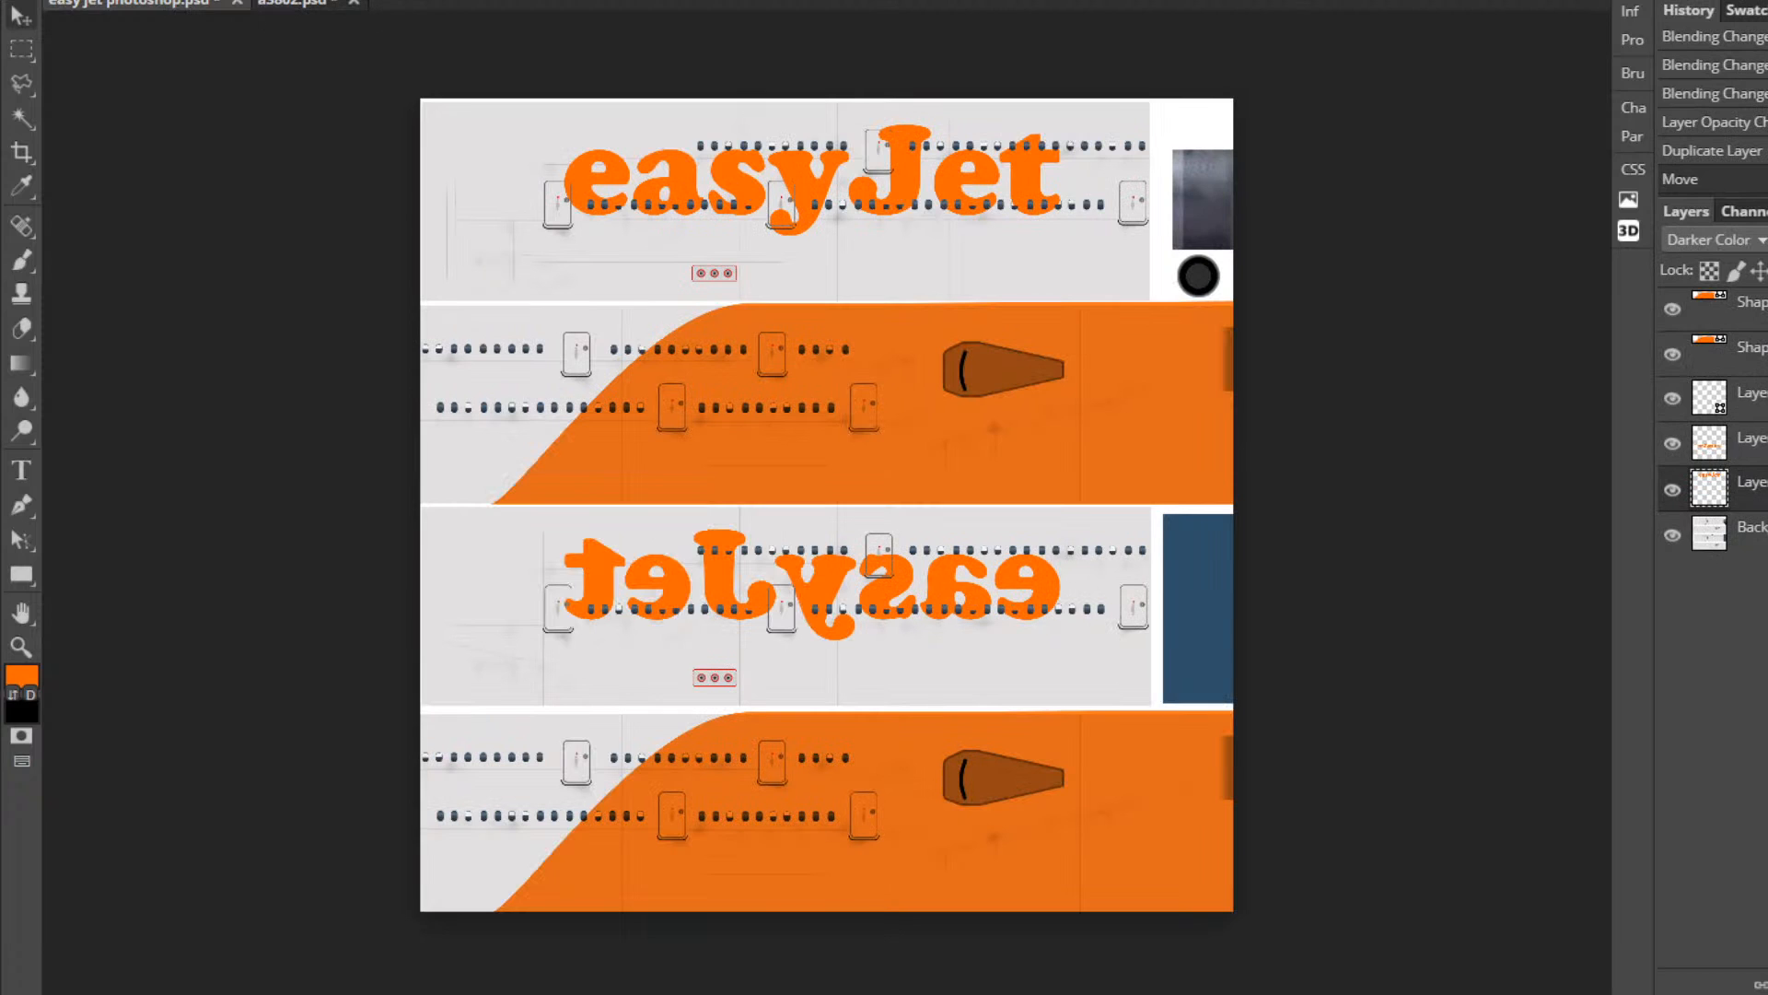
click(1720, 309)
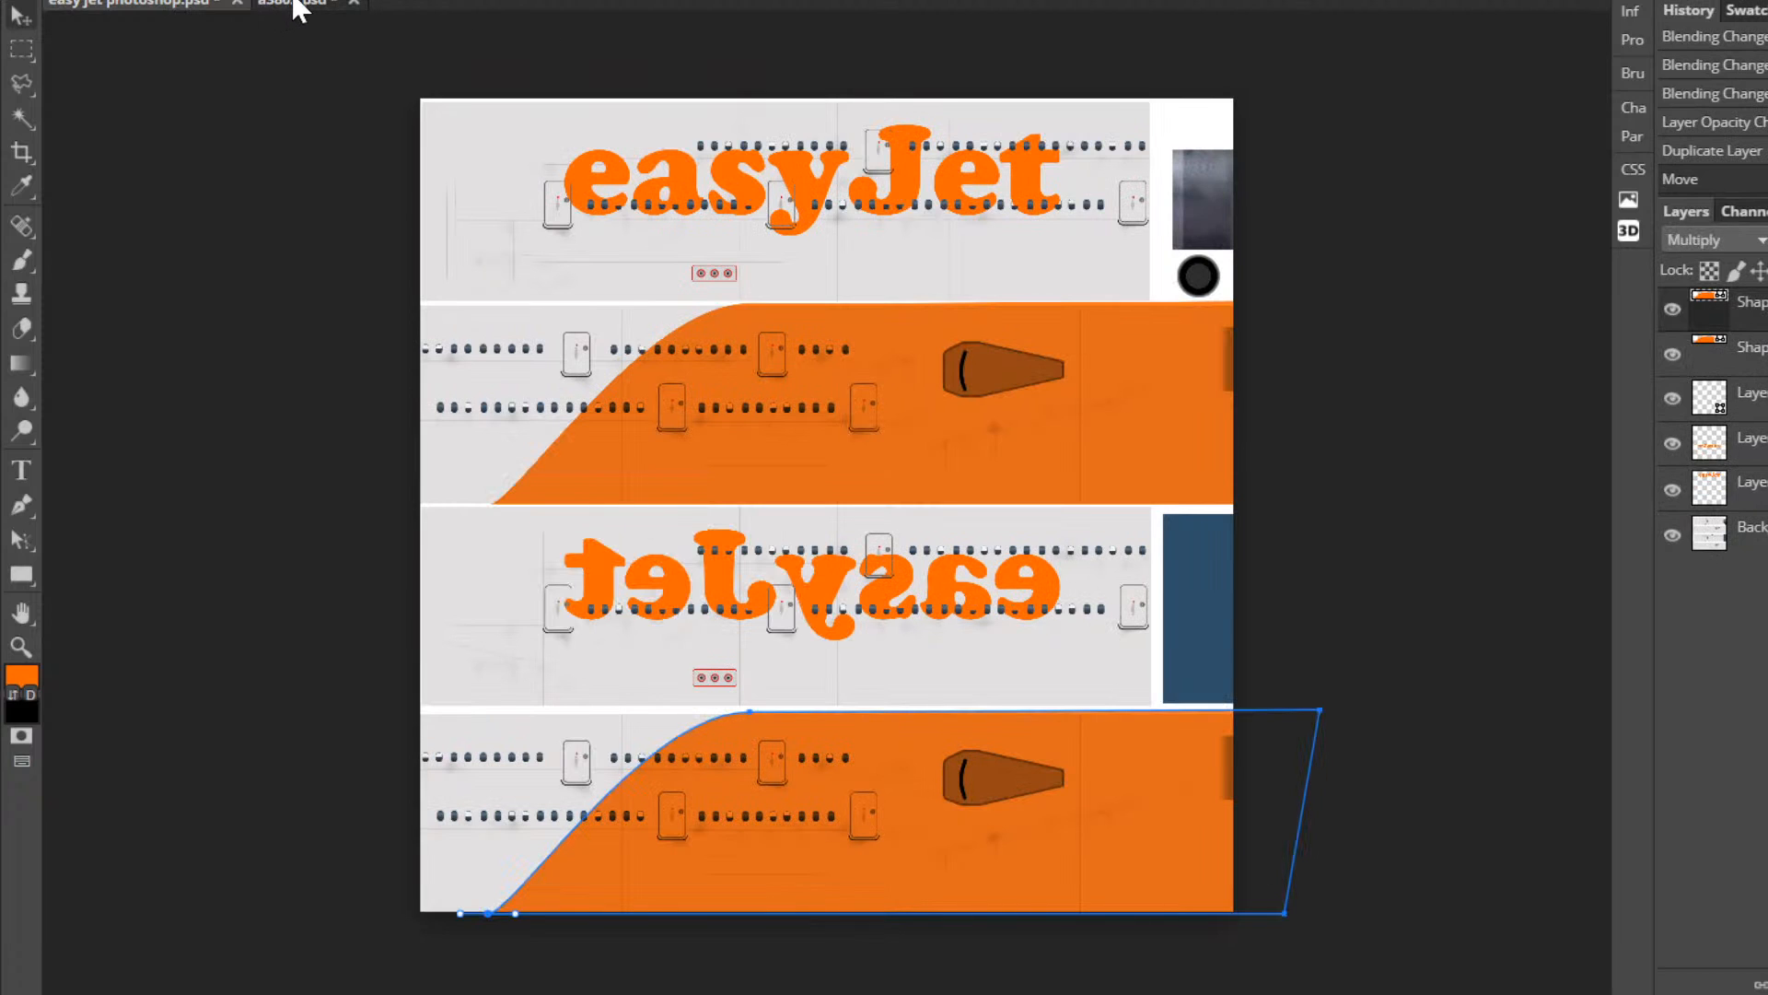
click(329, 7)
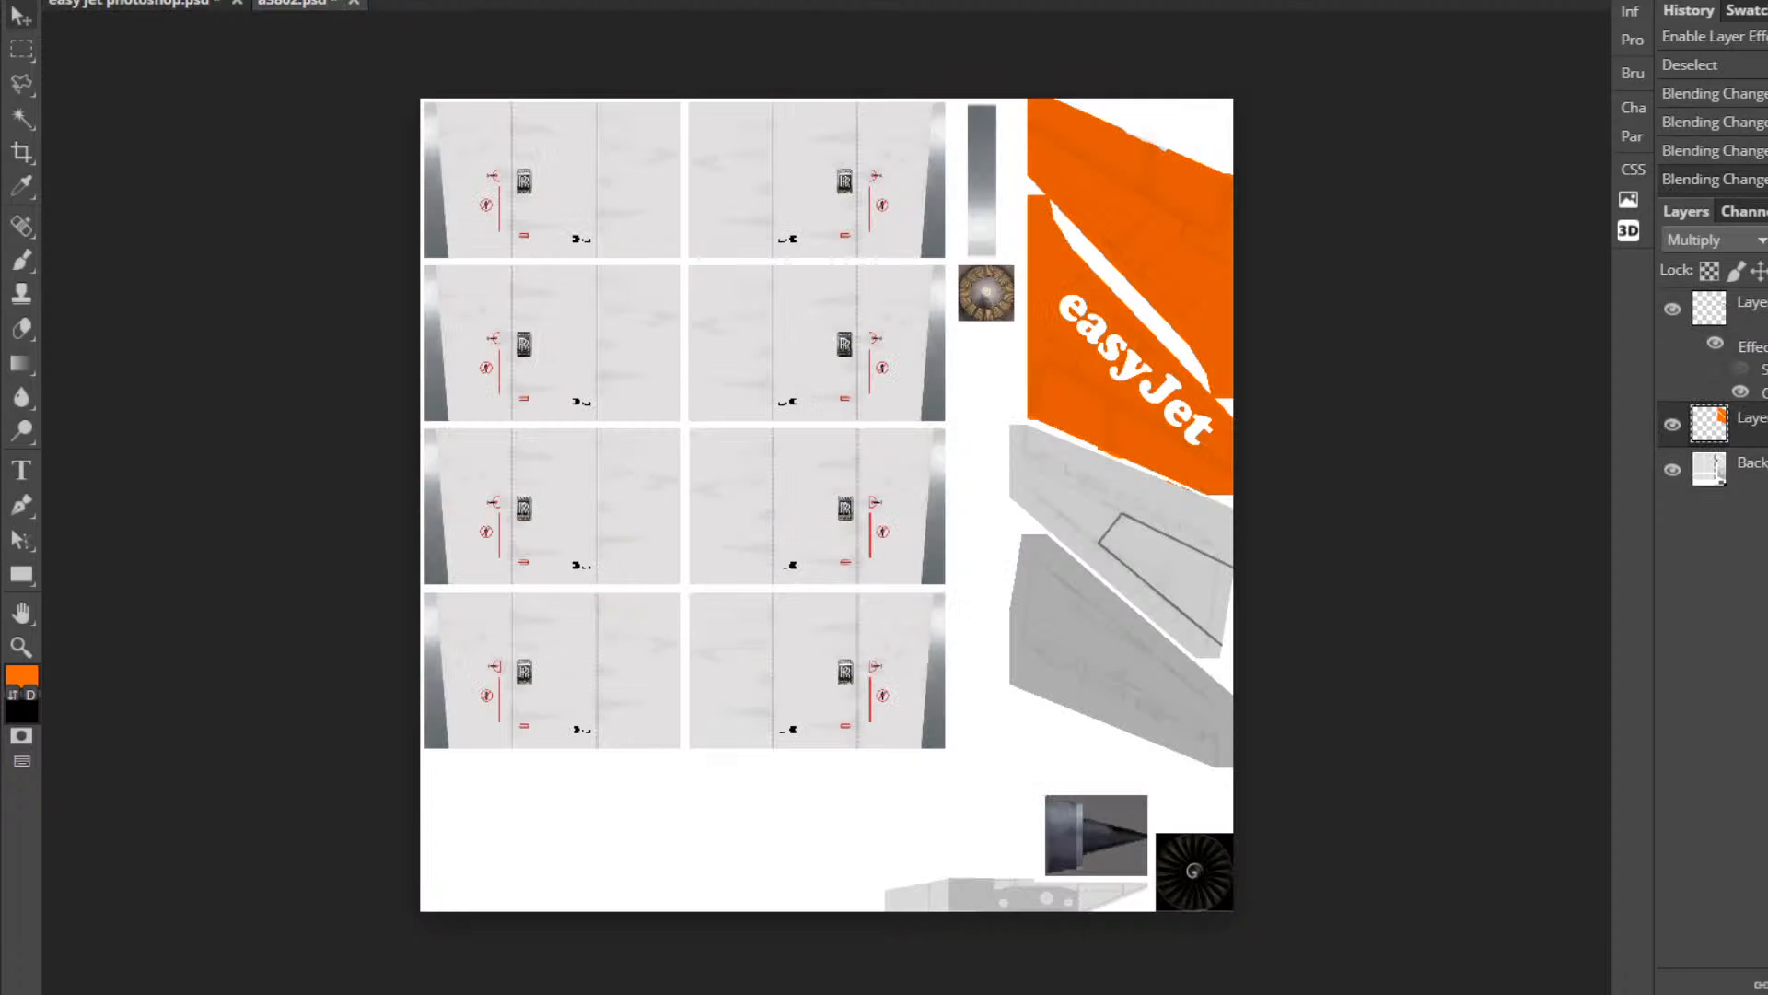
key(9)
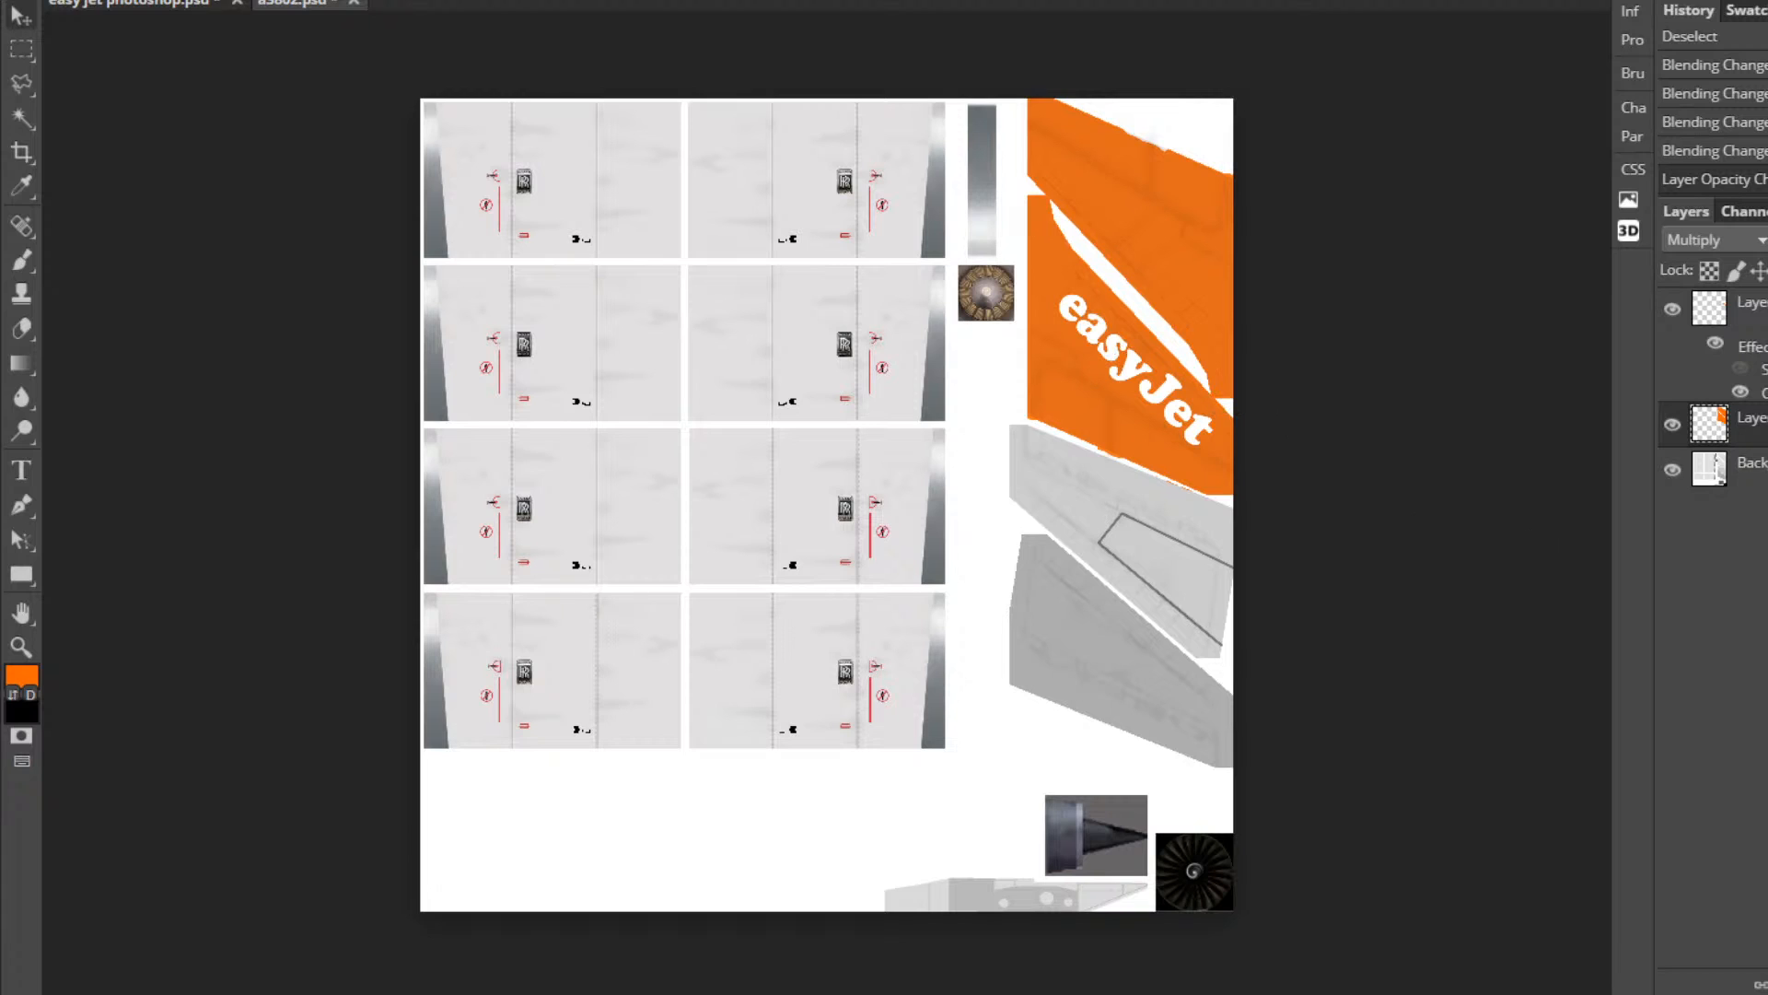
Duplicate the white easyJet logo layer and move the copy onto the upper orange tail fin half.
click(1751, 308)
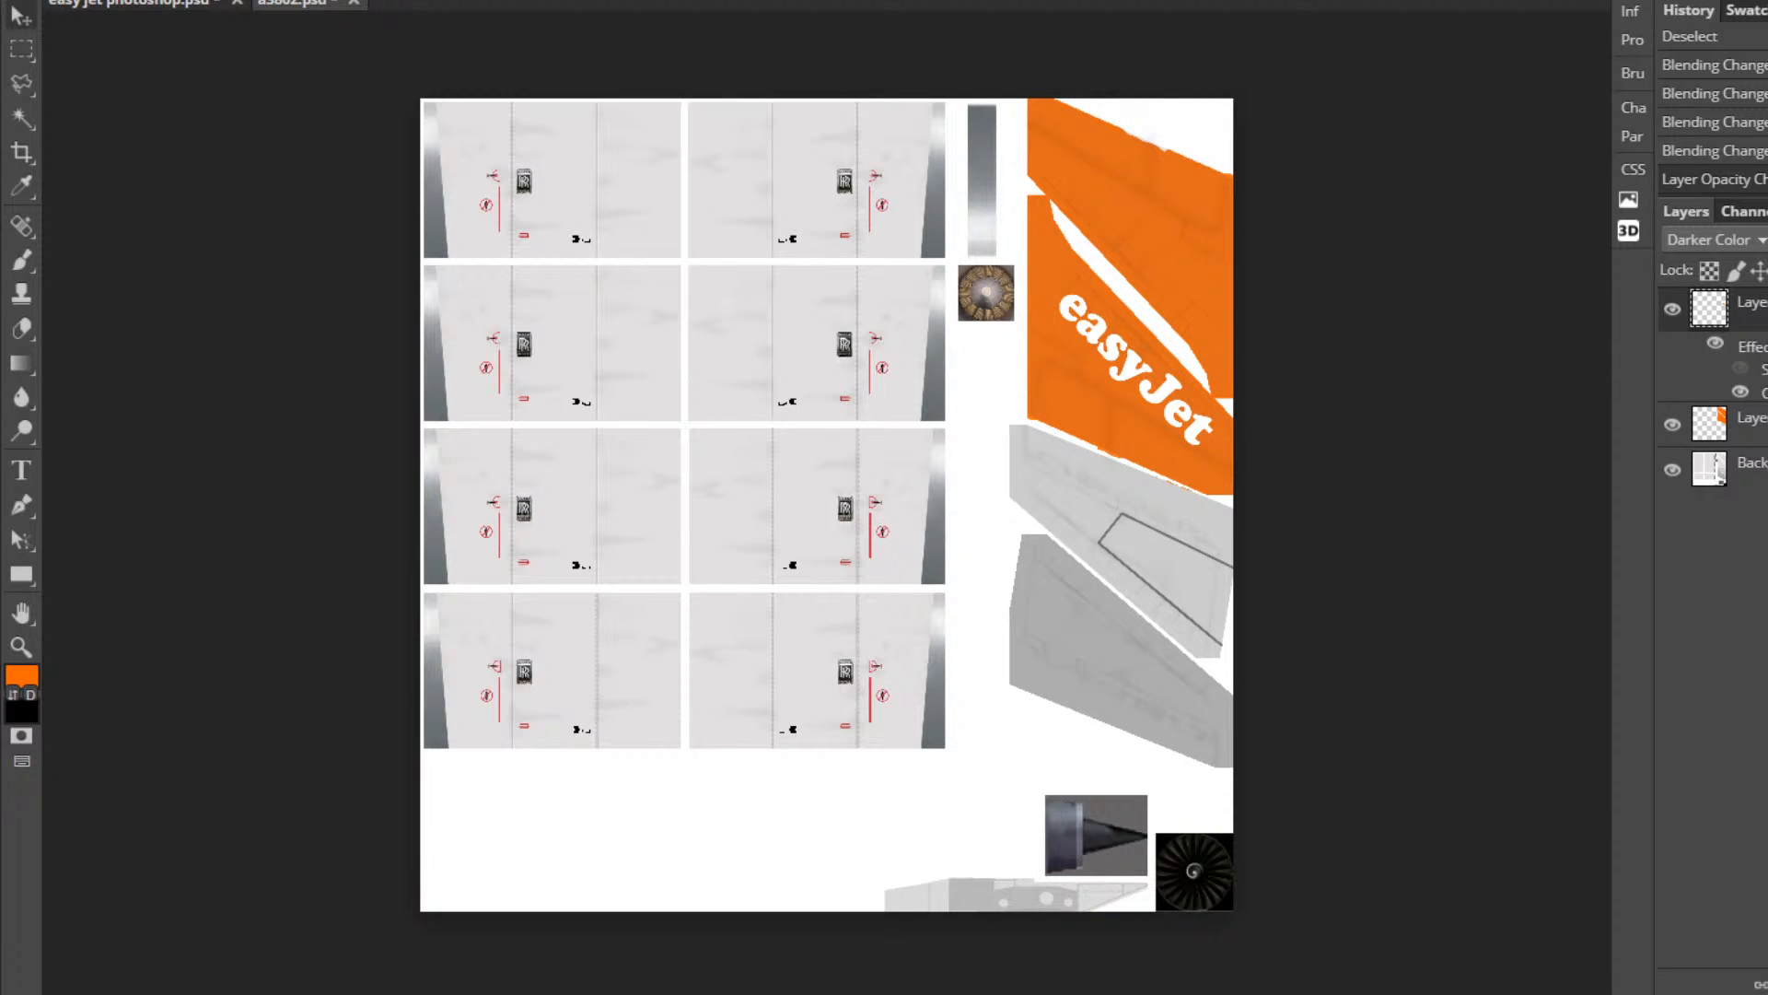
right_click(1761, 310)
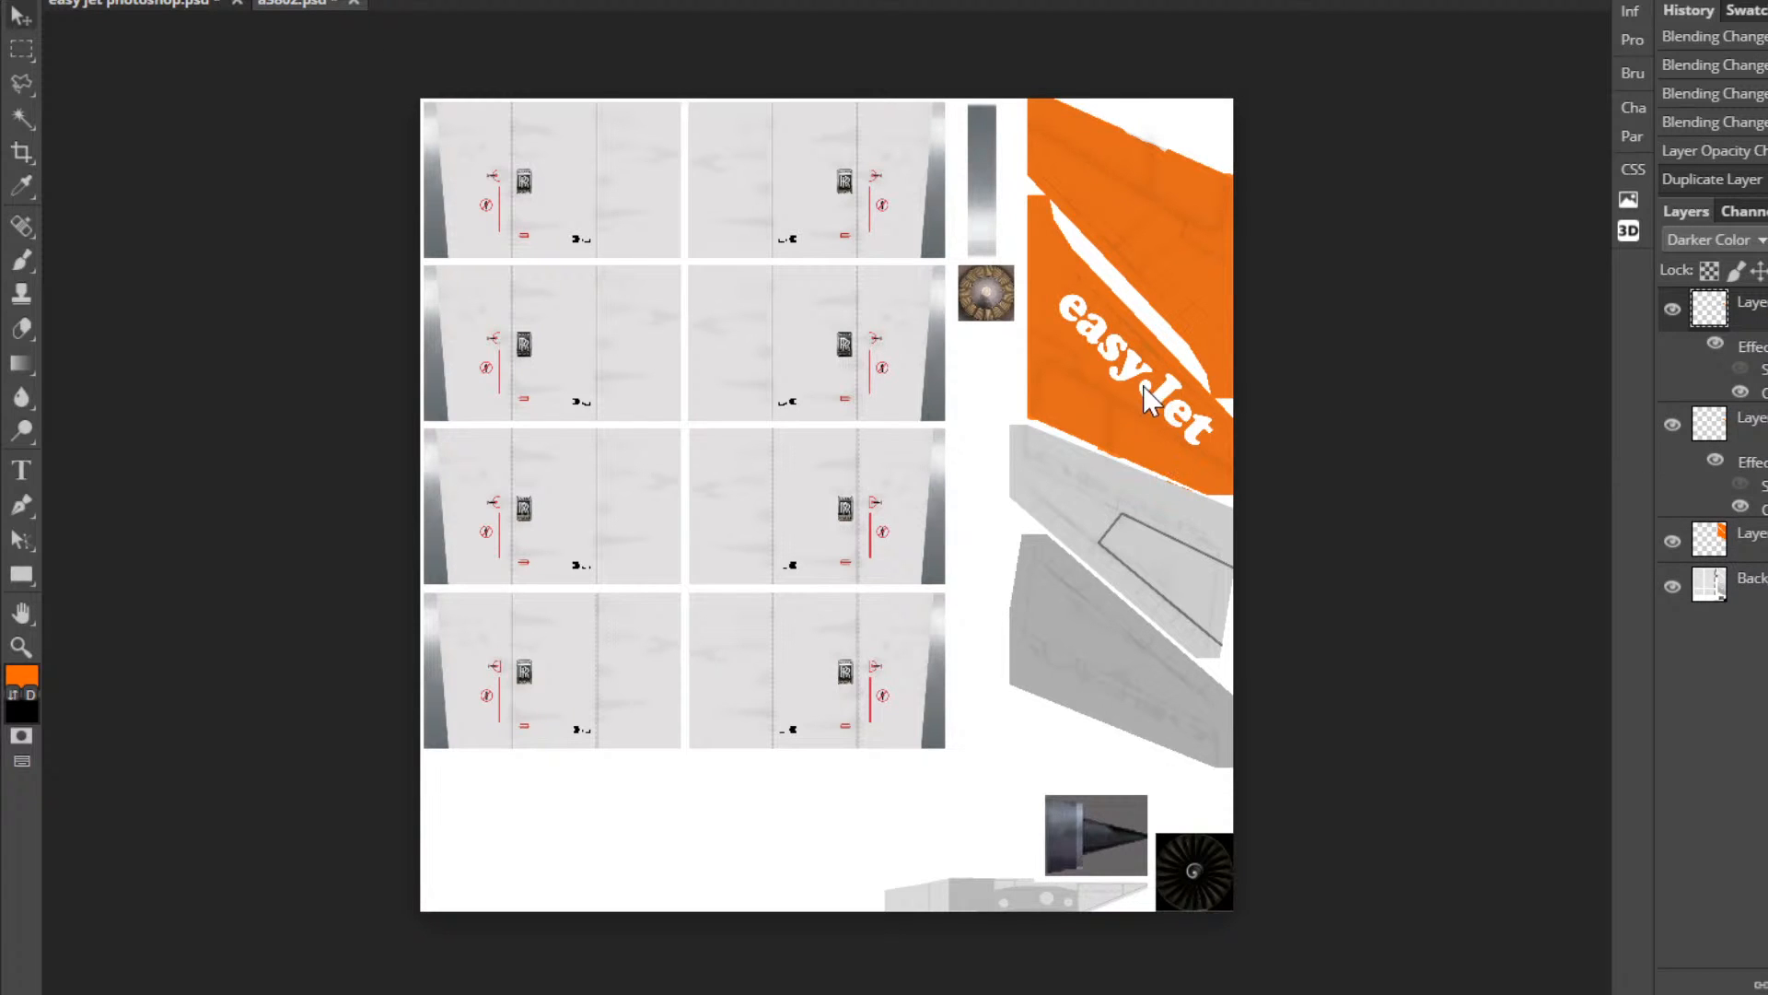
drag(1145, 398, 1129, 253)
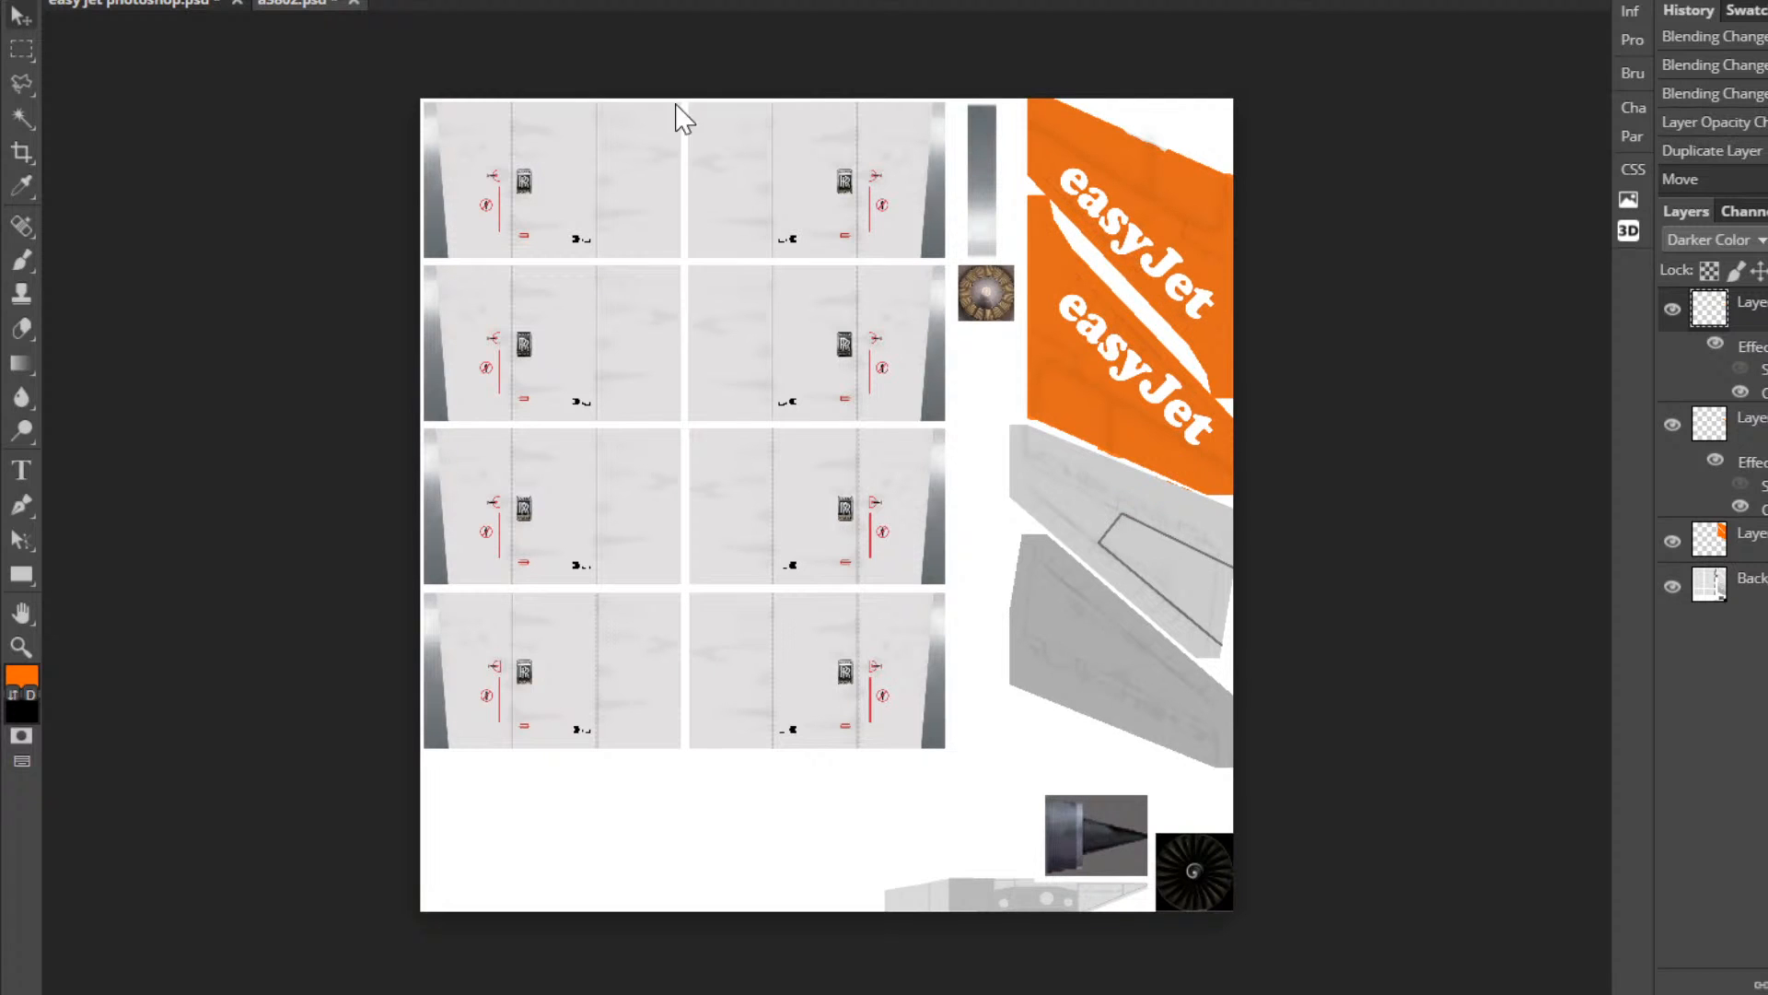
Try to flip the whole image horizontally, and undo it.
click(66, 0)
mouse_move(115, 0)
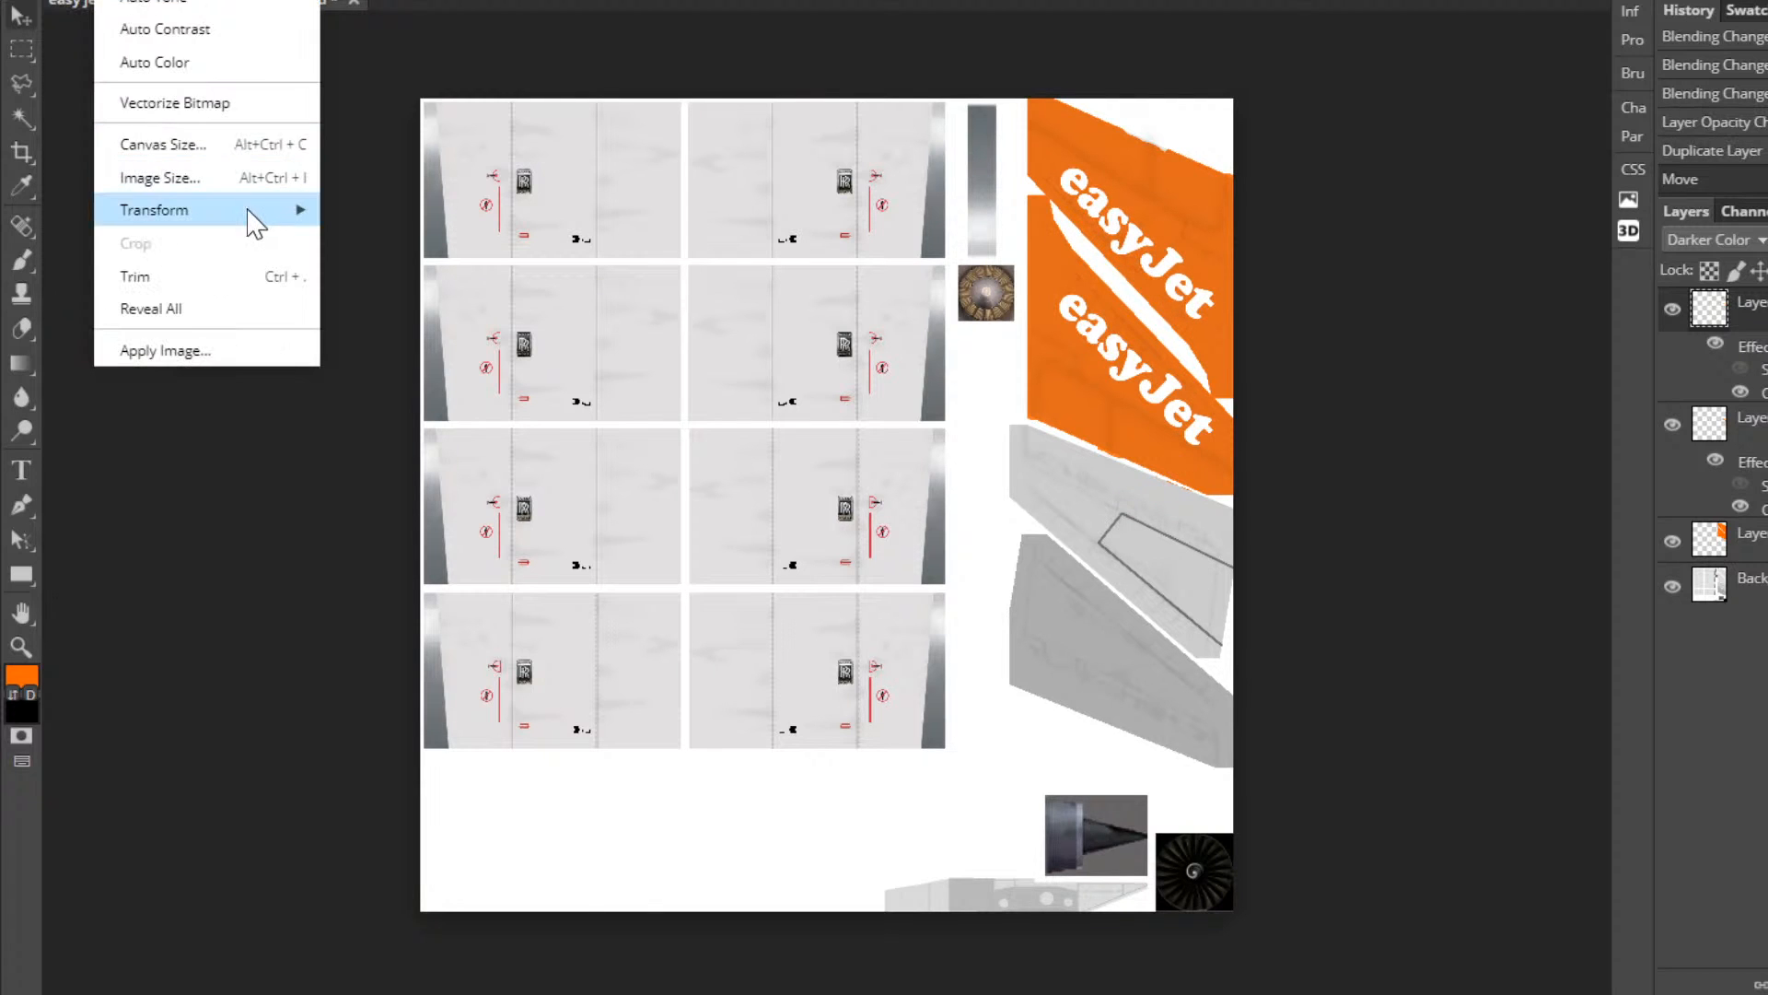
mouse_move(255, 221)
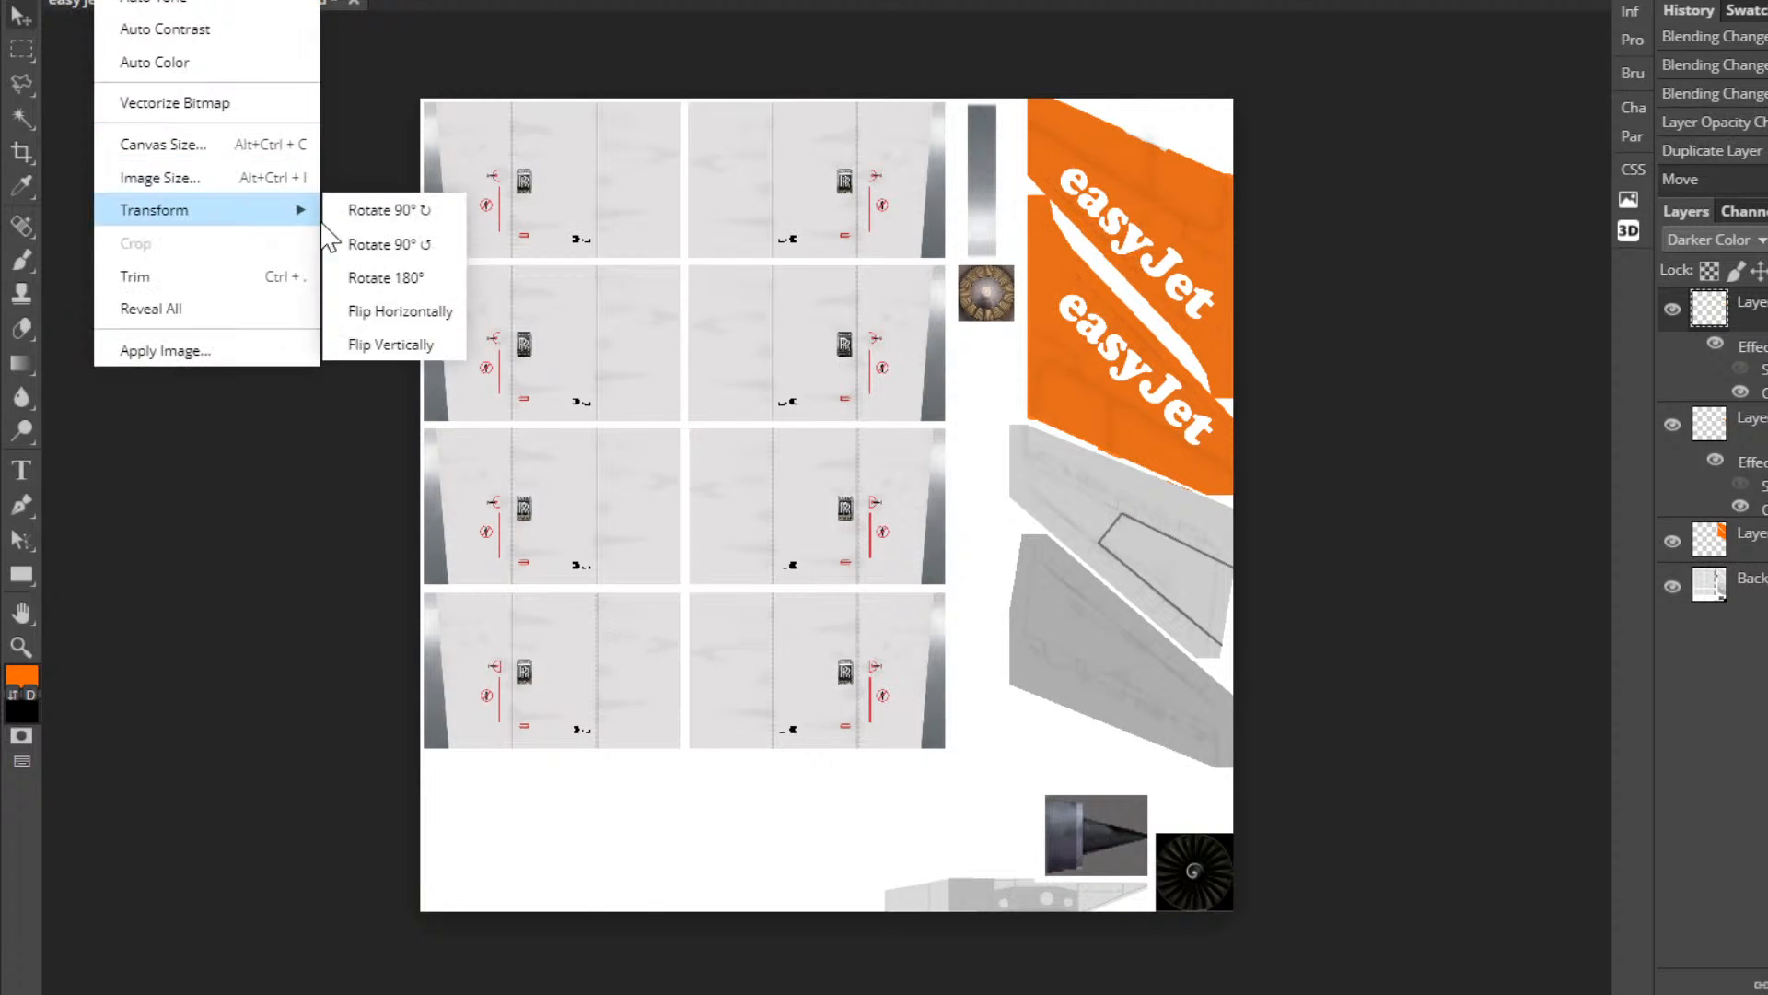
click(405, 313)
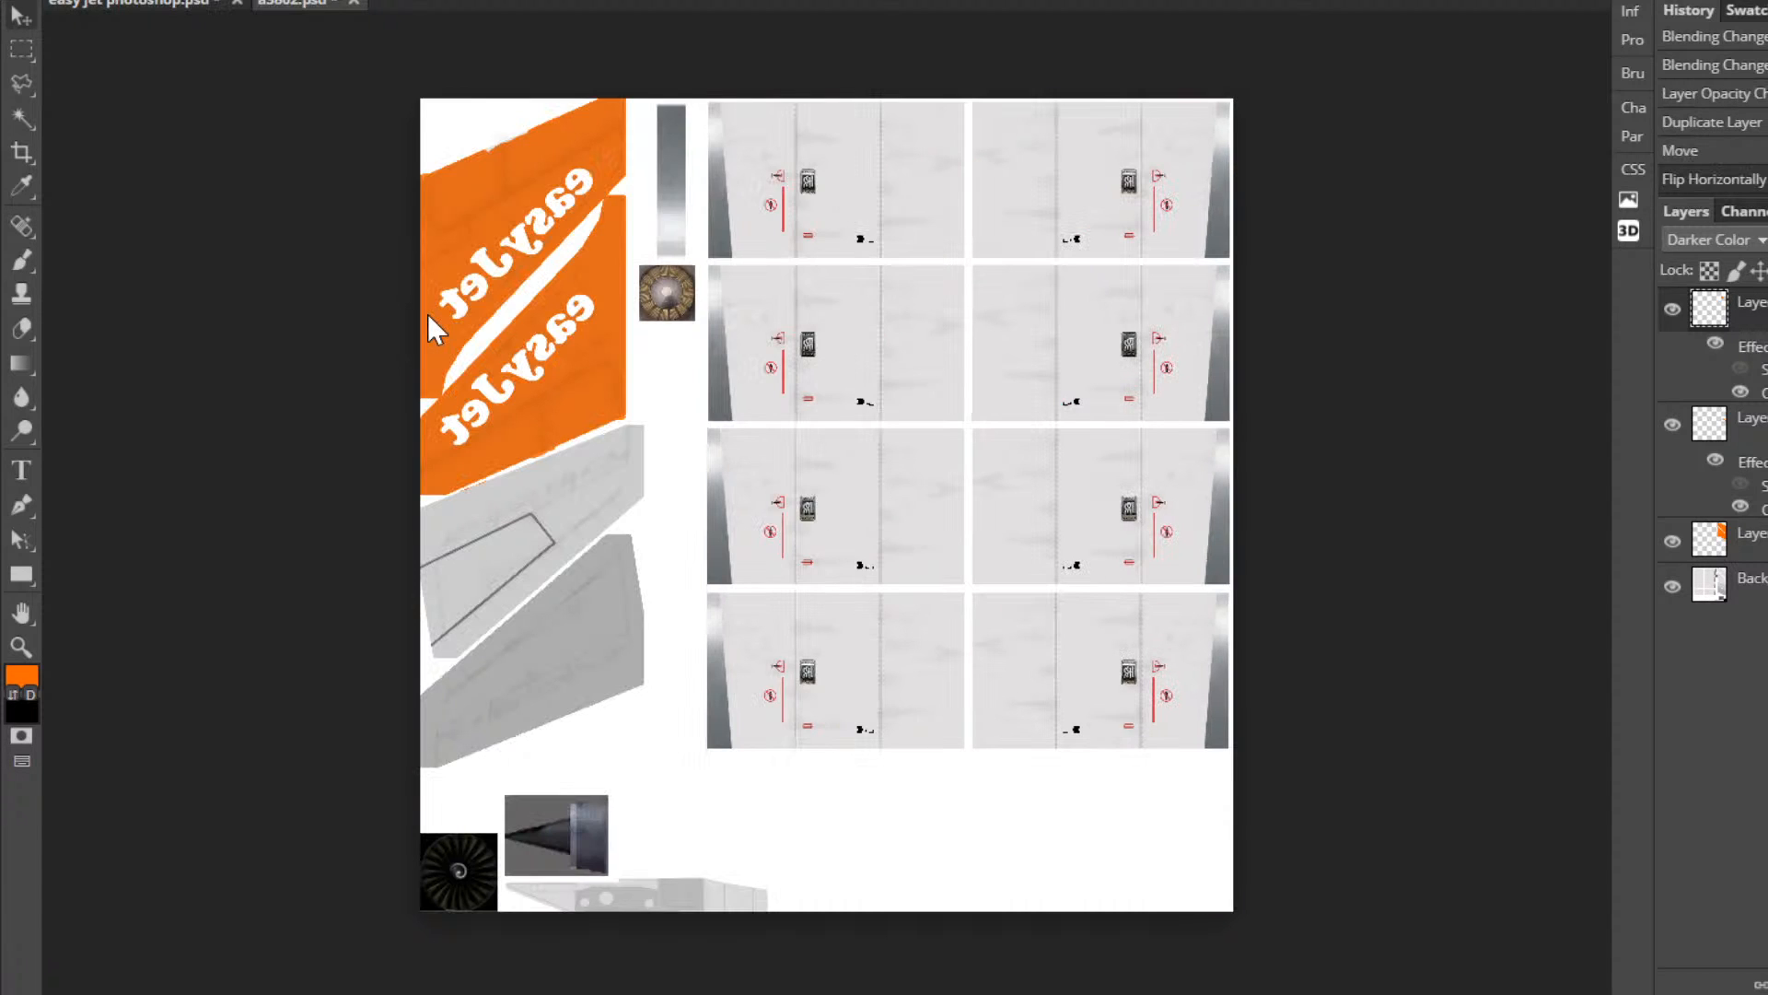
key(ctrl+z)
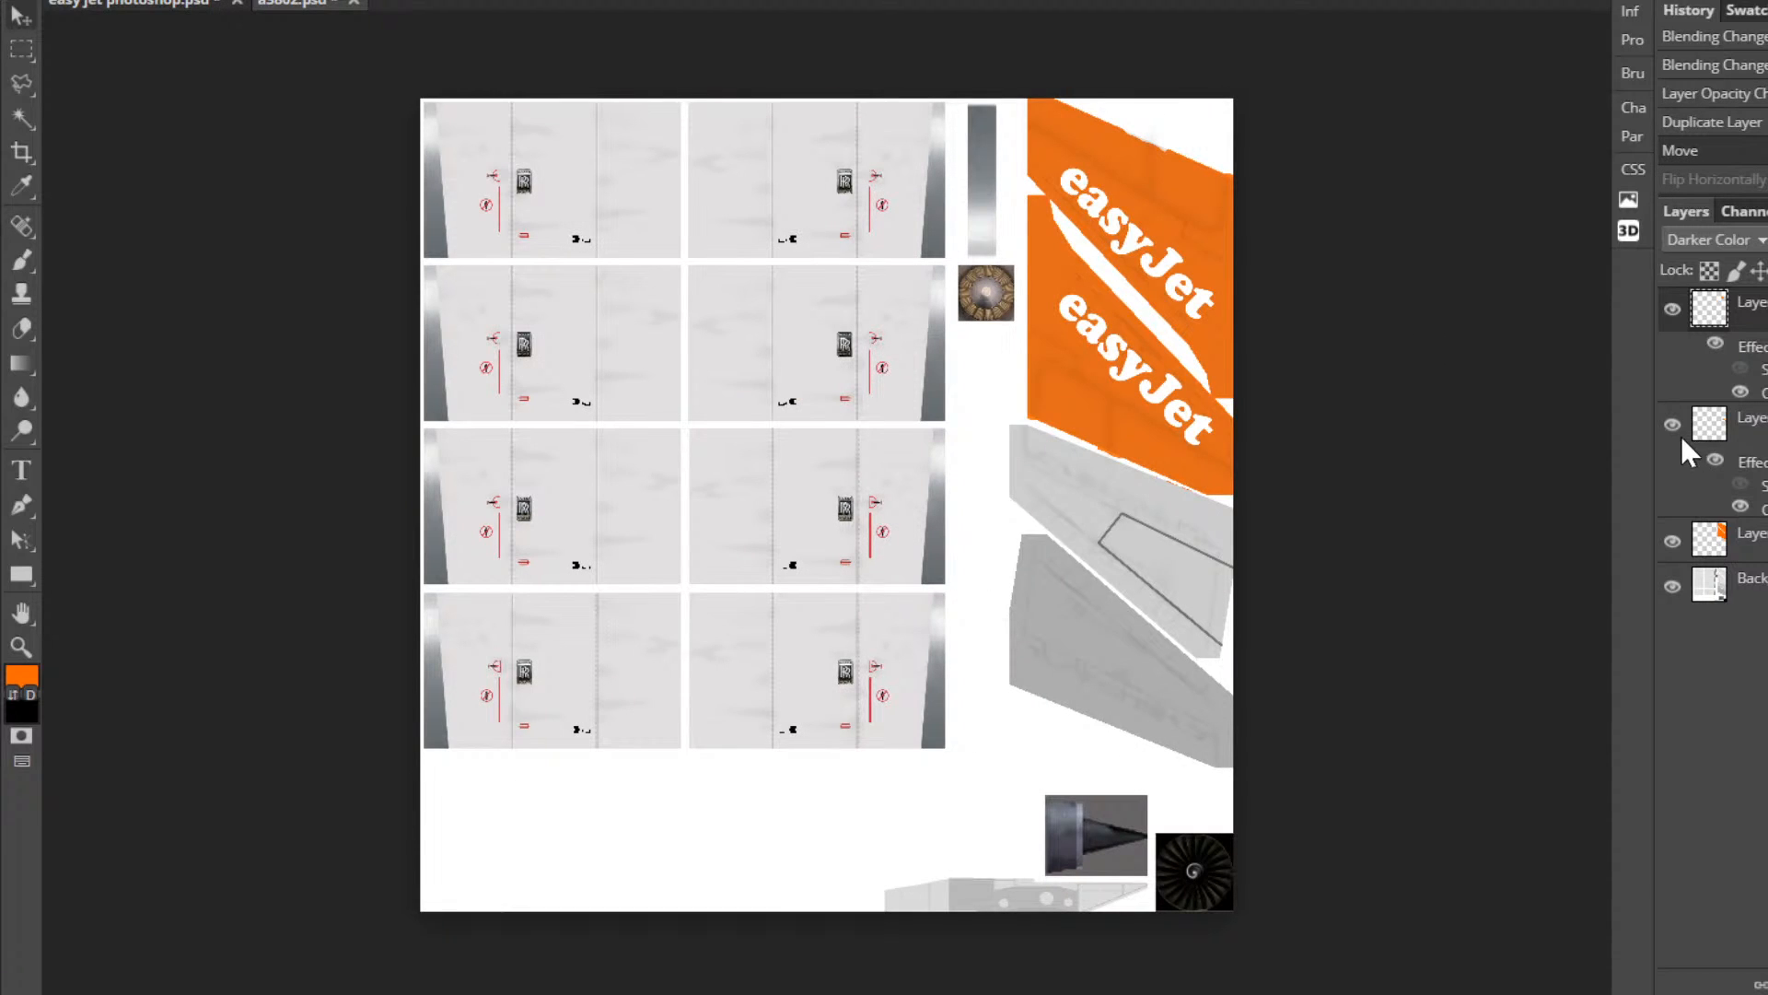
Try flipping only the duplicated logo layer horizontally, and undo the flip.
click(70, 1)
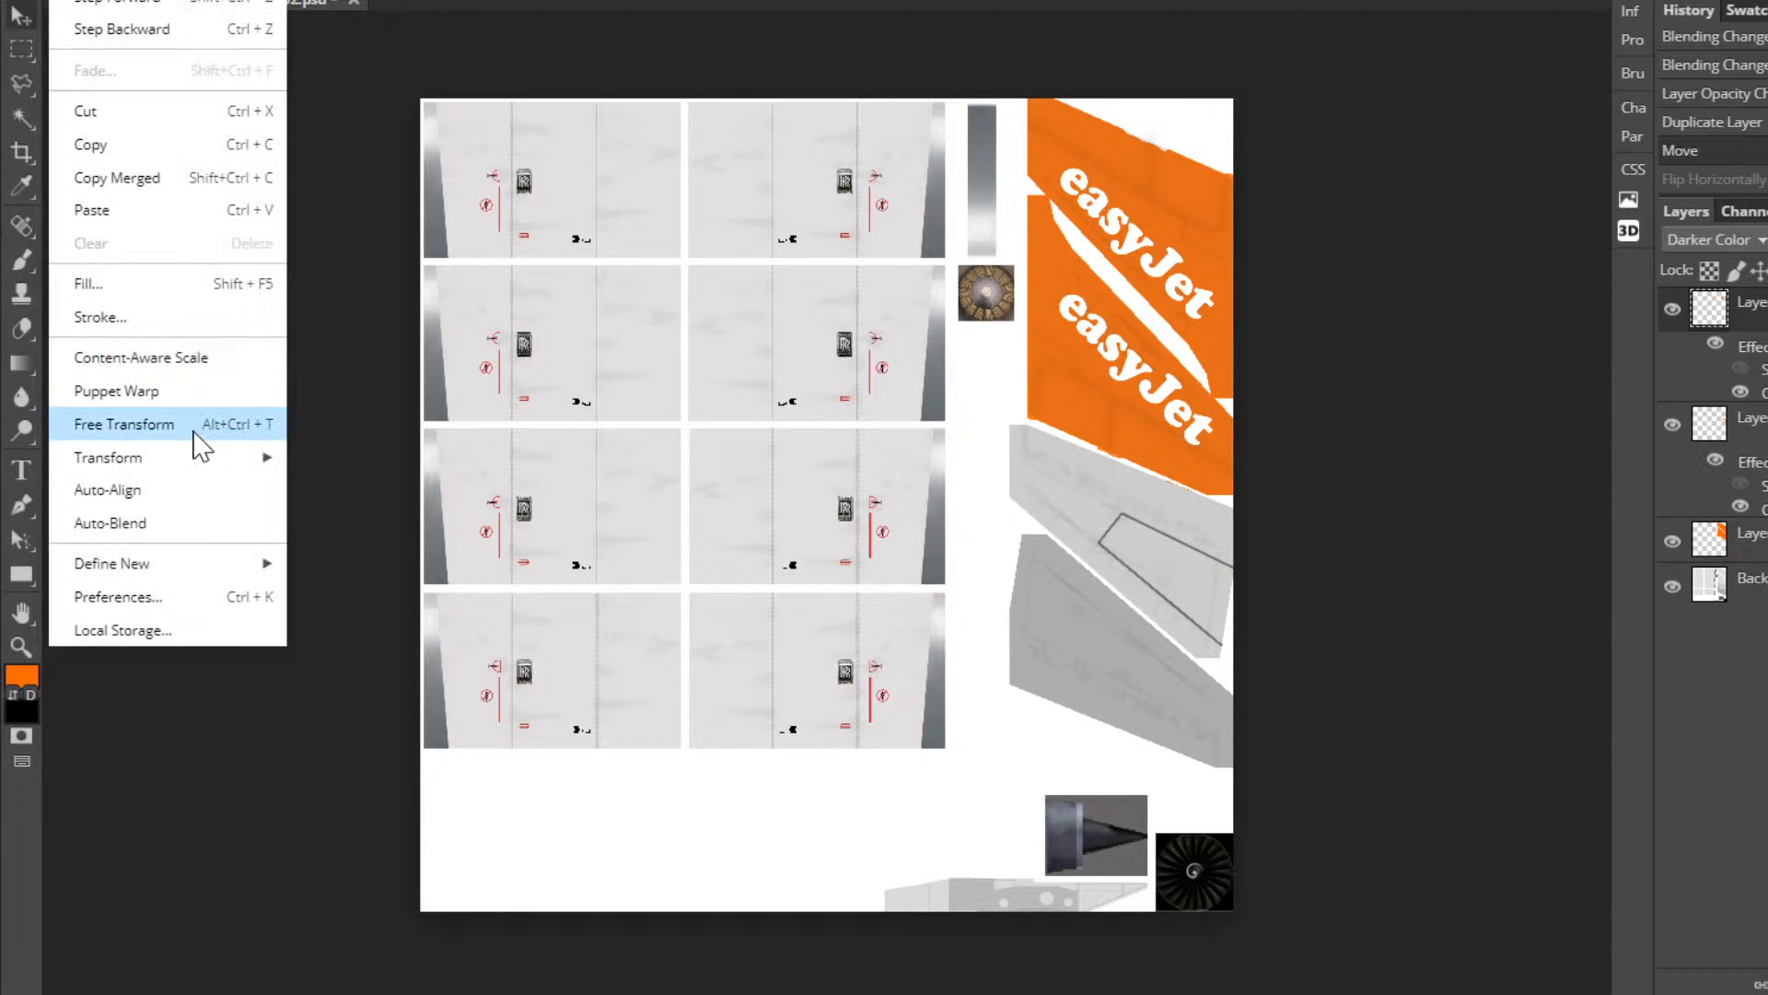
mouse_move(197, 464)
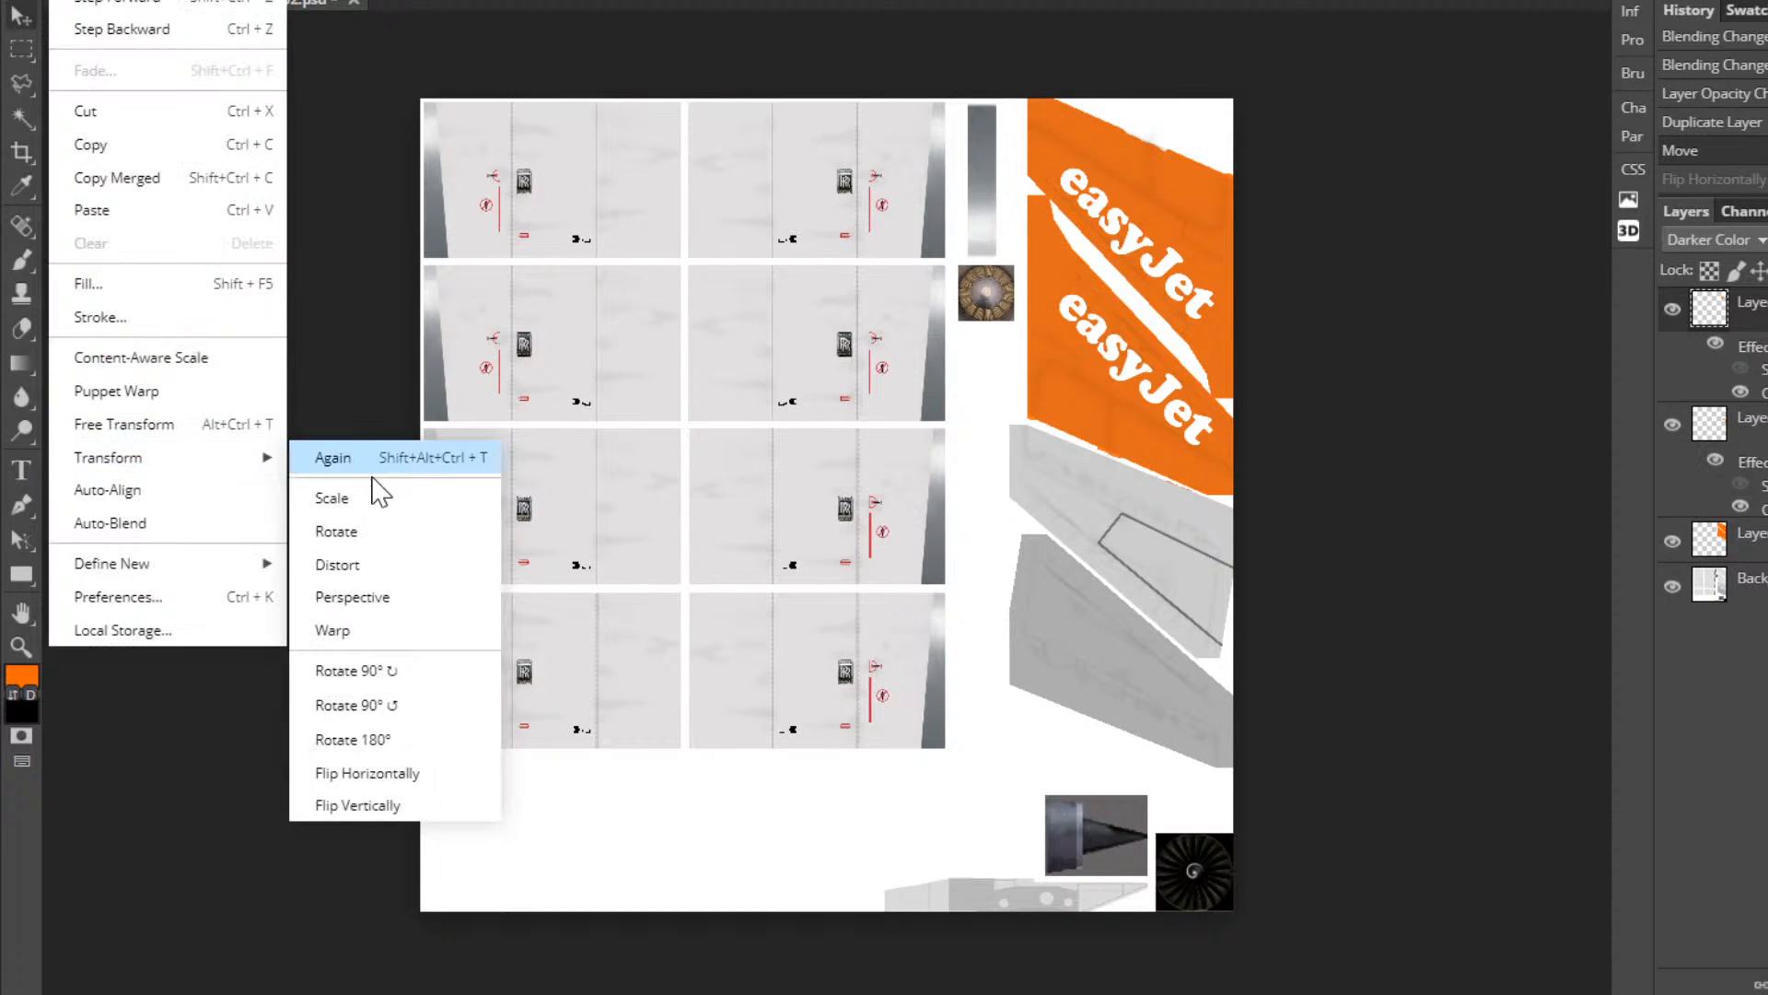
click(382, 790)
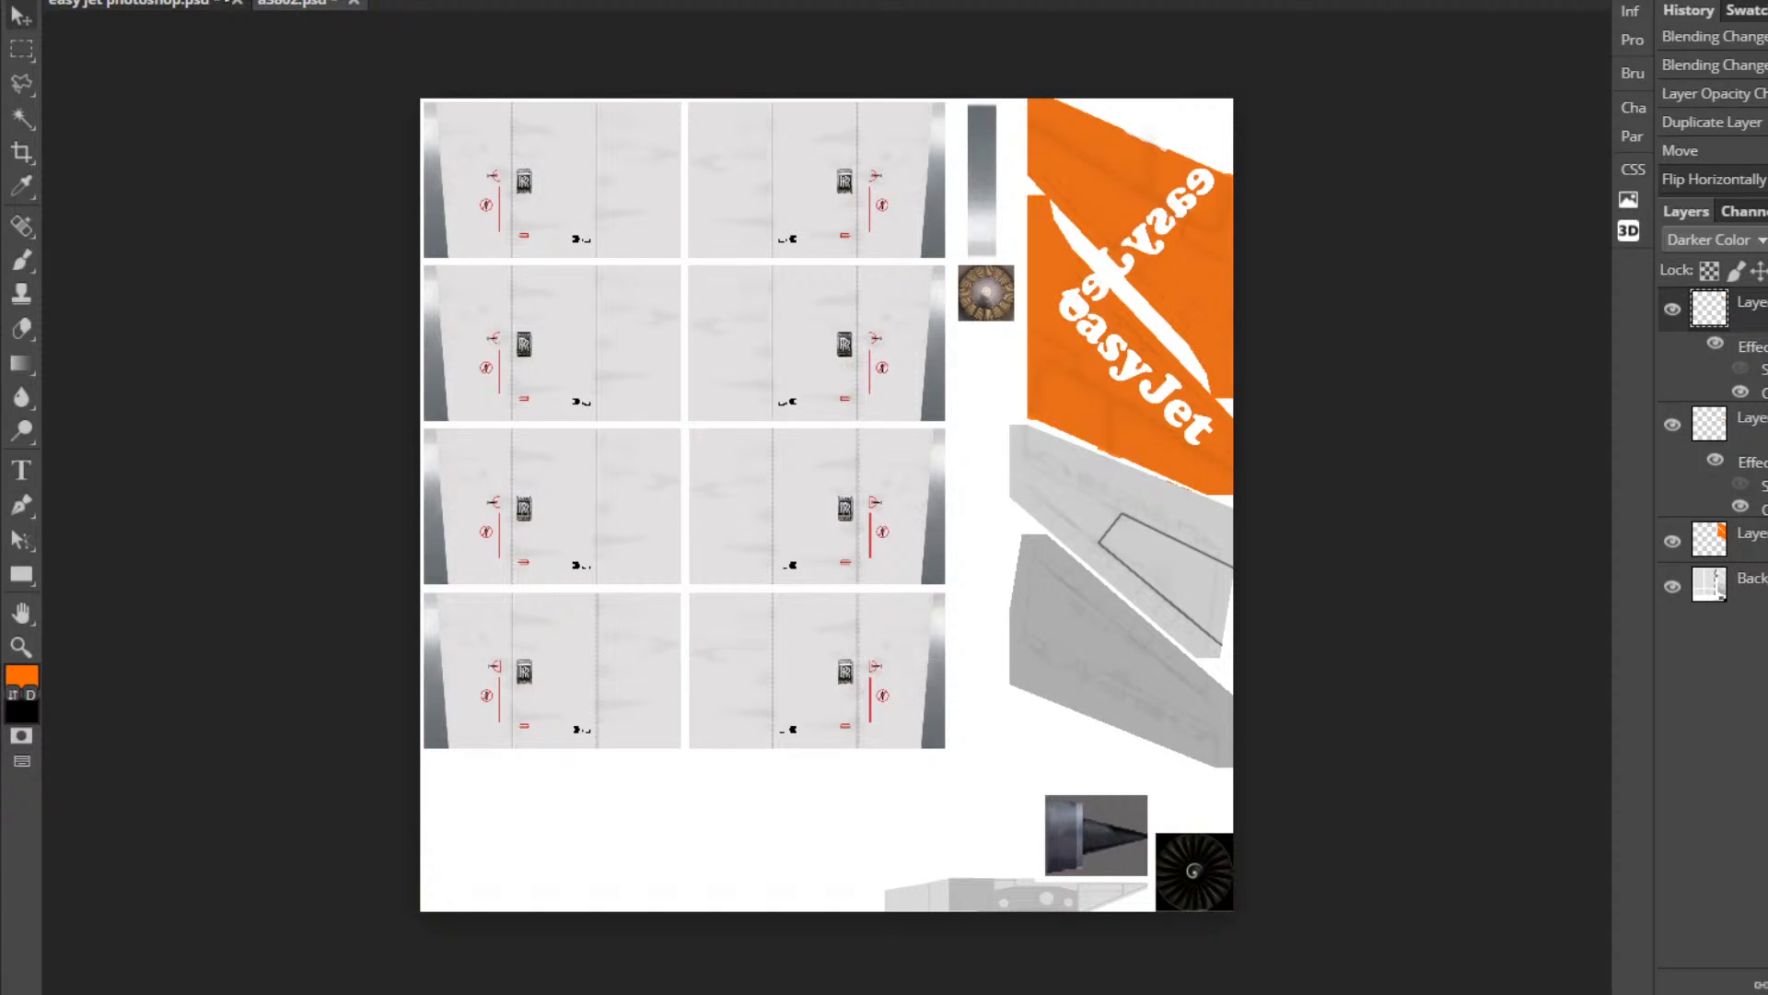
key(ctrl+z)
Flip the duplicated easyJet logo vertically and horizontally, and reposition it within the upper tail fin half.
click(70, 1)
mouse_move(272, 457)
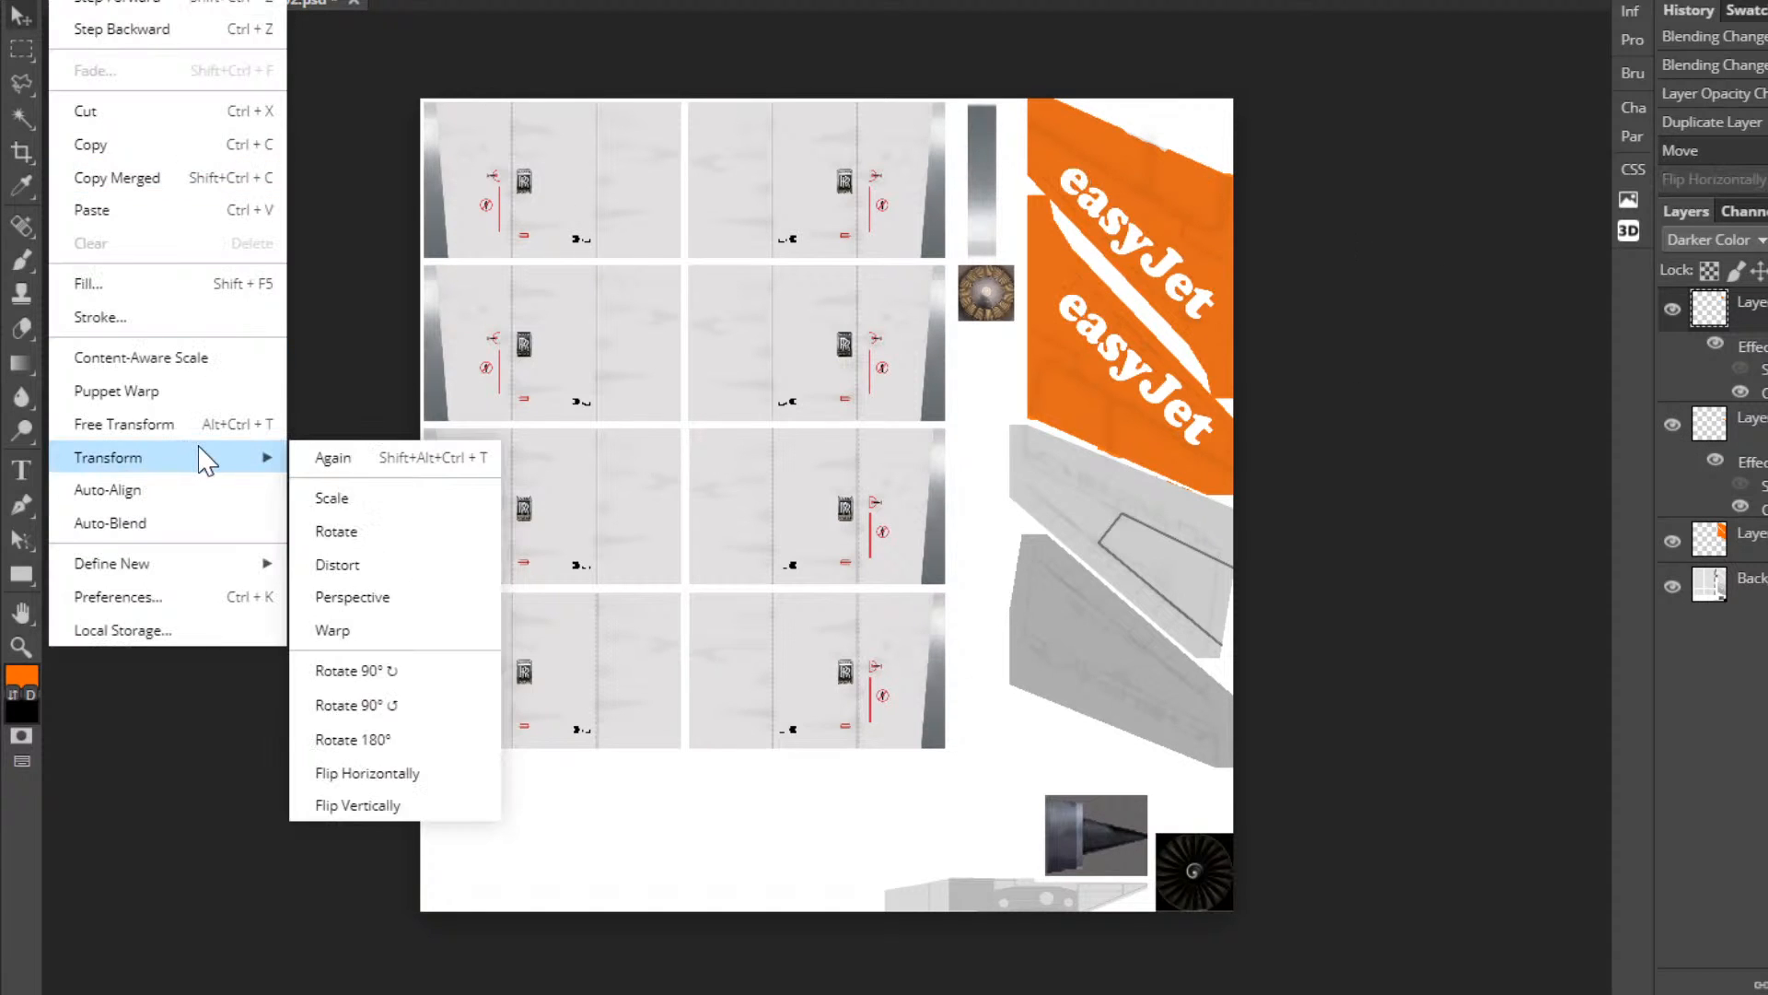
click(416, 805)
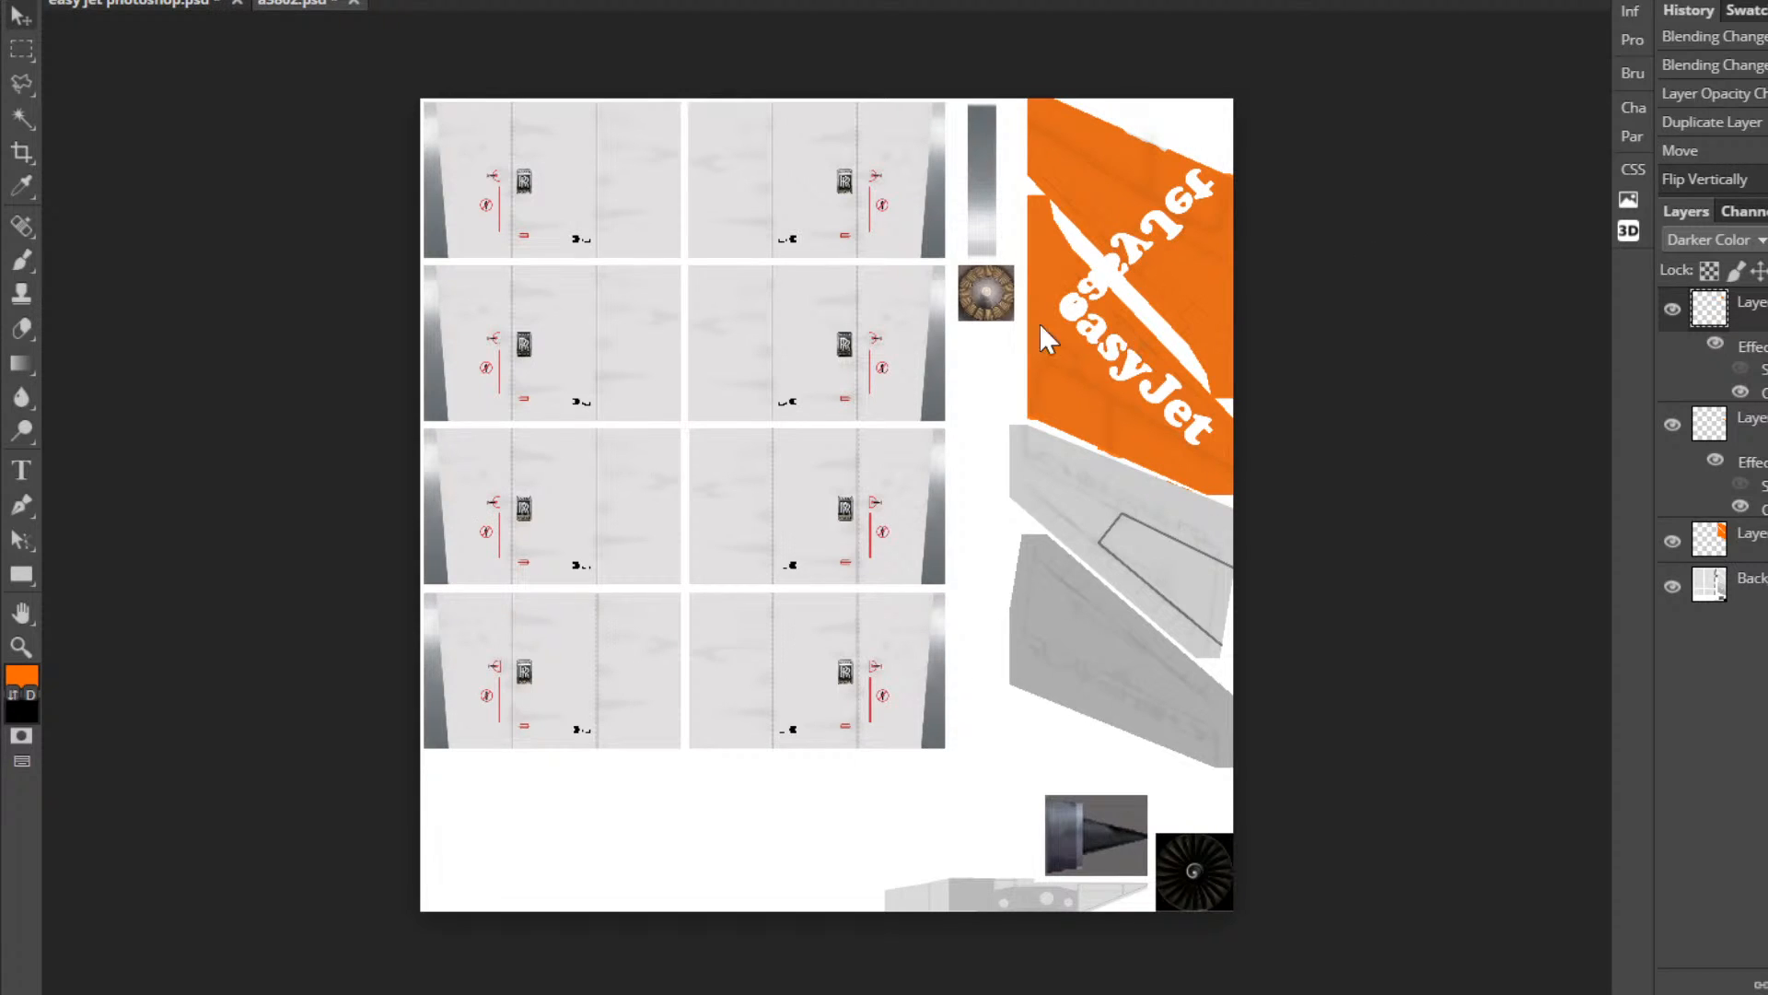
click(84, 4)
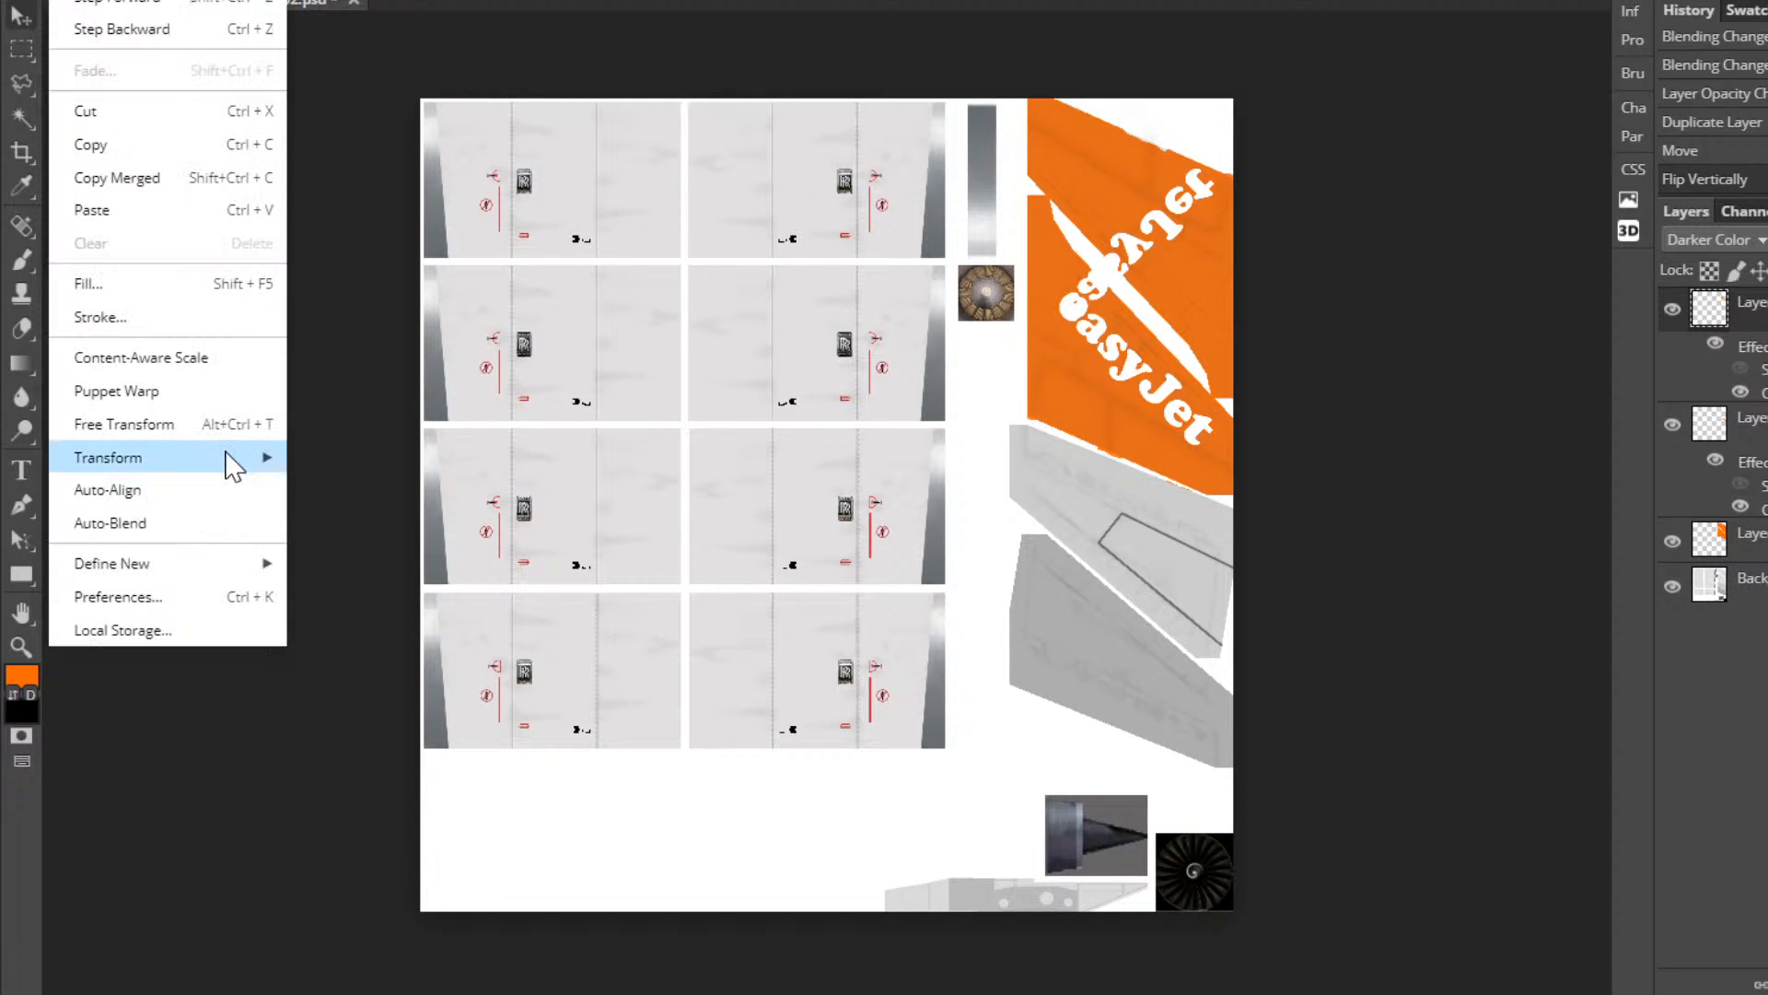
mouse_move(233, 465)
click(443, 783)
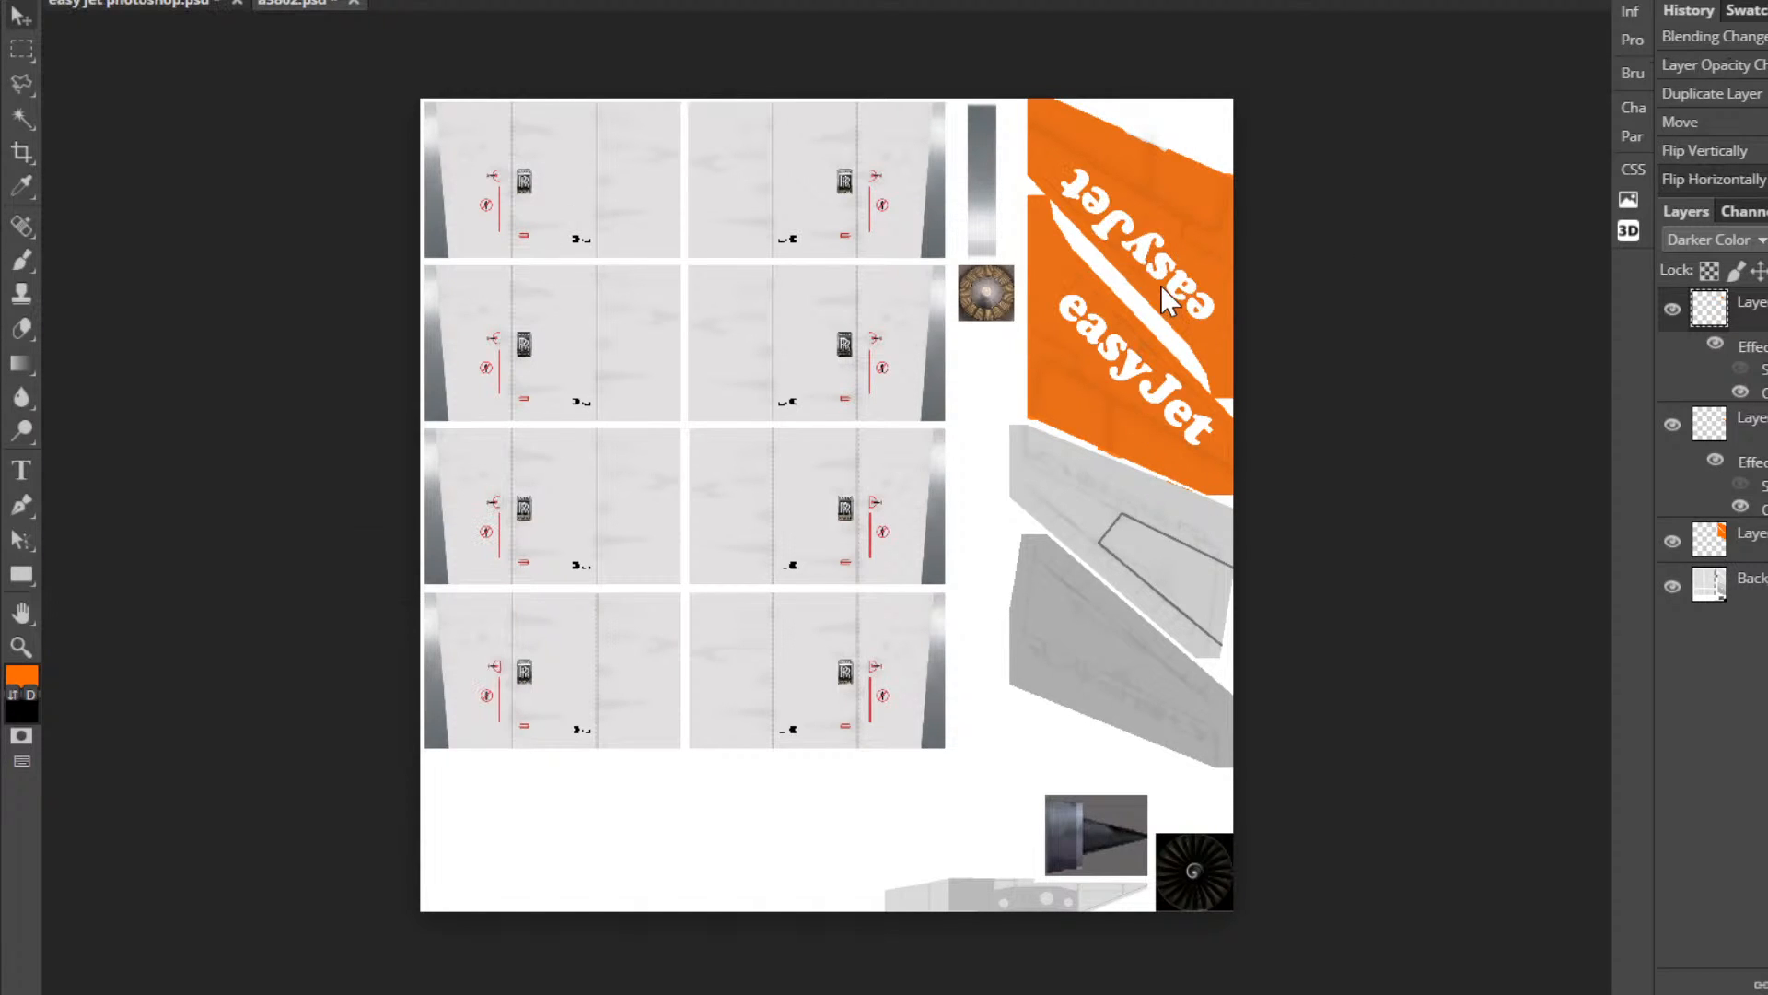
drag(1168, 279, 1160, 263)
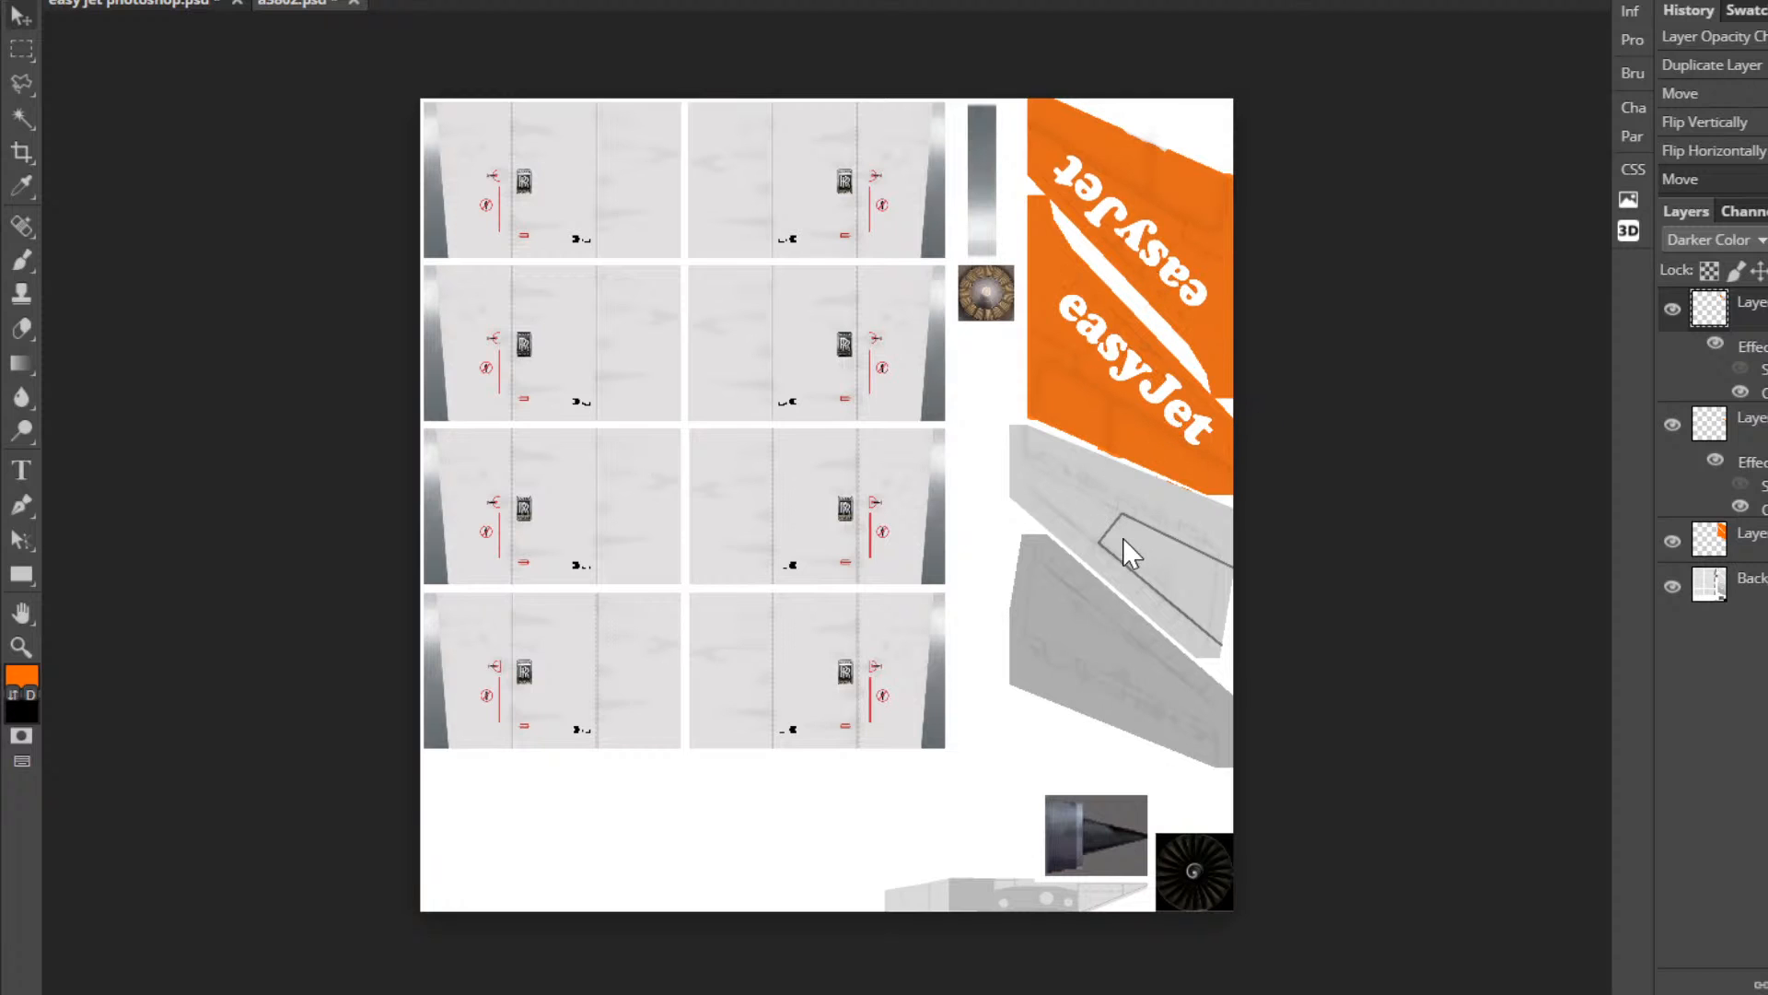
Select the rectangular area covering all eight engine panels, and enlarge the brush to paint across them.
click(22, 49)
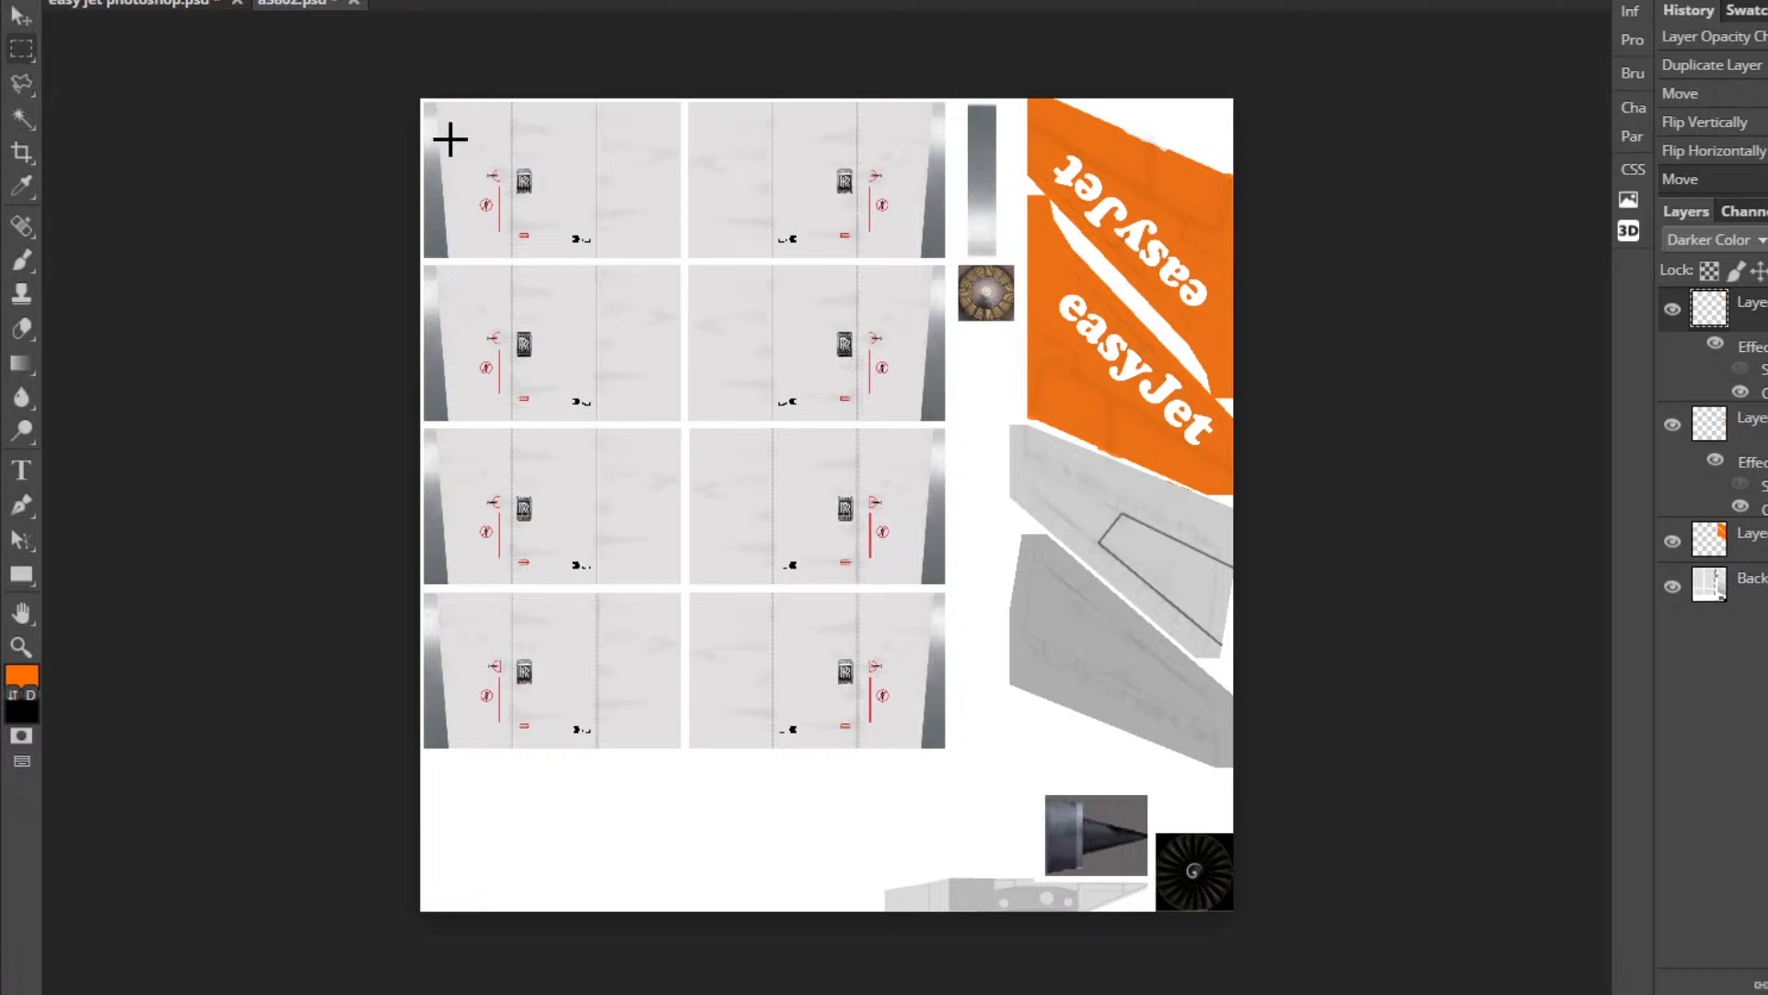
mouse_move(420, 96)
mouse_down()
mouse_move(888, 731)
mouse_move(946, 749)
mouse_up()
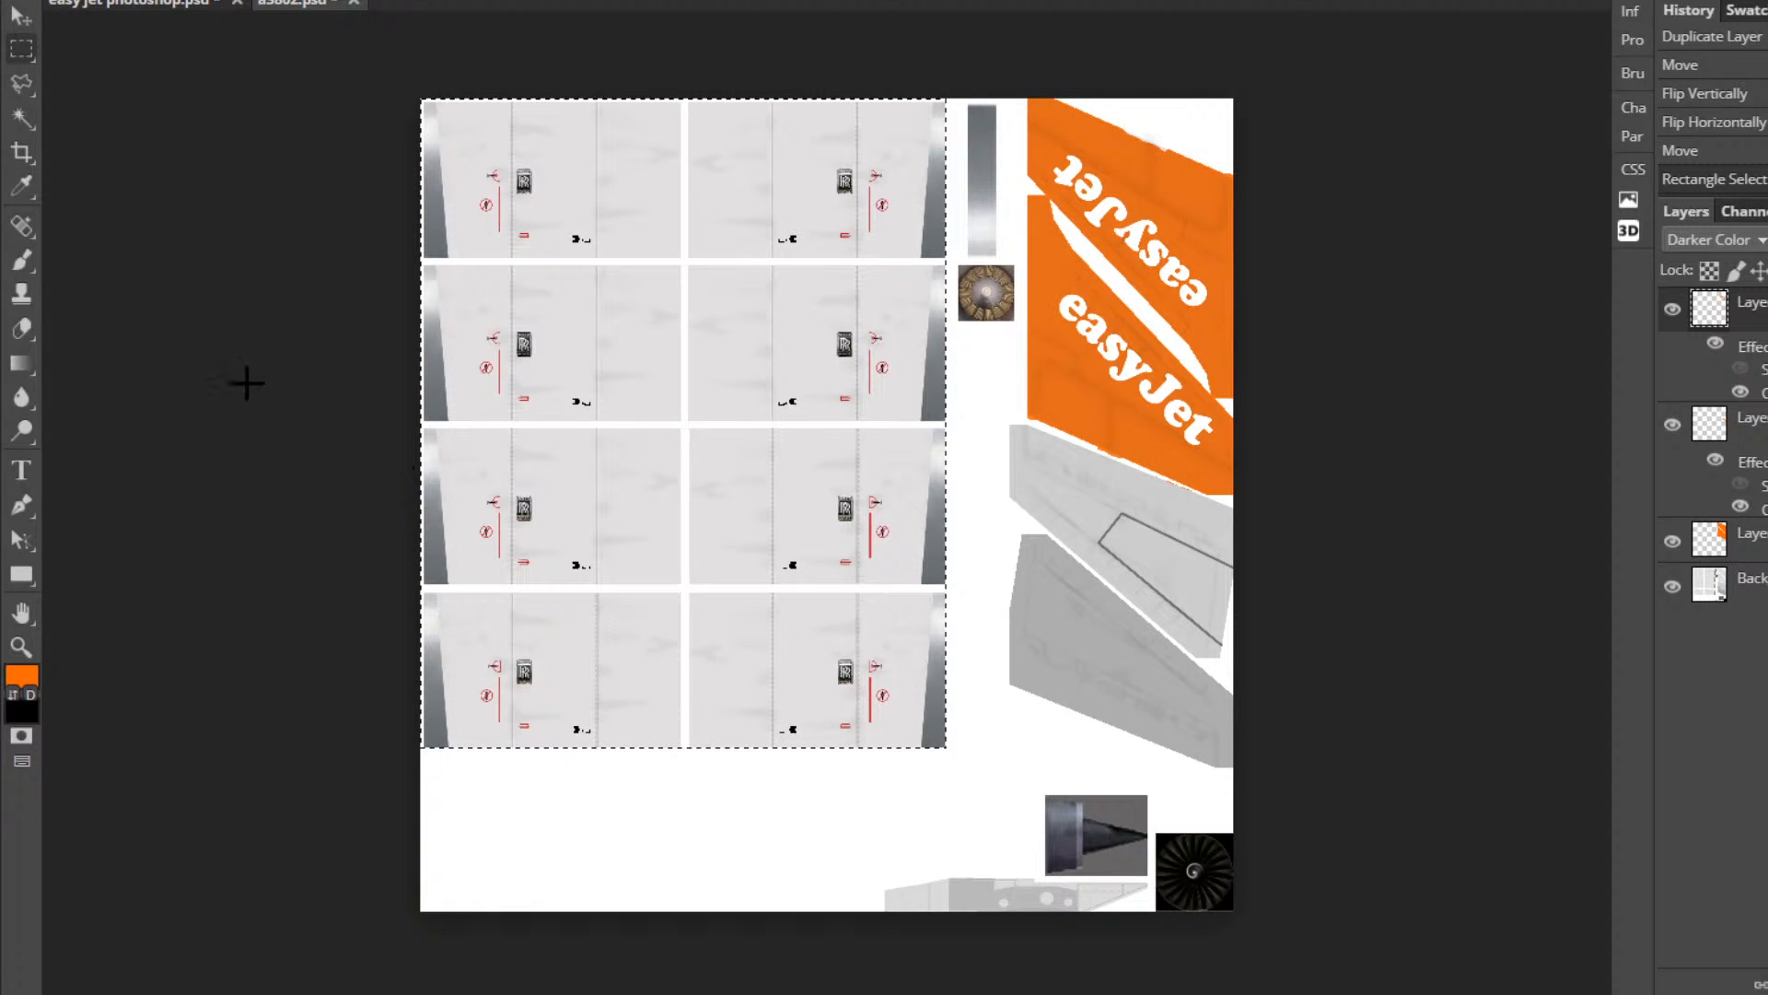
click(22, 258)
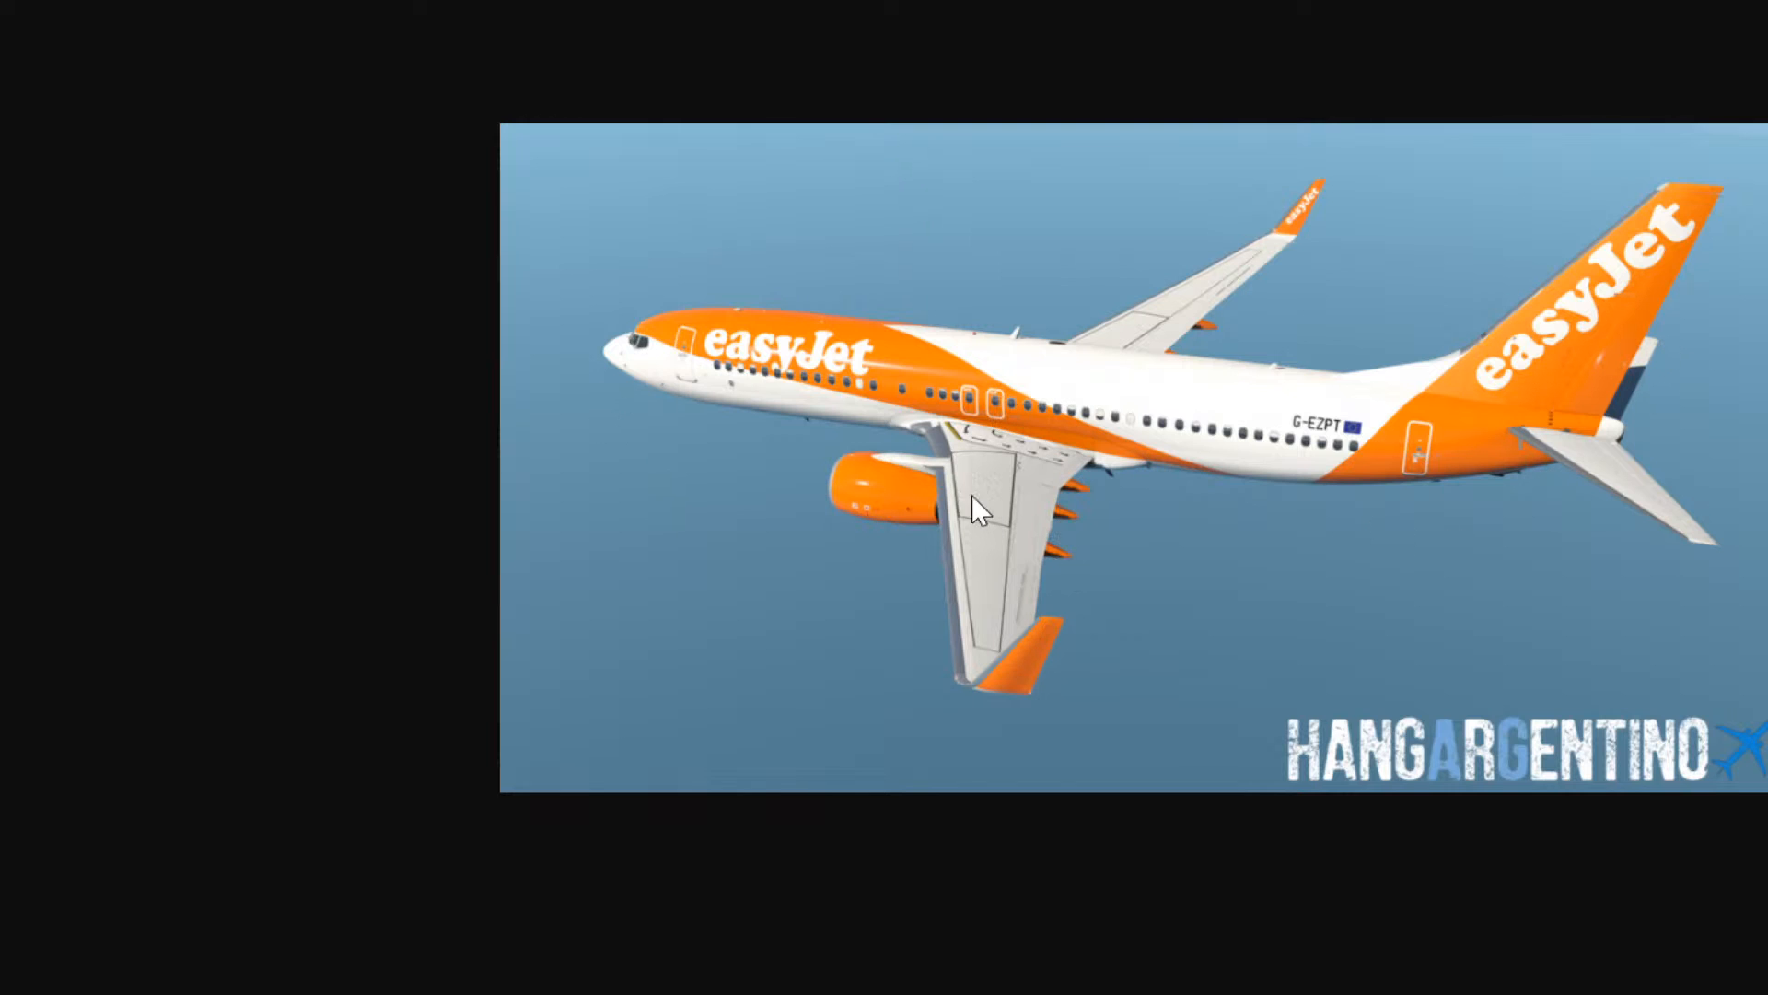
key(ctrl+w)
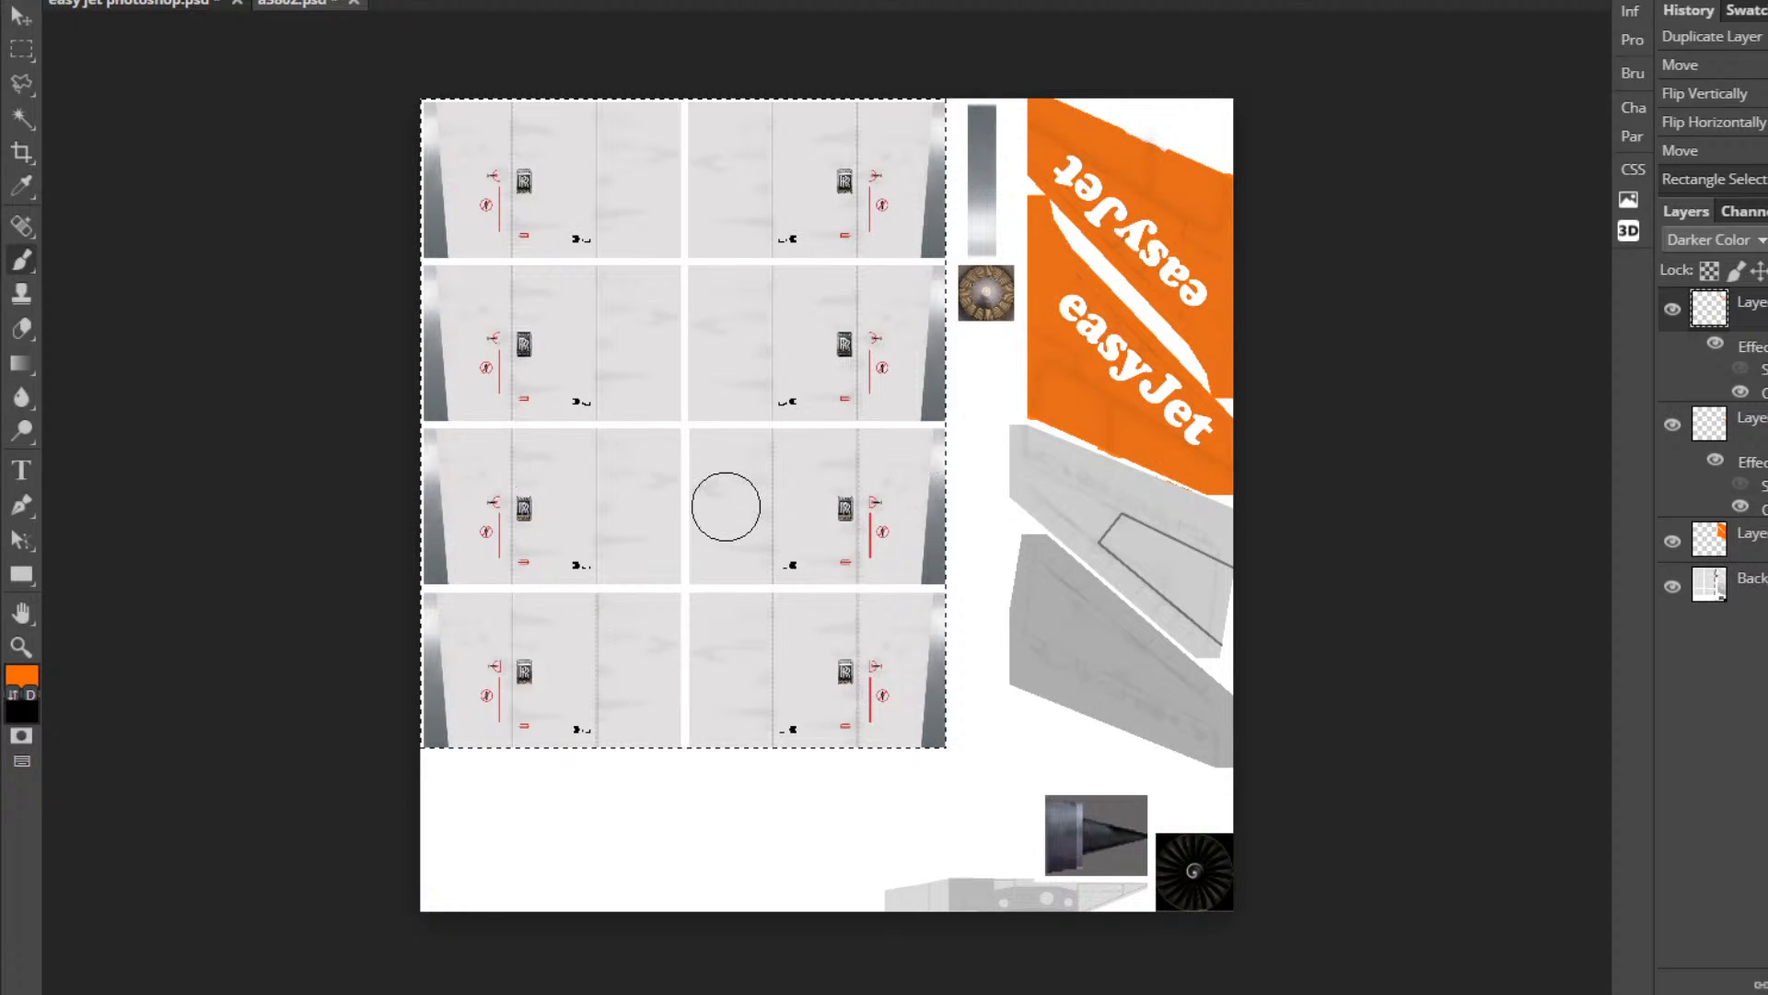
key(bracketright)
key(bracketright)
key(bracketright)
key(bracketright)
key(bracketright)
key(bracketright)
key(bracketright)
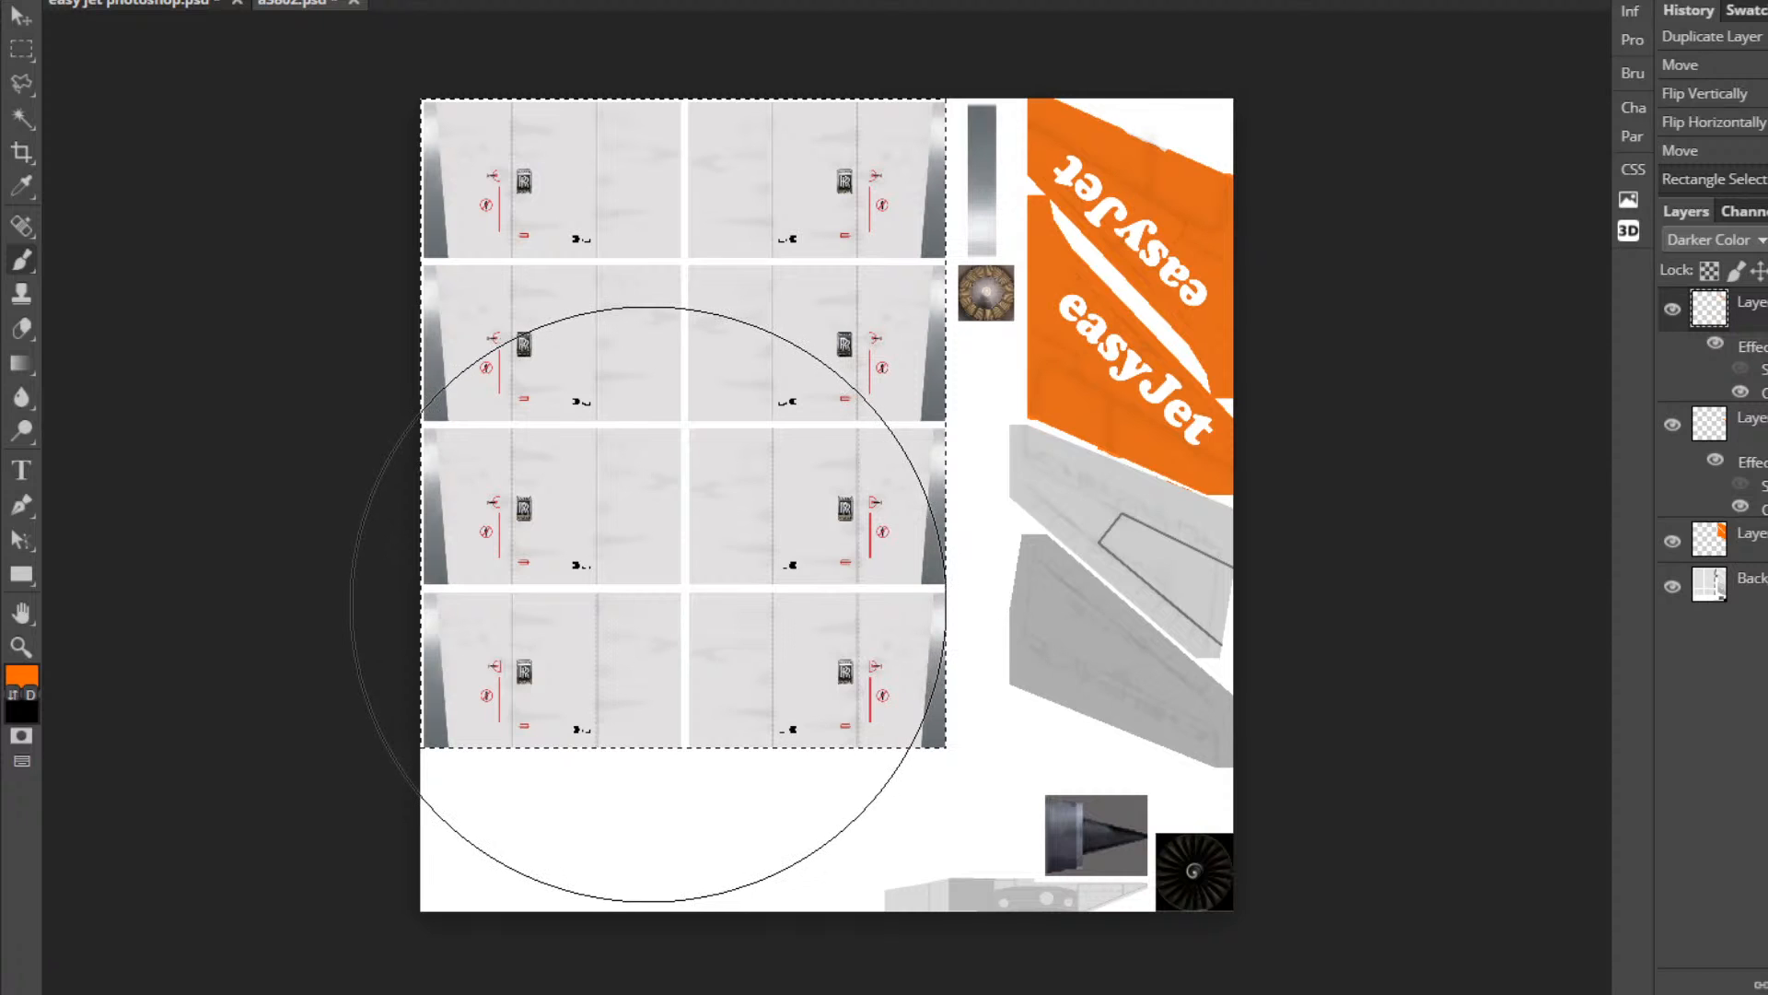
Try painting the selected engine area on the duplicated logo's layer, and undo the stroke.
click(649, 603)
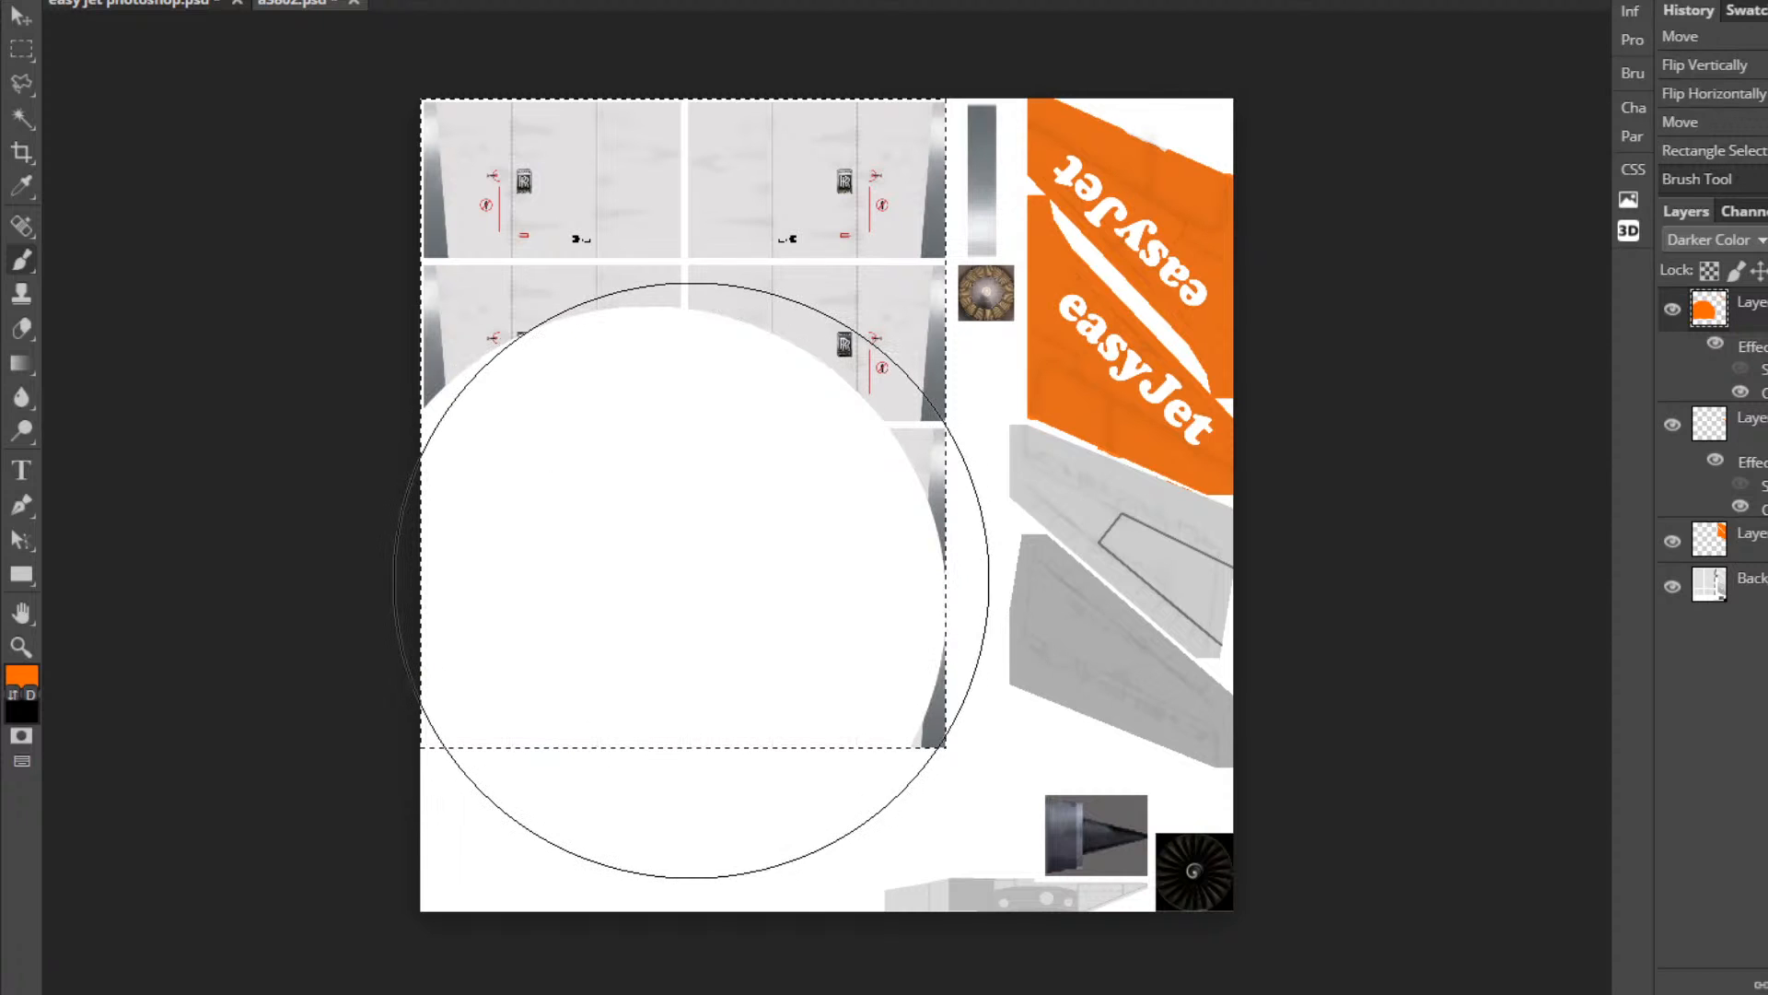
key(ctrl+z)
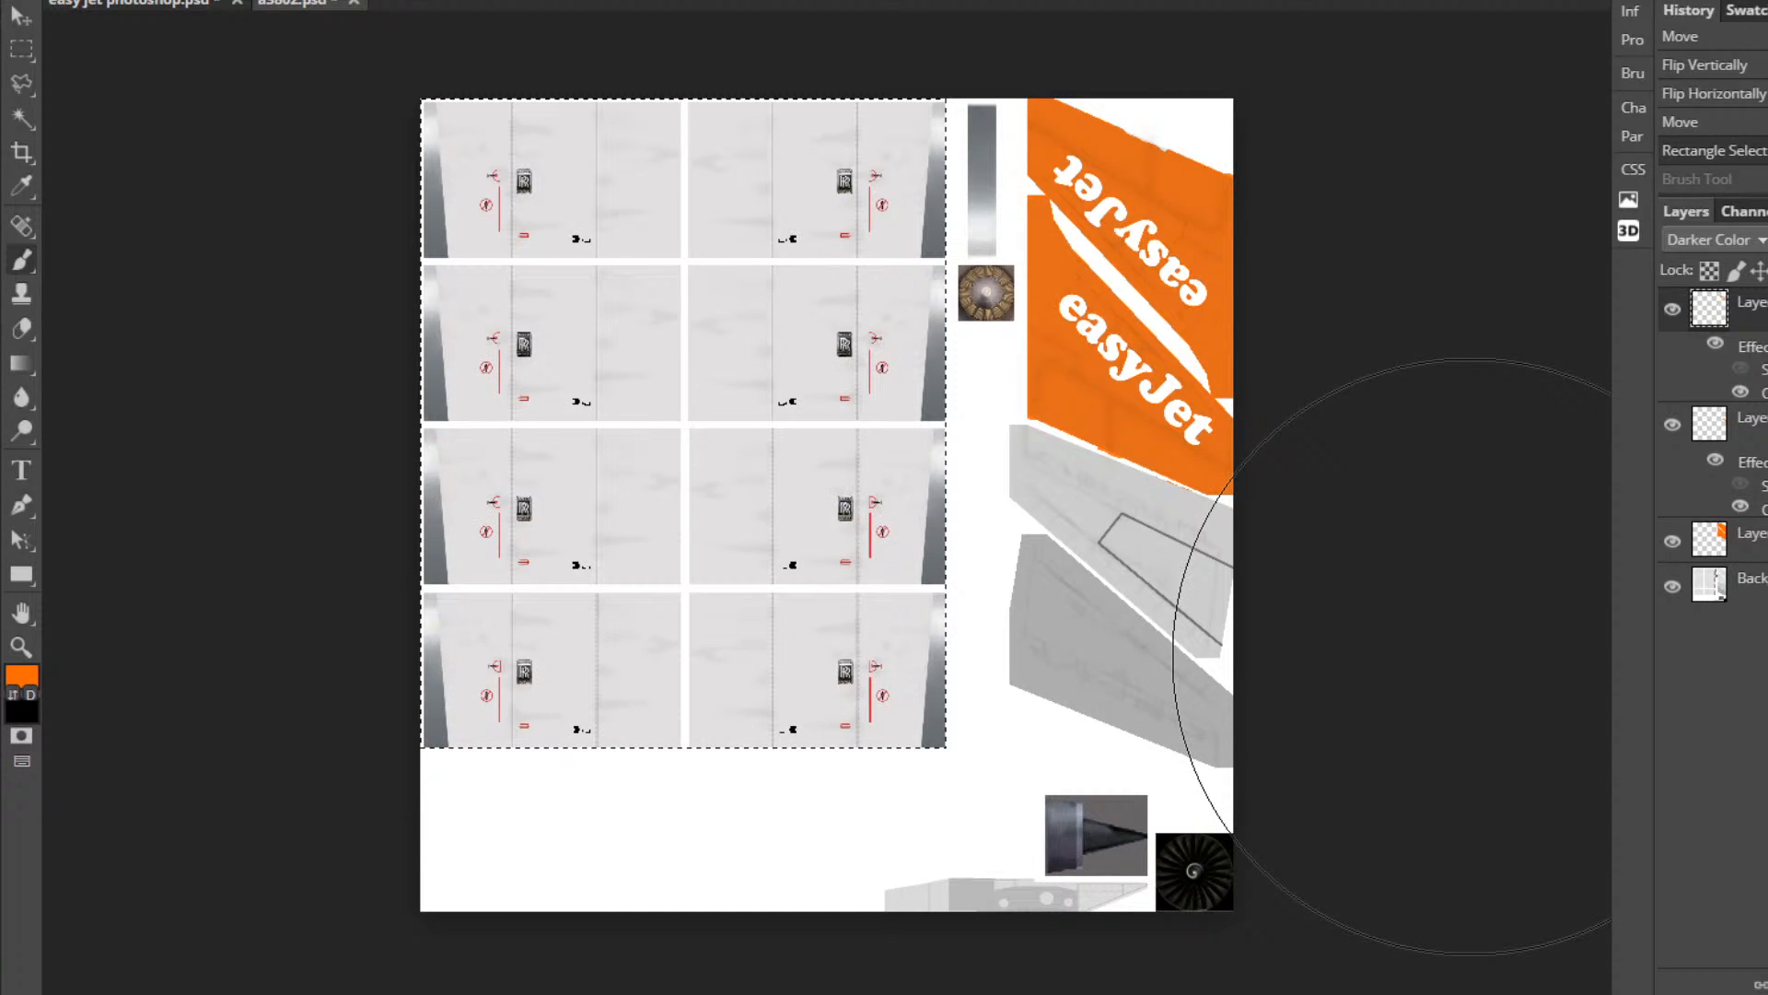
Add a new layer and paint the whole selected engine area orange with the brush.
key(ctrl+shift+alt+n)
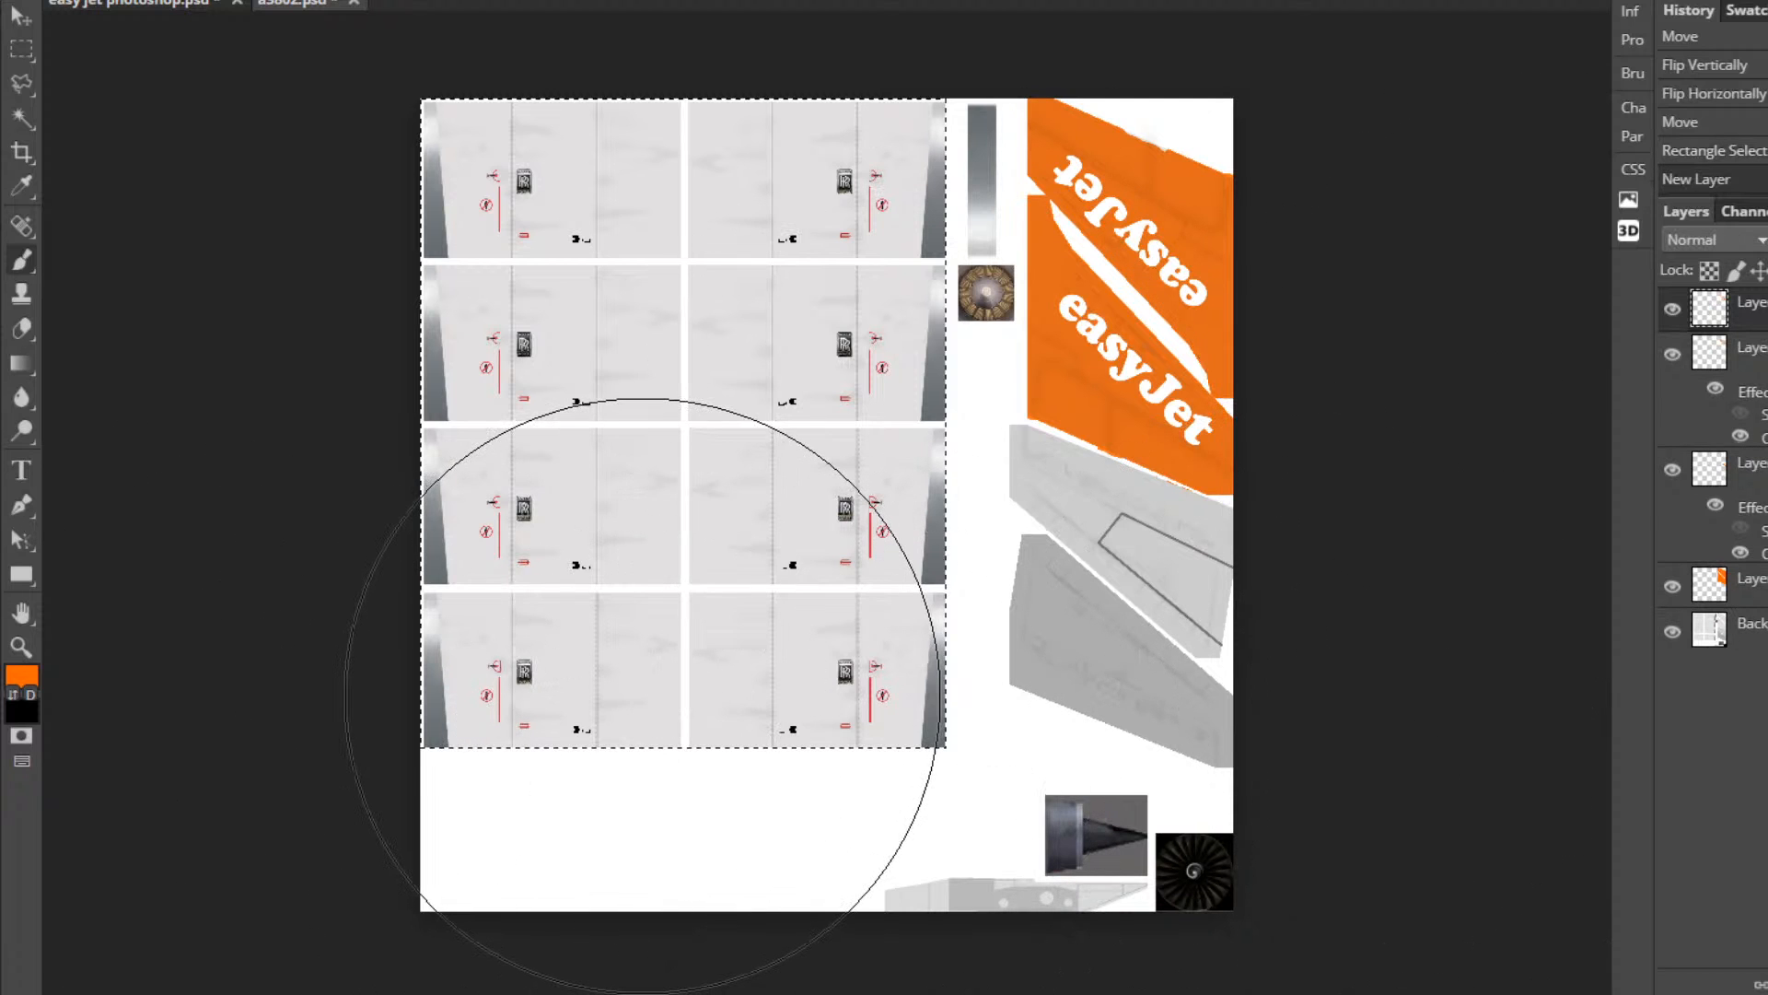
click(649, 690)
mouse_move(684, 631)
mouse_down()
mouse_move(651, 296)
mouse_move(642, 350)
mouse_move(605, 275)
mouse_move(644, 255)
mouse_move(672, 300)
mouse_up()
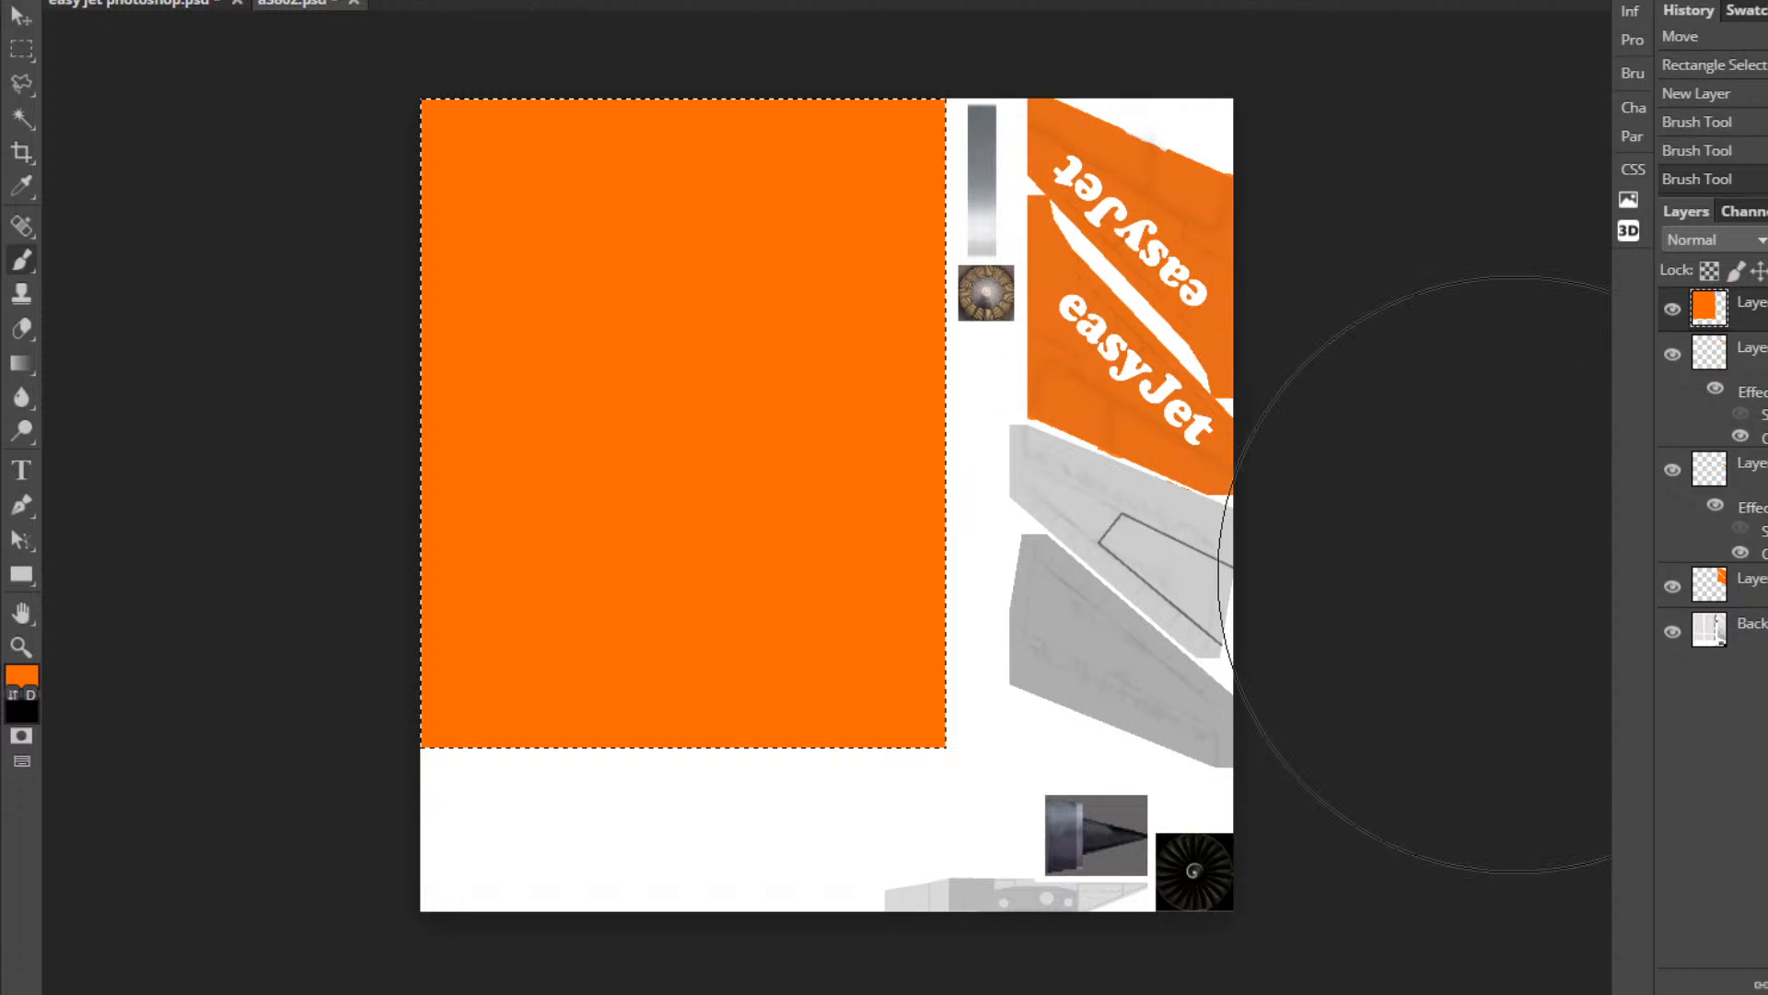
Try the Darken blend mode on the orange engine layer, settle on Multiply, and lower the layer's opacity.
click(1759, 240)
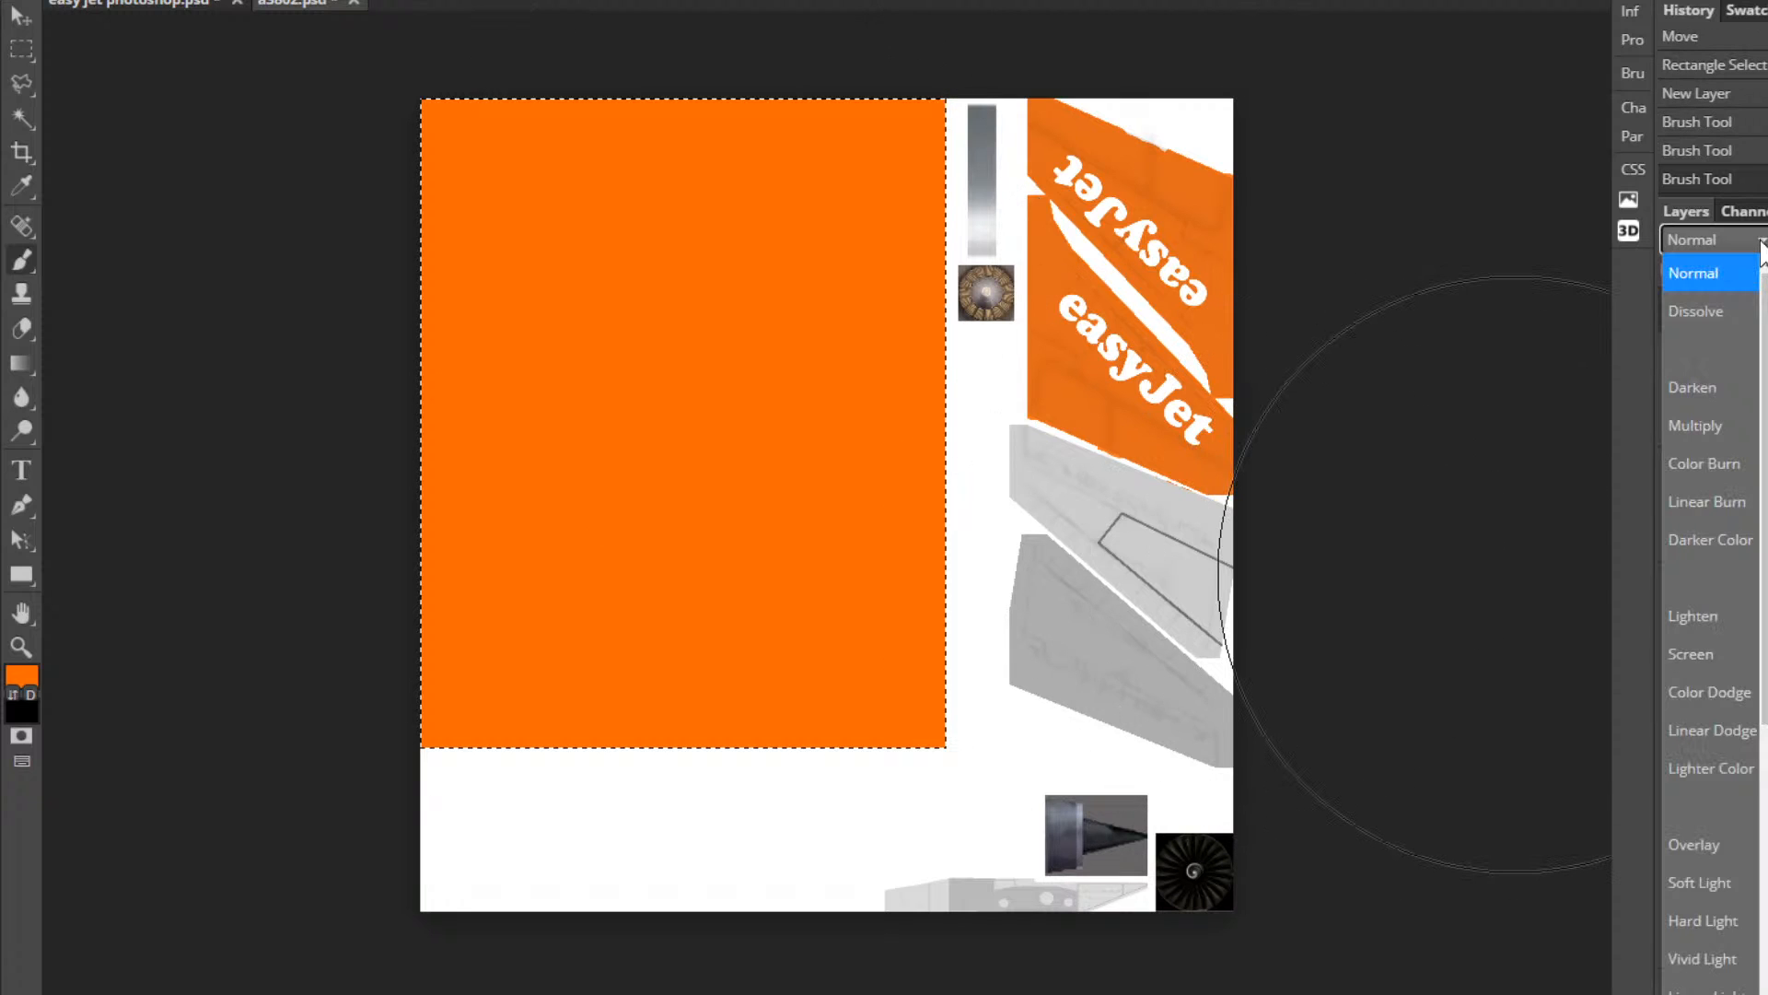
click(1698, 387)
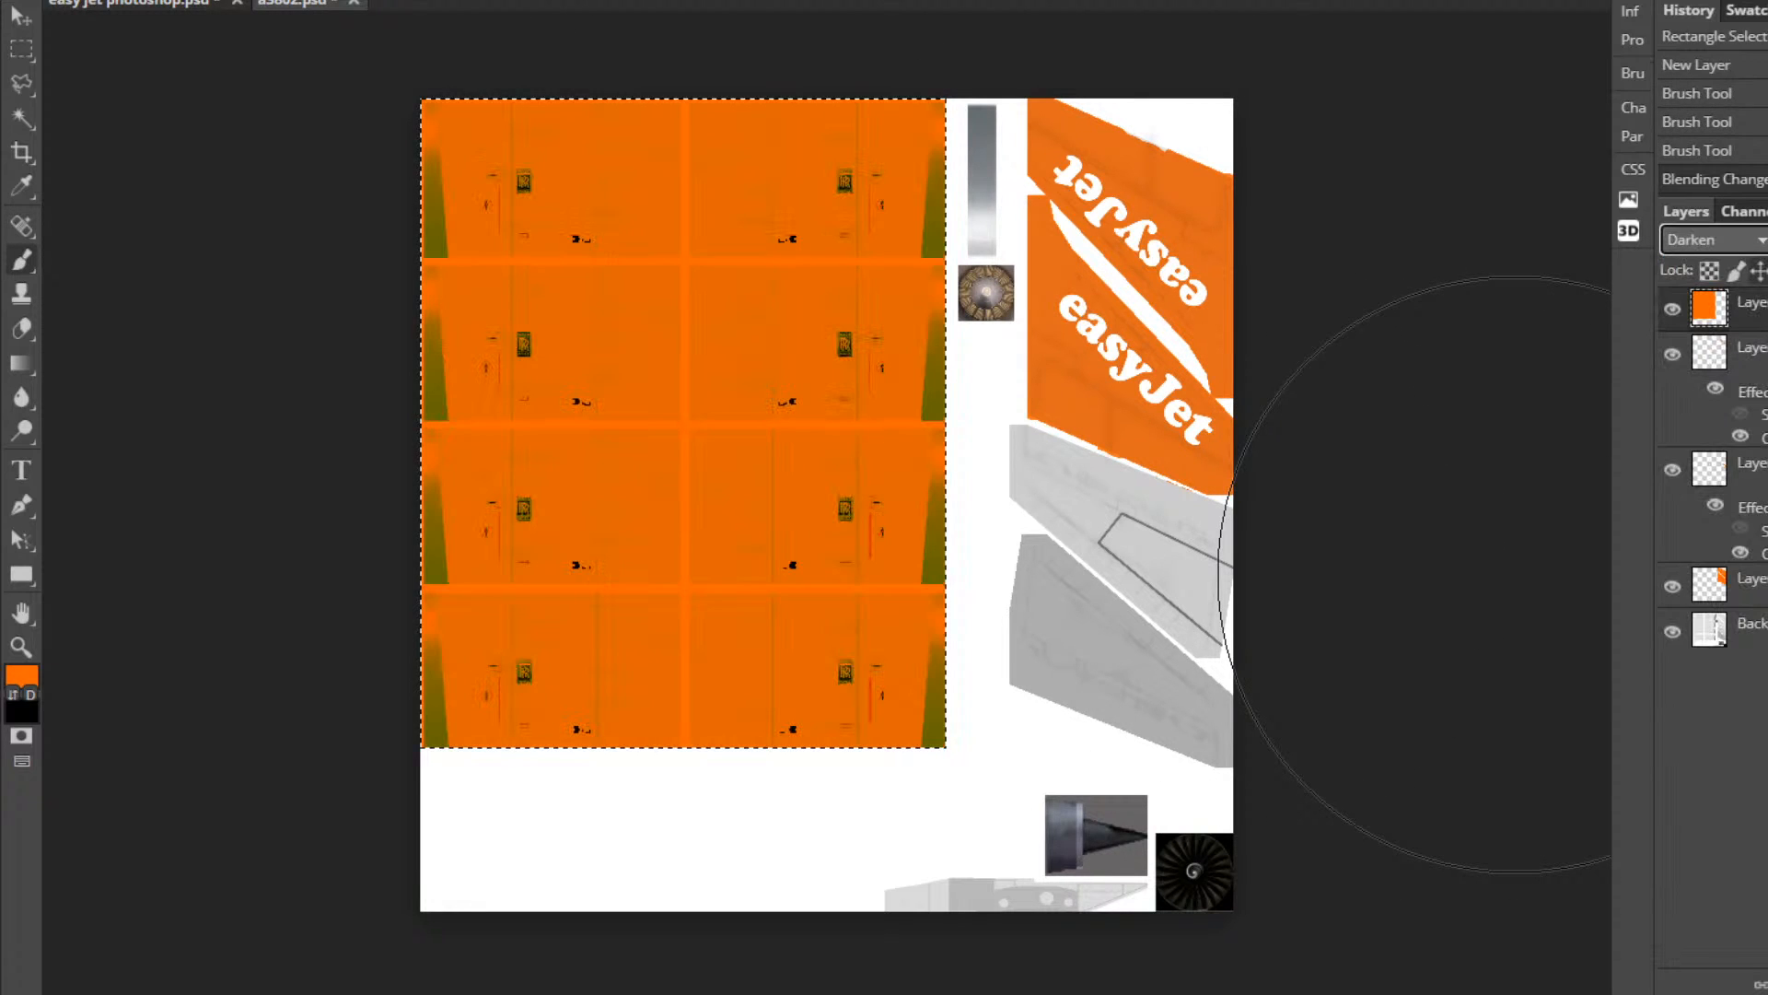
click(1731, 239)
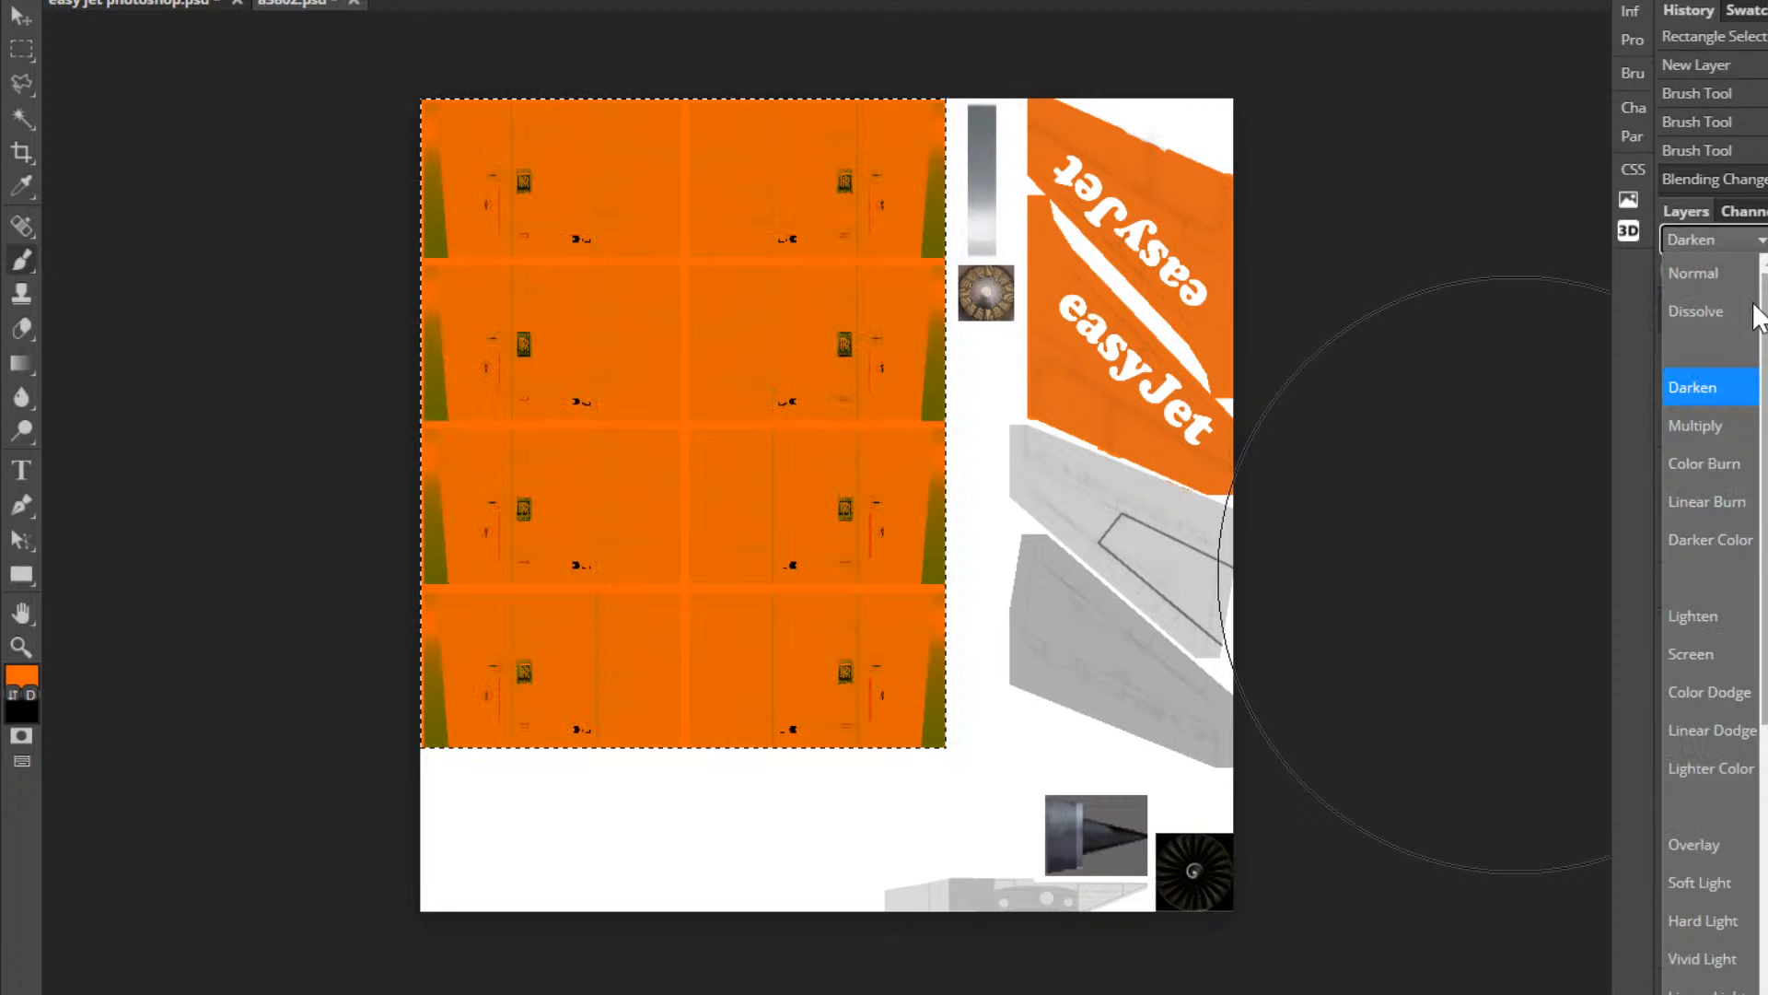
click(1719, 420)
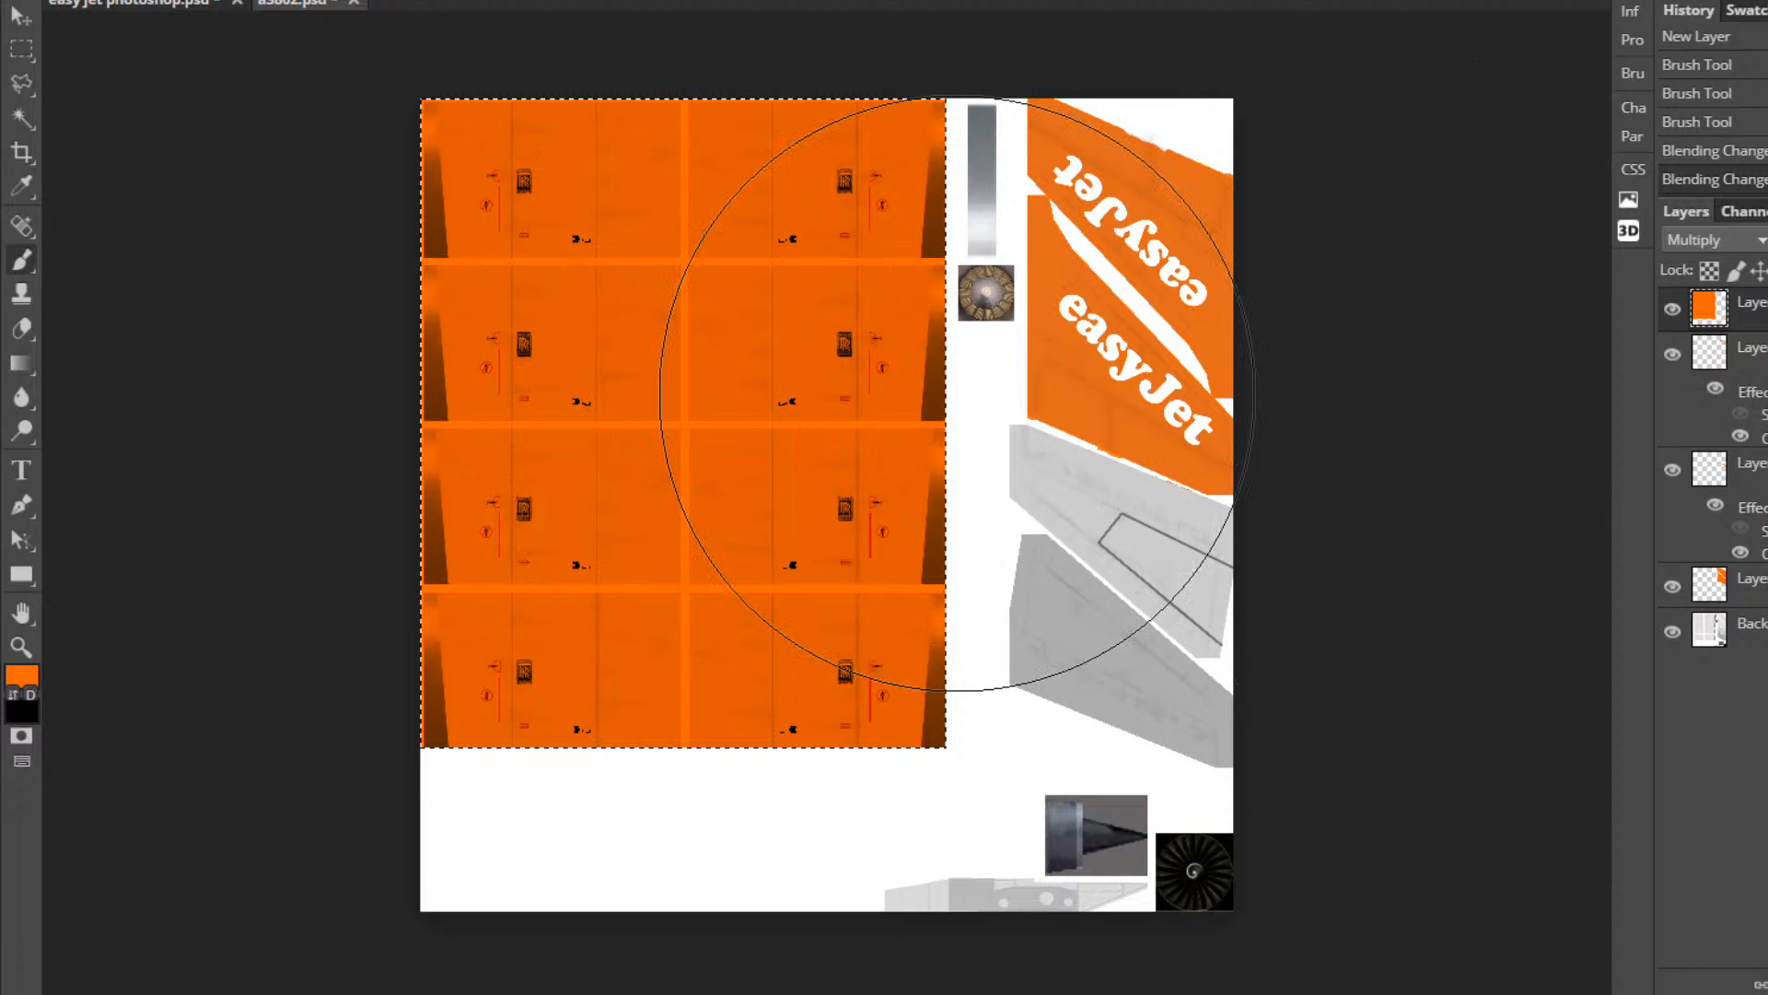
click(1693, 305)
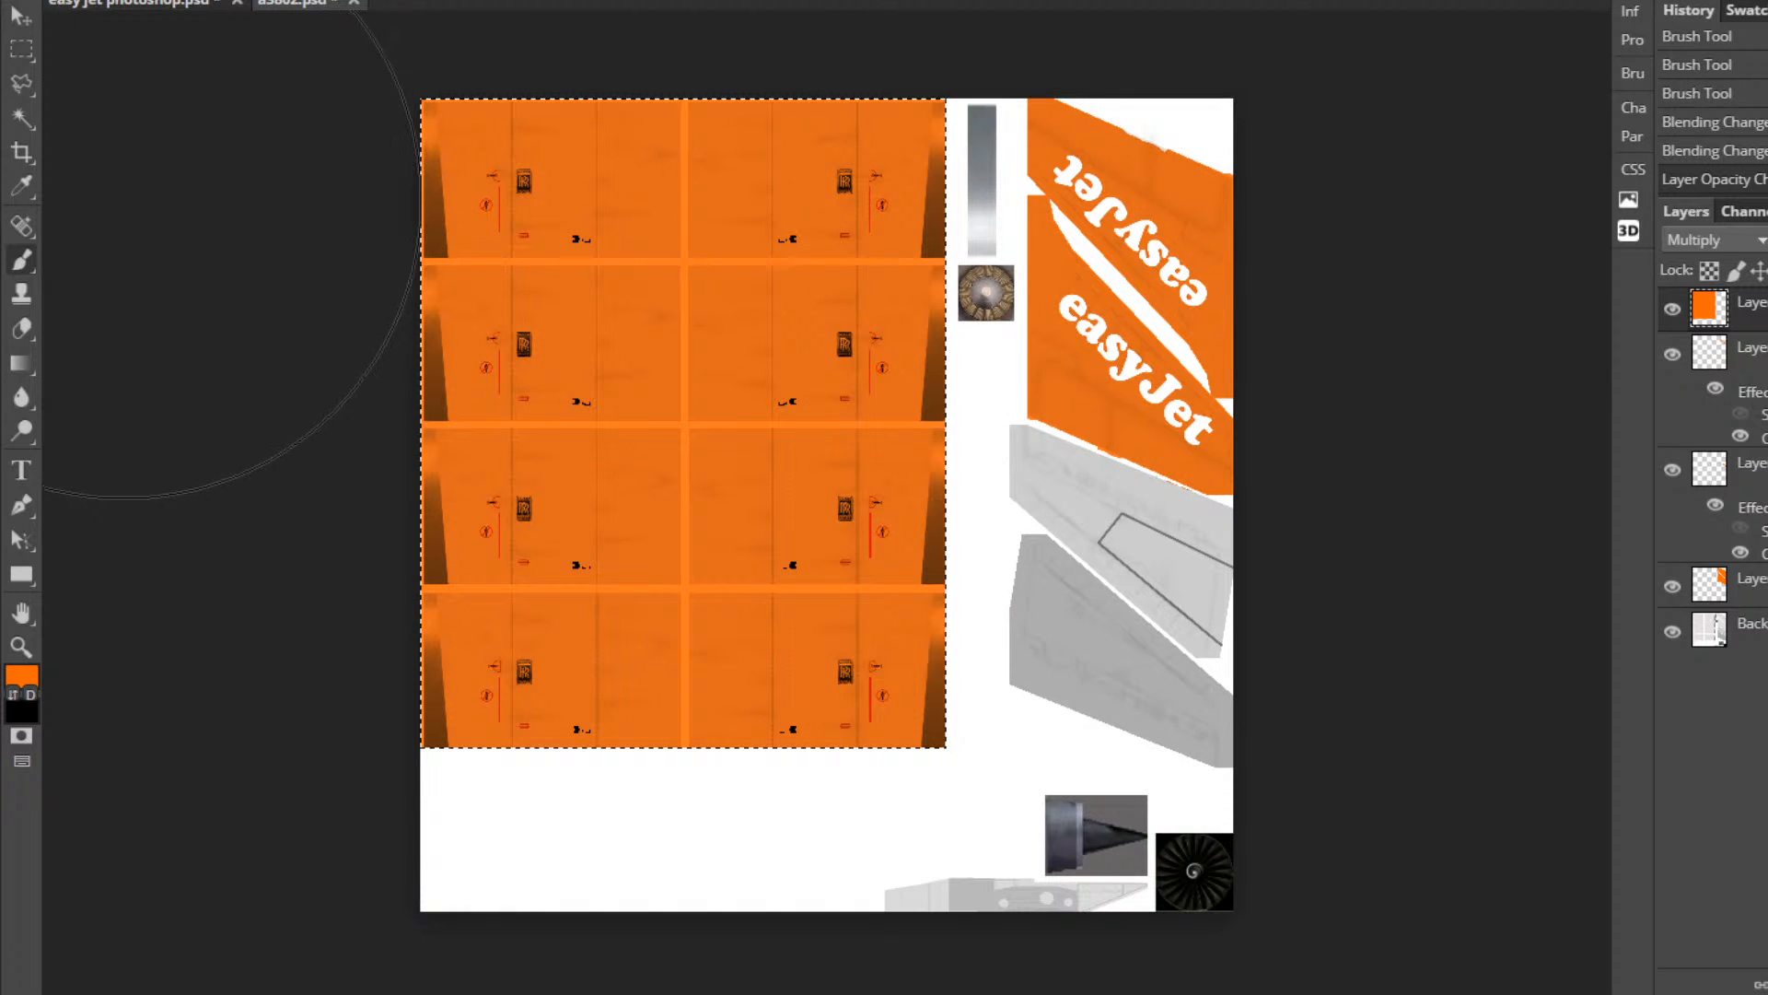
Clear the rectangular engine selection and switch to the Magic Wand.
click(21, 117)
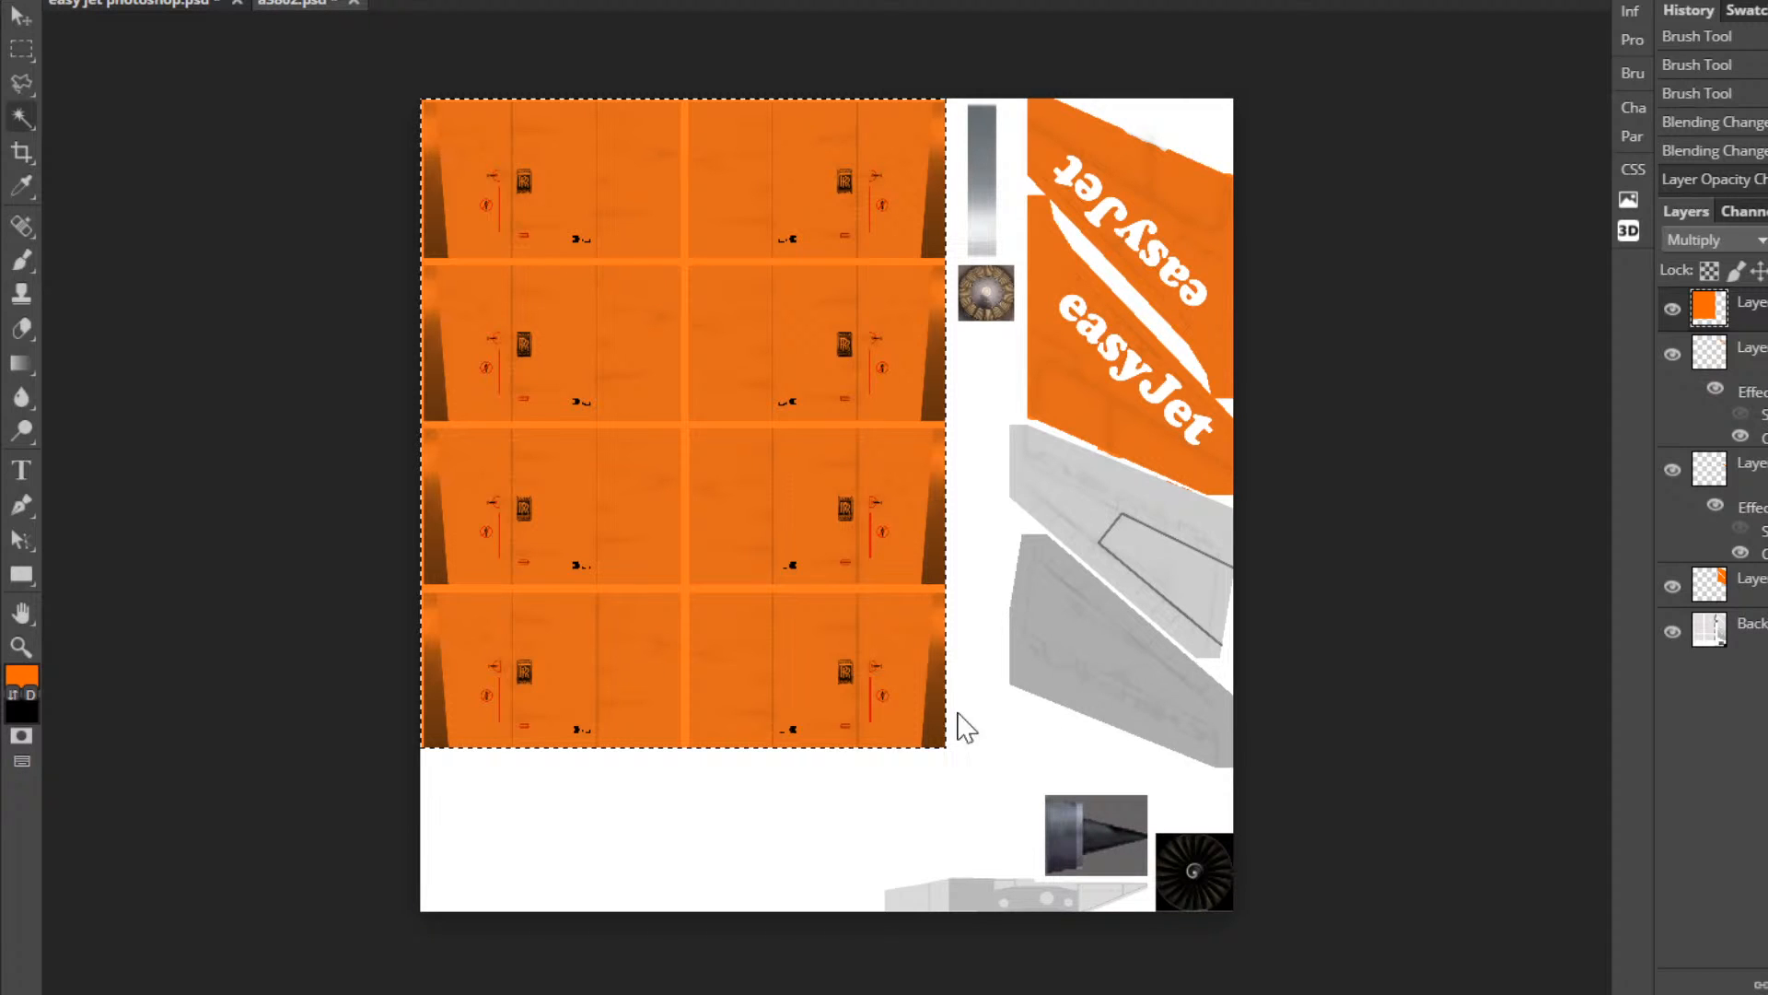
key(ctrl+d)
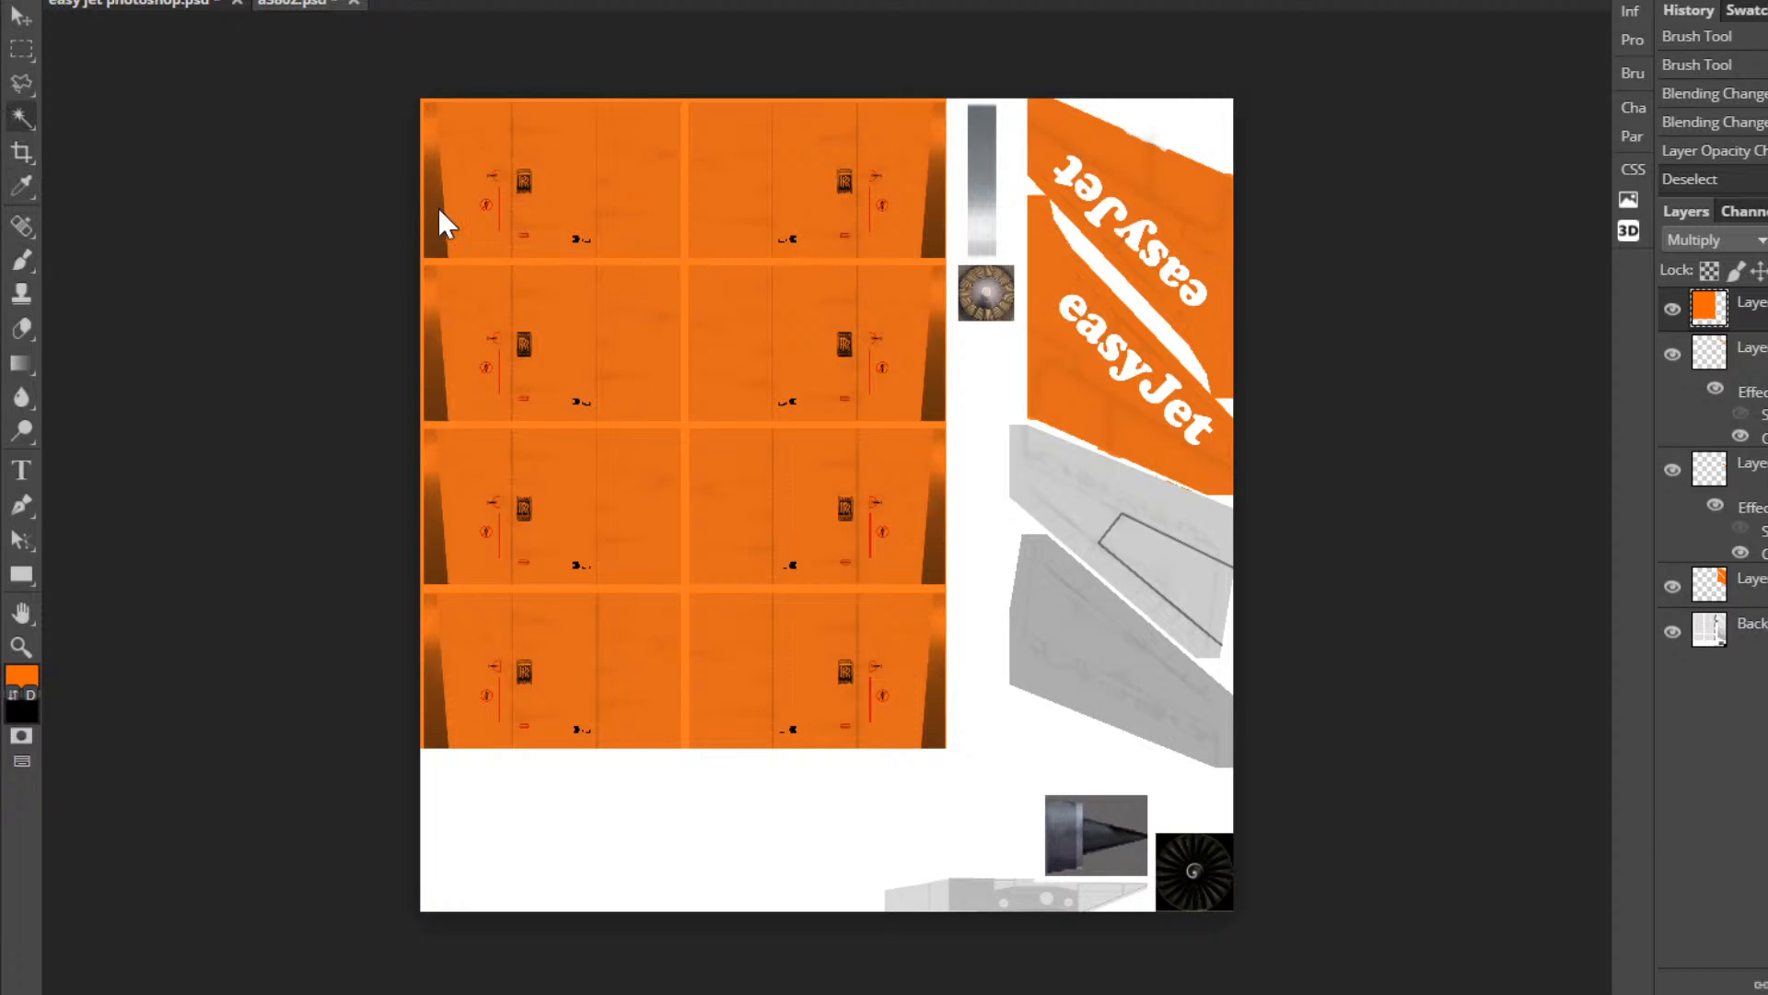
Try Magic Wand selections of the metallic edge strip on the upper-left engine panel in the background layer, and clear them.
click(457, 221)
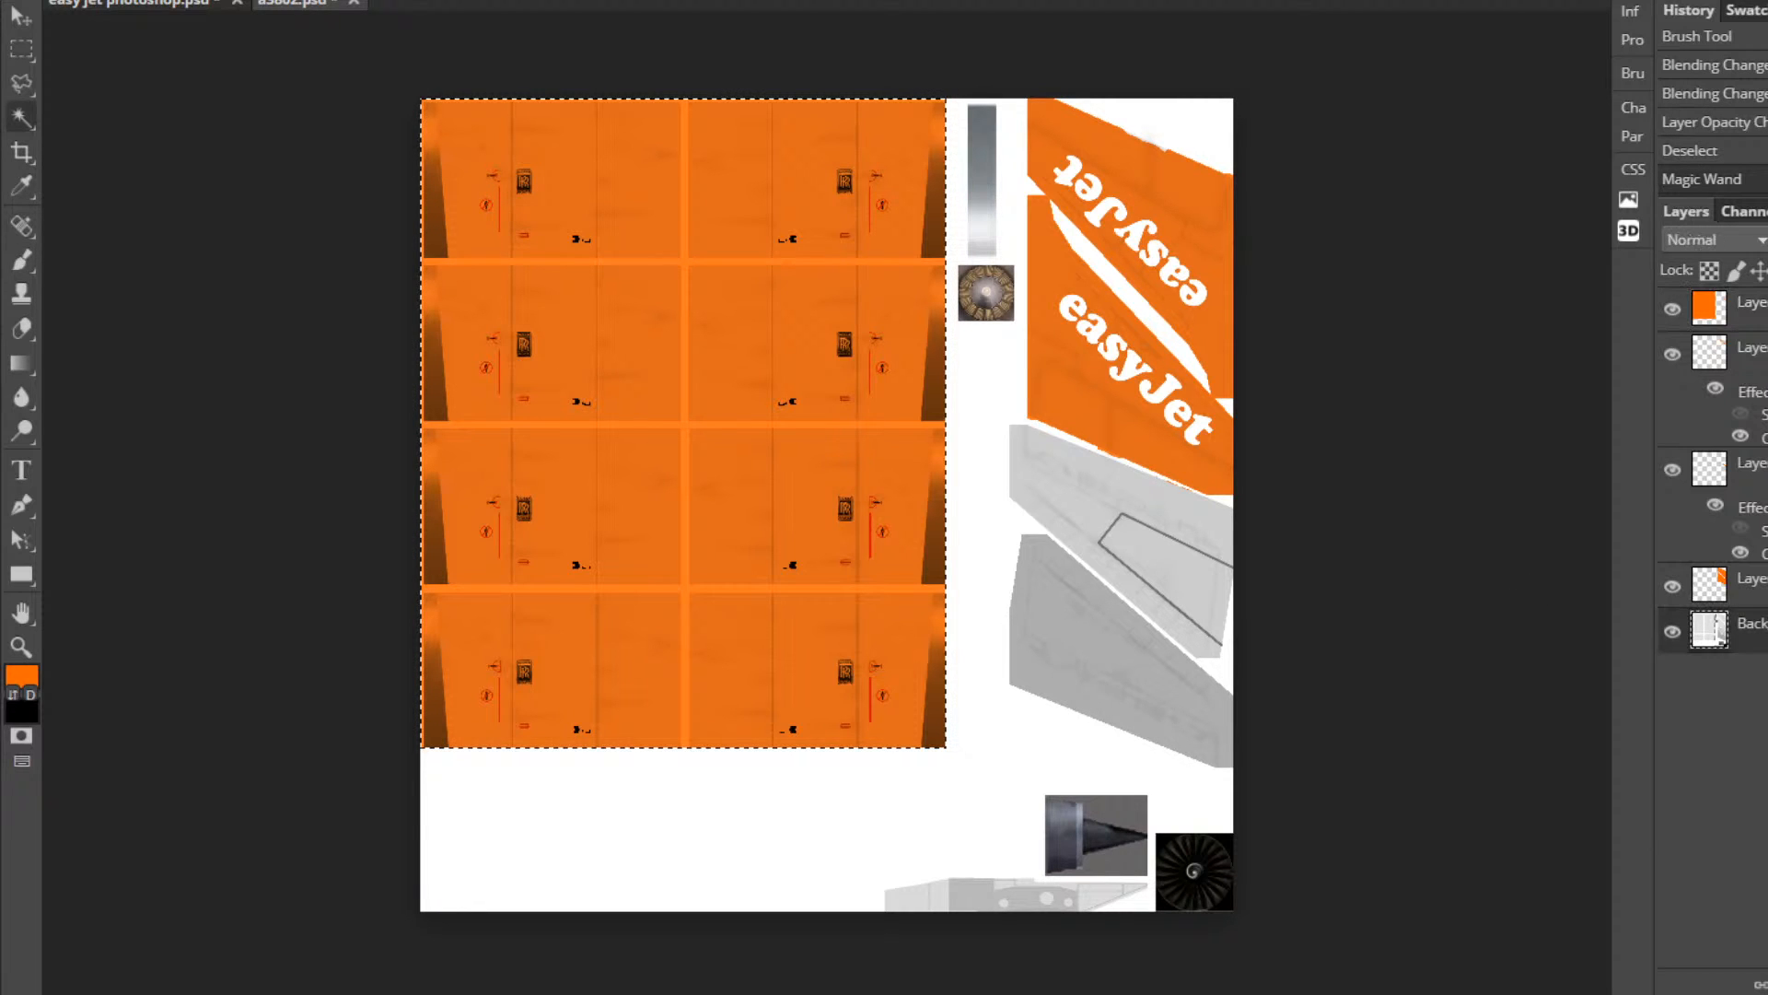
key(ctrl+d)
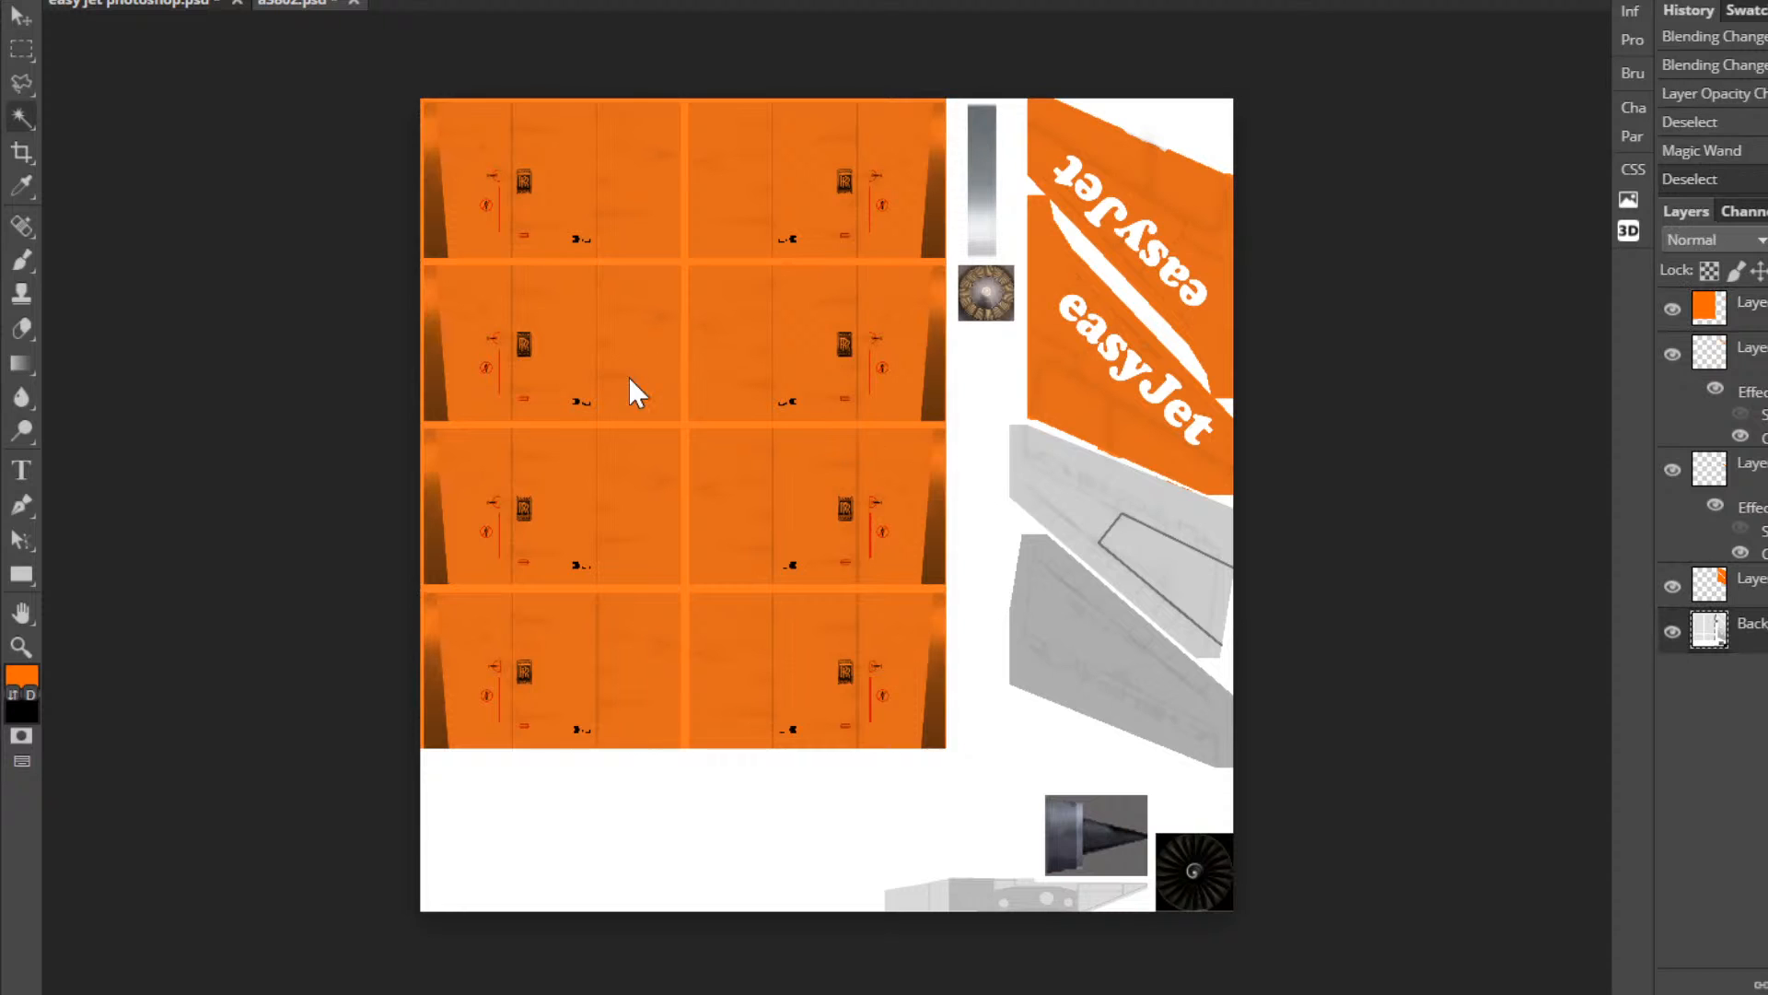
click(433, 229)
click(437, 162)
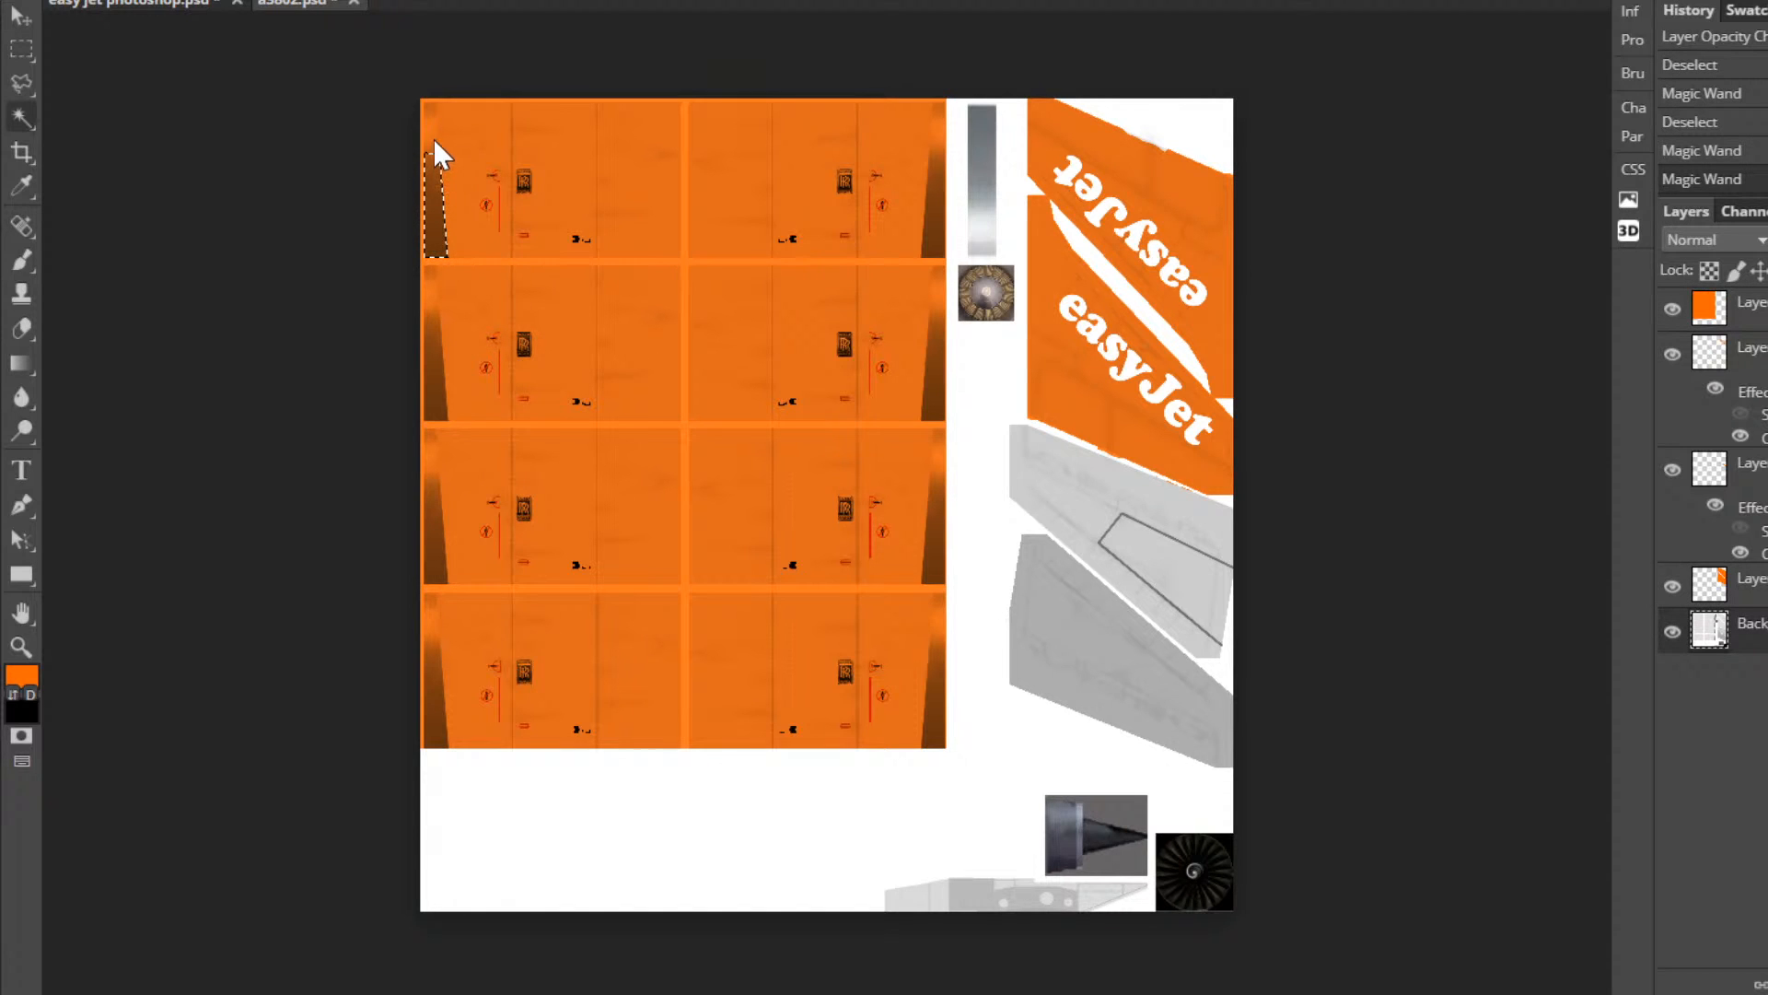
click(425, 110)
click(430, 125)
key(ctrl+d)
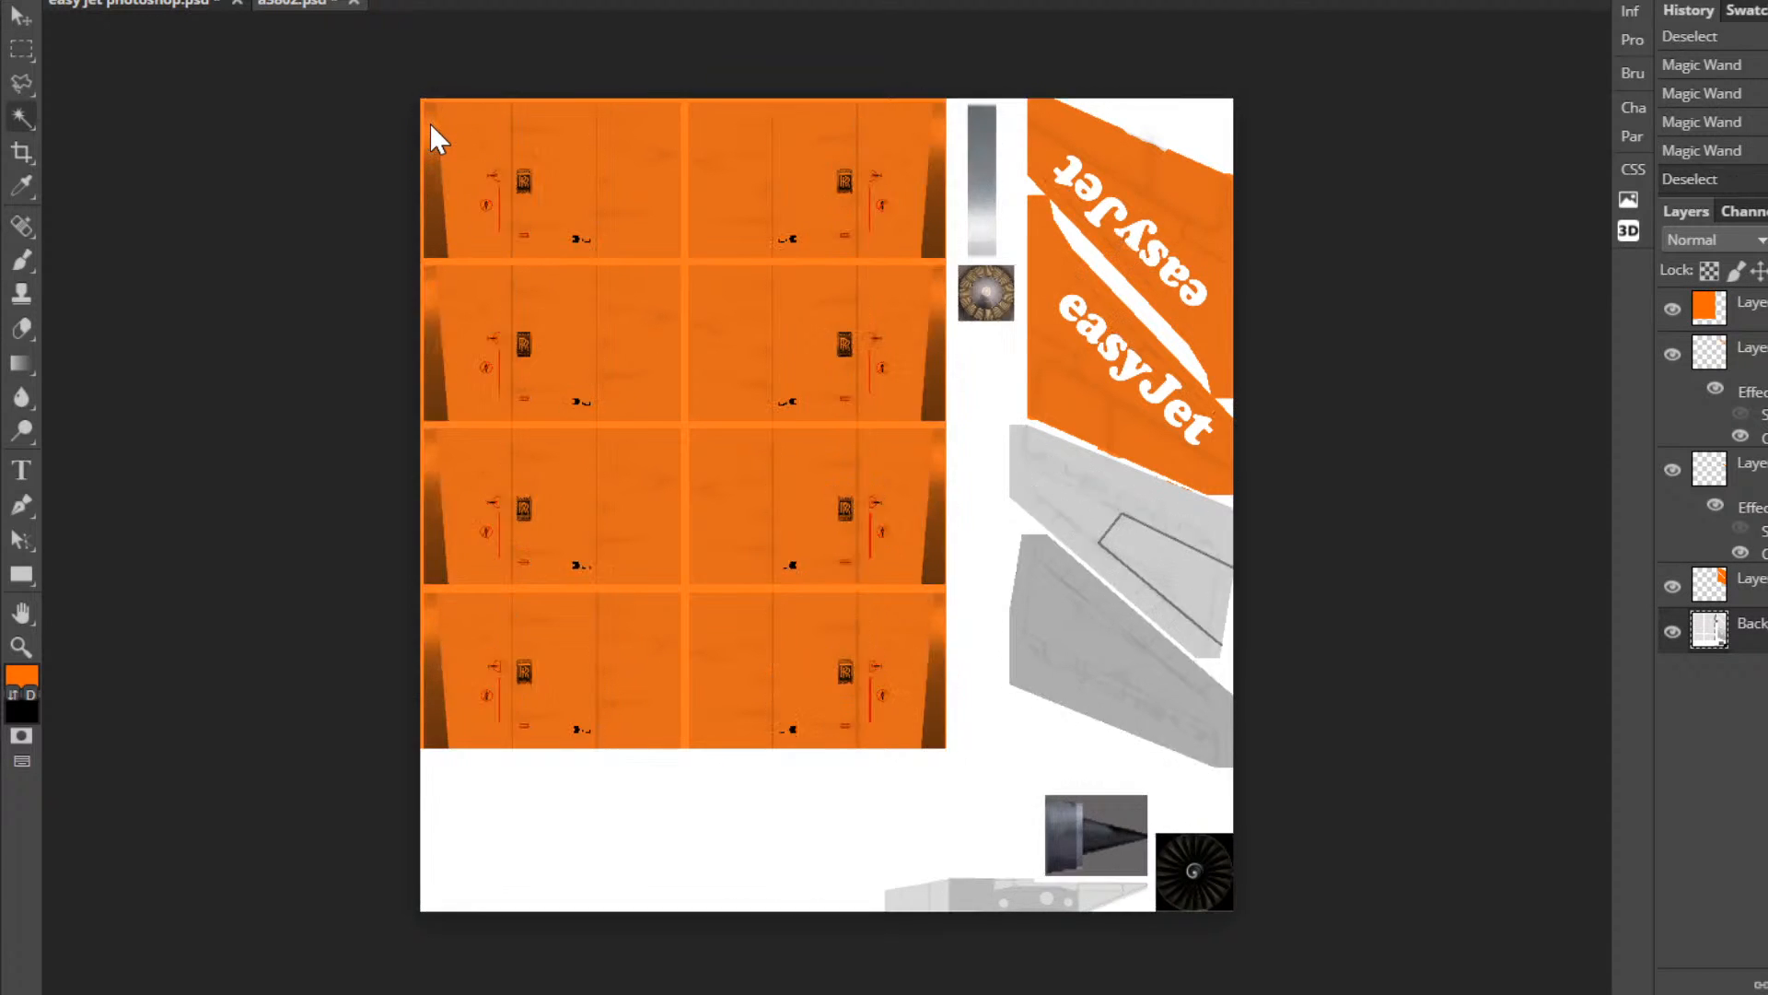
Select the painted surfaces of all eight engine panels on the background layer with additive Magic Wand selections.
click(478, 230)
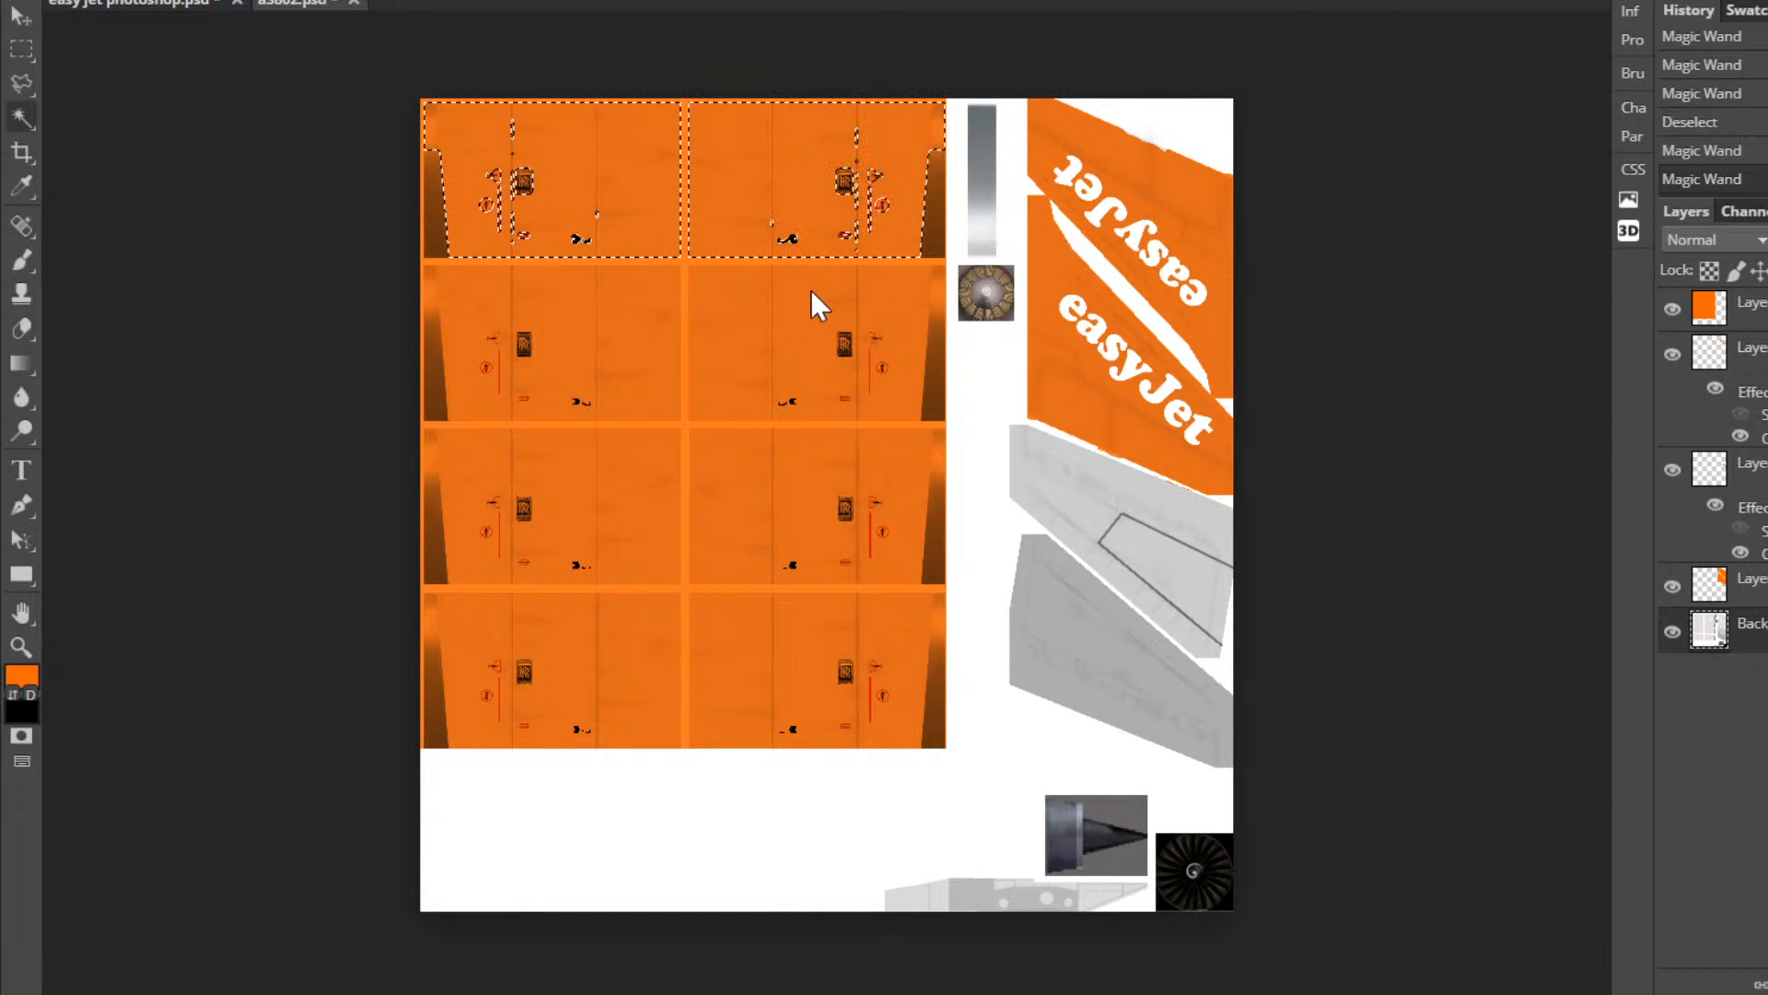
shift+click(790, 312)
shift+click(608, 402)
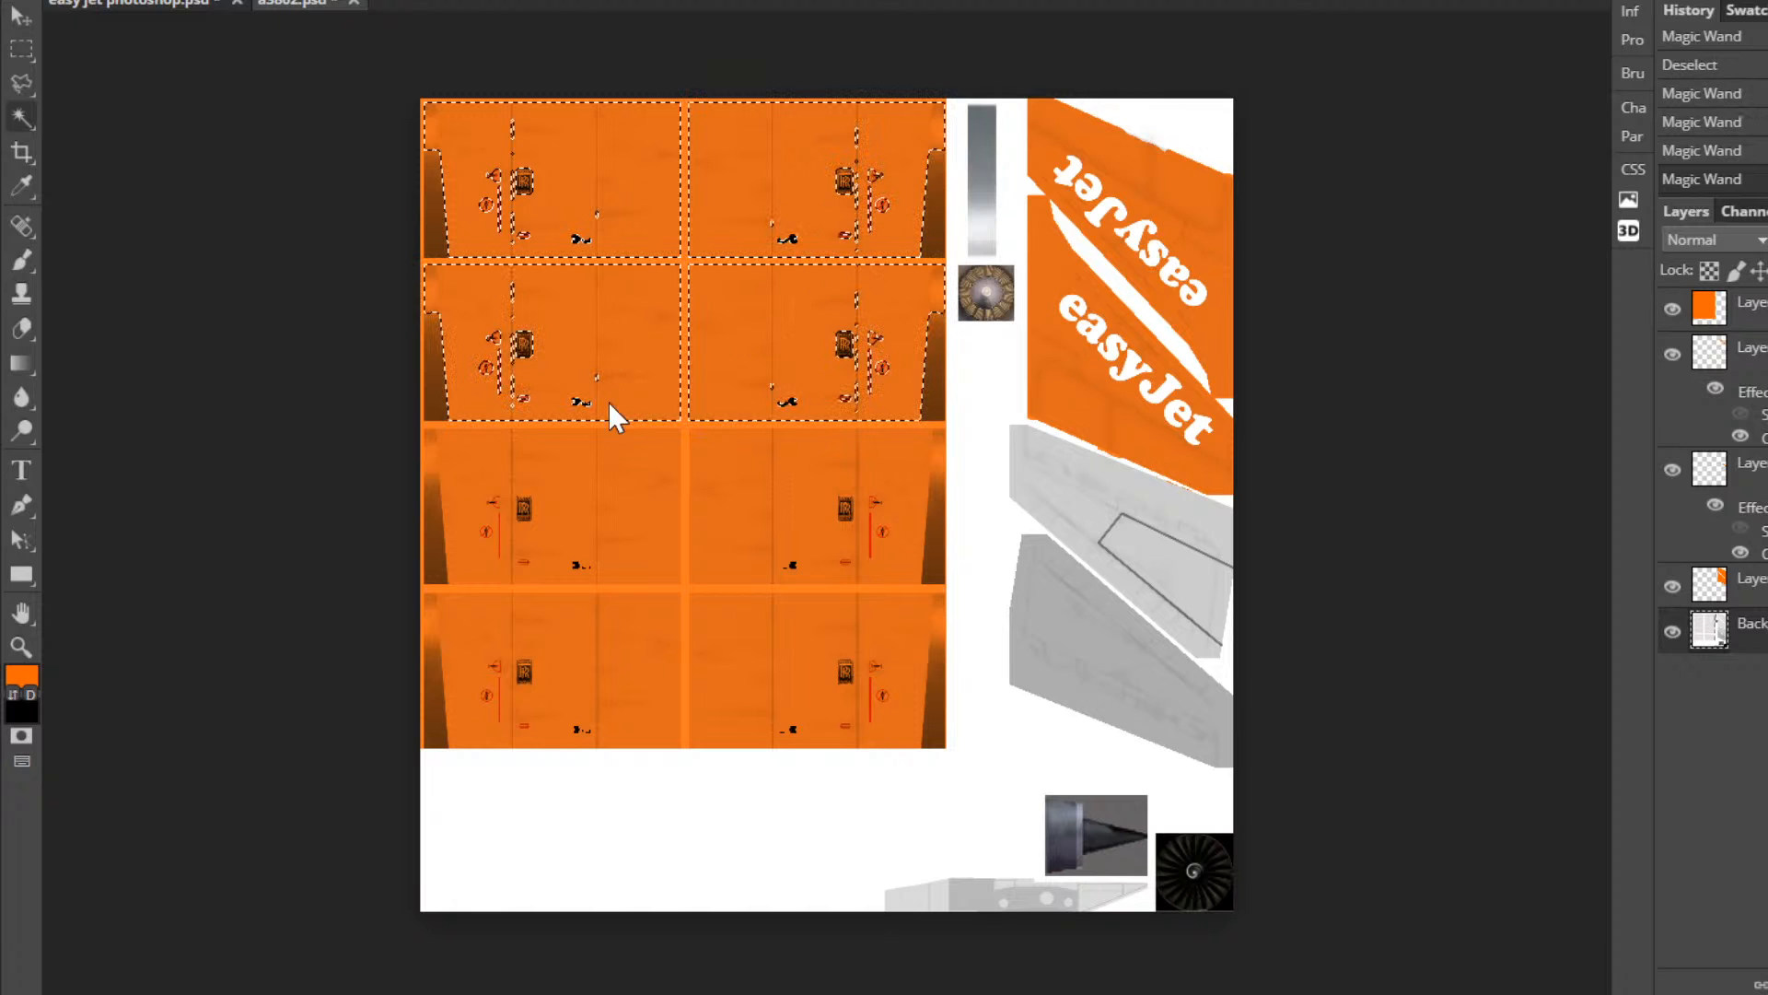
shift+click(588, 499)
shift+click(803, 497)
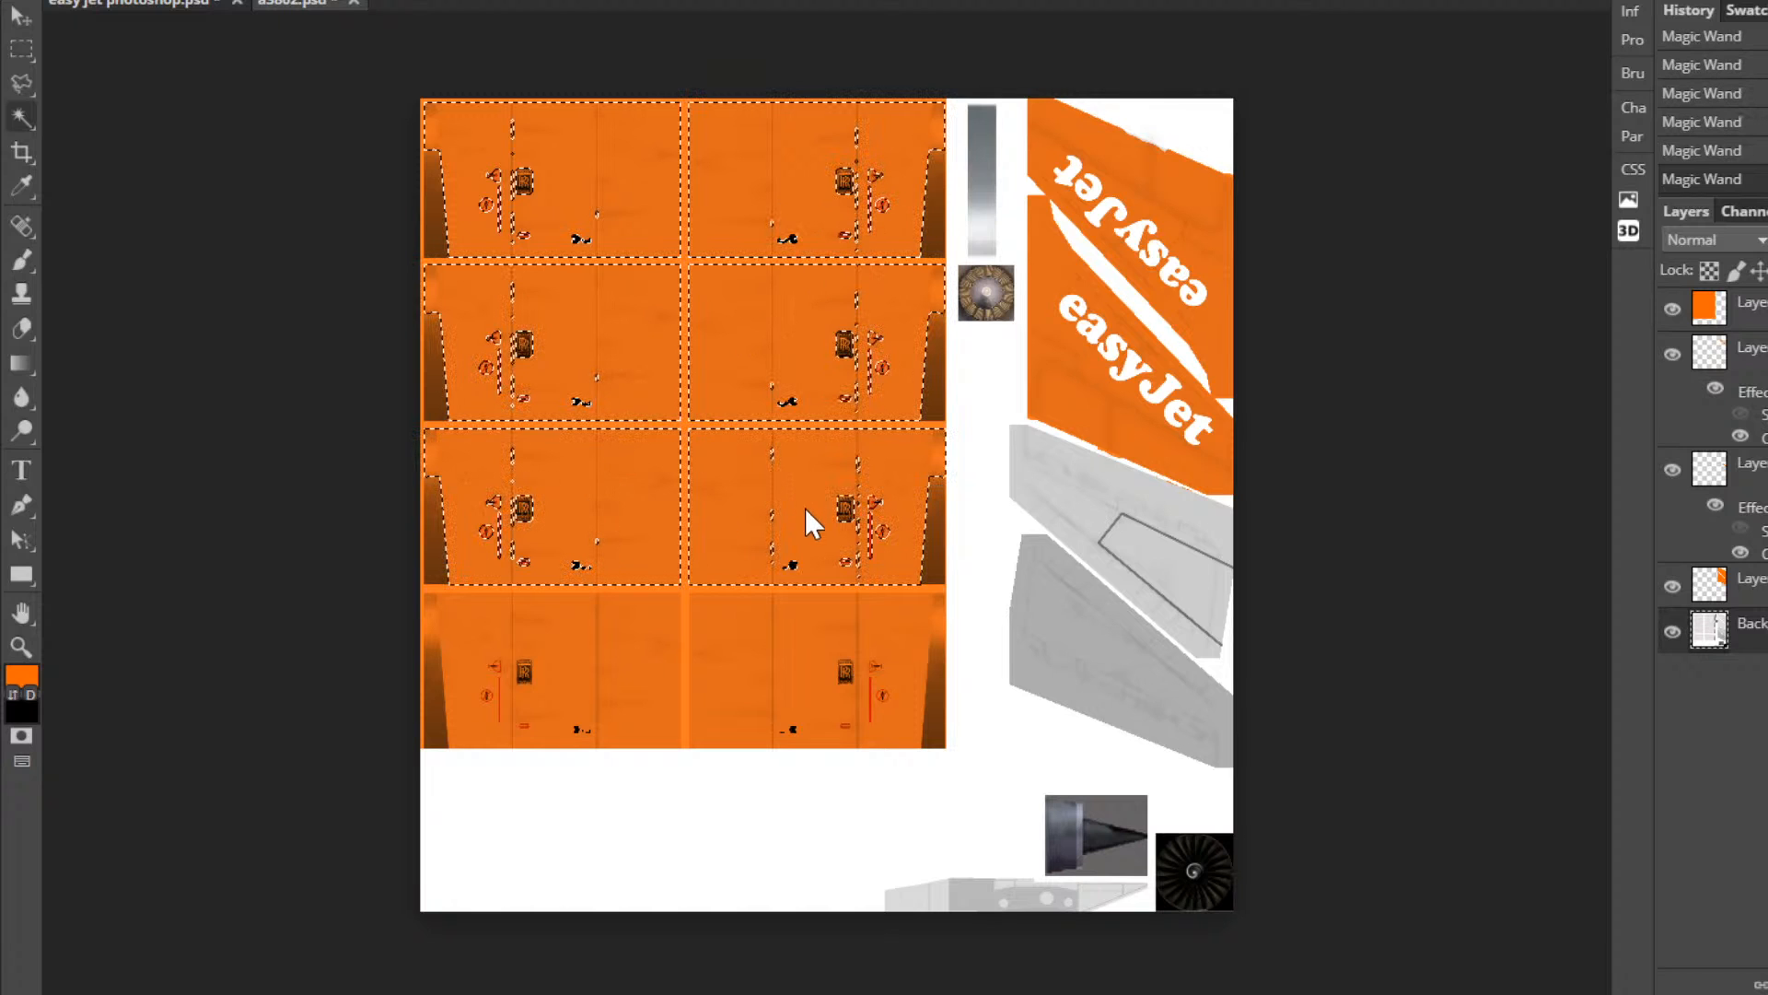
shift+click(803, 621)
shift+click(589, 671)
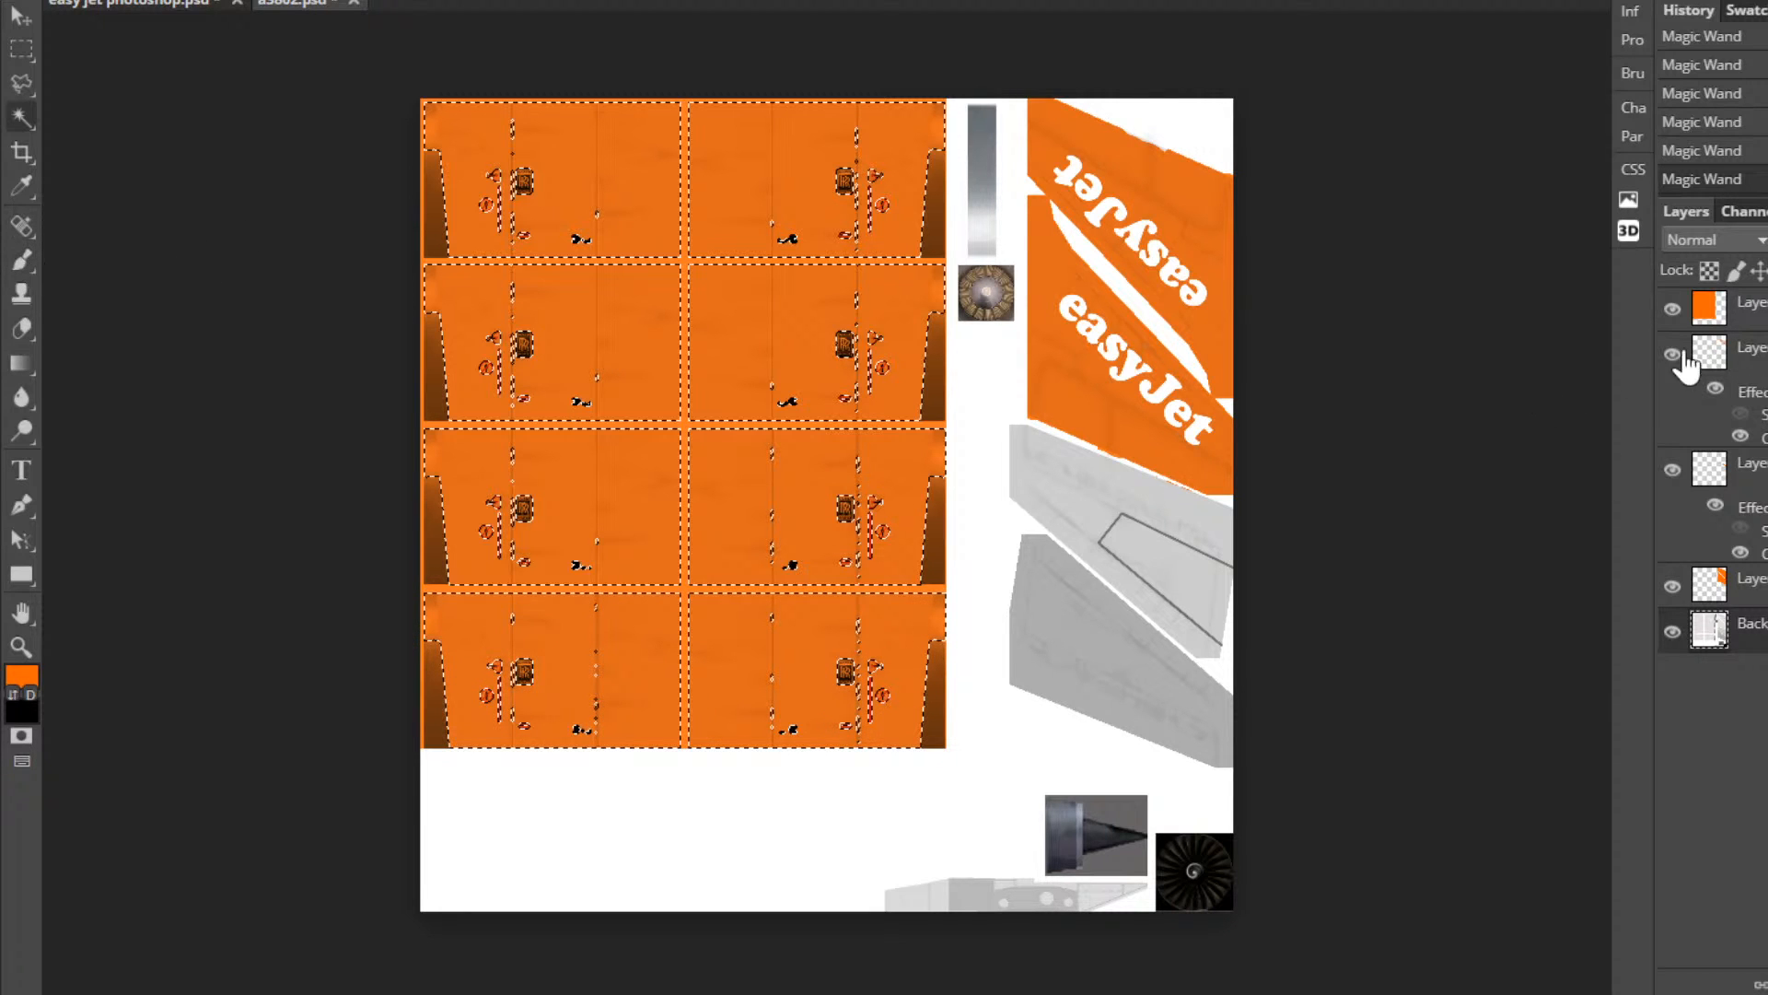
Make the orange engine layer active and set up the Eraser with a much larger brush.
click(1746, 309)
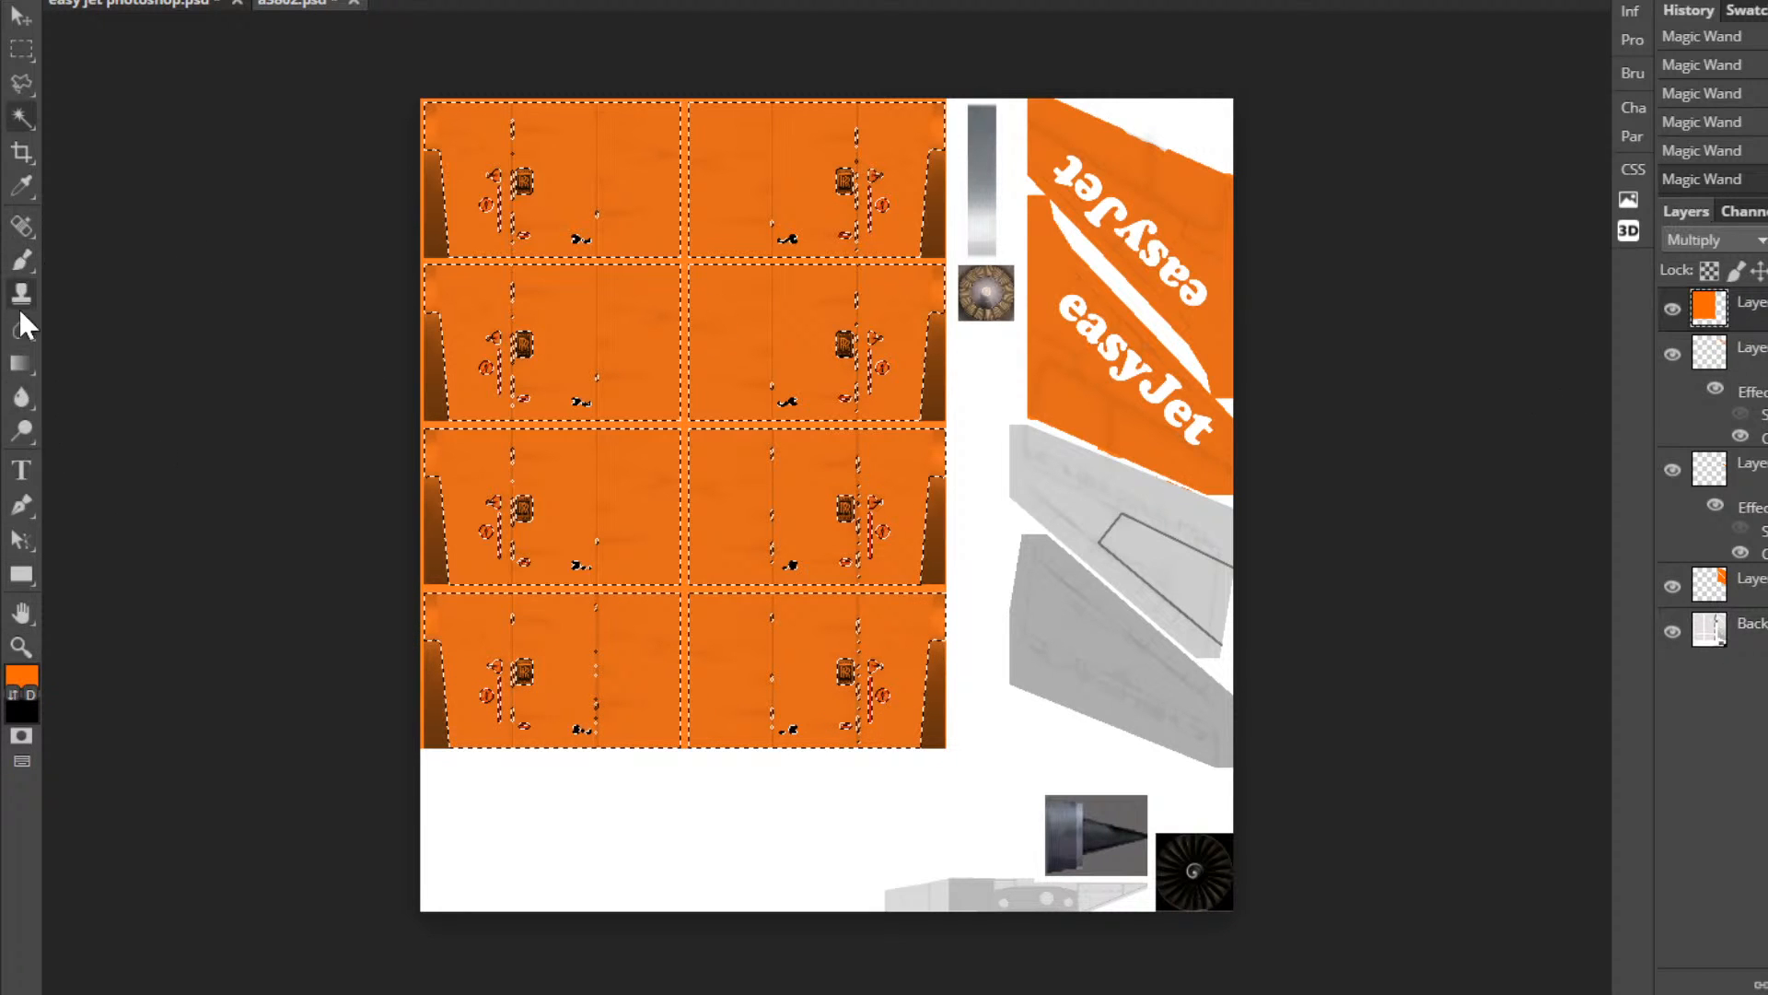
key(w)
key(bracketright)
key(bracketright)
key(bracketright)
key(bracketright)
key(bracketright)
key(bracketright)
key(bracketright)
key(bracketright)
key(bracketright)
key(bracketright)
key(bracketright)
key(bracketright)
key(bracketright)
key(bracketright)
key(bracketright)
key(bracketright)
key(bracketright)
key(bracketright)
key(bracketright)
key(bracketright)
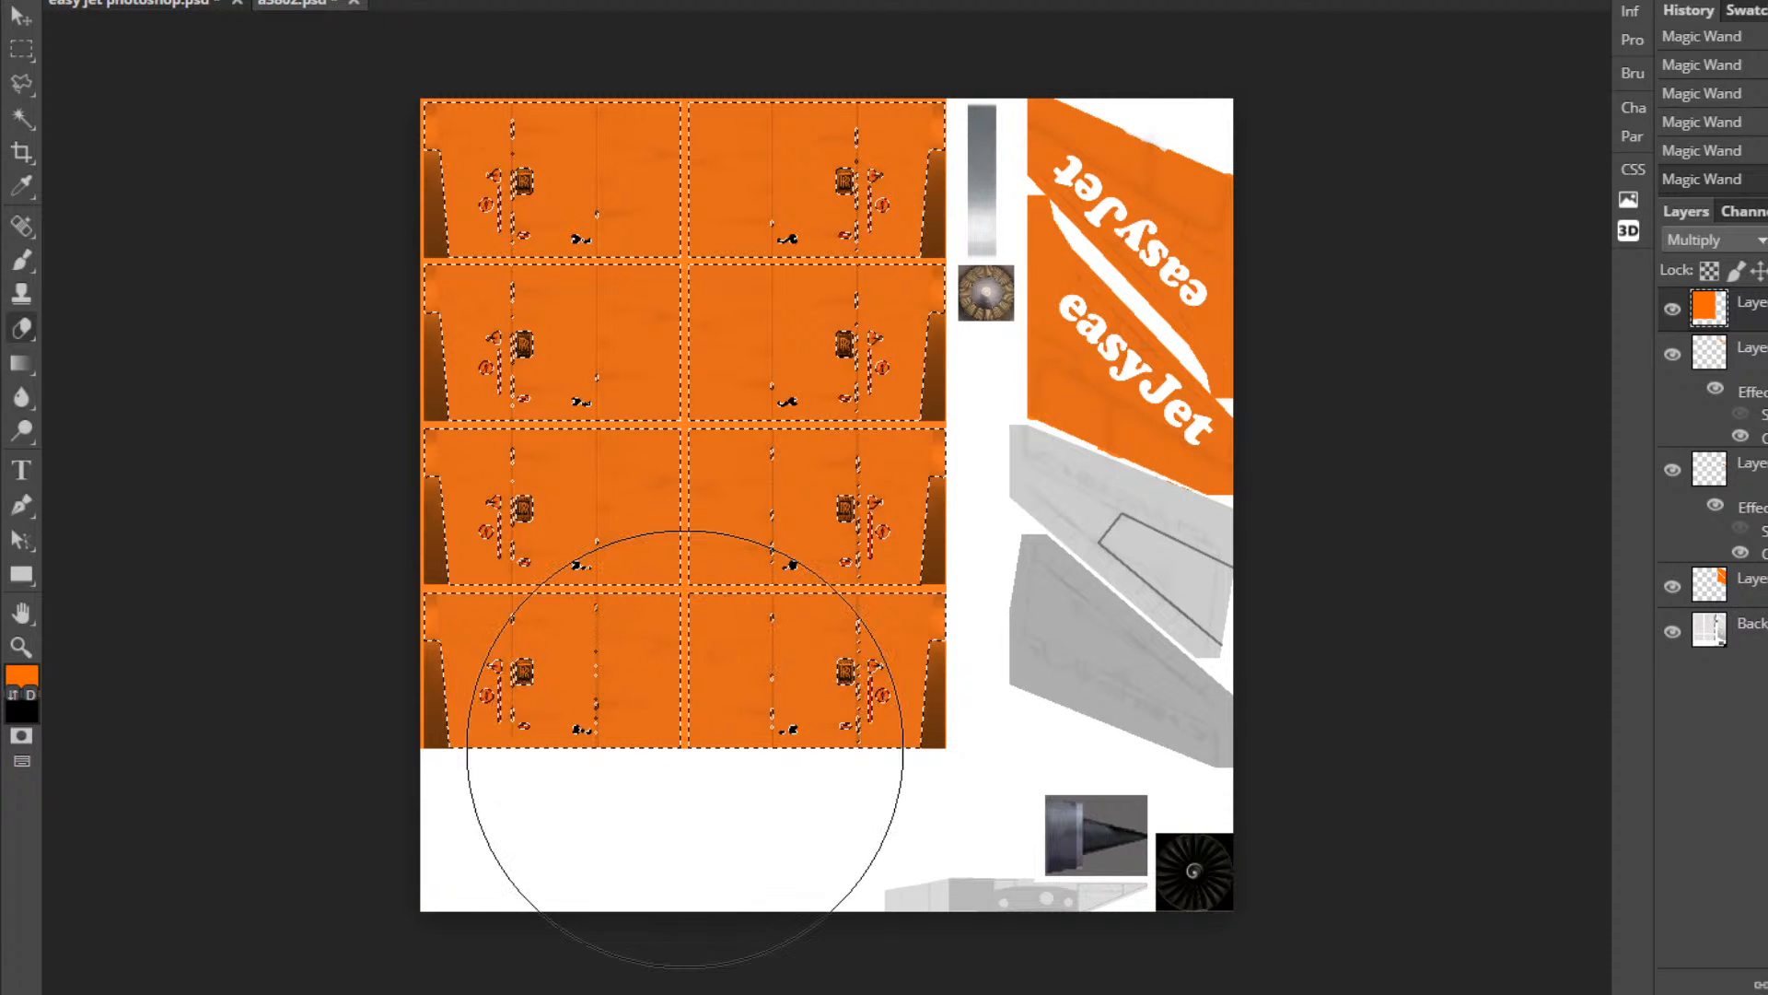
Invert the engine panel selection and erase the orange from the gaps, metallic strips and markings, leaving nothing selected.
click(120, 0)
mouse_move(180, 0)
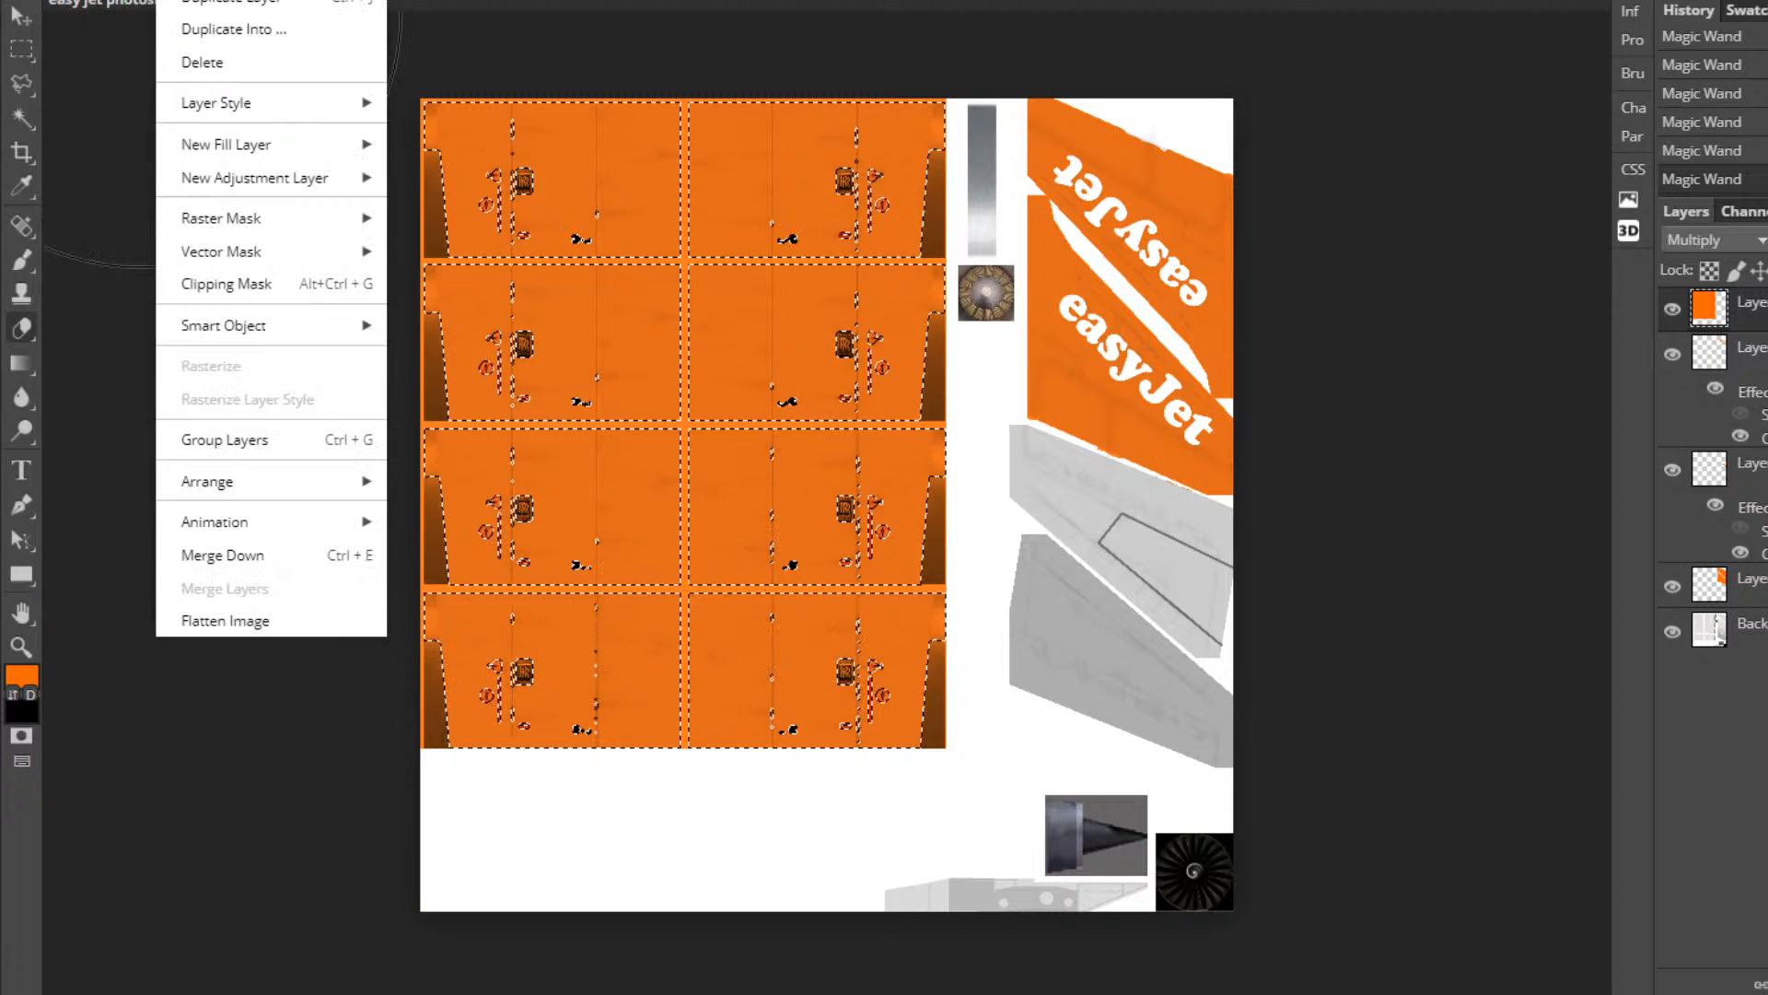
mouse_move(290, 495)
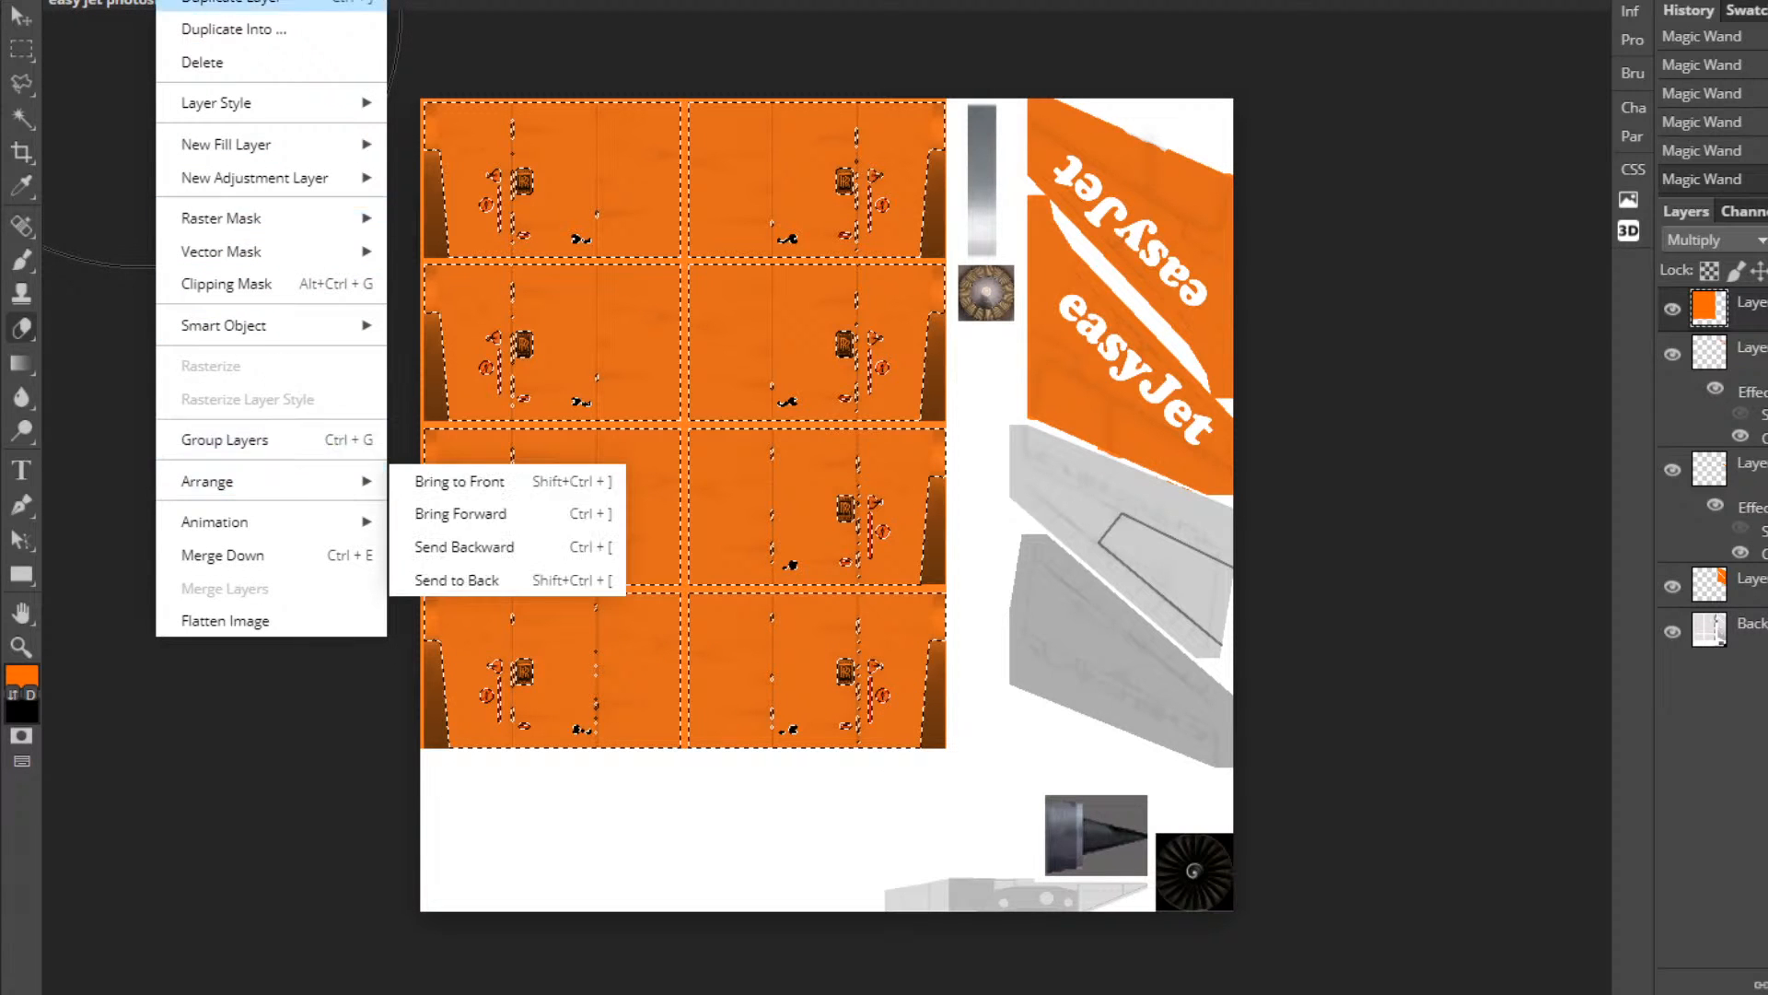
mouse_move(117, 0)
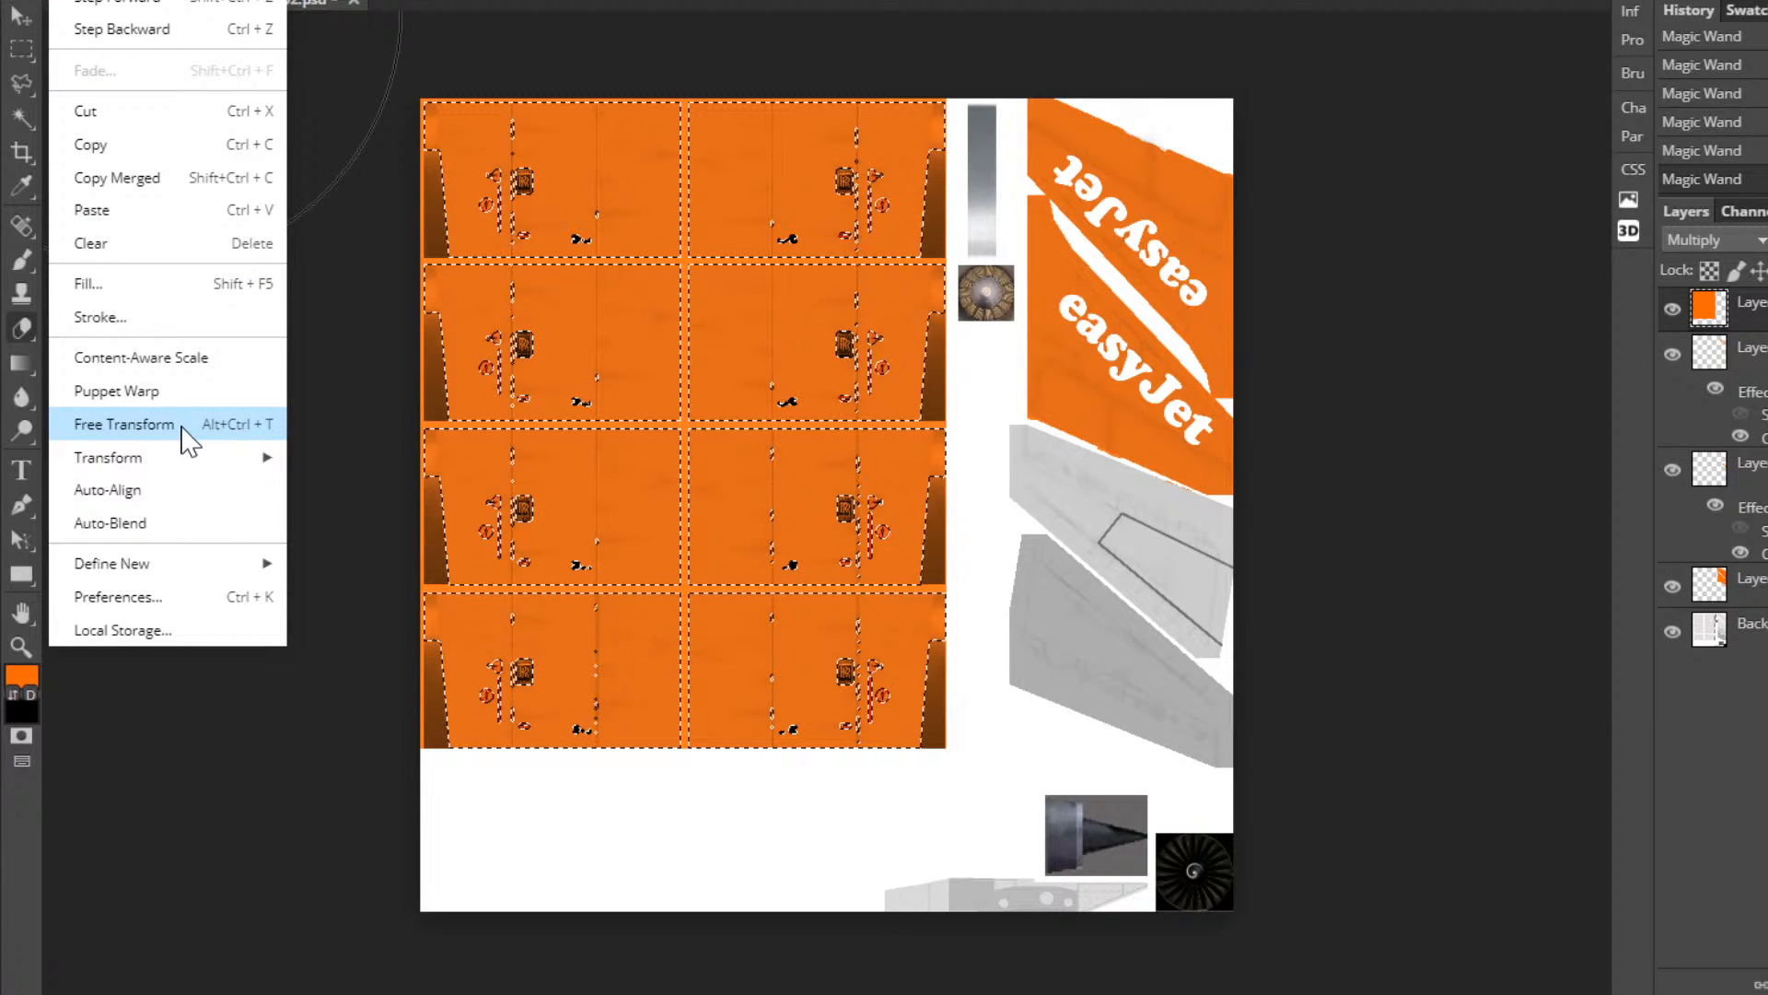
mouse_move(294, 0)
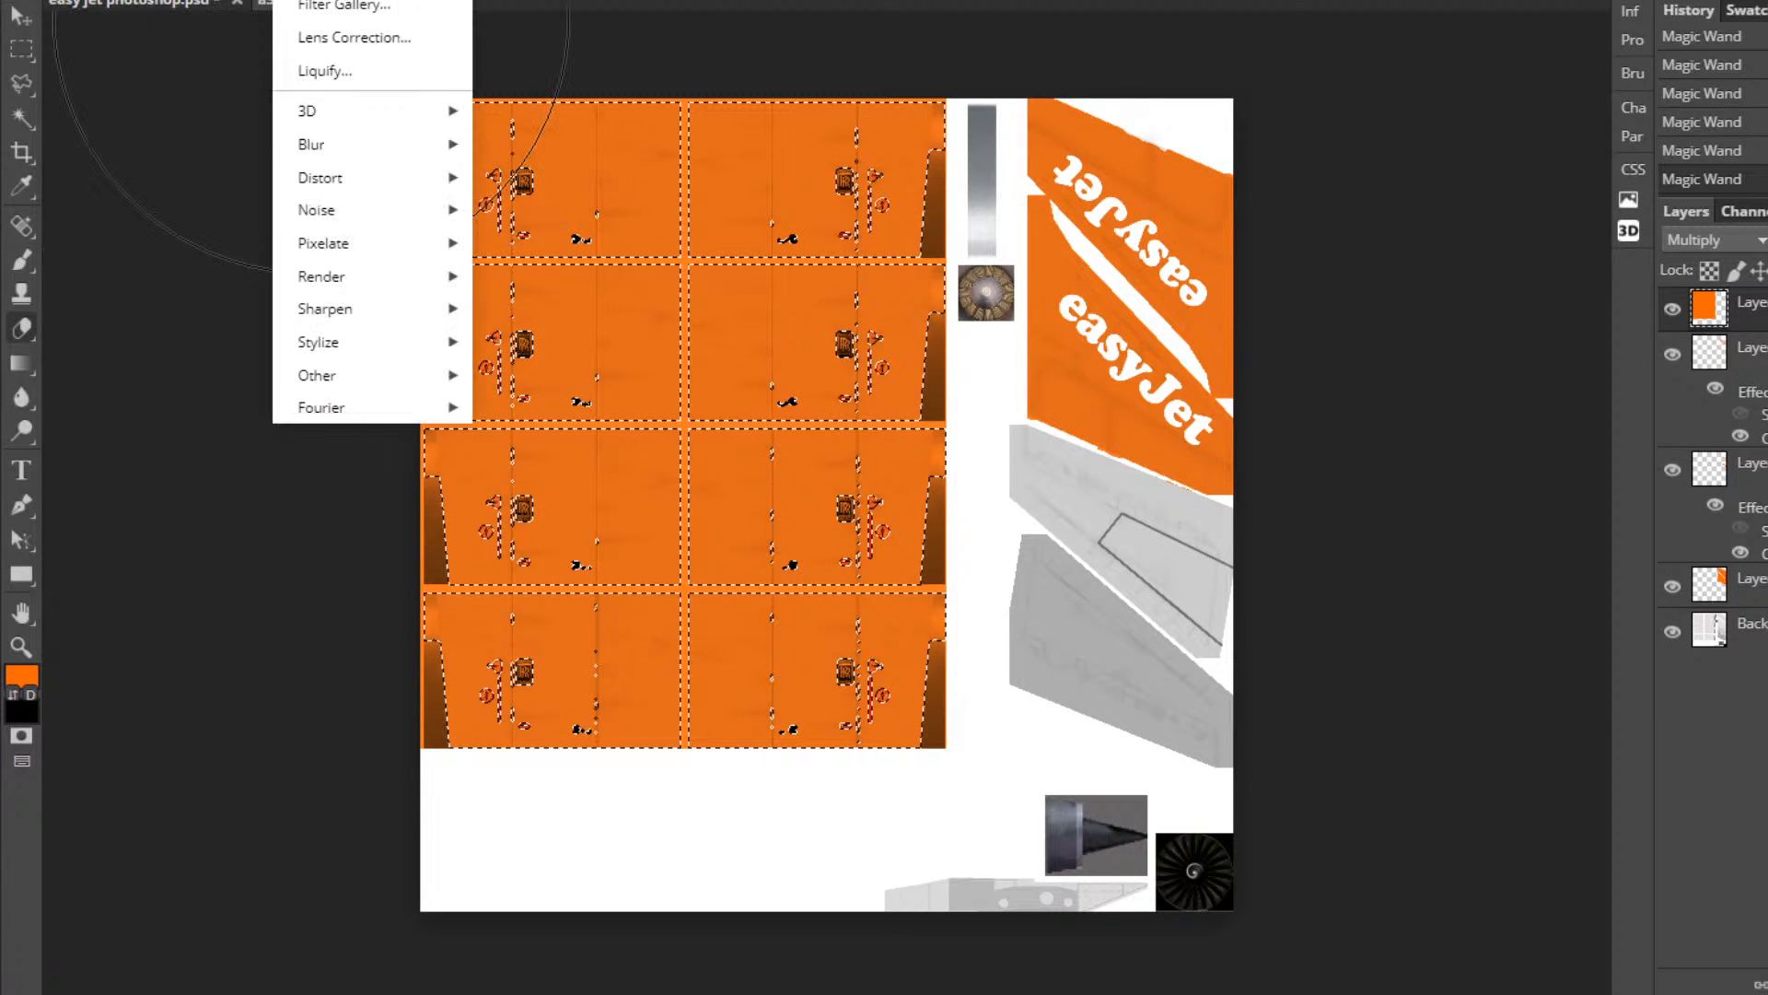
click(173, 0)
click(244, 0)
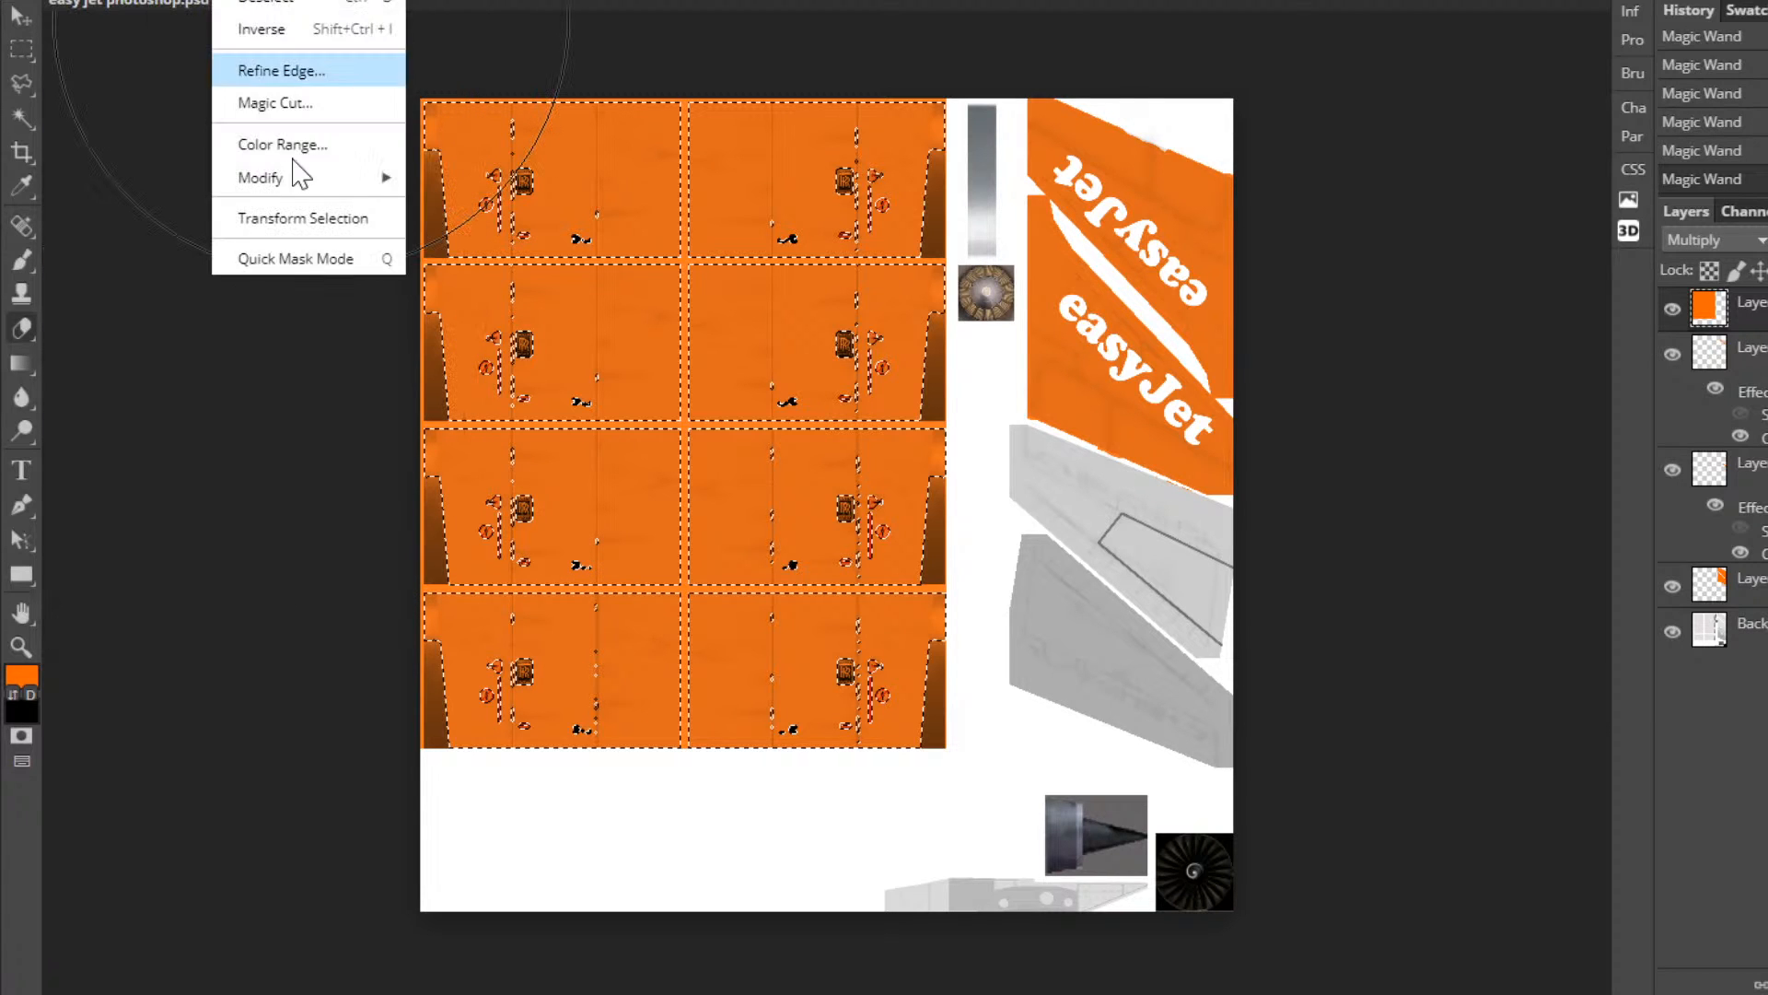
click(269, 22)
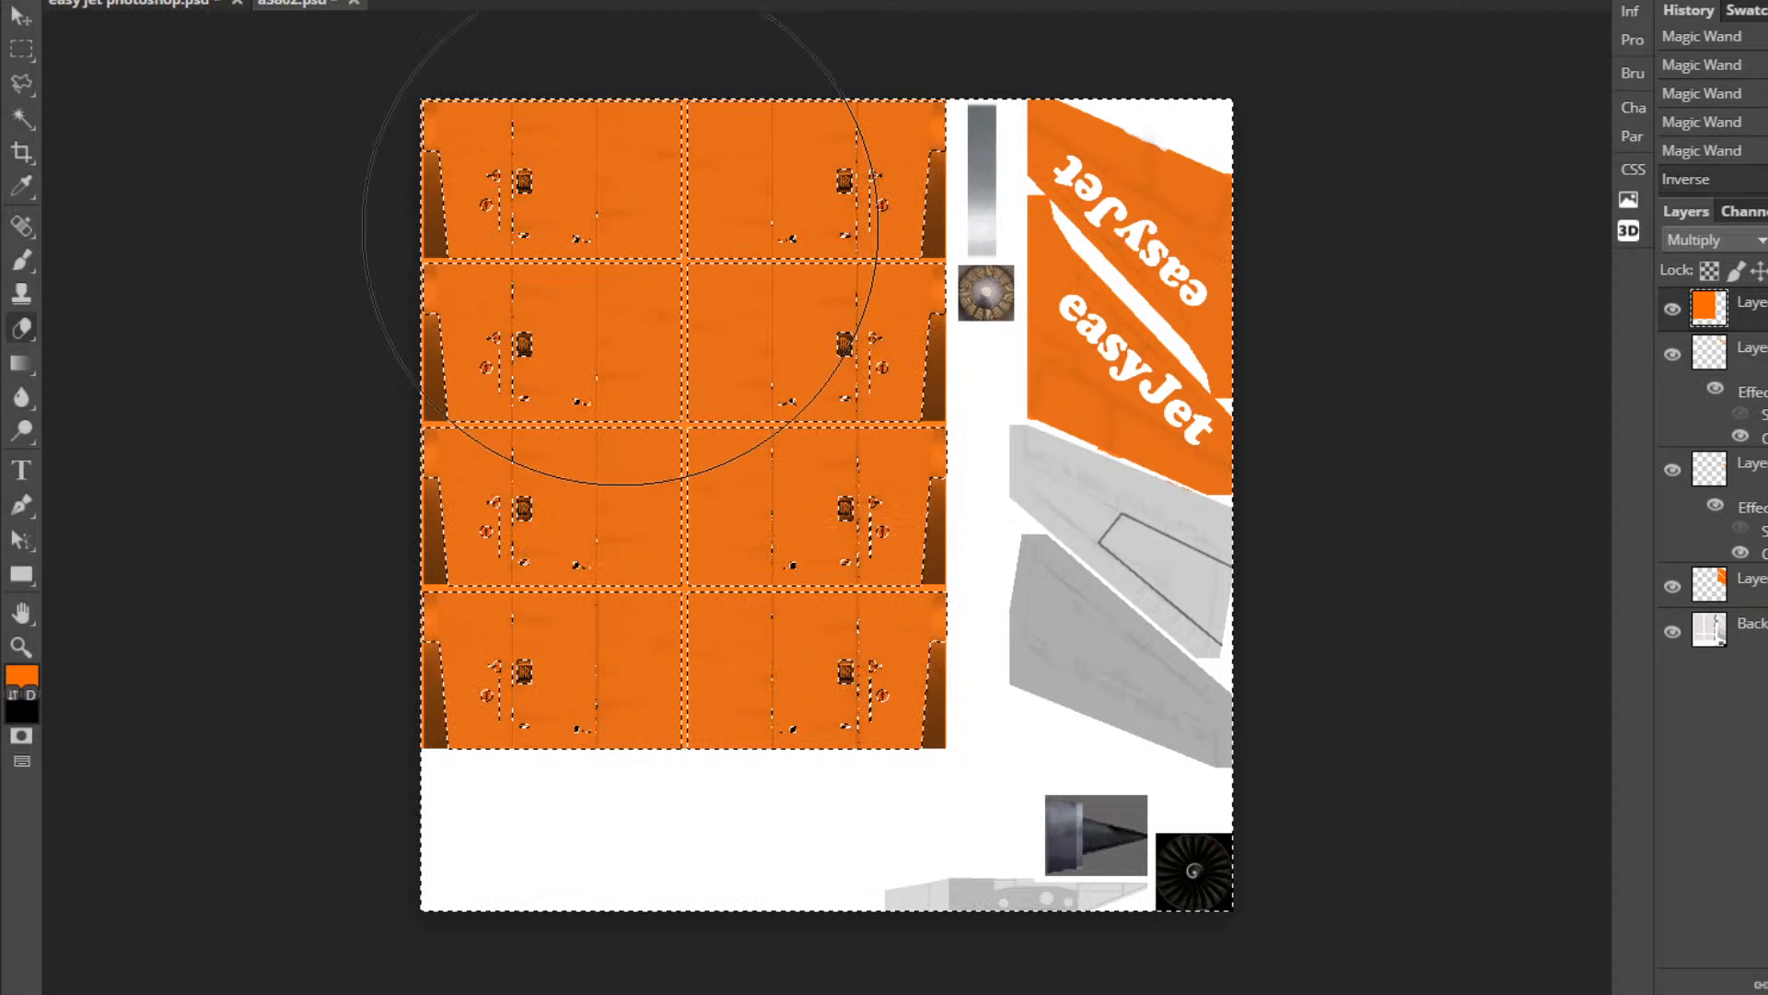
mouse_move(550, 190)
mouse_down()
mouse_move(611, 276)
mouse_move(544, 513)
mouse_move(525, 687)
mouse_move(706, 727)
mouse_move(784, 627)
mouse_move(765, 619)
mouse_move(826, 214)
mouse_up()
key(ctrl+d)
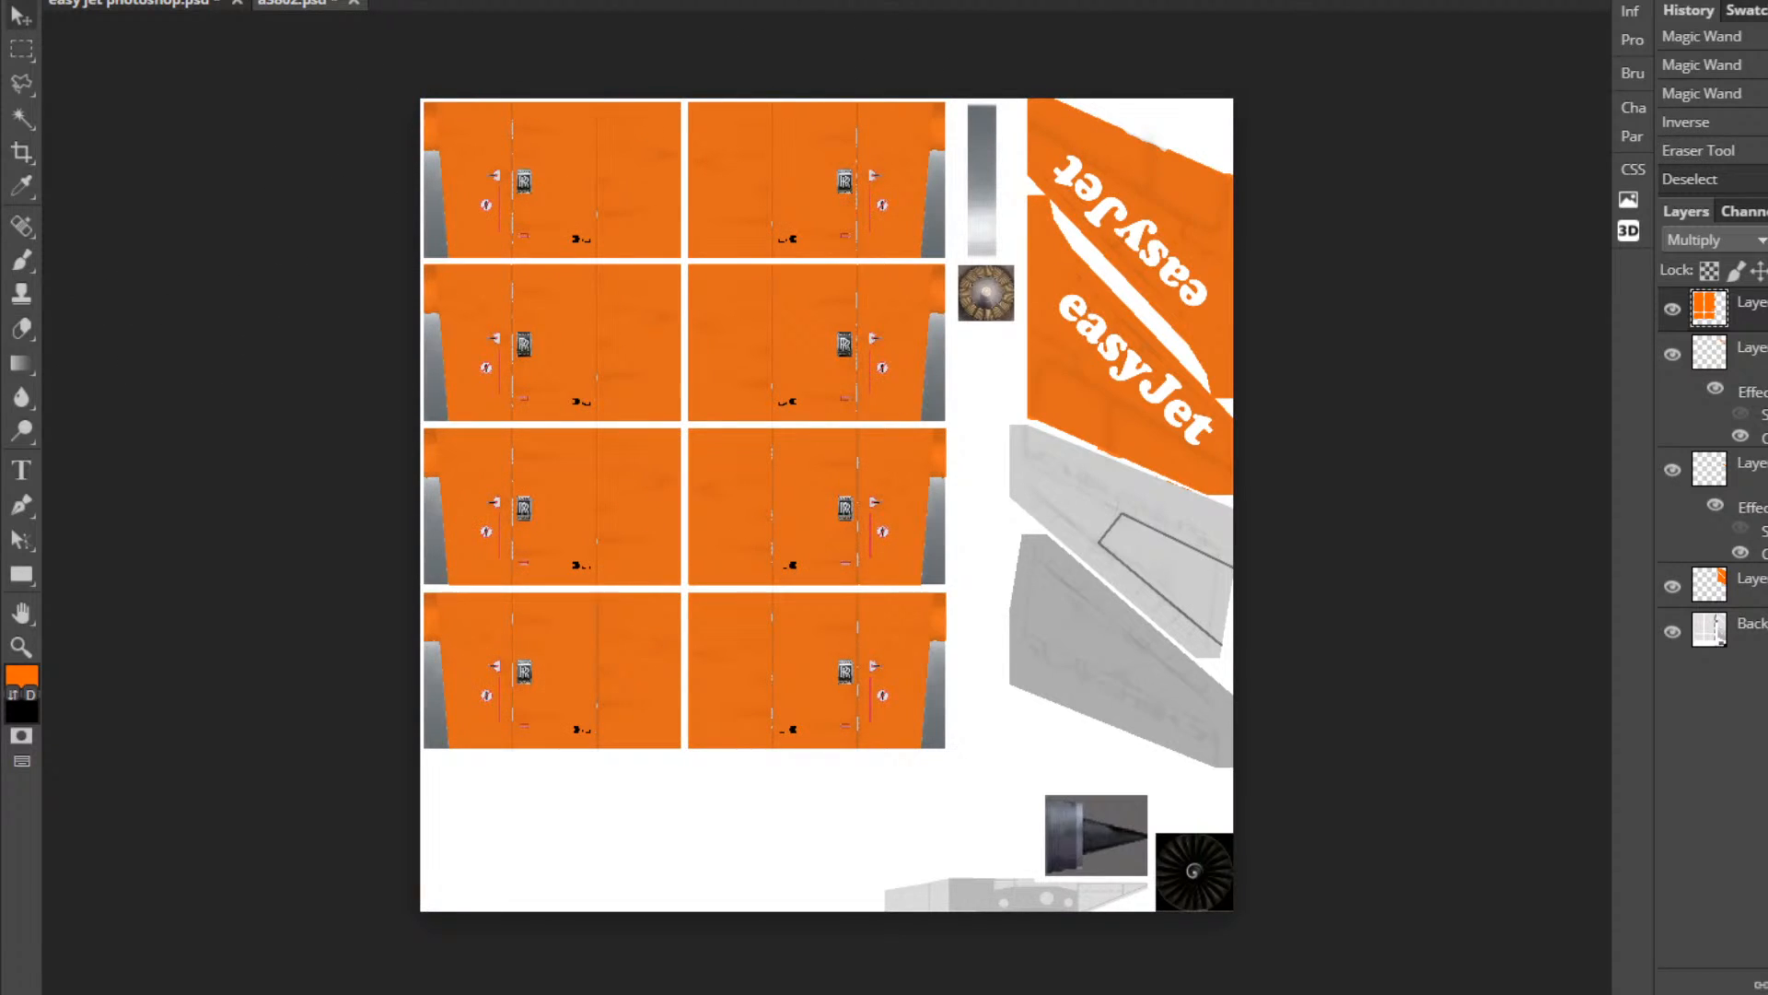
Save the engine and tail texture document as a PSD.
click(22, 1)
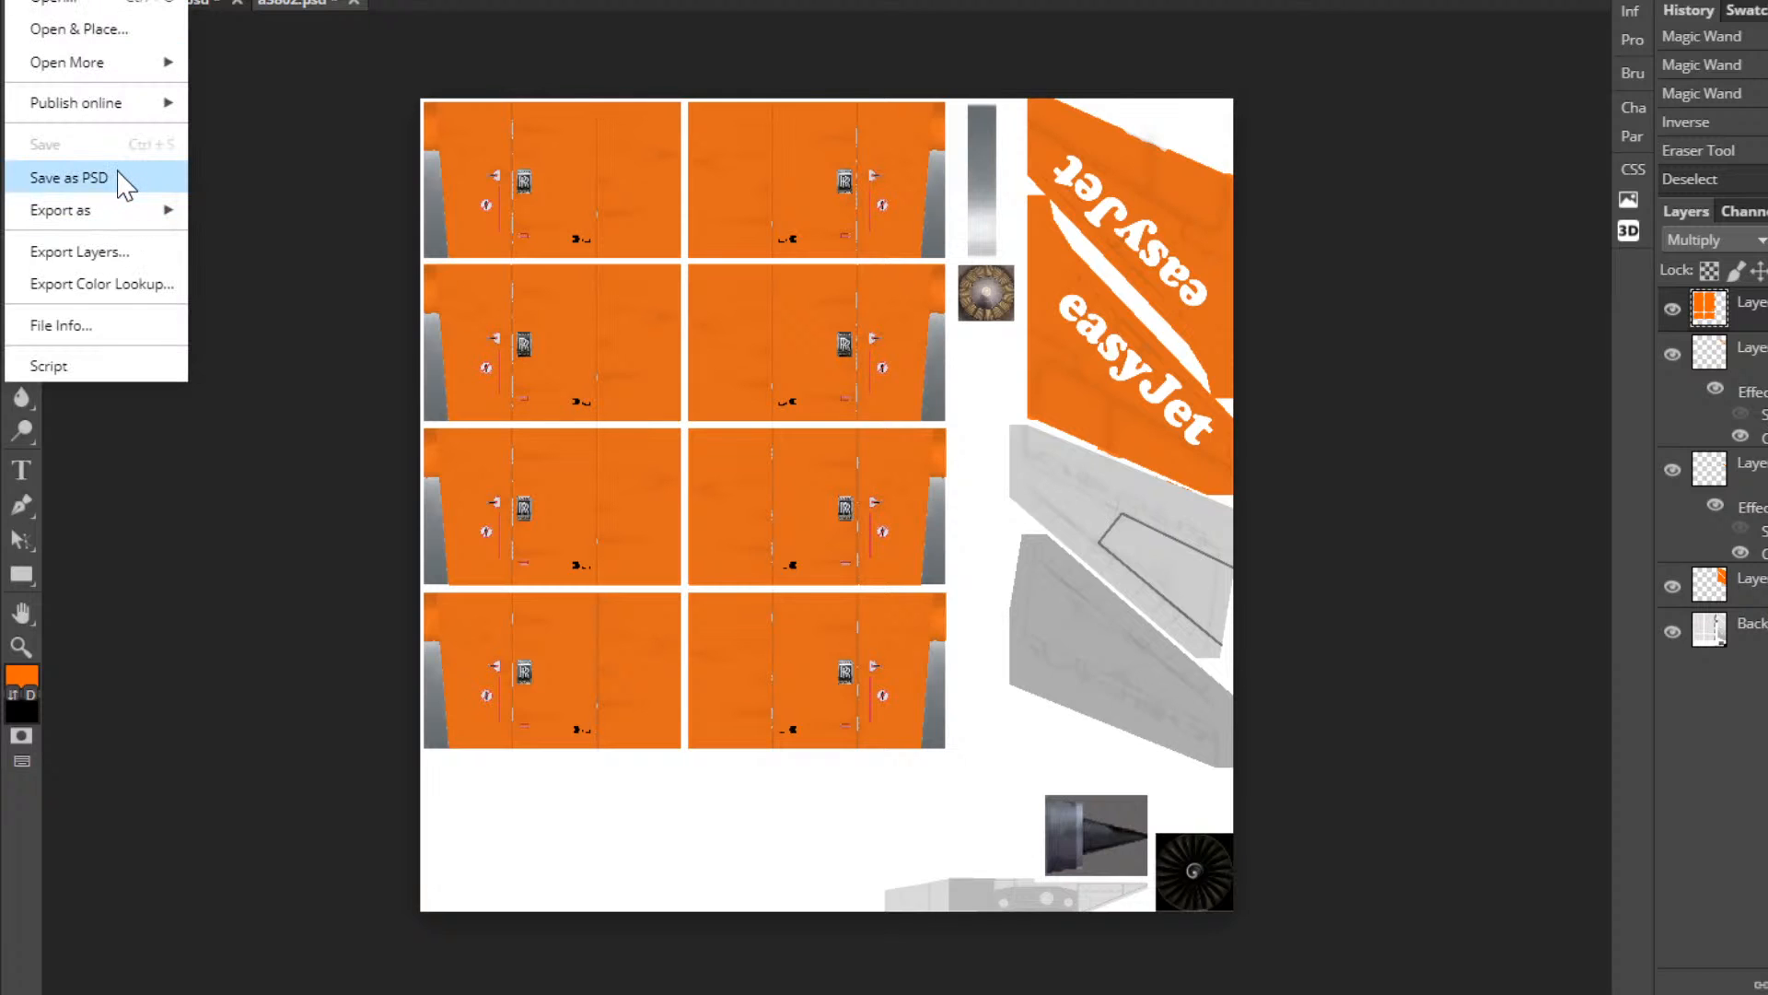
click(120, 183)
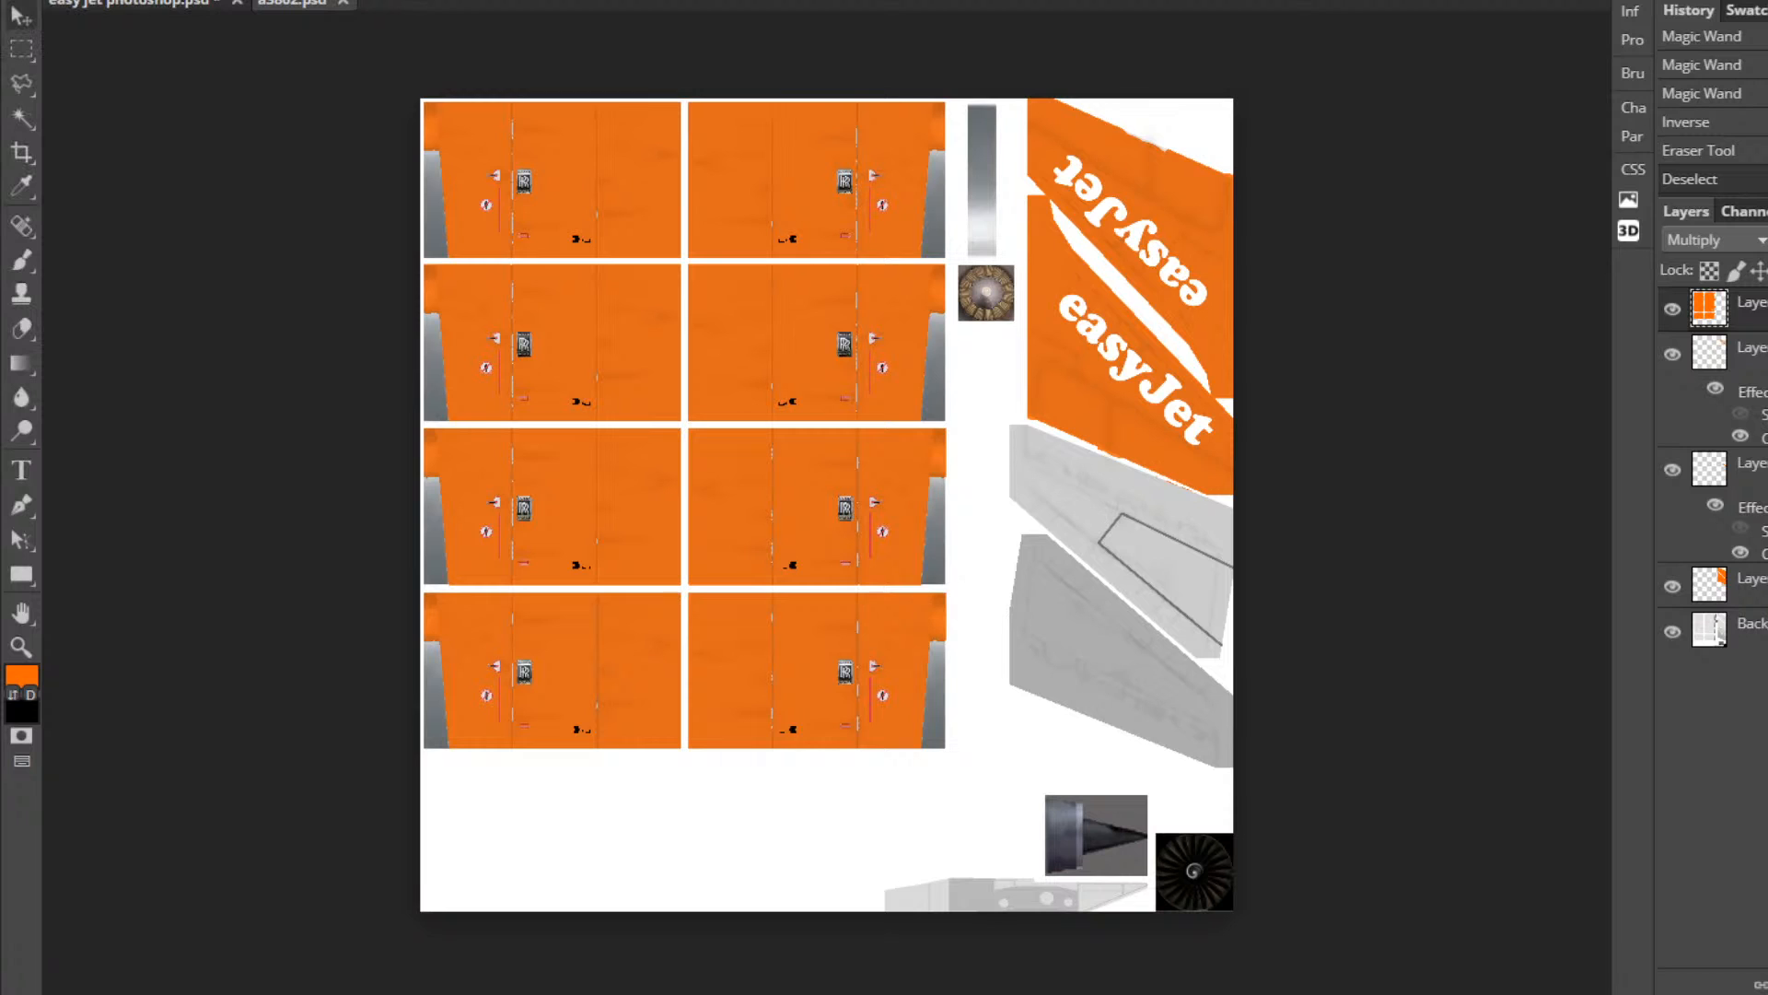
Export the engine and tail texture as a PNG at 2048 × 2048 px and 100% quality.
click(32, 0)
mouse_move(127, 211)
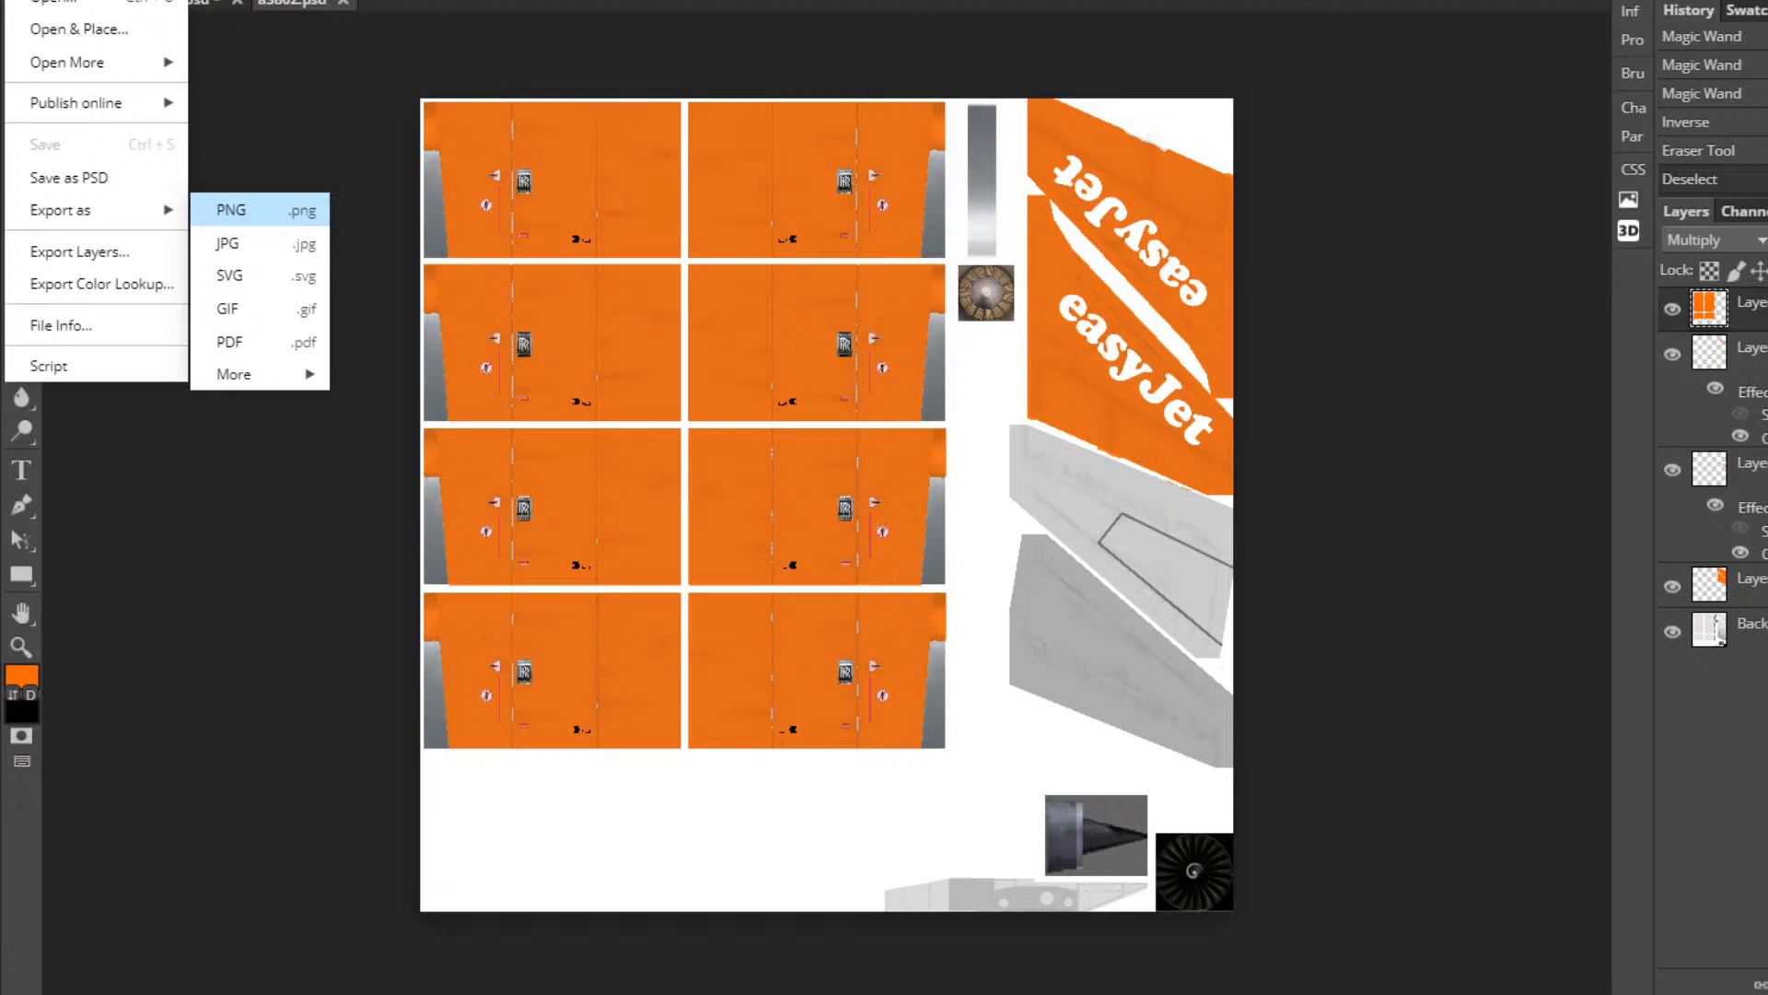
click(232, 211)
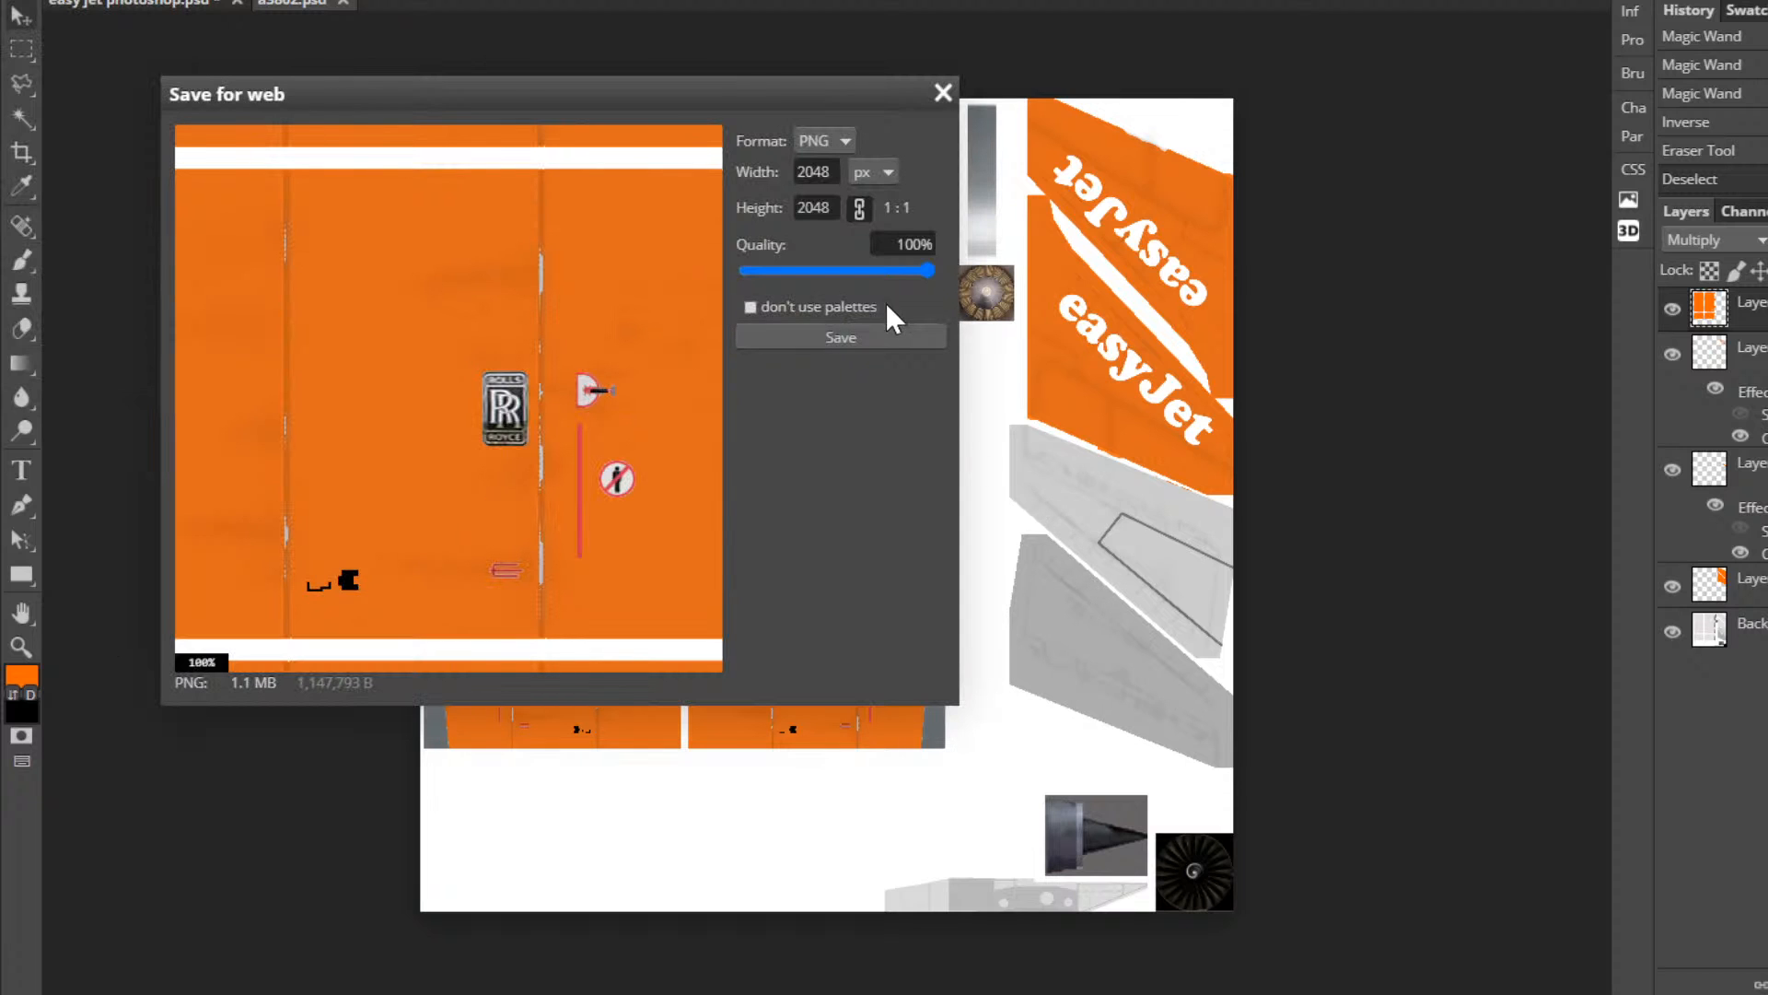
click(852, 335)
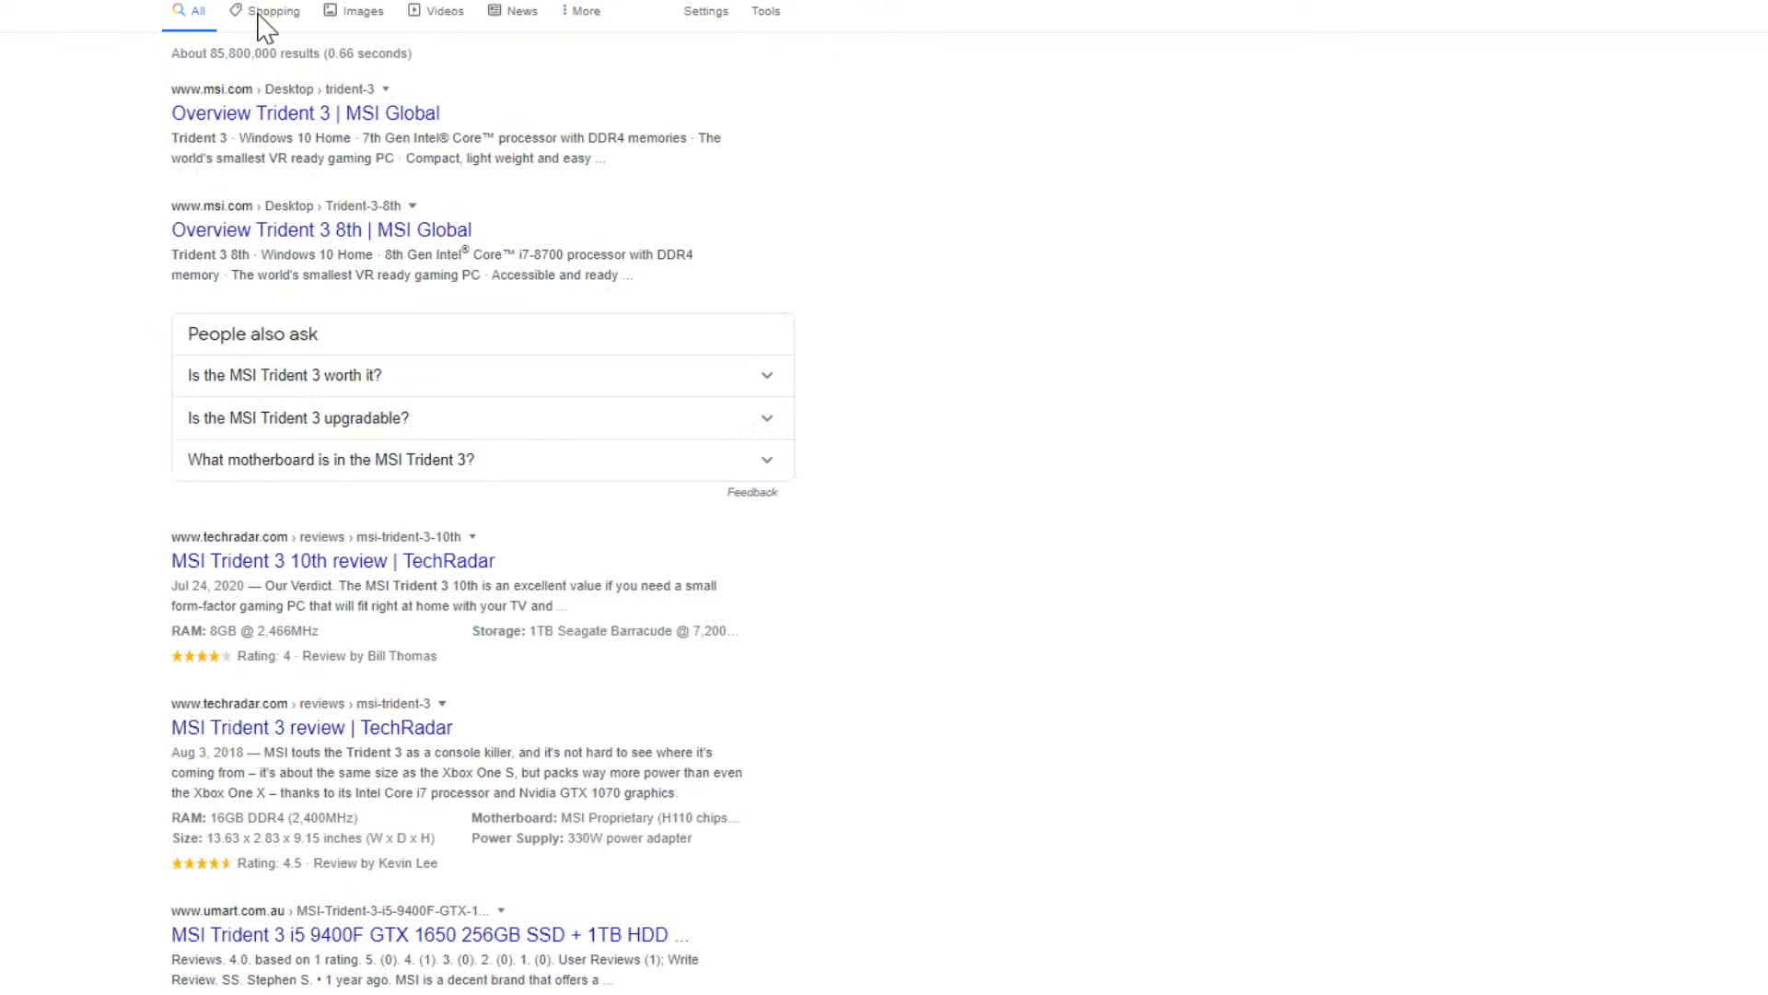
Switch the MSI Trident 3 web search to image results and start a new search.
click(366, 22)
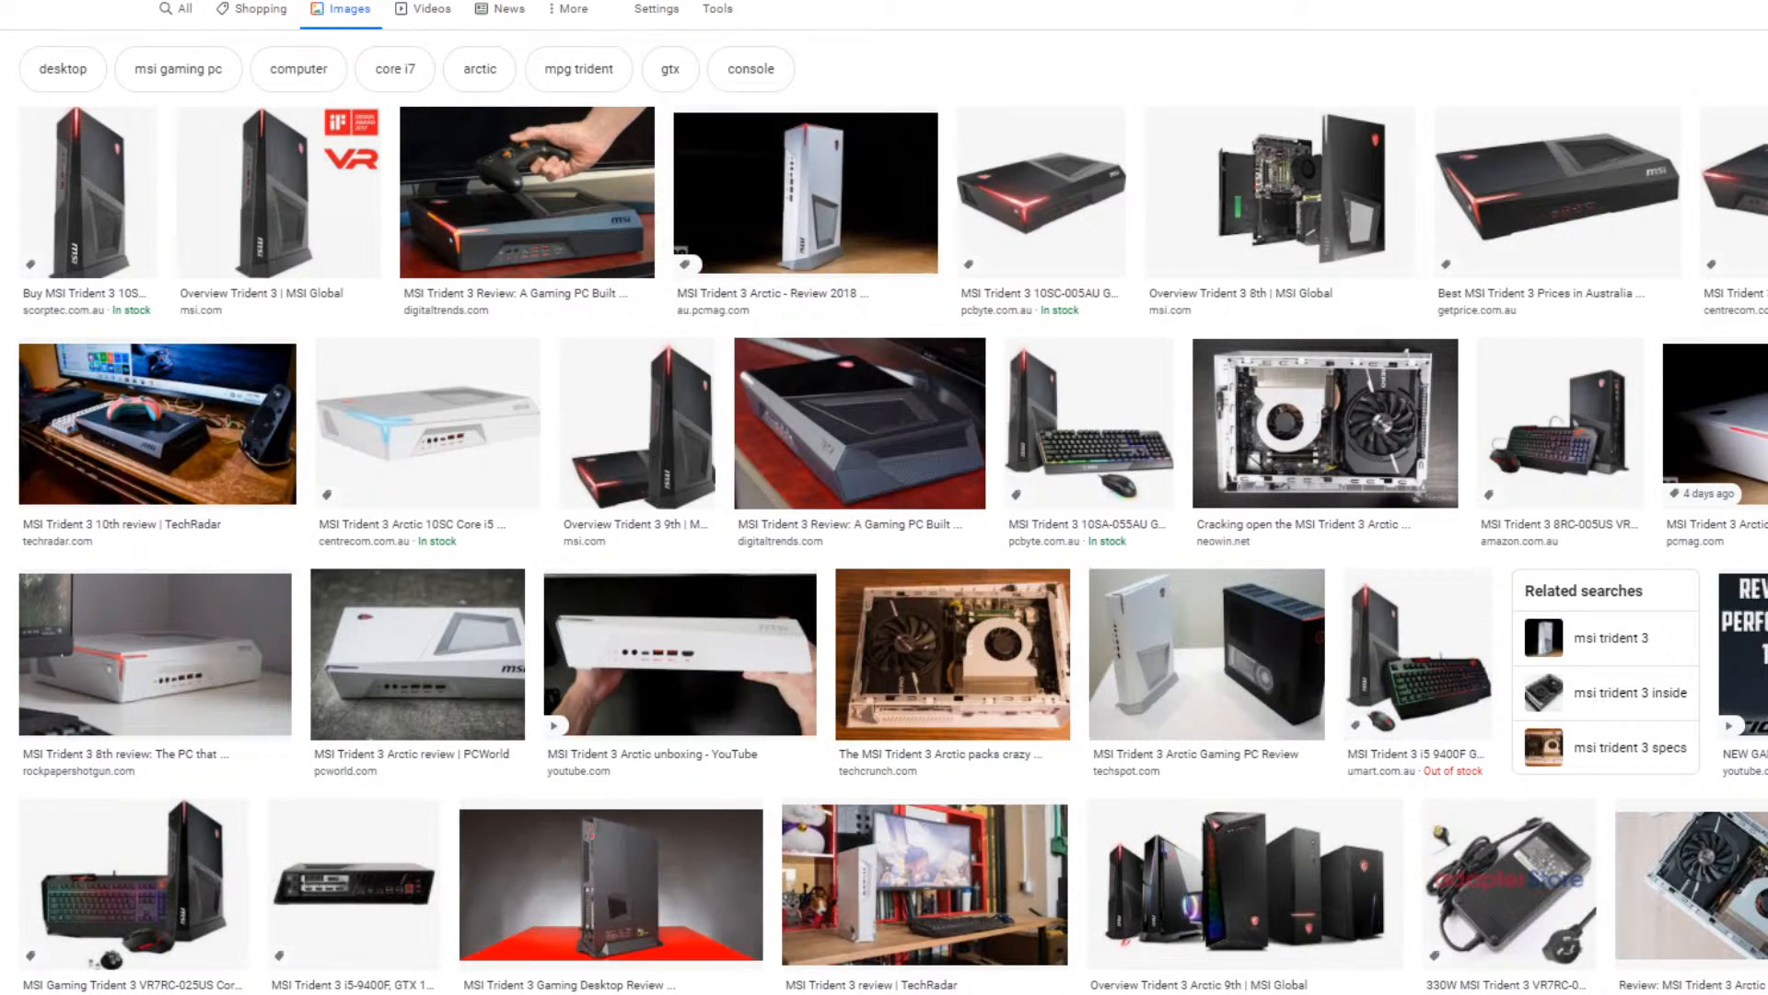
click(368, 0)
text(pl)
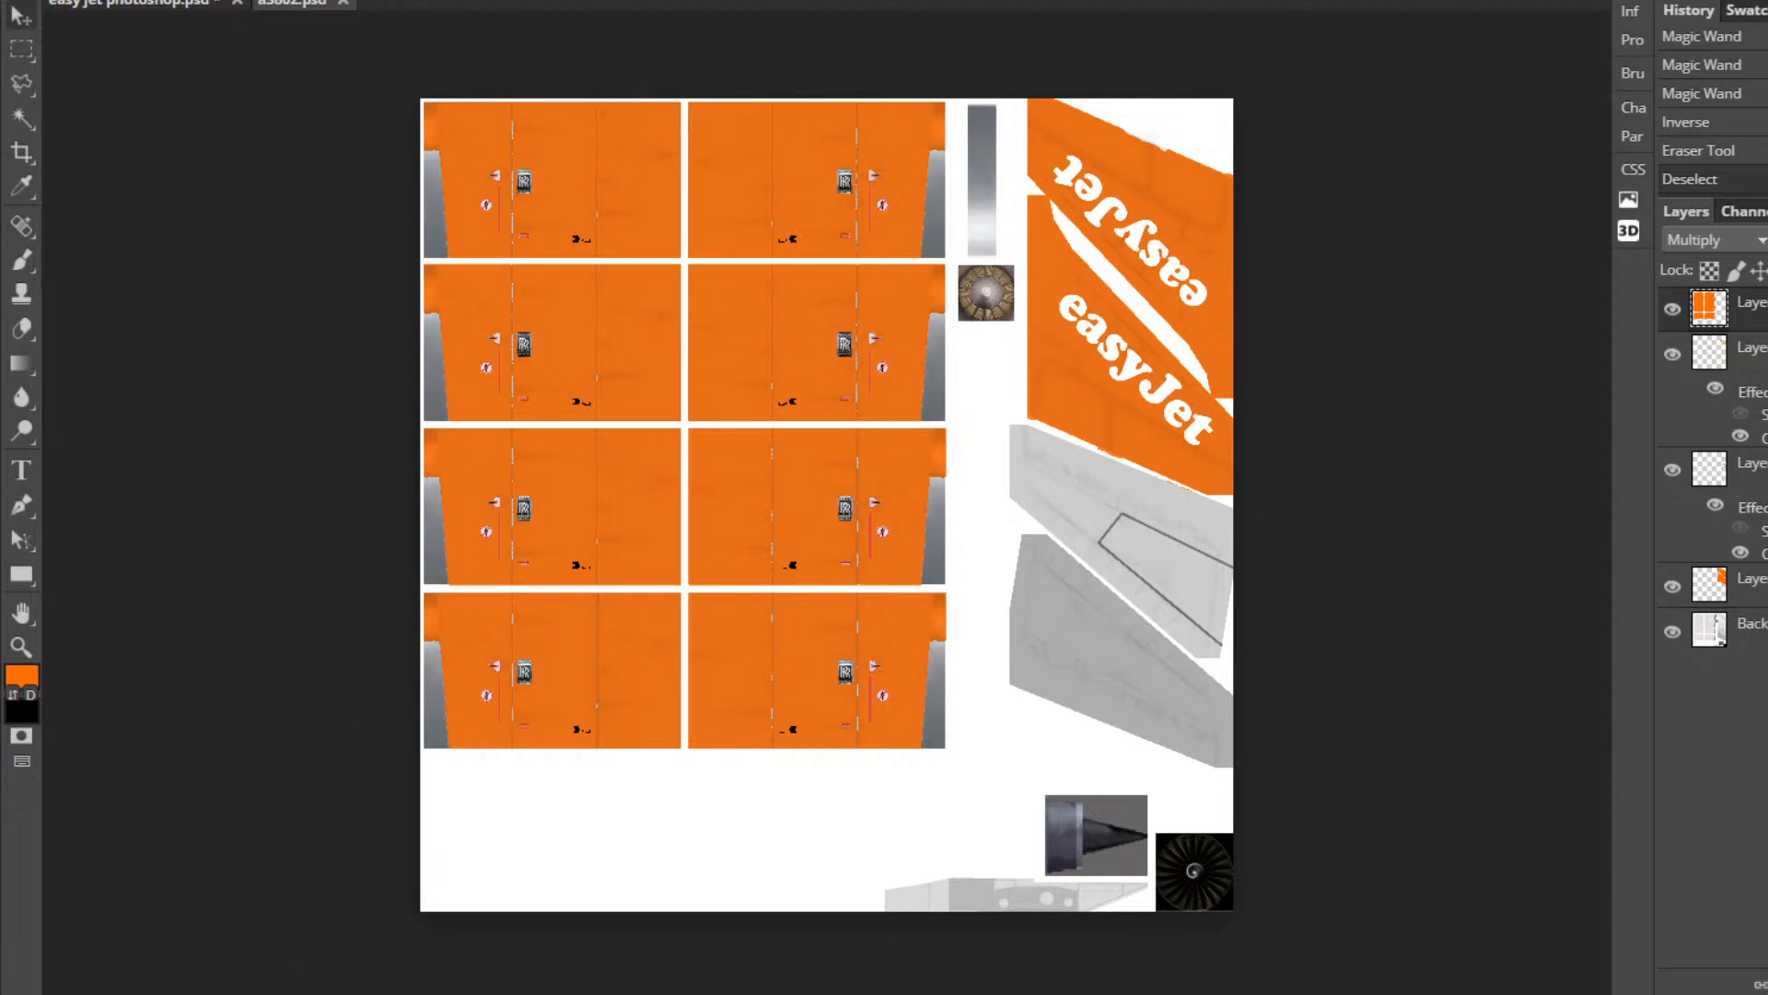
Switch to Blender and load a3802 (7).png into the image texture node of the A380_2 material.
key(alt+Tab)
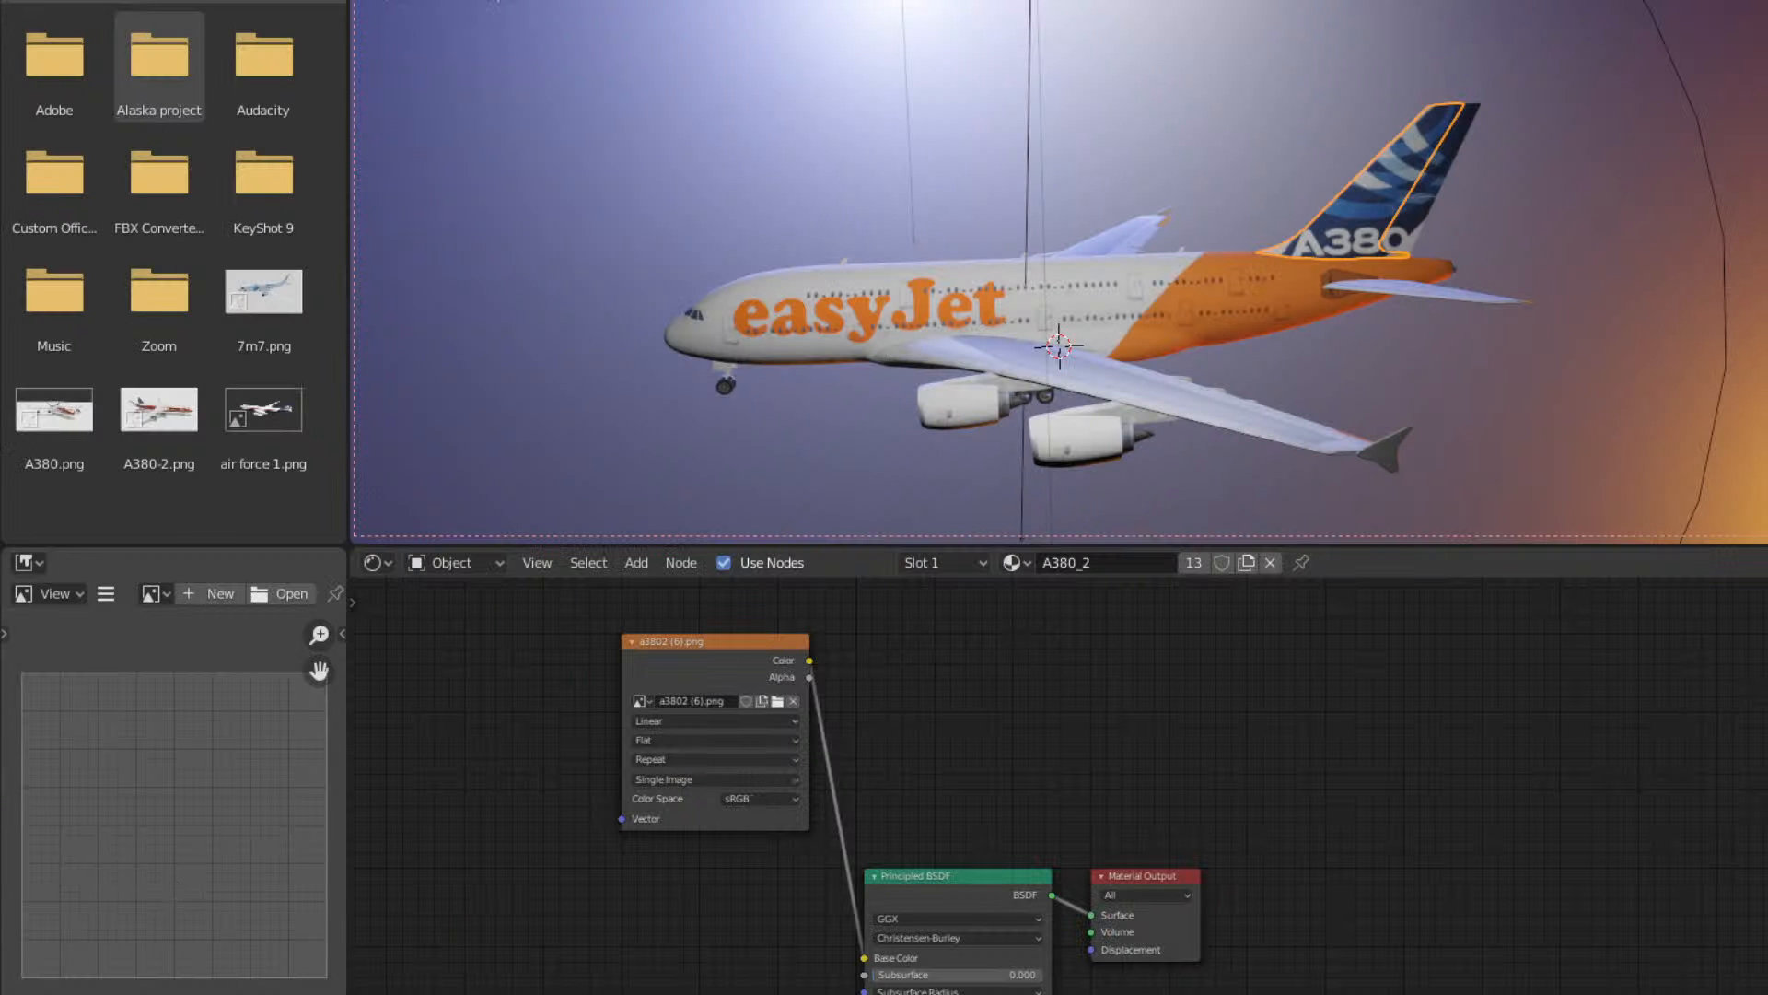
mouse_move(261, 993)
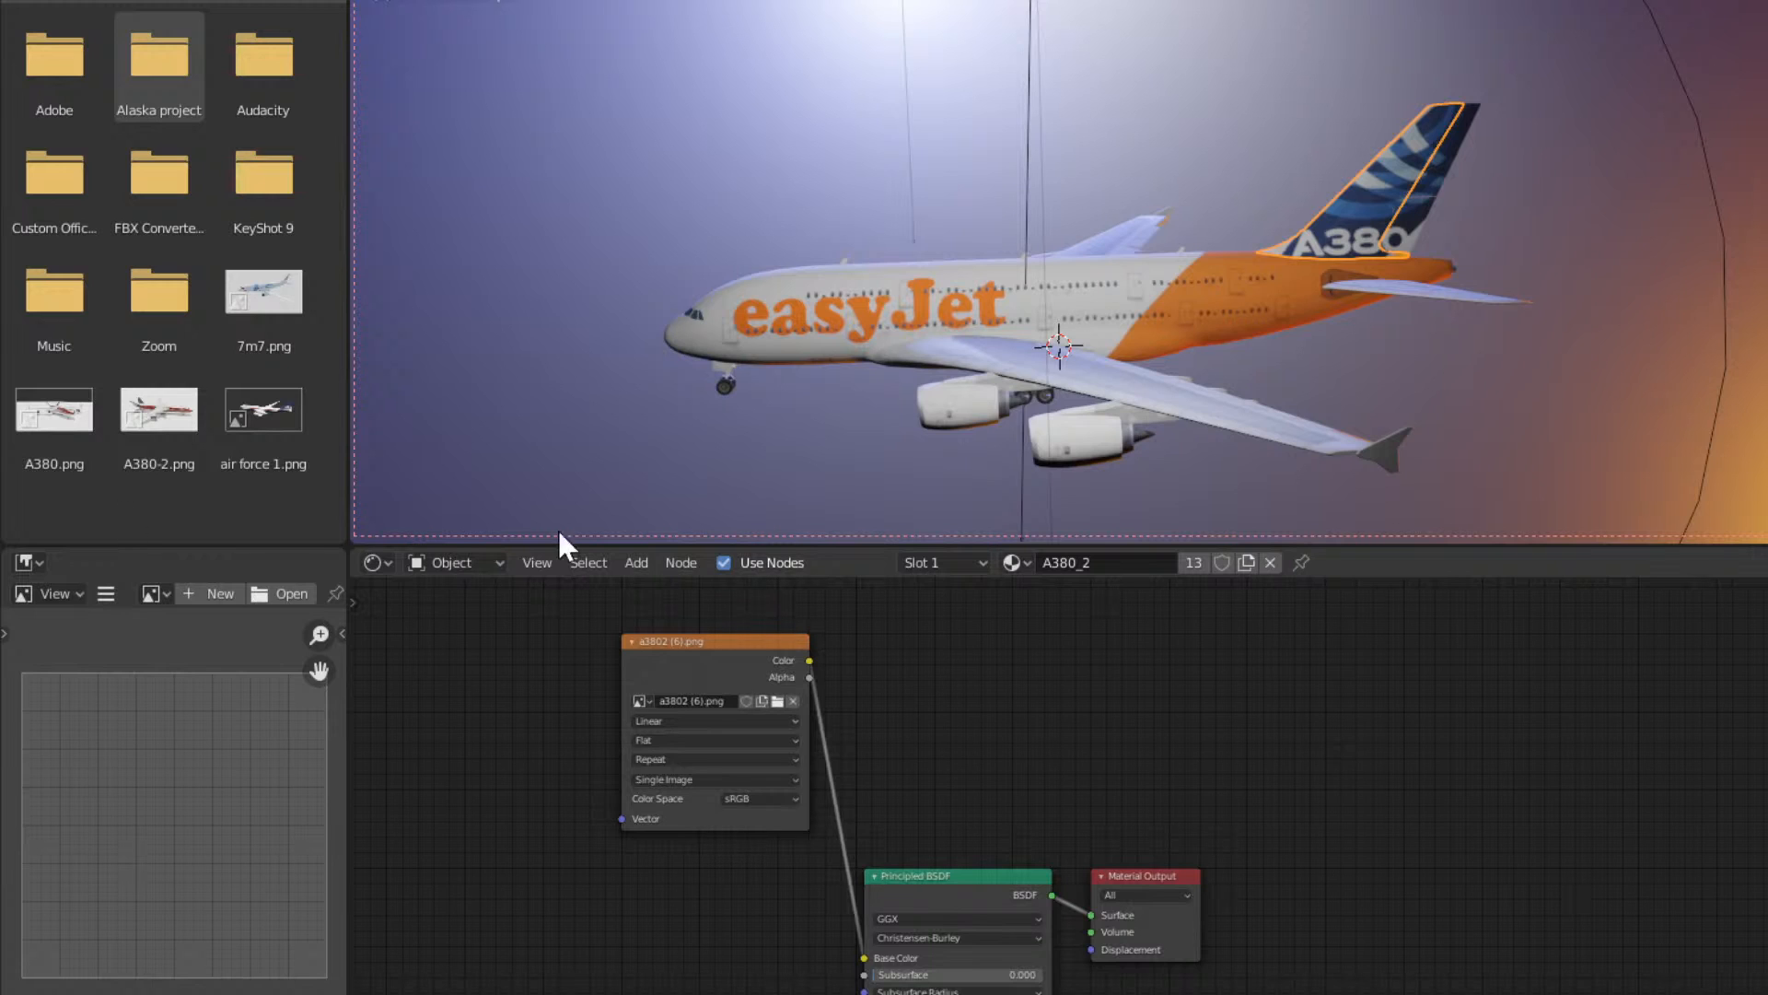
mouse_move(494, 993)
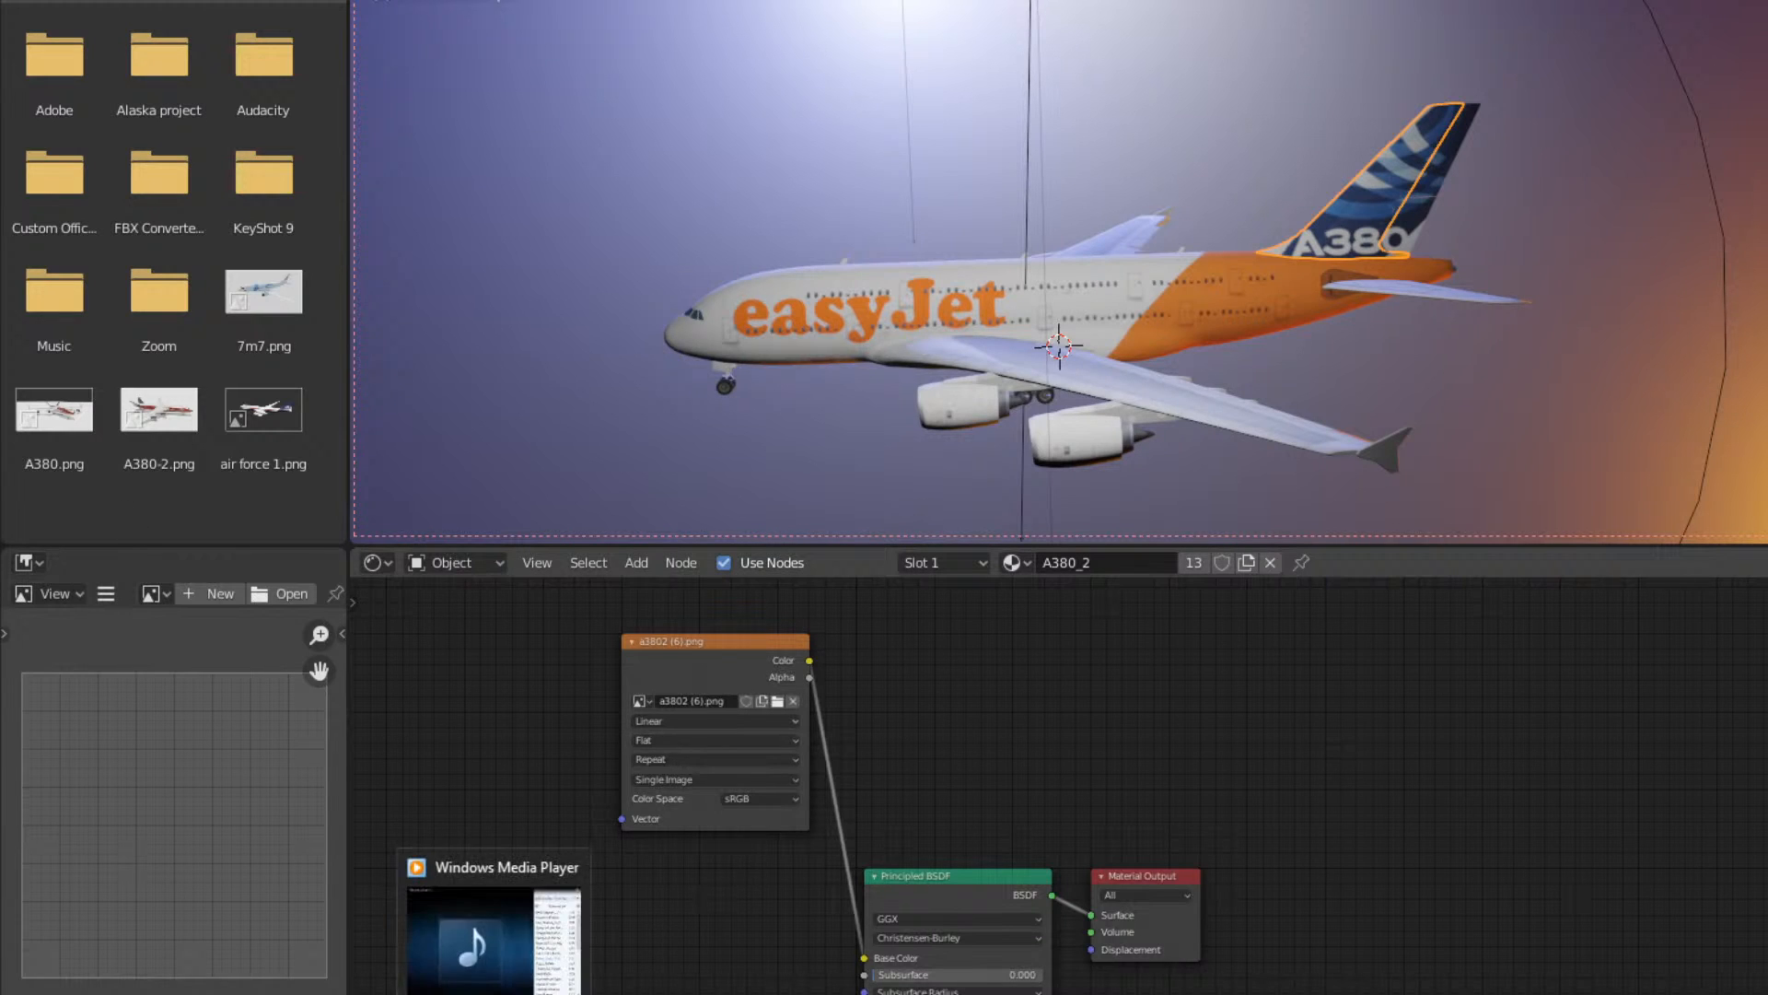
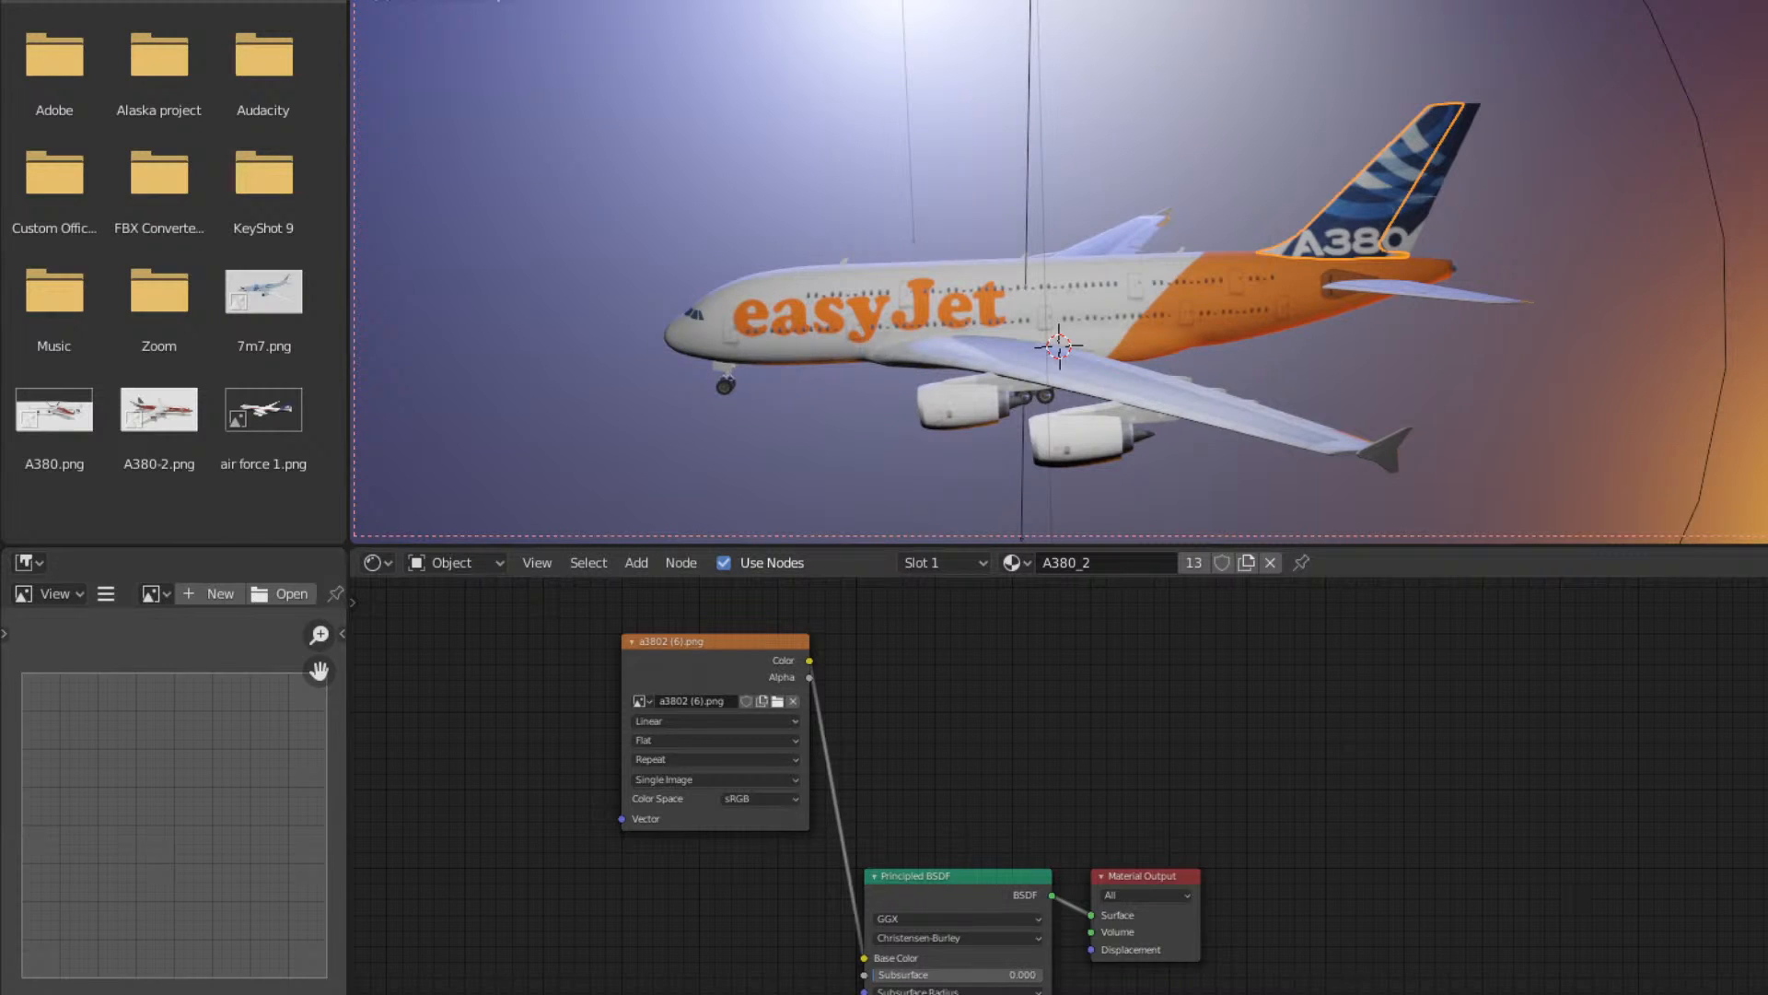
mouse_move(319, 993)
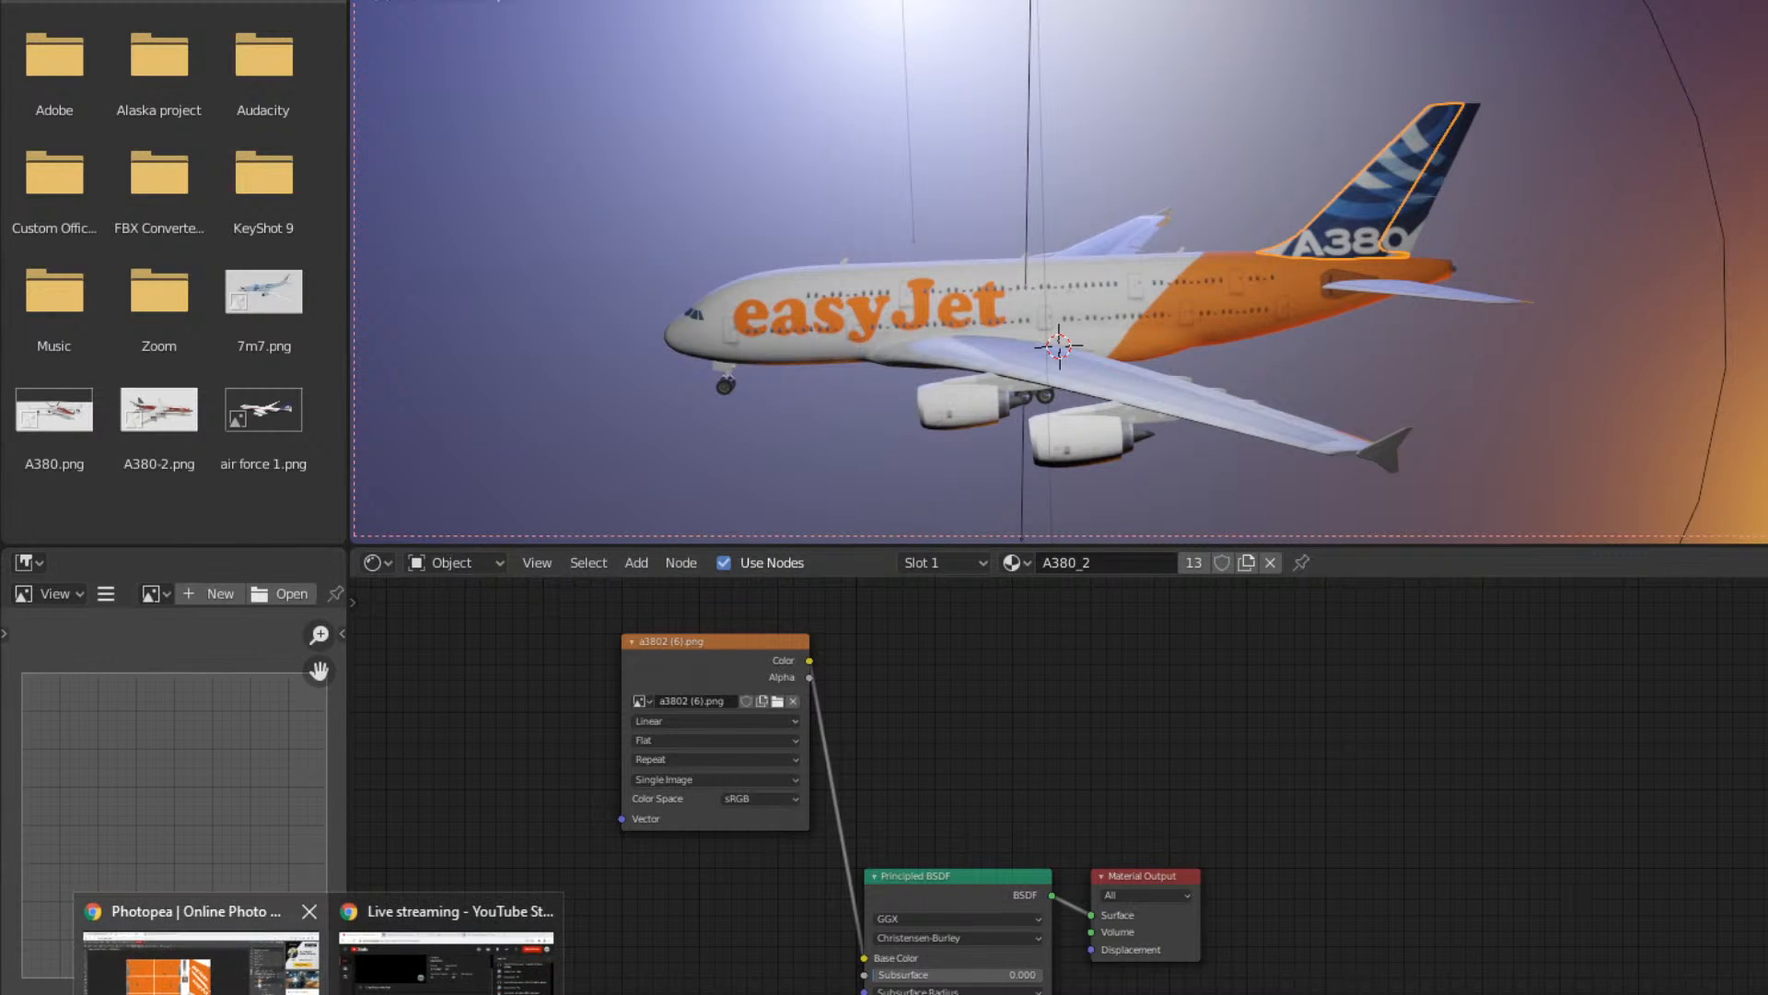
click(202, 958)
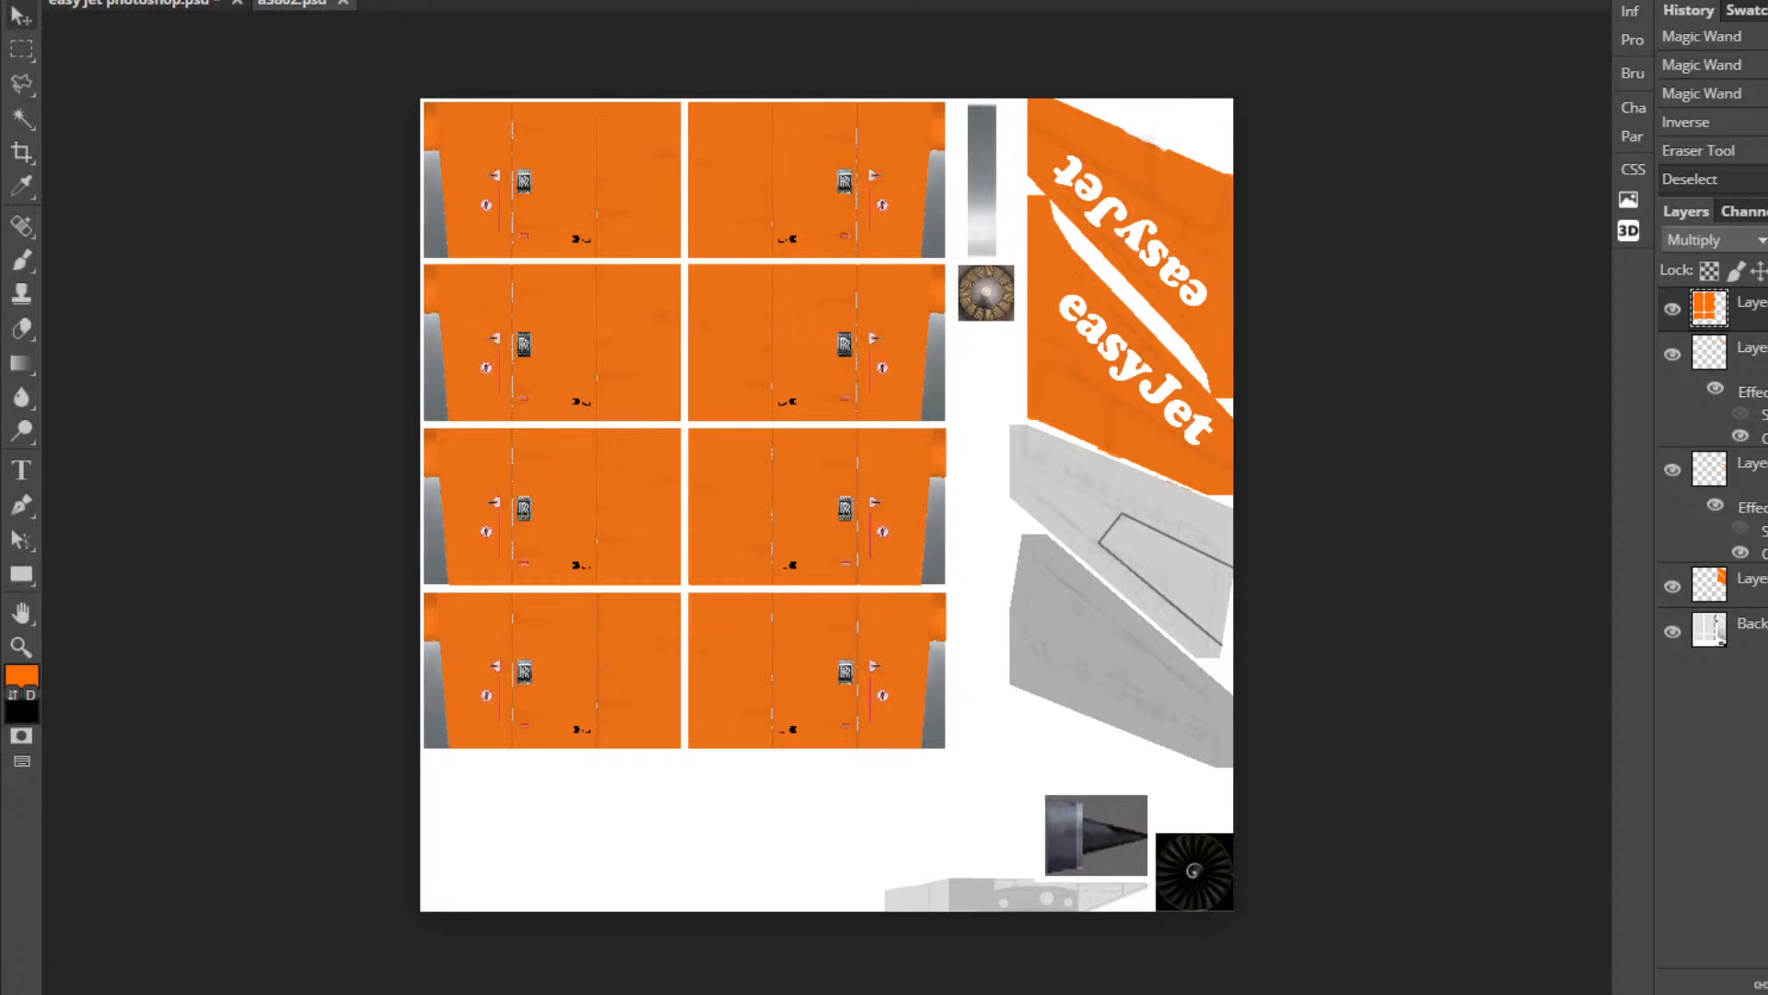
click(523, 991)
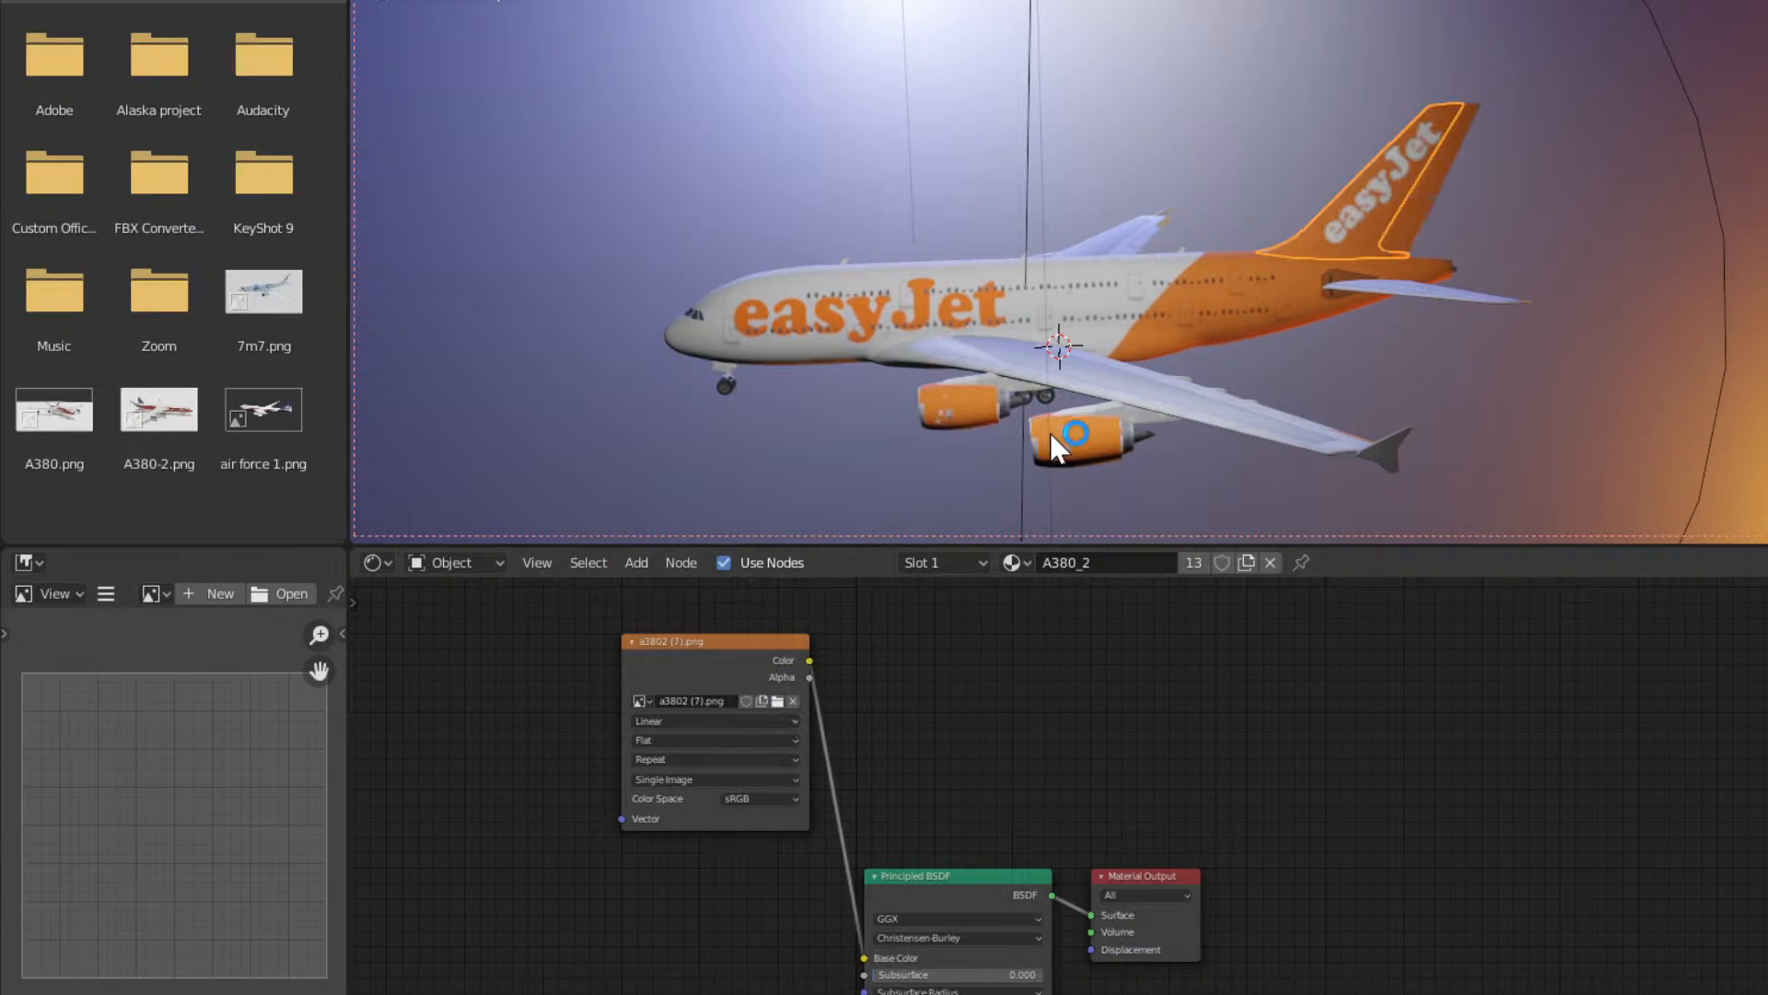
Examine the new orange tail, engines and wings on the aircraft model from the front and both sides.
click(1414, 230)
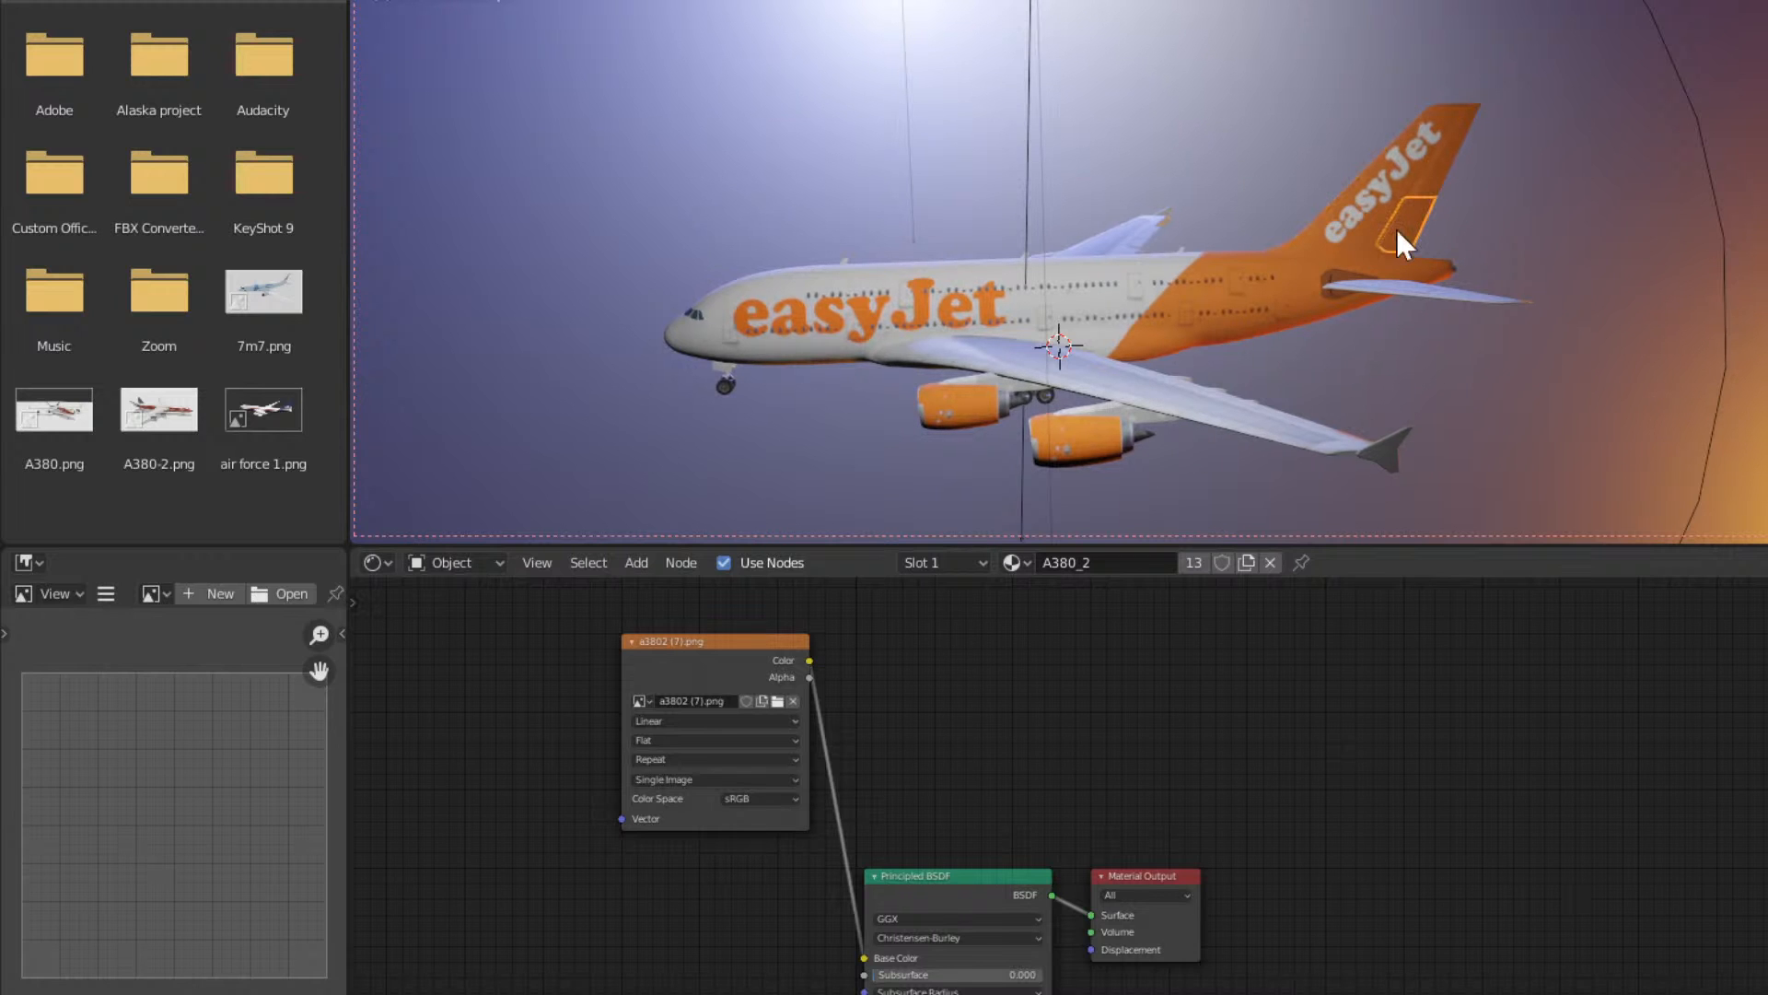
middle_drag(1240, 316, 1147, 514)
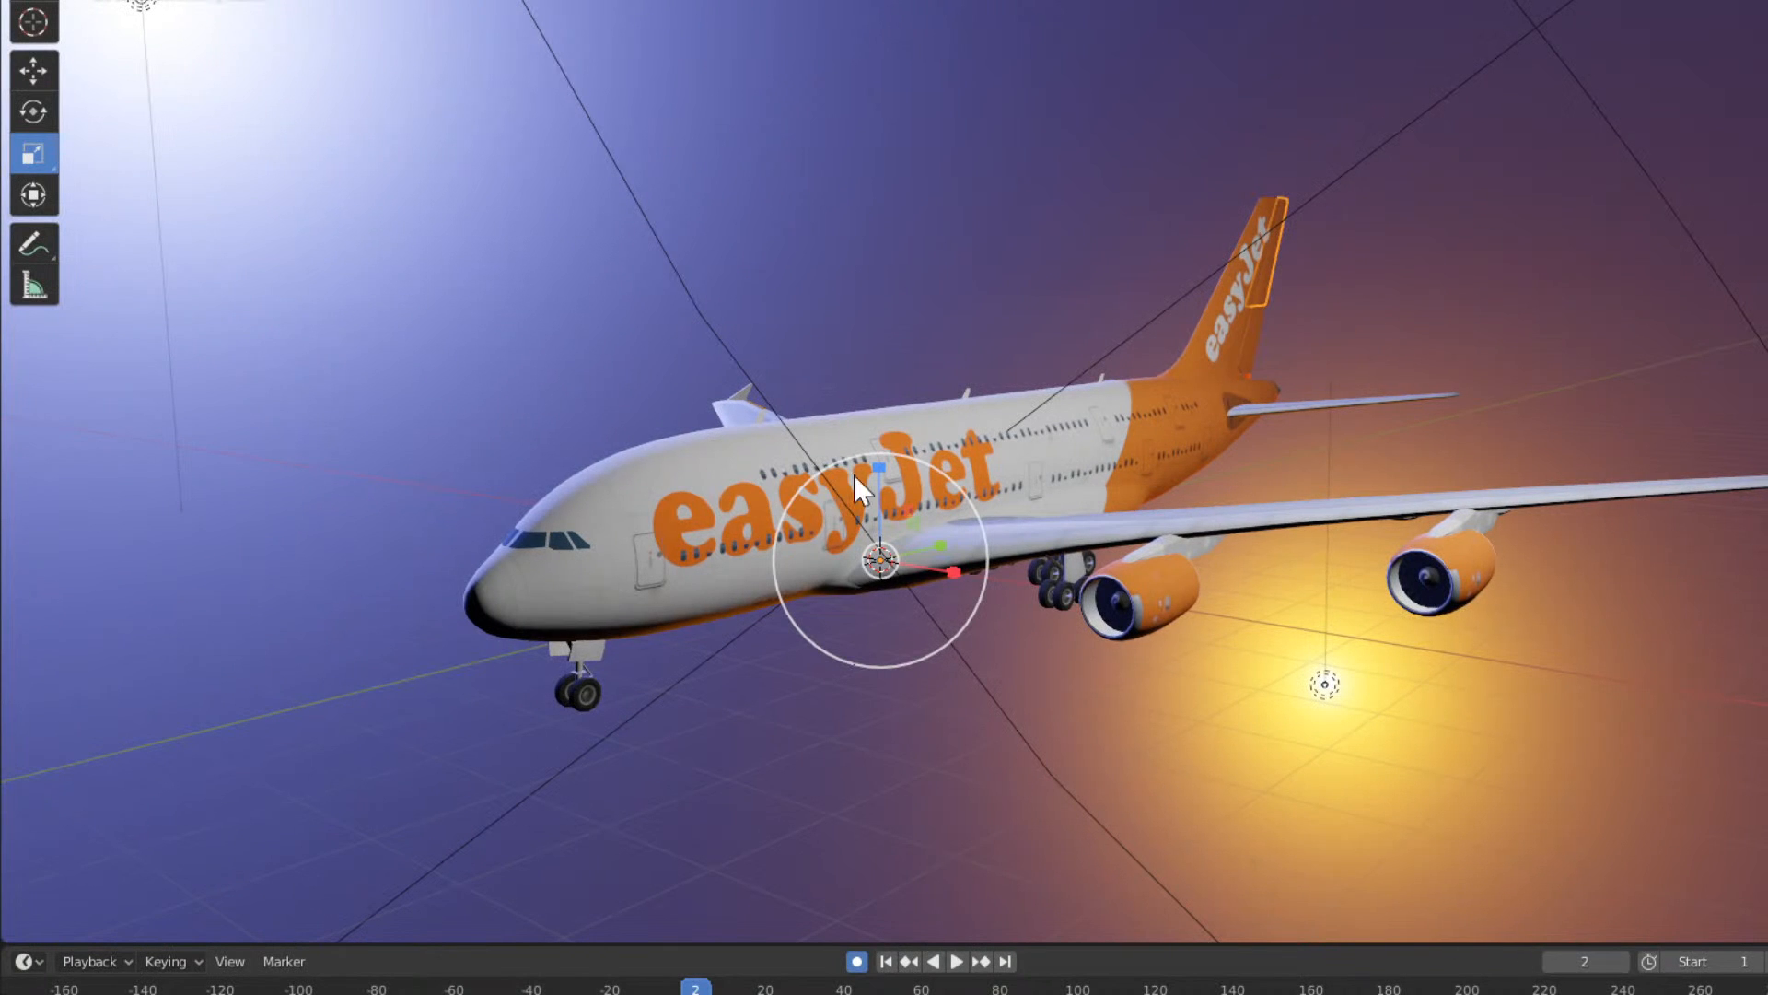
middle_drag(954, 511, 1418, 717)
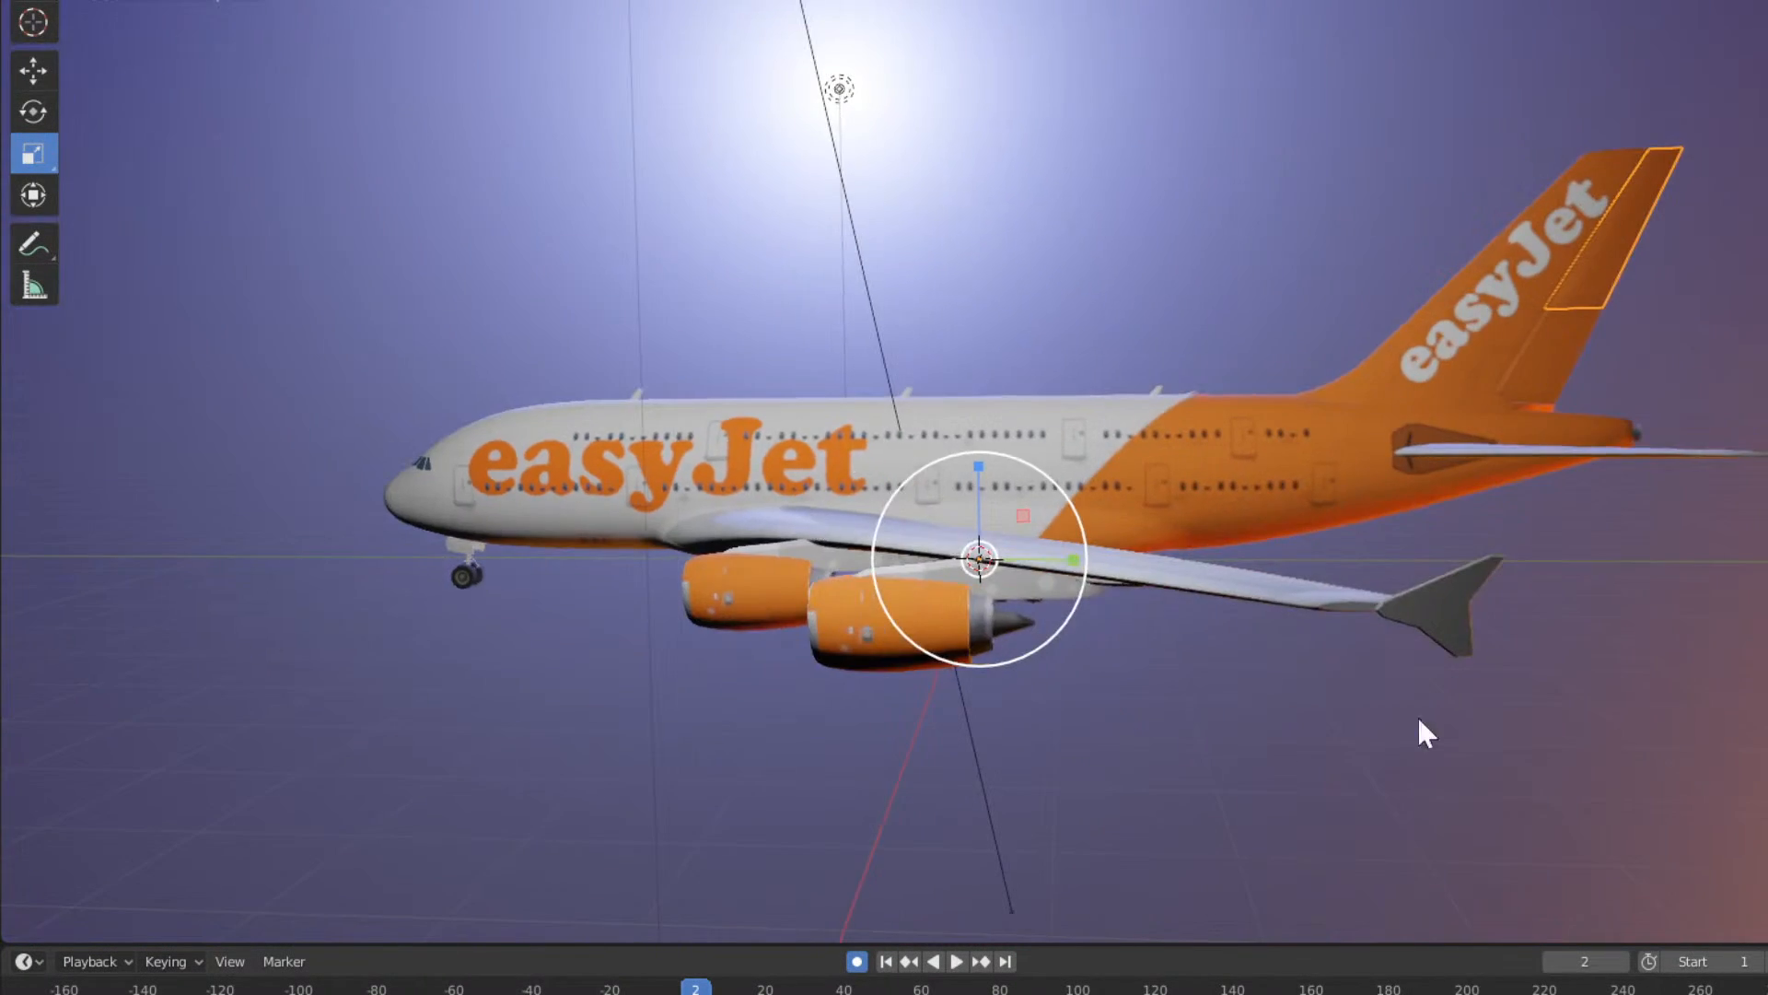
click(1438, 627)
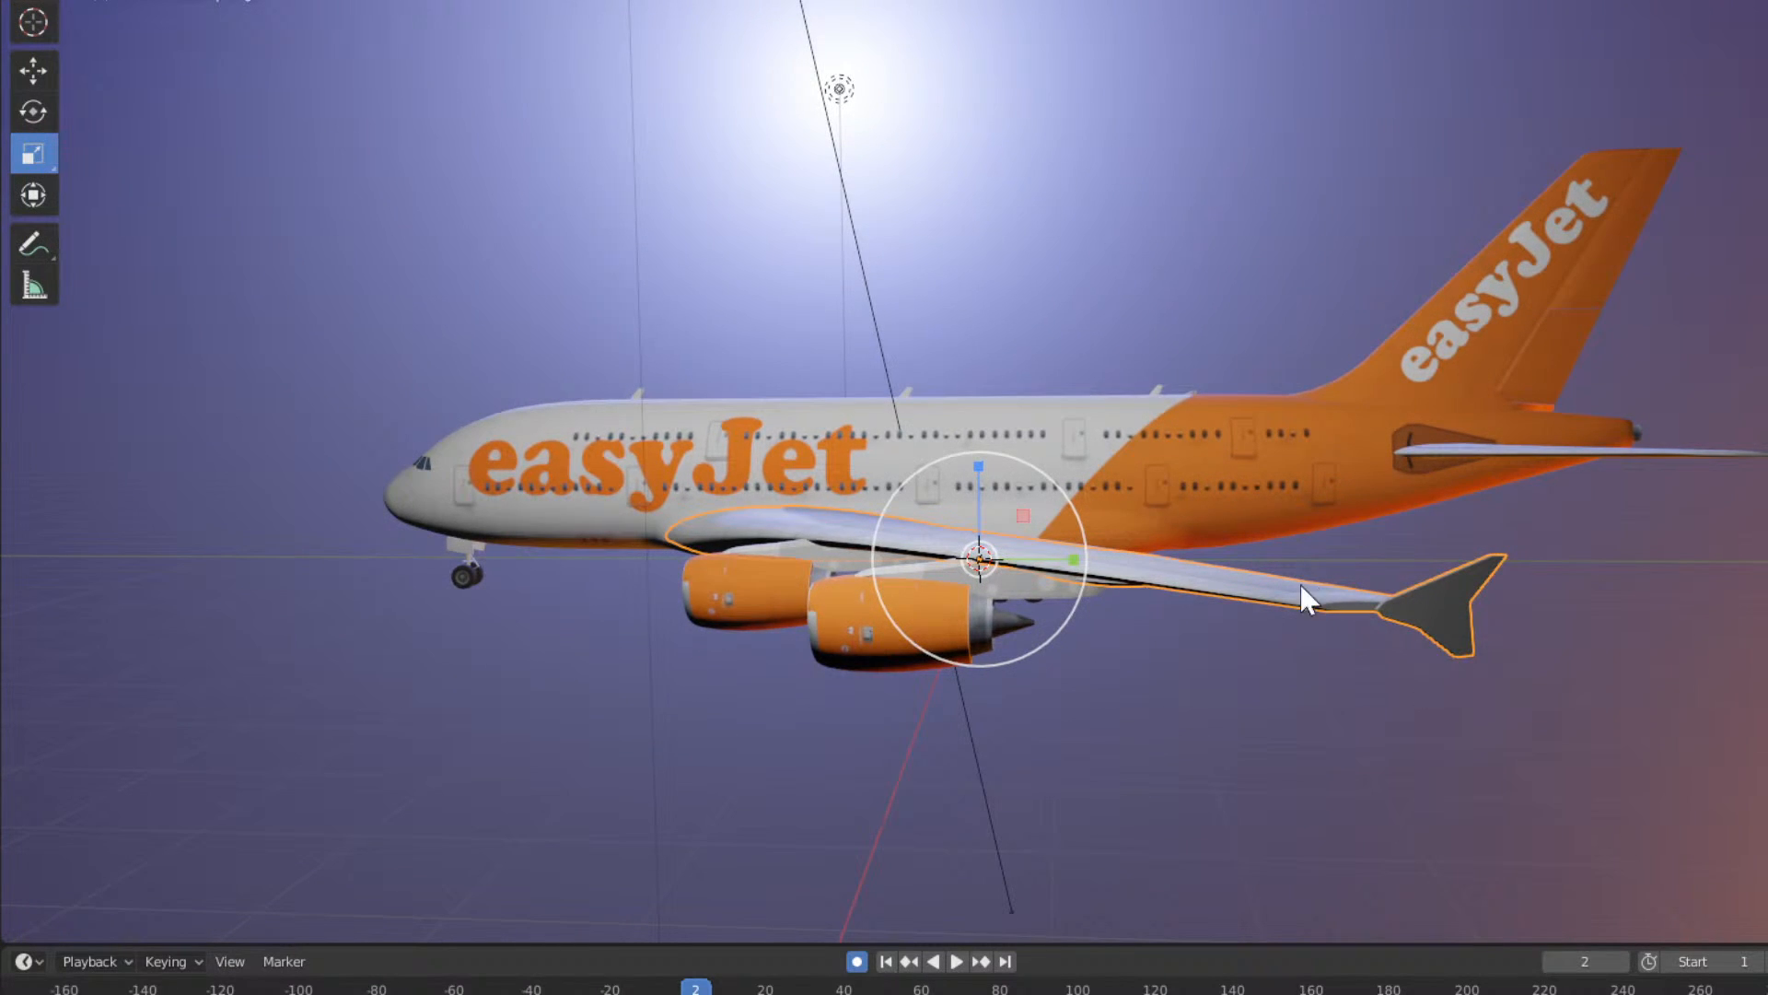
middle_drag(530, 568, 1119, 582)
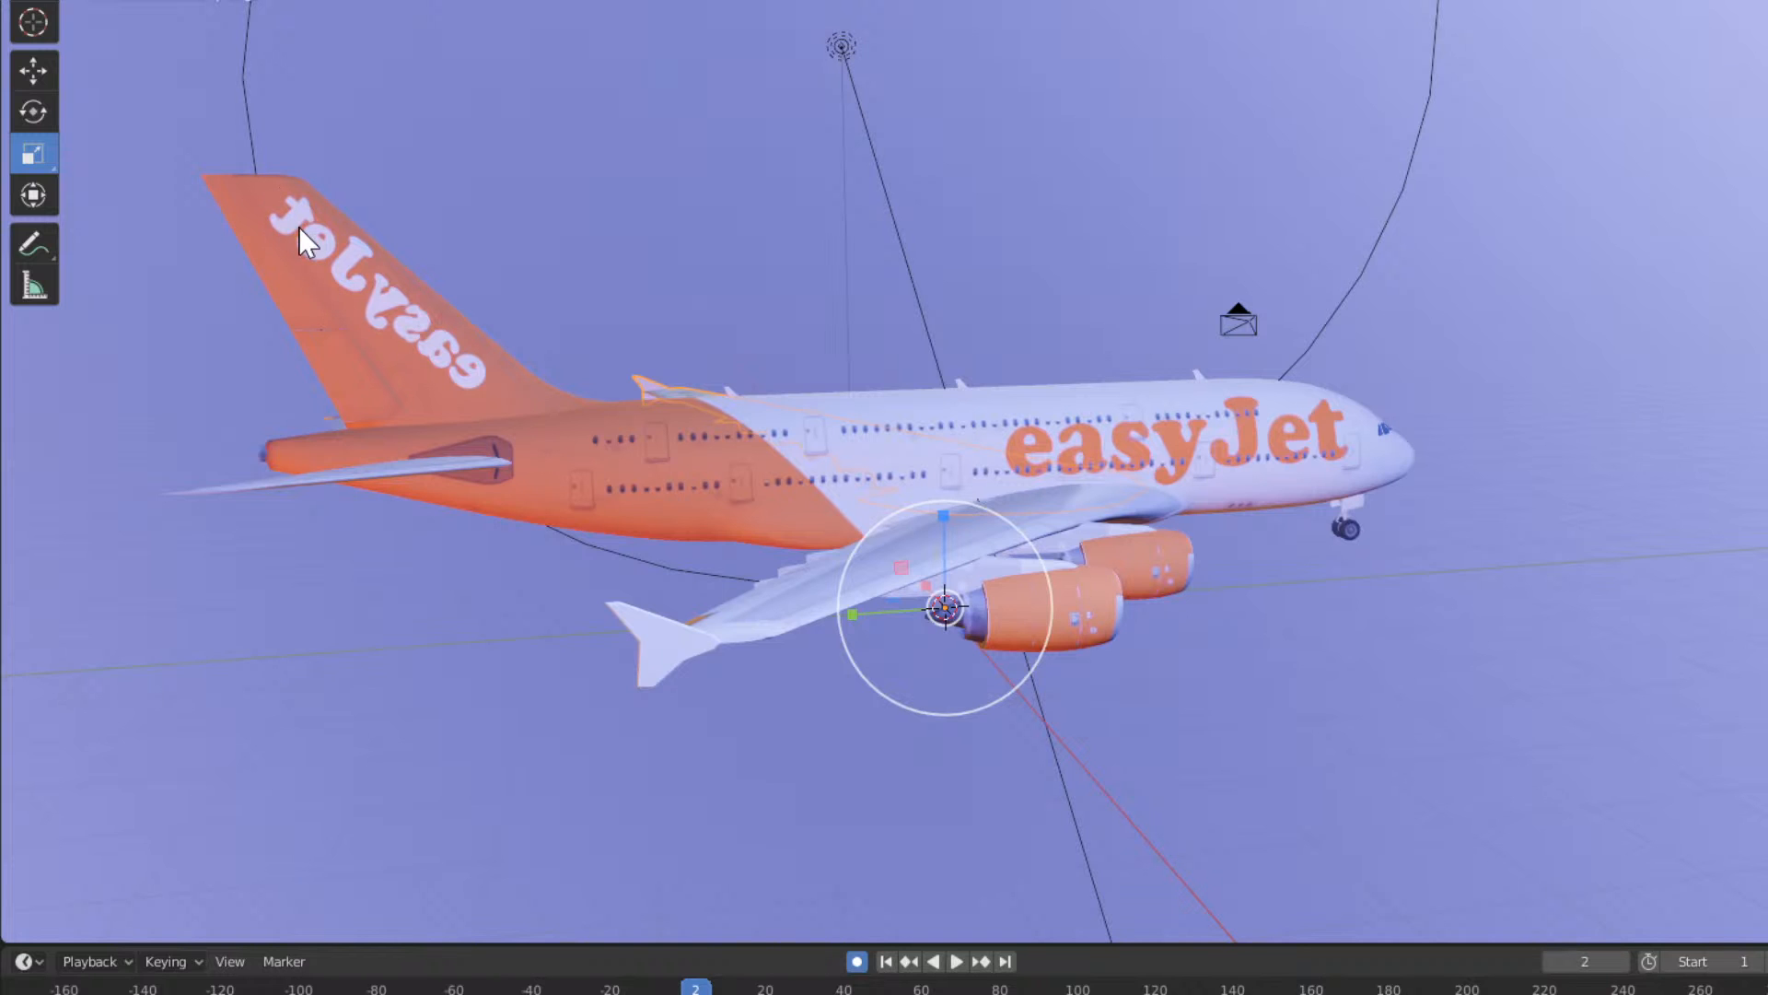
scroll(339, 234, up, 1)
shift+middle_drag(558, 355, 742, 446)
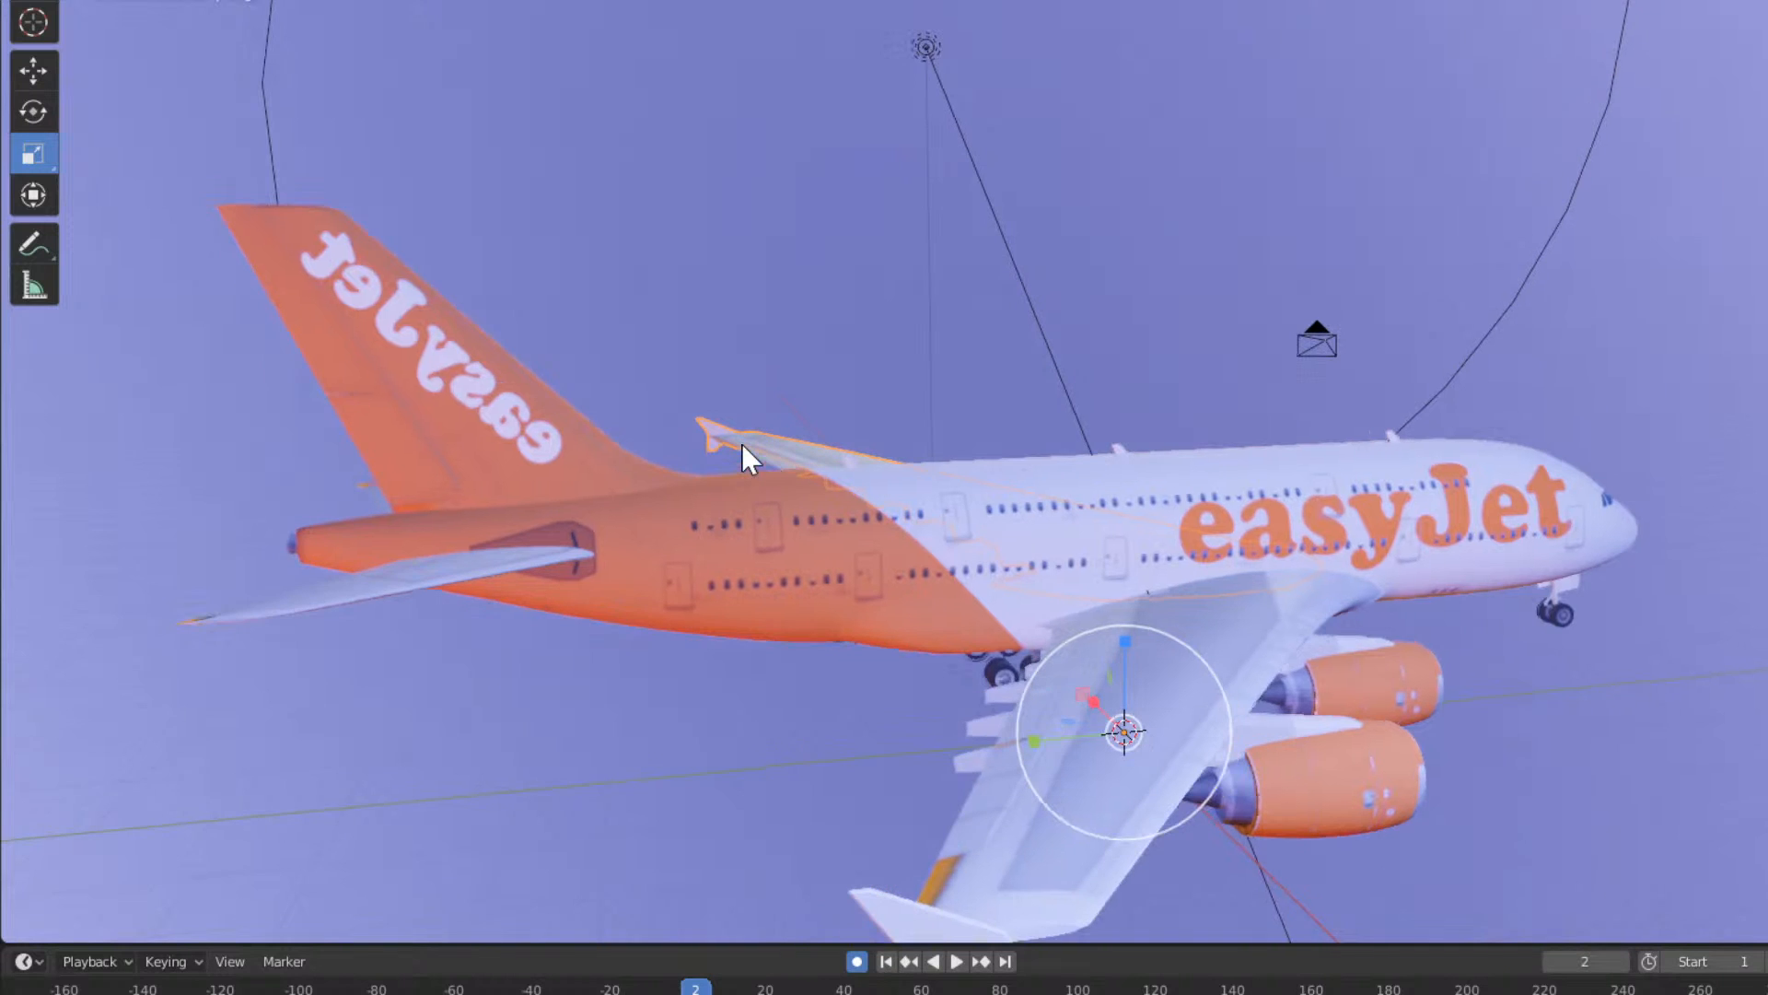
middle_drag(998, 462, 638, 423)
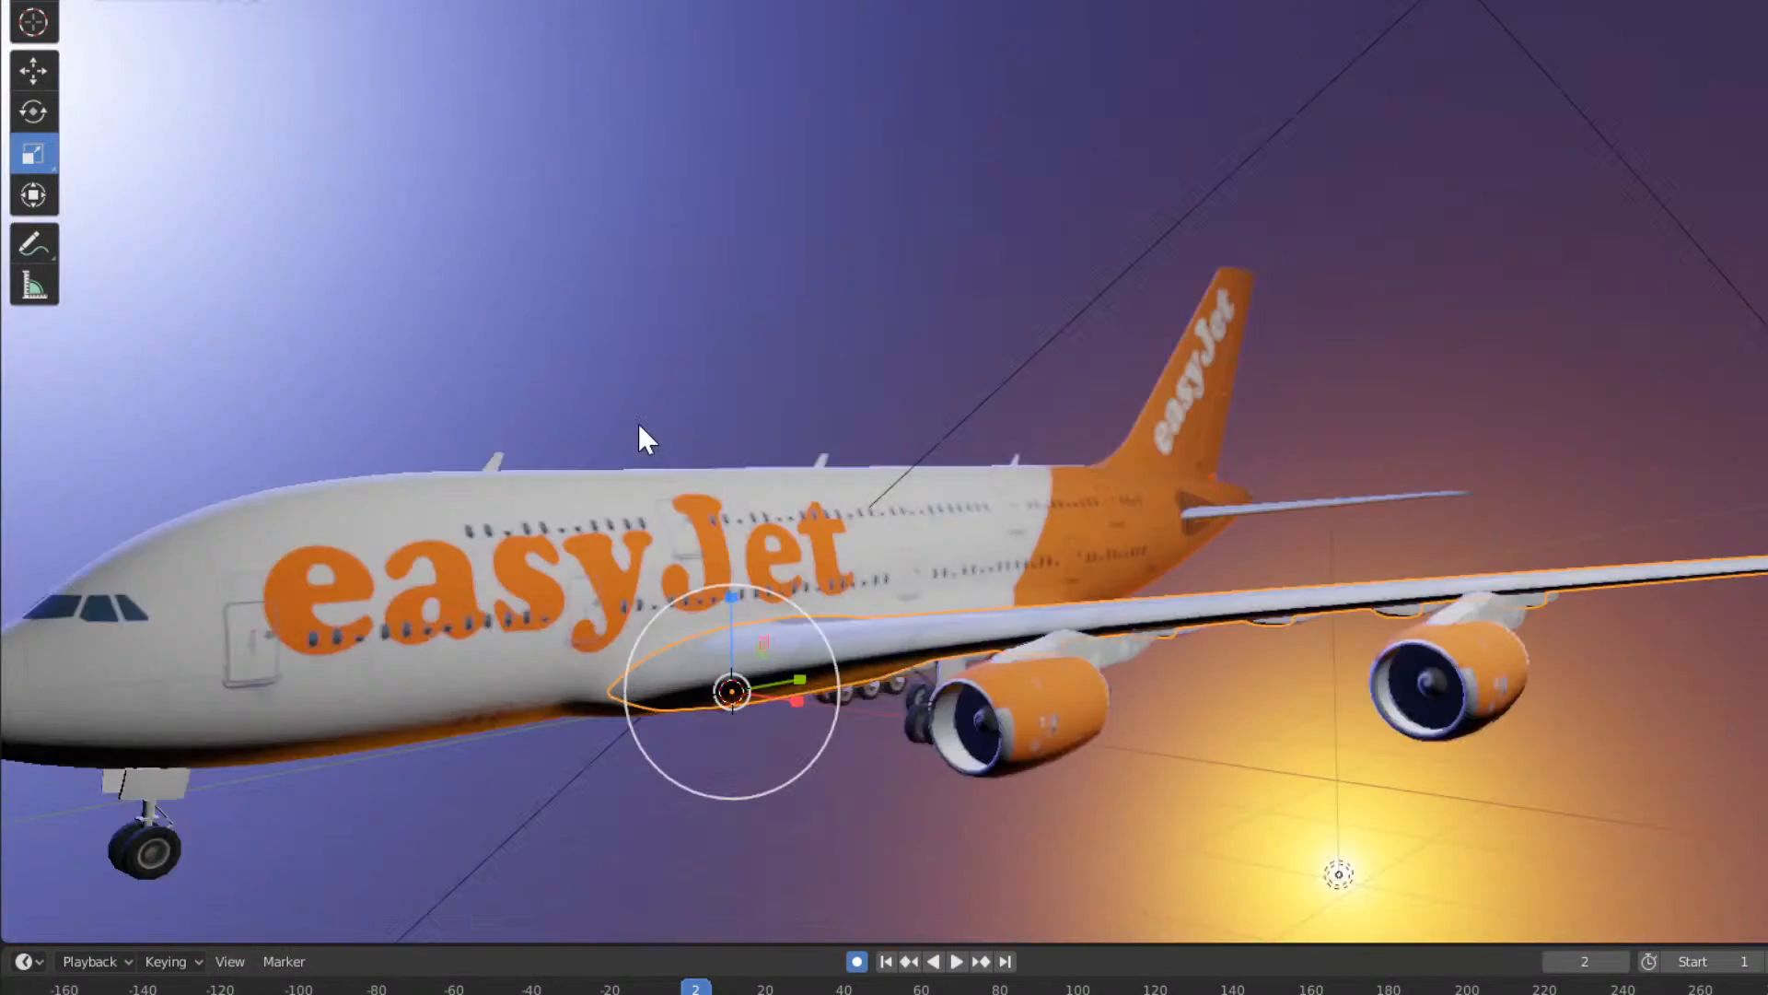
scroll(887, 626, down, 3)
middle_drag(827, 659, 834, 727)
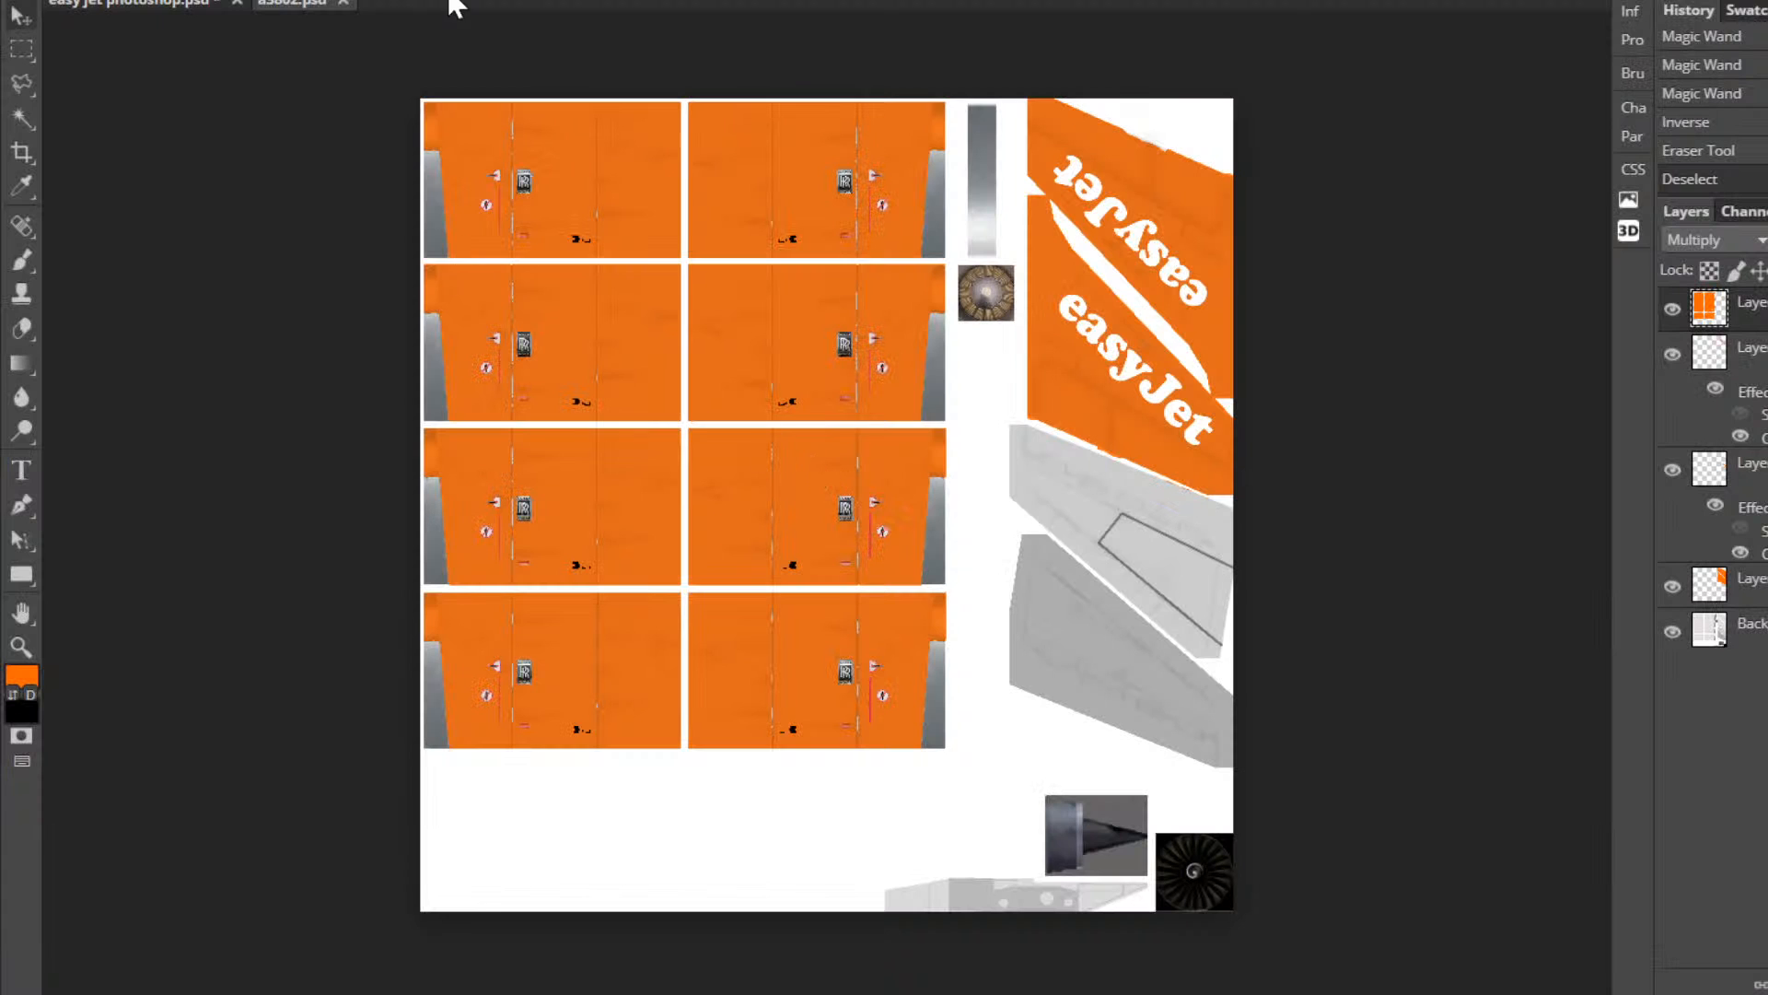
Return to Photopea, rotate the upper easyJet tail logo layer by 180° and nudge it slightly within the orange fin.
click(1671, 356)
click(1671, 357)
click(1713, 359)
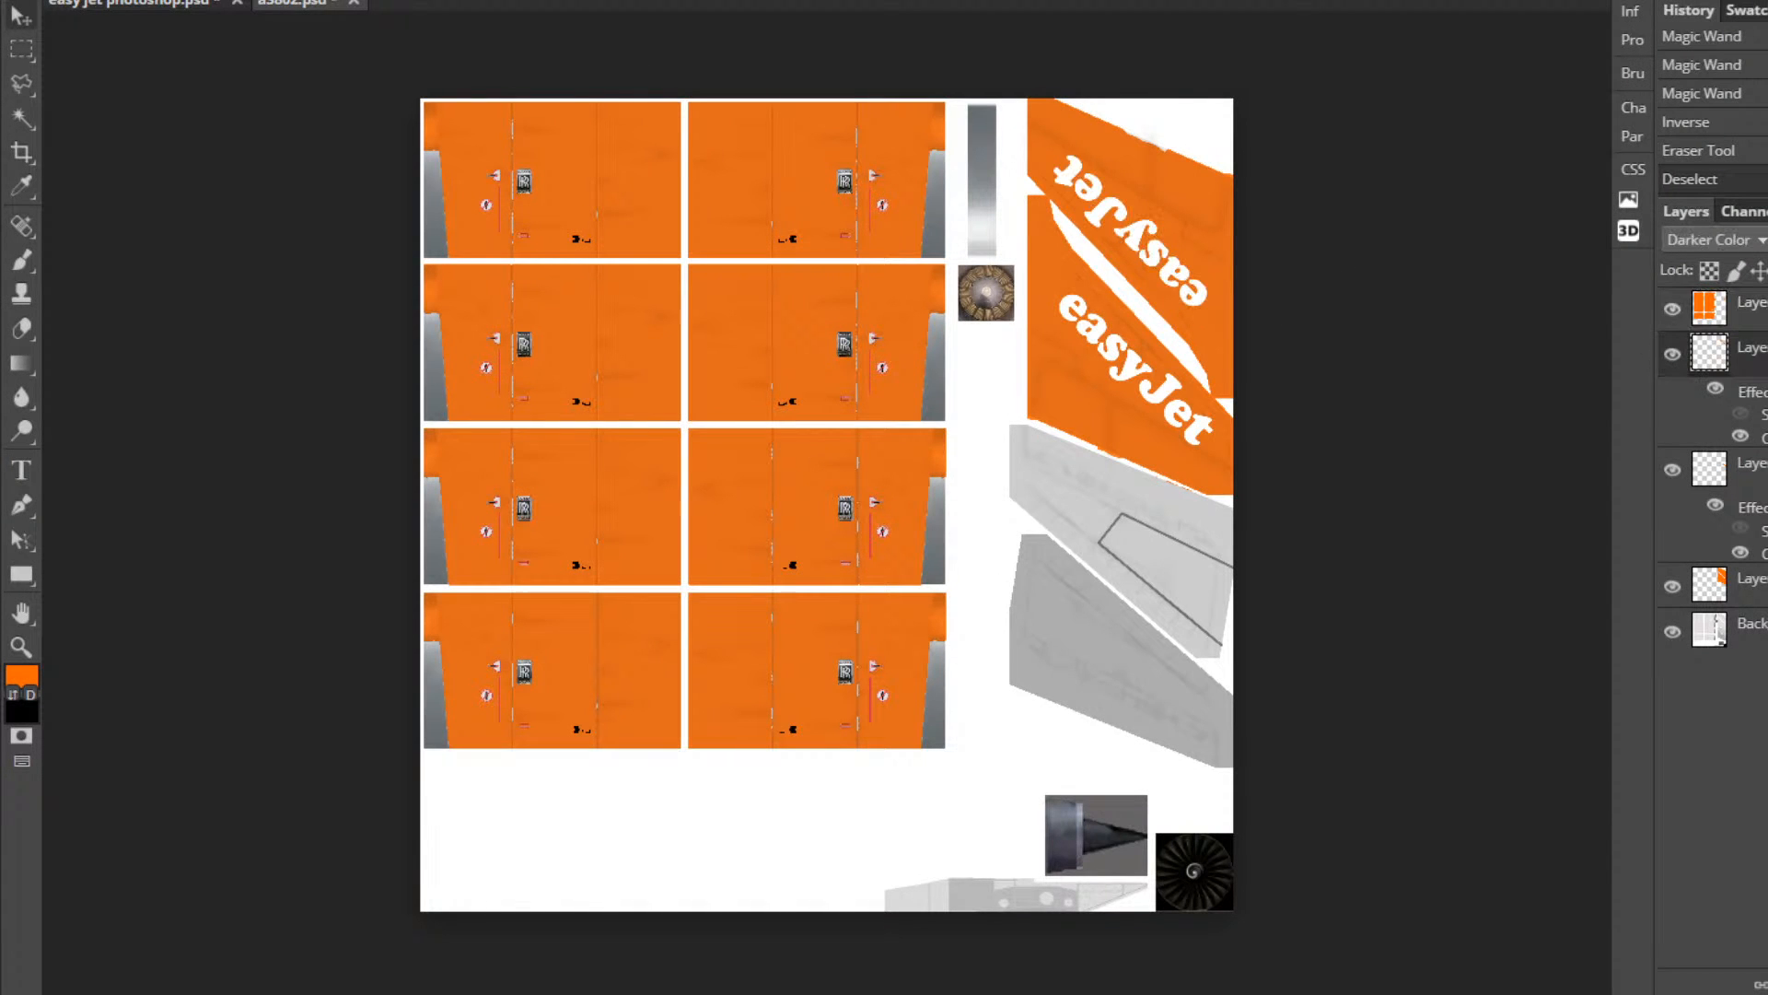
click(66, 0)
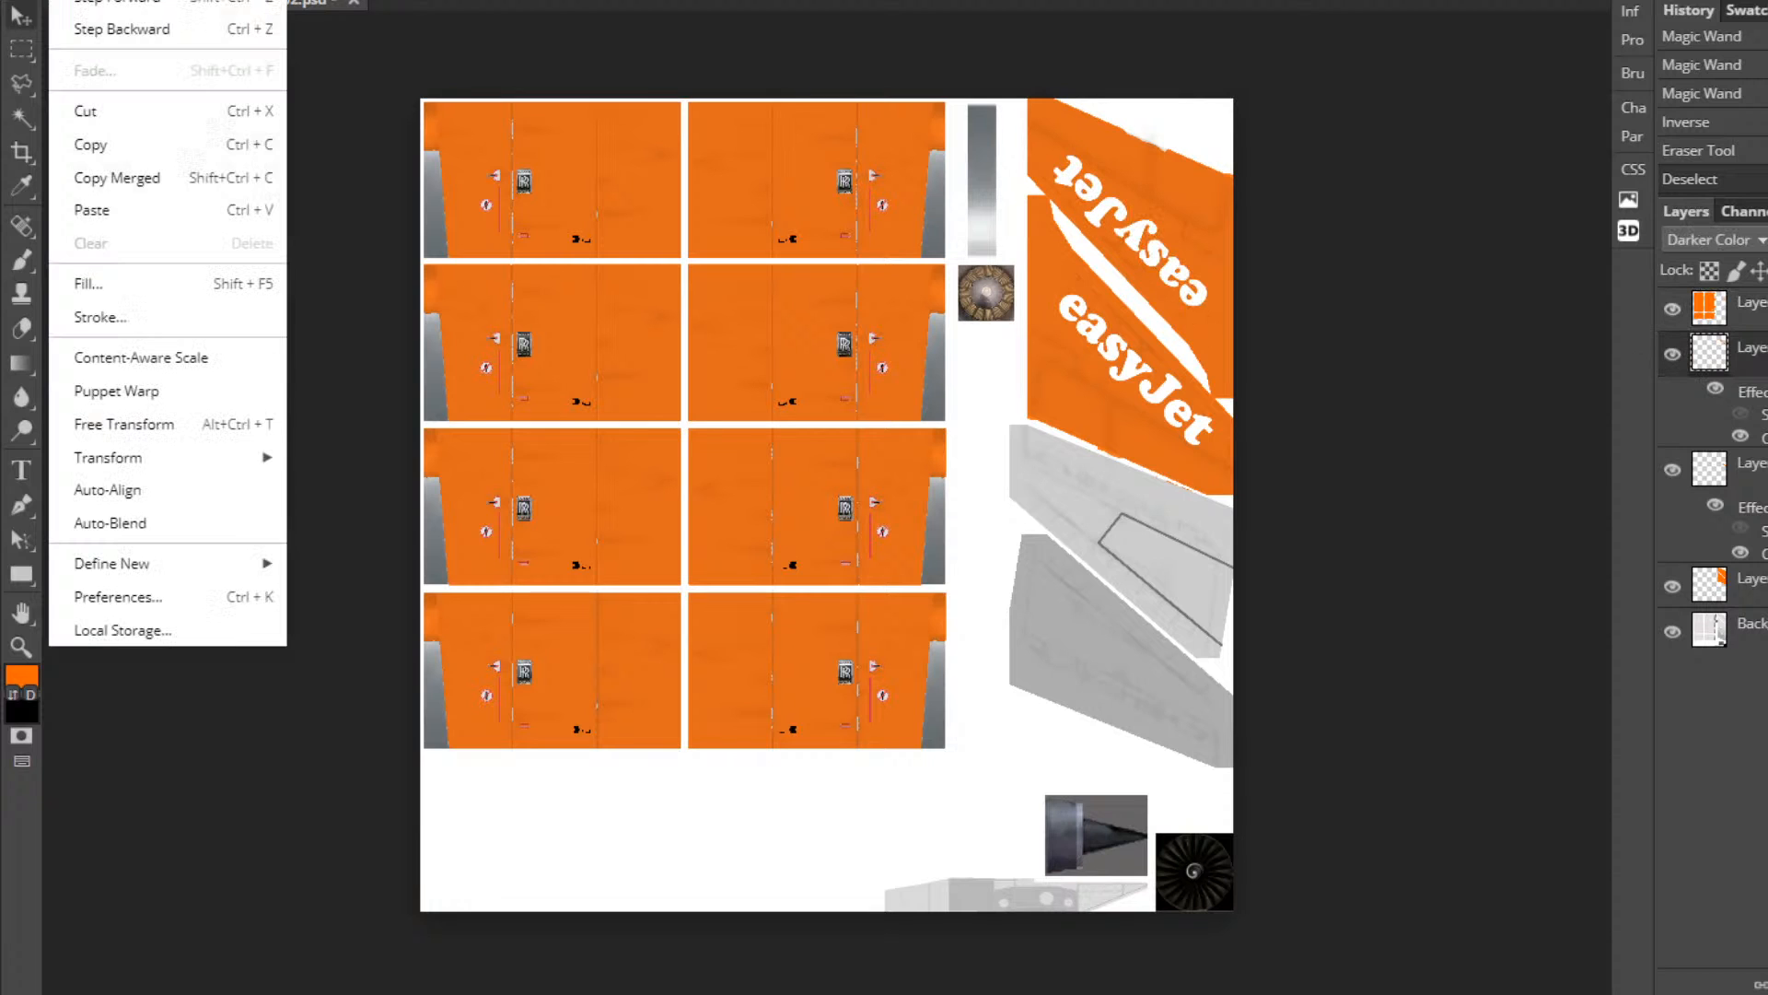
mouse_move(181, 459)
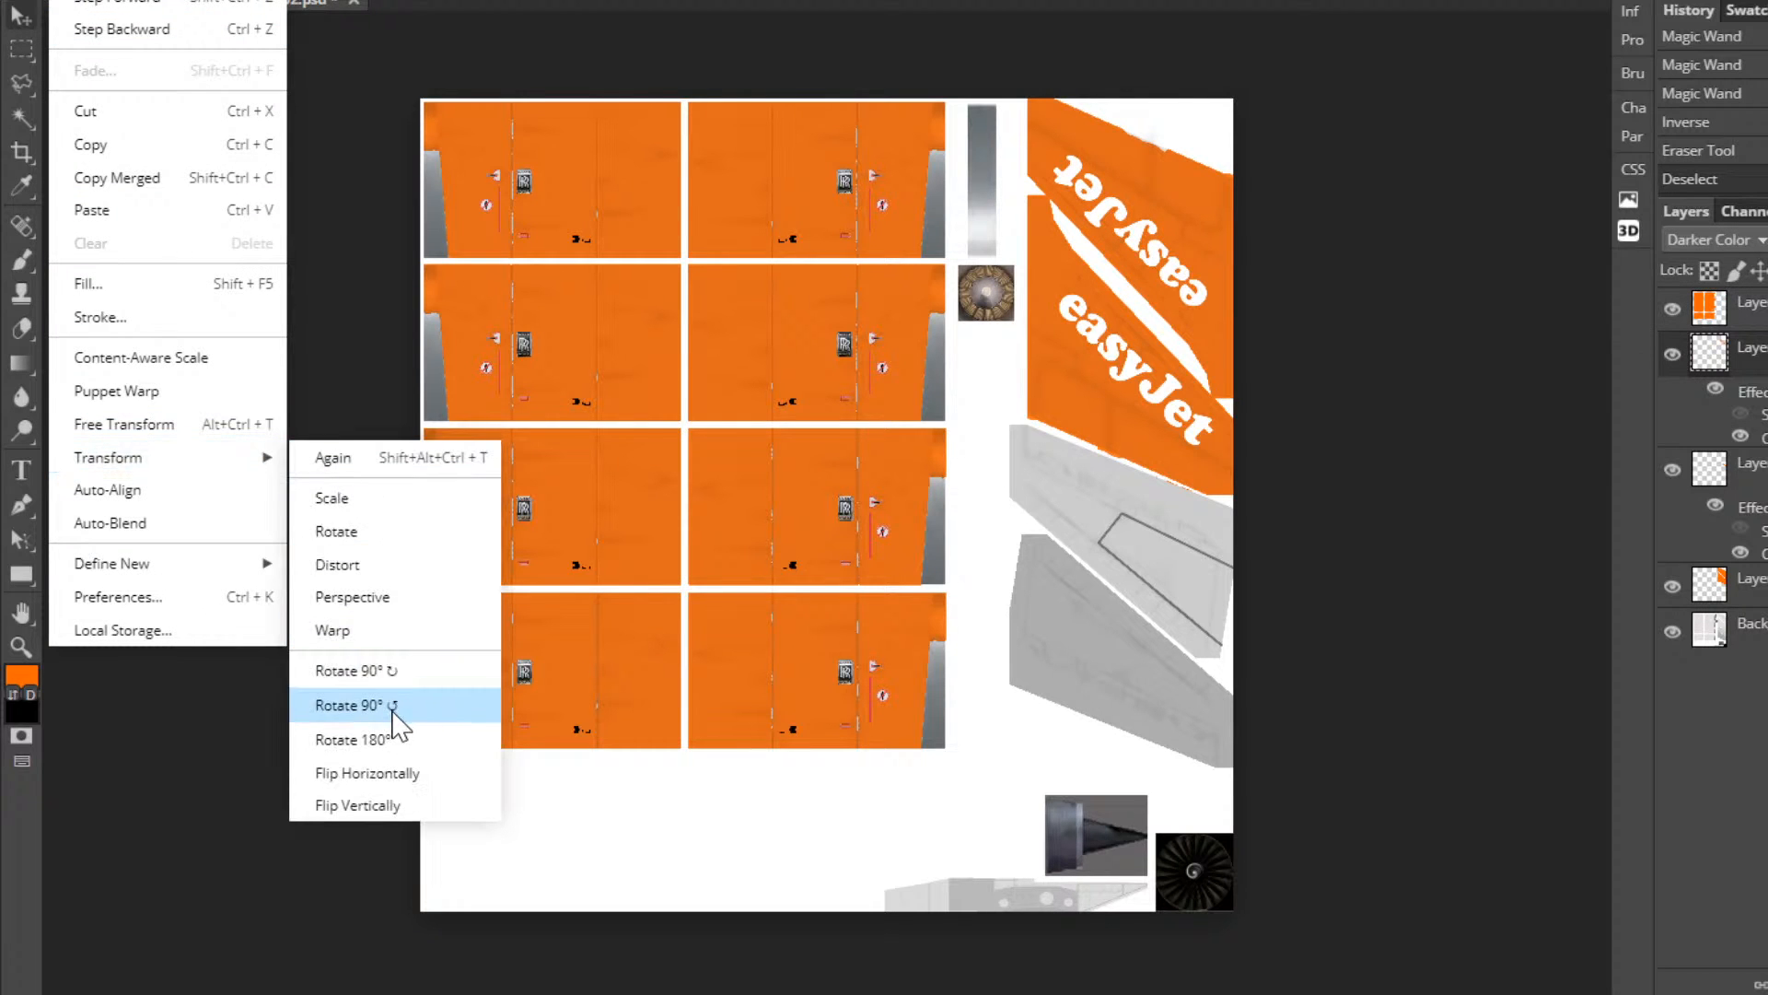
click(396, 741)
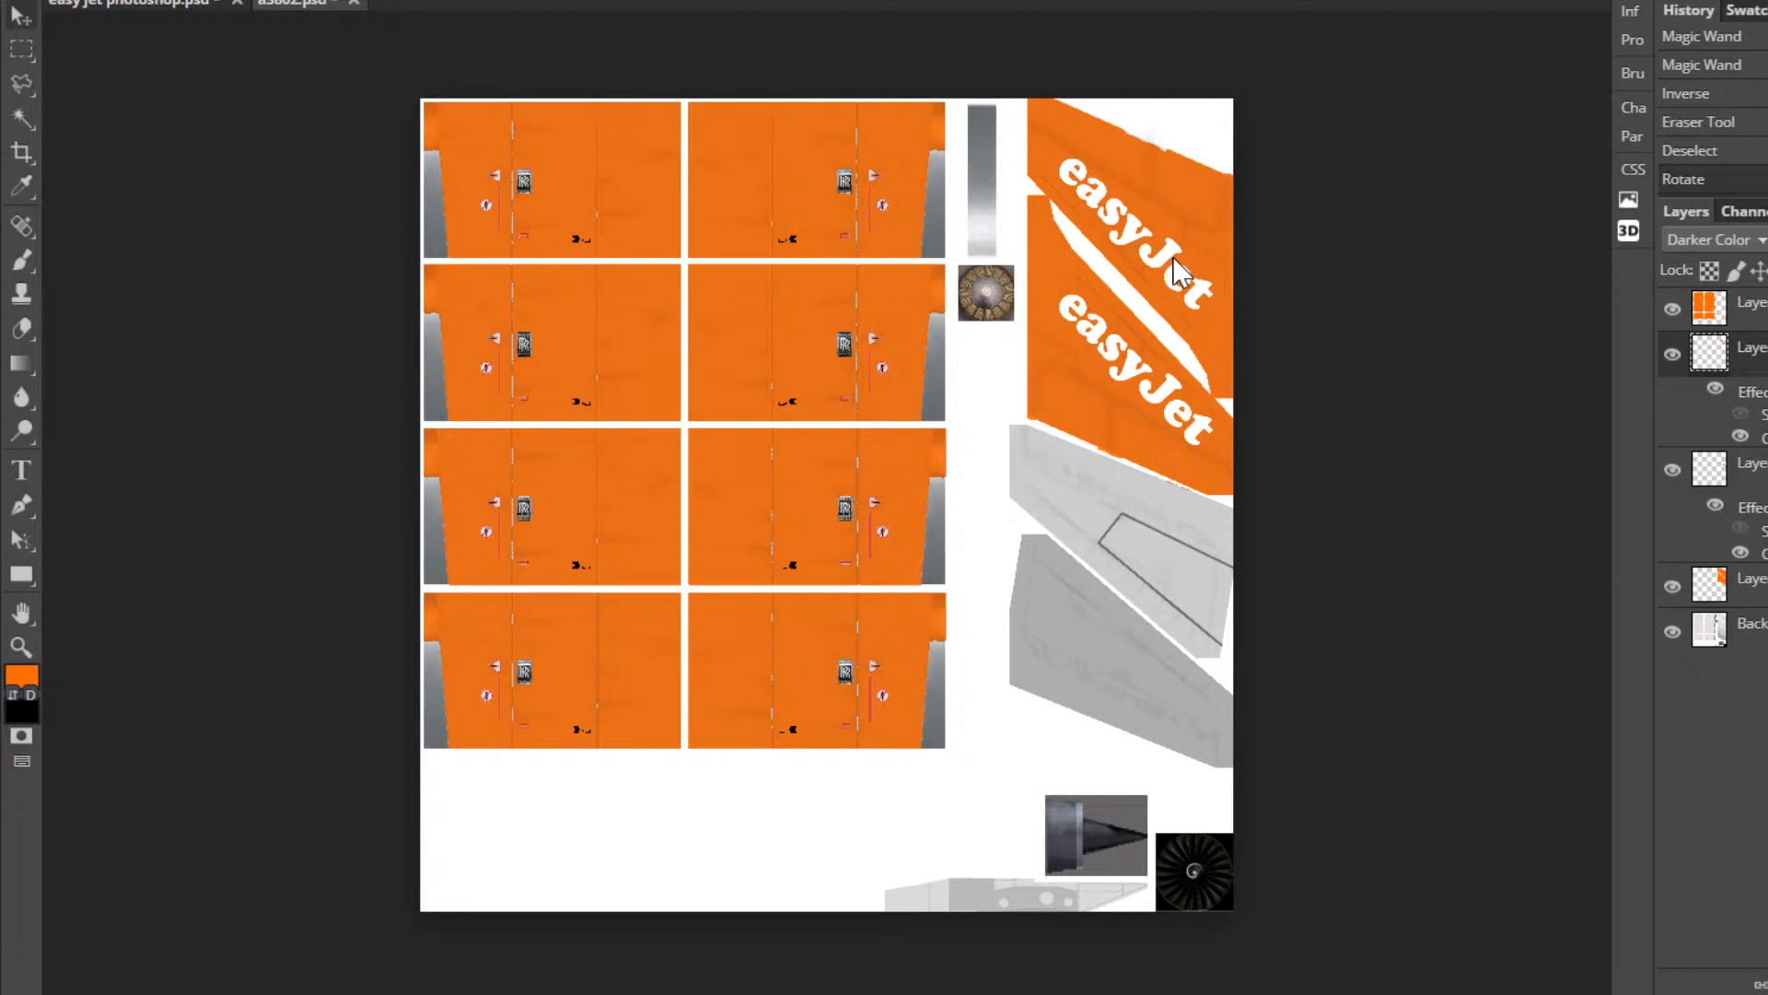
drag(1175, 276, 1177, 272)
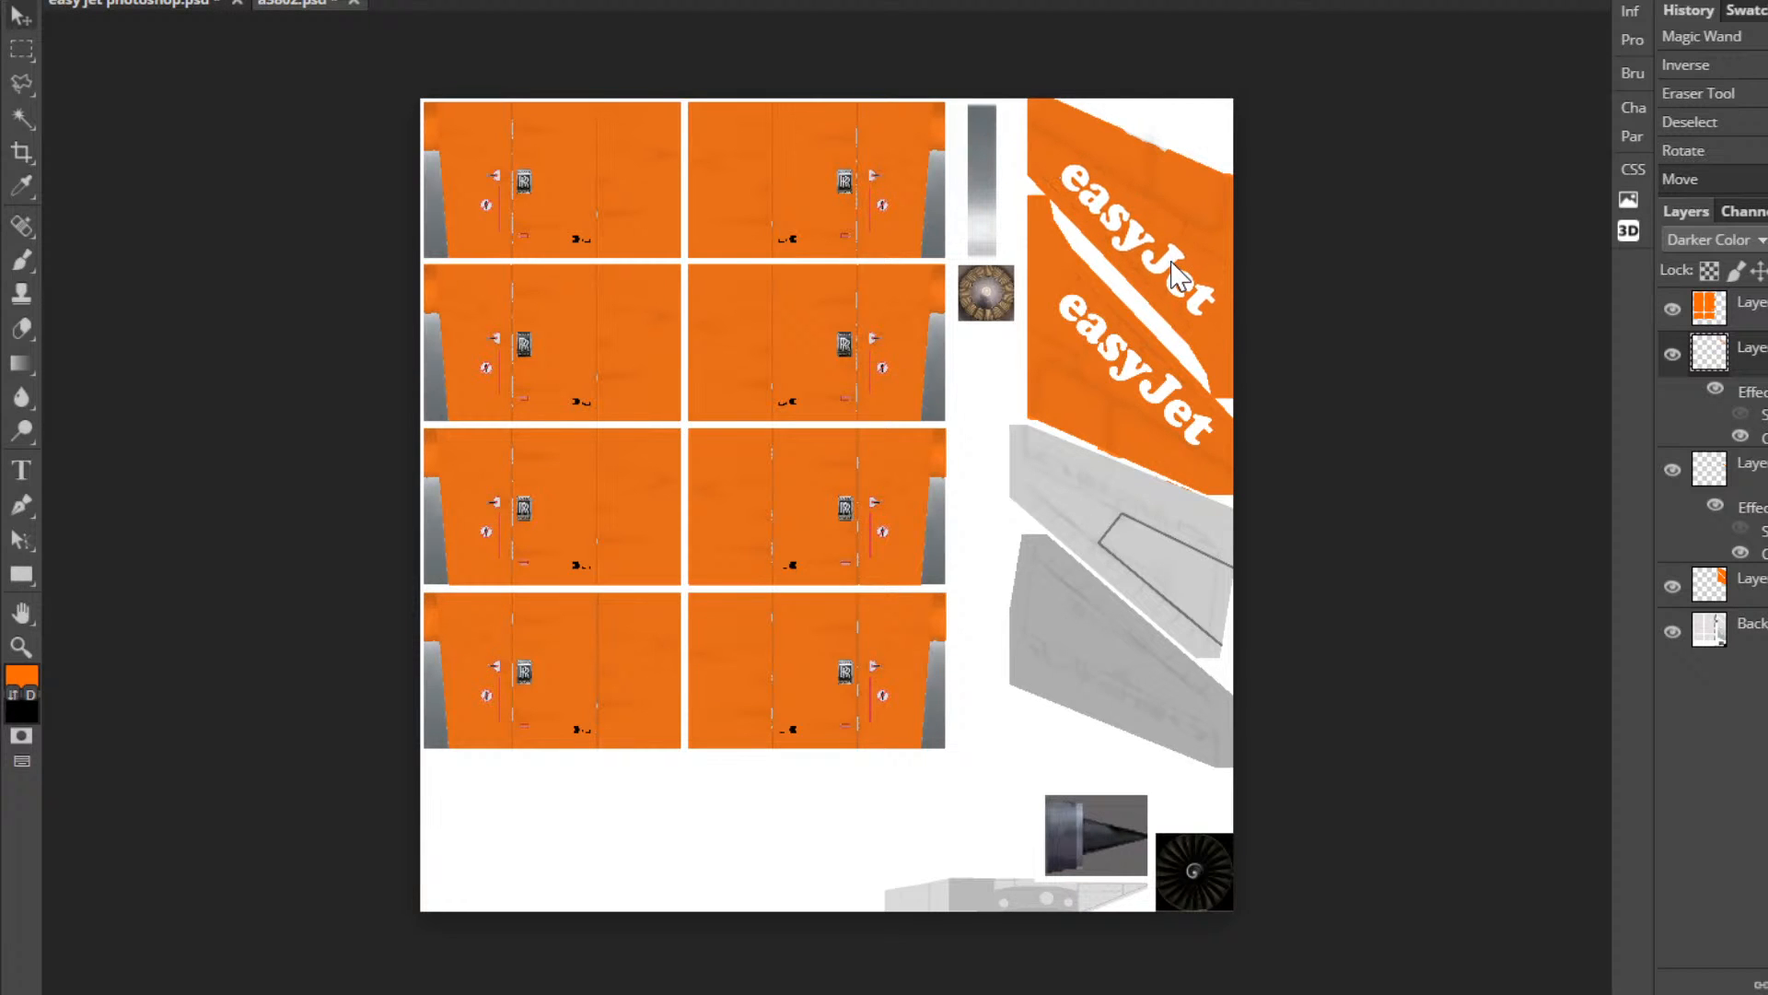
Try flipping the whole texture image horizontally, and undo the flip.
click(118, 0)
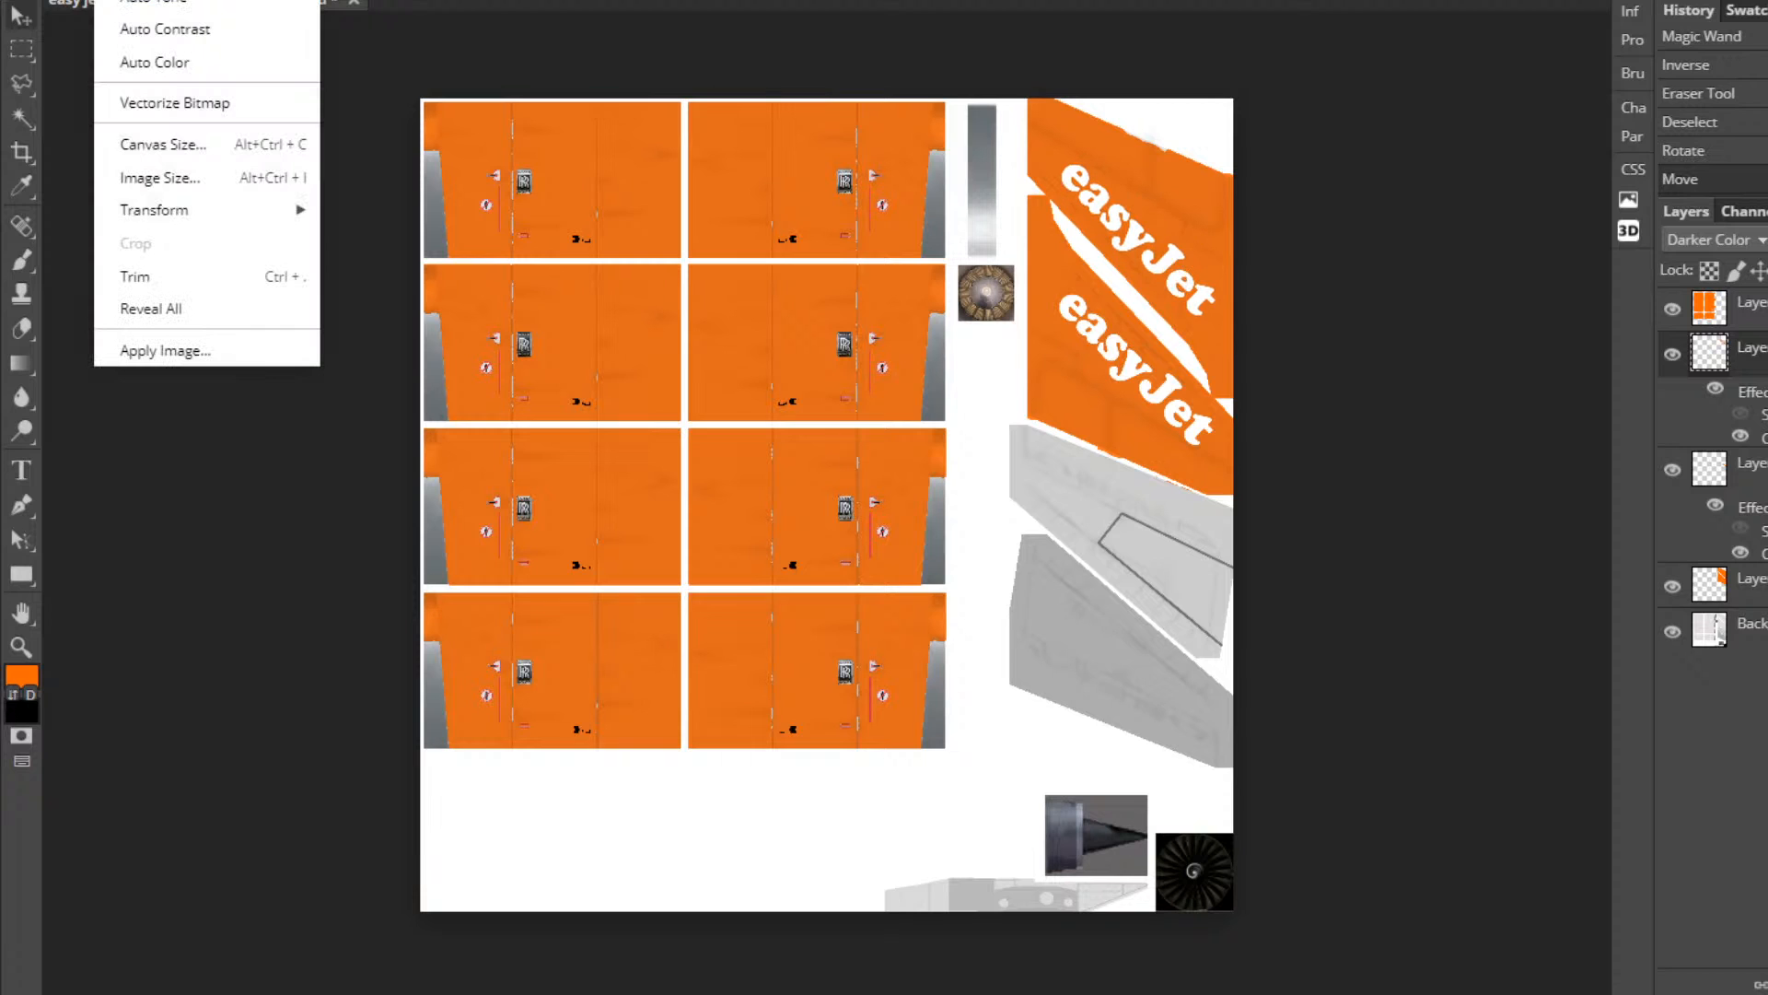
mouse_move(189, 209)
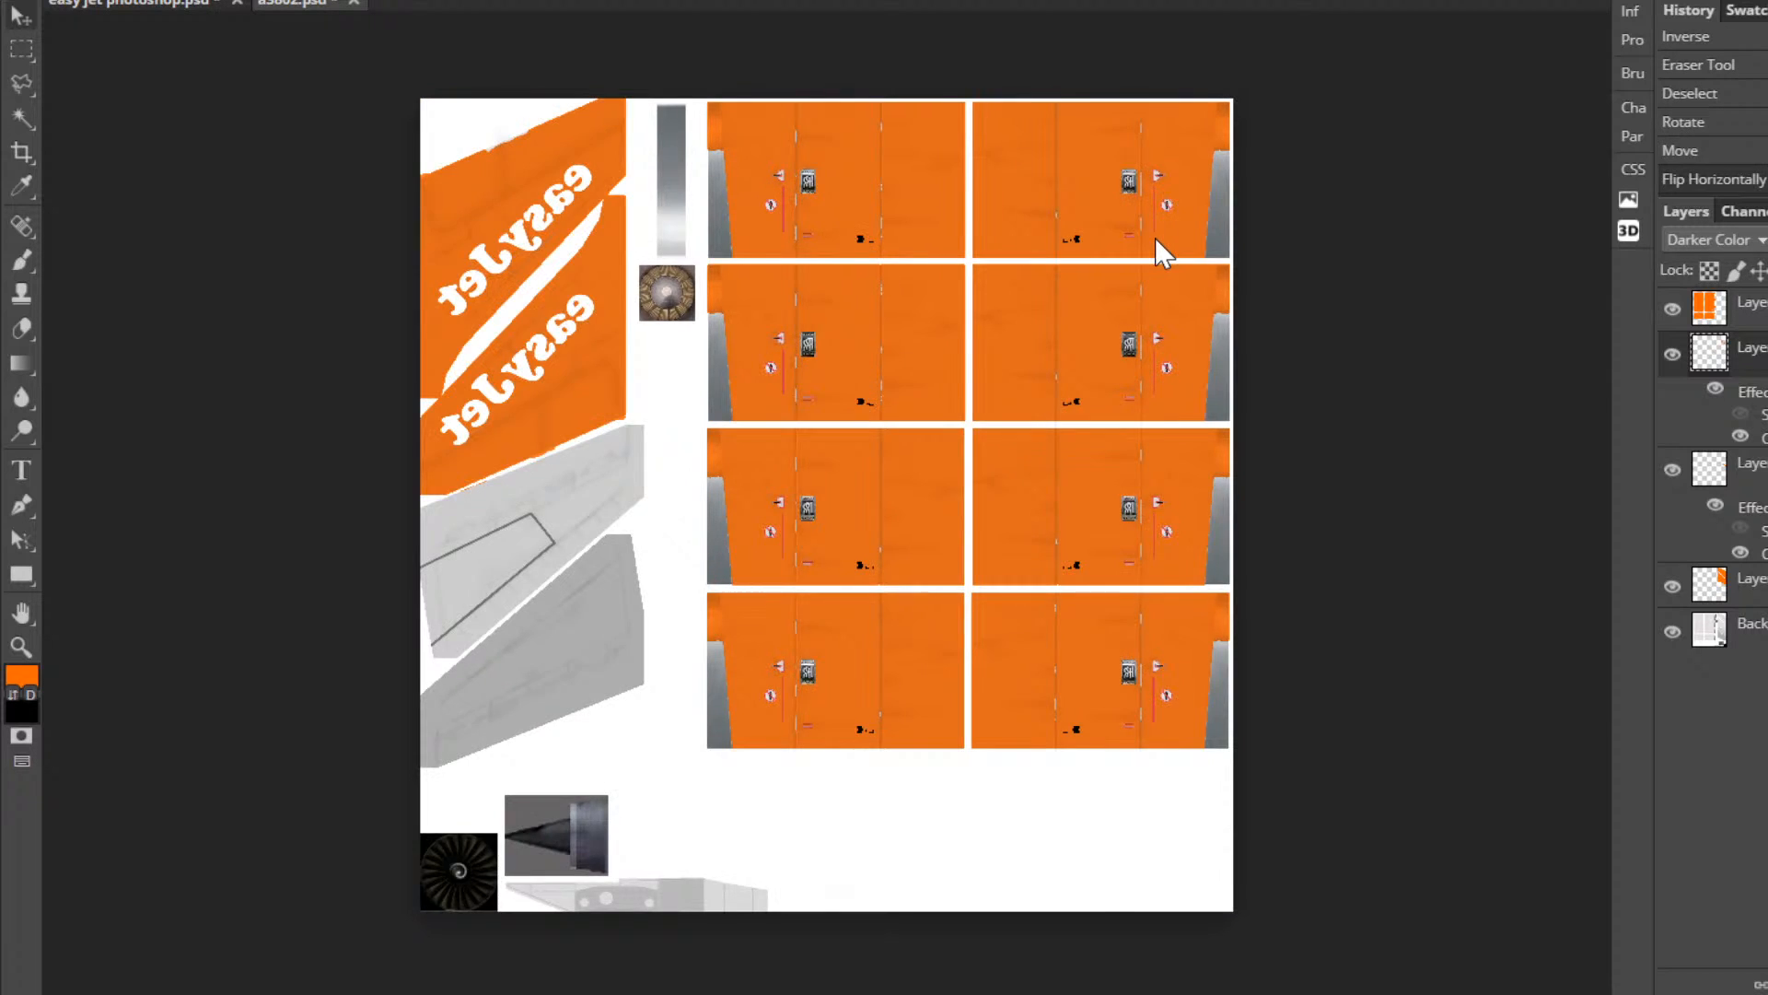
key(ctrl+z)
Flip only the upper tail logo layer horizontally and rotate it 90° clockwise.
click(67, 0)
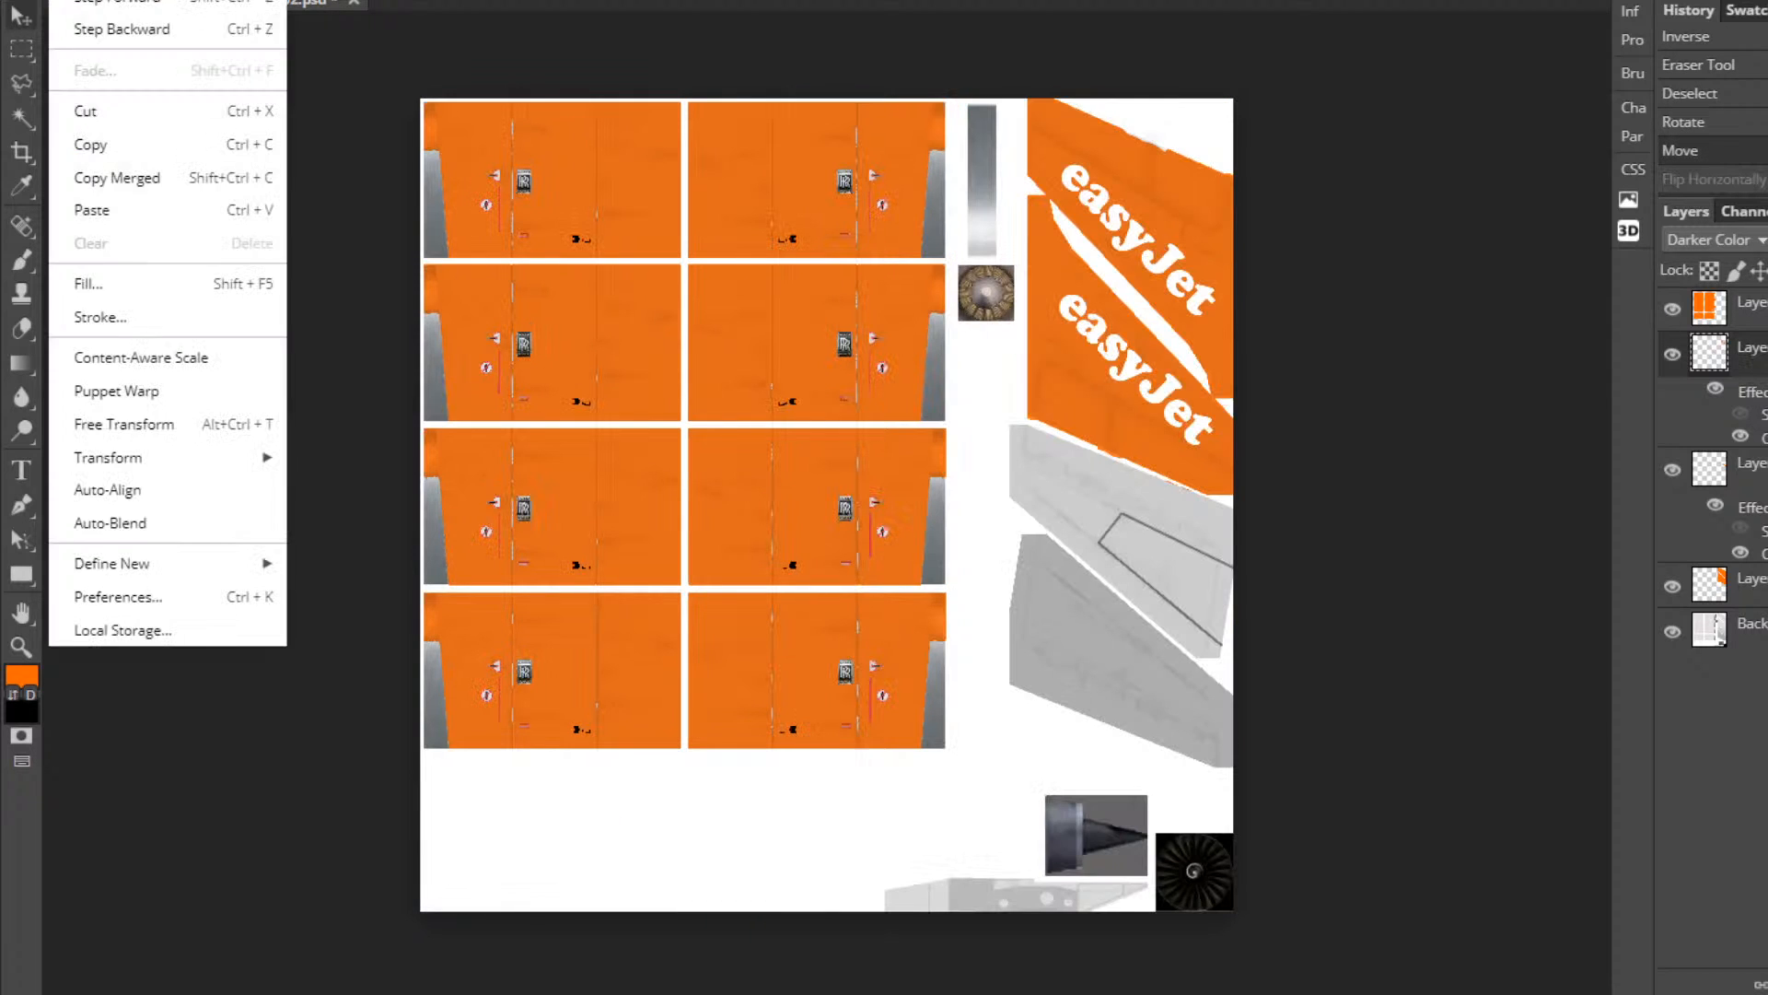
mouse_move(268, 464)
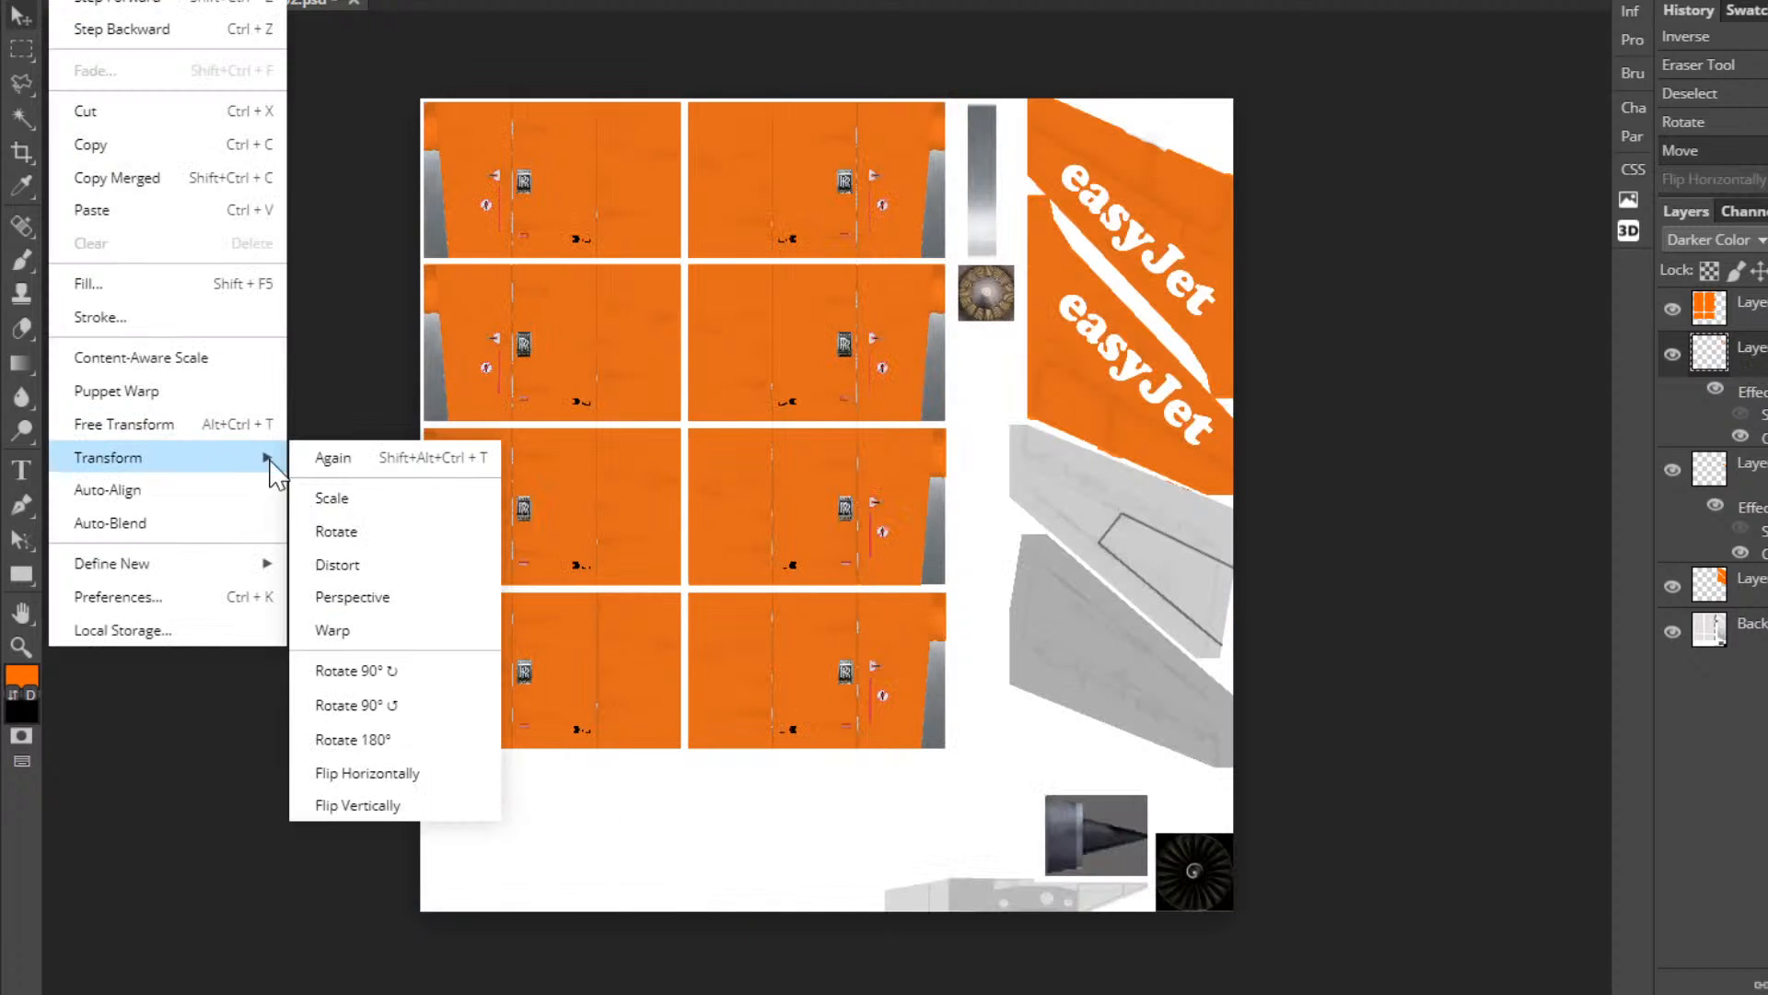
click(396, 774)
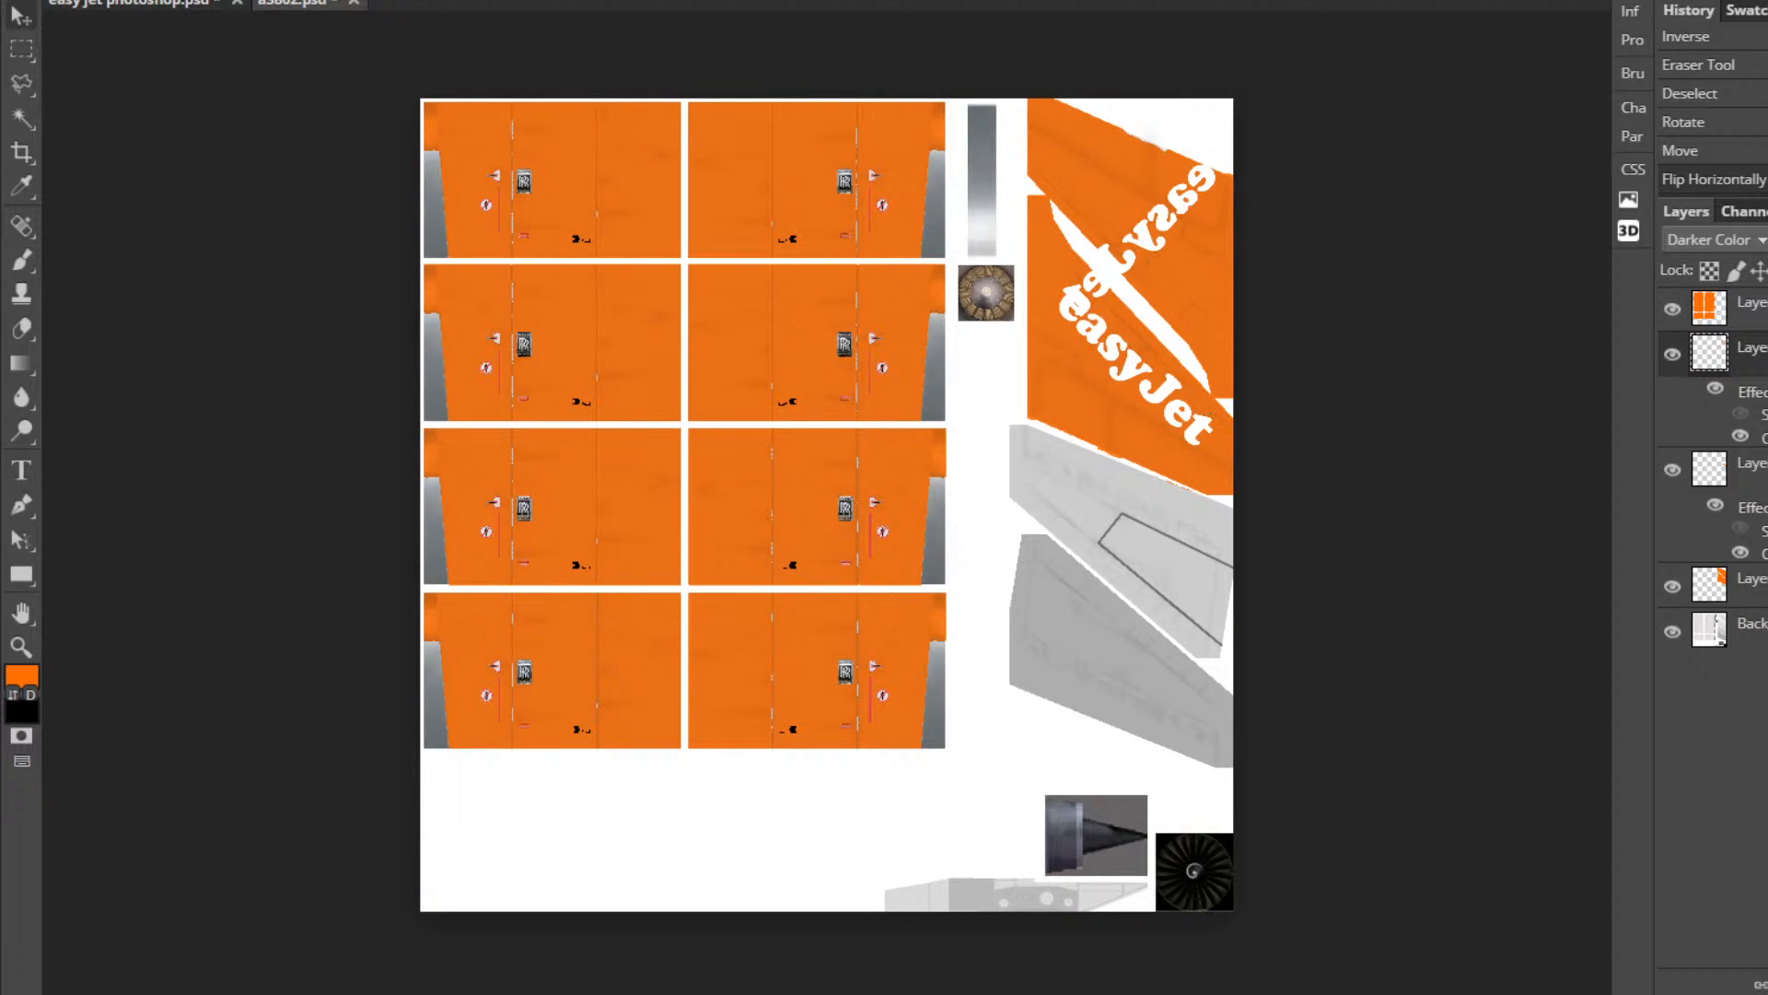
click(74, 0)
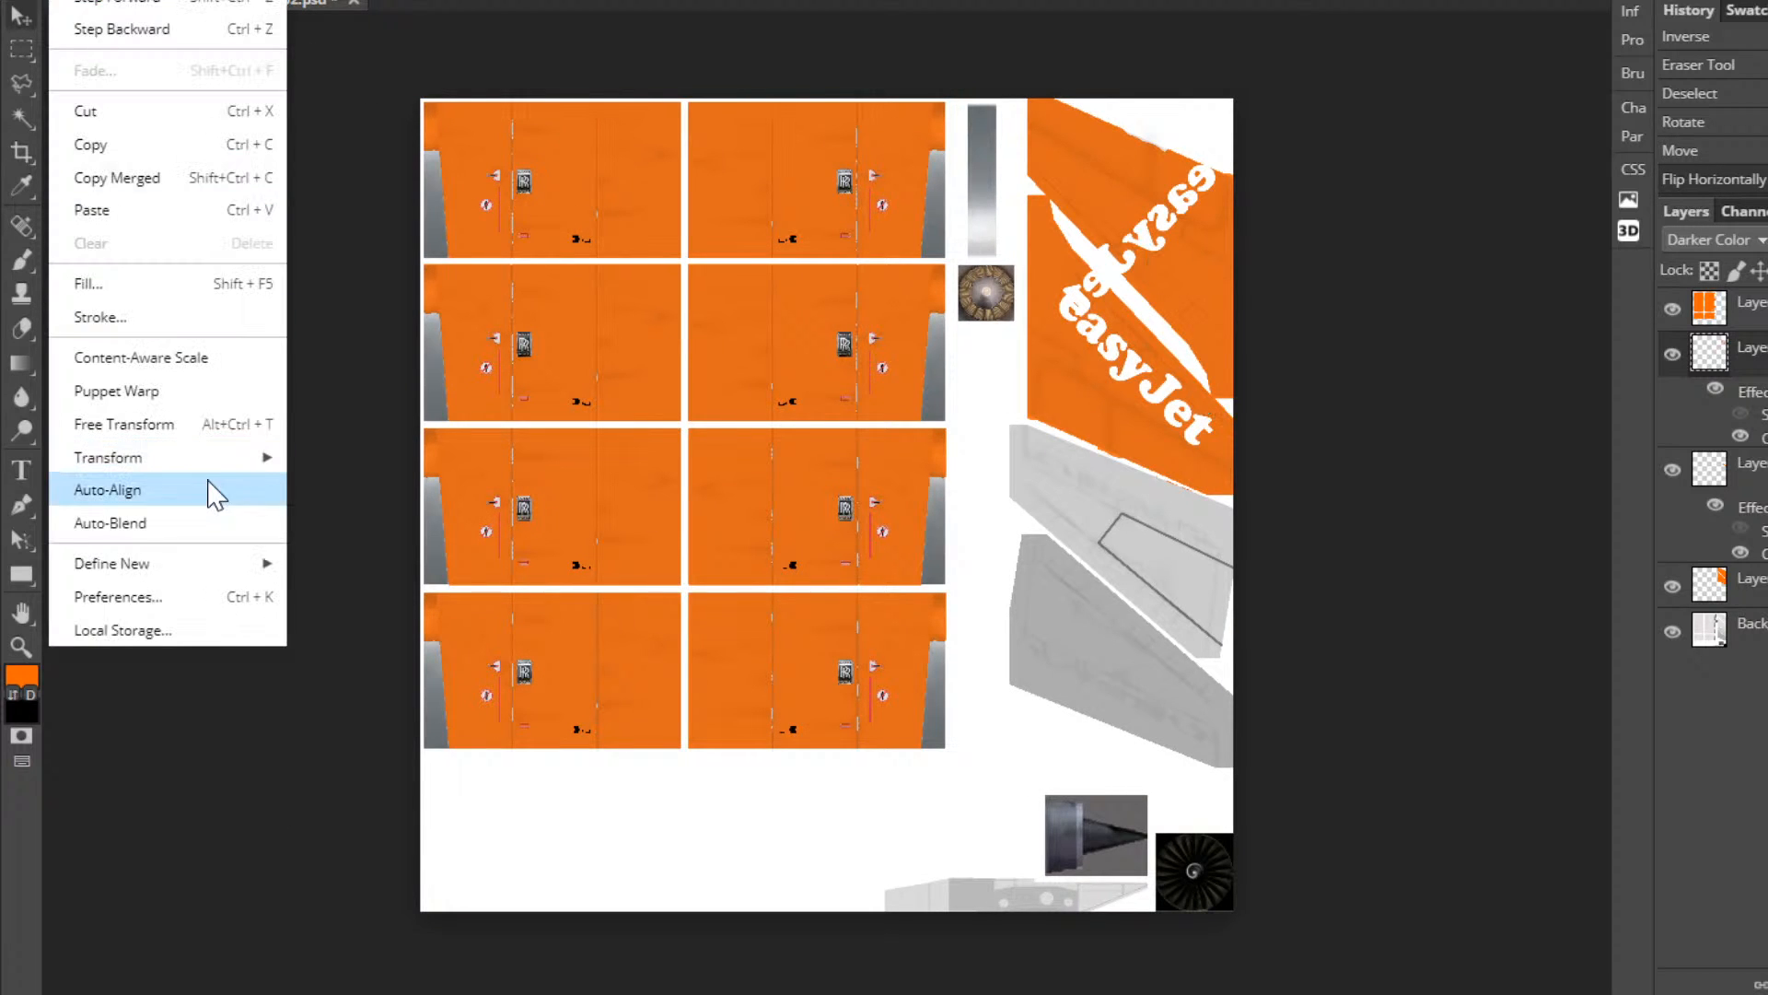
mouse_move(226, 458)
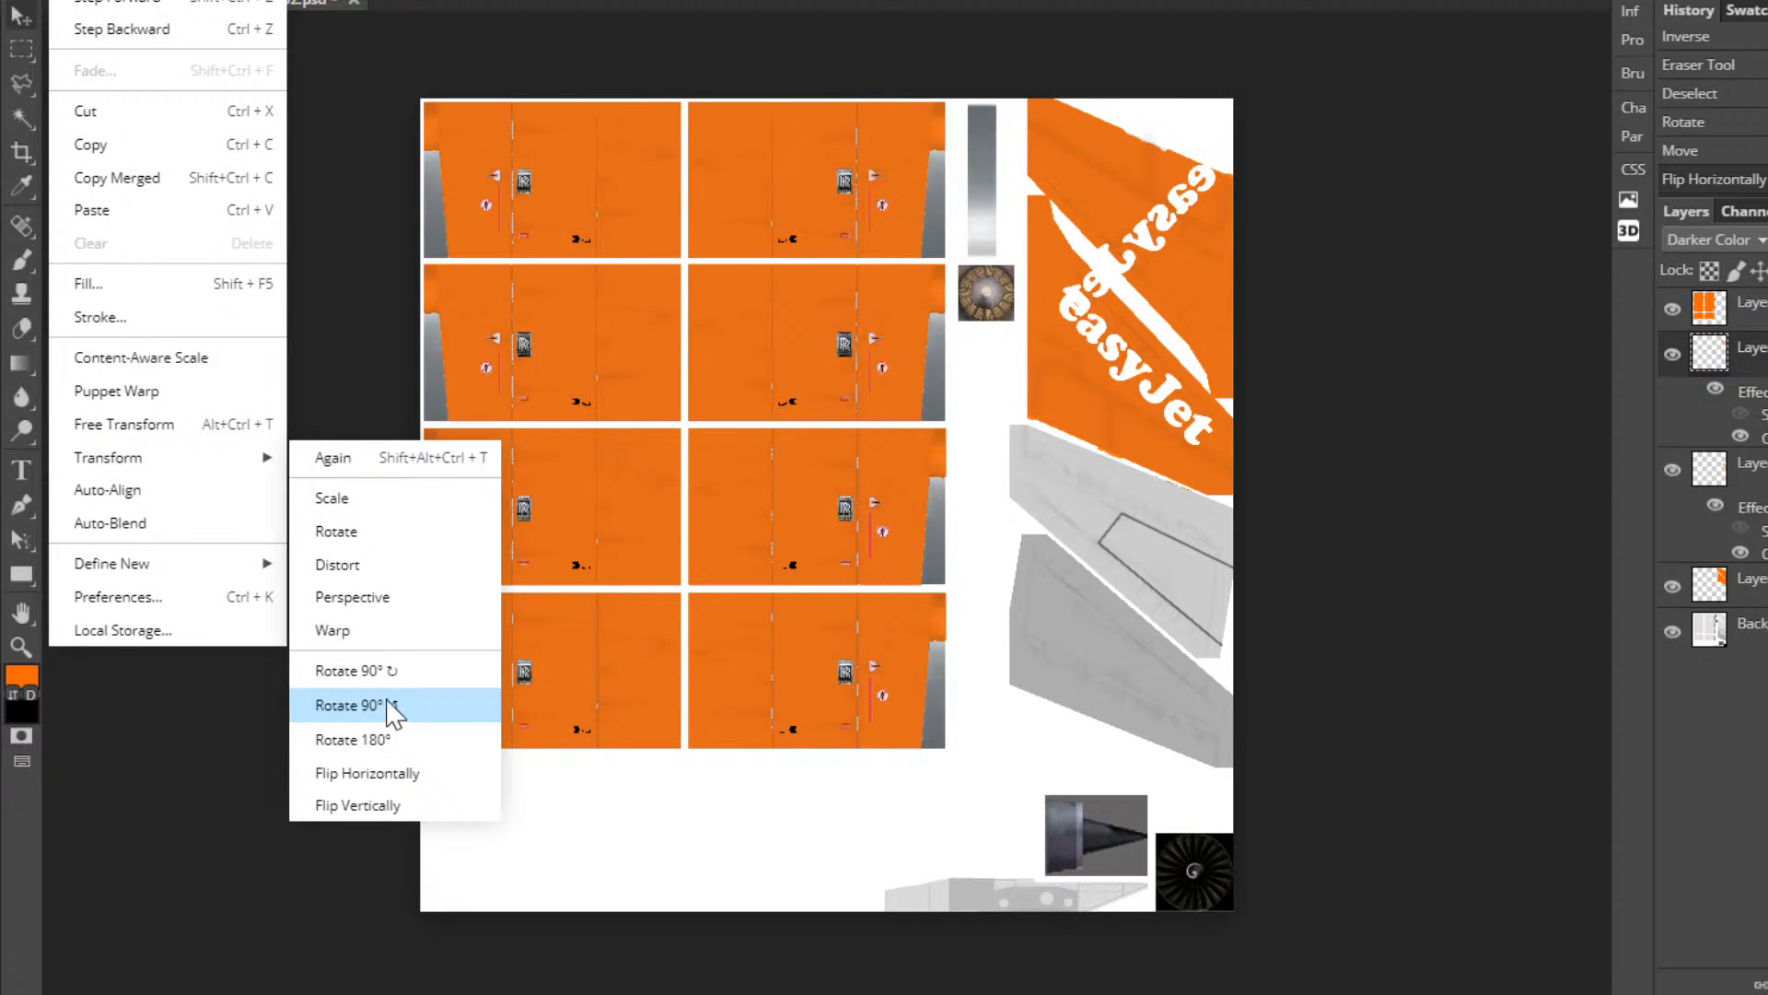
click(392, 672)
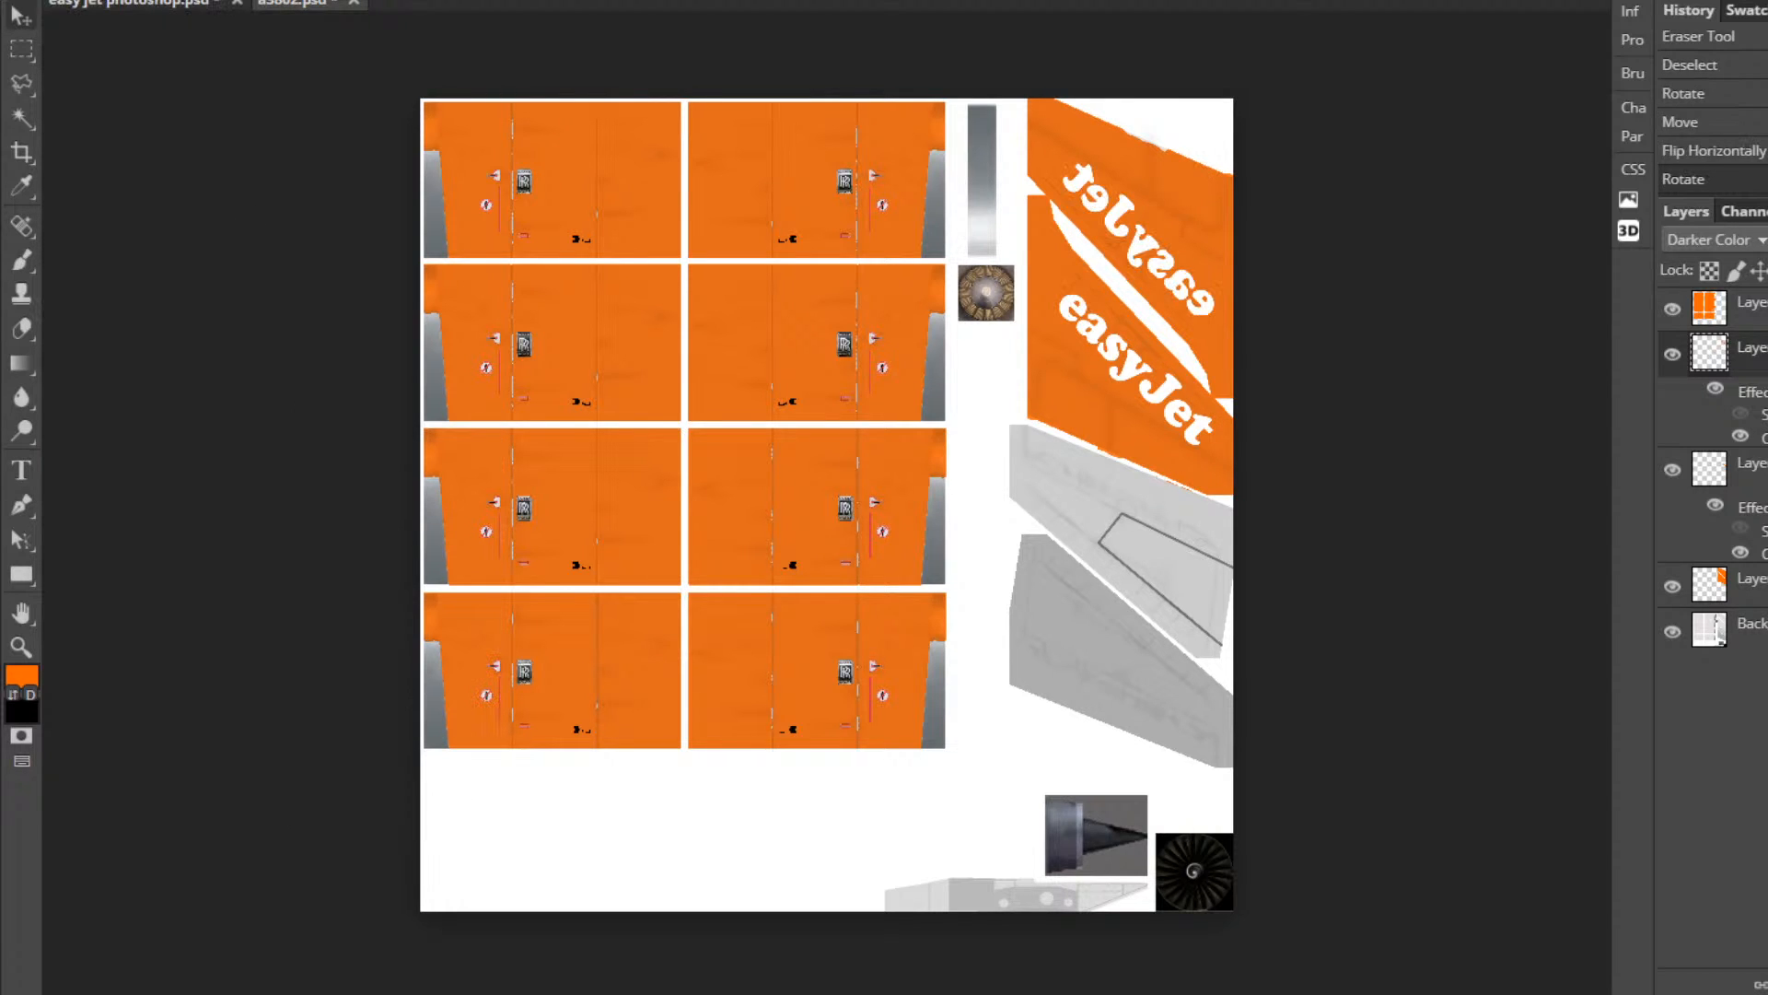
Rotate the upper easyJet tail logo layer by 180° and nudge it slightly within the orange fin.
click(74, 0)
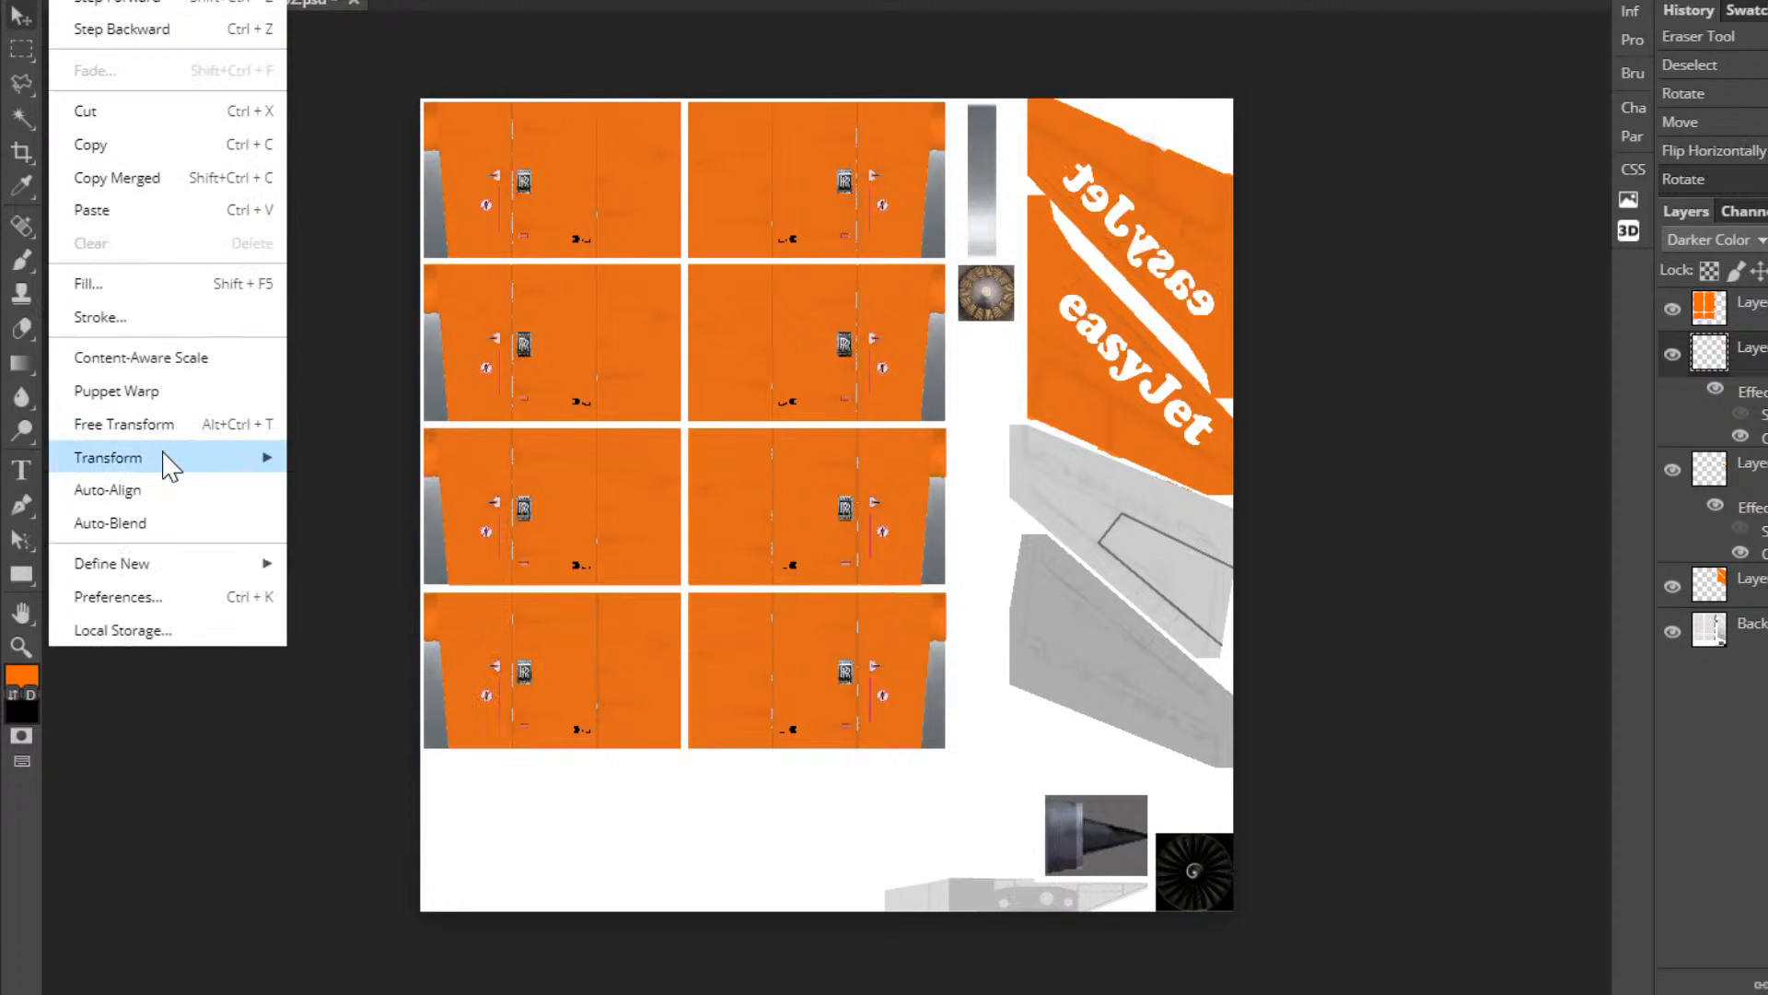
mouse_move(168, 463)
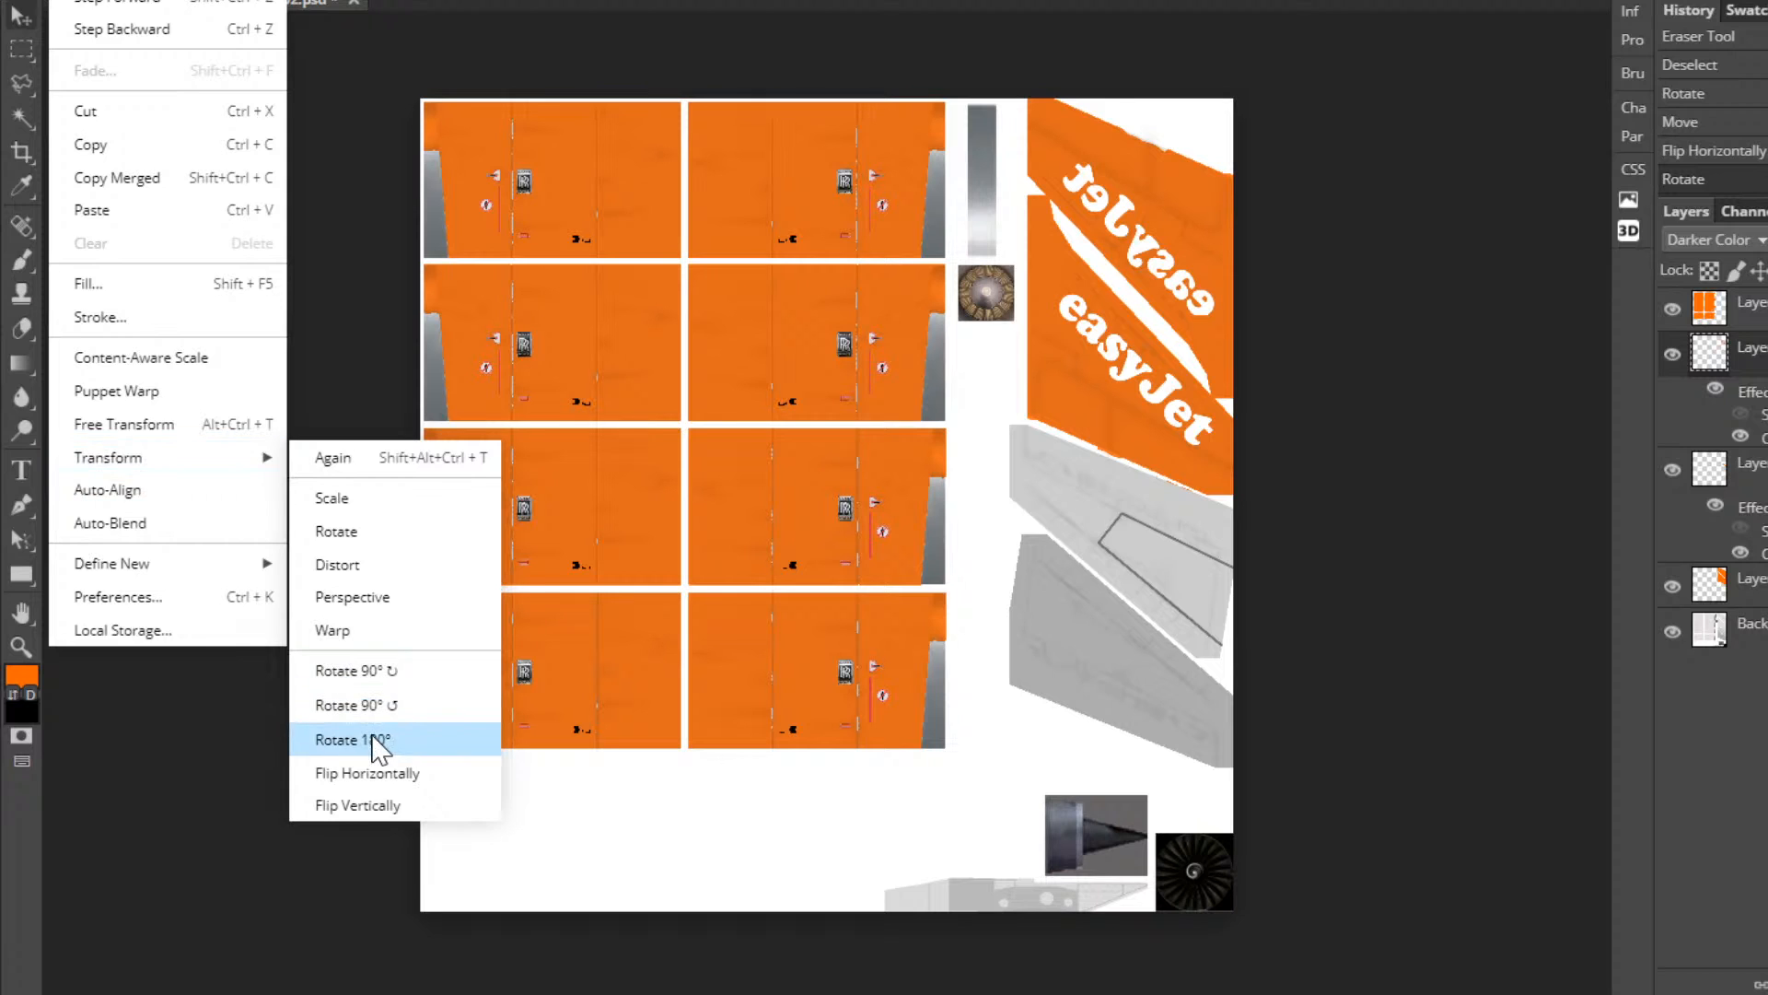
click(353, 740)
drag(1118, 228, 1116, 231)
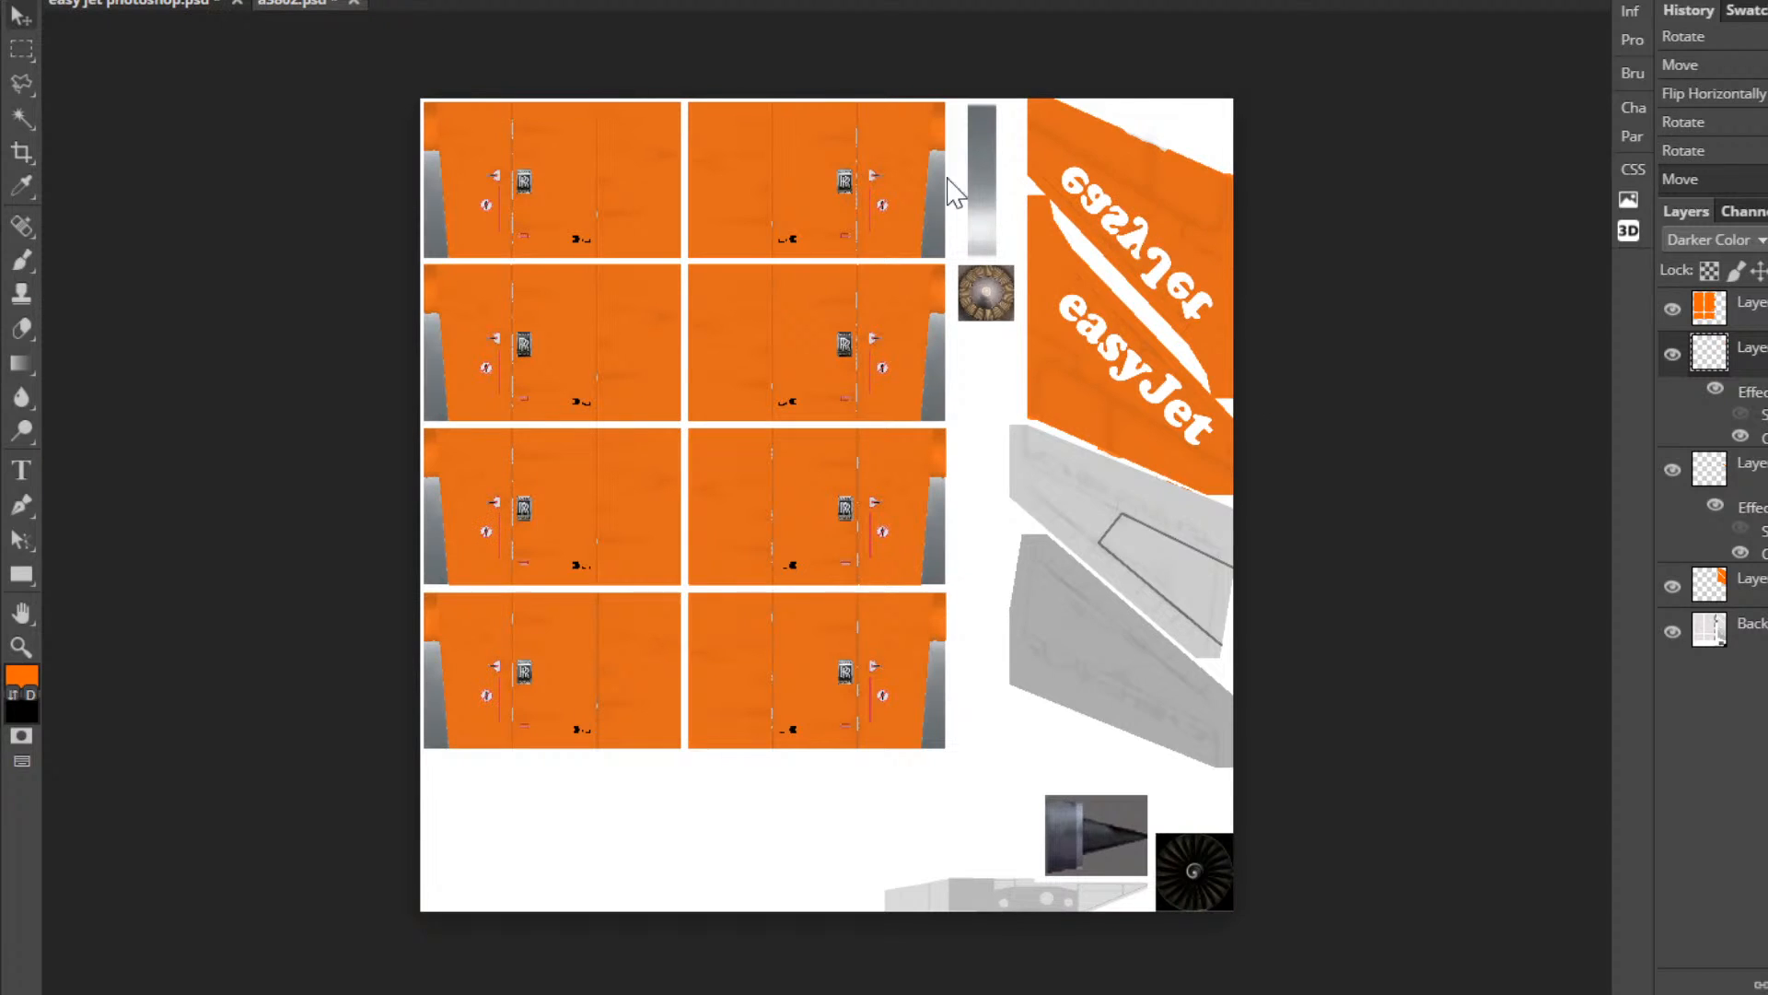
Export the tail and engine texture as a 2048 × 2048 px PNG at 100% quality.
click(20, 0)
mouse_move(130, 208)
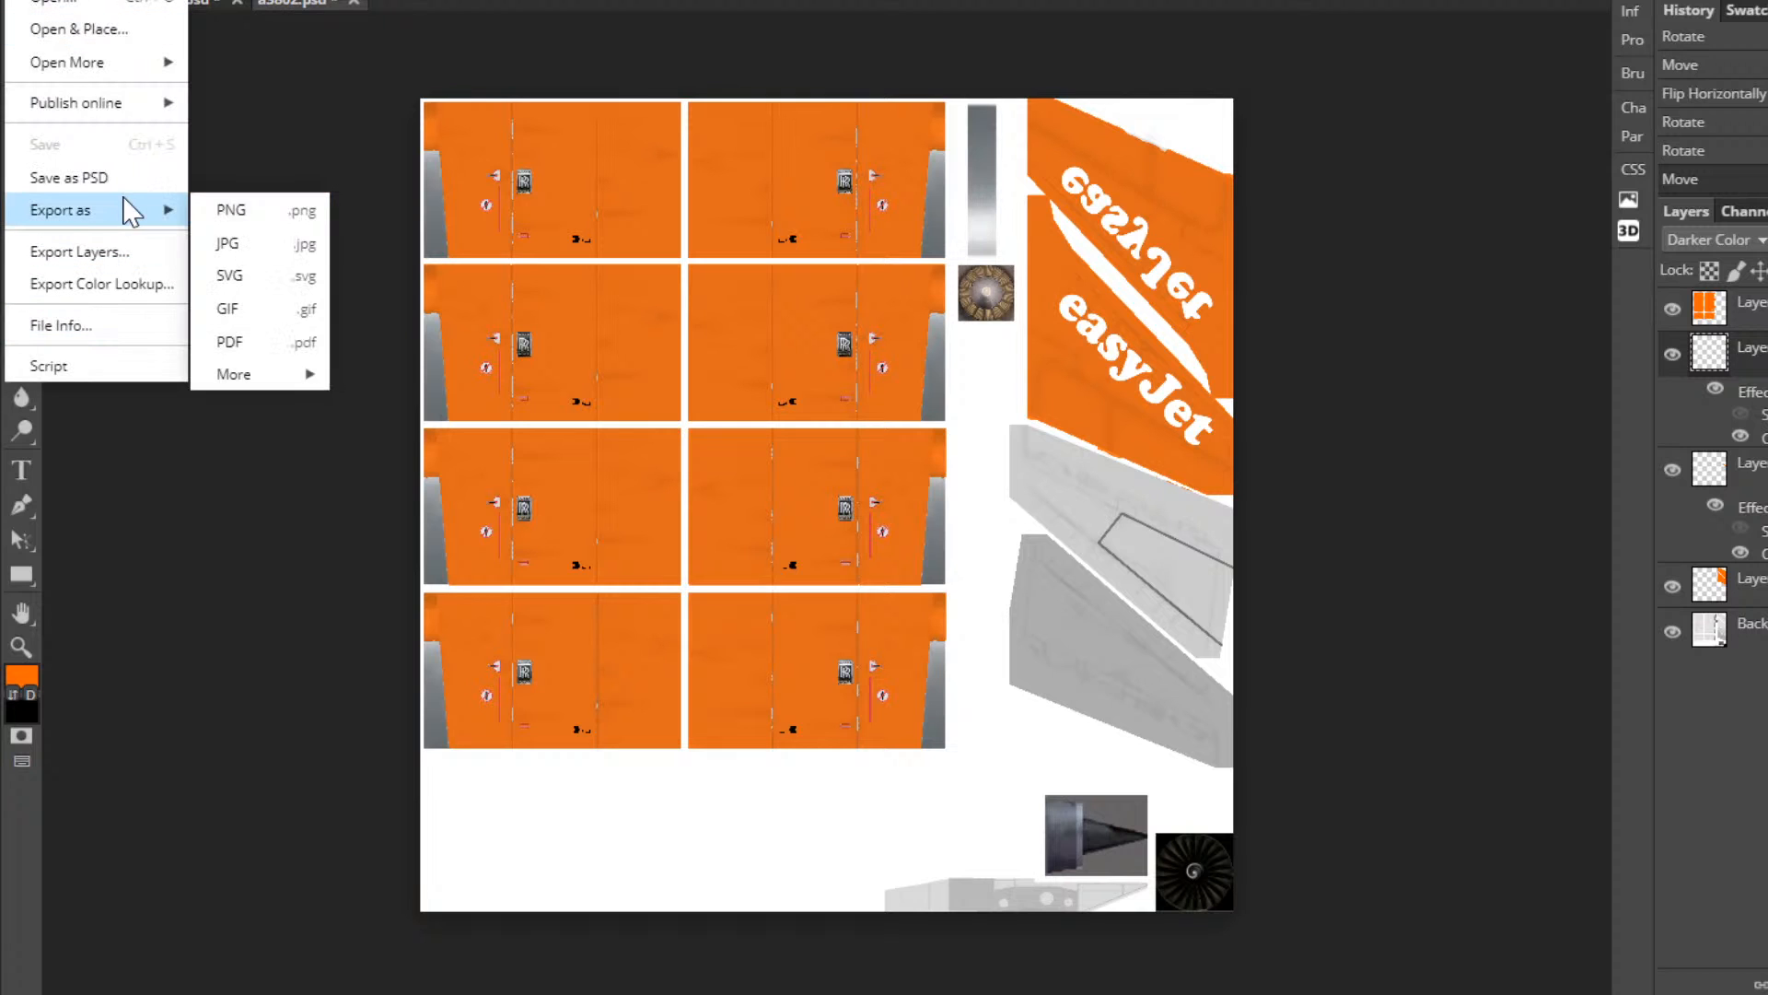
mouse_move(436, 994)
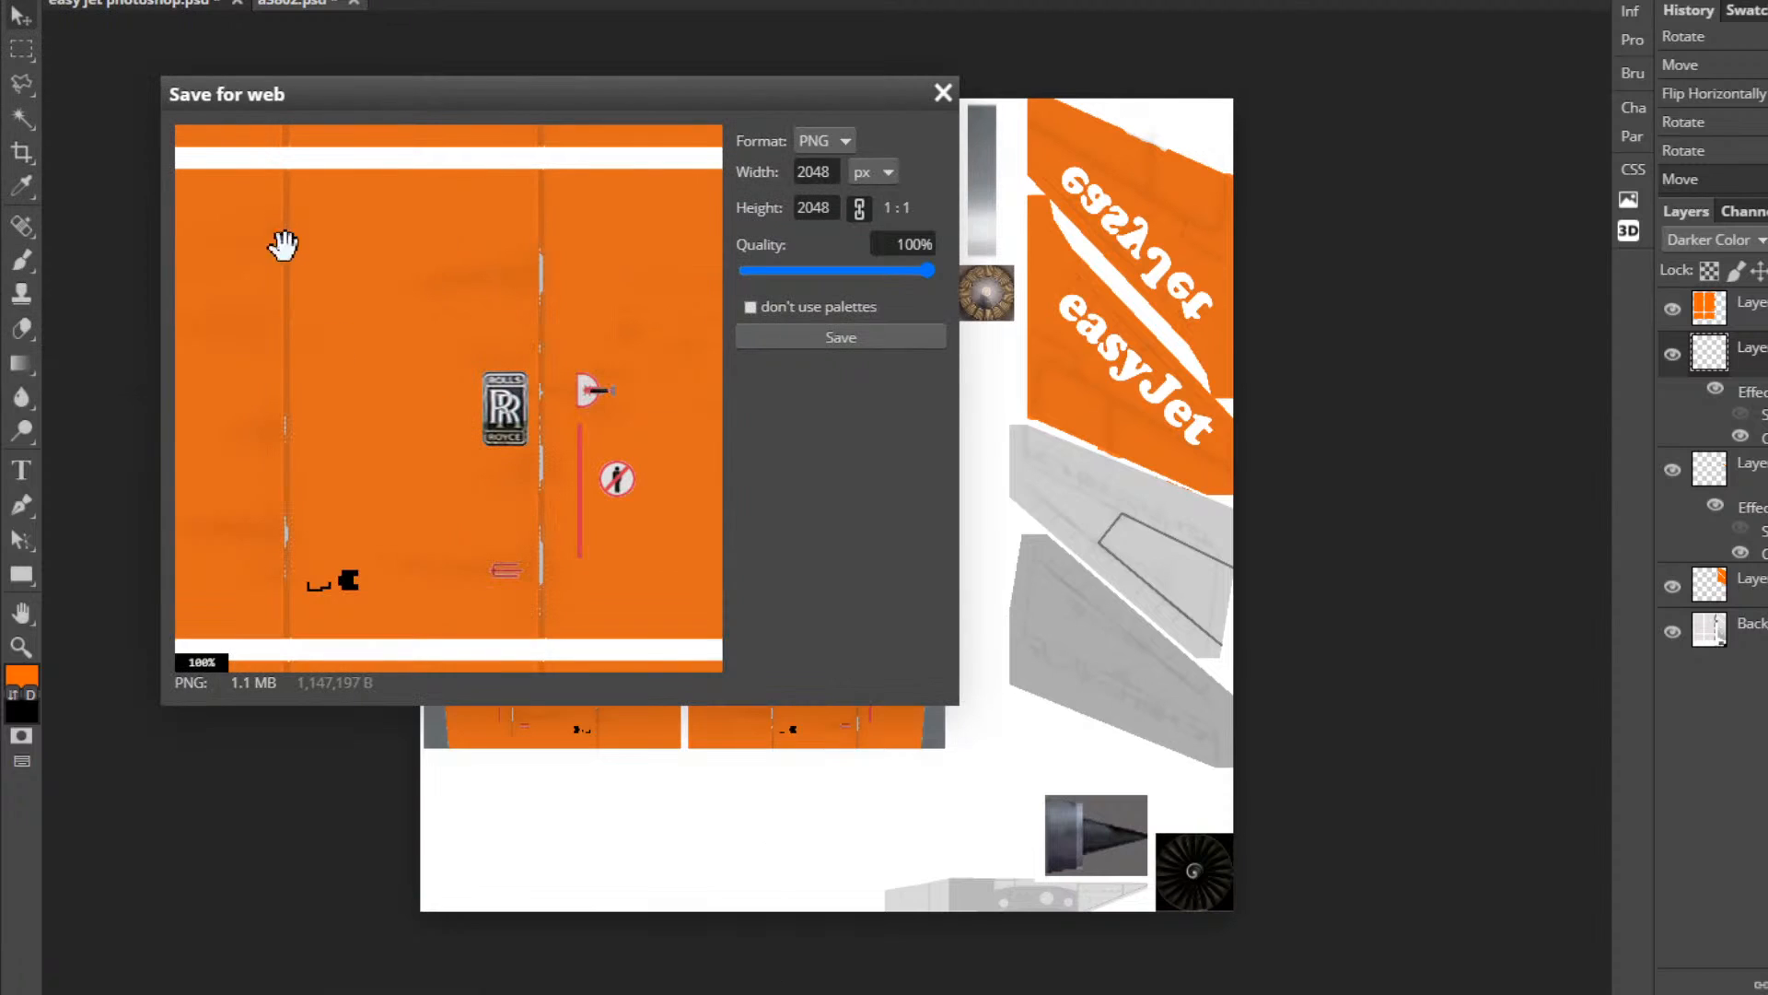
click(853, 337)
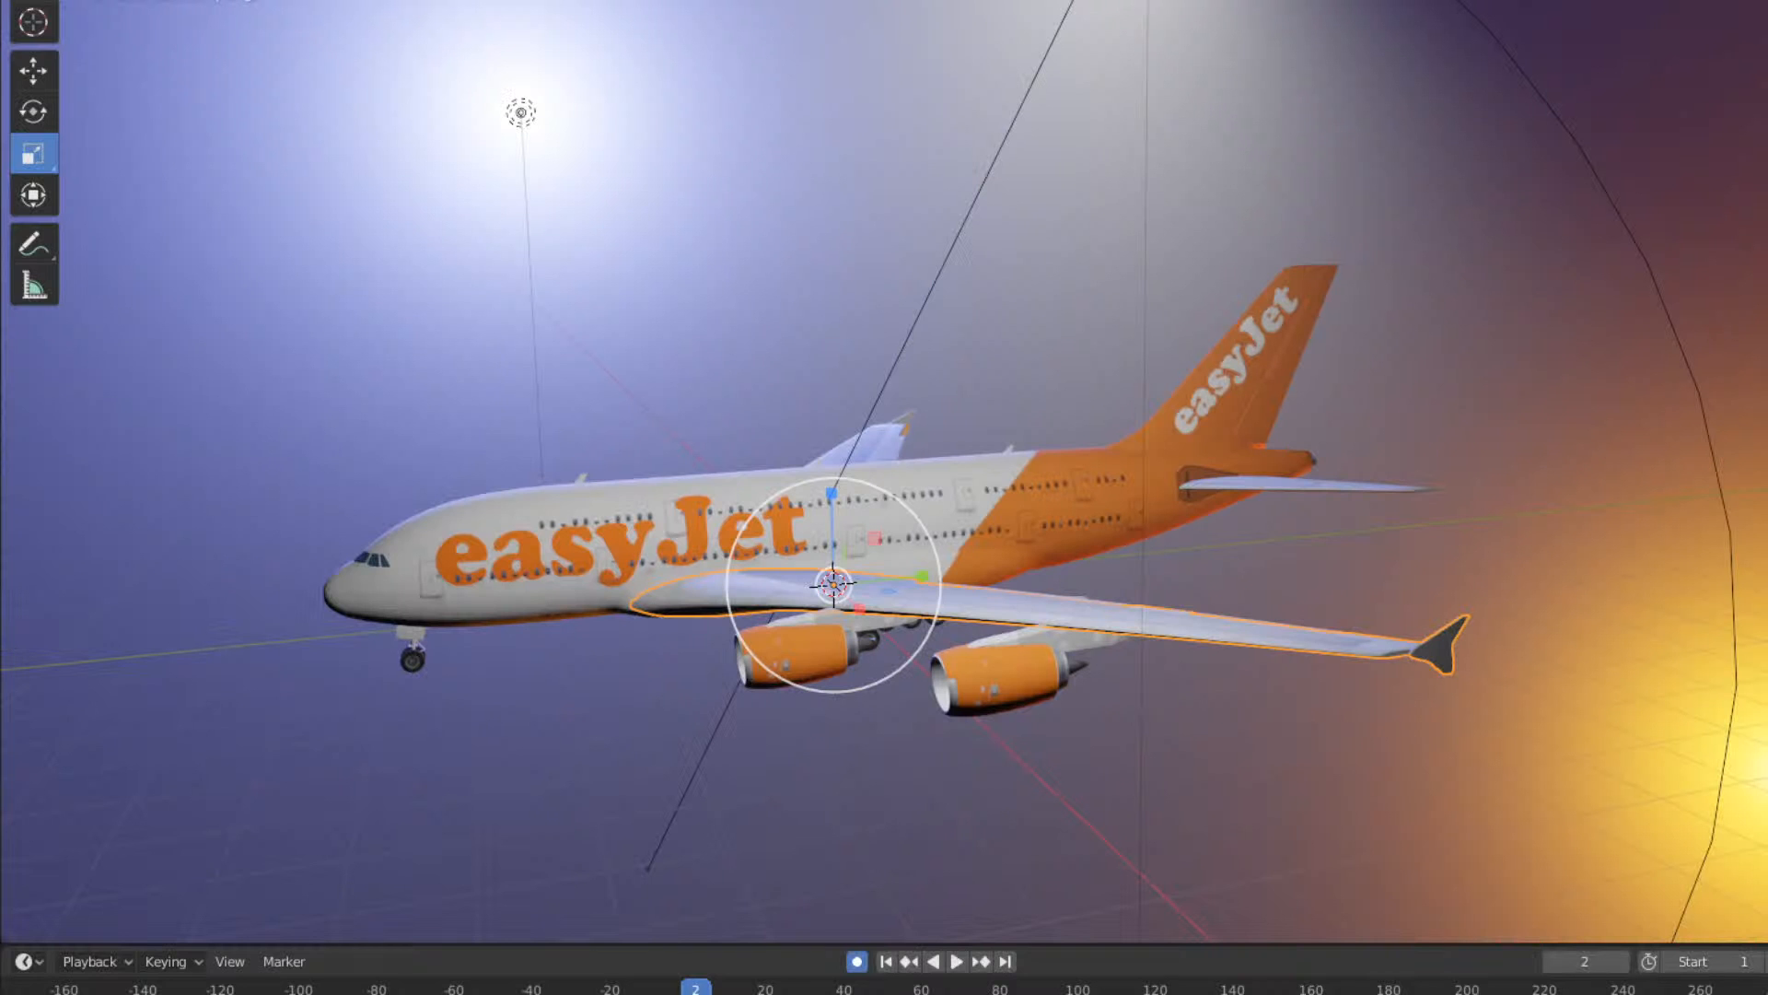
In Blender, select the aircraft's tail fin and load a3802 (8).png into the image texture node of material A380_2.
middle_drag(927, 539, 617, 417)
click(638, 369)
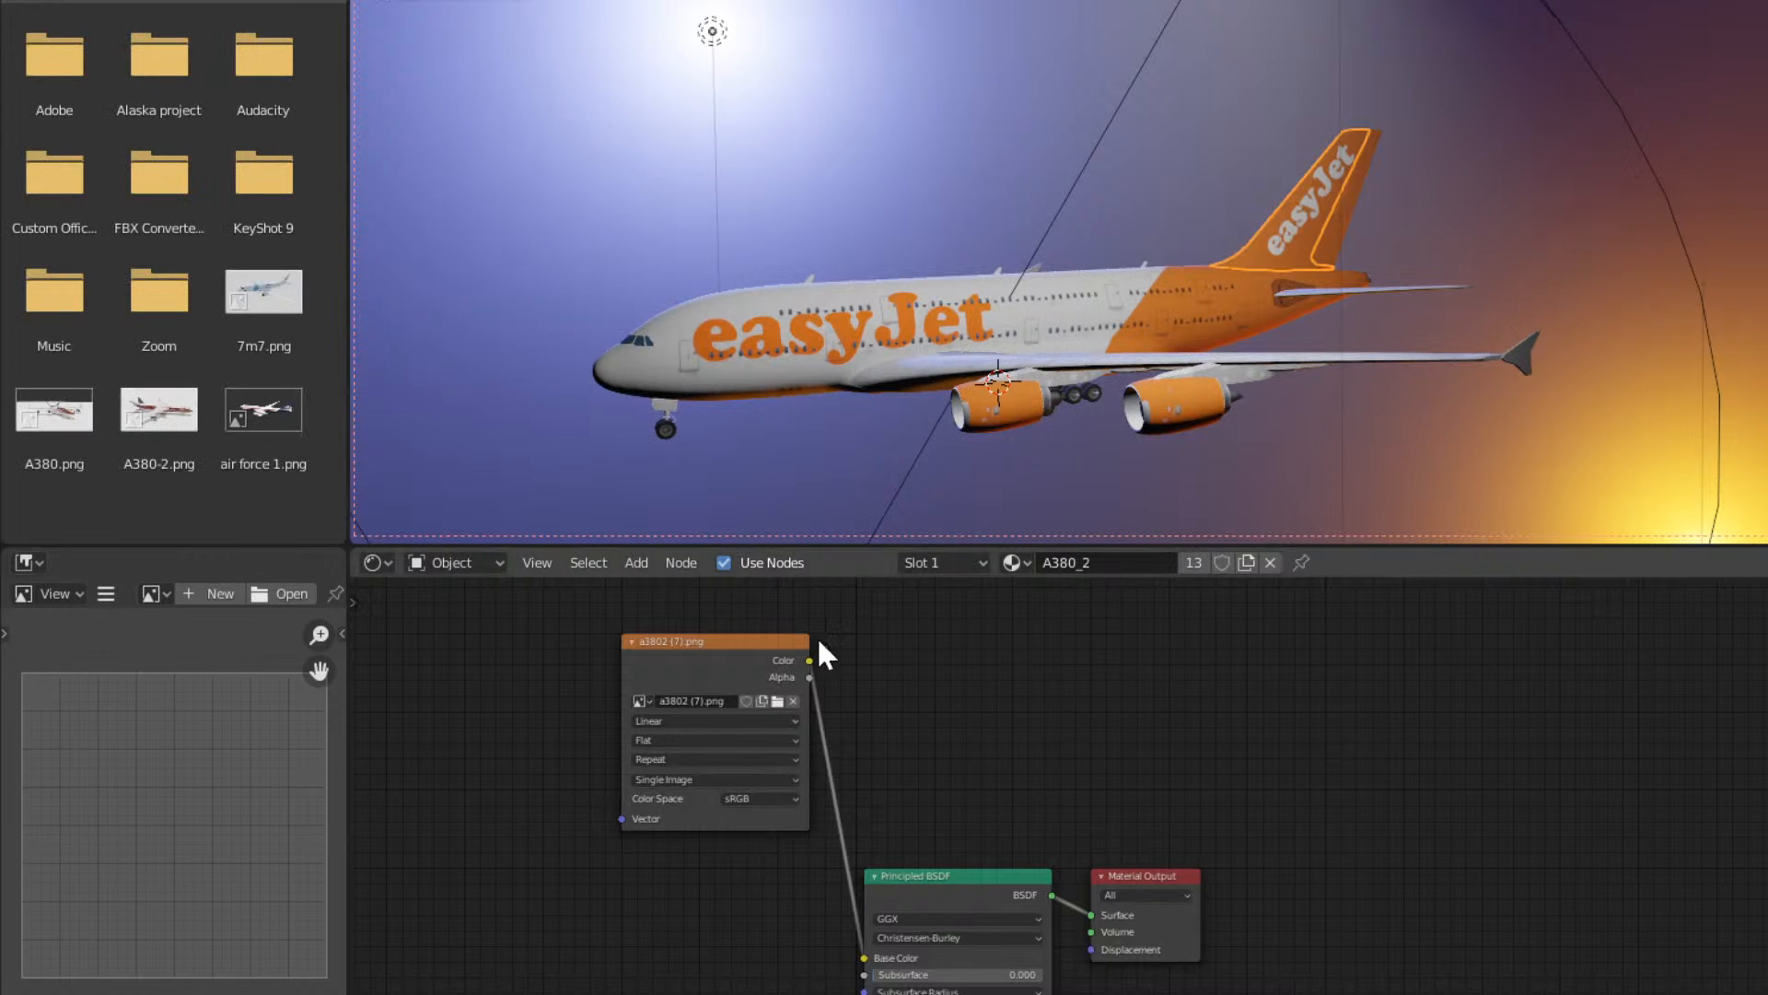
middle_drag(957, 364, 1359, 382)
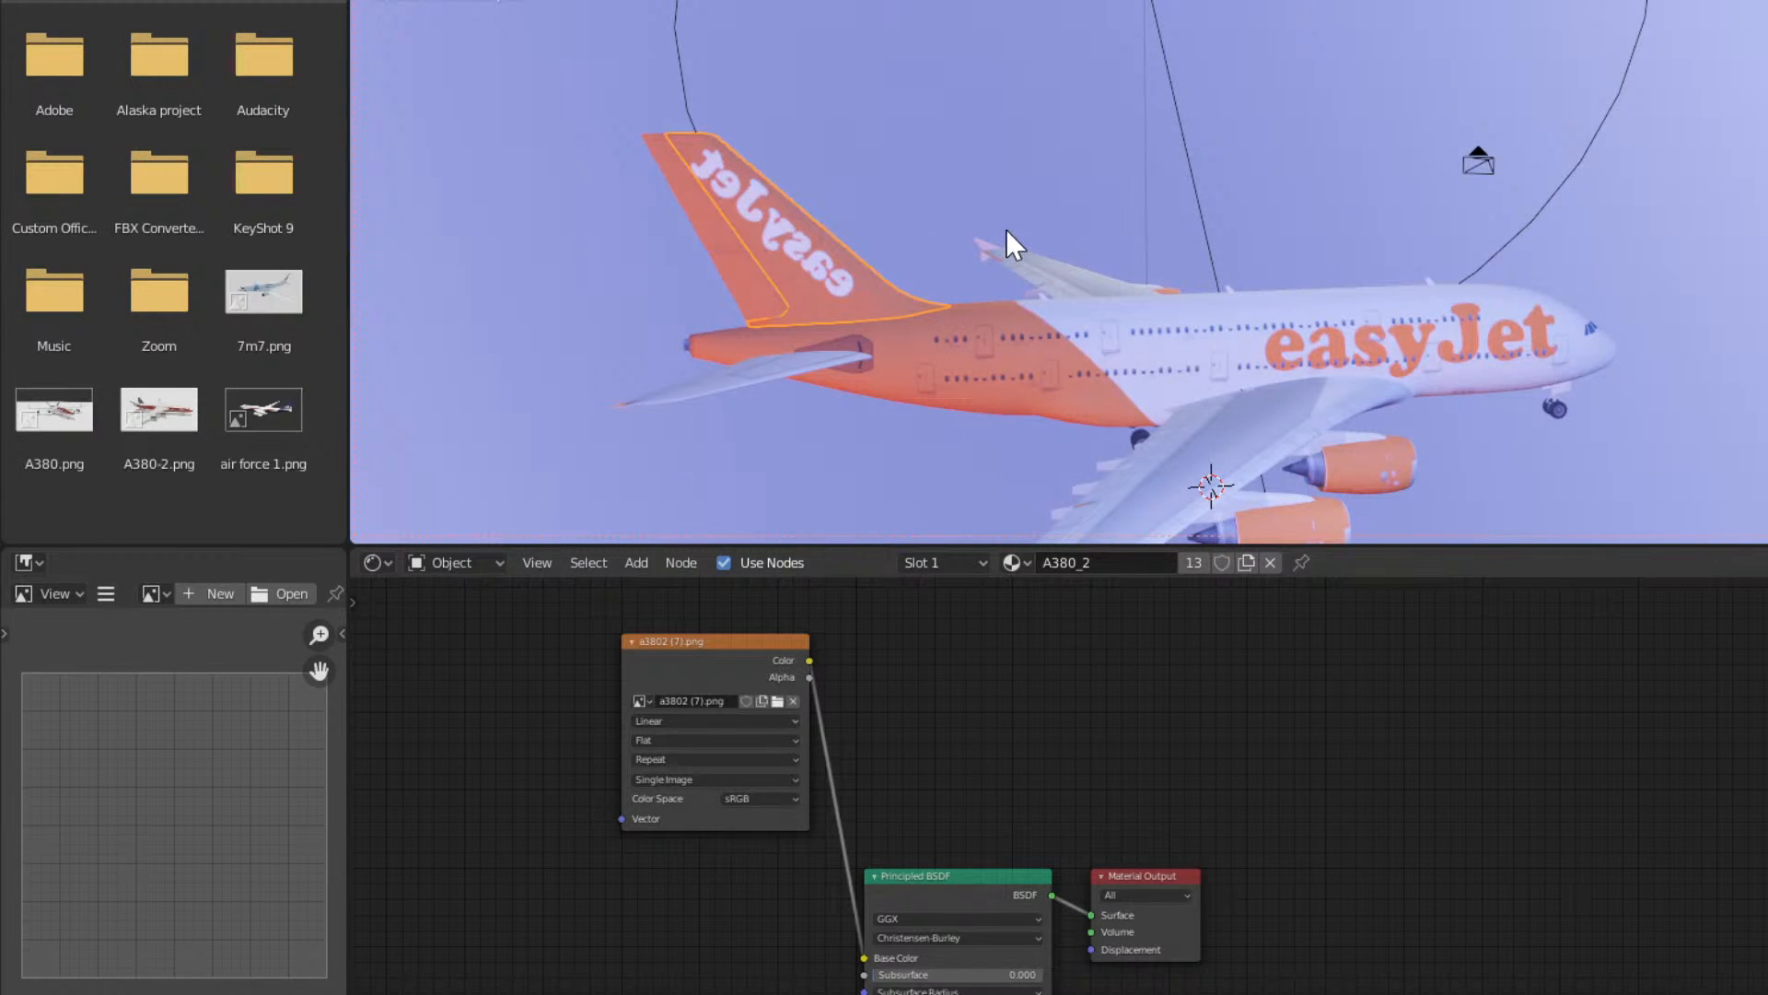
click(778, 700)
click(776, 703)
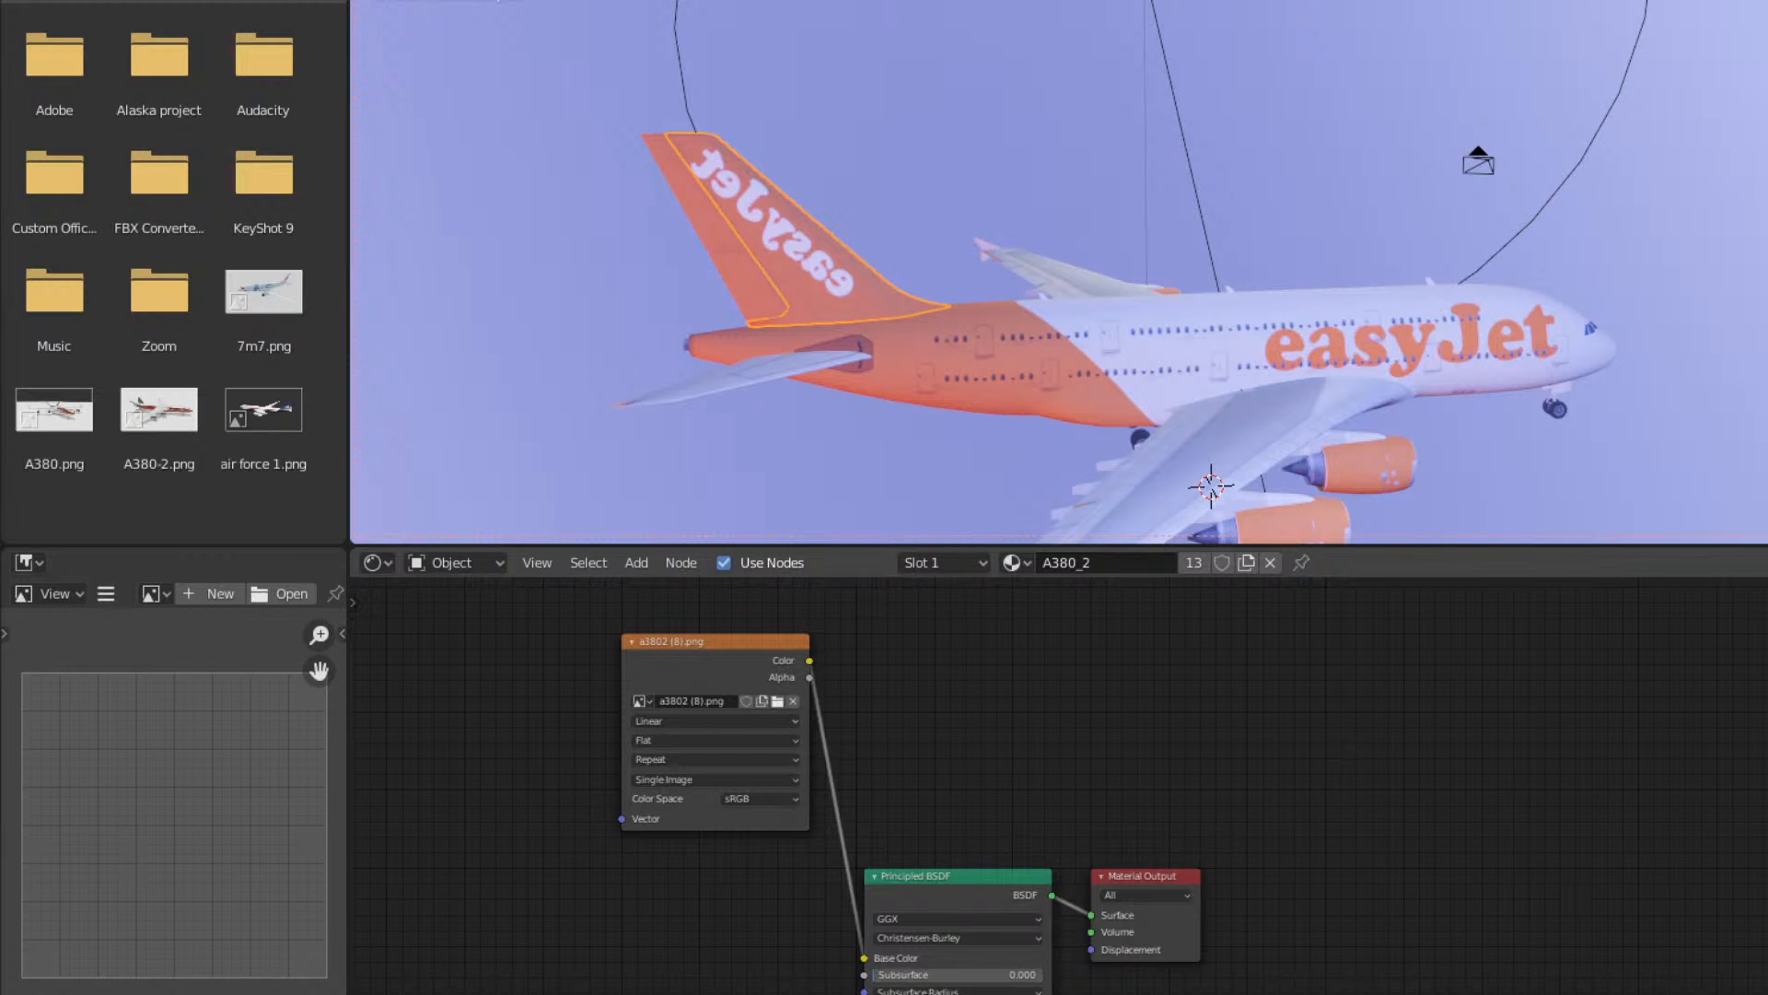
Check the tail logo from the opposite side and switch the image texture node back to a3802 (7).png.
middle_drag(884, 189, 666, 216)
middle_drag(542, 221, 451, 217)
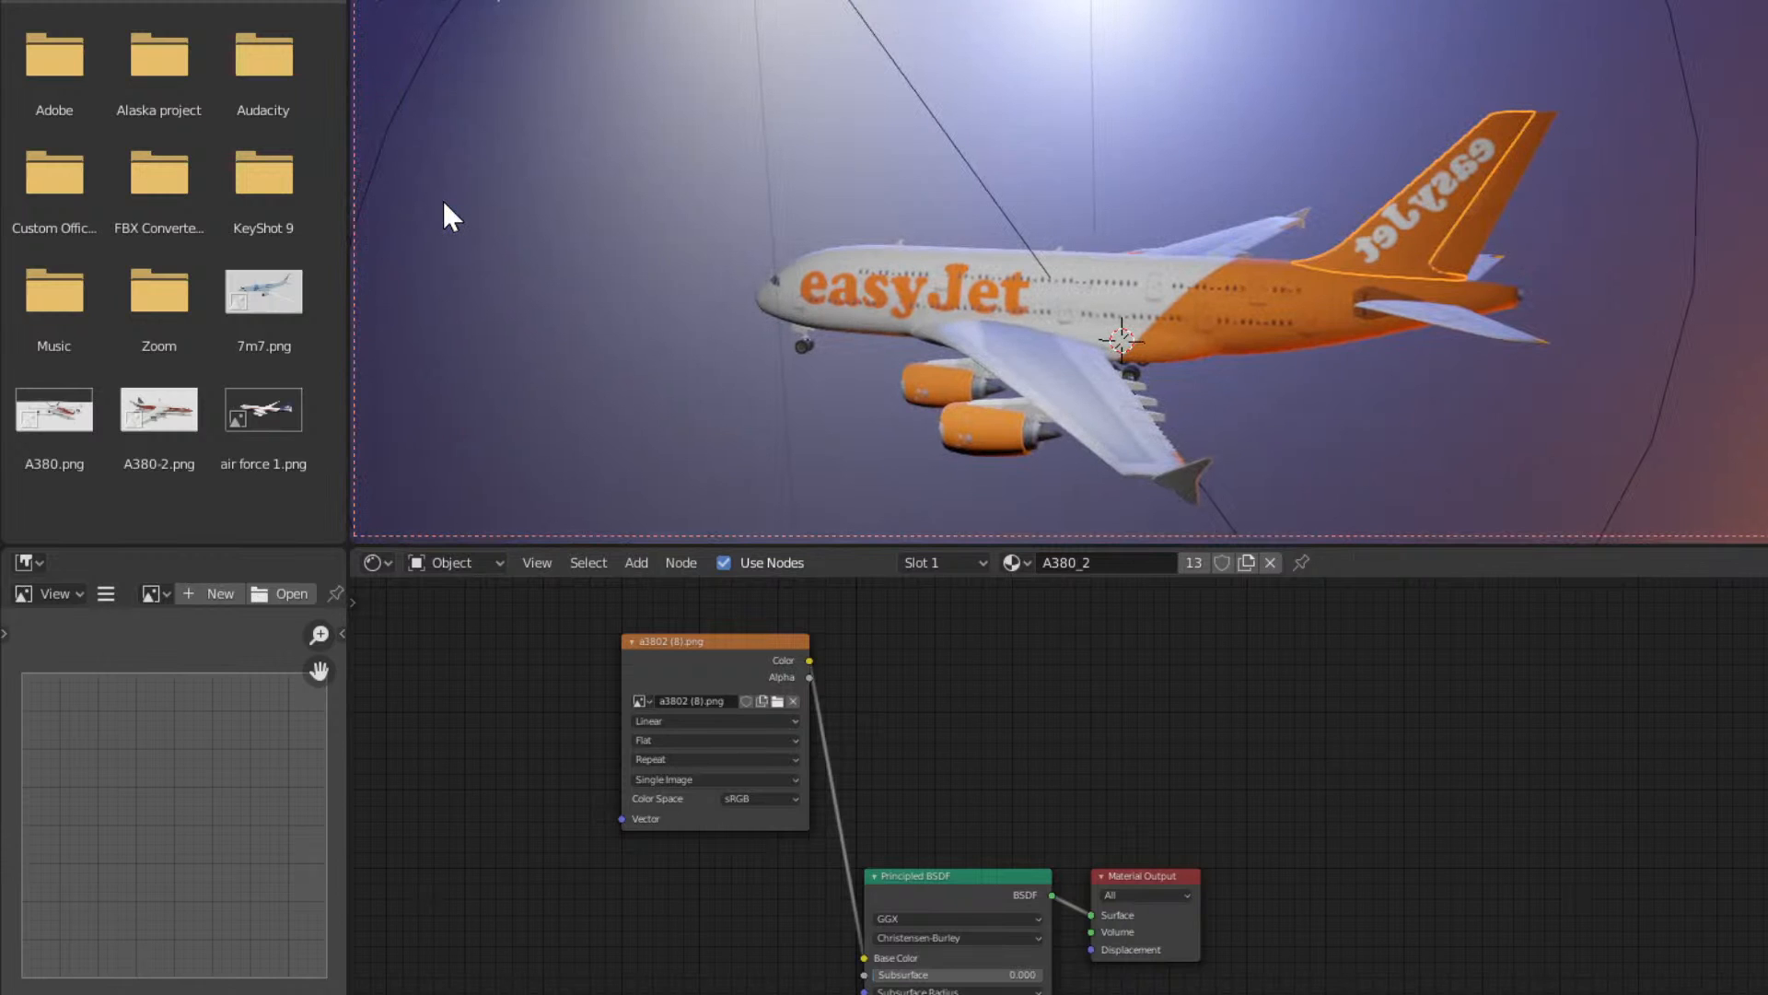
click(778, 703)
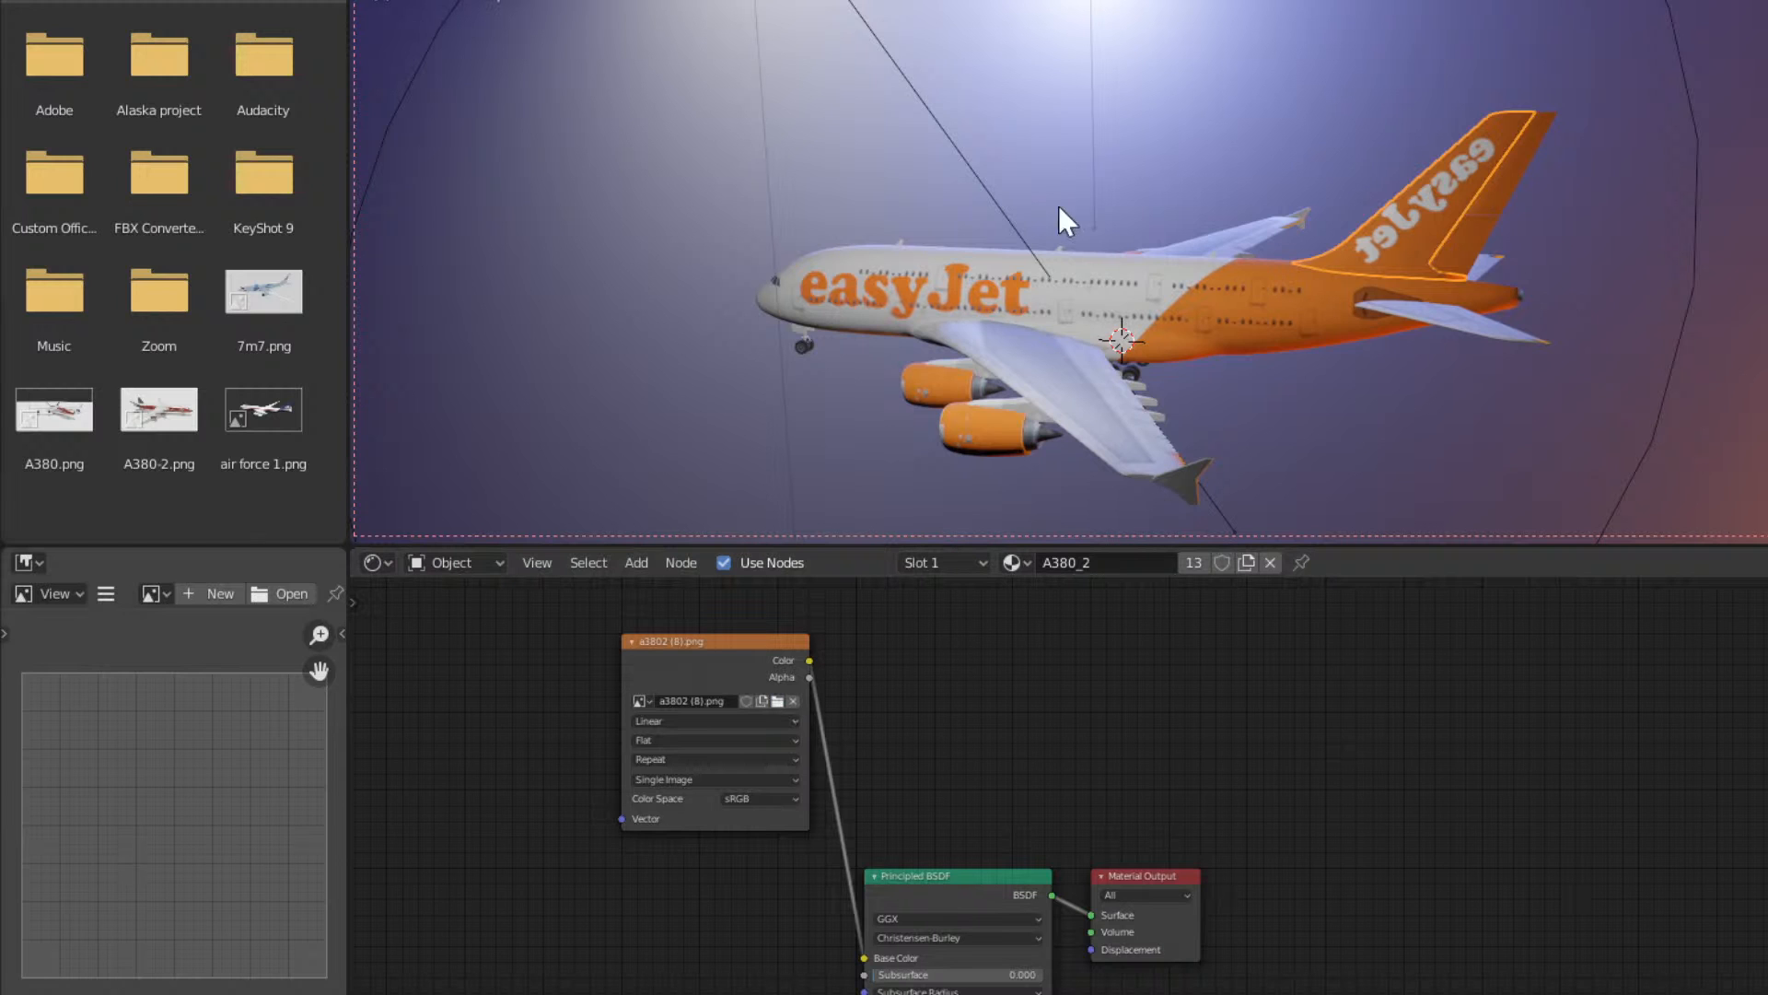
middle_drag(1328, 252, 497, 265)
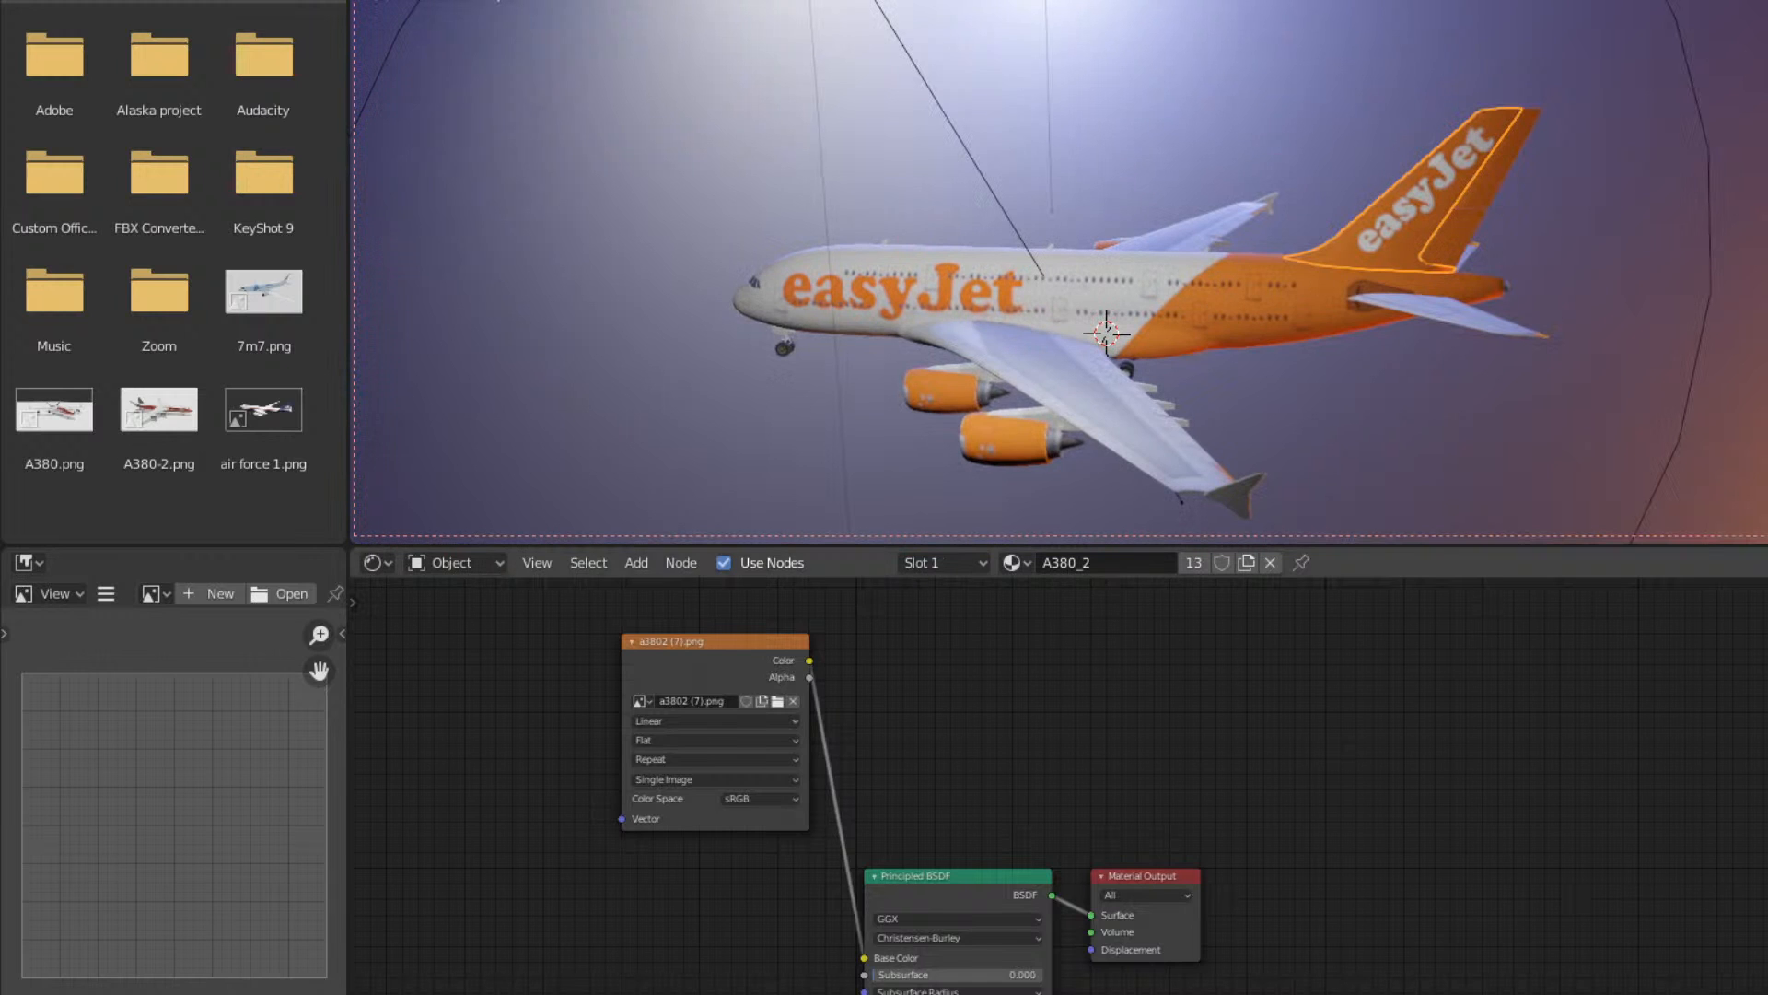
Return to Photopea and undo the moves, rotations and horizontal flip applied to the upper tail logo.
mouse_move(319, 994)
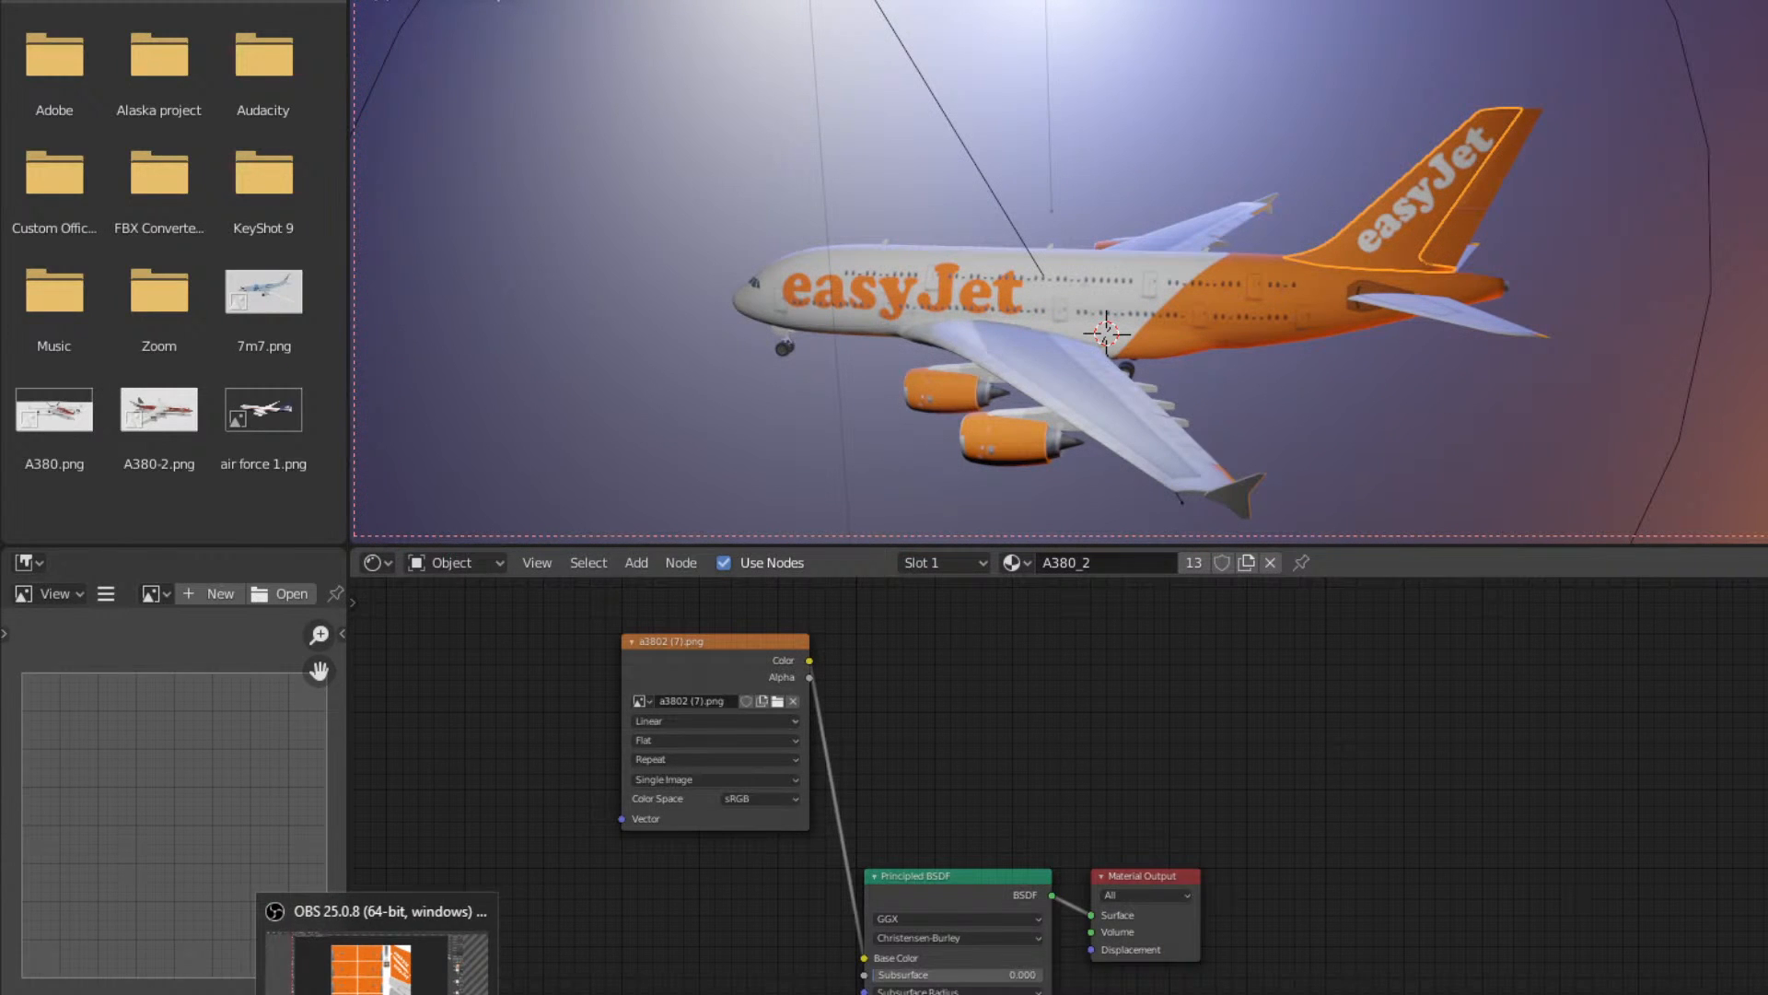
click(225, 957)
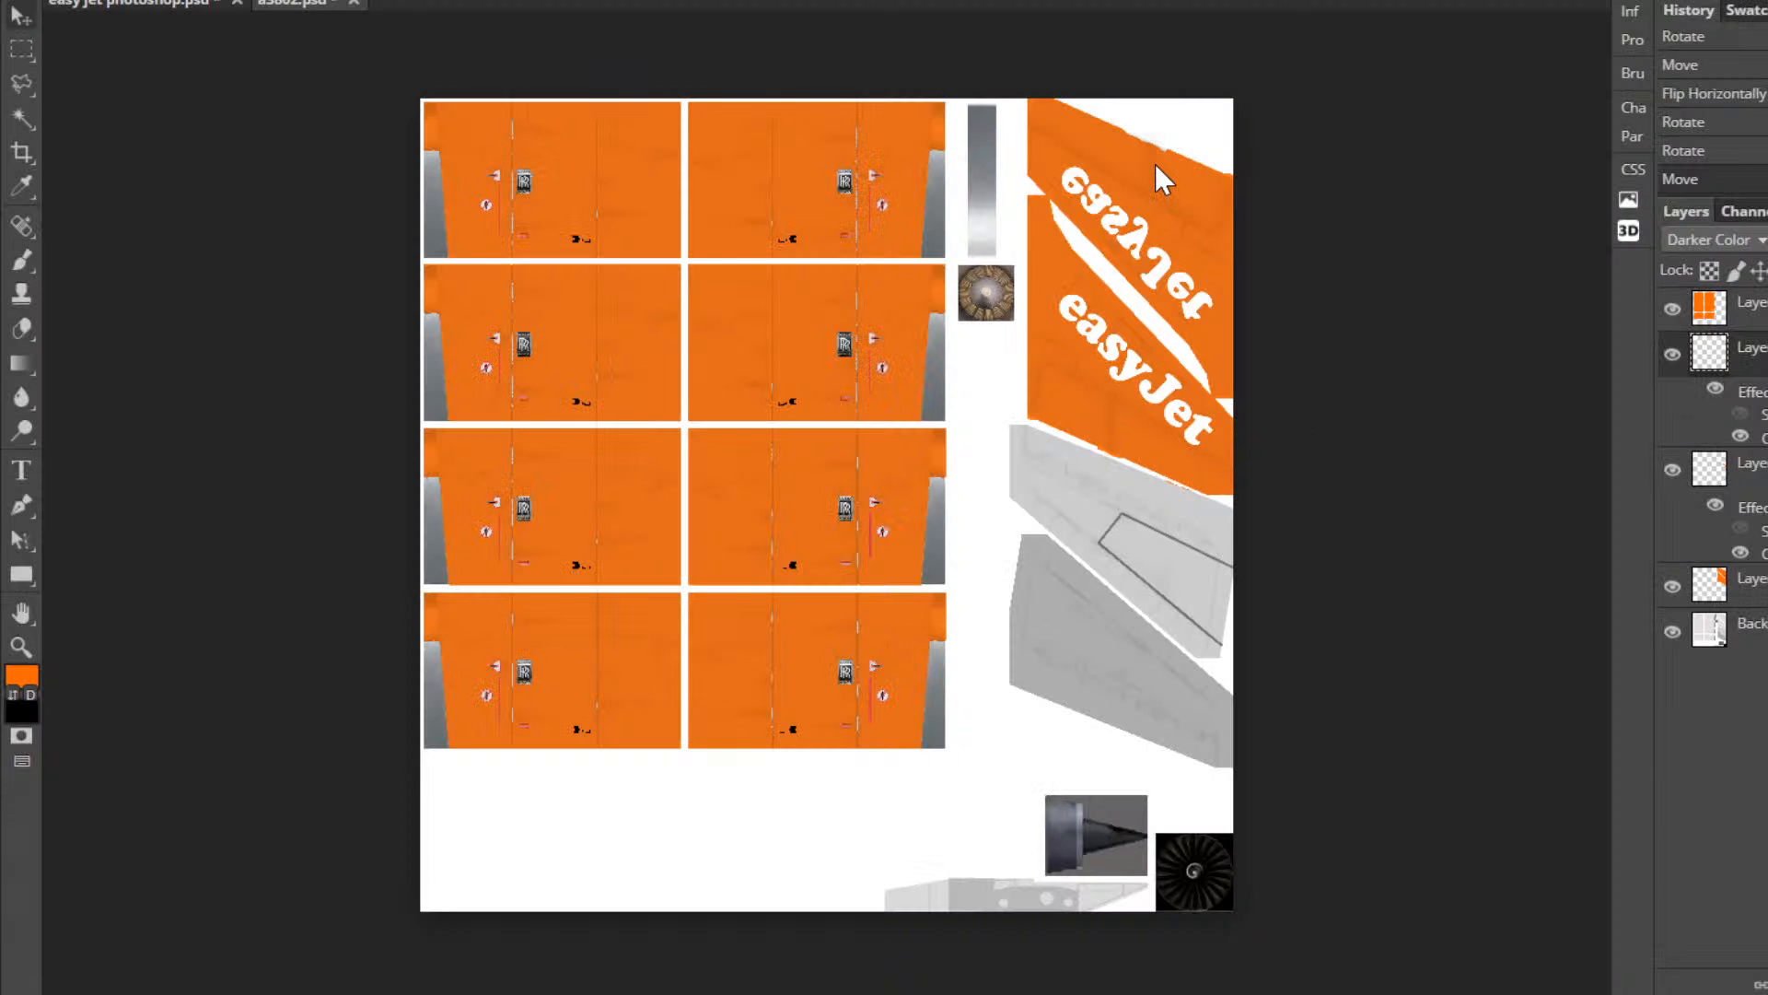
key(ctrl+z)
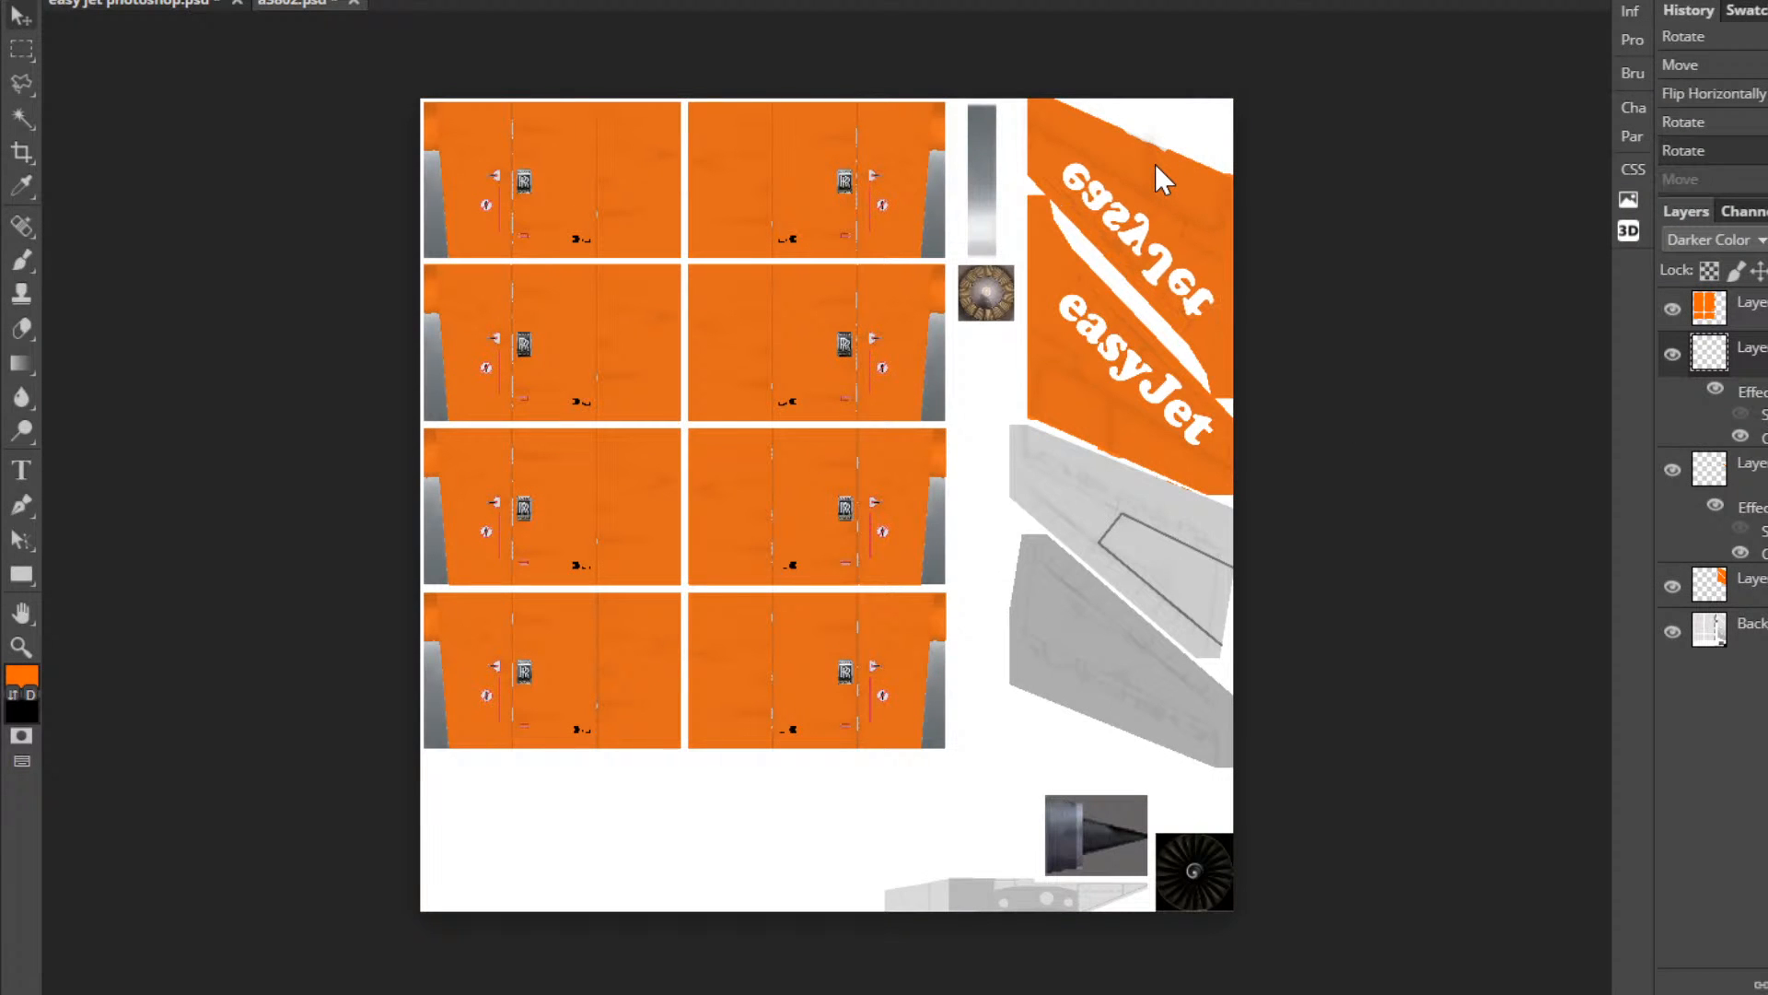
key(ctrl+z)
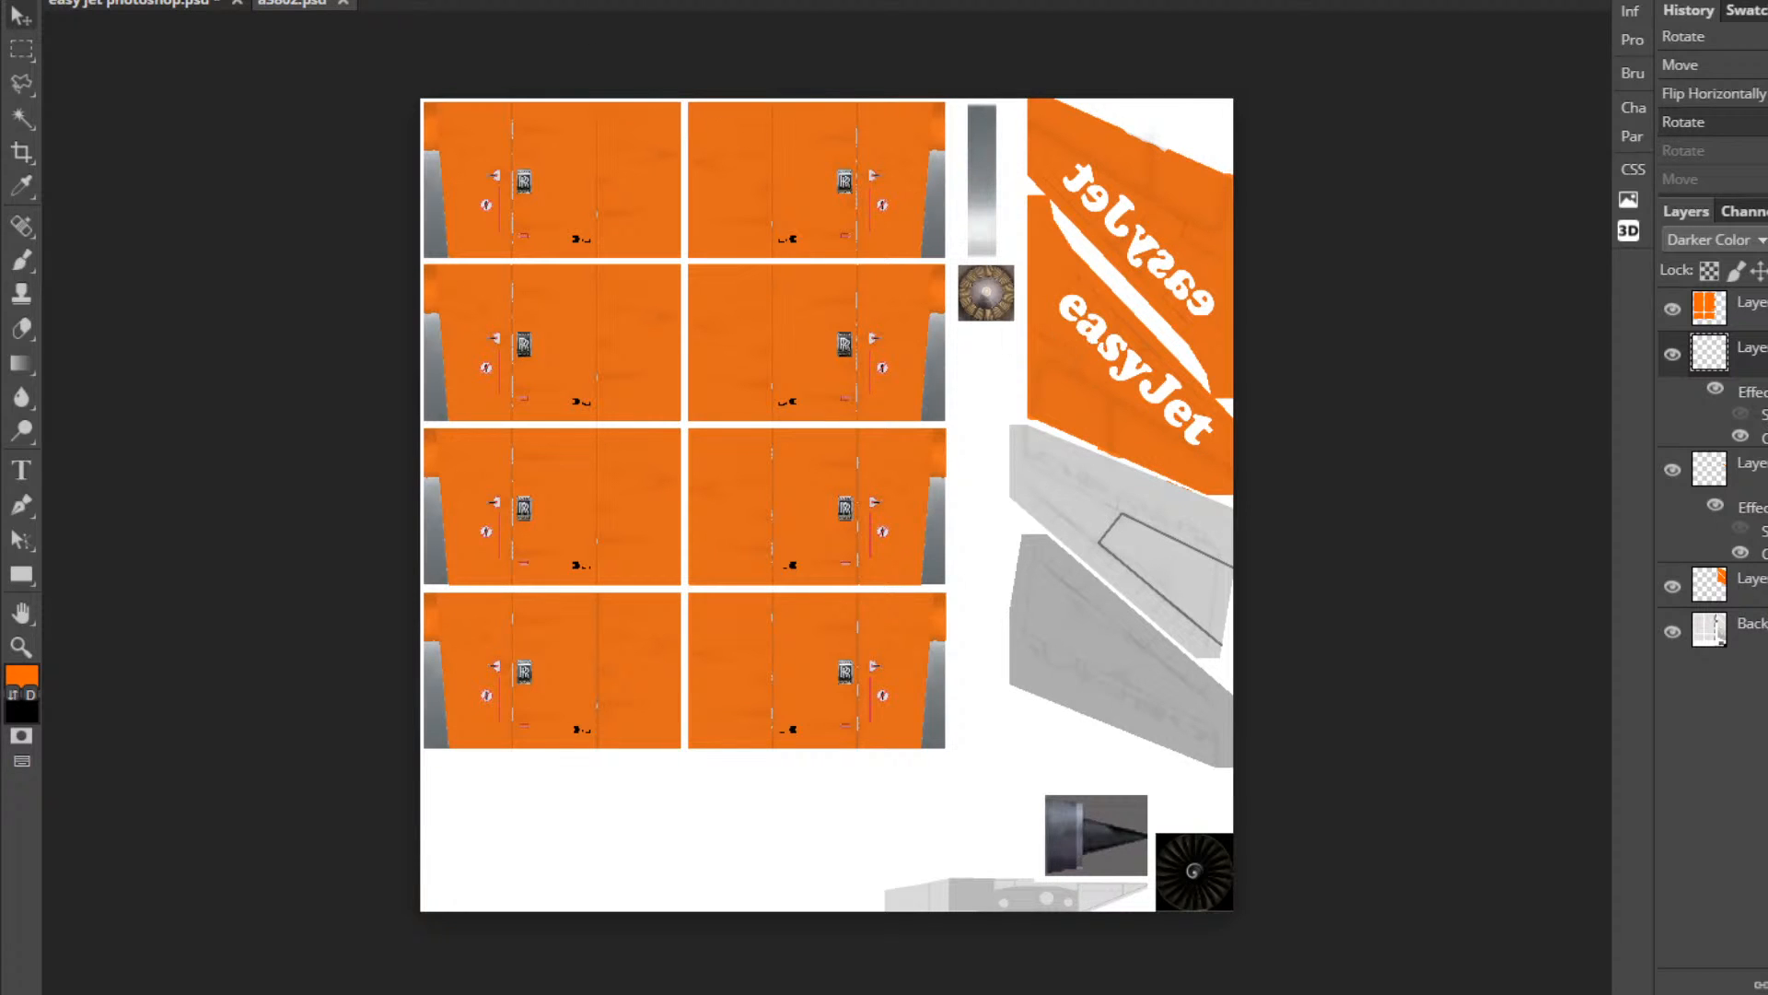
click(69, 0)
click(69, 0)
key(ctrl+z)
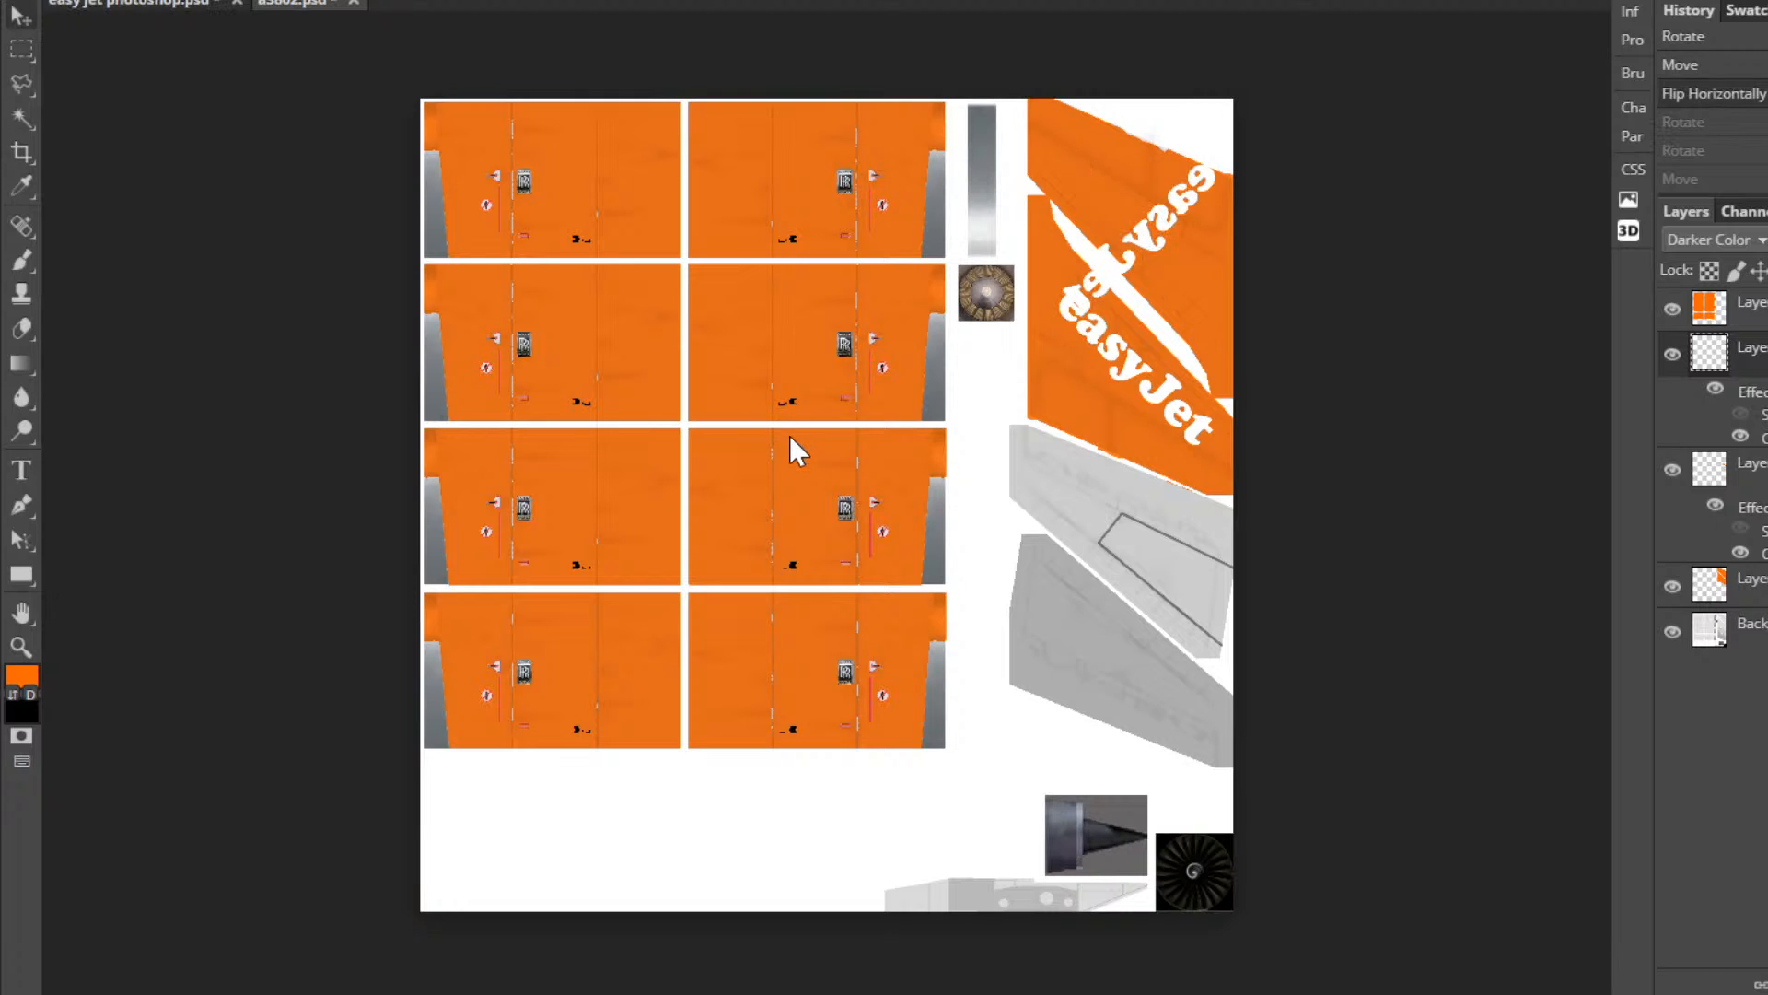
key(ctrl+z)
key(ctrl+alt+z)
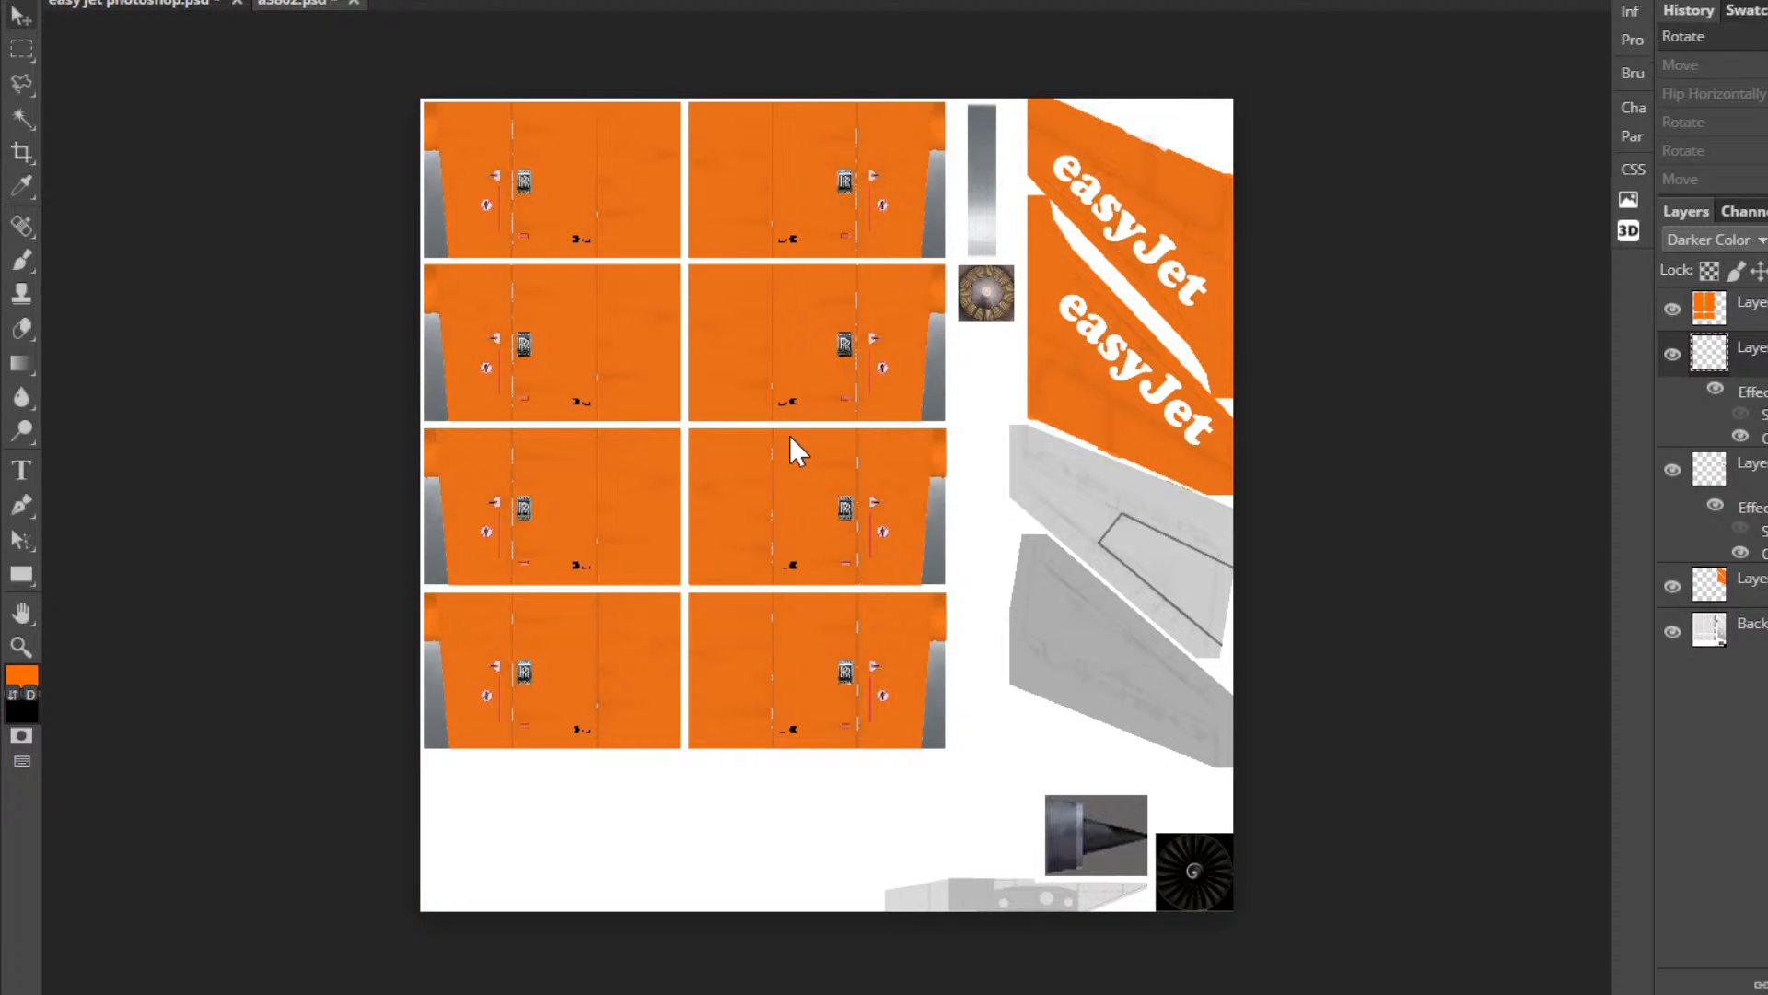
key(ctrl+alt+z)
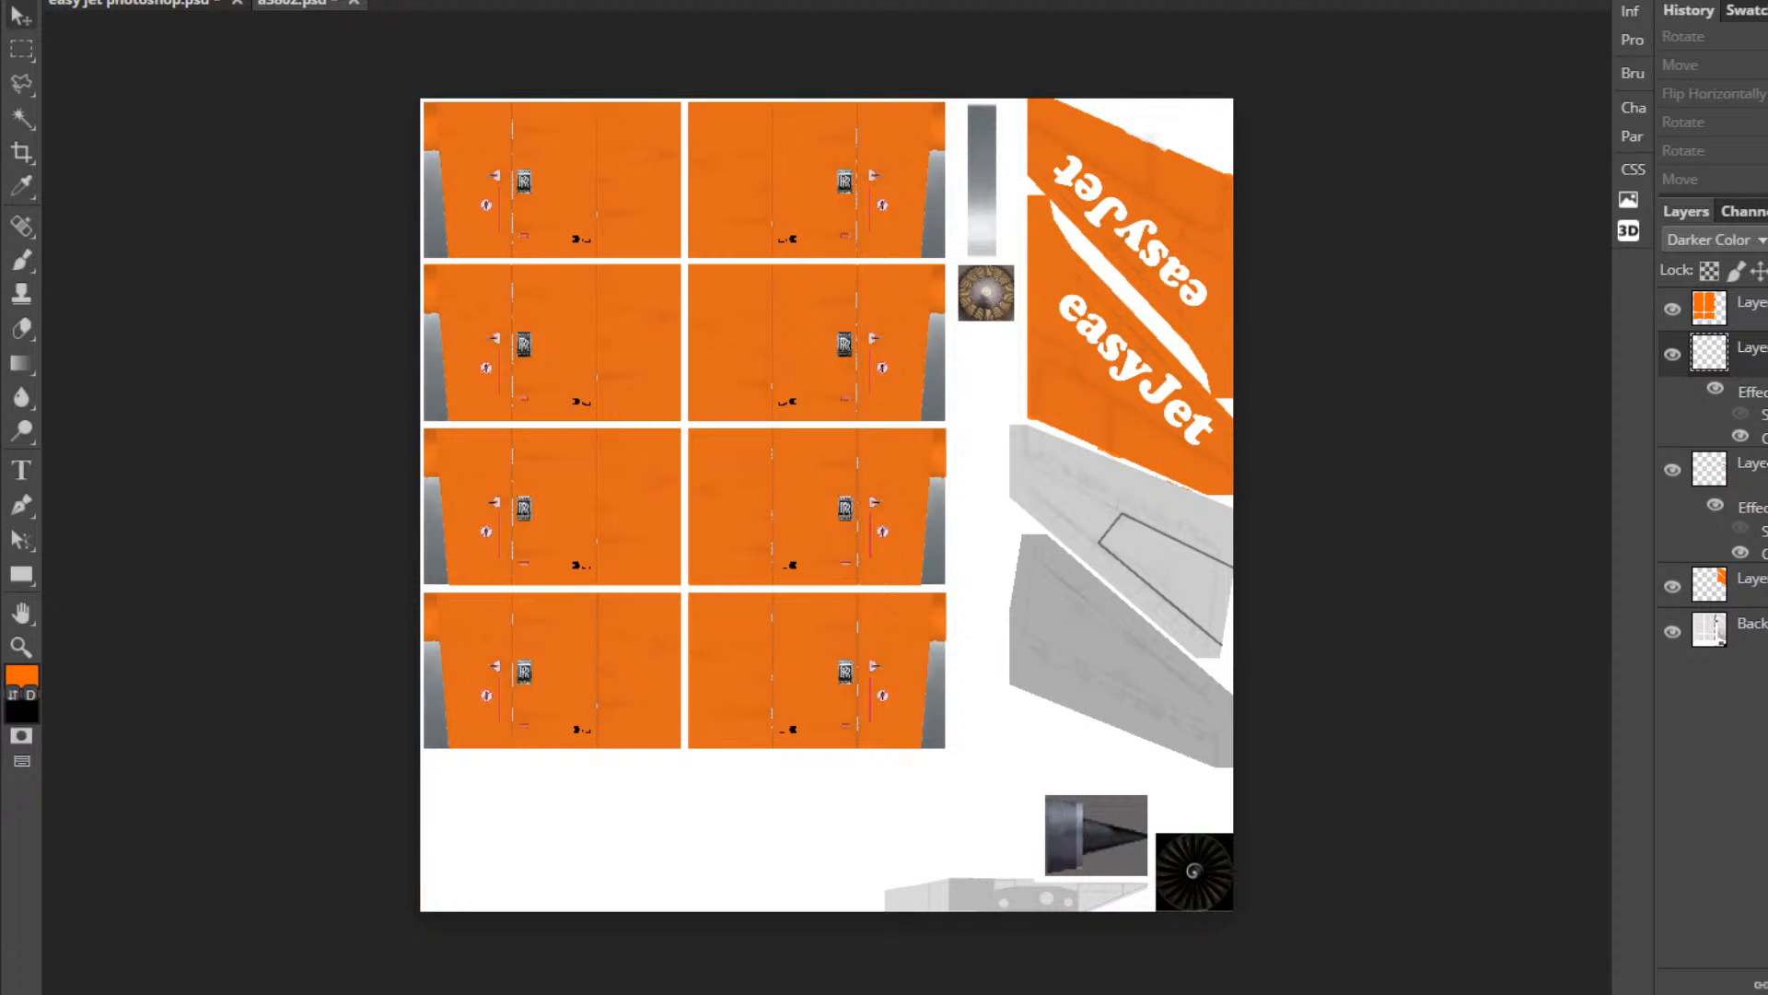
Select the layer holding the lower easyJet tail logo and flip it horizontally.
click(1673, 469)
click(1672, 470)
click(1704, 471)
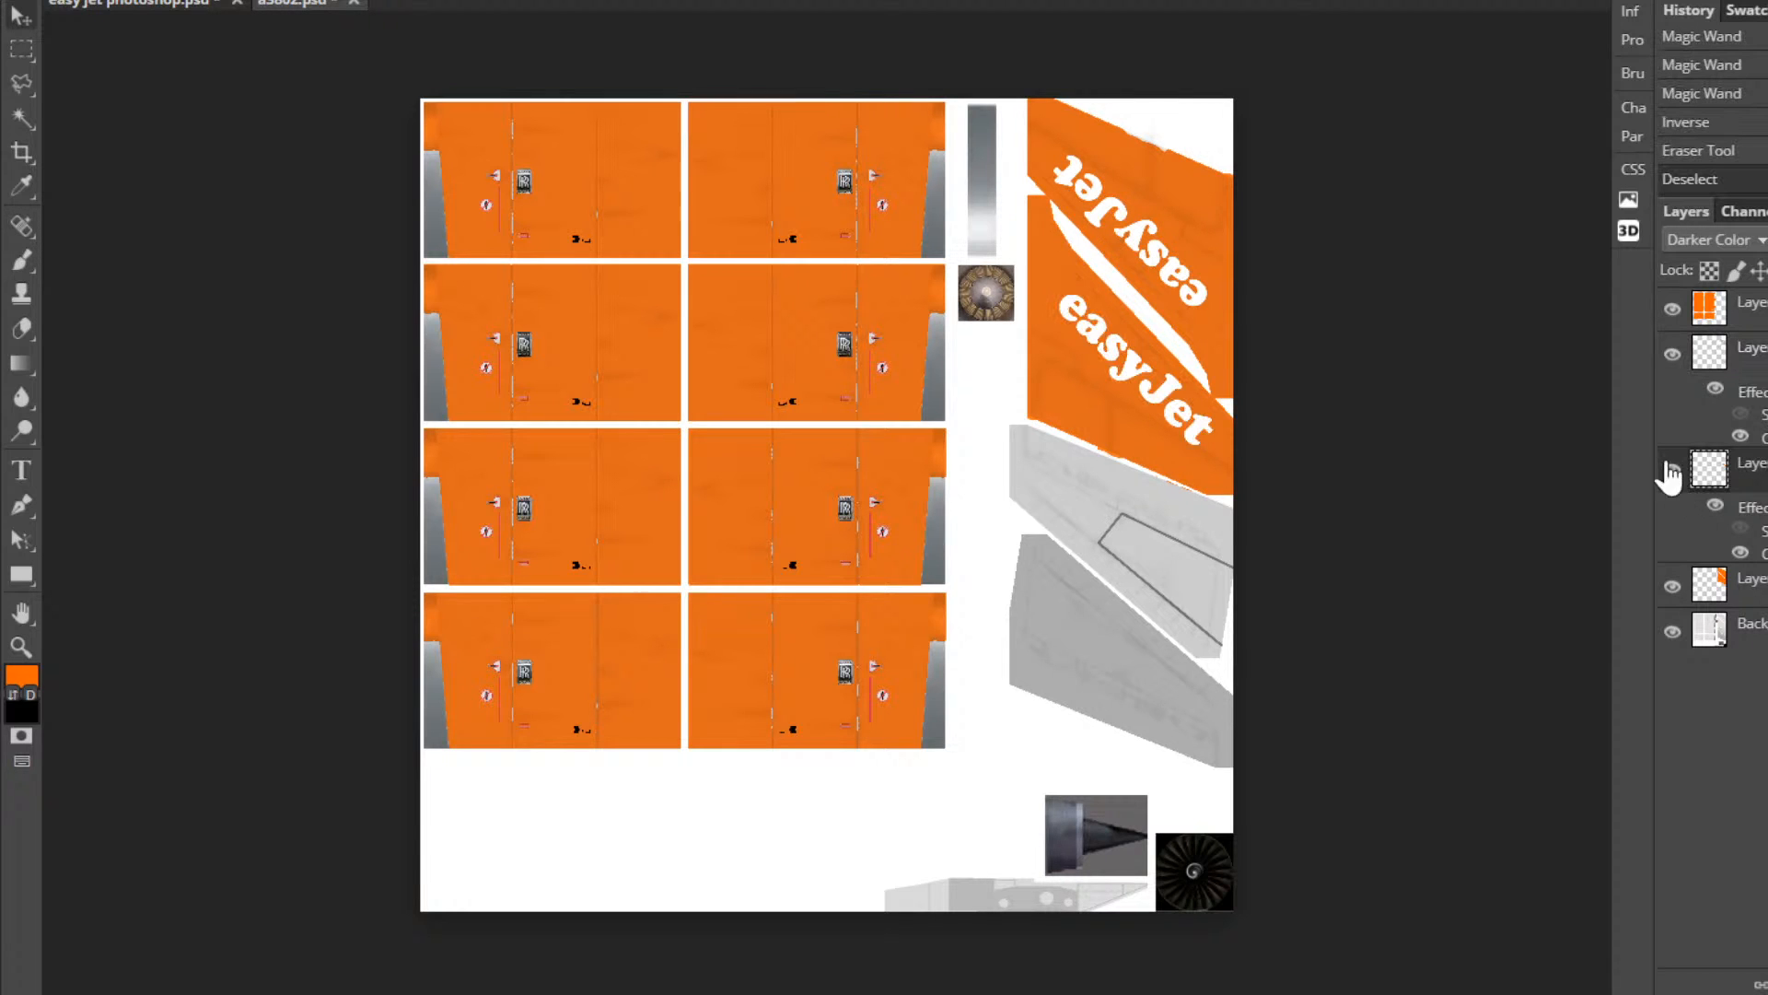
click(67, 1)
mouse_move(249, 458)
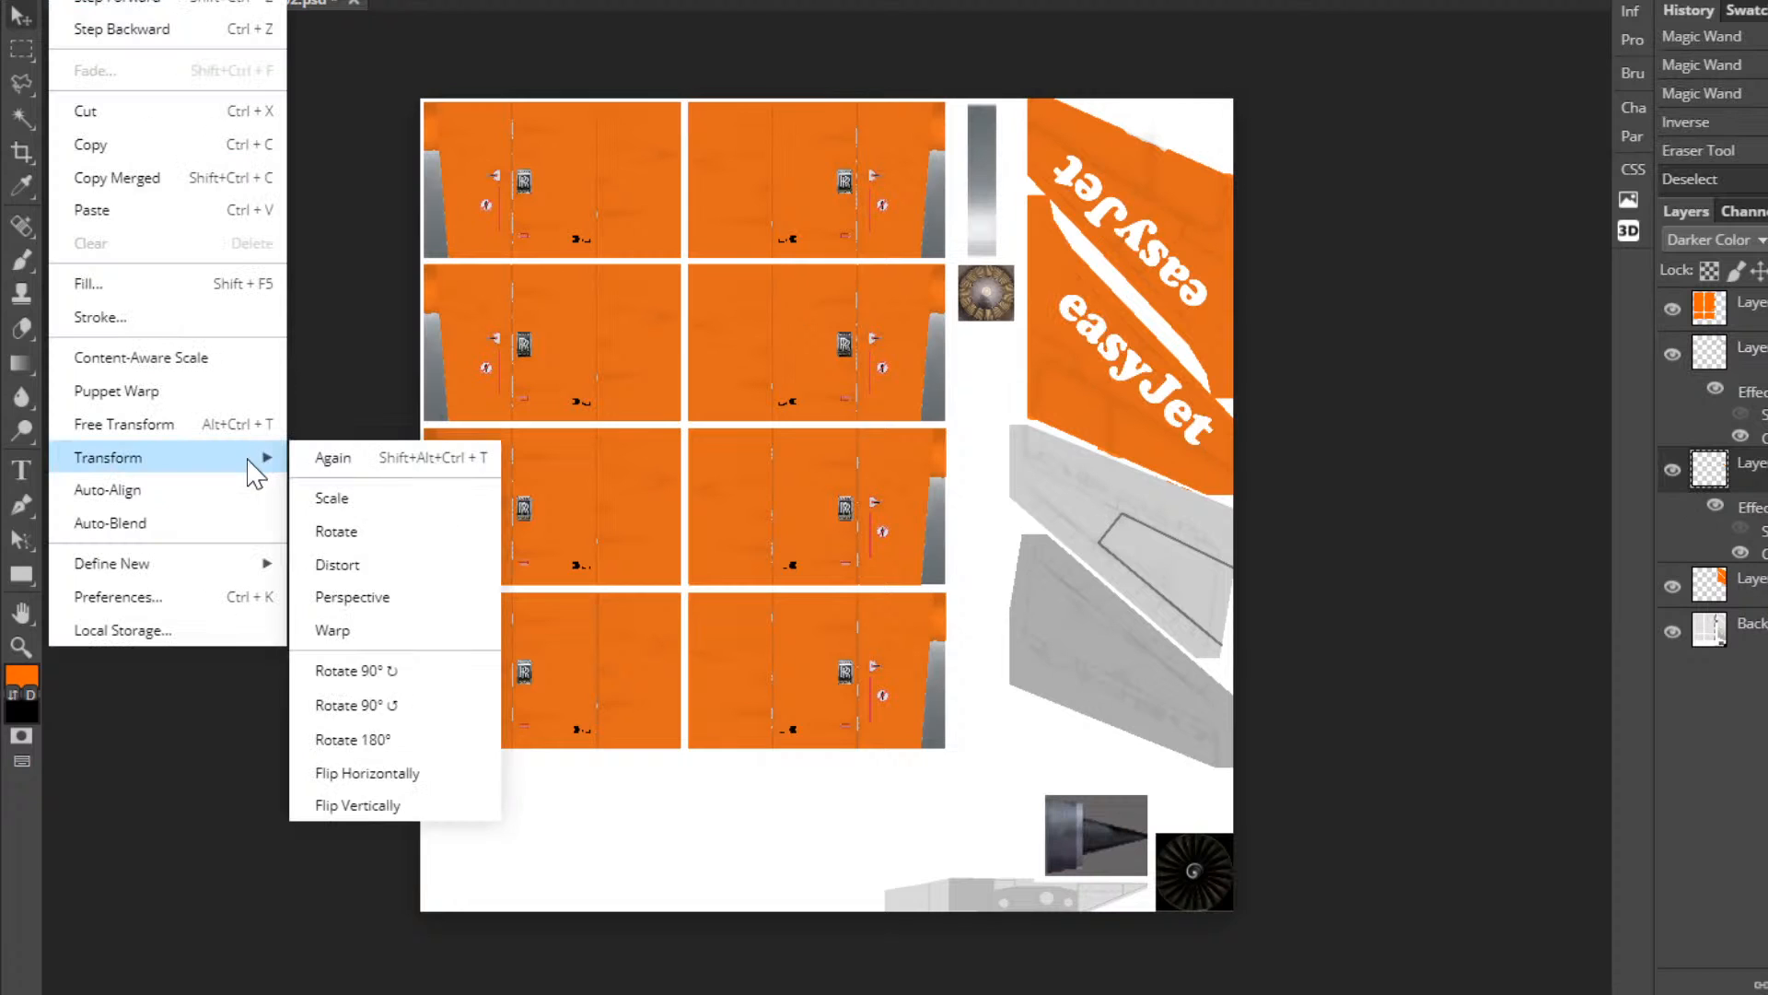
click(386, 774)
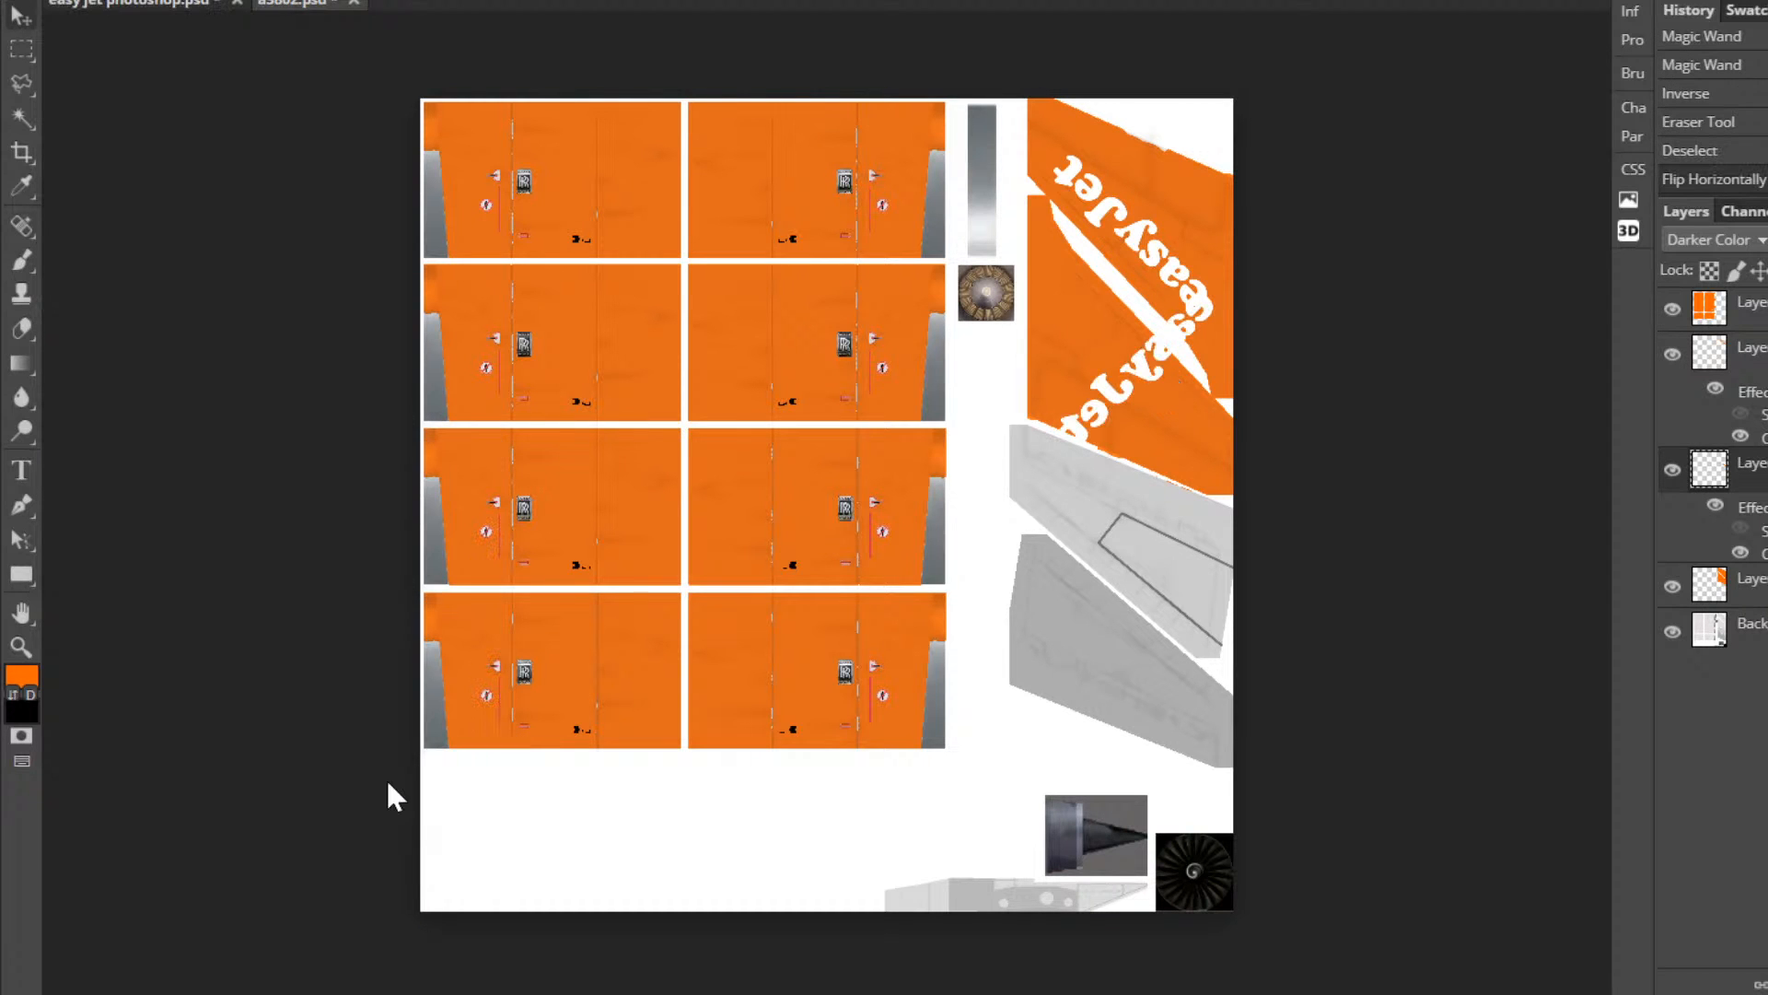
Rotate the lower tail logo 90° clockwise and nudge it into place within its orange fin area.
click(67, 1)
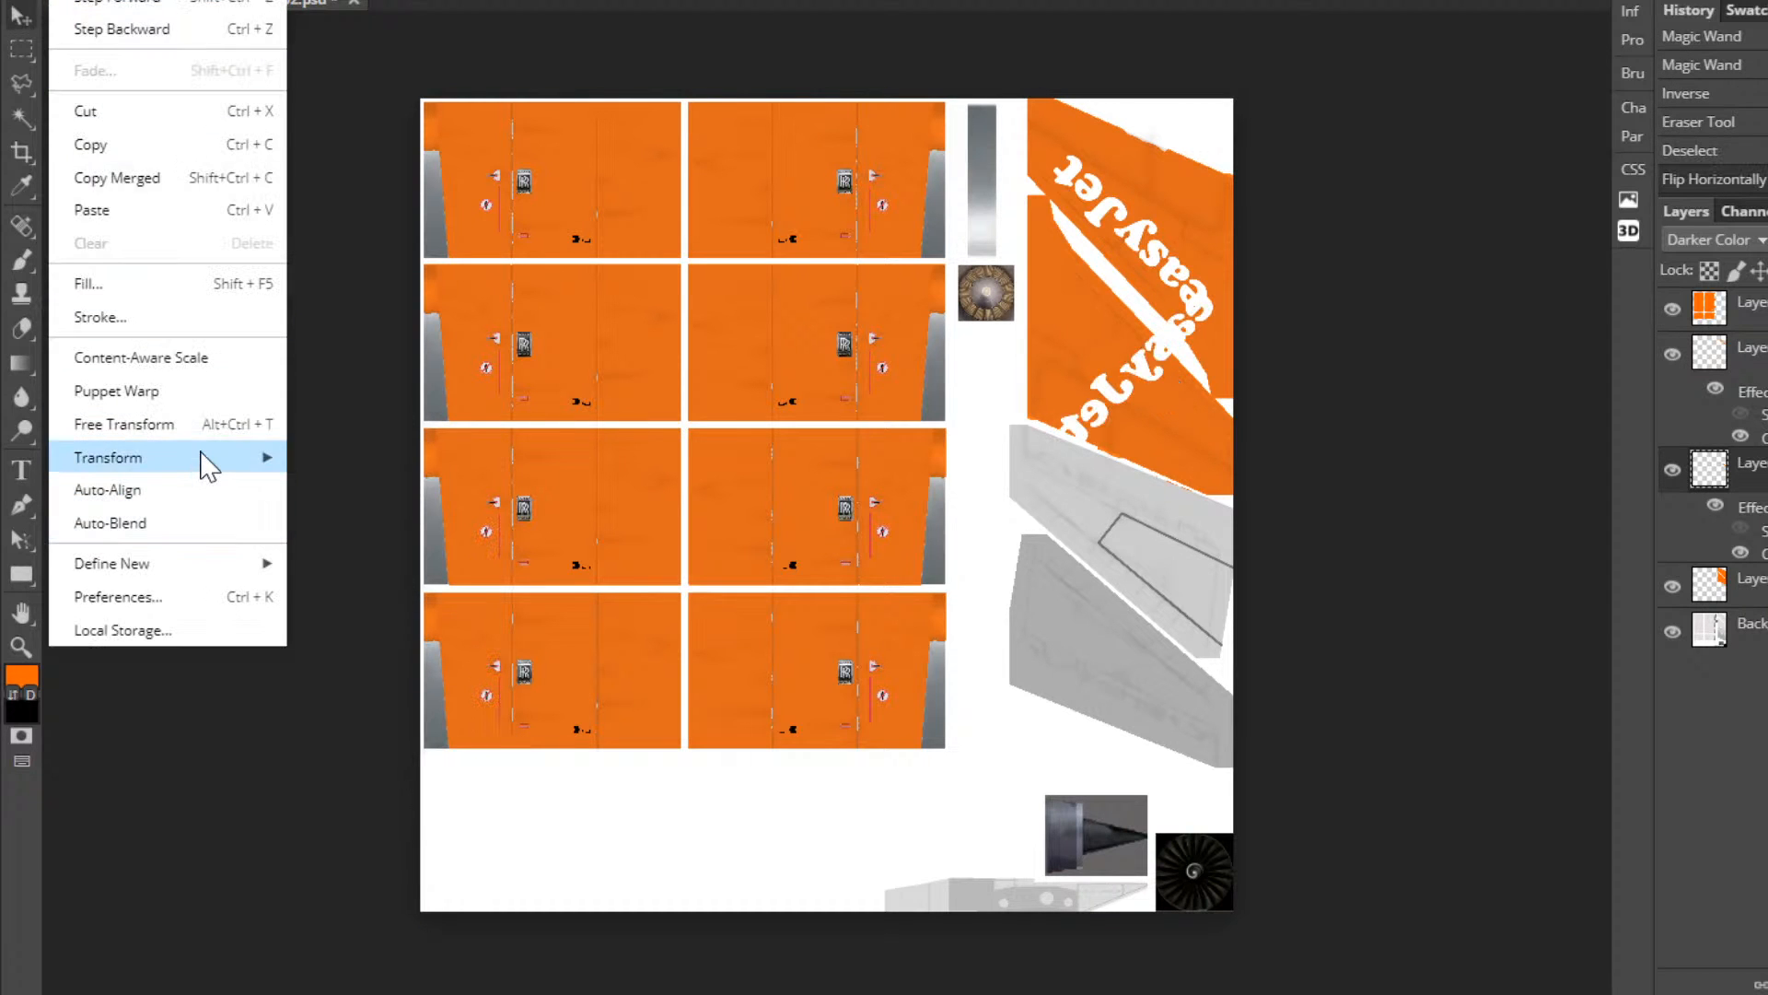
mouse_move(203, 458)
click(411, 664)
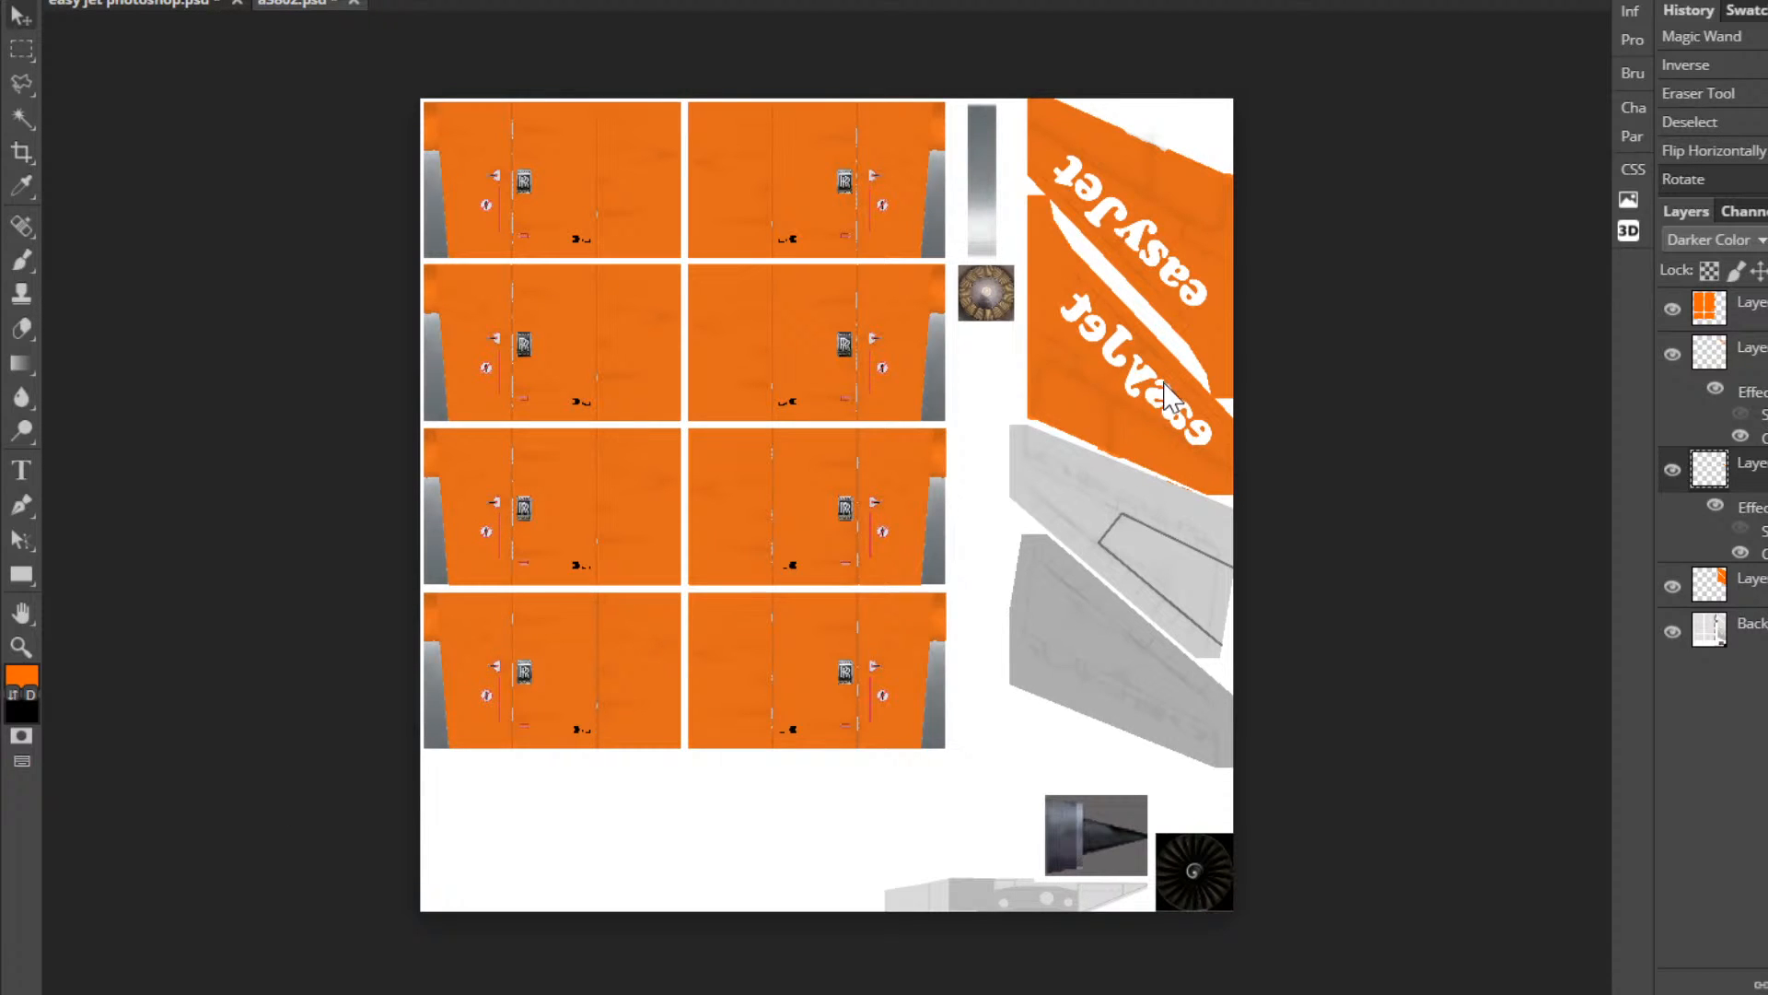
drag(1137, 368, 1149, 400)
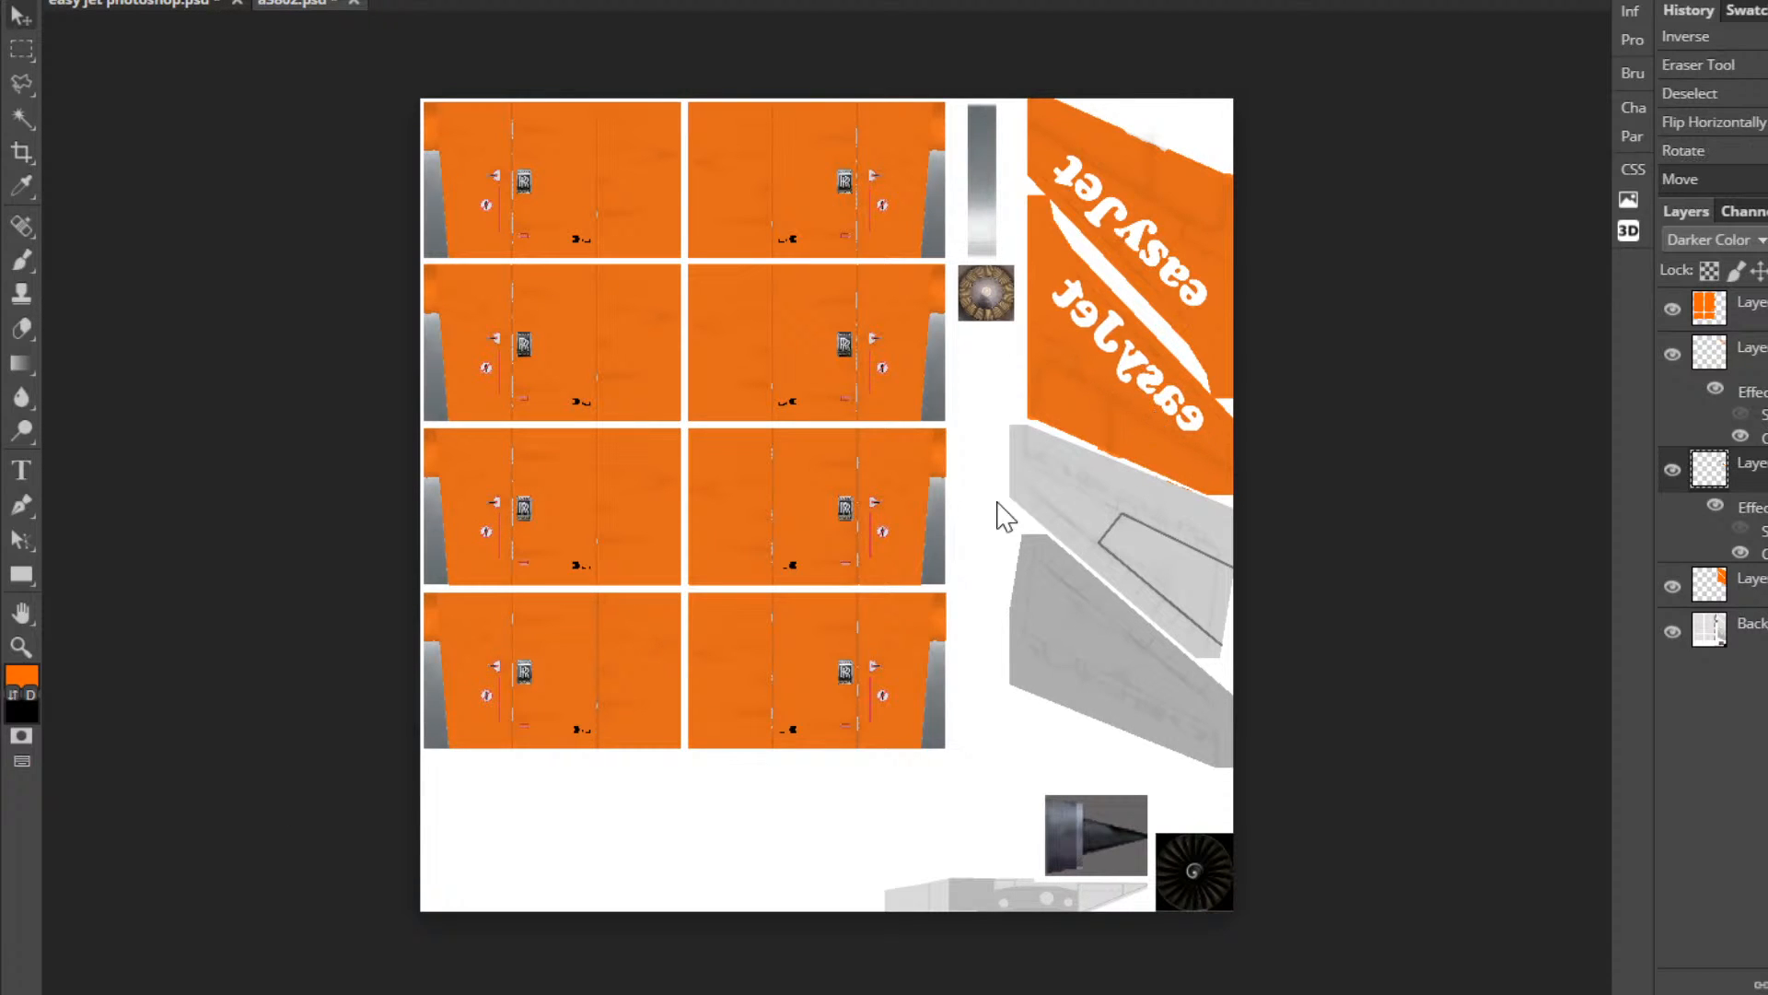
Export the texture with the flipped lower tail logo as a 2048 × 2048 px PNG at 100% quality.
click(22, 0)
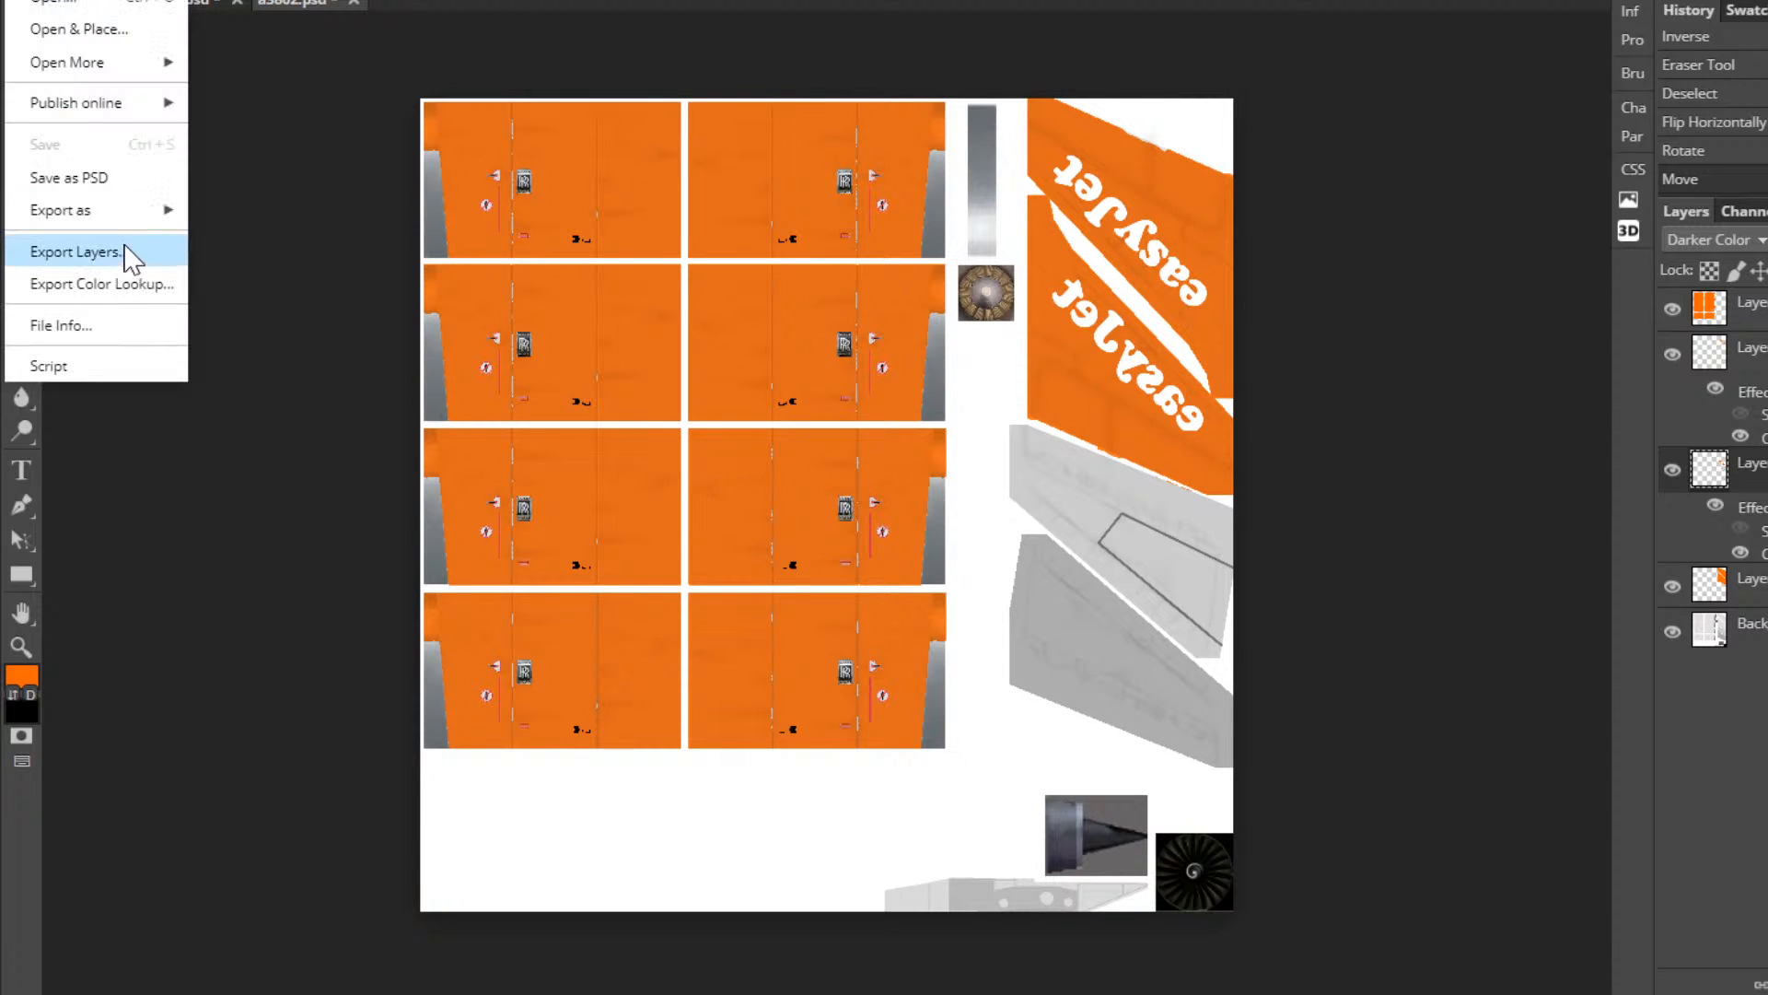
mouse_move(108, 216)
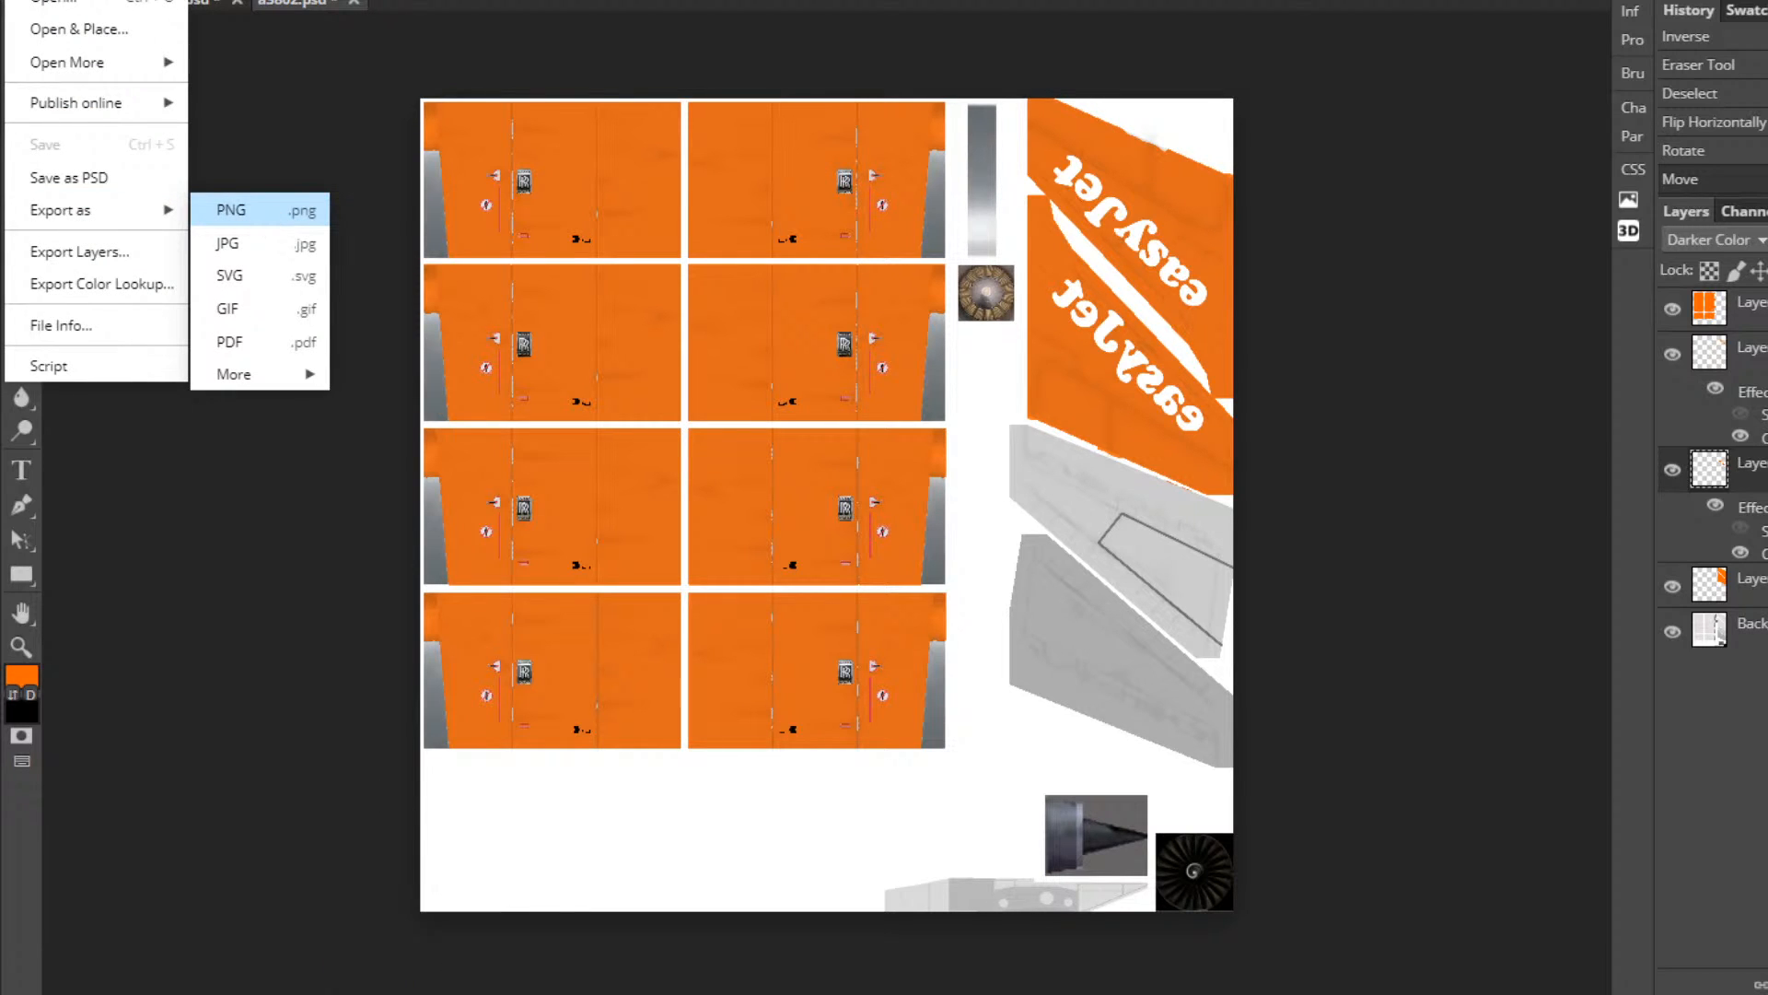
click(232, 209)
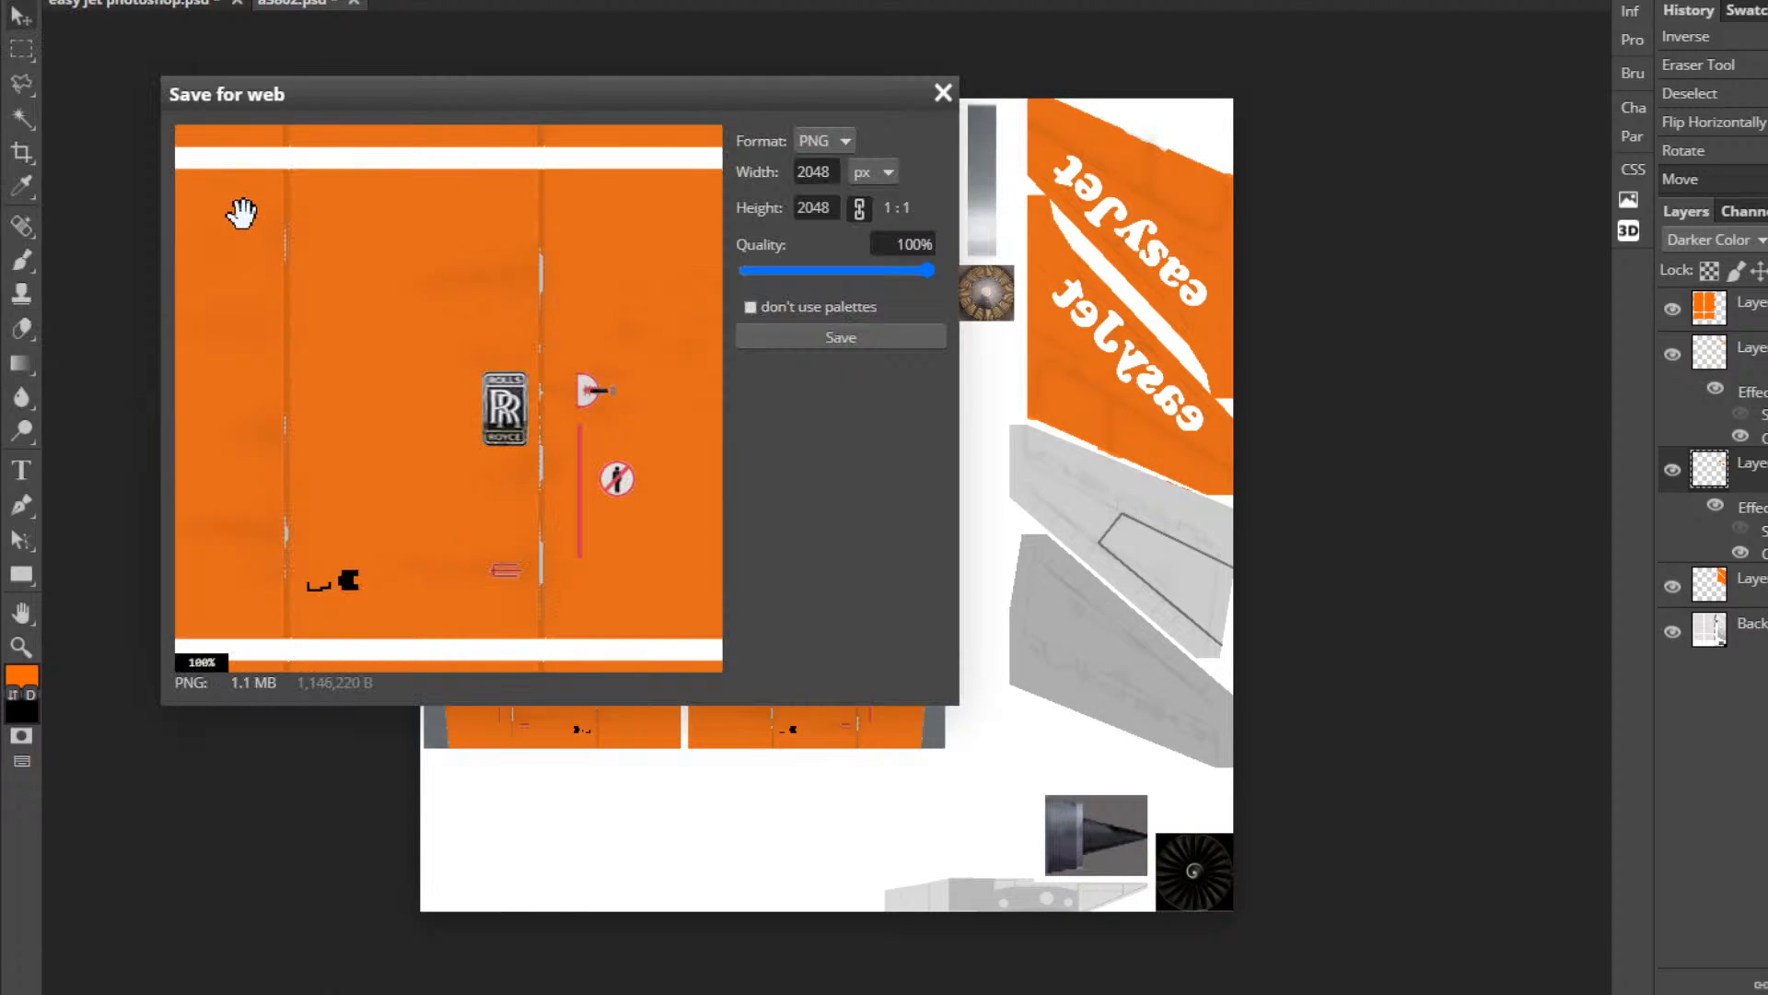
click(836, 337)
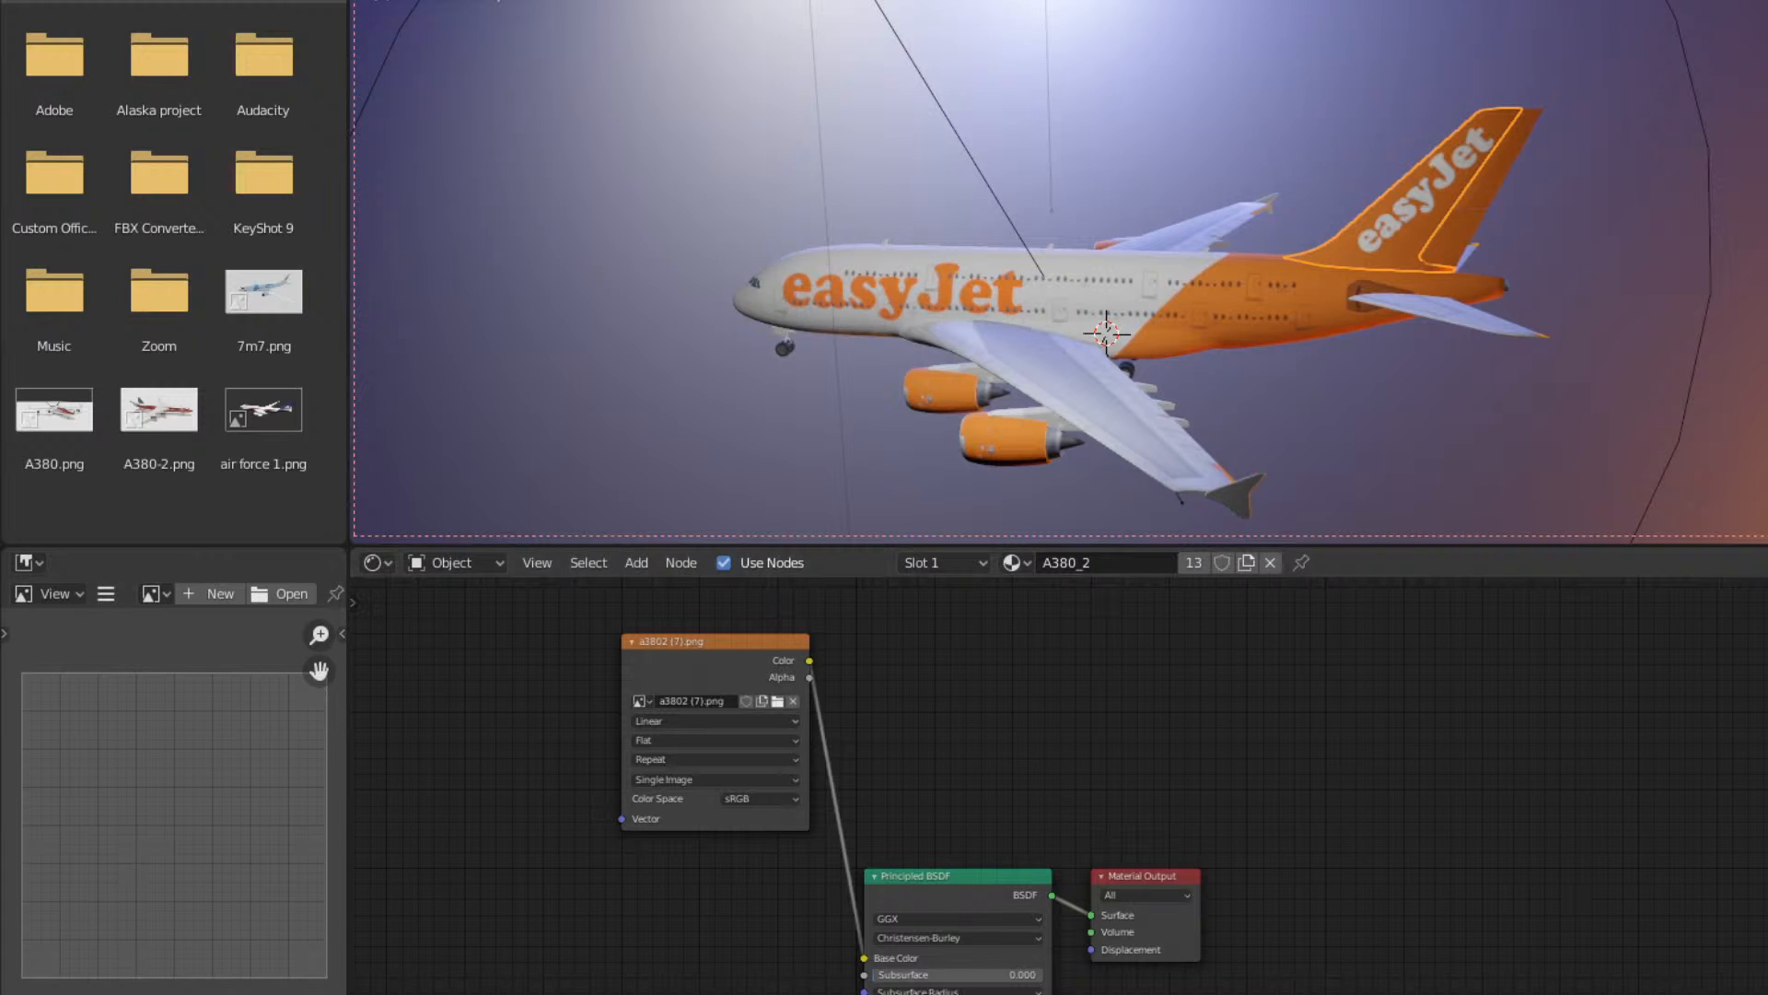
Browse the airbus and boom folder in Downloads for the exported a3802 texture images.
mouse_move(319, 993)
click(200, 962)
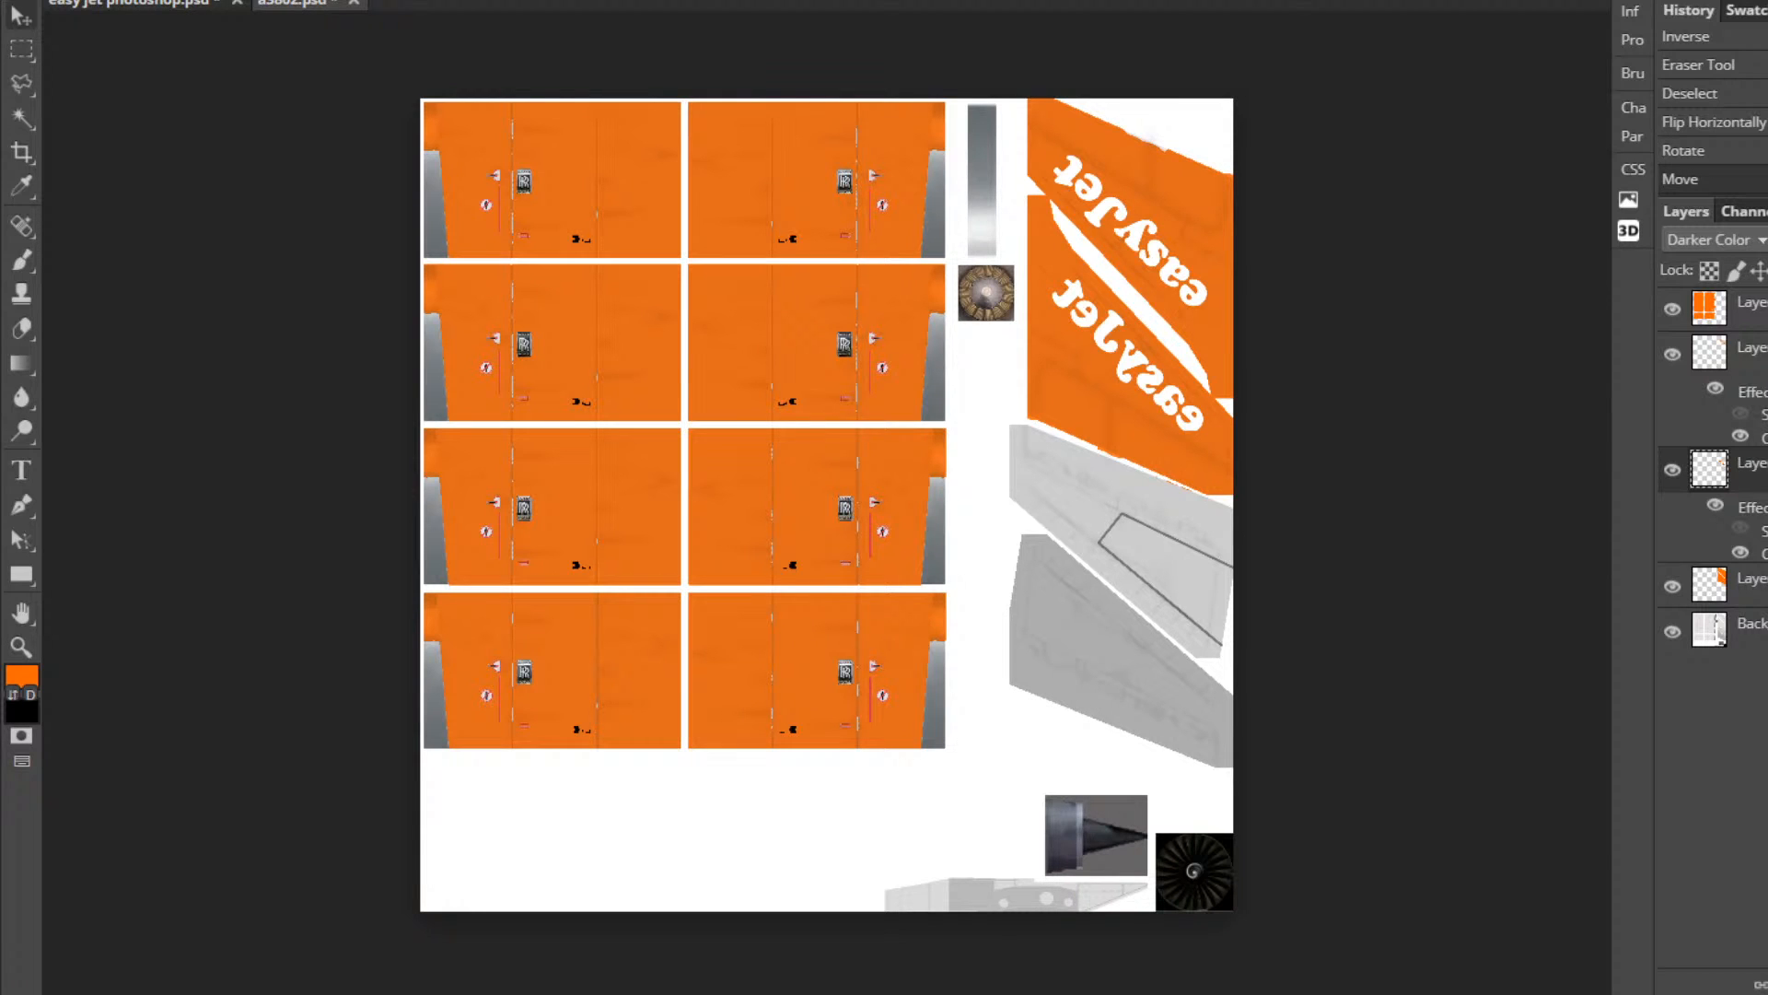
drag(0, 2, 156, 4)
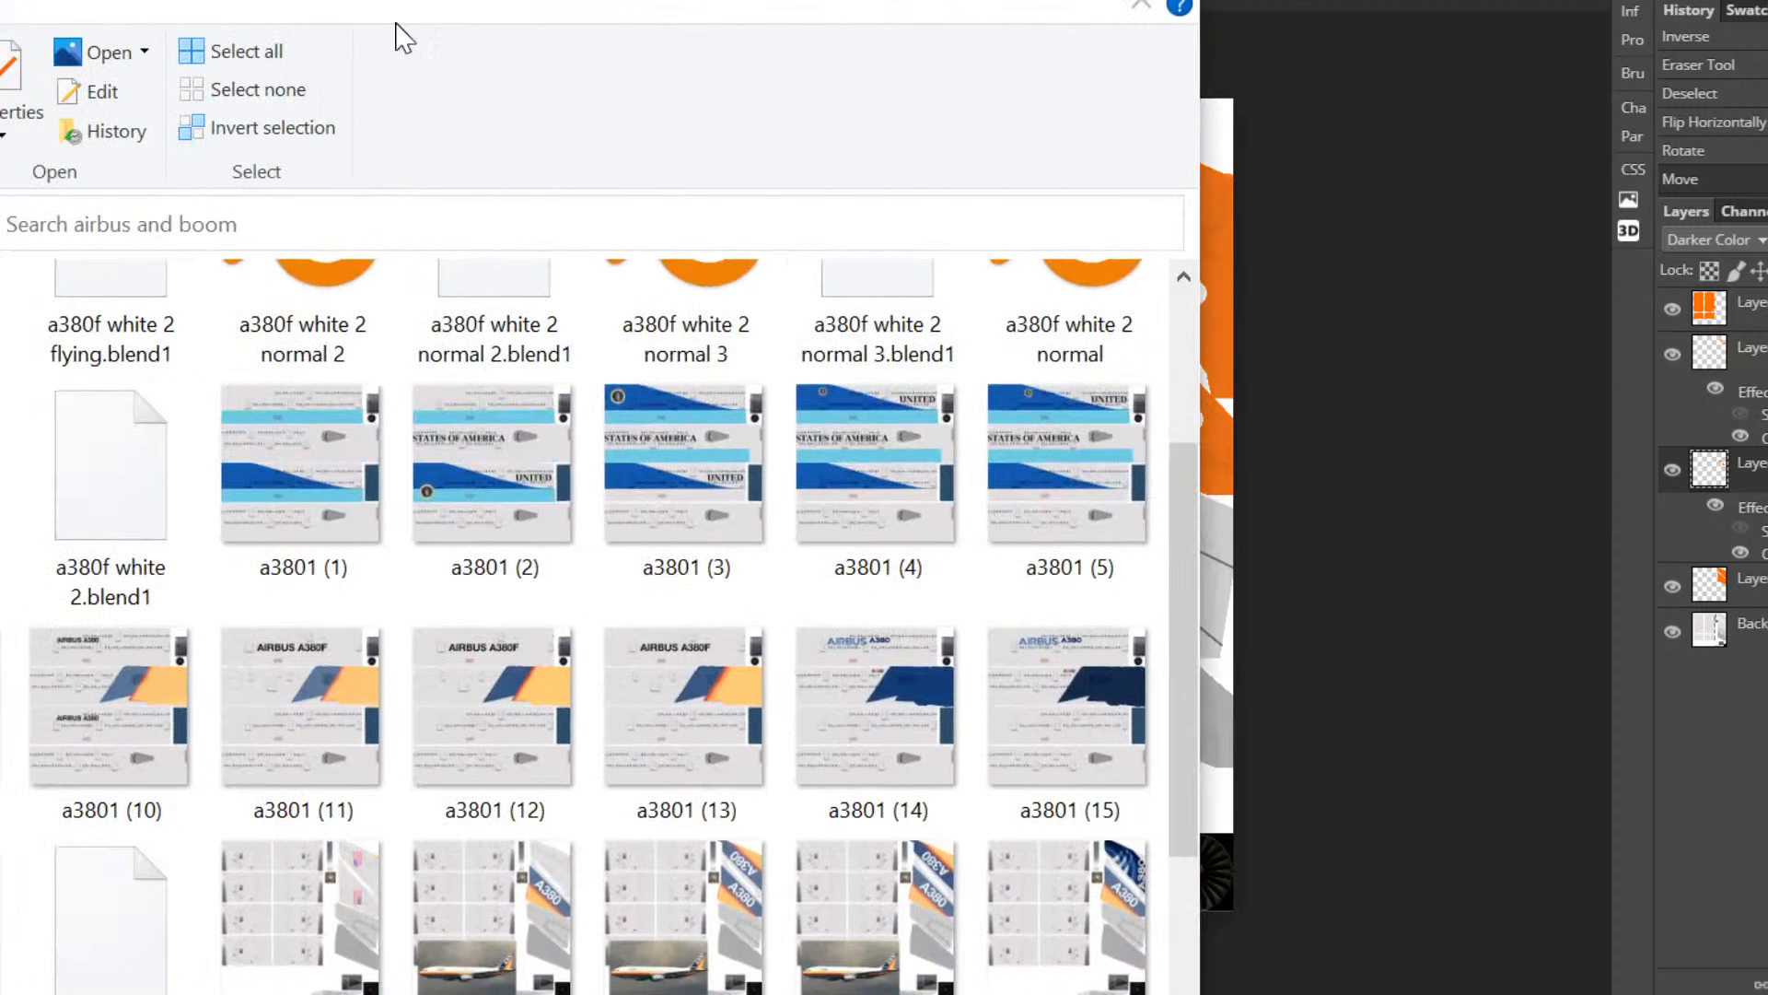
drag(624, 39, 890, 27)
scroll(1142, 571, down, 8)
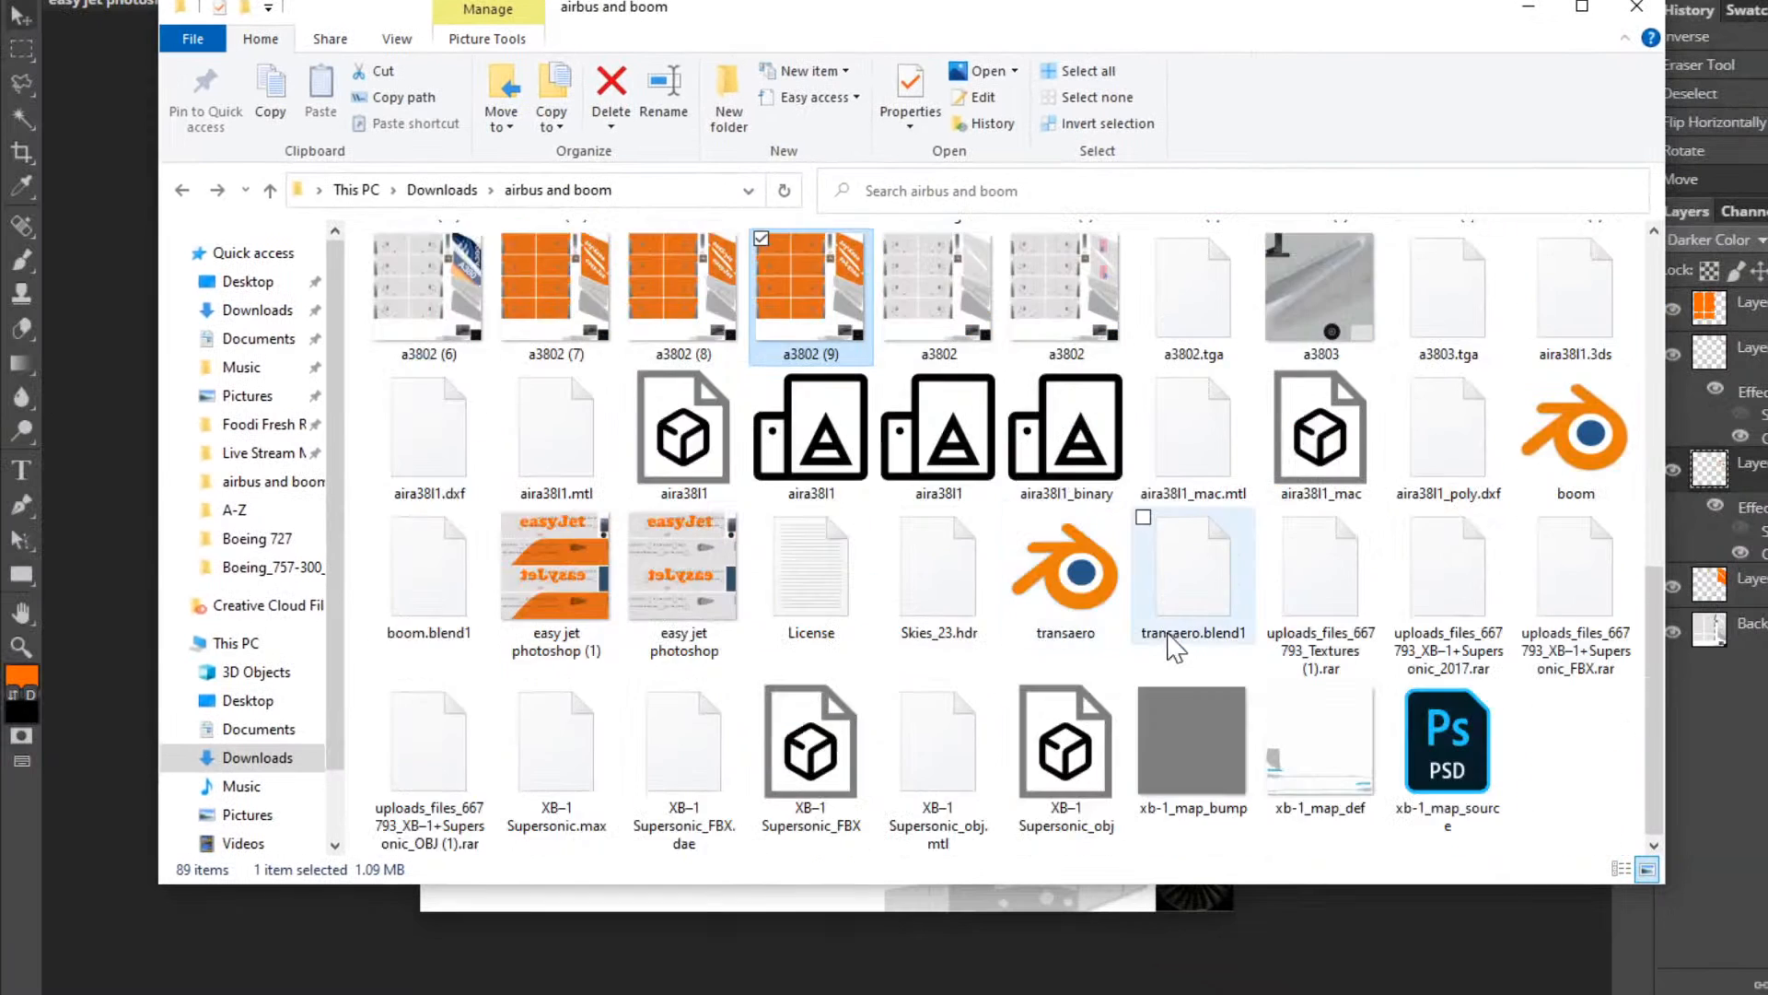
scroll(1151, 645, up, 5)
scroll(1147, 599, down, 1)
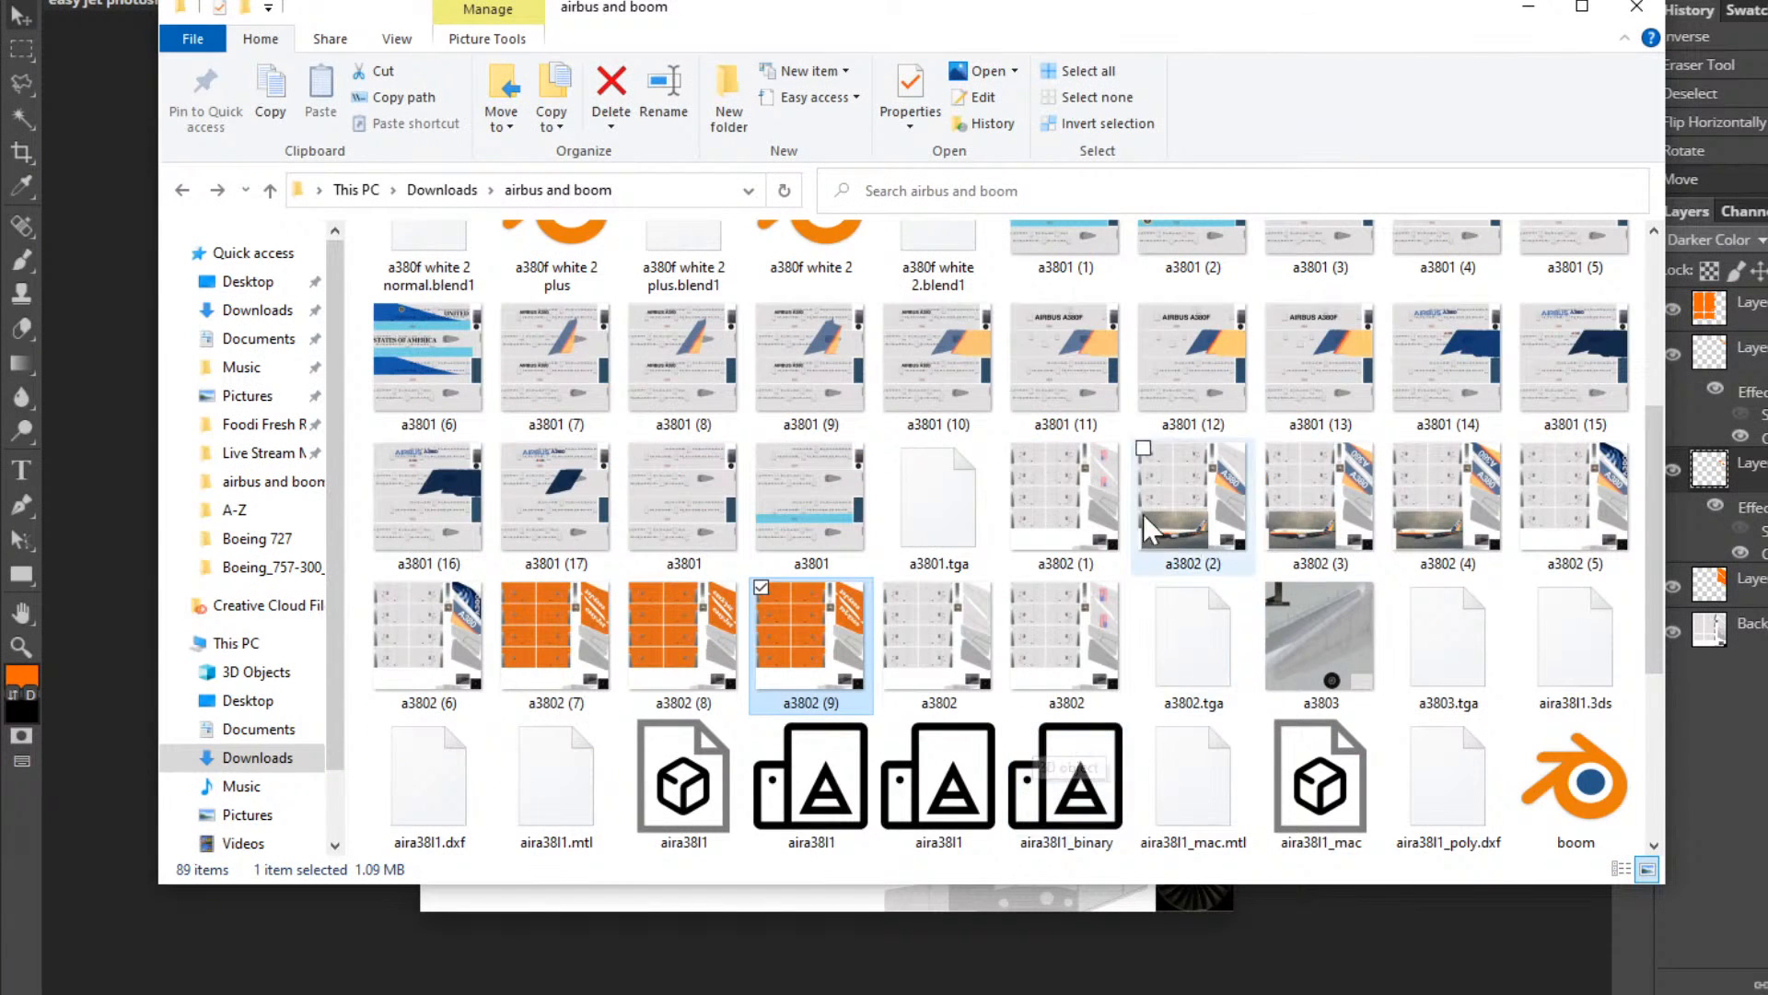
Load a3802 (8).png into the tail's image texture node in Blender and view the aircraft from the other side.
drag(1189, 20, 271, 157)
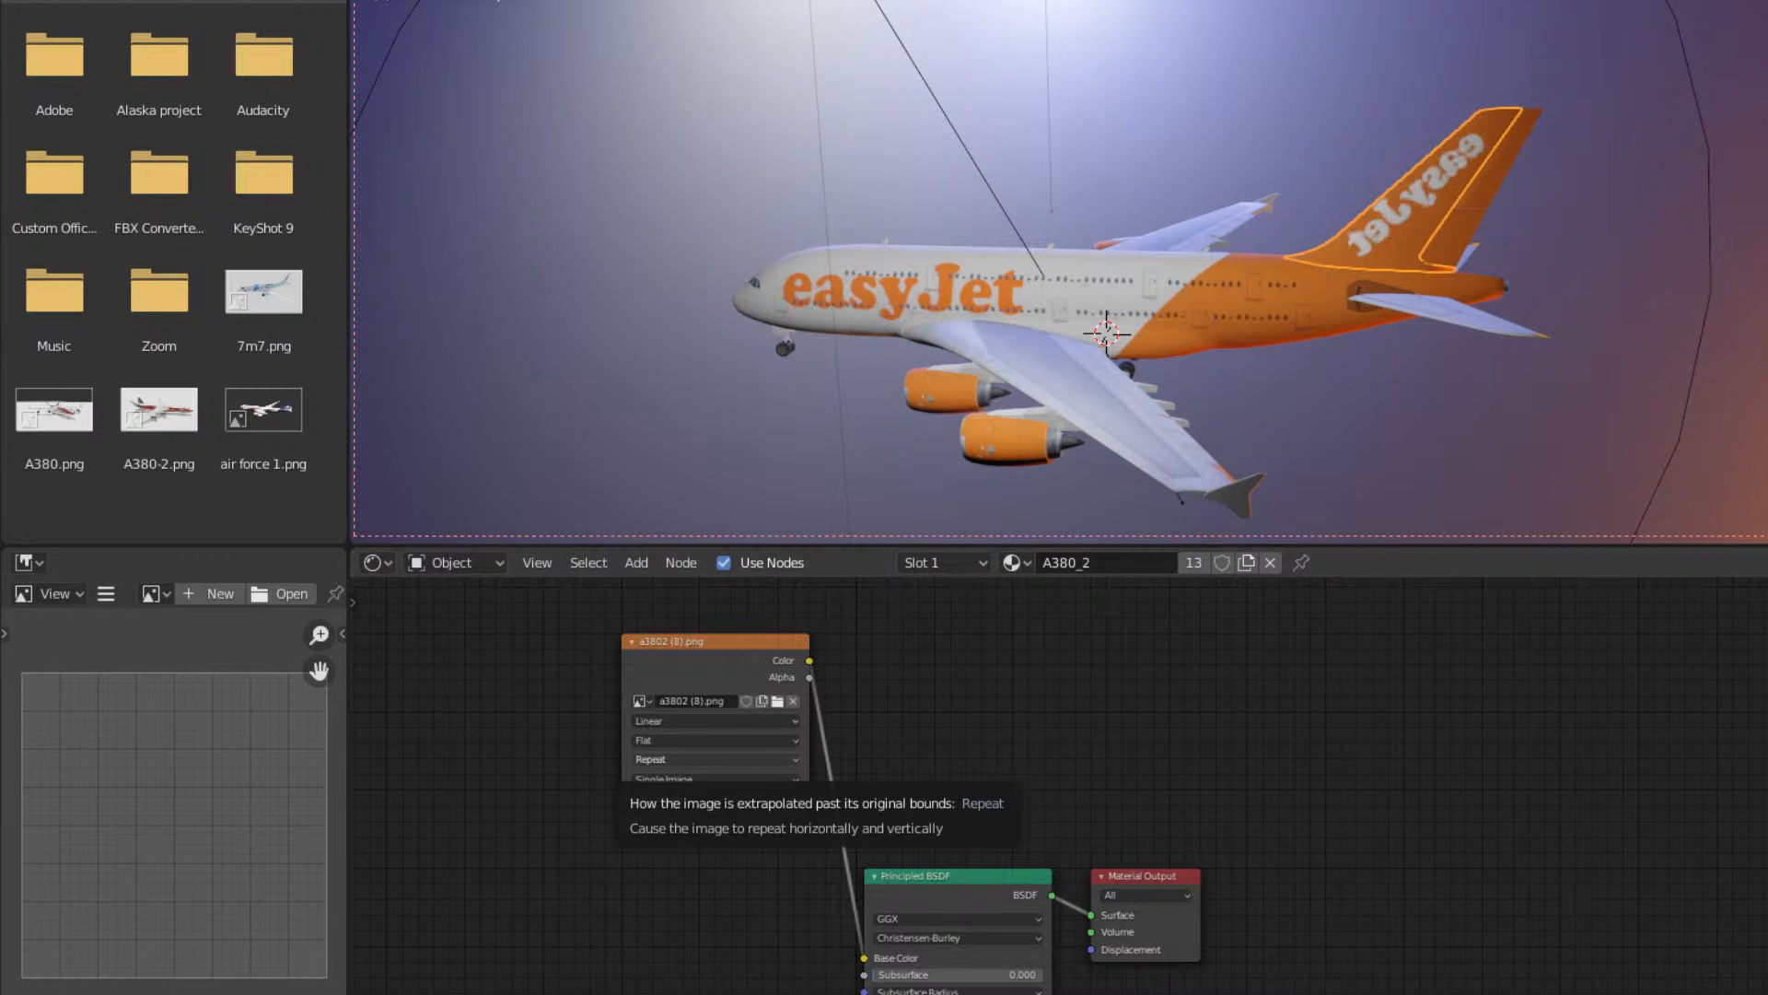
middle_drag(1334, 413, 1573, 364)
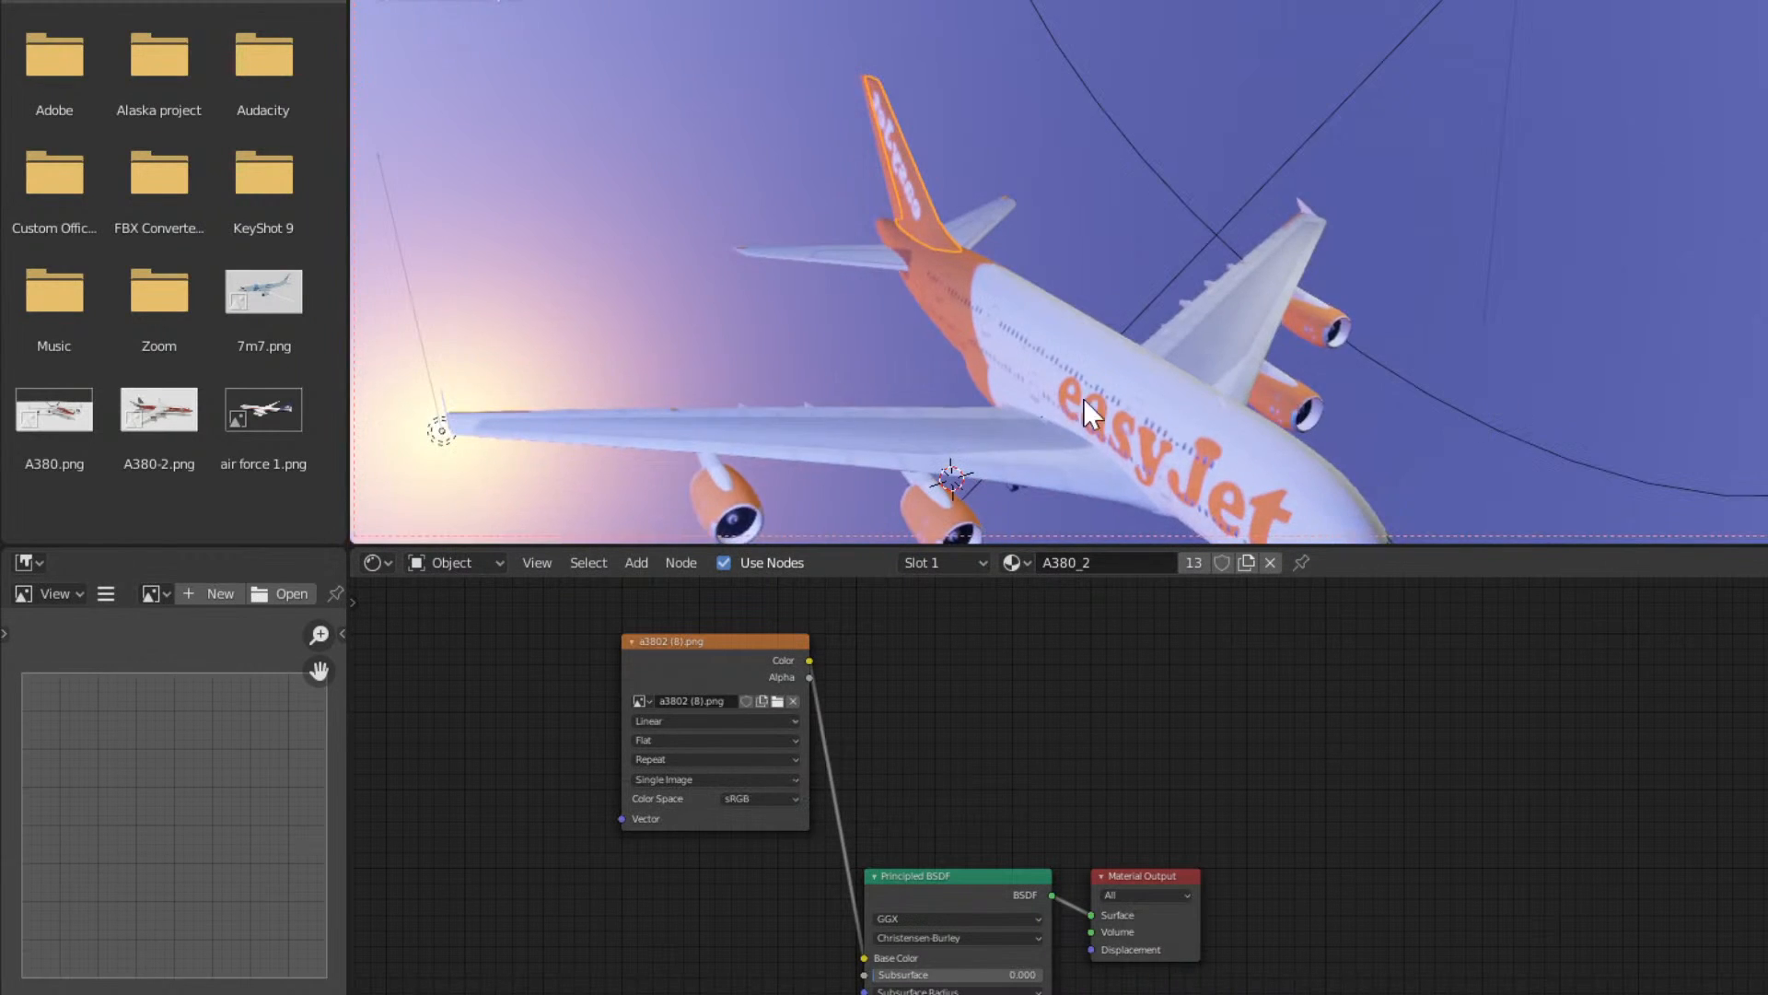
Check the mirrored tail logo from the other side and load a3802 (9).png into the A380_2 material's image texture node.
middle_drag(1083, 397, 864, 383)
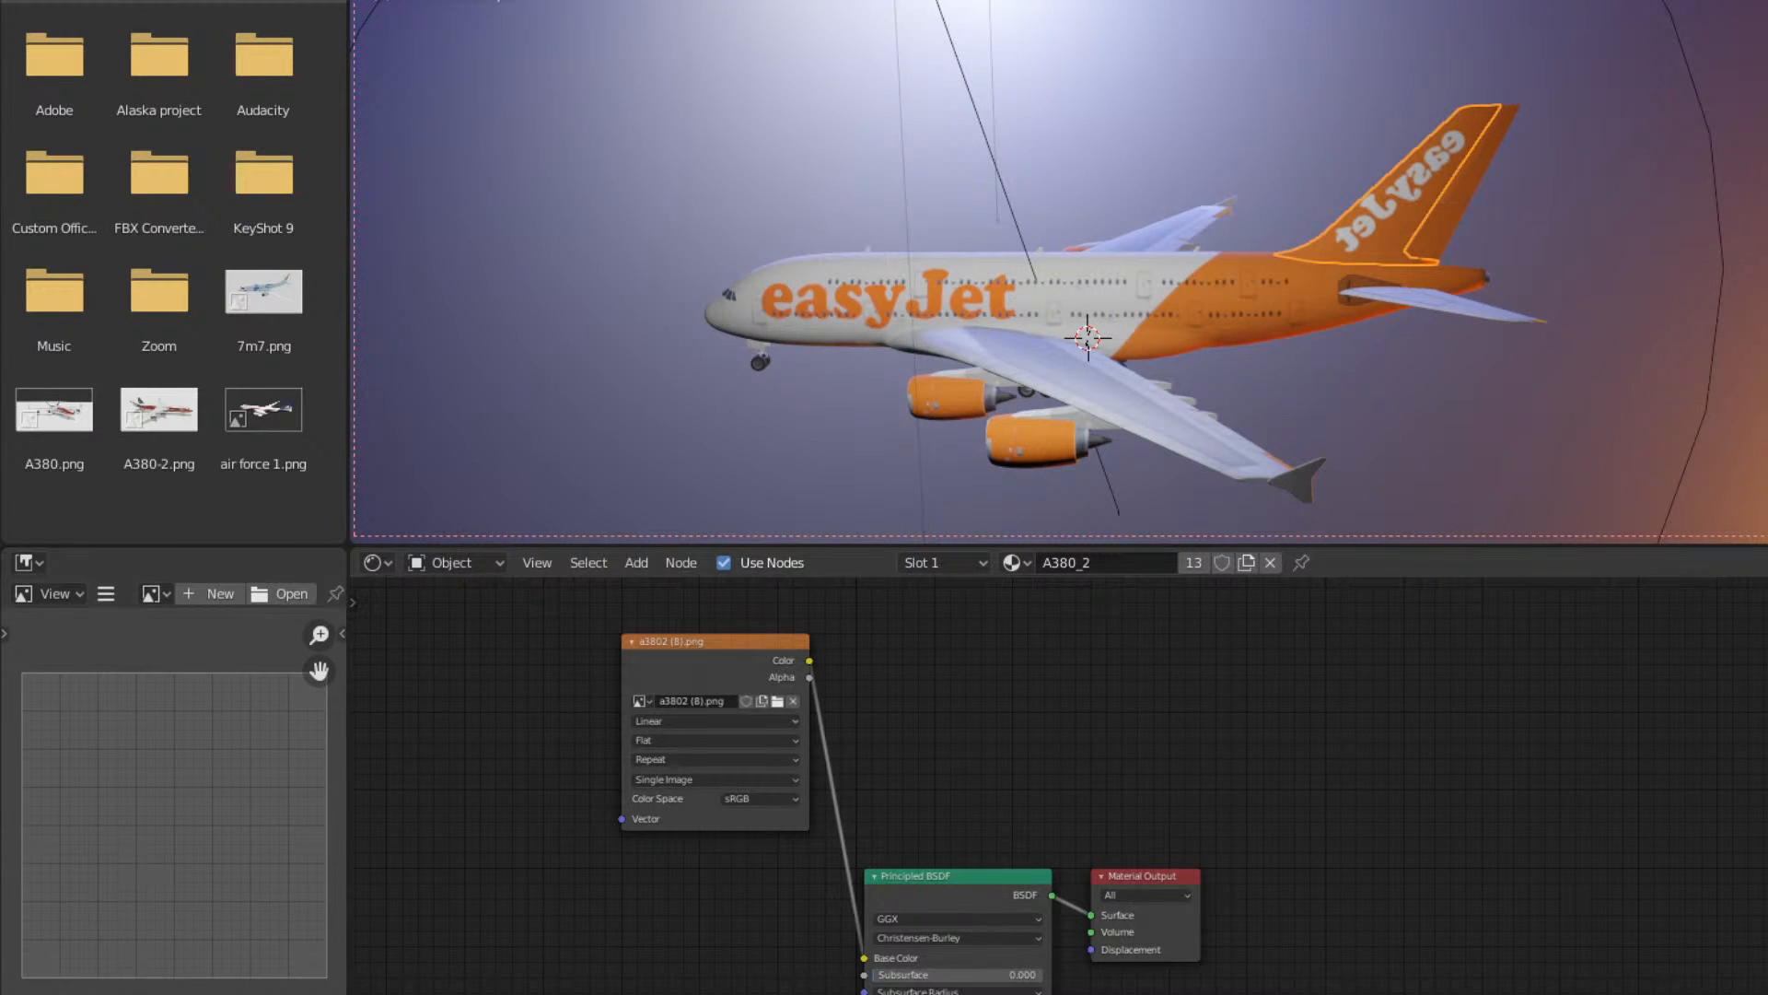
click(318, 993)
click(200, 962)
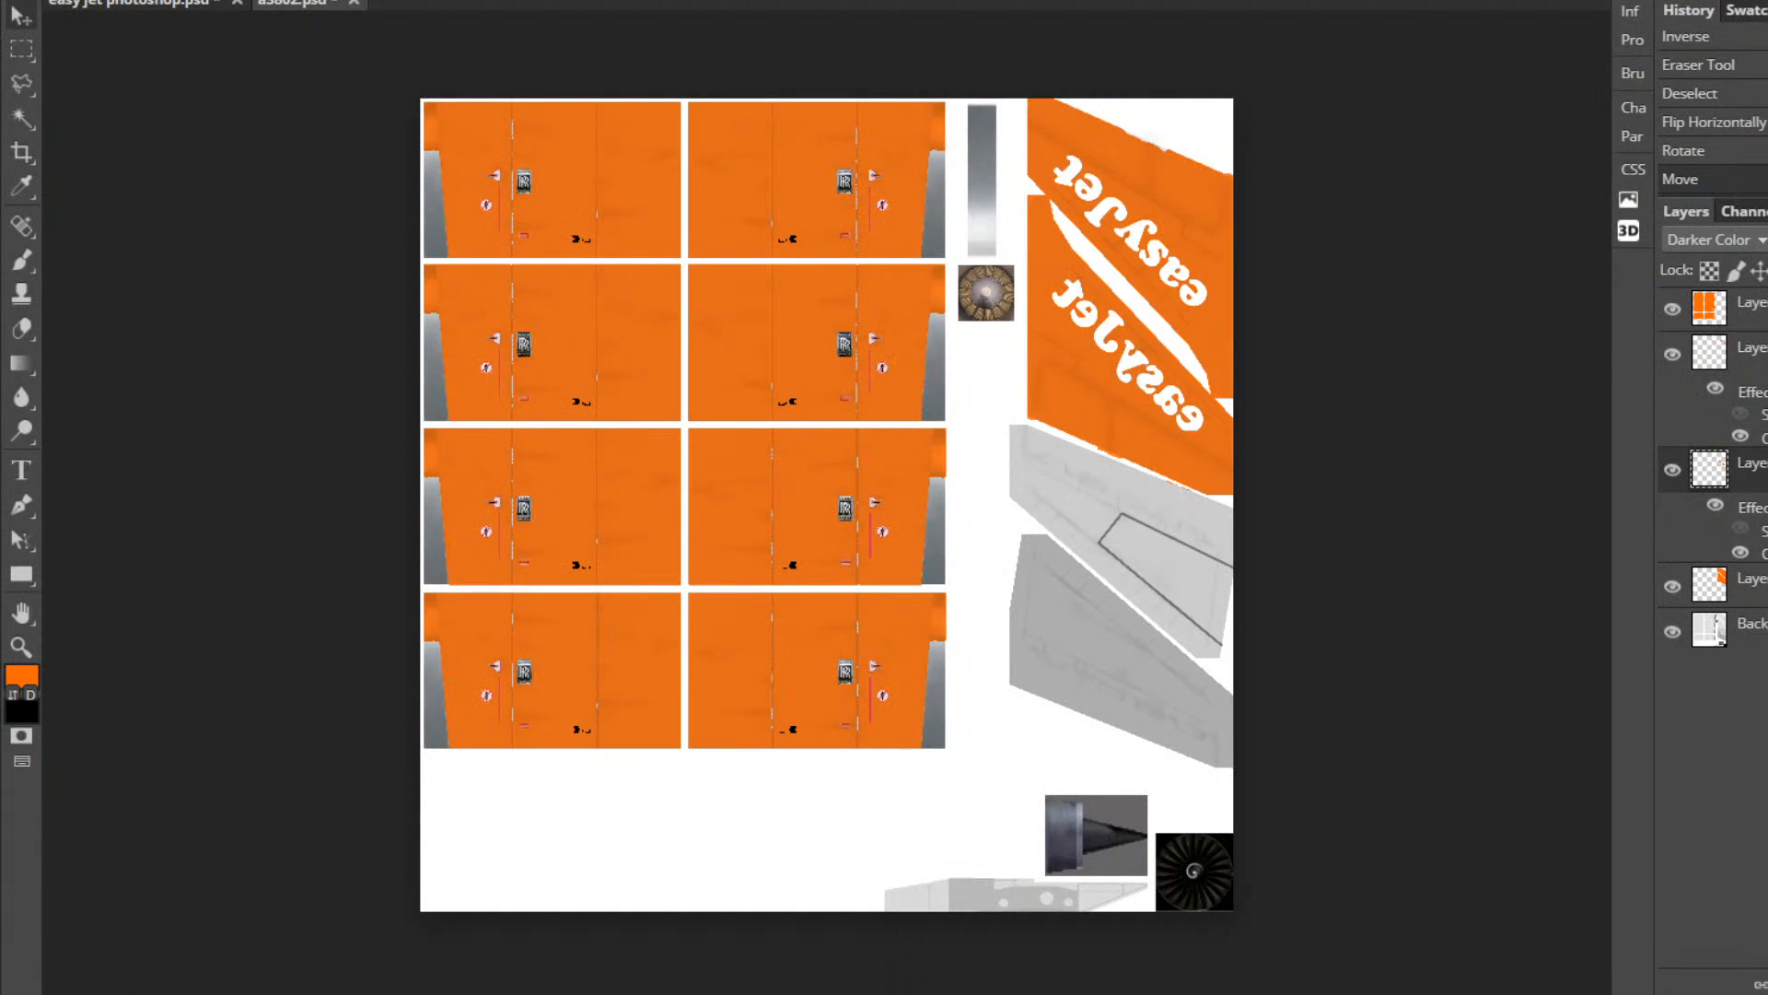
click(442, 993)
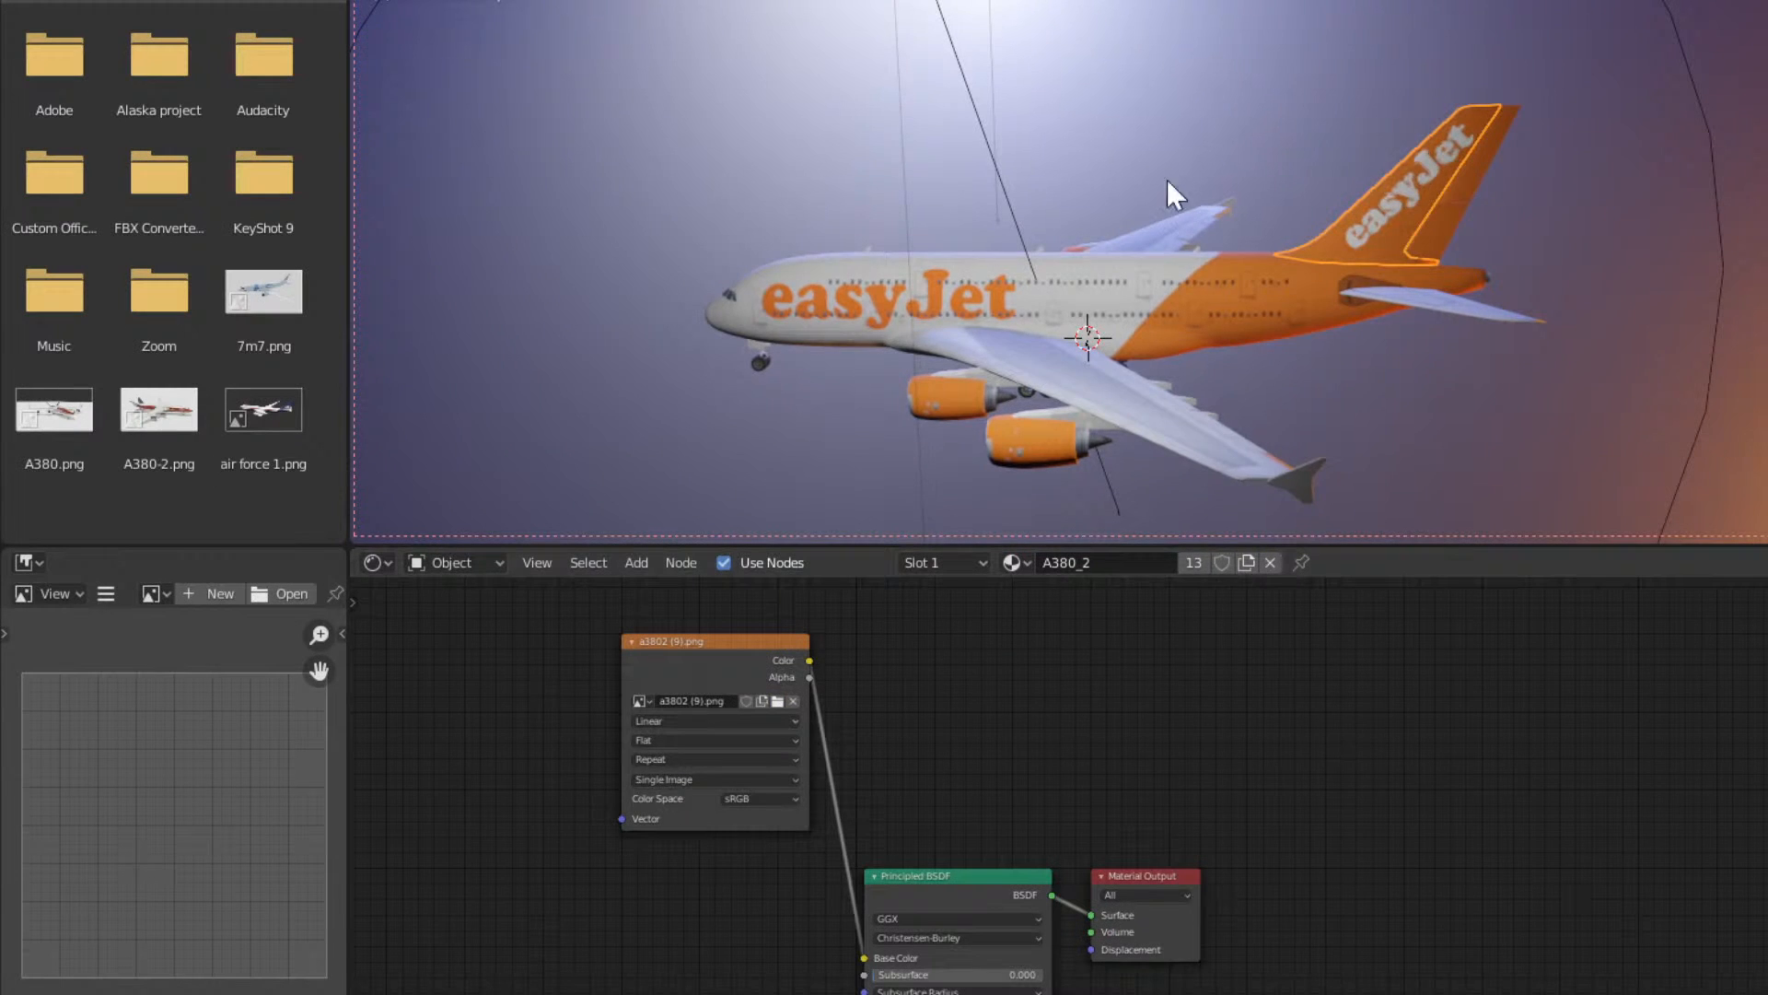
Inspect the easyJet logos on both sides of the tail and fuselage.
middle_drag(1459, 221, 979, 285)
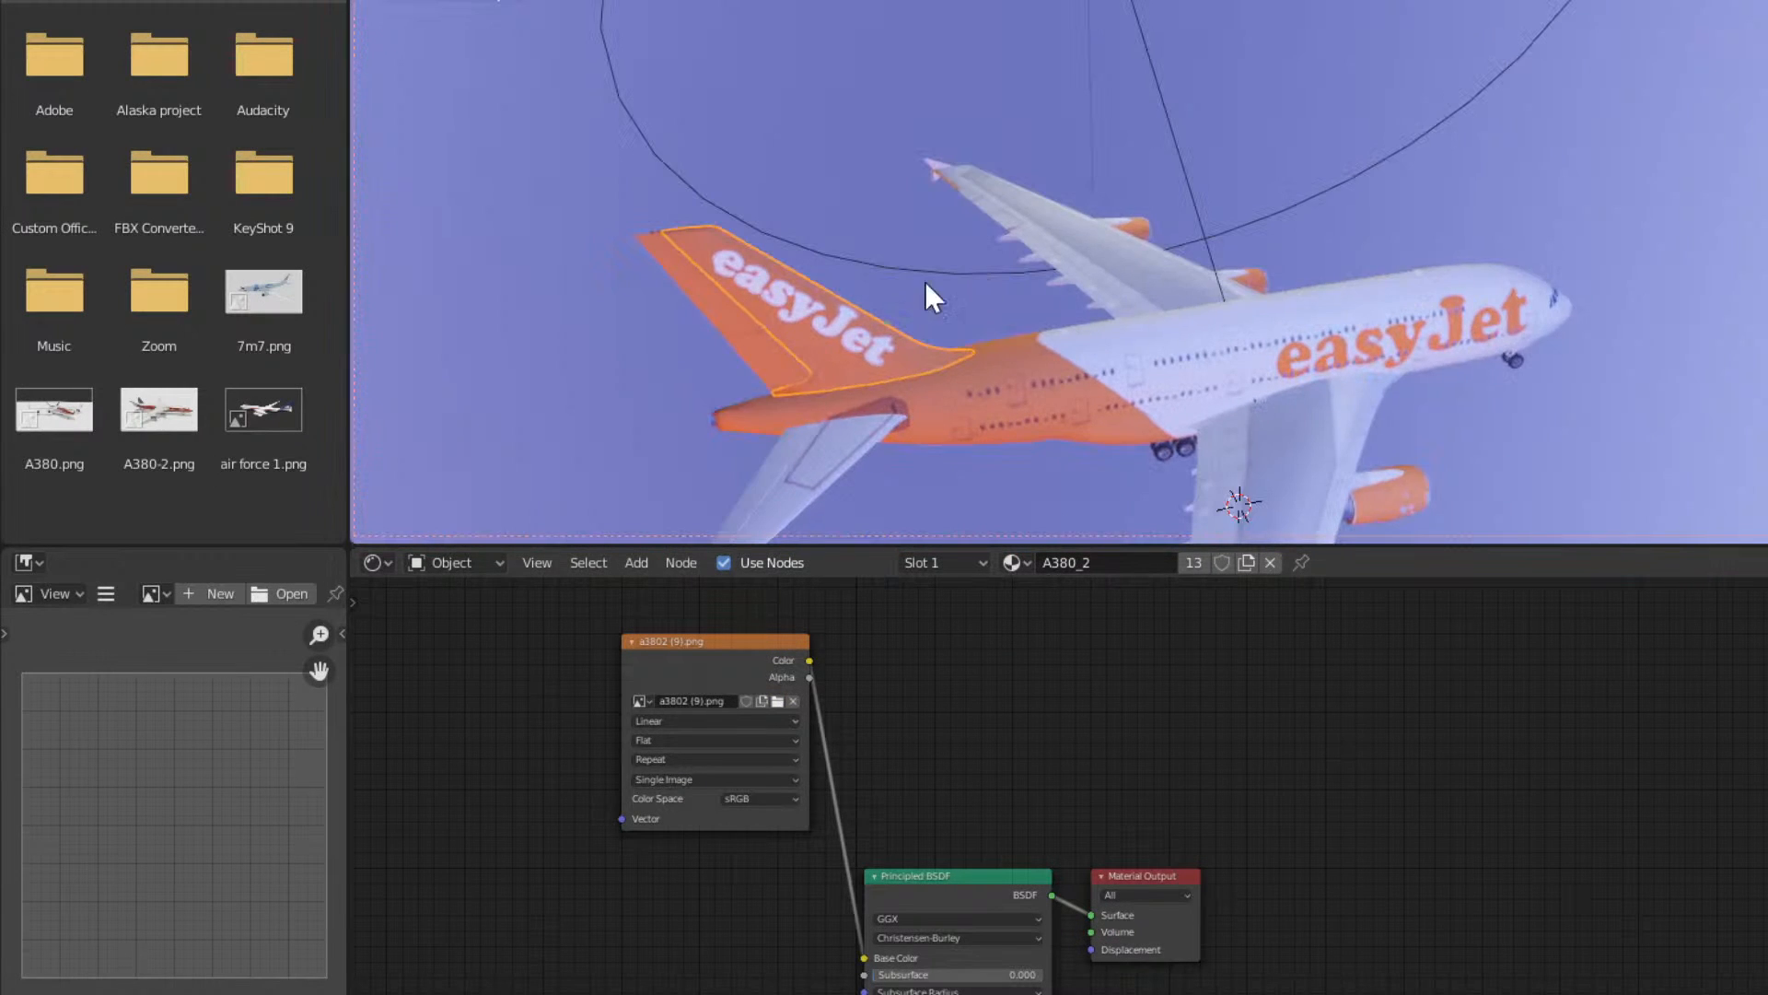
scroll(848, 370, up, 3)
middle_drag(753, 411, 871, 291)
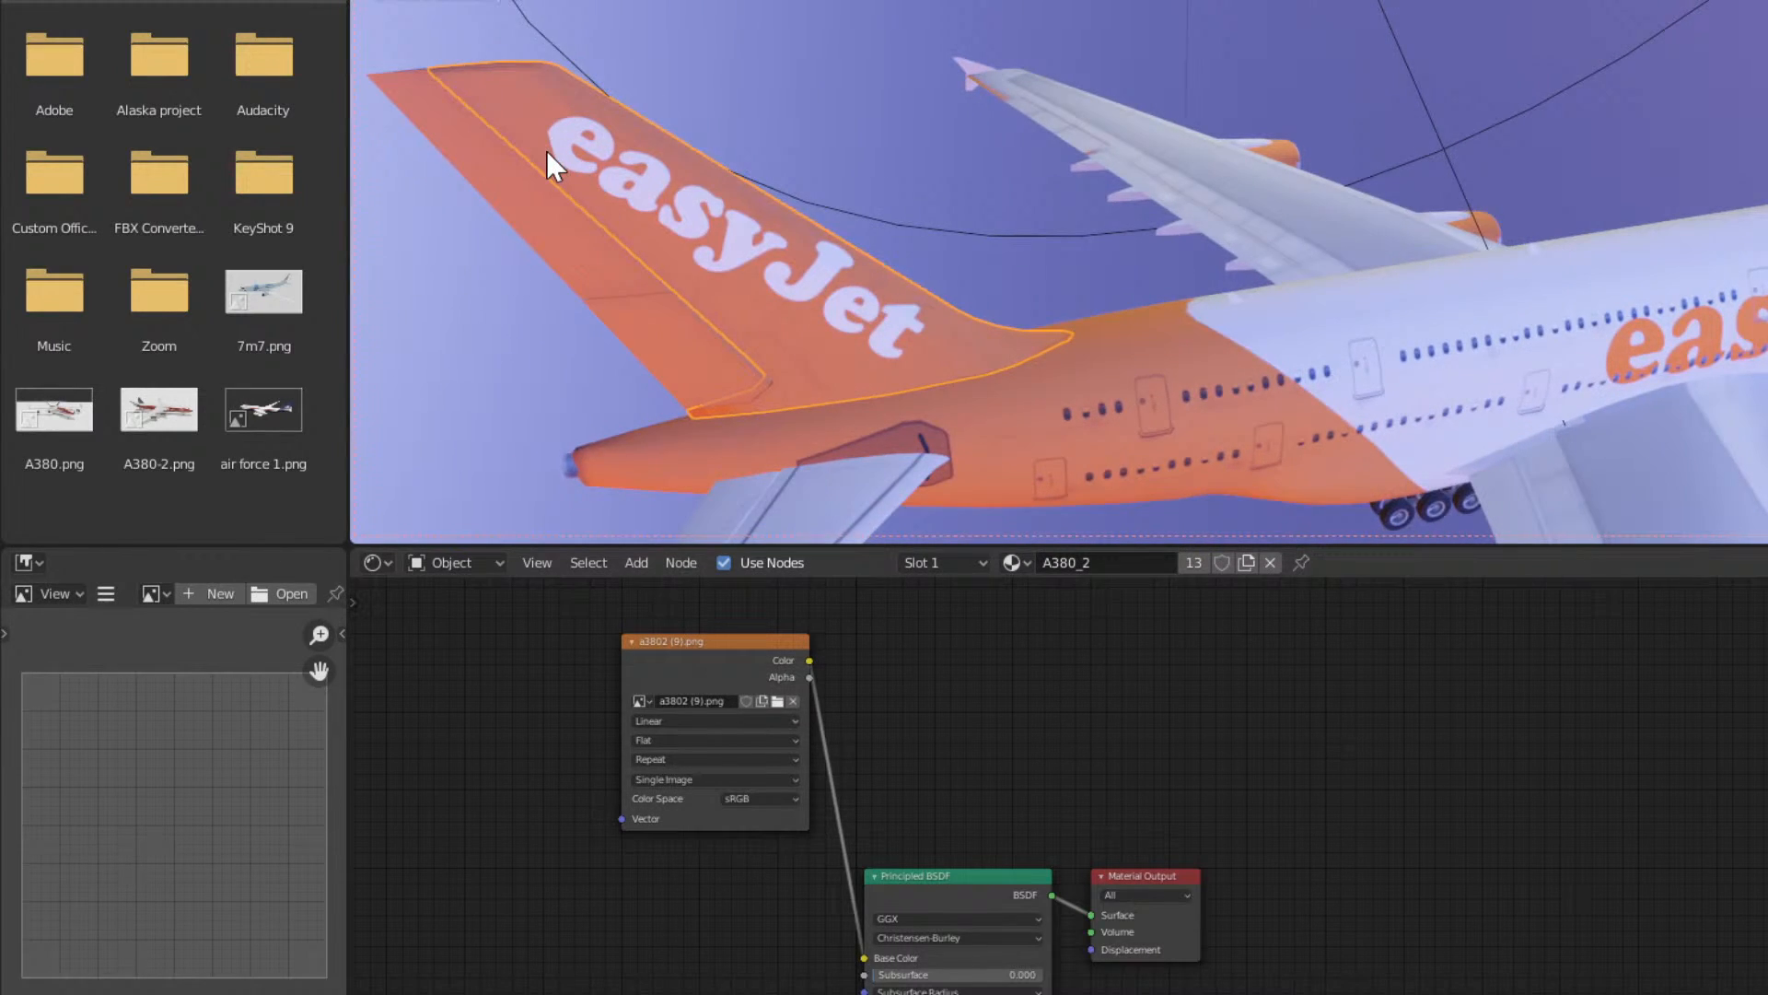
middle_drag(561, 156, 935, 182)
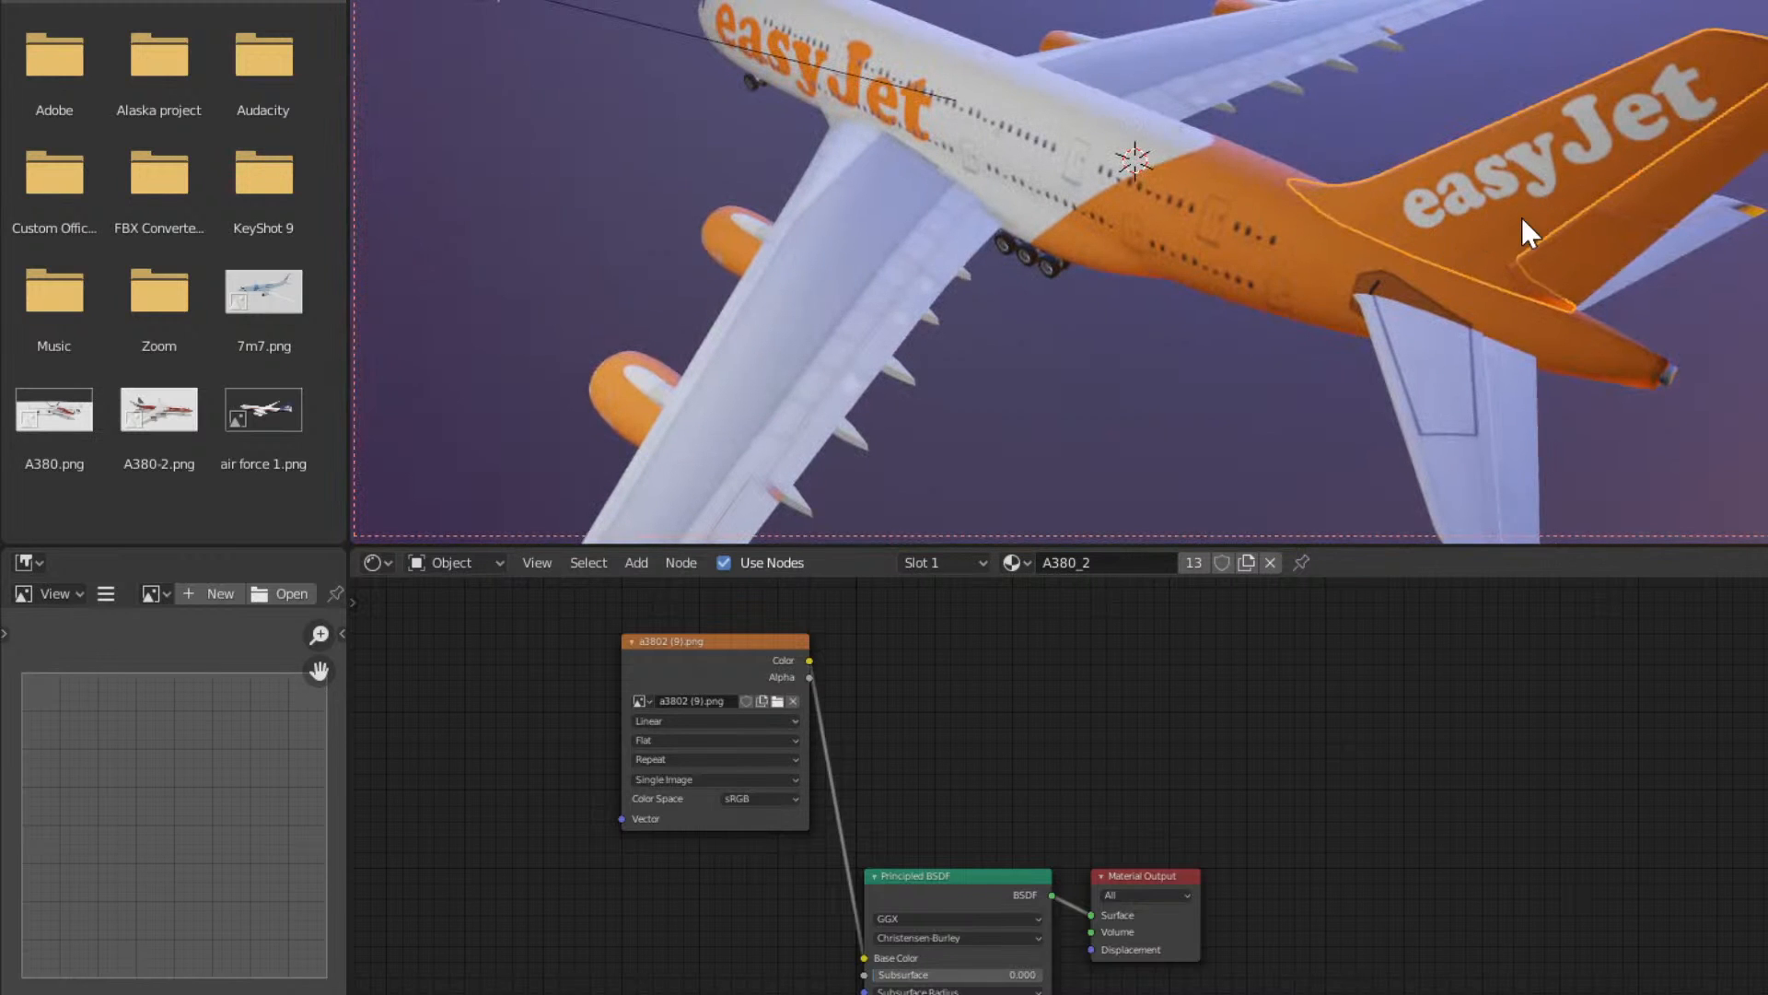
middle_drag(1626, 195, 1649, 66)
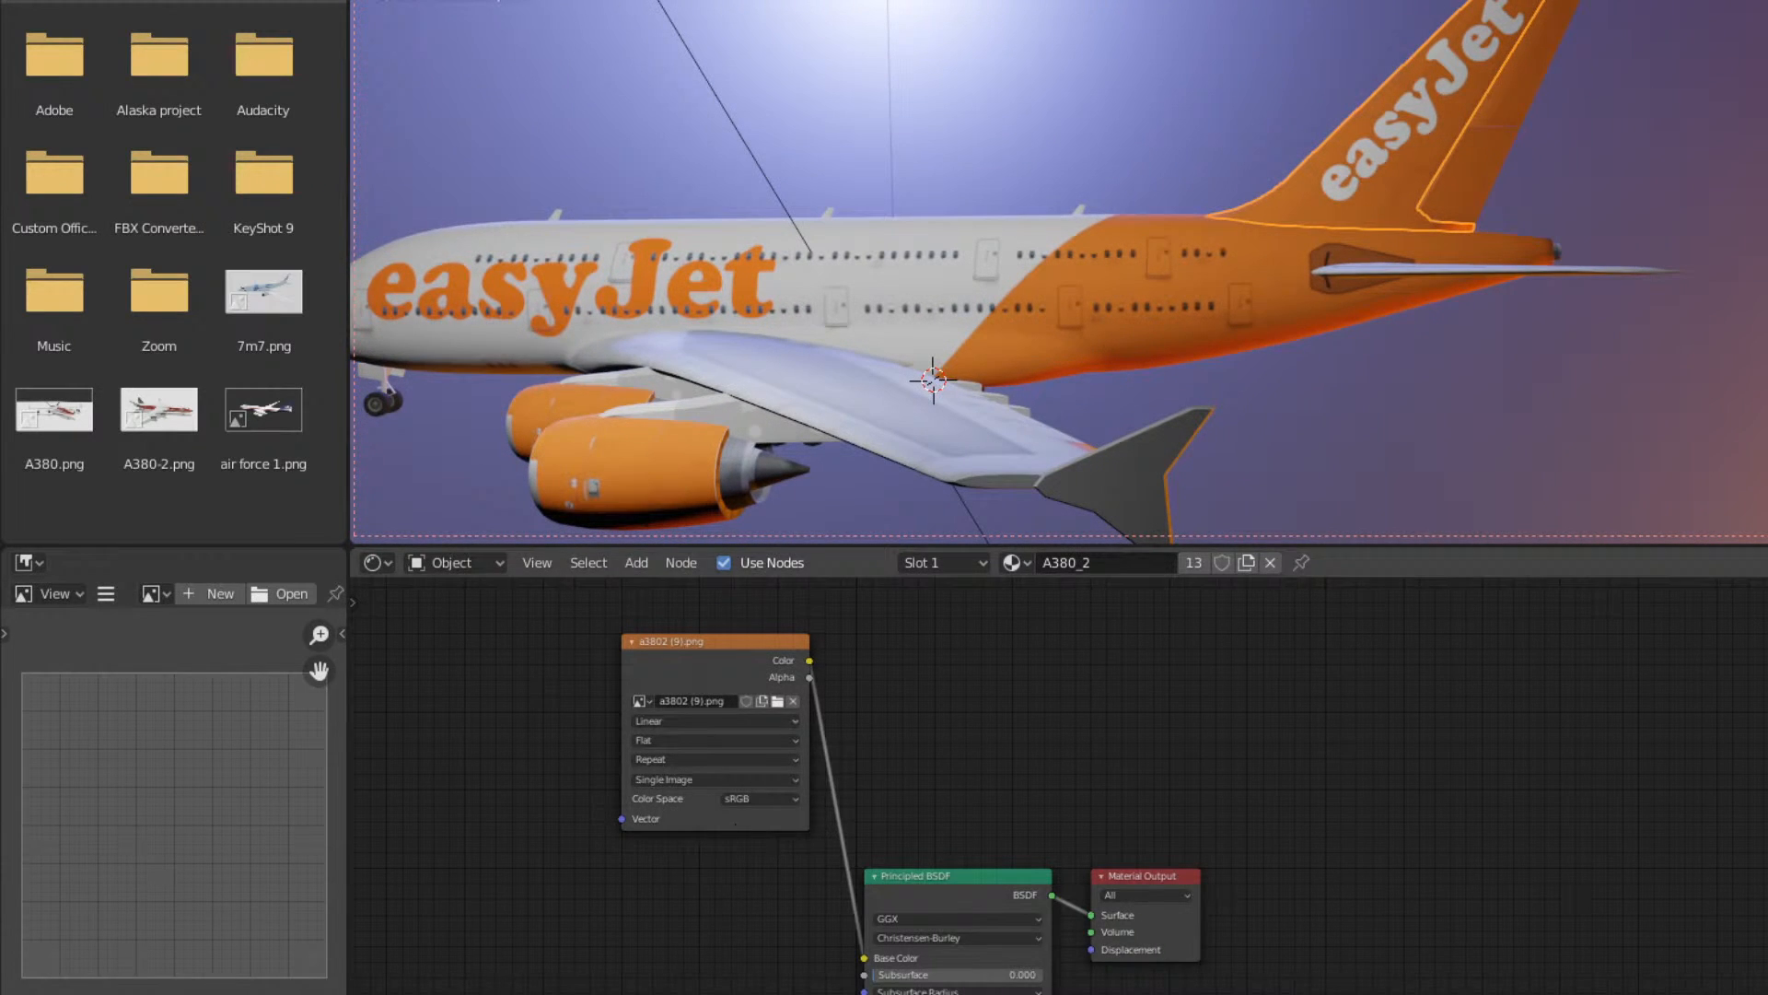
middle_drag(1306, 368, 876, 383)
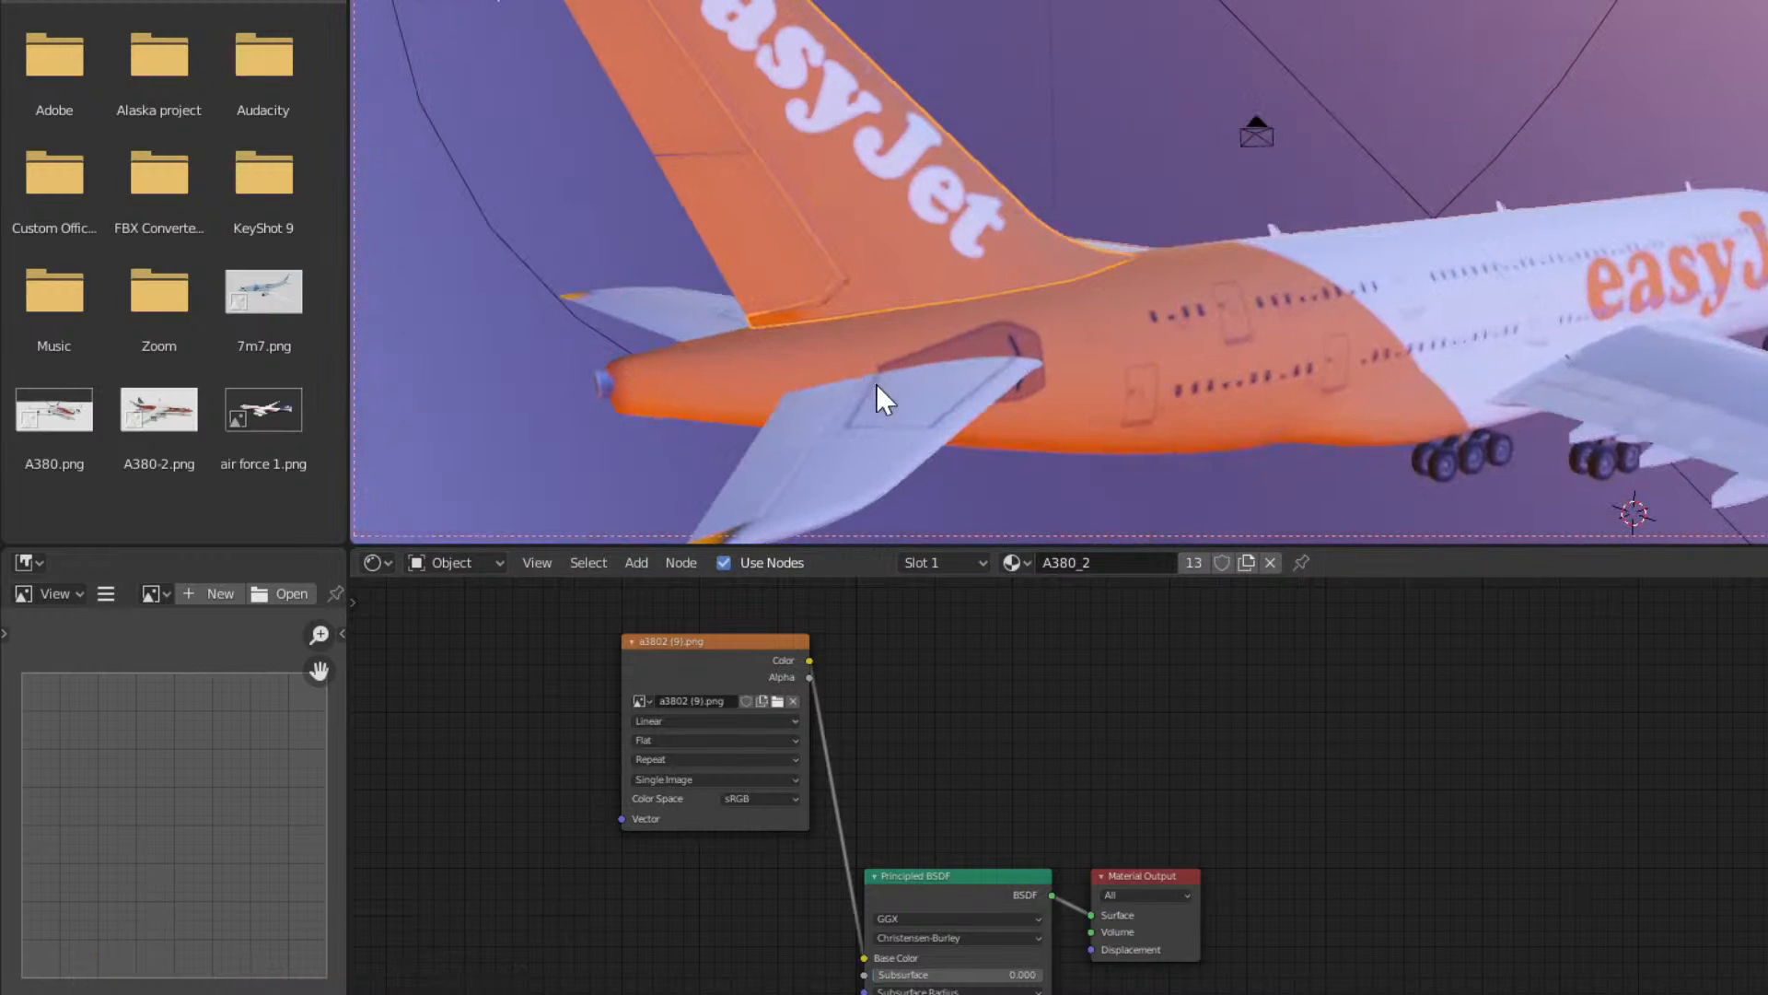
middle_drag(1295, 366, 1700, 349)
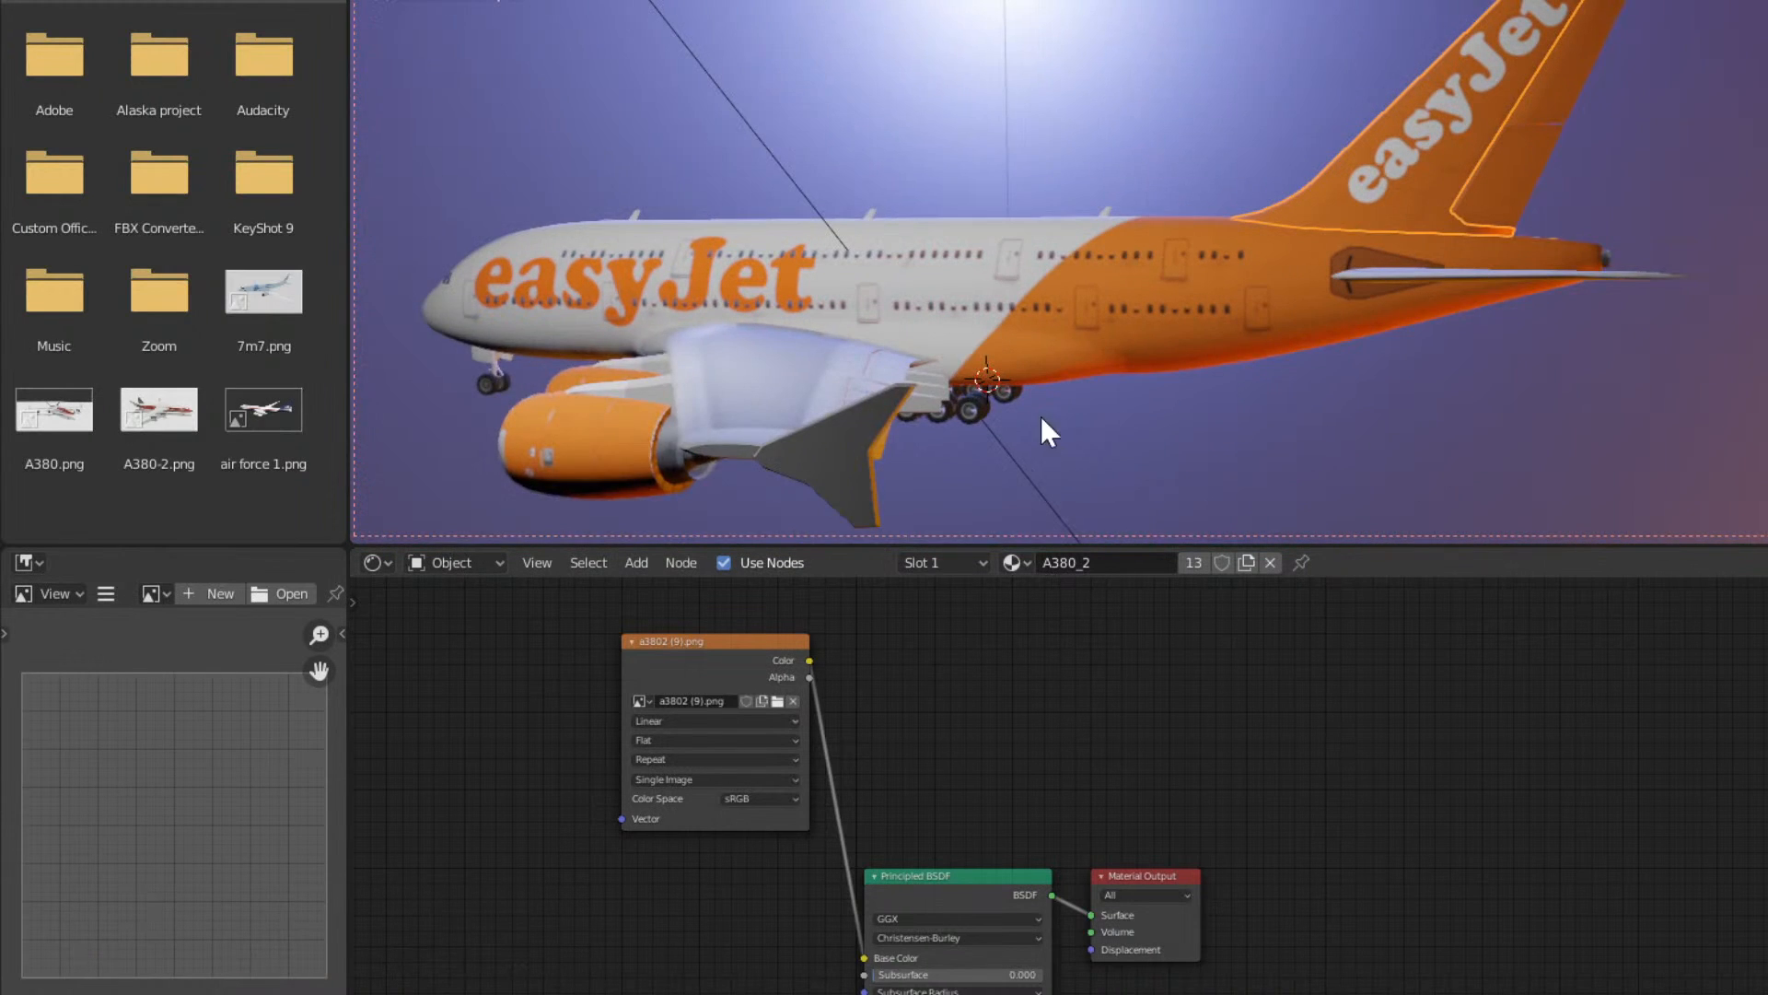
middle_drag(1040, 413, 939, 474)
middle_drag(782, 488, 874, 382)
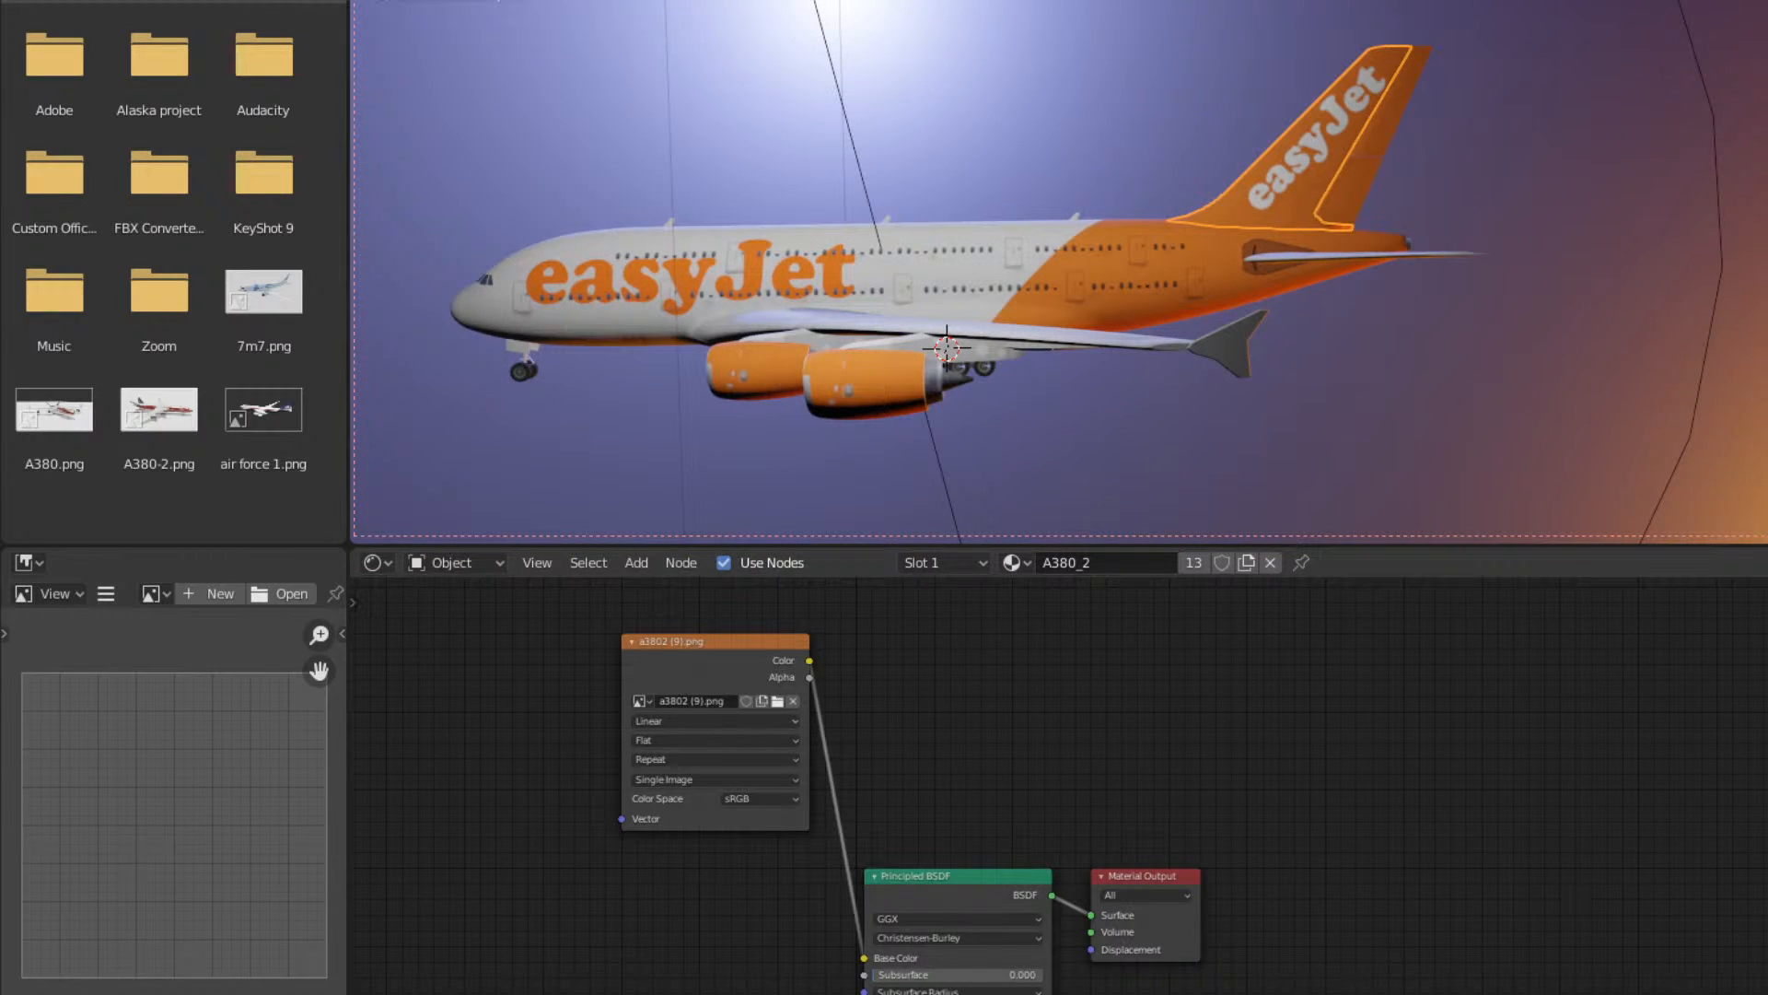
Switch to Photopea, toggle the lower tail logo layer off and on, and examine its letter e up close.
mouse_move(319, 993)
click(201, 948)
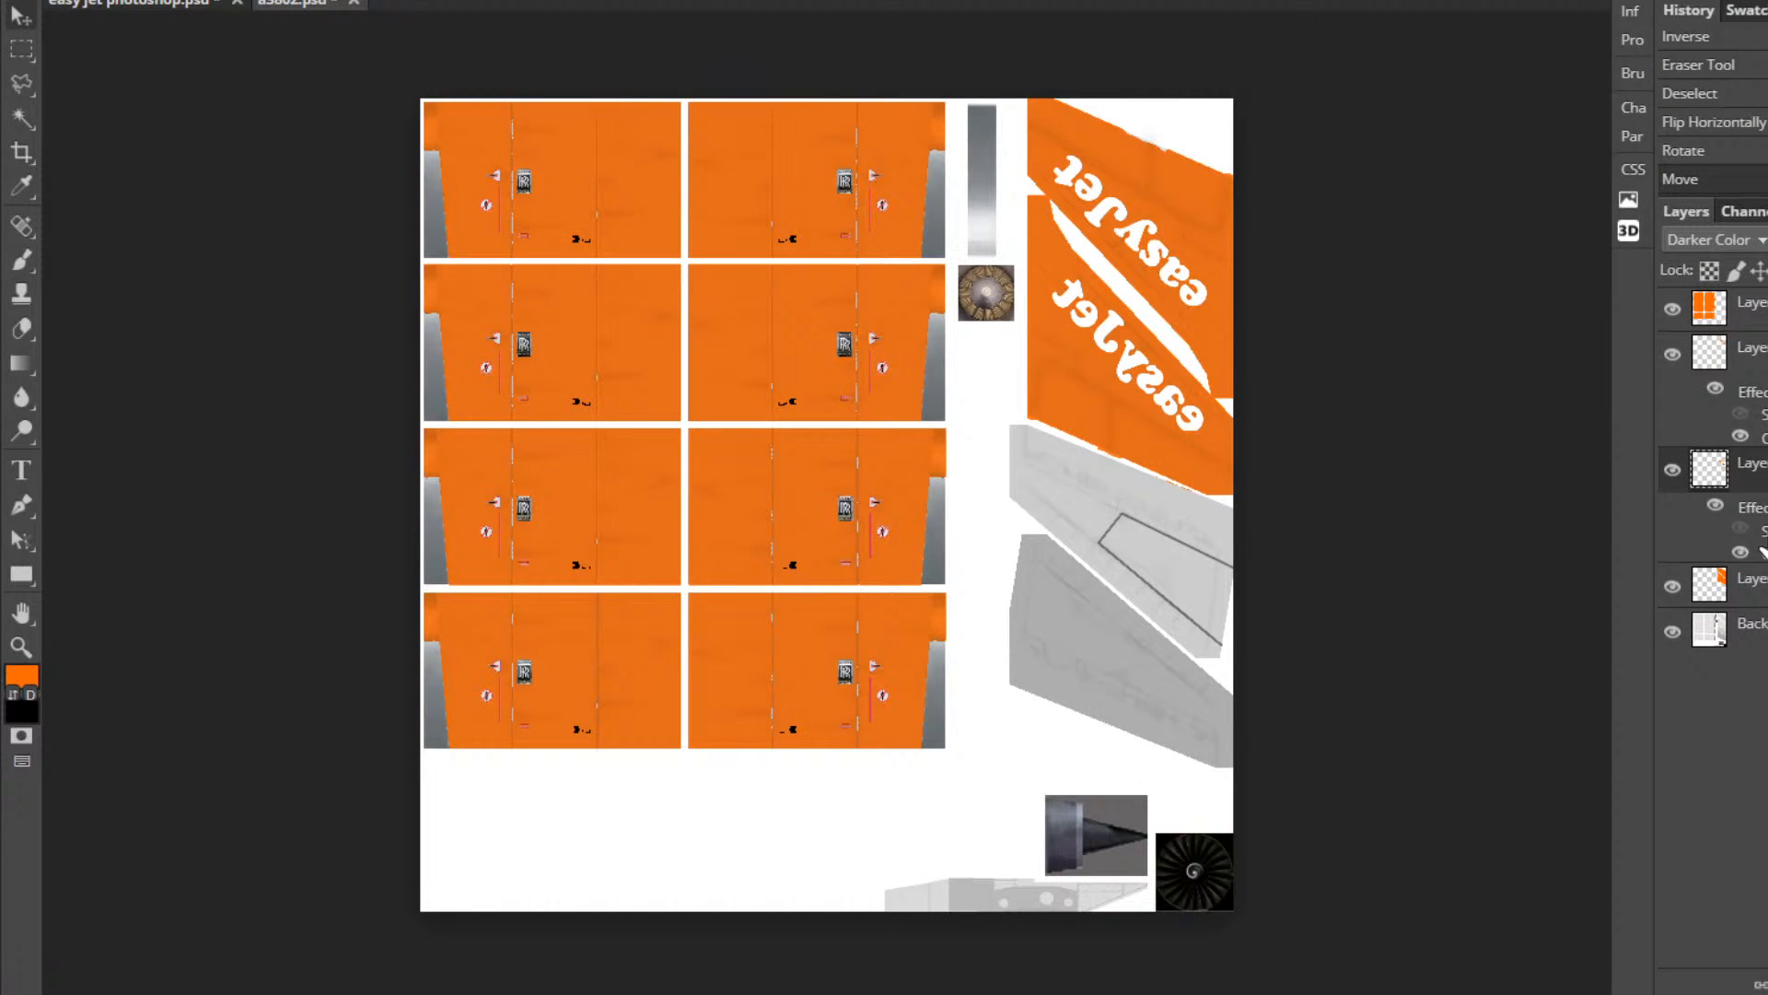
click(1673, 470)
click(1672, 469)
click(19, 647)
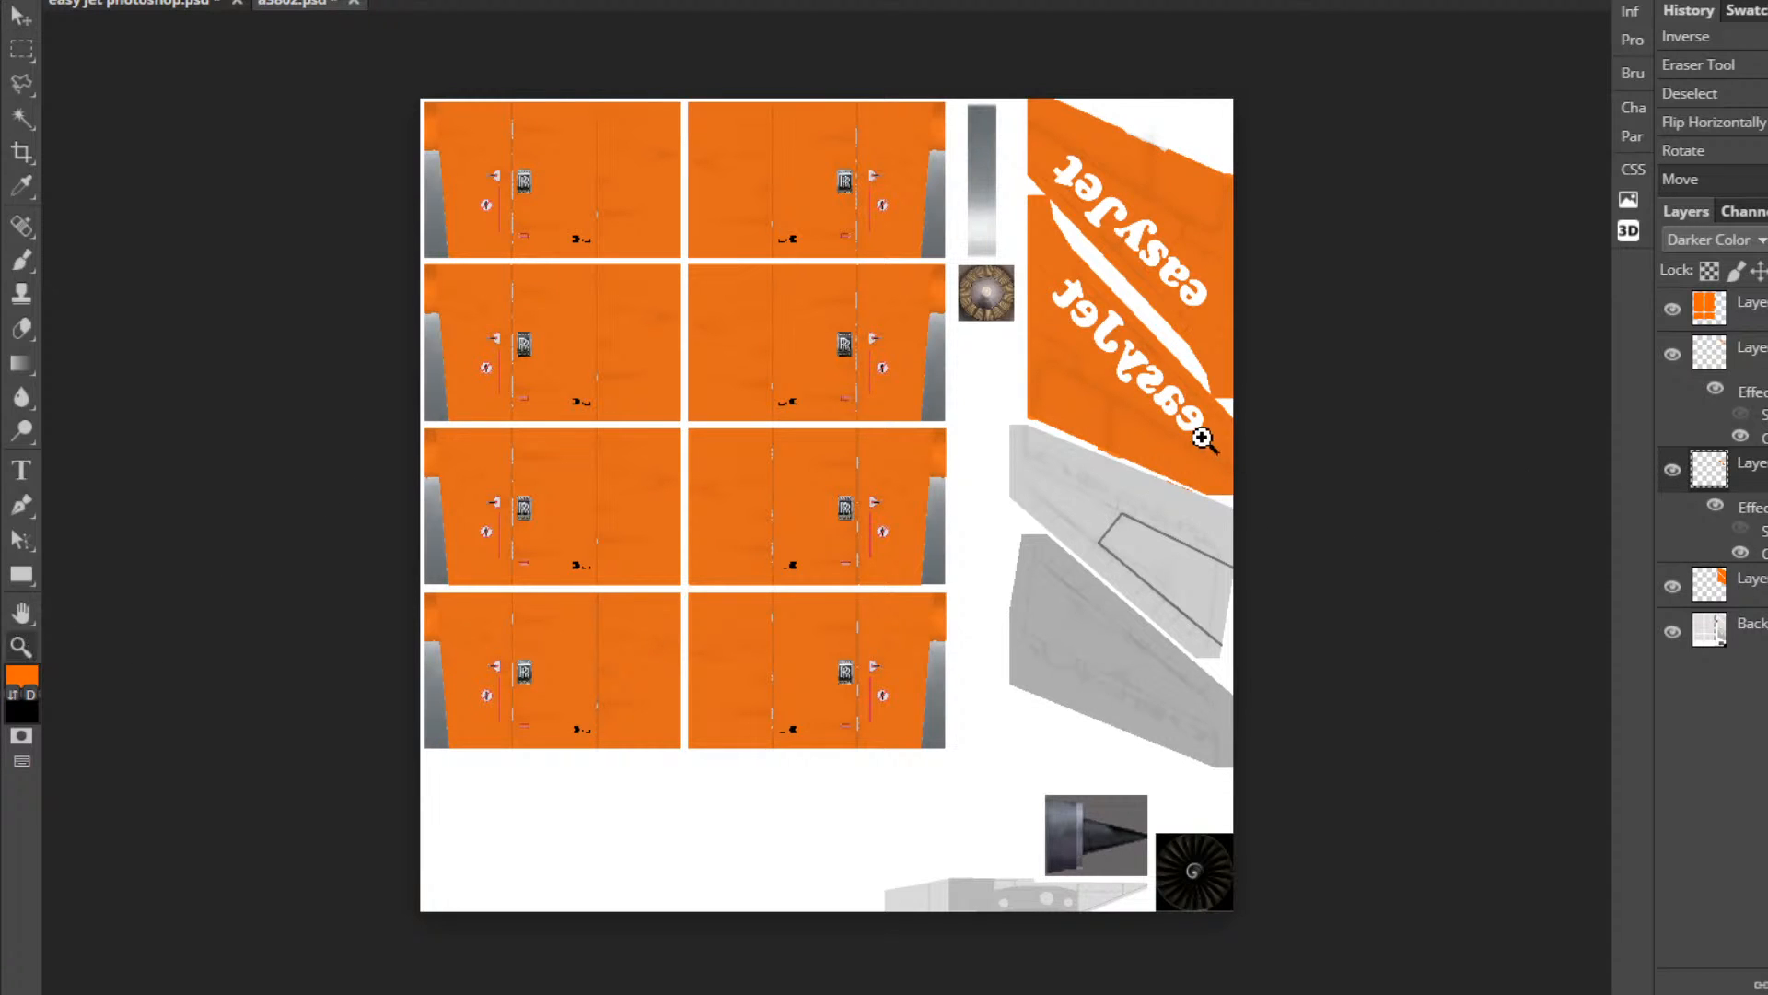
drag(1201, 438, 1257, 509)
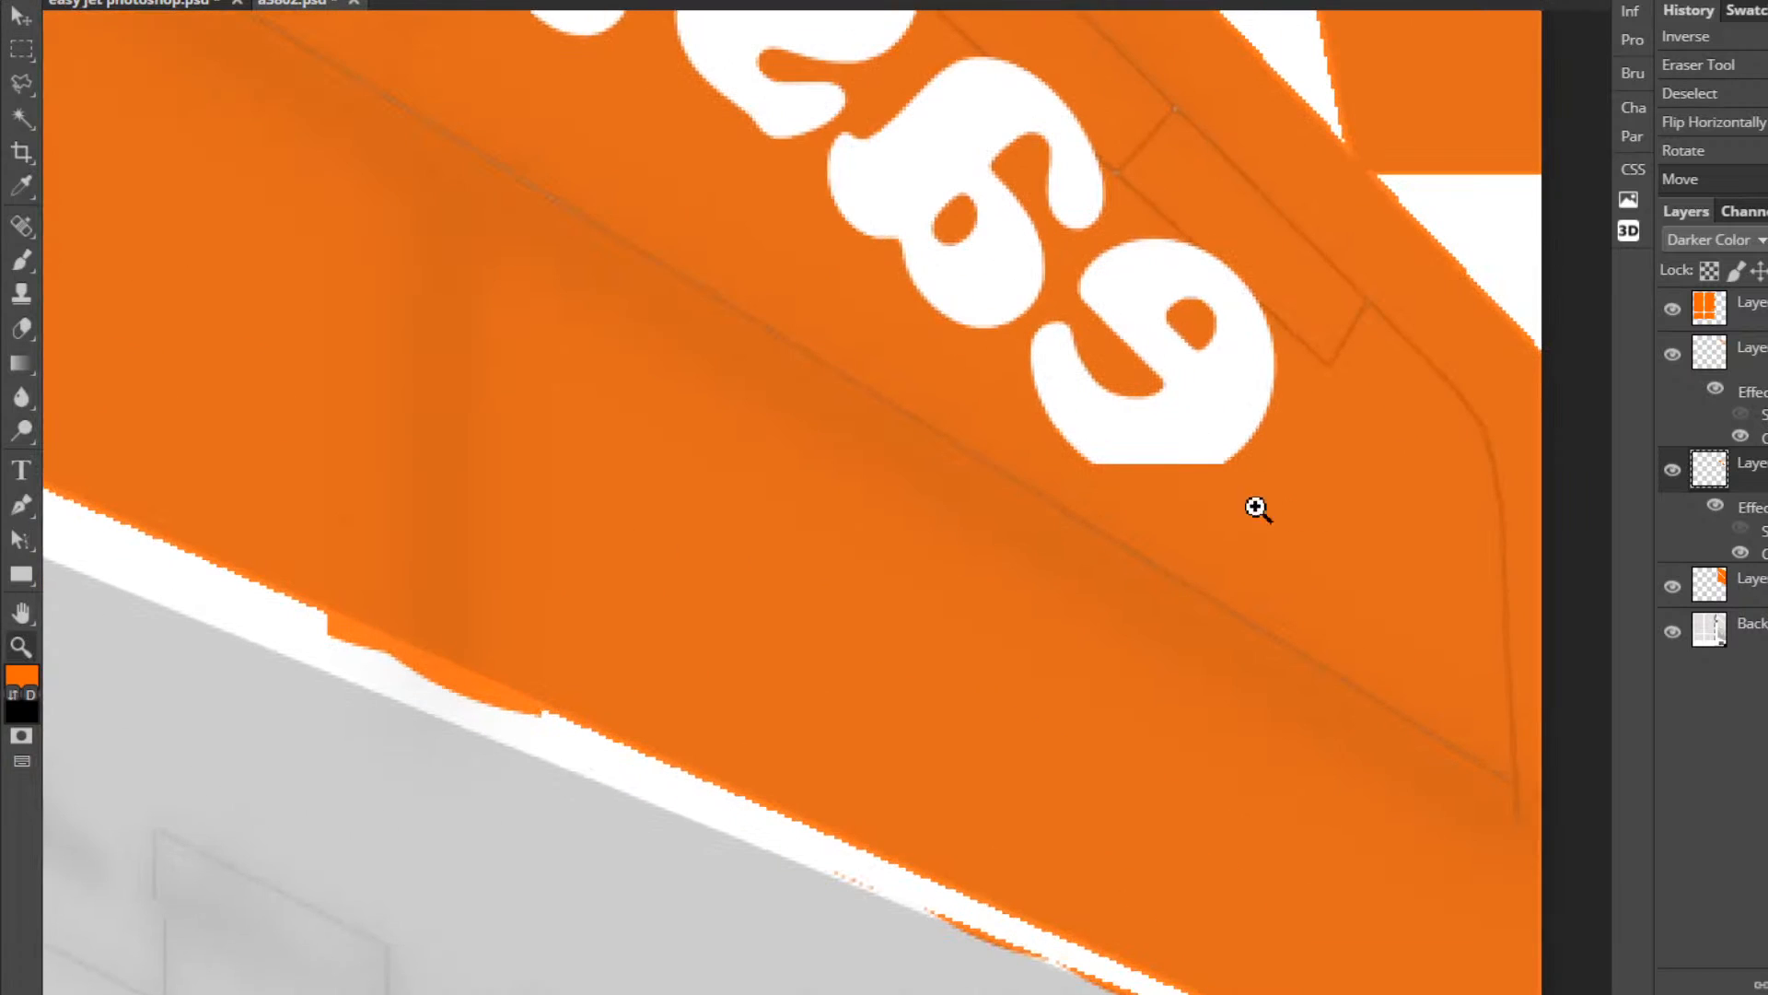
Toggle the lower tail logo's layer effects off and on to refresh the clipped edge of its letter e.
click(1714, 506)
click(1717, 507)
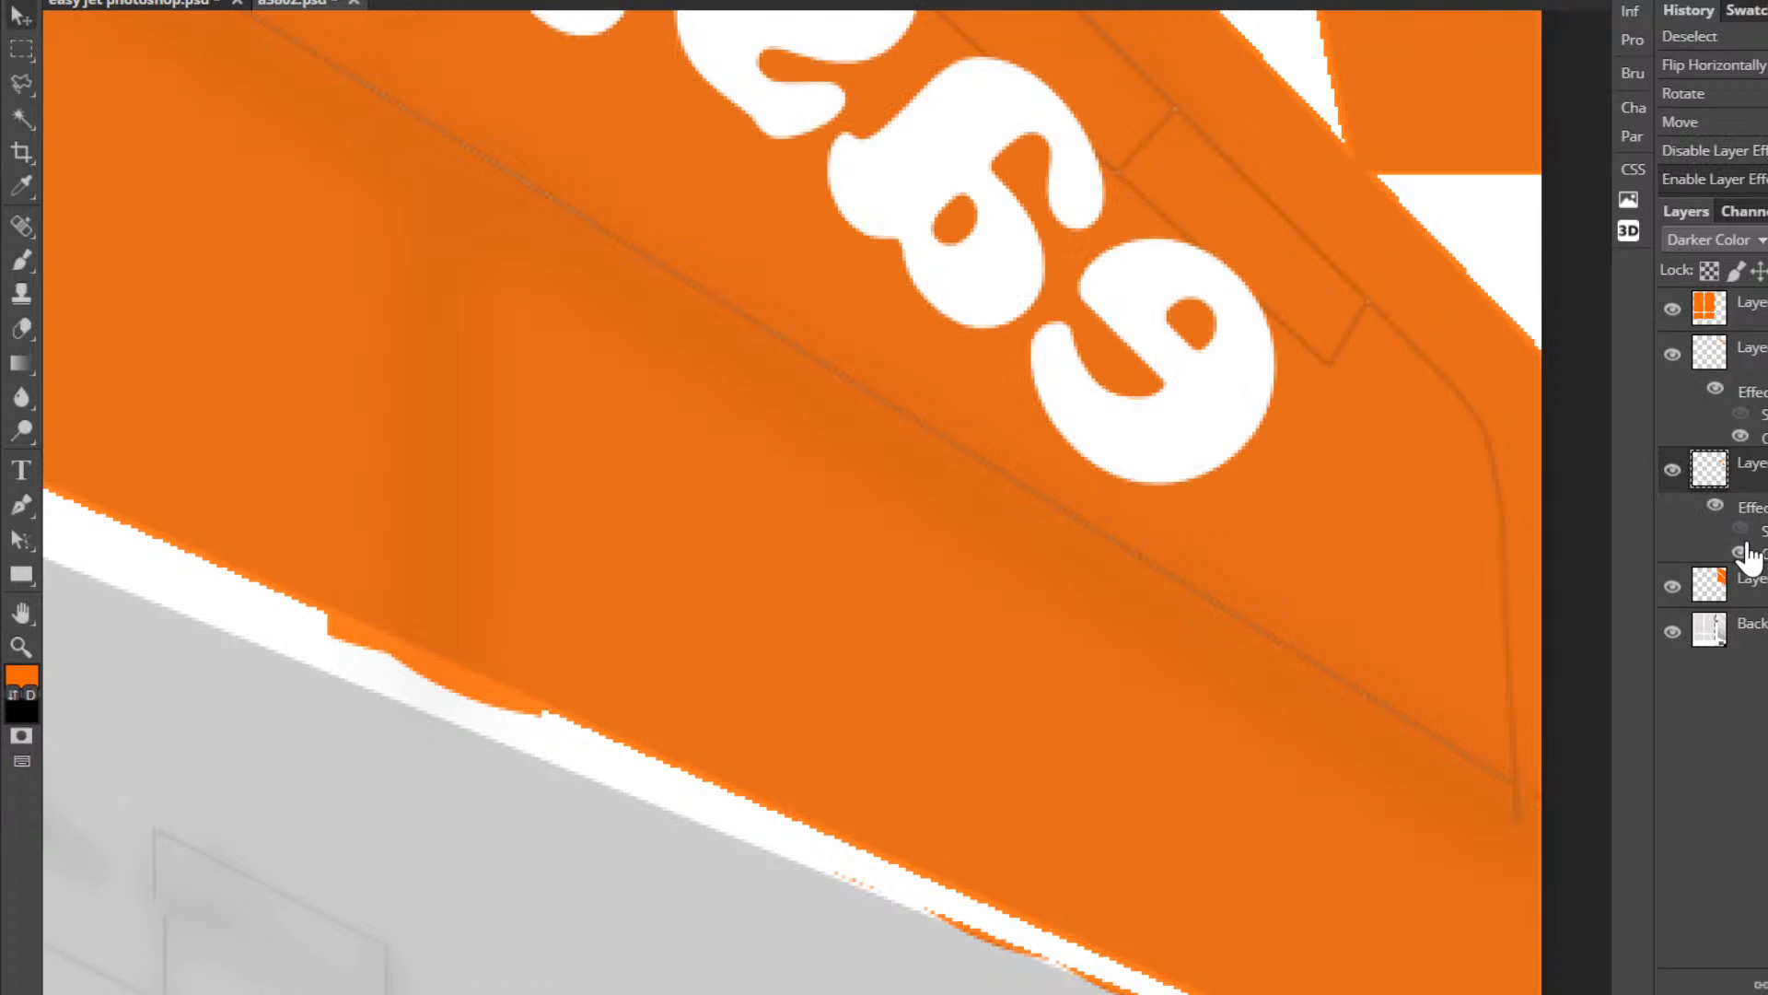
click(1741, 551)
click(1741, 552)
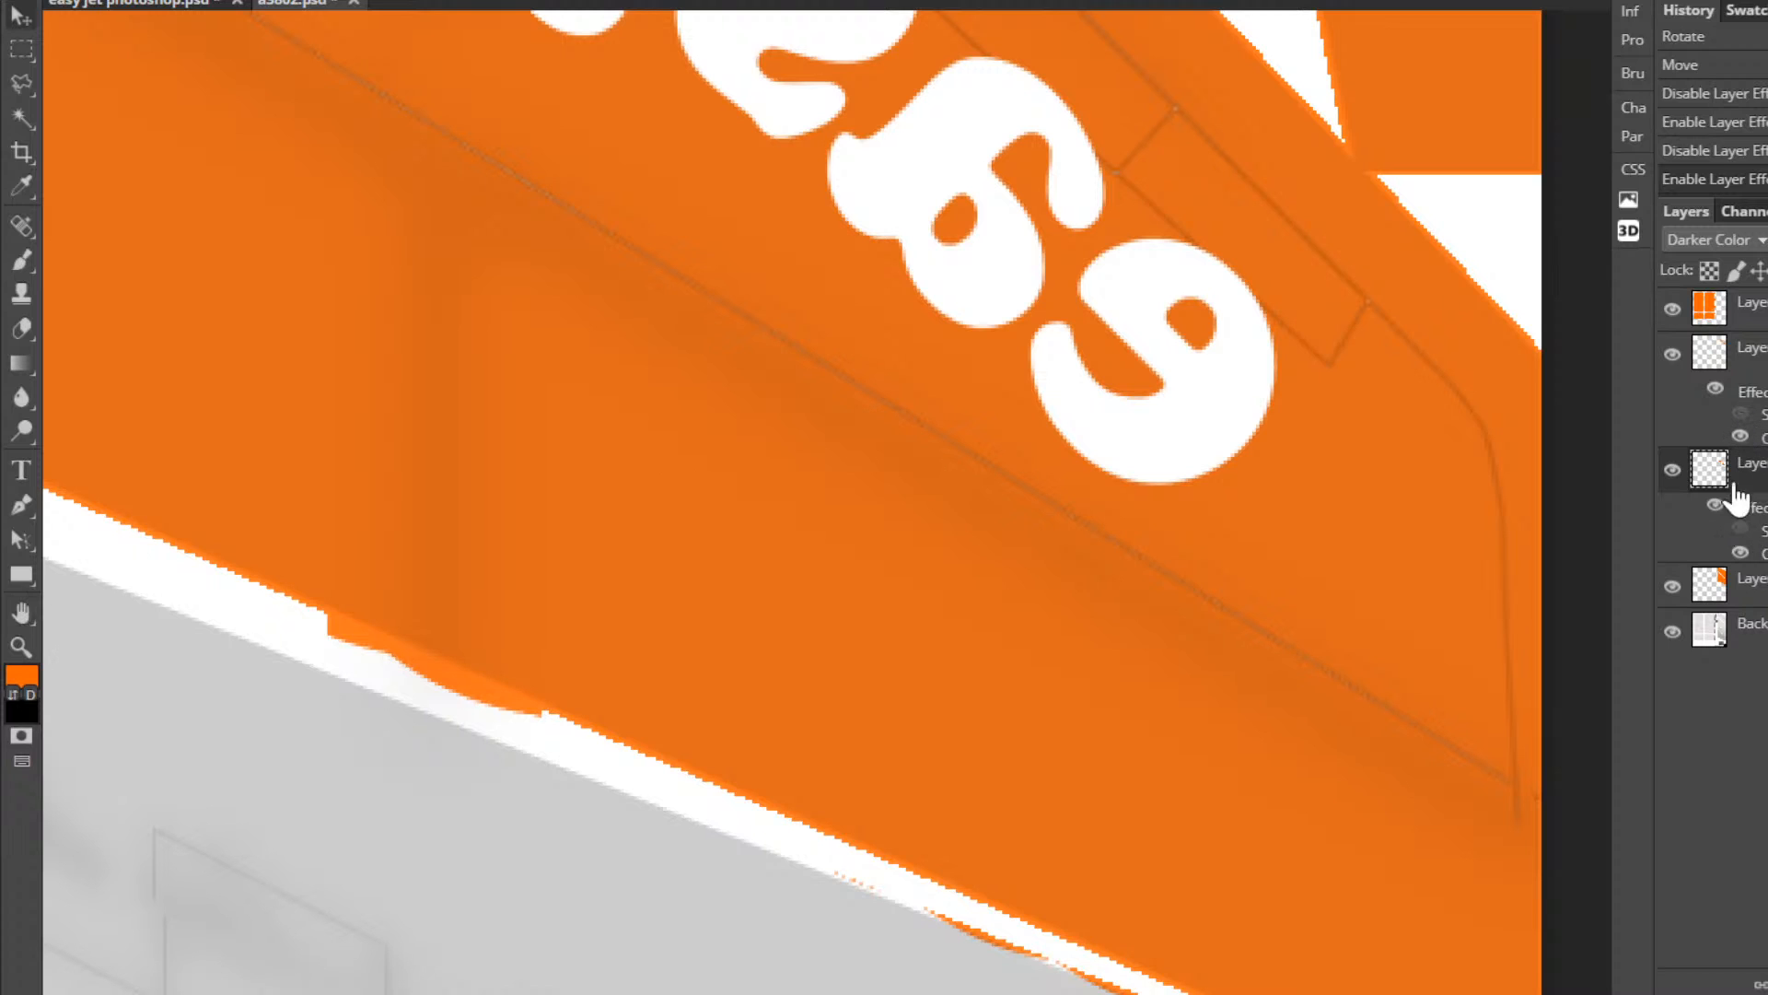
click(1741, 528)
click(1740, 529)
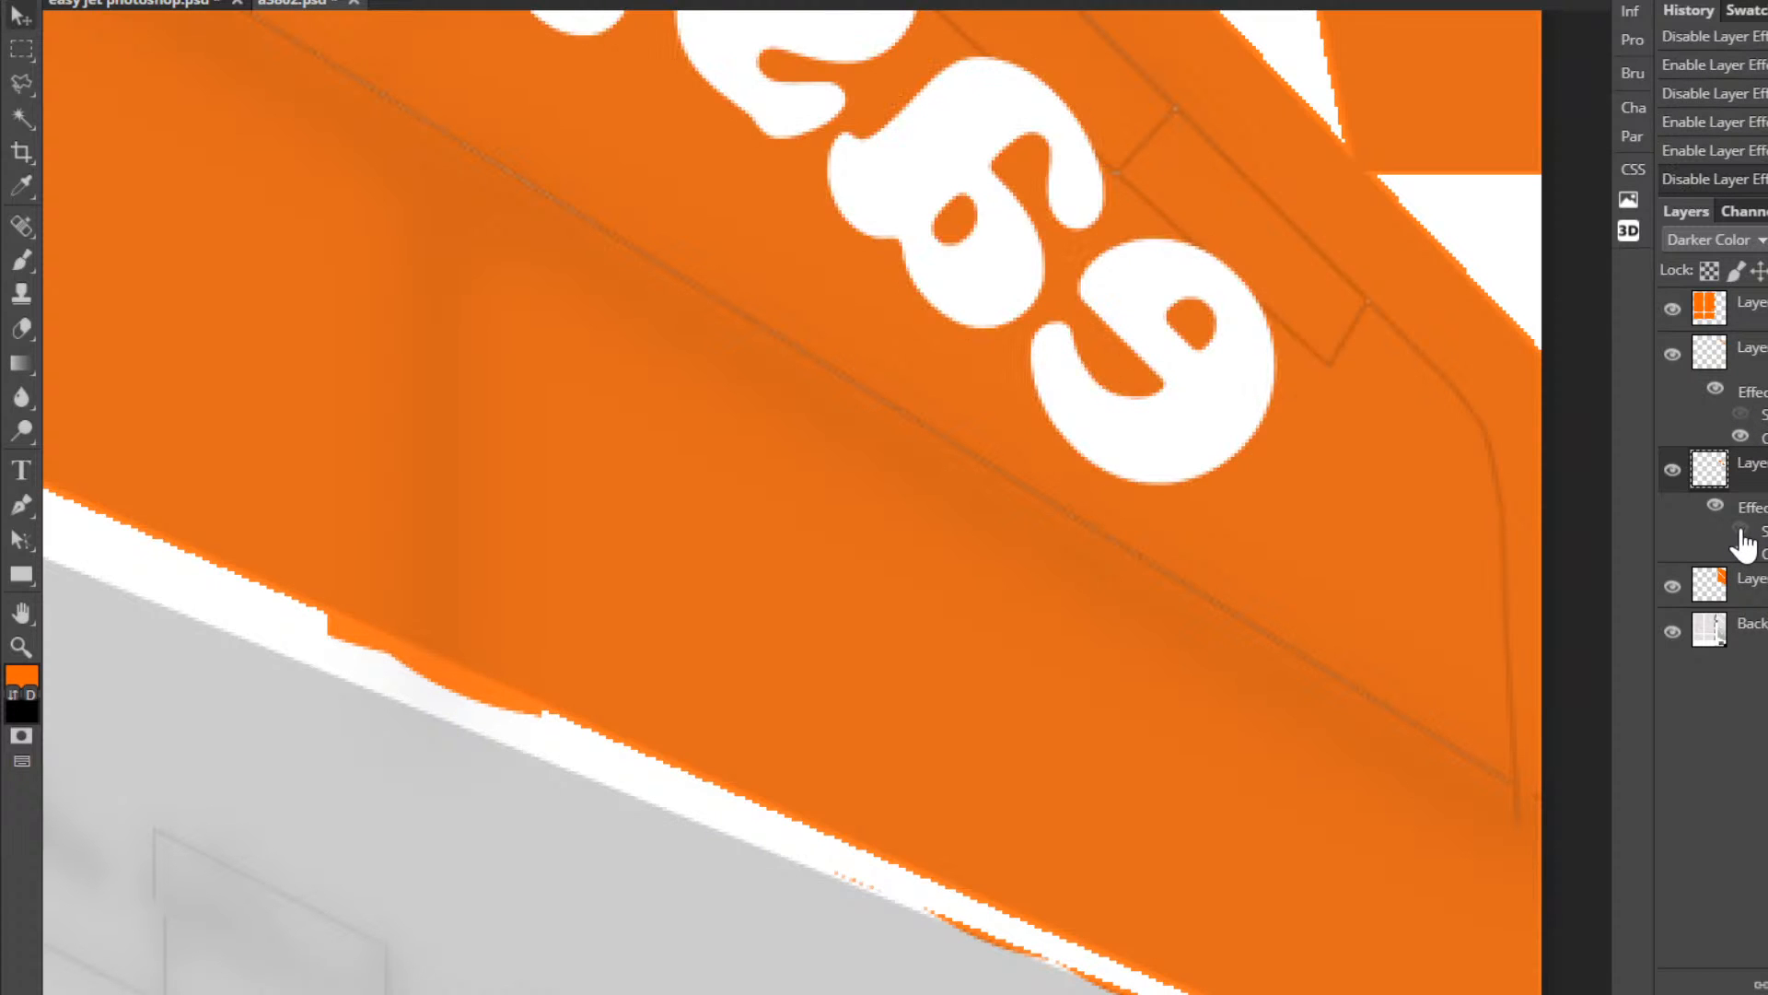
Export the tail texture with the refreshed logo as a PNG.
click(22, 0)
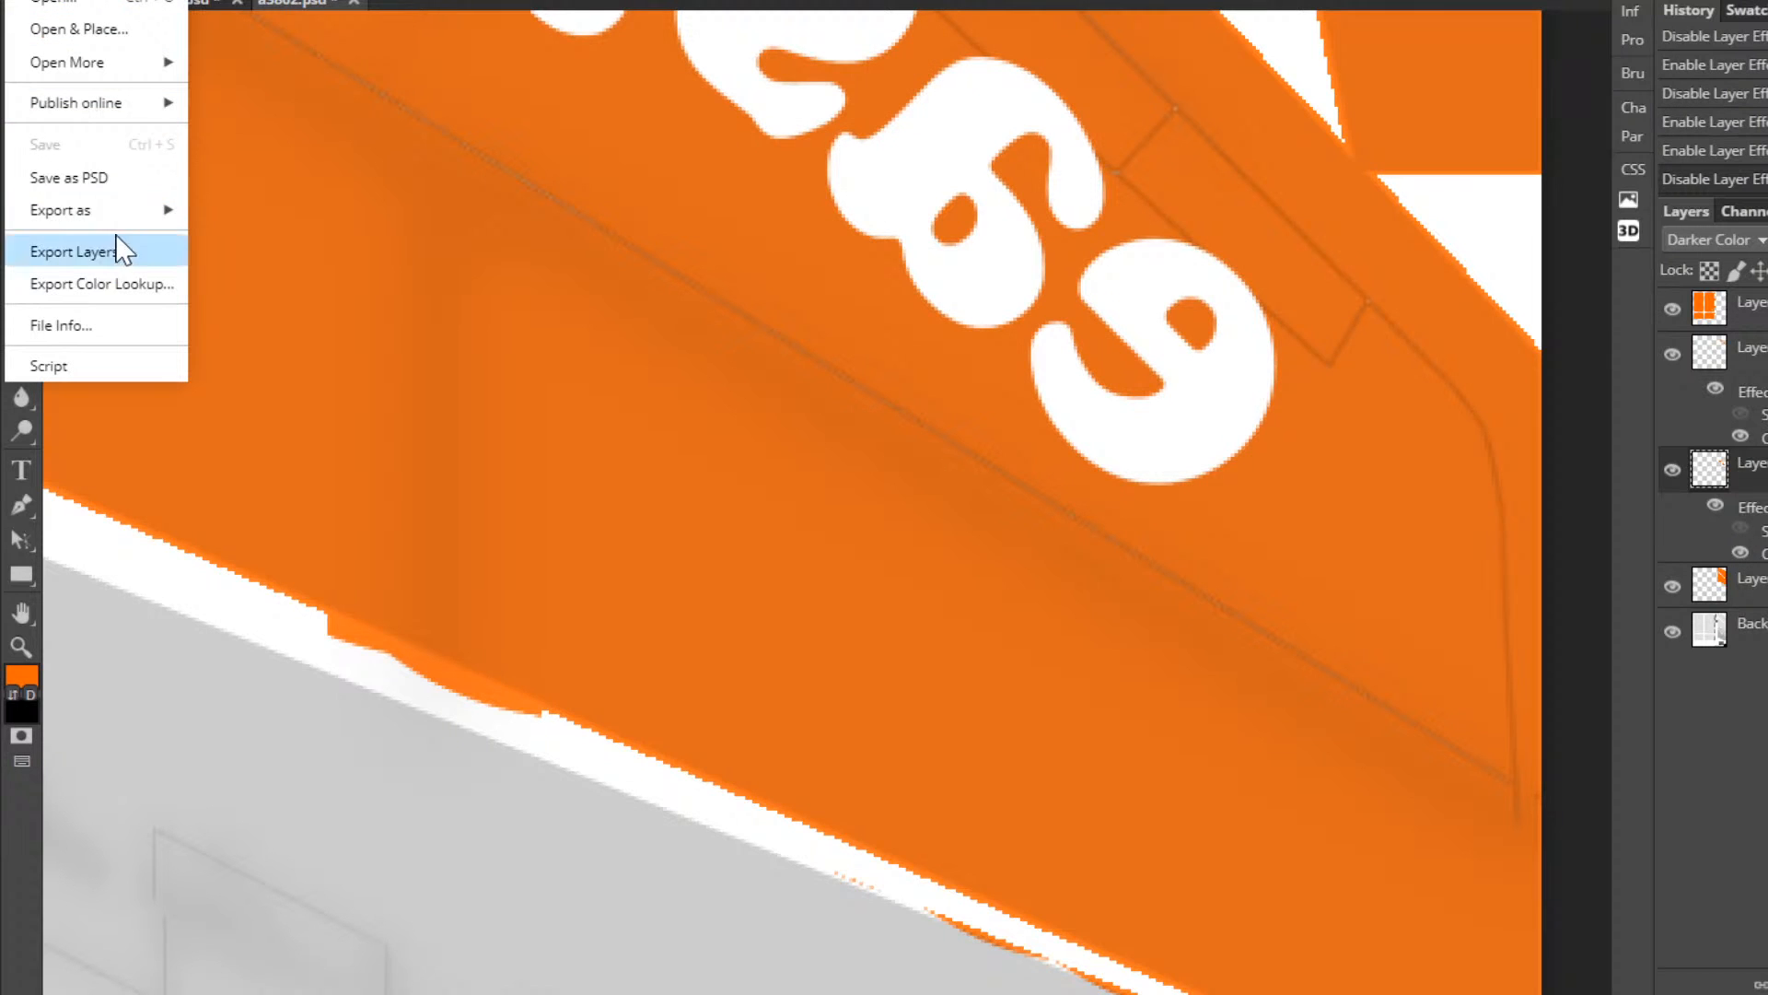
mouse_move(138, 212)
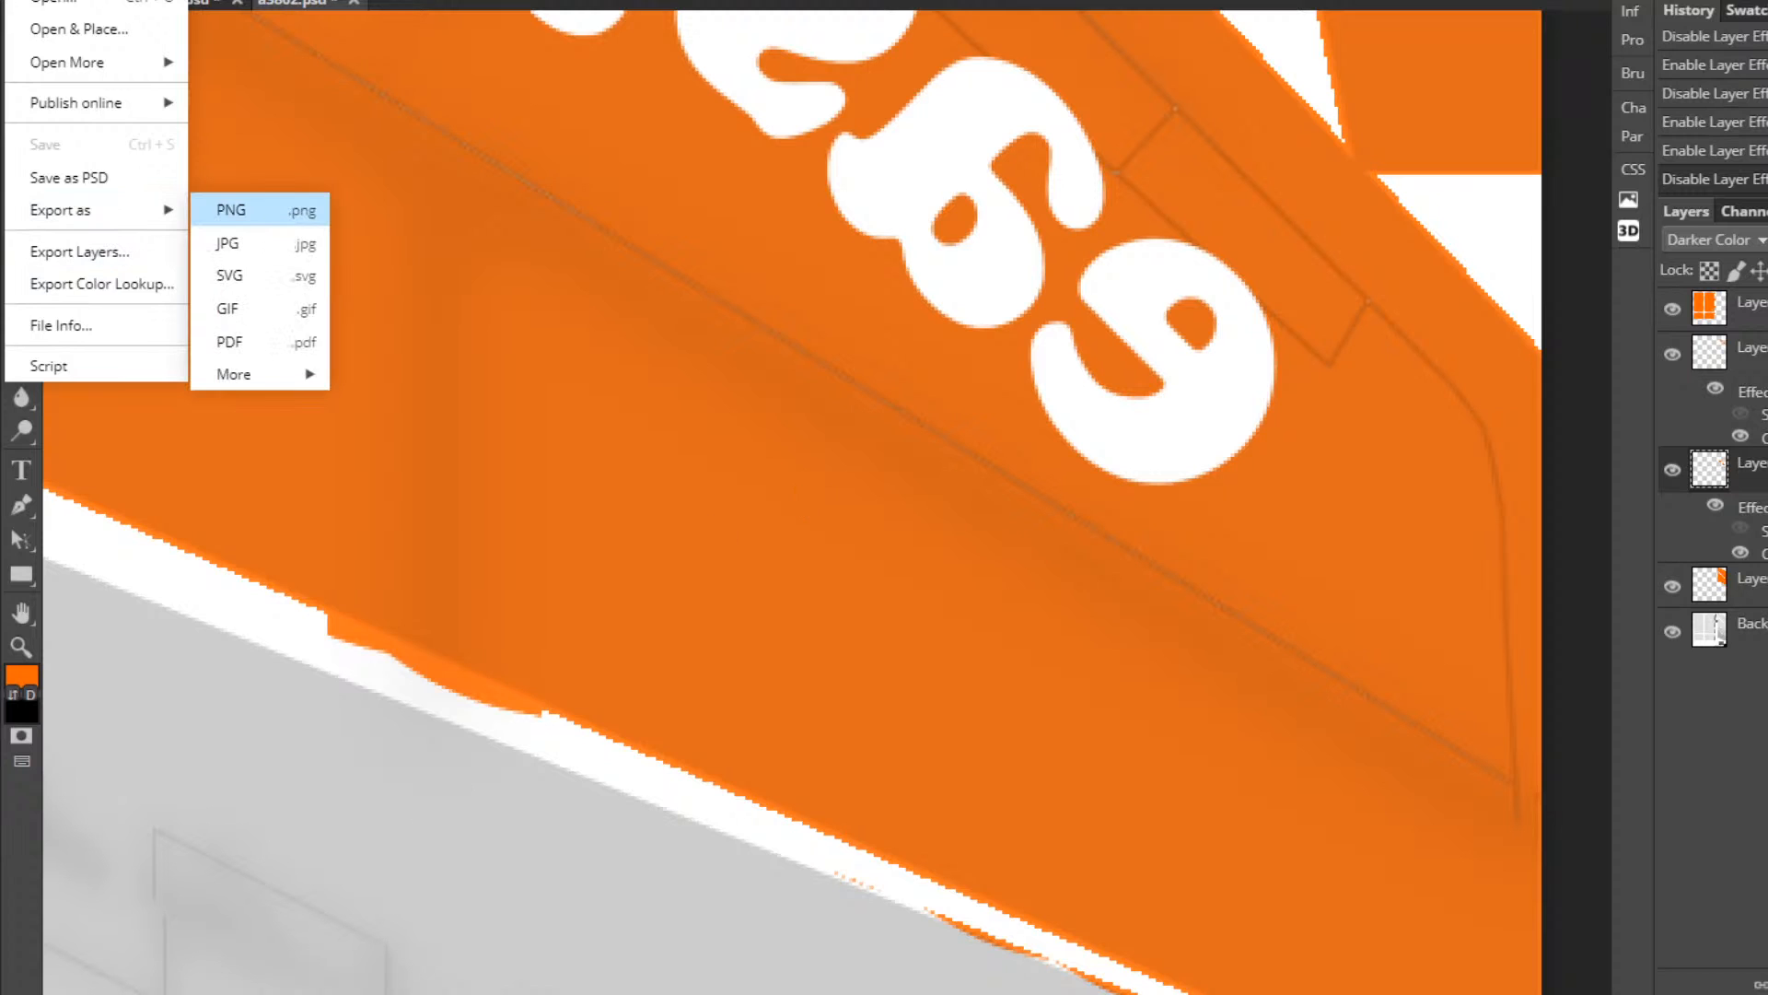
click(835, 337)
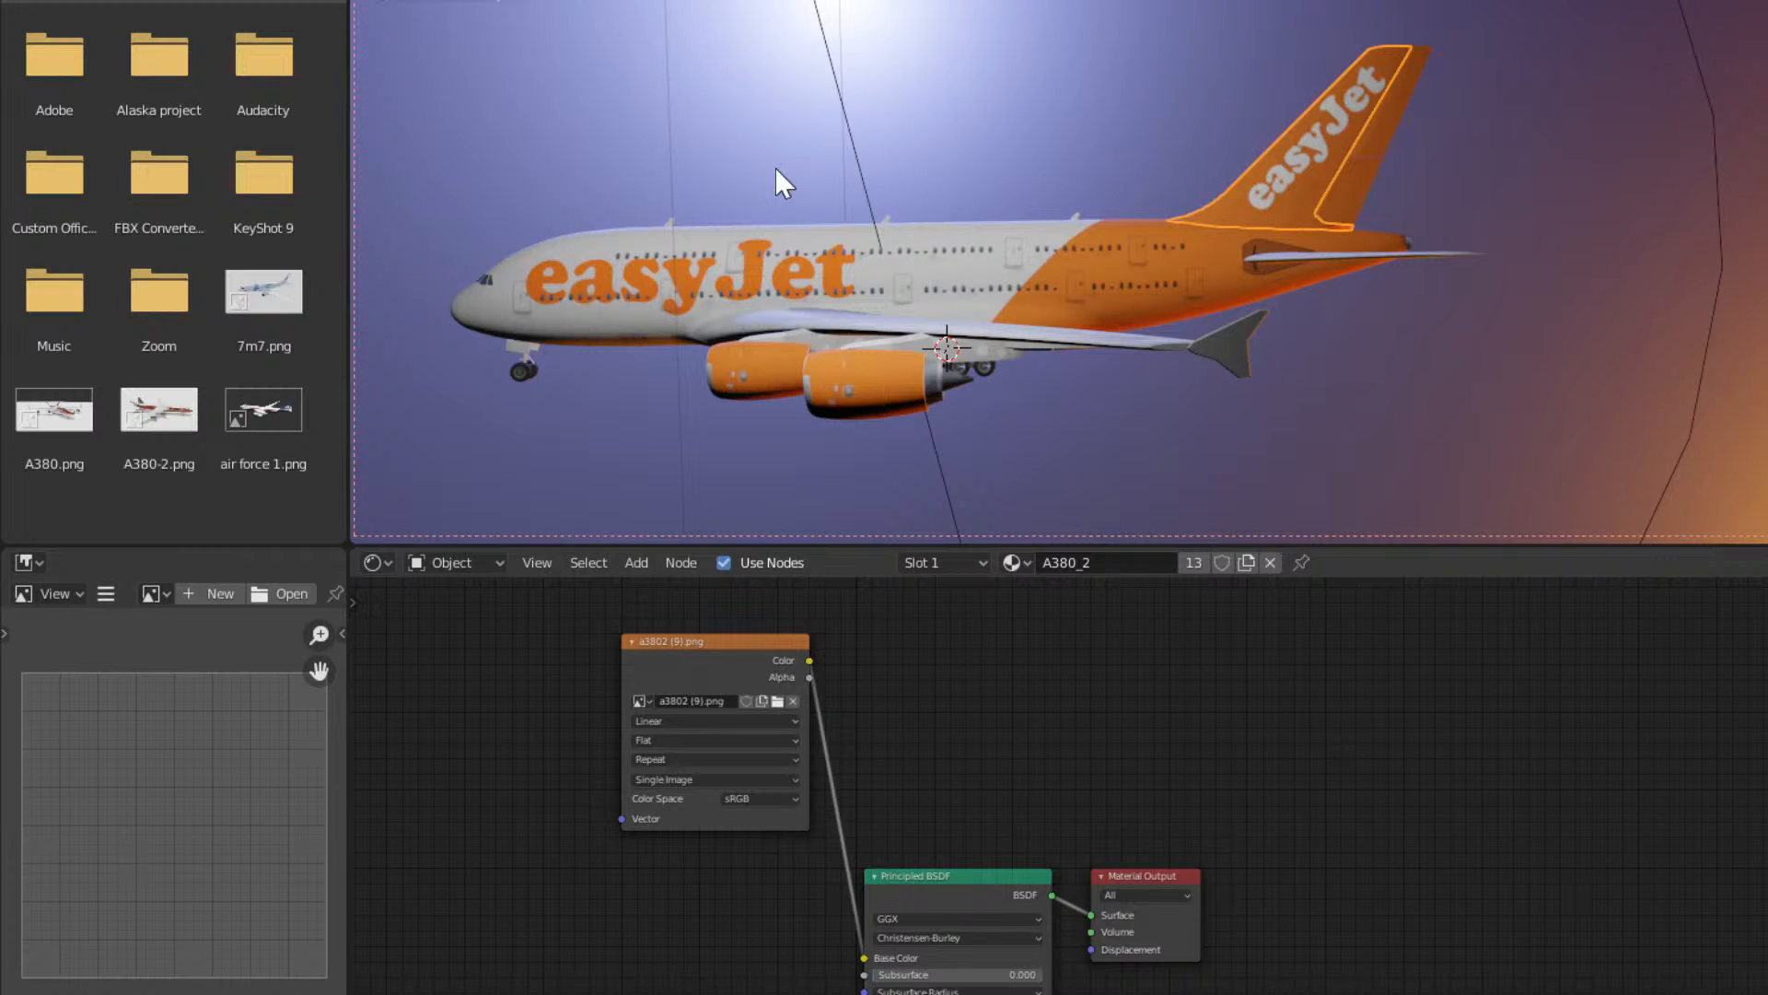
Switch to Blender and review the finished easyJet livery from the front, rear and side of the aircraft.
middle_drag(715, 205, 931, 197)
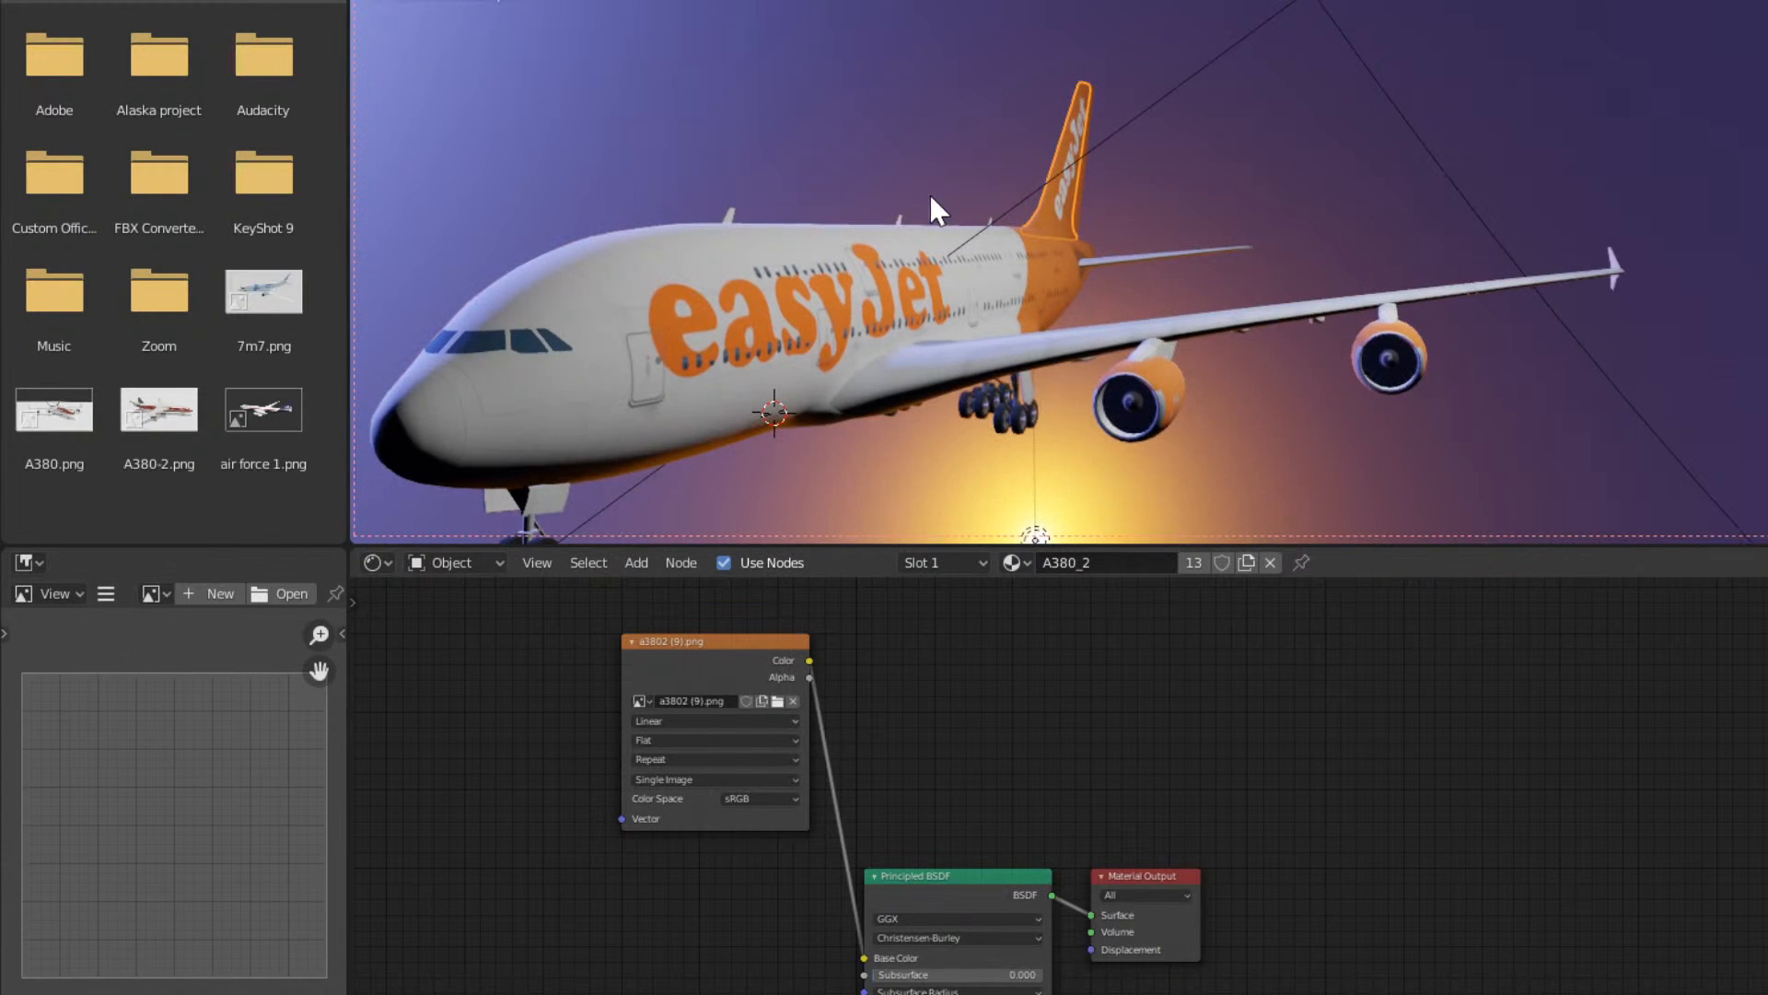
mouse_move(1072, 372)
shift+middle_down()
mouse_move(1105, 302)
mouse_move(1075, 330)
mouse_move(1168, 358)
shift+middle_up()
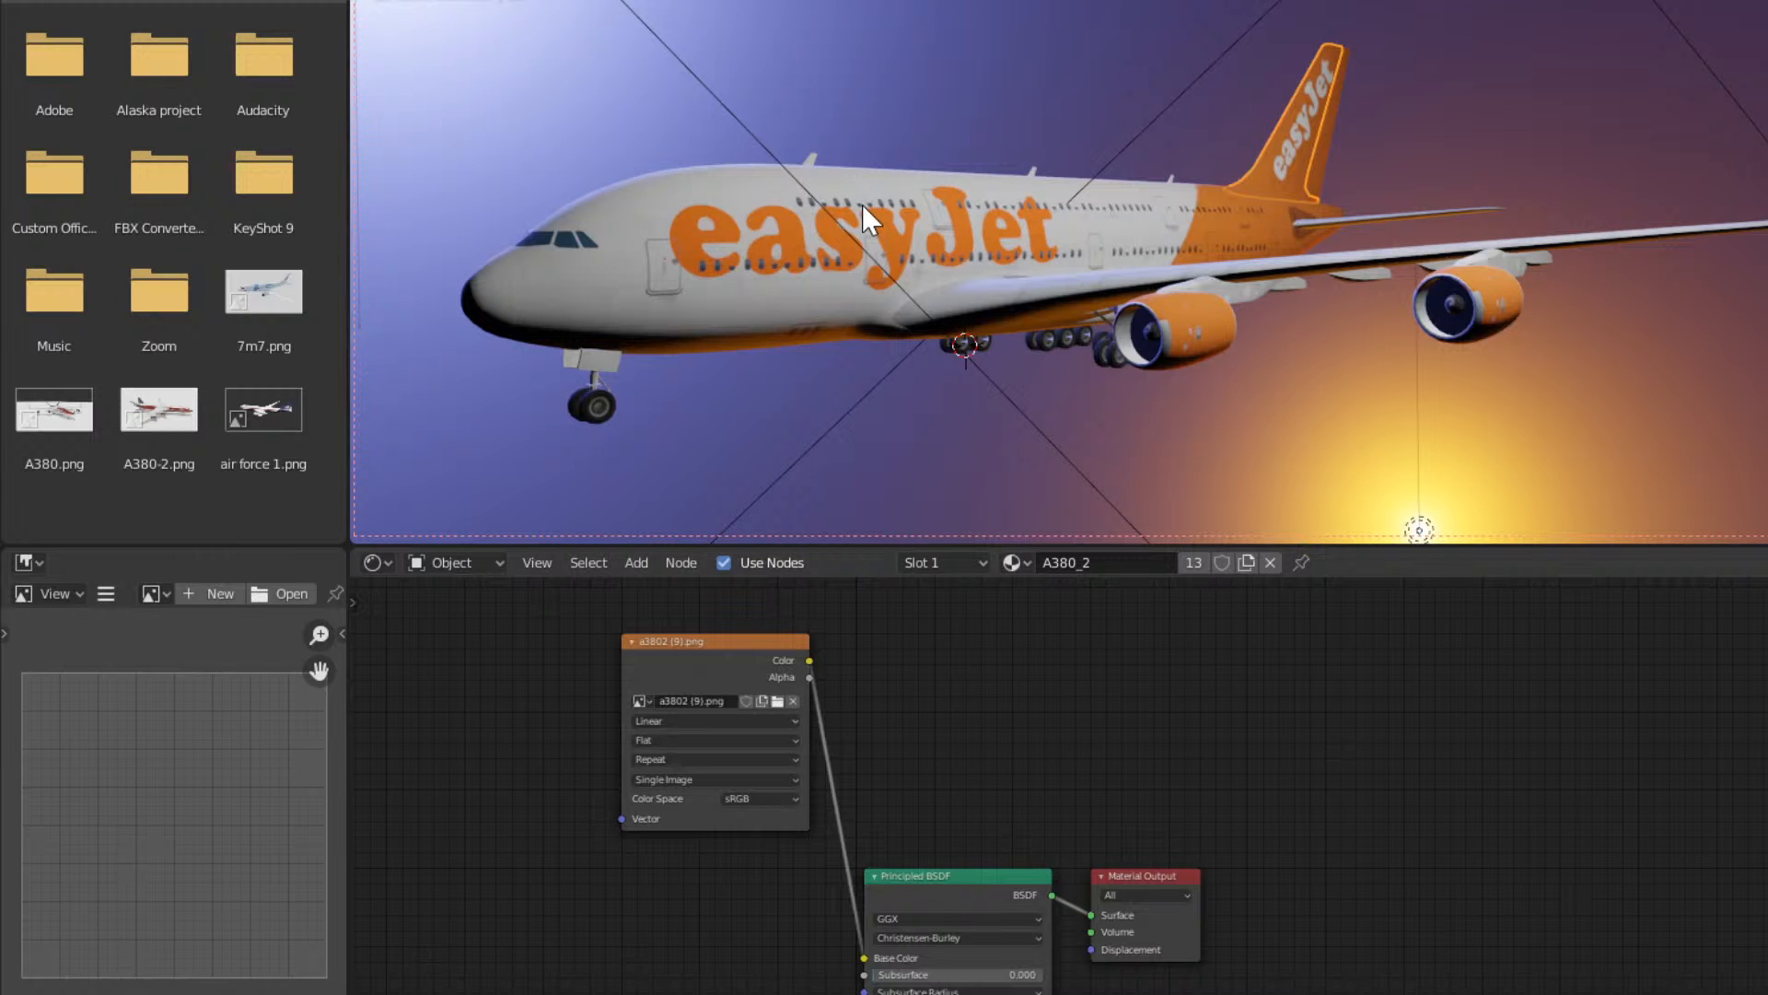
middle_drag(1276, 258, 975, 285)
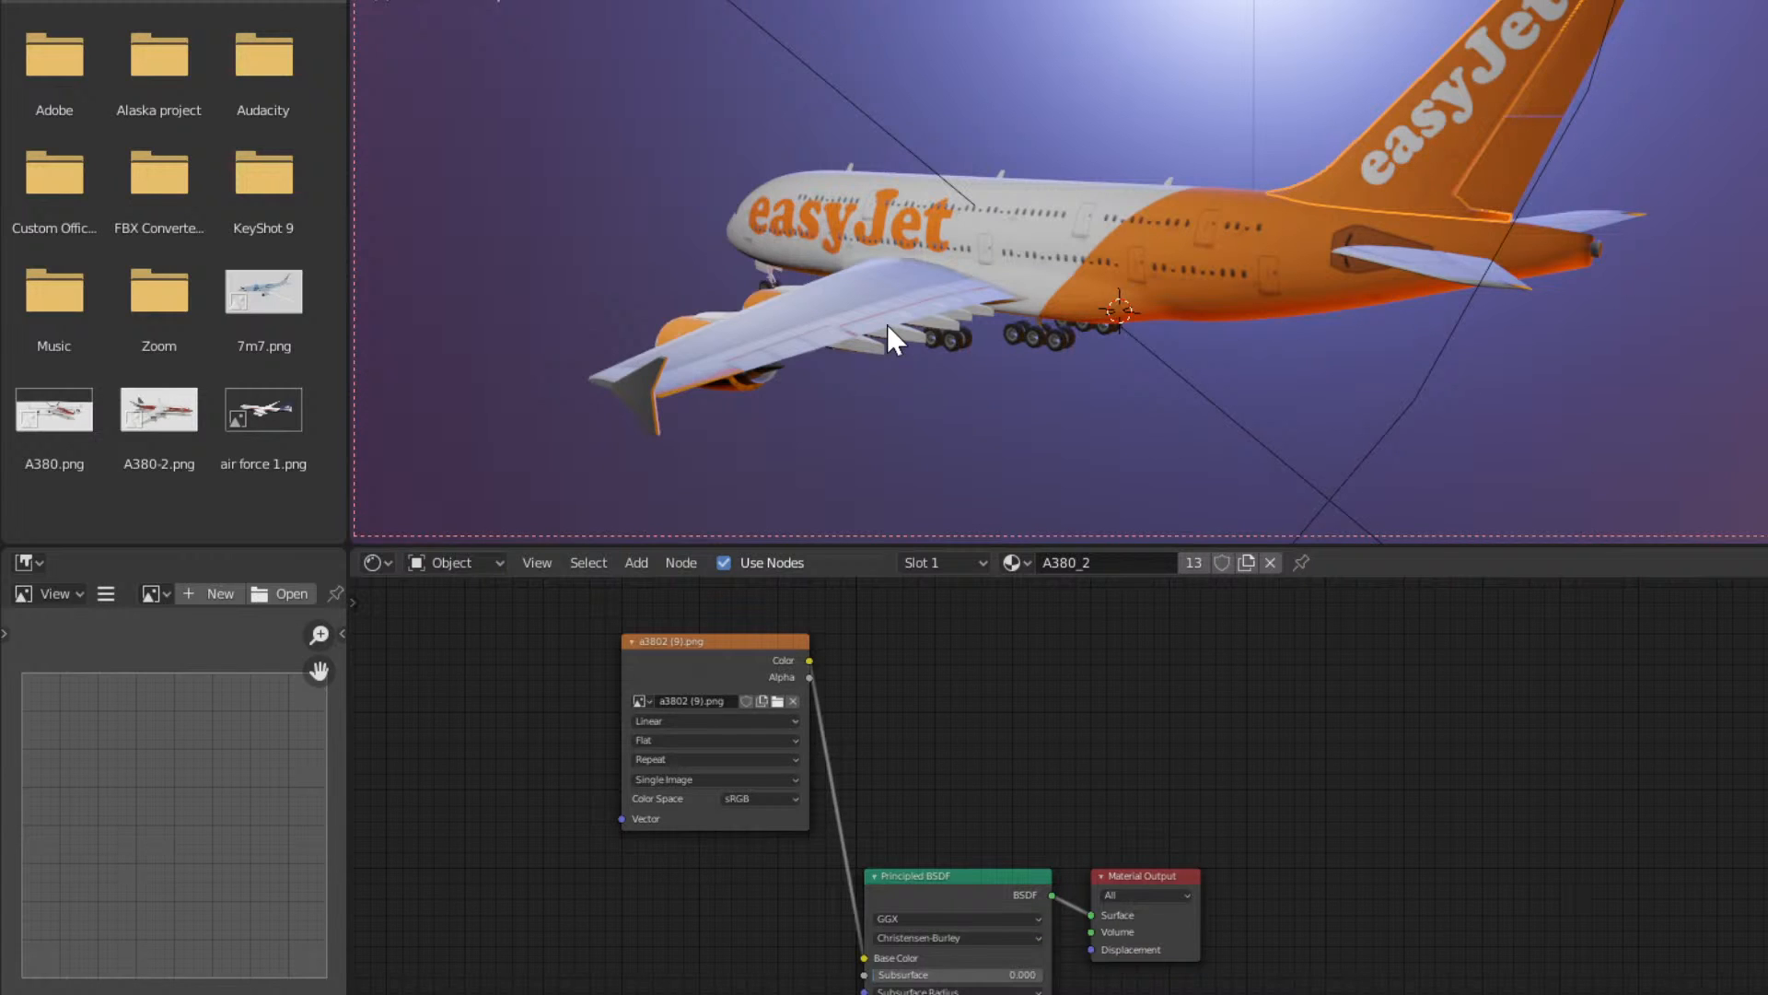
middle_drag(987, 304, 1285, 268)
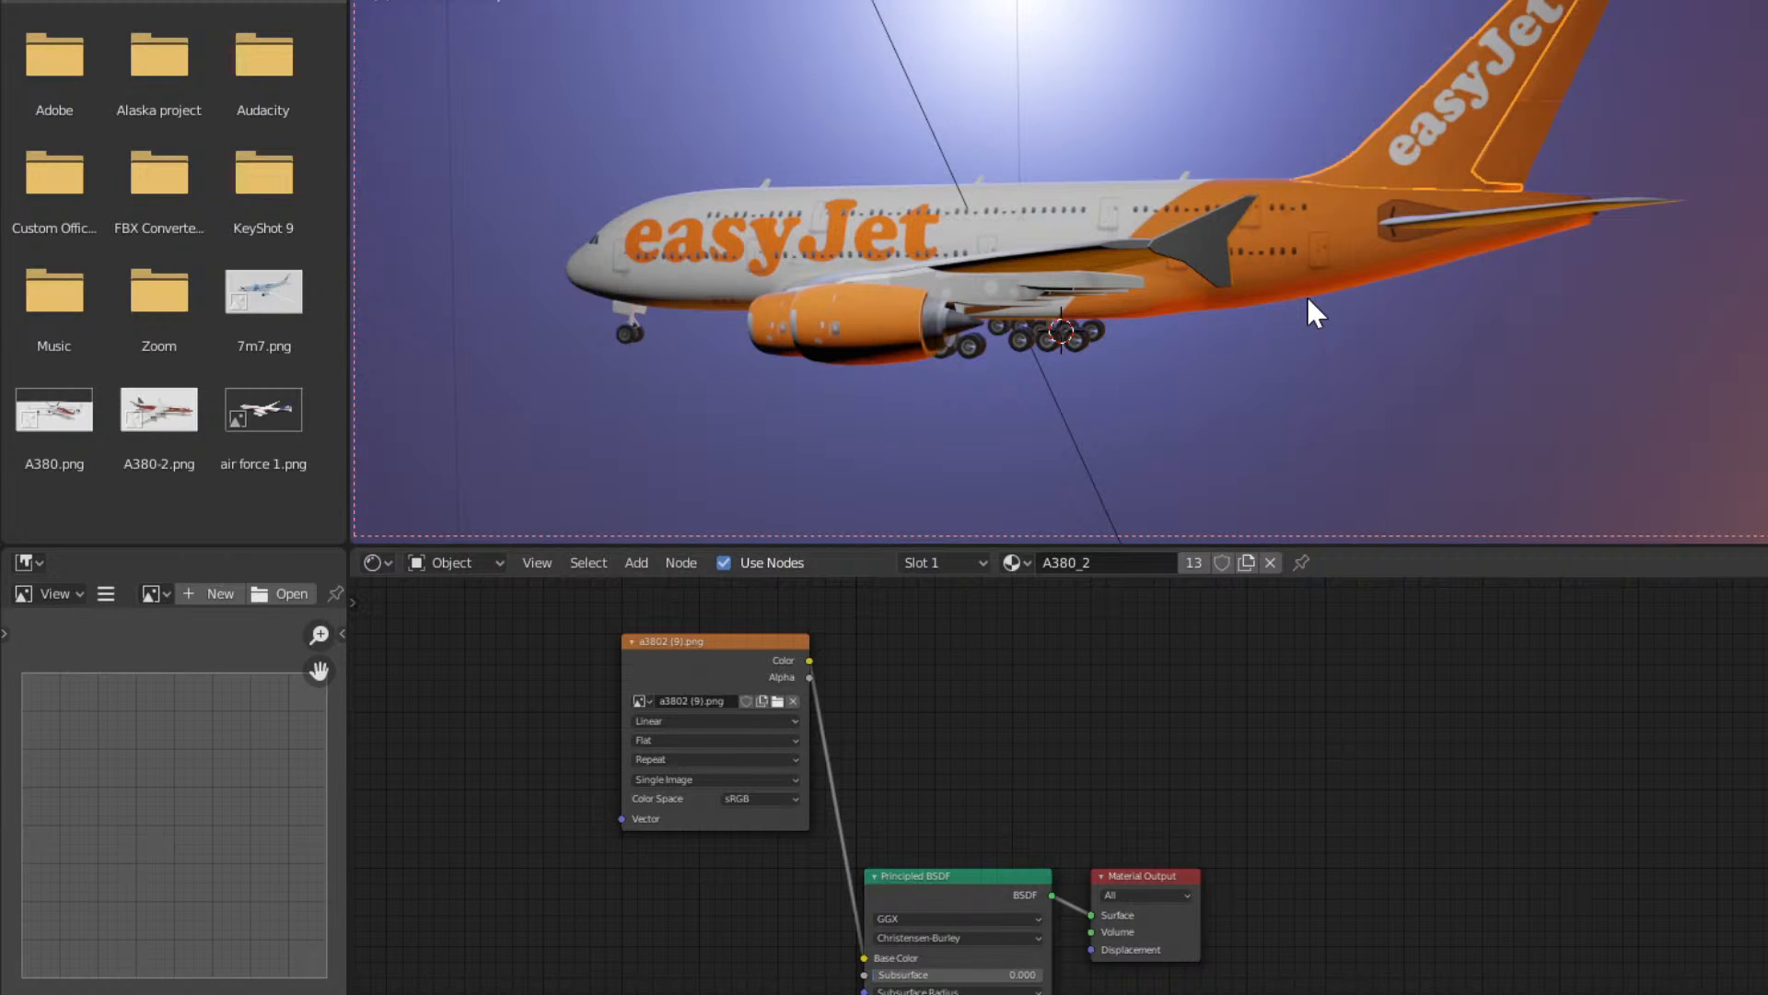
scroll(1389, 212, up, 6)
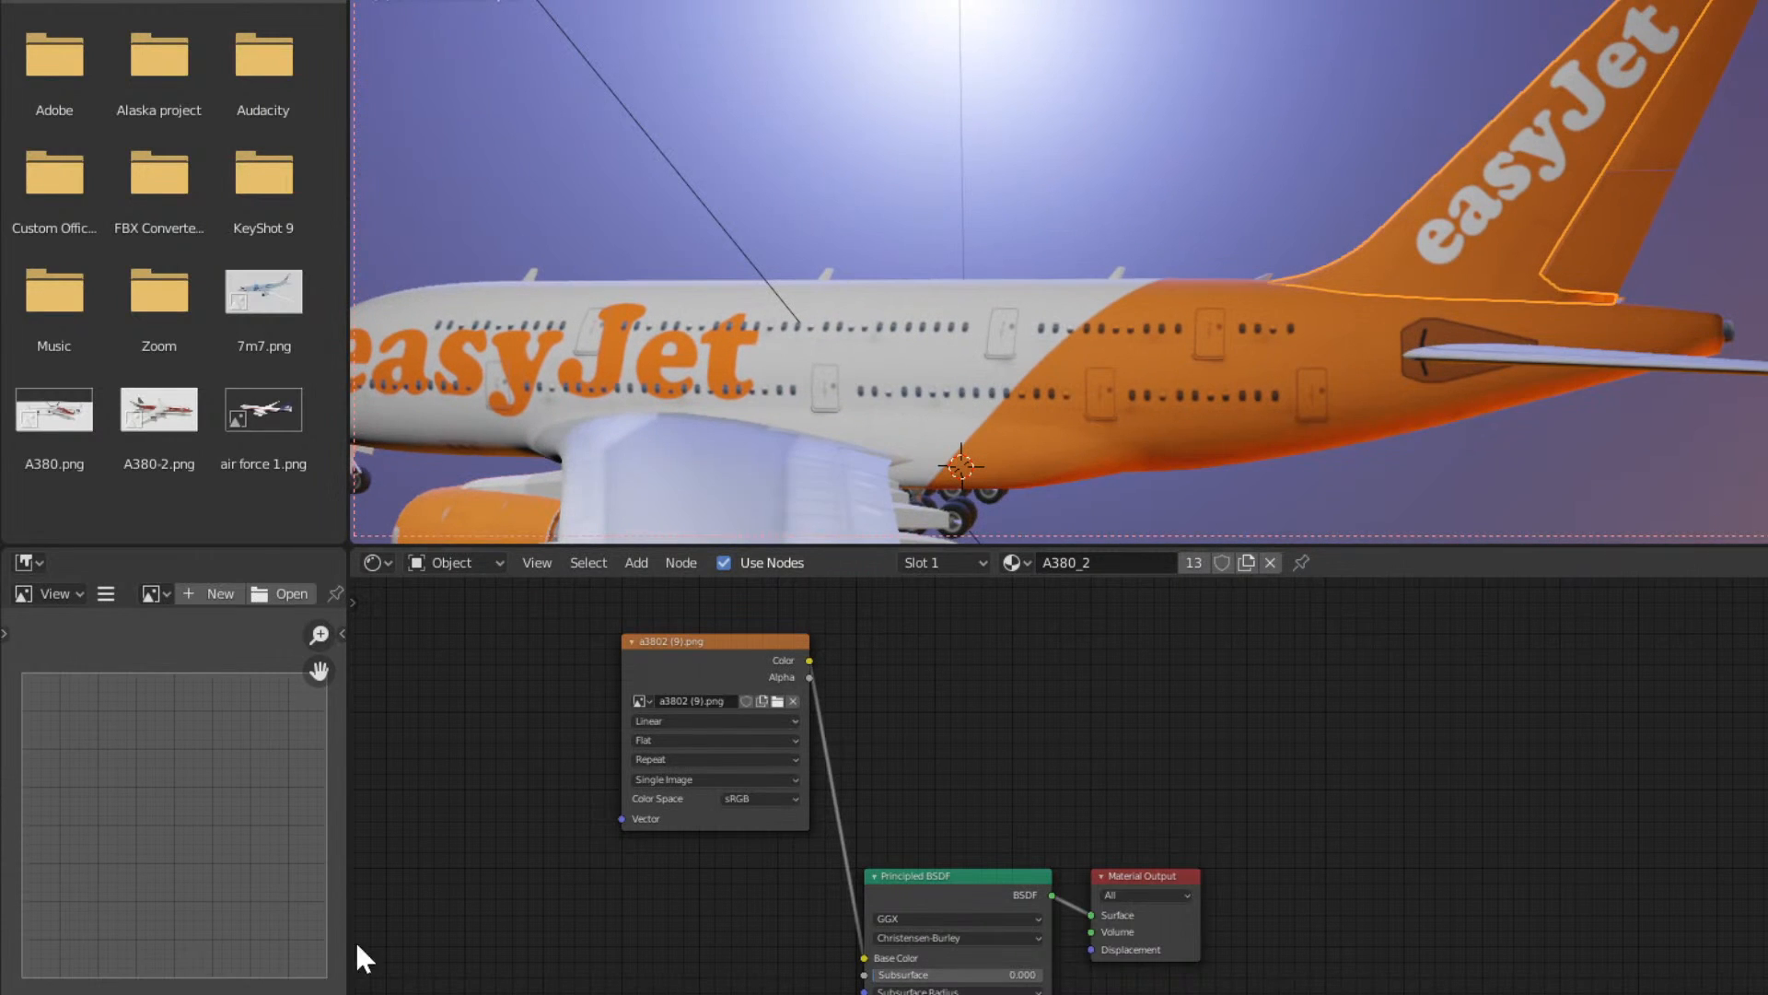
Switch to the browser and open the Qantas concept image from the a380 livery image results at its own address.
mouse_move(184, 990)
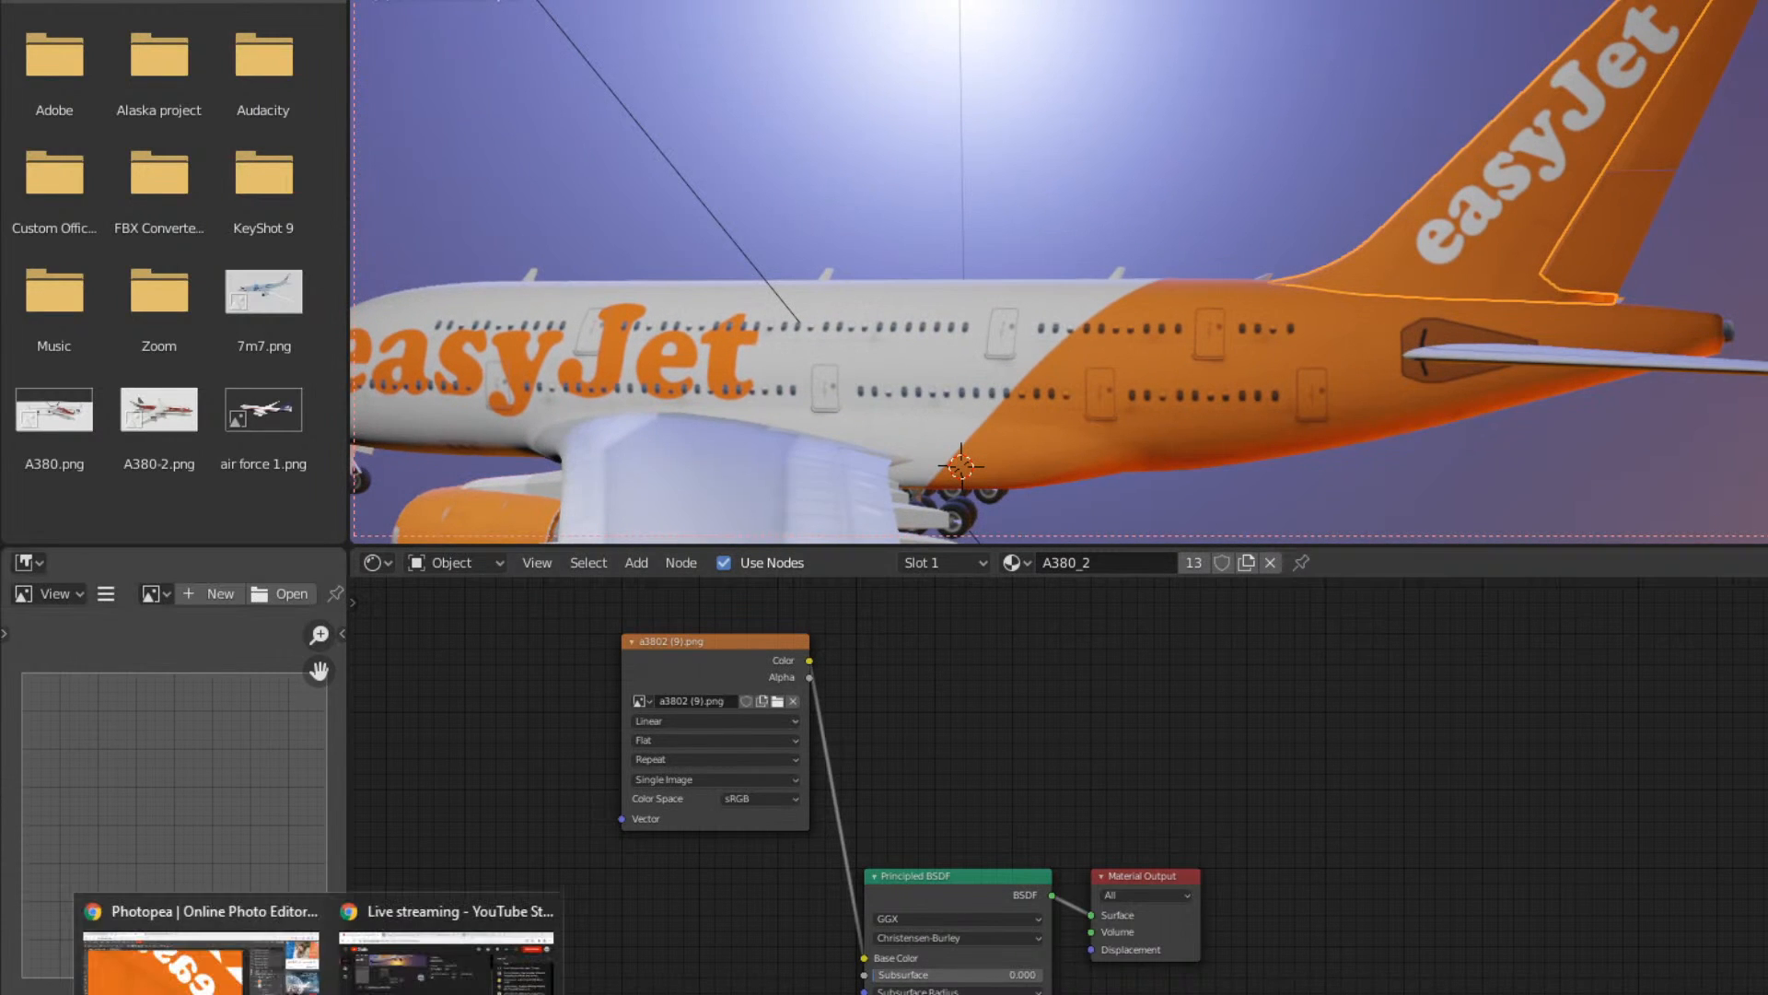
click(204, 957)
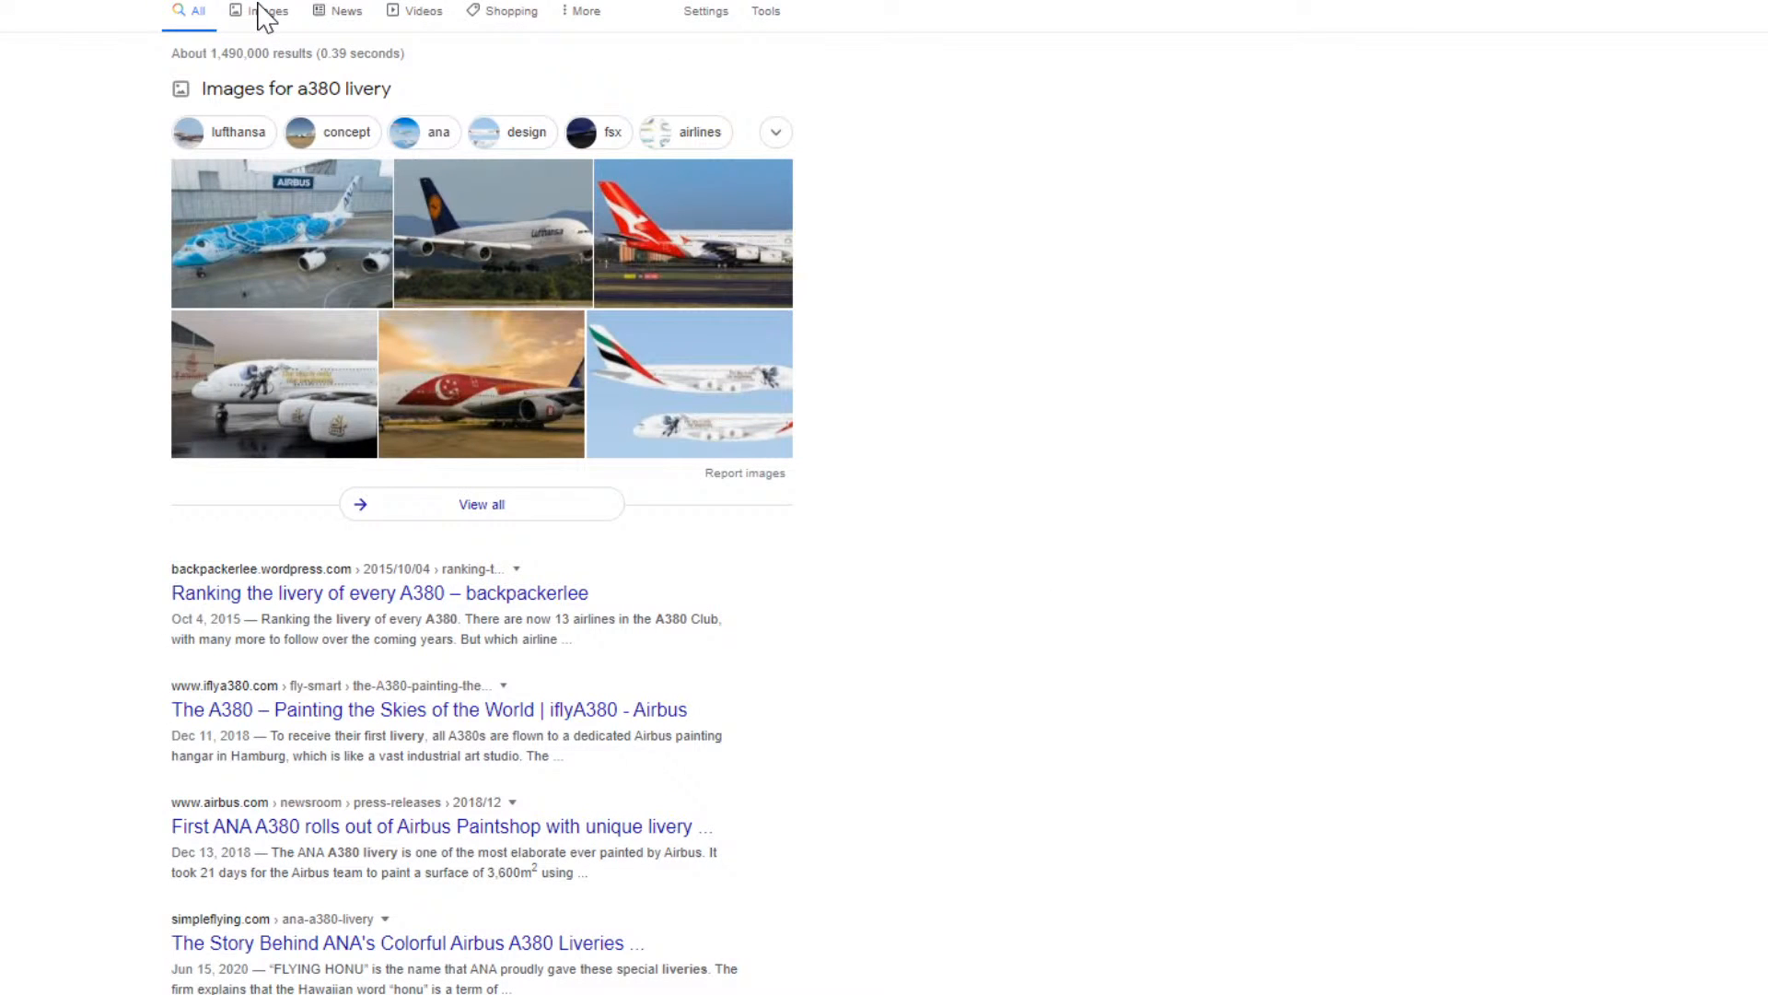
click(264, 13)
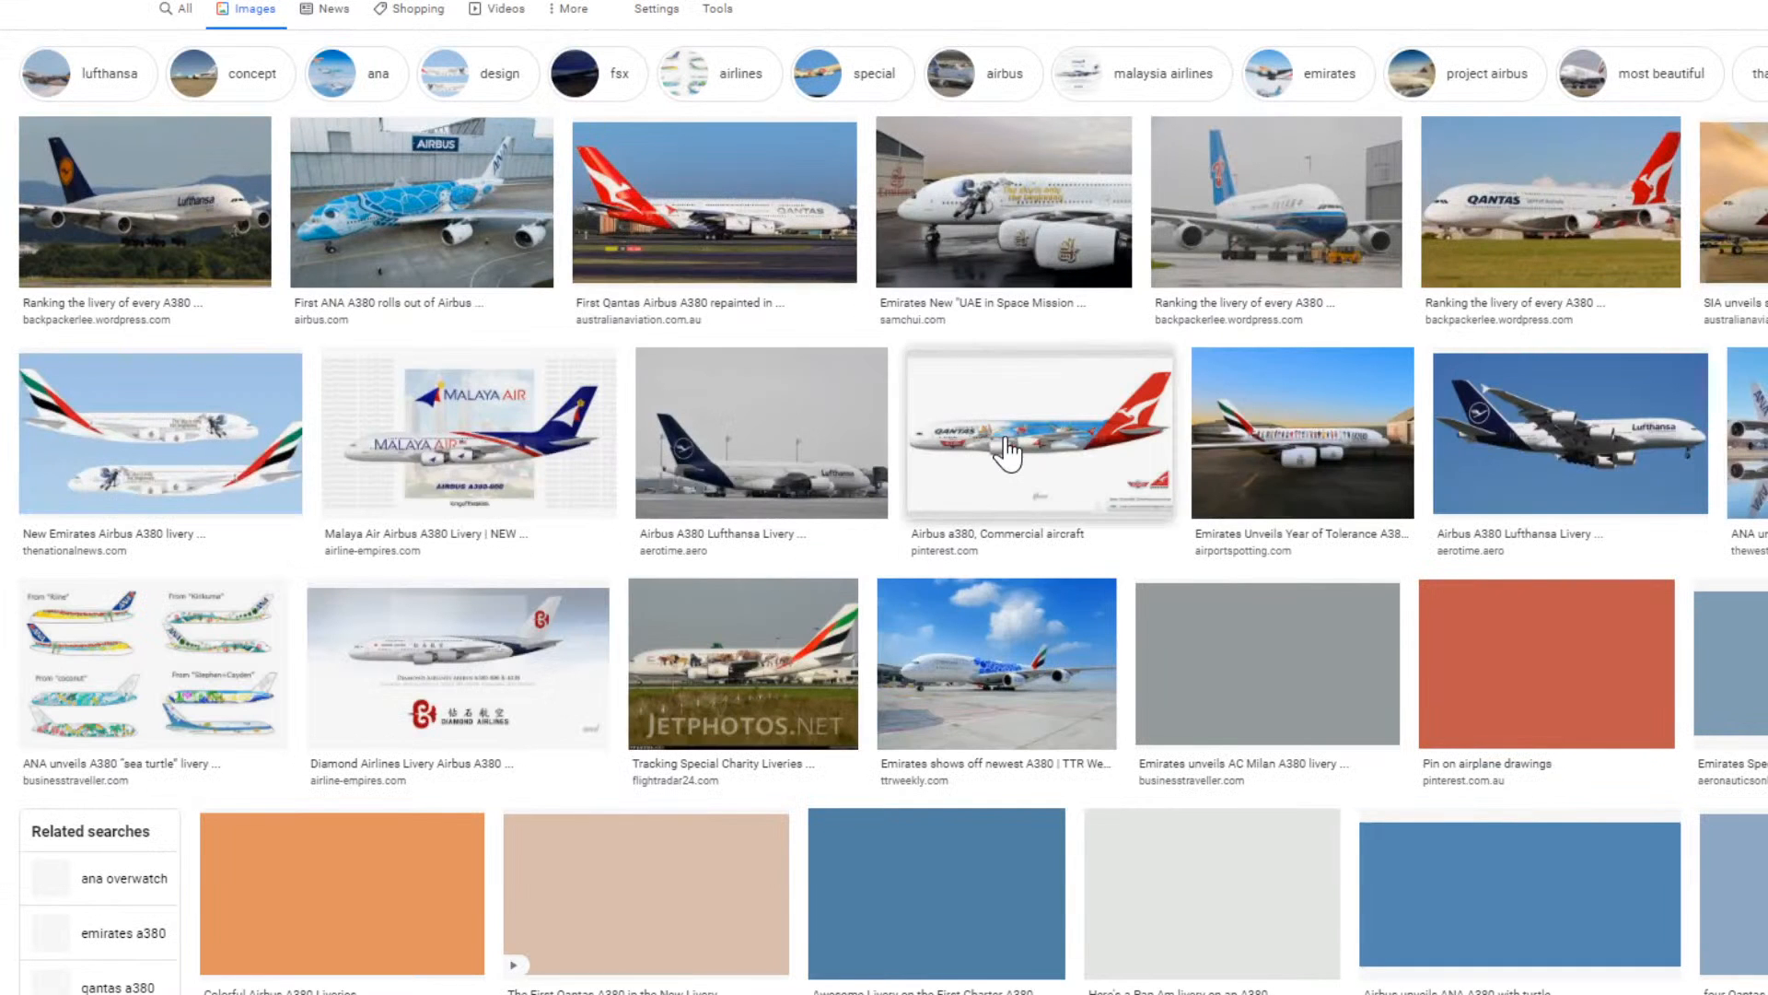
click(1008, 451)
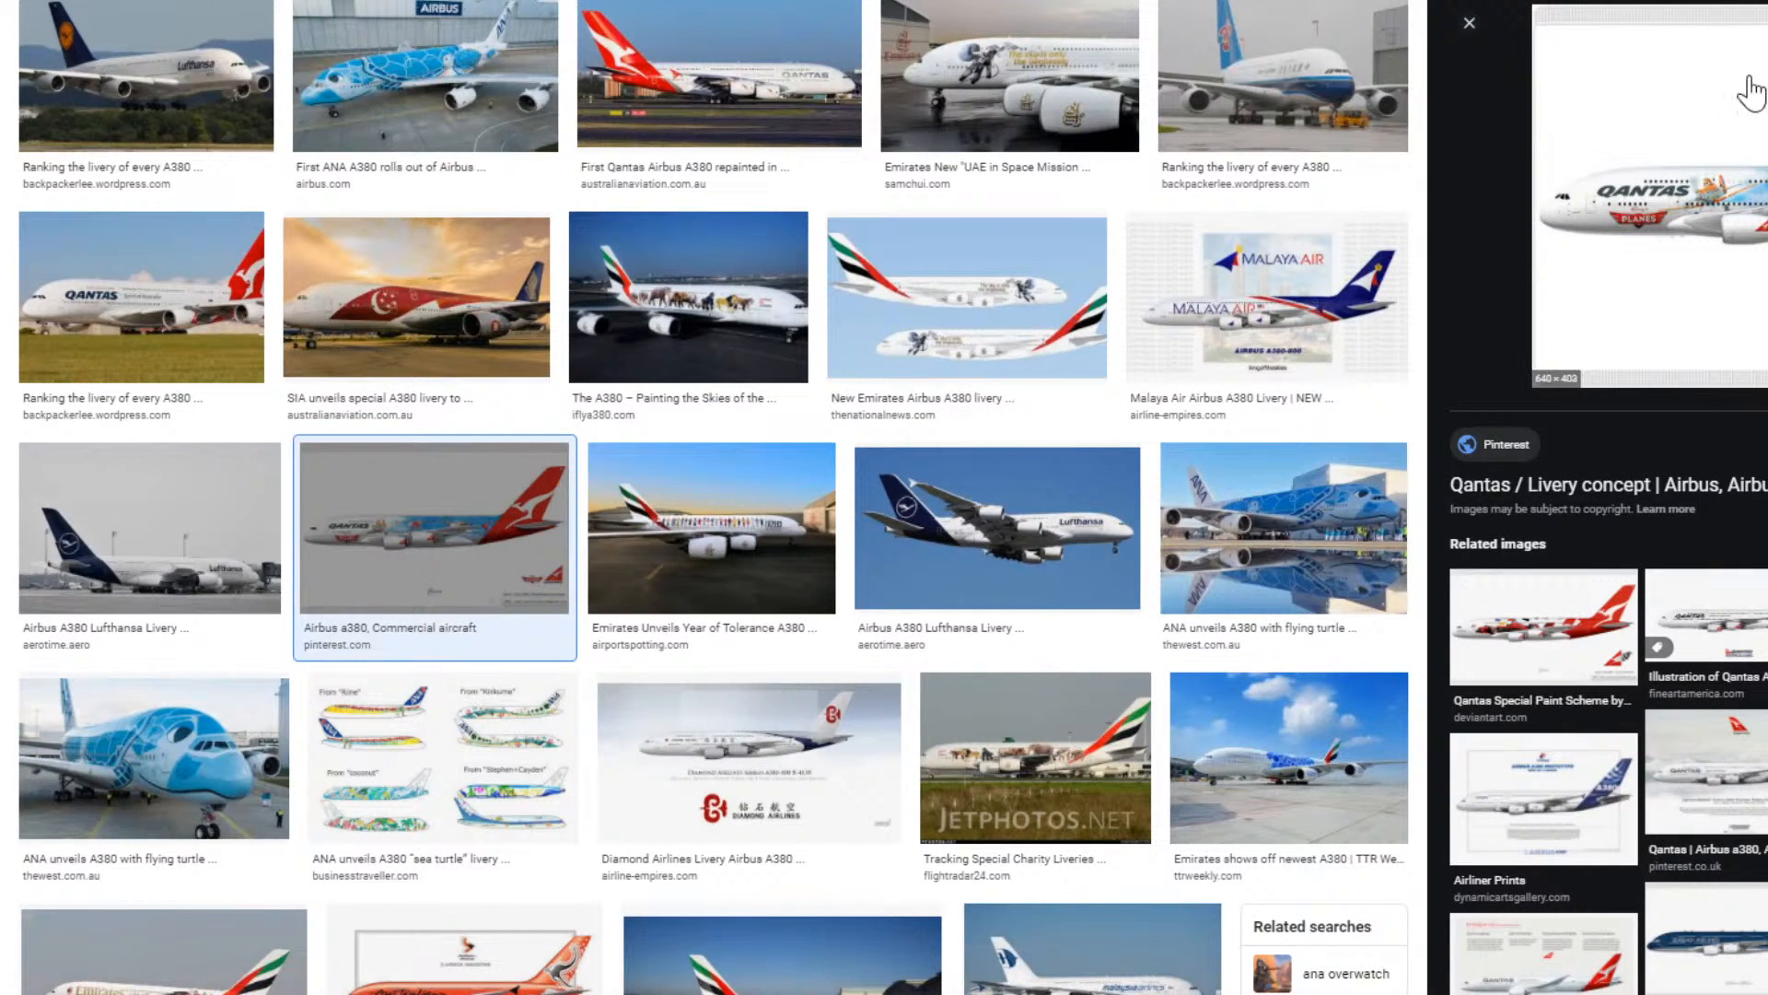
drag(865, 0, 737, 2)
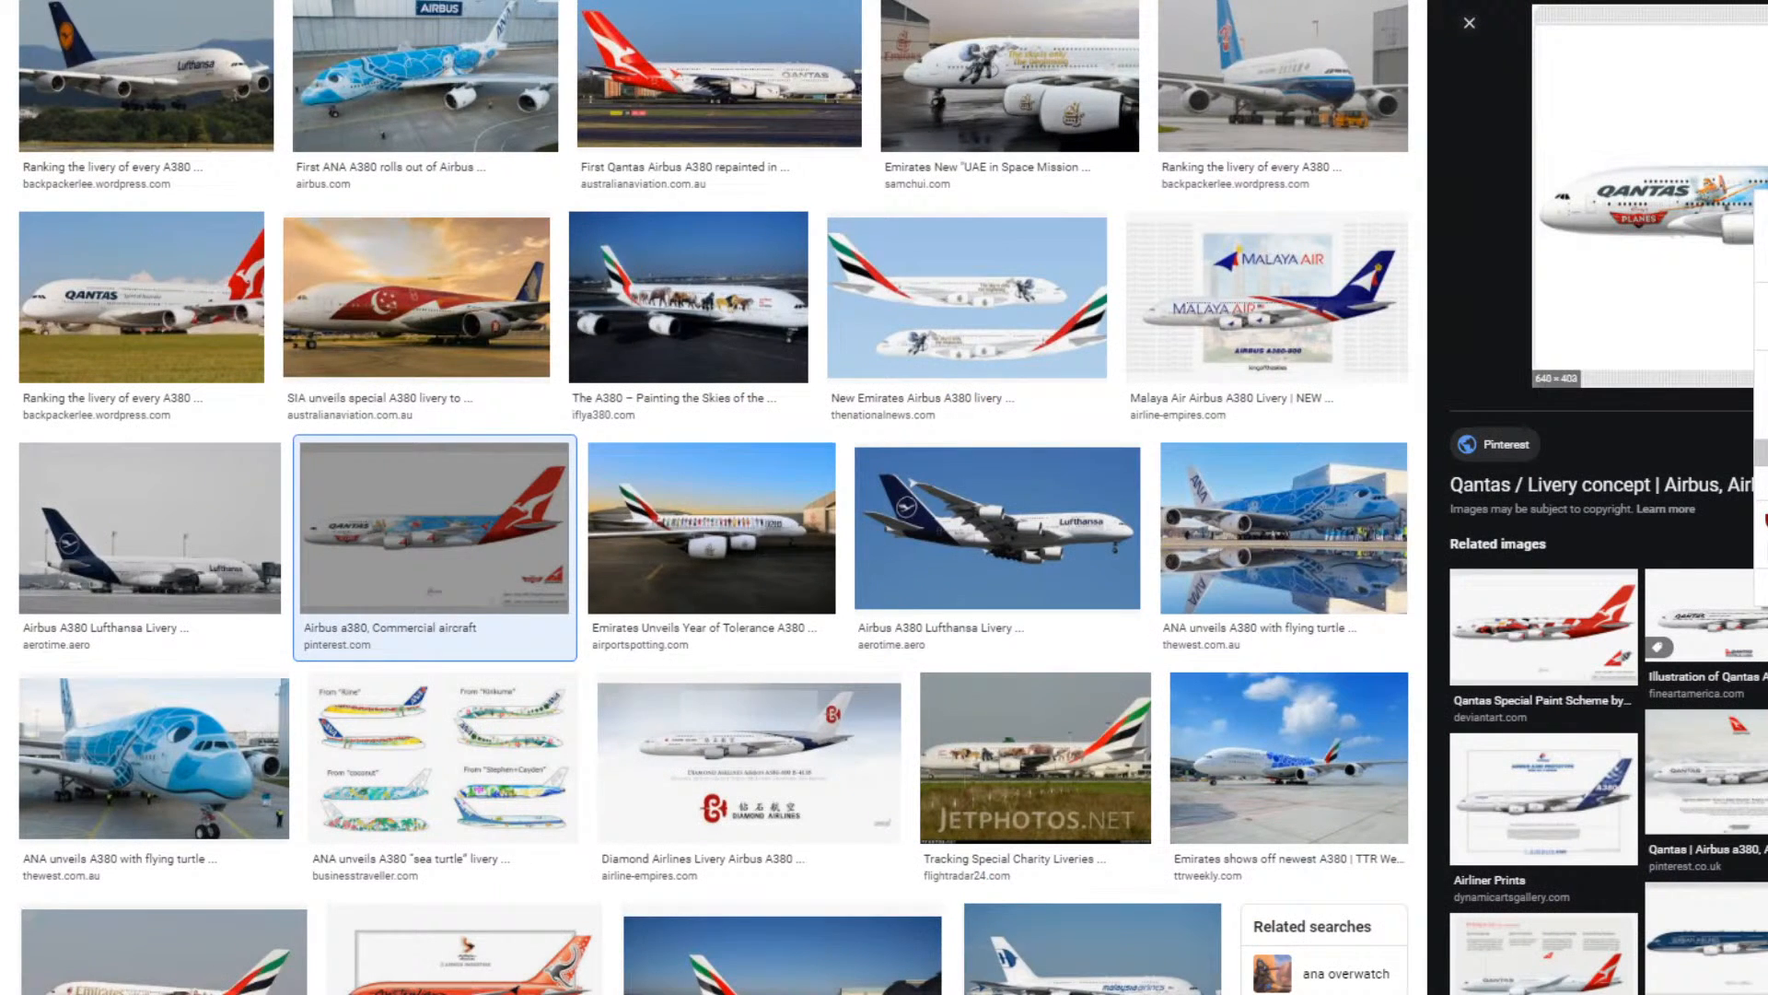
right_click(1050, 3)
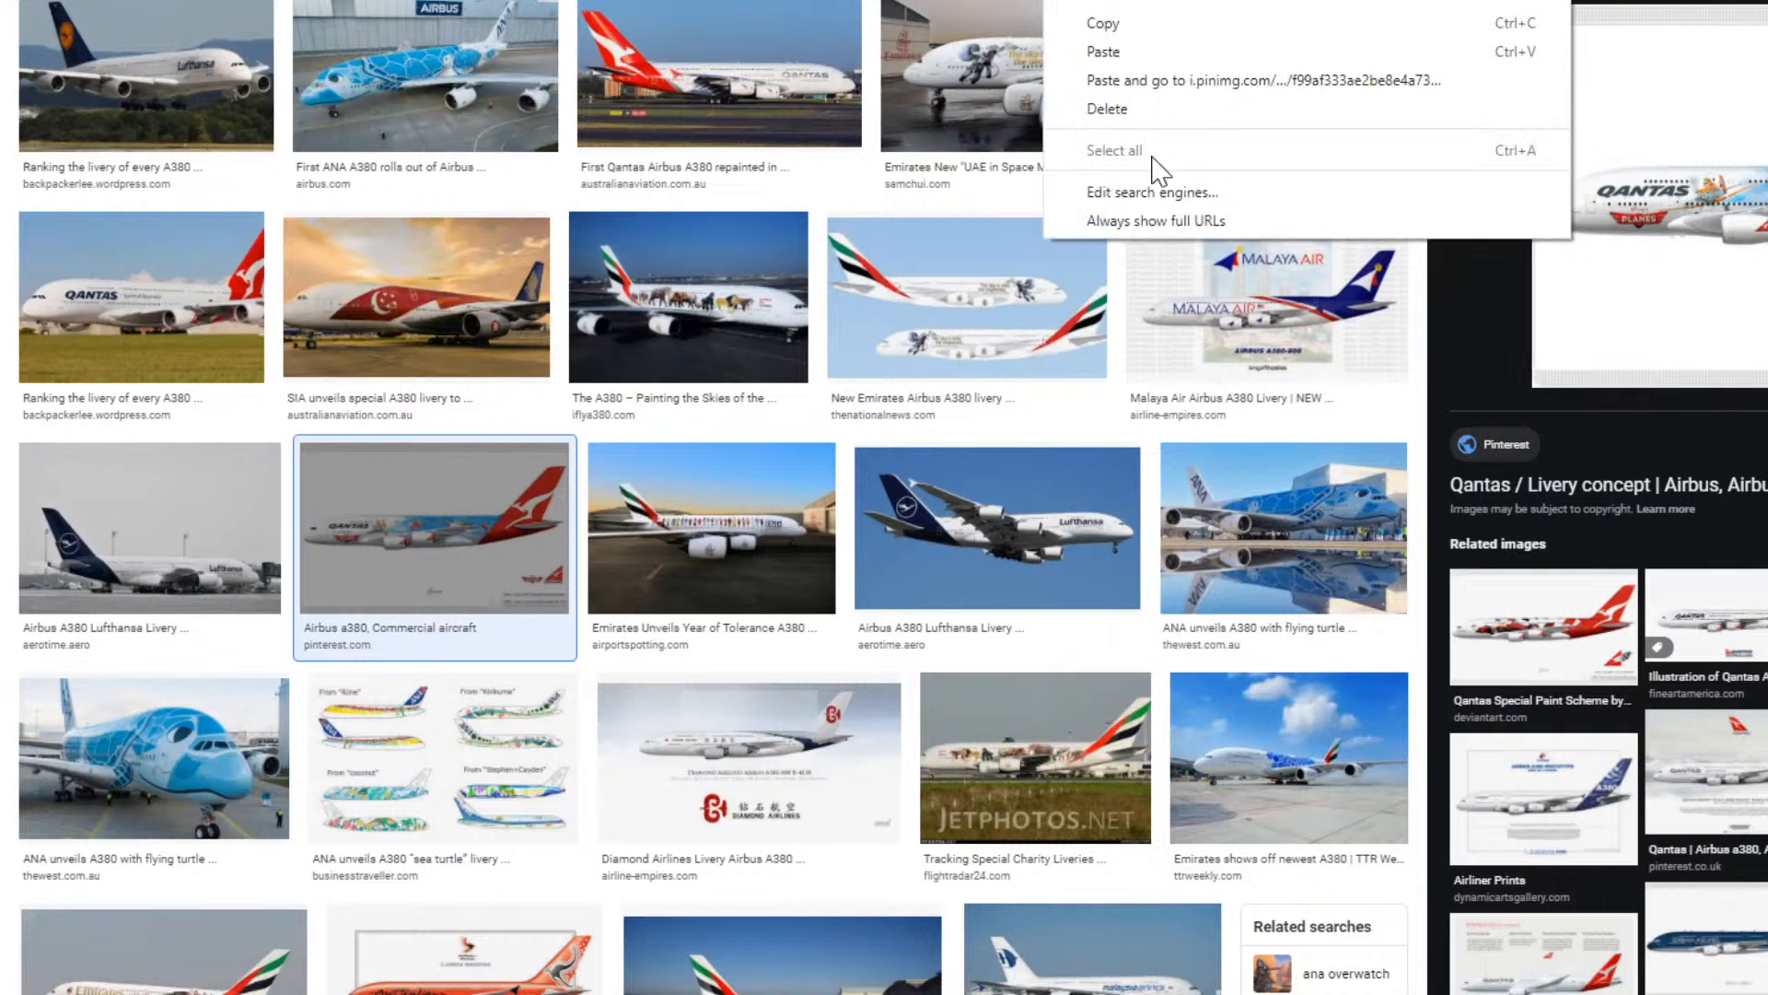
click(1176, 92)
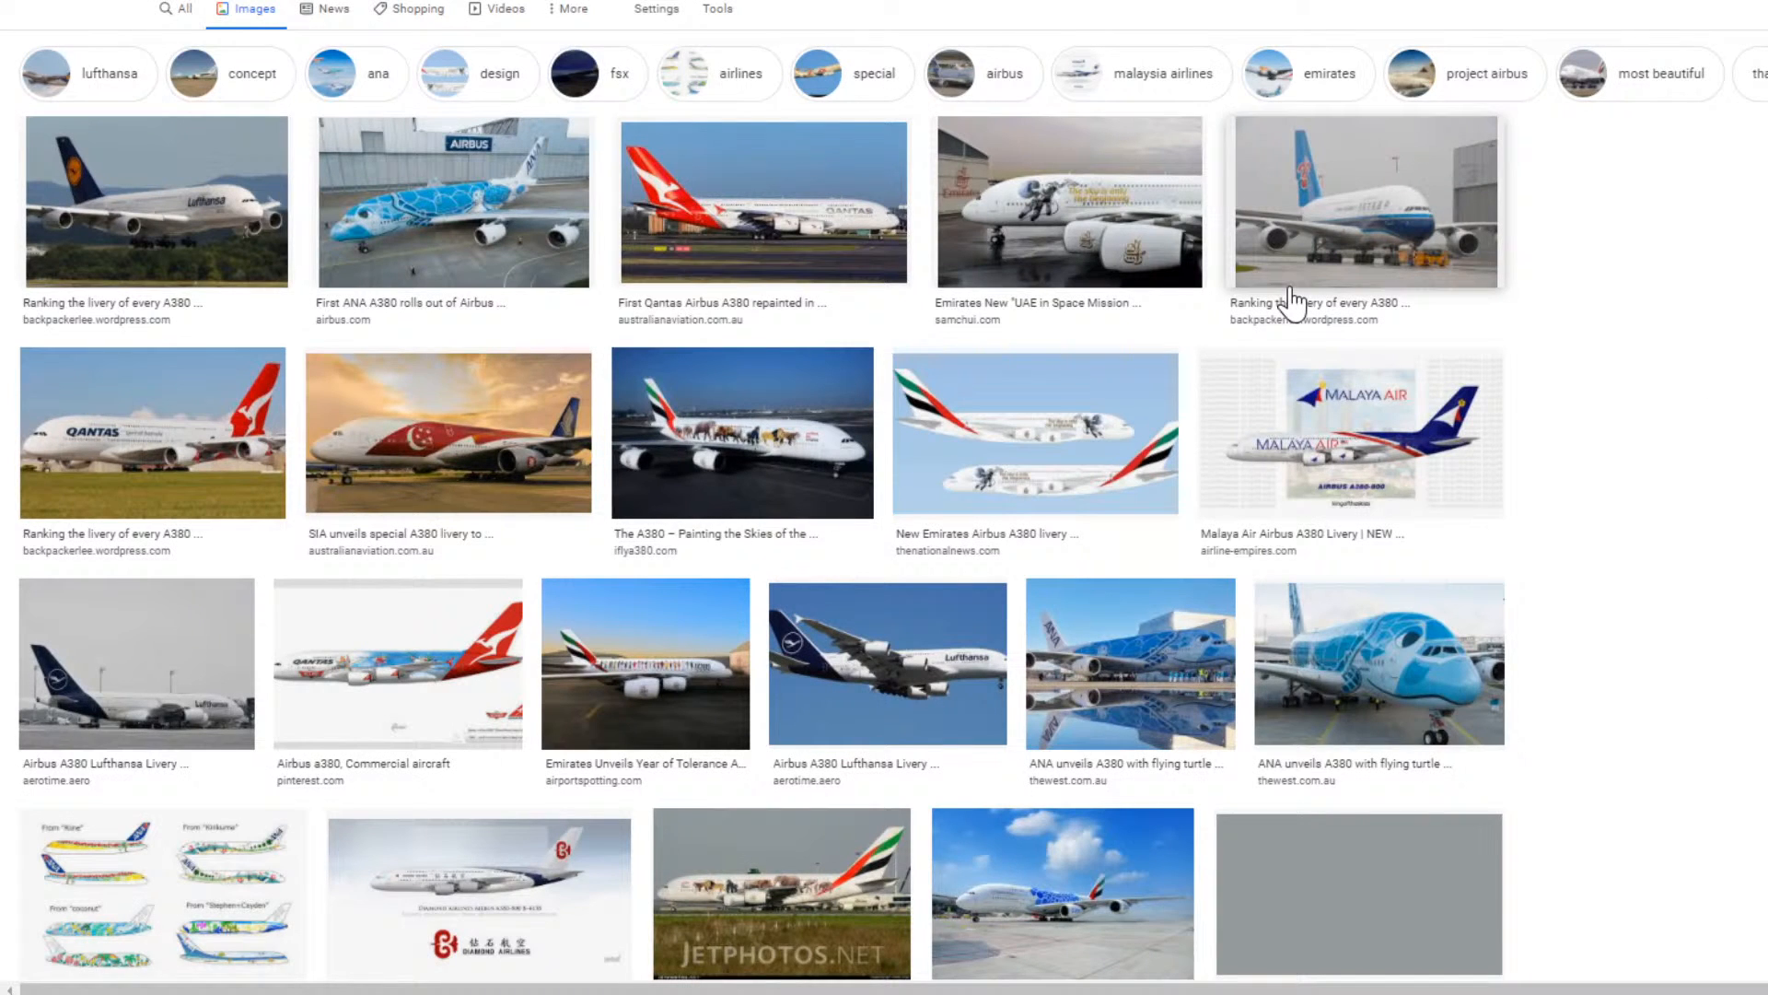
Preview the Qantas and Lufthansa A380 image results and a related Lufthansa photo.
click(317, 718)
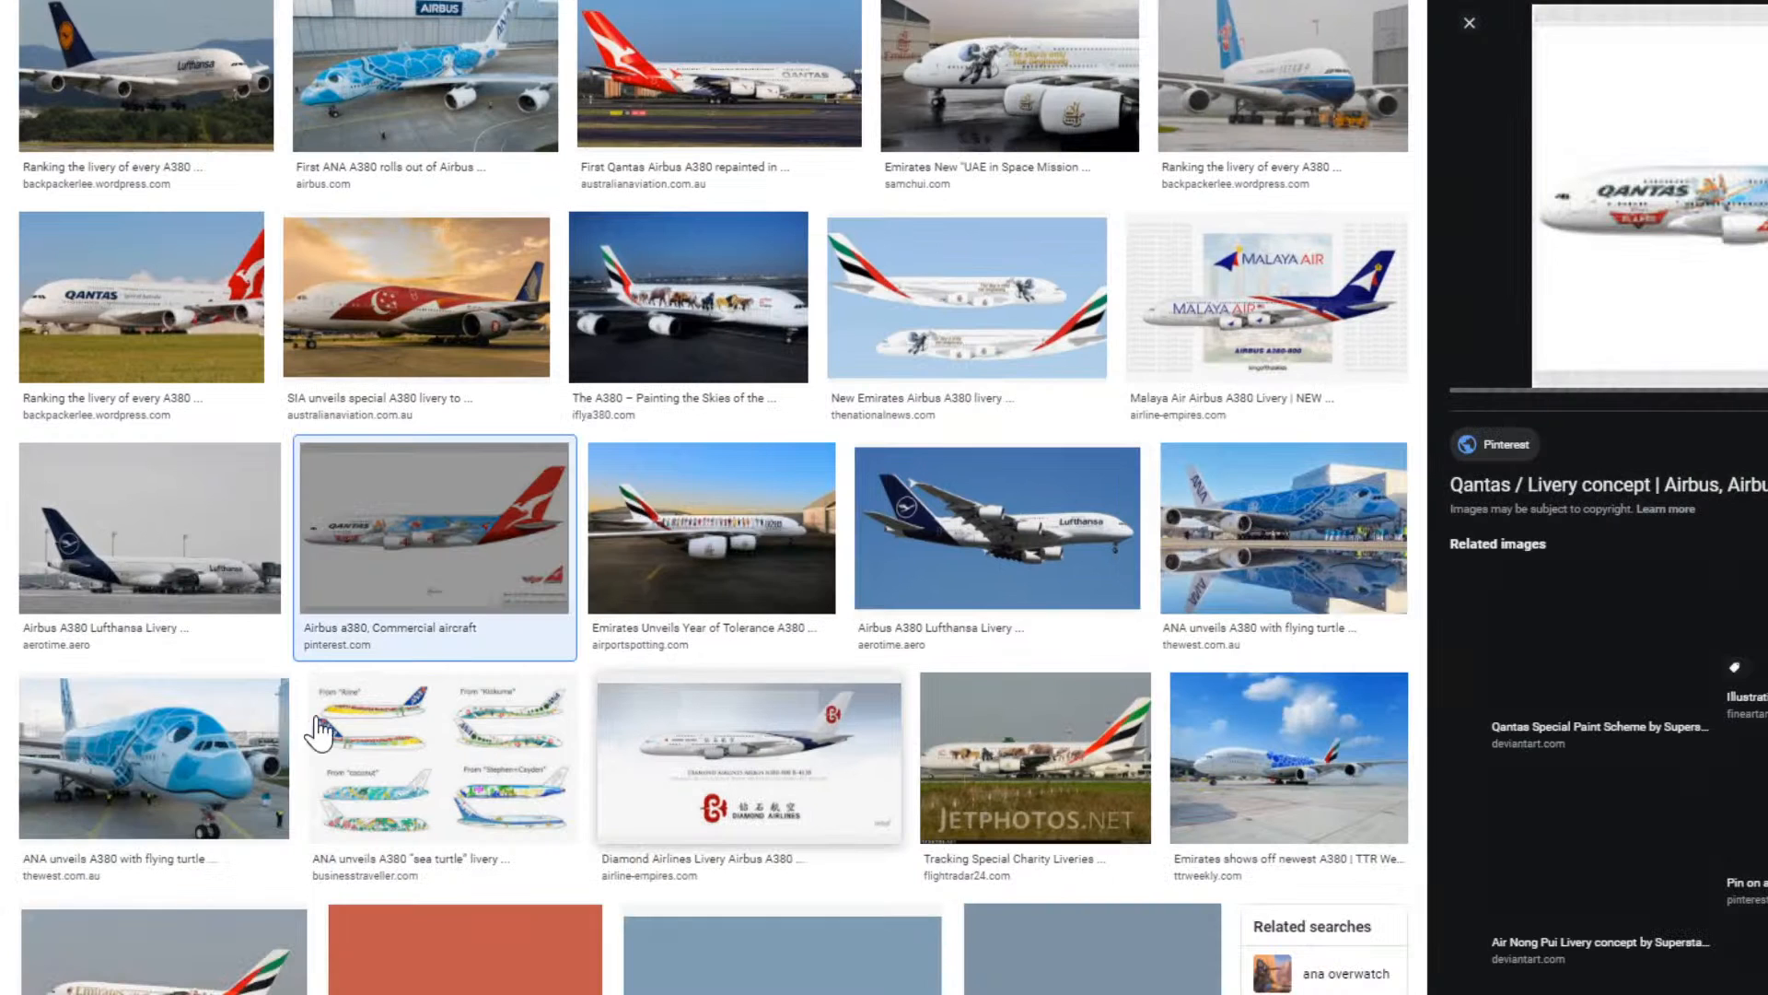
click(167, 556)
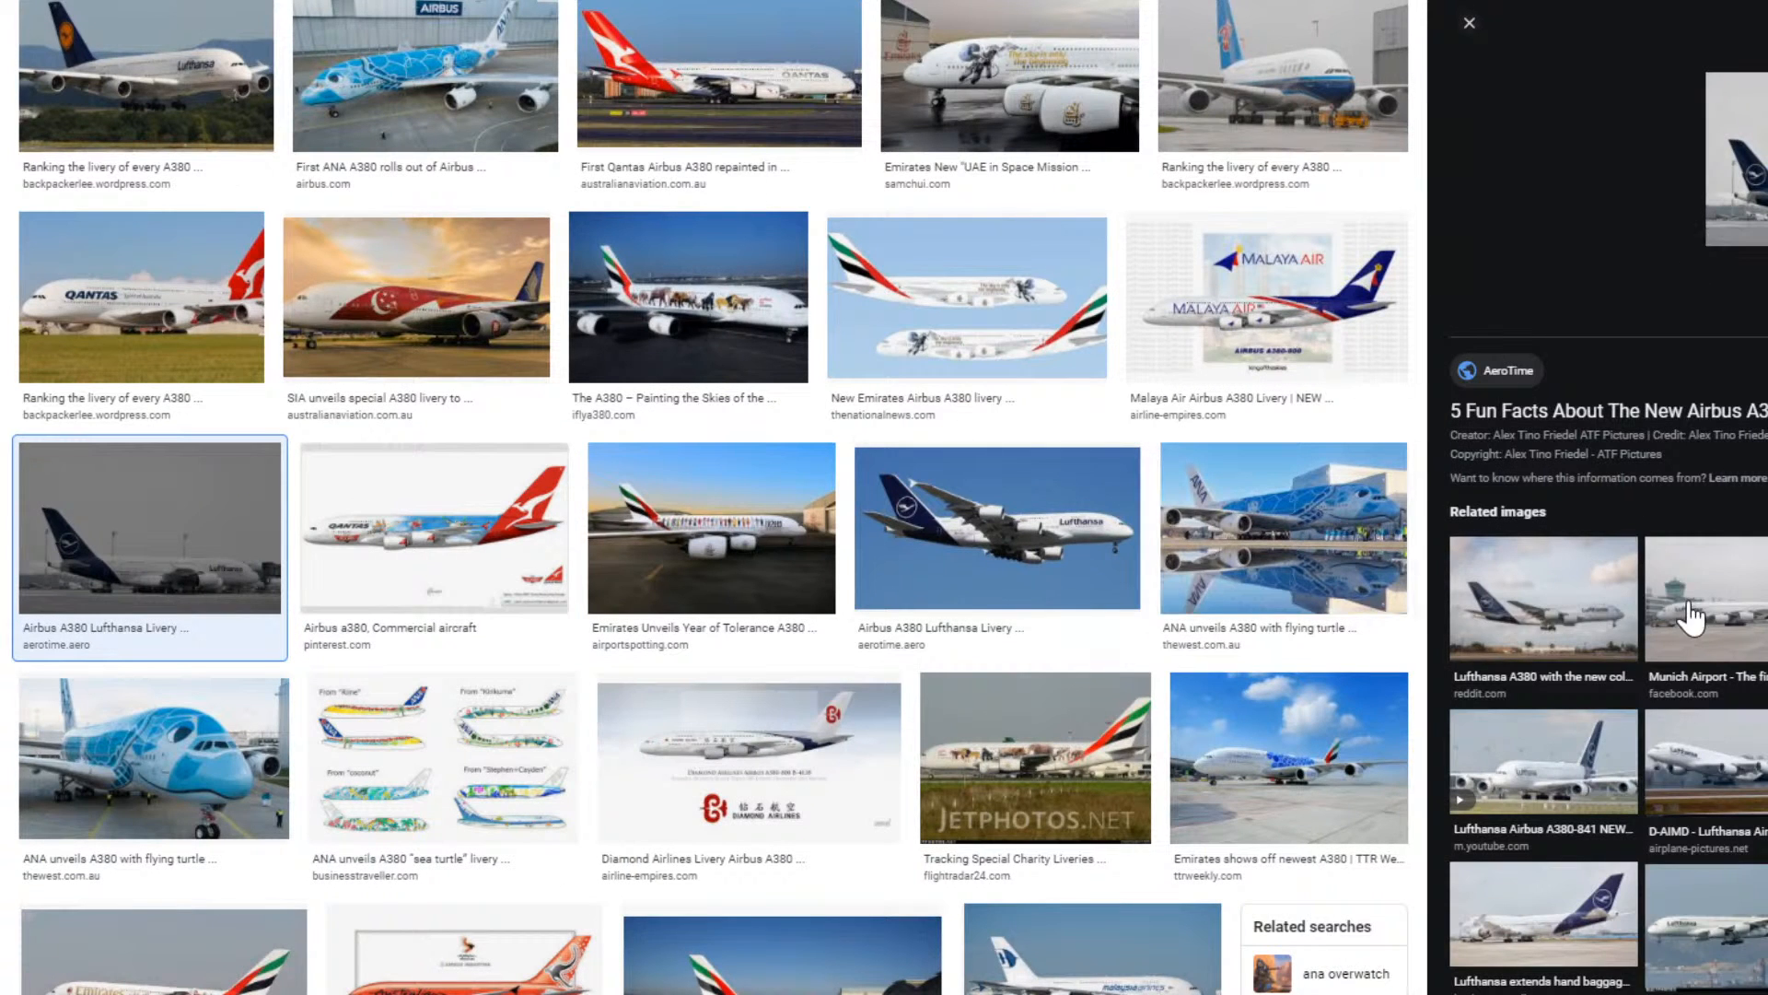
click(1559, 620)
scroll(903, 246, up, 2)
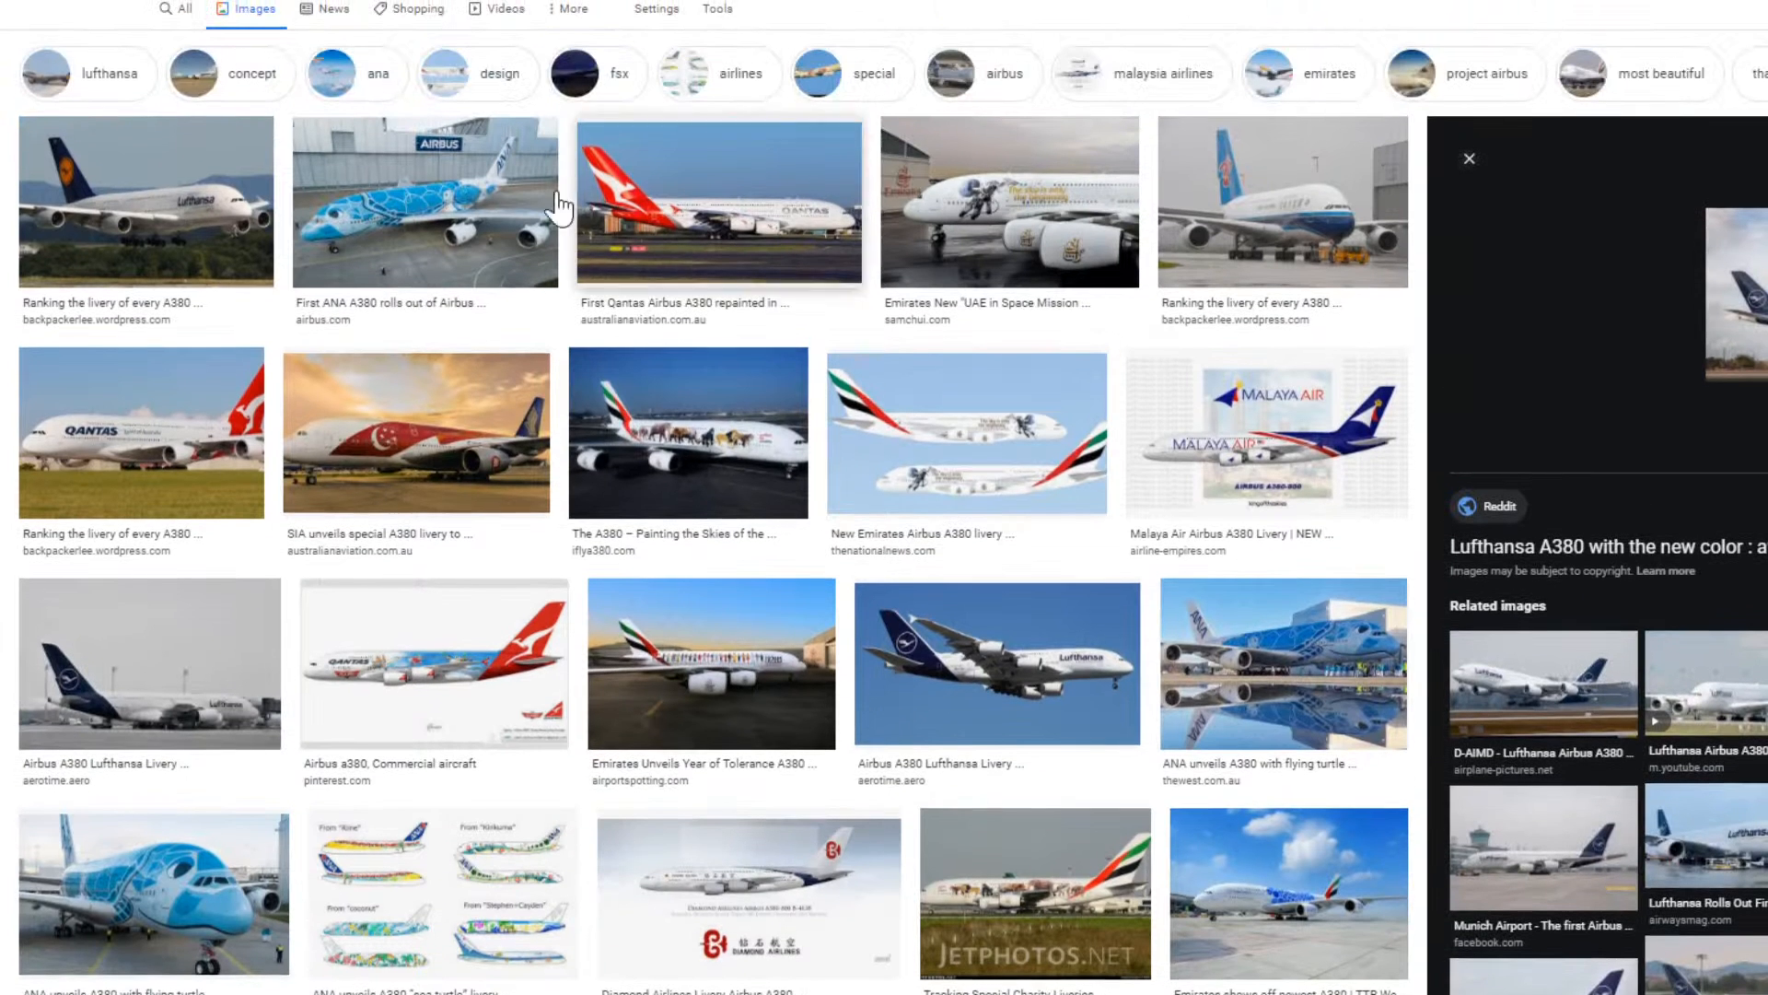
Filter the a380 livery image results by size Large.
click(716, 10)
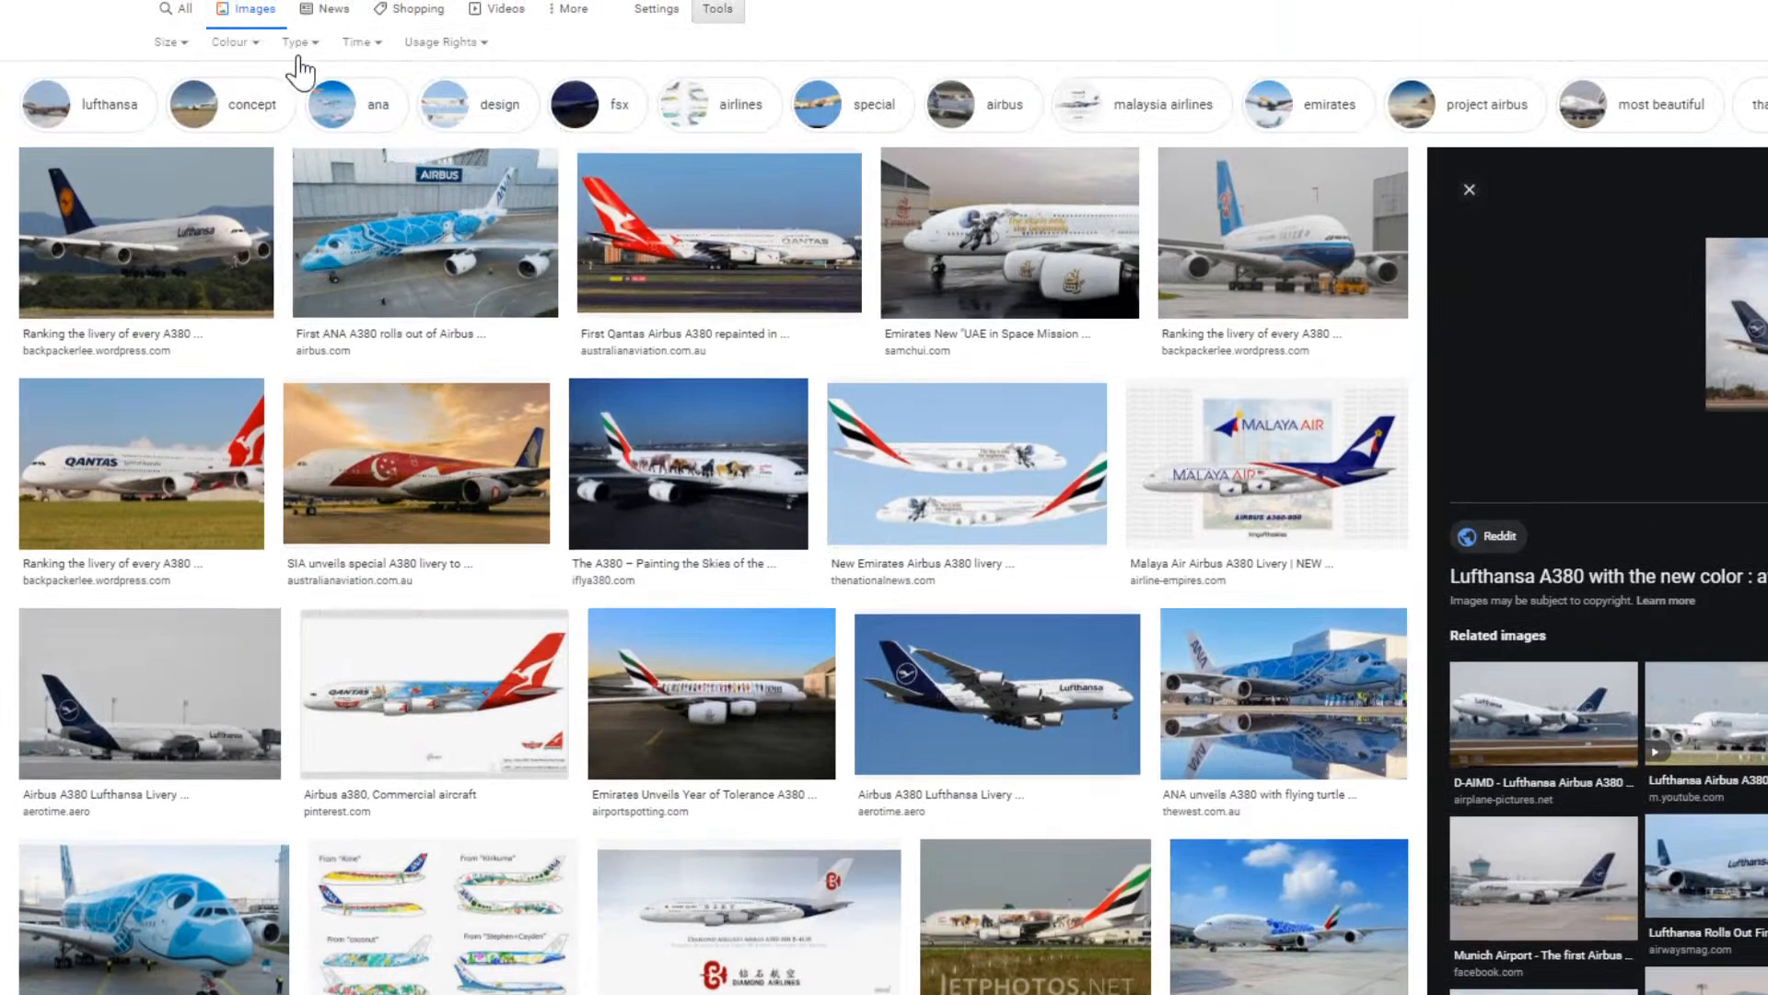
click(172, 42)
click(175, 103)
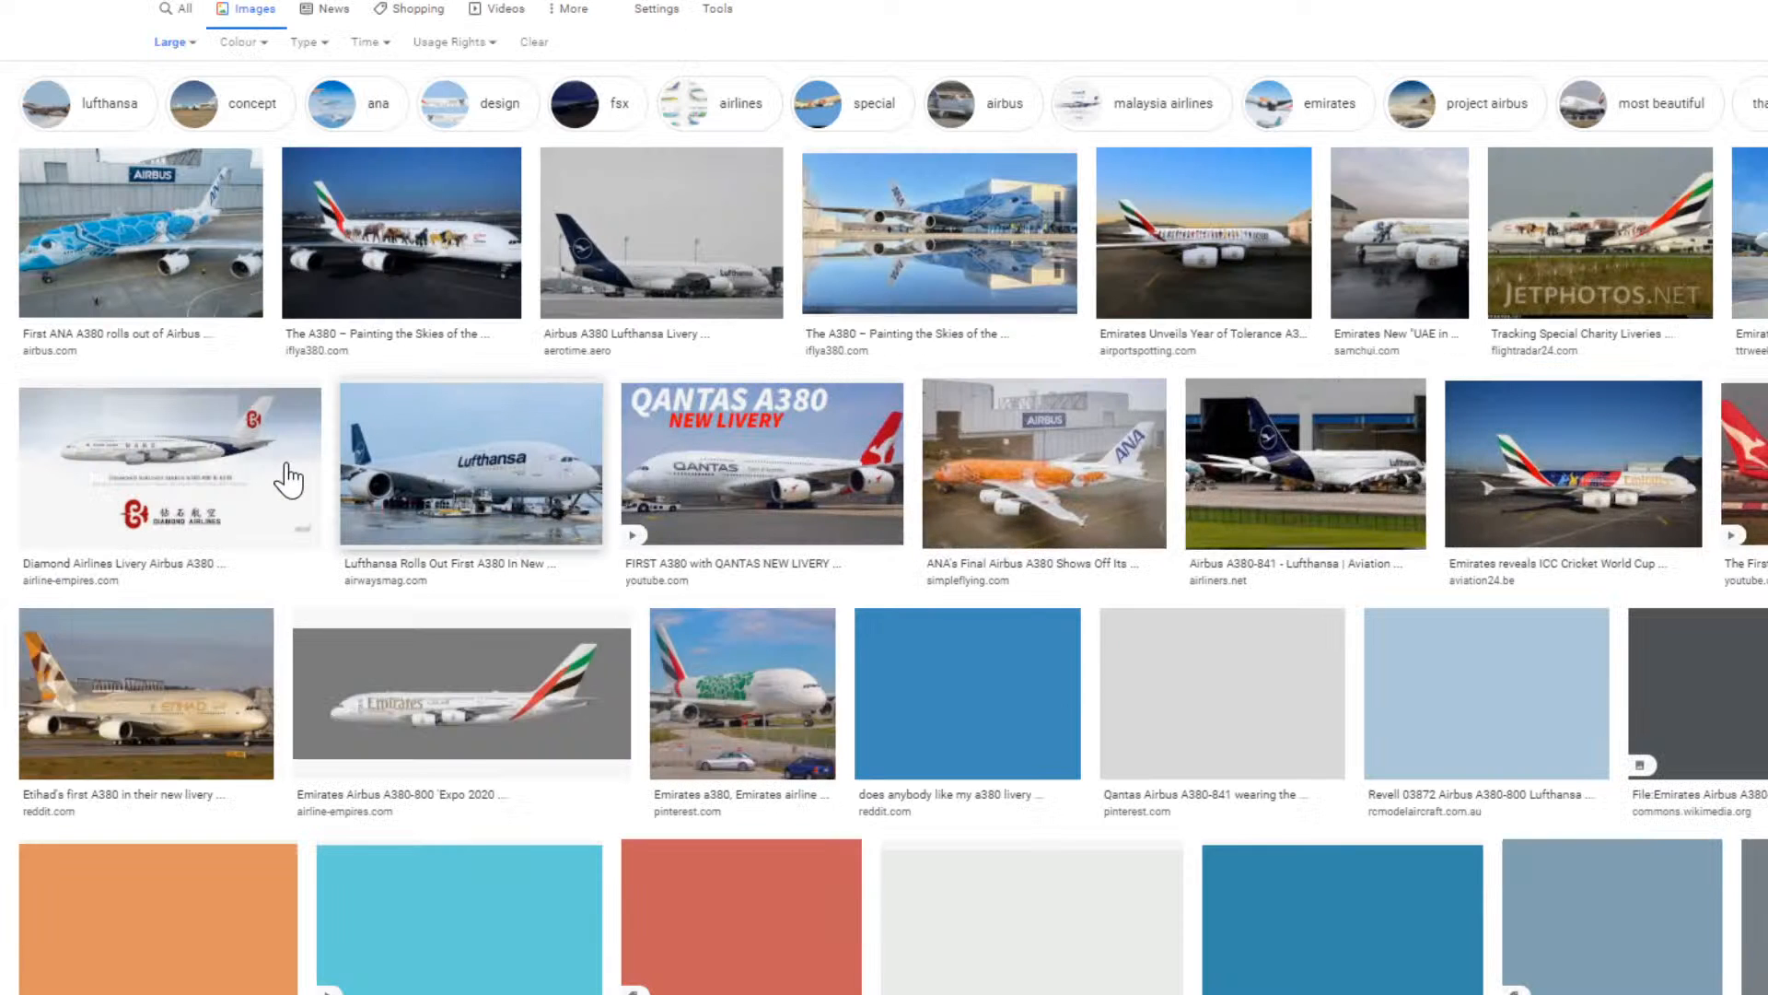
Open the Emirates Airbus A380-800 'Expo 2020' livery image on its own from its copied image address.
click(482, 761)
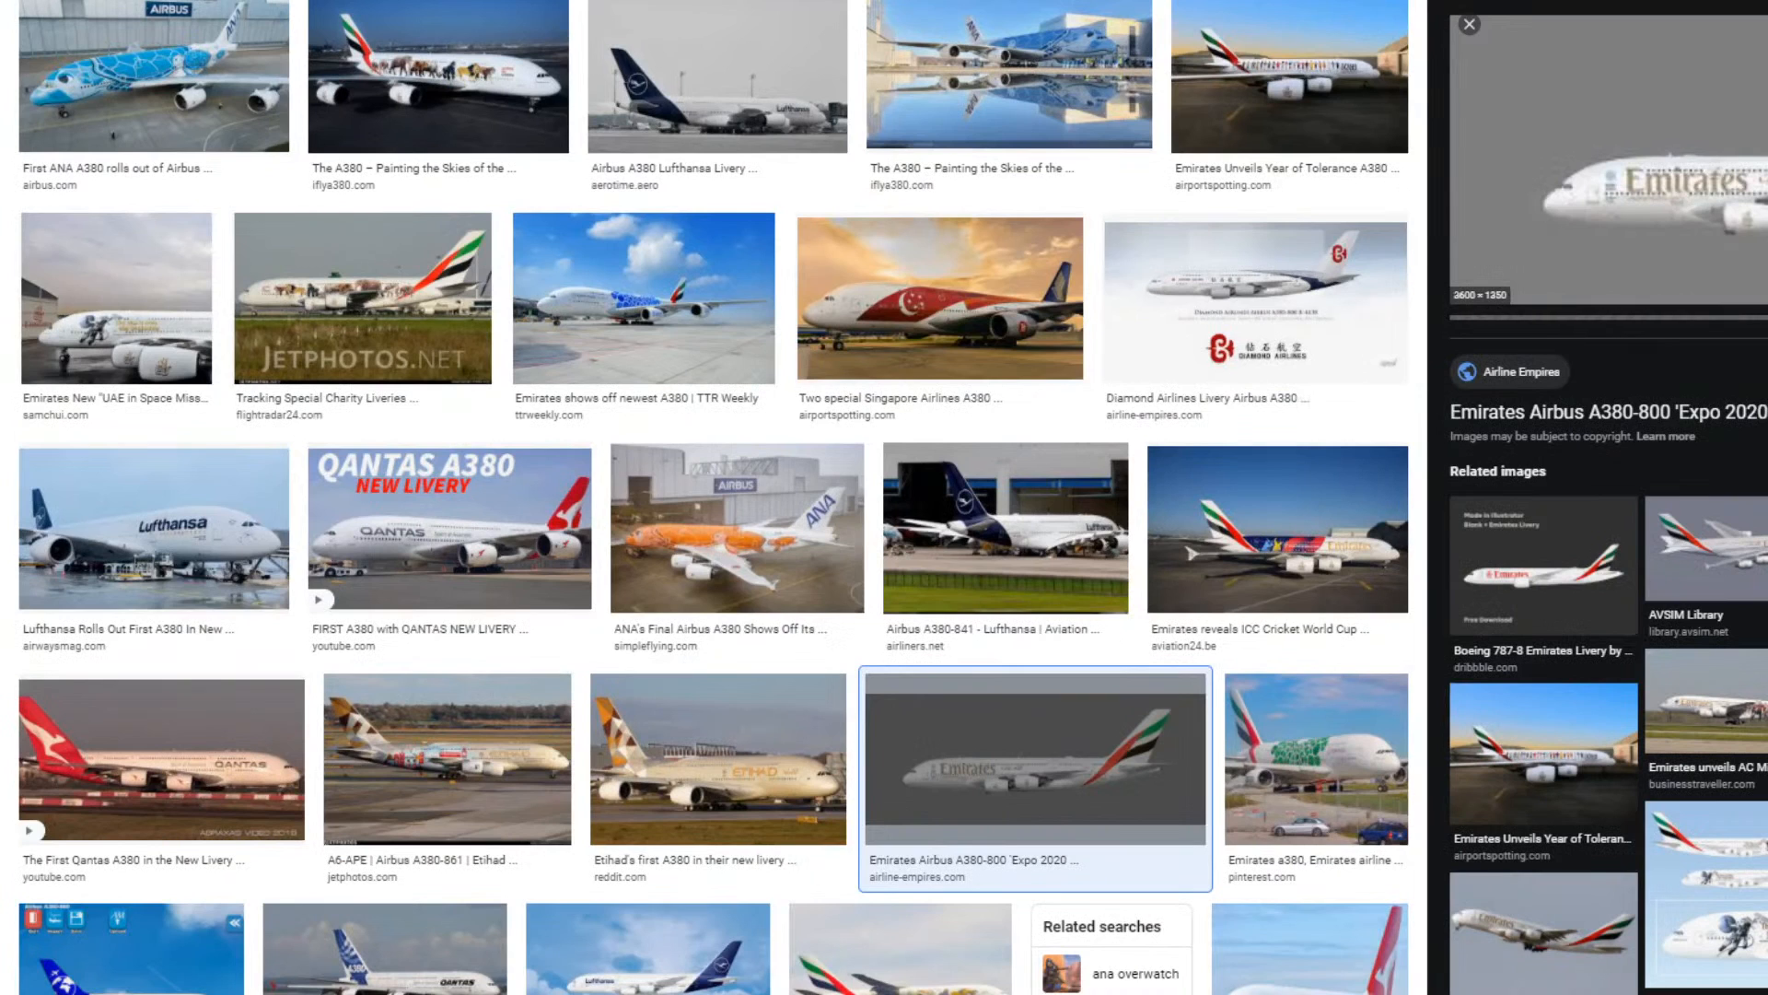
right_click(874, 0)
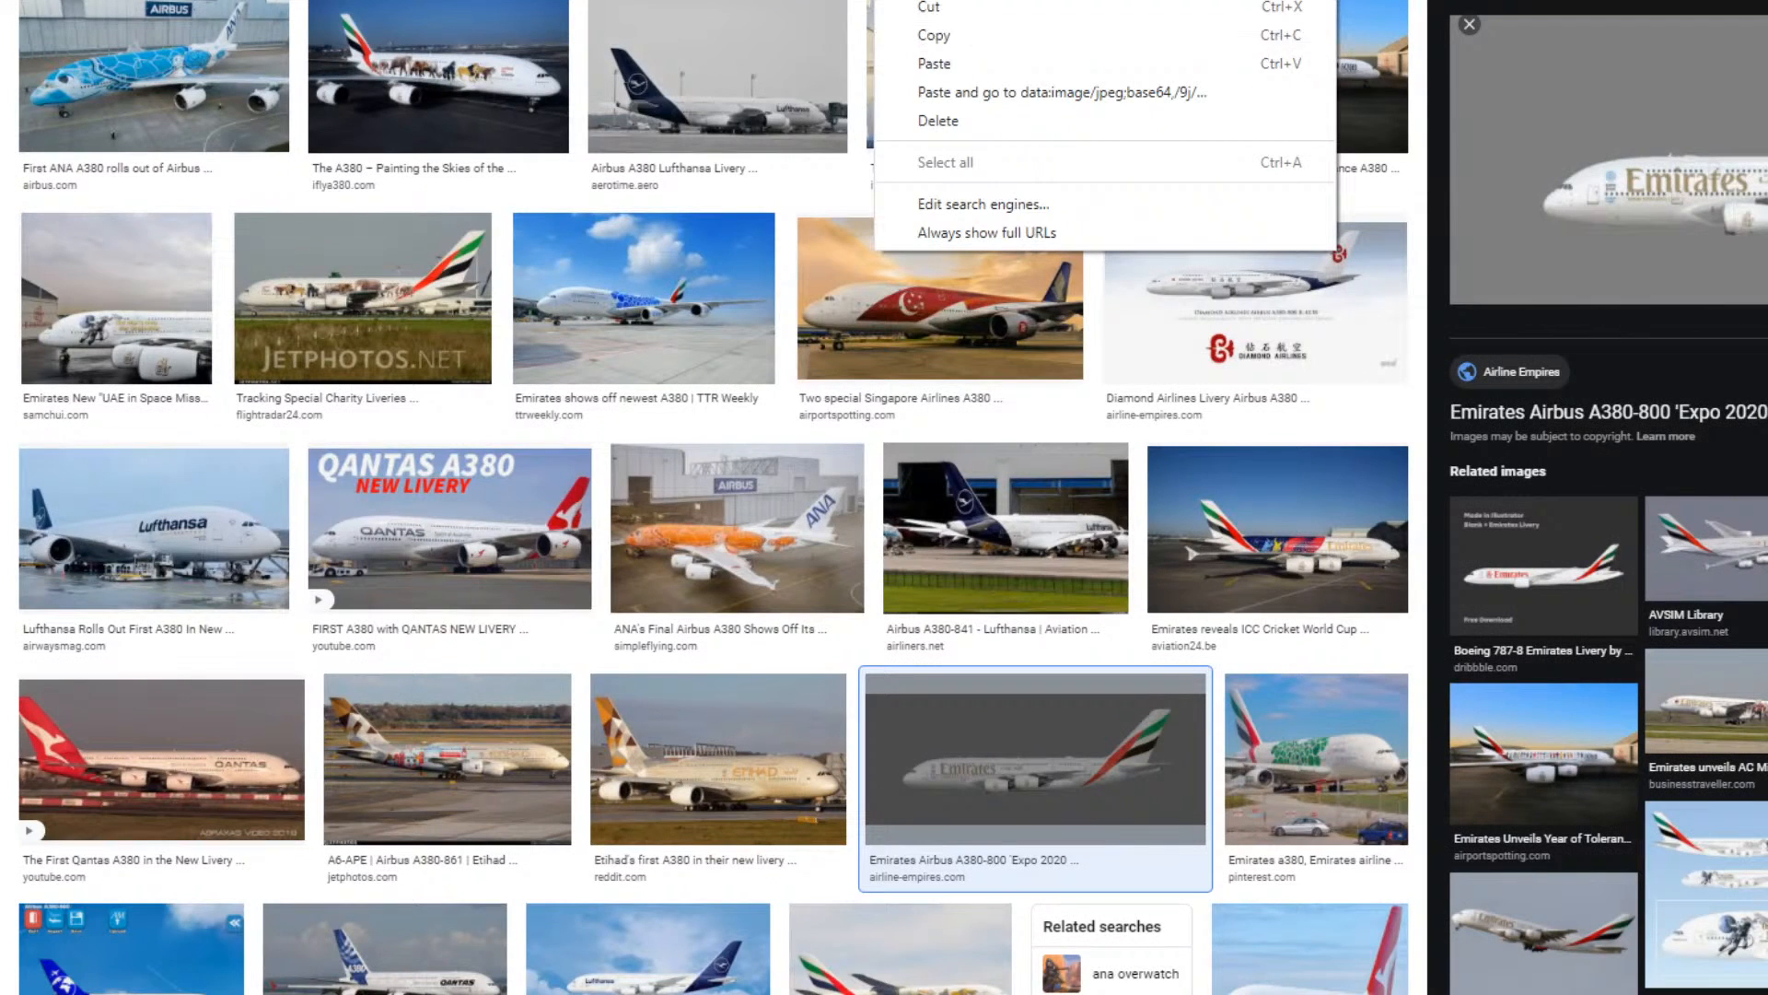
click(992, 97)
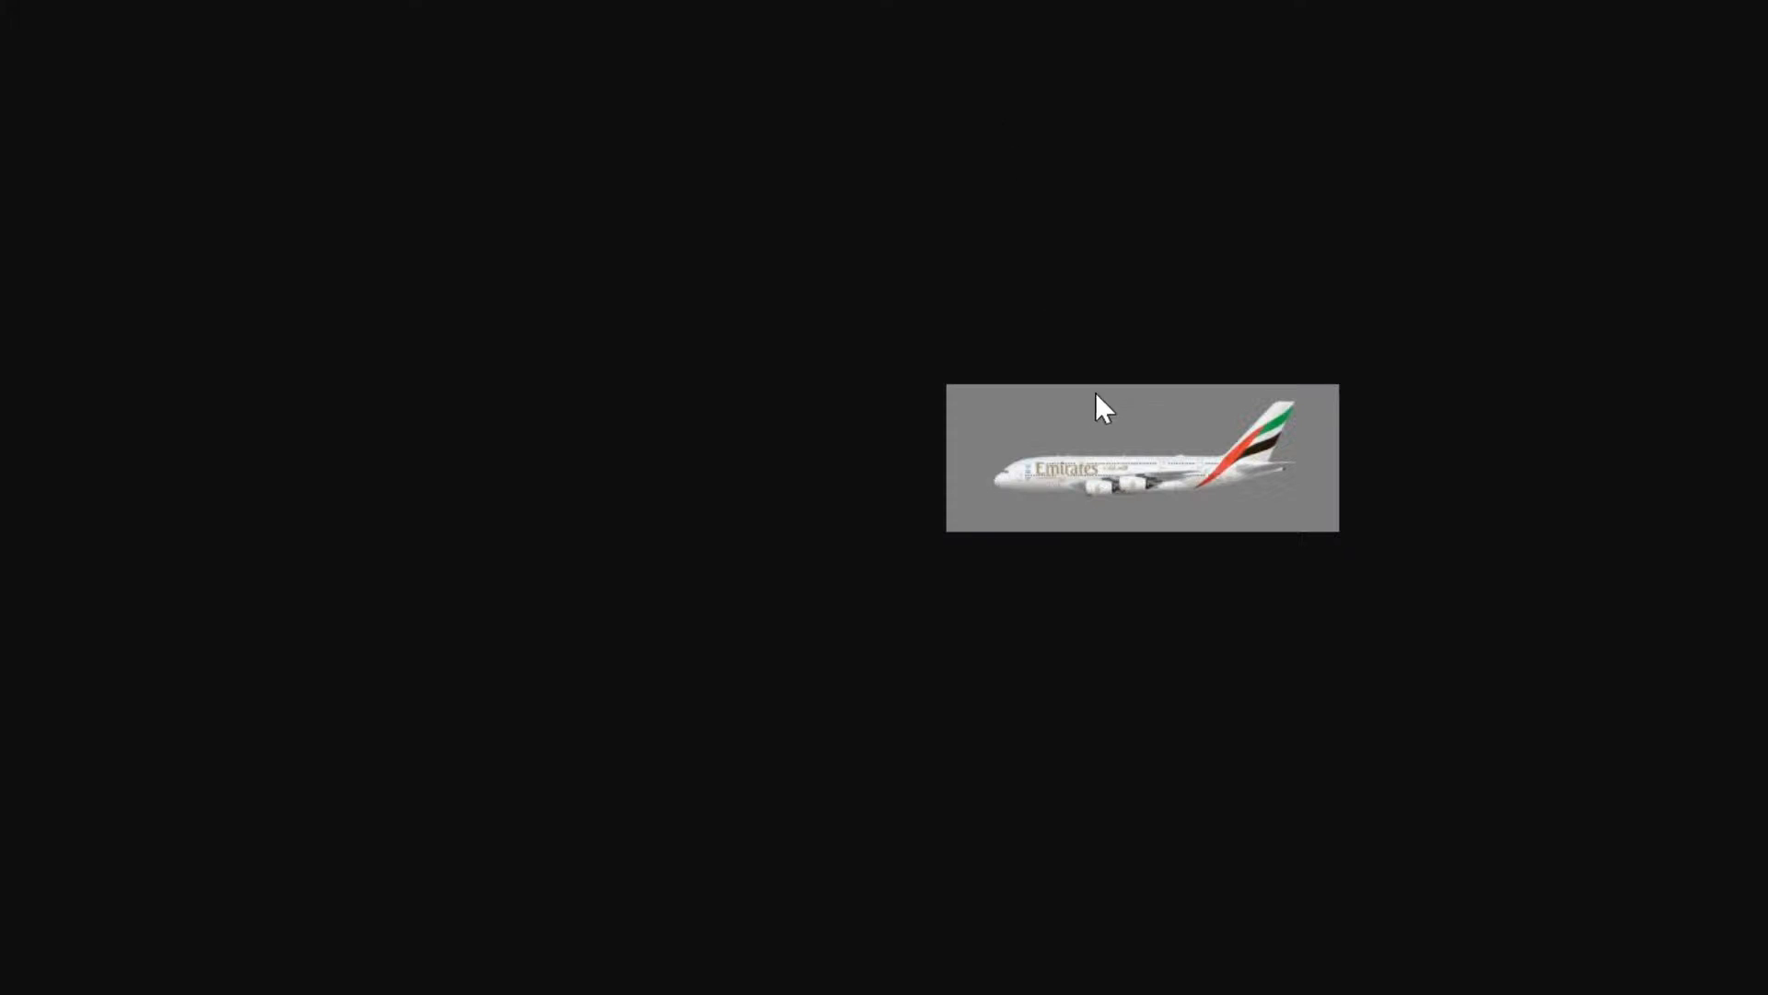
Open the Emirates Airbus A380-800 'Expo 2020 Livery' image from the image results at full size and examine its markings.
key(alt+Left)
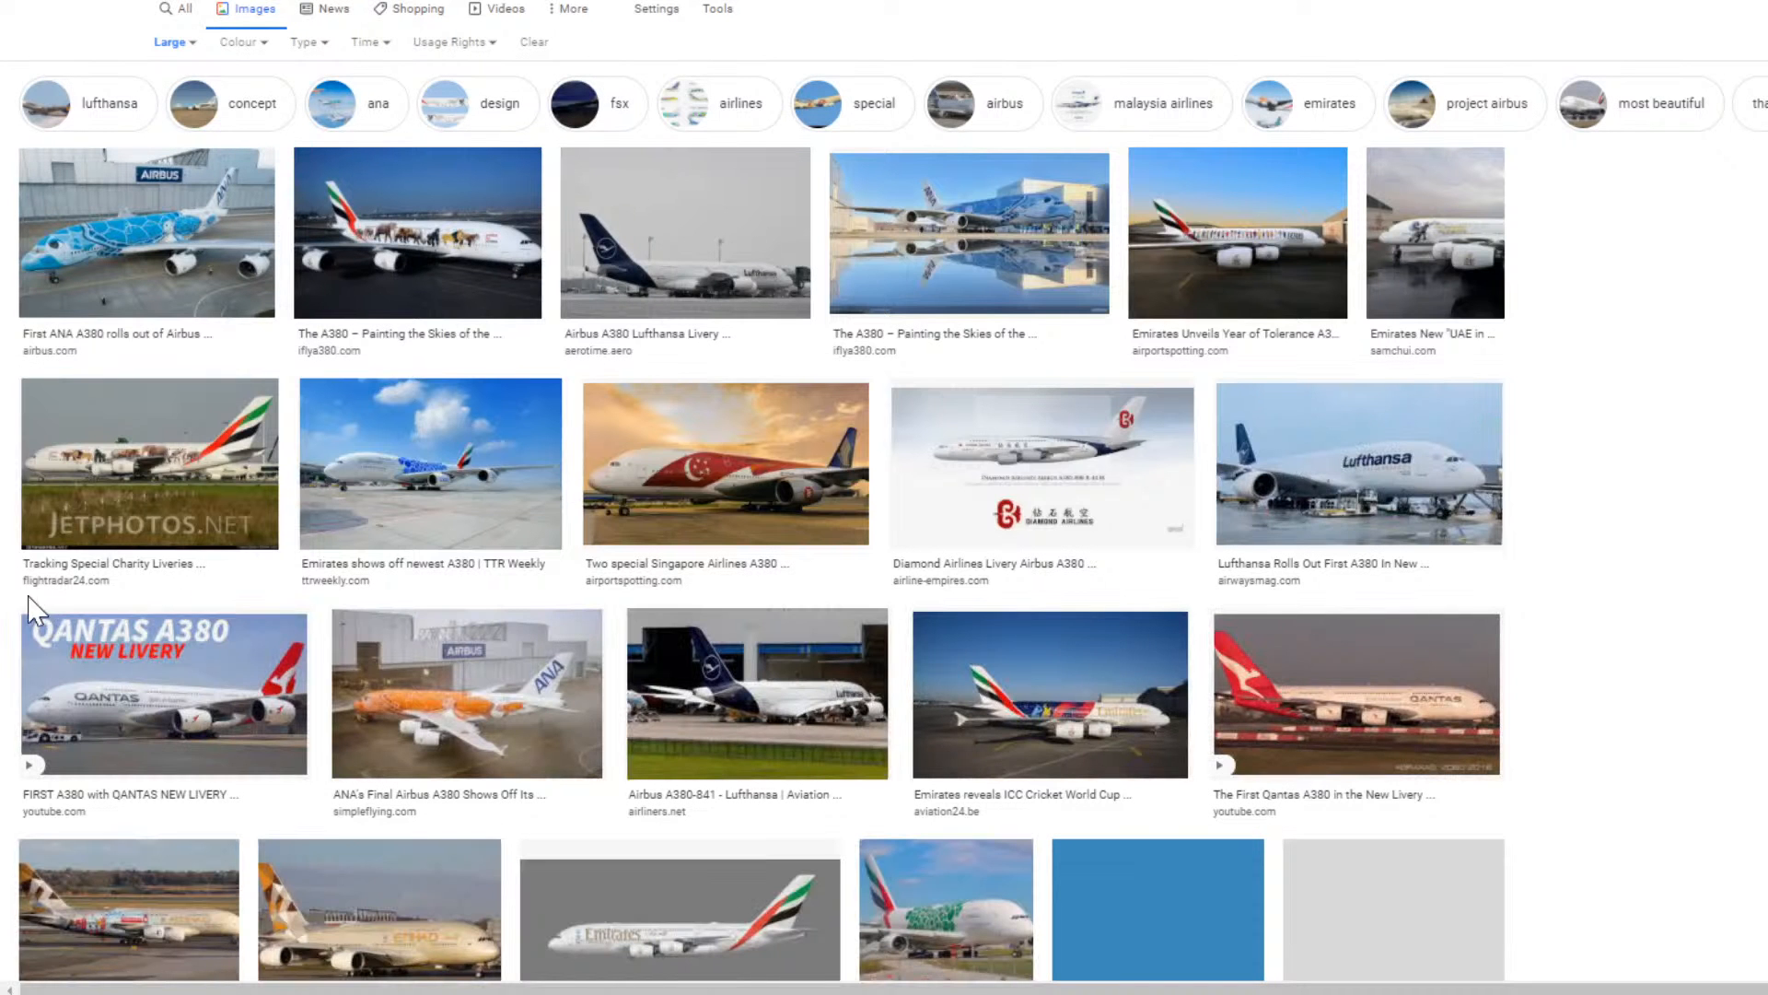
click(680, 916)
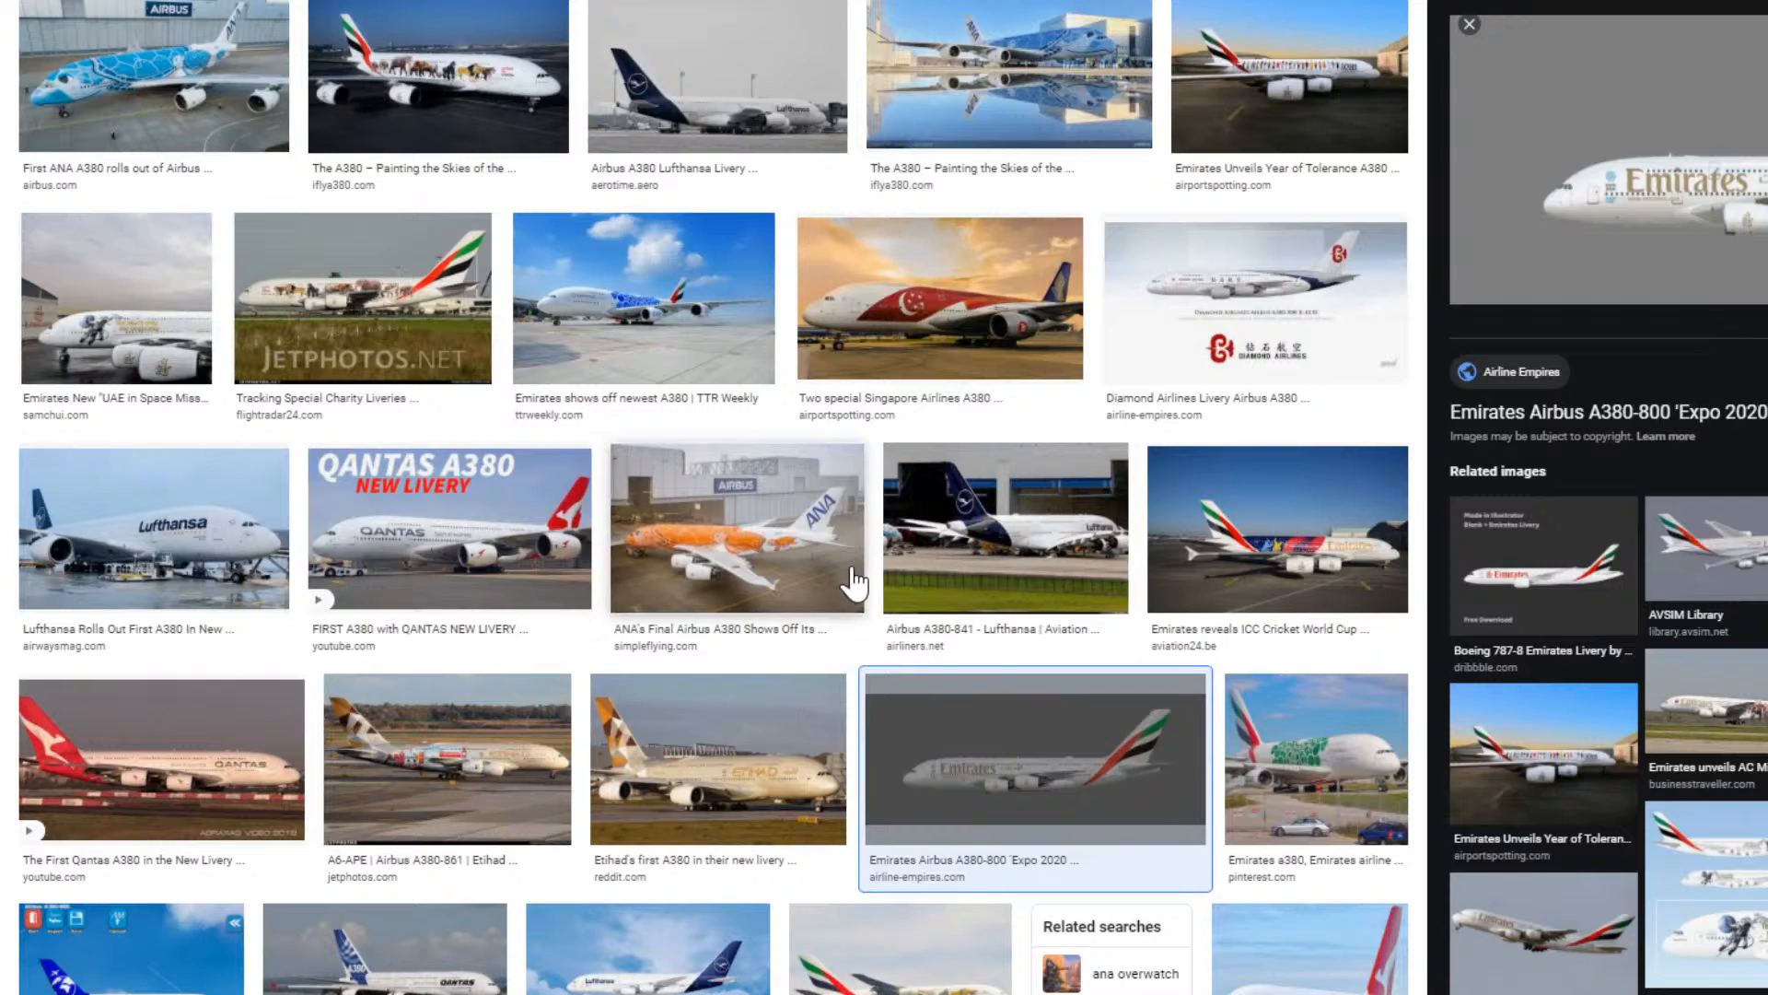
right_click(1665, 205)
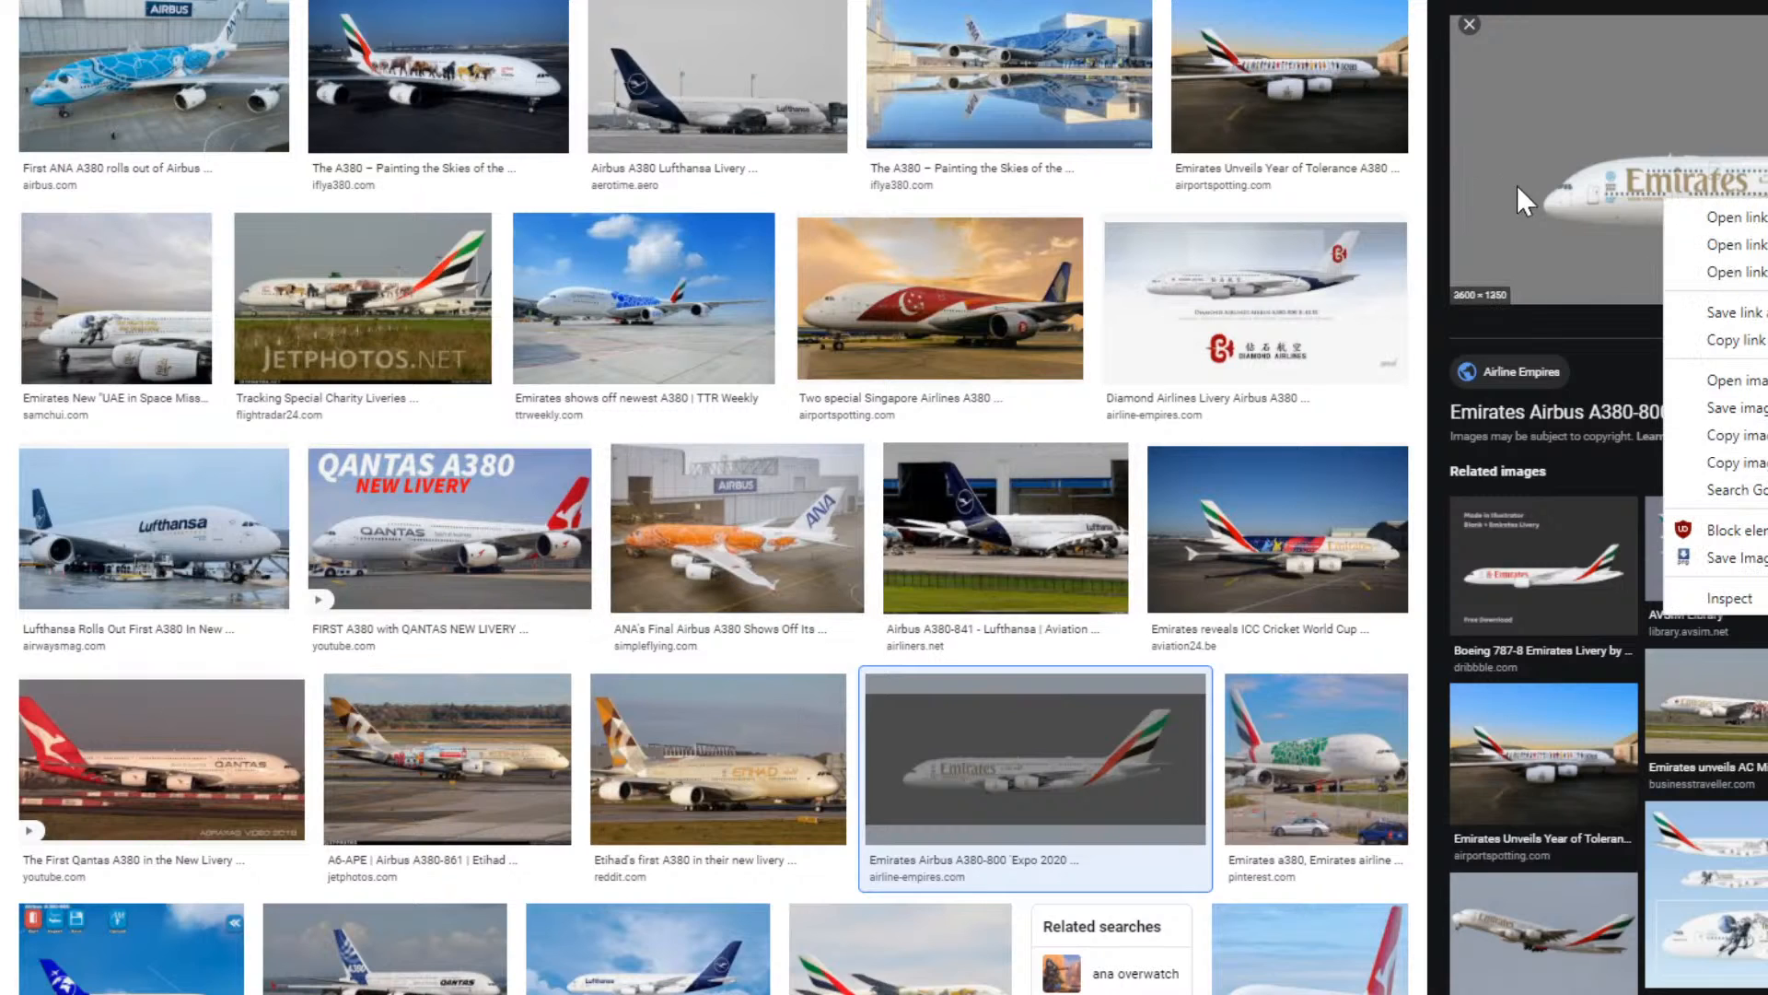
click(1568, 190)
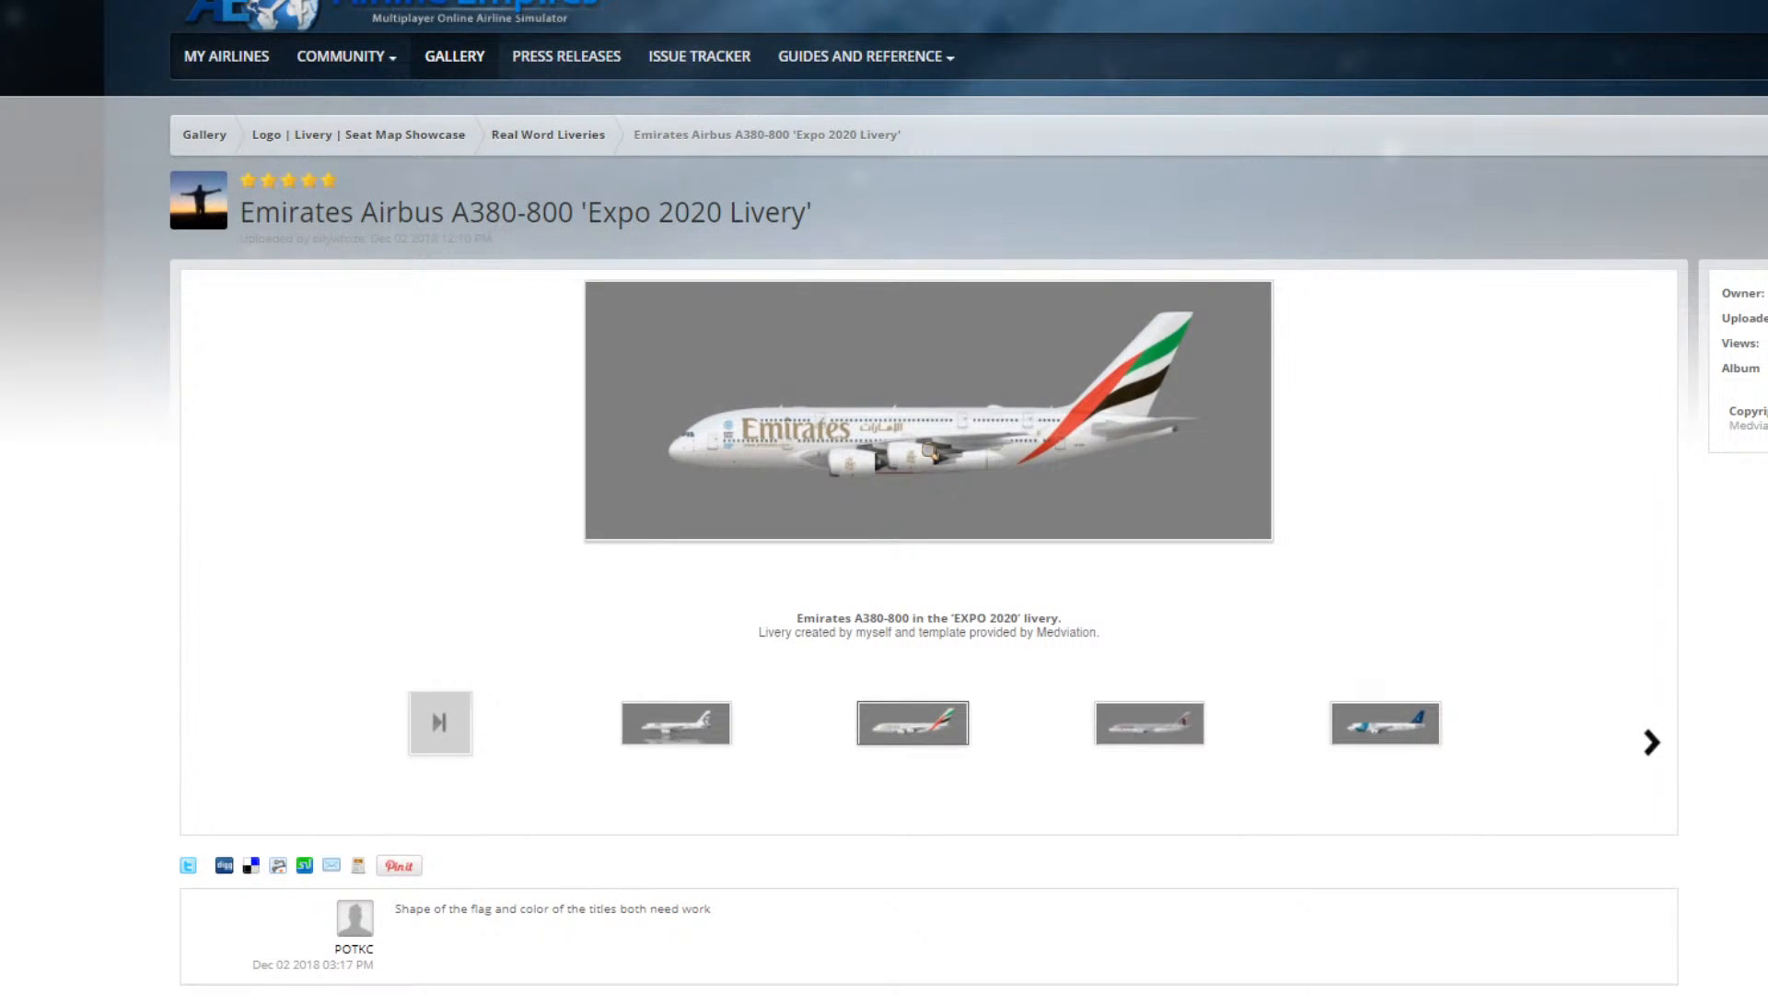
click(922, 438)
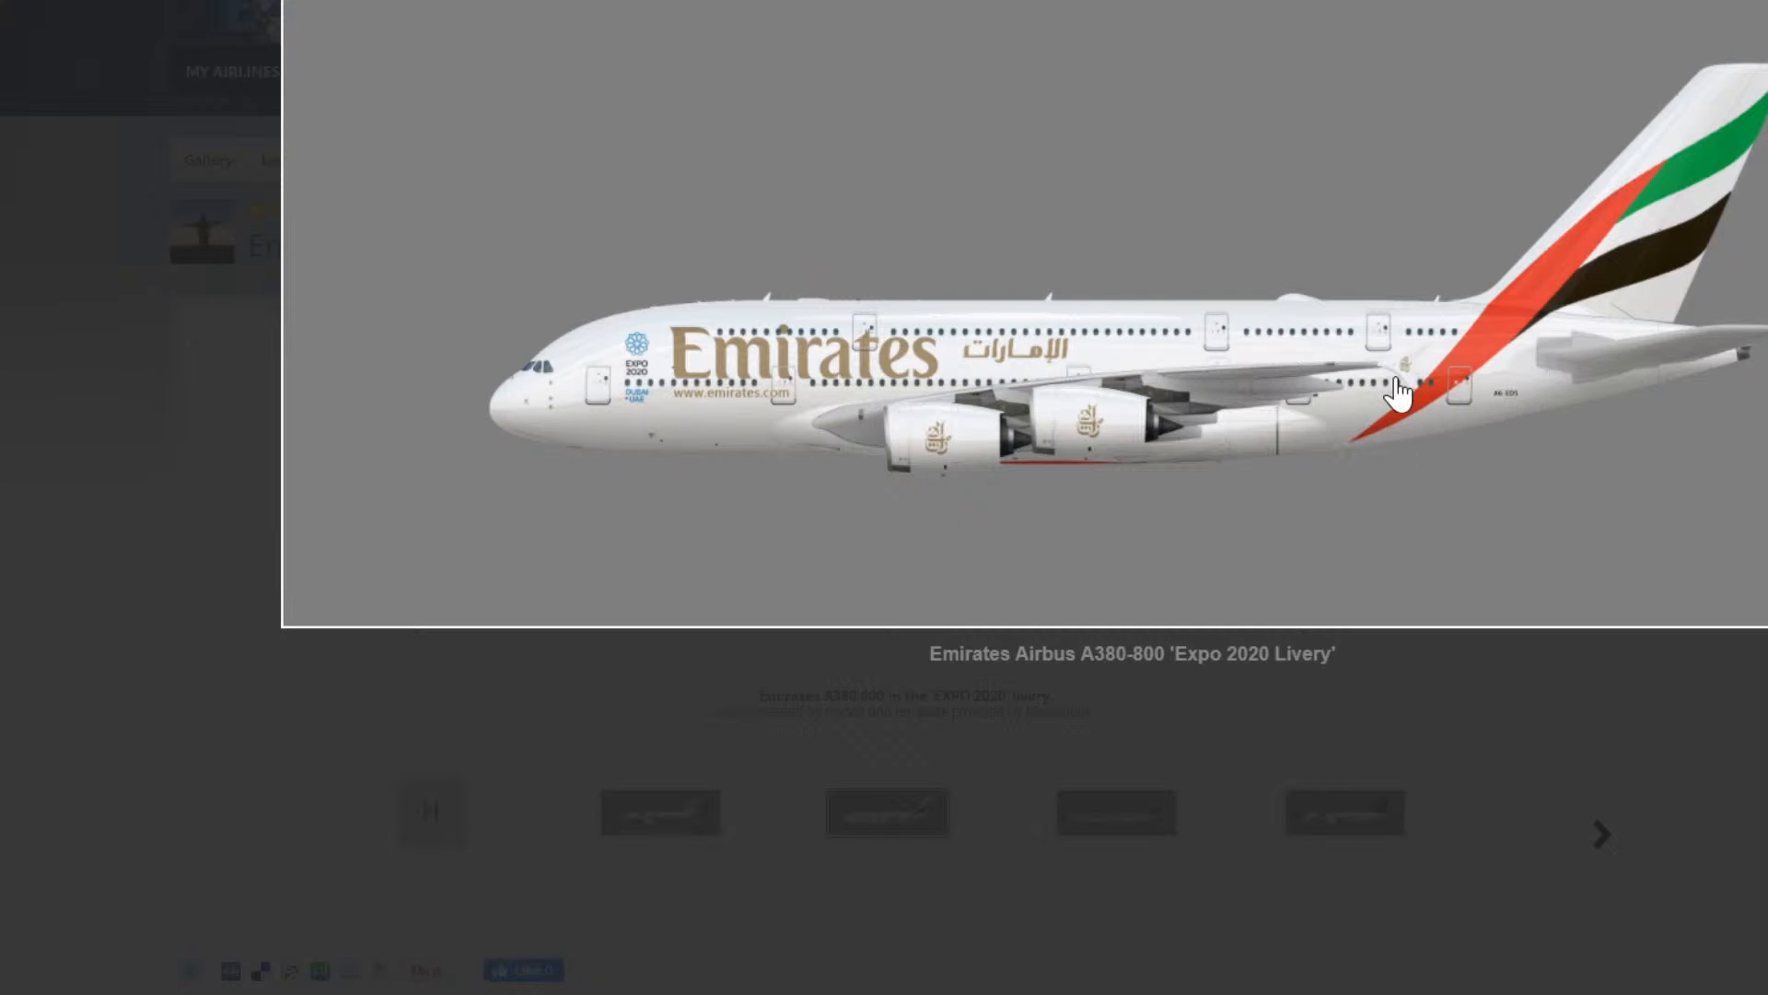
mouse_move(437, 992)
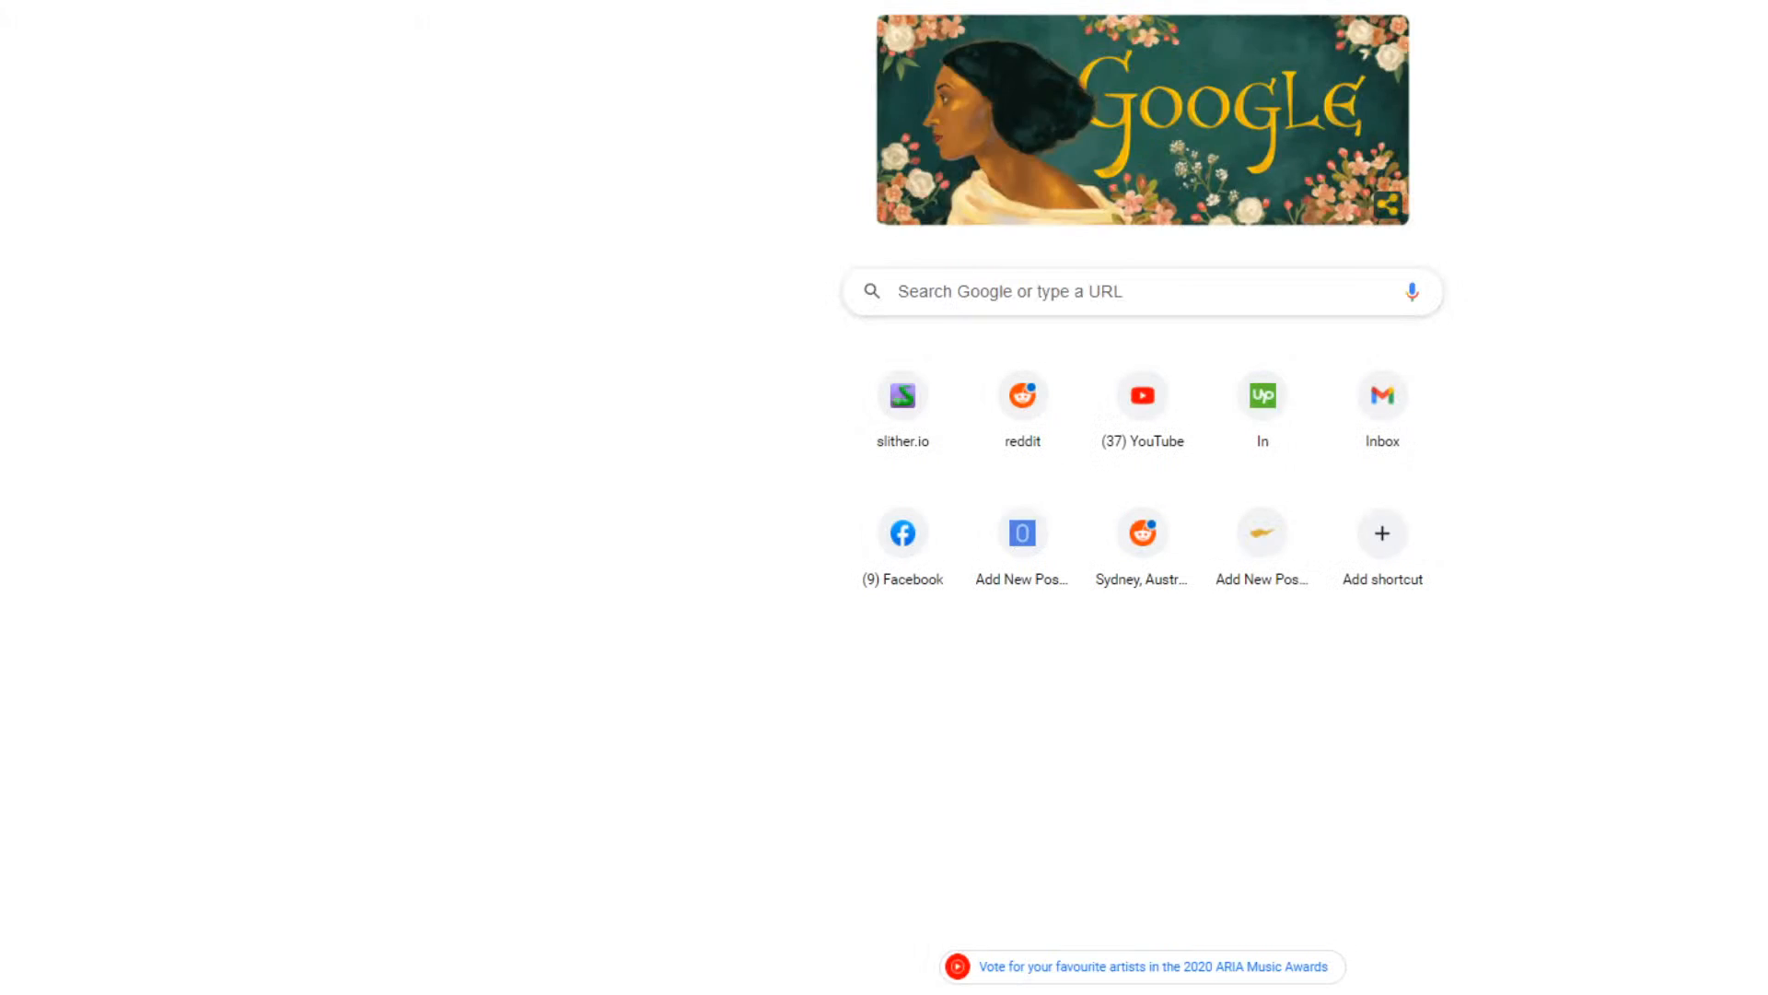
text(easy)
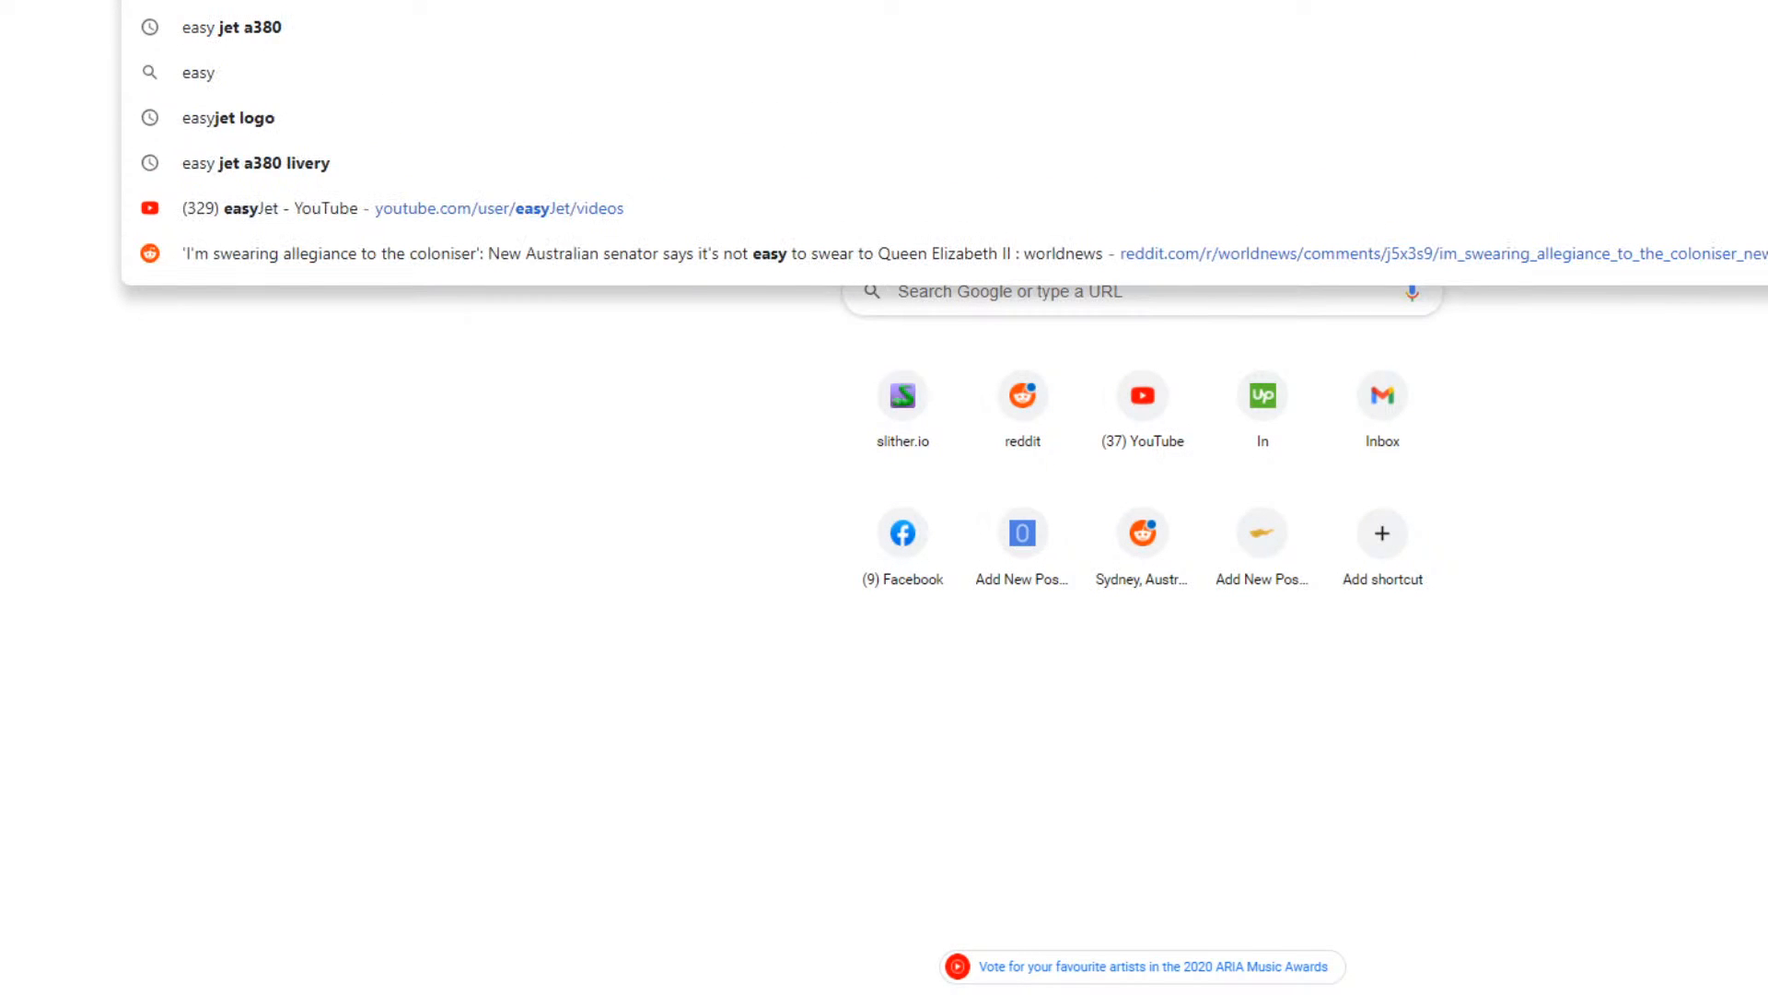
key(BackSpace)
key(BackSpace)
key(BackSpace)
key(BackSpace)
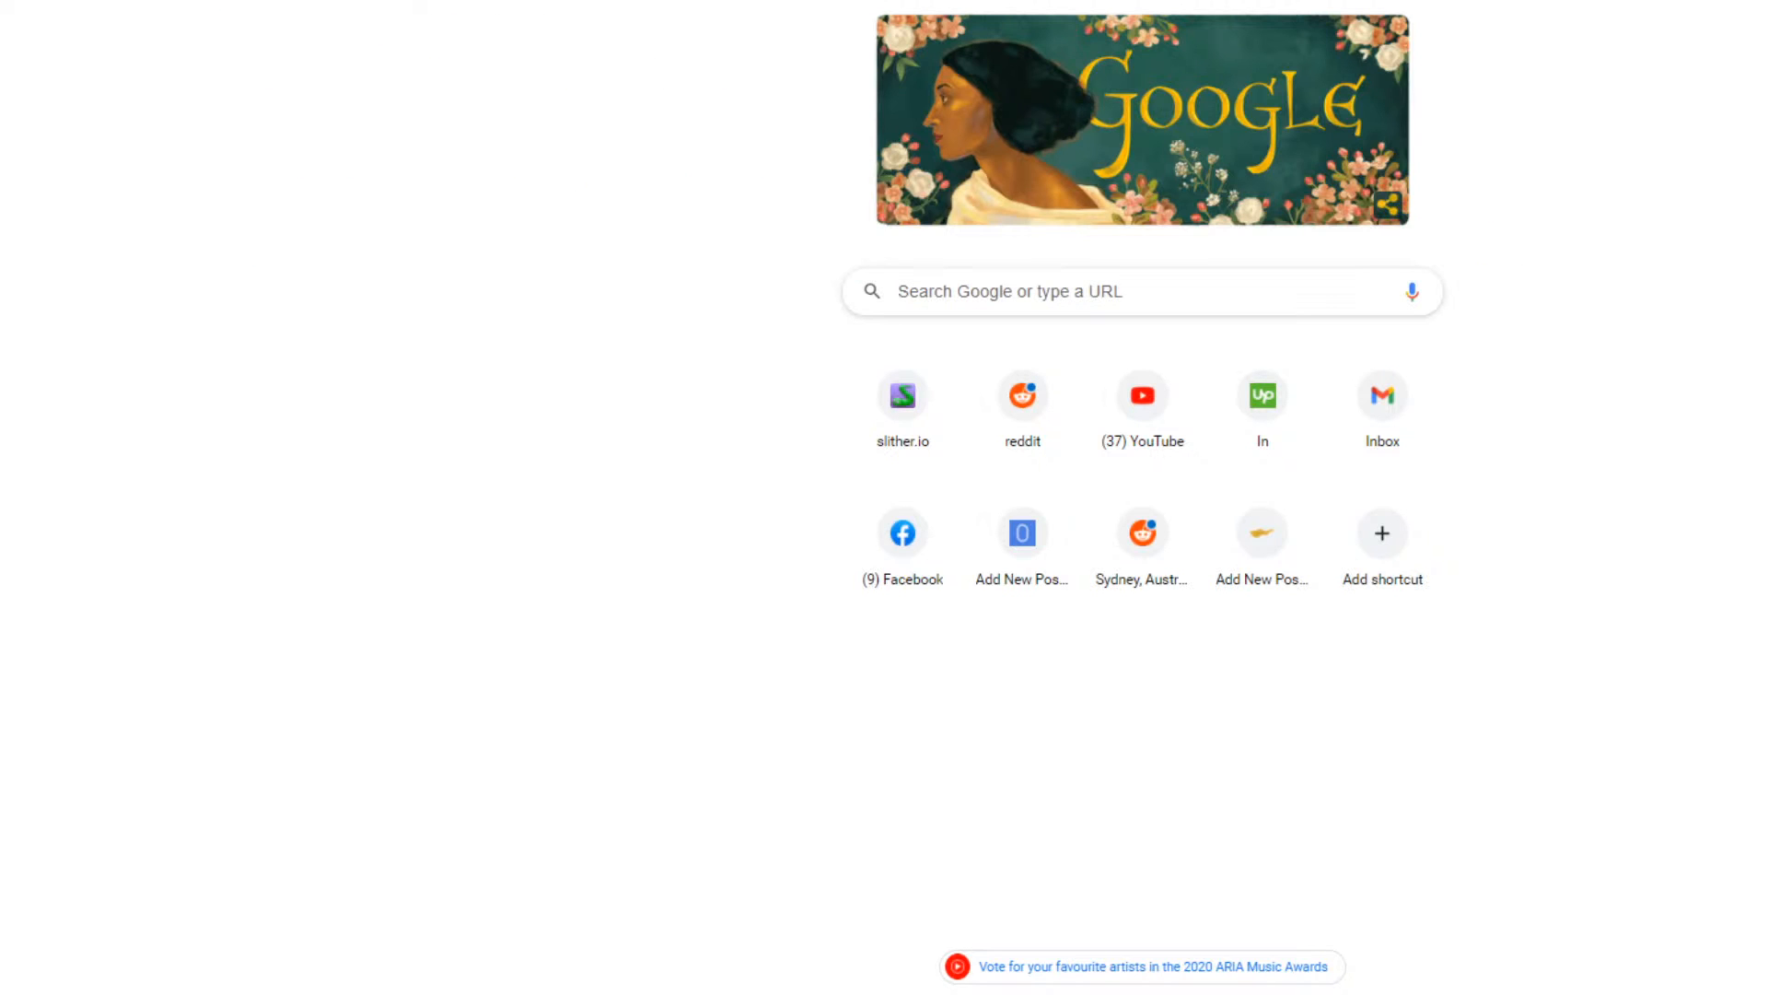
text(airbus)
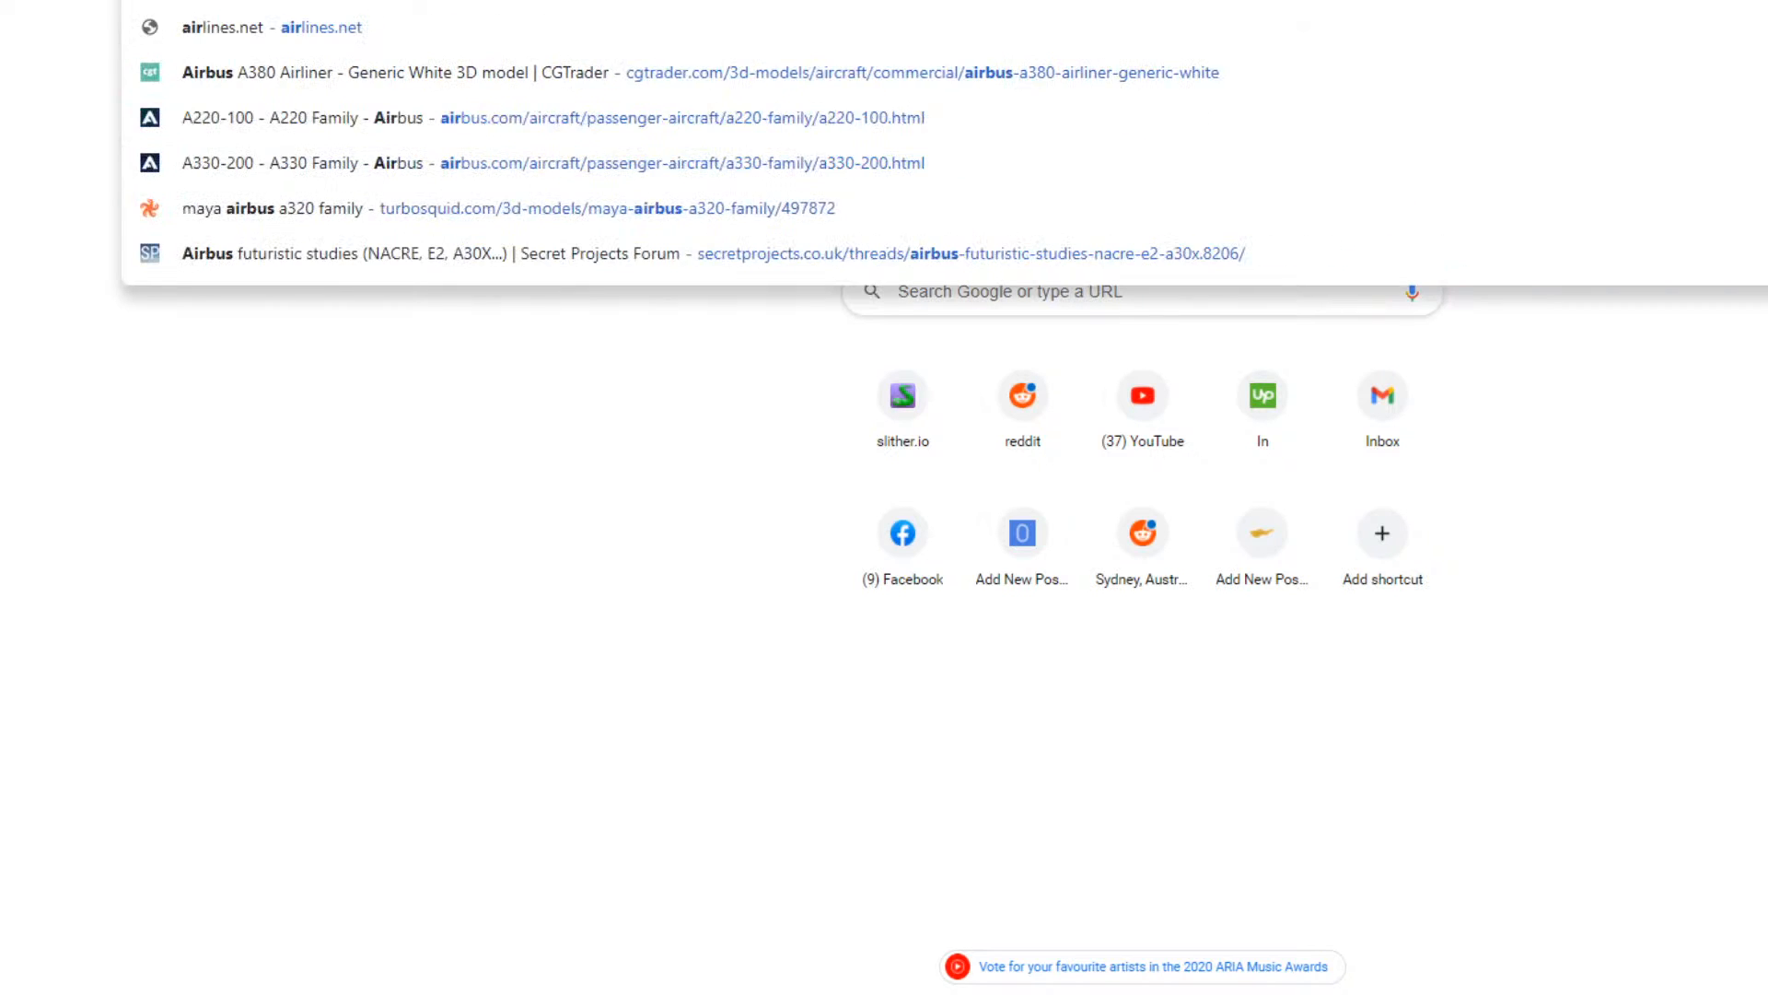
key(BackSpace)
key(BackSpace)
key(BackSpace)
key(BackSpace)
key(BackSpace)
key(BackSpace)
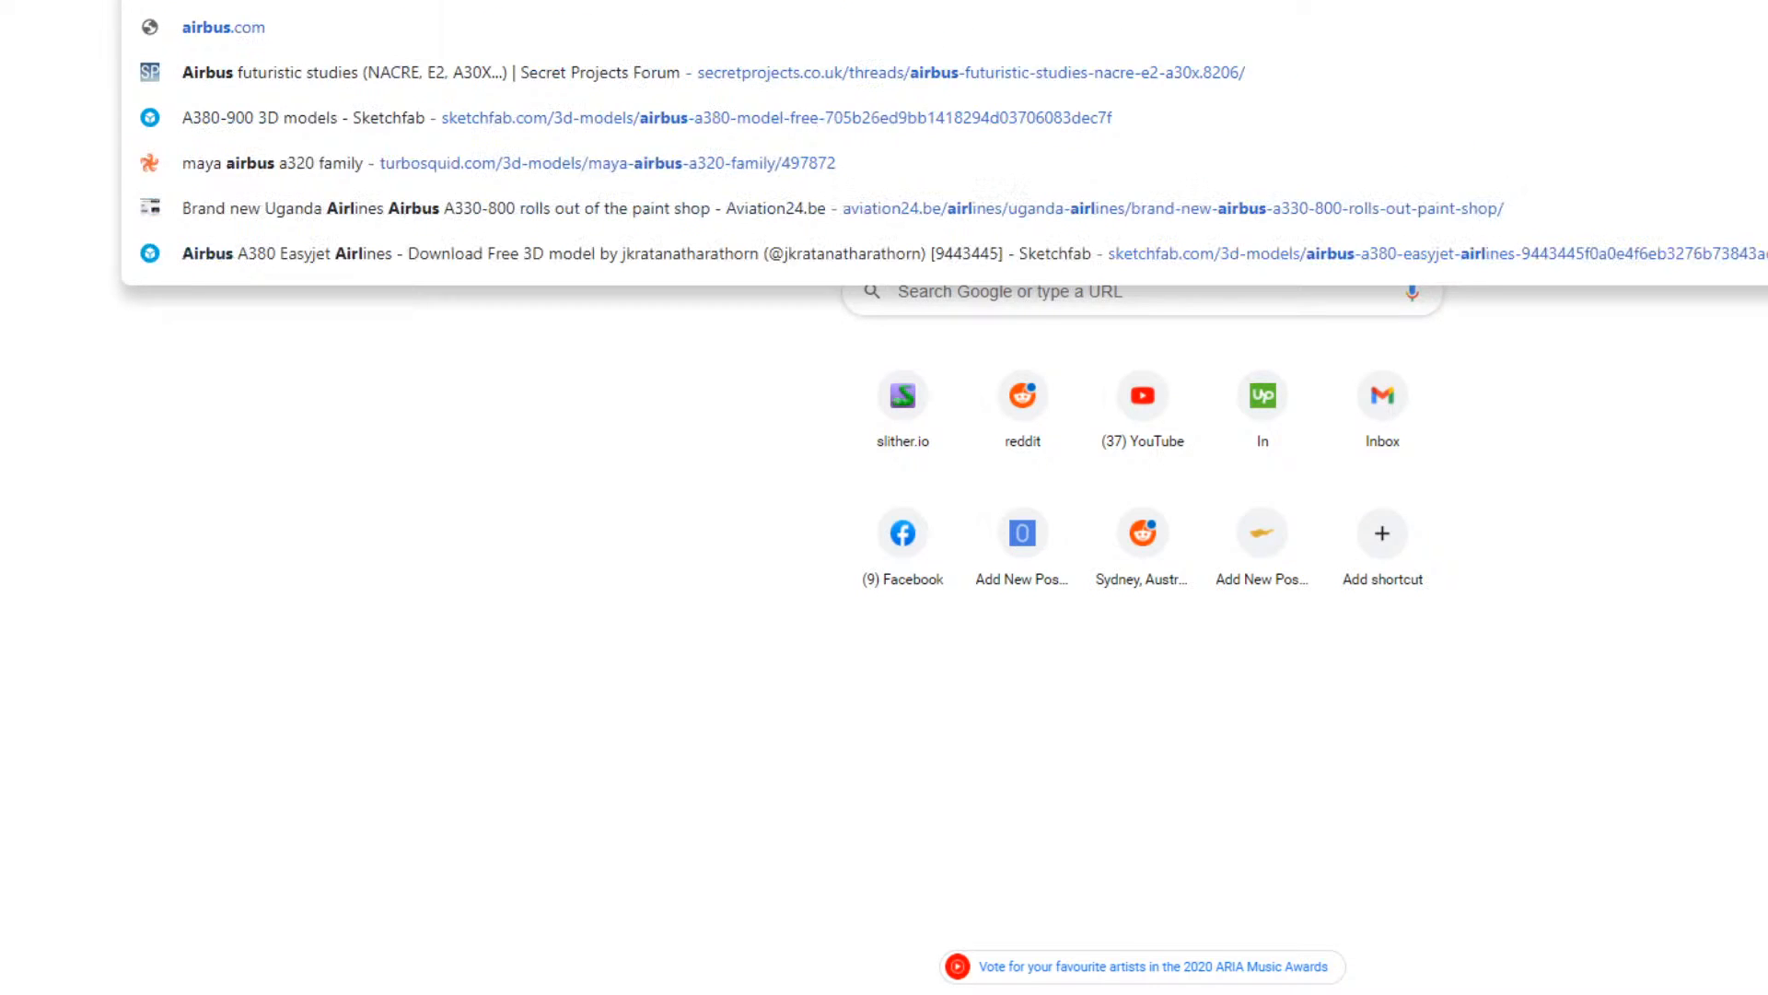
Search the web for Airbus on Airfleets and open the Airbus Industrie Fleet page.
text(airbus air)
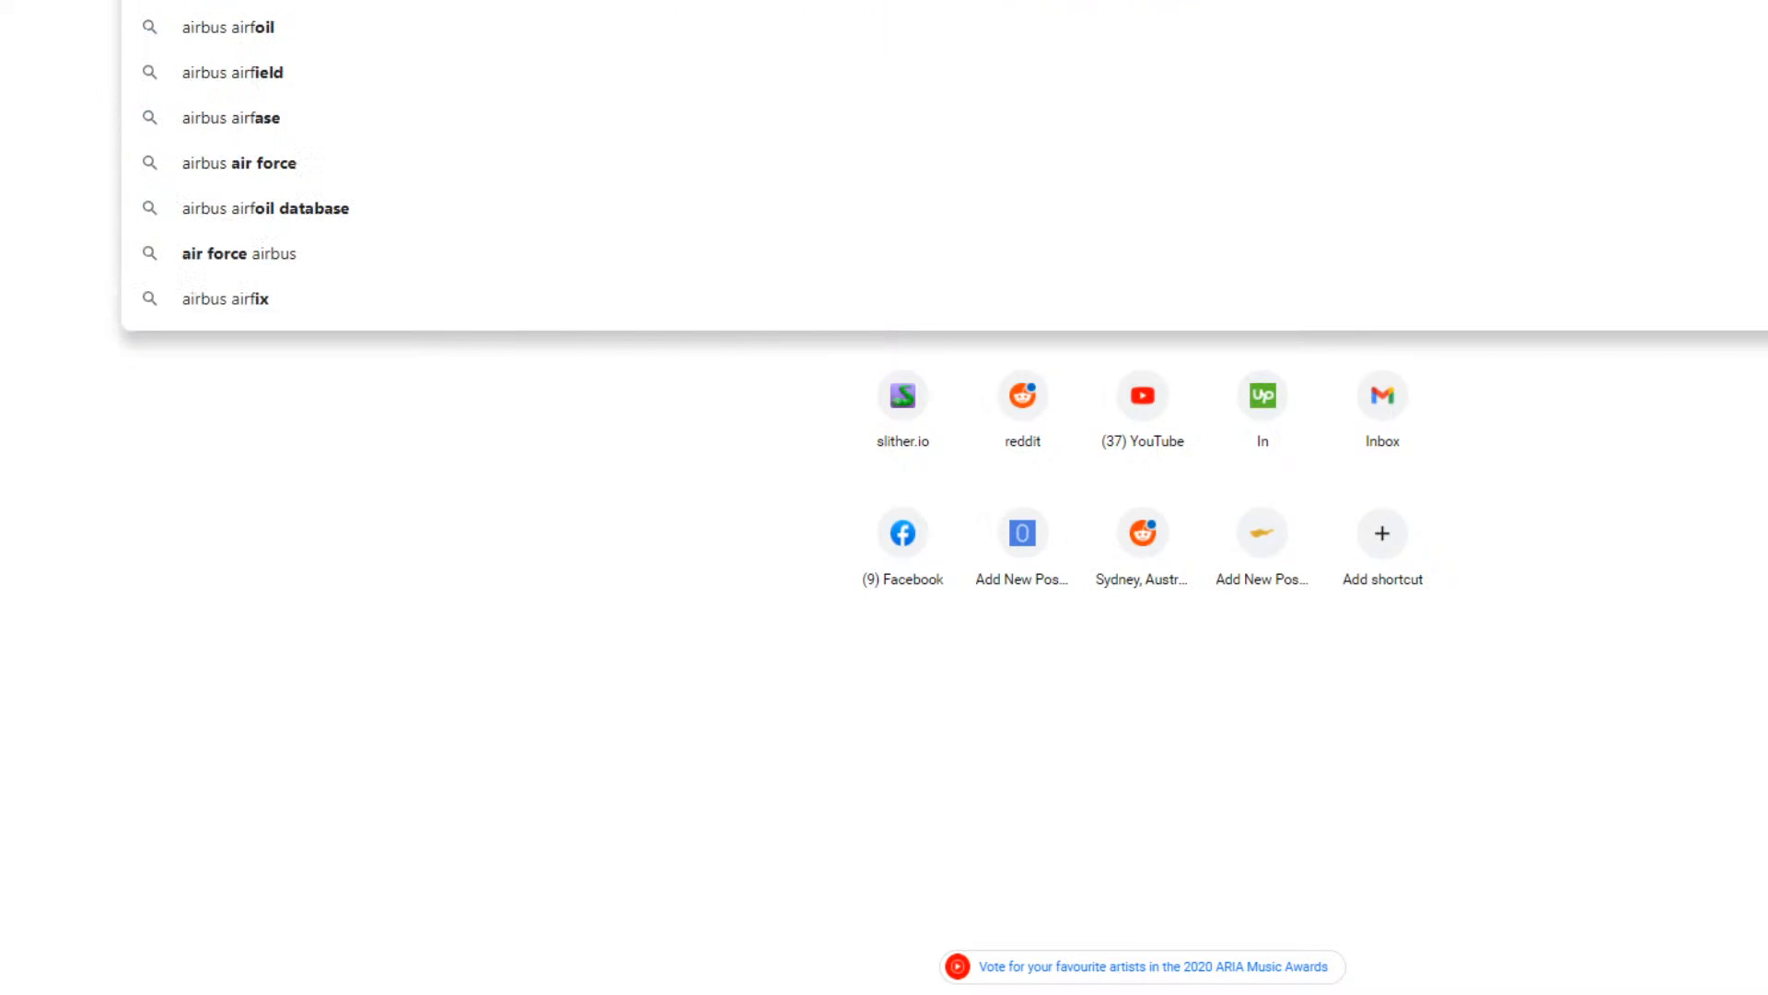
key(Return)
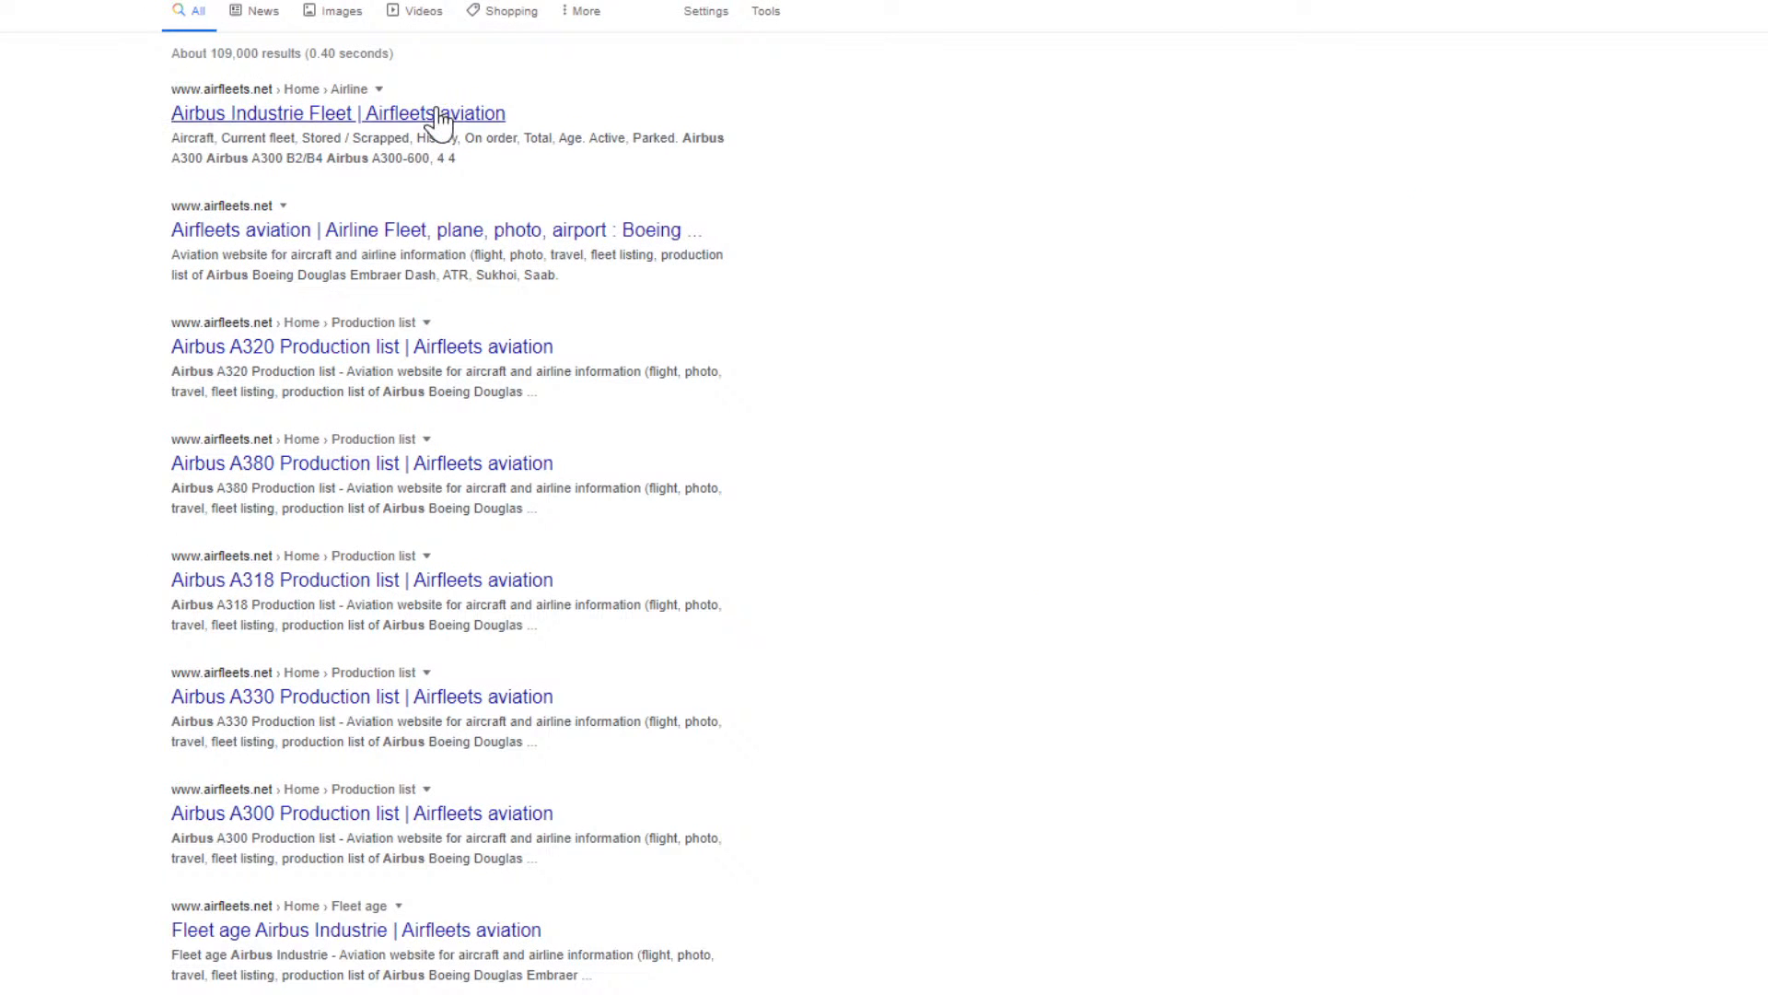
click(437, 115)
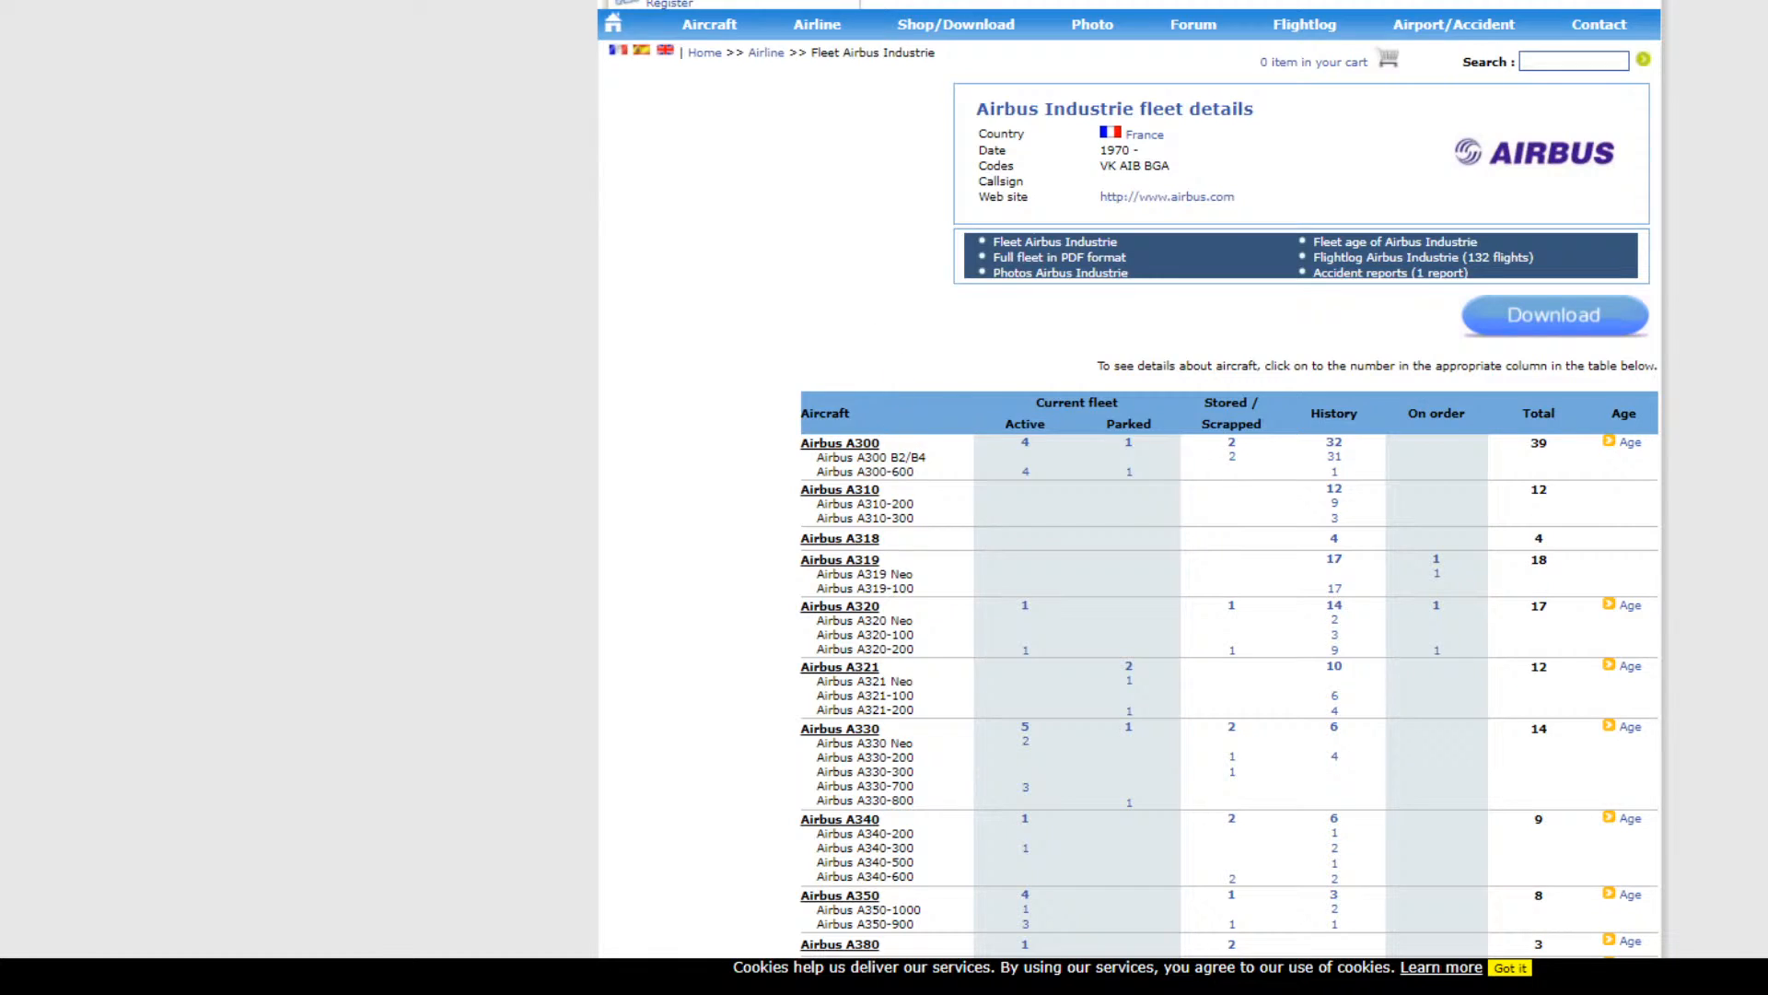
Open the list of active Airbus A380 aircraft in the fleet table and copy the registration F-WWOW.
scroll(955, 525, down, 3)
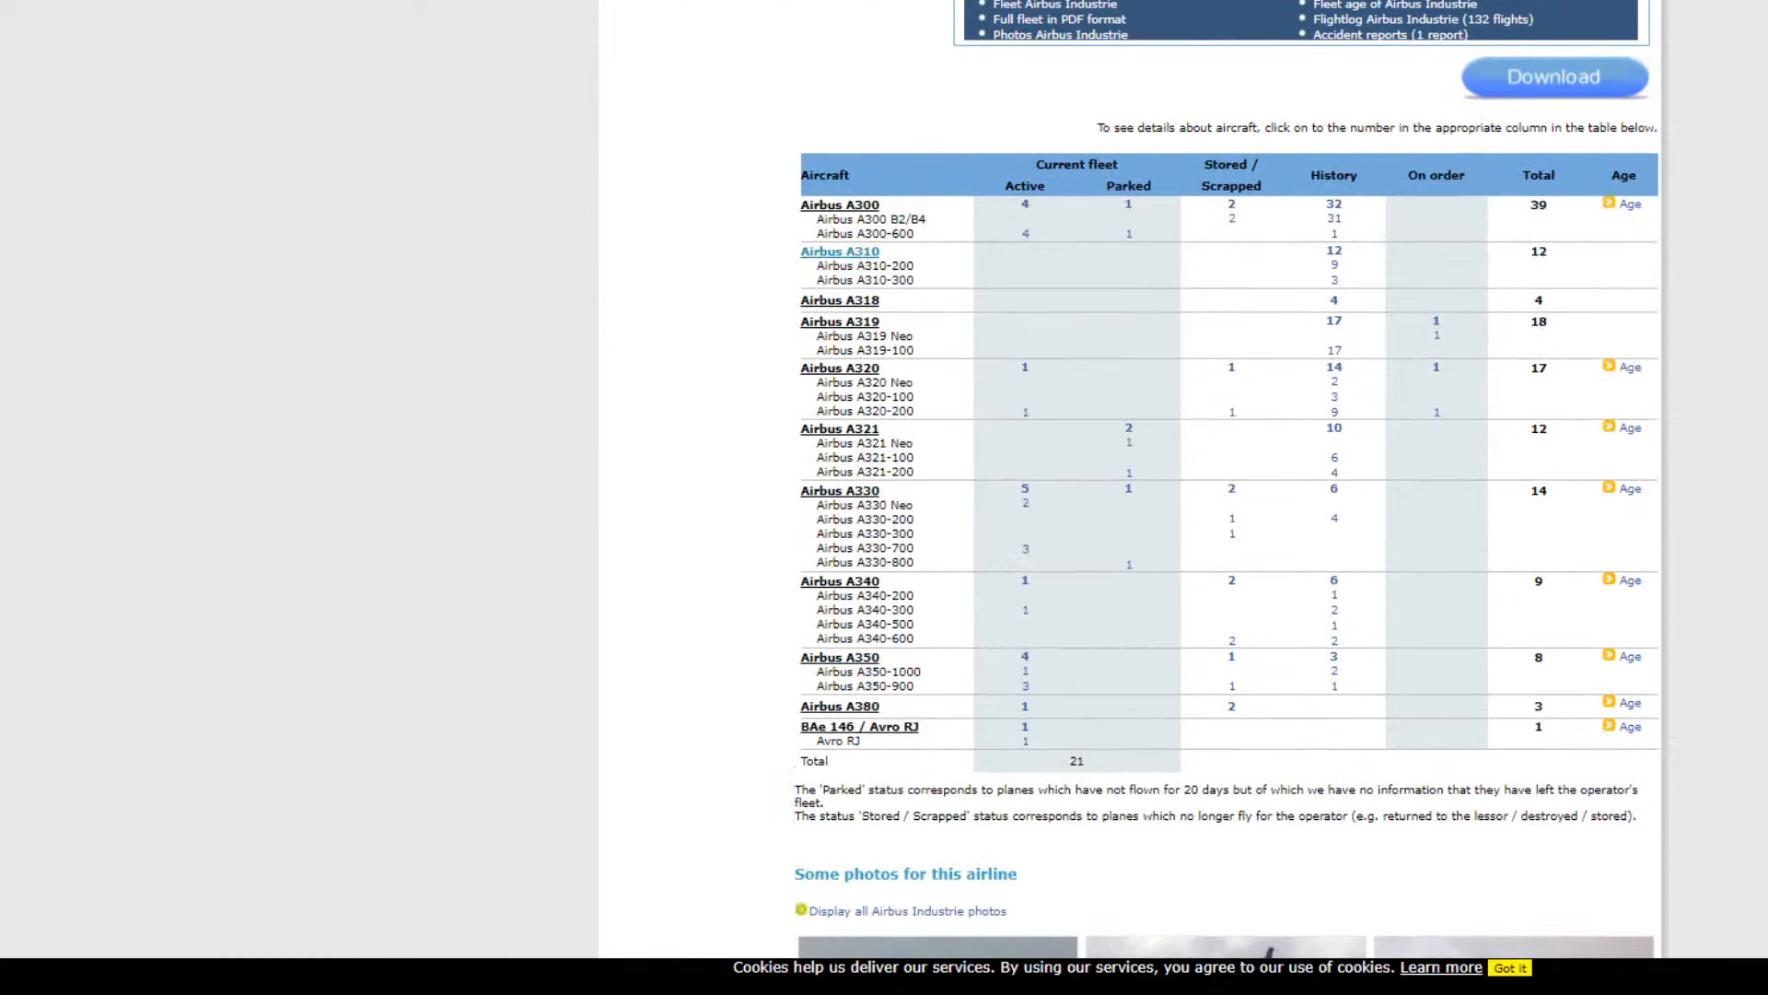
click(1025, 706)
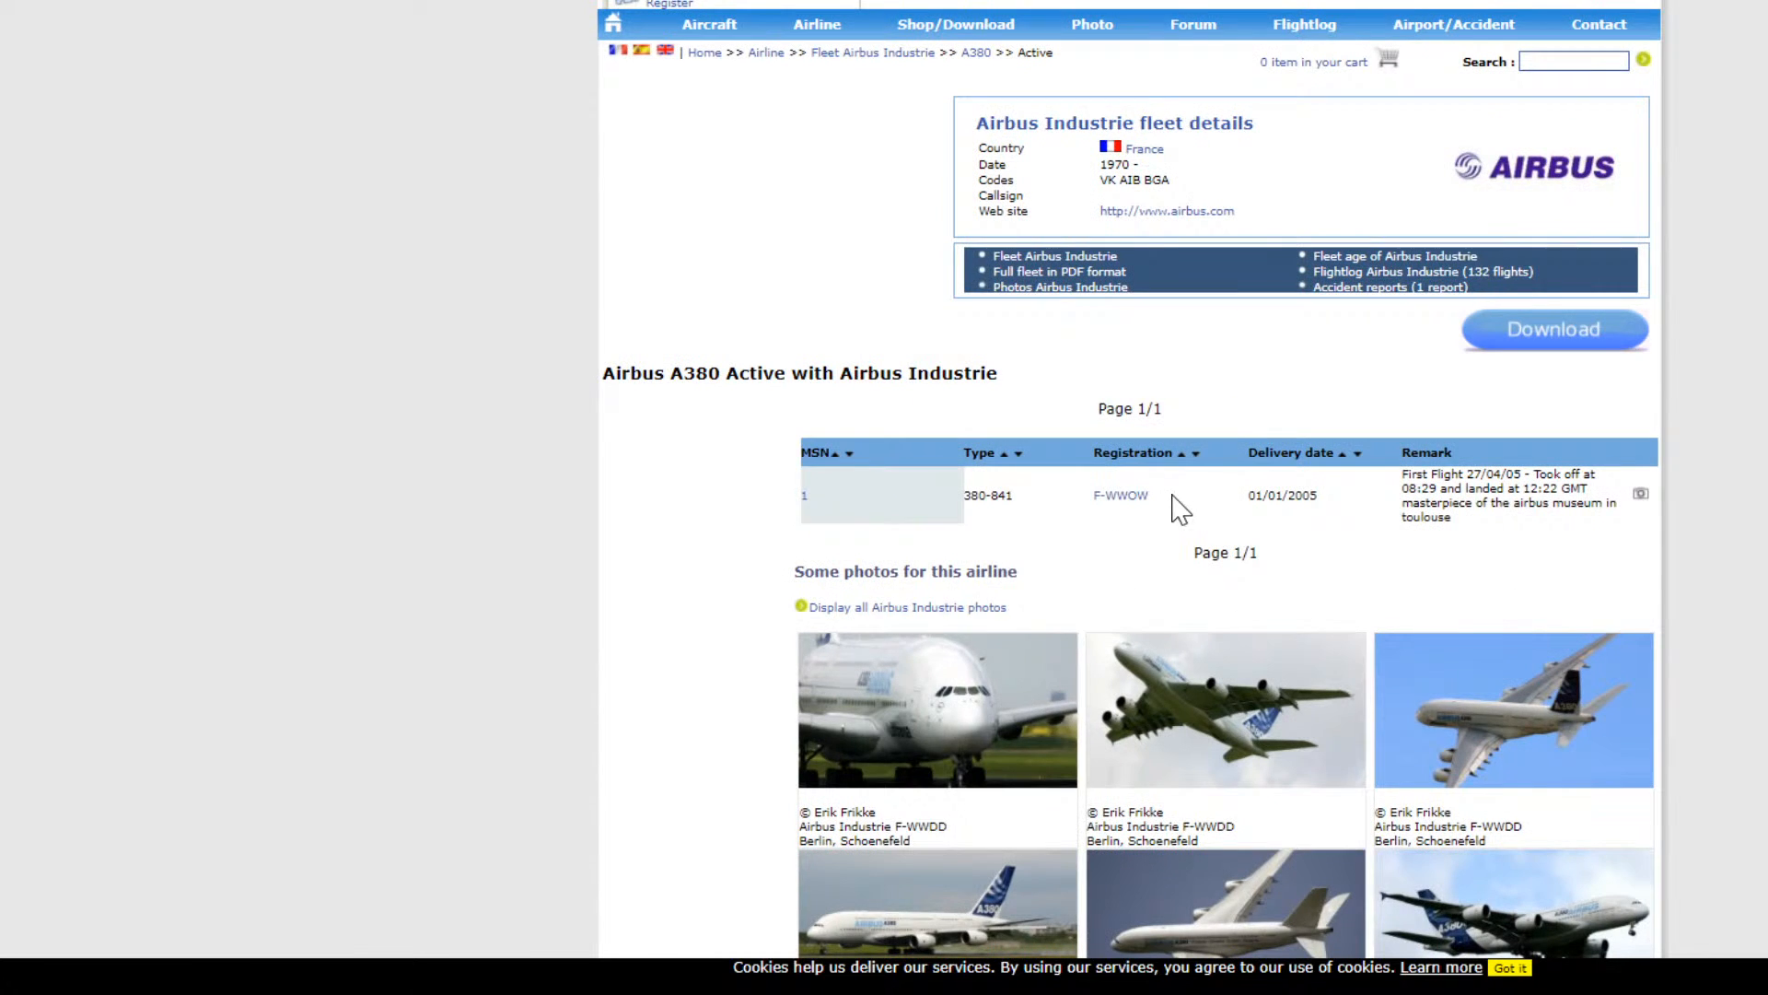
drag(1172, 498, 1094, 500)
scroll(1223, 781, down, 3)
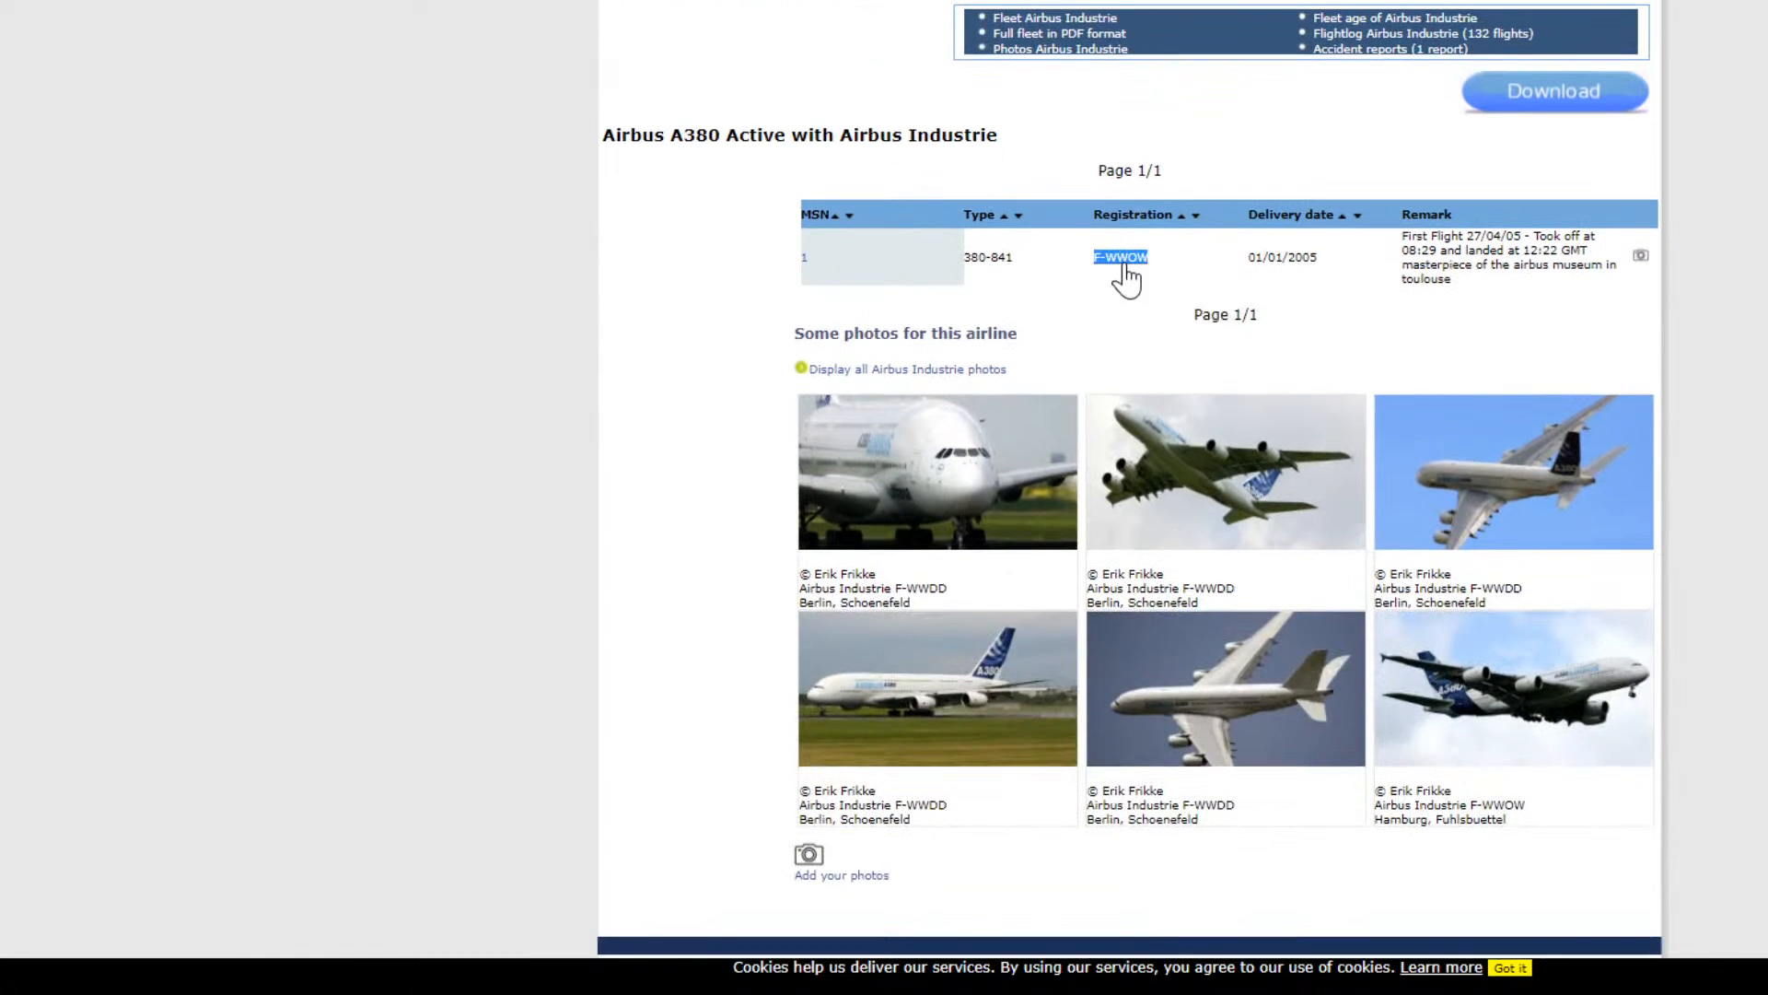
right_click(1124, 269)
click(1198, 446)
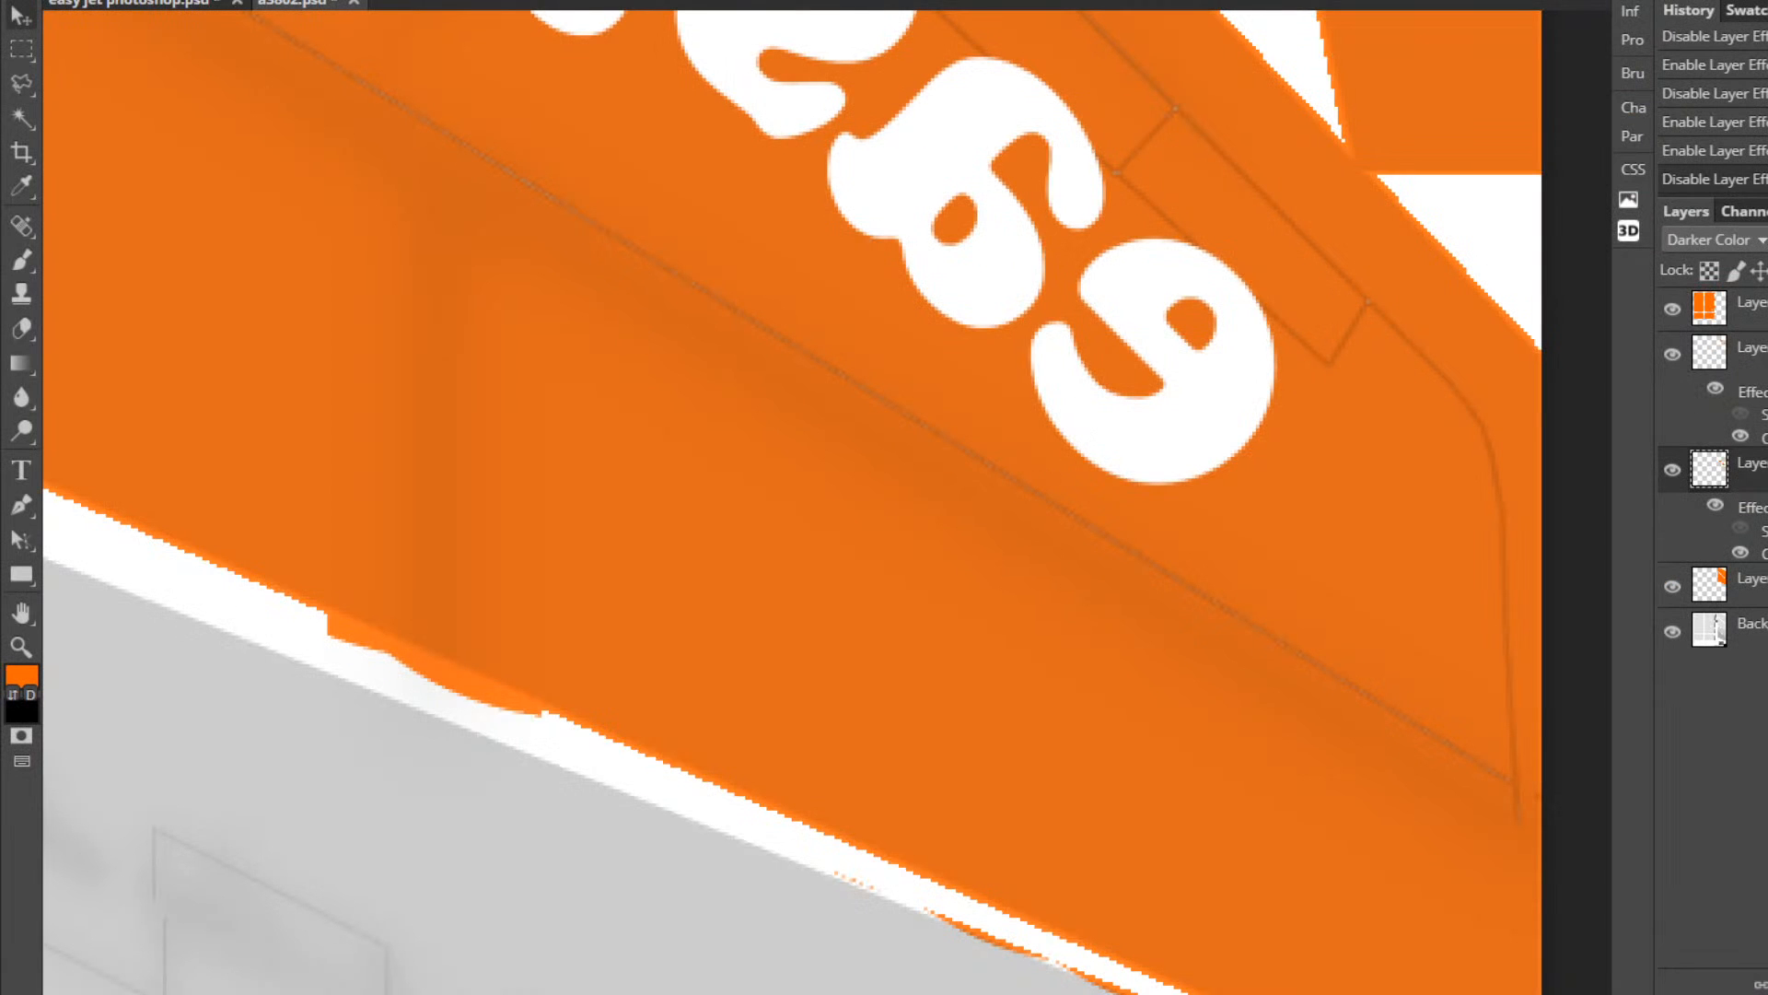
Switch to the easyJet fuselage texture in Photoshop and add the text F-WWOW on the upper orange section, without leading spaces.
click(134, 3)
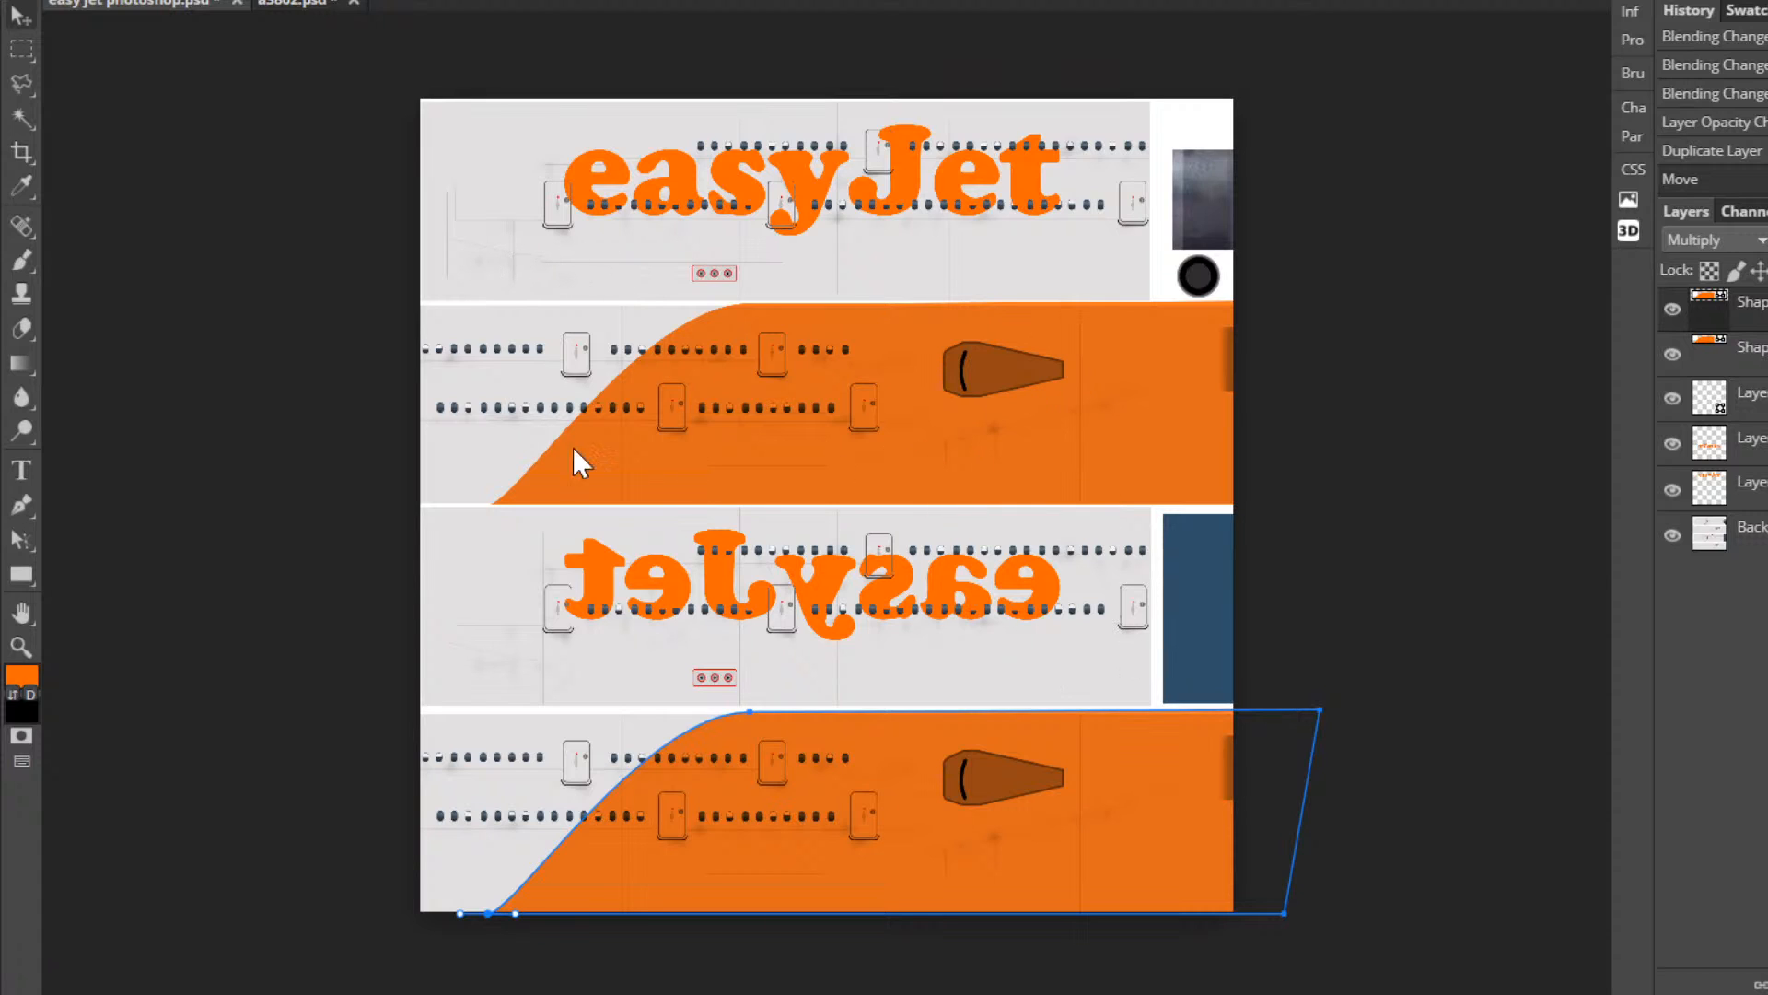
click(21, 470)
click(895, 453)
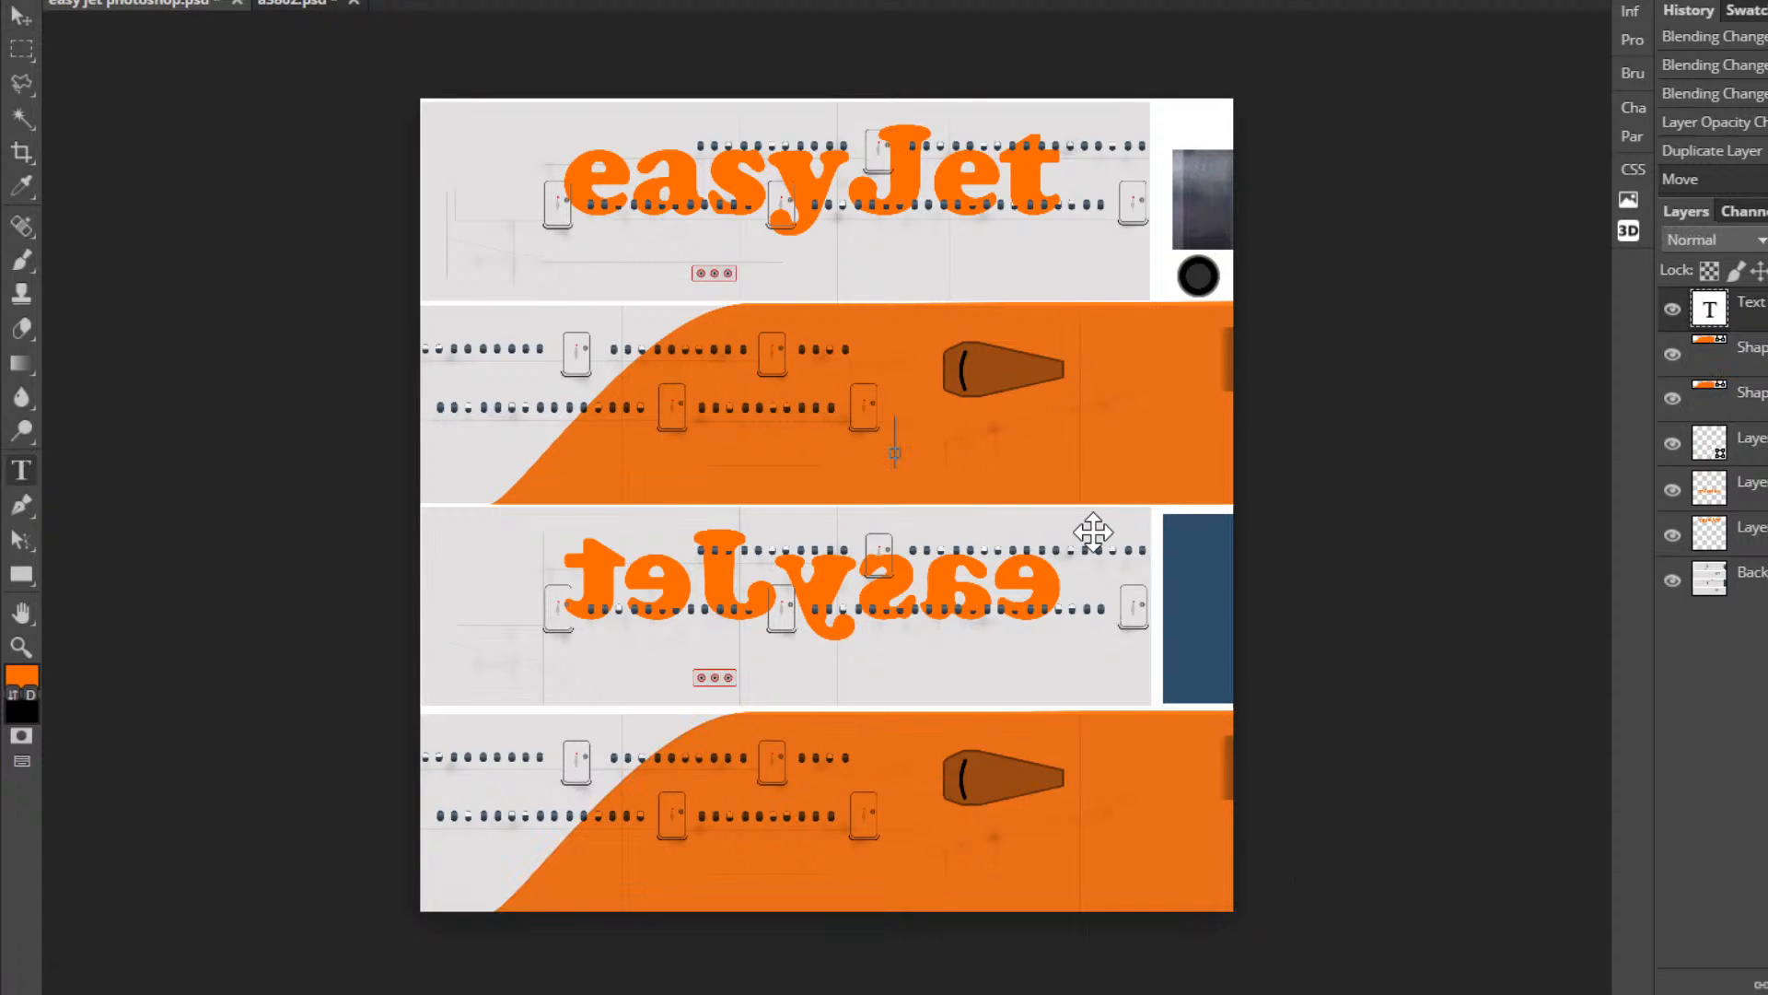
key(ctrl+v)
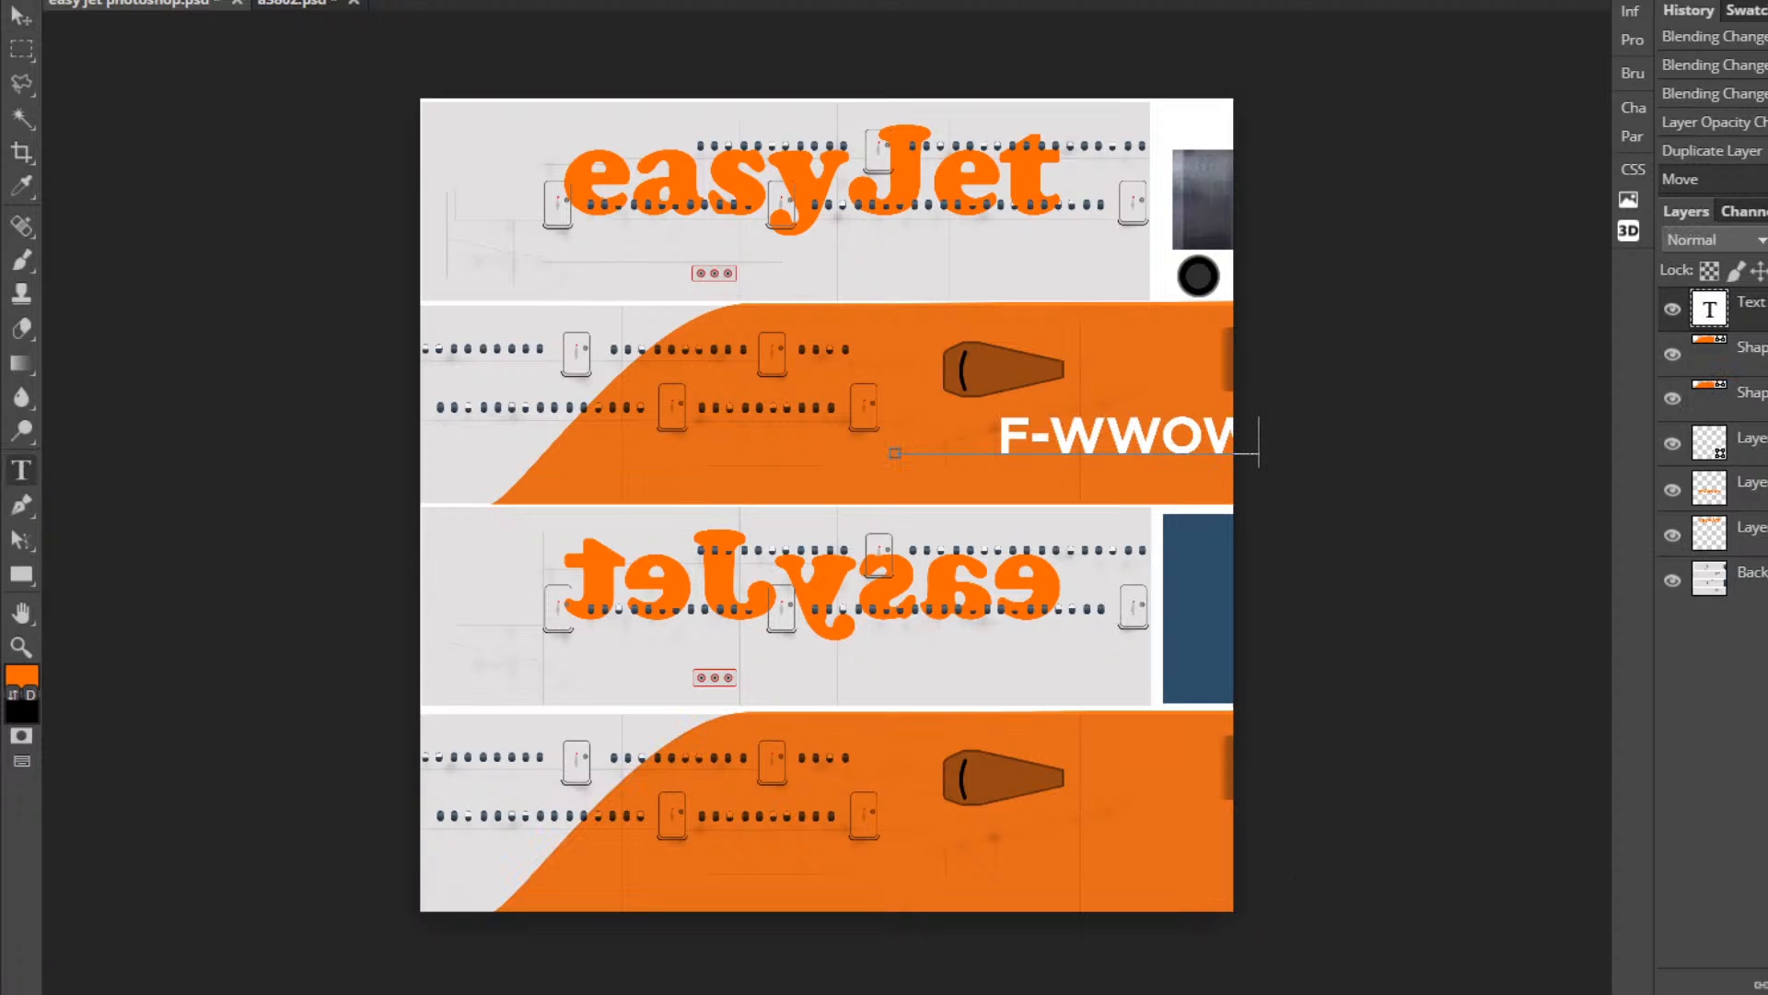
drag(1000, 440, 895, 440)
key(BackSpace)
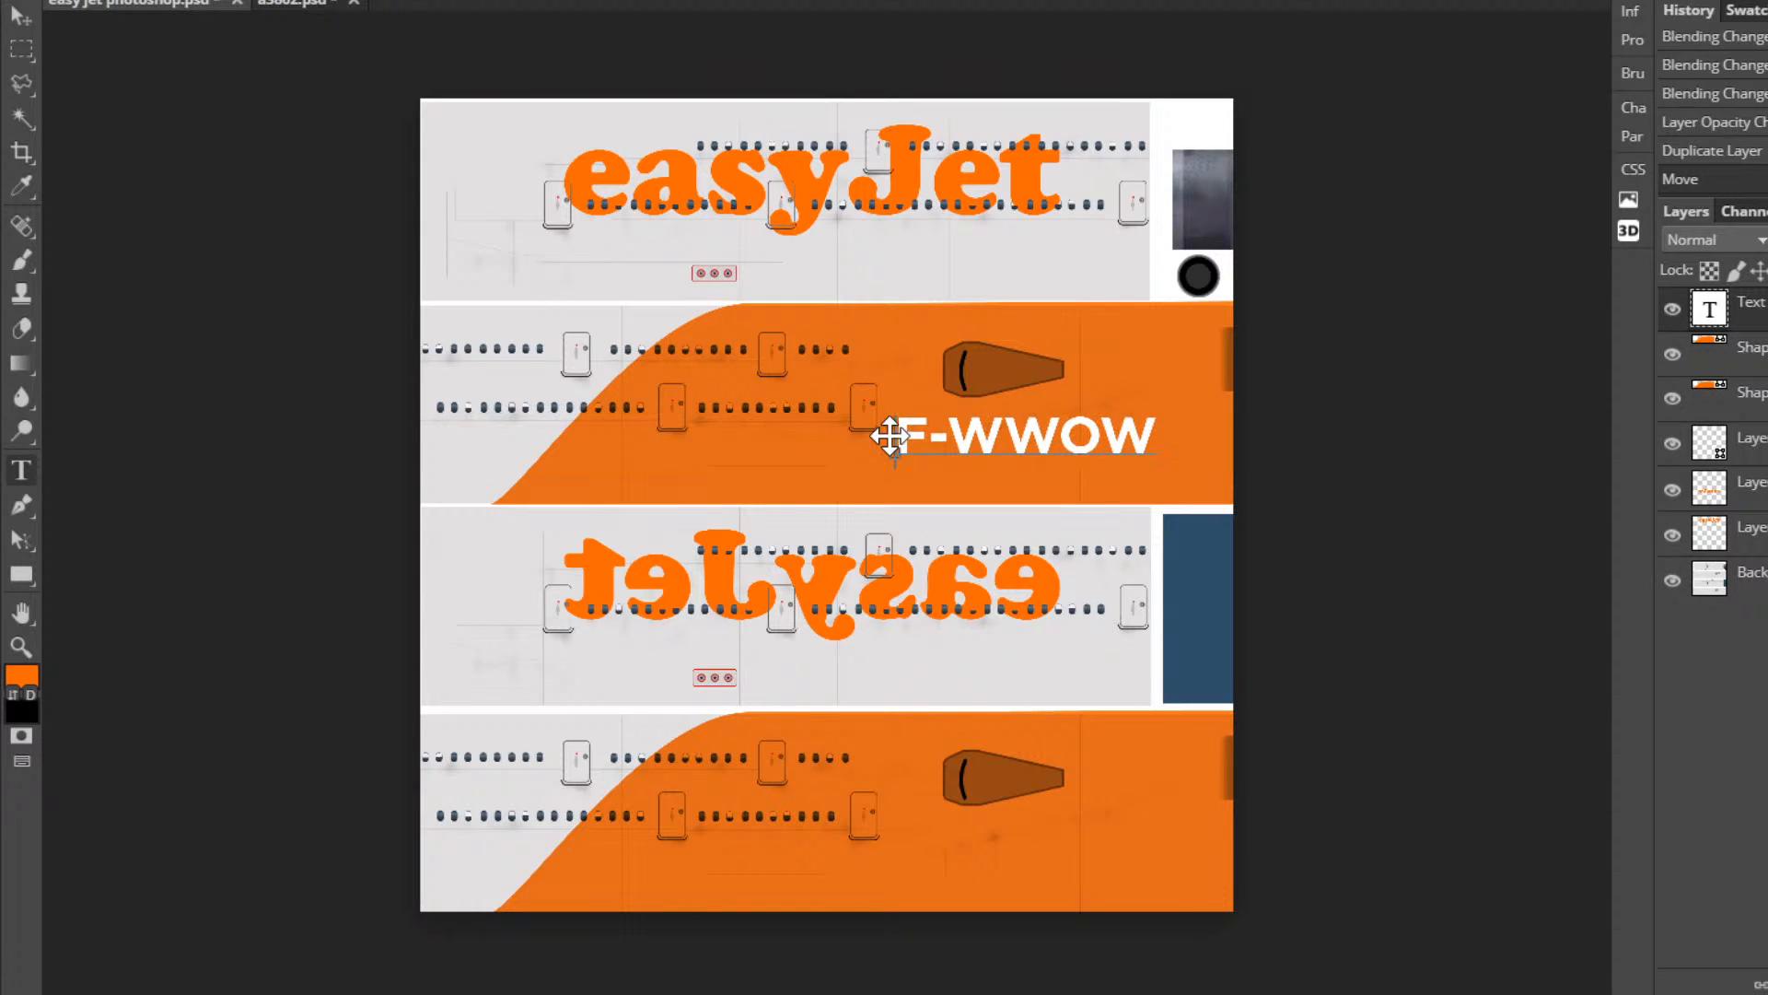
Shrink the F-WWOW text to less than half its size and place it just below the rearmost door.
drag(1157, 440, 371, 237)
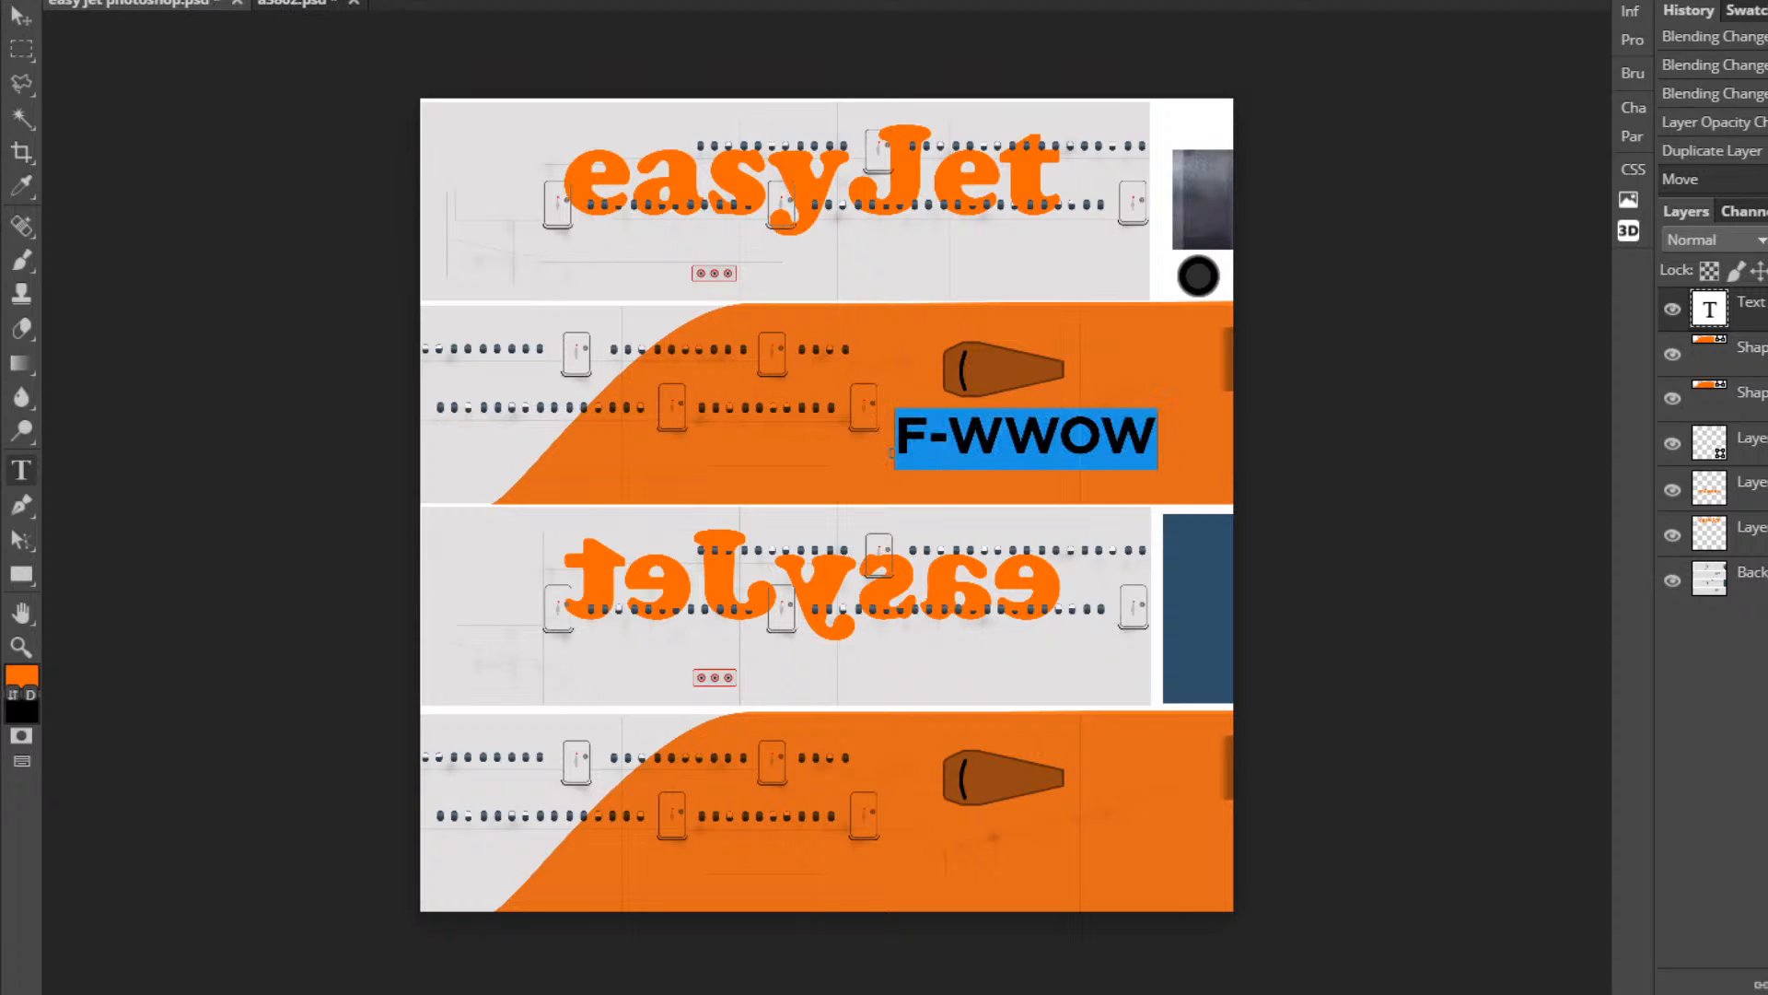
click(346, 0)
drag(344, 2, 342, 2)
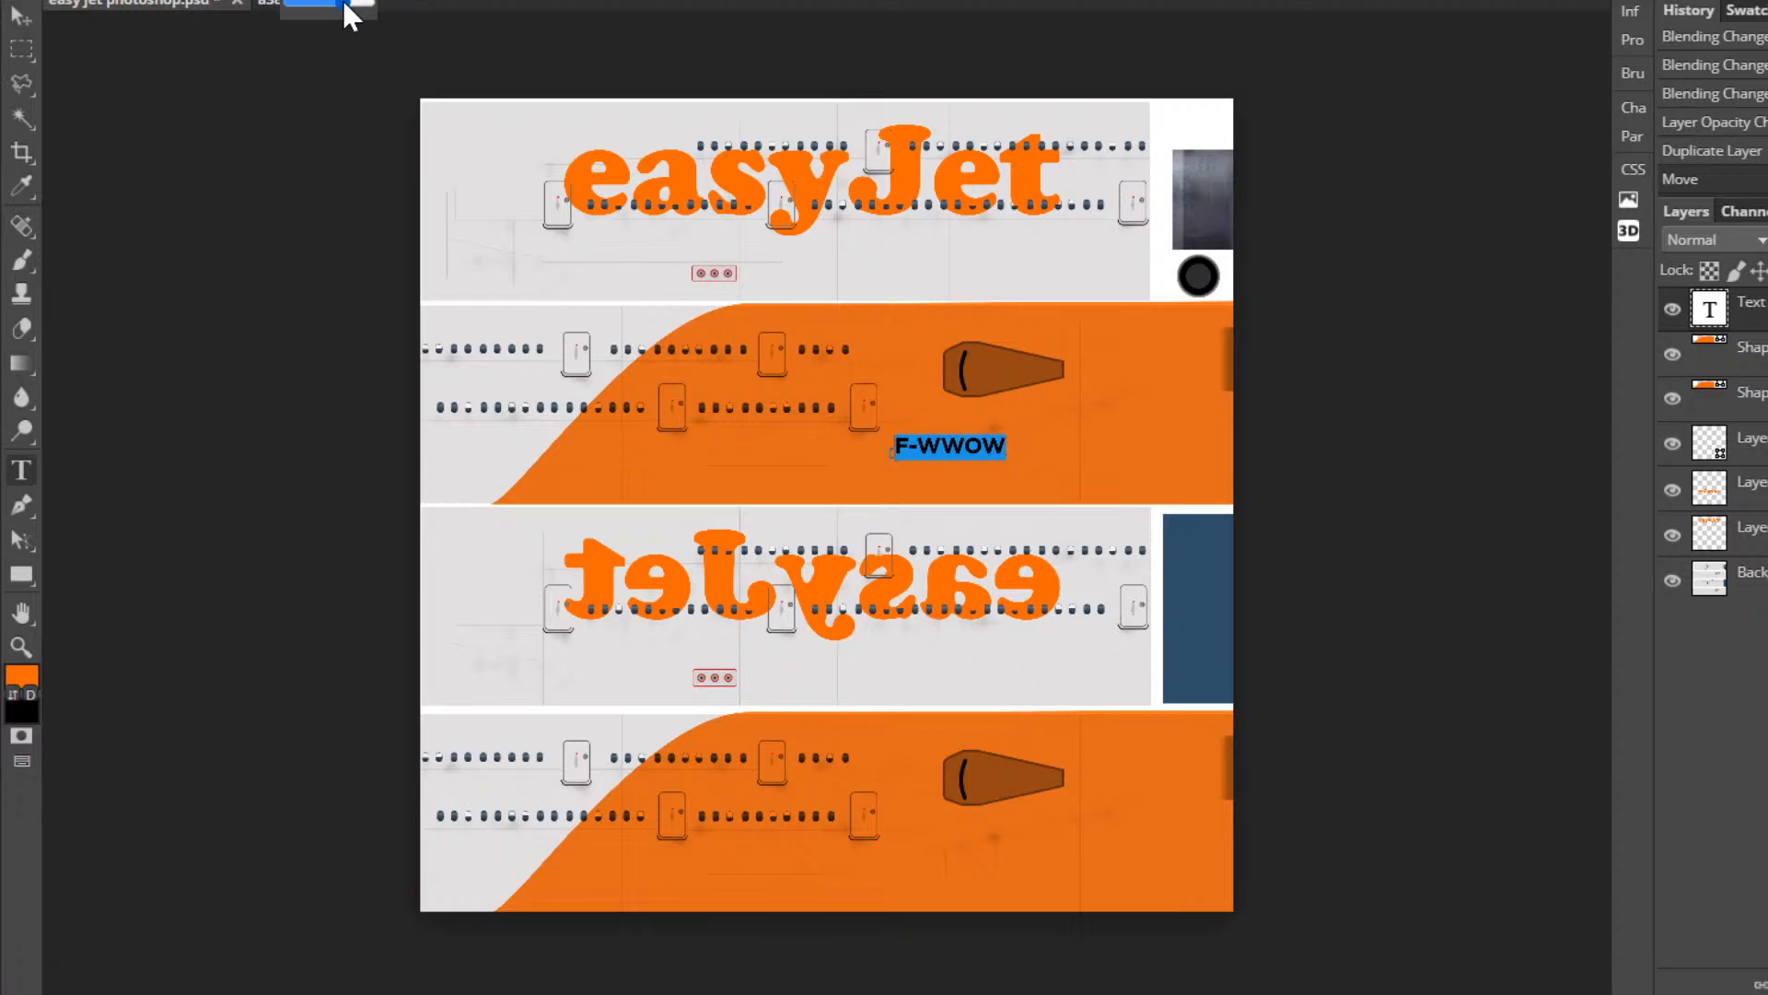
click(25, 21)
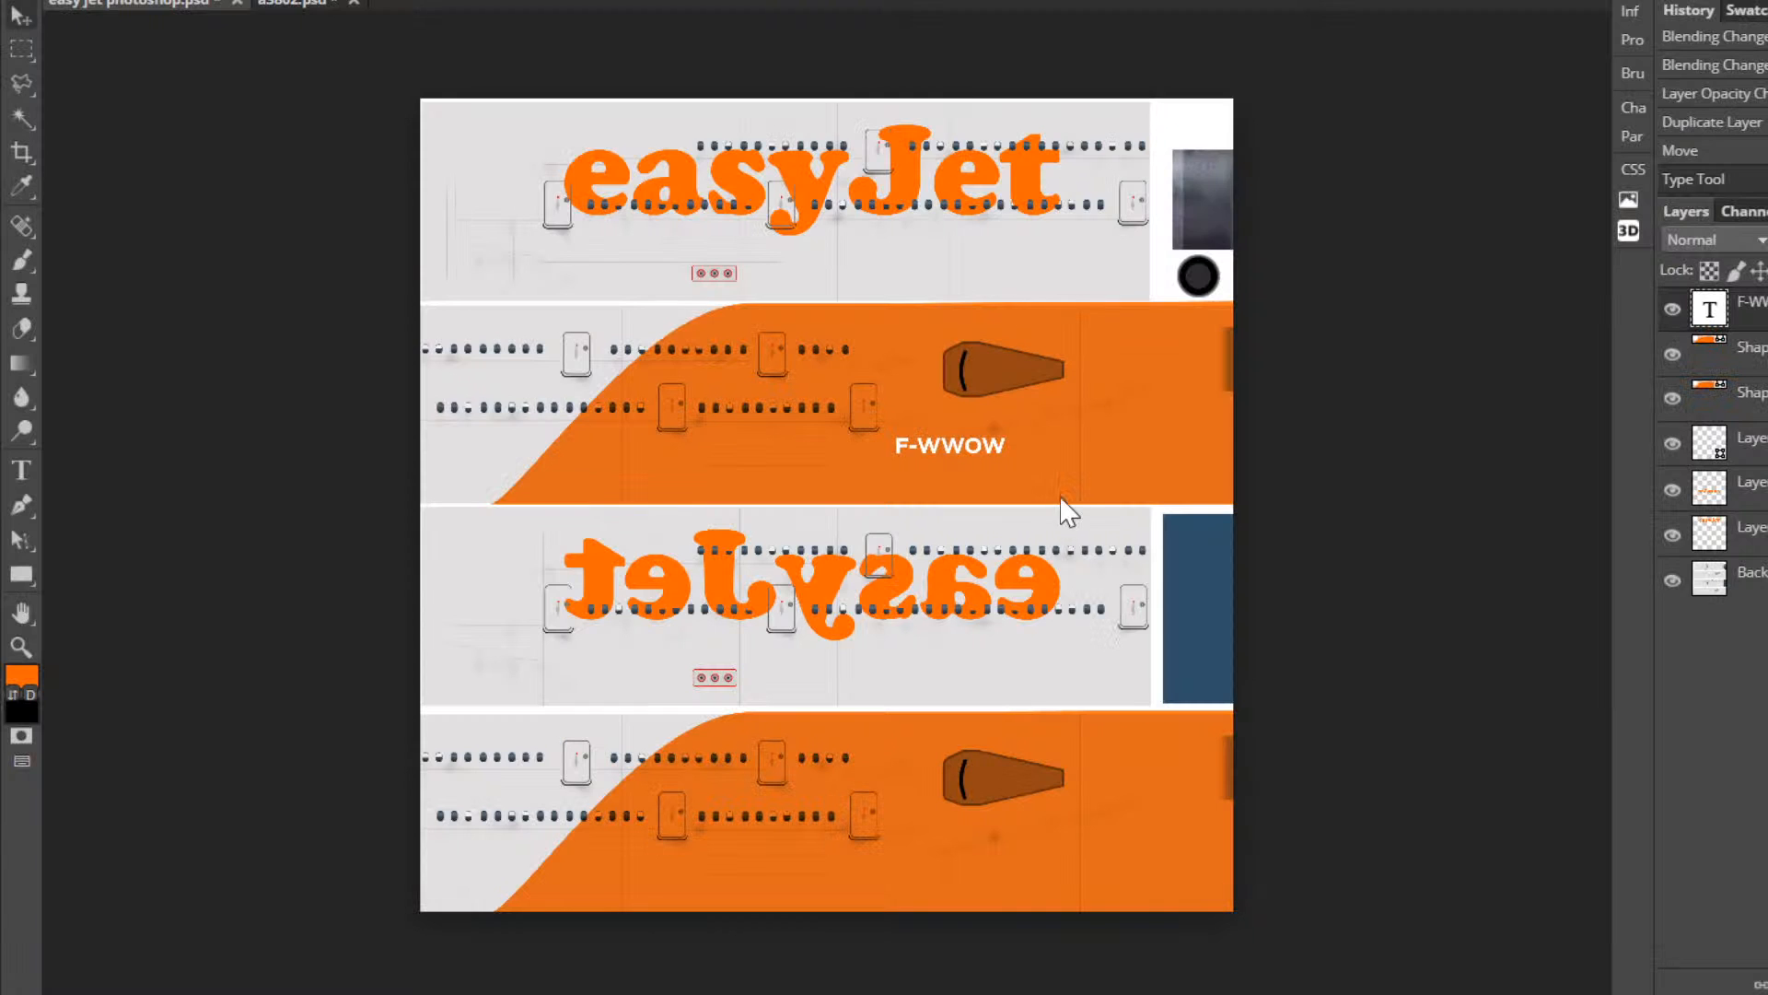
drag(882, 446, 893, 444)
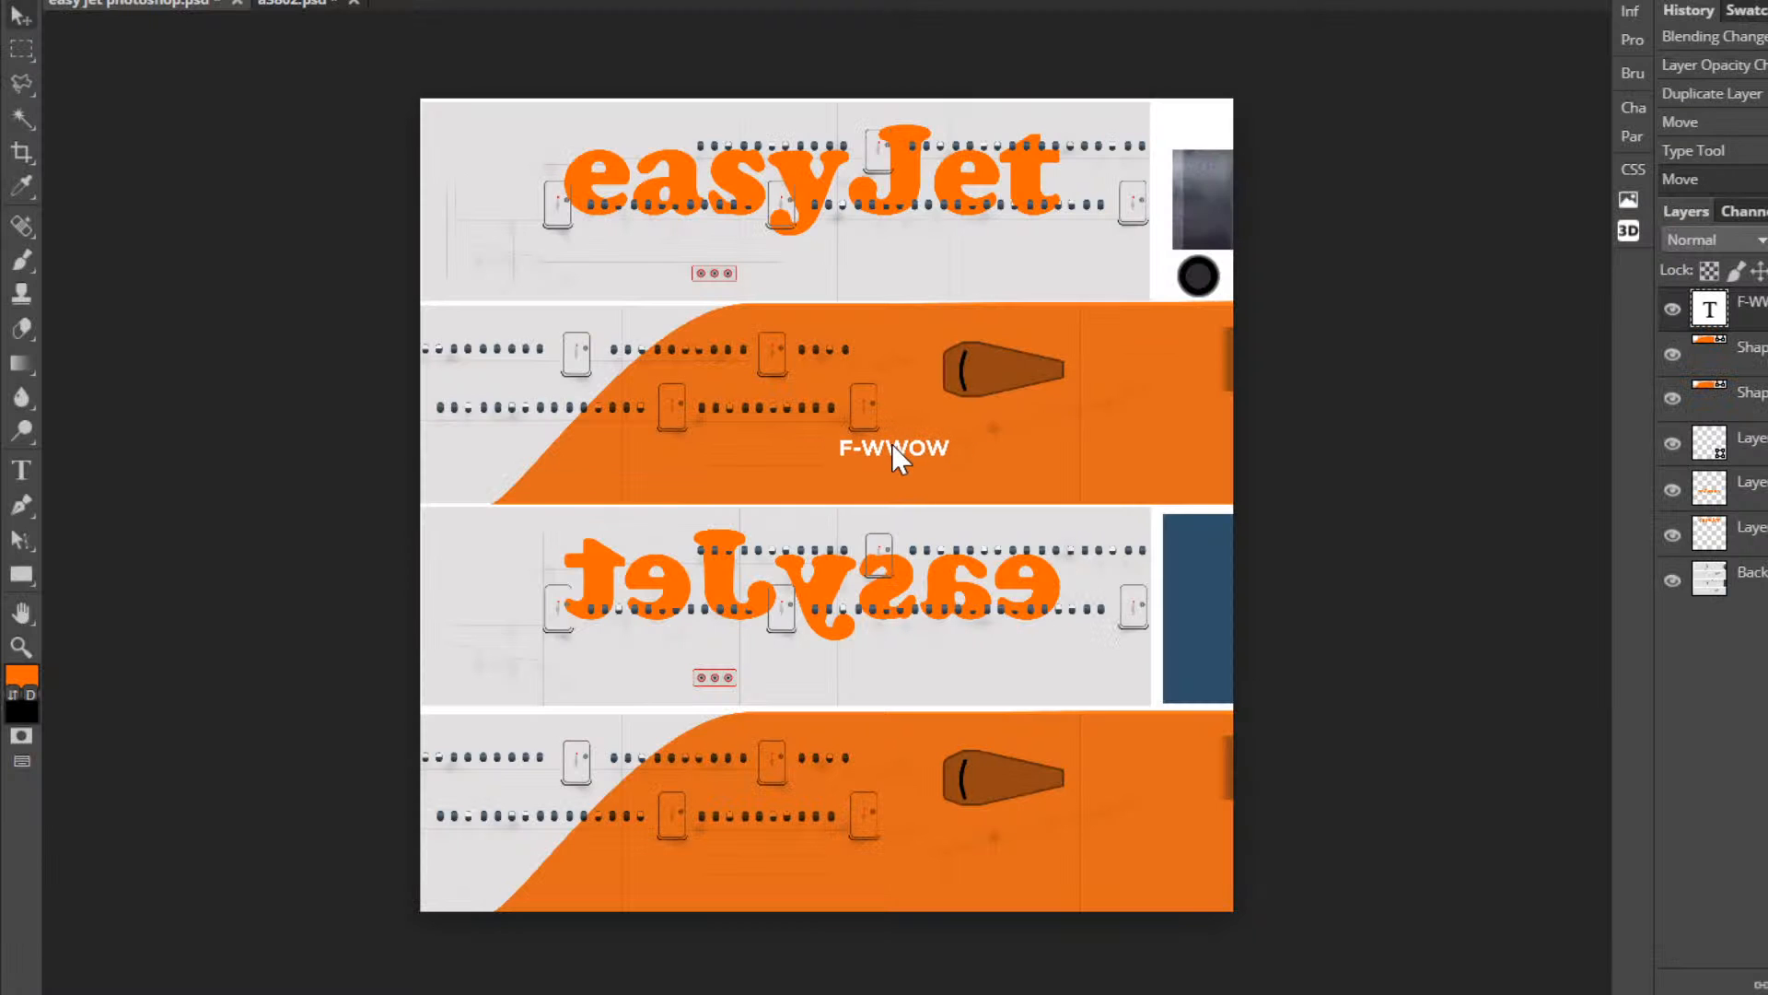
Reduce the font size of the registration text on the orange section a little further.
double_click(892, 445)
click(361, 1)
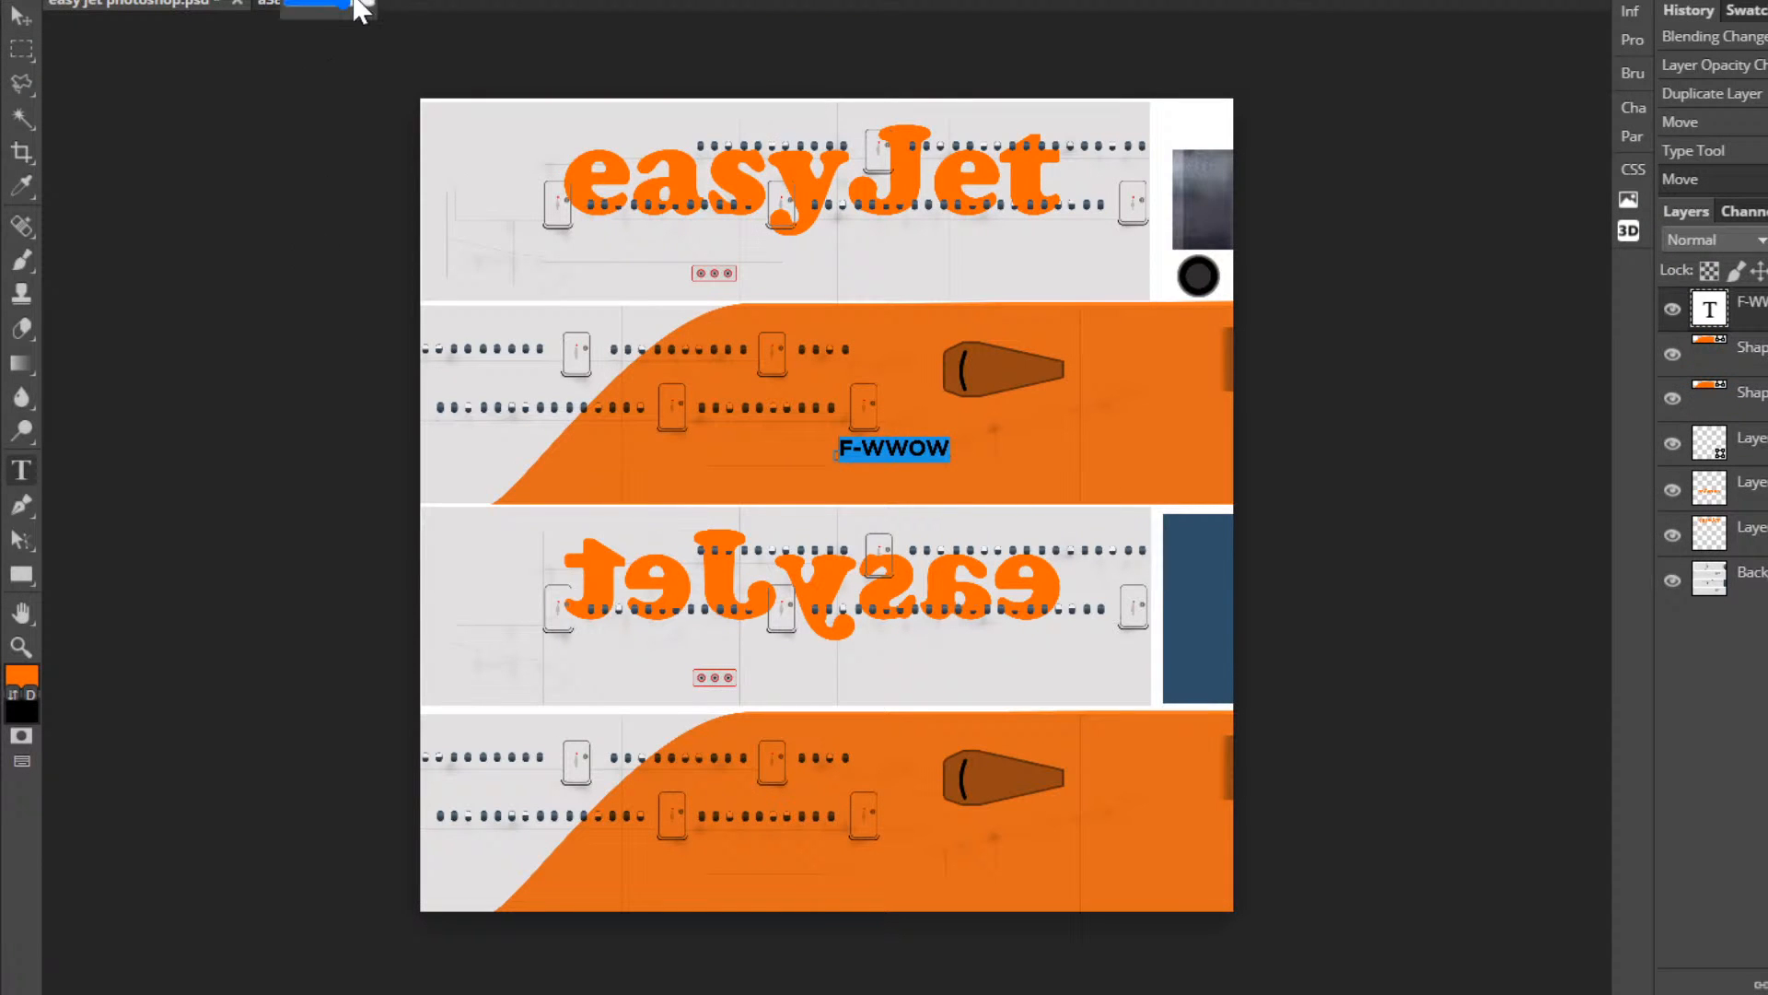
mouse_move(356, 2)
mouse_down()
mouse_move(328, 1)
mouse_move(342, 2)
mouse_up()
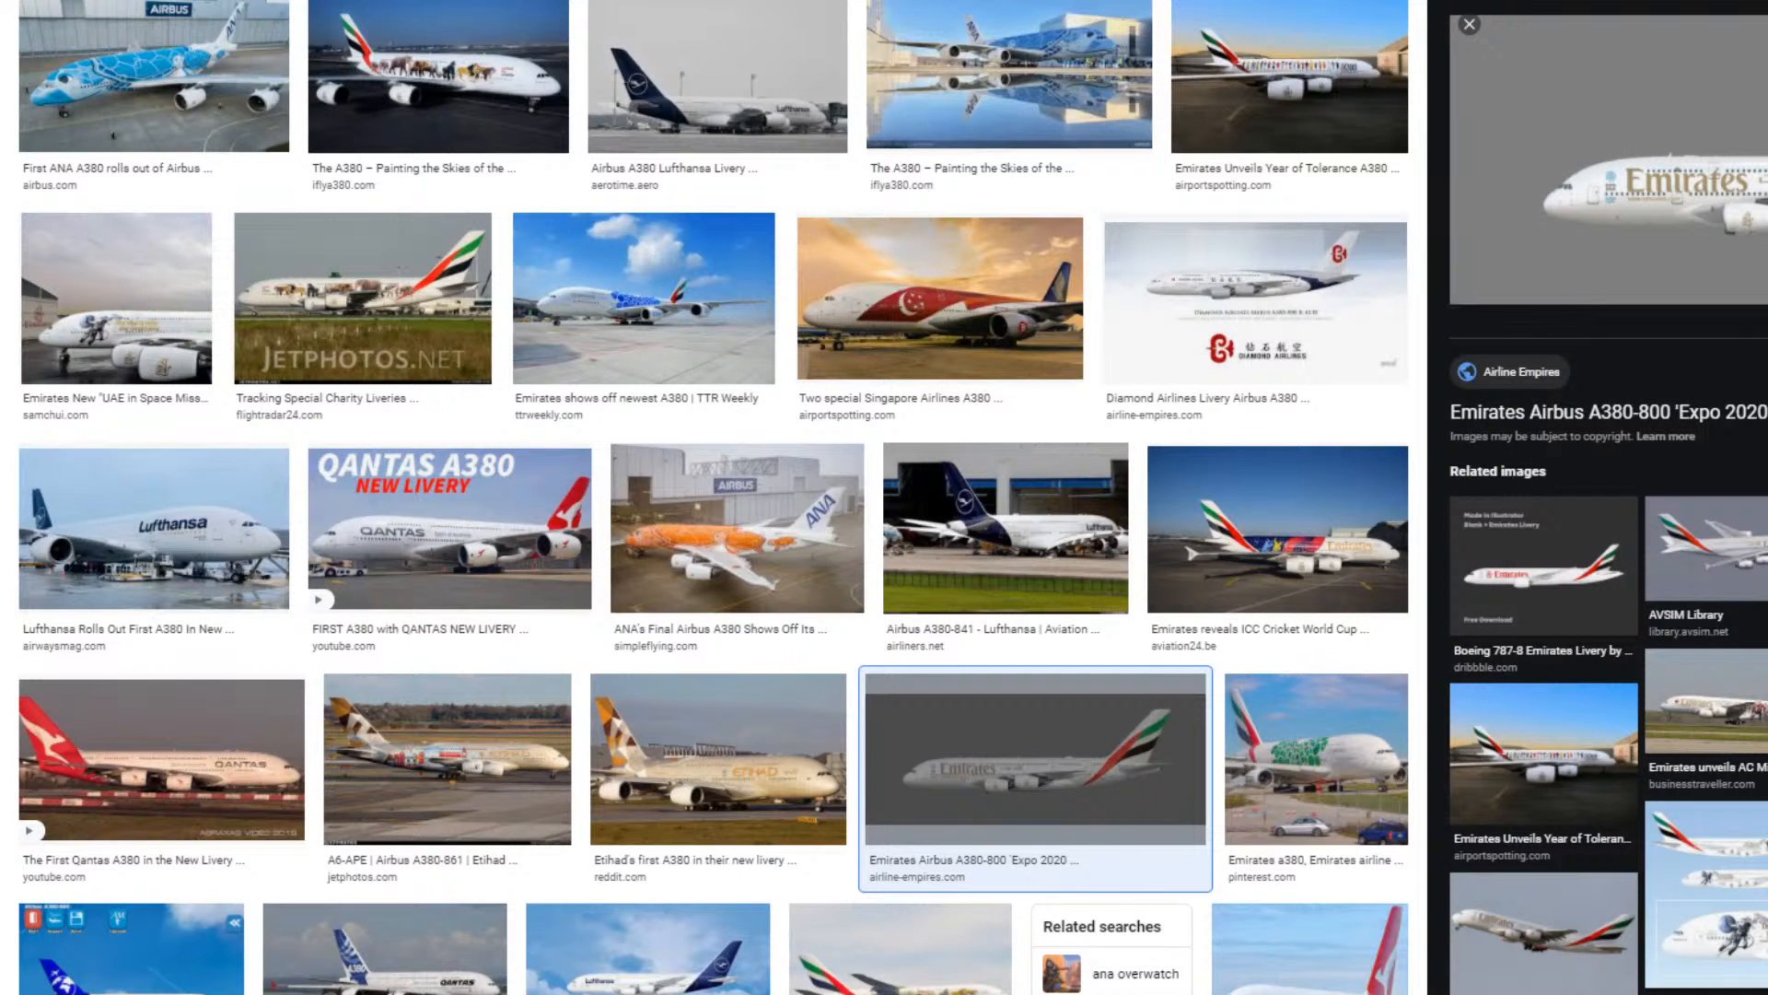
Return to the image search in the browser and look for "austrian flag".
text(australian)
key(BackSpace)
key(BackSpace)
key(BackSpace)
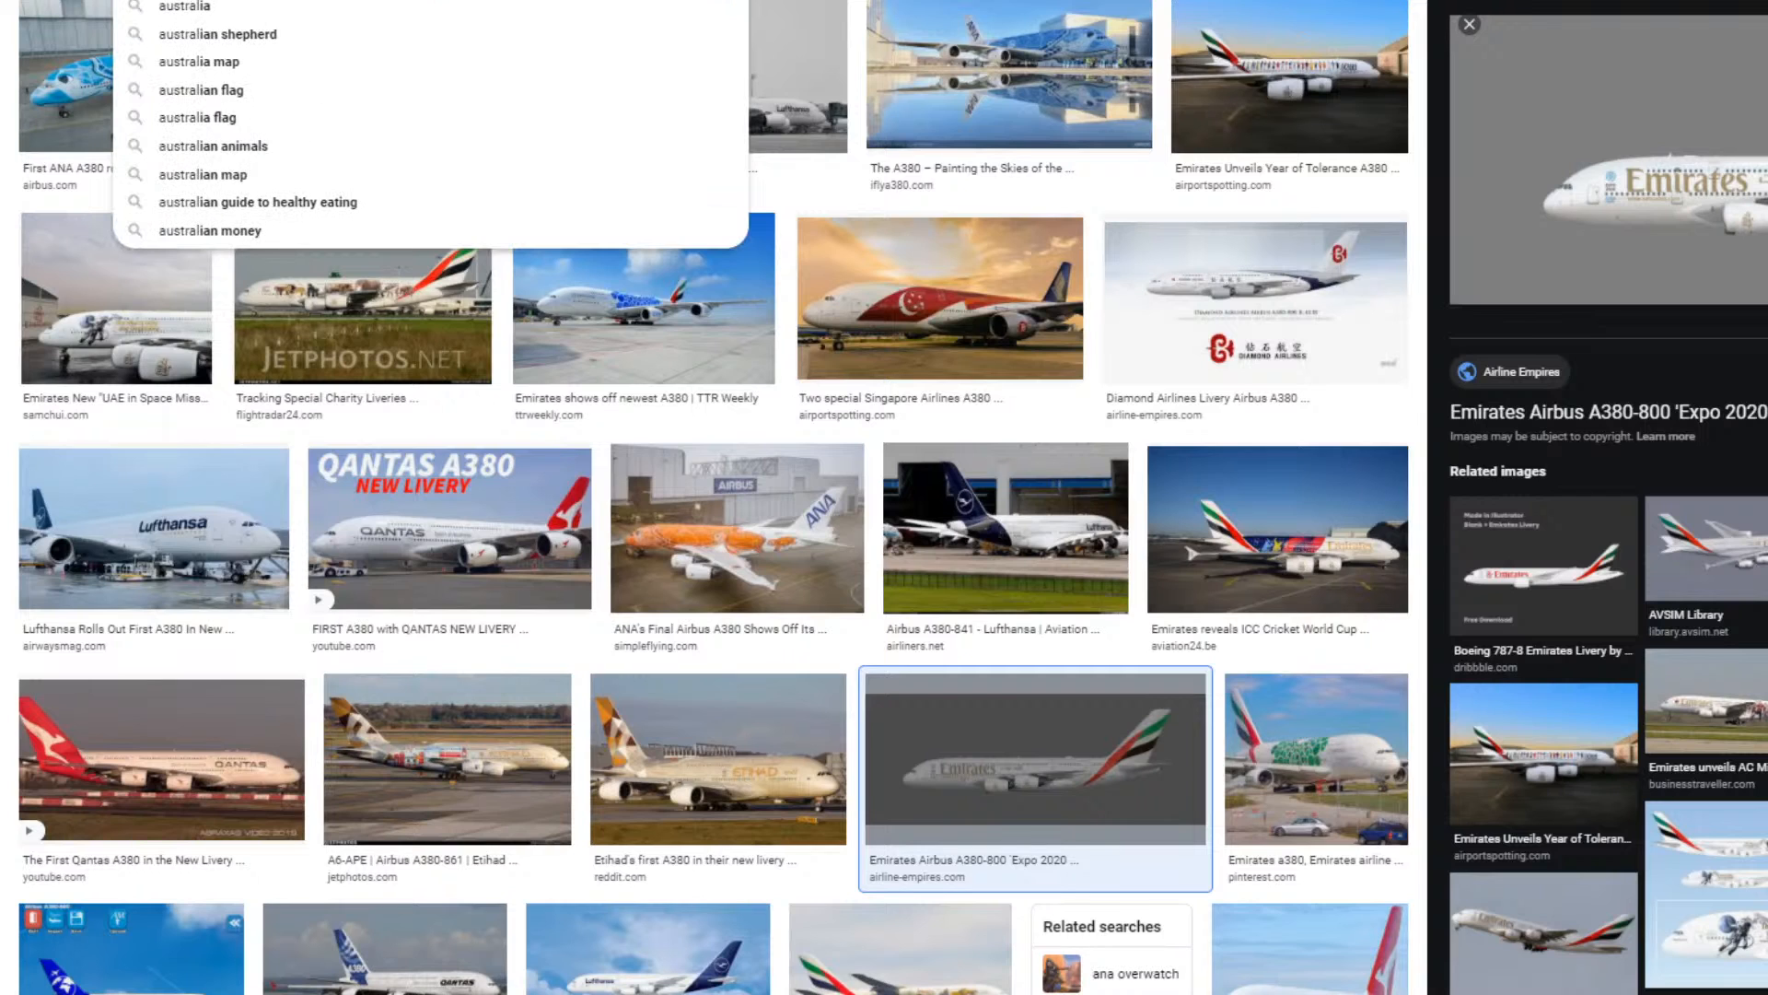
key(BackSpace)
key(BackSpace)
key(BackSpace)
key(BackSpace)
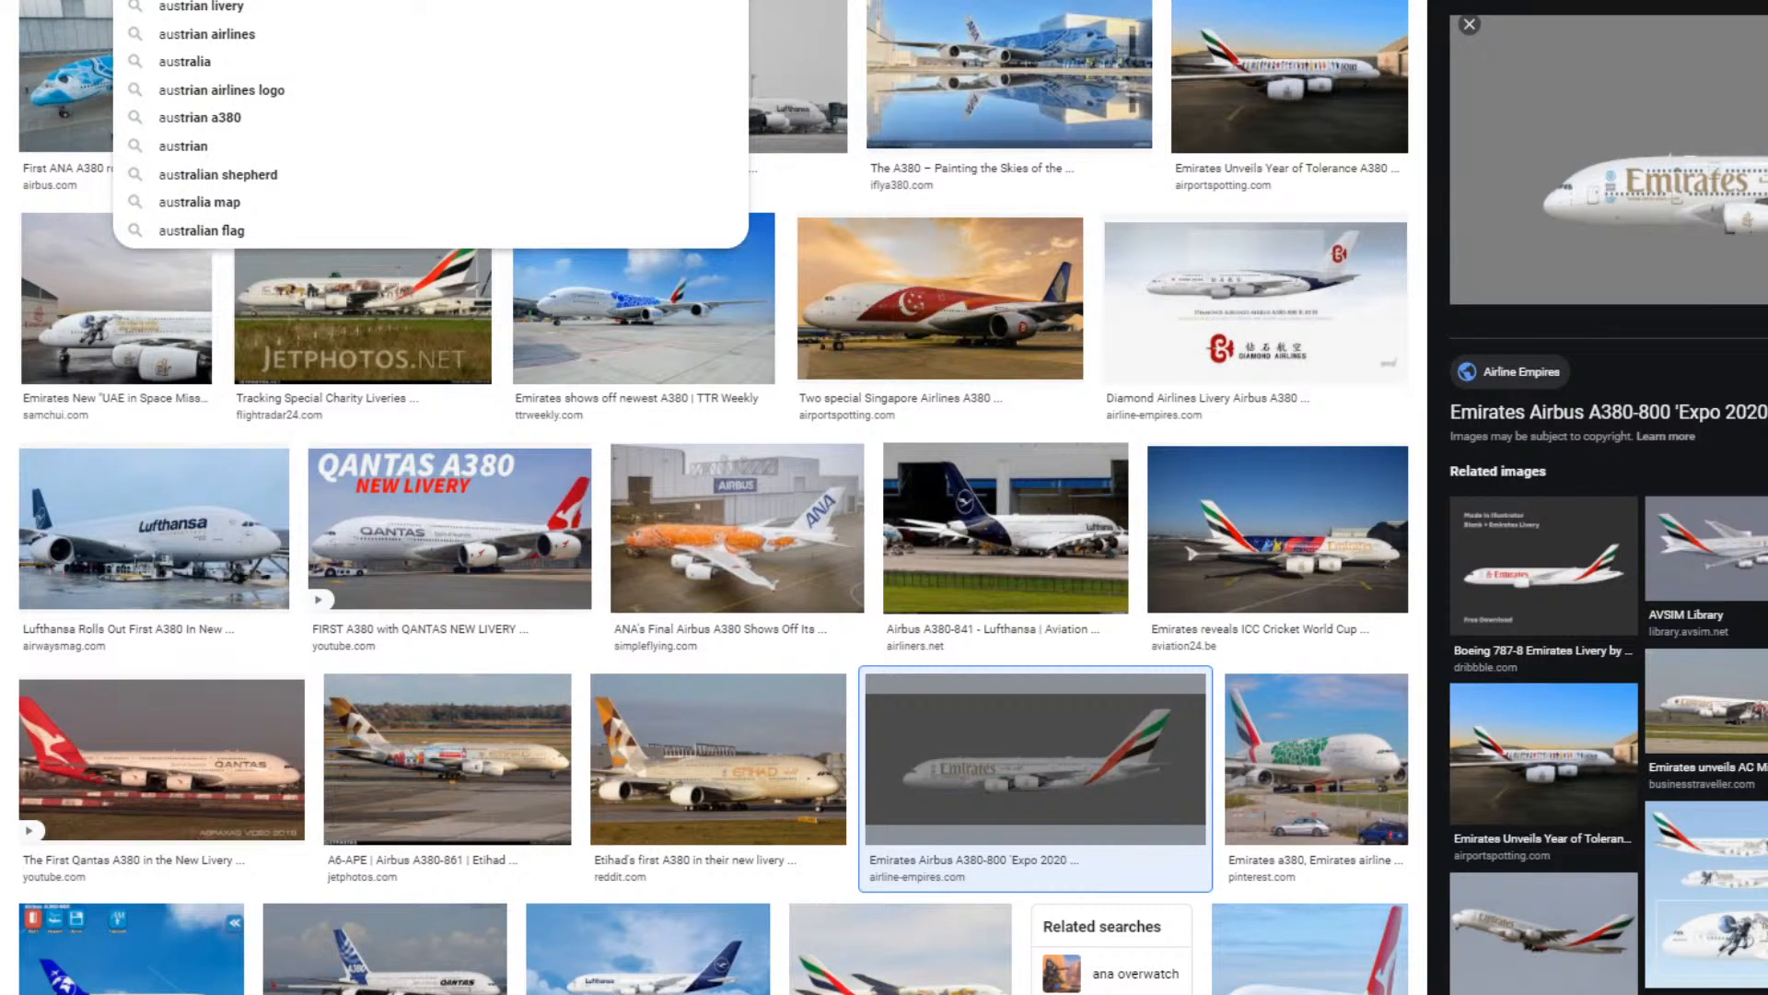
text(rian flag)
key(Return)
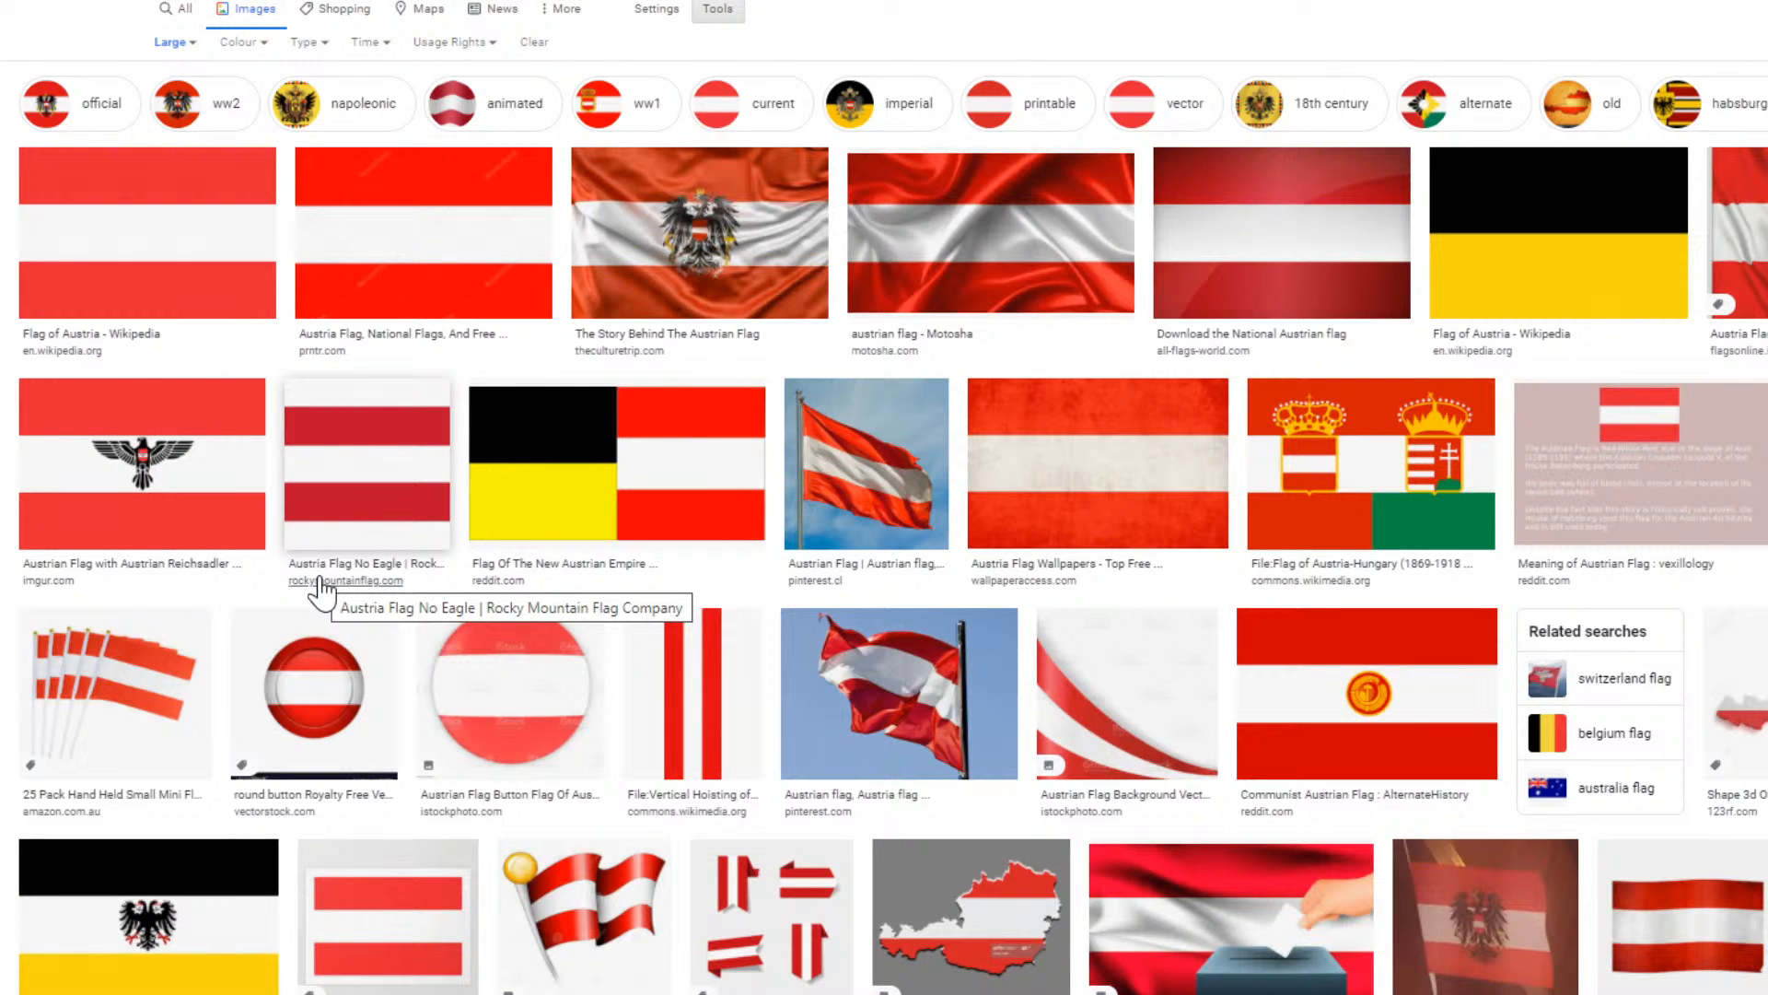
Open the plain Flag of Austria image from Wikipedia and copy it.
click(214, 210)
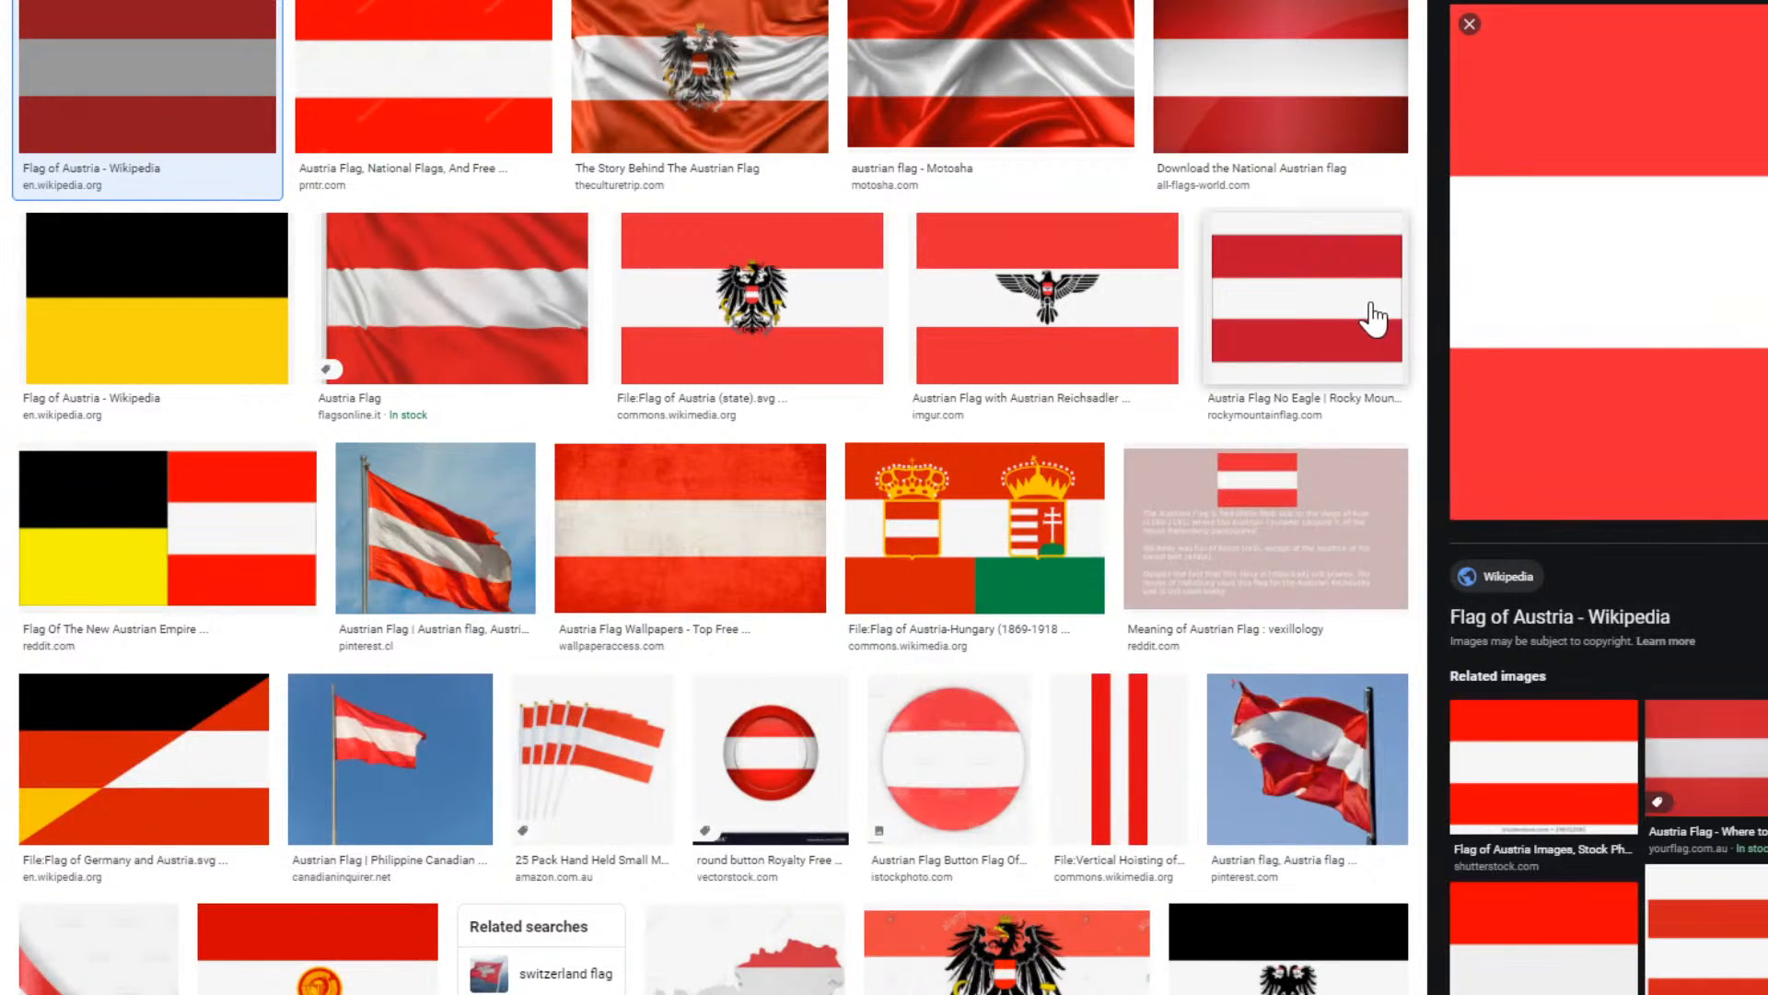
right_click(1712, 323)
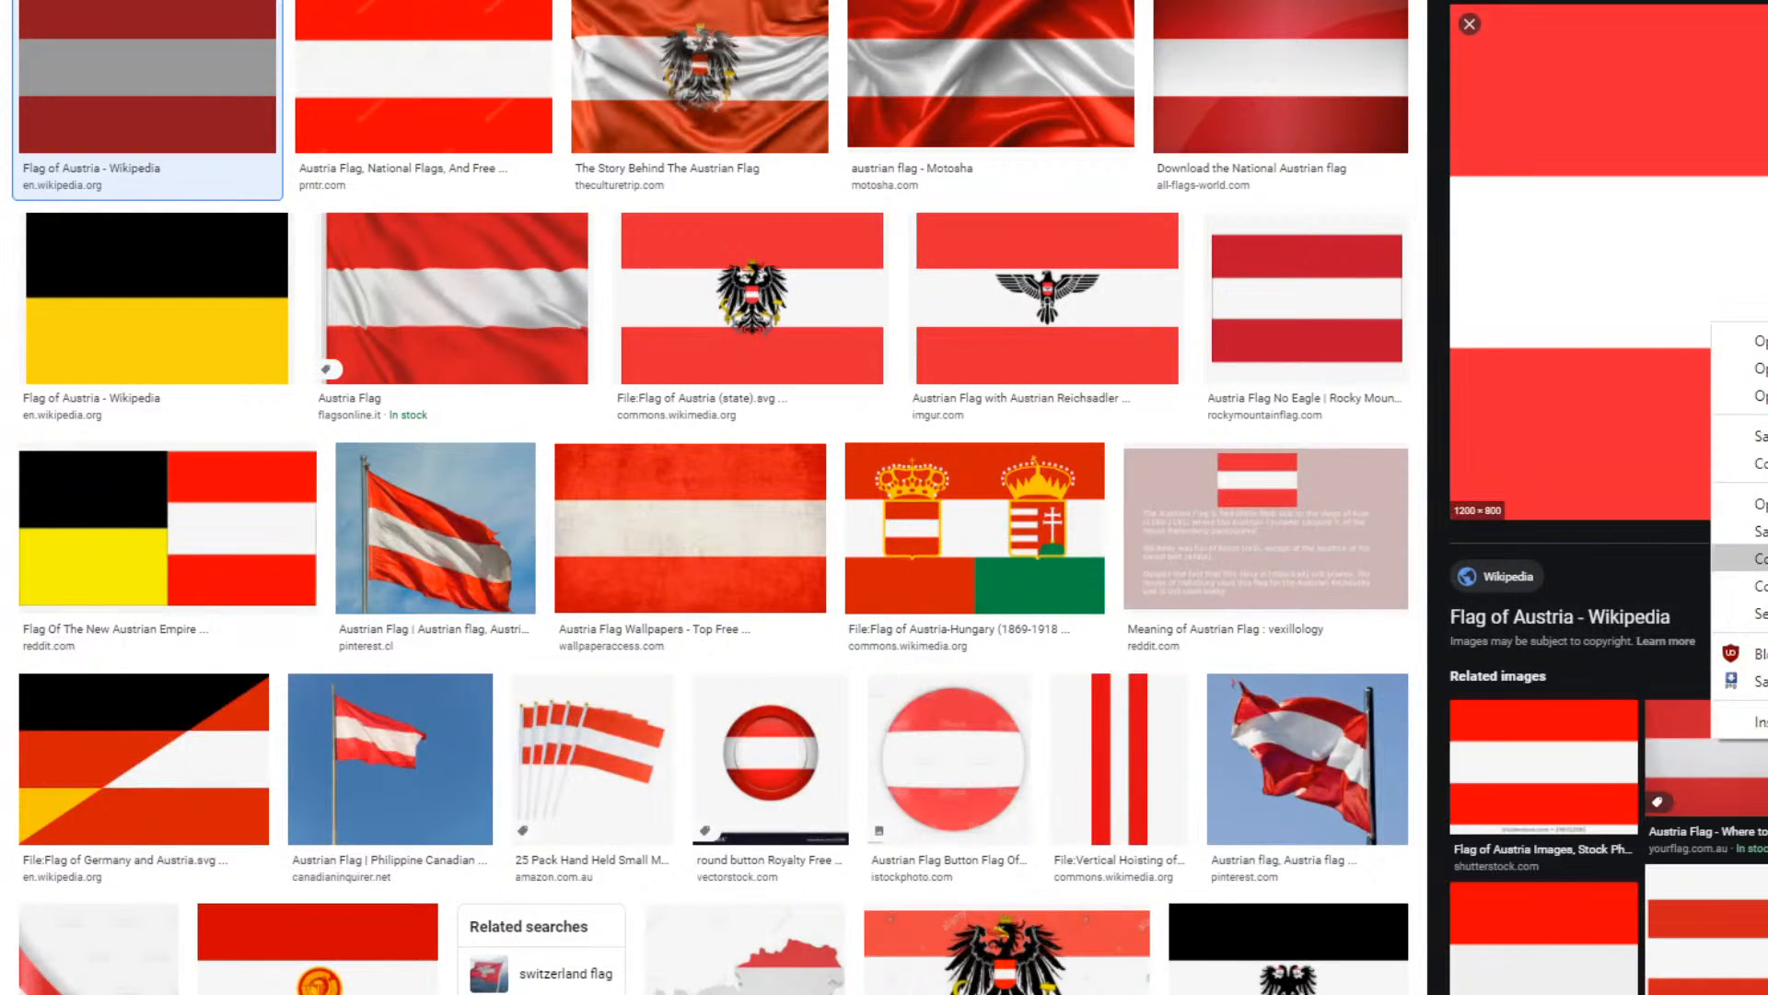
click(1754, 558)
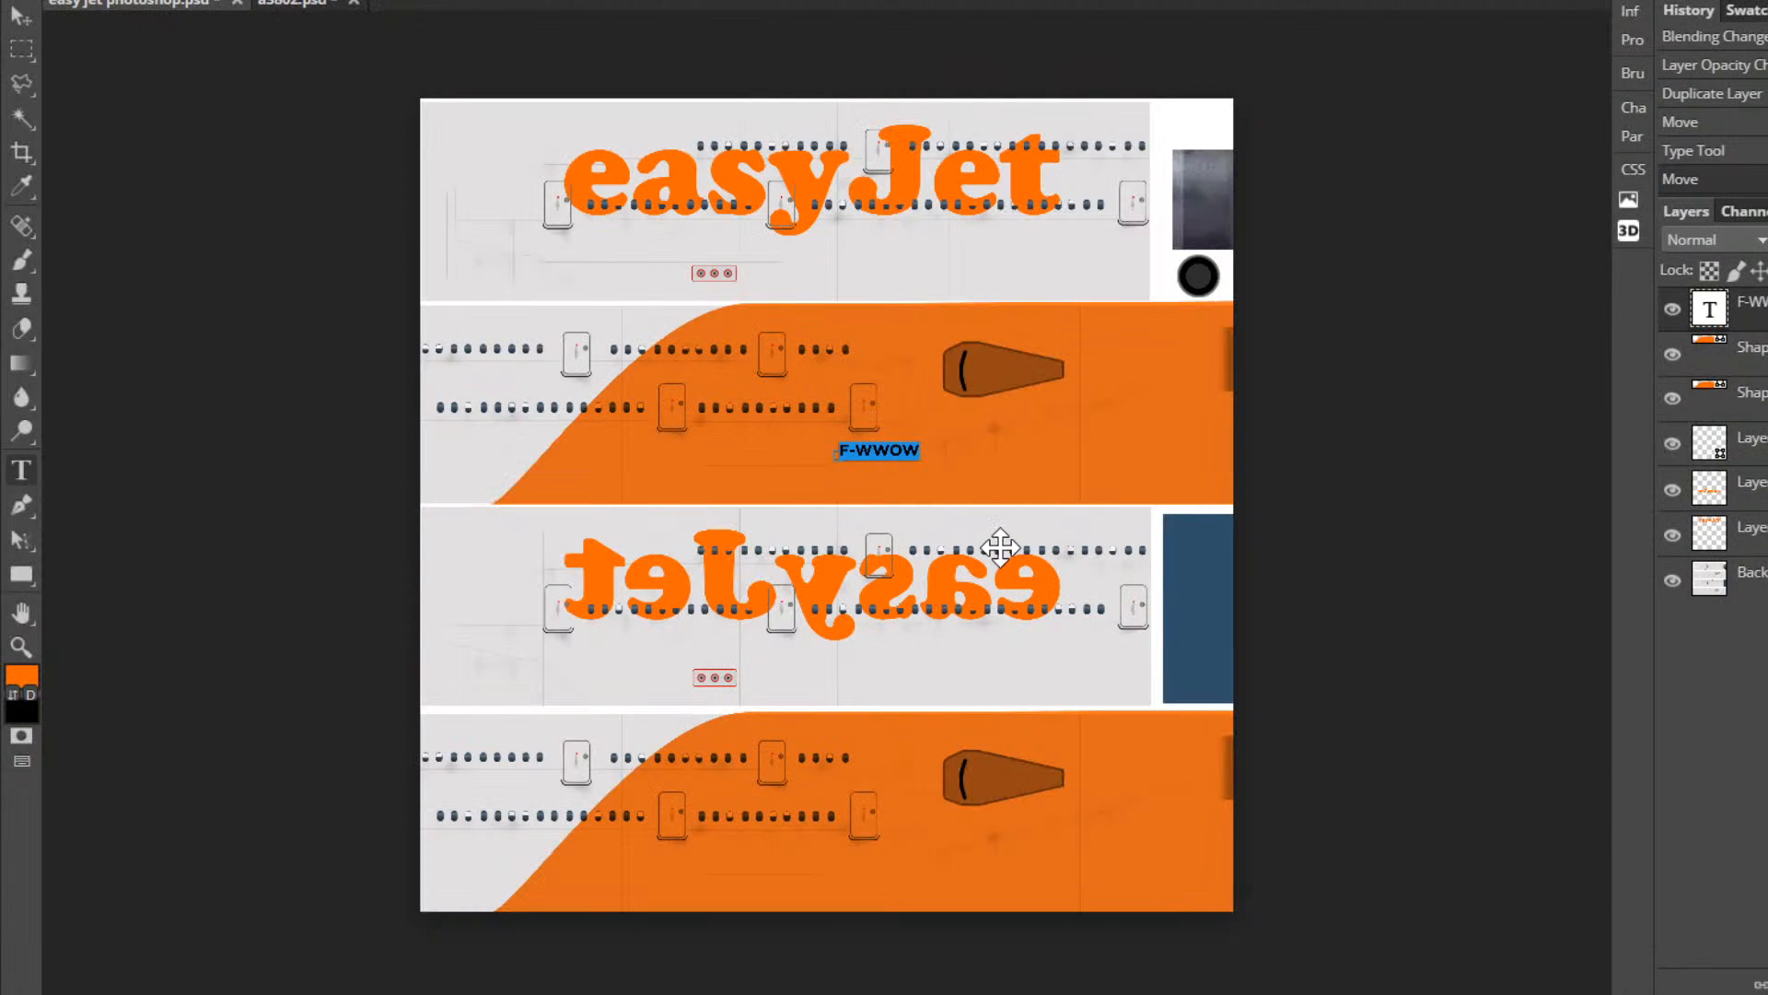
Commit the registration text in Photoshop, paste the Austrian flag as a new layer and move it over the fuselage centre.
key(ctrl+d)
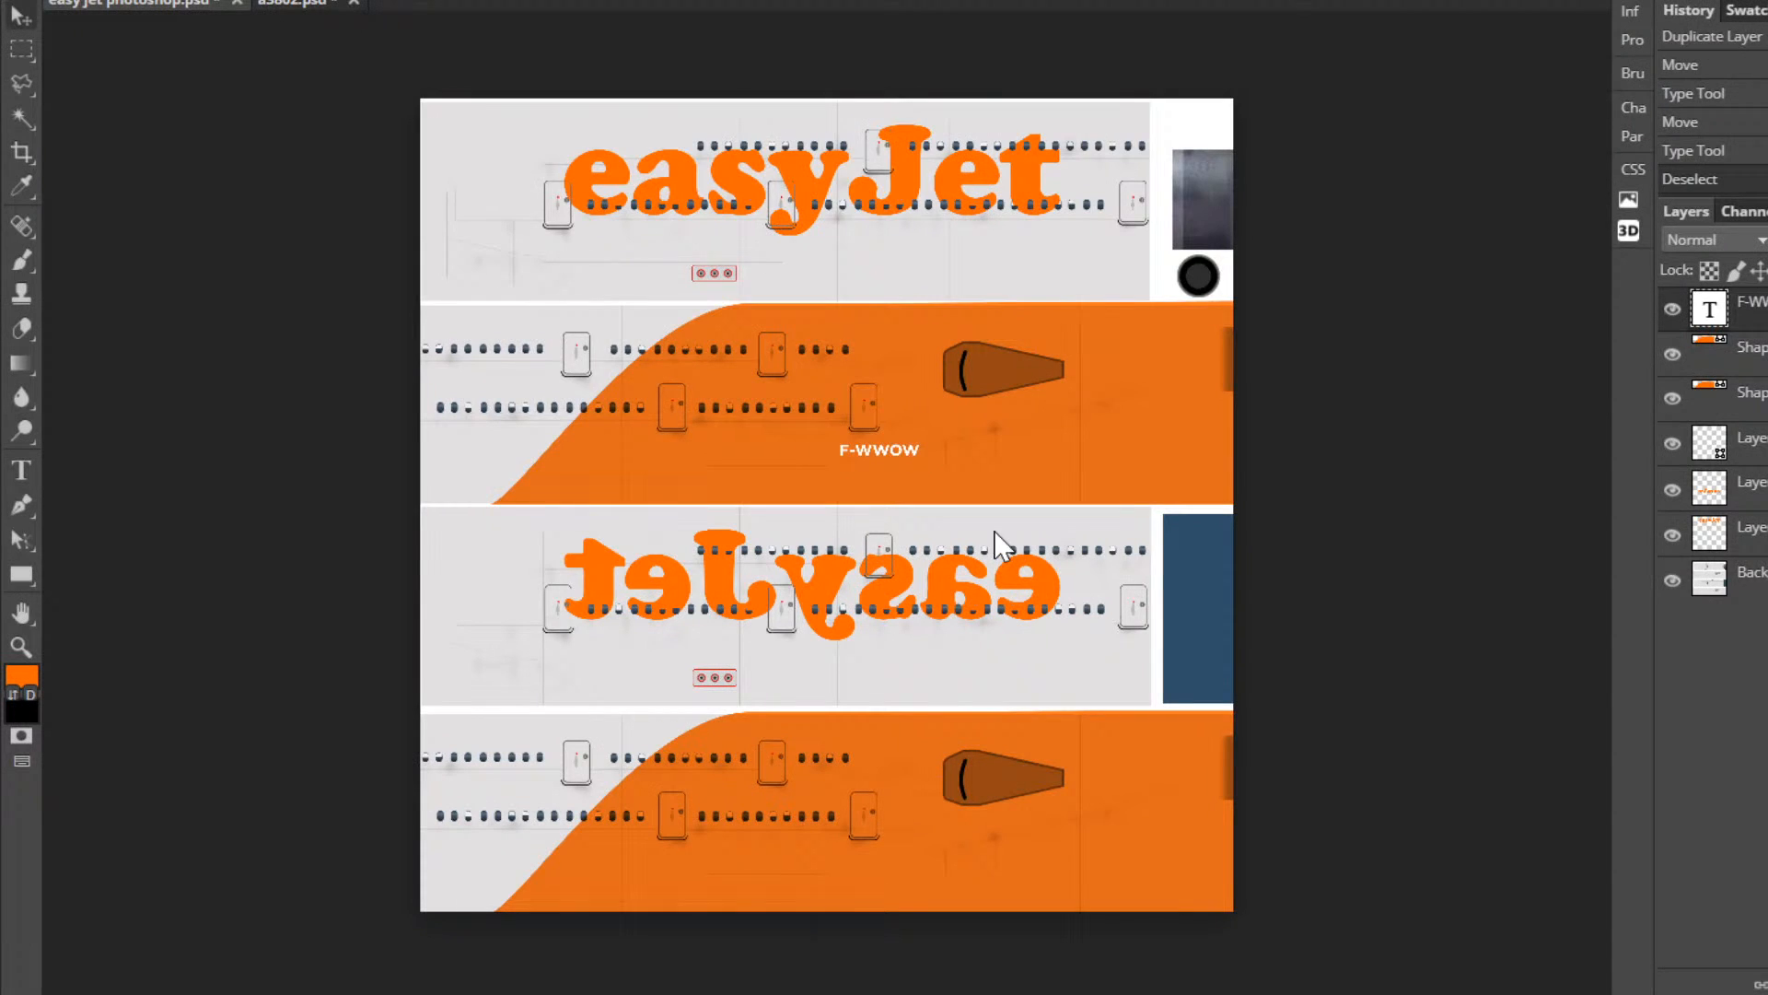
key(ctrl+v)
drag(810, 295, 841, 383)
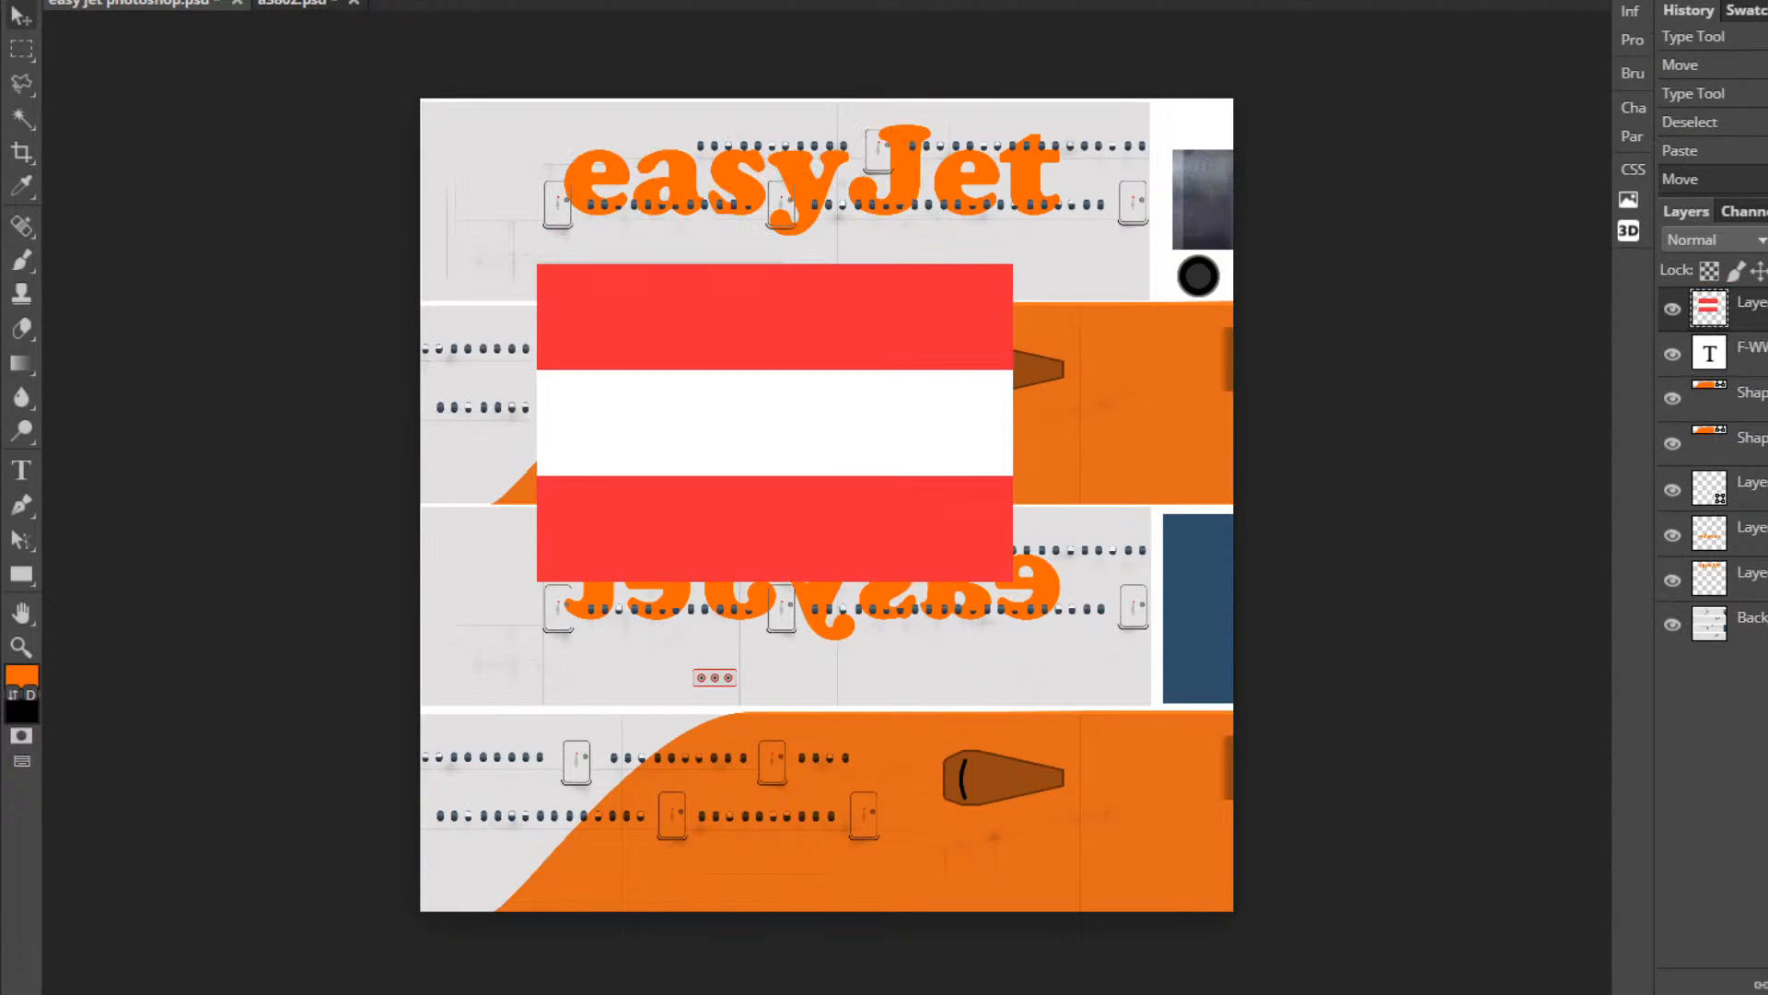
Scale the pasted Austrian flag down to a small marking near the F-WWOW registration on the upper orange section.
click(63, 0)
click(206, 424)
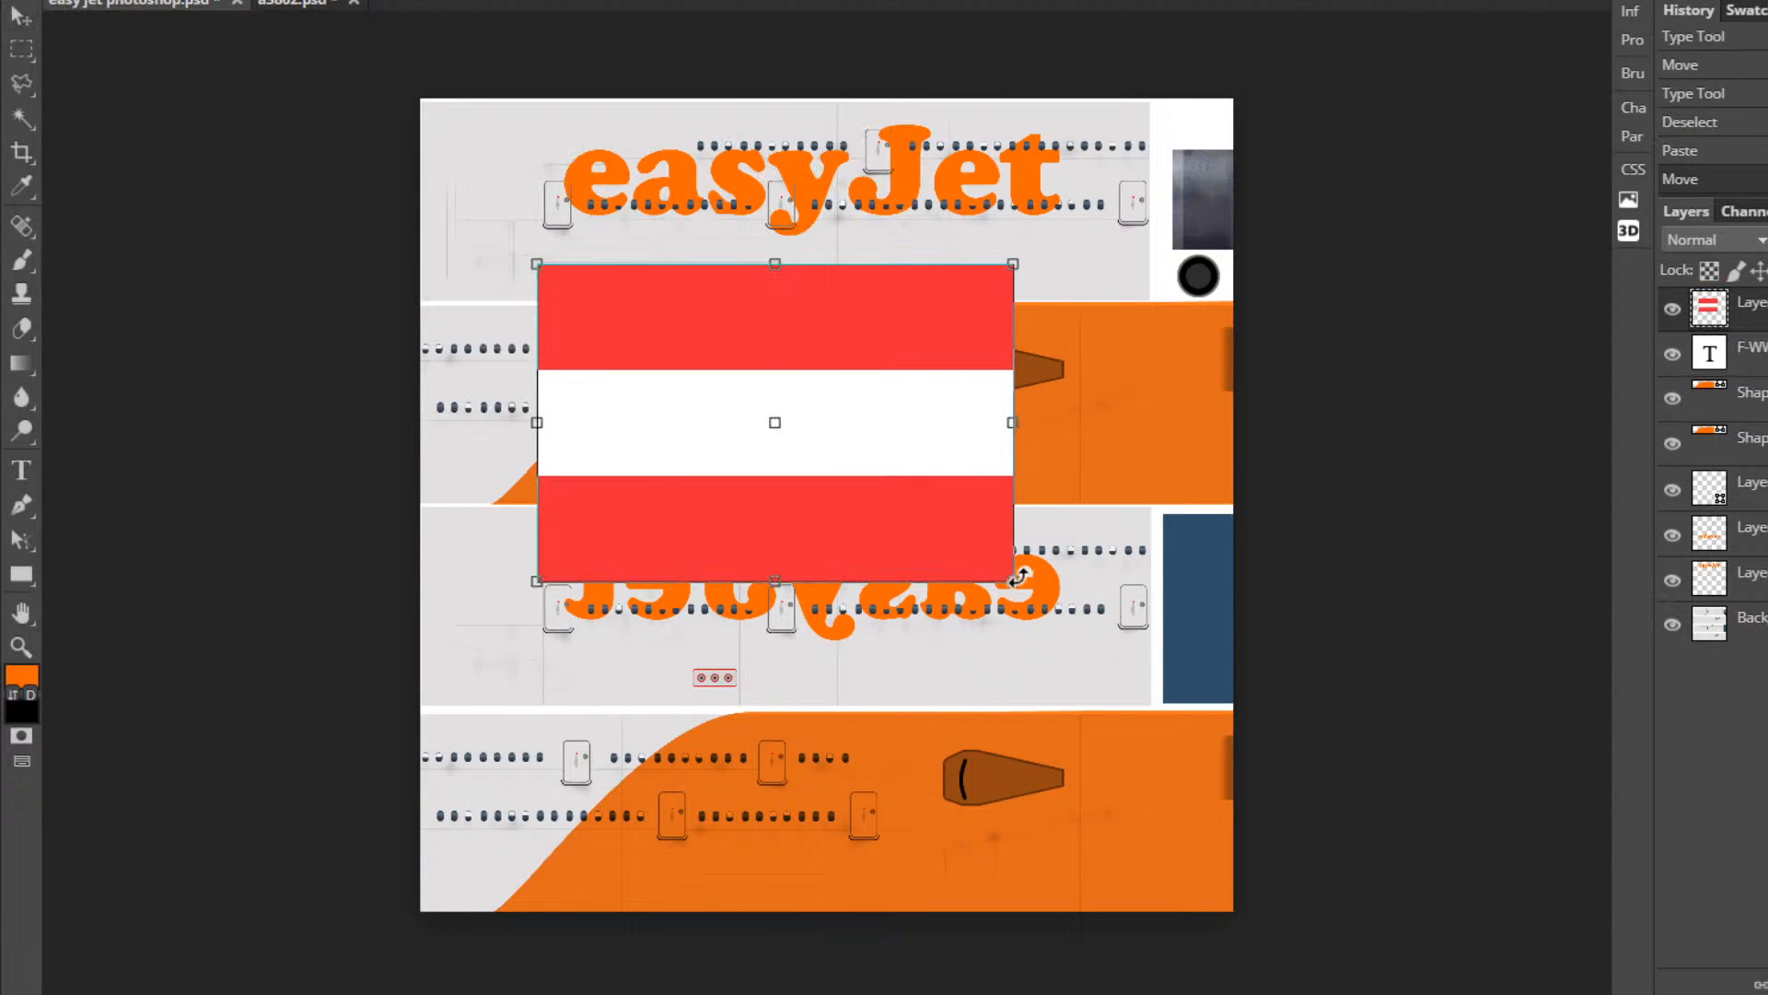
drag(1013, 580, 807, 459)
click(21, 647)
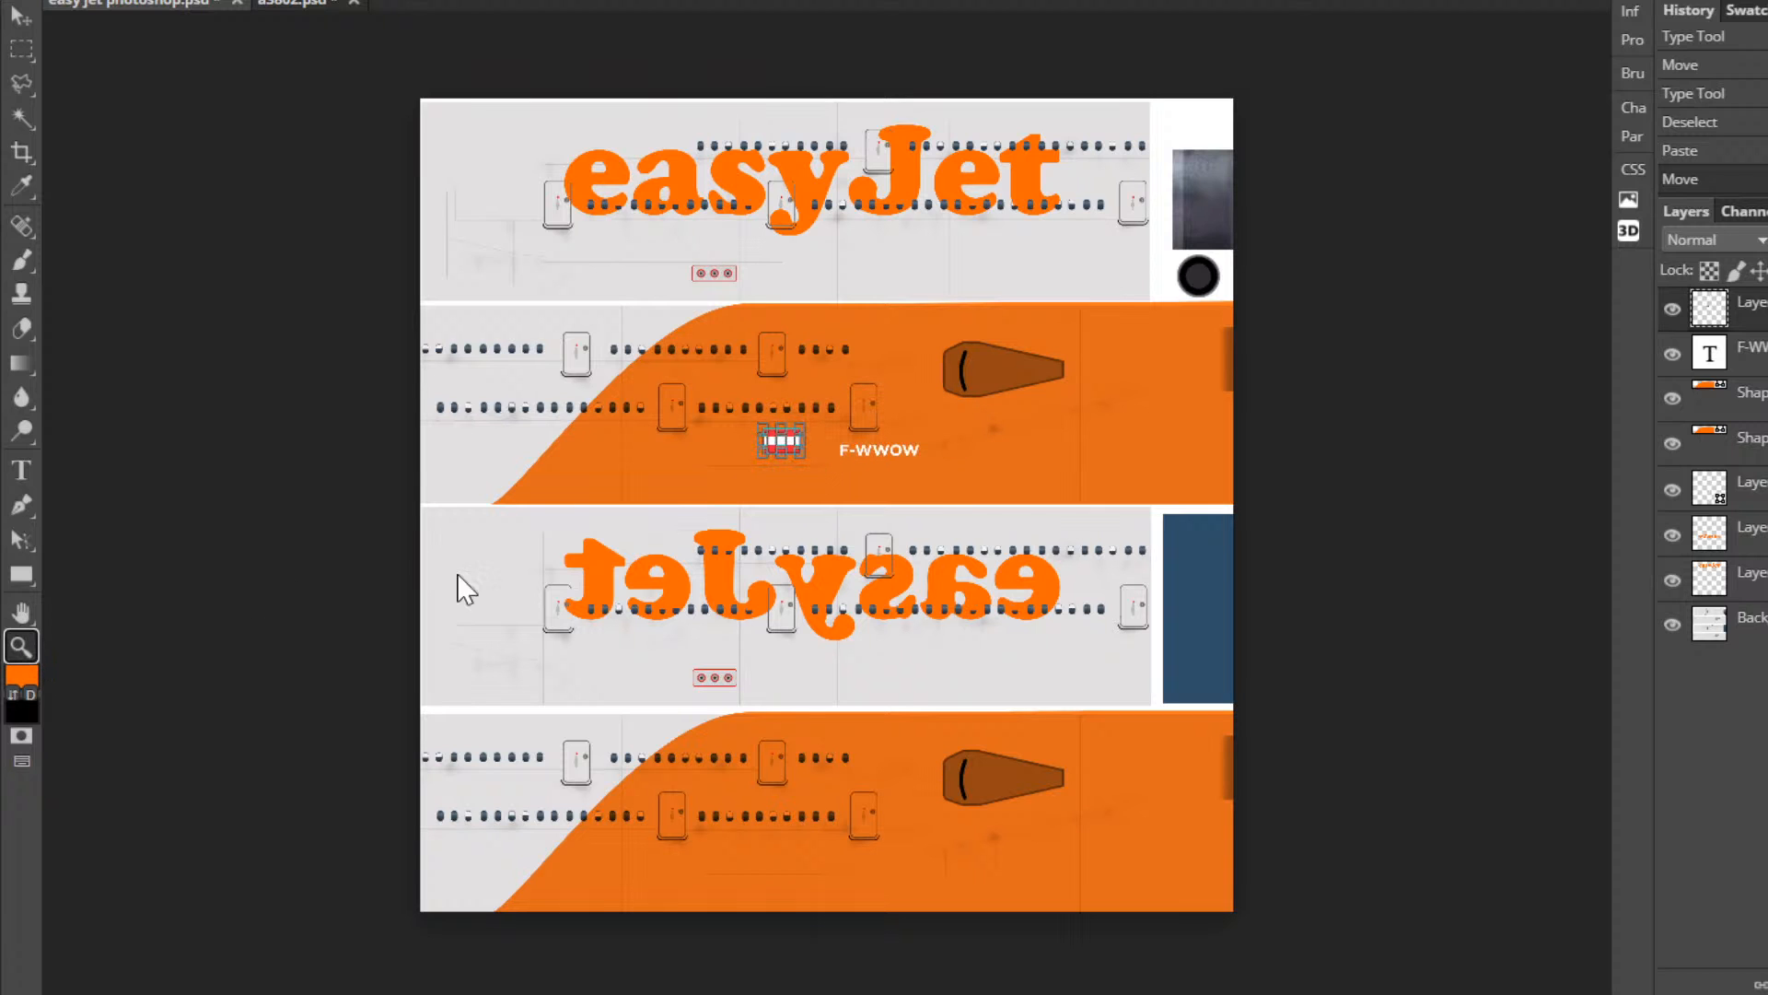
key(Return)
Move the small flag directly in front of the F-WWOW text, vertically centred on it.
click(857, 432)
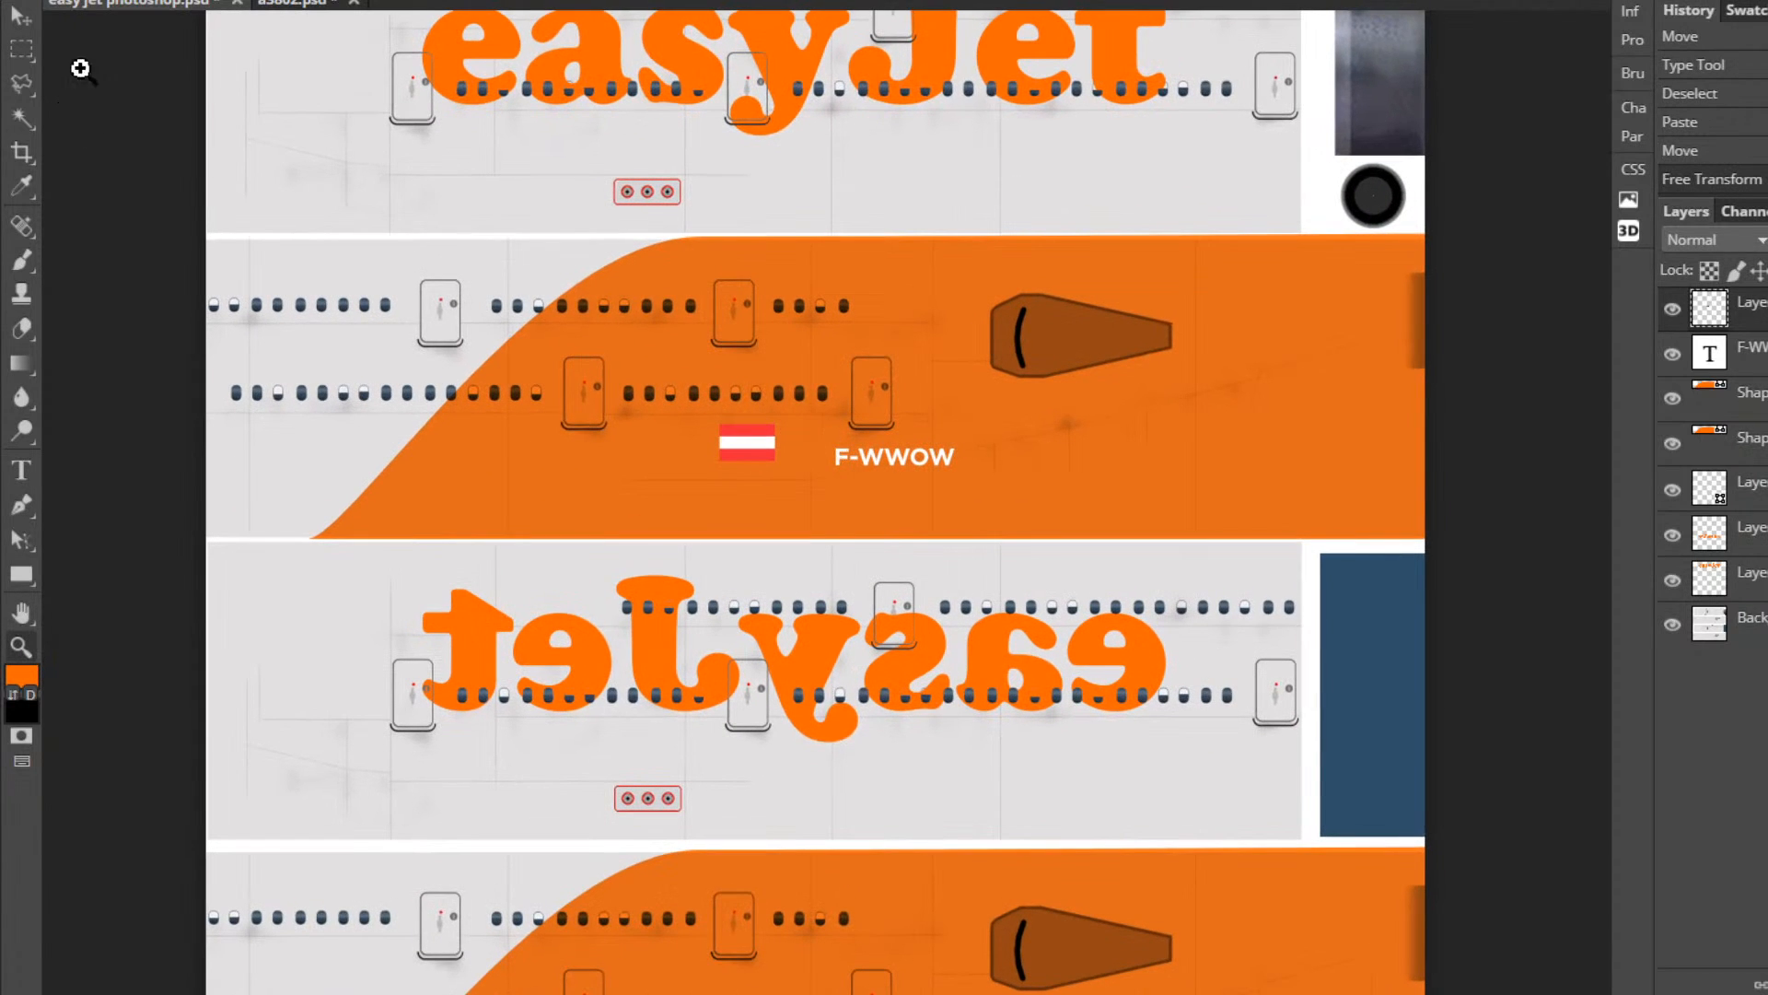
click(18, 15)
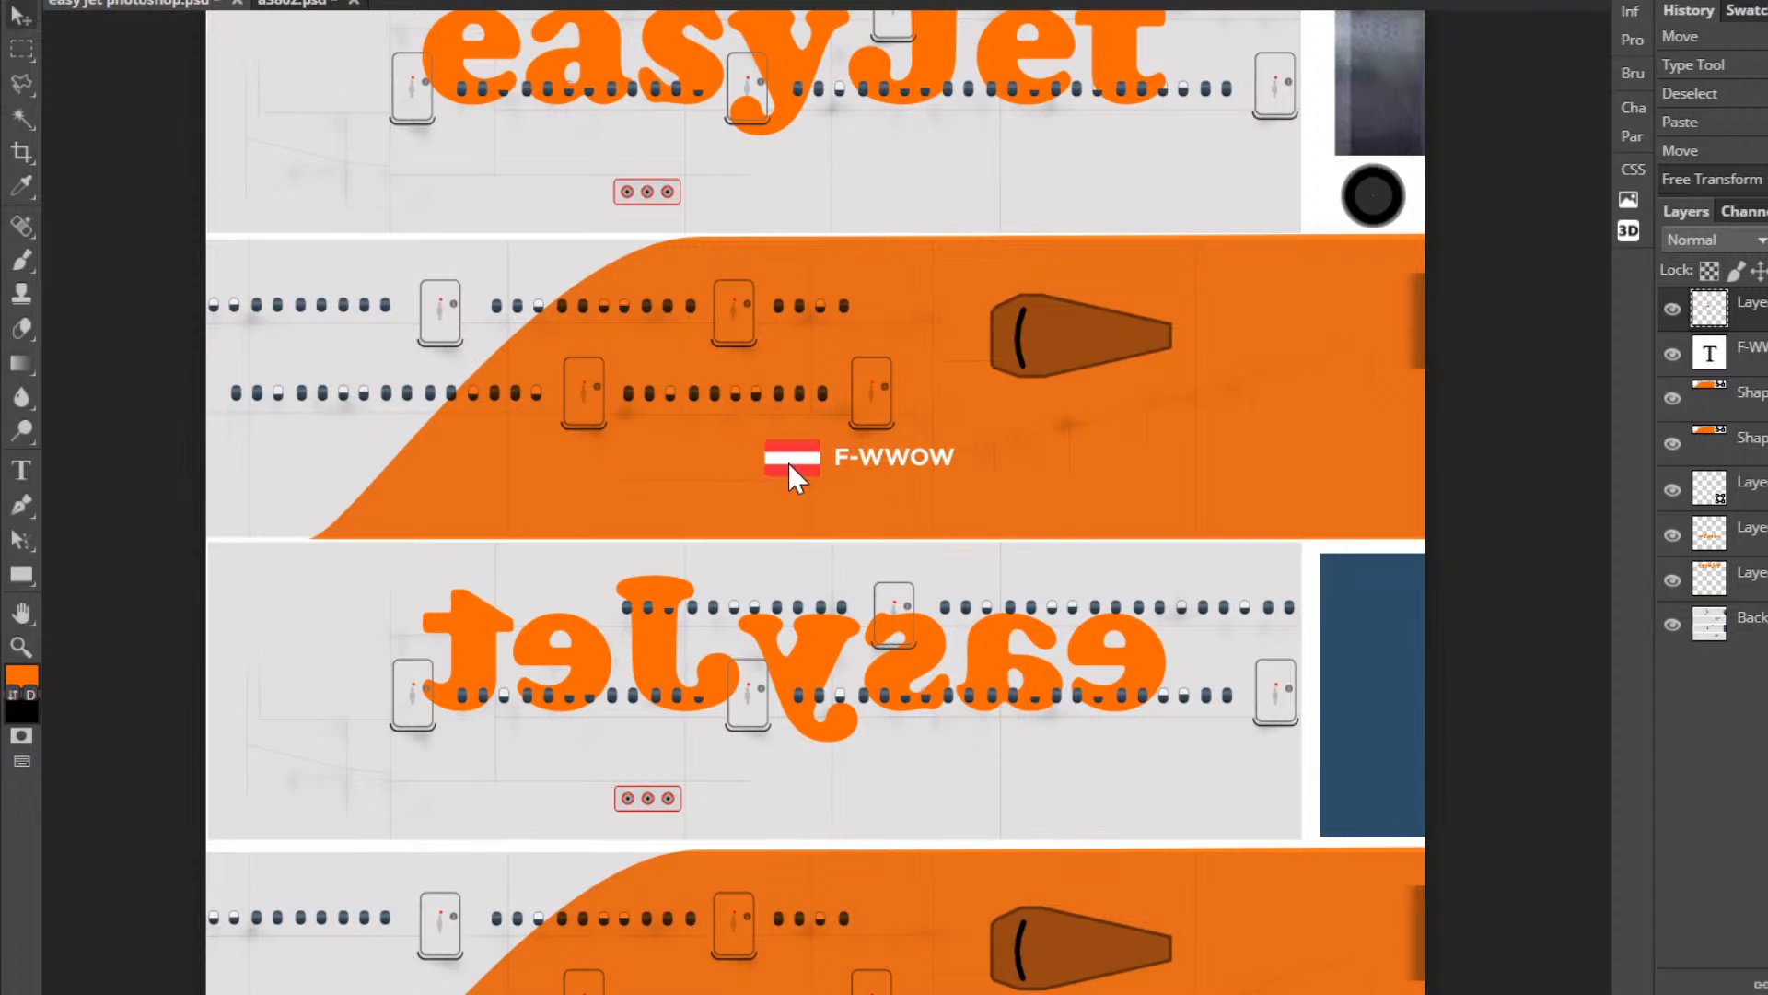
key(ctrl+minus)
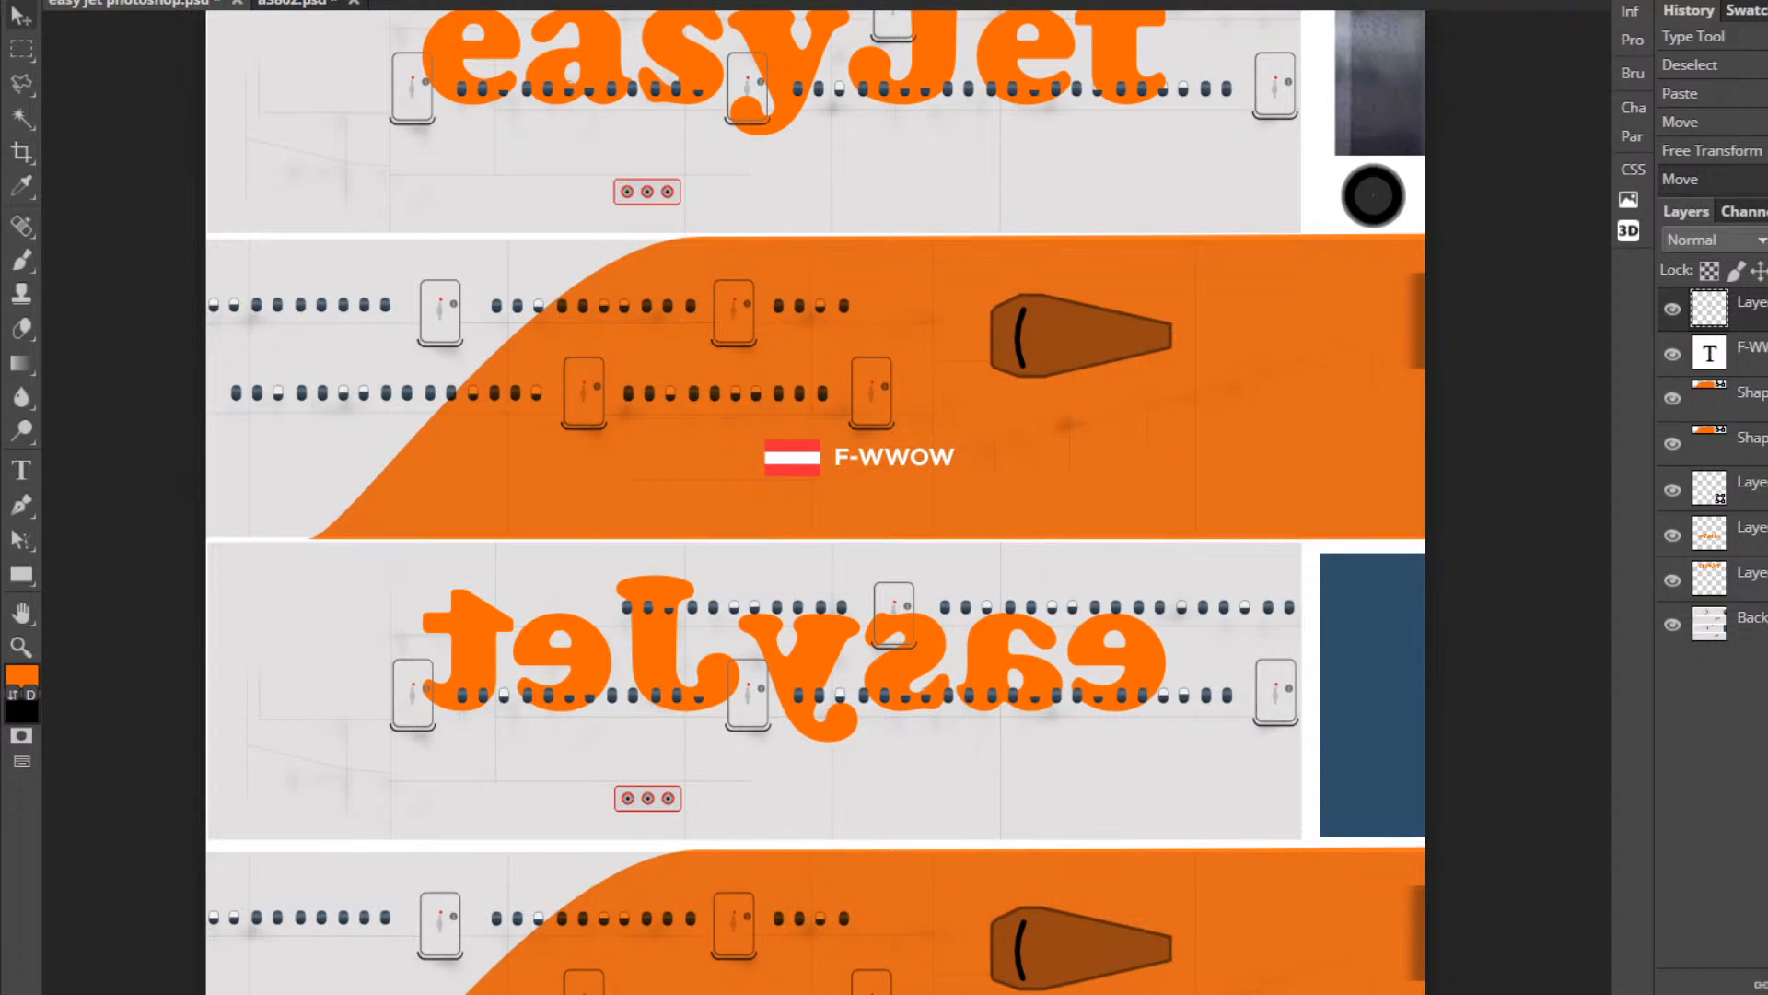
Merge the flag and registration text layers into one layer and duplicate the merged layer.
click(1752, 353)
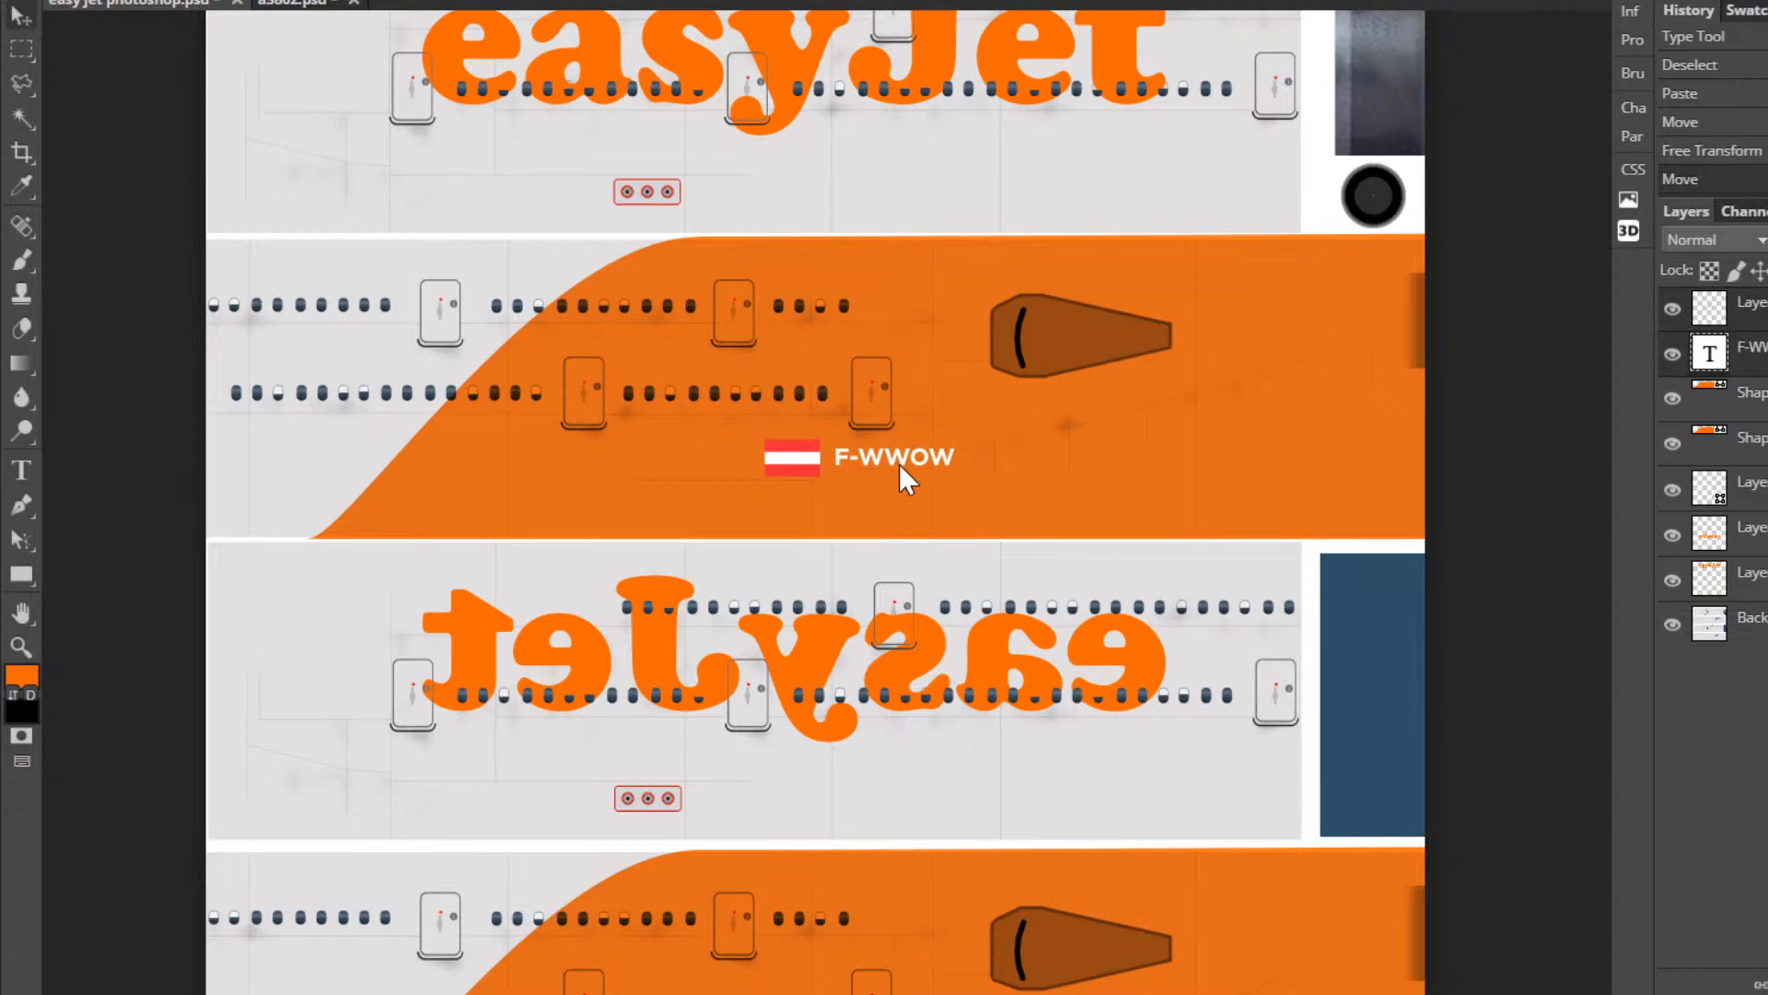
key(ctrl+v)
key(ctrl+z)
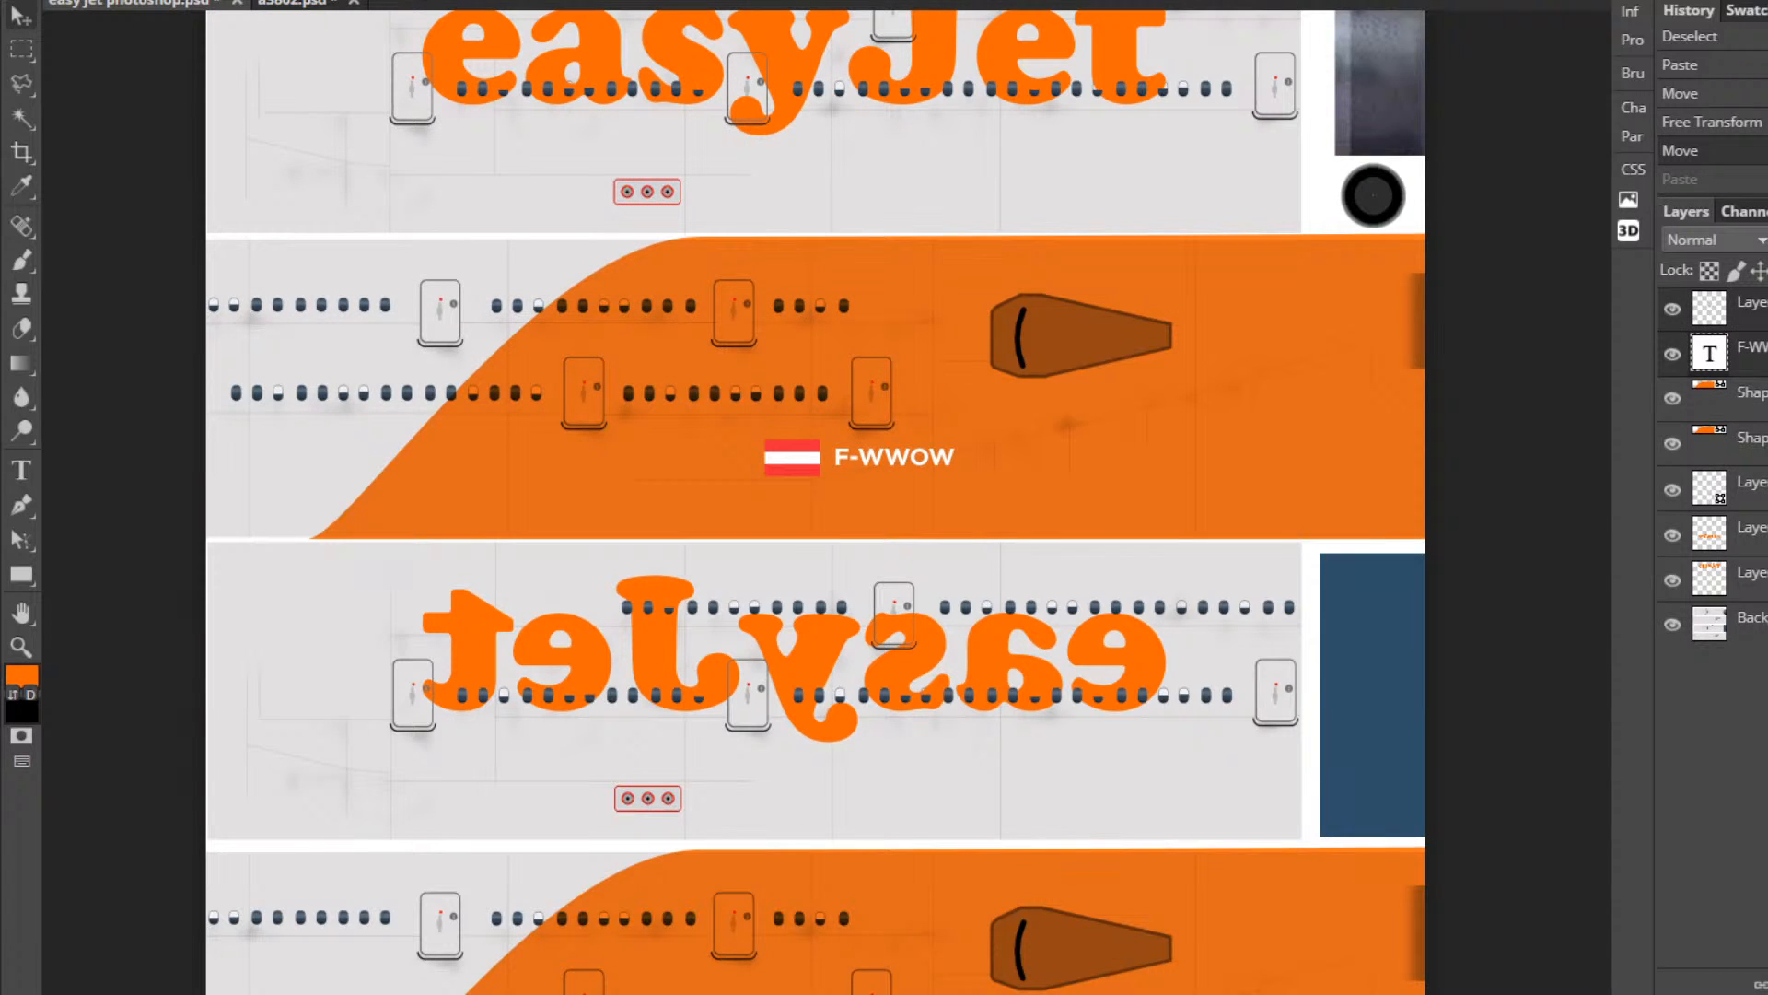
key(ctrl+e)
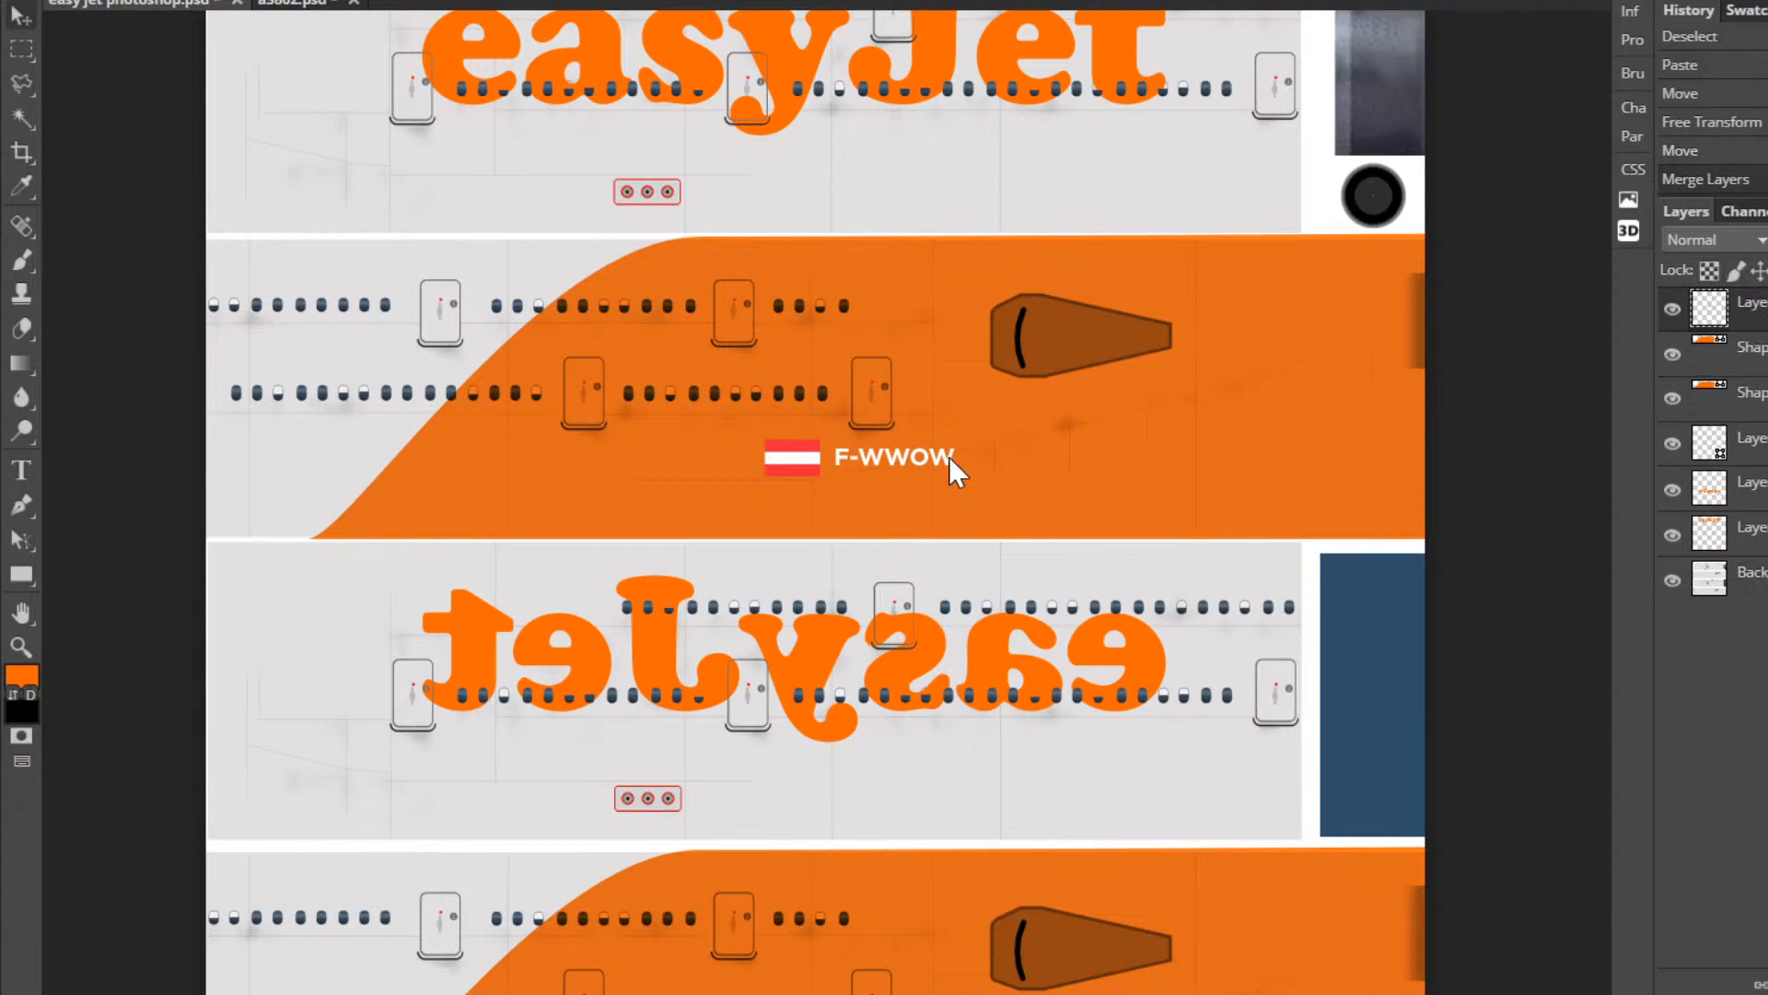
key(ctrl+j)
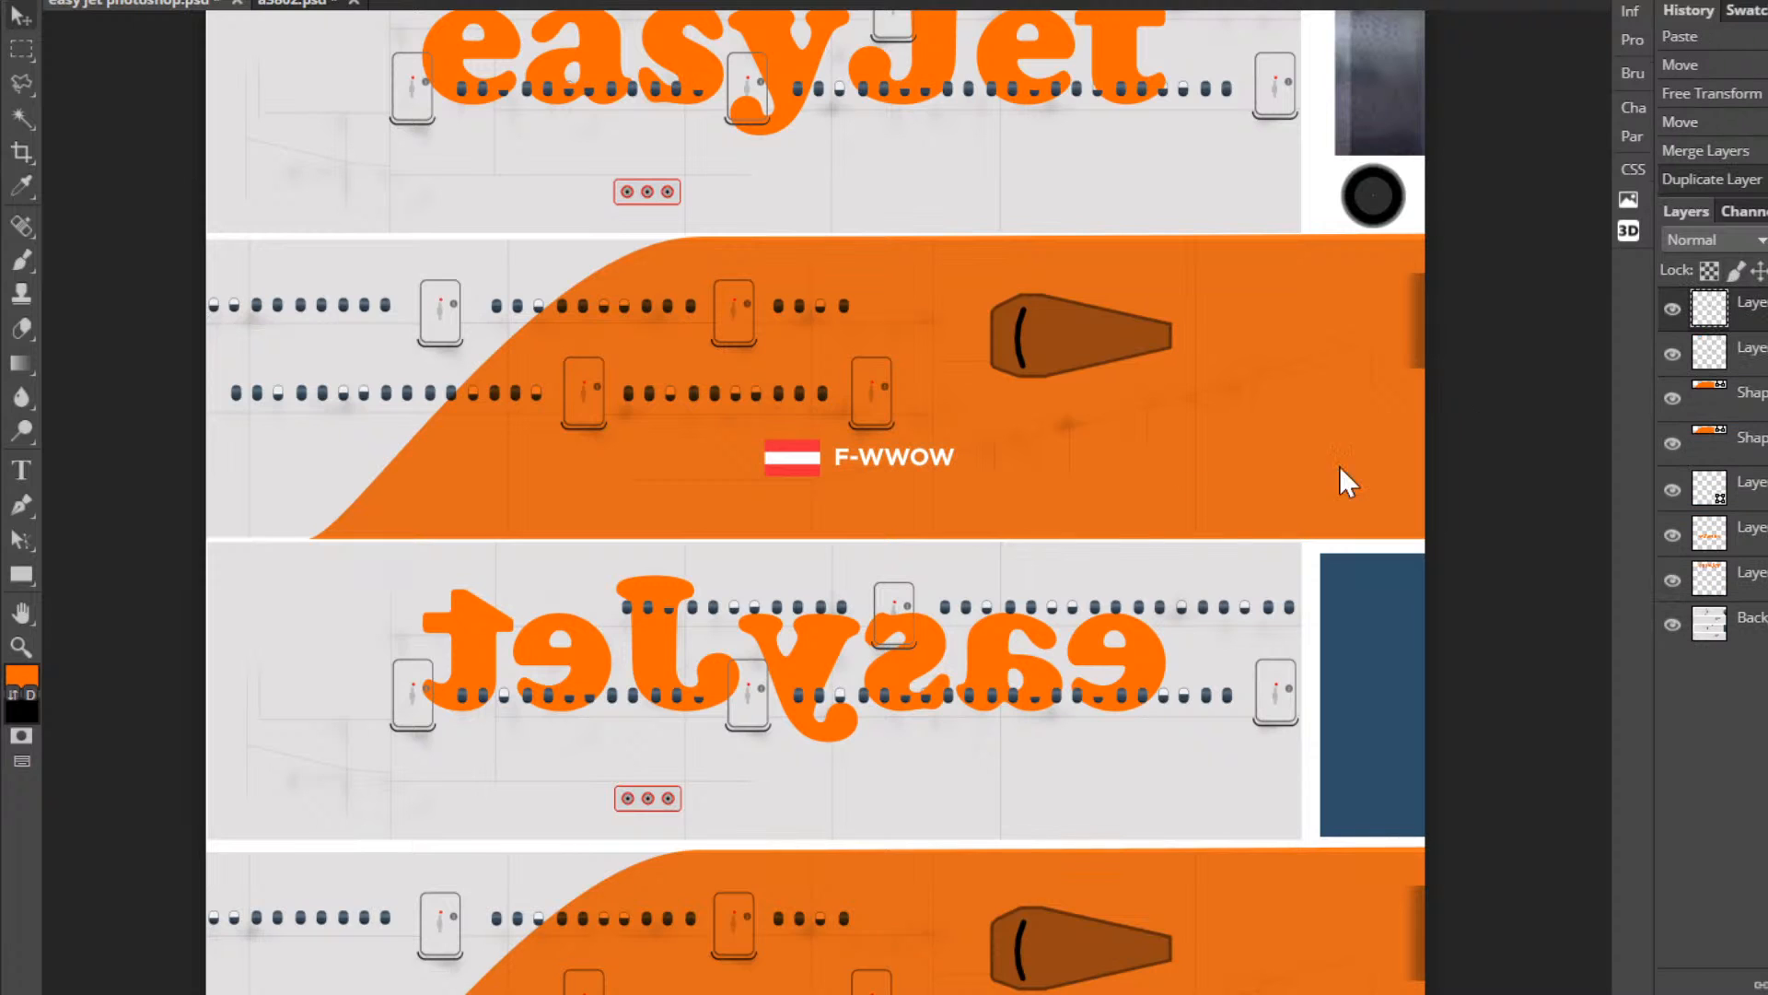
Move the duplicated flag and registration straight down to the lower orange fuselage section, just below the lower row of doors.
key(shift+Down)
key(shift+Down)
key(shift+Down)
key(shift+Down)
key(shift+Down)
key(shift+Down)
key(shift+Down)
key(shift+Down)
key(shift+Down)
key(shift+Down)
key(shift+Down)
key(shift+Down)
key(shift+Down)
key(shift+Down)
key(shift+Down)
key(shift+Down)
key(shift+Down)
key(shift+Down)
key(shift+Down)
key(shift+Down)
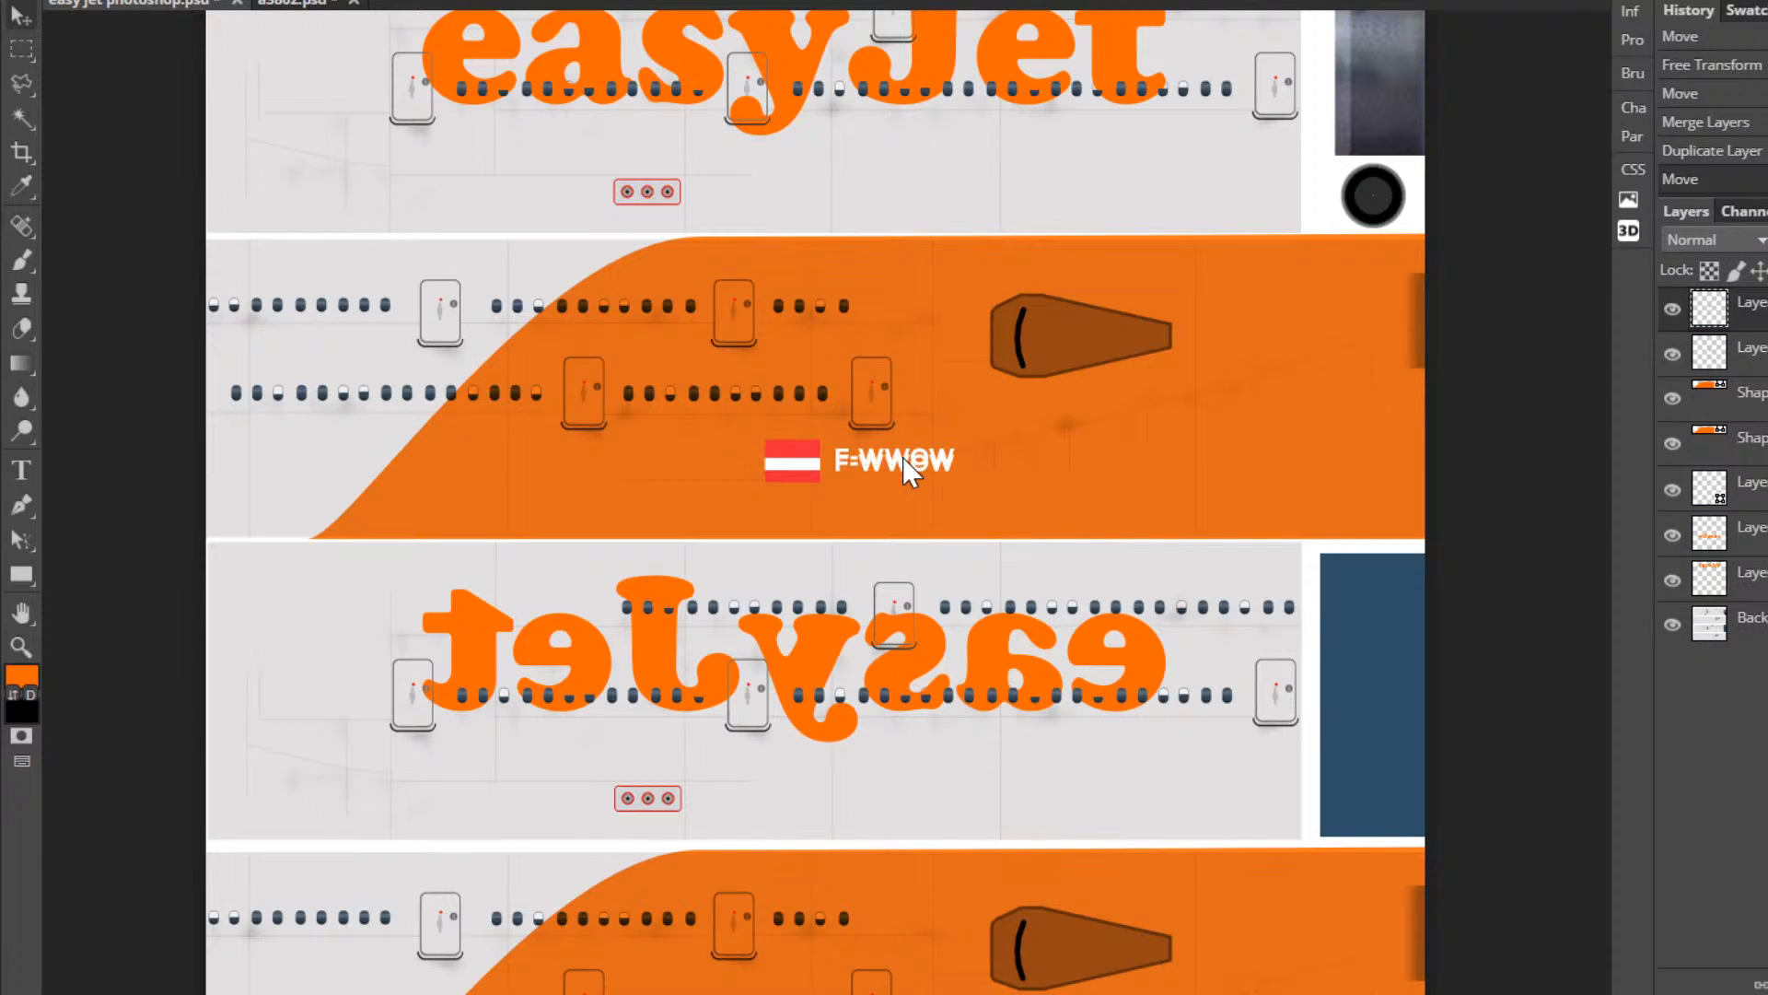
key(shift+Down)
key(shift+Down)
key(shift+Down)
key(shift+Down)
key(shift+Down)
key(shift+Down)
key(shift+Down)
key(shift+Down)
key(shift+Down)
key(shift+Down)
key(shift+Down)
key(shift+Down)
key(shift+Down)
key(shift+Down)
key(shift+Down)
key(shift+Down)
key(shift+Down)
key(shift+Down)
key(shift+Down)
key(shift+Down)
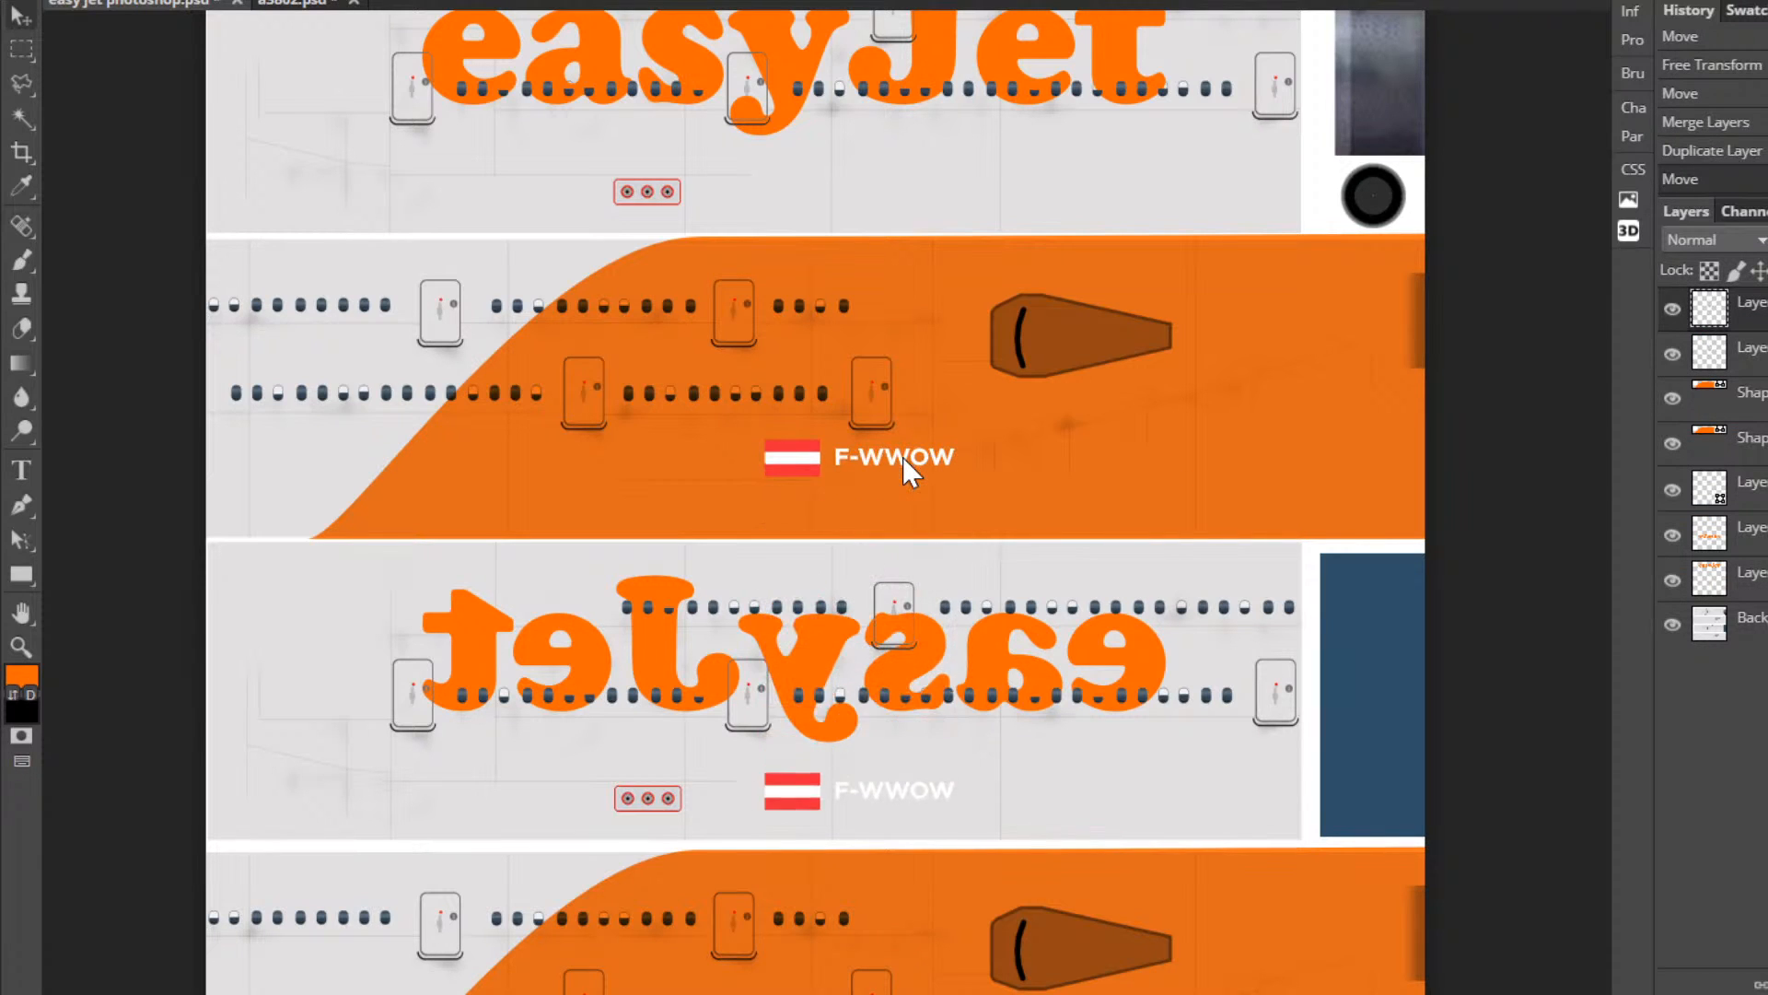
key(Down)
key(Down)
key(Down)
key(Down)
key(Down)
key(Down)
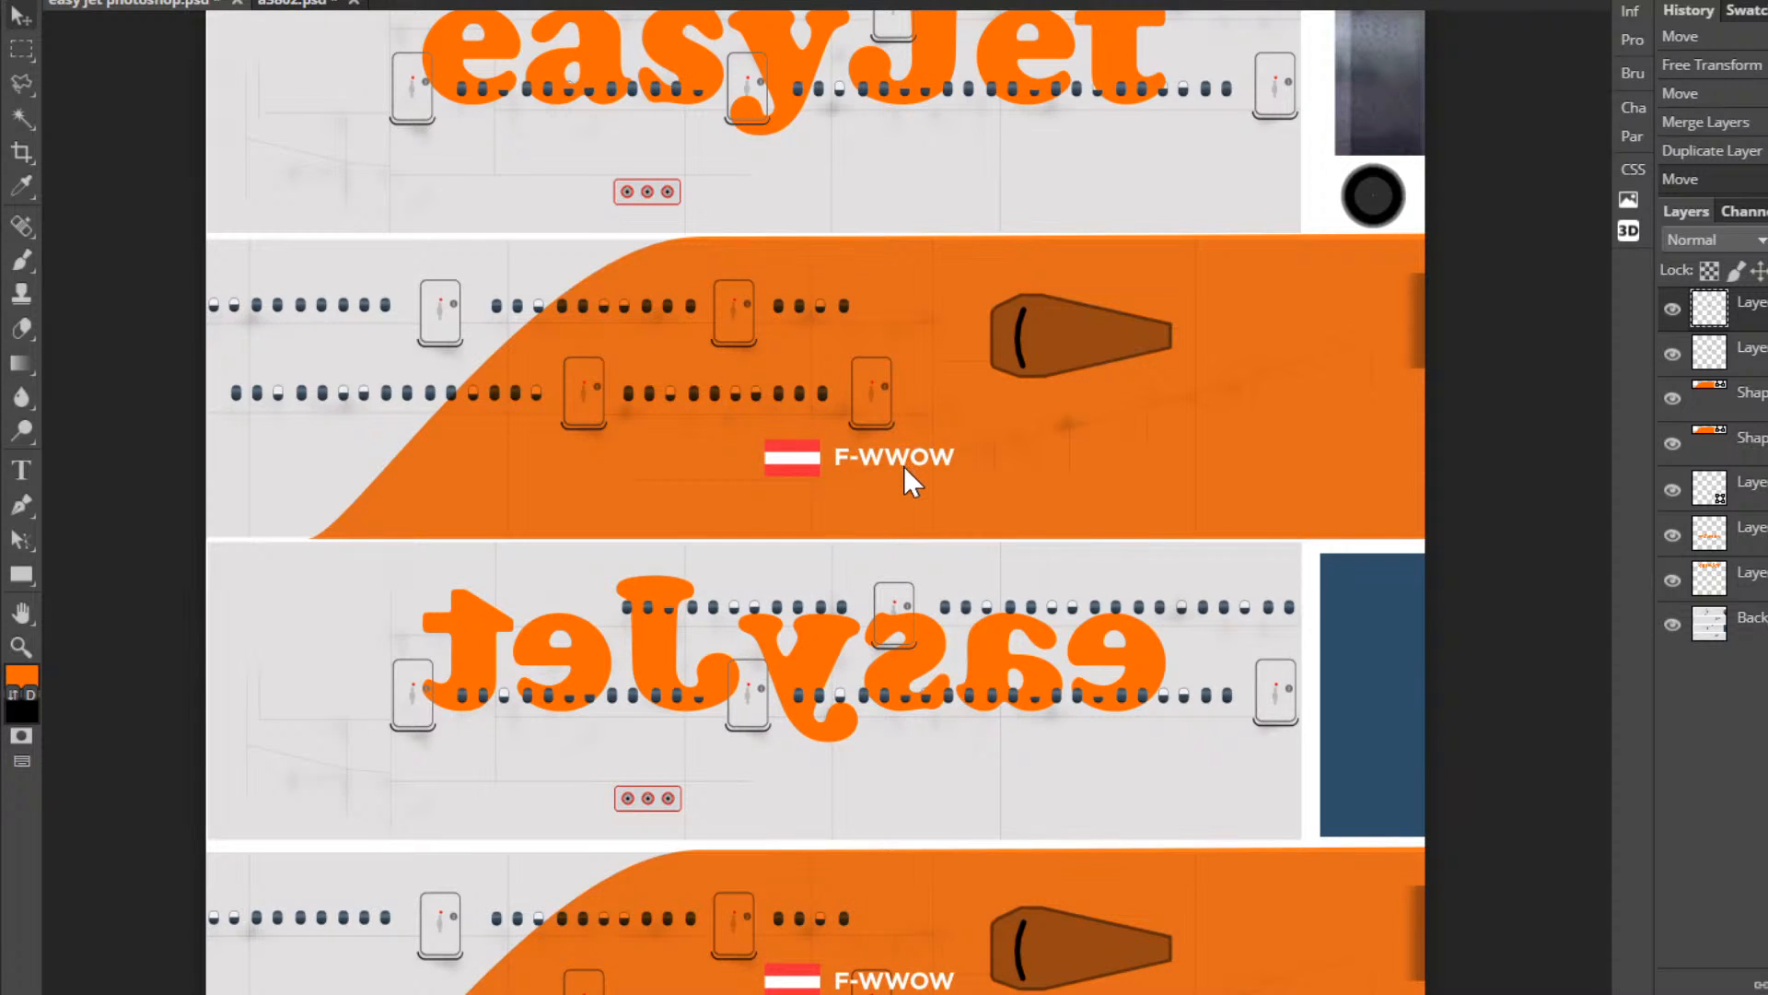
ctrl+scroll(903, 466, right, 3)
ctrl+scroll(906, 502, left, 3)
scroll(814, 553, down, 3)
key(shift+Down)
key(shift+Down)
key(shift+Down)
key(shift+Down)
key(shift+Down)
key(shift+Down)
key(shift+Down)
key(shift+Down)
key(shift+Down)
key(shift+Down)
key(shift+Down)
key(shift+Down)
key(shift+Down)
key(shift+Down)
key(shift+Down)
key(shift+Down)
key(shift+Down)
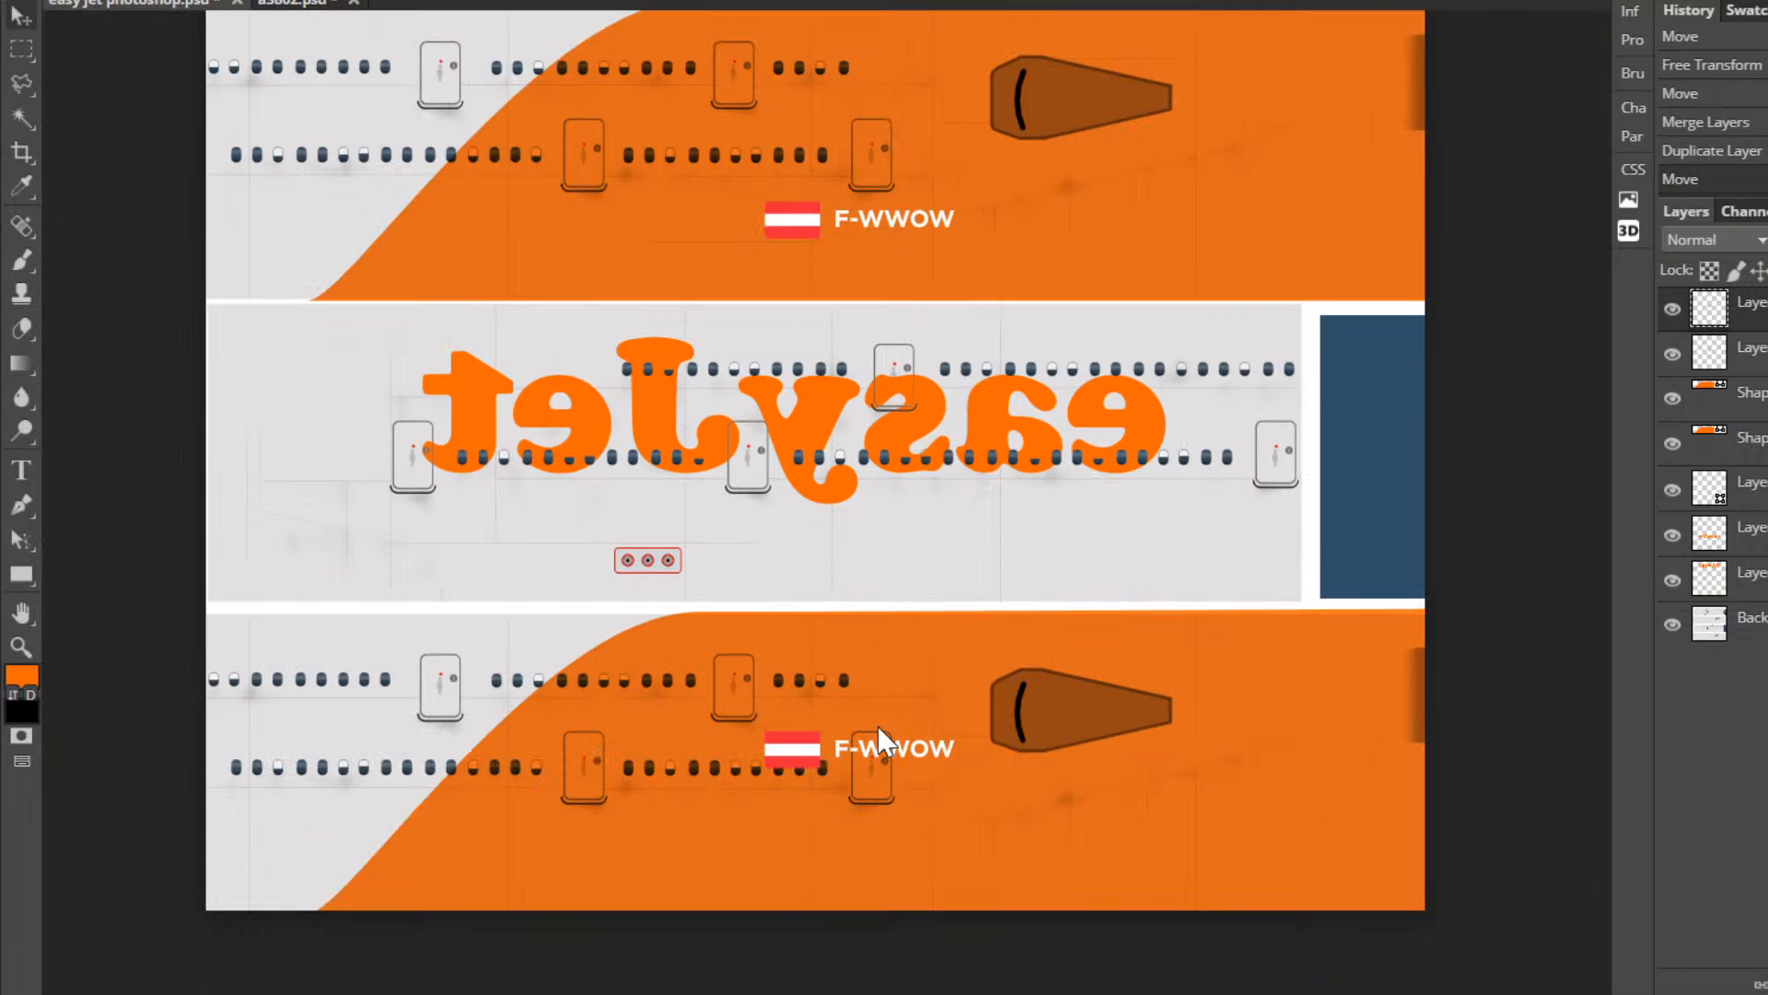
key(shift+Up)
key(shift+Up)
key(shift+Up)
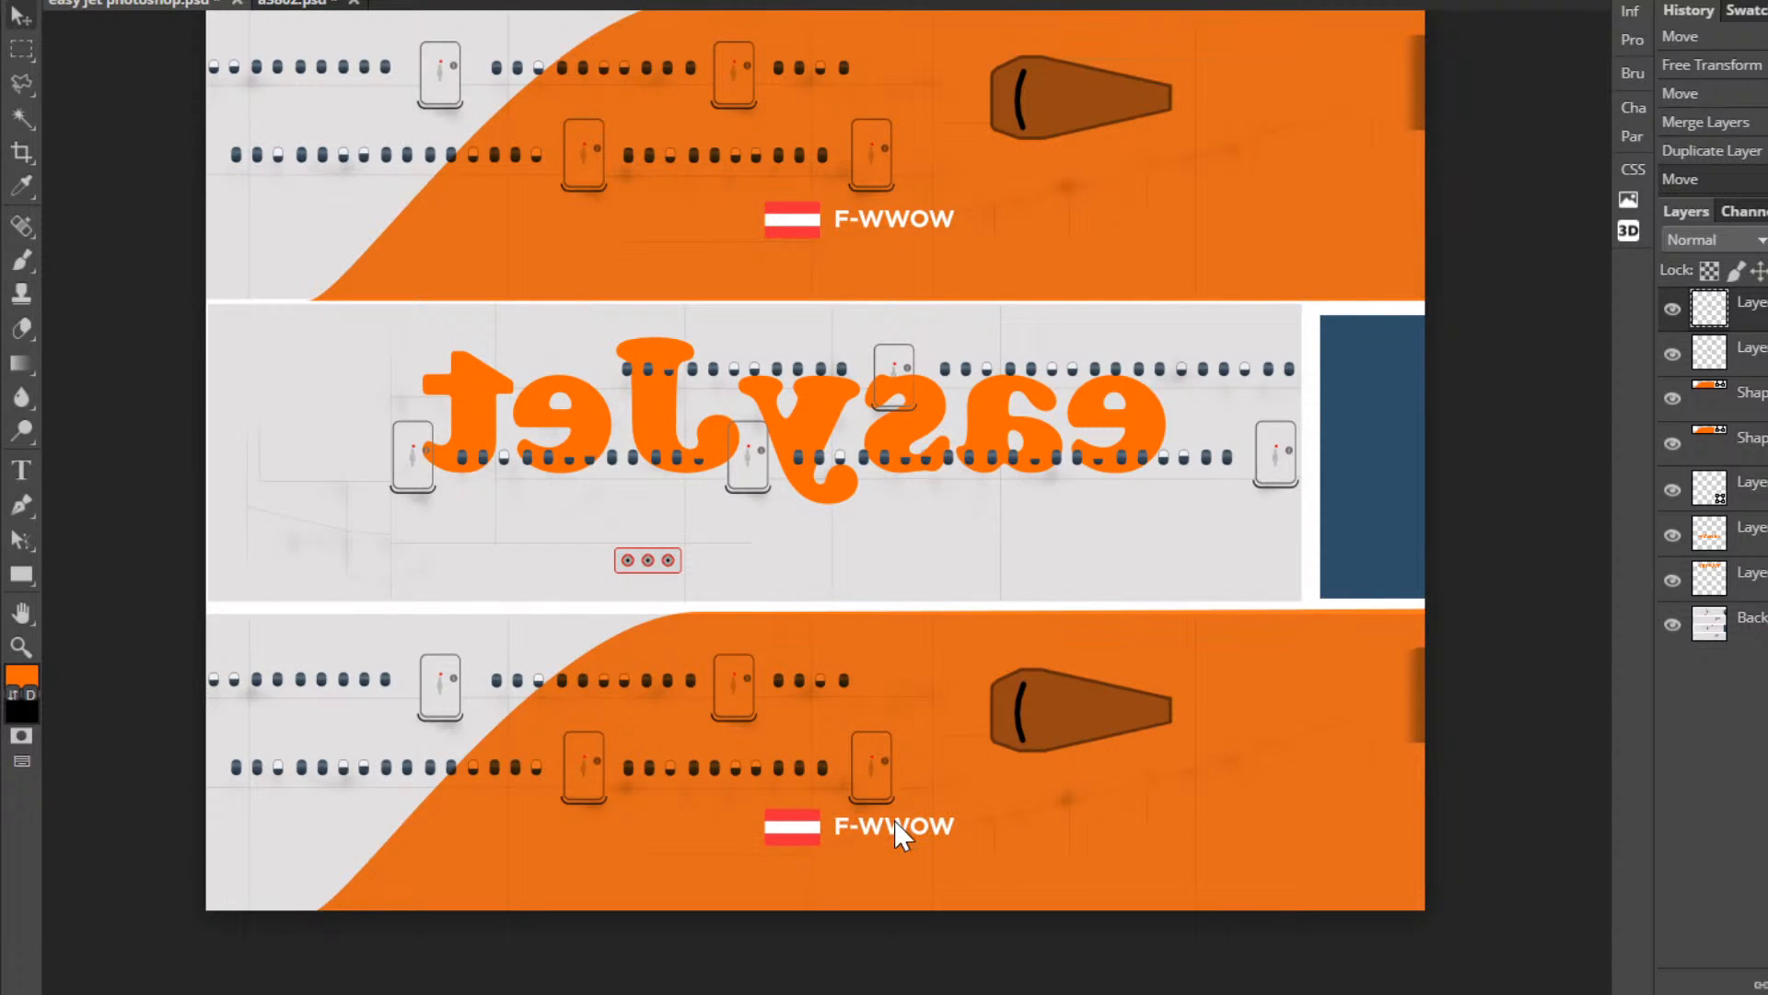
Flip the duplicated flag and registration on the lower orange section horizontally.
click(70, 0)
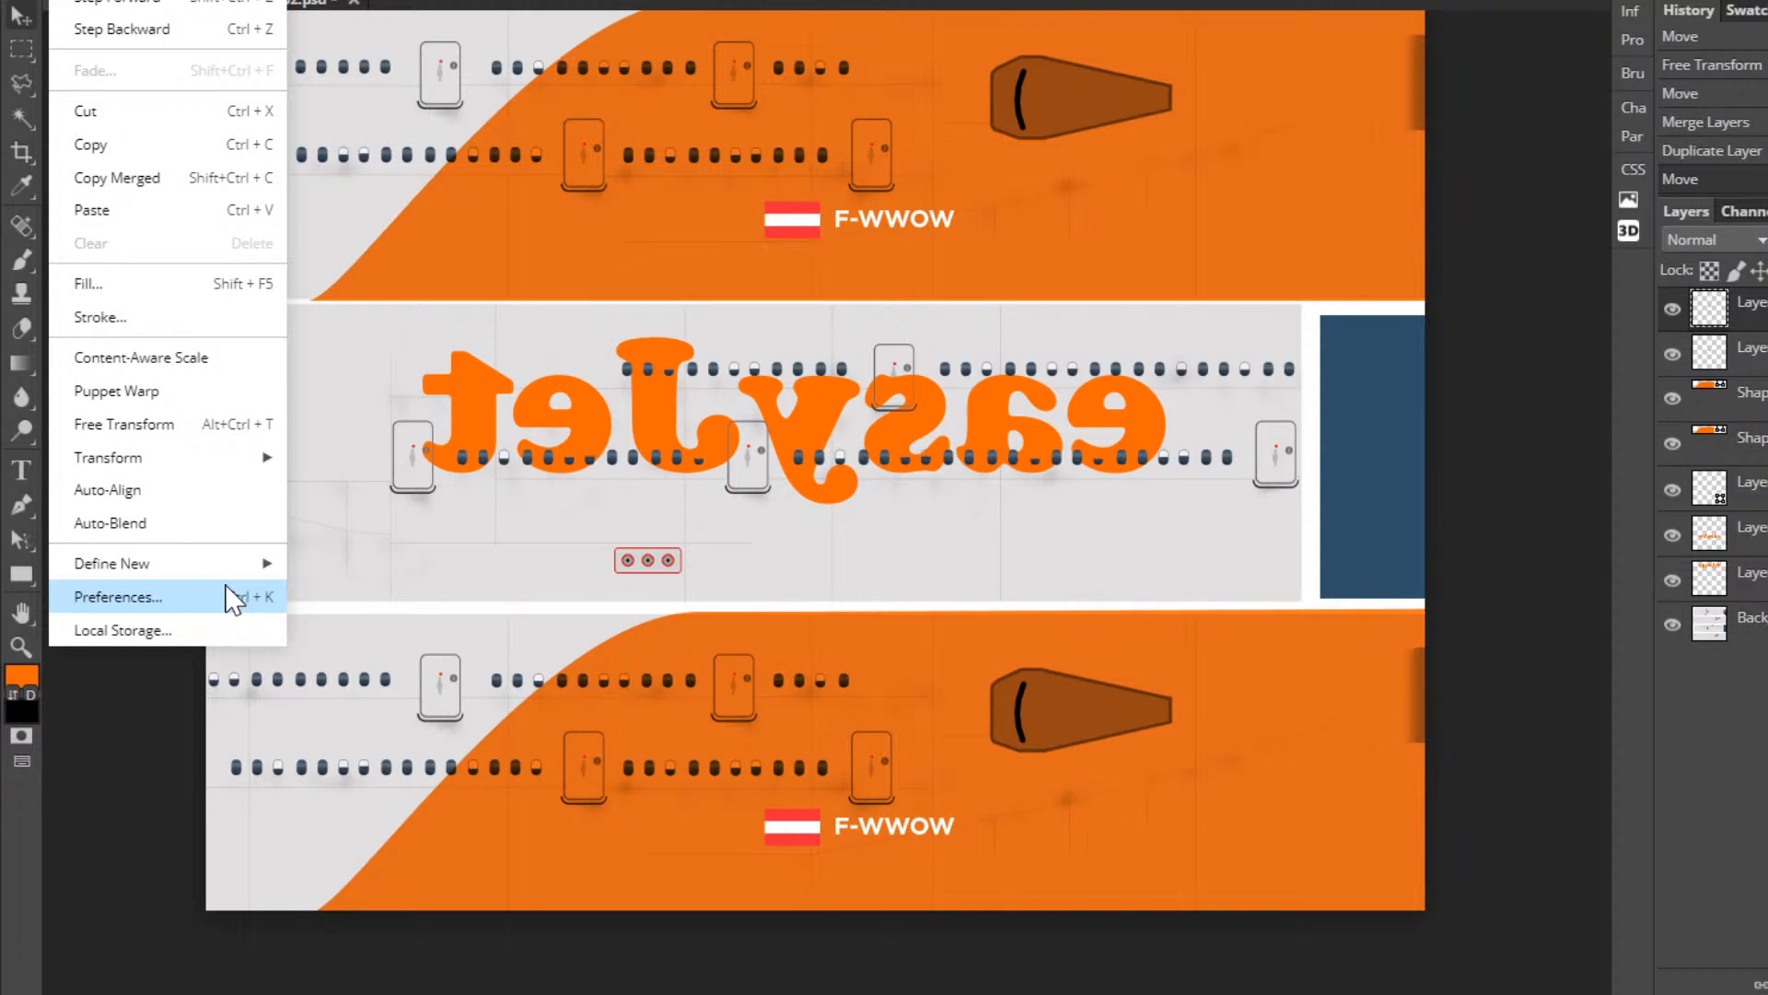
mouse_move(229, 458)
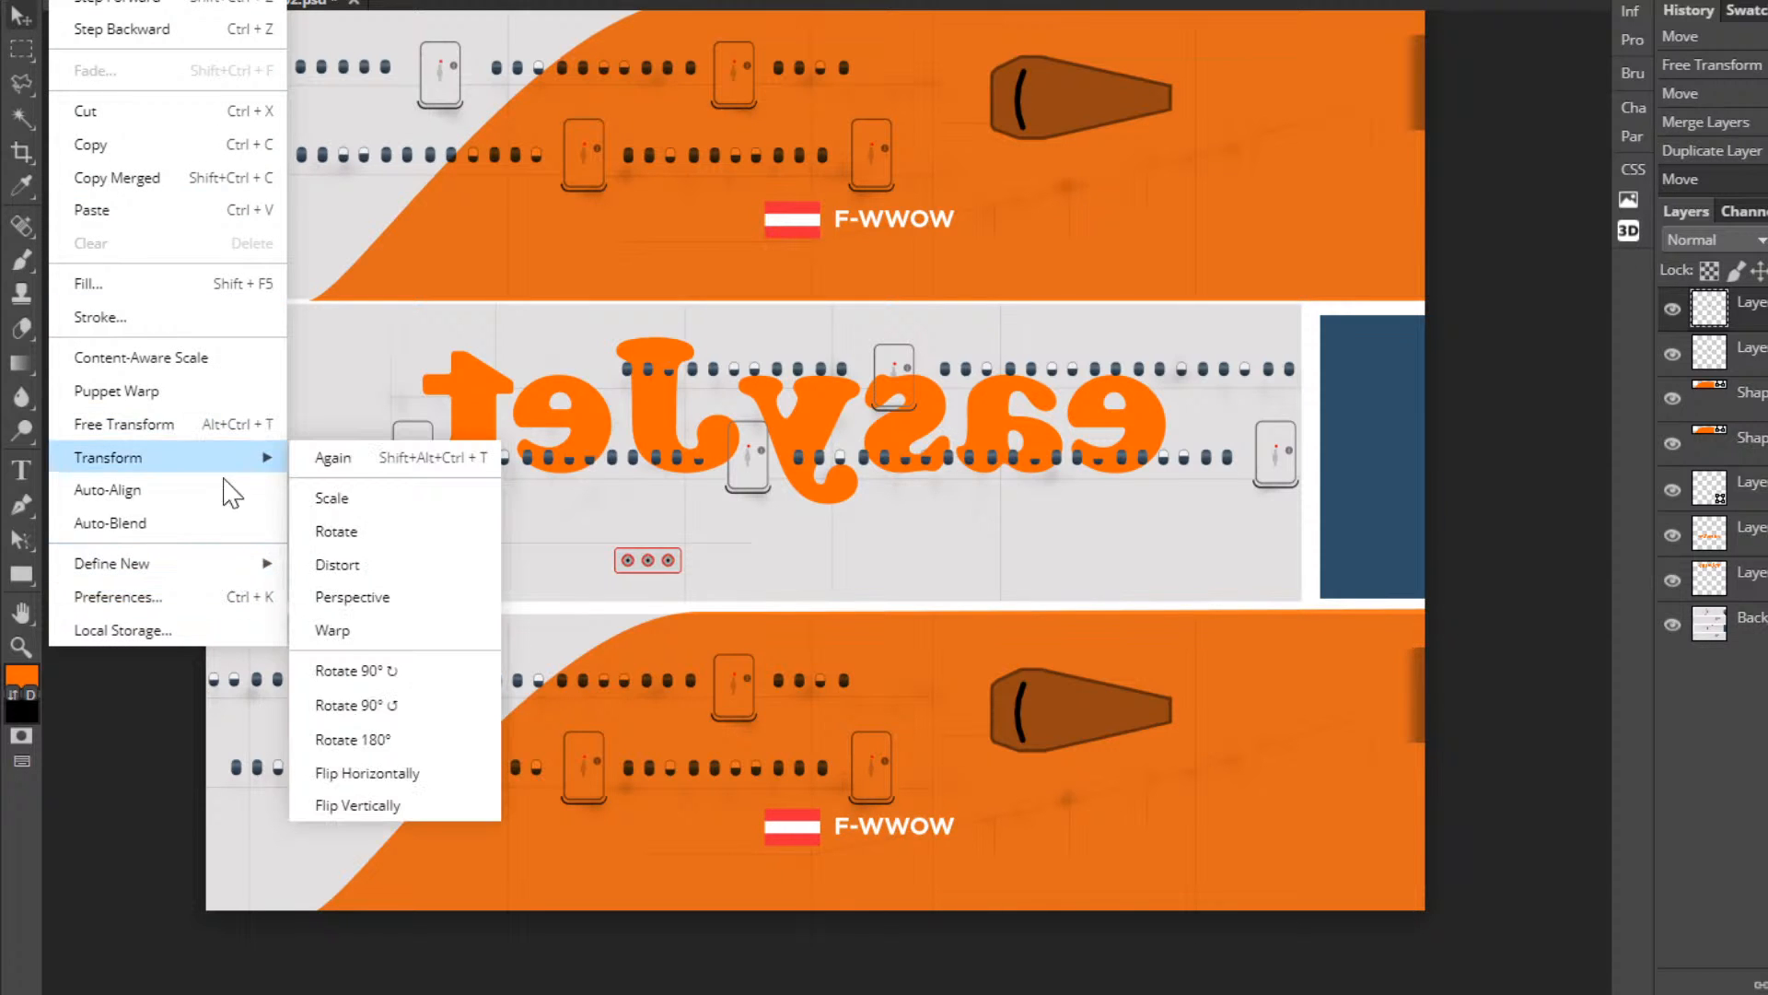
click(405, 777)
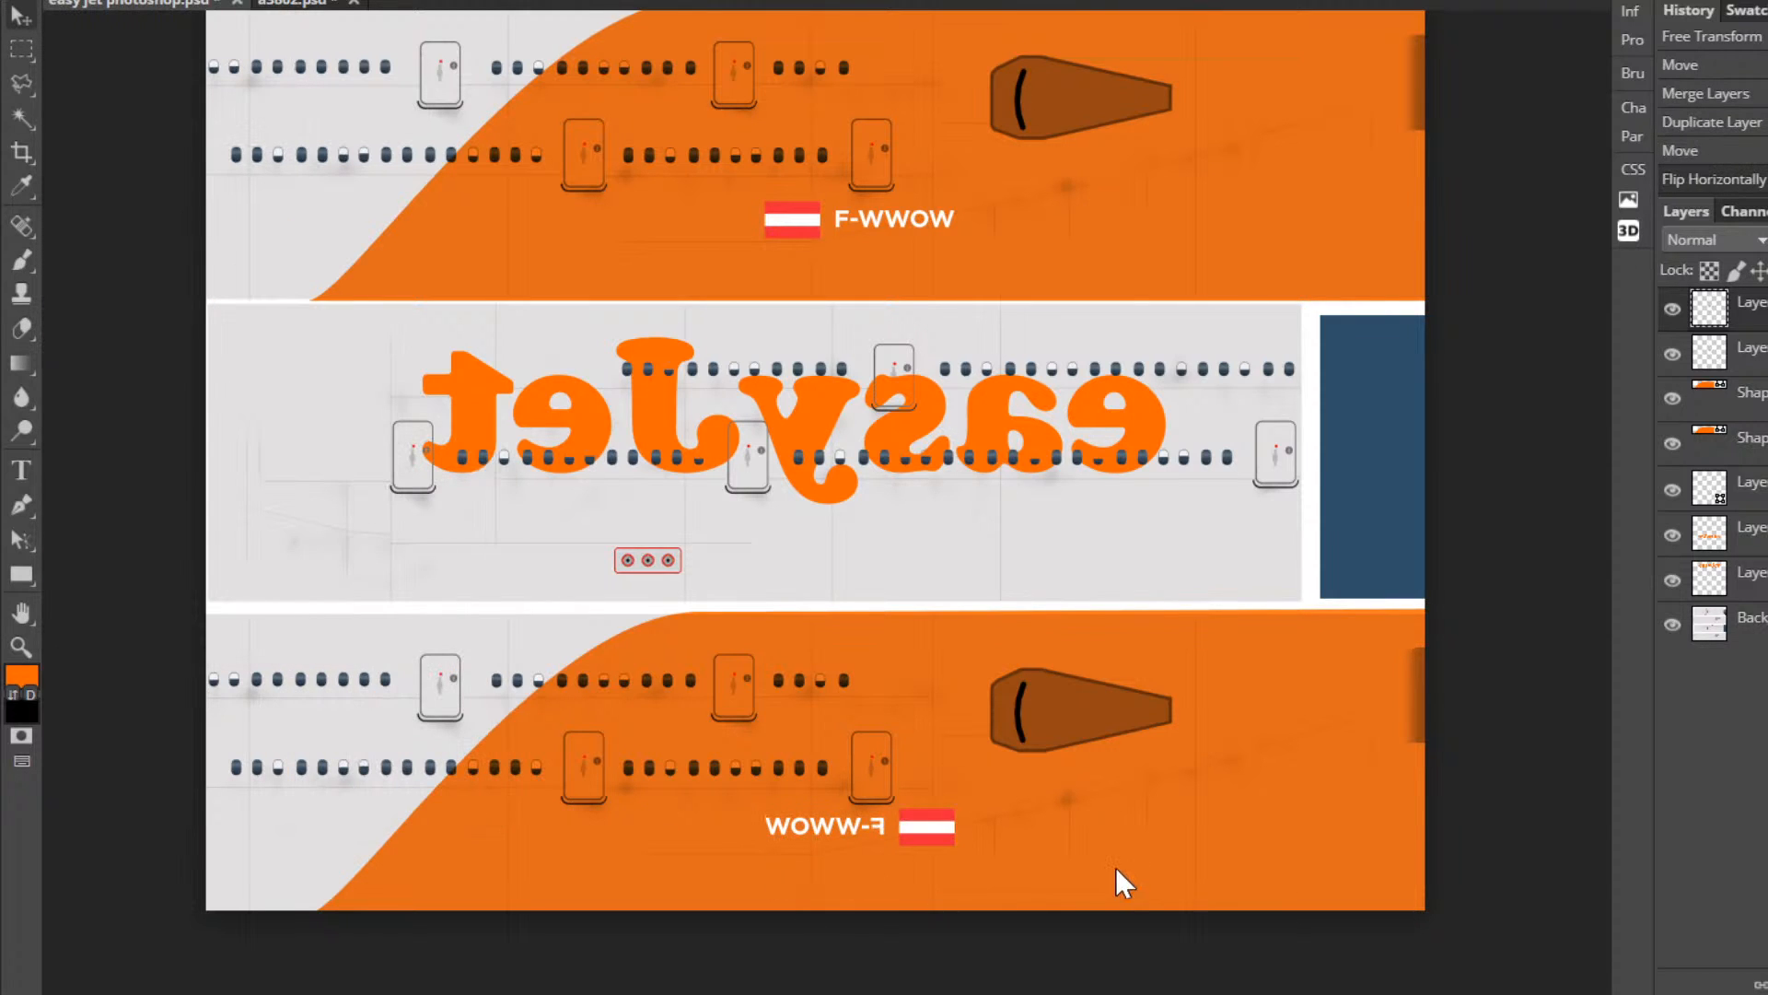
Export the texture as a 2048 × 2048 px PNG at 100% quality.
click(27, 0)
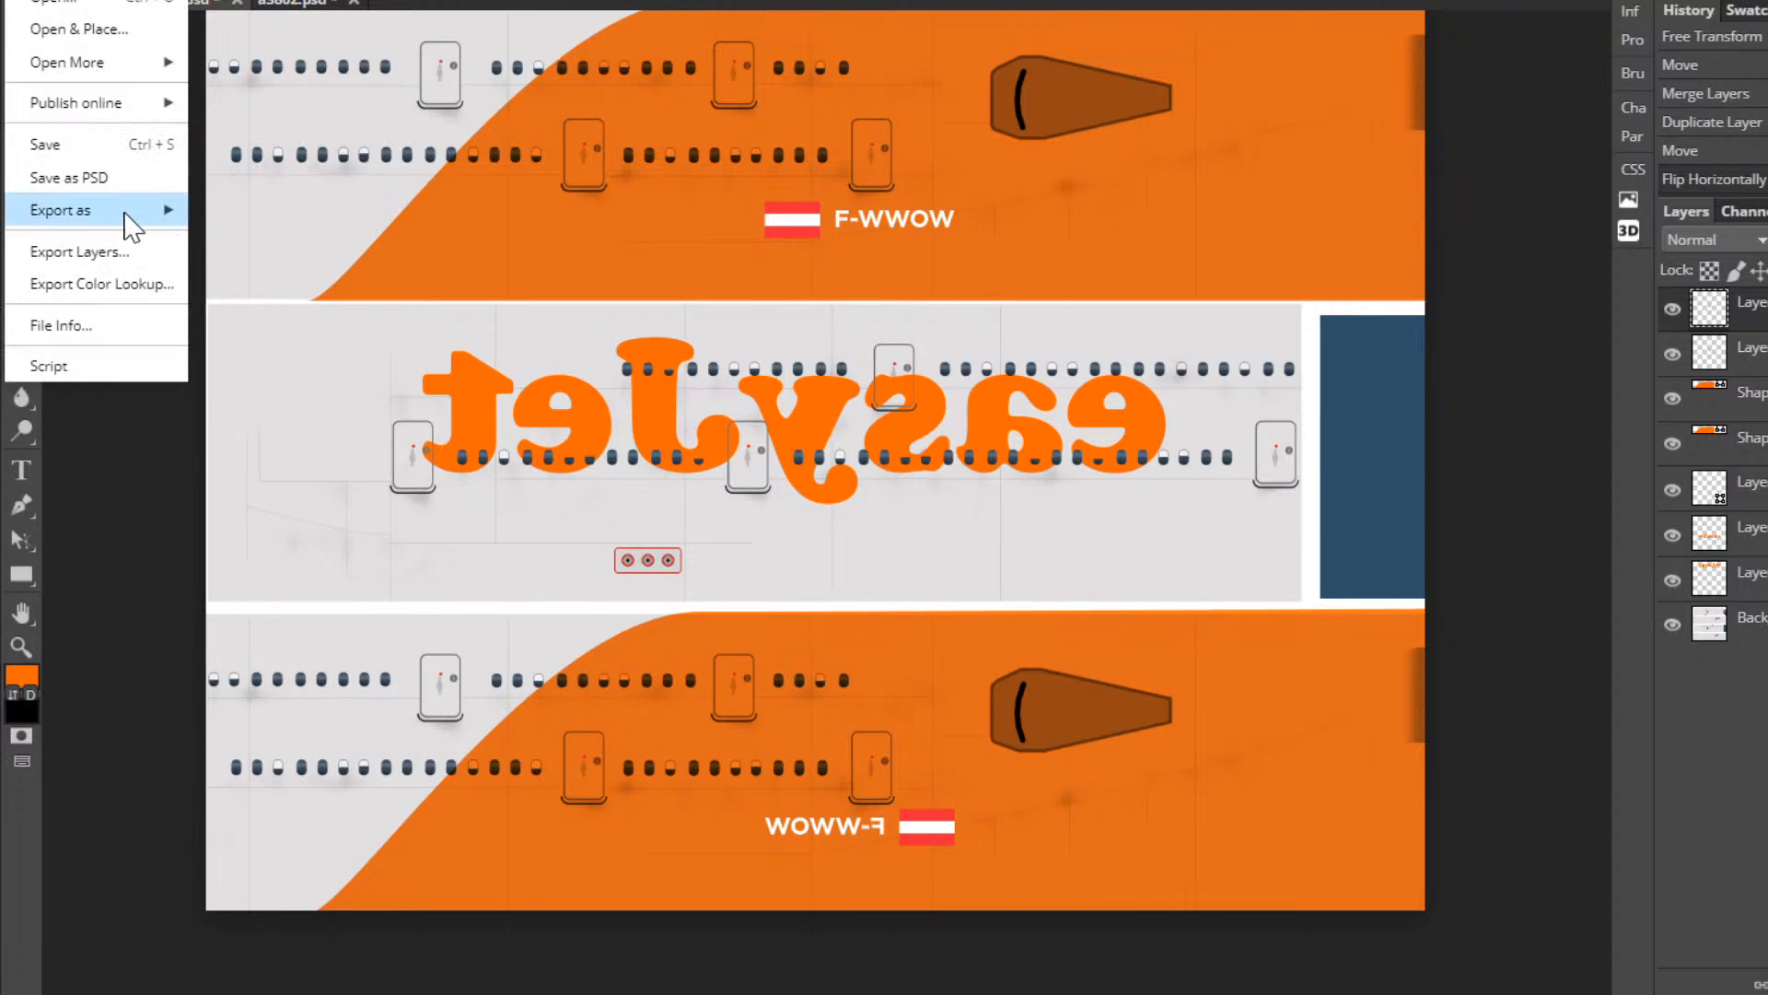
mouse_move(138, 212)
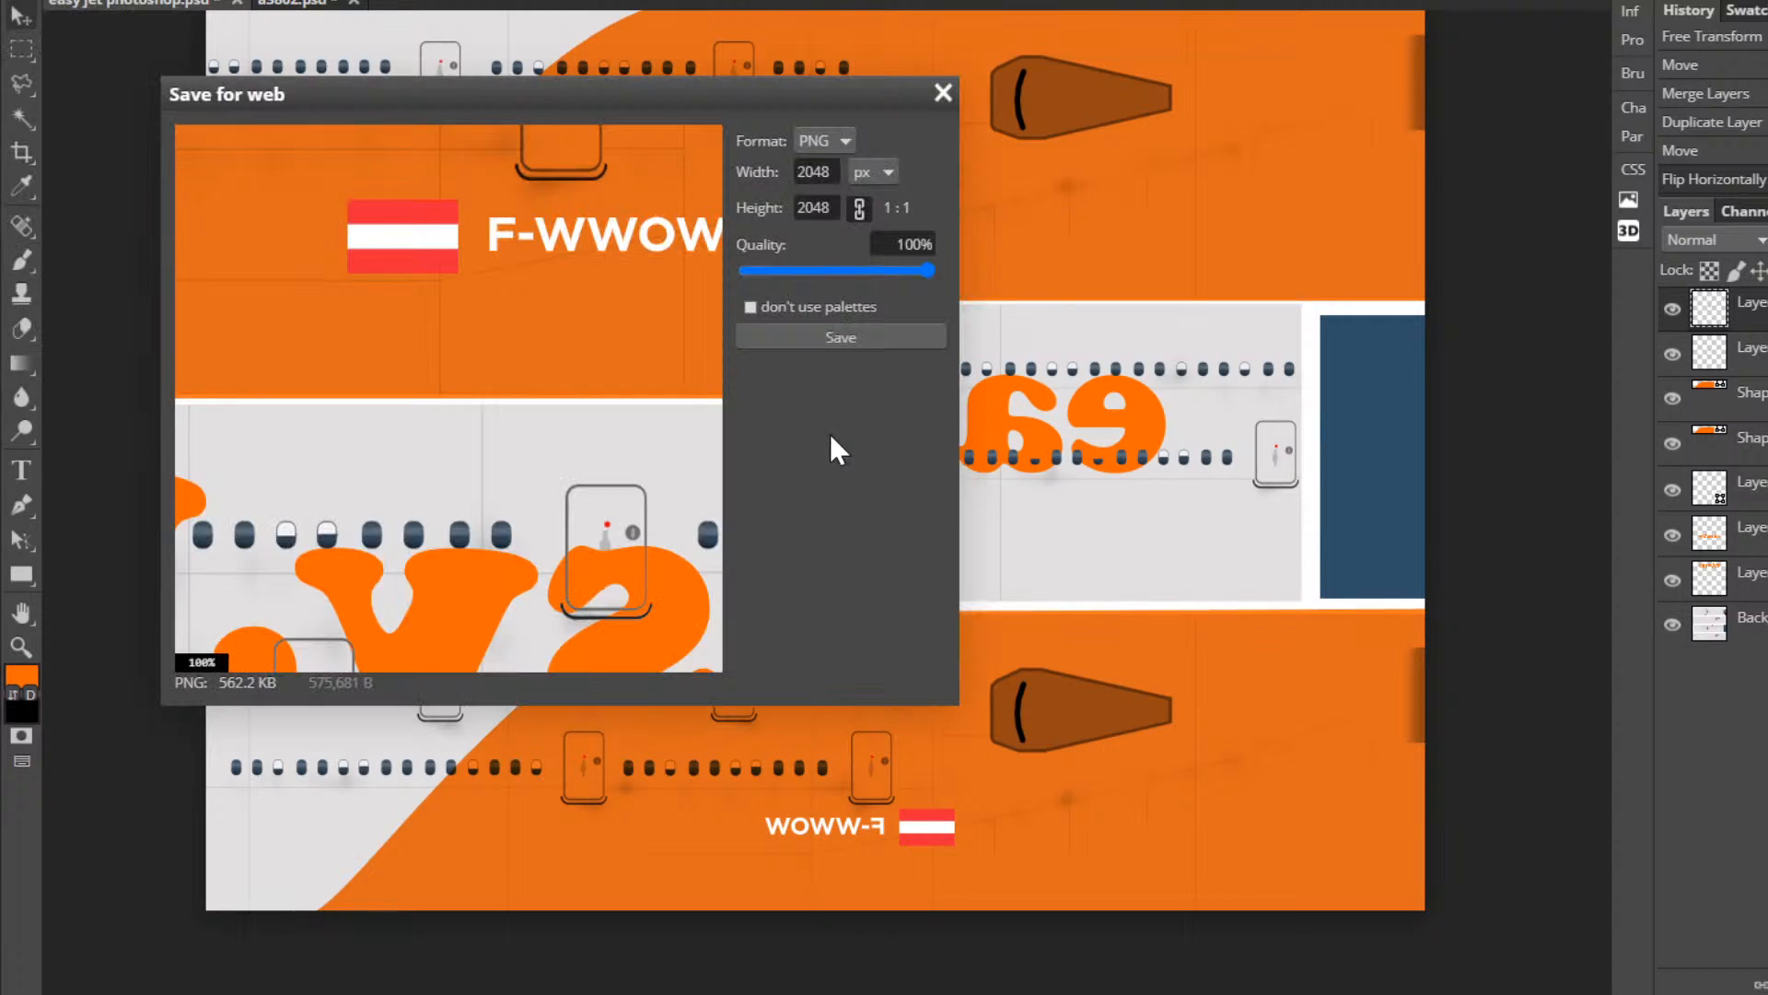
click(859, 334)
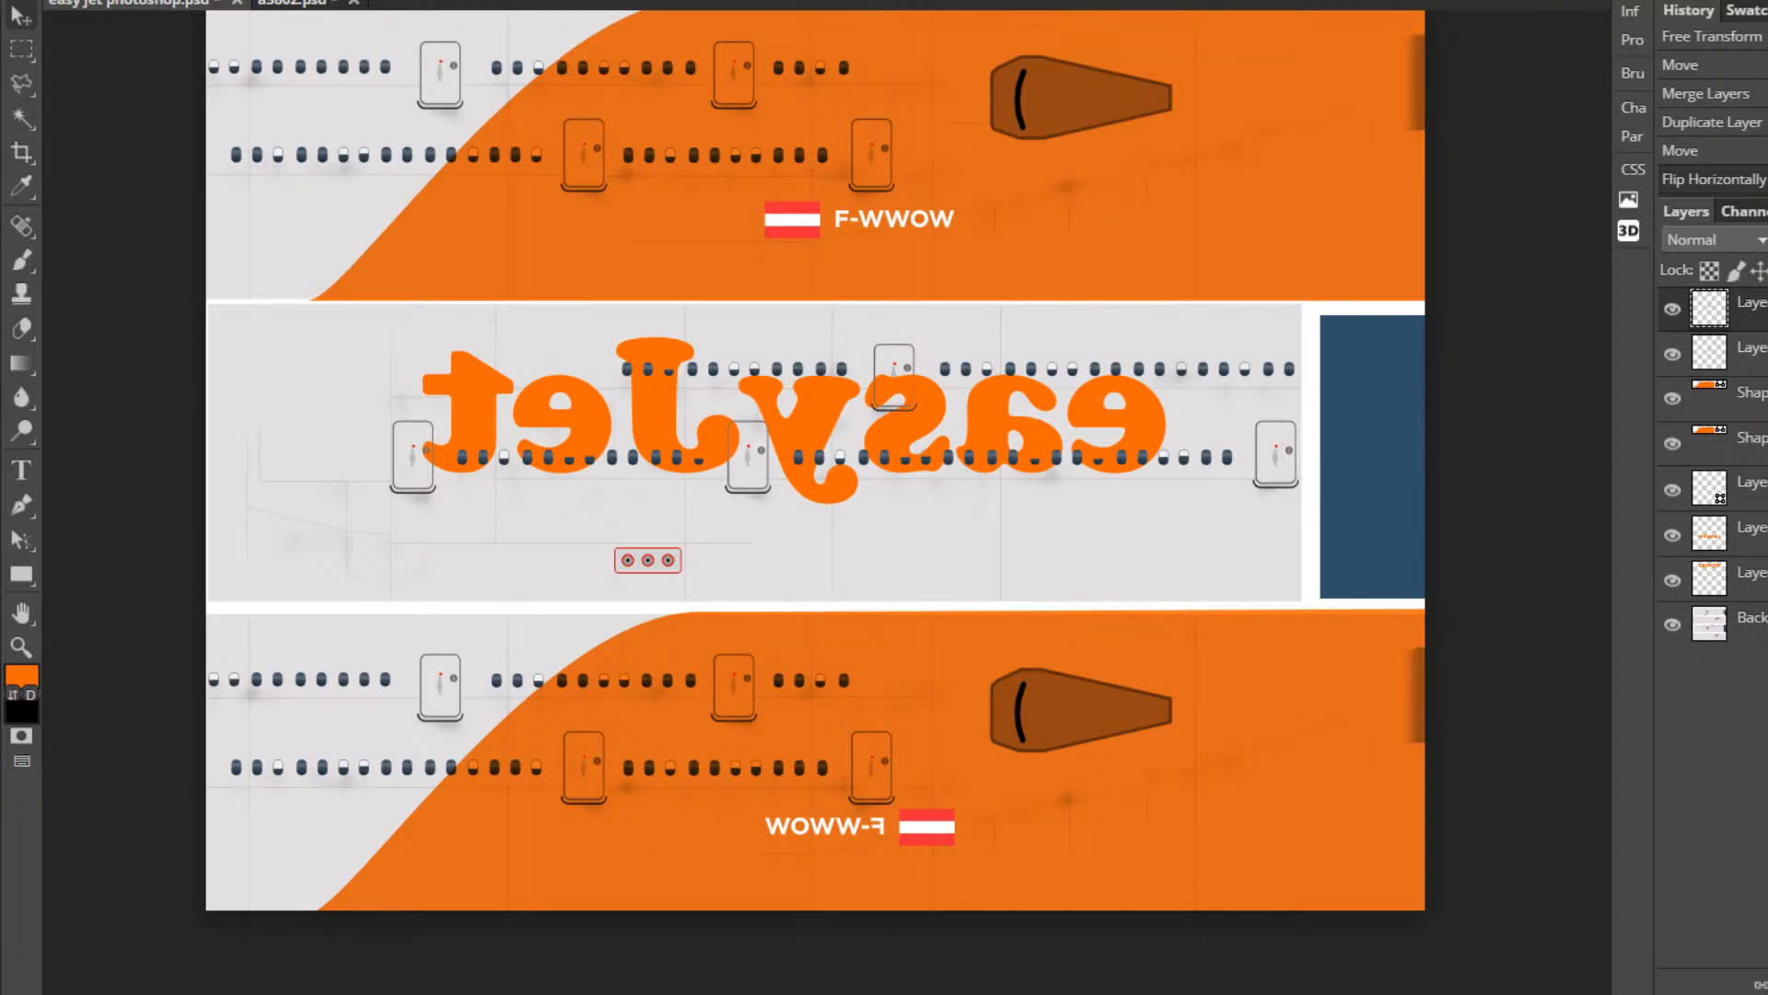
Try the Darker Color, Color Burn and Darken blend modes on the mirrored marking layer, and set it back to Normal.
click(1711, 240)
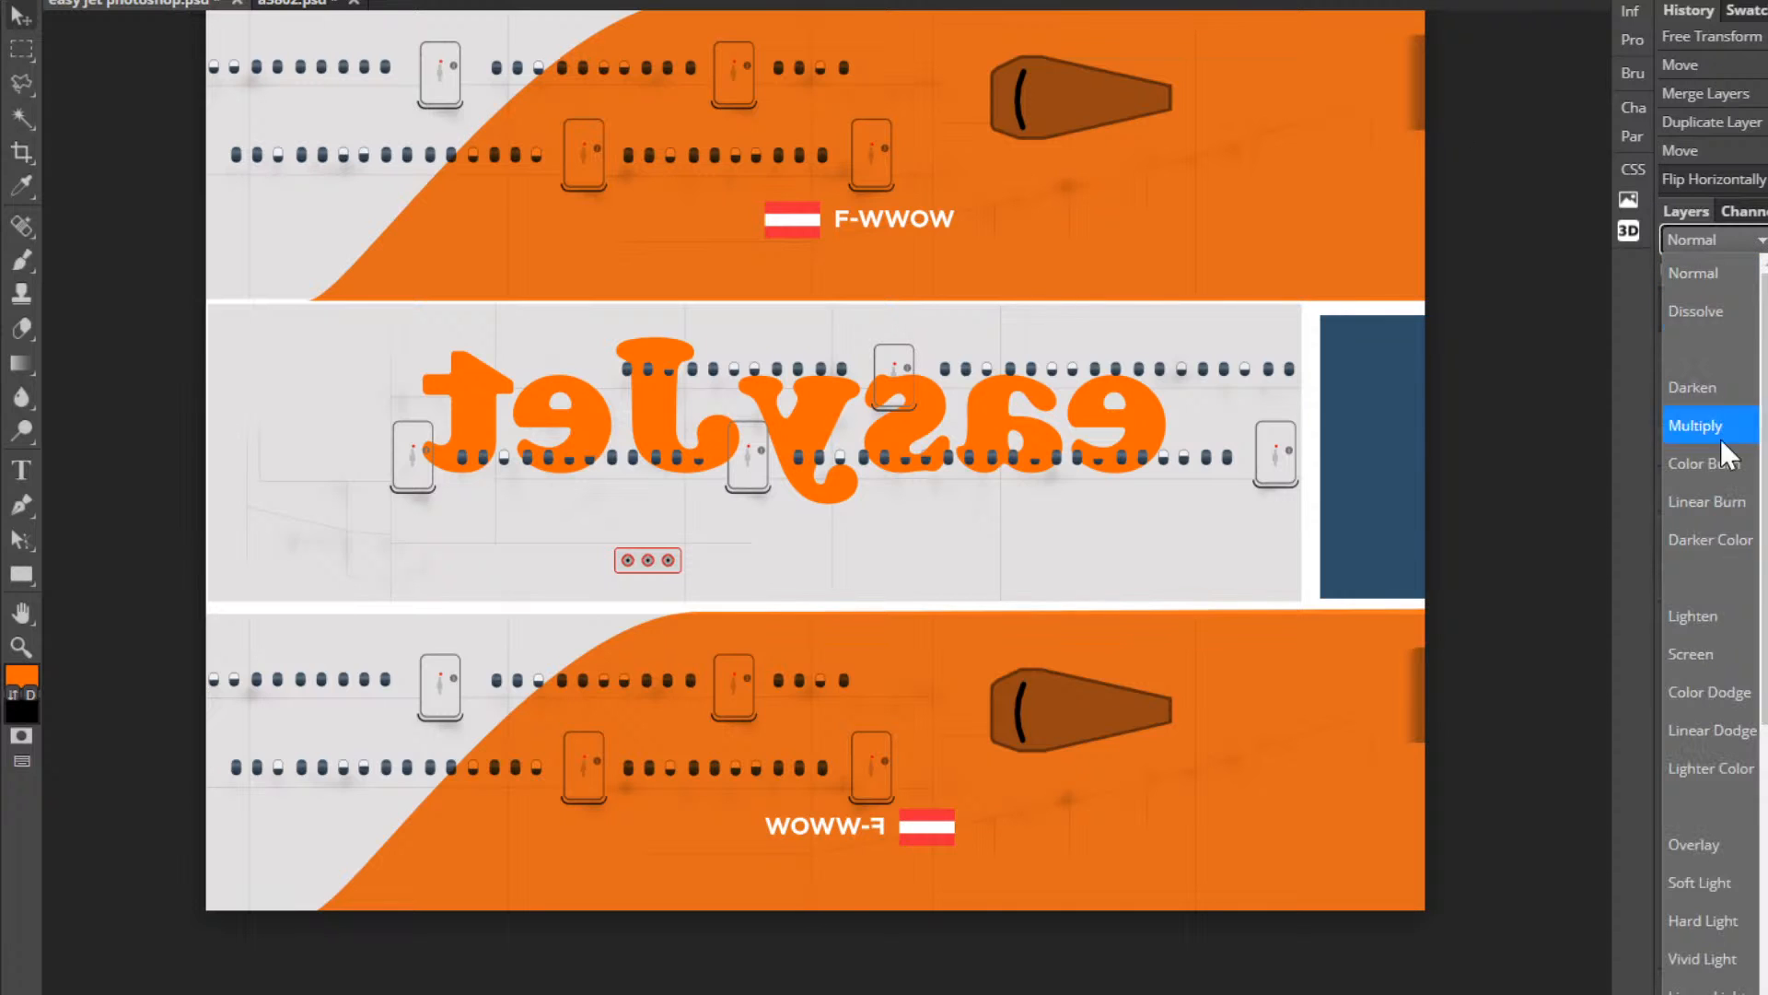
click(1709, 538)
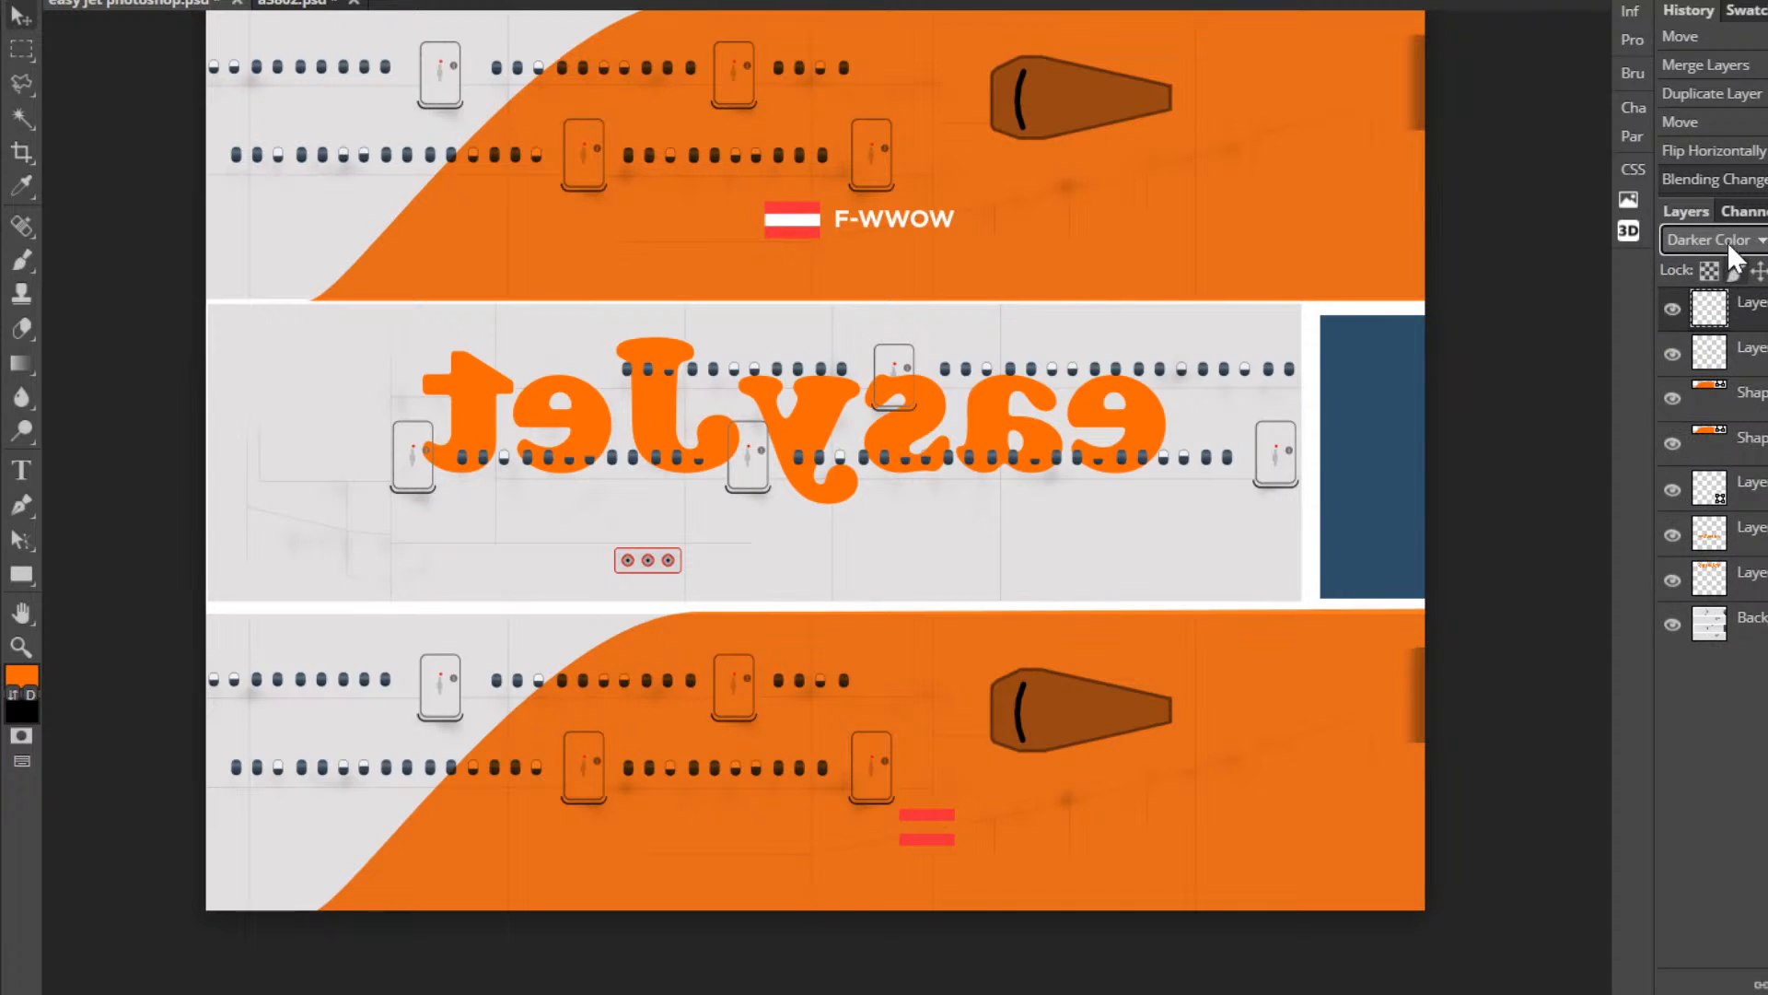
click(1741, 212)
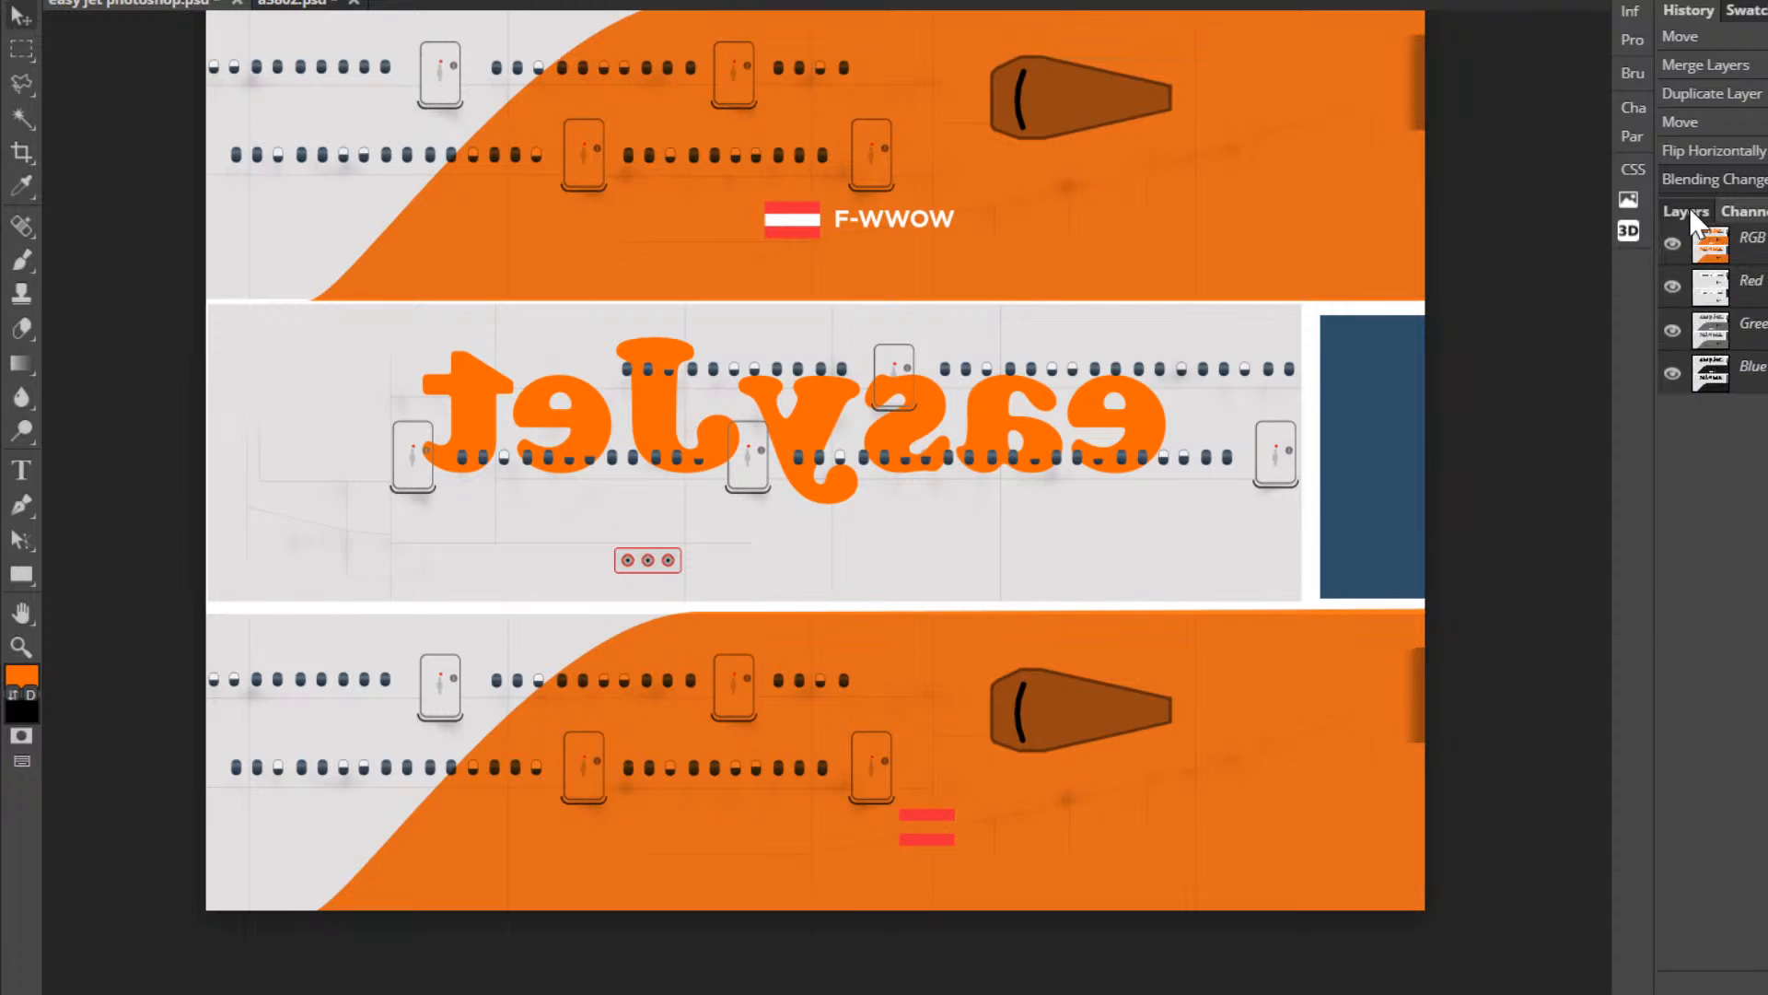
click(1690, 212)
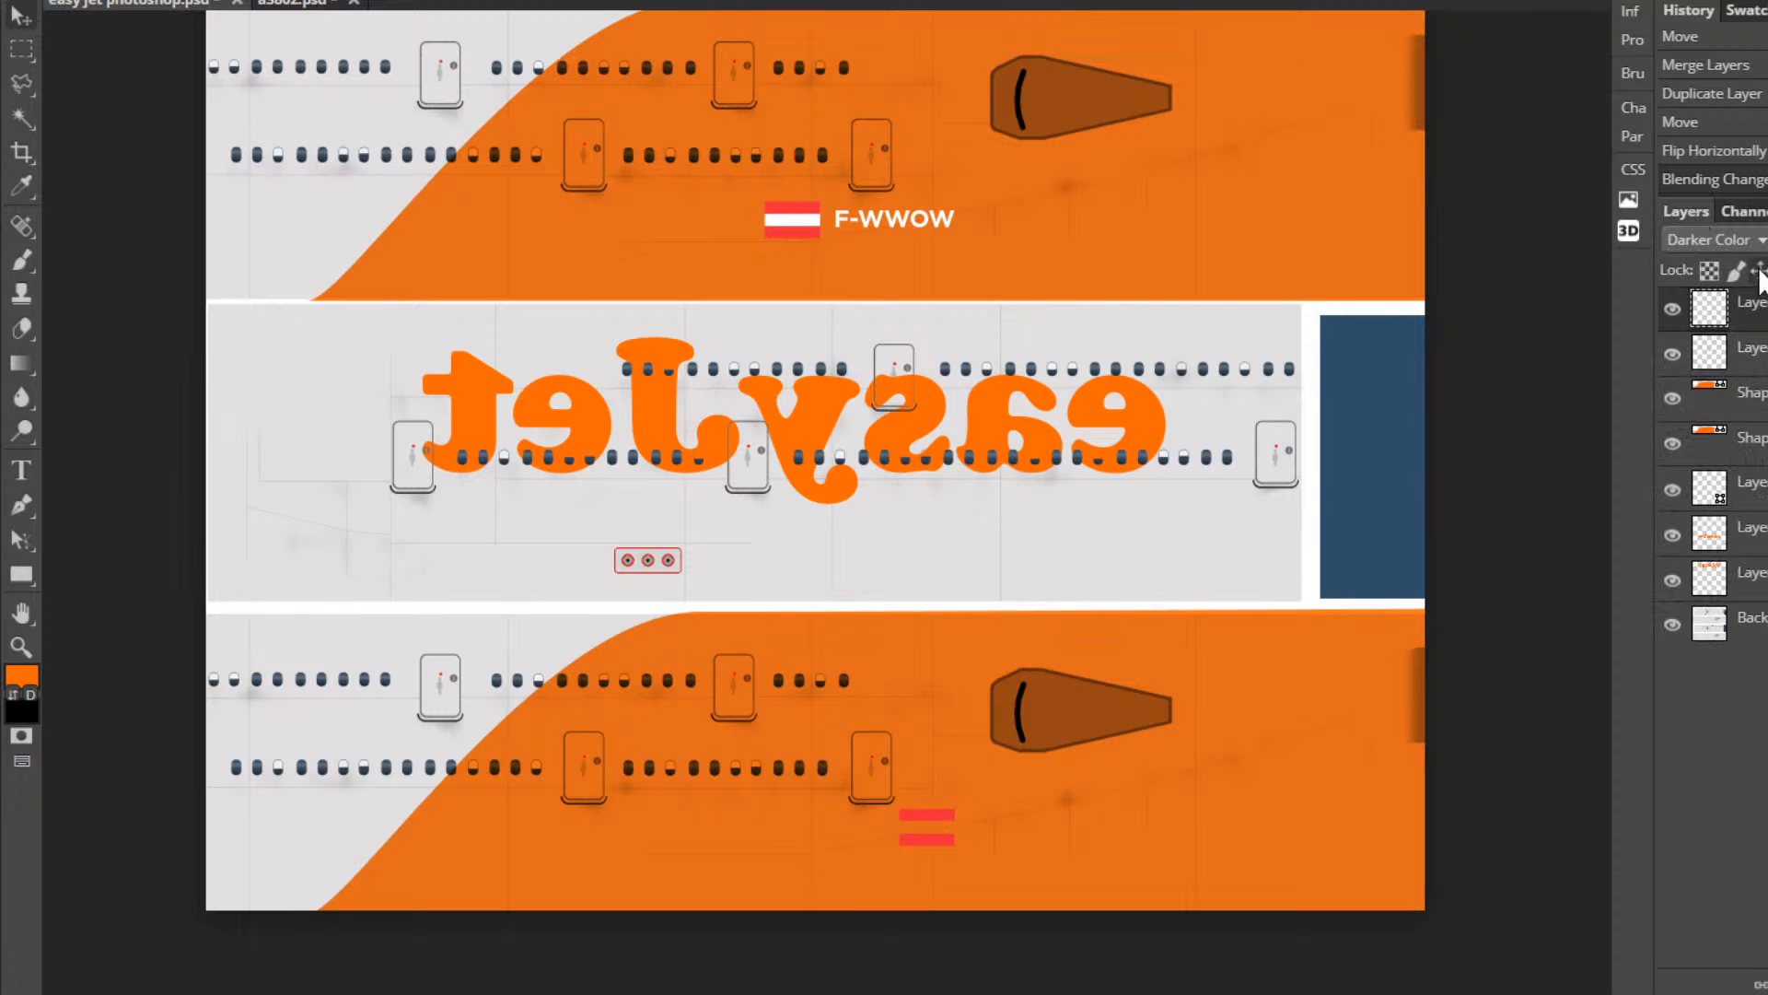
click(1736, 239)
click(1716, 474)
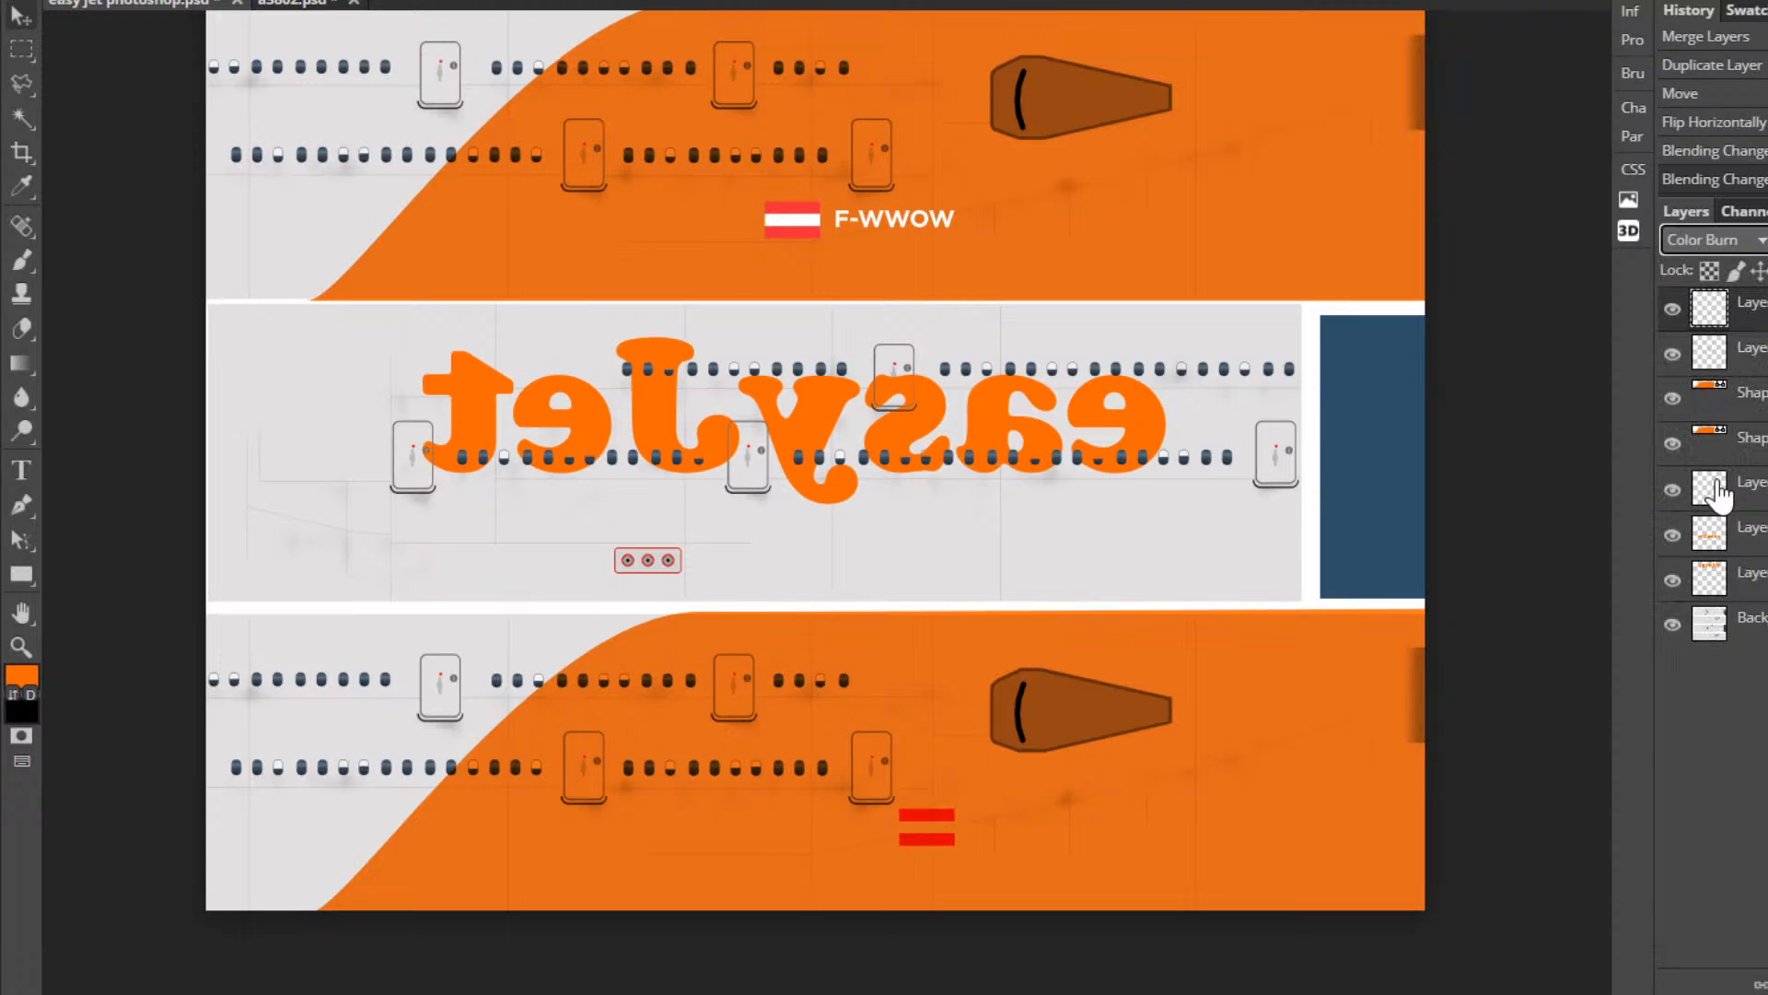
click(1709, 243)
click(1703, 387)
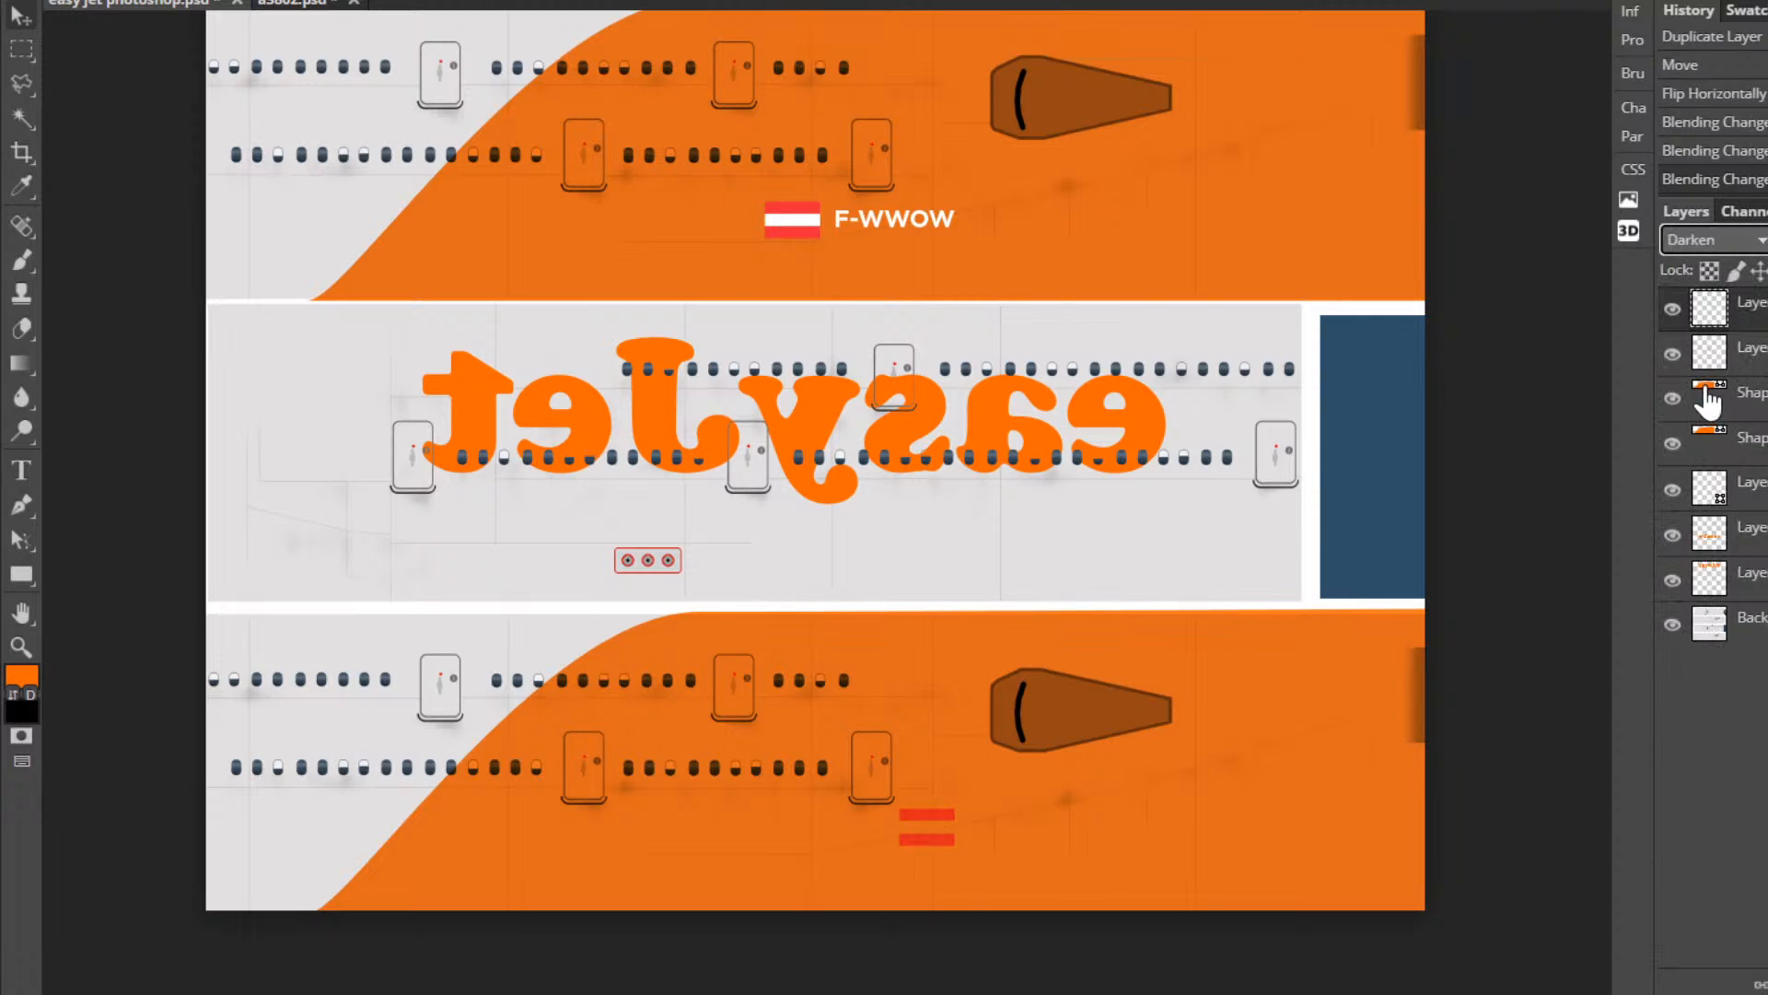
click(1711, 239)
click(1699, 273)
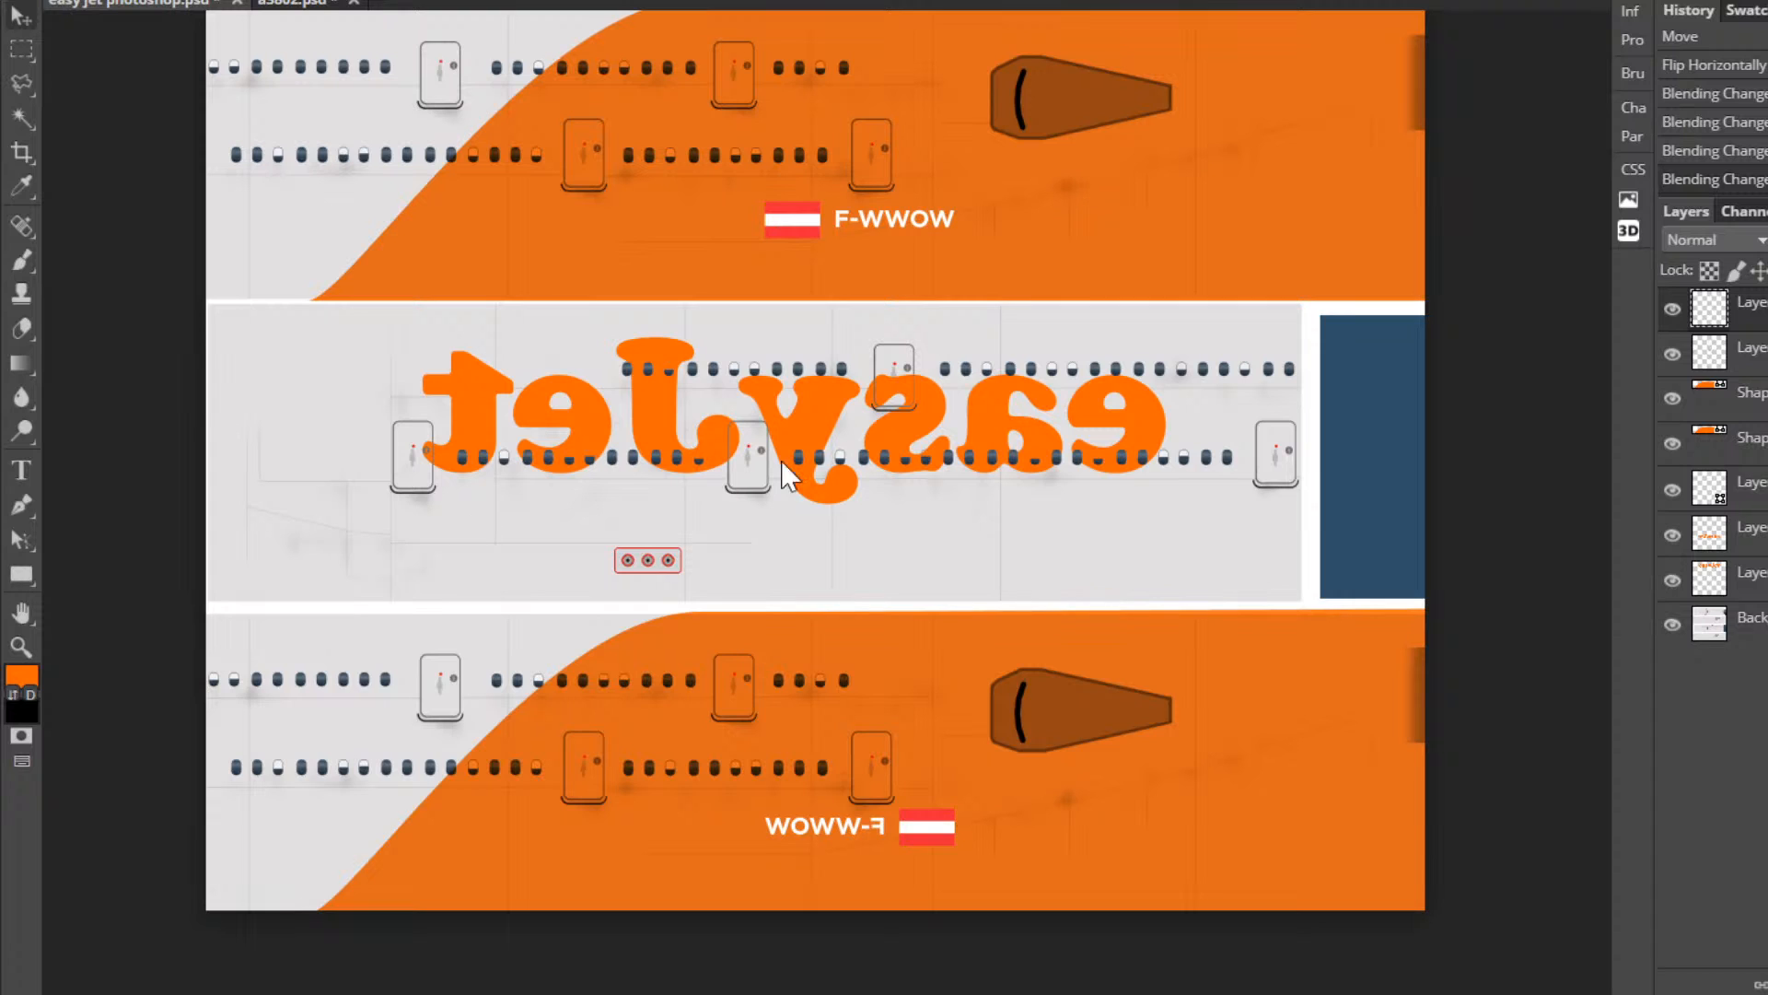
Undo the blend mode changes, the flip, the duplicate and the layer merge, back to the editable registration text.
mouse_move(494, 993)
key(ctrl+alt+z)
key(ctrl+alt+z)
key(ctrl+alt+z)
key(ctrl+alt+z)
key(ctrl+alt+z)
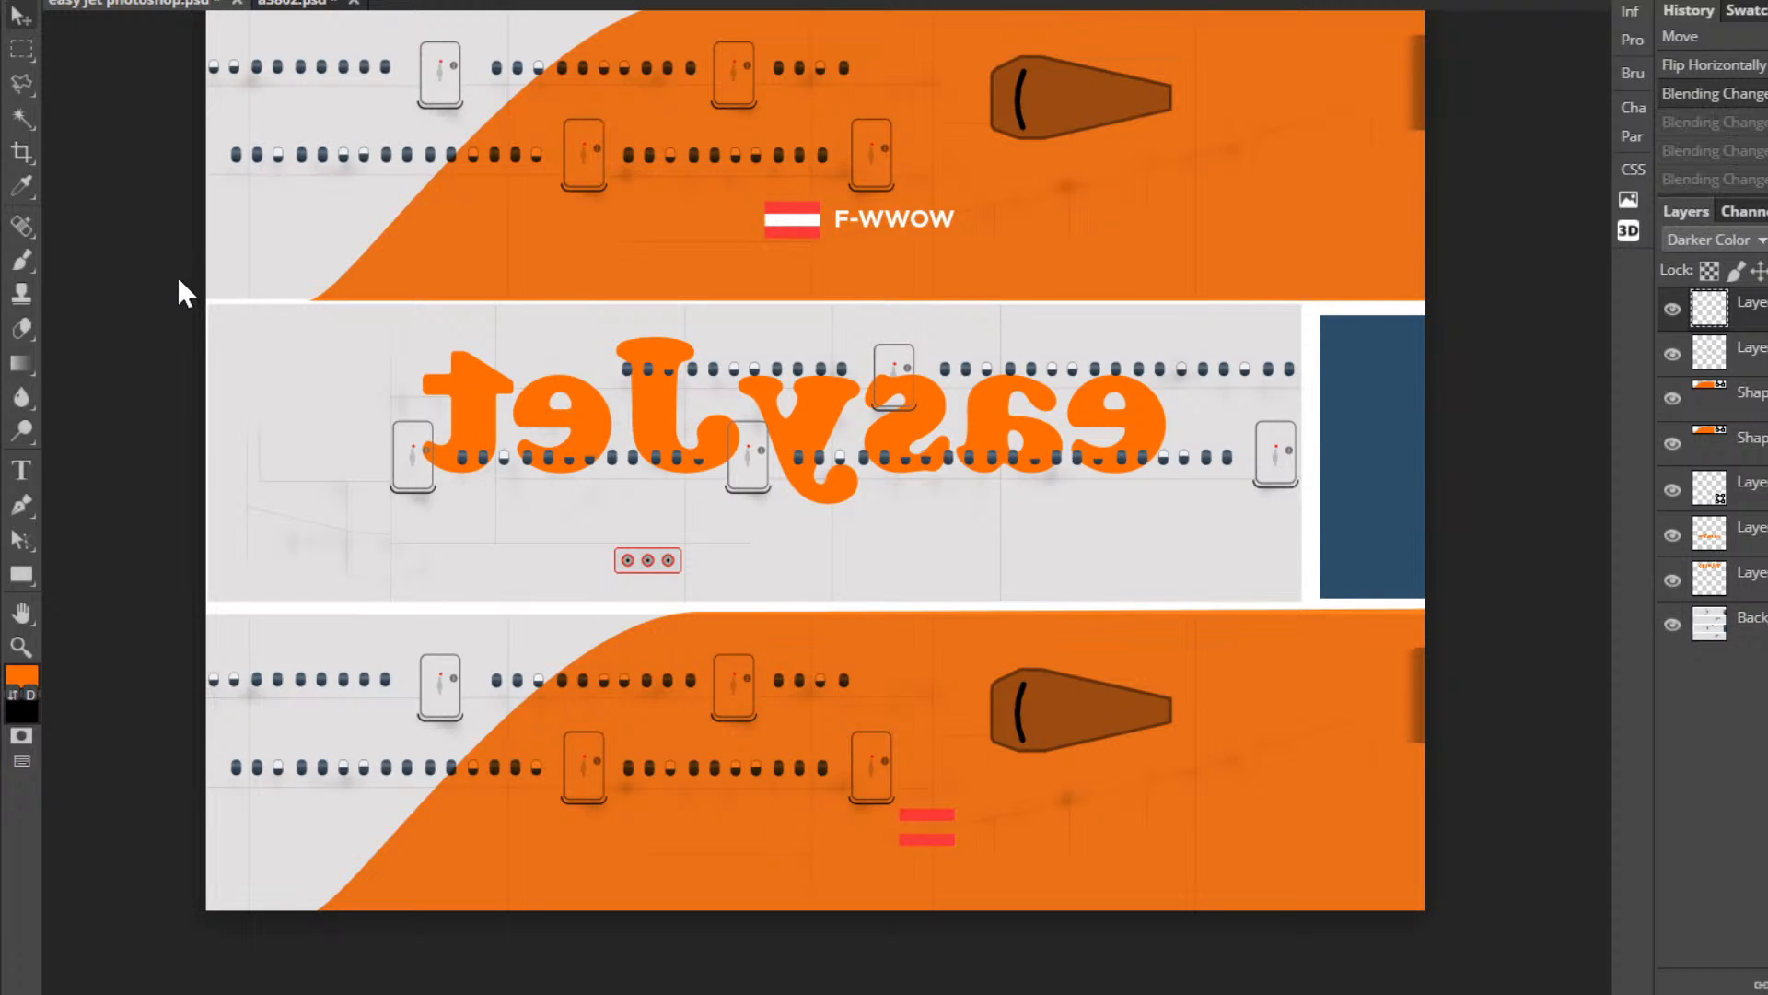
key(ctrl+alt+z)
key(ctrl+alt+z)
key(ctrl+alt+z)
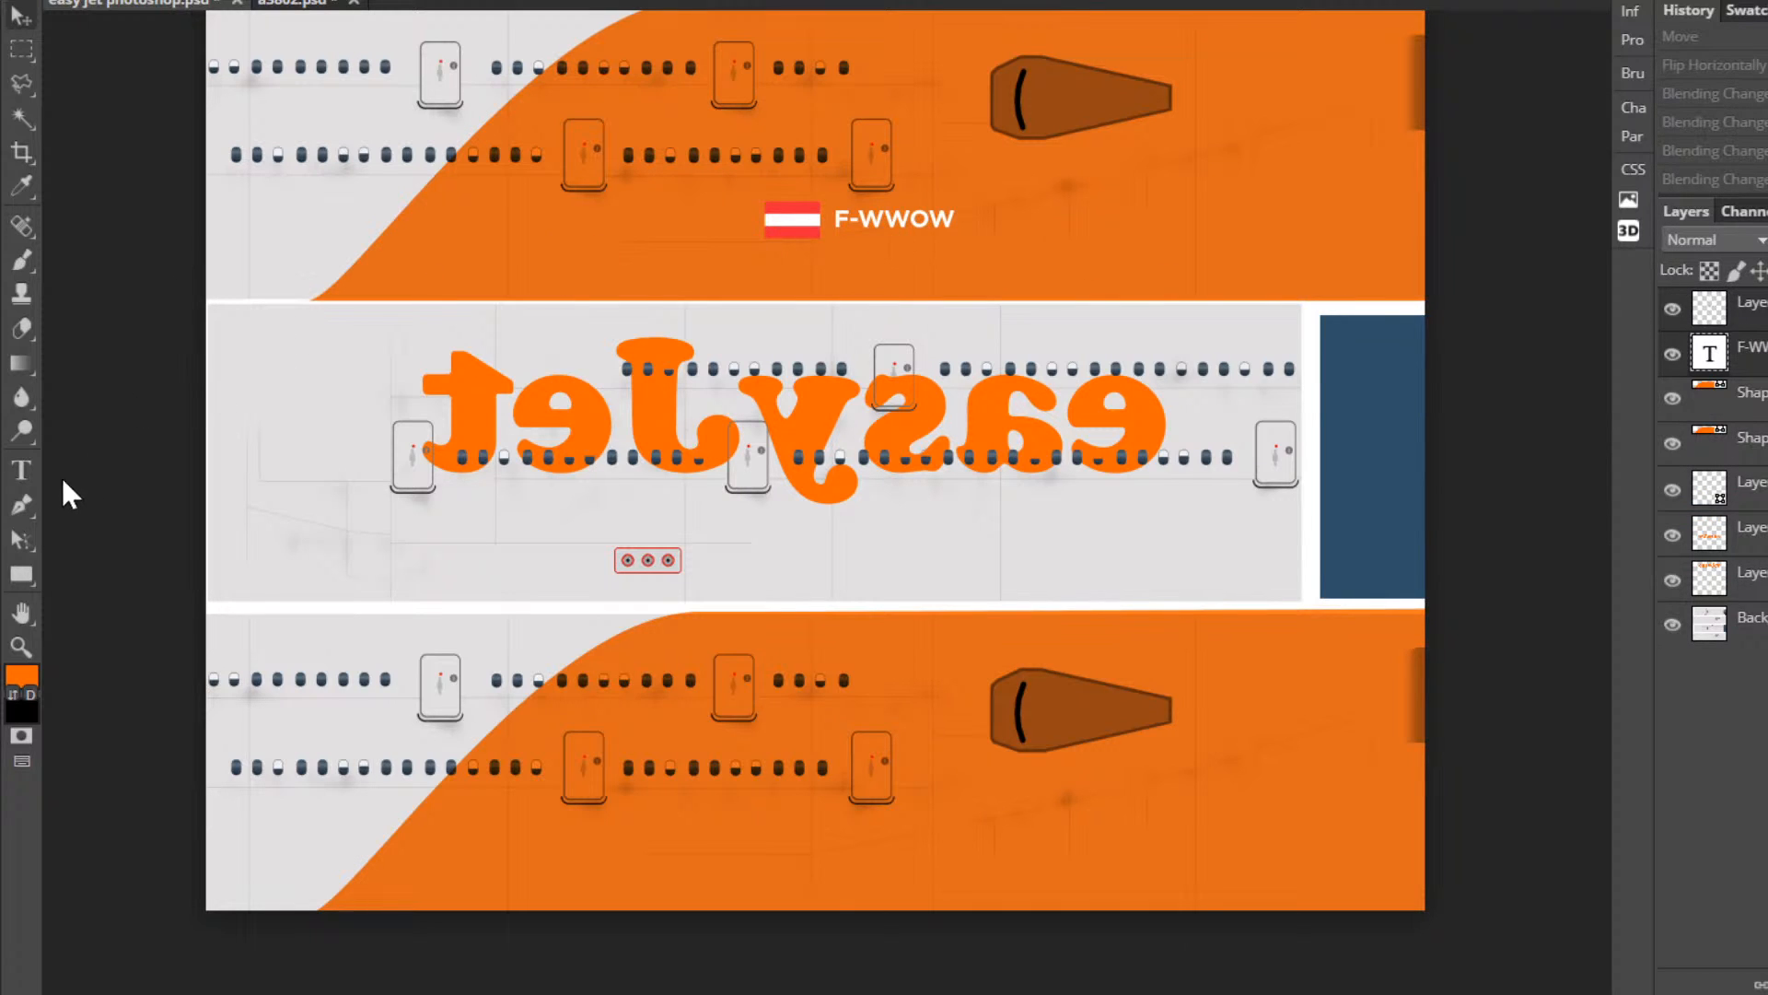
Replace the registration text beside the flag with "F-AE4L" and commit it.
click(16, 466)
click(884, 217)
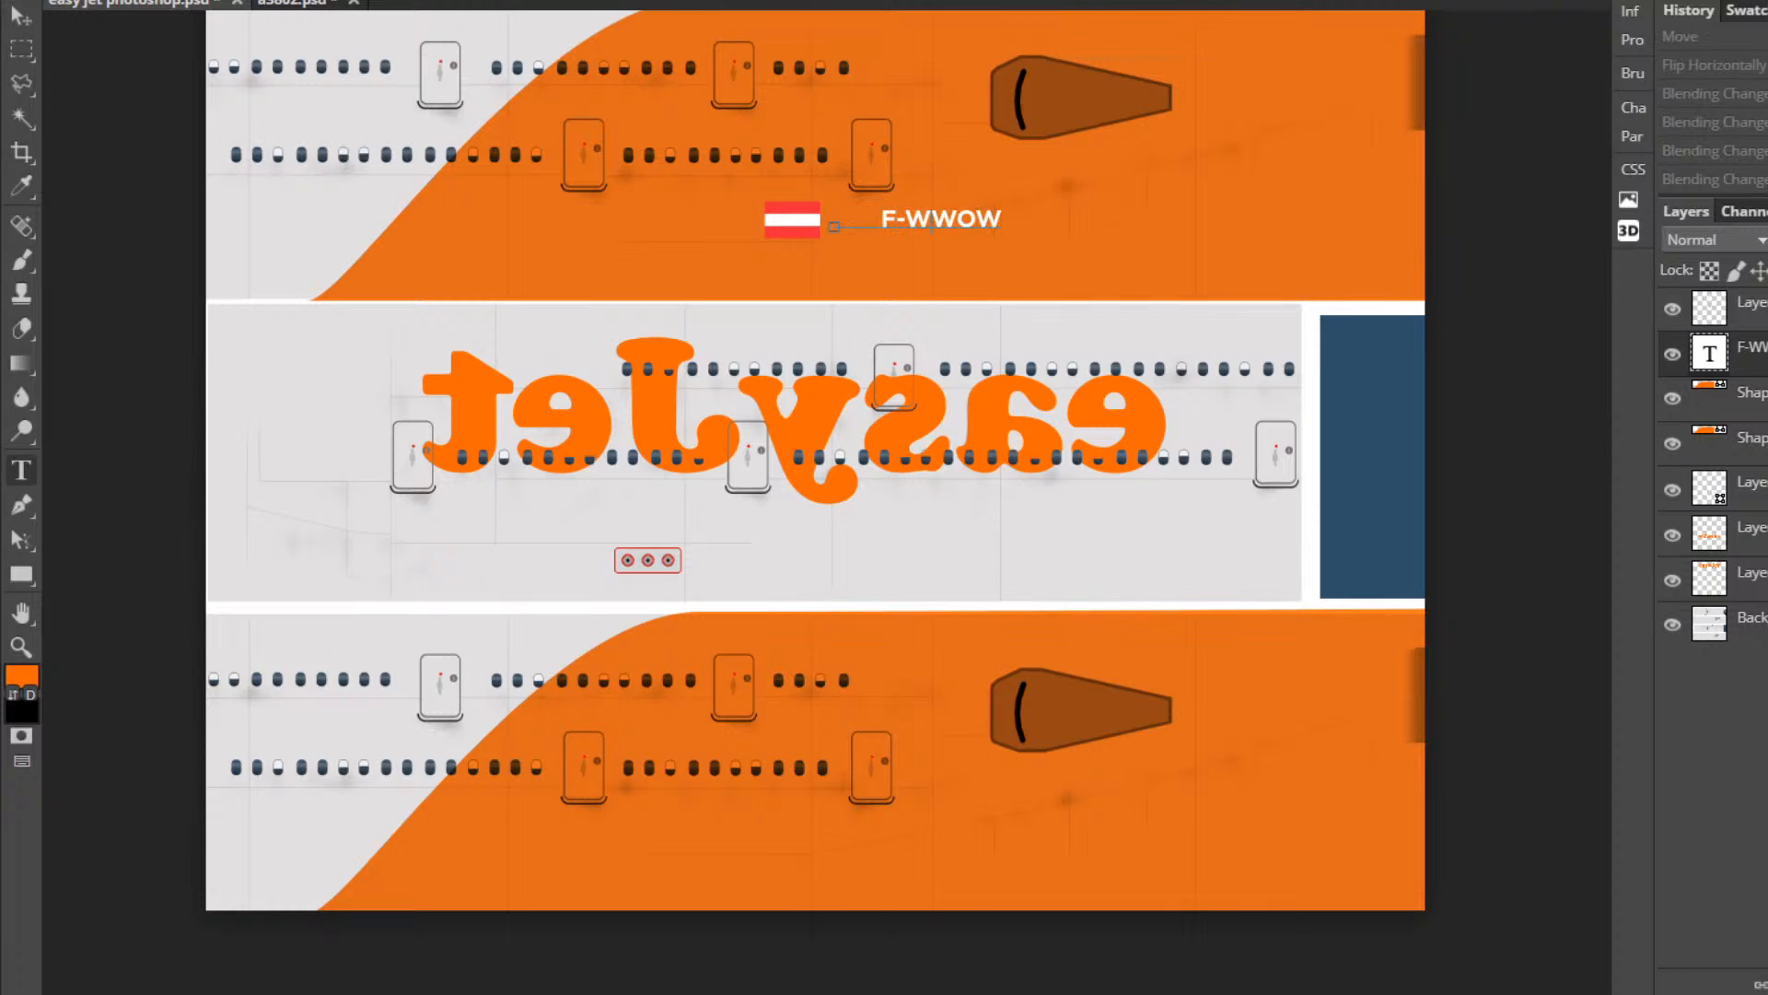
drag(1002, 221, 832, 221)
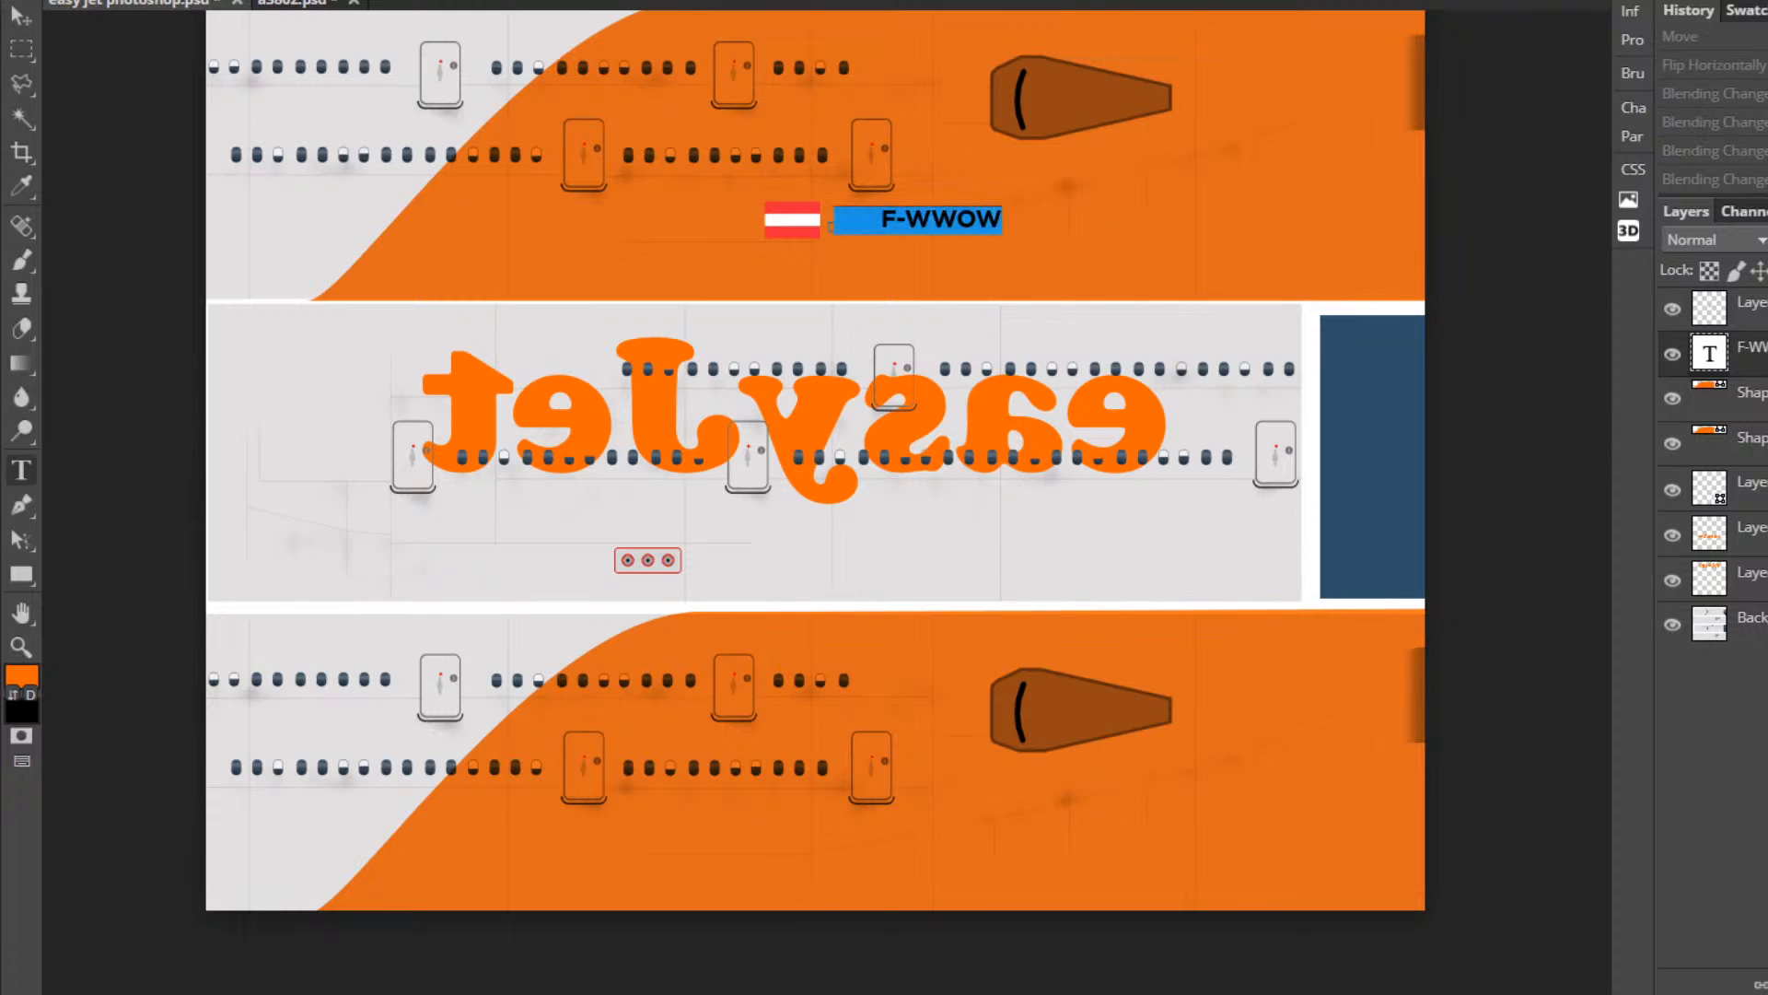
text(F)
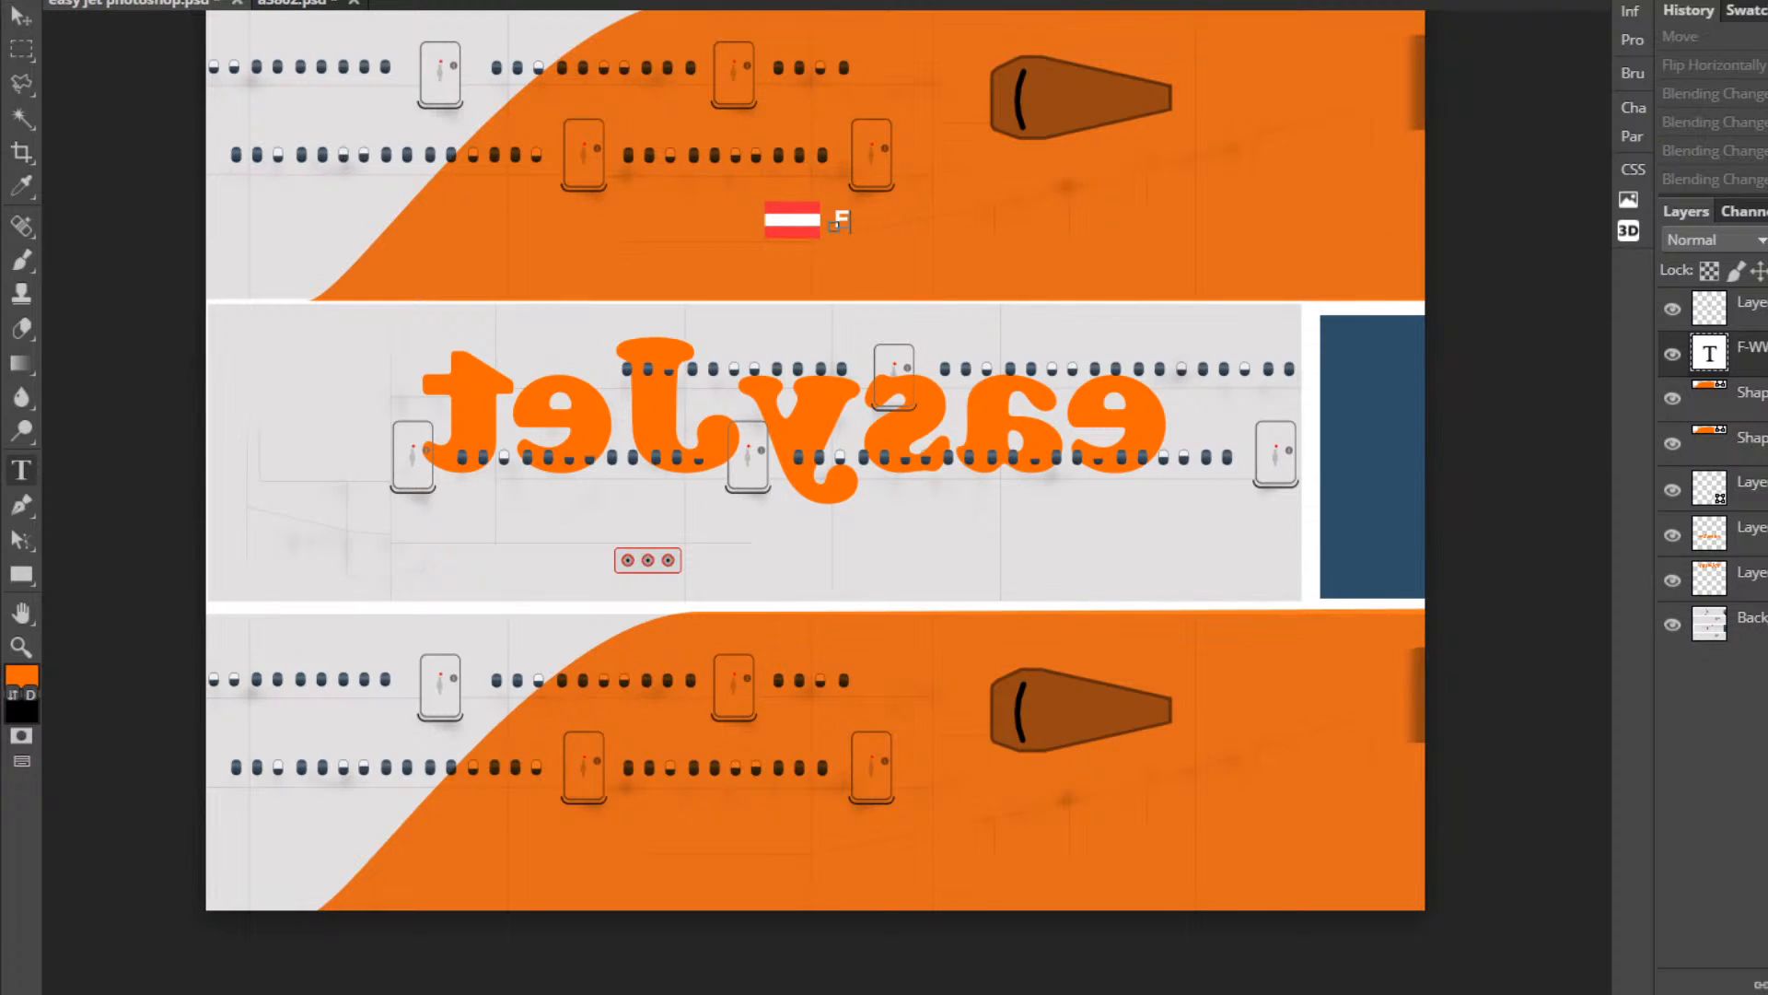
text(-AE4L)
click(22, 14)
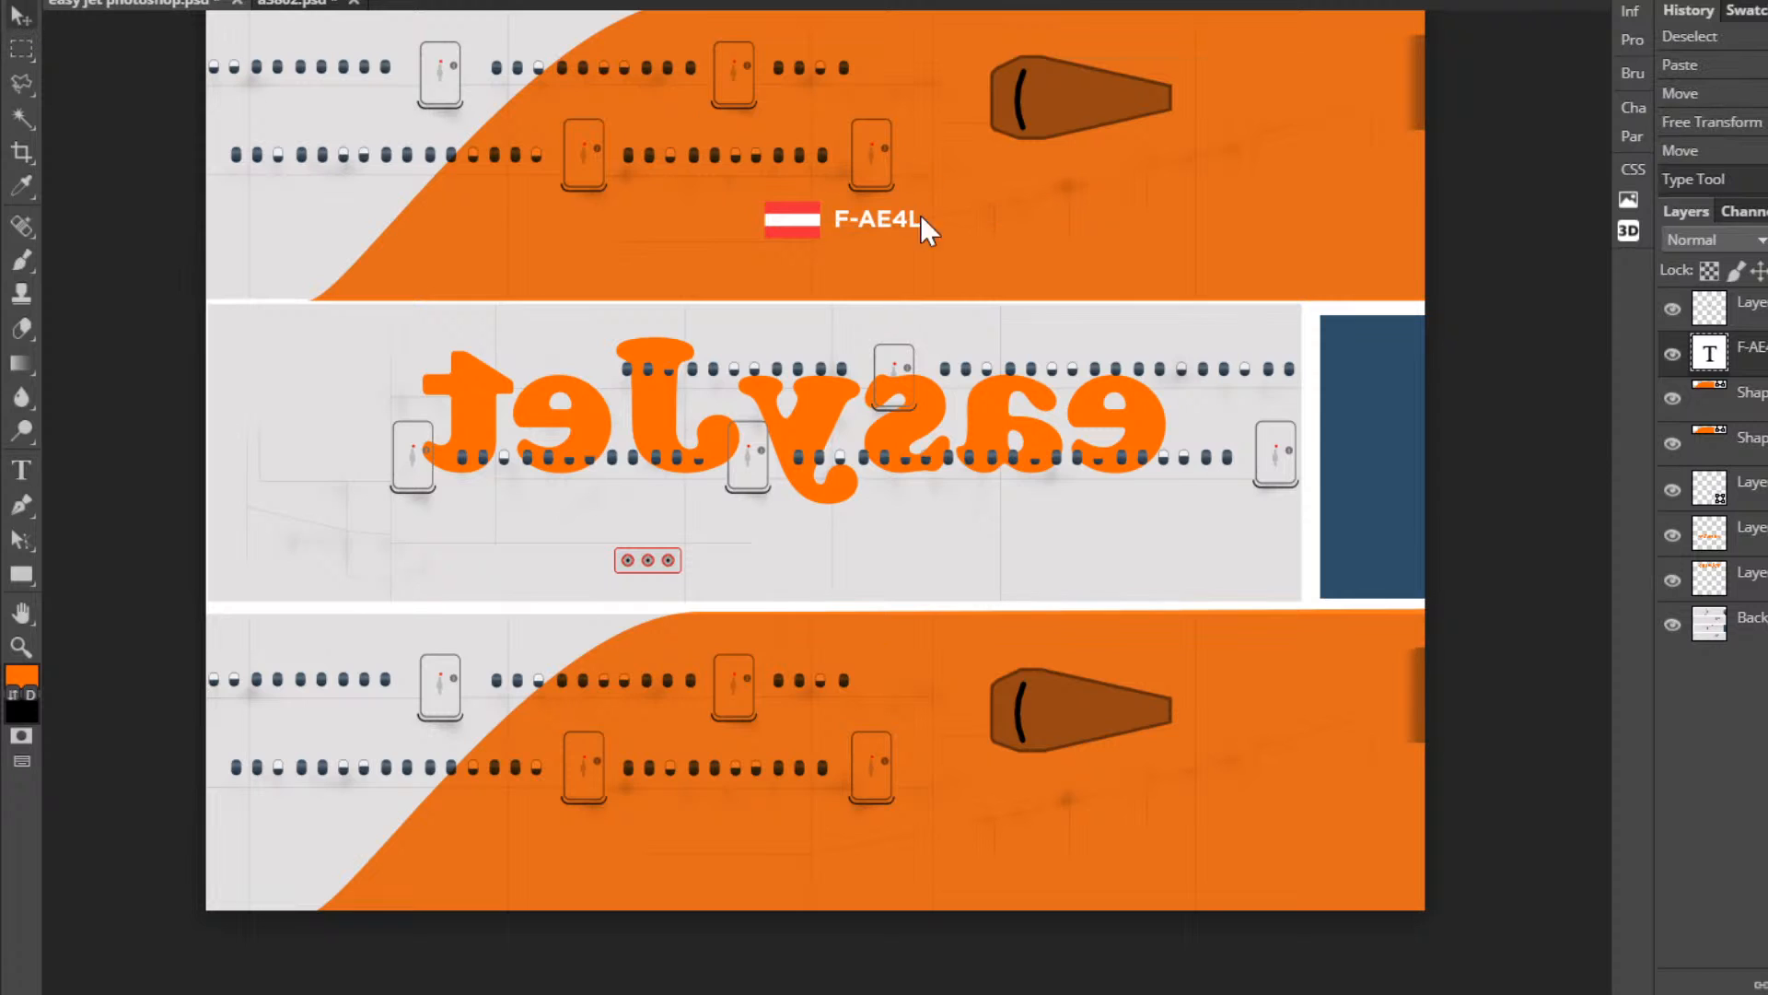
Nudge the registration text slightly away from the flag, and search the aircraft fleet website for "F-AE4L".
drag(897, 215, 903, 218)
double_click(842, 222)
key(ctrl+c)
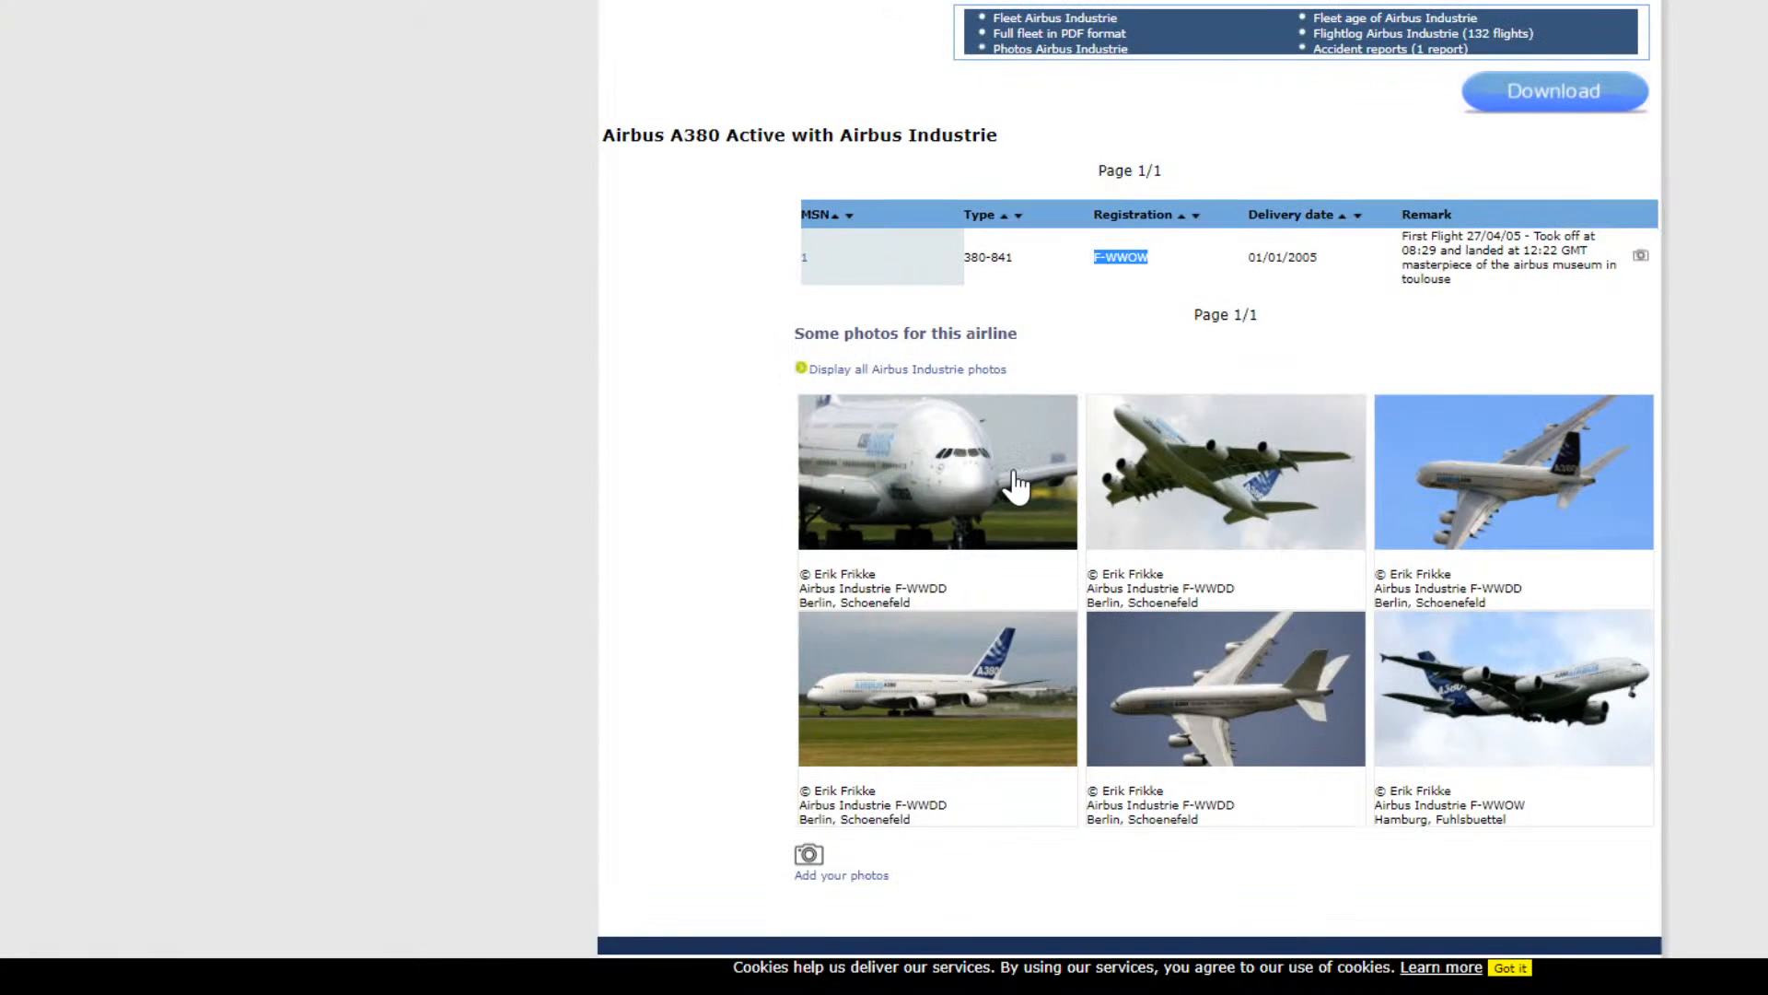
scroll(1015, 474, up, 3)
click(1531, 60)
key(ctrl+v)
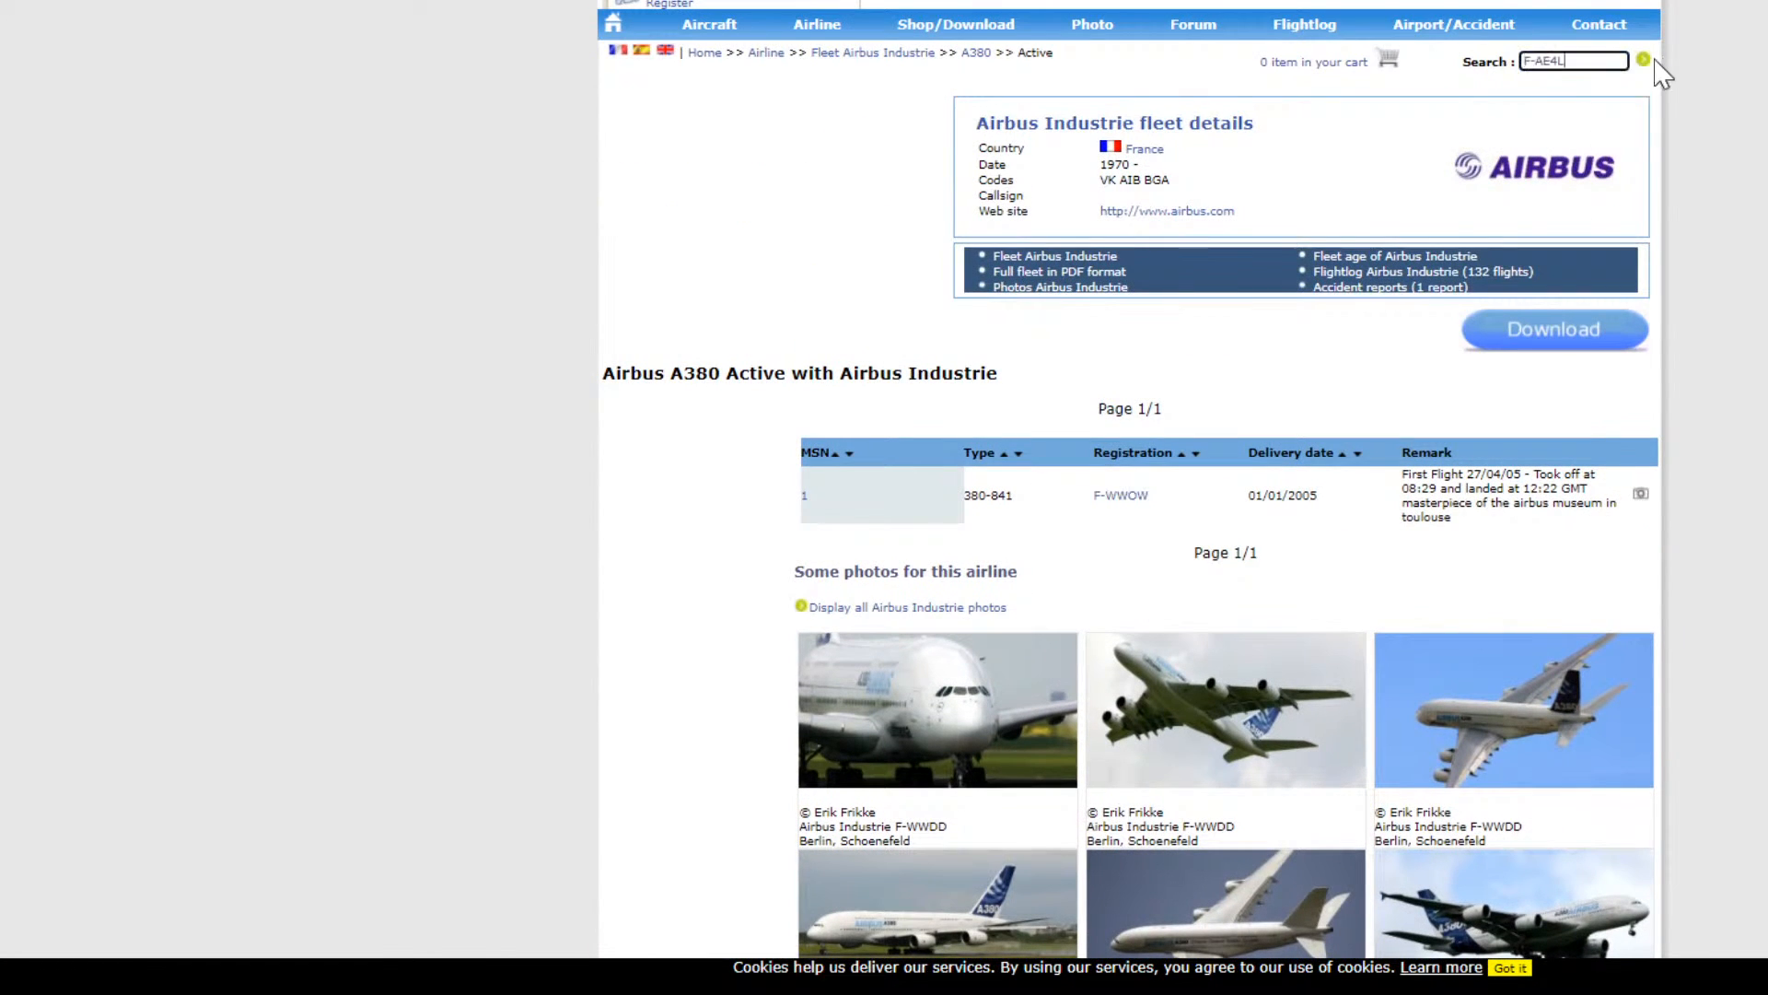
click(1642, 61)
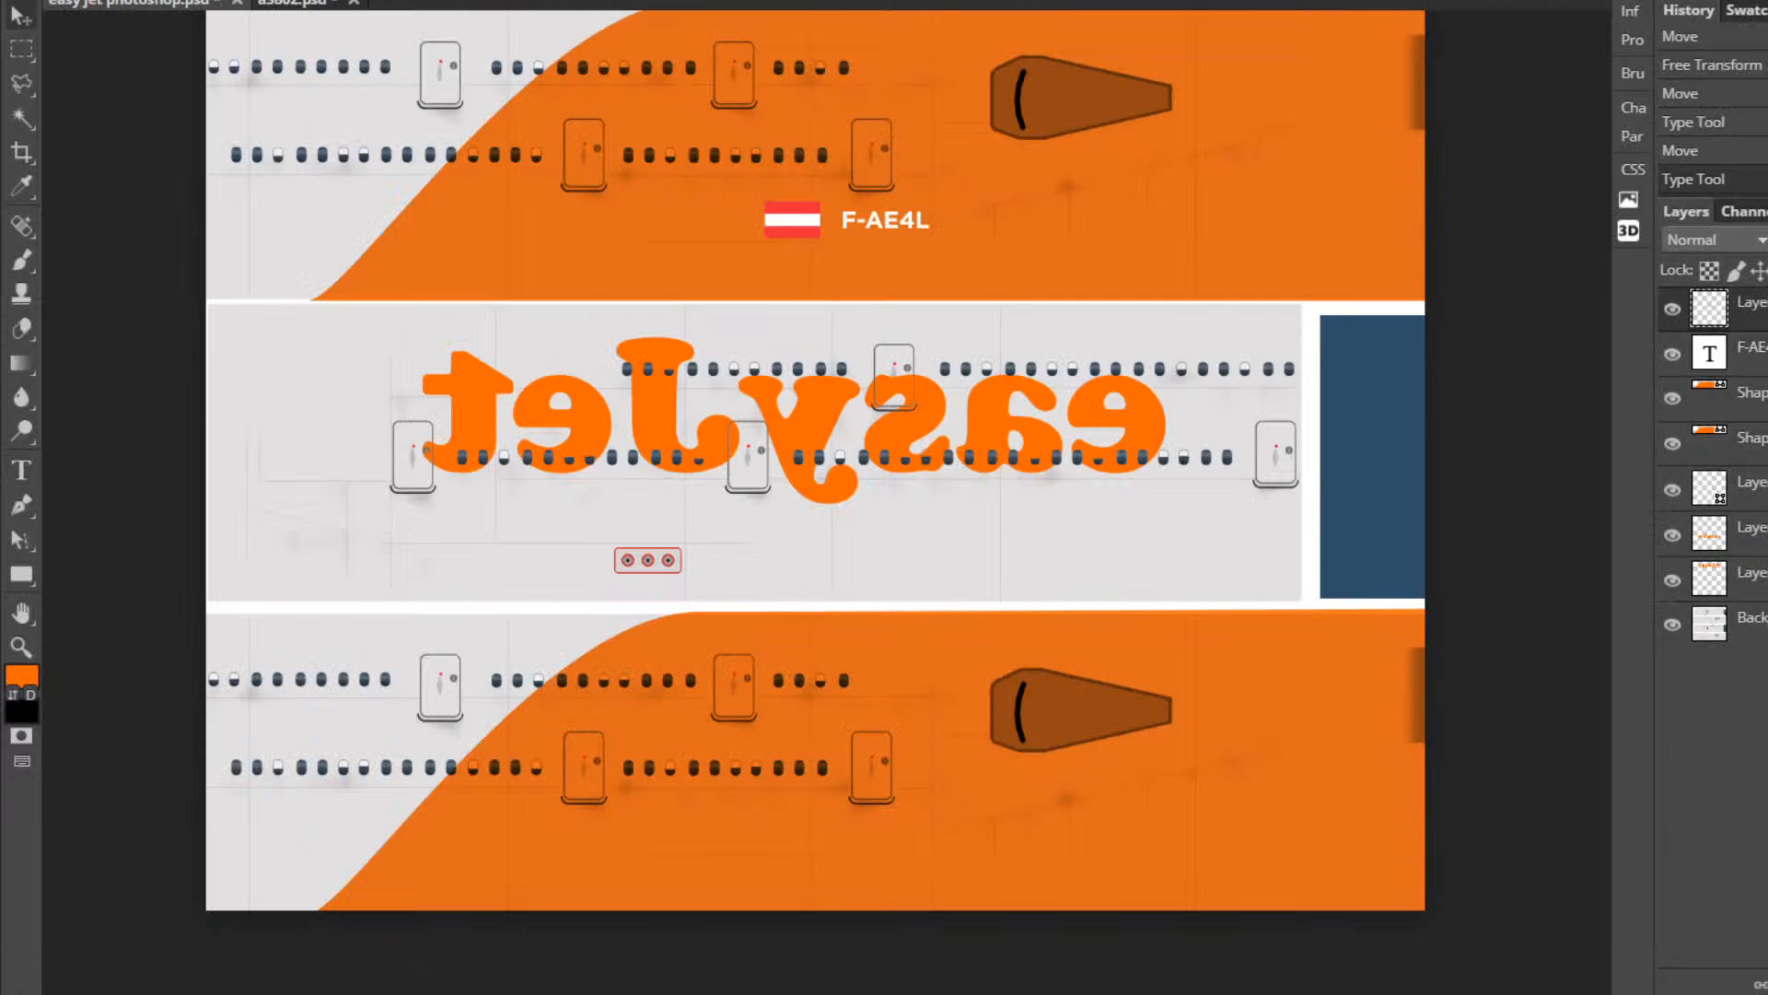
Merge the Austrian flag and F-AE4L text layers into one marking layer and duplicate it.
shift+click(1751, 348)
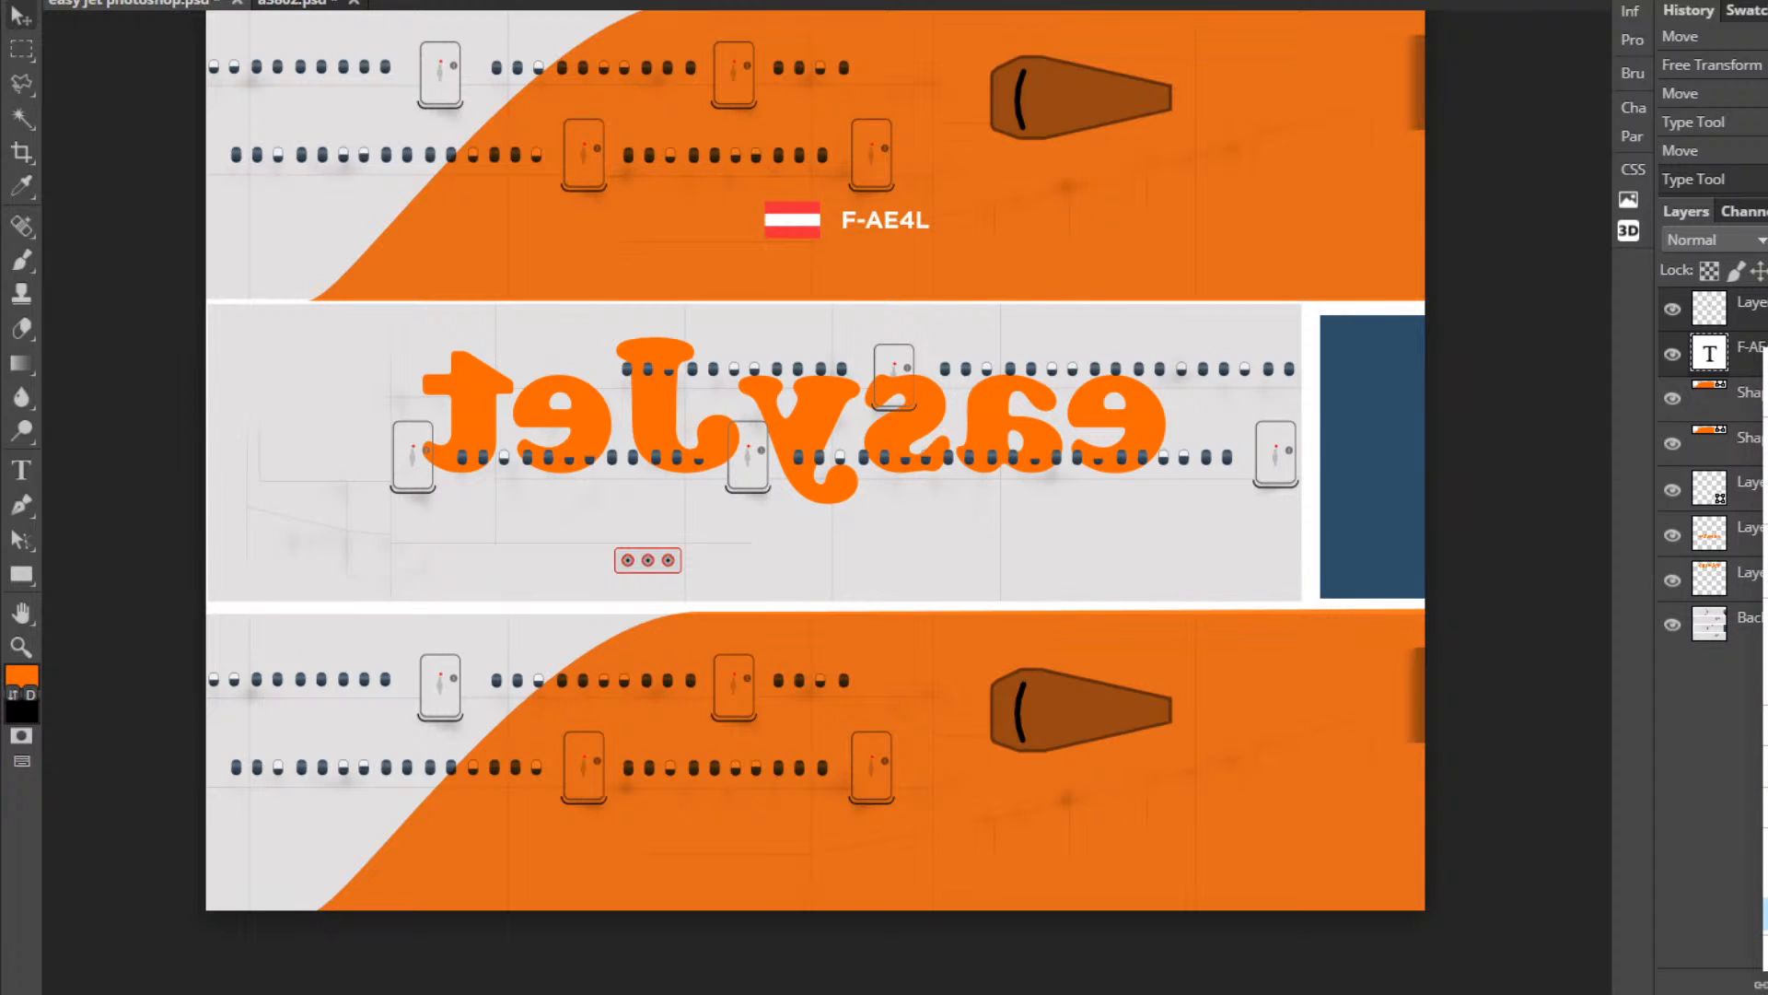
key(ctrl+e)
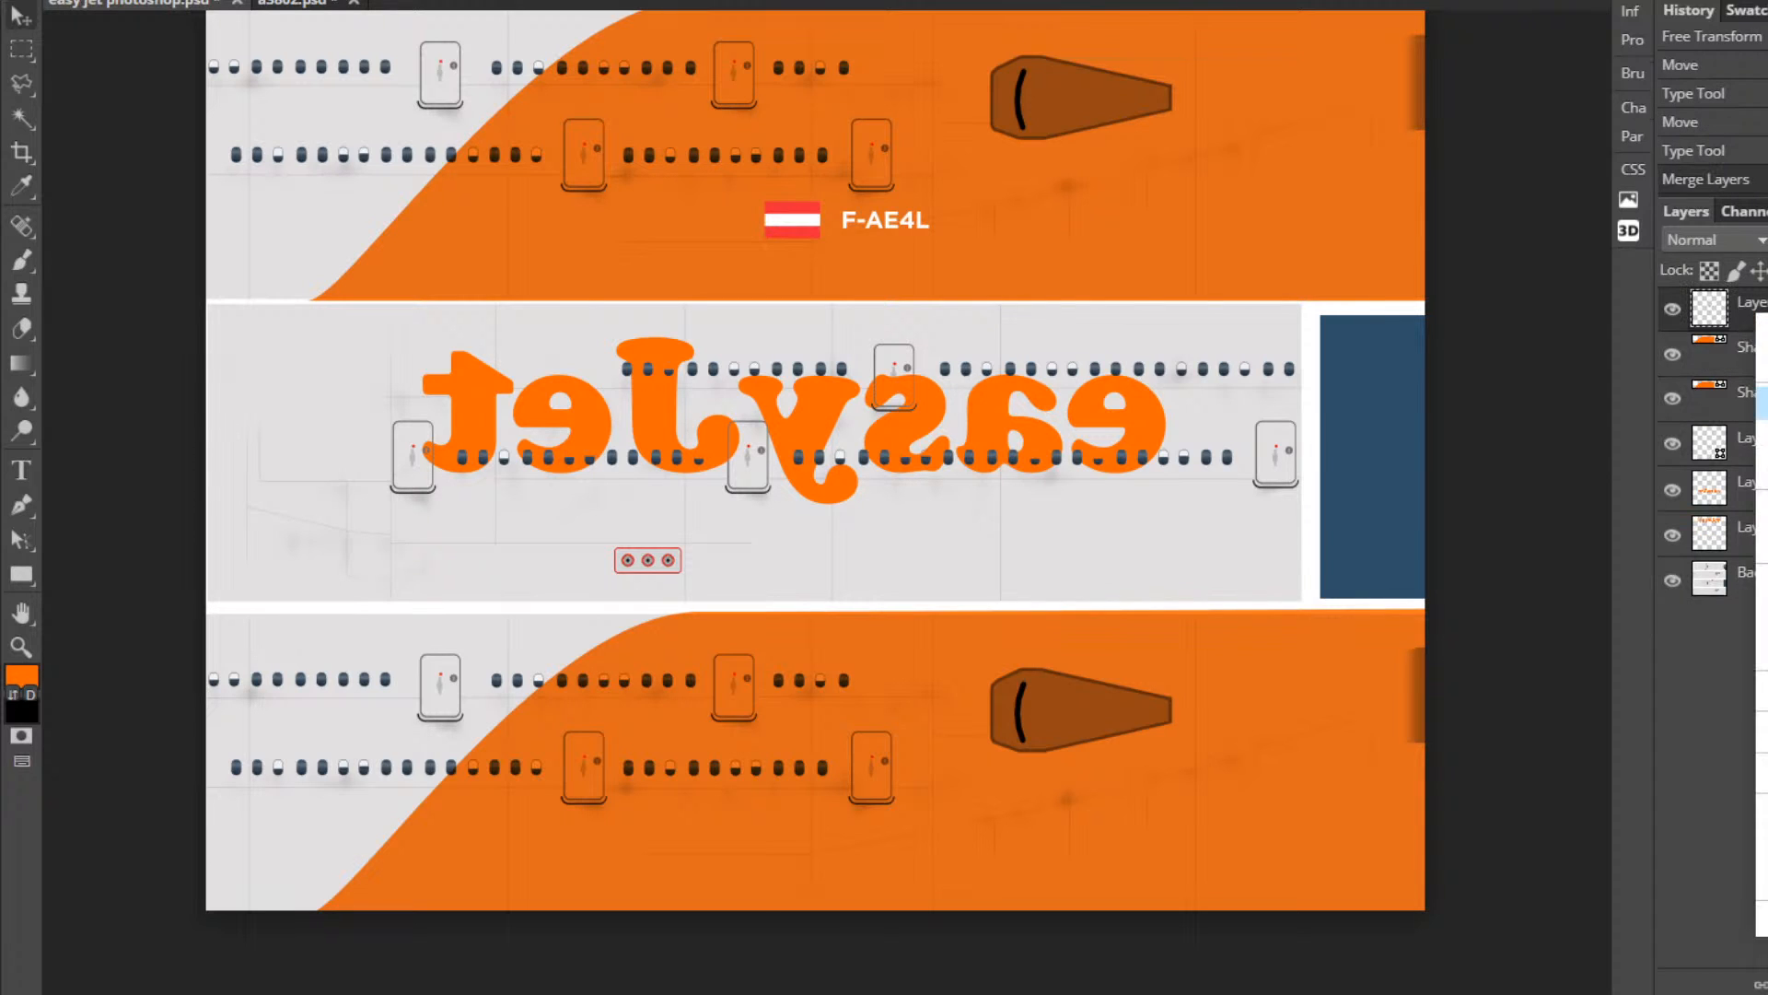
key(ctrl+j)
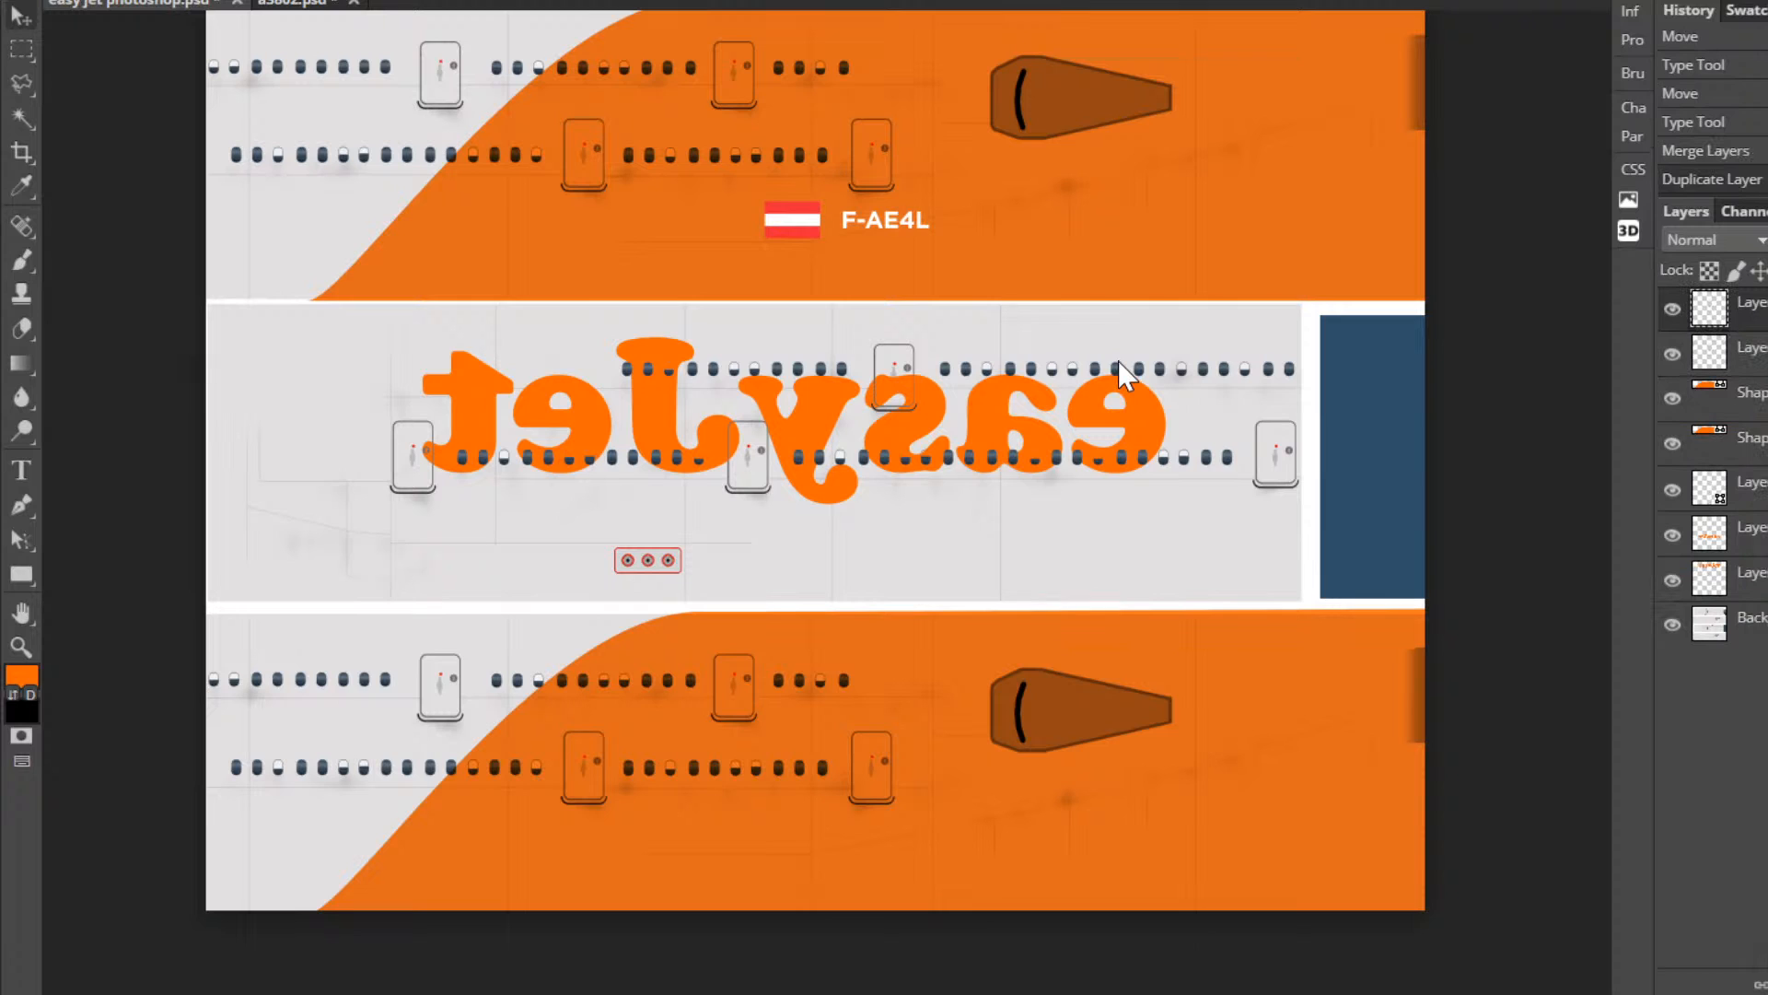
Move the duplicate marking straight down onto the lower orange fuselage section and flip it horizontally.
key(shift+Down)
key(shift+Down)
key(shift+Down)
key(shift+Down)
key(shift+Down)
key(shift+Down)
key(shift+Down)
key(shift+Down)
key(shift+Down)
key(shift+Down)
key(shift+Down)
key(shift+Down)
key(shift+Down)
key(shift+Down)
key(shift+Down)
key(shift+Down)
key(shift+Down)
key(shift+Down)
key(shift+Down)
key(shift+Down)
key(shift+Down)
key(shift+Down)
key(shift+Down)
key(shift+Down)
key(shift+Down)
key(shift+Down)
key(shift+Down)
key(shift+Down)
key(shift+Down)
key(shift+Down)
key(shift+Down)
key(shift+Down)
key(shift+Down)
key(shift+Down)
key(shift+Down)
key(shift+Down)
key(shift+Down)
key(shift+Down)
key(shift+Down)
key(shift+Down)
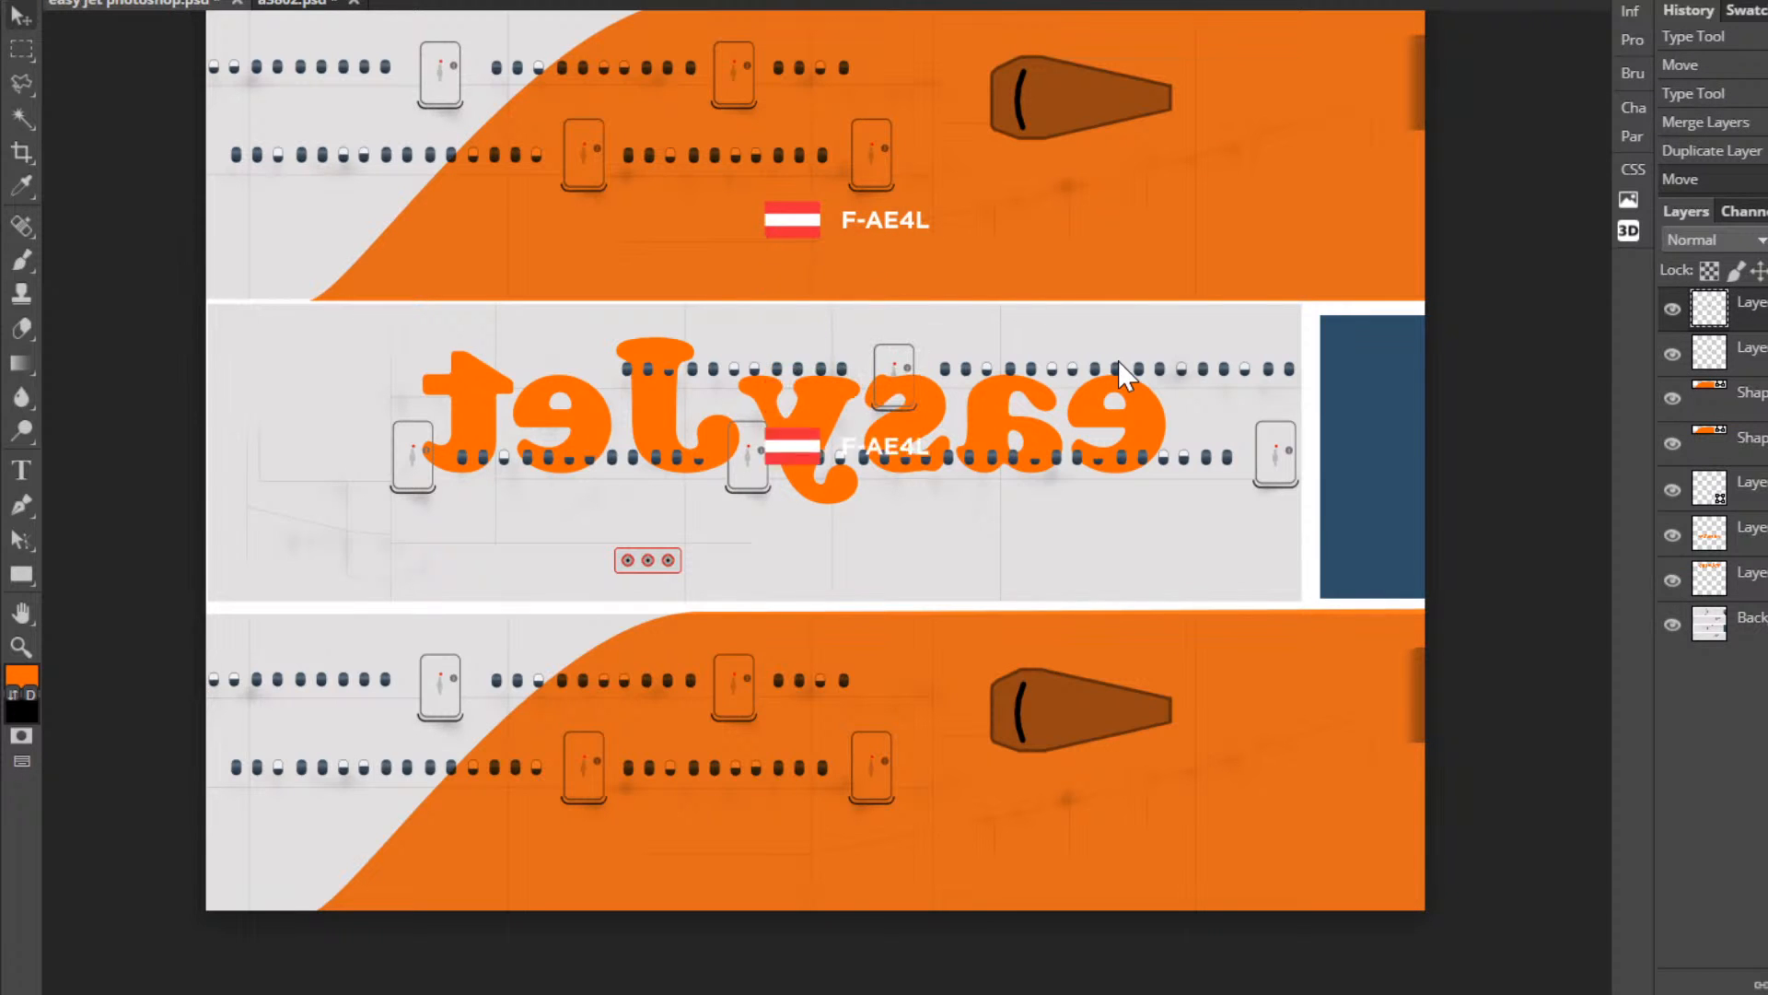
key(shift+Down)
key(shift+Down)
key(shift+Down)
key(shift+Down)
key(shift+Down)
key(shift+Down)
key(shift+Down)
key(shift+Down)
key(shift+Down)
key(shift+Down)
key(shift+Down)
key(shift+Down)
key(shift+Down)
key(shift+Down)
key(shift+Down)
key(shift+Down)
key(shift+Down)
key(shift+Down)
key(shift+Down)
key(shift+Down)
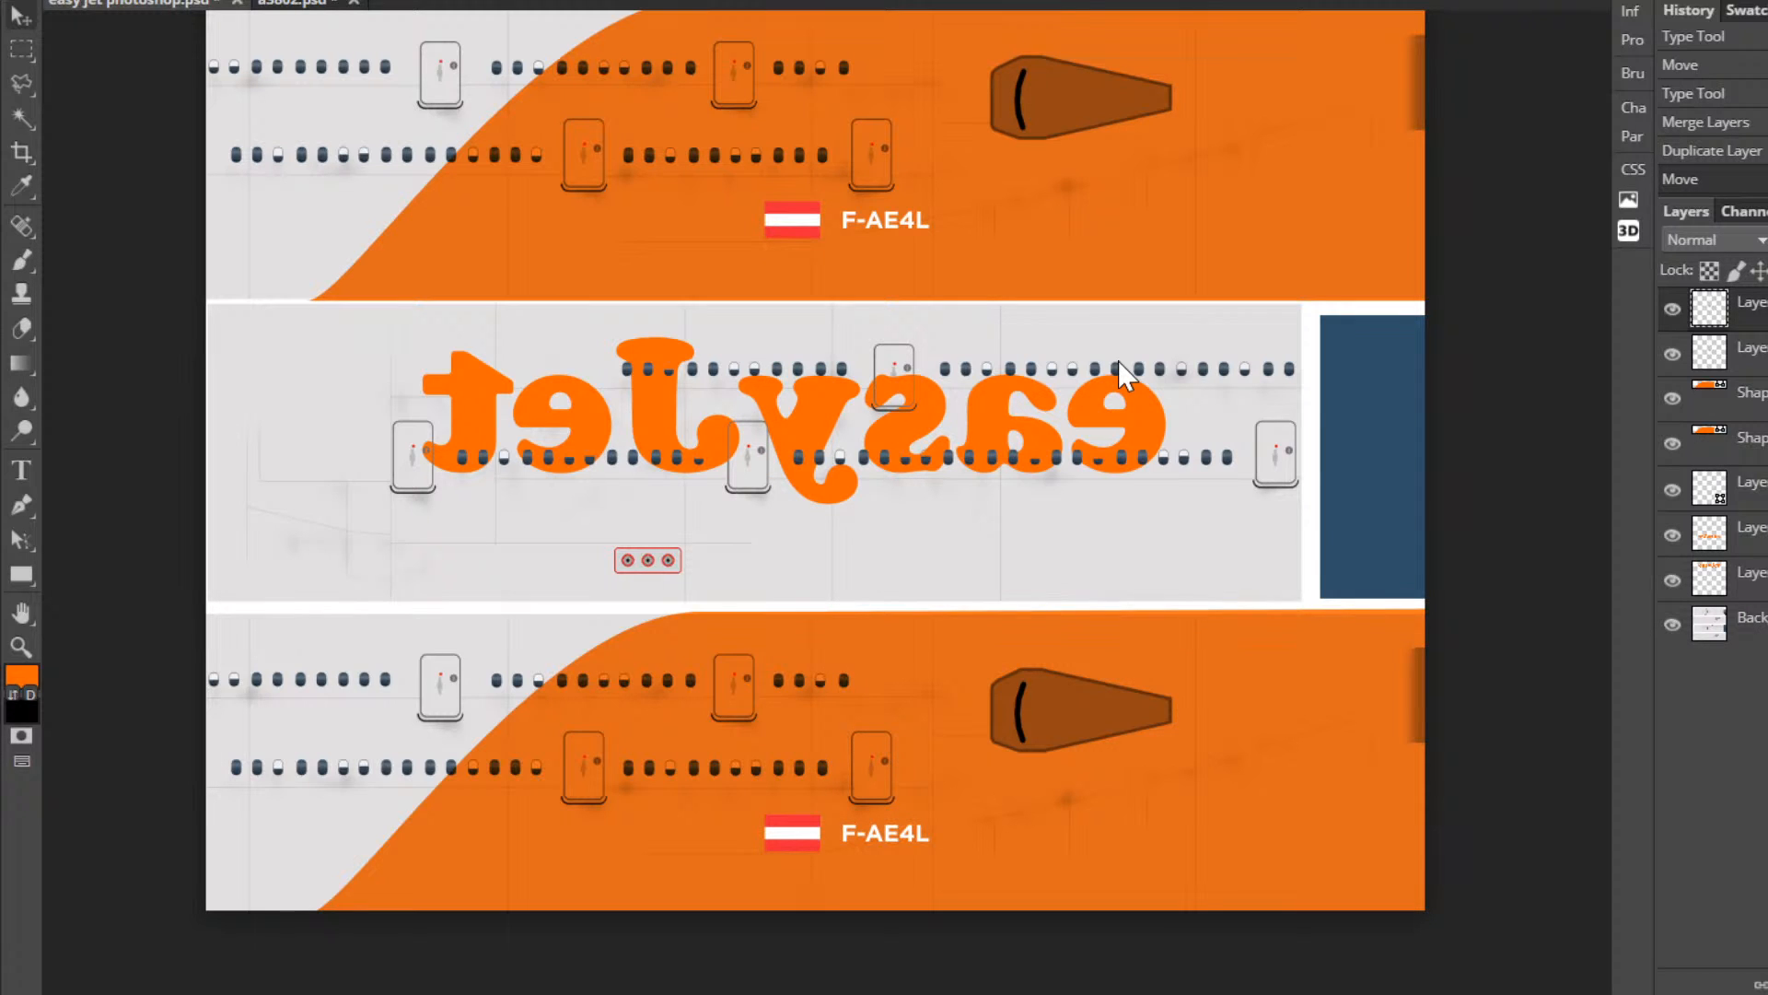
click(66, 0)
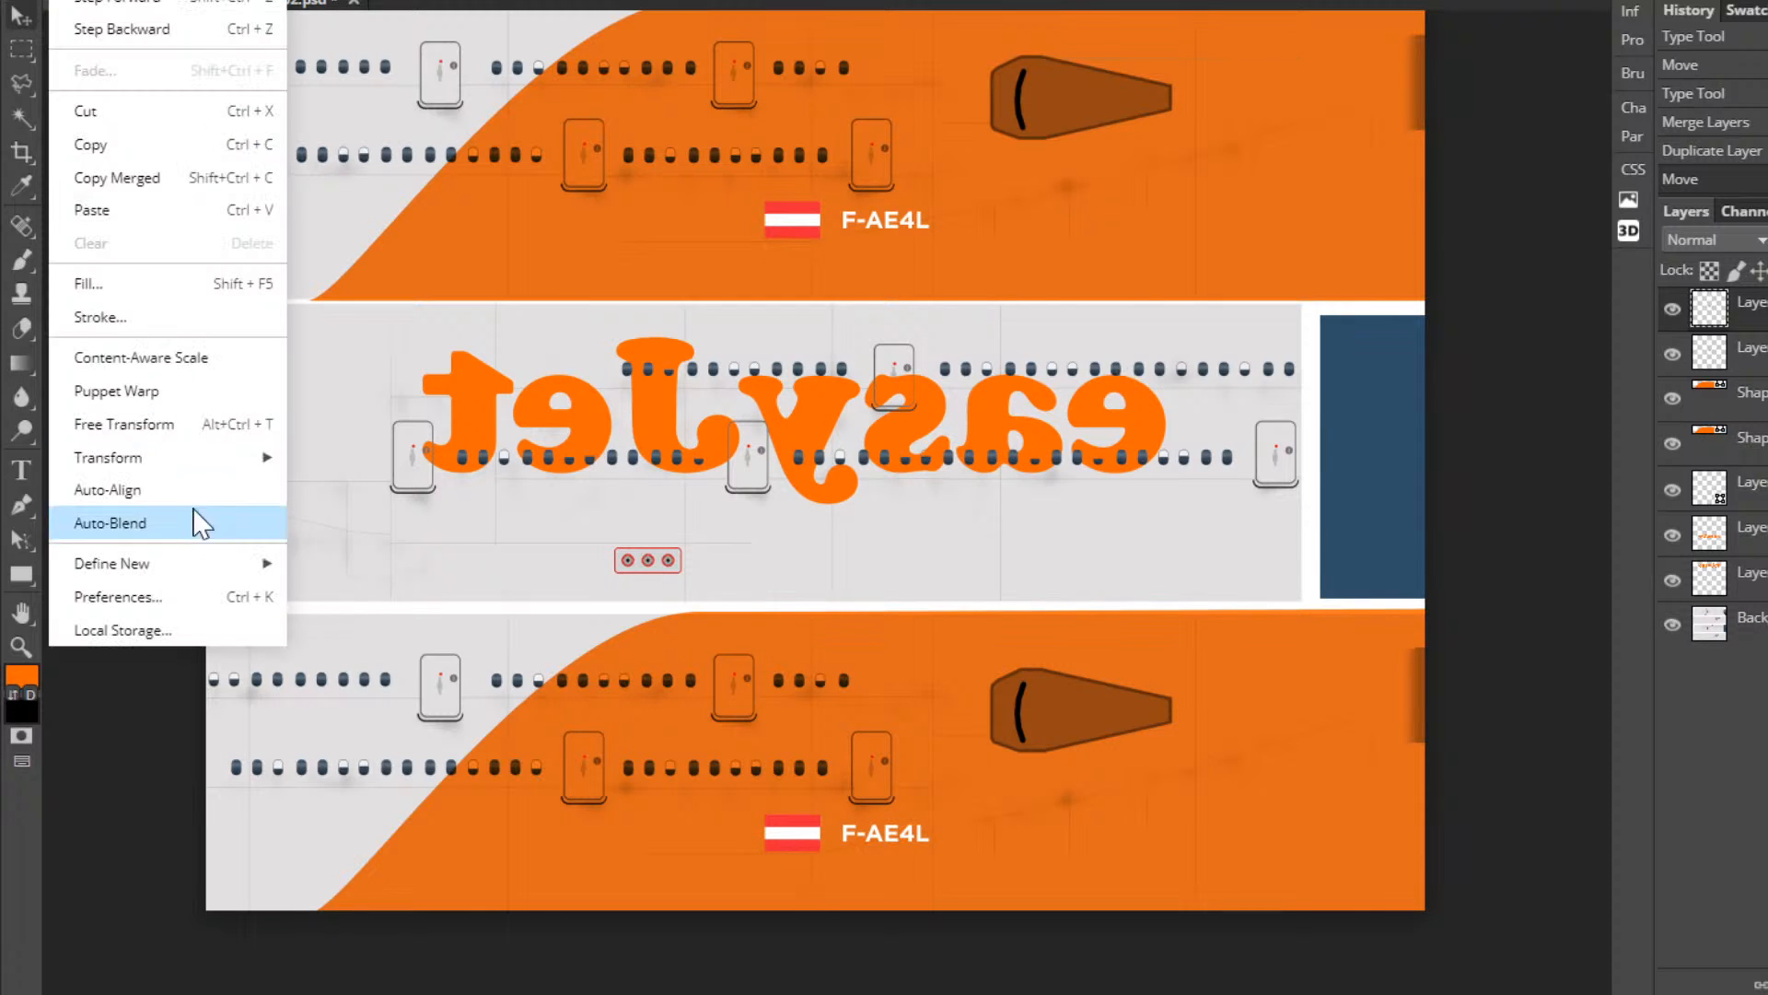
mouse_move(197, 457)
click(375, 774)
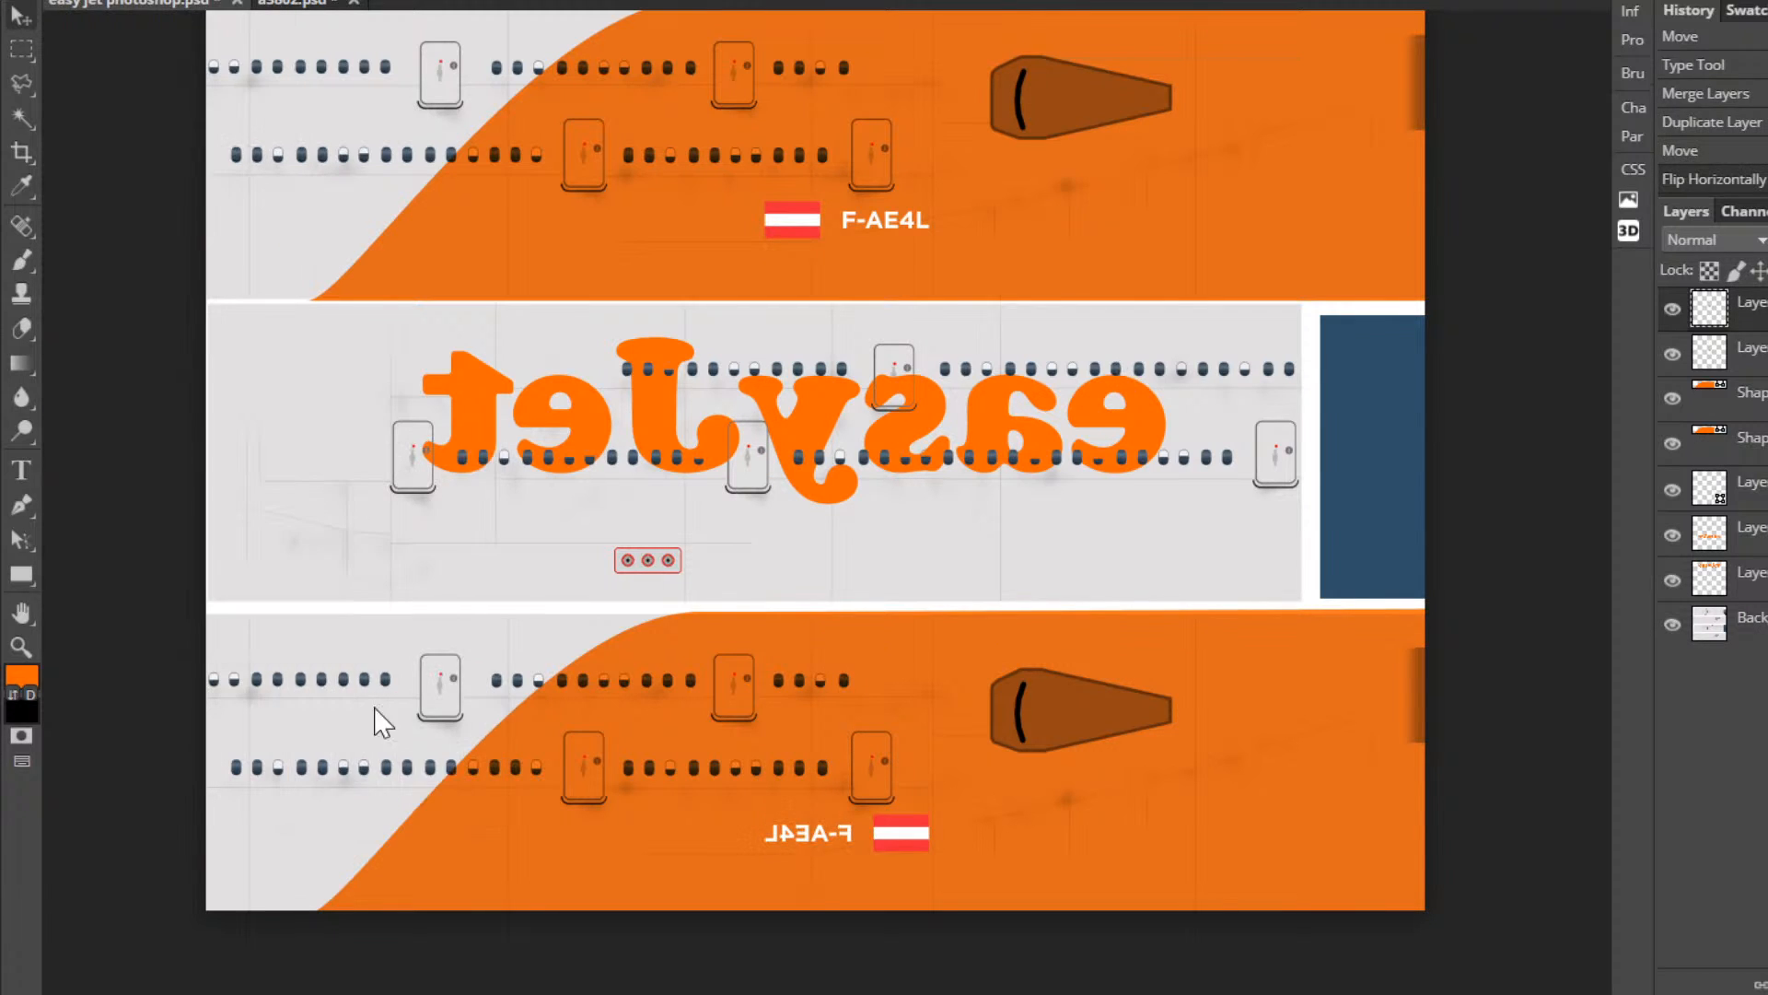
Export the updated livery texture as a 2048 × 2048 px PNG at 100% quality.
click(23, 0)
mouse_move(142, 233)
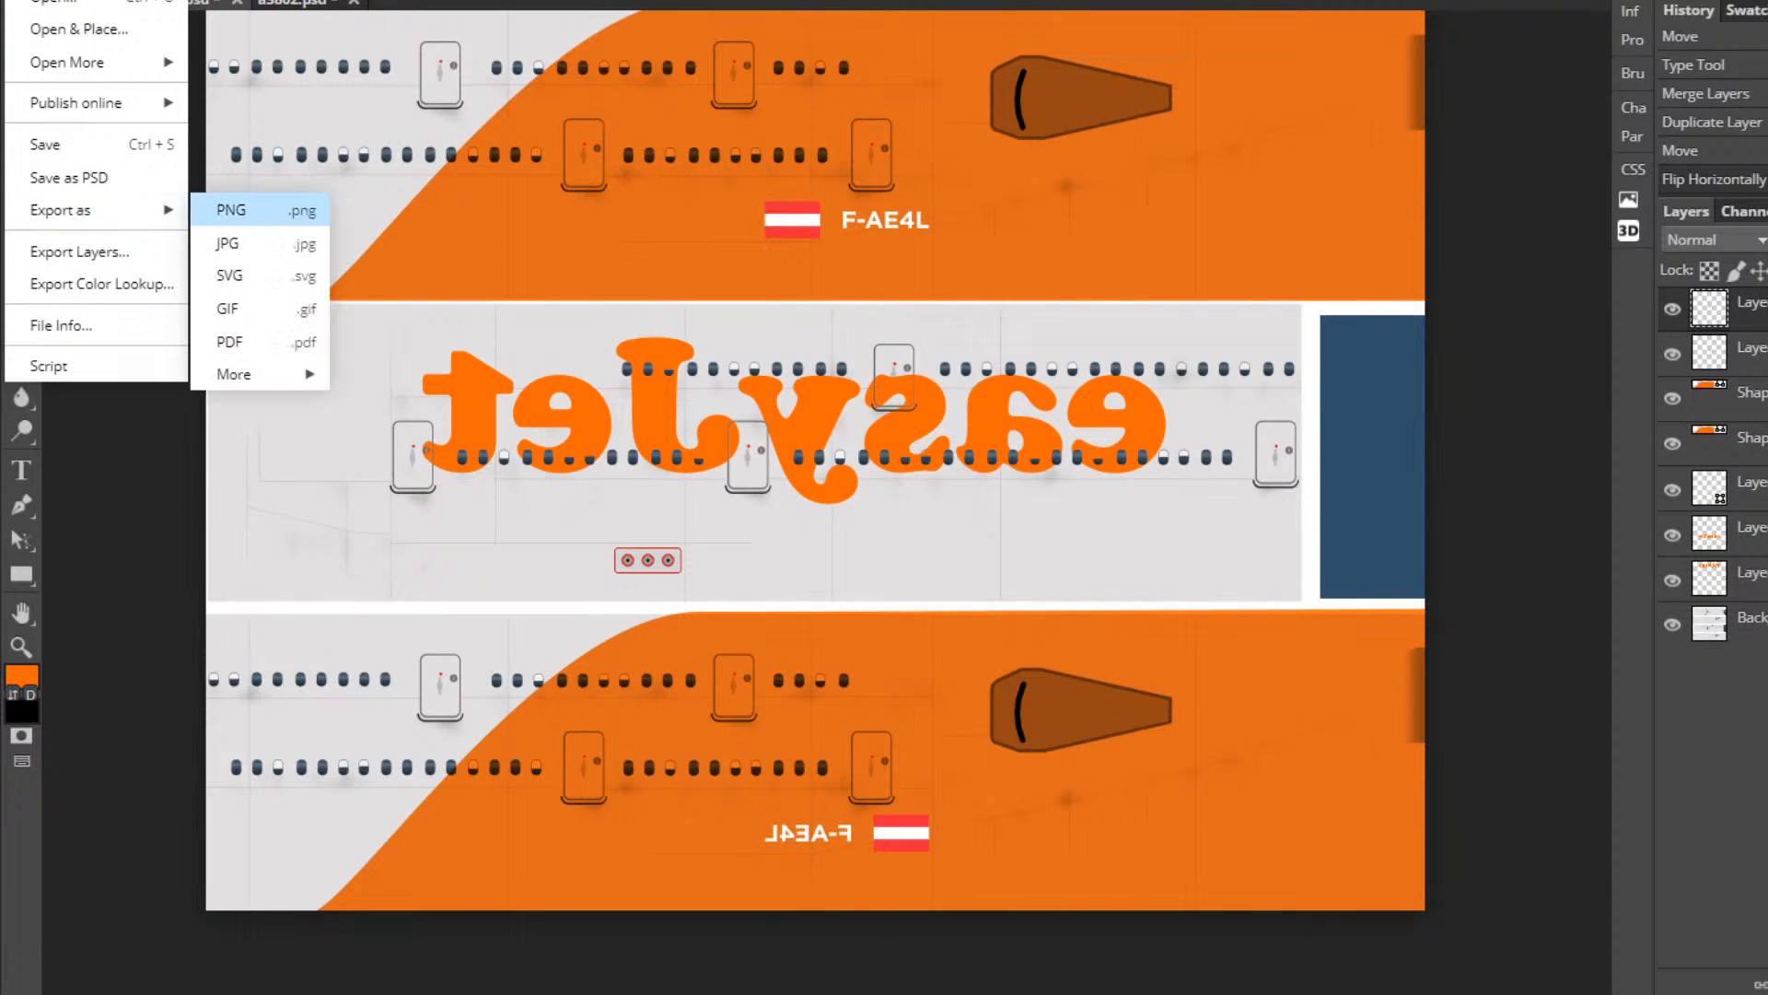
click(234, 210)
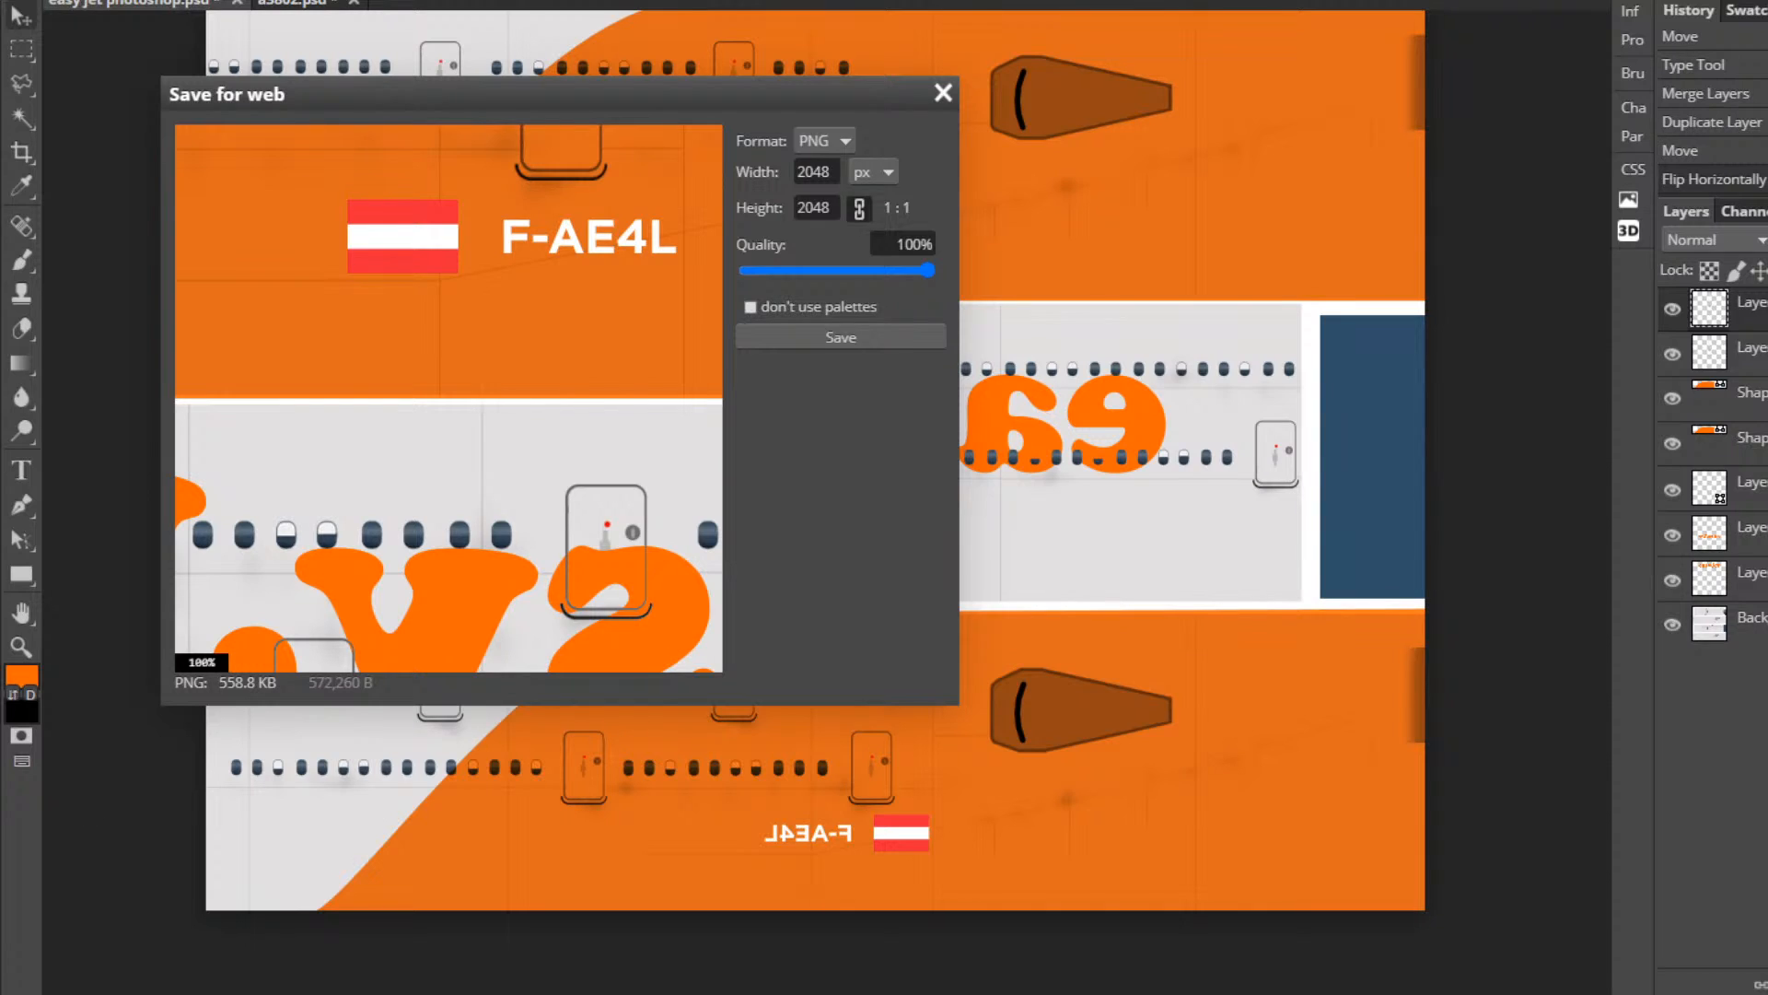
click(833, 337)
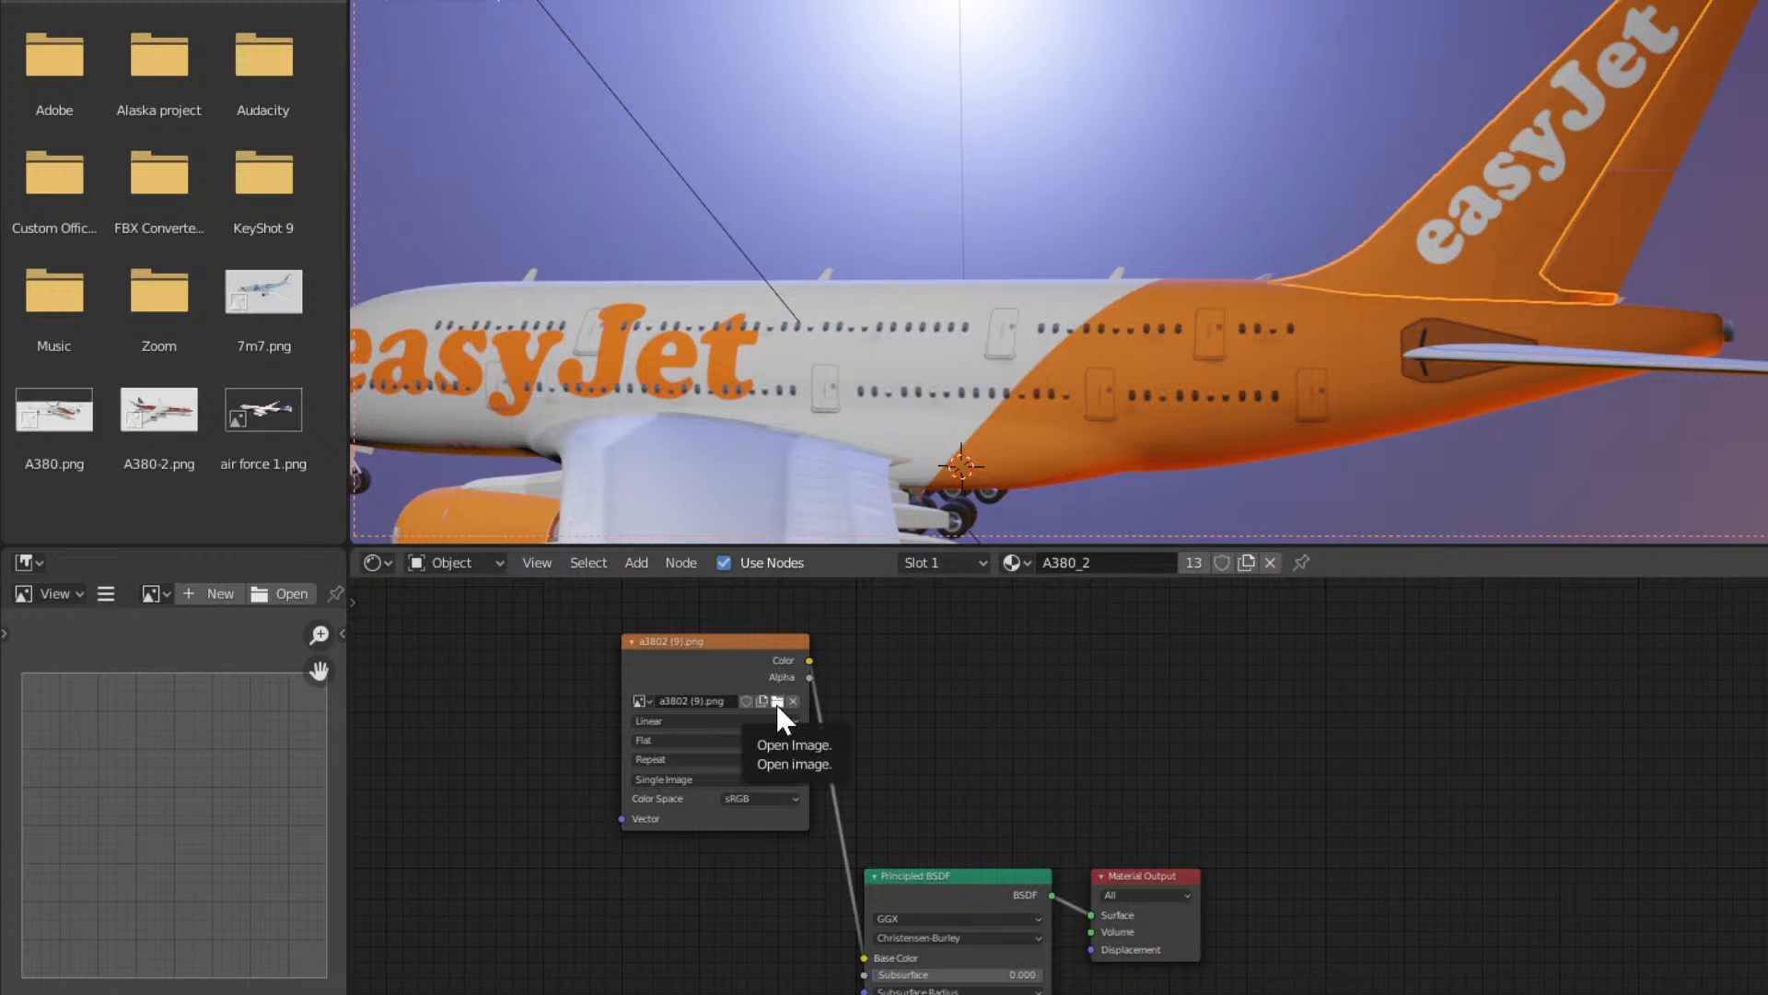
In Blender, load "easy jet photoshop (2).png" as the rear fuselage's image texture, and return to the Photopea document.
click(1100, 363)
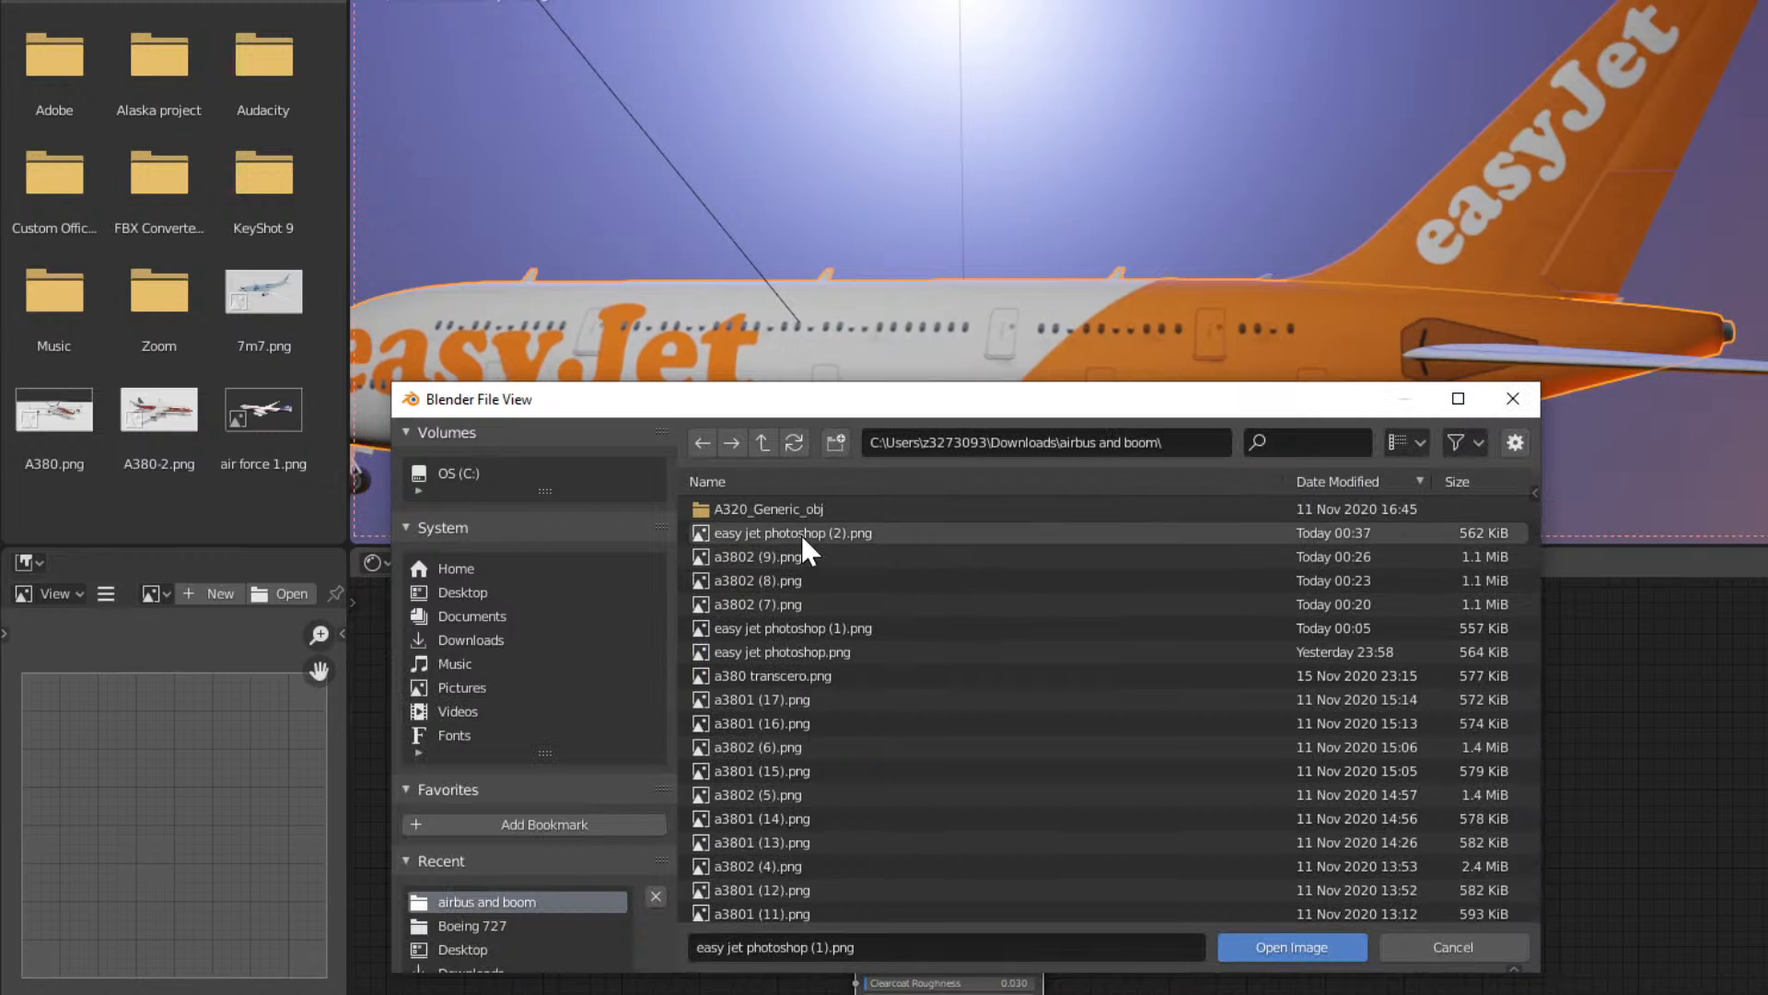
double_click(803, 532)
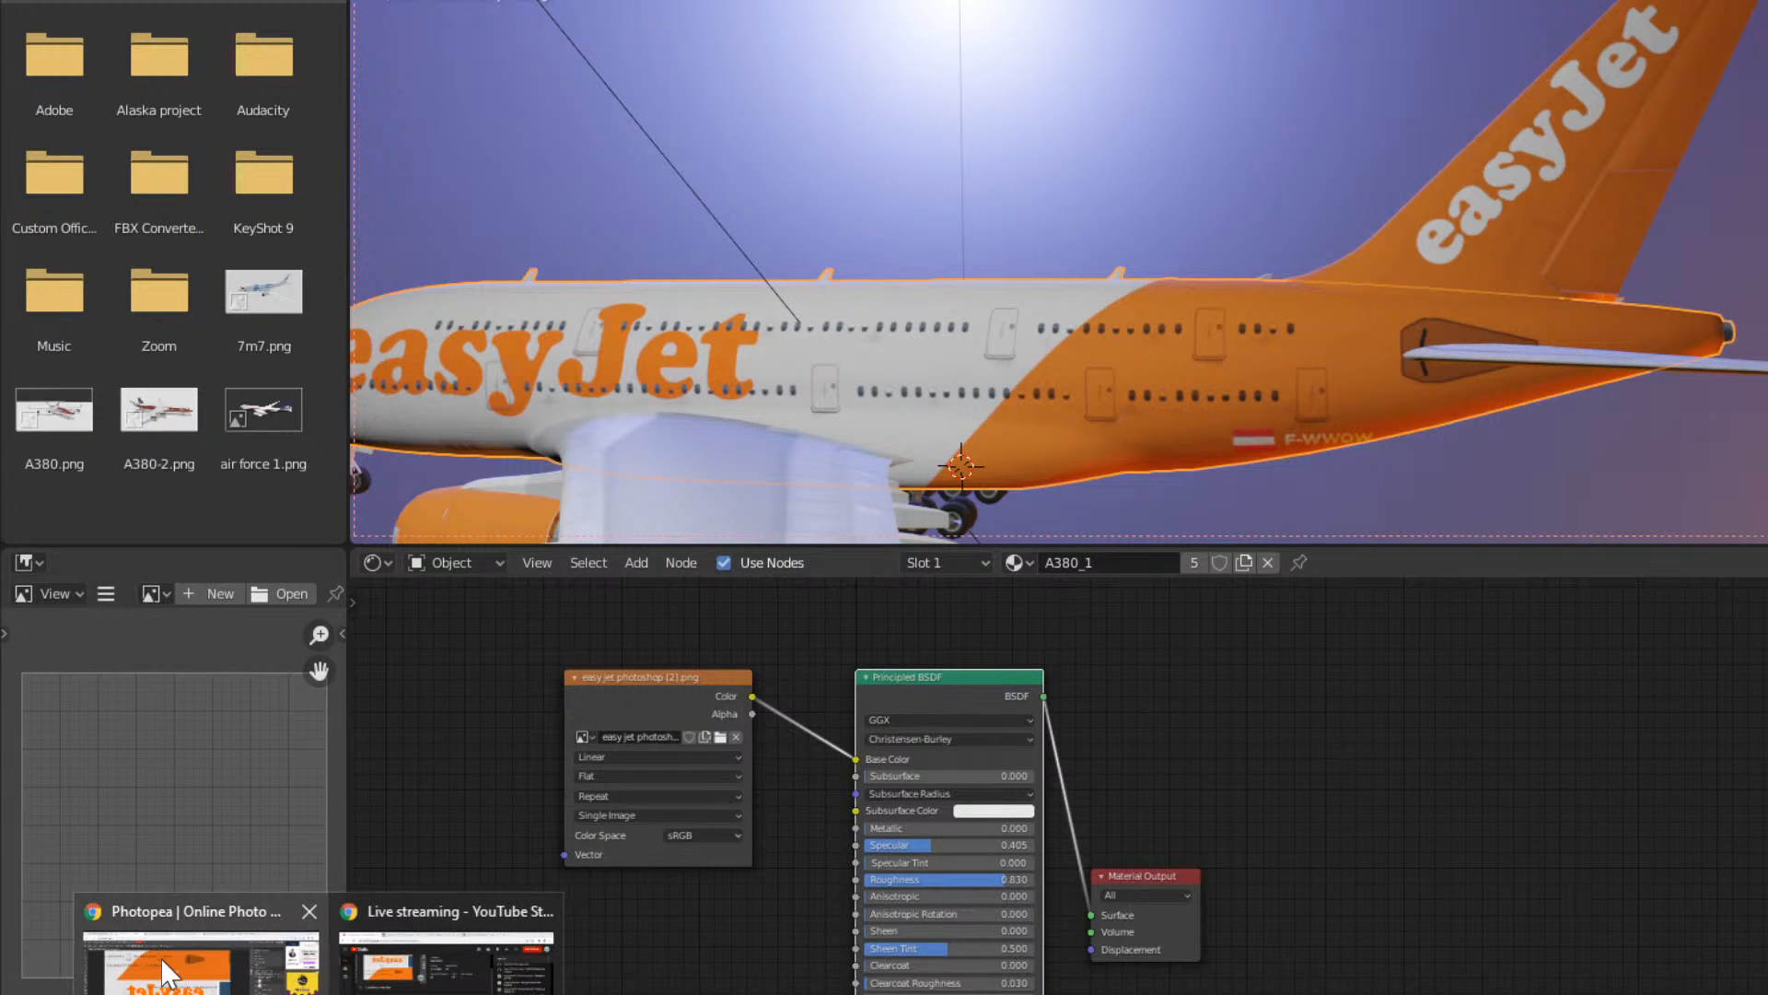
click(168, 954)
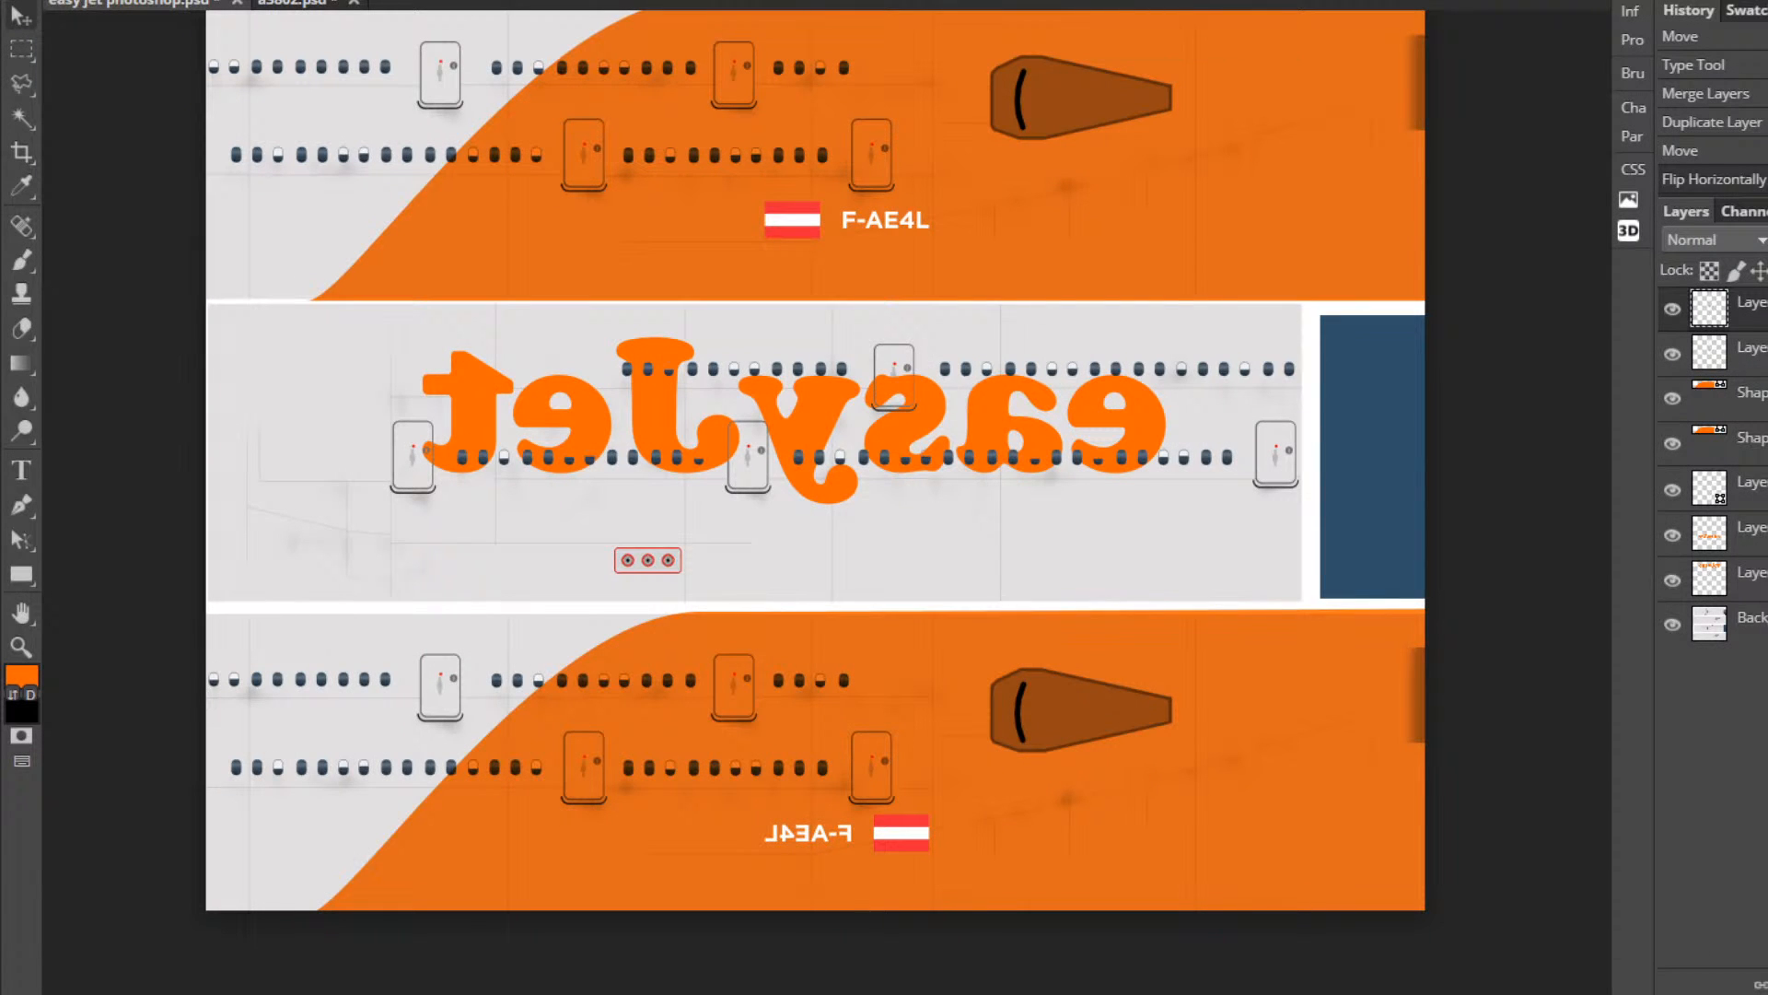
Scale the lower mirrored marking to half size and place it just behind the last lower-deck door.
click(67, 0)
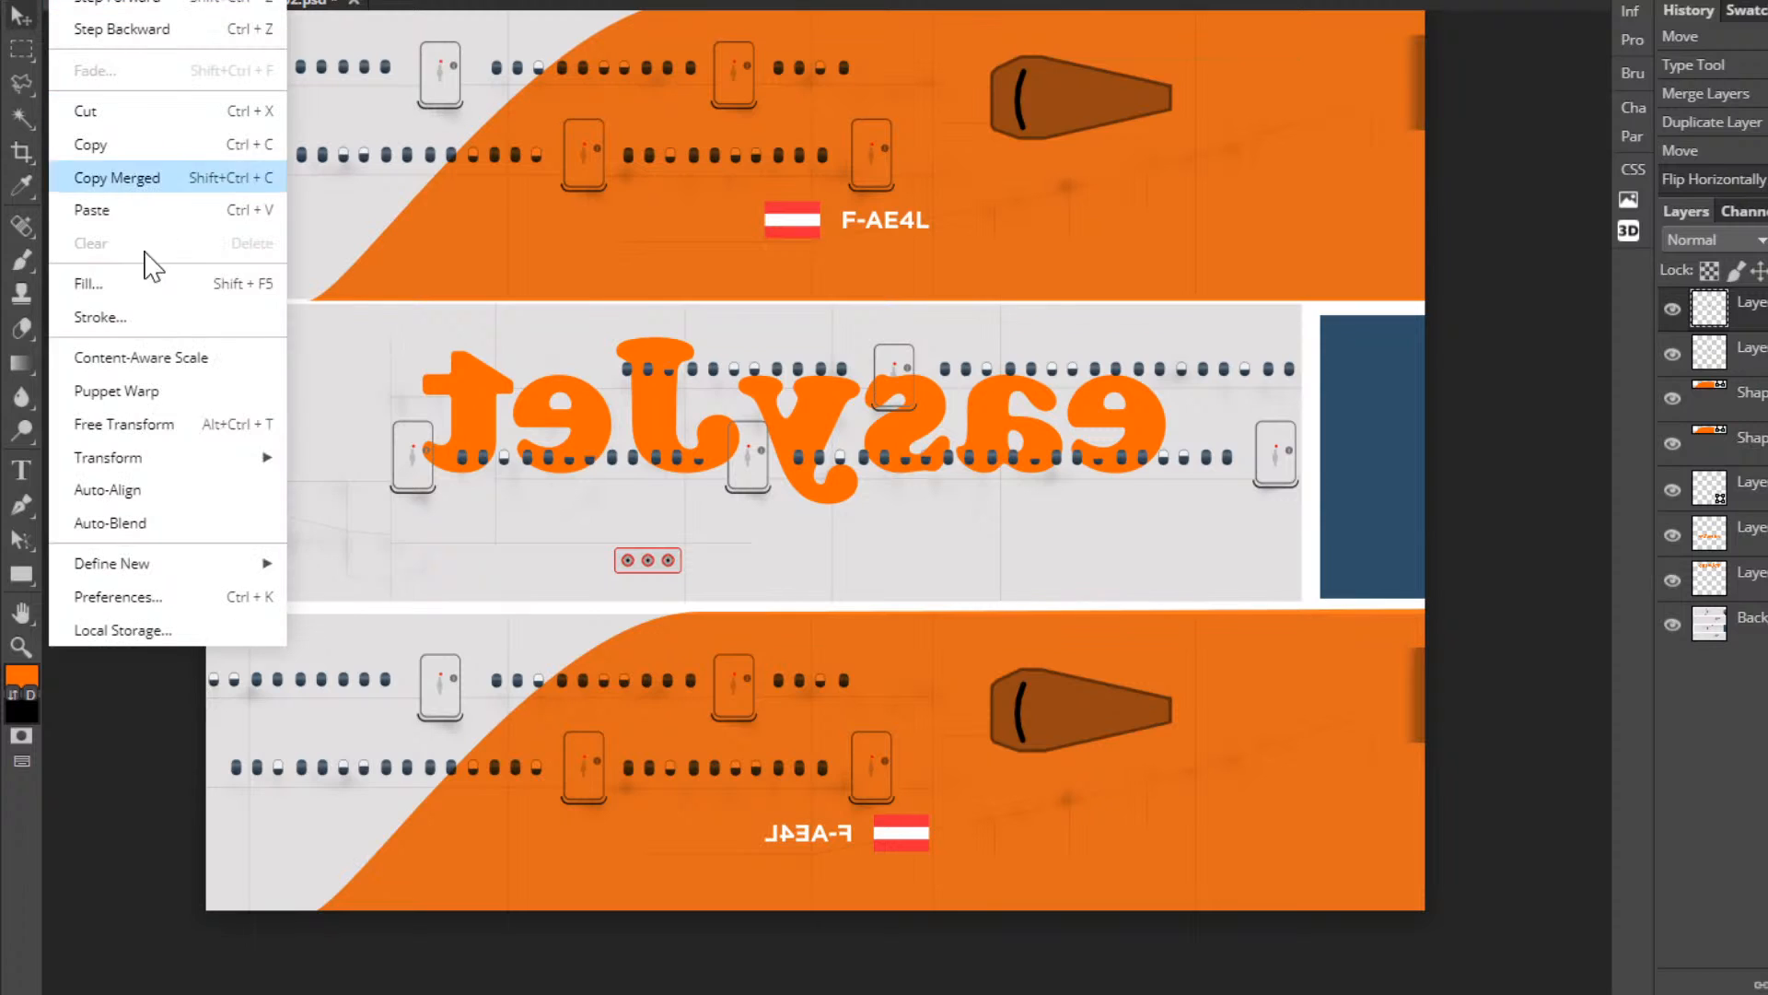
click(213, 423)
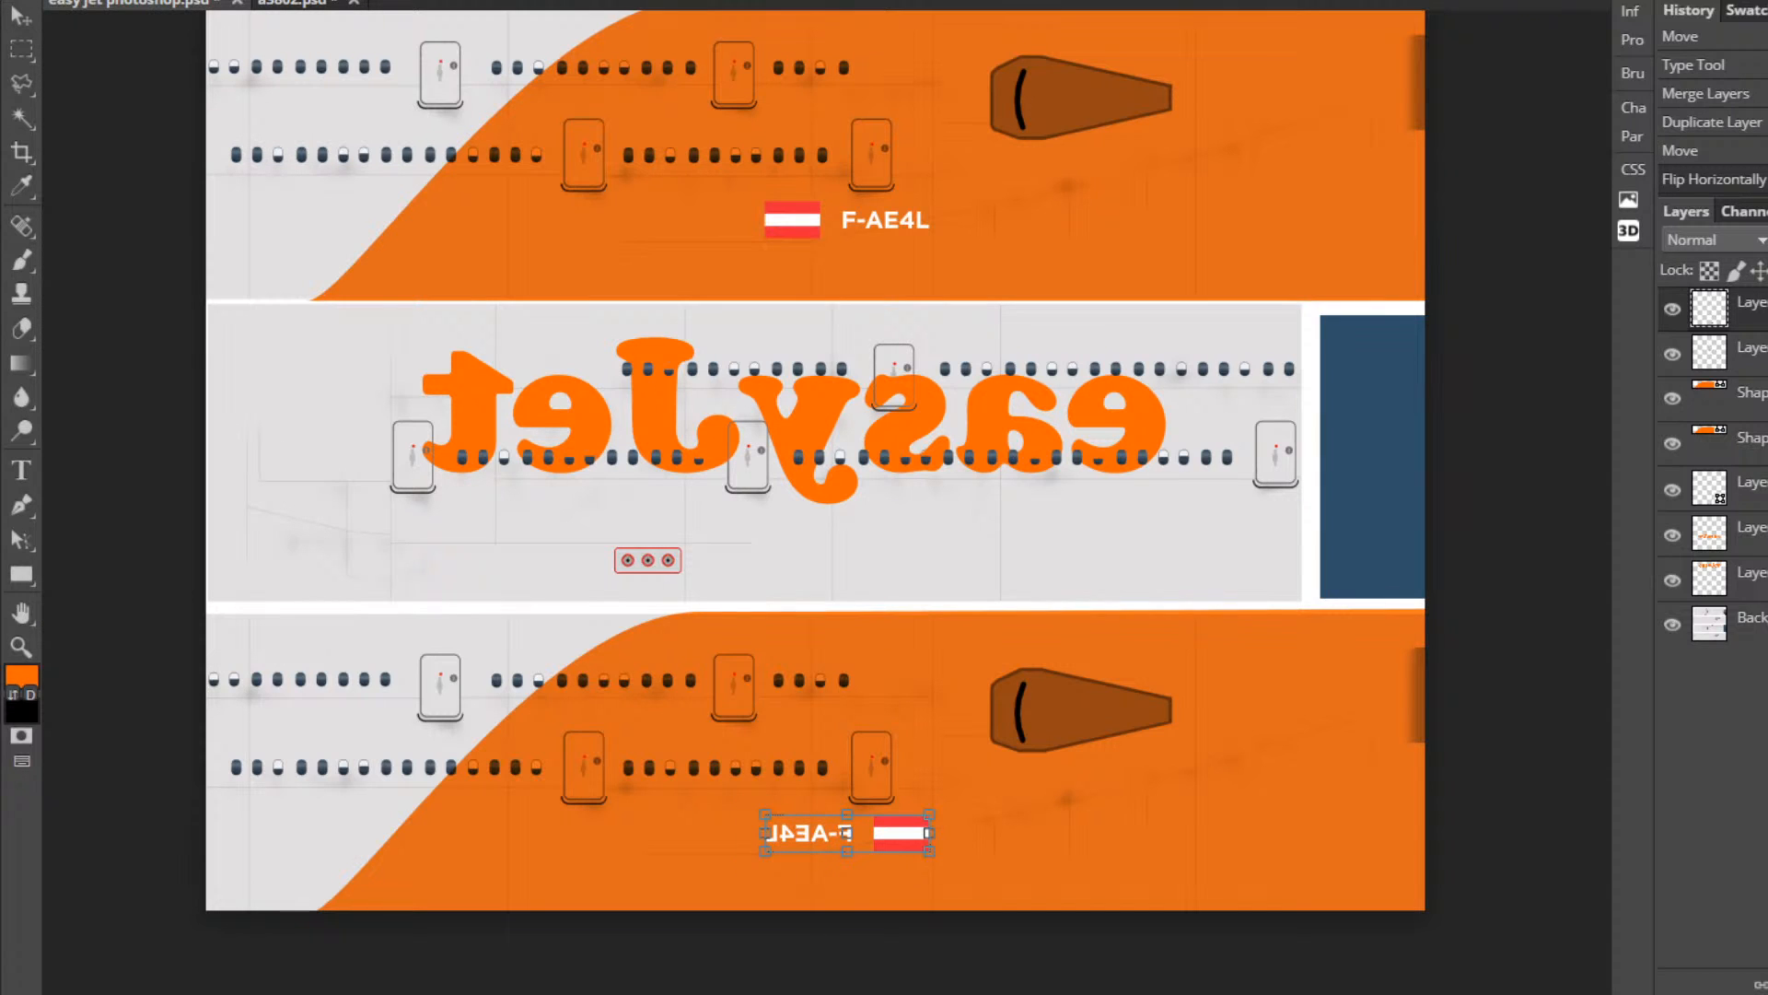
key(Return)
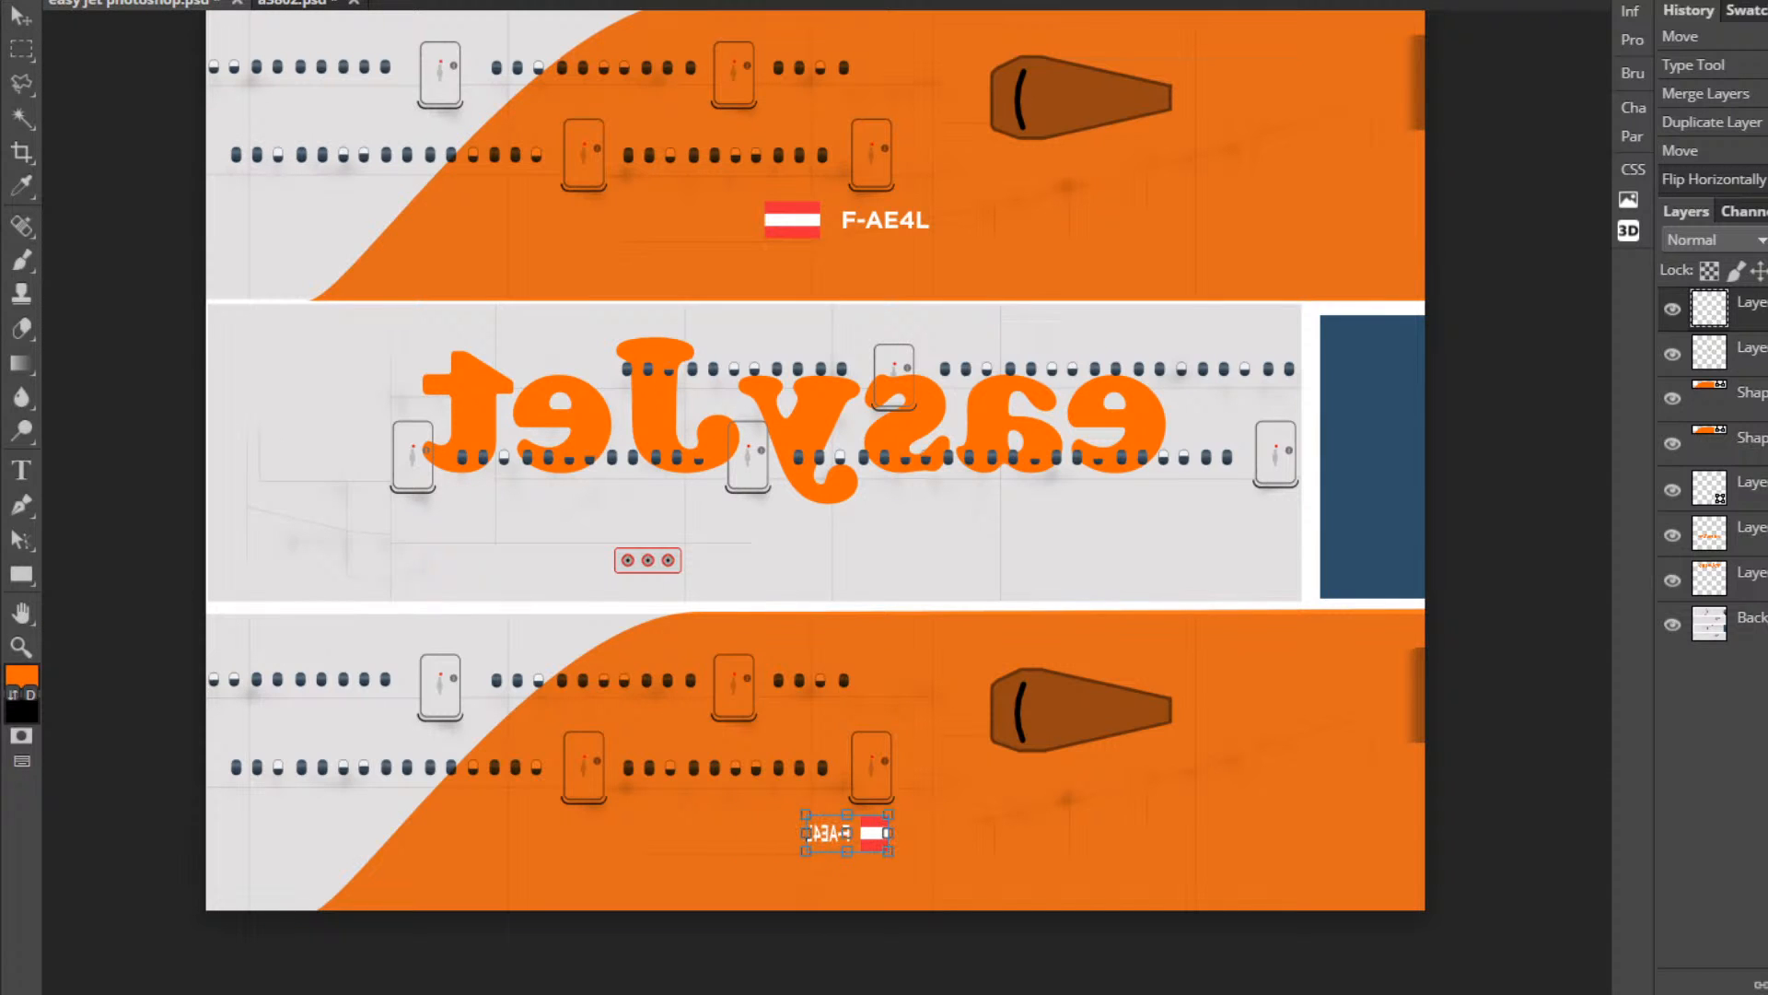
key(Return)
key(Return)
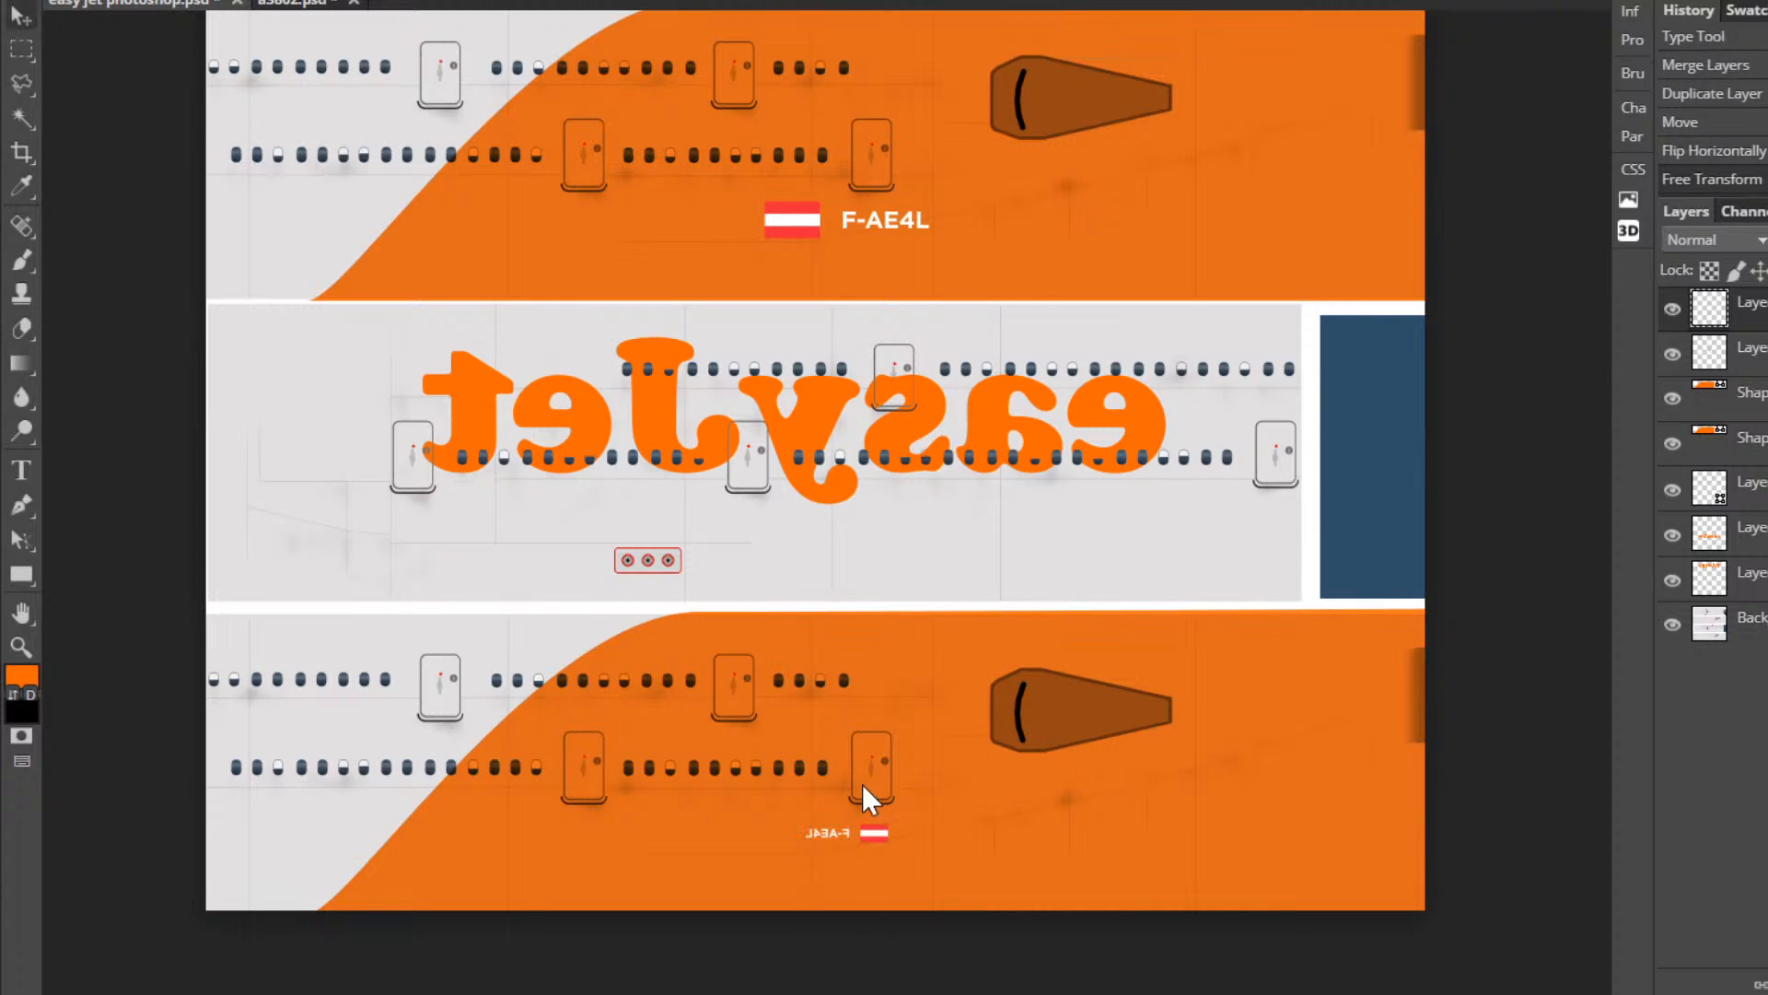
drag(864, 837, 962, 766)
drag(964, 788, 965, 788)
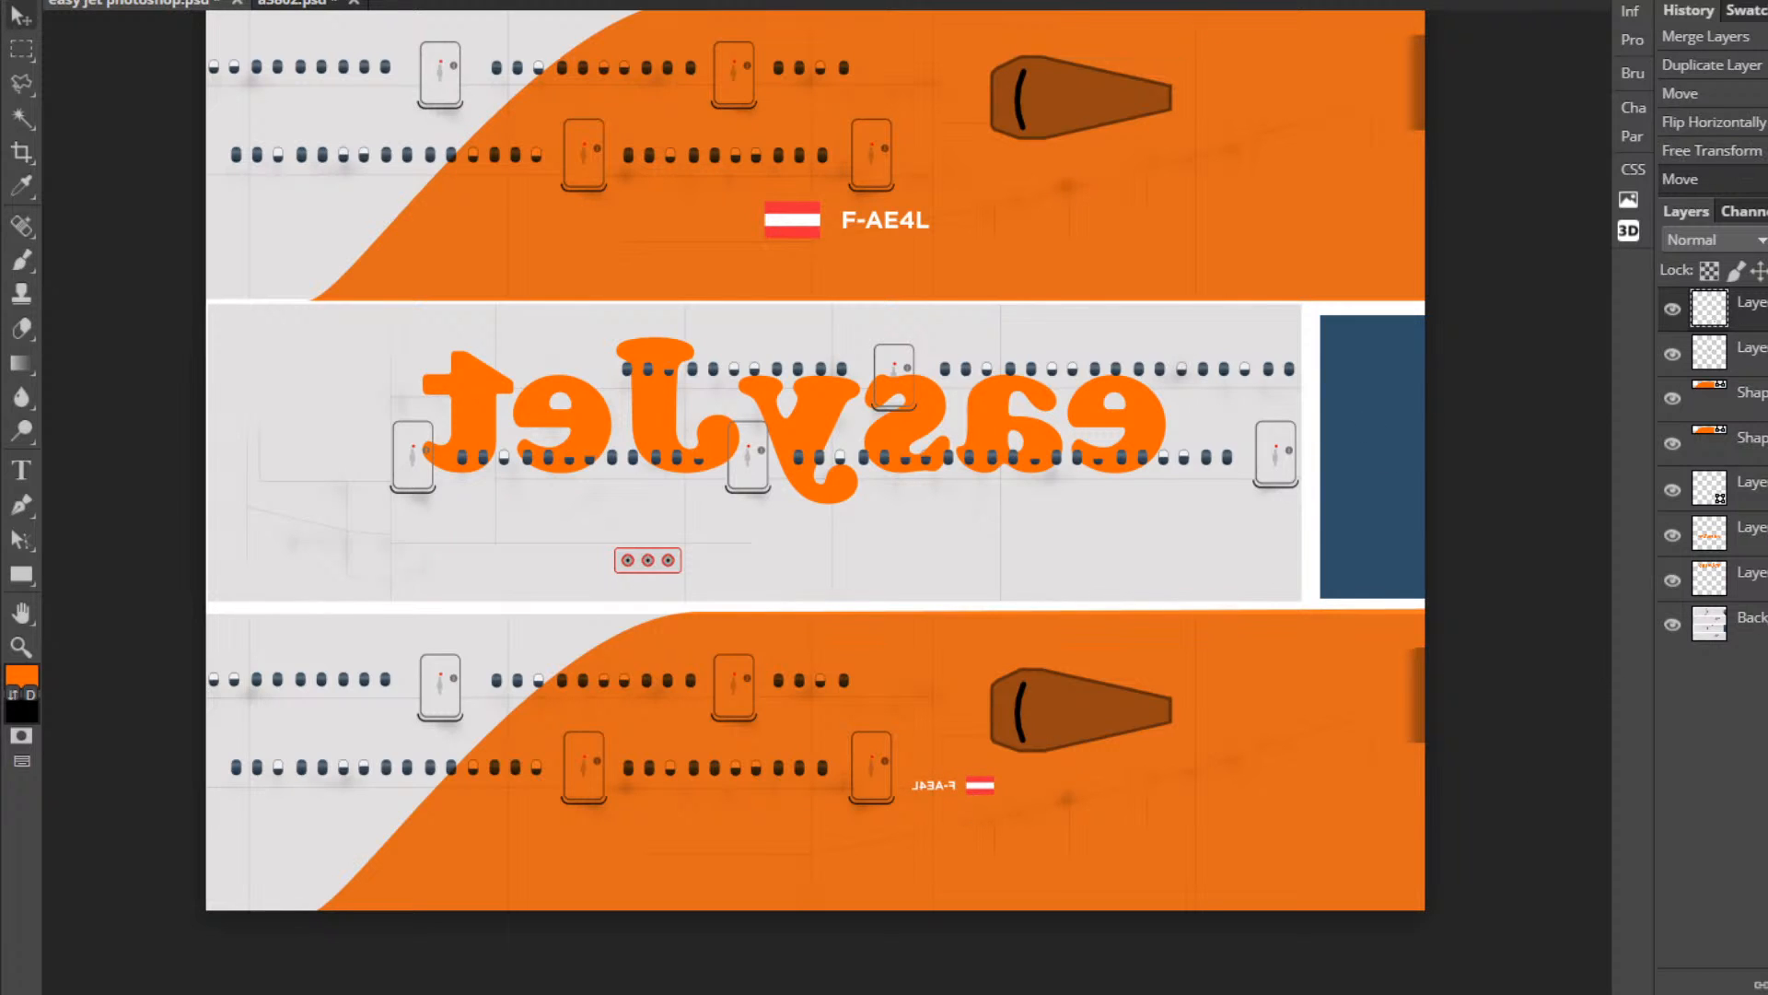
Scale the upper flag and F-AE4L marking to 50% in width and height, and place it just behind the last lower-deck door.
click(1752, 353)
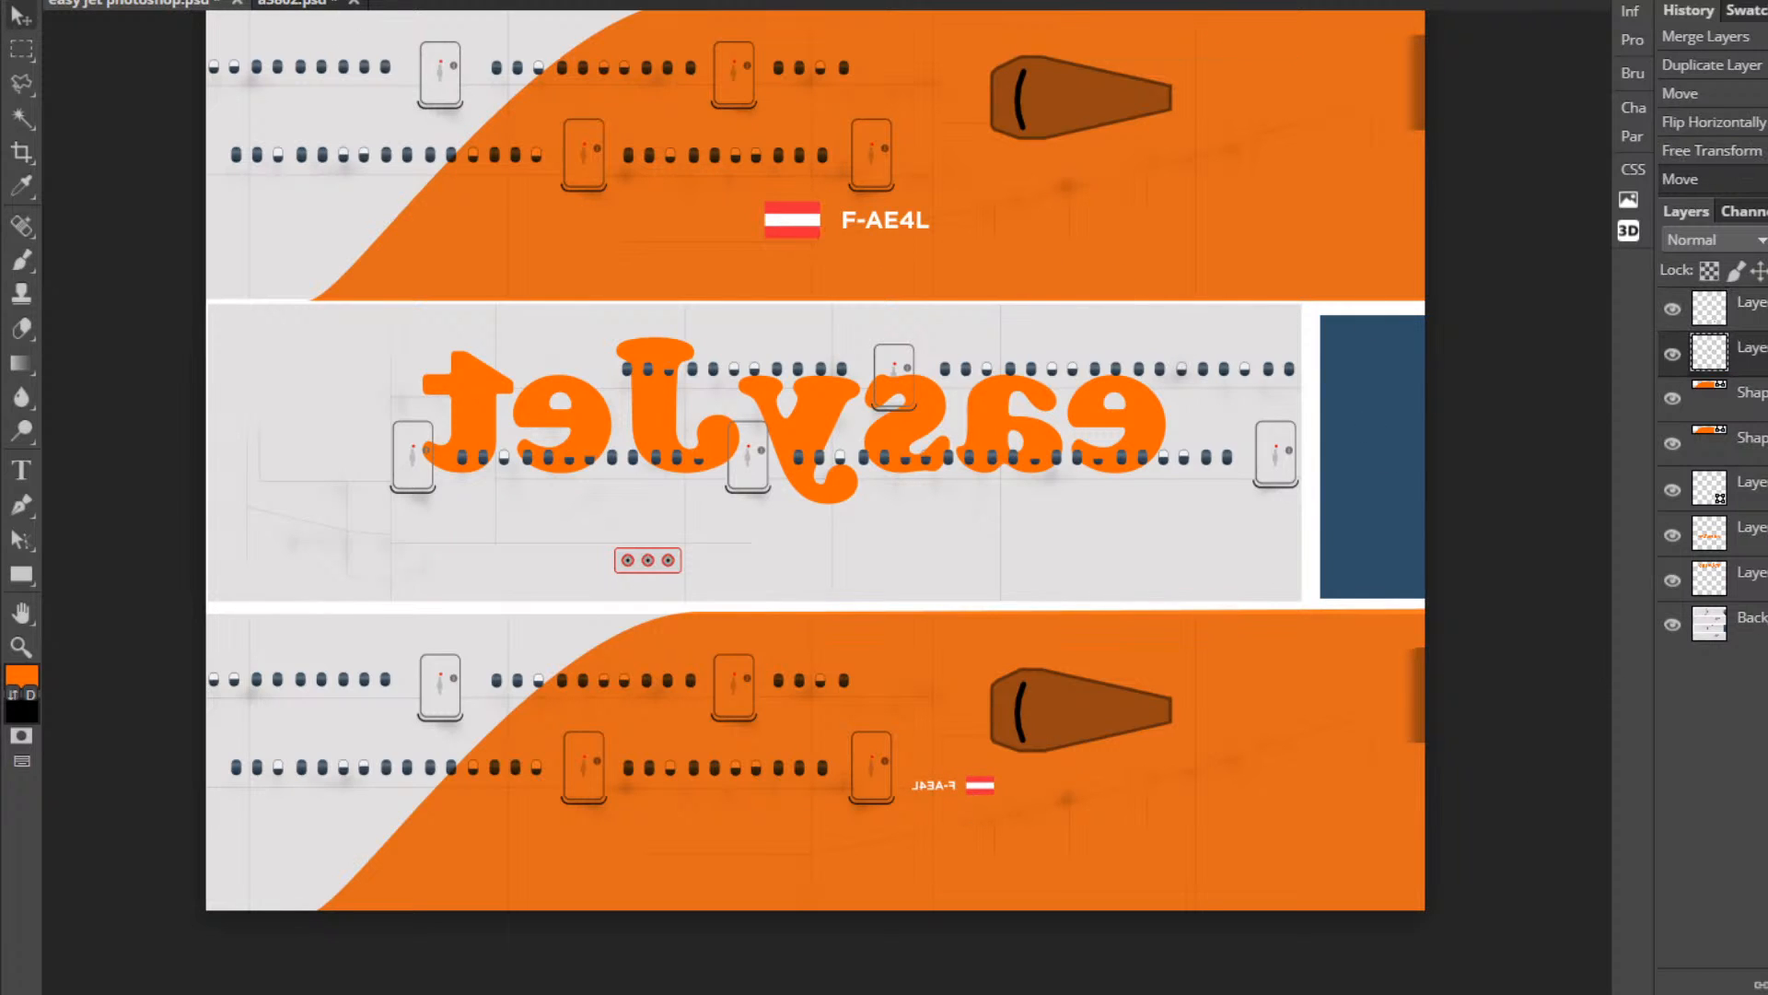
click(66, 0)
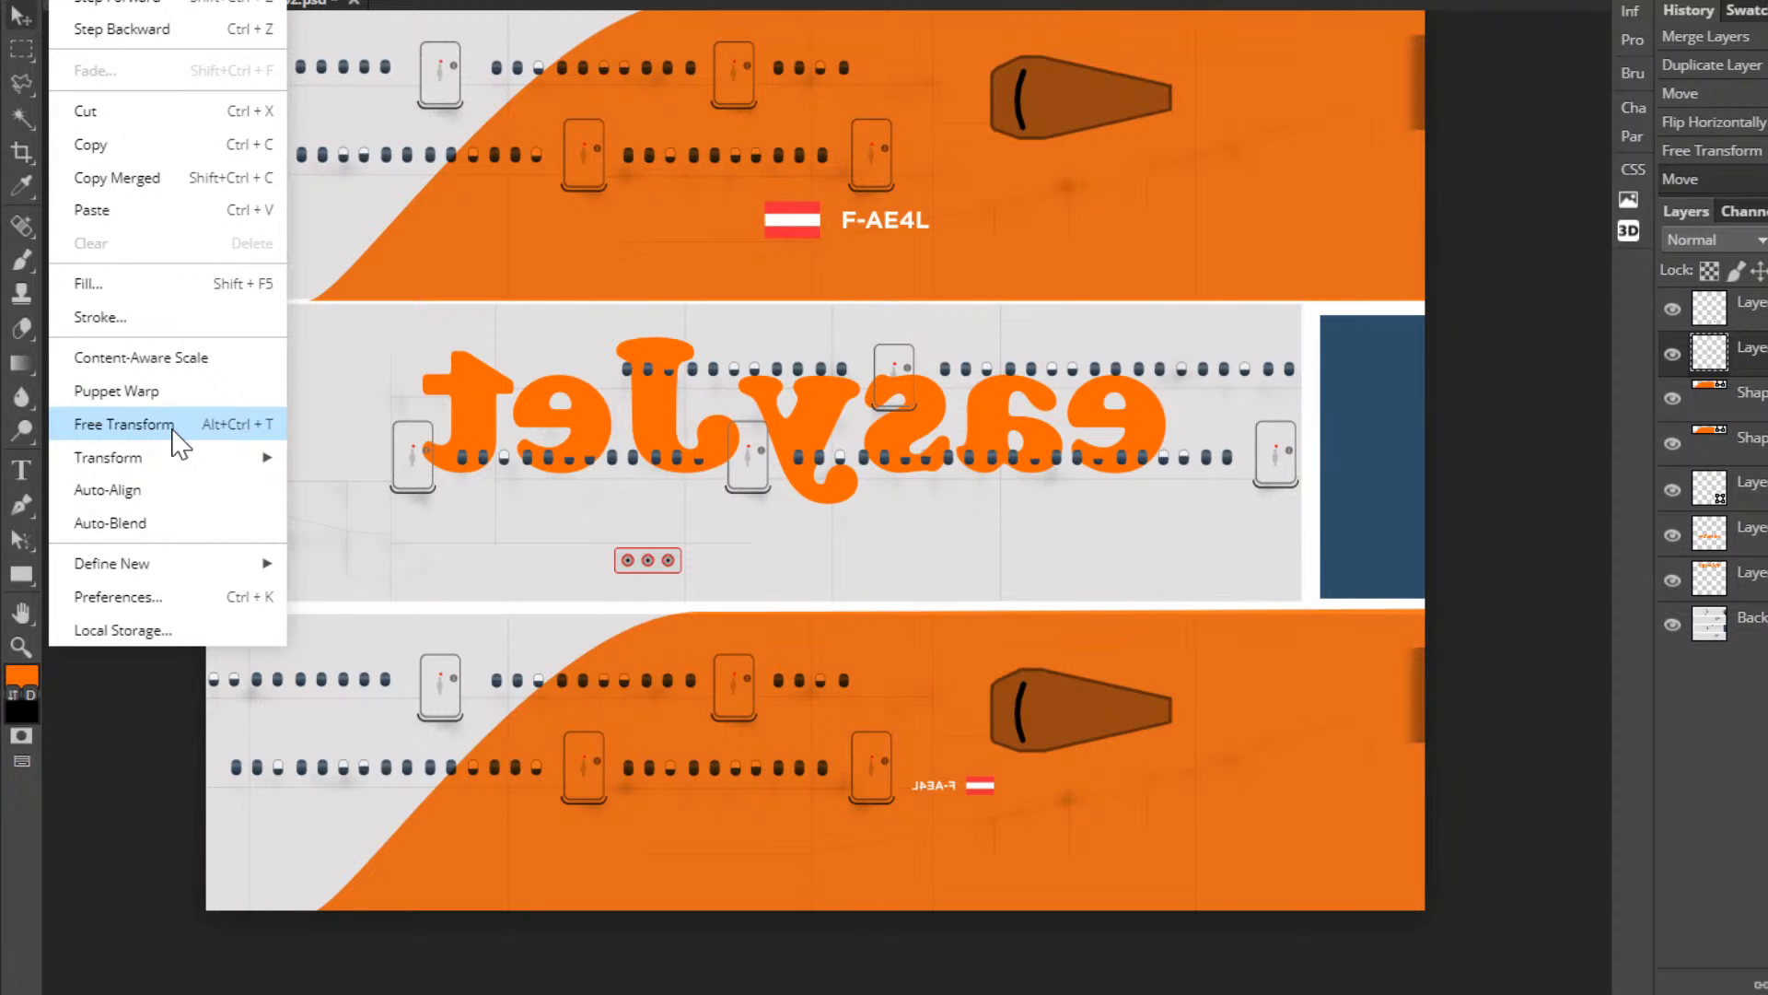
click(174, 428)
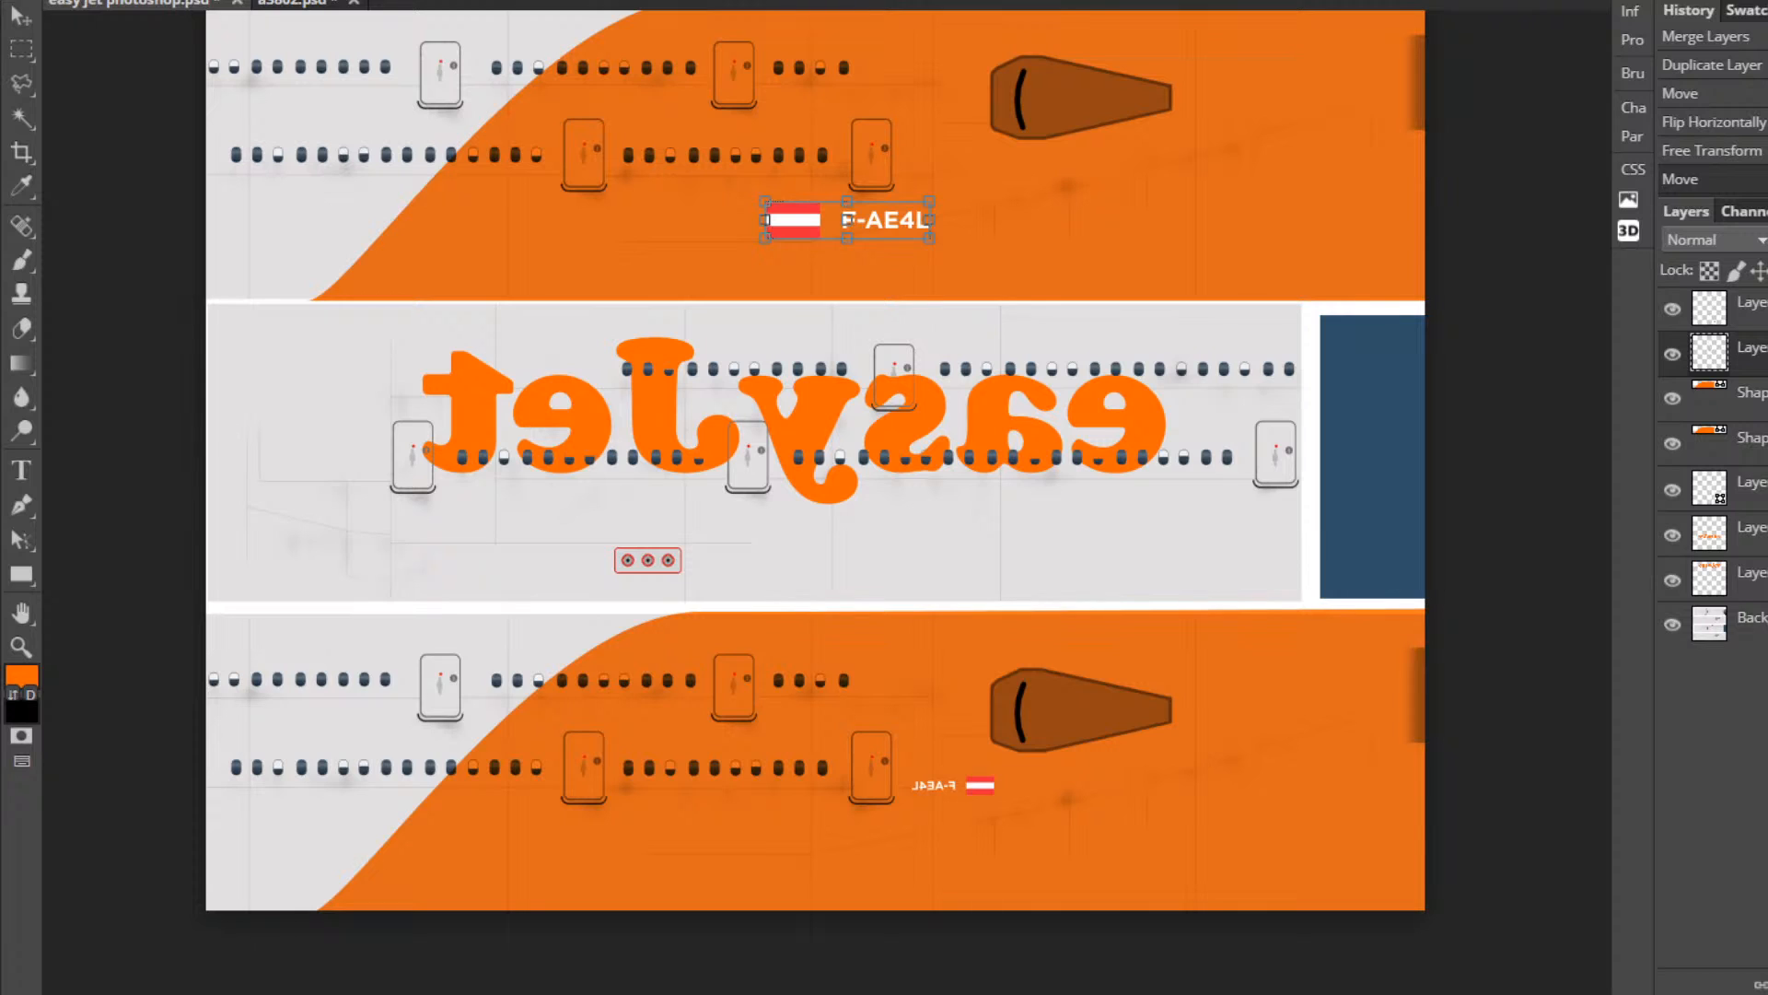
text(50)
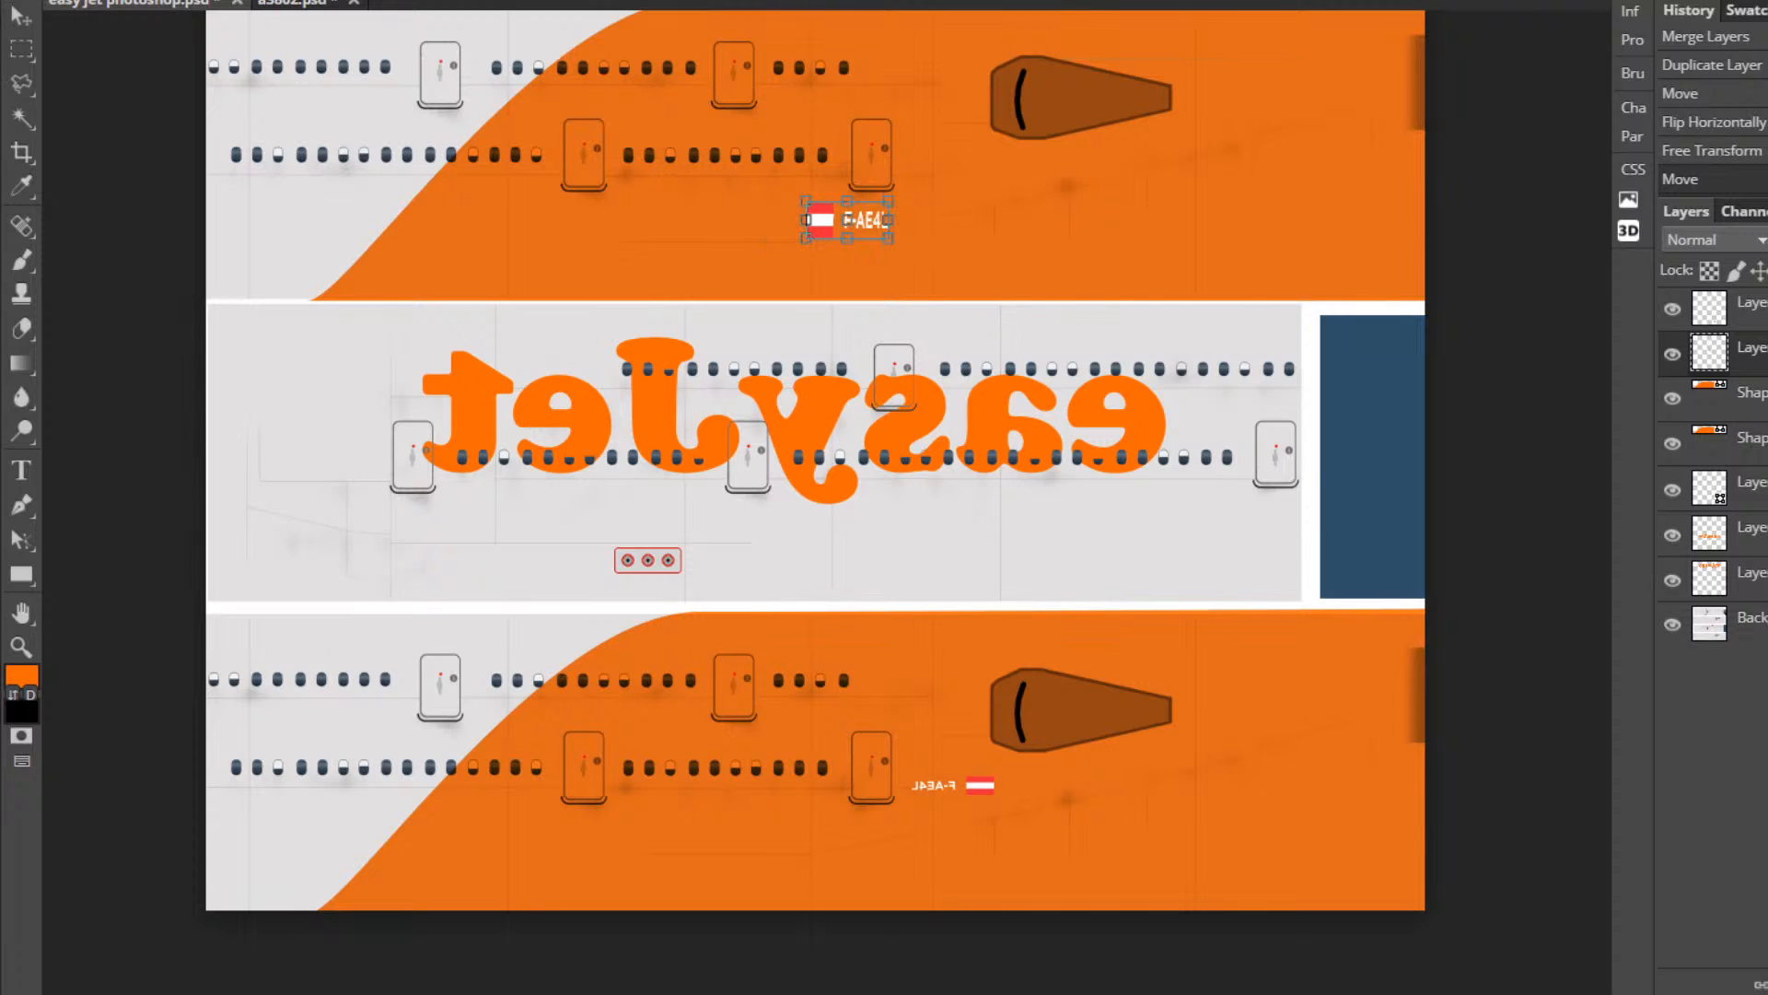
text(50)
key(Return)
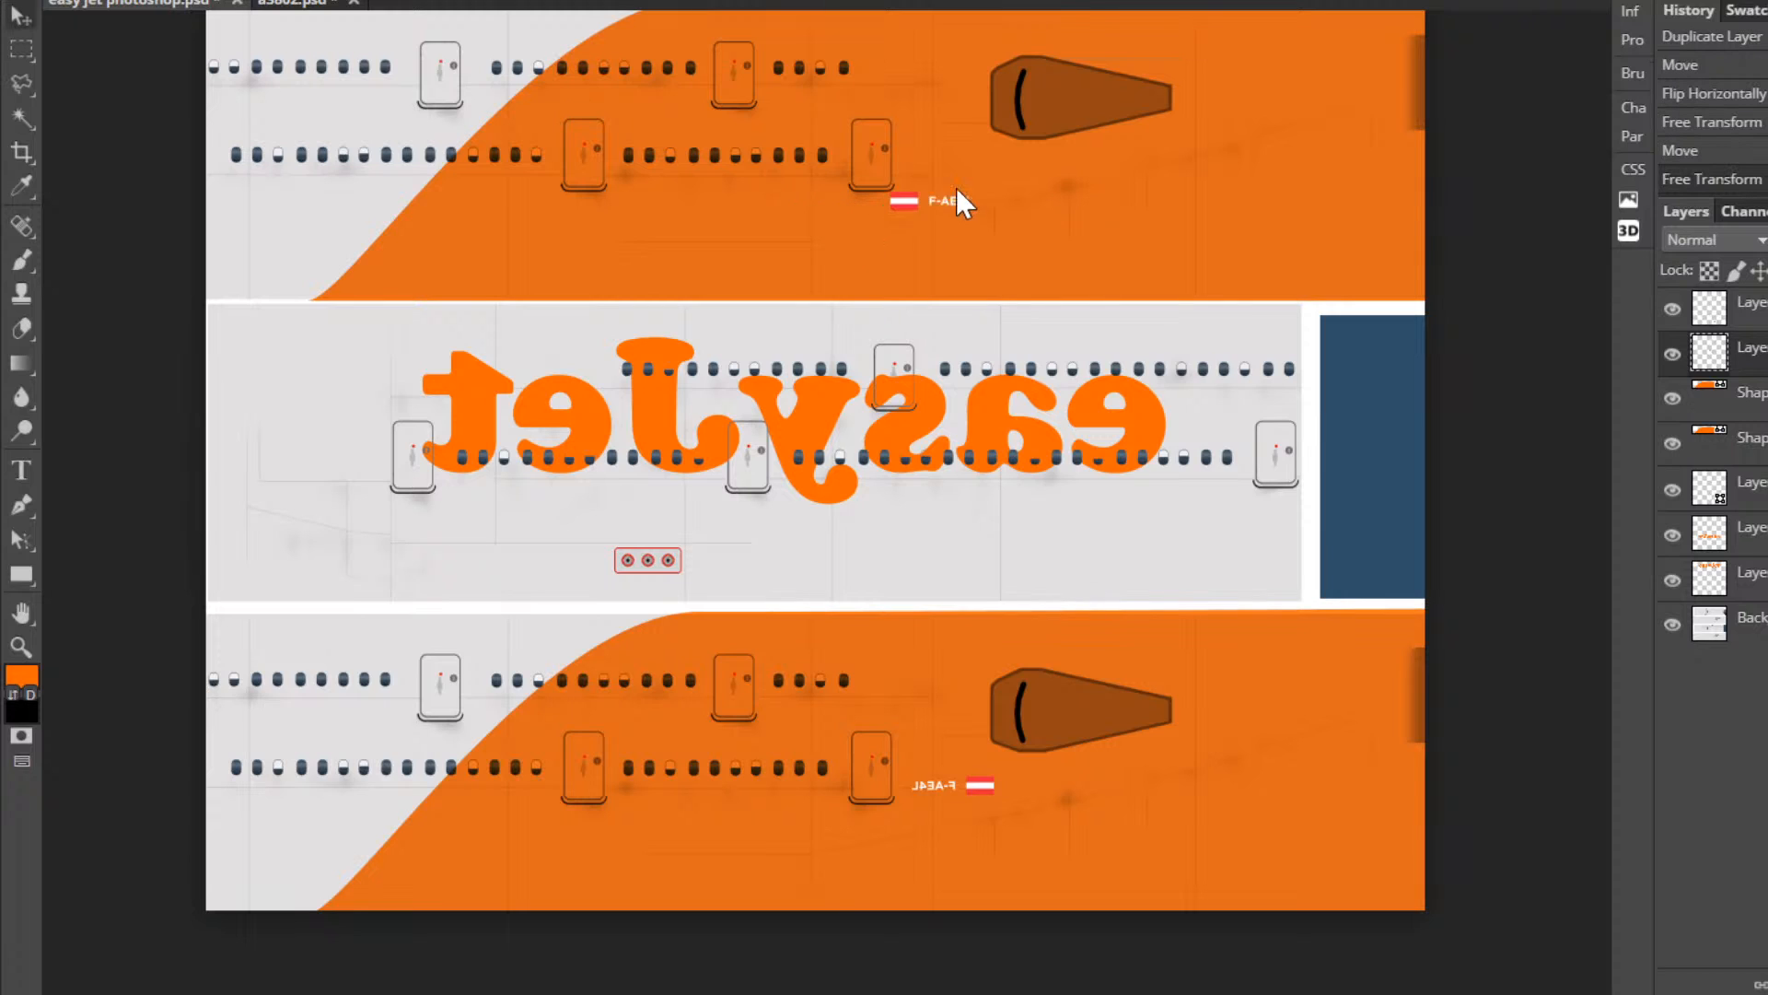
drag(957, 190, 967, 173)
click(19, 1)
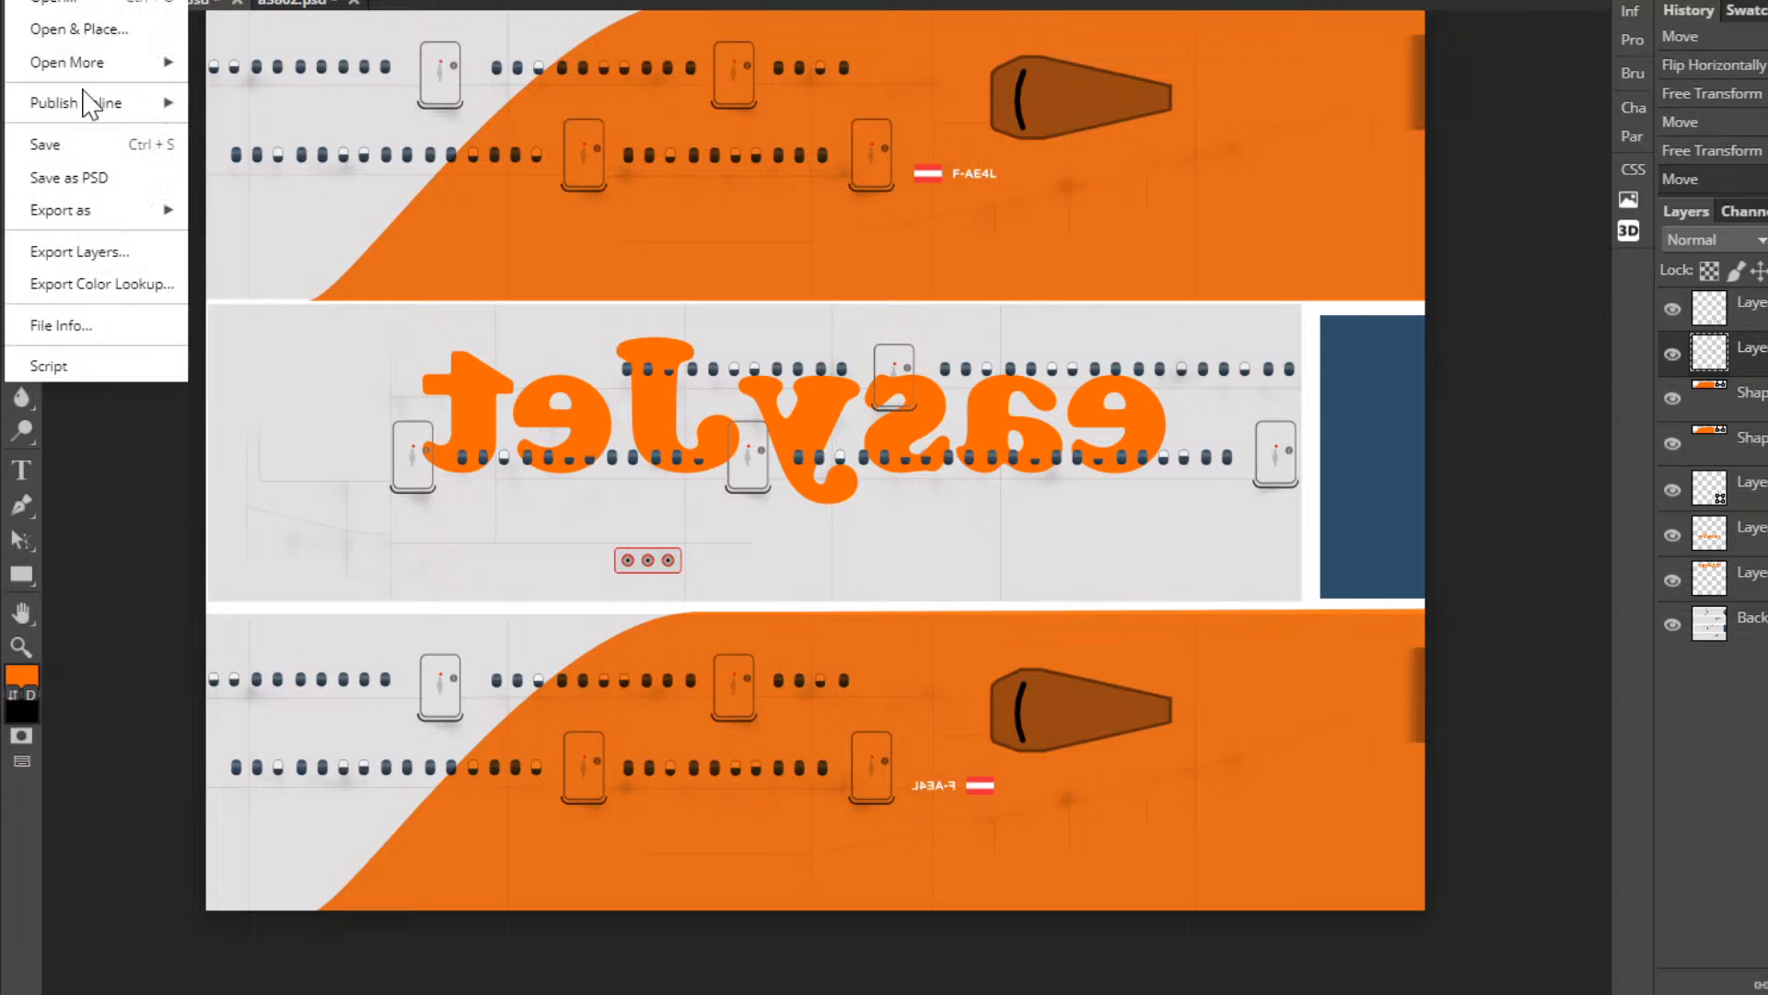
mouse_move(120, 210)
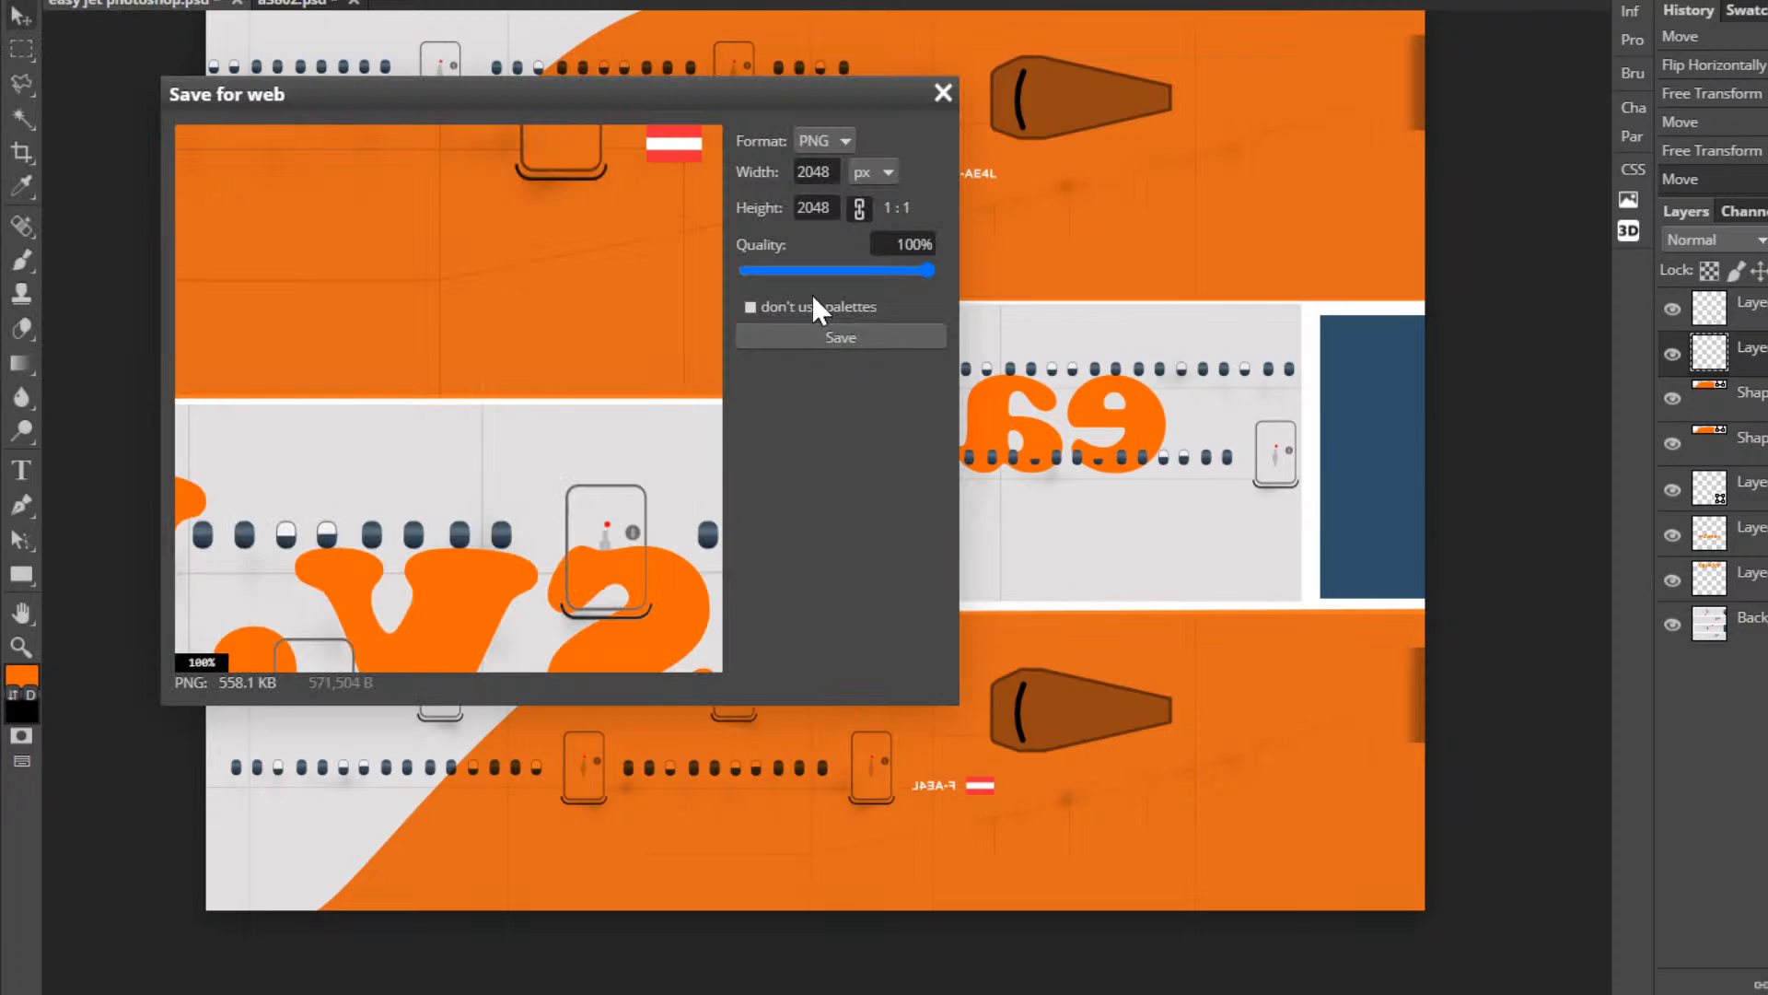
click(939, 96)
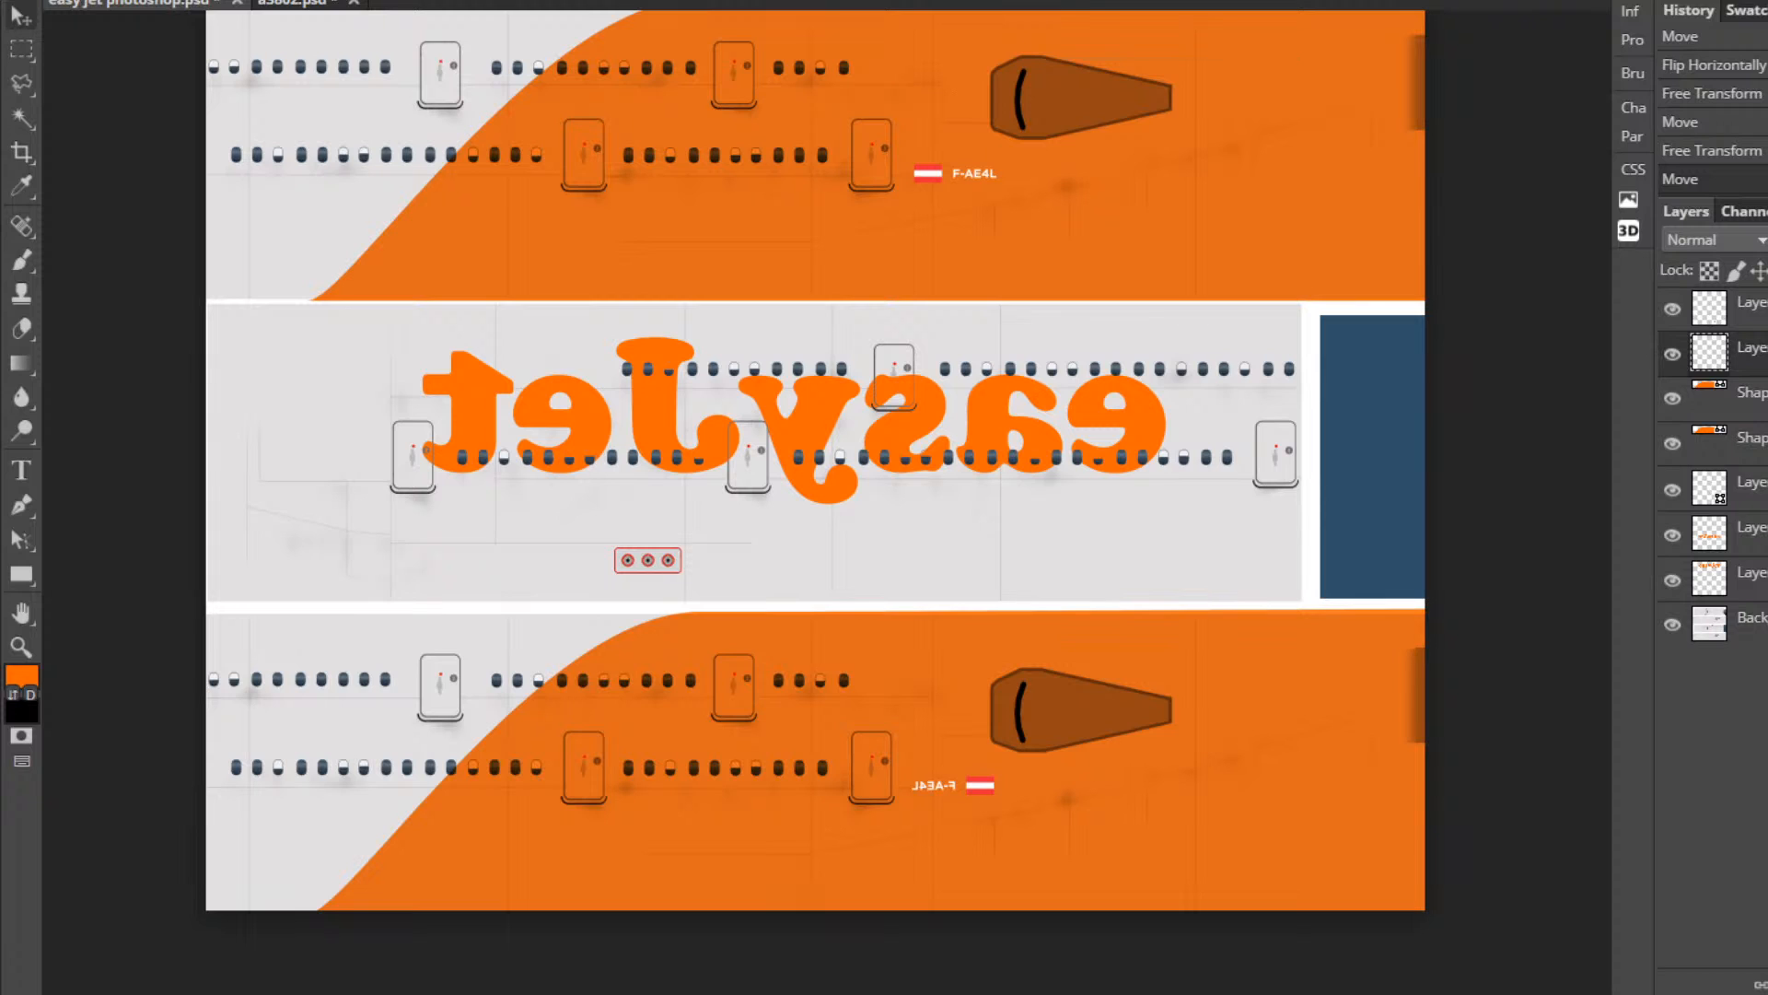
Select the windows inside the upper orange tail area on the background layer with the Magic Wand, covering both decks.
click(1751, 625)
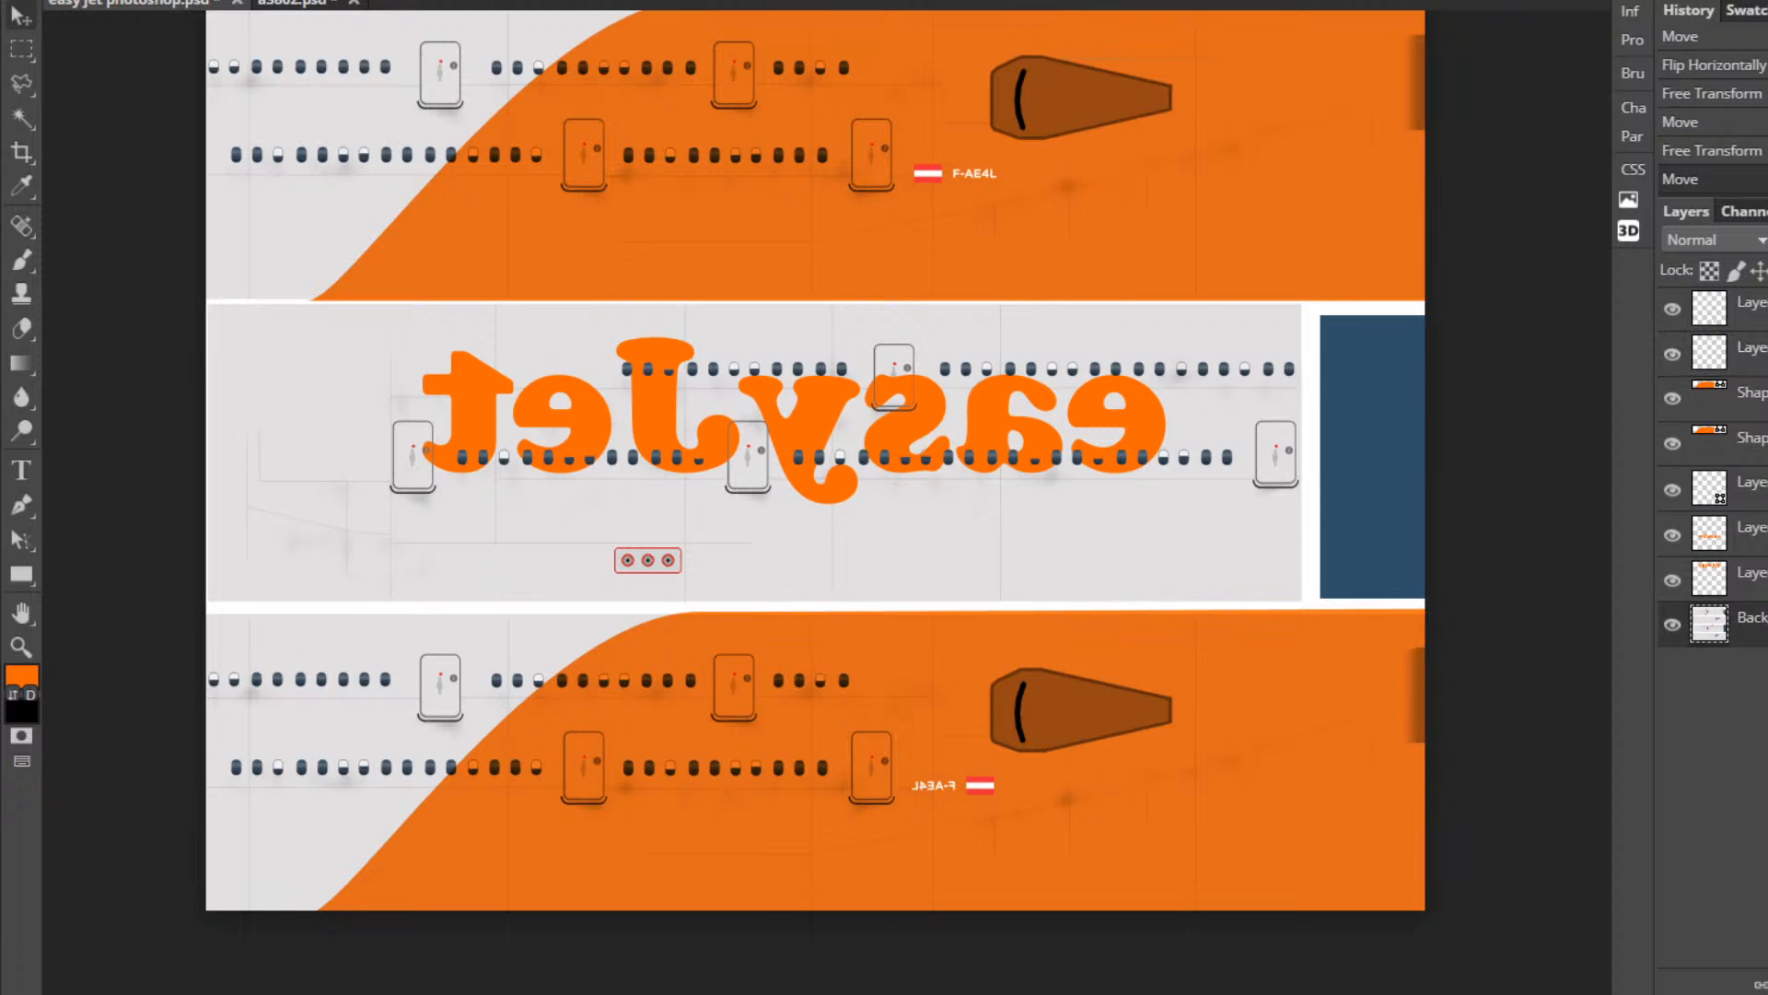
click(1706, 396)
click(1672, 398)
click(1673, 398)
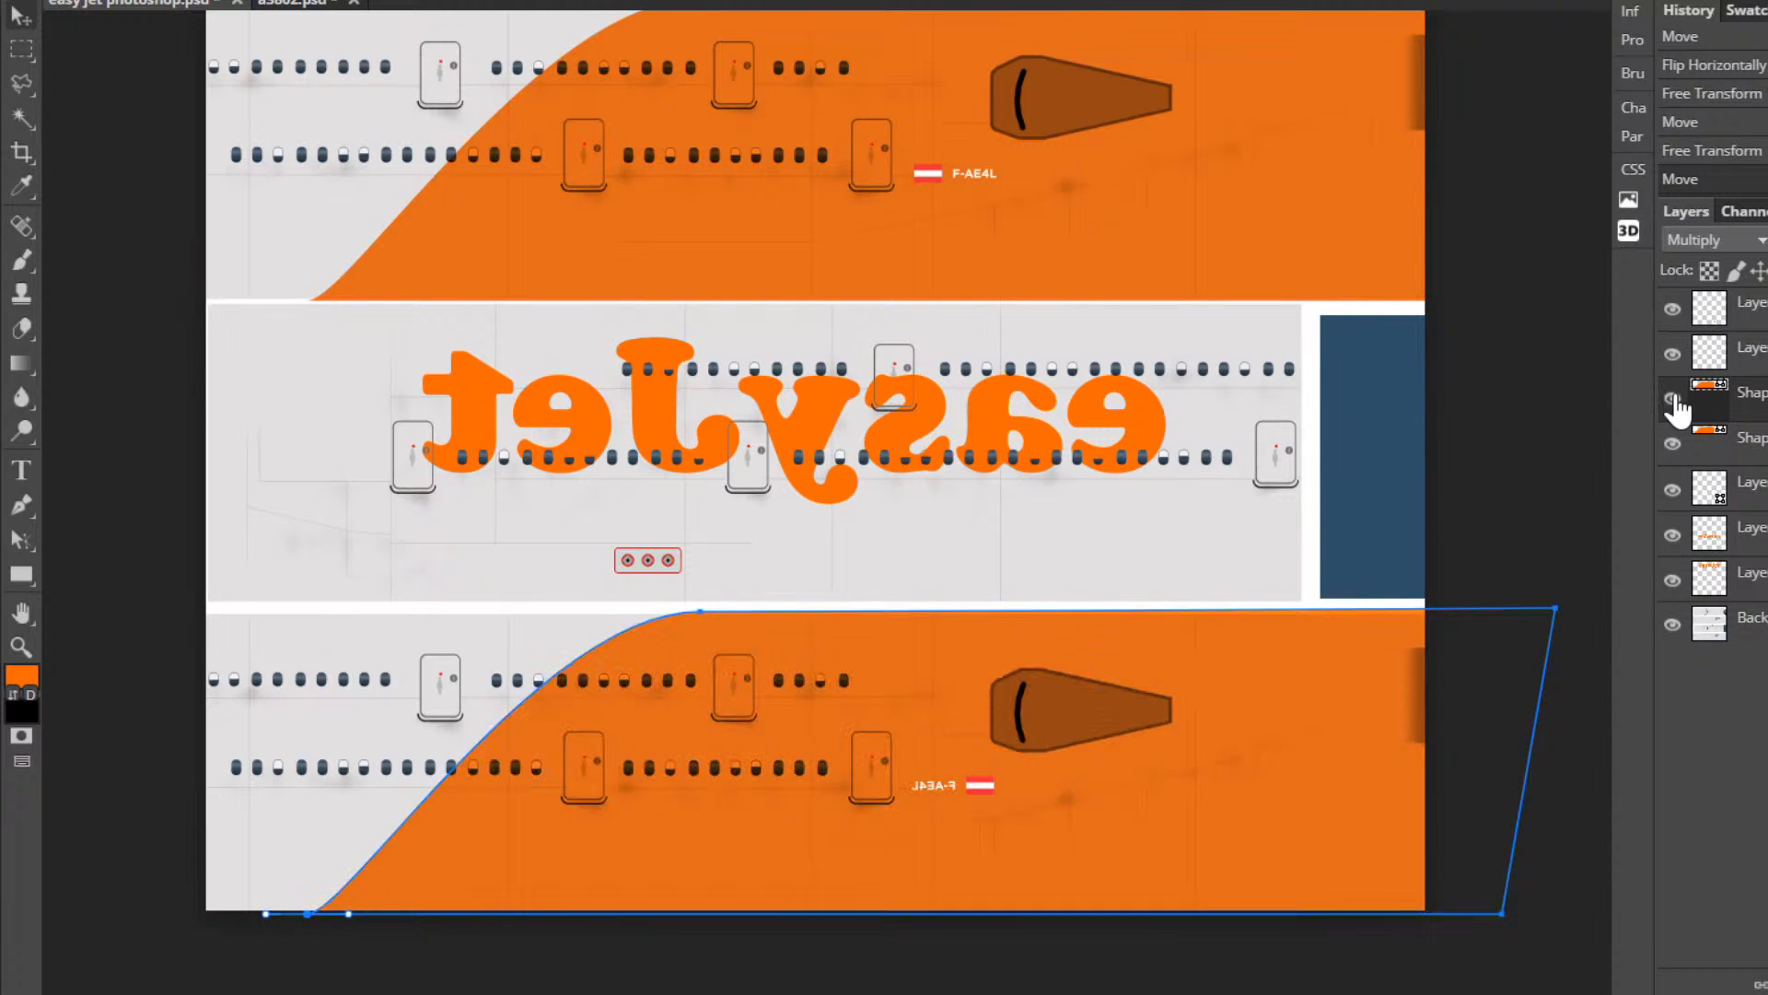
click(1750, 440)
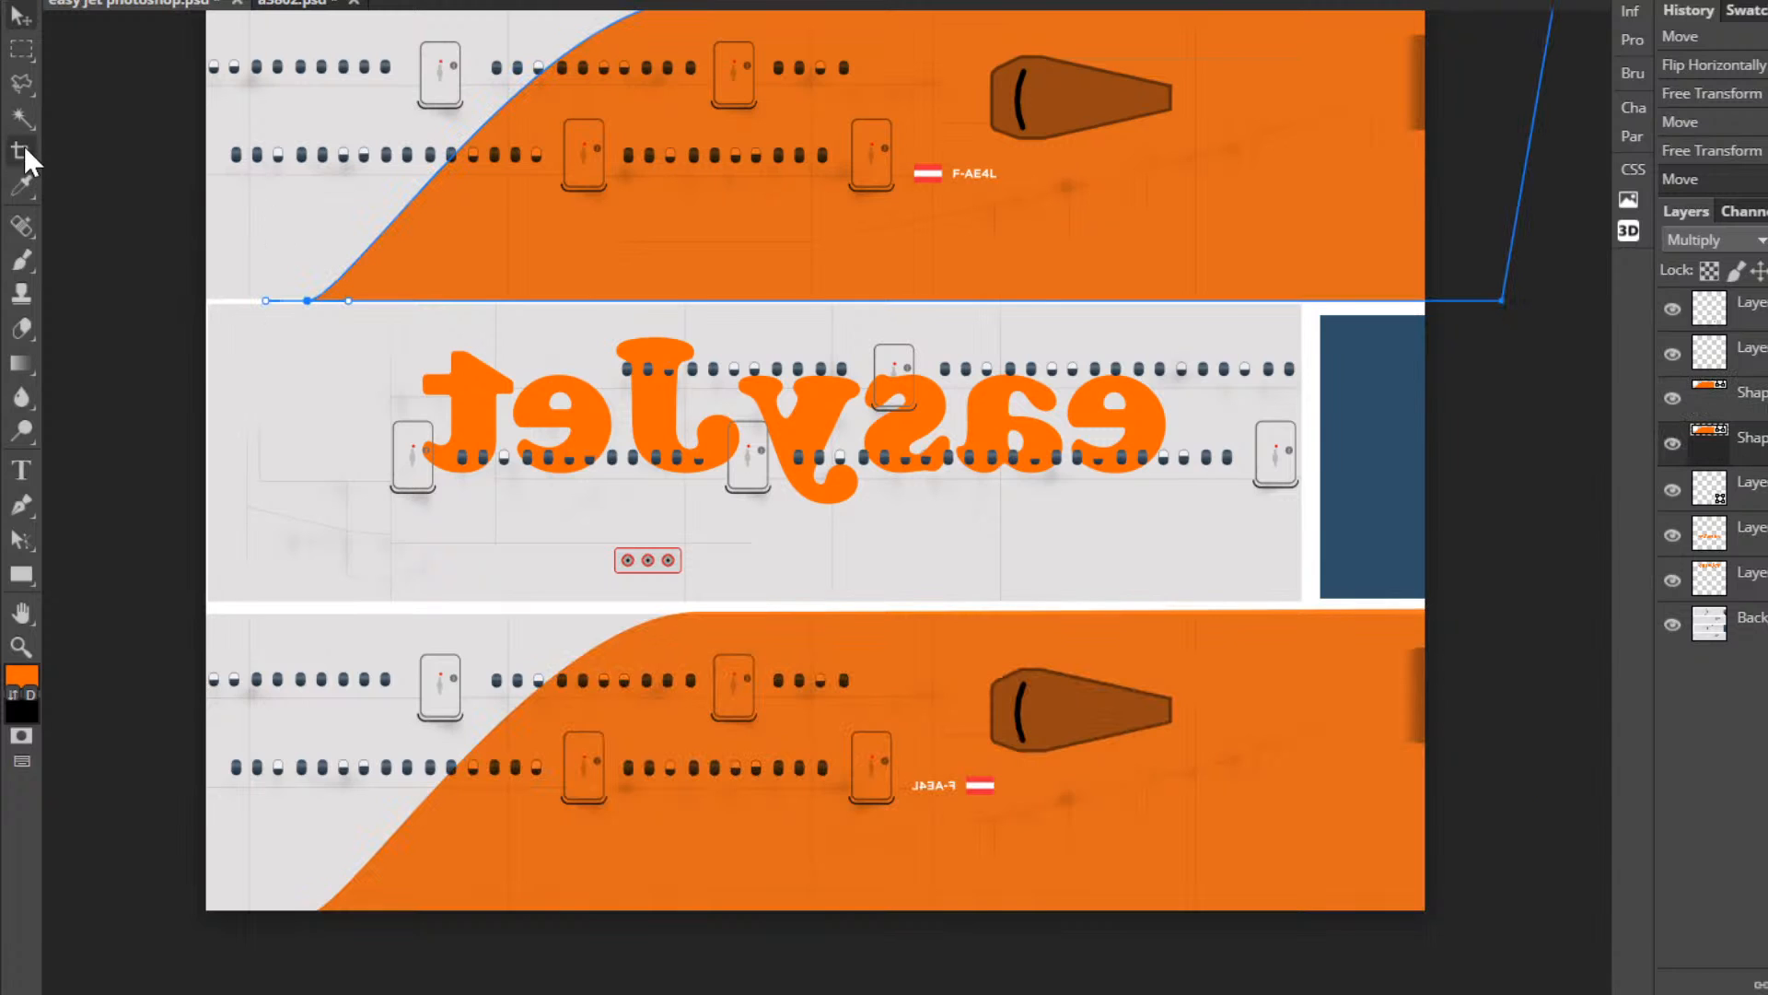
click(1749, 634)
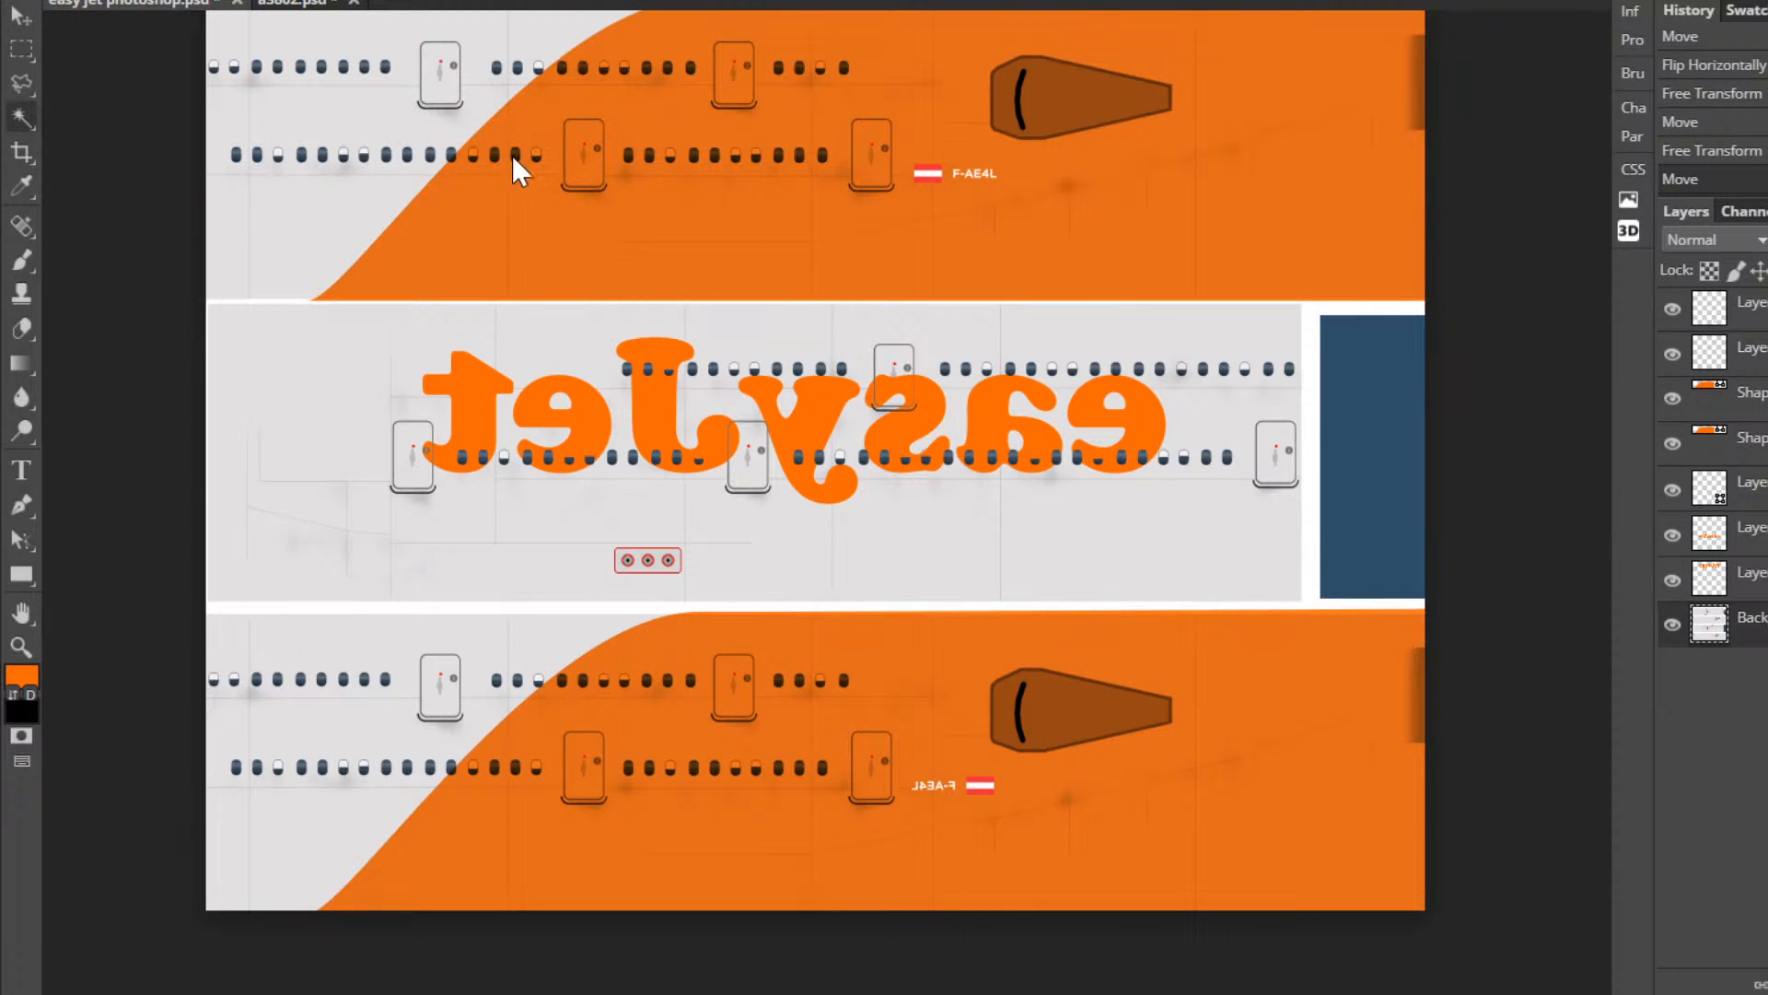
click(471, 152)
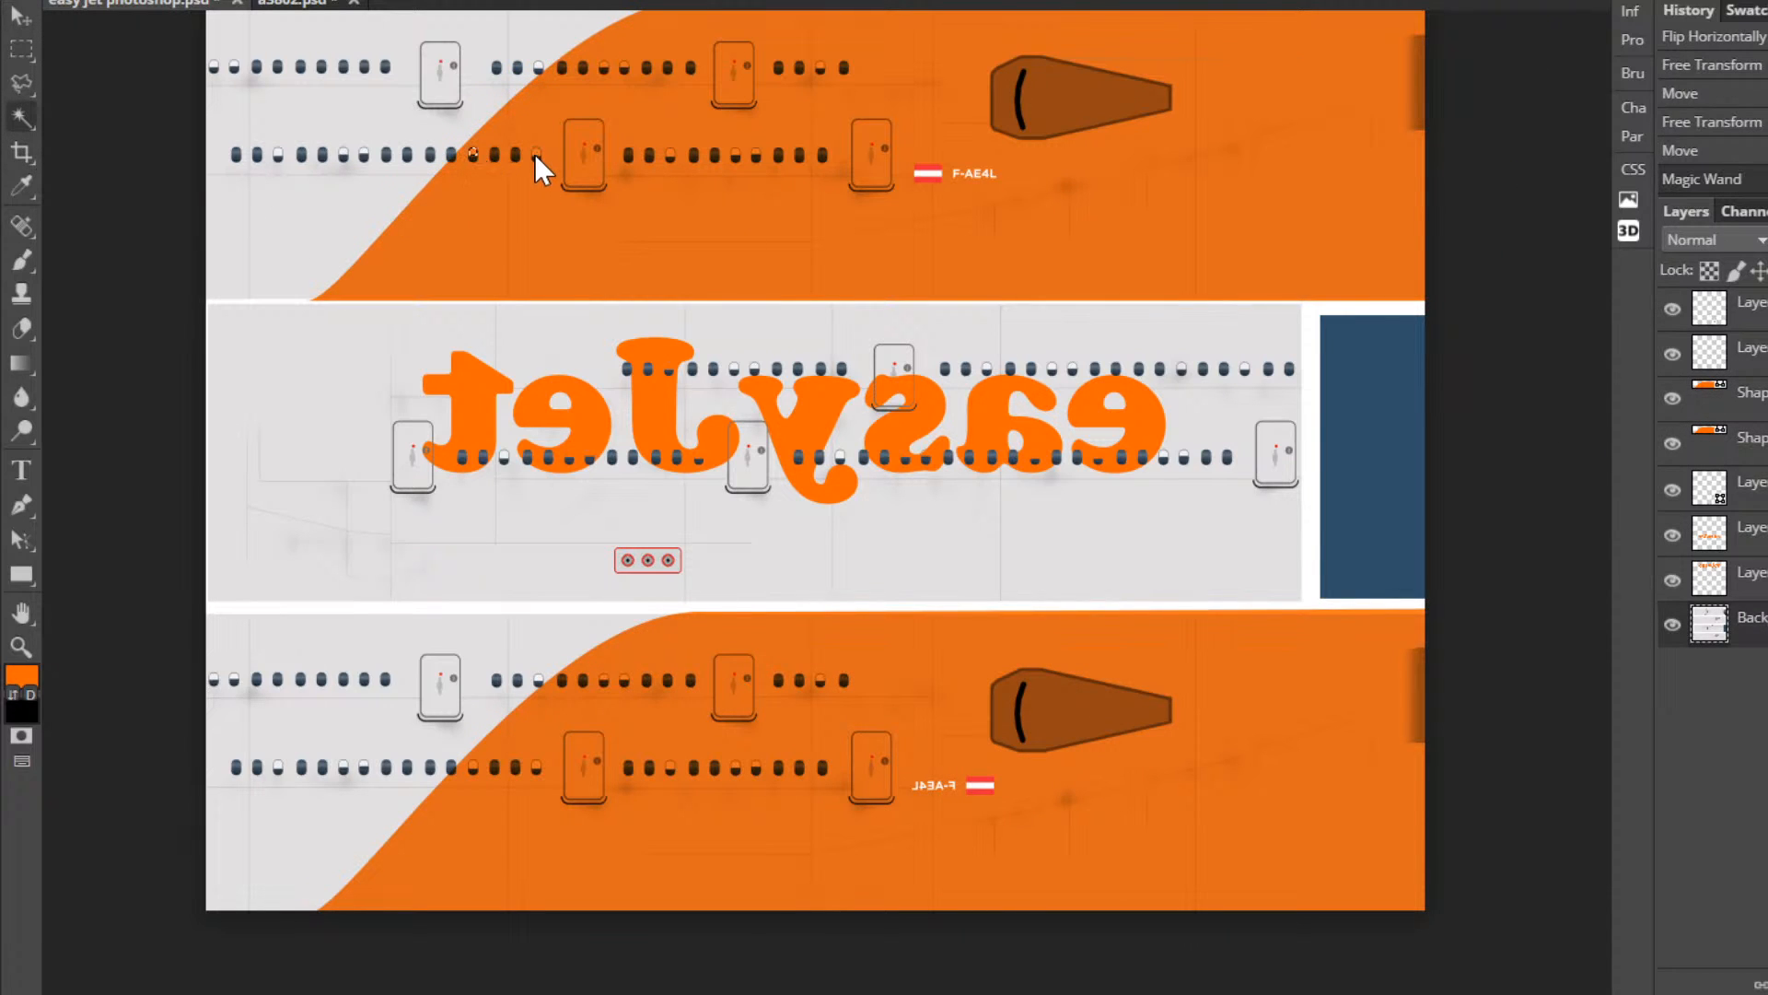
shift+click(536, 154)
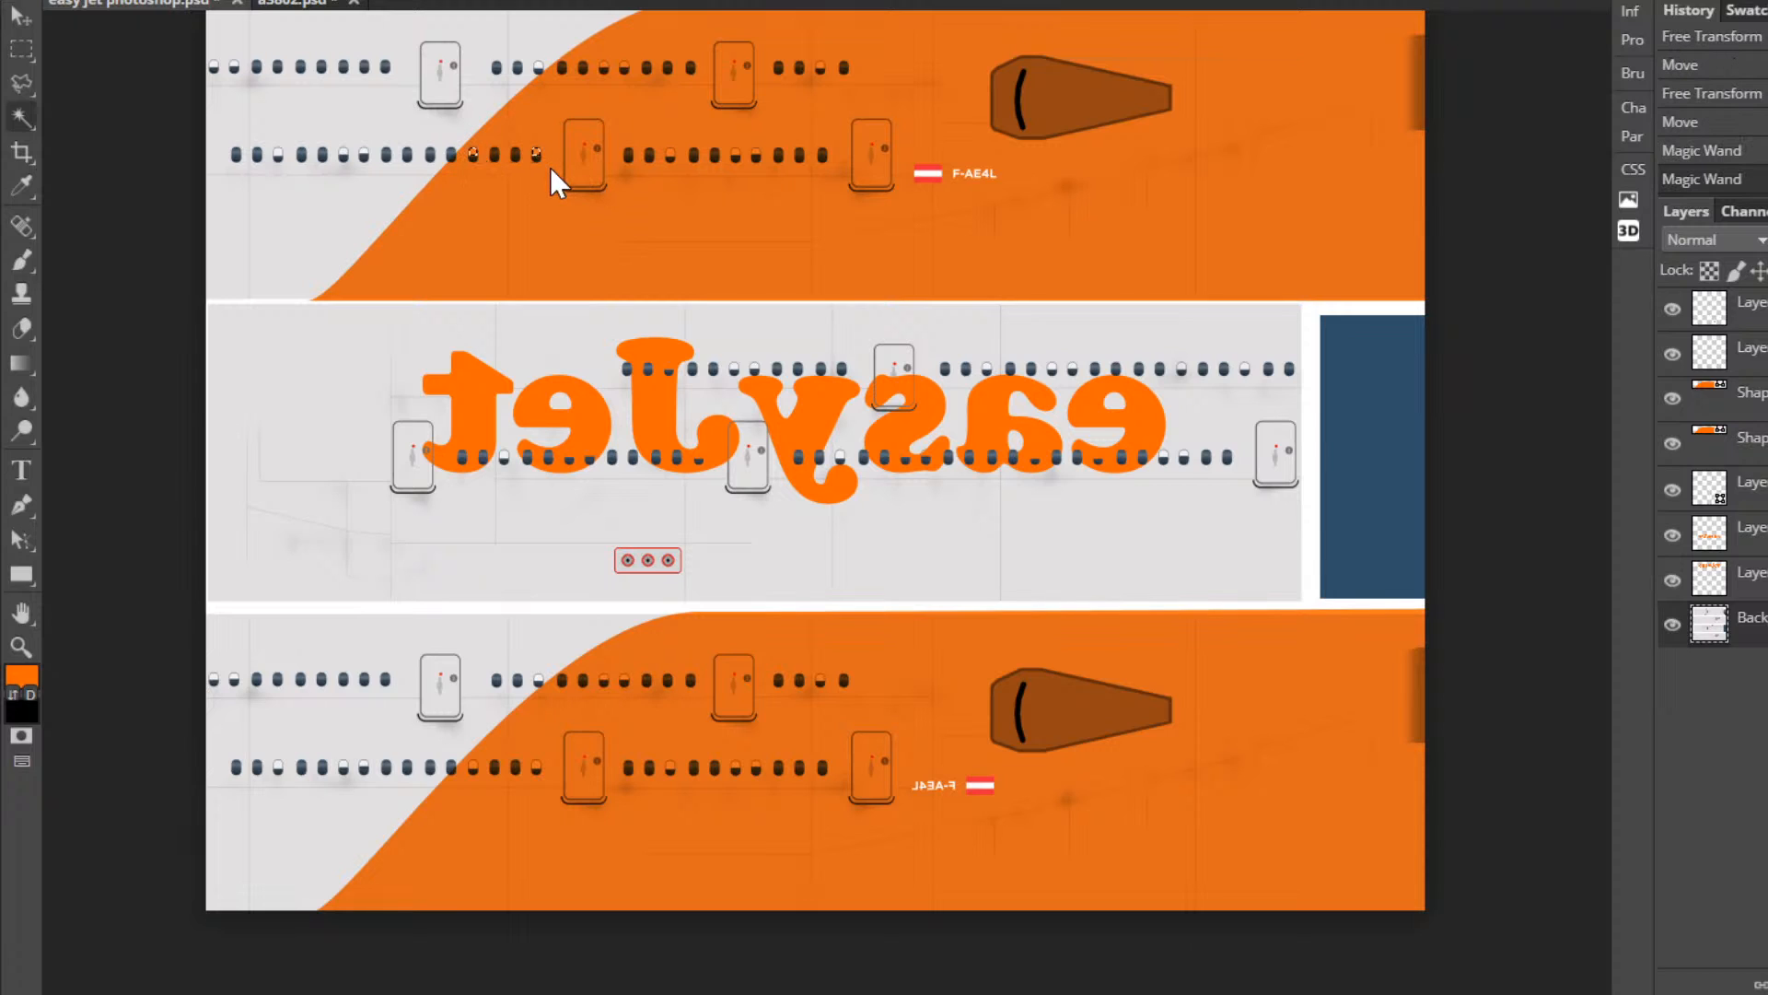
shift+click(491, 156)
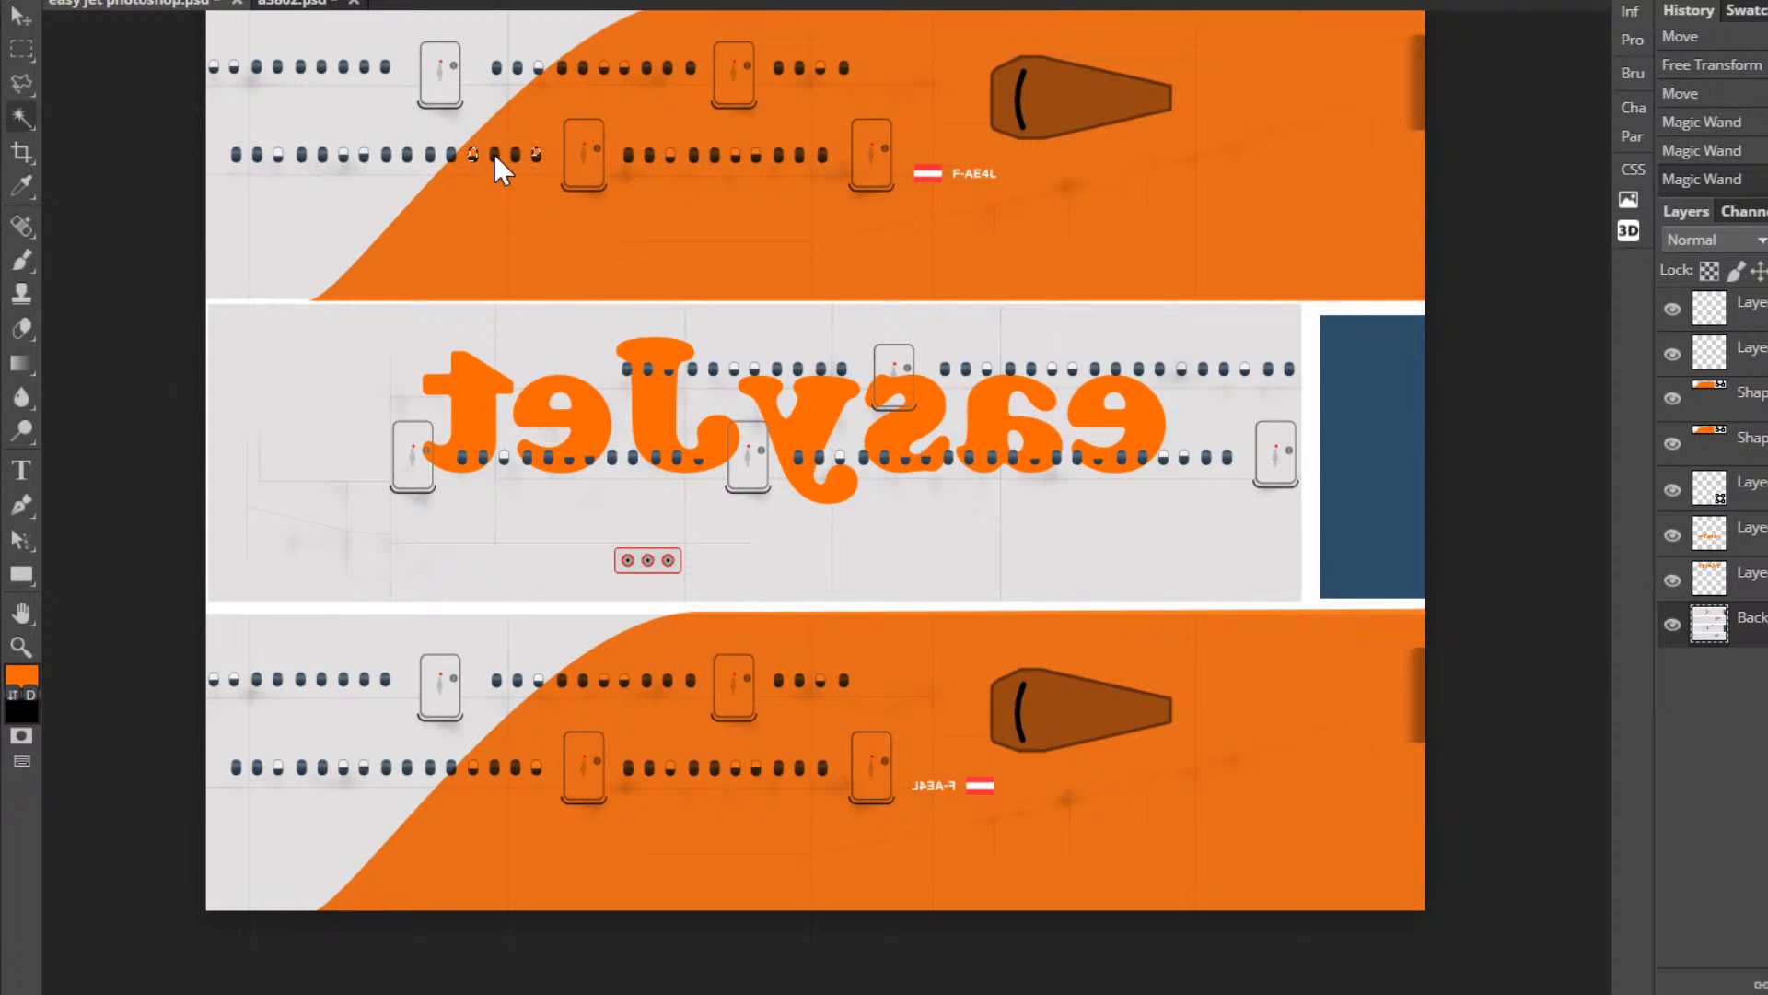
shift+click(495, 155)
shift+click(514, 154)
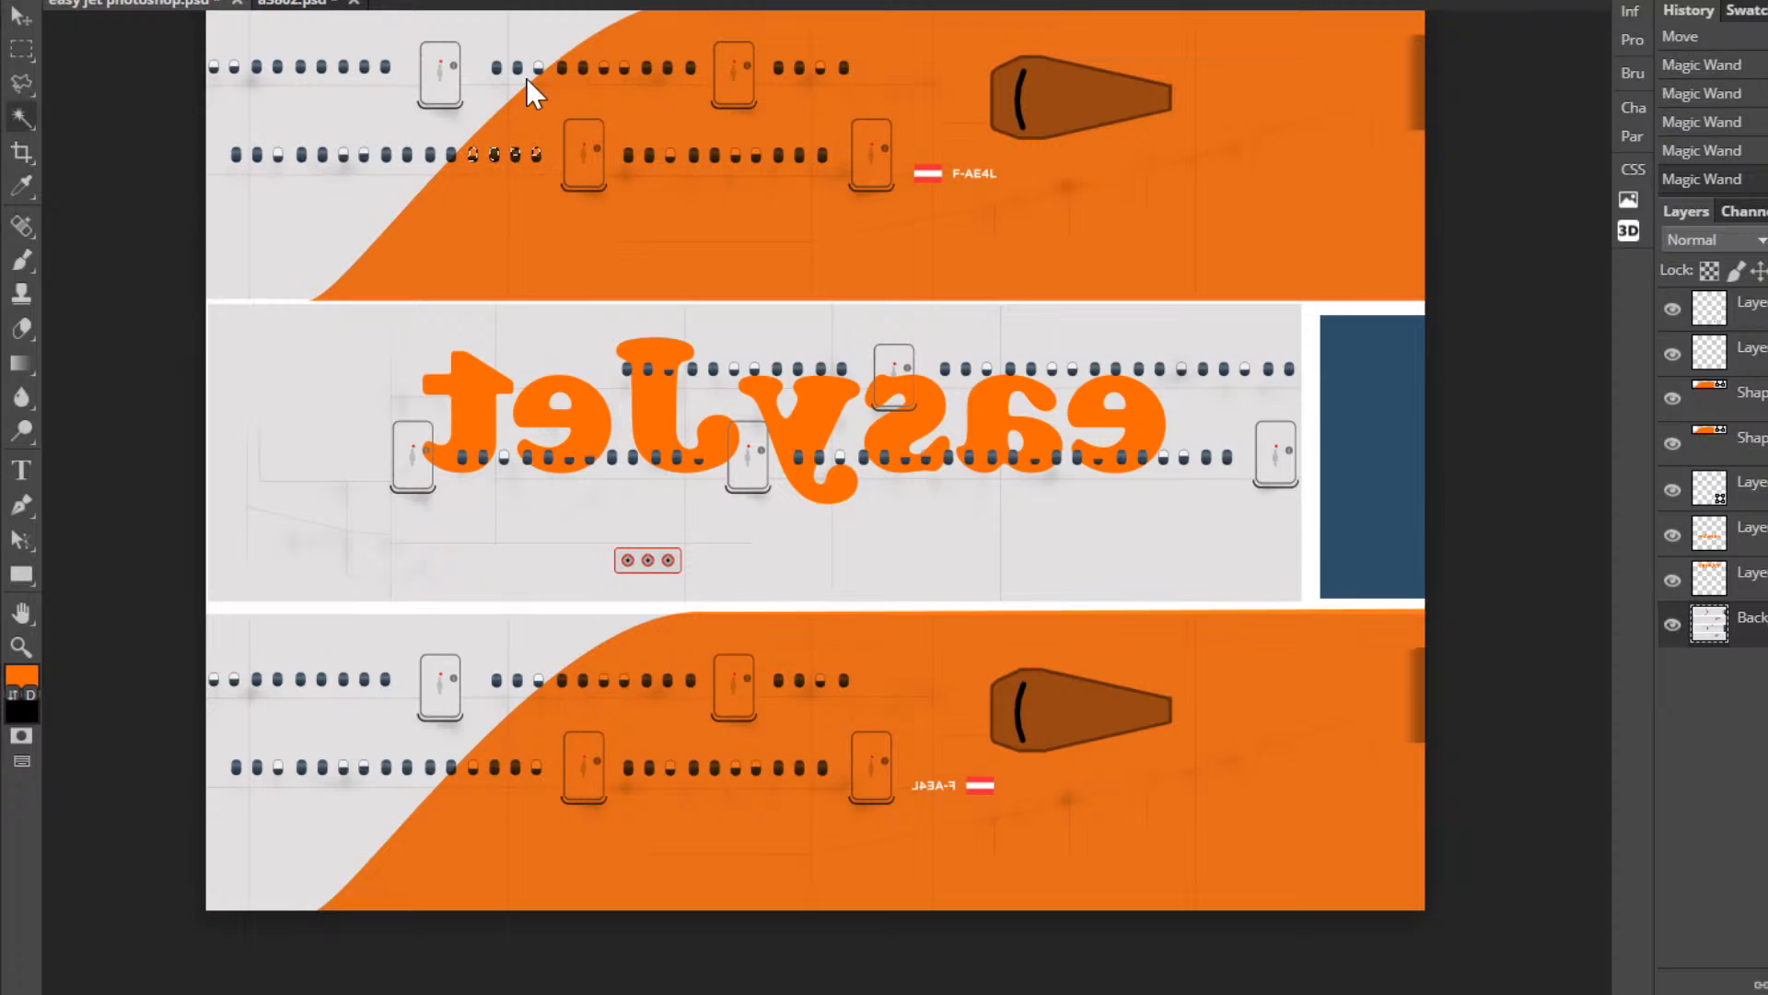
shift+click(583, 68)
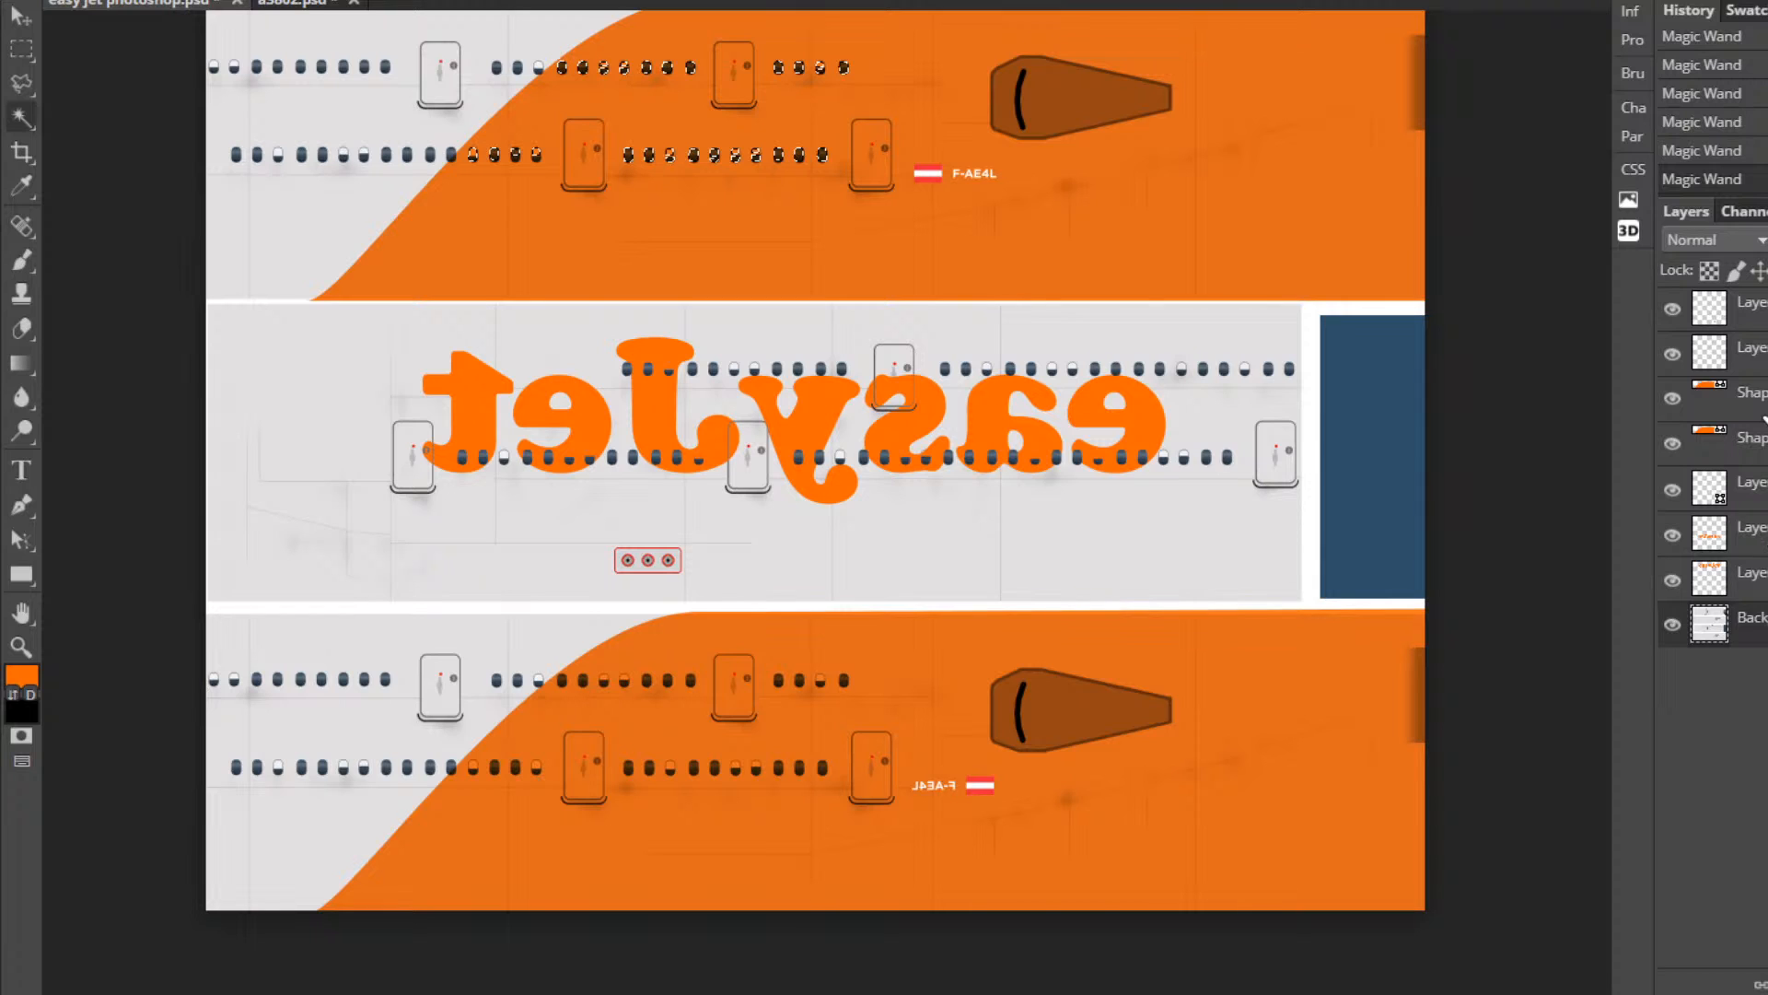
Rasterize both orange tail shape layers.
click(1765, 405)
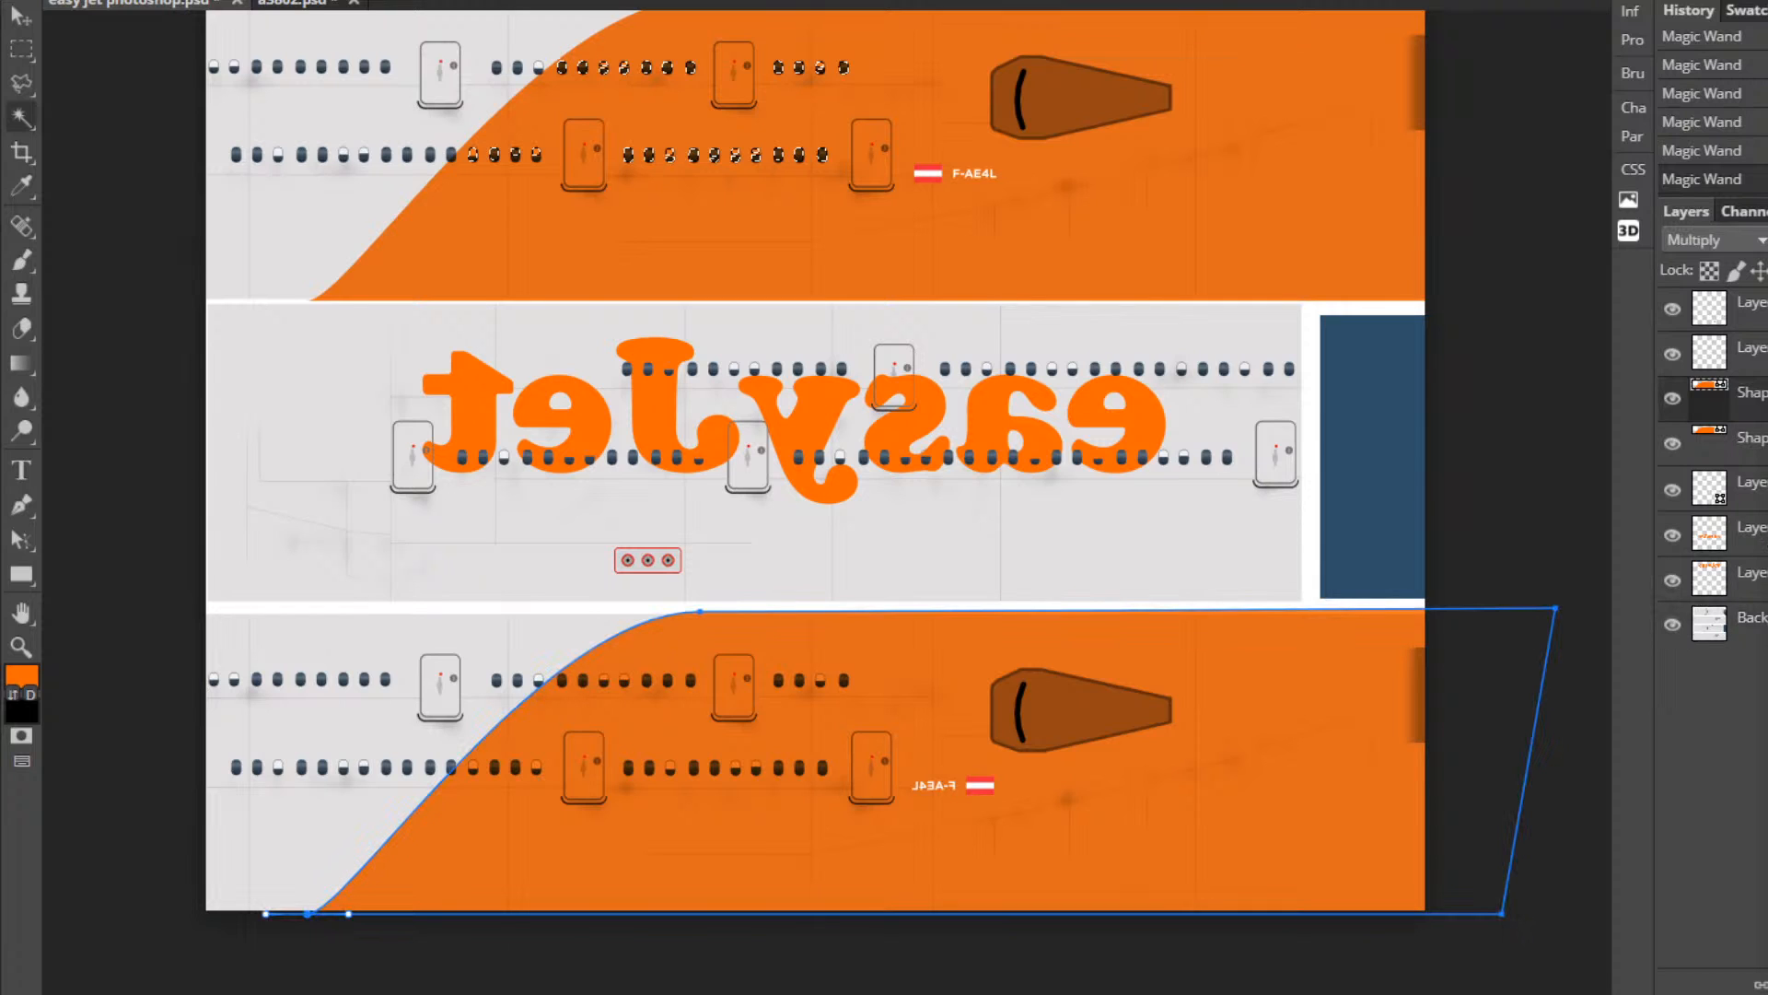
click(1763, 479)
right_click(1764, 449)
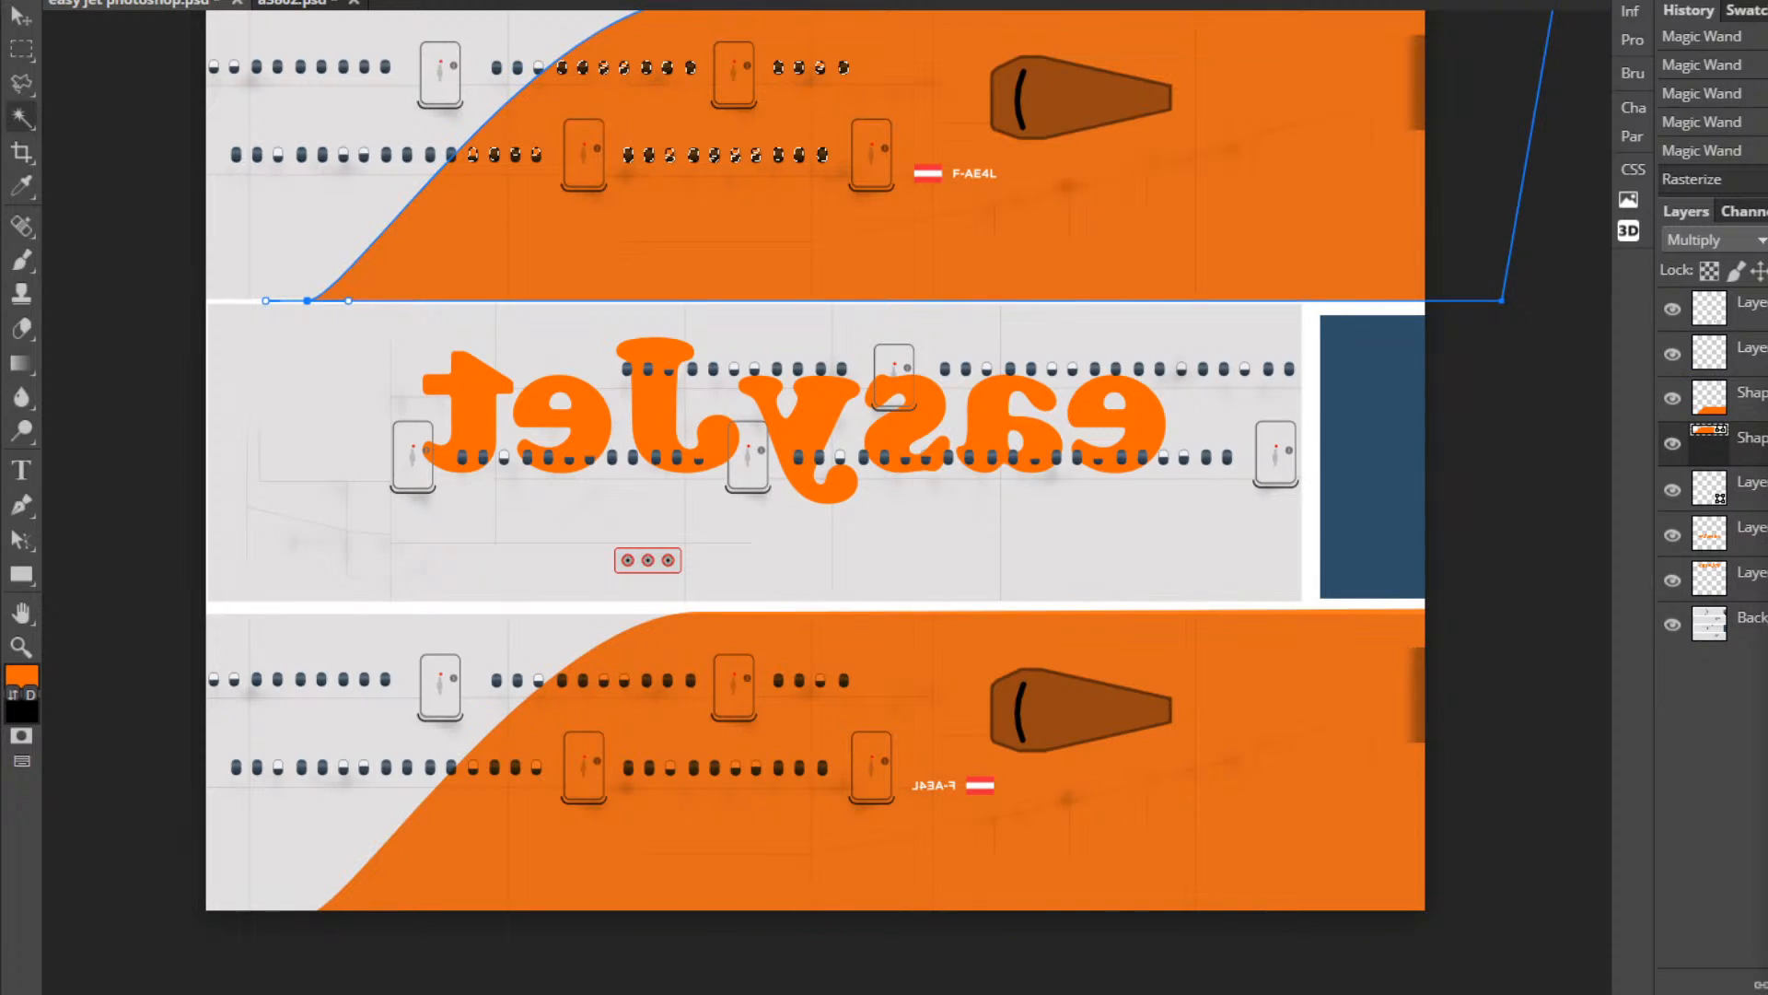
click(1763, 522)
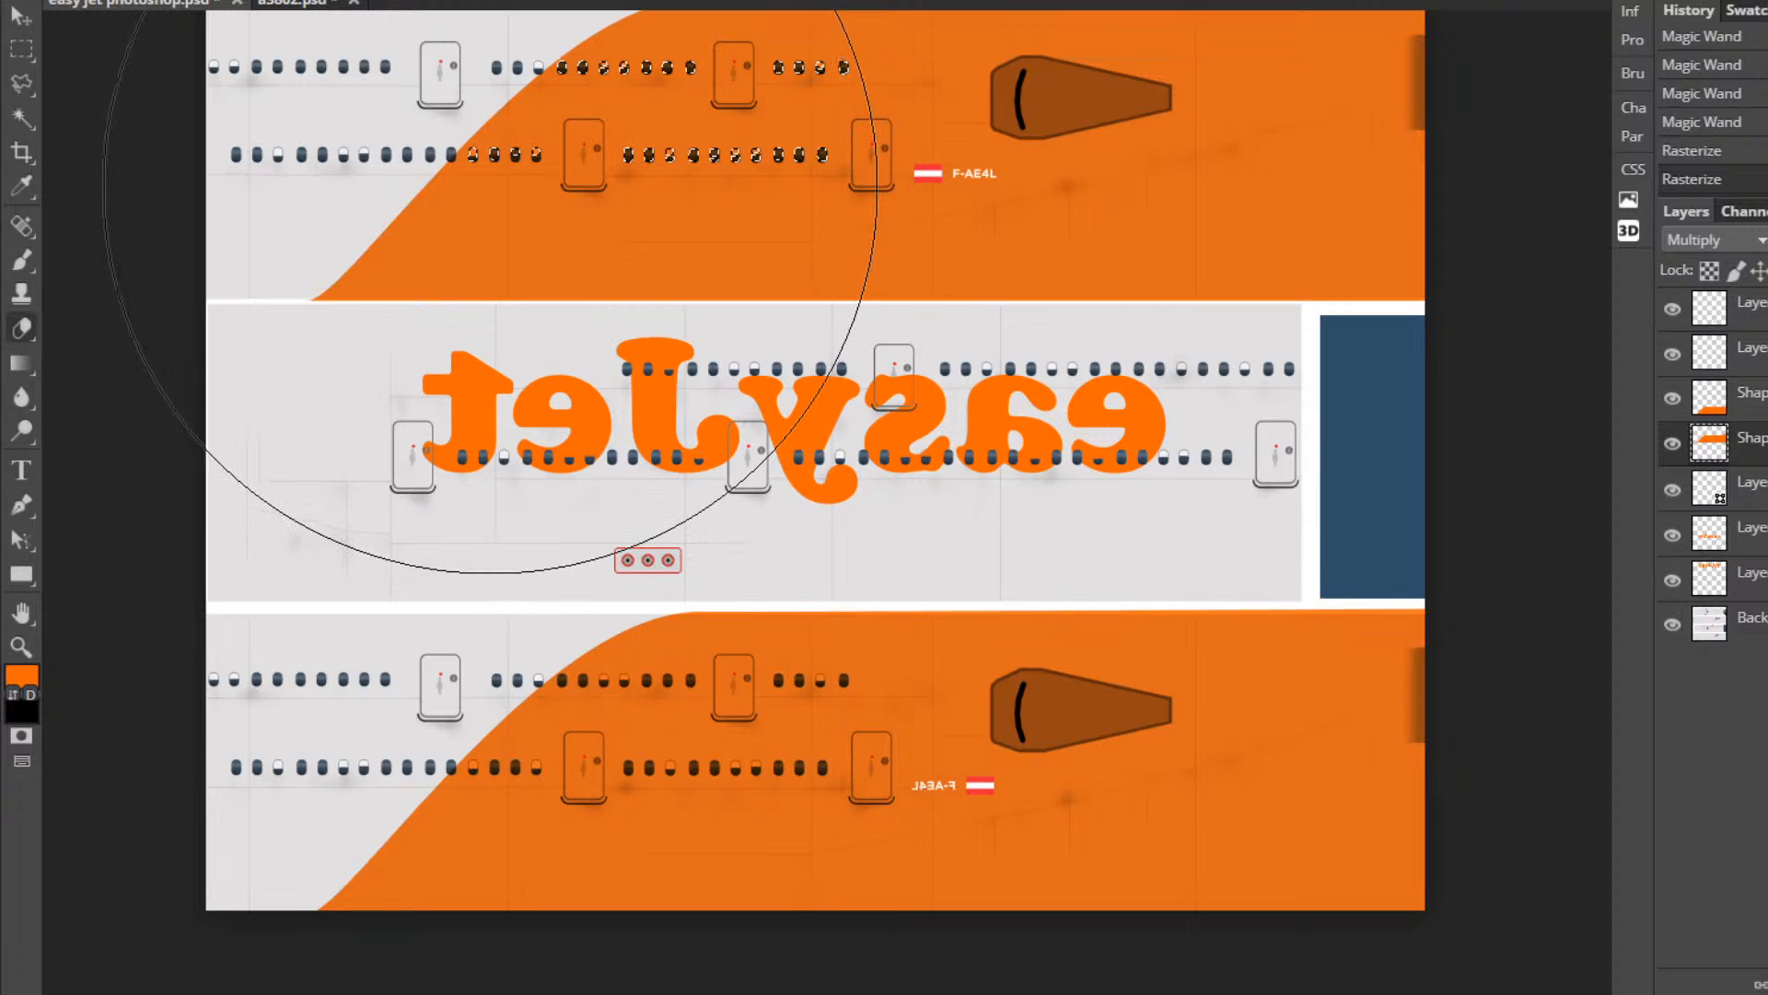
Erase the orange over the selected windows on the upper tail shape layer and clear the selection.
drag(490, 186, 1069, 153)
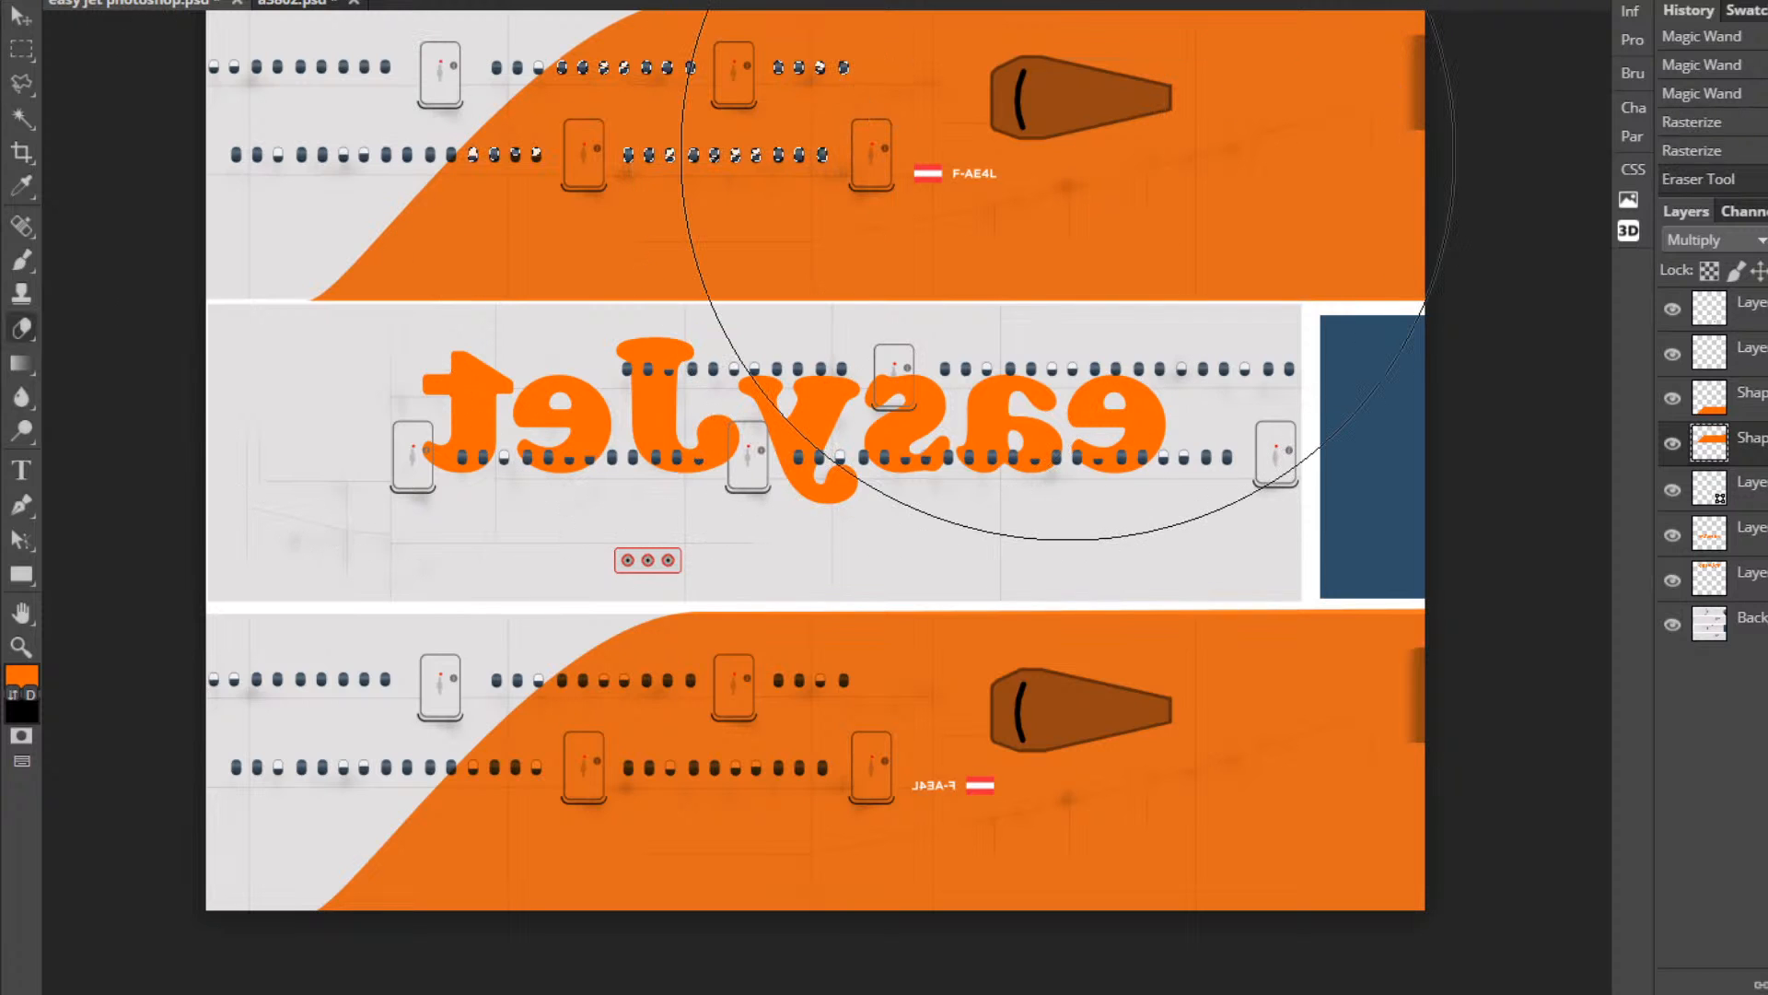
key(ctrl+d)
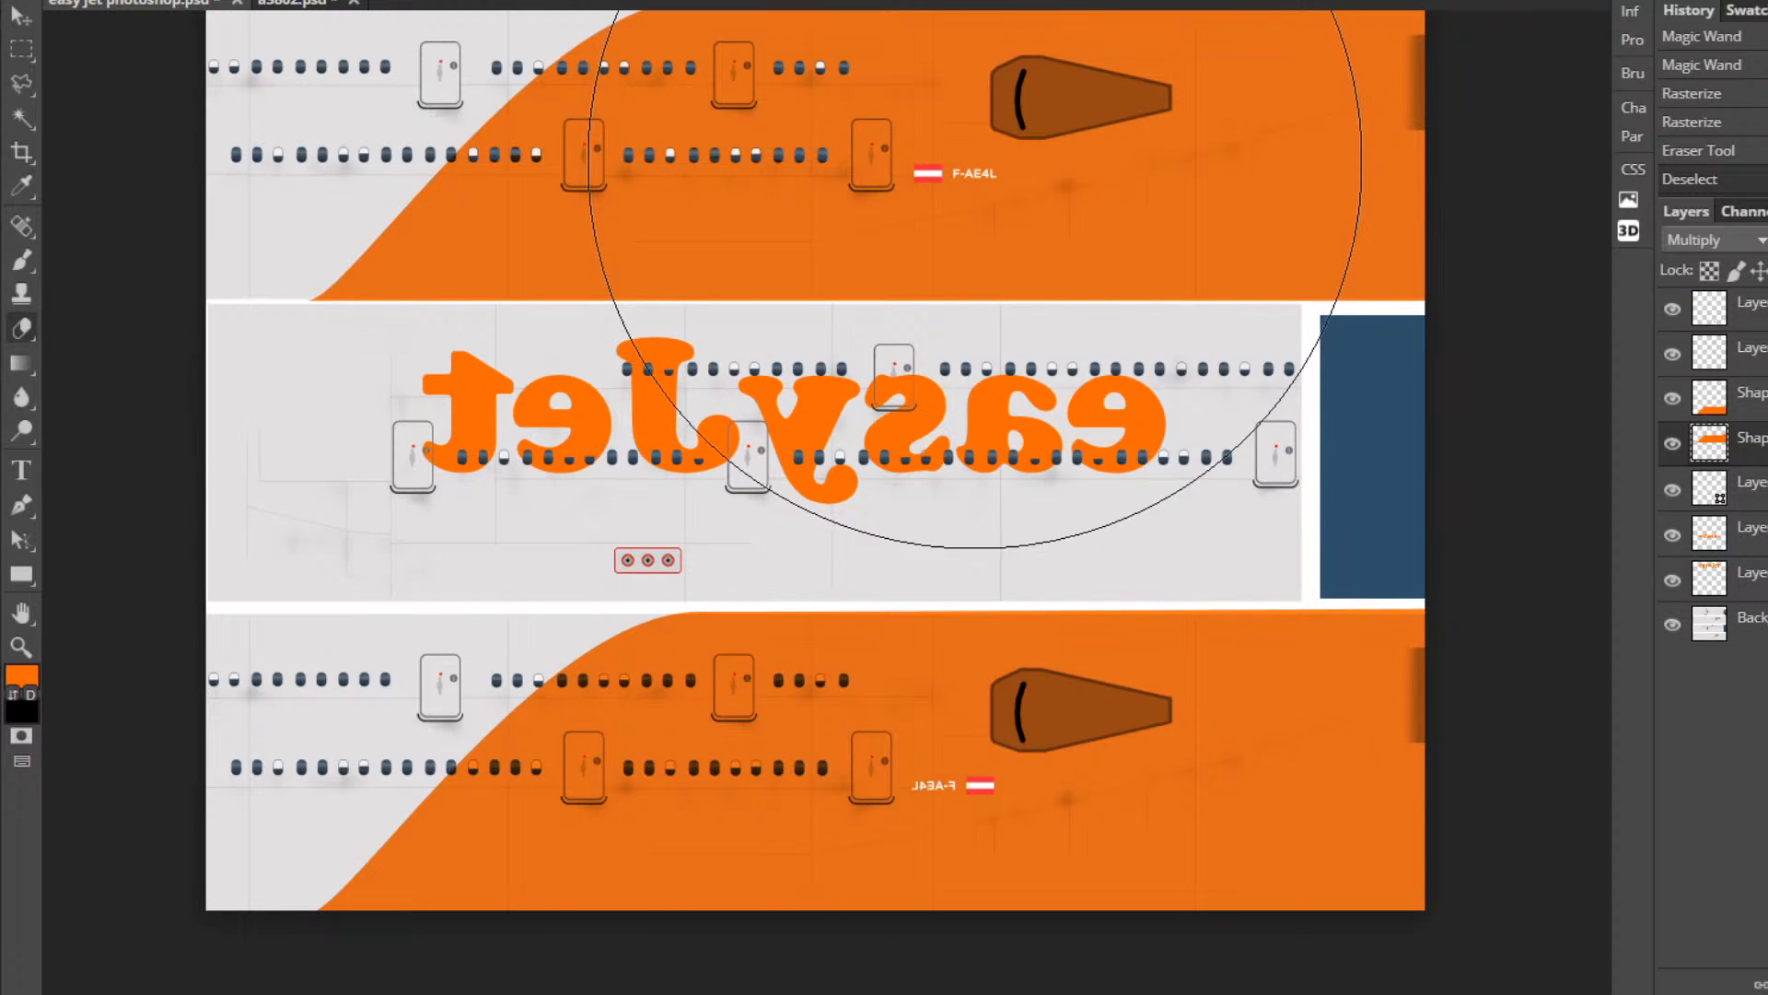
Magic-wand the first upper-deck windows inside the lower orange tail area on the background layer.
click(25, 108)
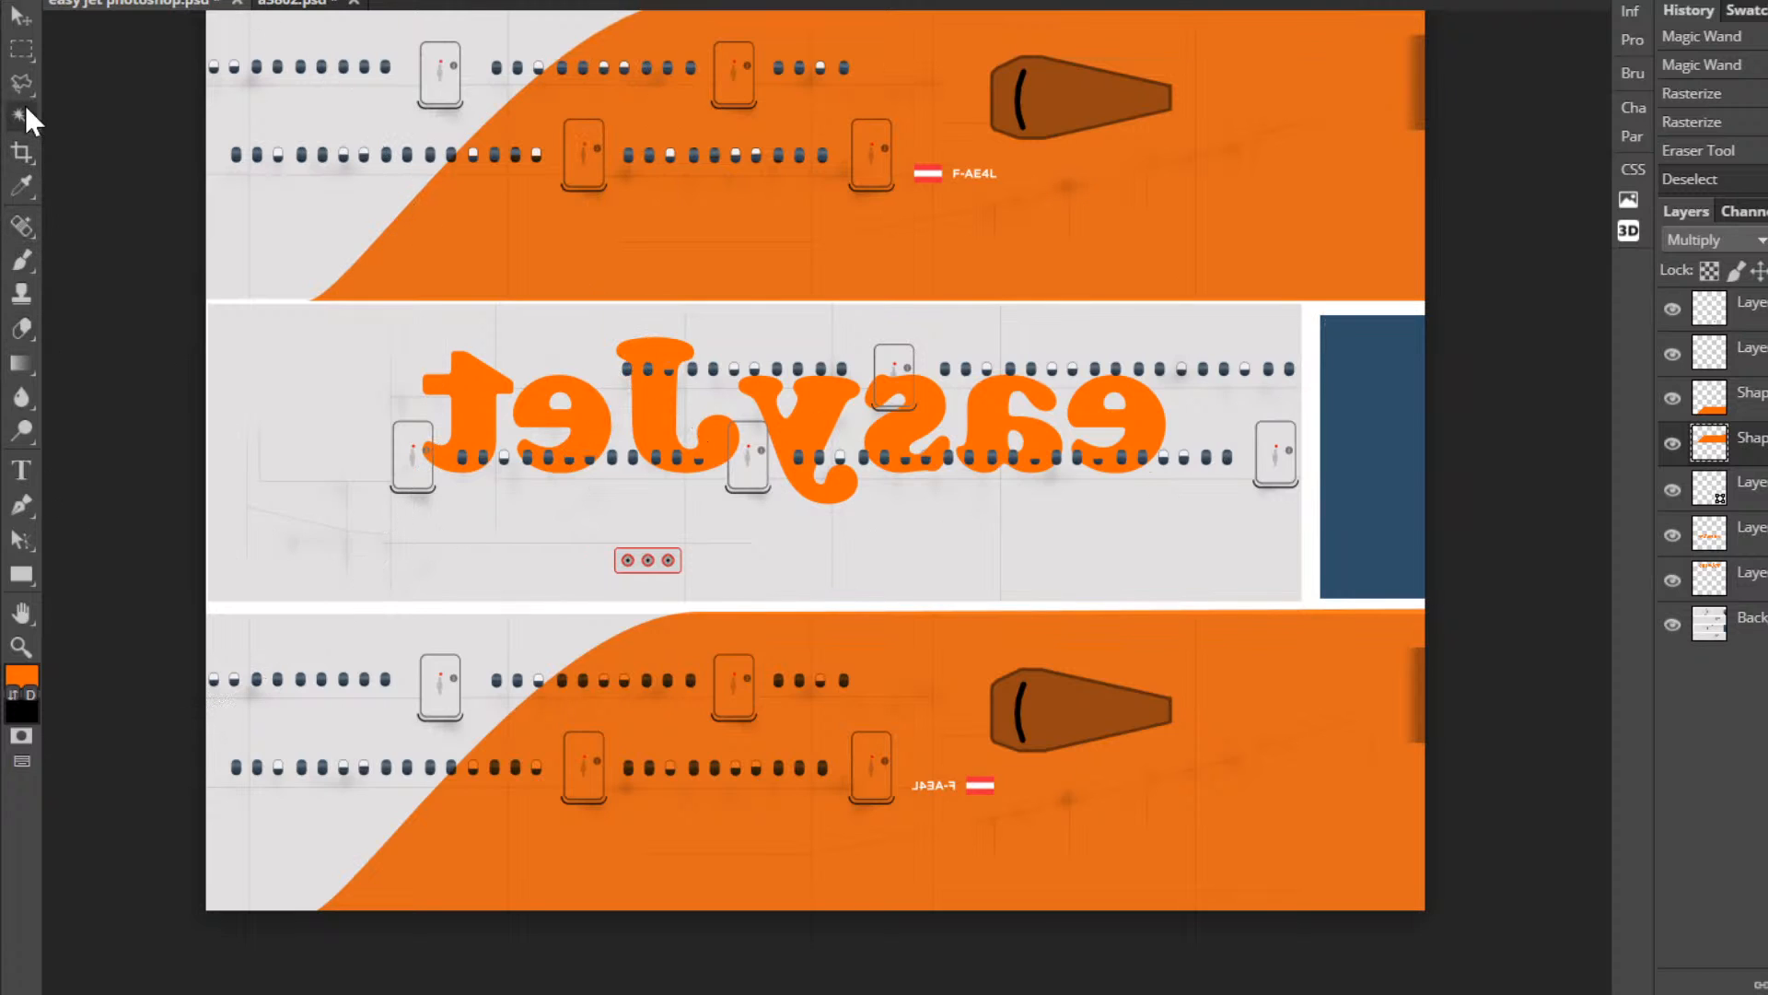
click(475, 766)
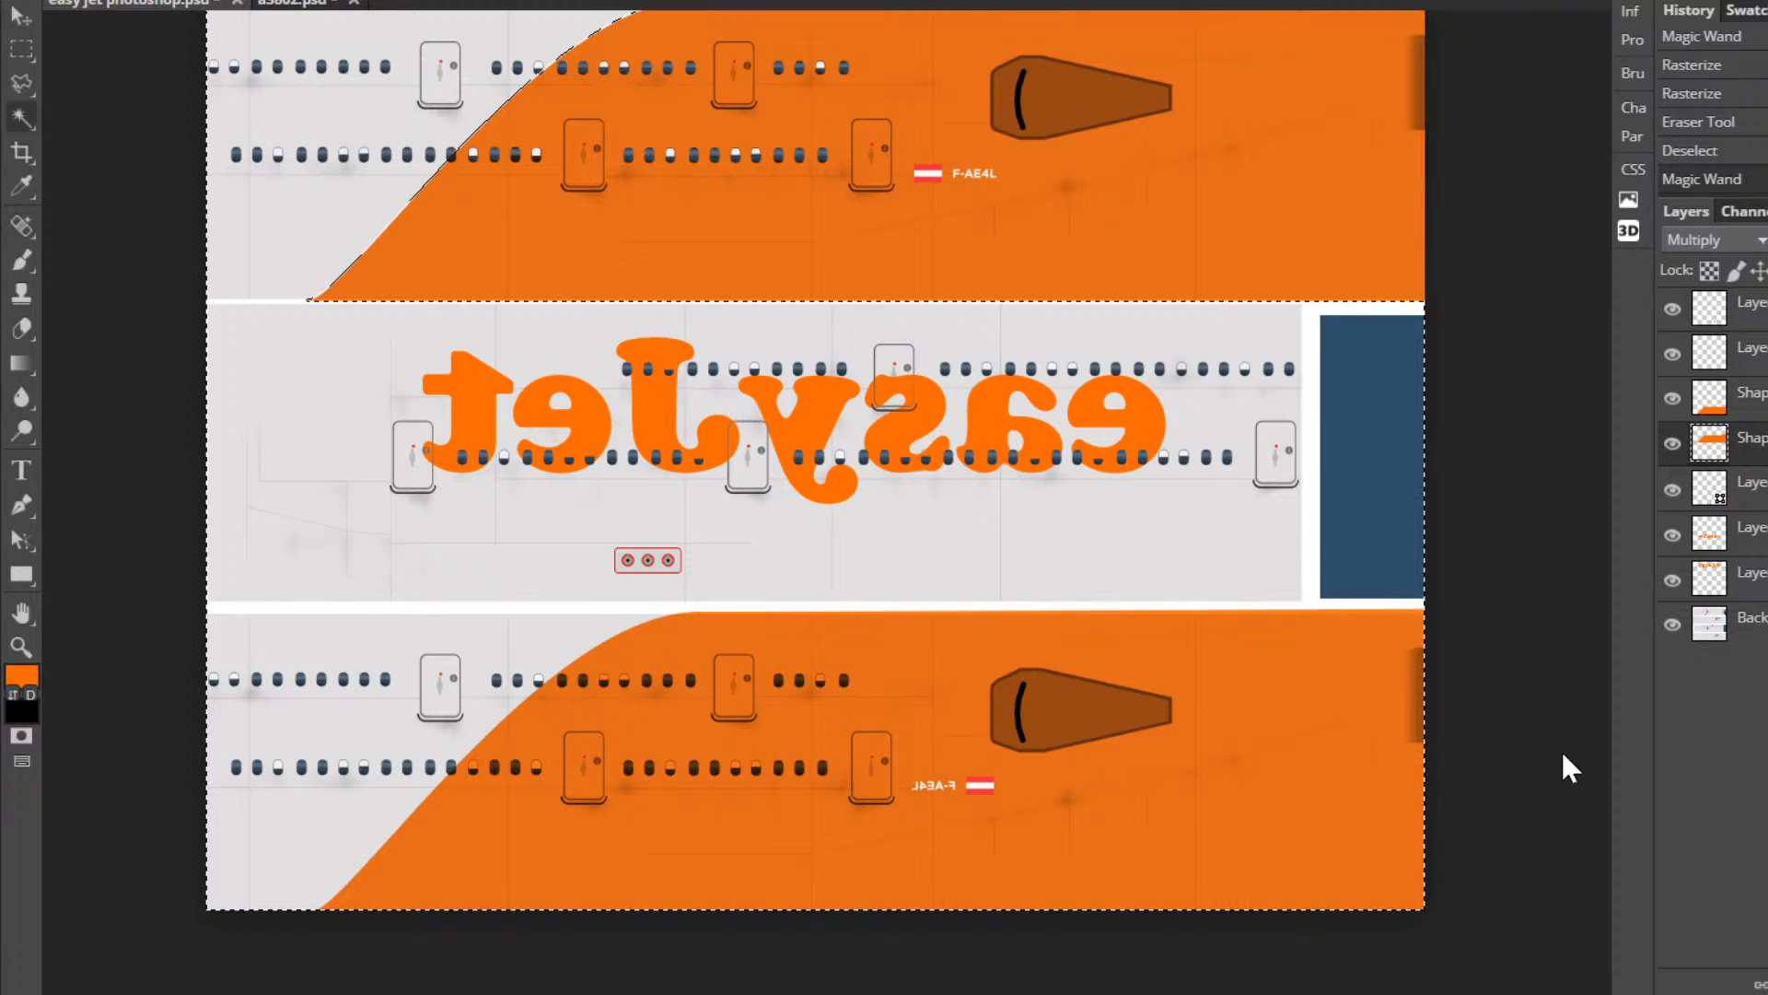
key(ctrl+d)
click(1751, 623)
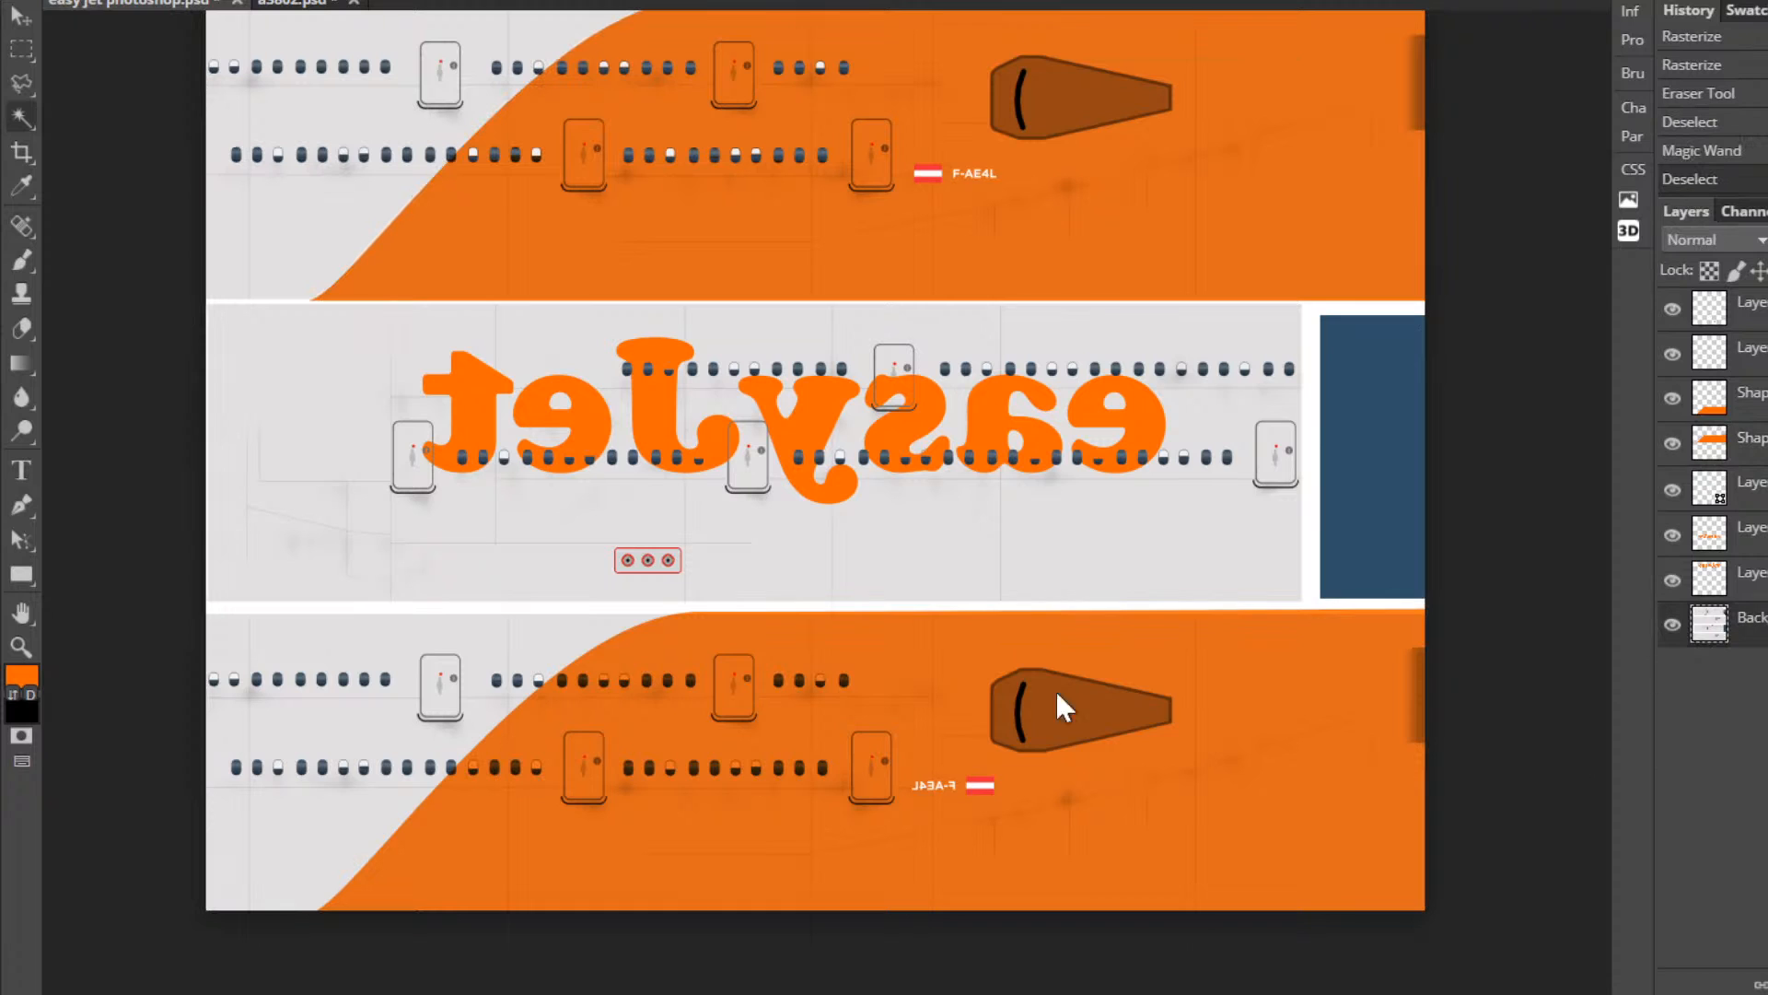
click(563, 681)
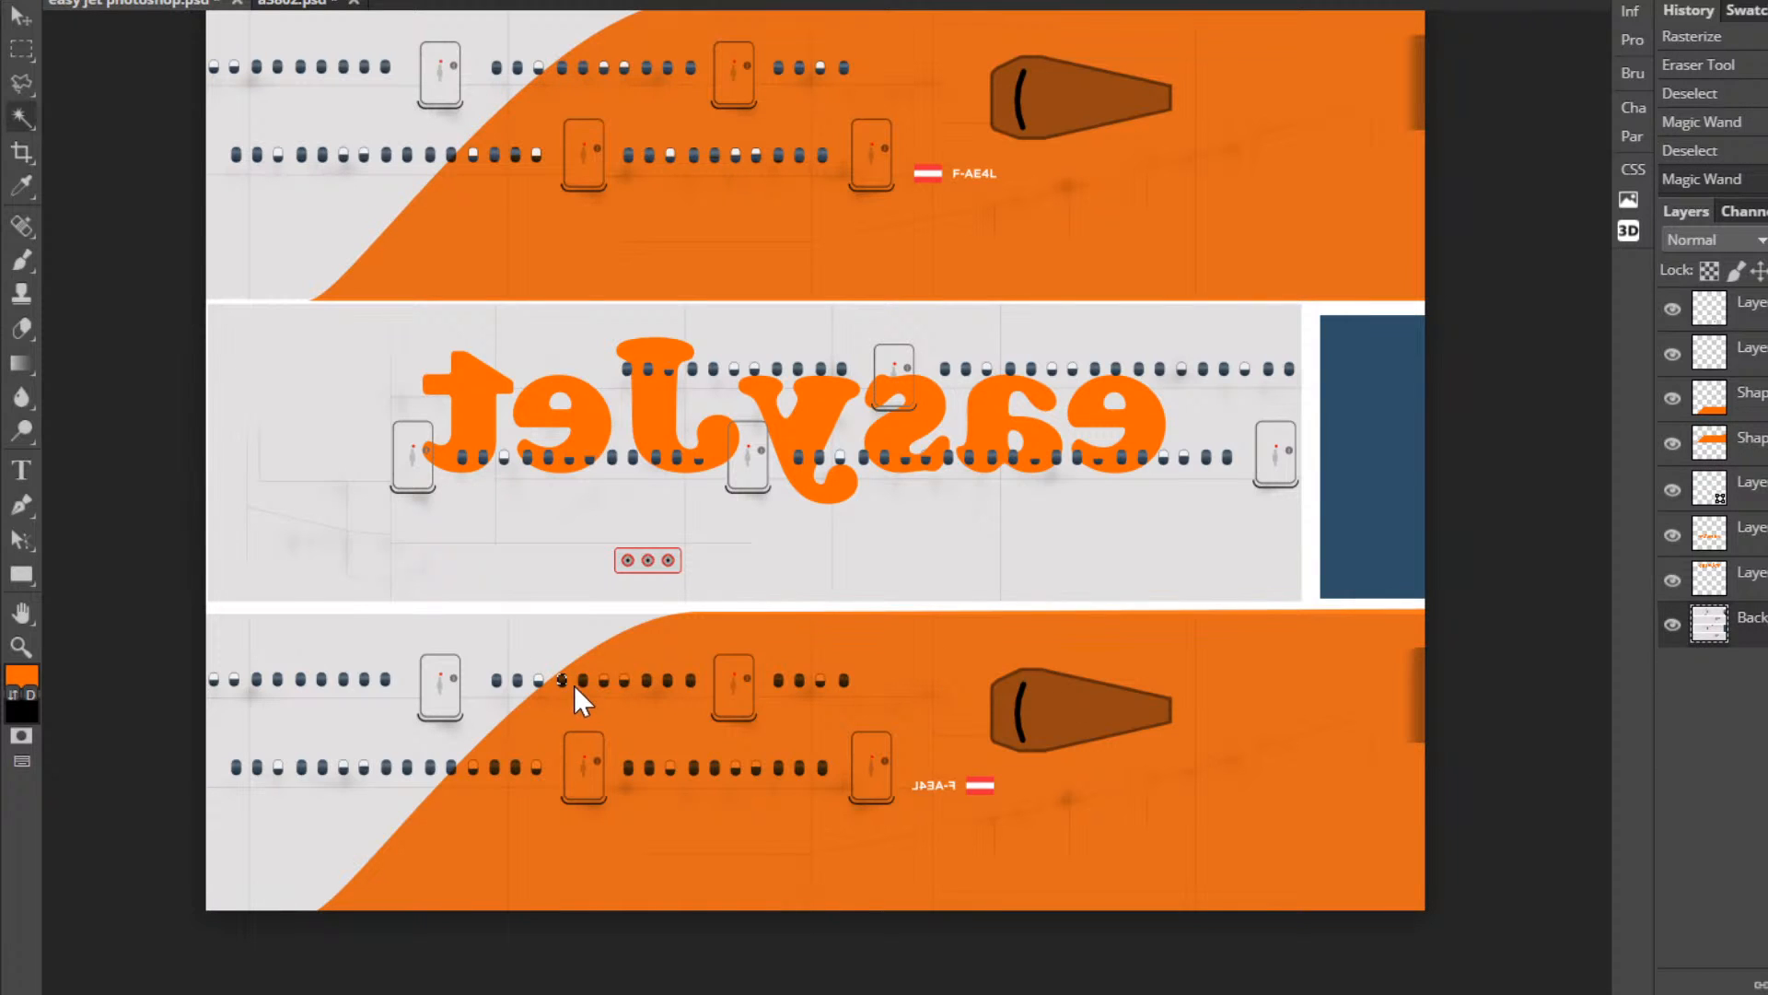
shift+click(583, 679)
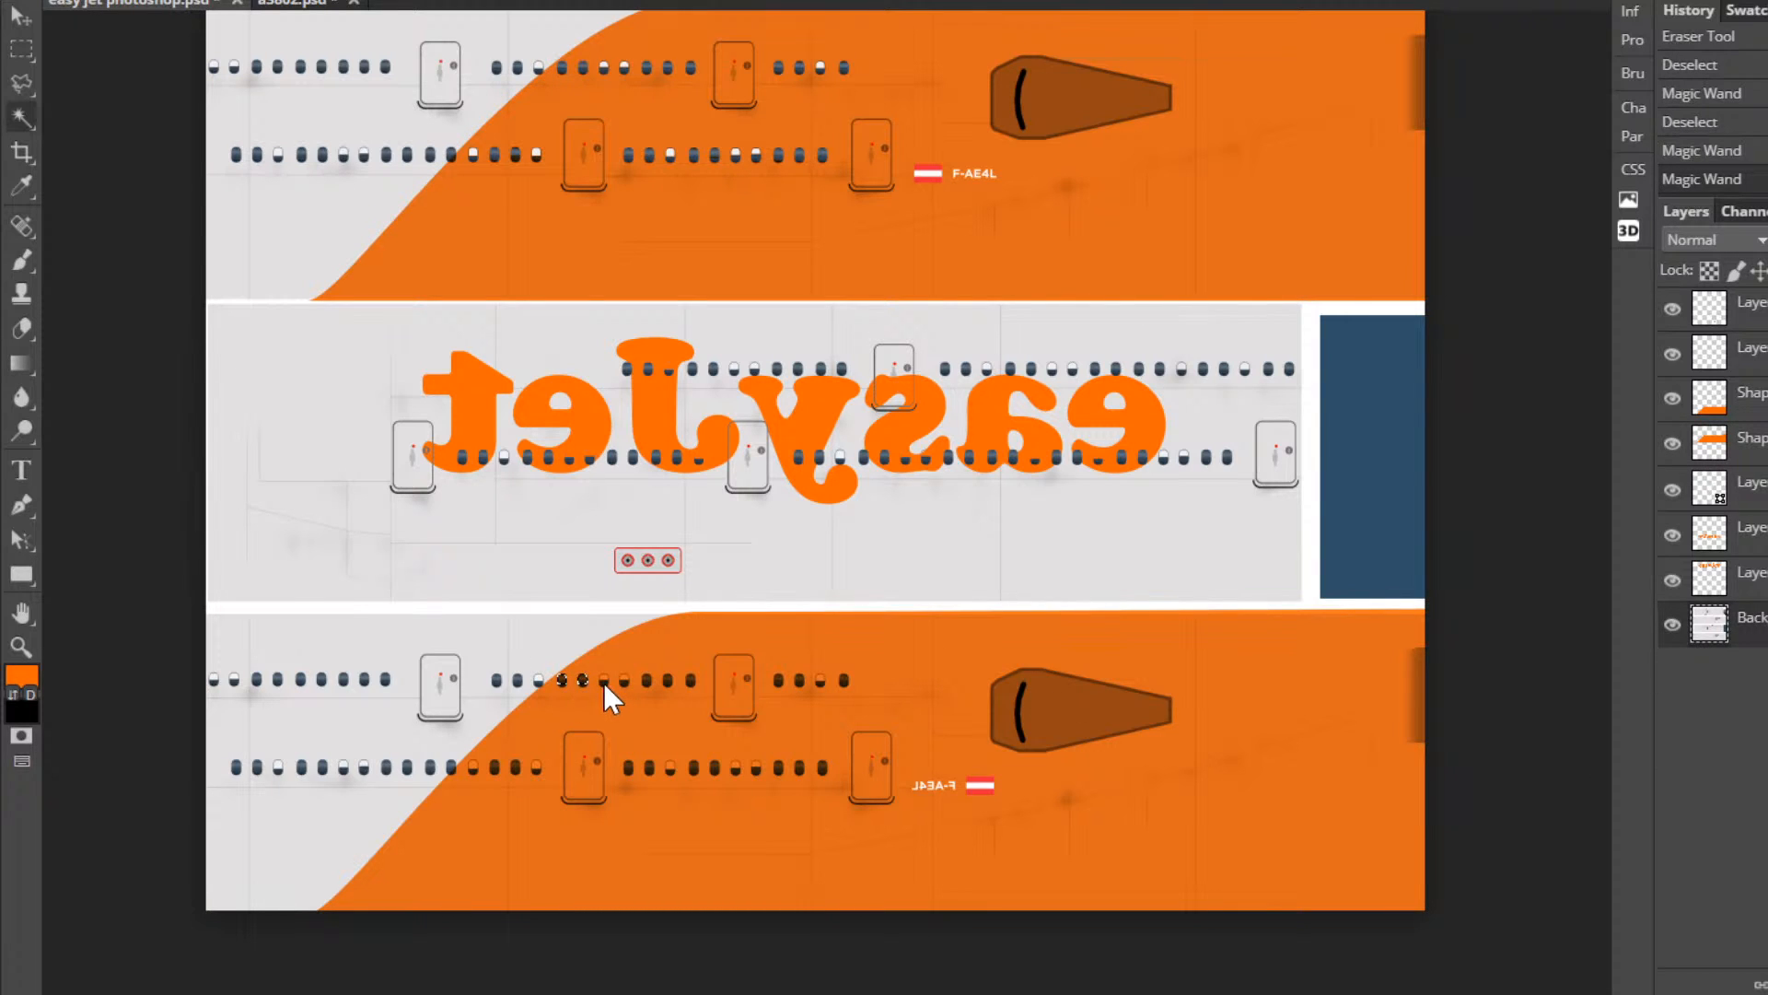
shift+click(604, 681)
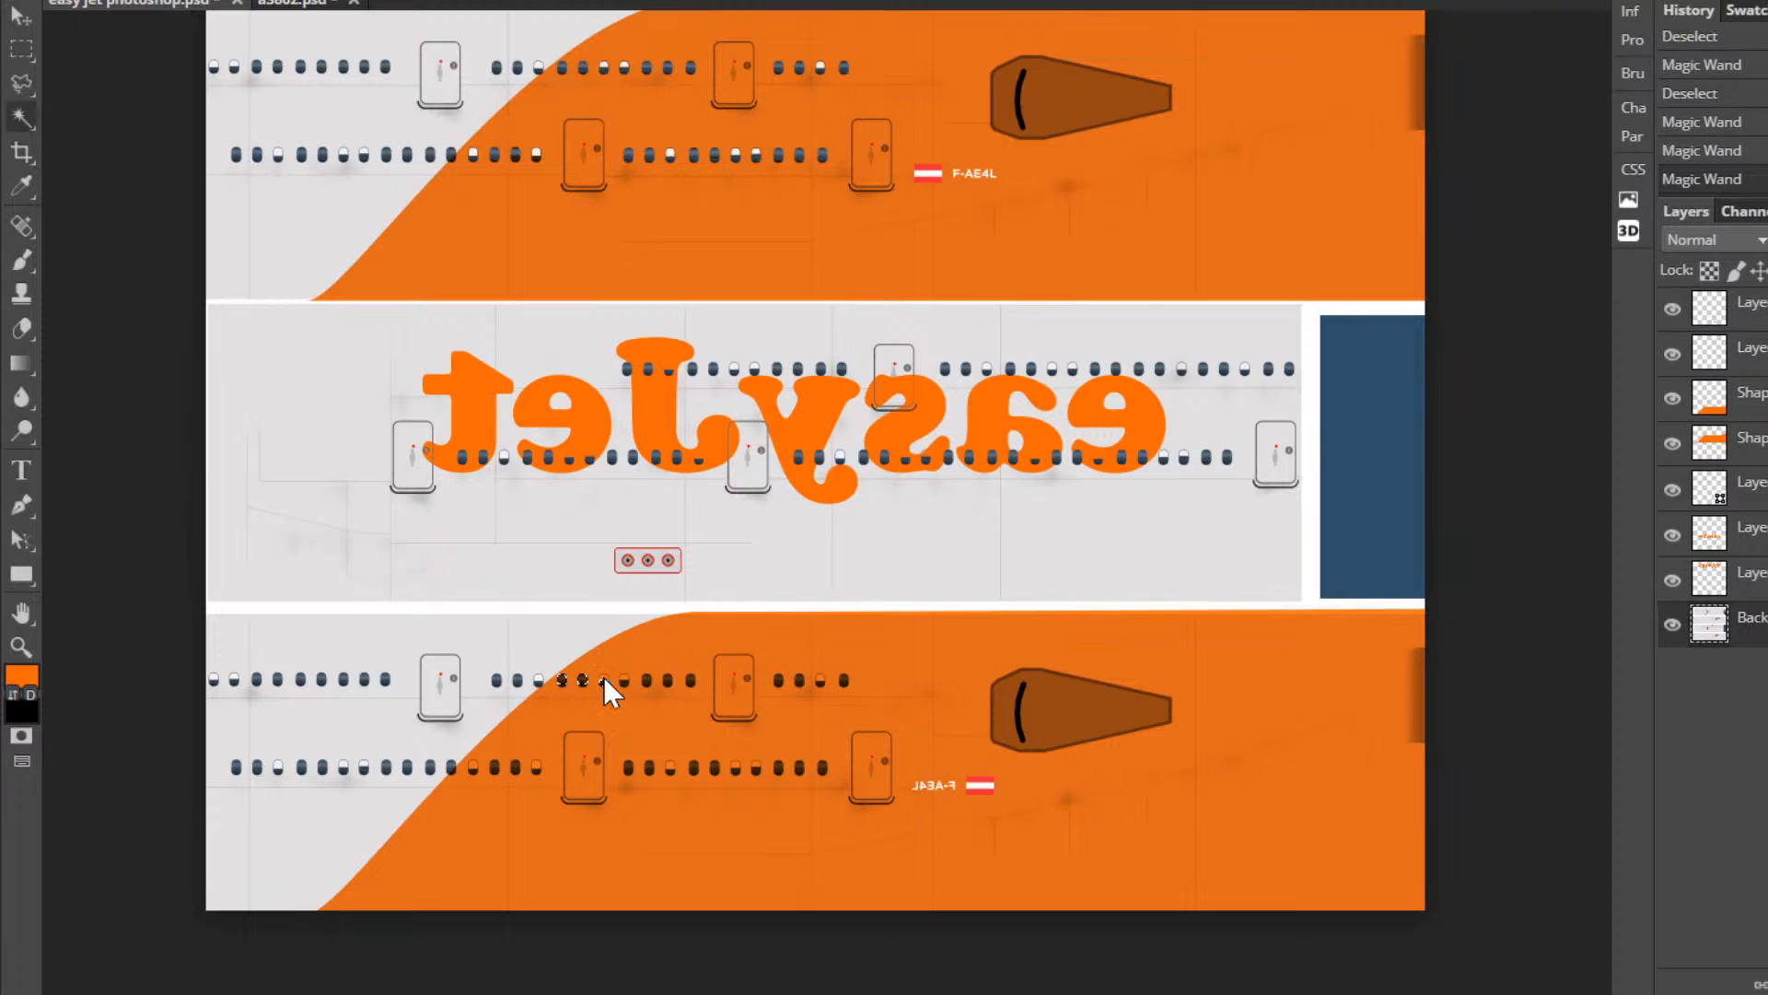
shift+click(627, 678)
shift+click(625, 679)
shift+click(650, 682)
Add the remaining windows of both decks inside the lower orange area to the selection.
key(z)
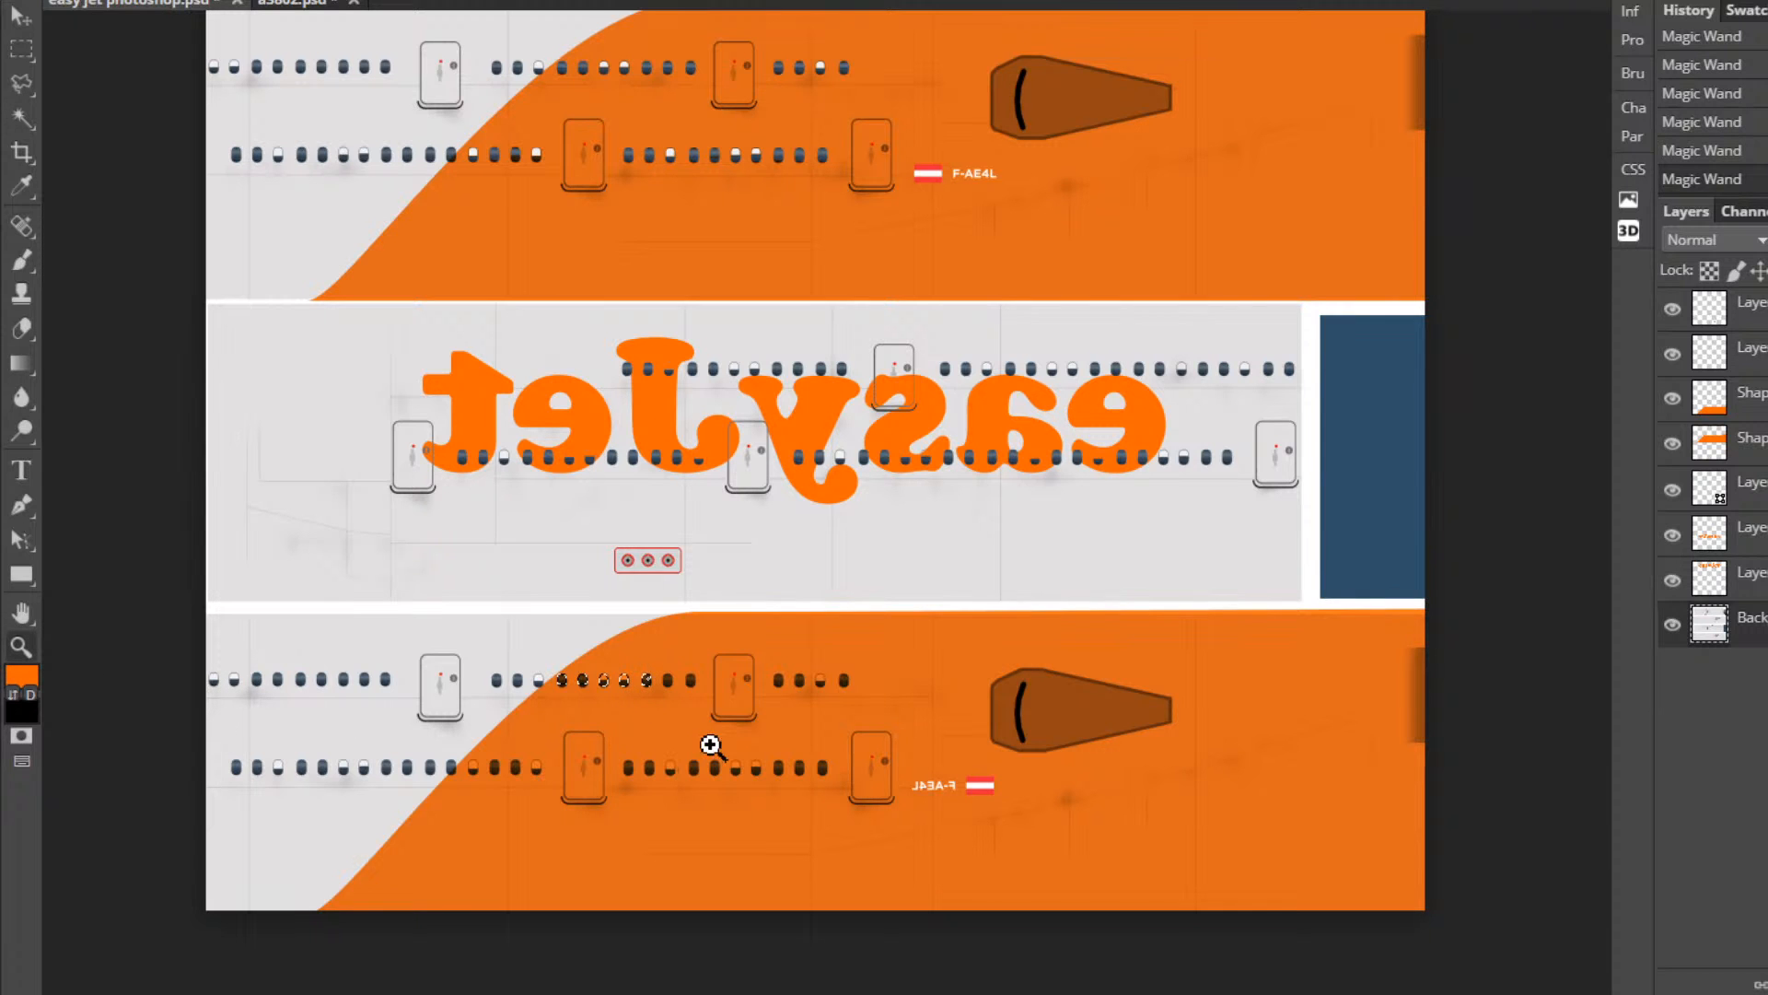
drag(711, 746, 380, 603)
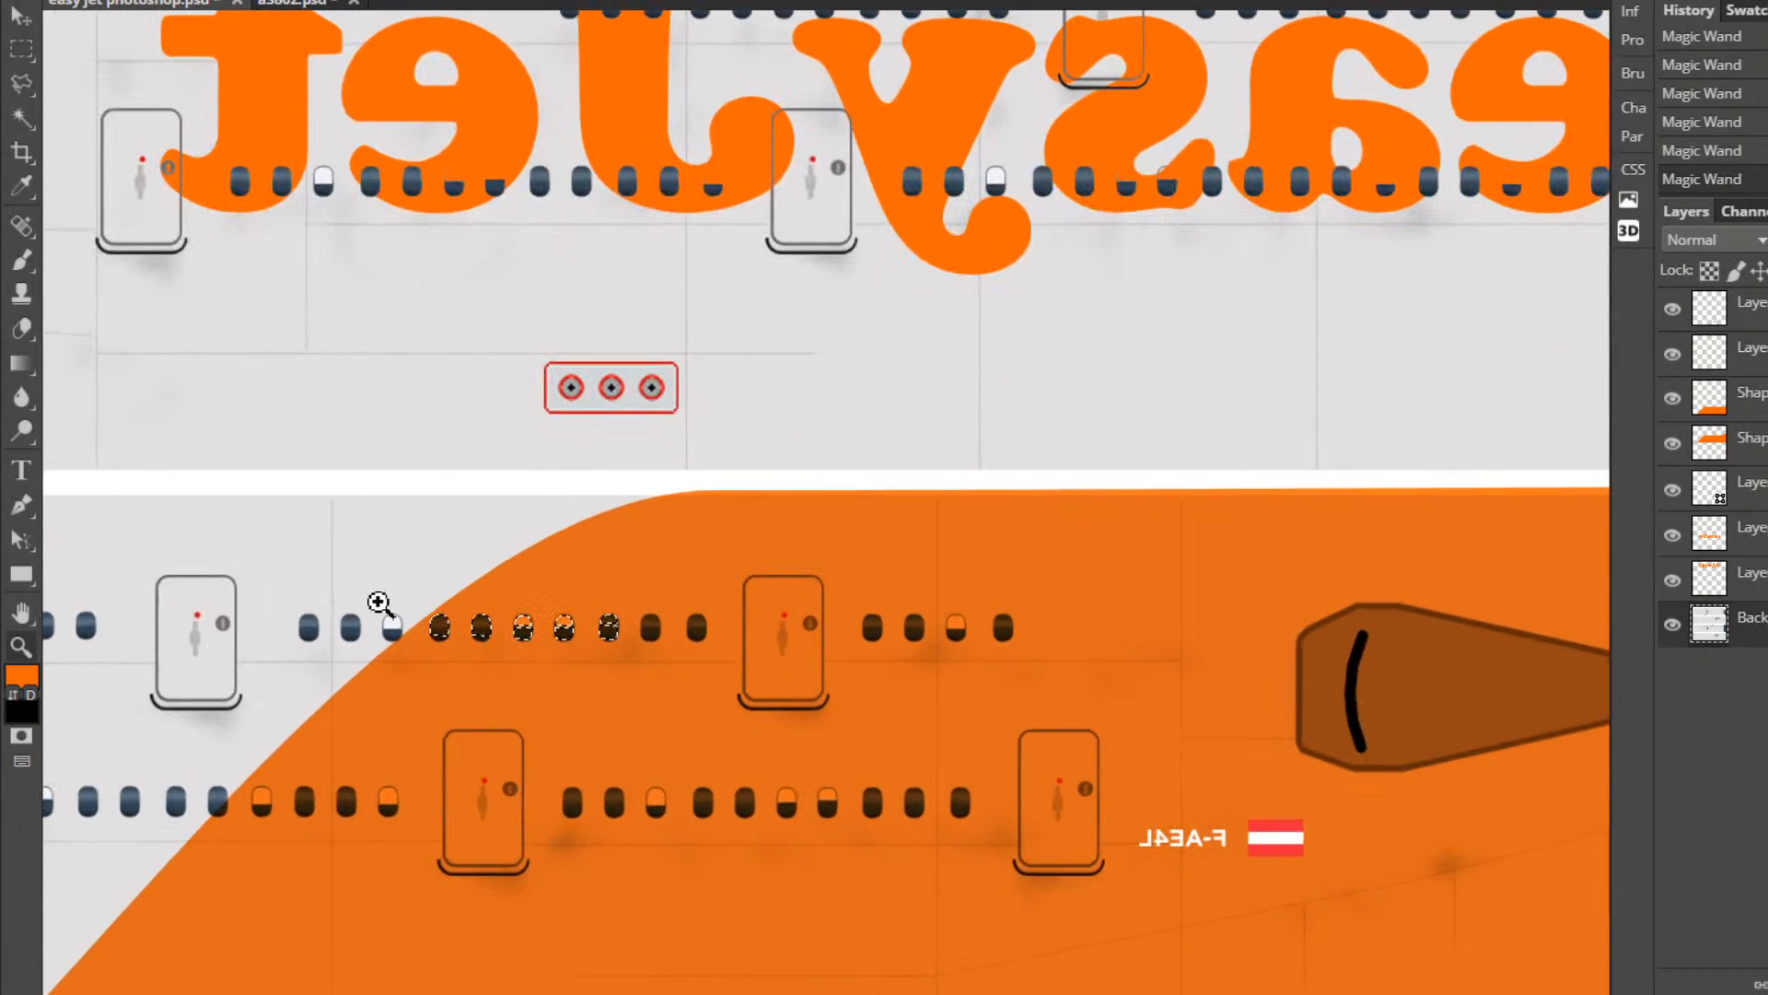
click(22, 117)
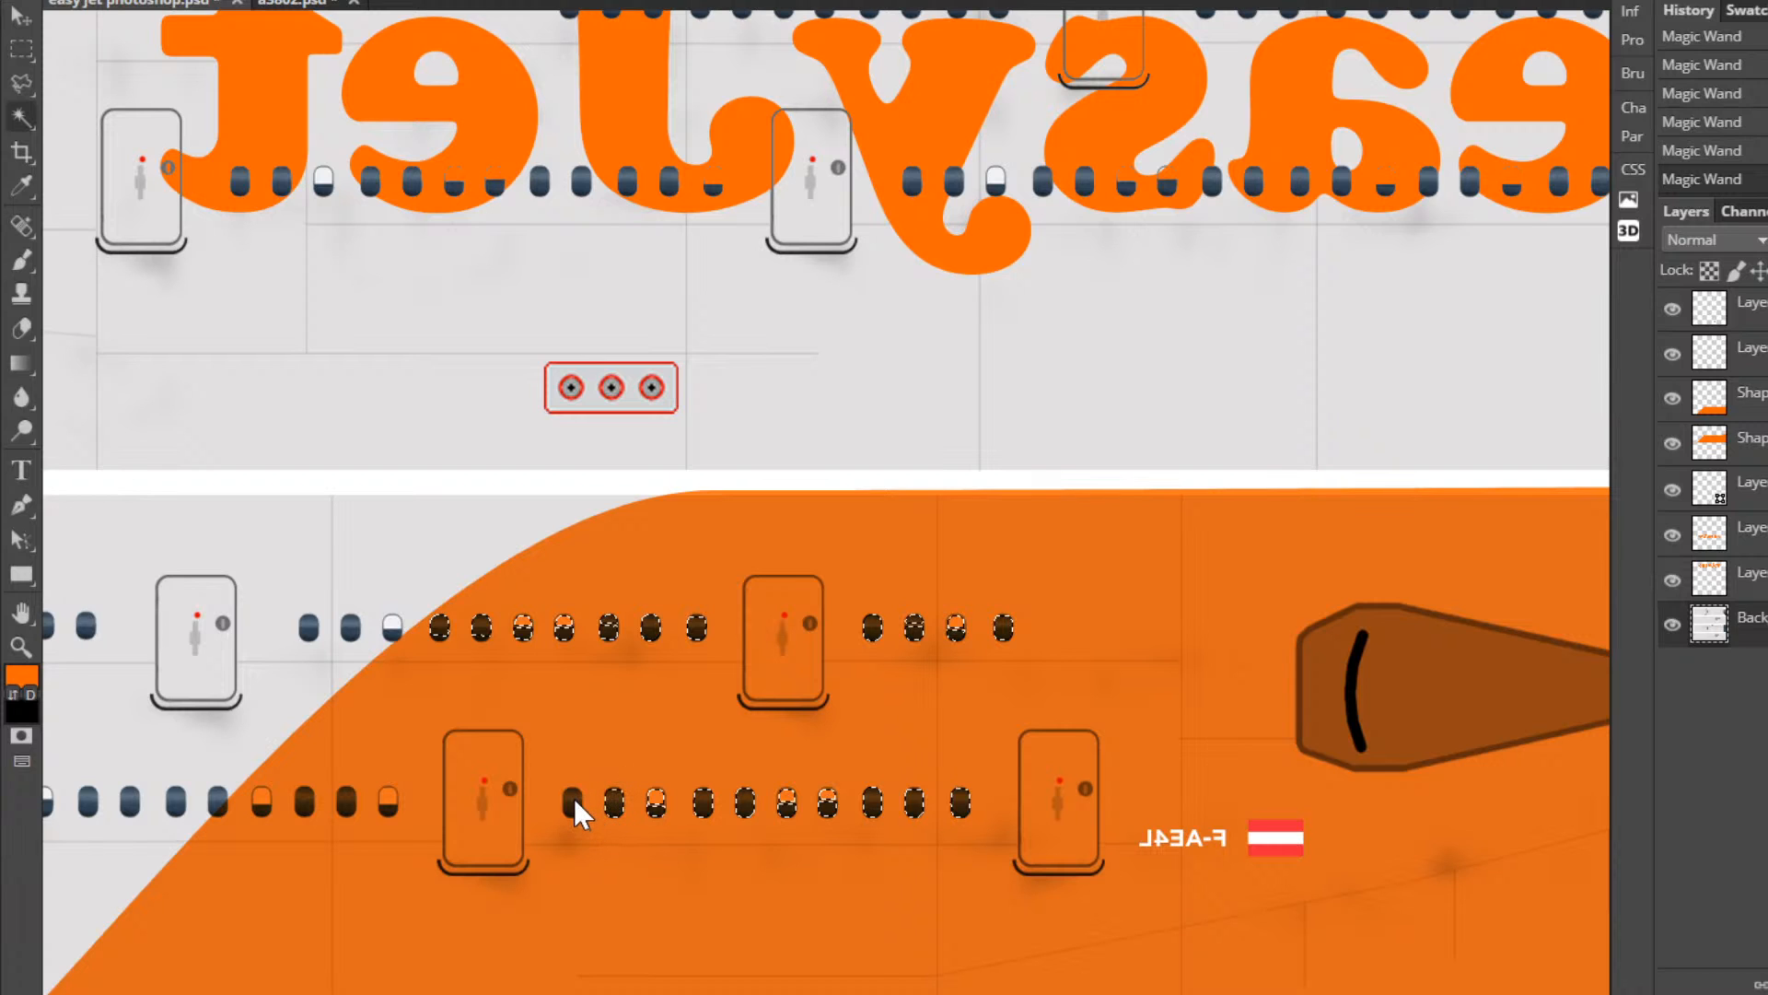
scroll(580, 810, left, 5)
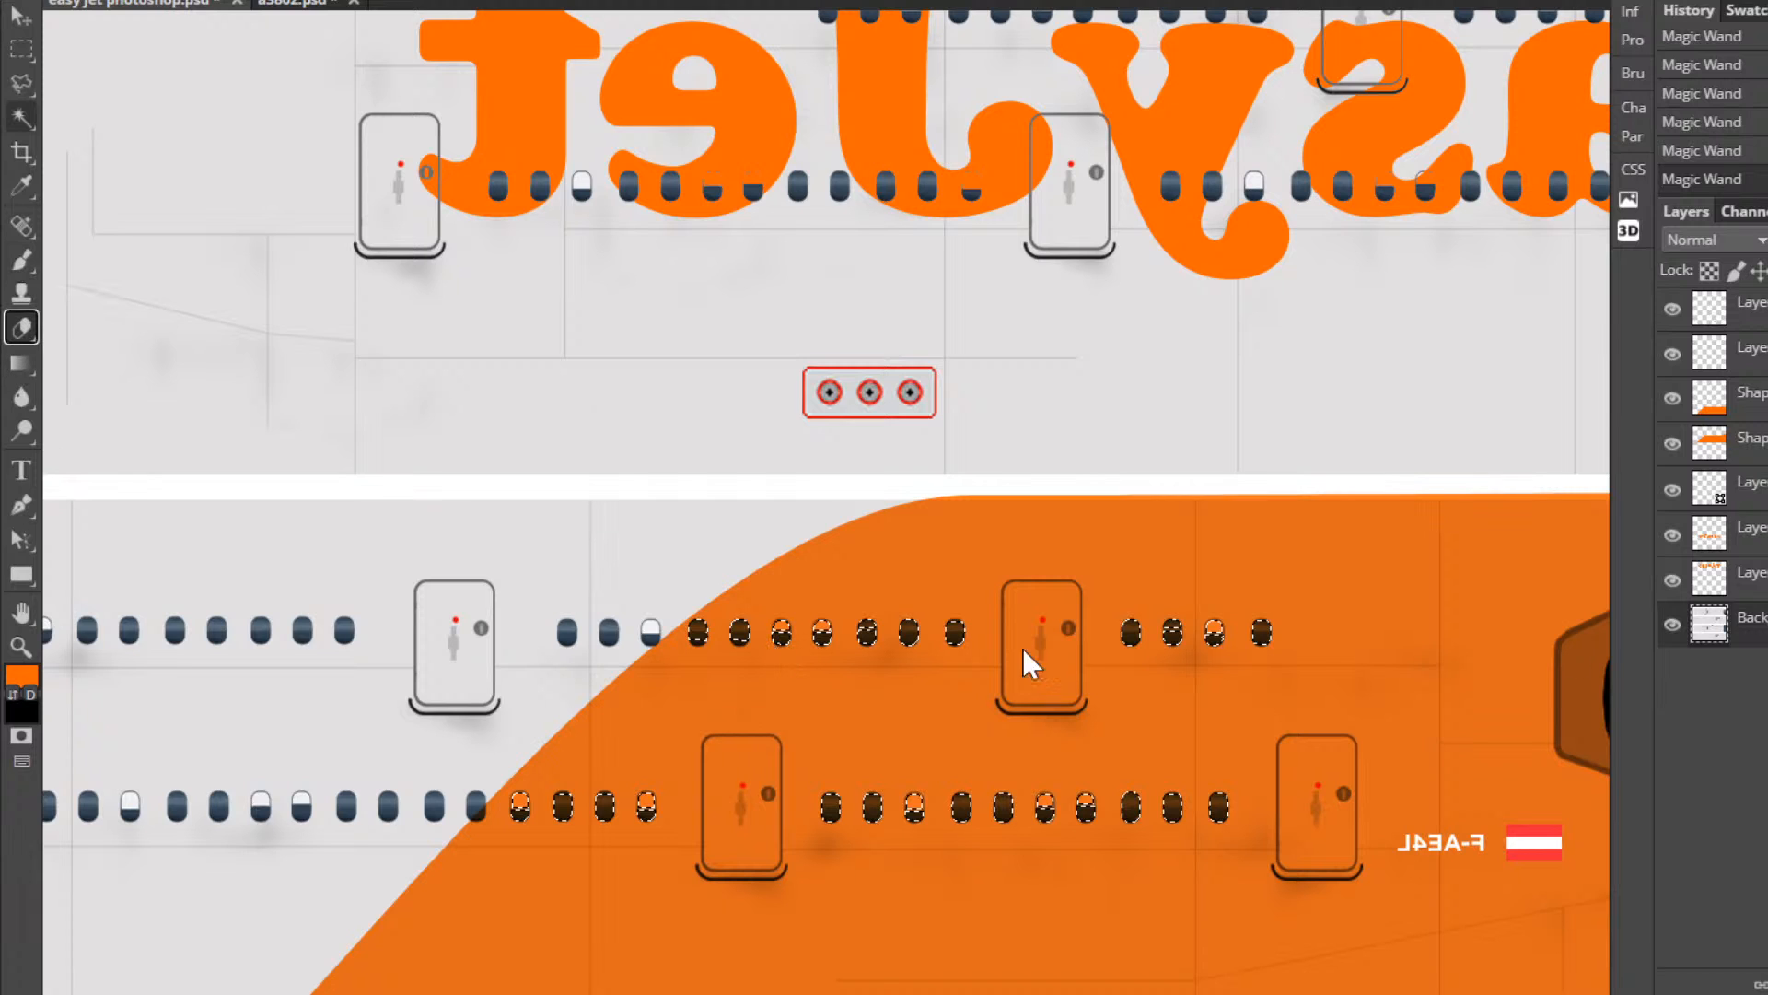
Erase the orange over the selected windows on the lower tail shape layer and clear the selection.
click(1750, 441)
click(1750, 396)
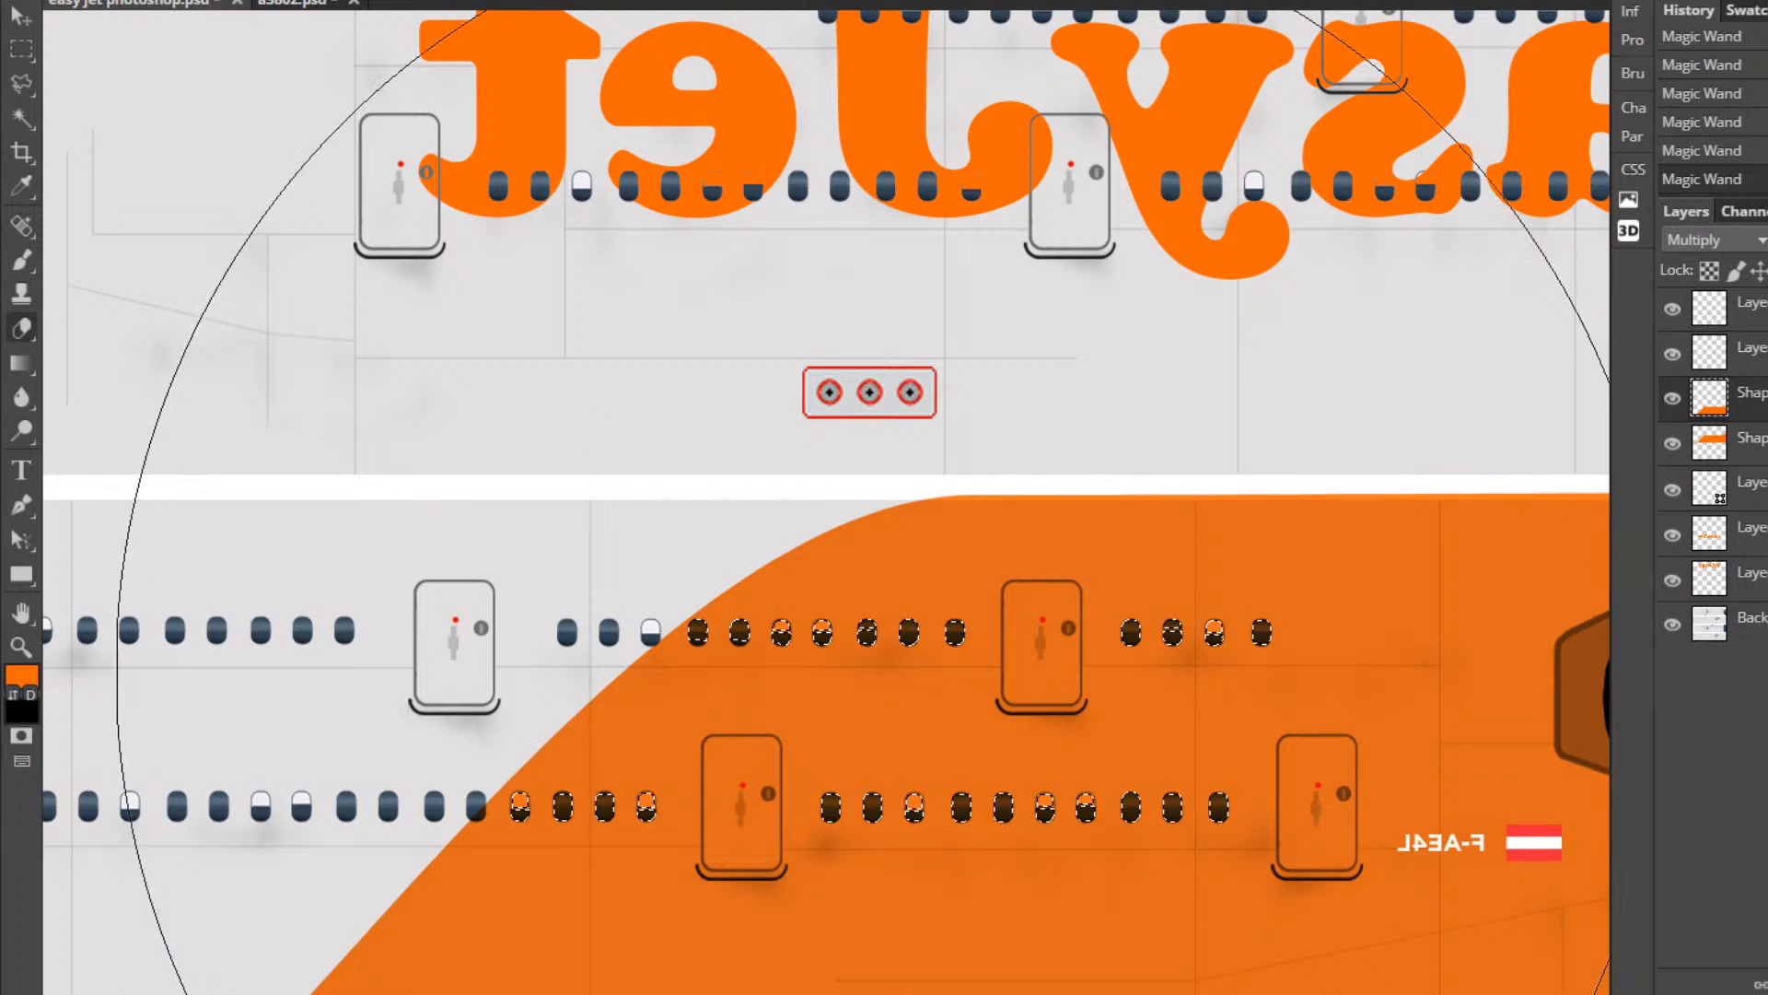
click(879, 663)
click(992, 707)
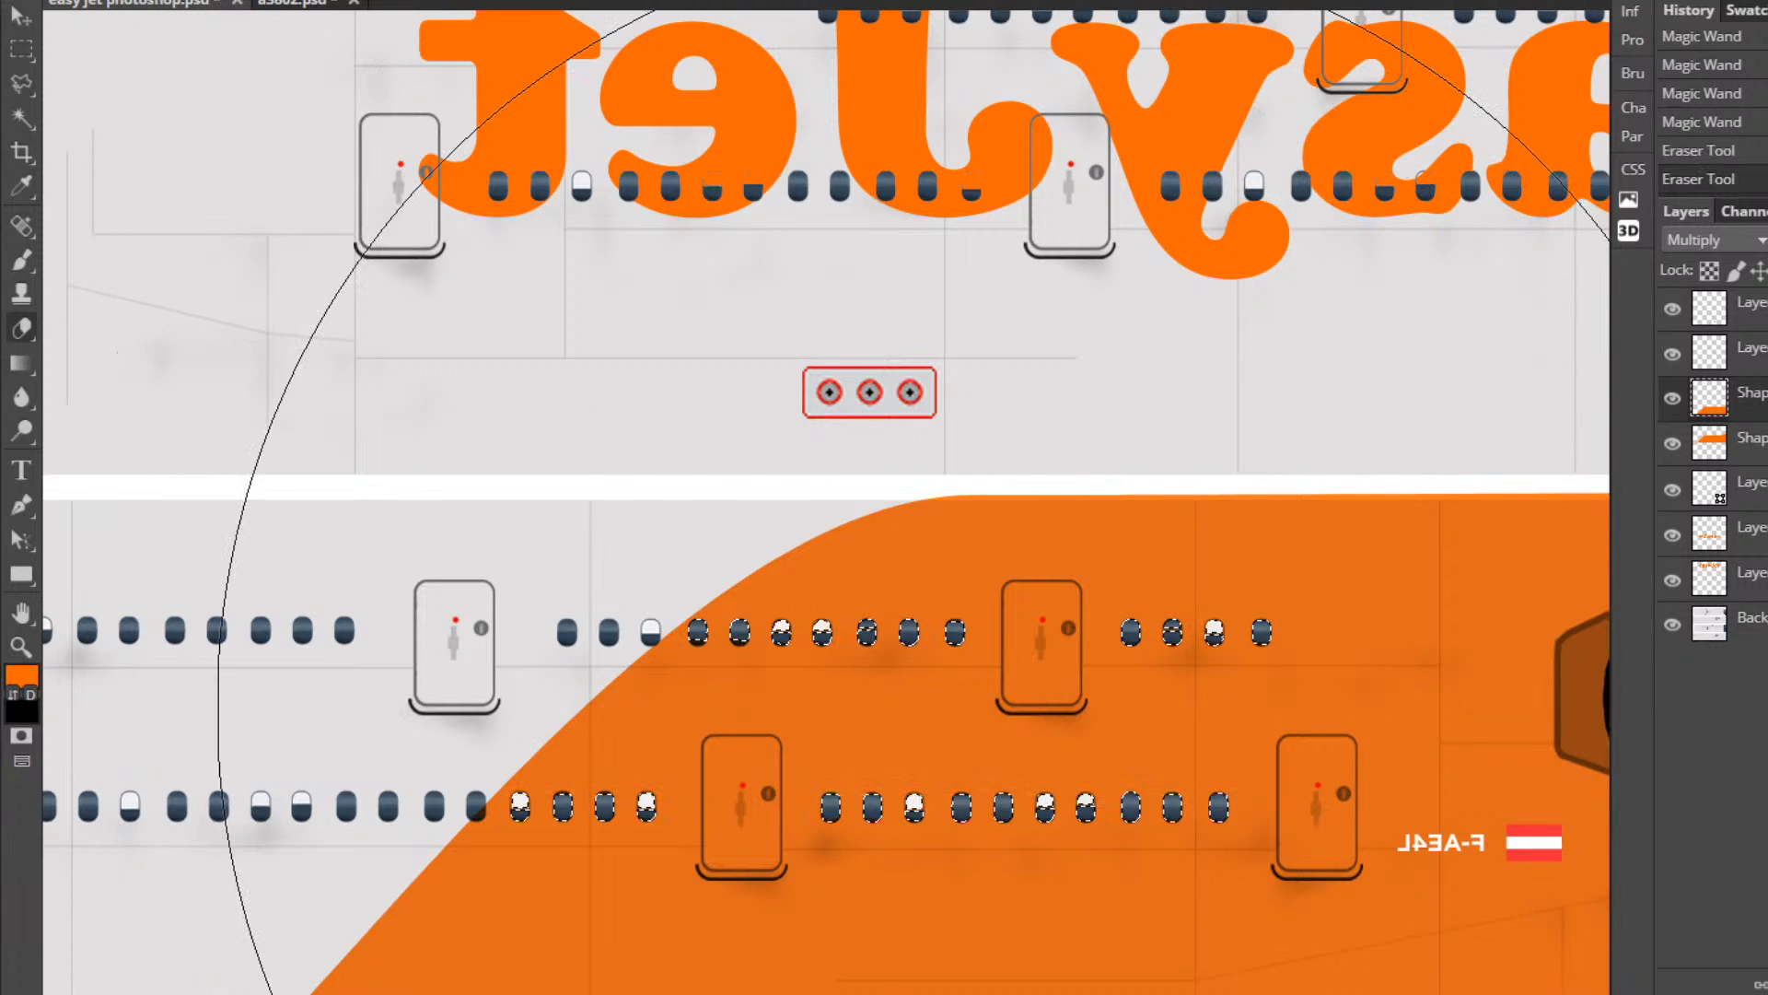
key(ctrl+d)
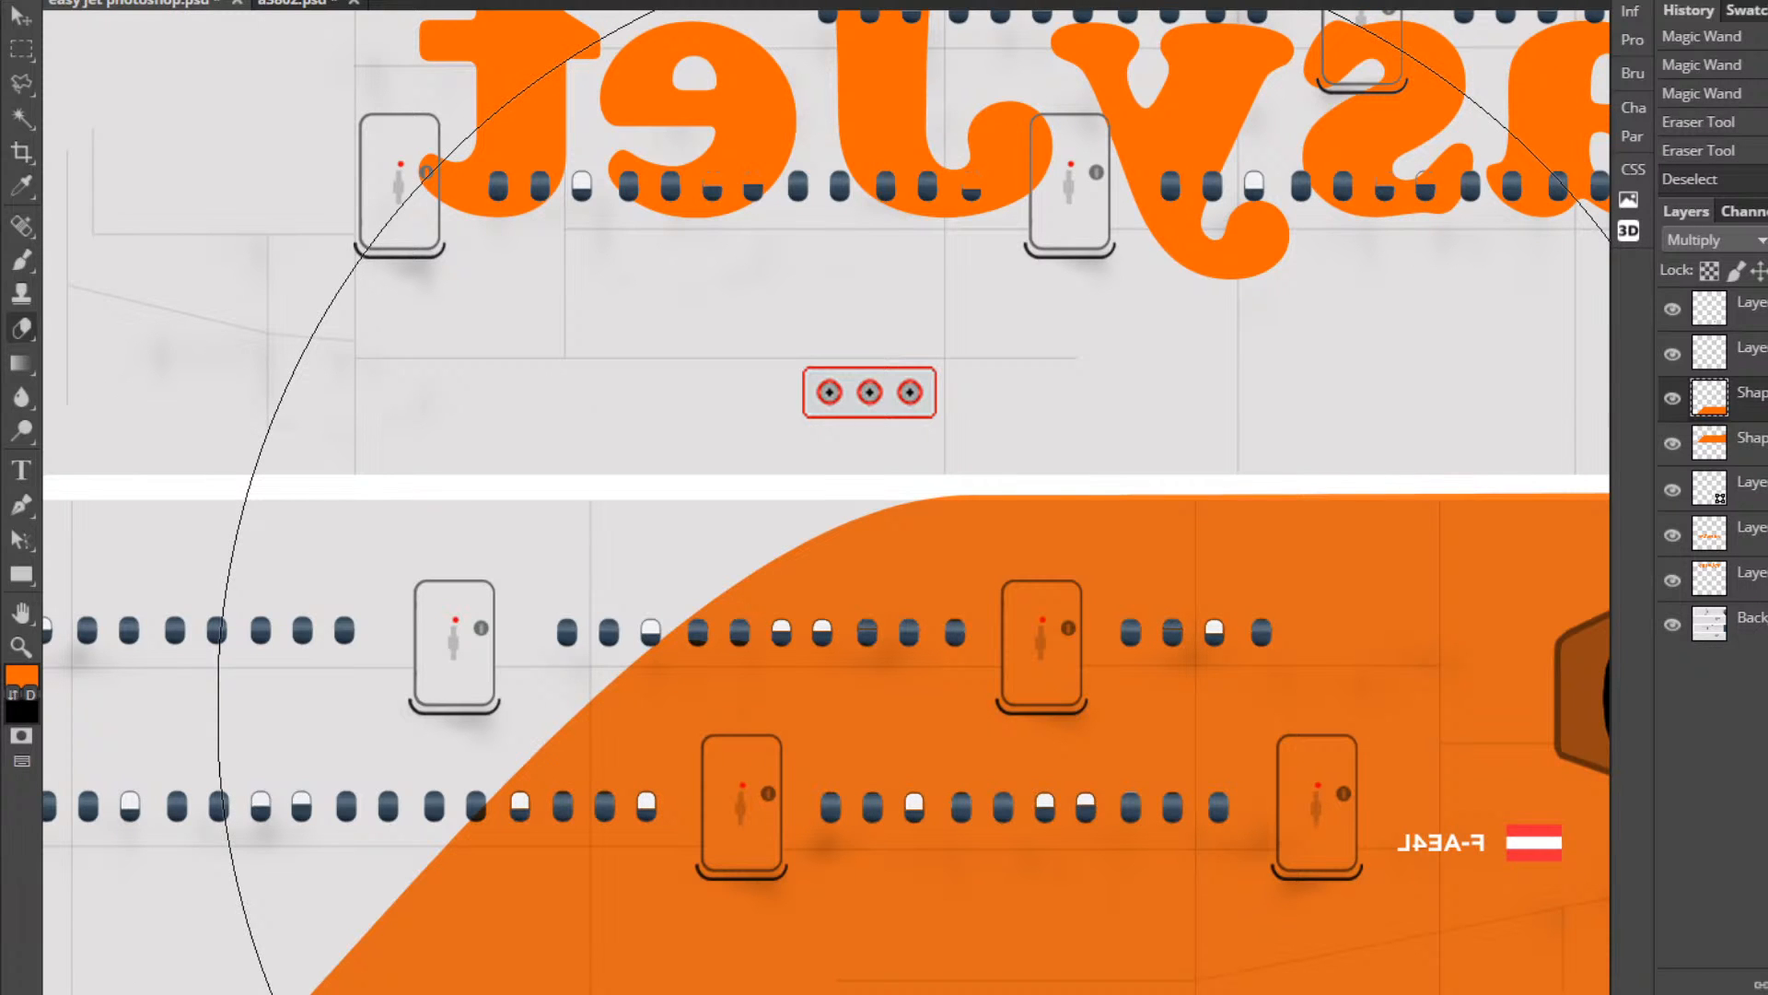
Export the updated livery texture as a 2048 × 2048 px PNG at 100% quality.
click(22, 1)
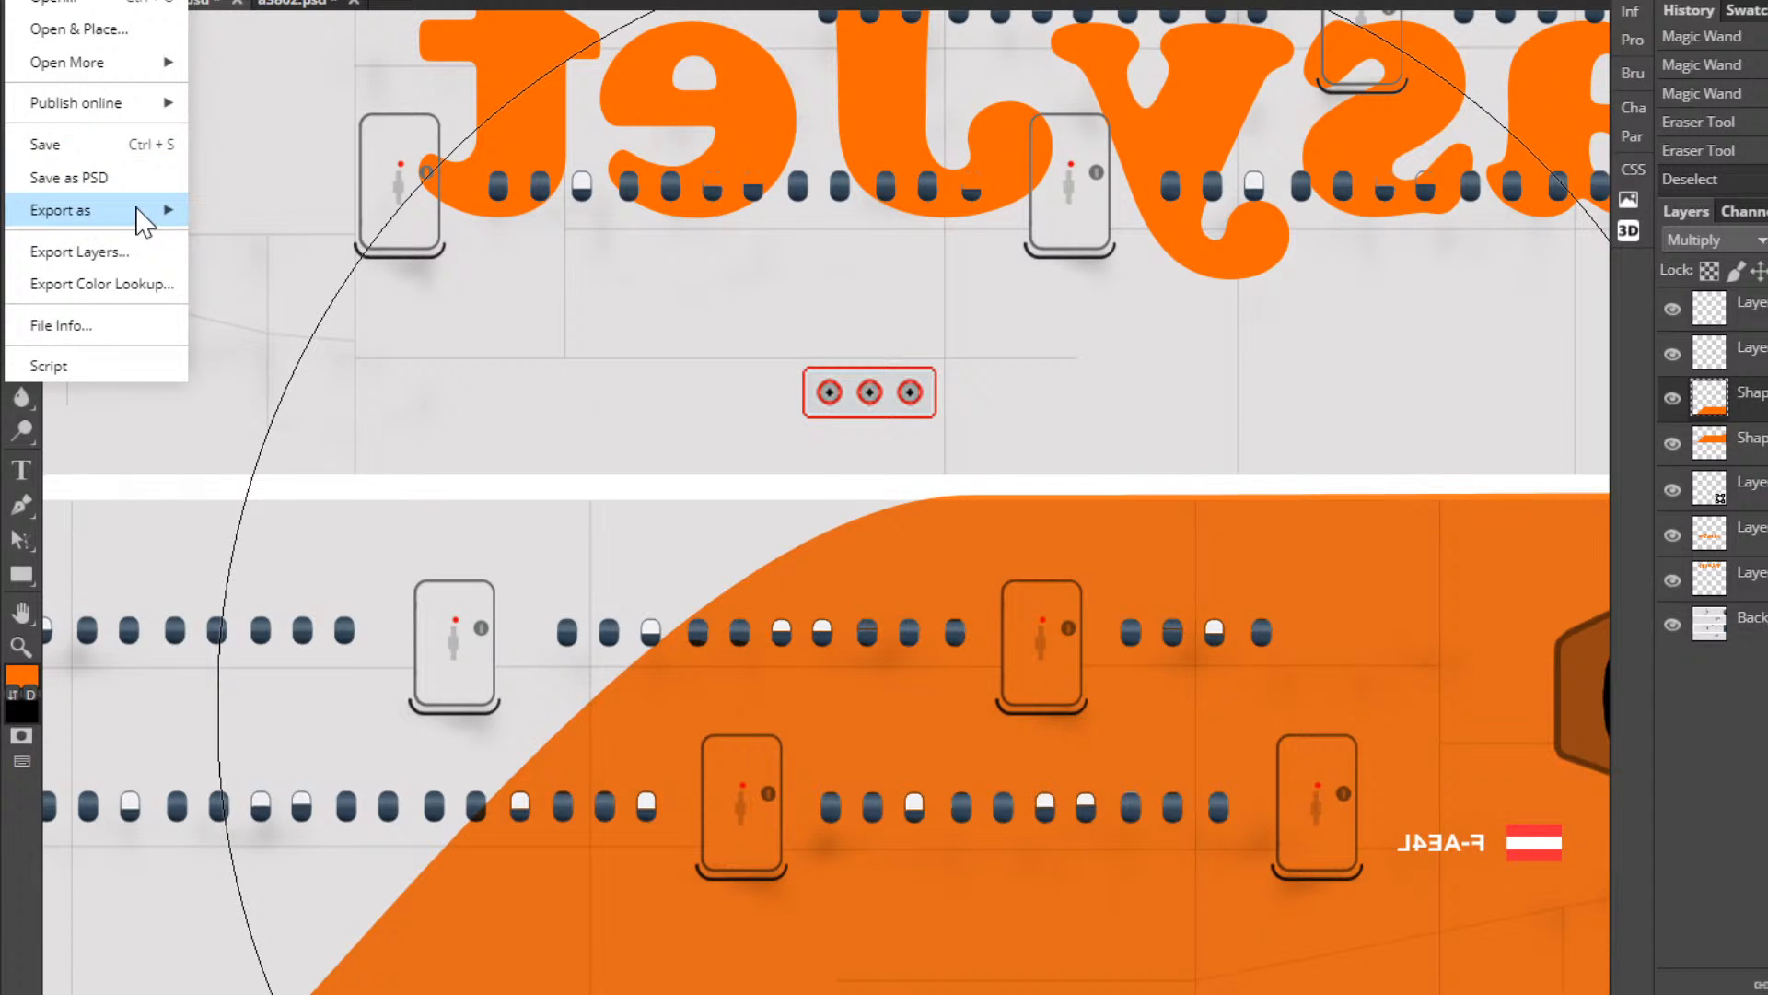
mouse_move(106, 223)
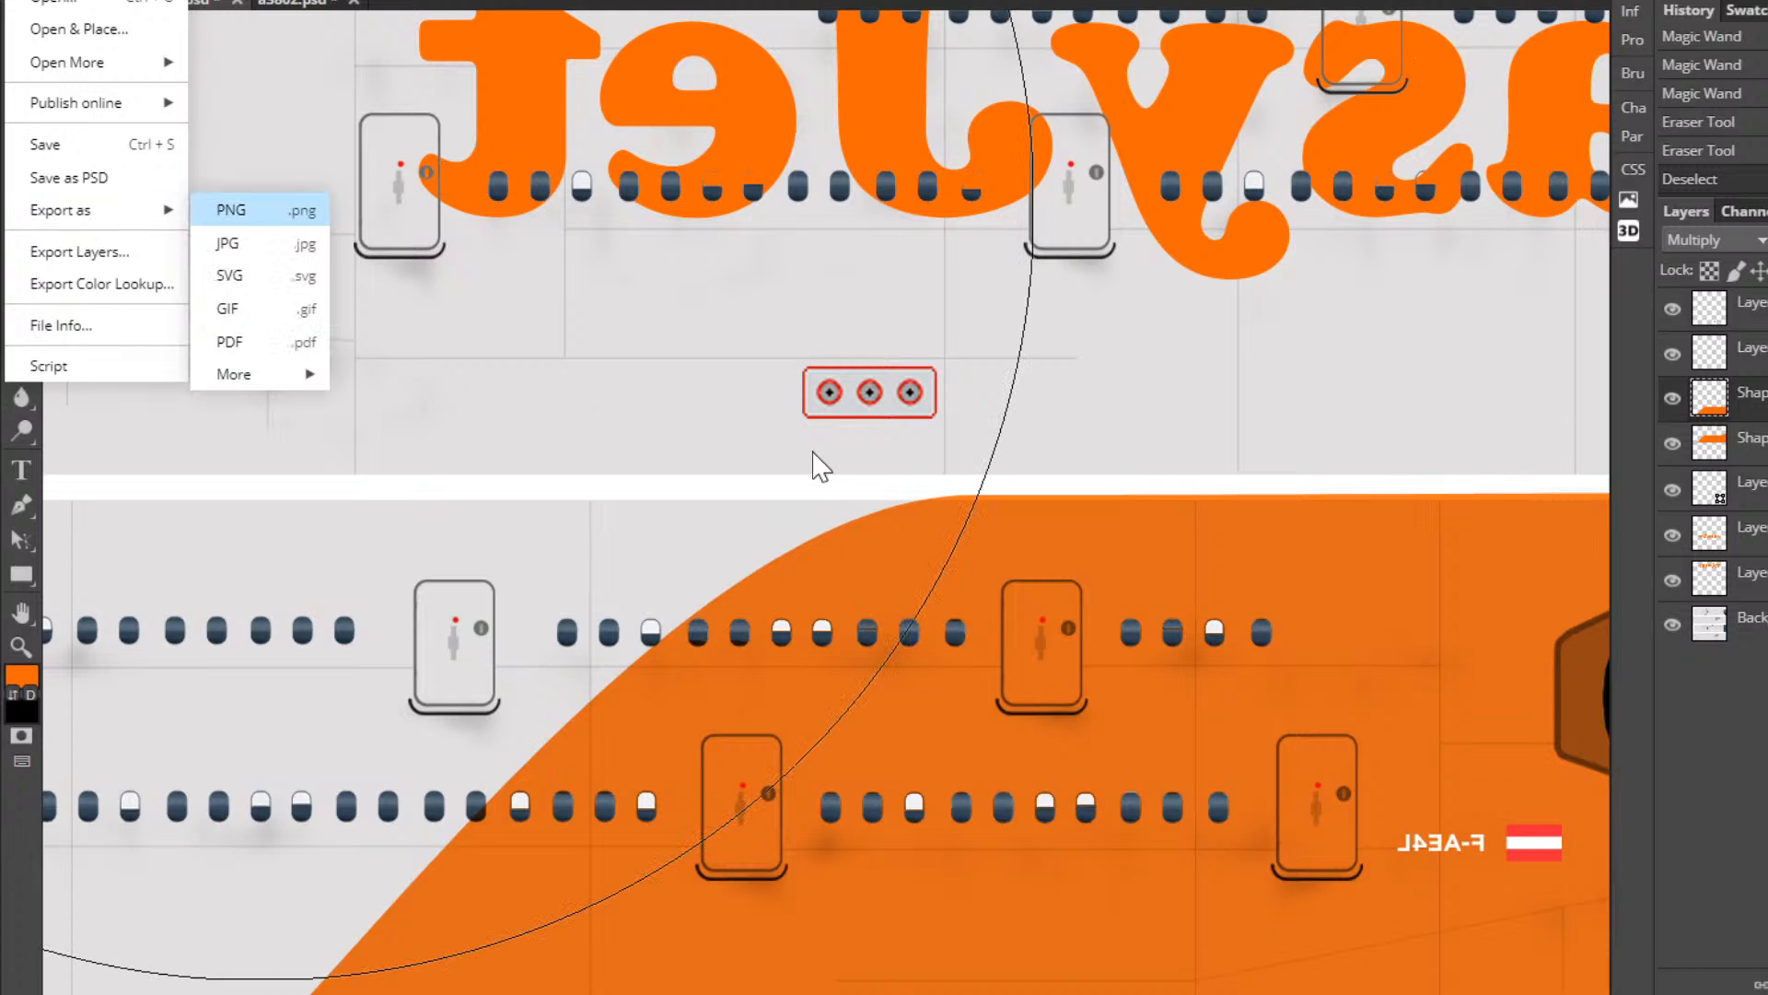
key(Return)
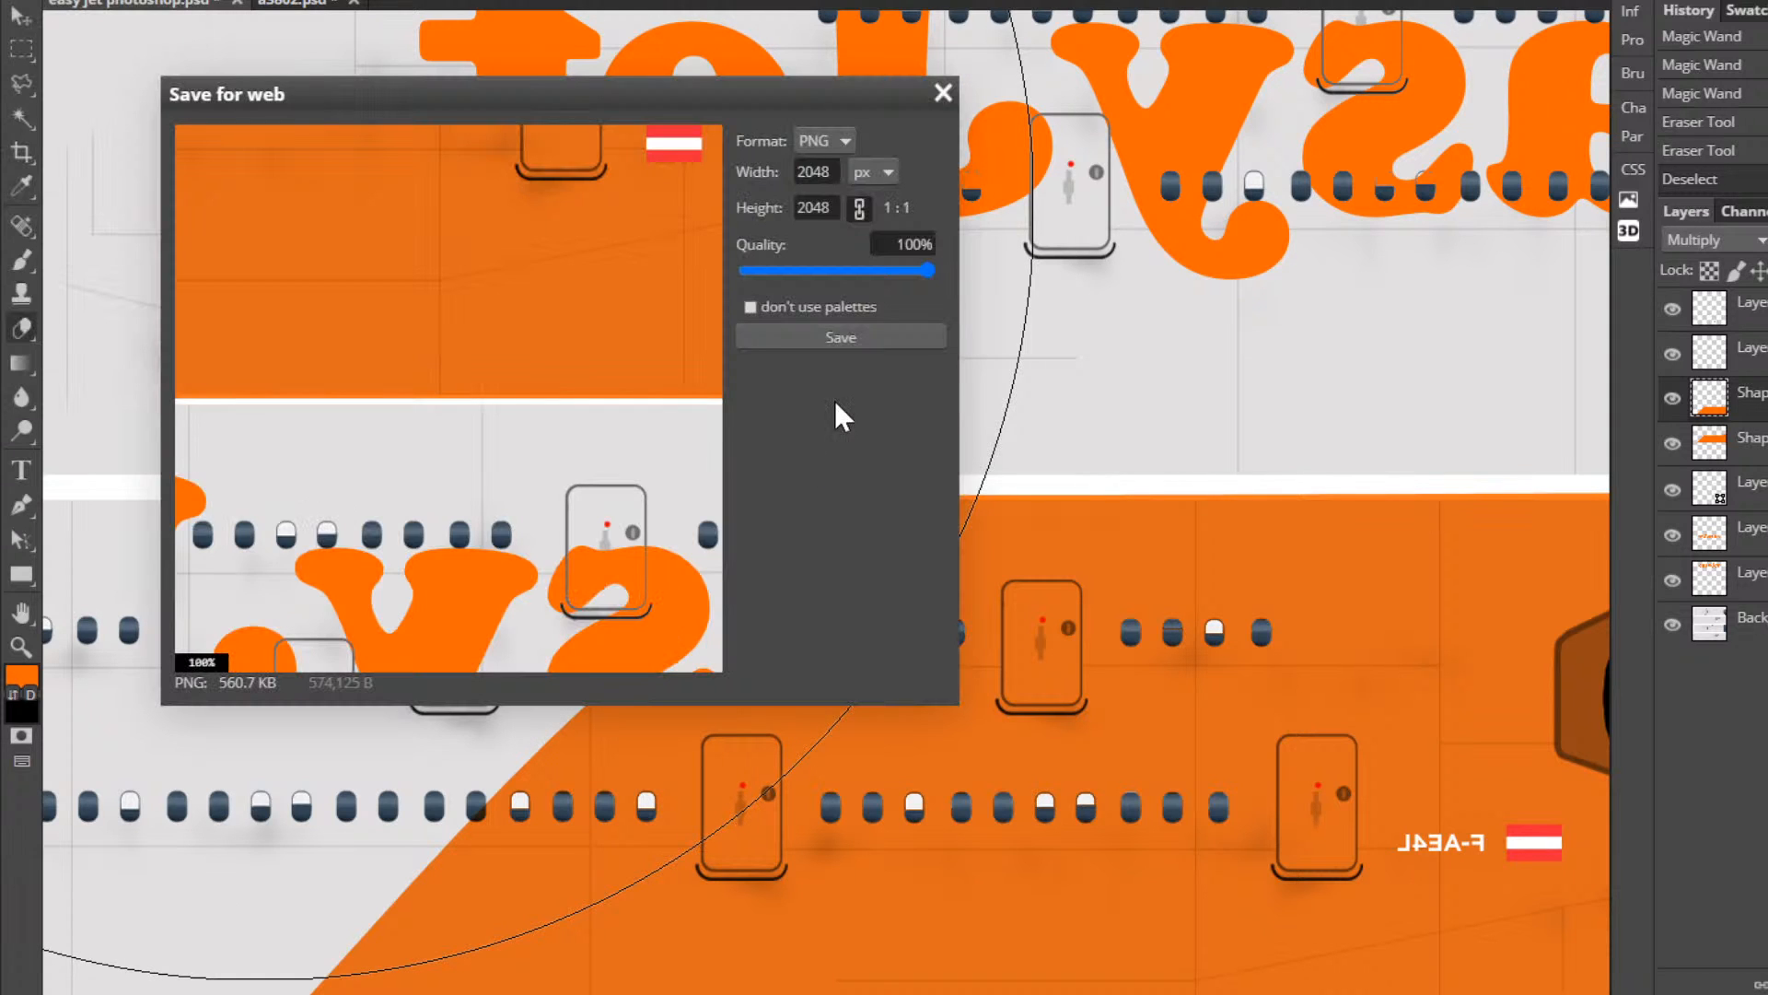
click(841, 336)
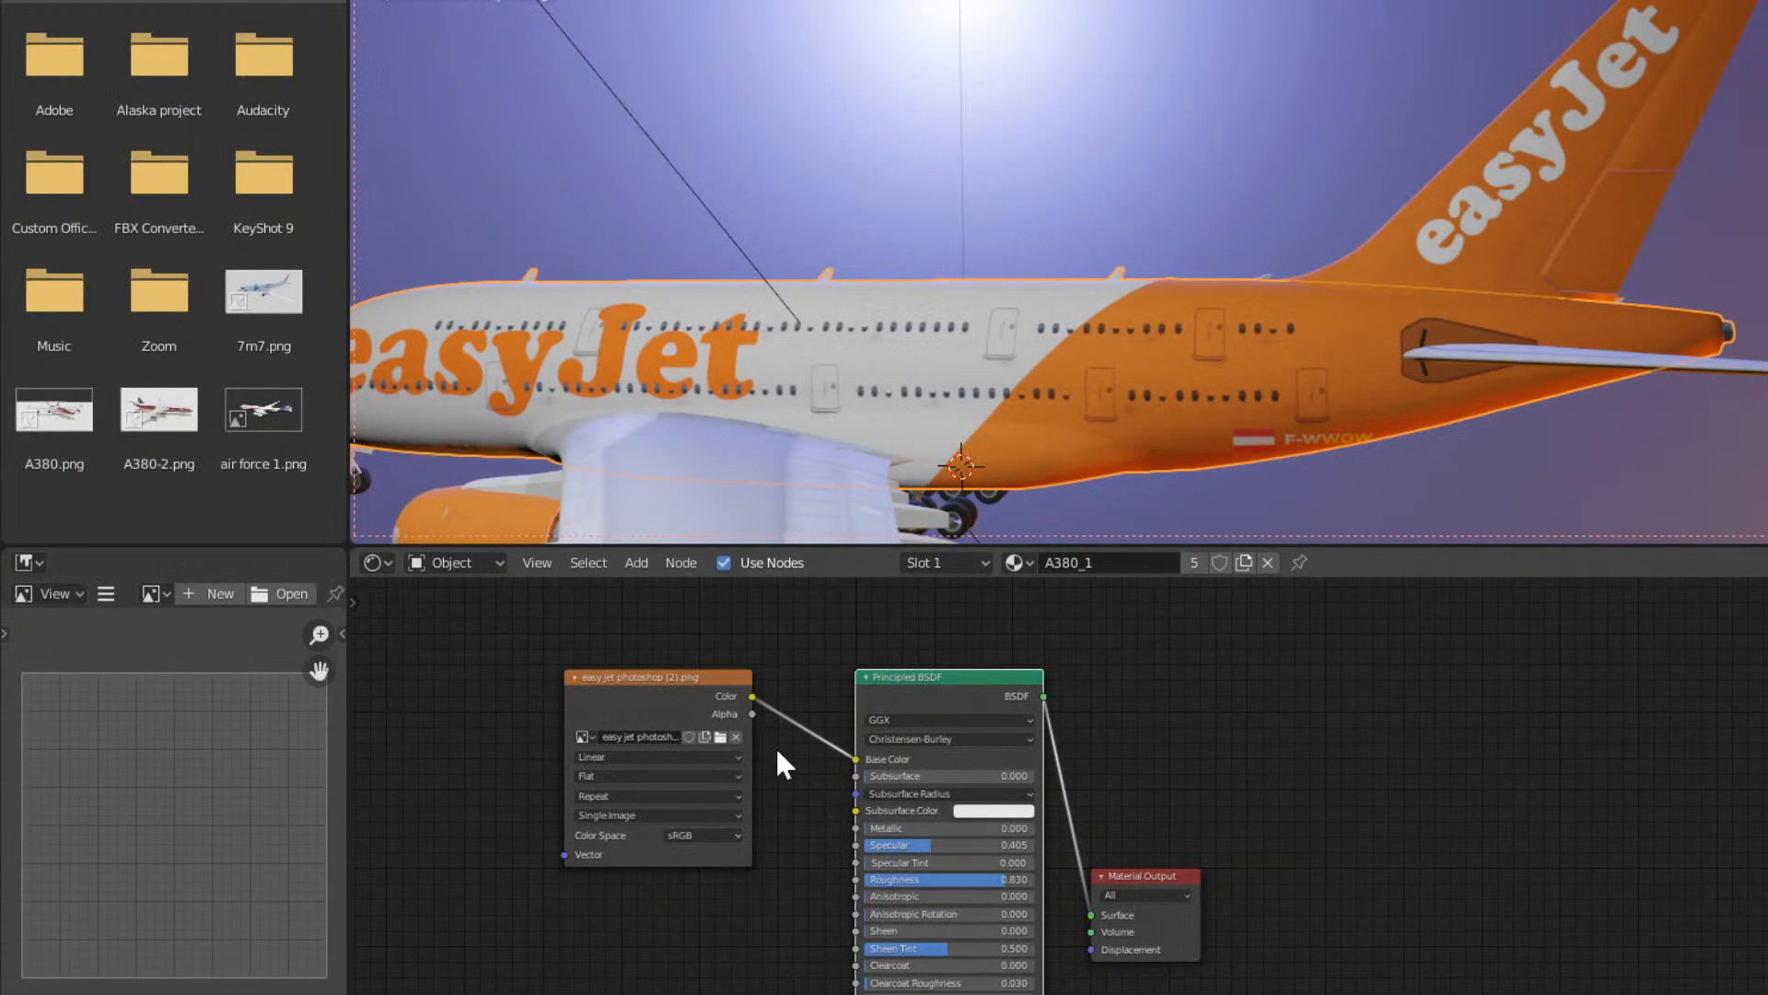
In Blender, open the exported livery PNG in the A380_1 material's image texture, and view the whole aircraft from a front three-quarter angle.
click(720, 734)
scroll(1303, 374, down, 6)
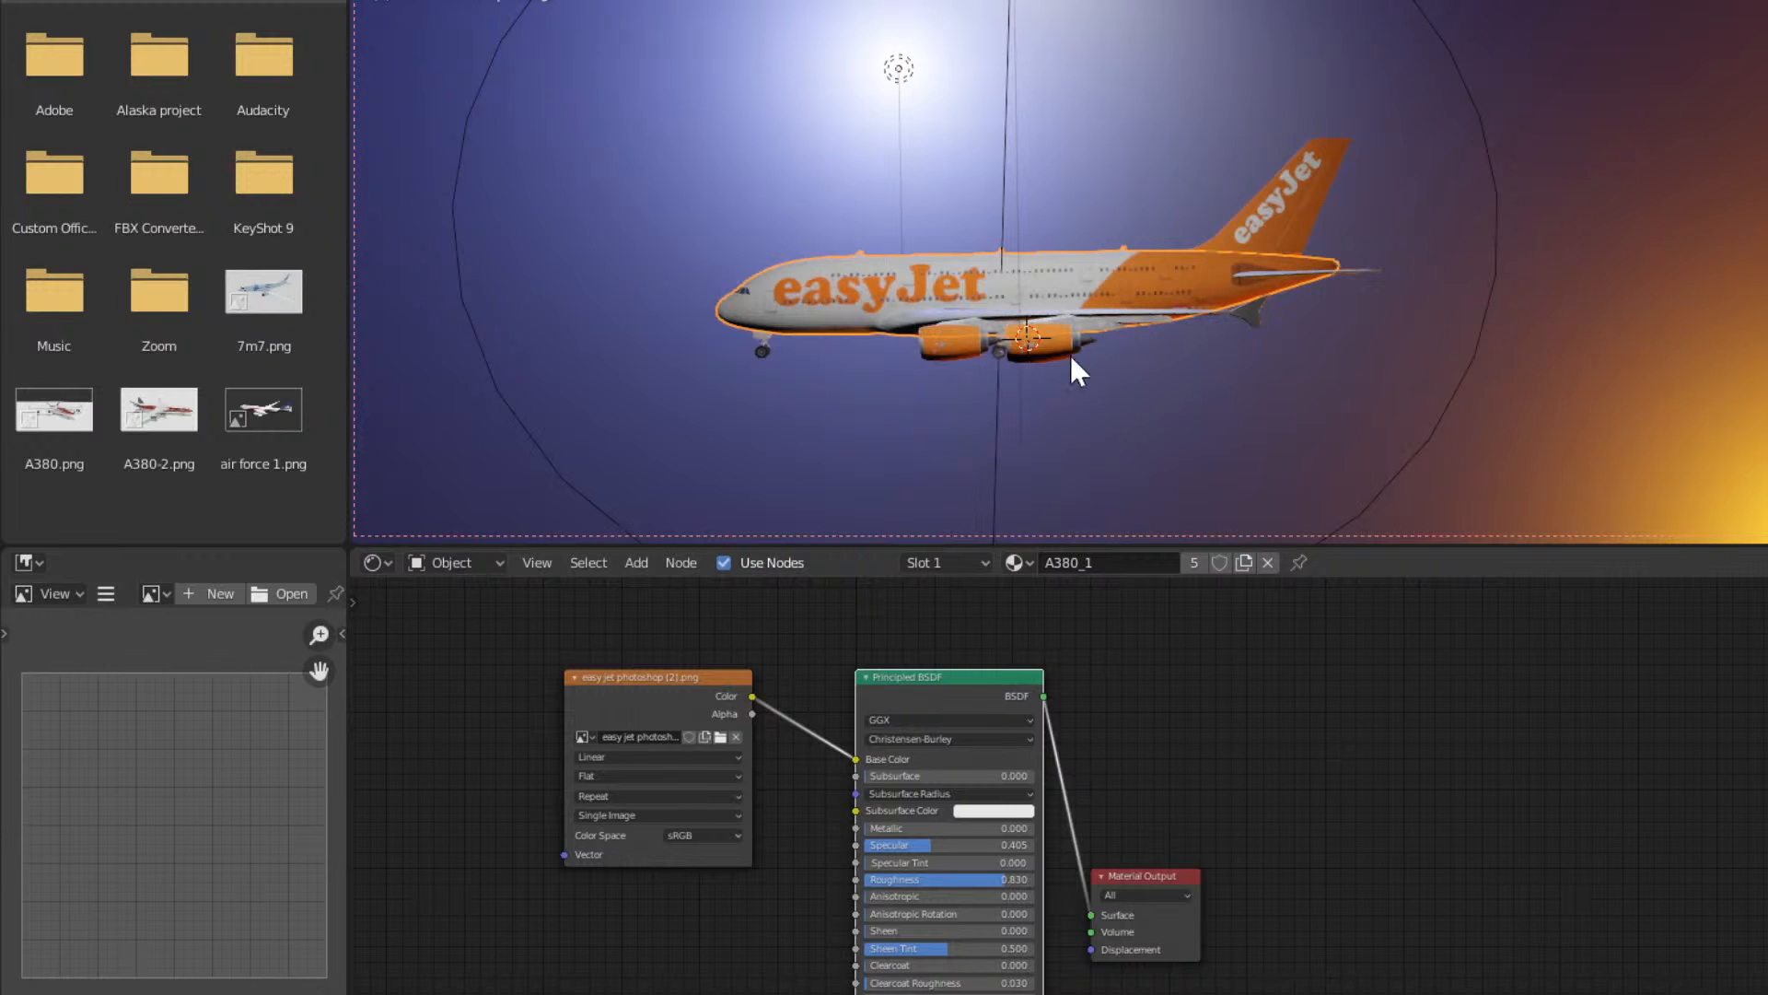
middle_drag(1069, 352, 1187, 365)
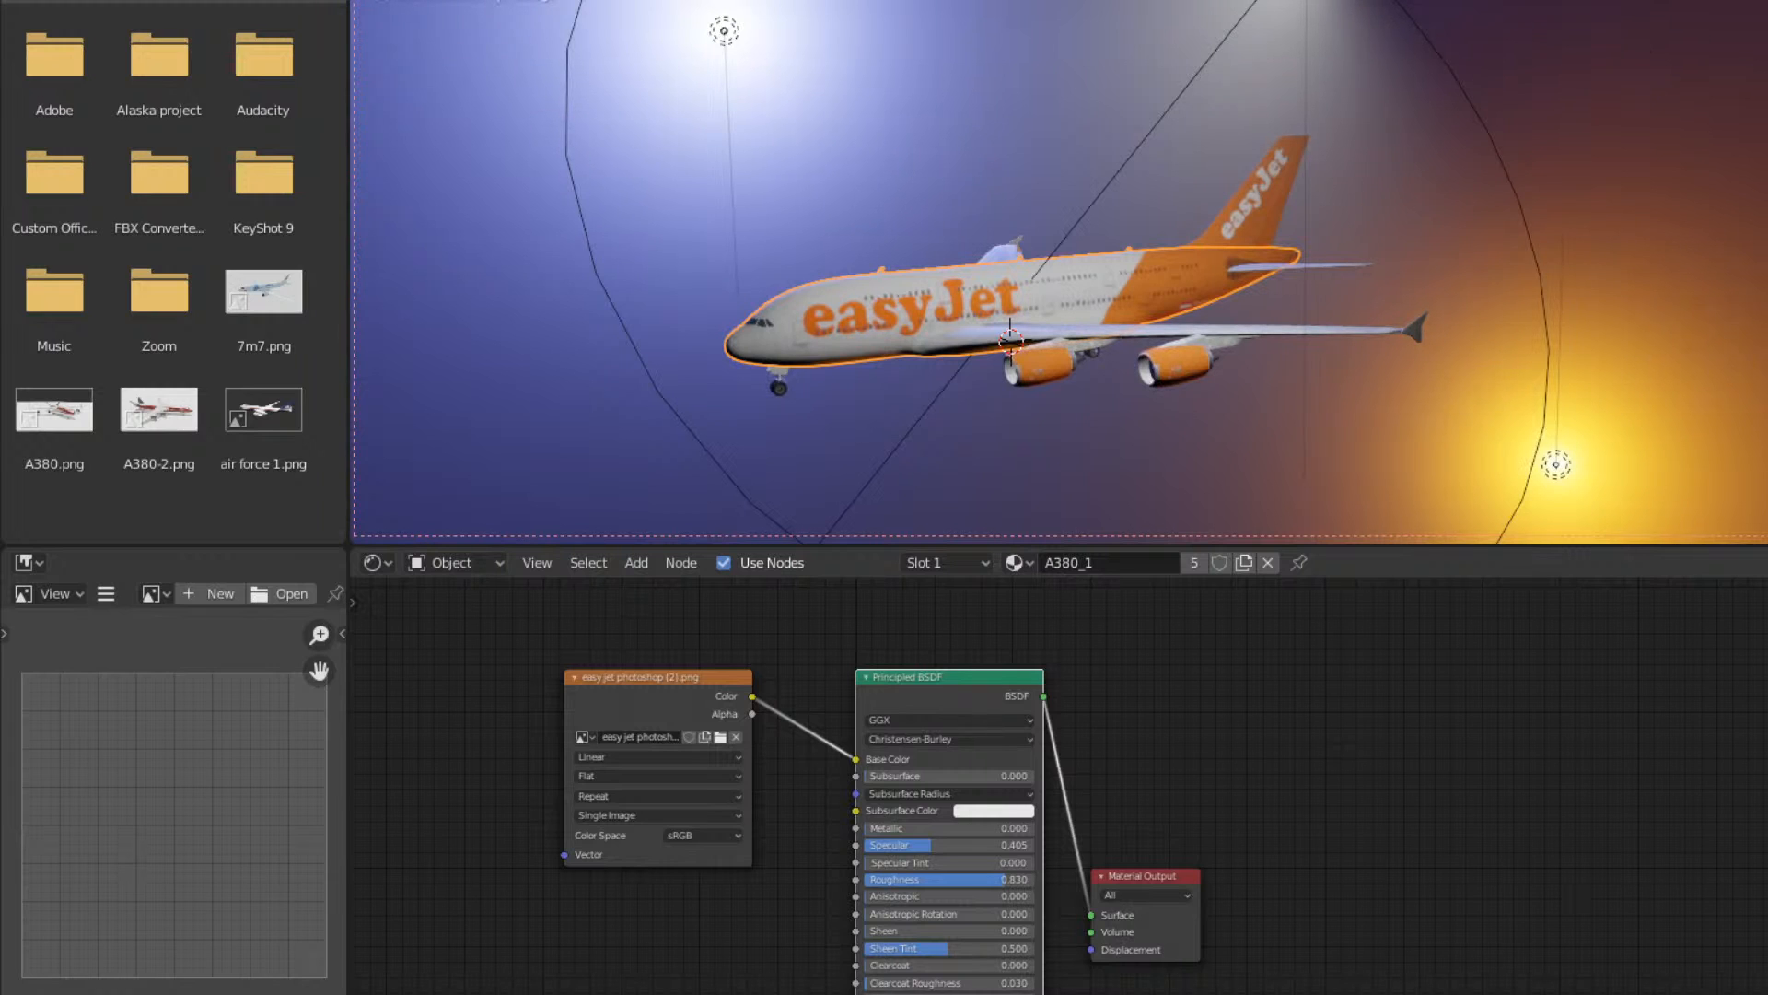
Render a still image of the aircraft and fit the entire plane in the render window.
click(53, 1)
click(103, 35)
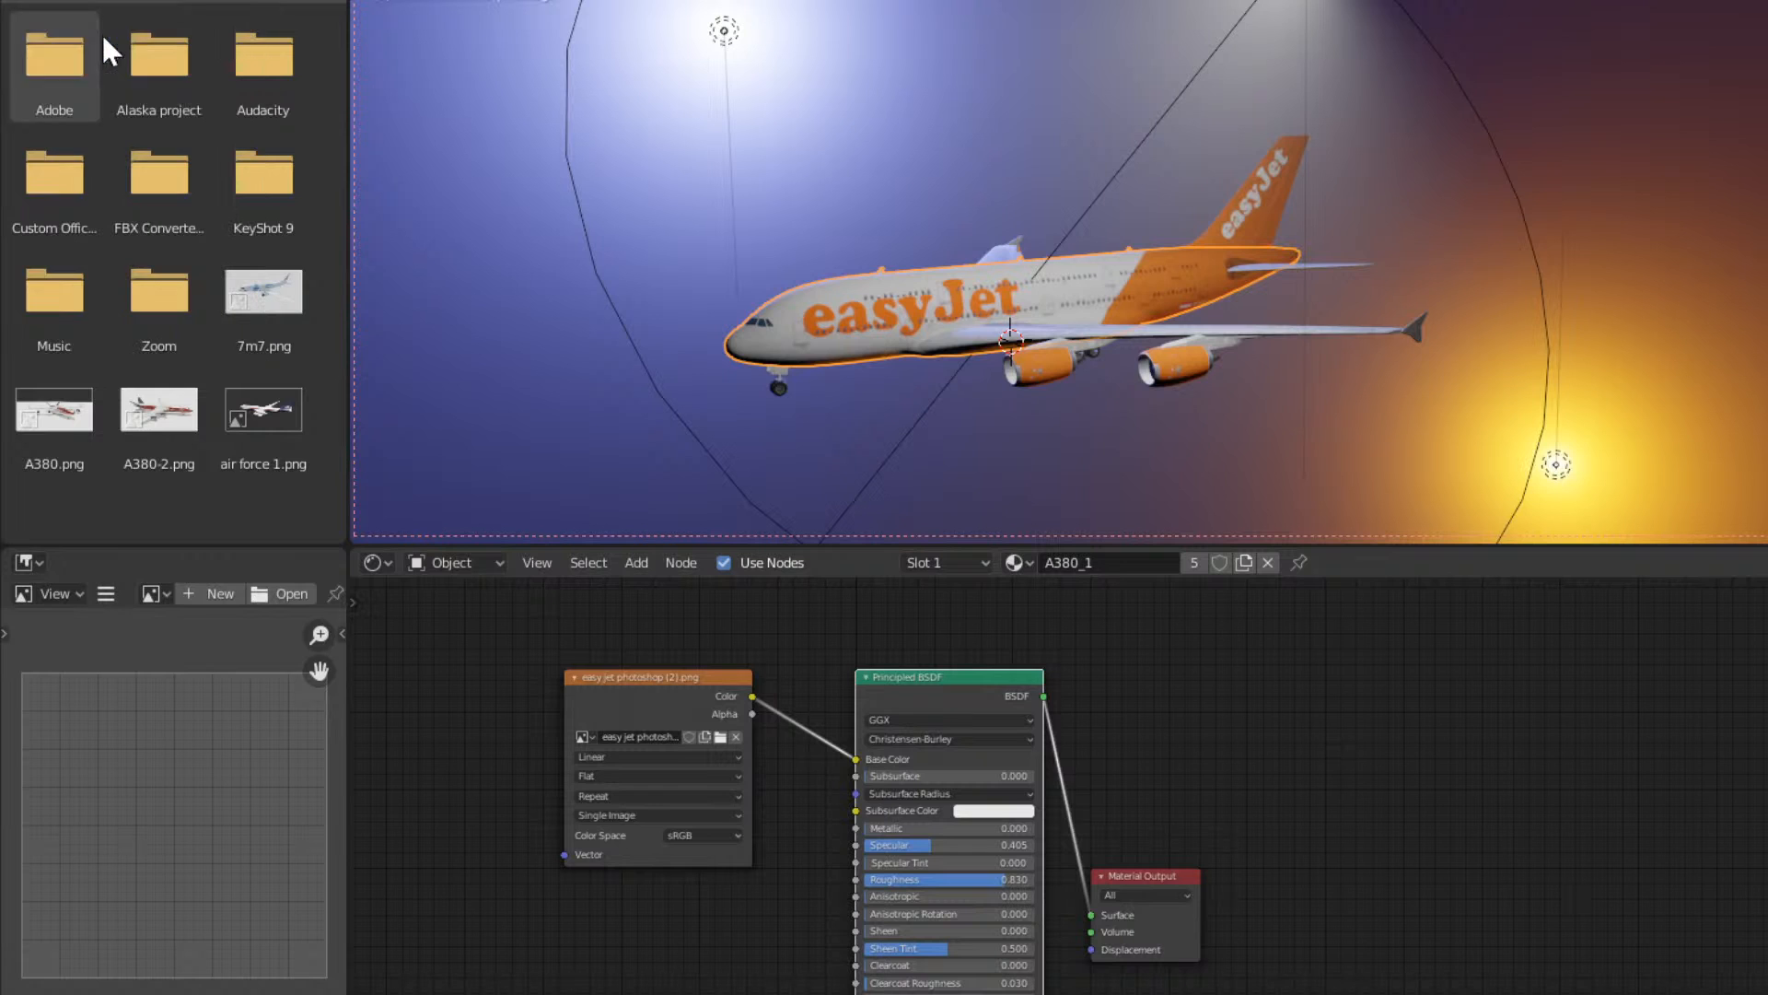
click(138, 2)
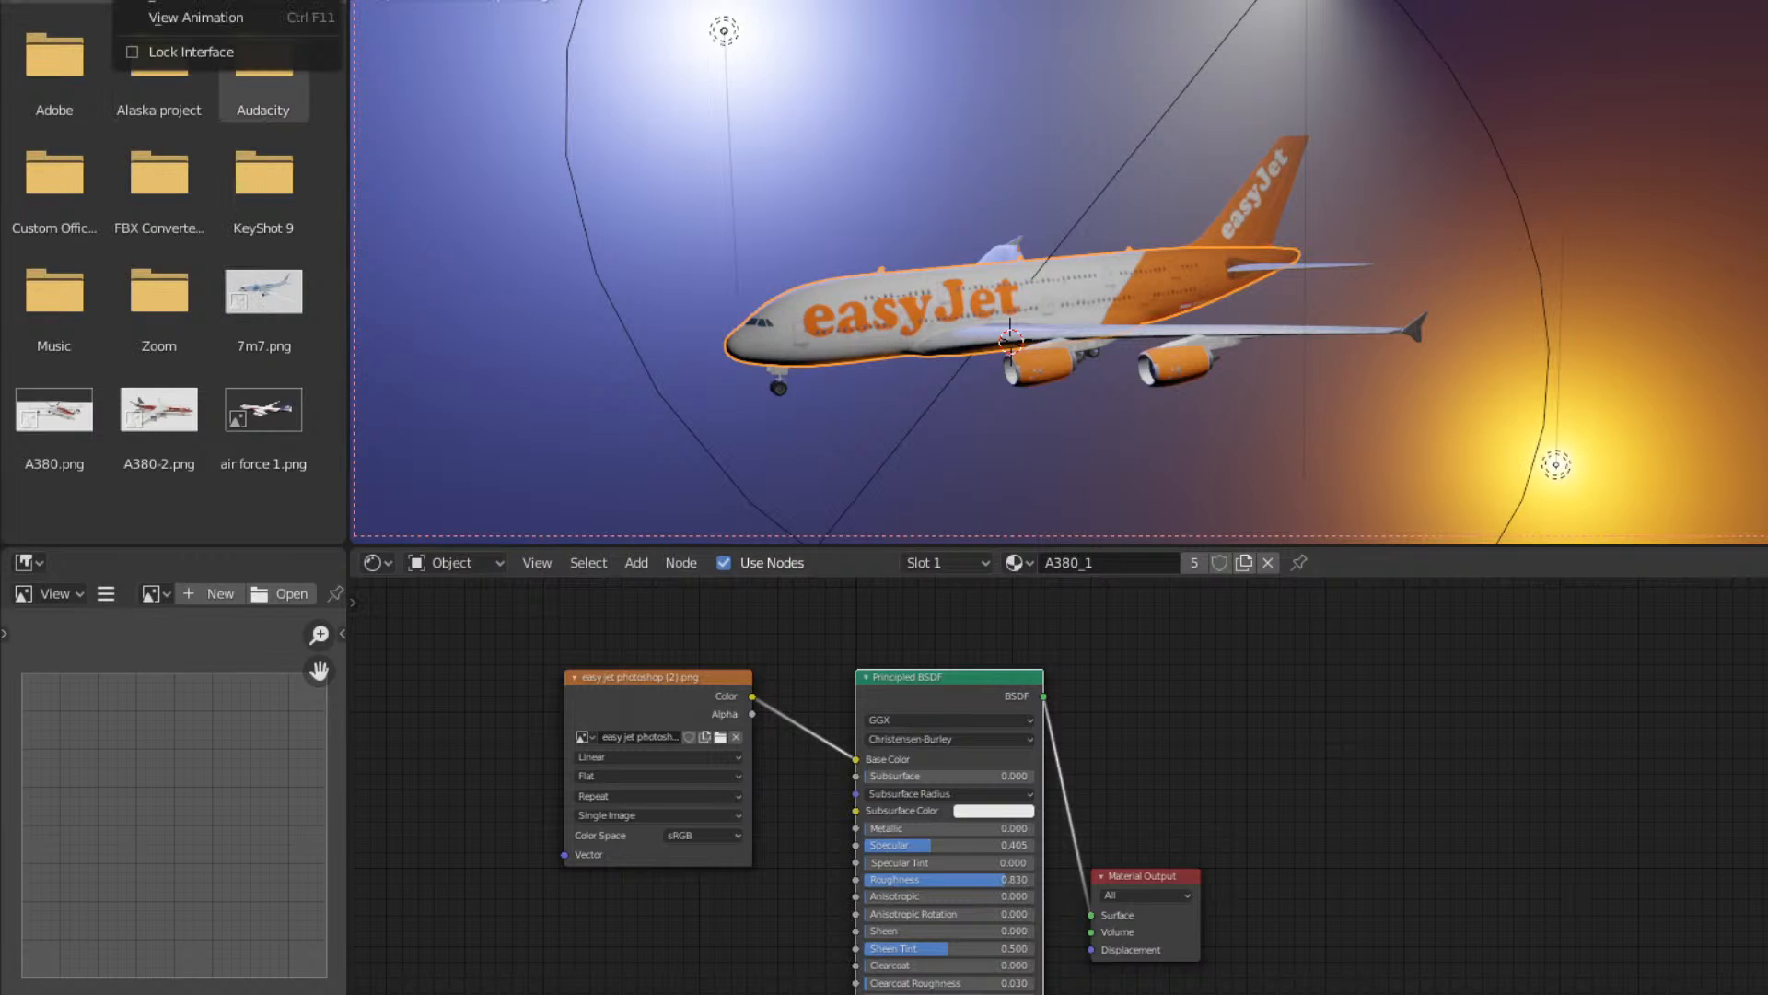
click(175, 2)
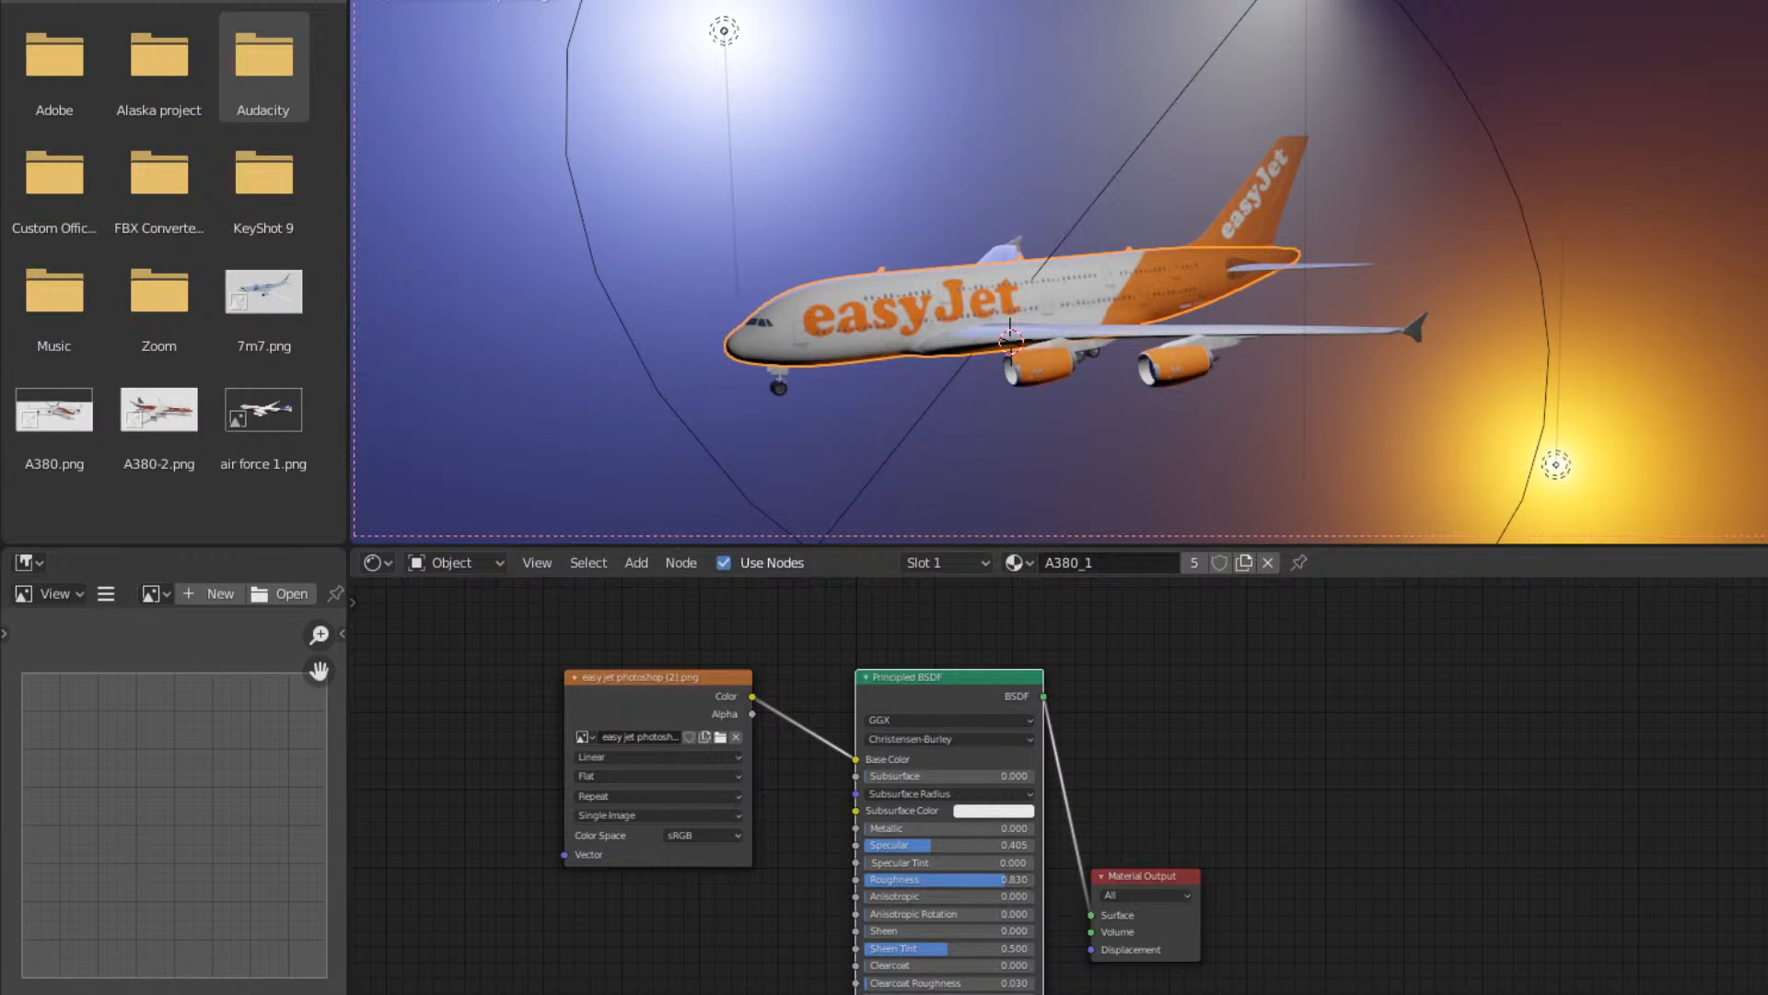
key(alt+Tab)
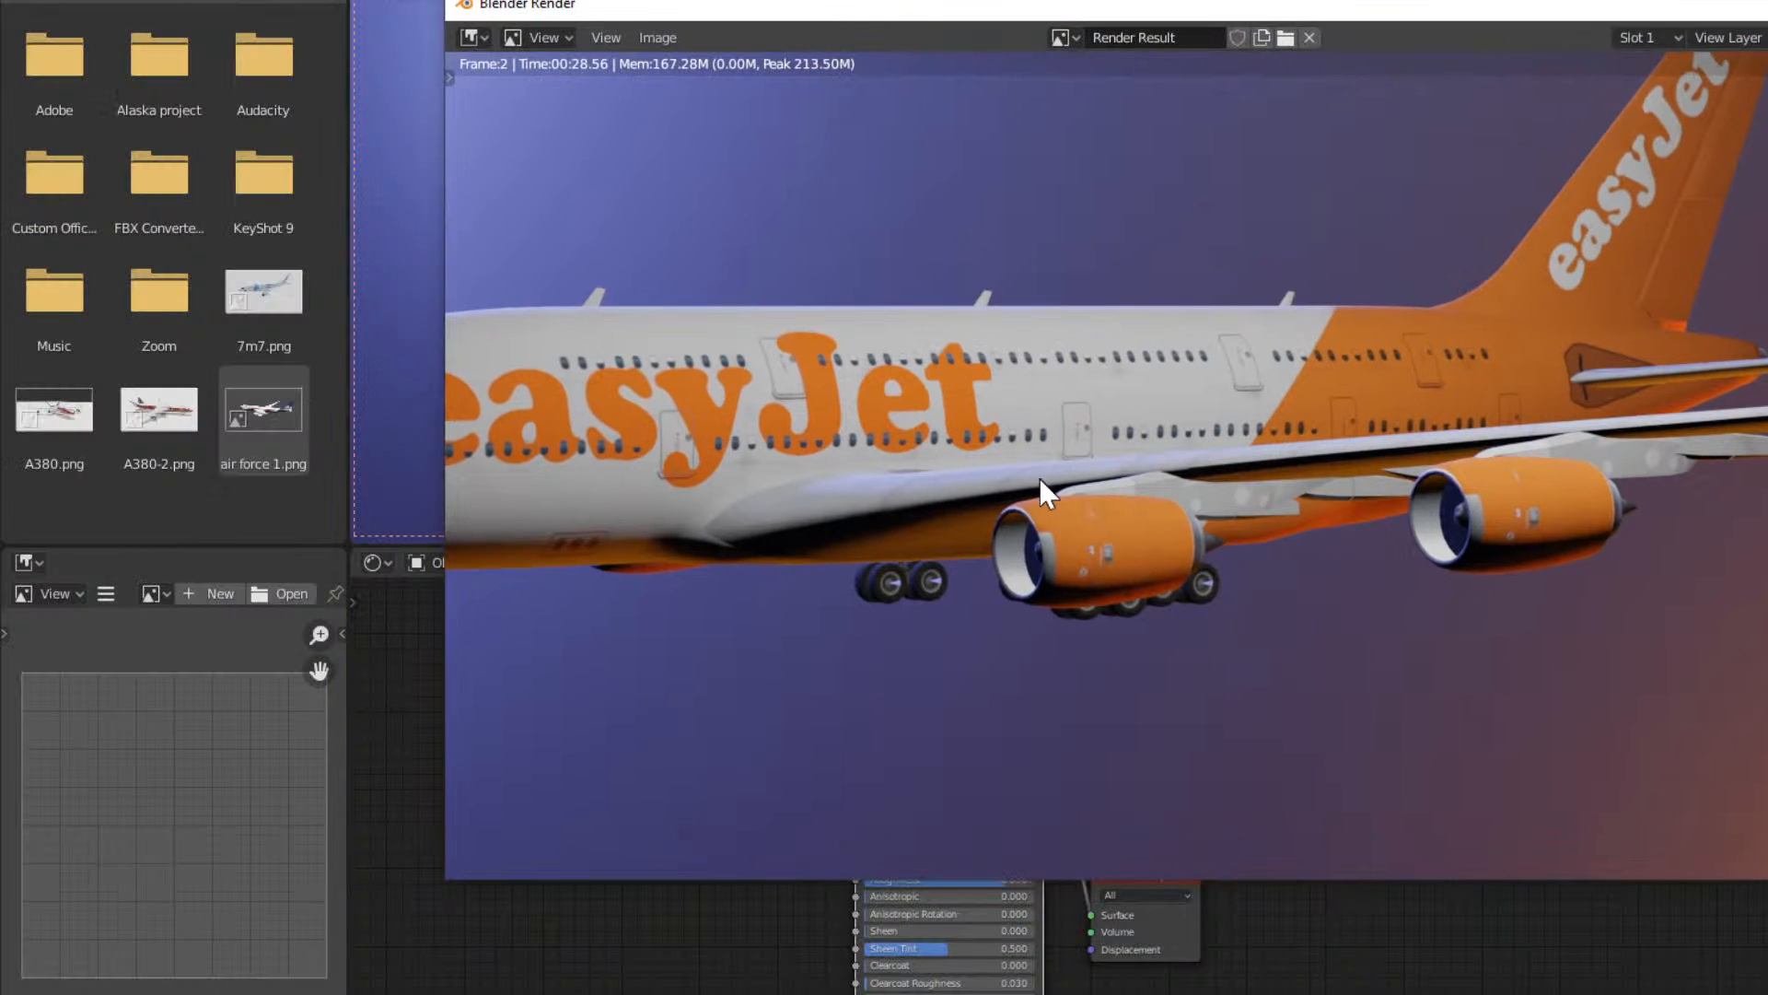
scroll(1022, 488, down, 4)
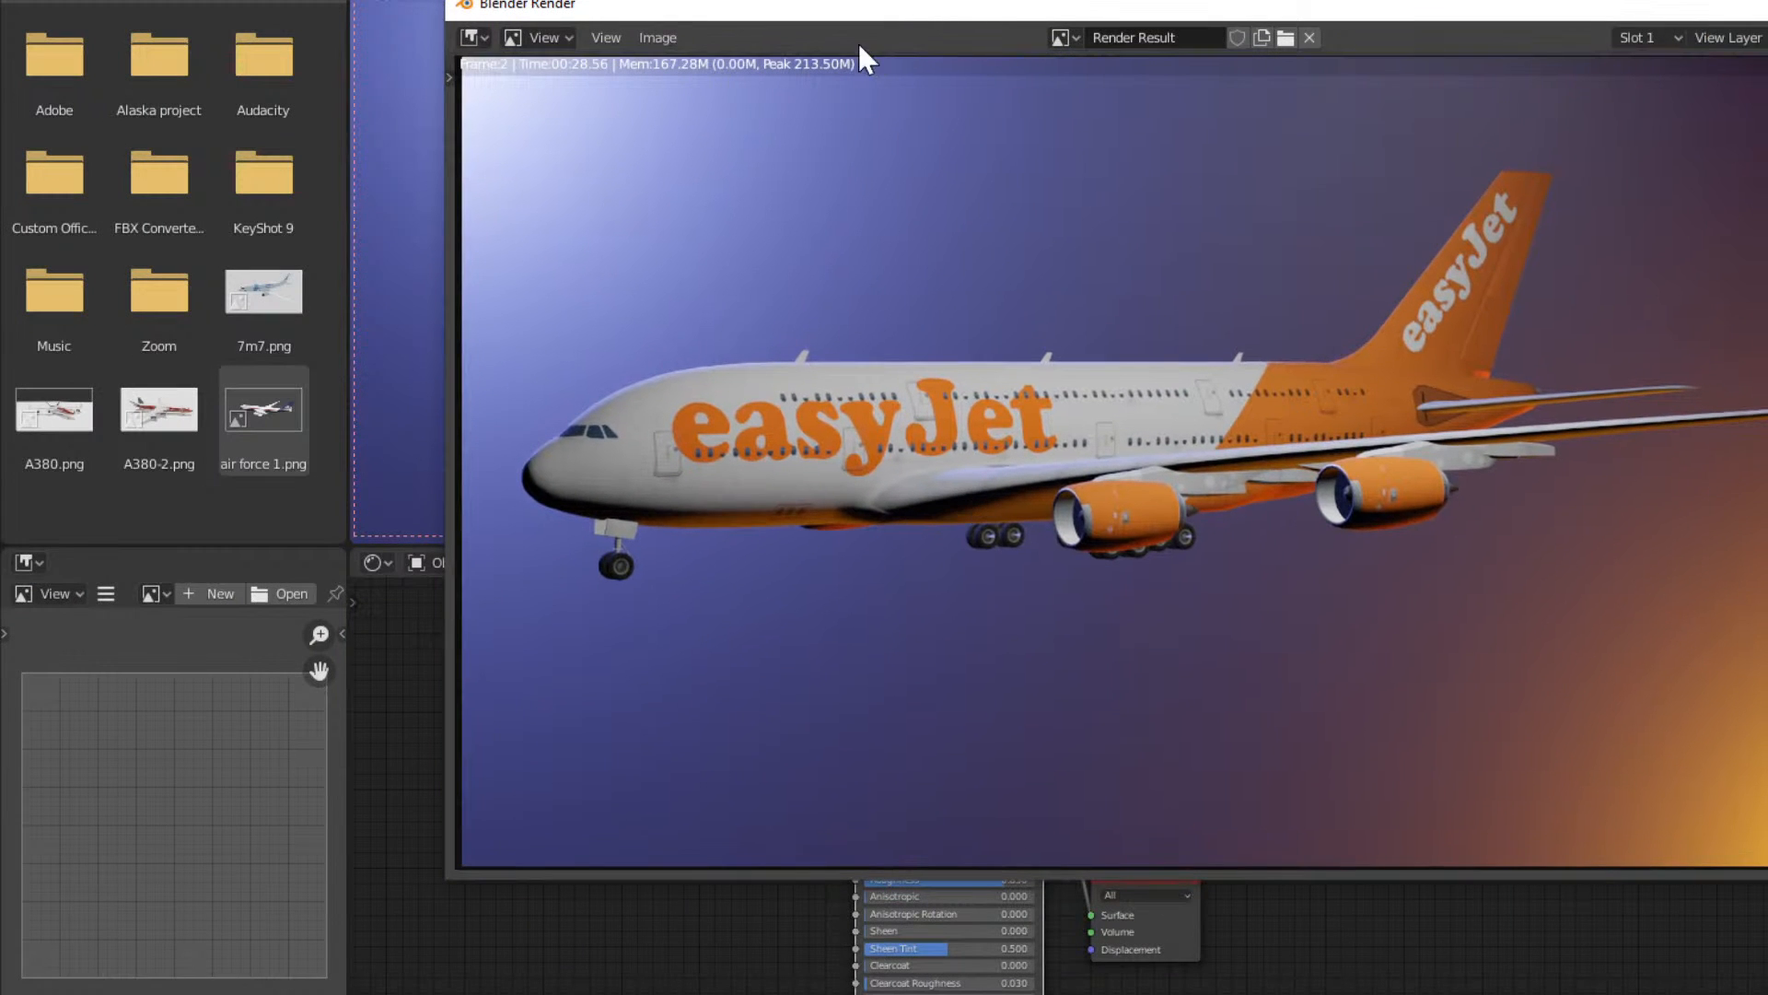
drag(835, 11, 747, 0)
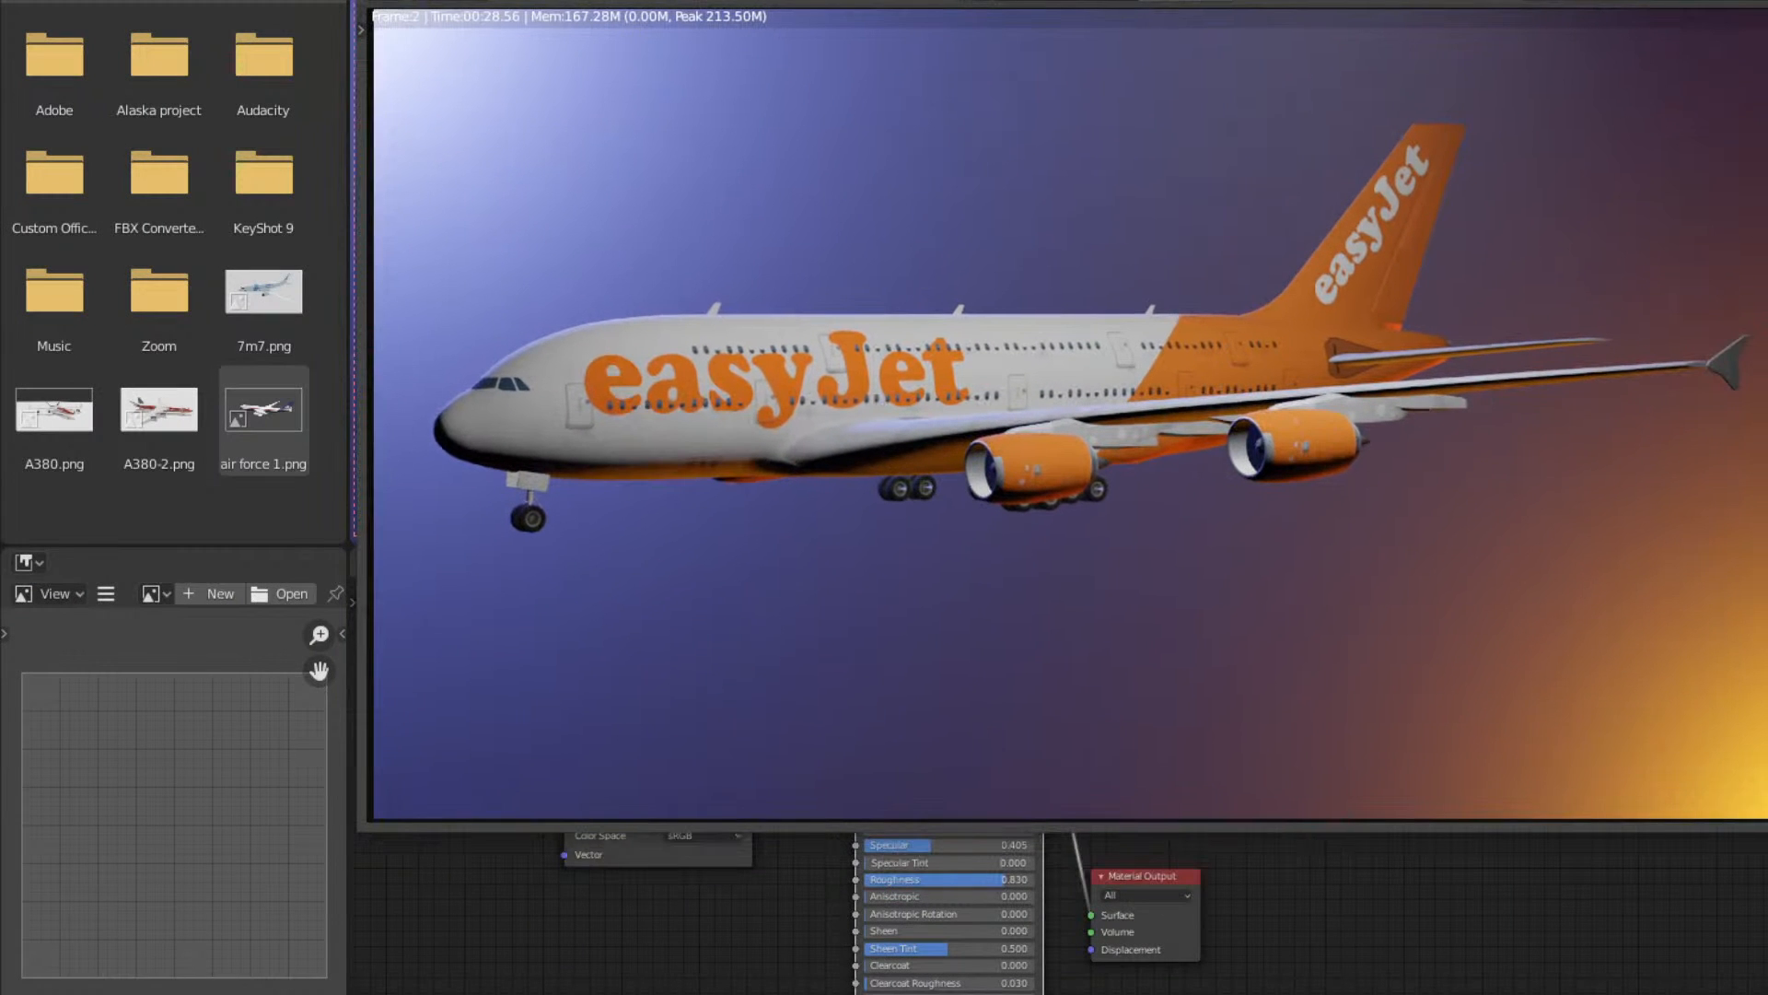
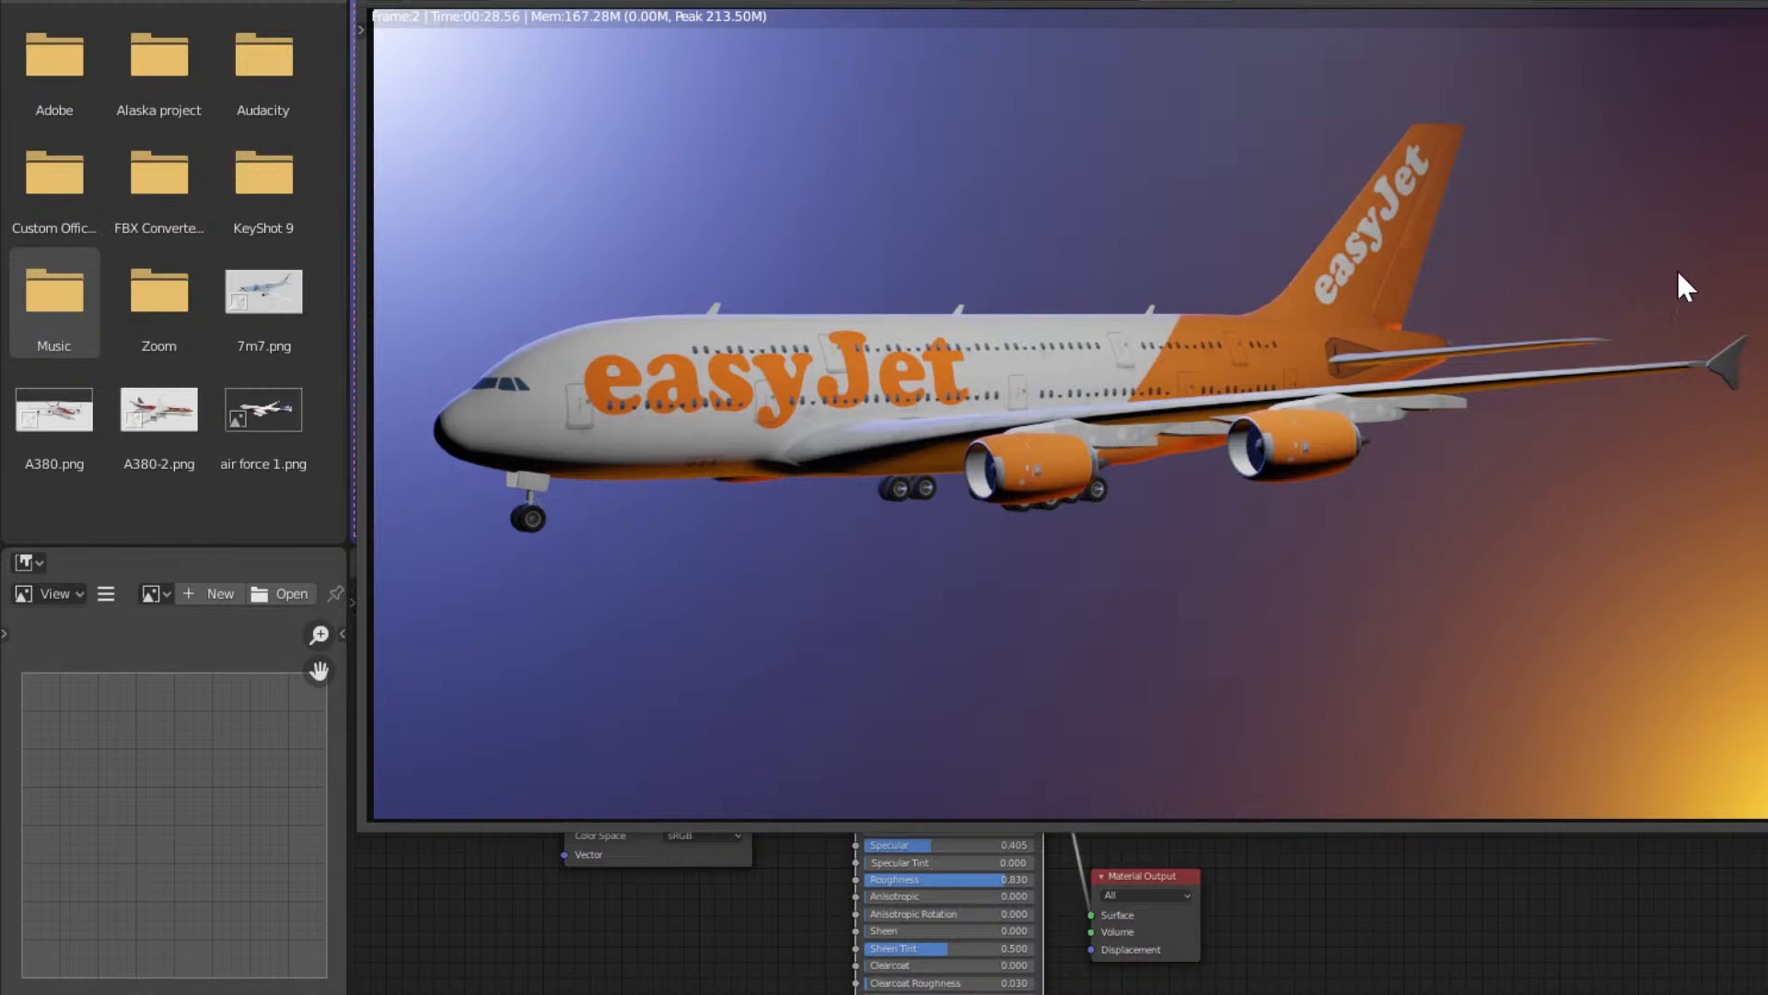
Close the render and examine the livery on the fuselage and tail from side and front three-quarter angles.
key(Escape)
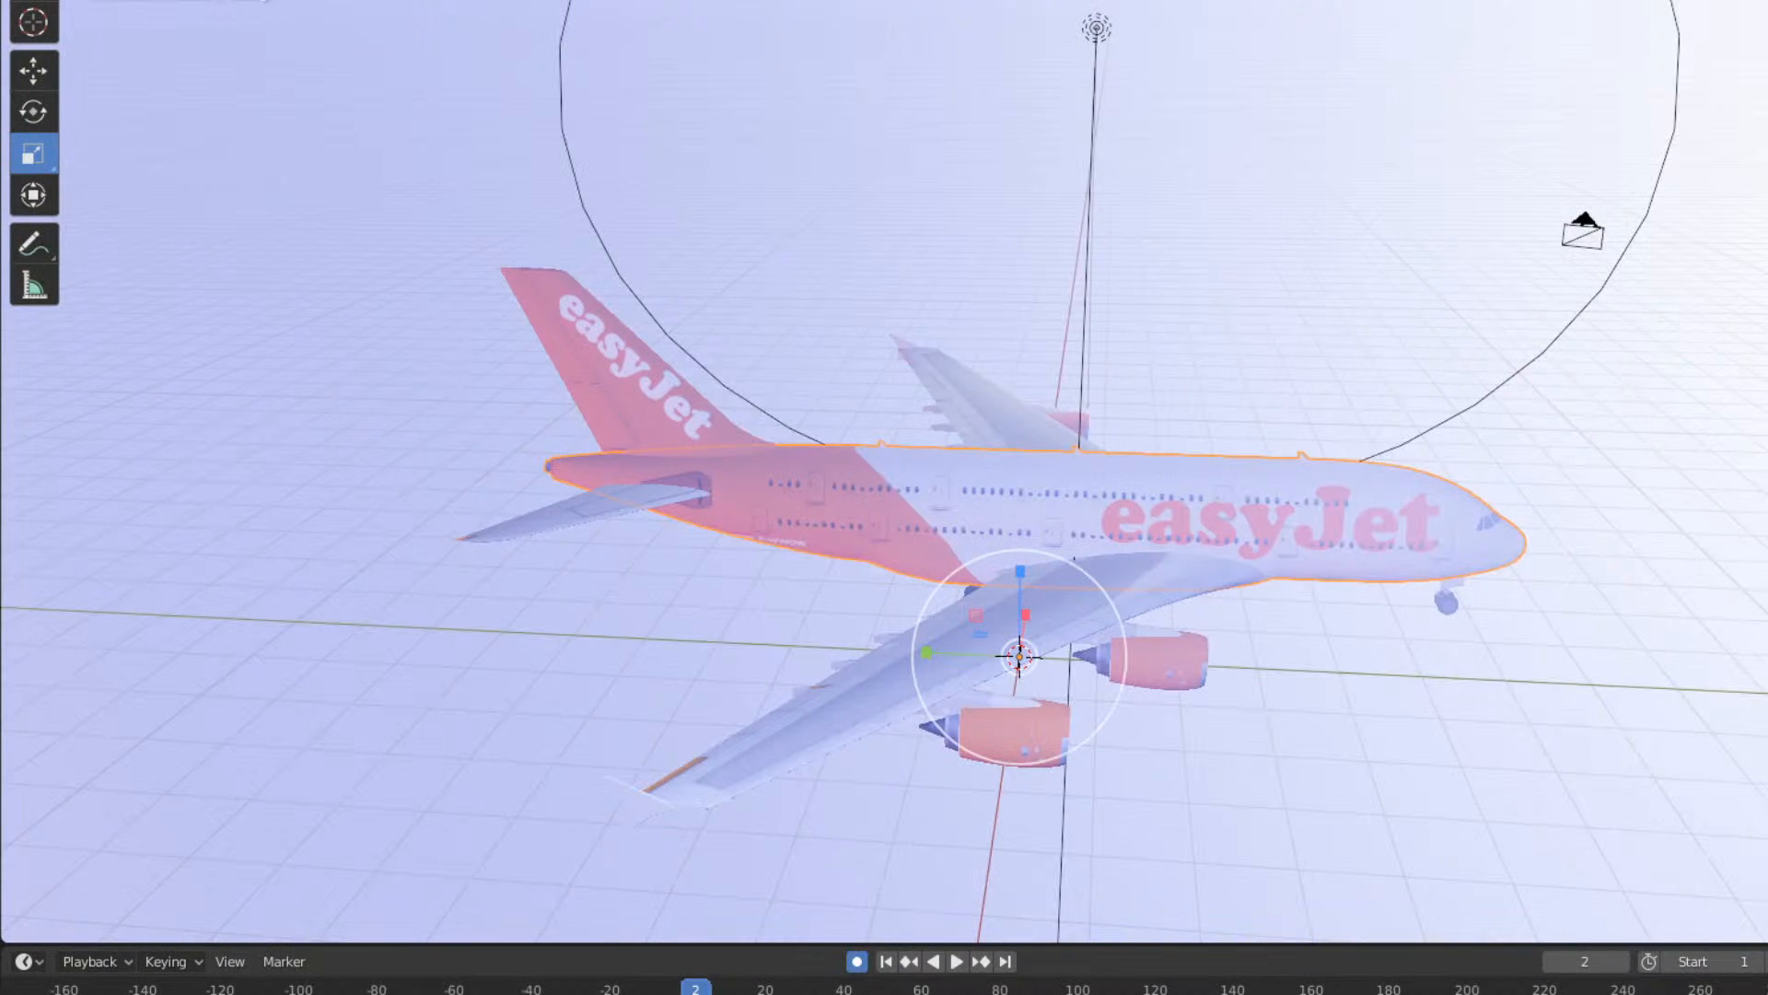
middle_drag(1342, 535, 843, 488)
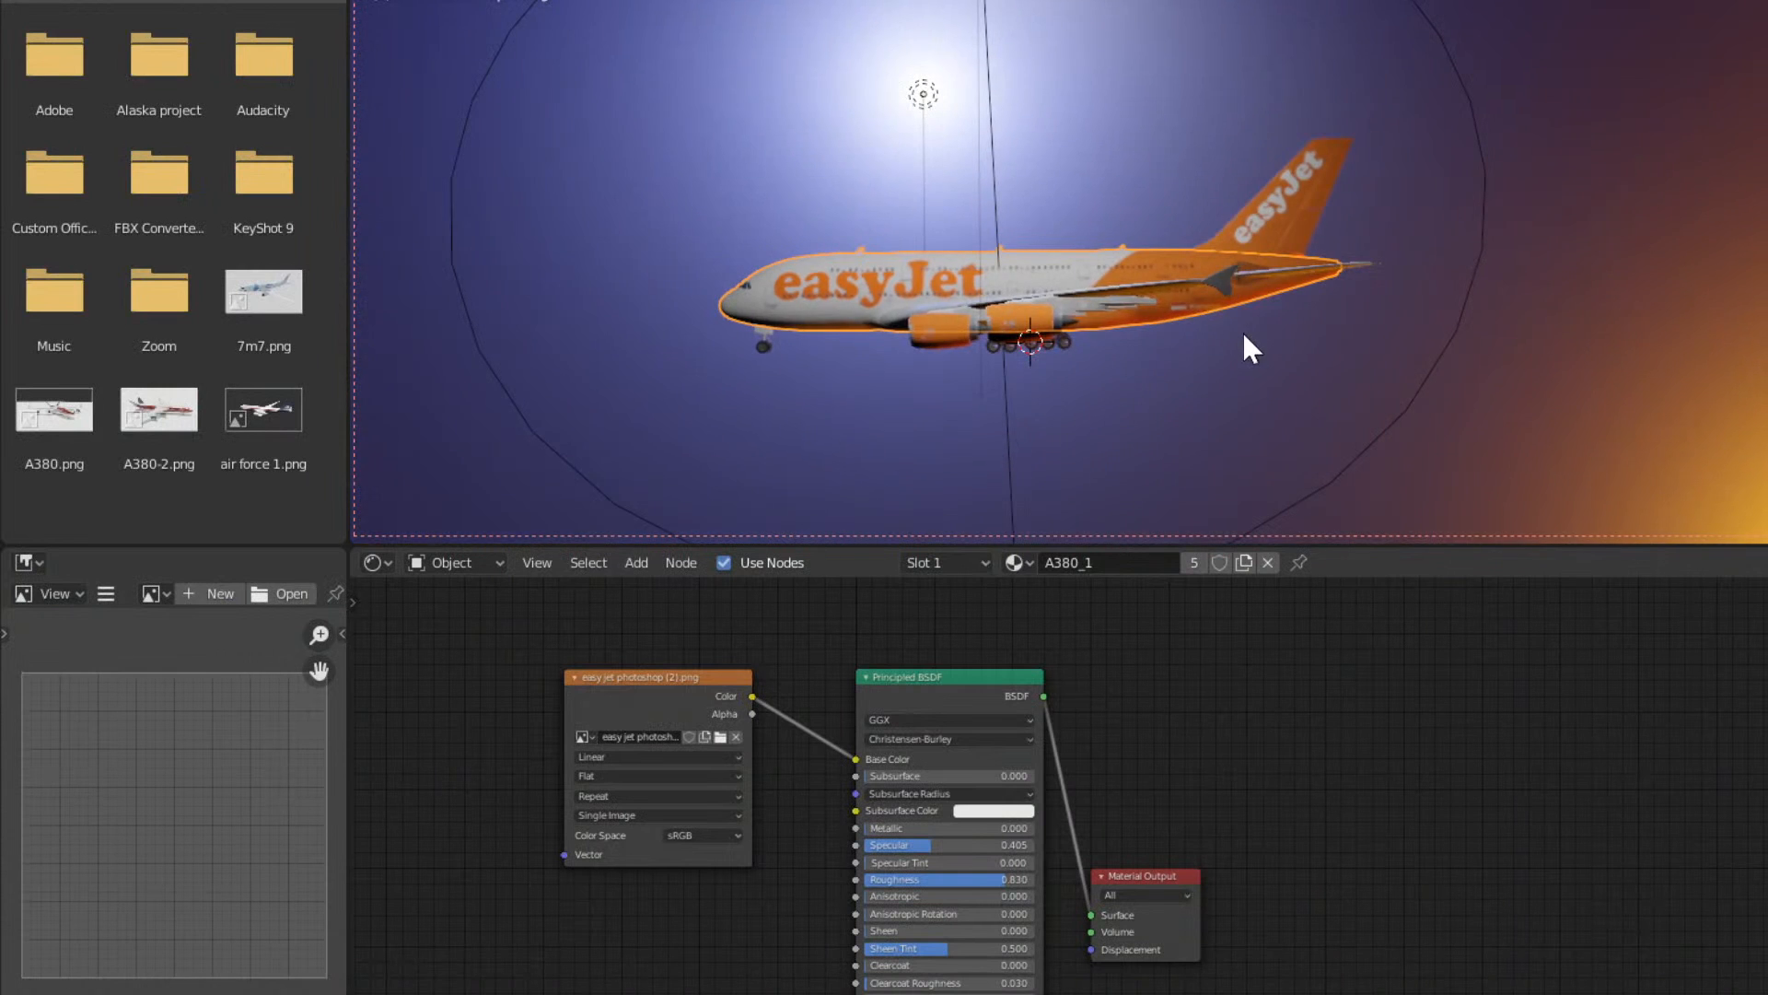
scroll(1242, 330, up, 4)
middle_drag(1279, 417, 1225, 356)
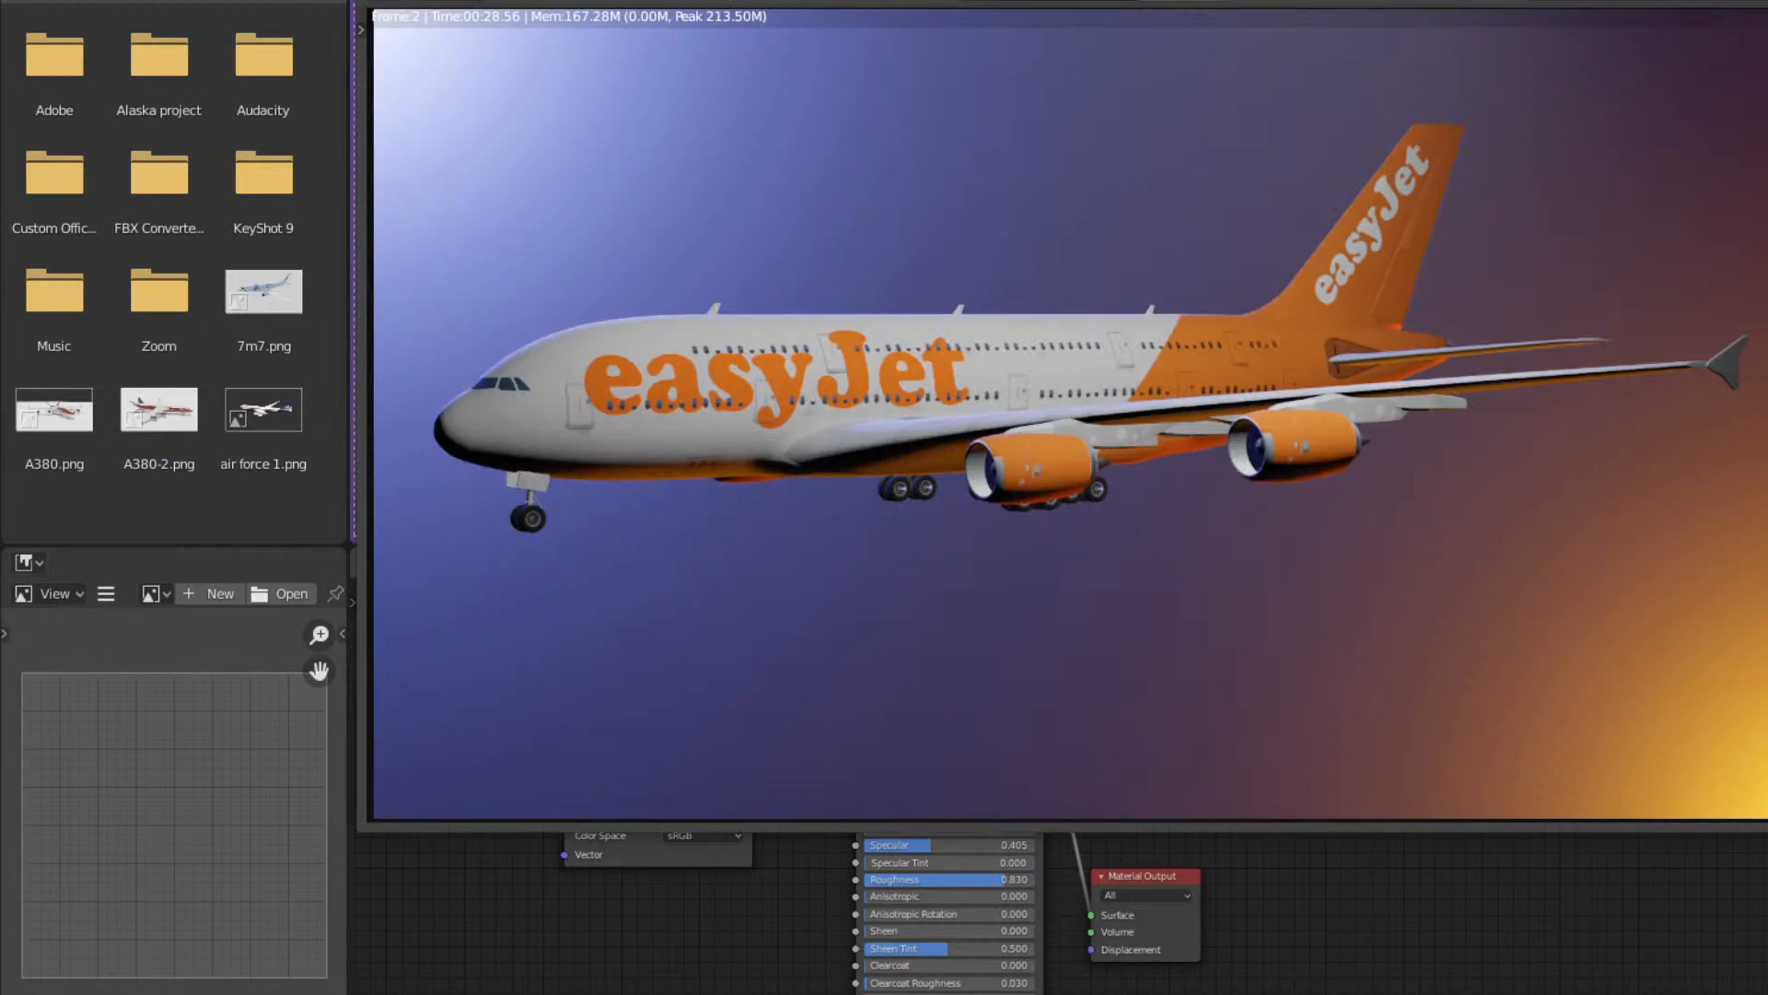
middle_drag(1236, 398, 1217, 401)
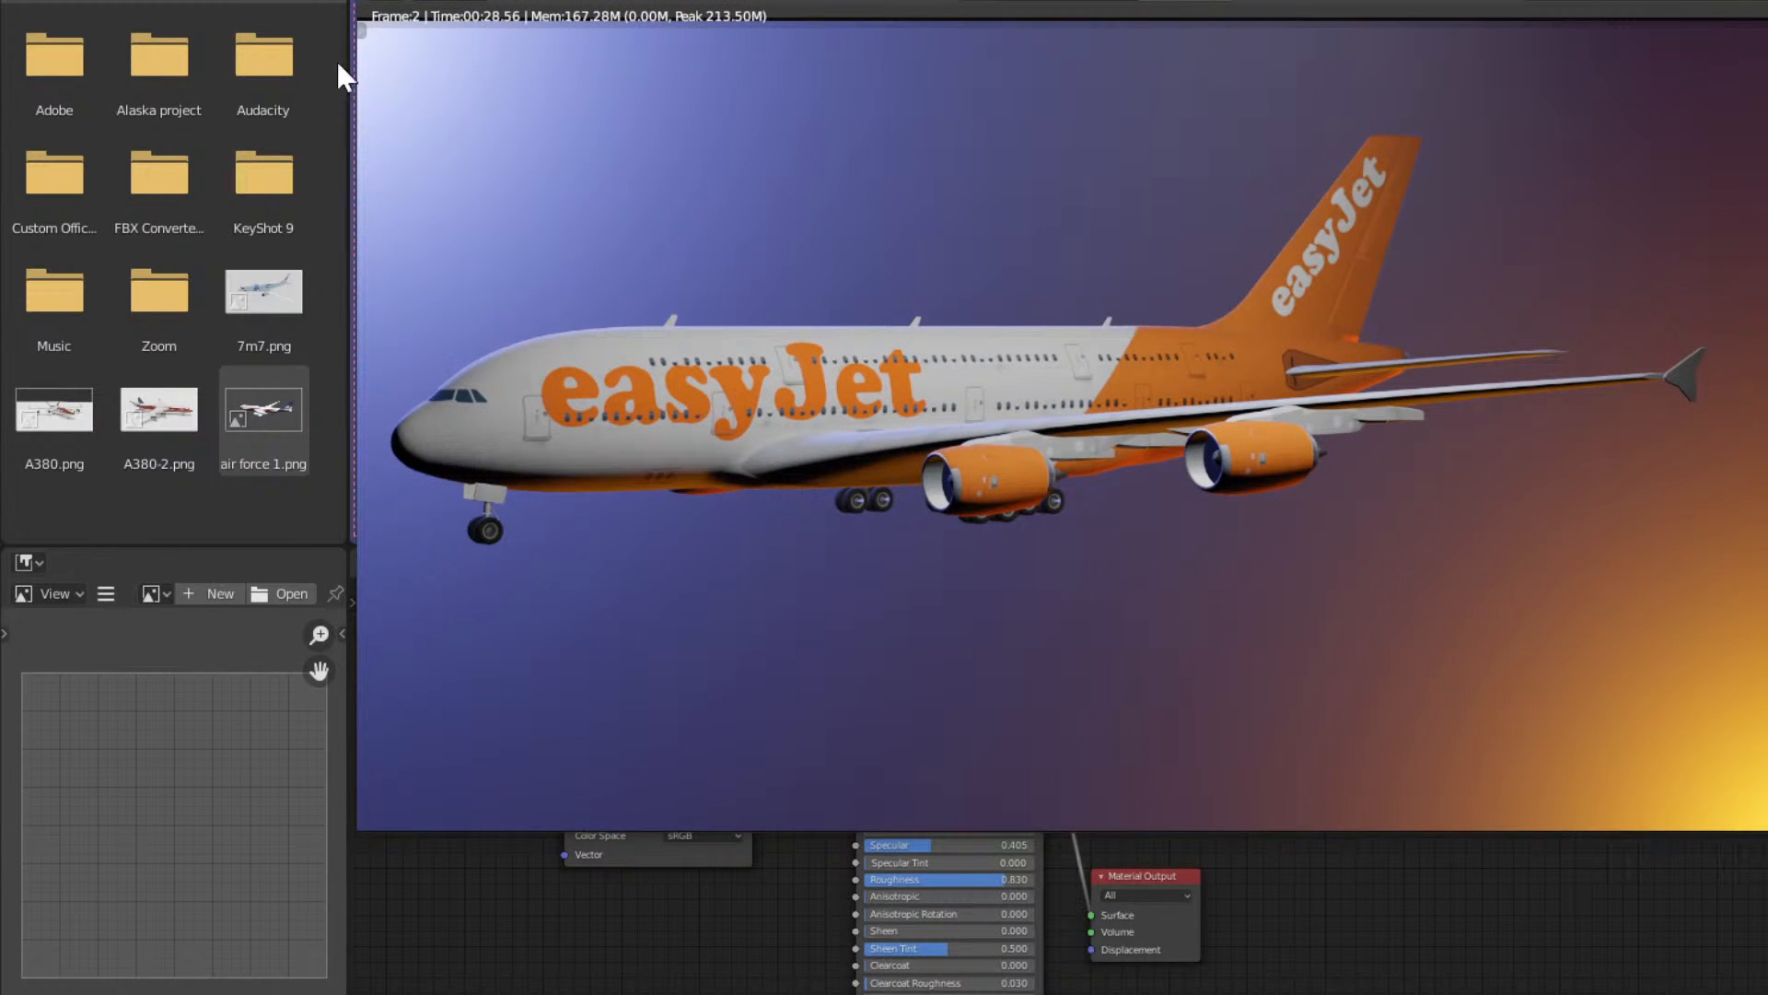
click(267, 3)
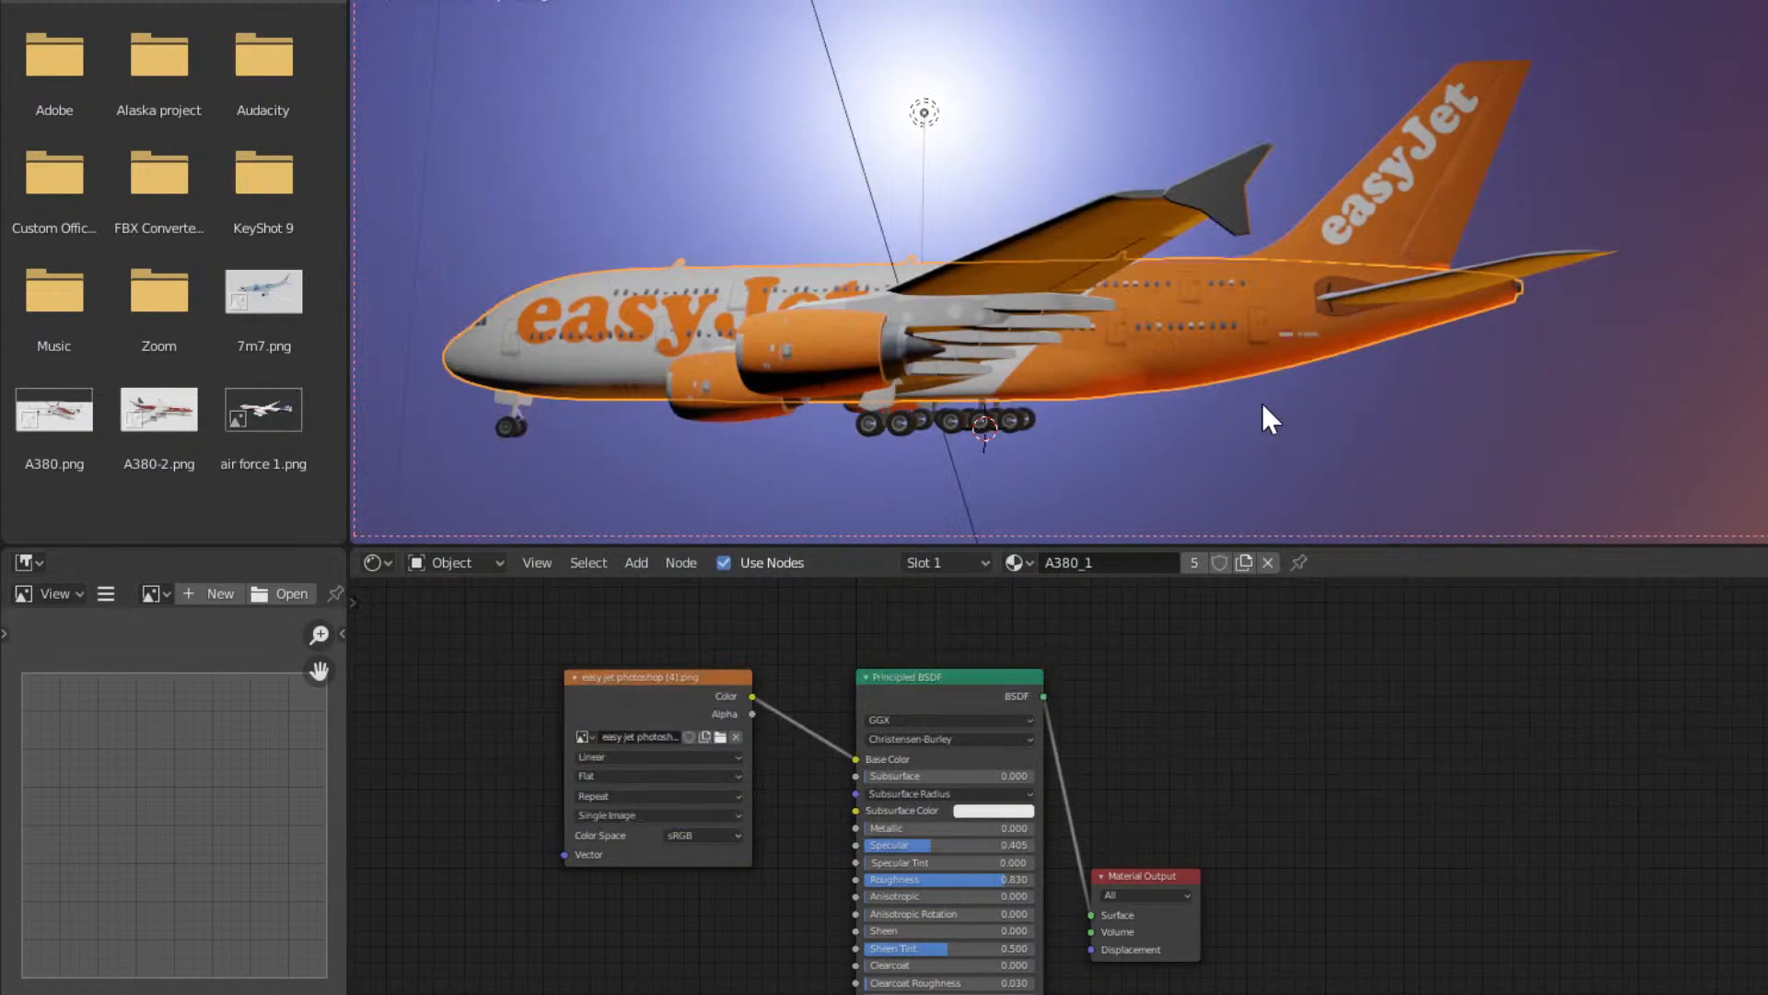
middle_drag(1261, 401, 1428, 375)
scroll(1220, 374, up, 5)
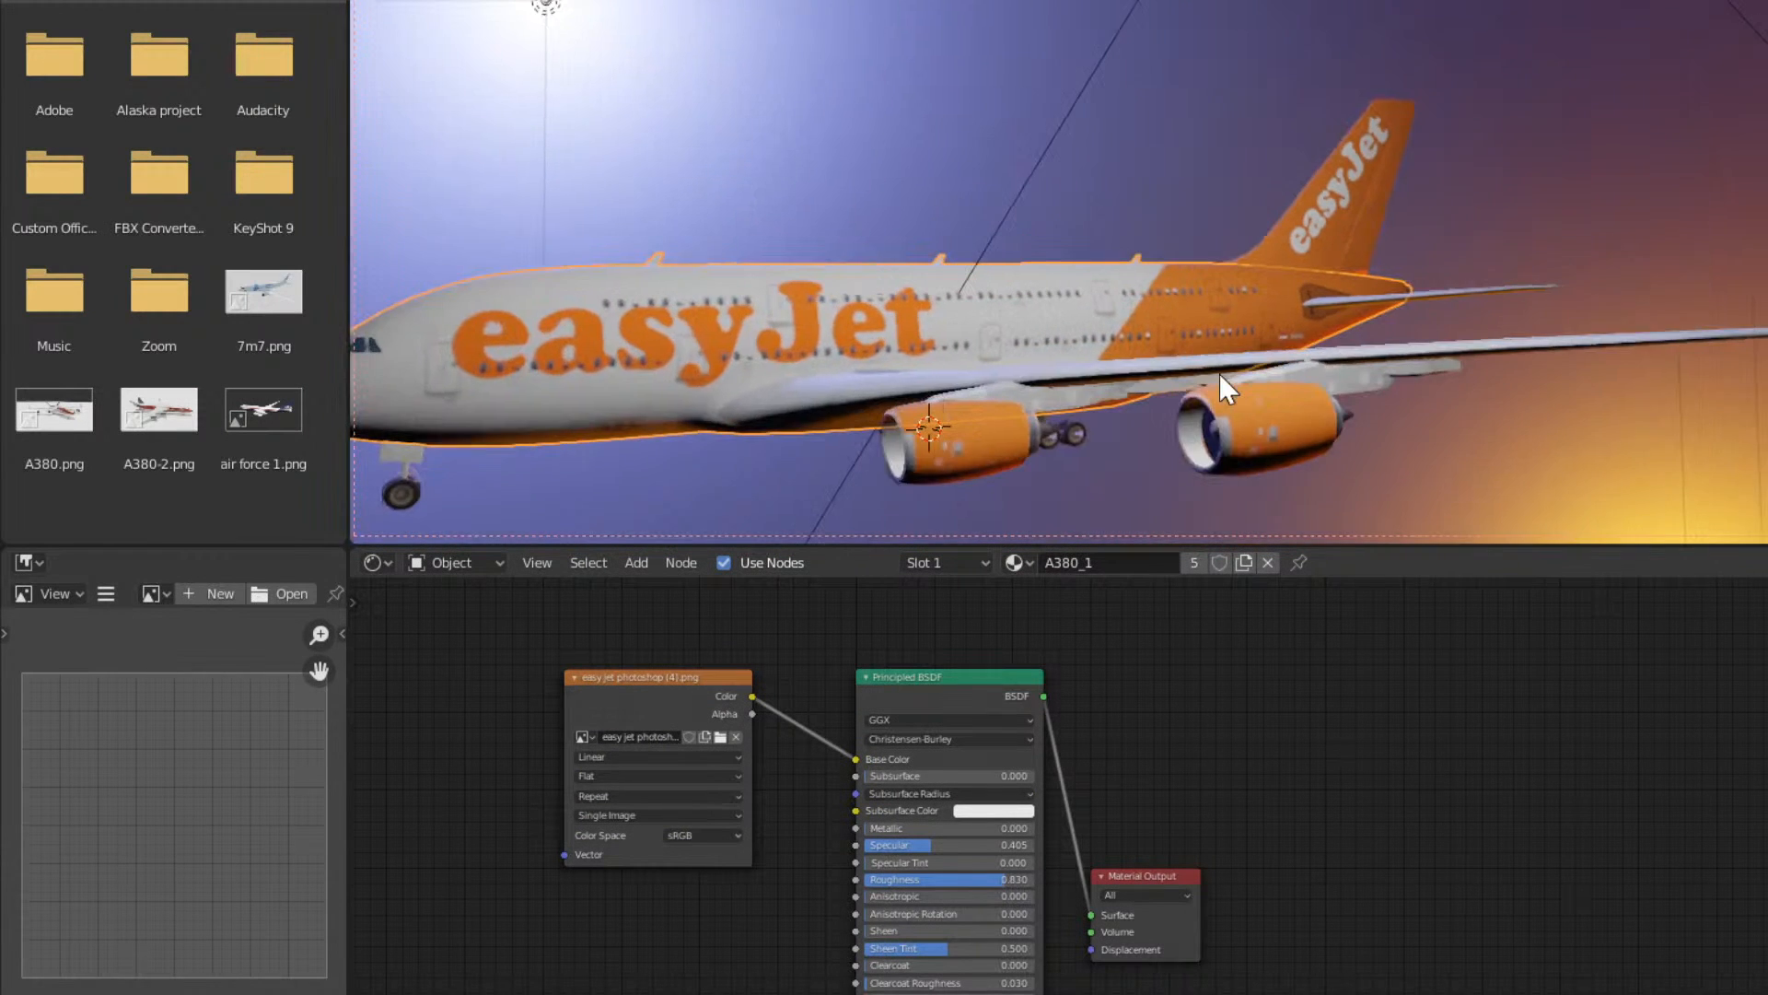
scroll(1119, 372, down, 5)
middle_drag(1119, 372, 1184, 373)
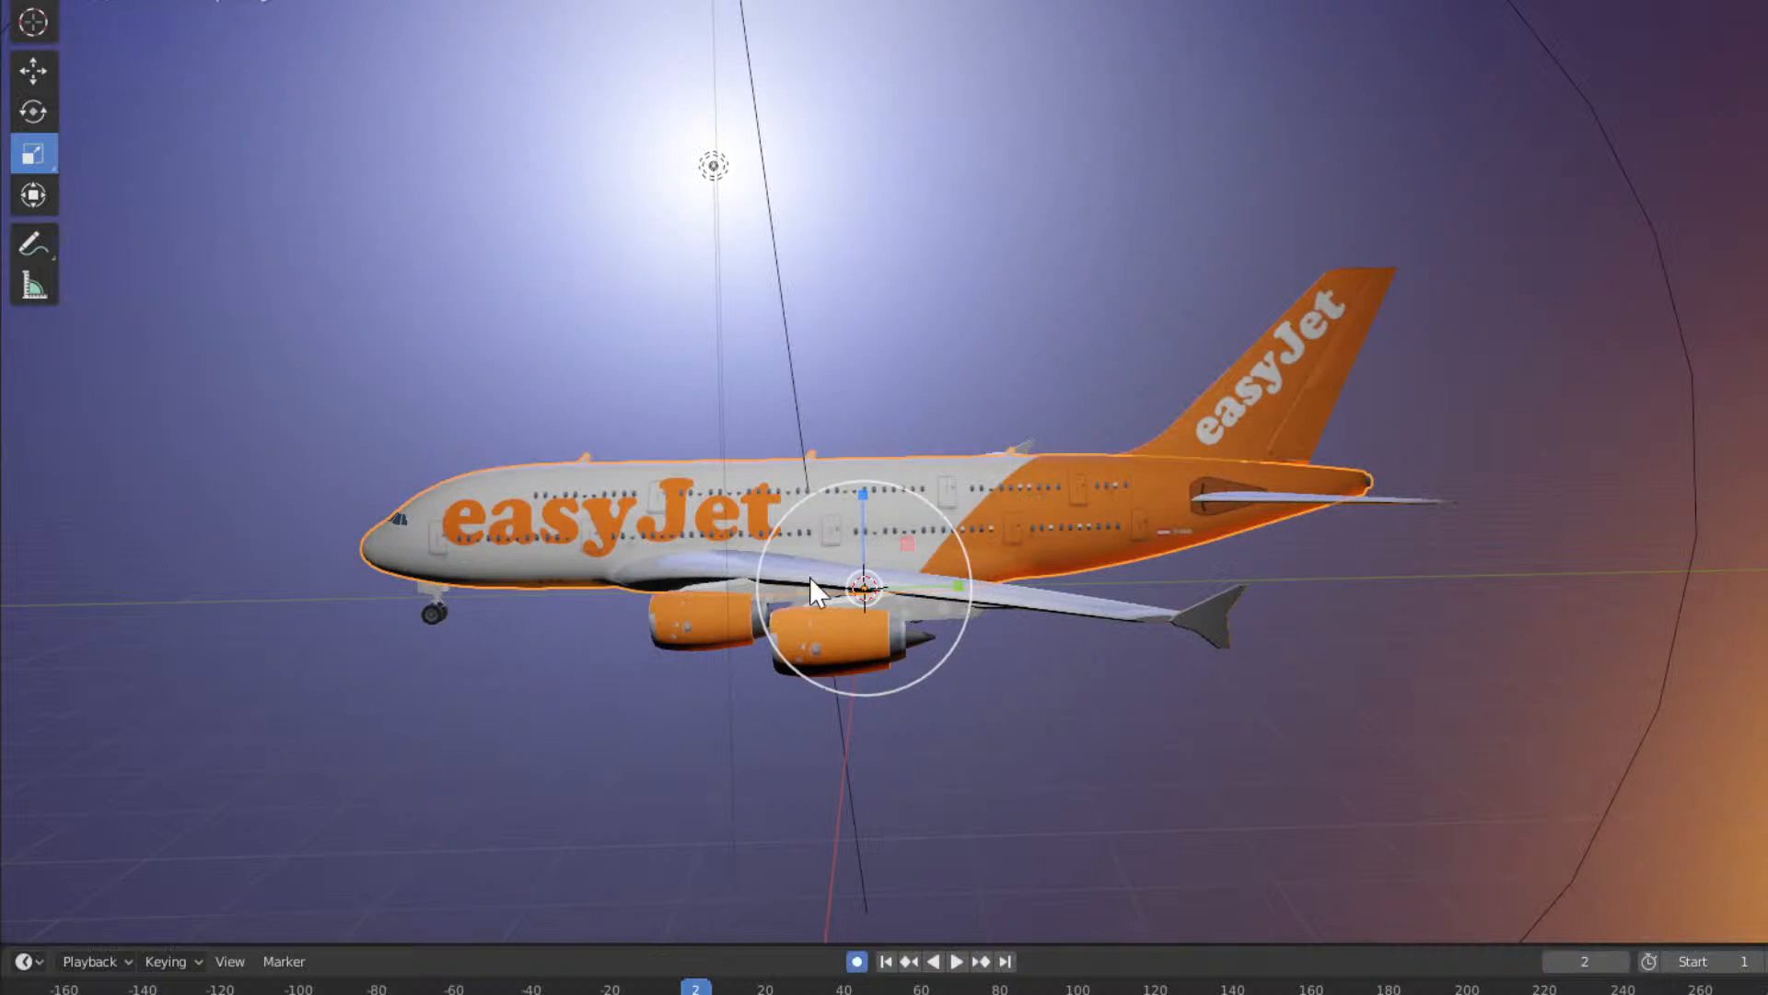
Enlarge the timeline and set the current frame to 1 while looking through the camera.
drag(825, 945, 833, 805)
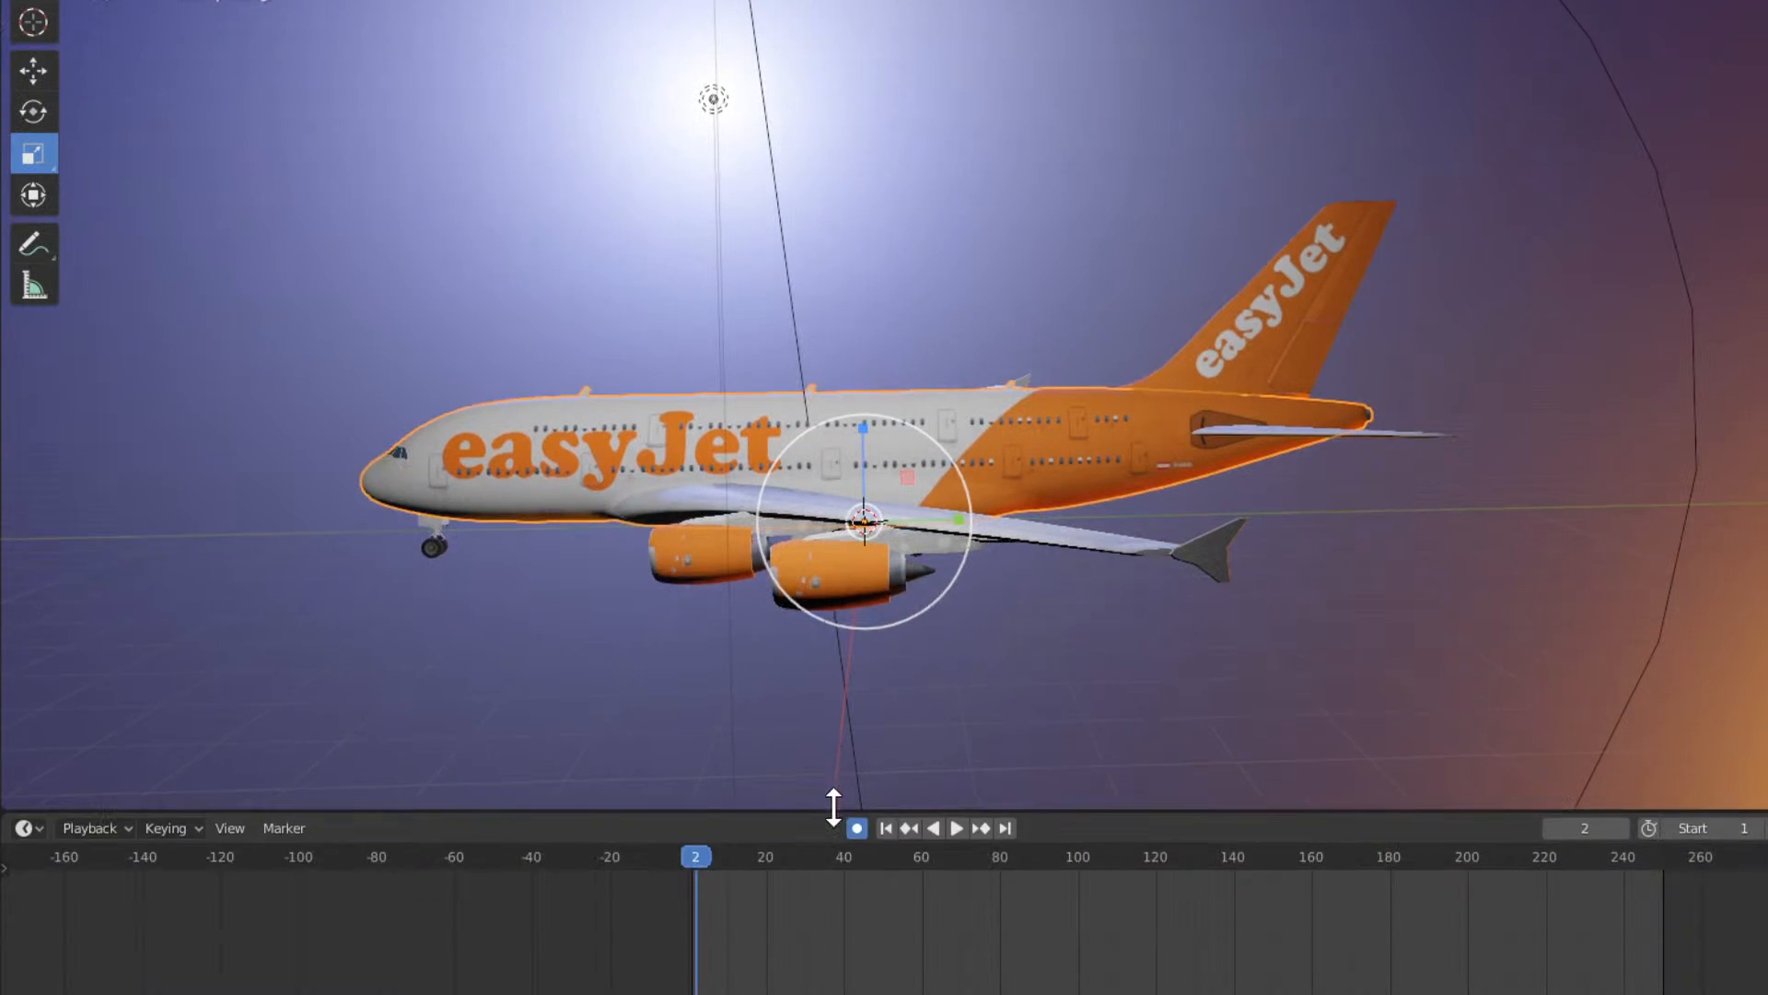
key(KP_0)
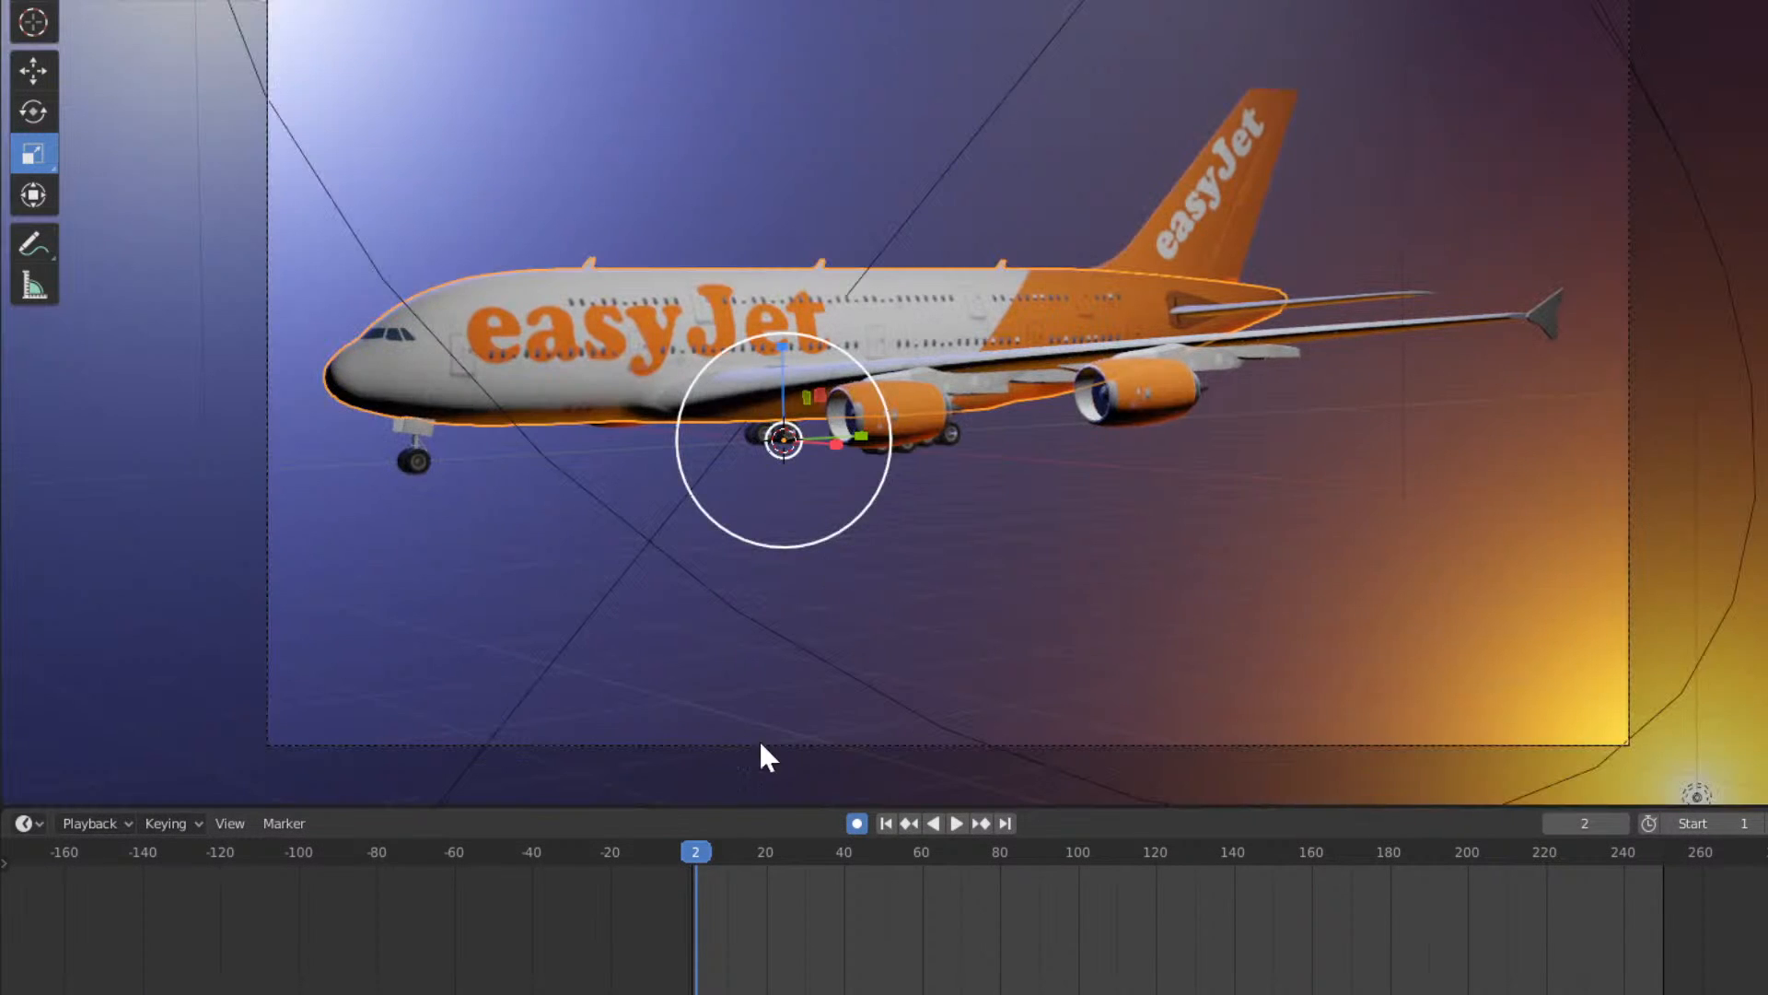
drag(698, 853, 689, 853)
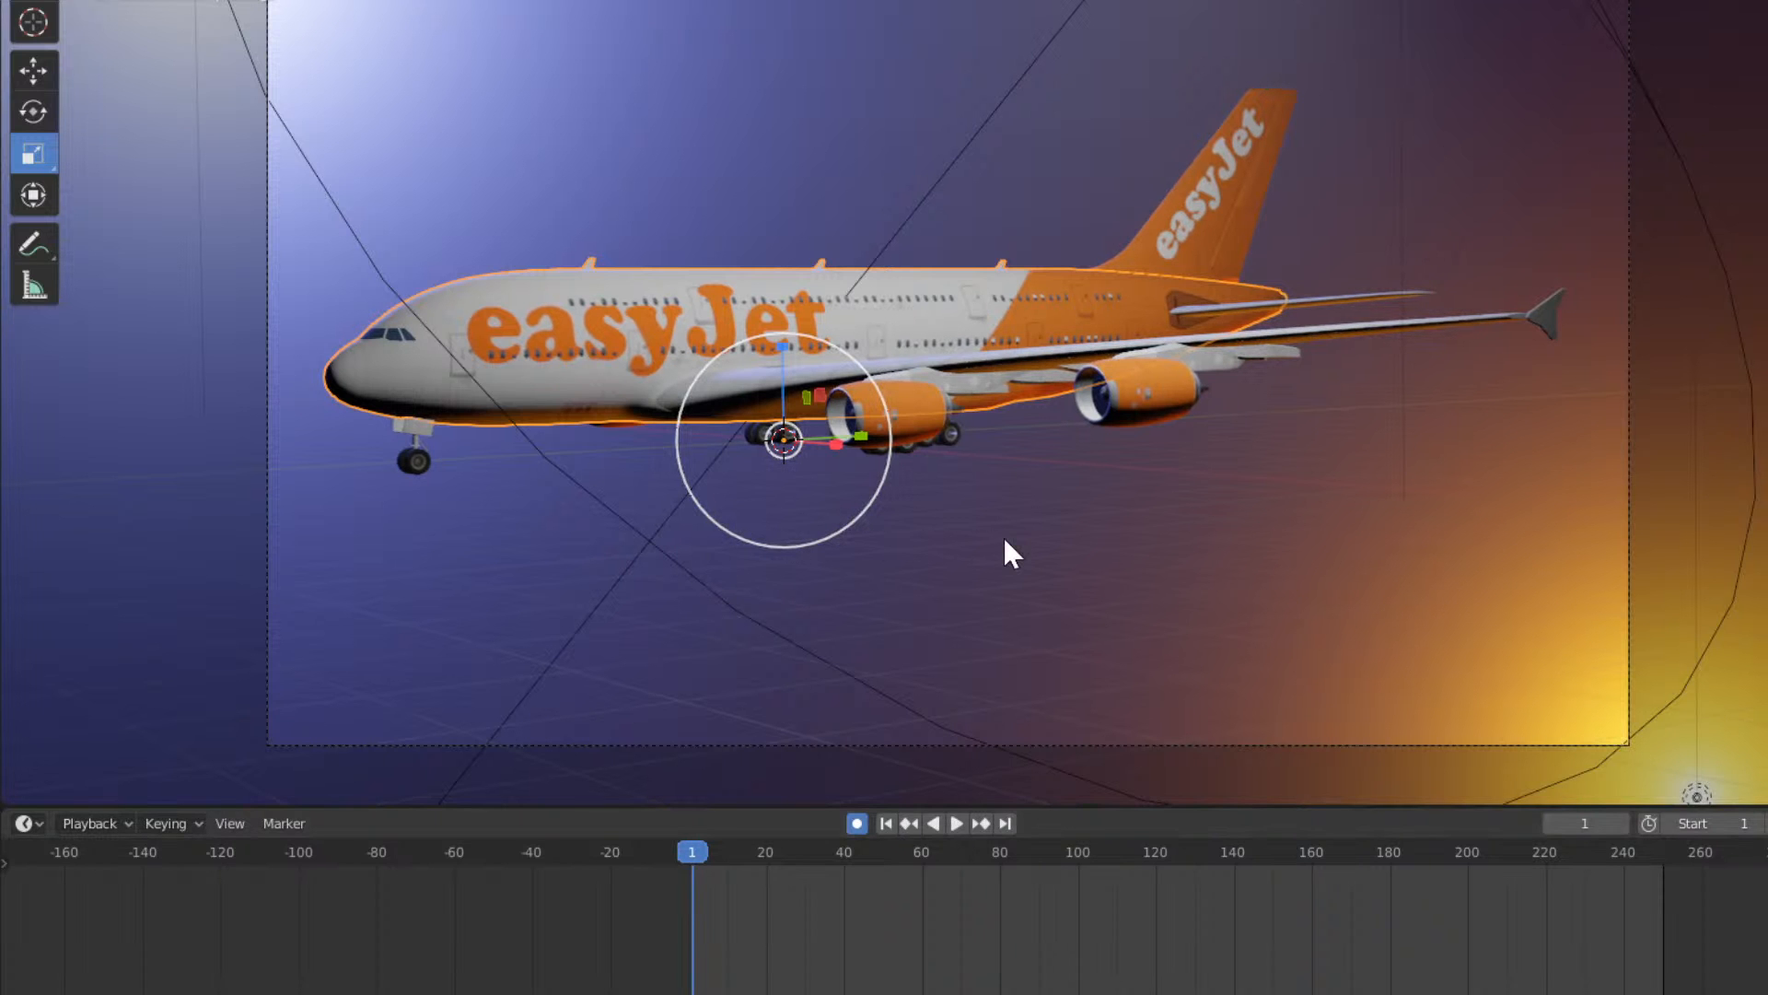
Examine the aircraft and scene lighting from the rear, both sides and the front, comparing with the camera view.
middle_drag(1005, 540, 710, 525)
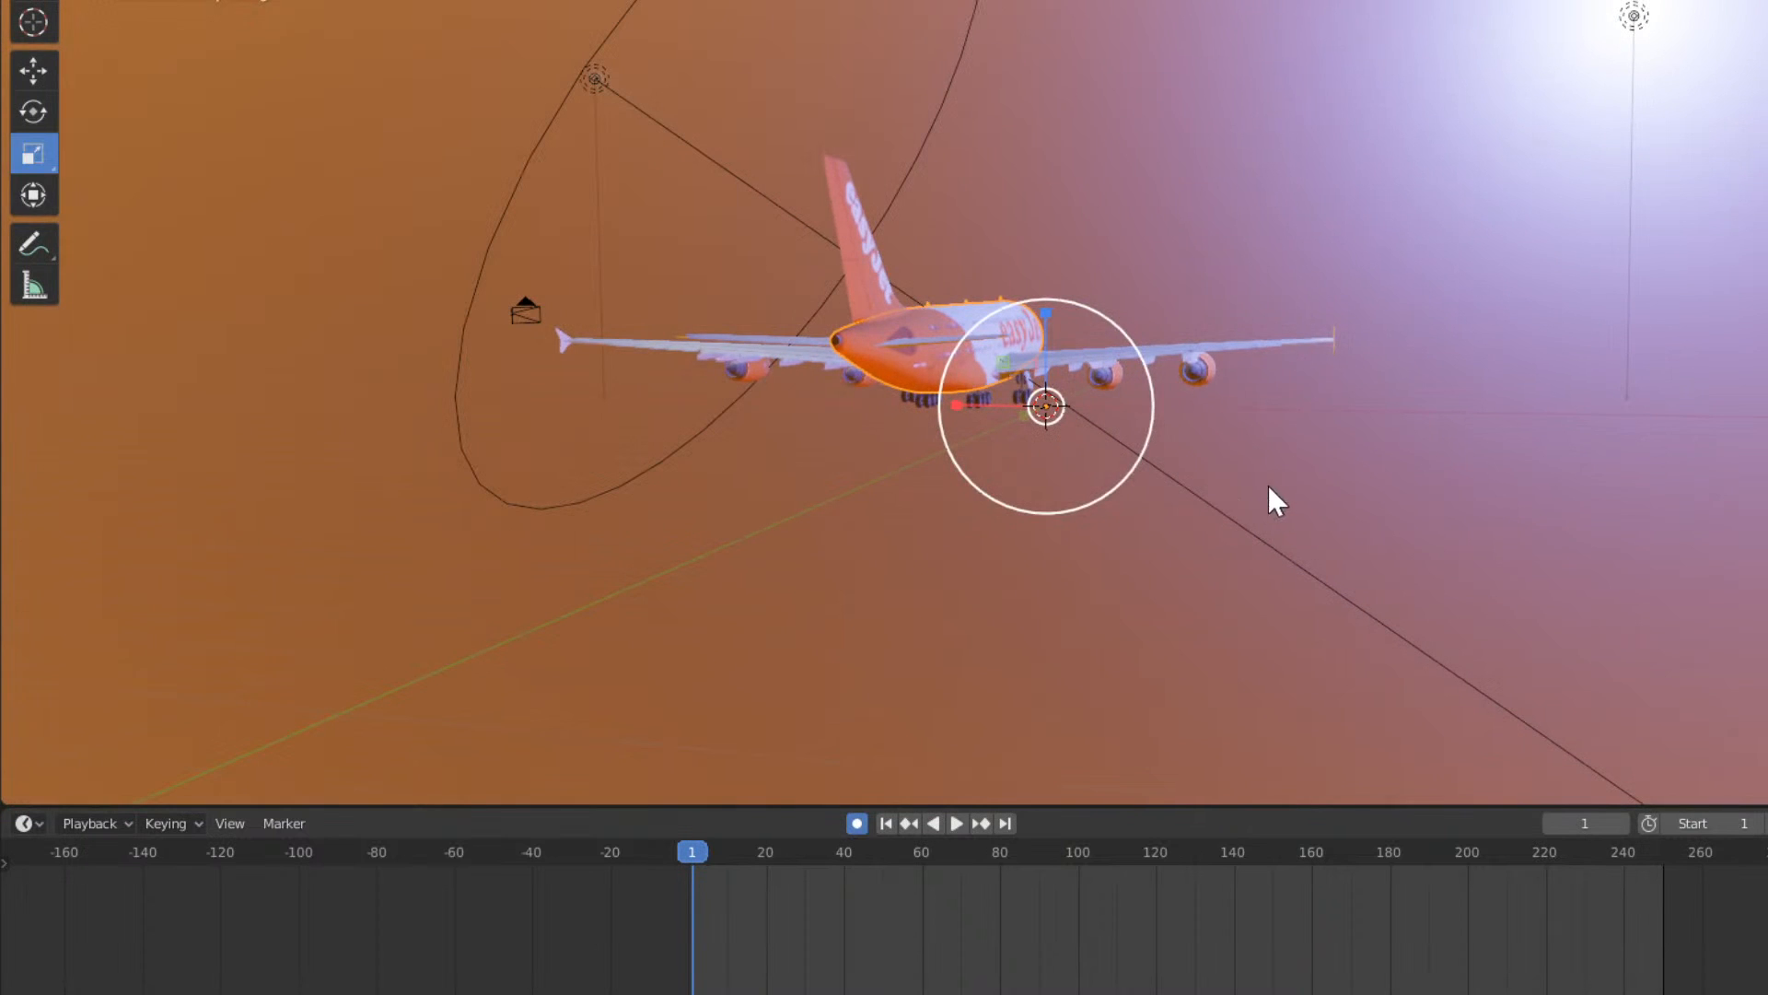
middle_drag(1207, 501, 1054, 498)
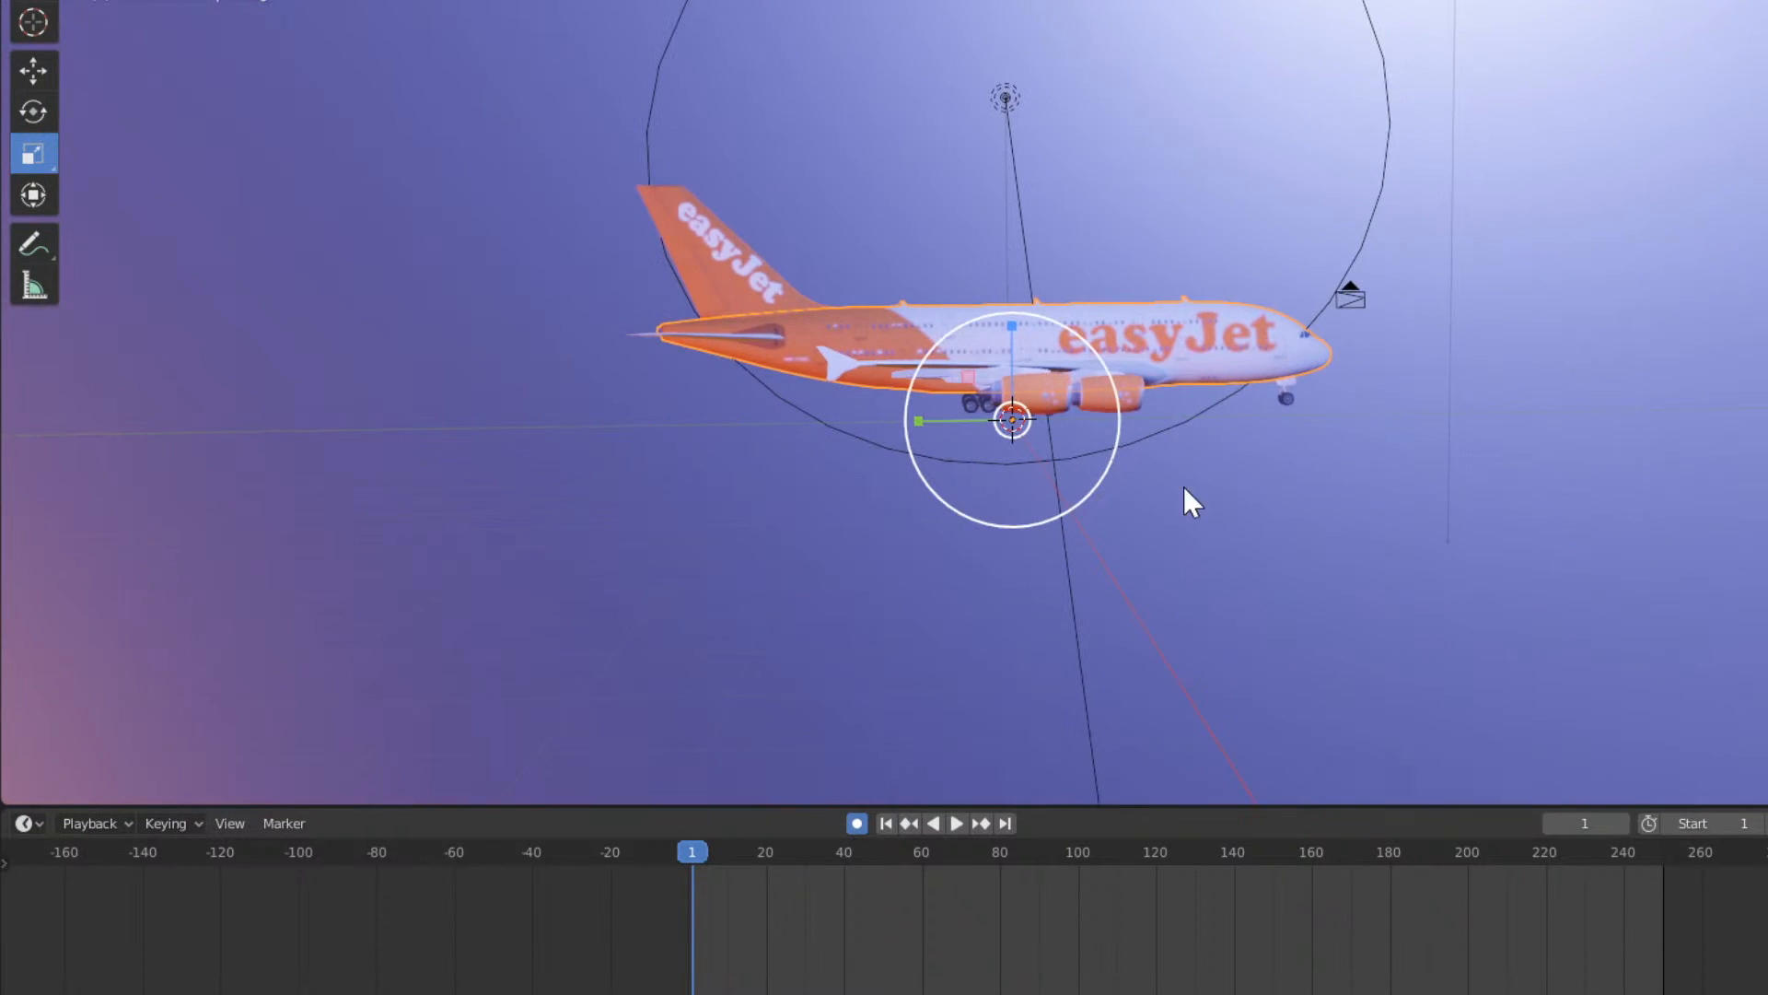
middle_drag(1289, 488, 990, 505)
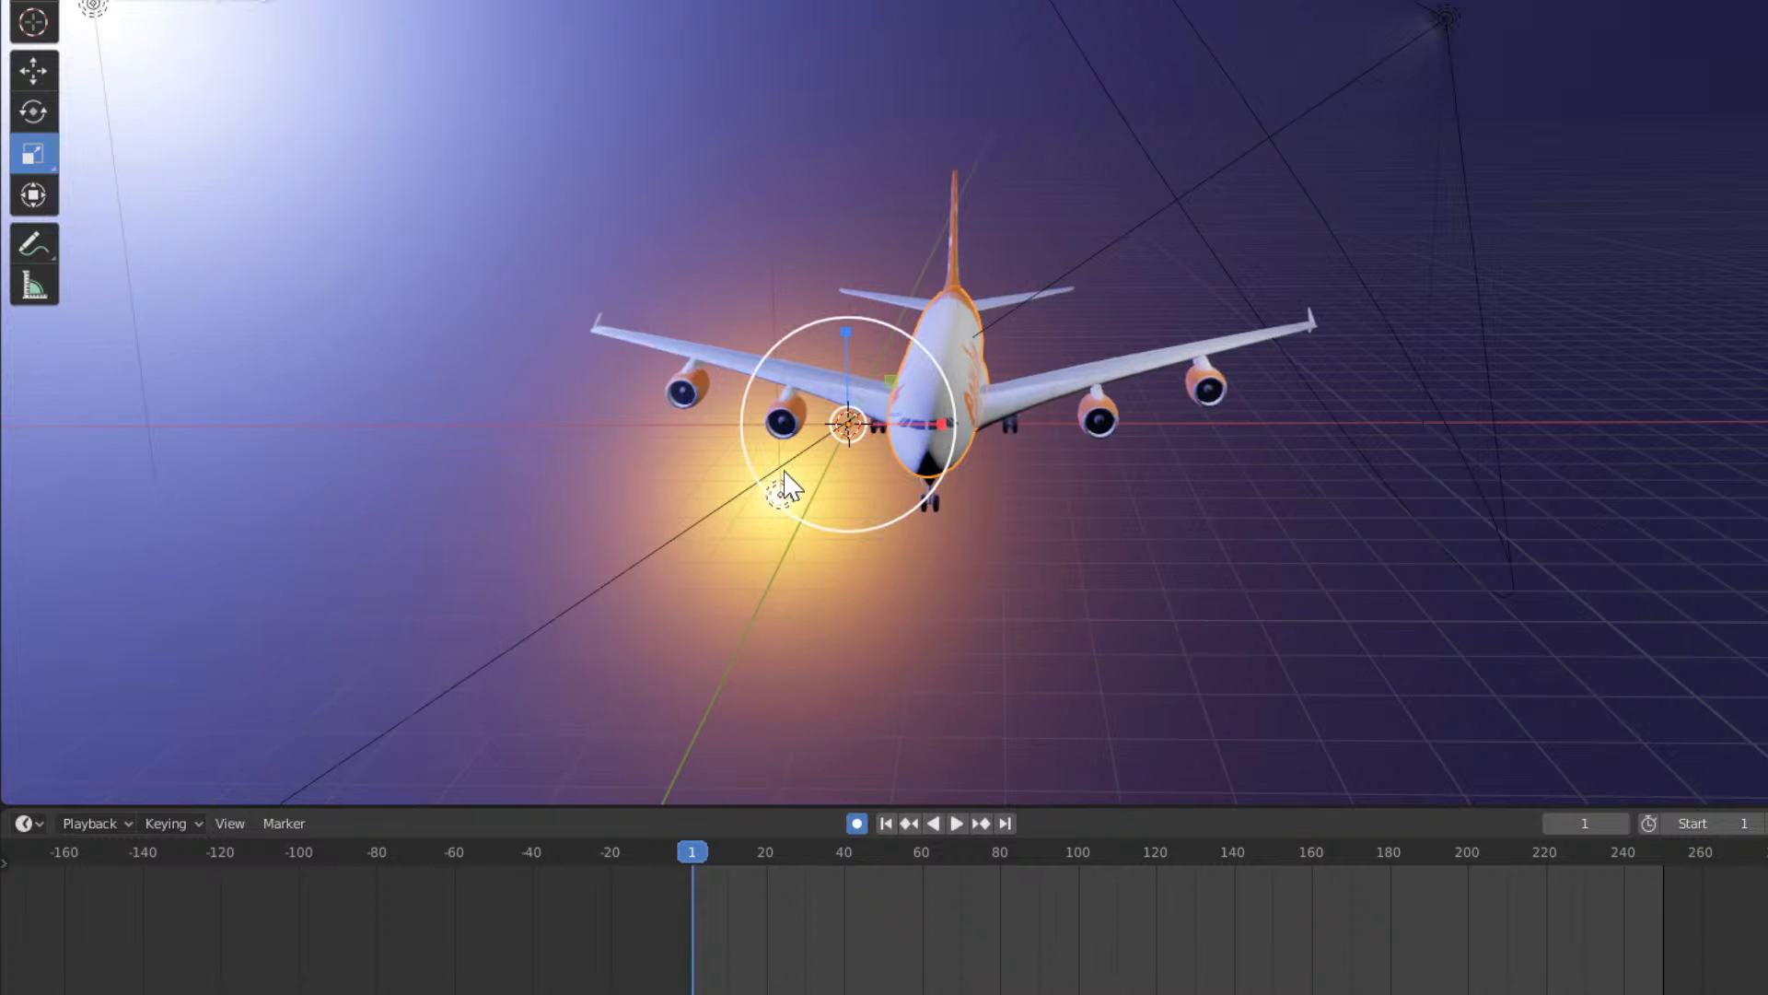
middle_drag(584, 556, 1208, 433)
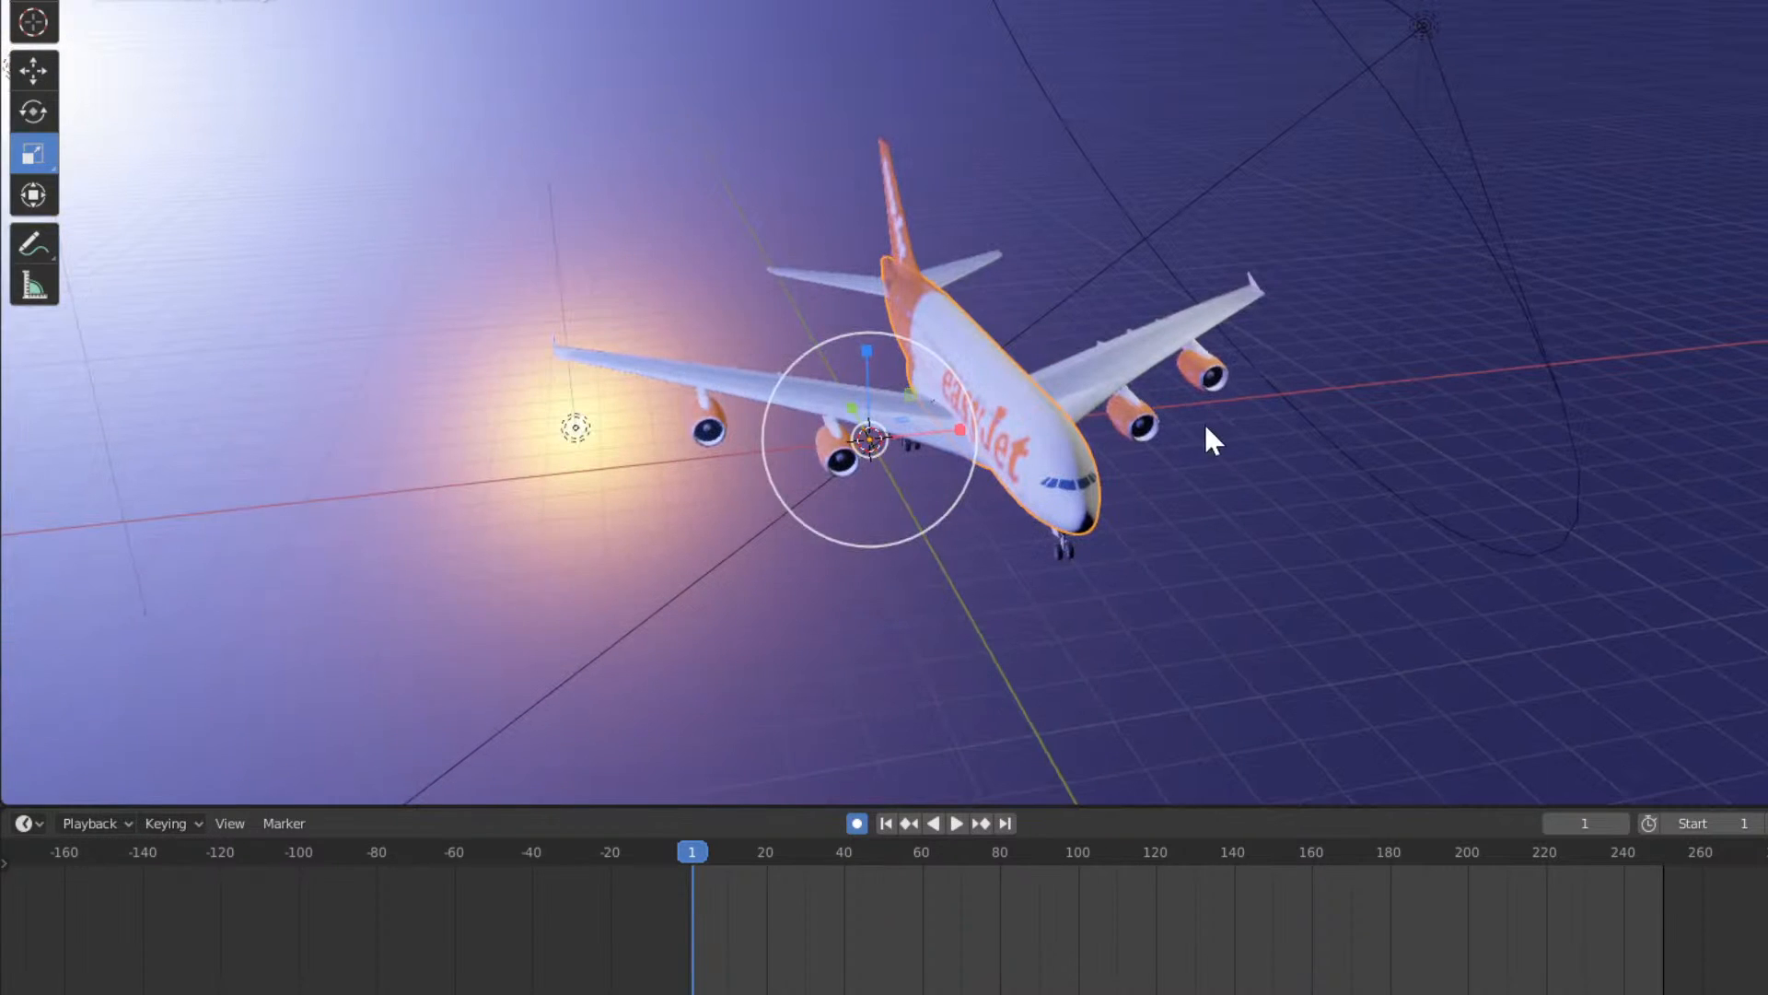
middle_drag(1310, 568, 1051, 524)
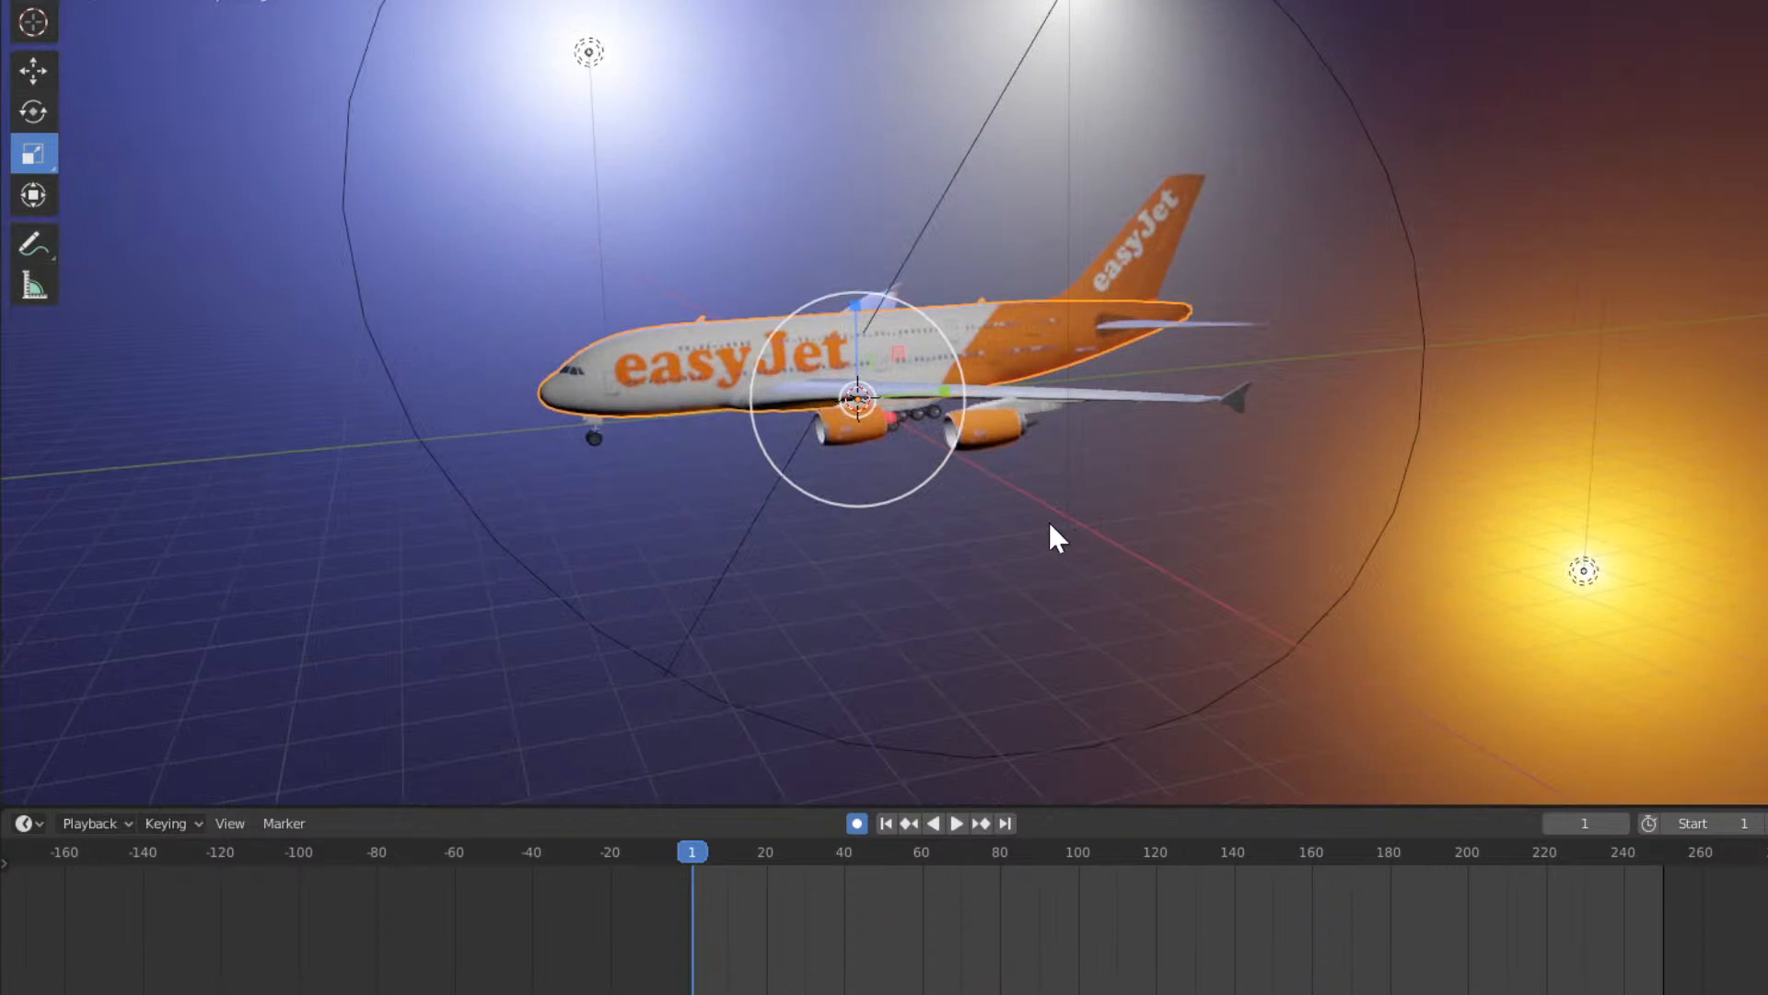
key(KP_0)
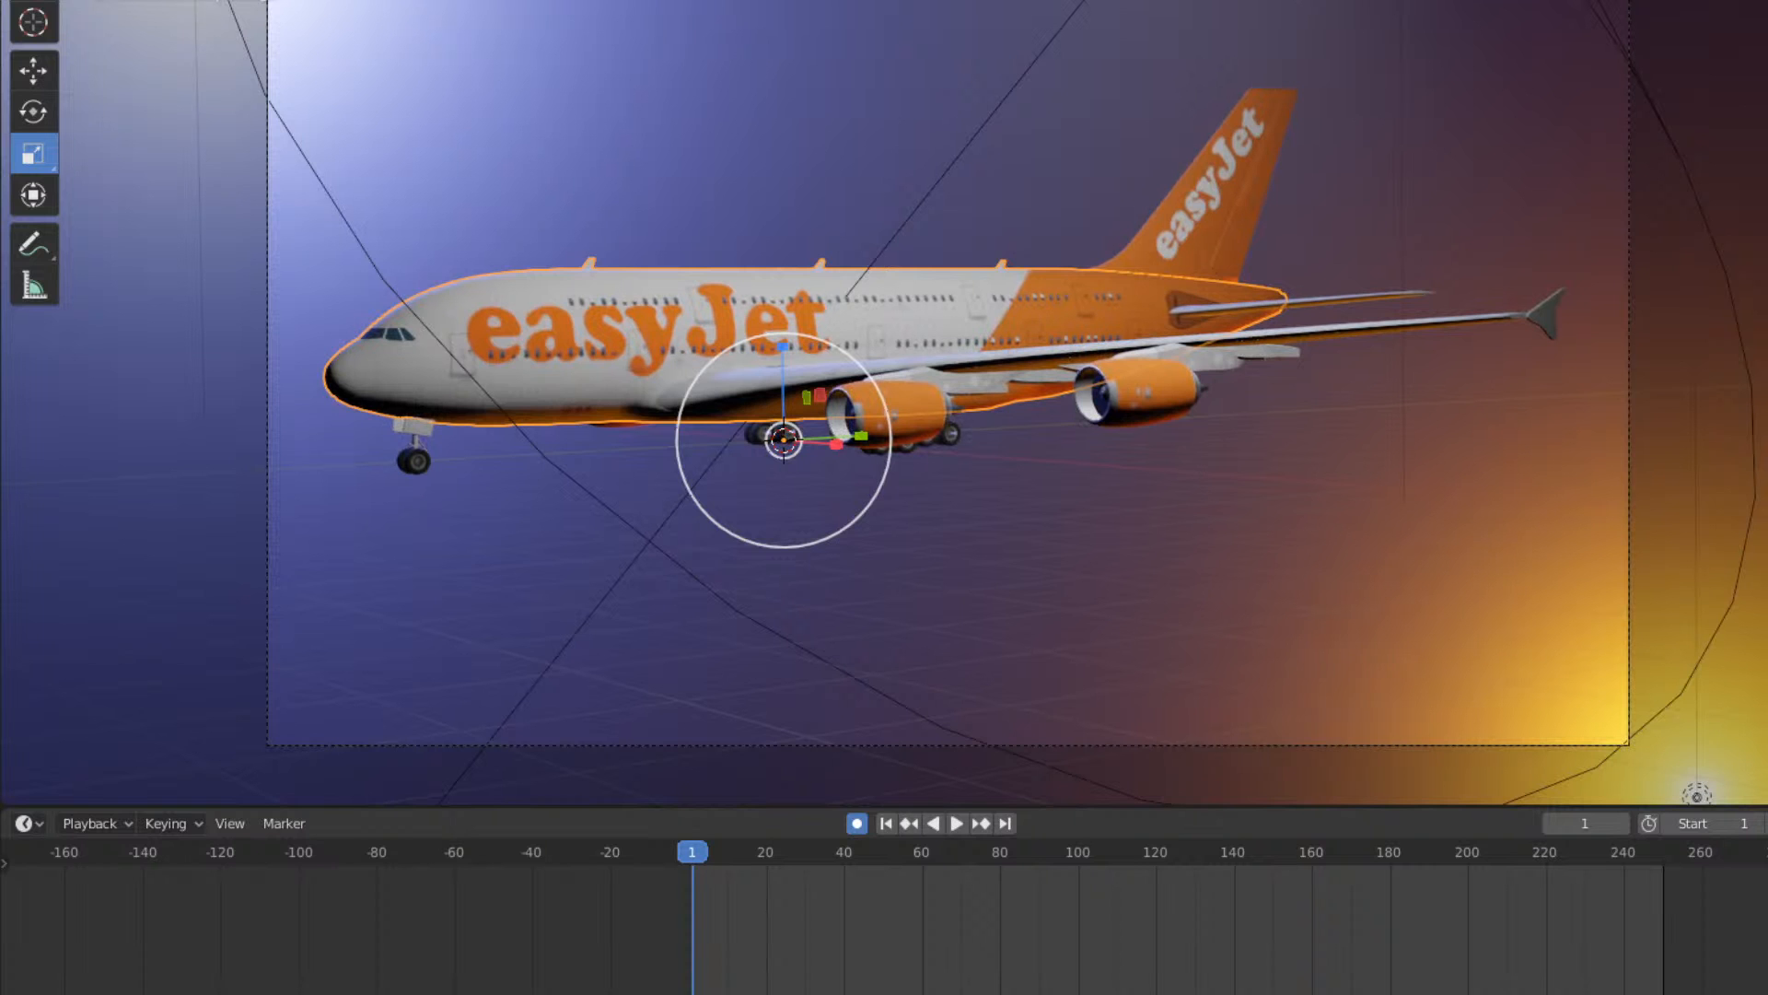
key(ctrl+z)
key(KP_0)
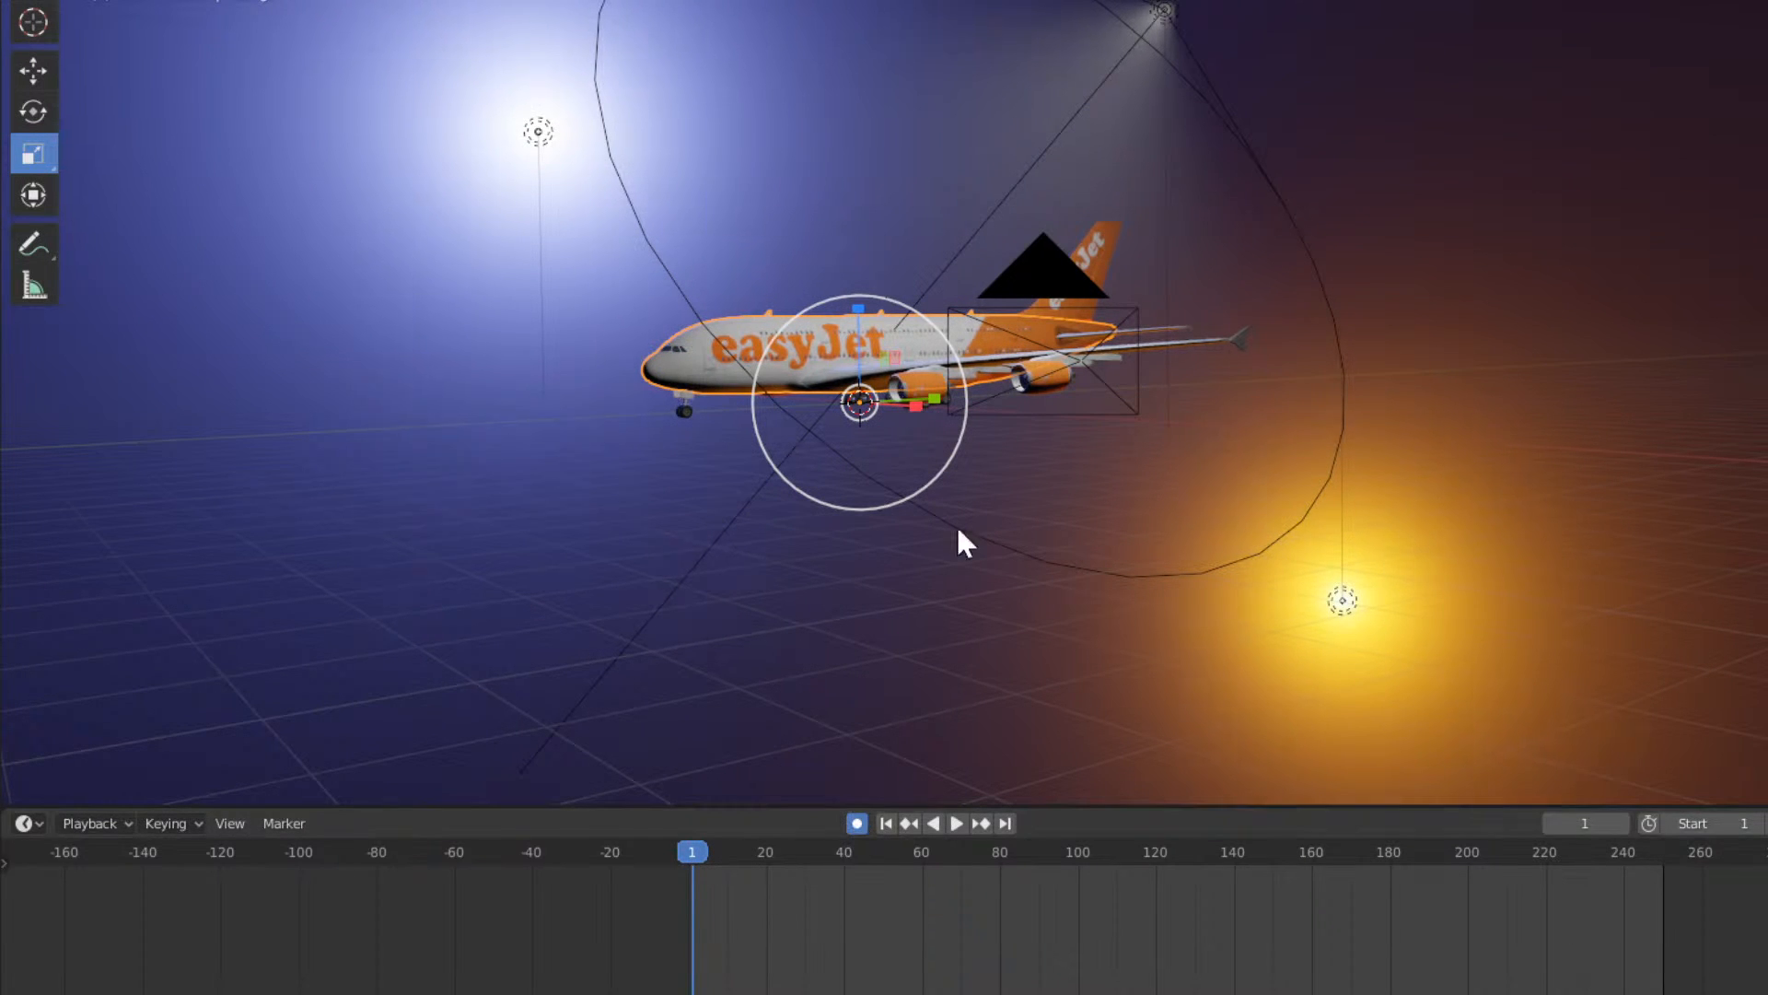
Select the camera, auto-key a slight resize at frame 1 and delete its keyframe at frame 2.
click(1040, 274)
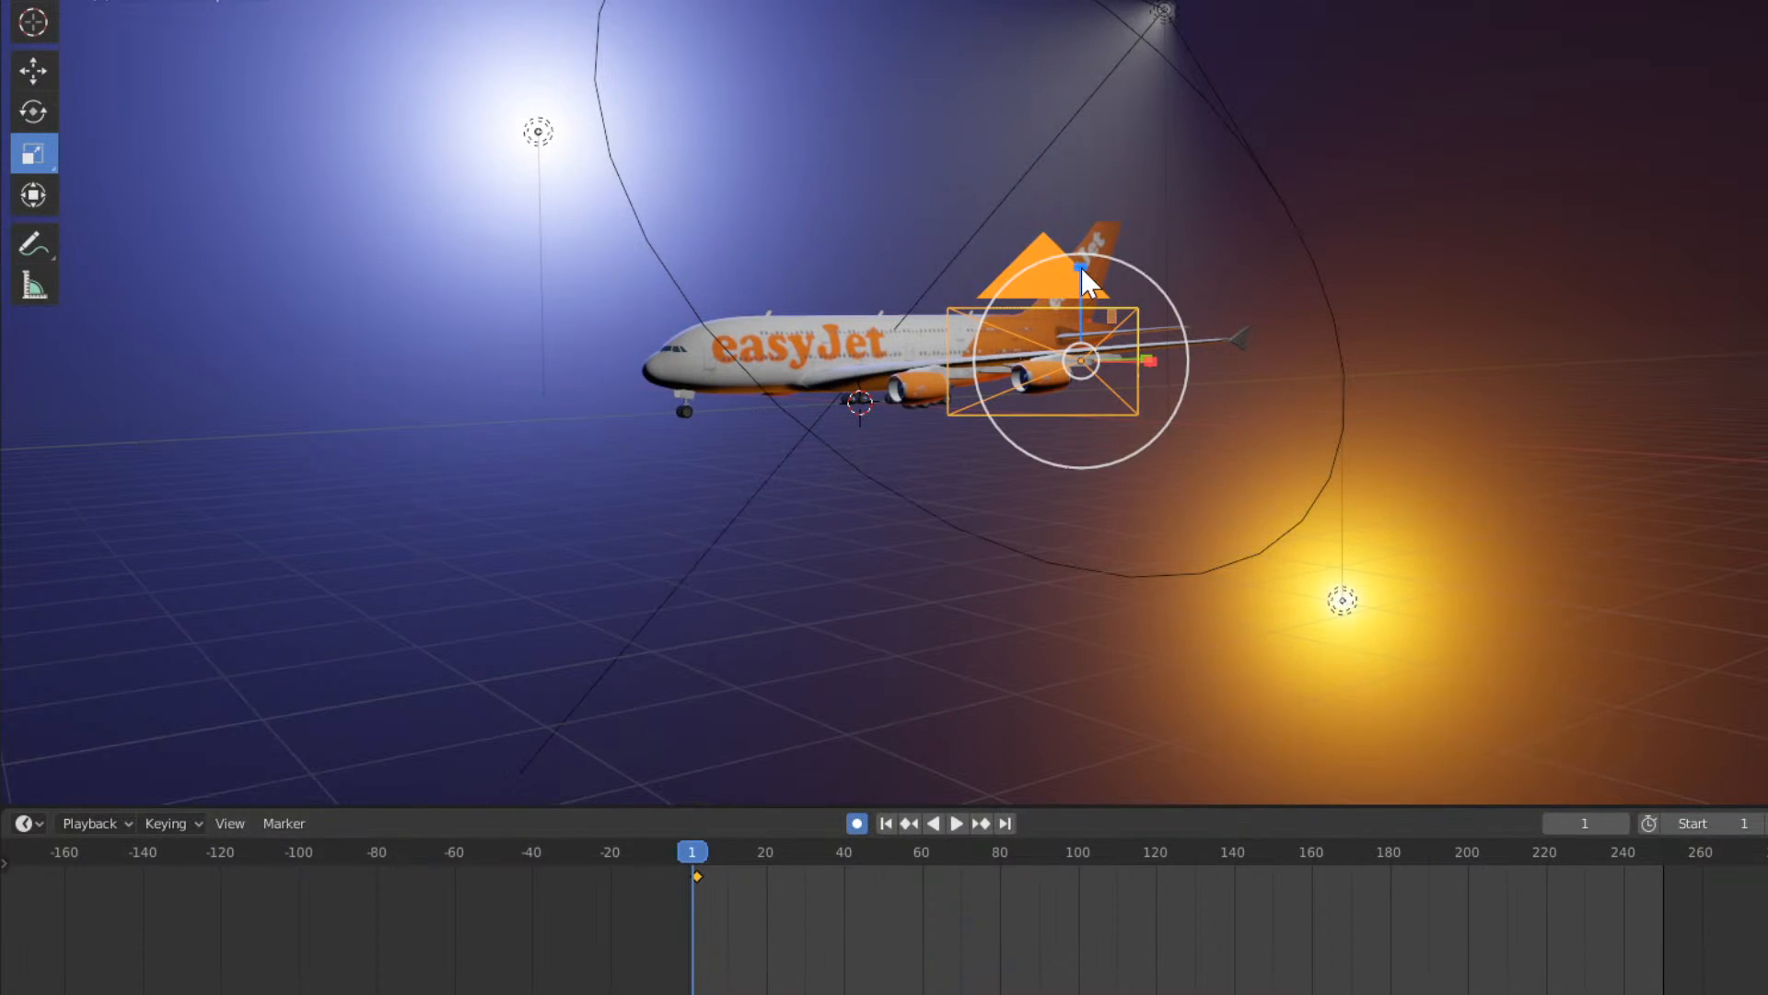
drag(1083, 262, 1074, 264)
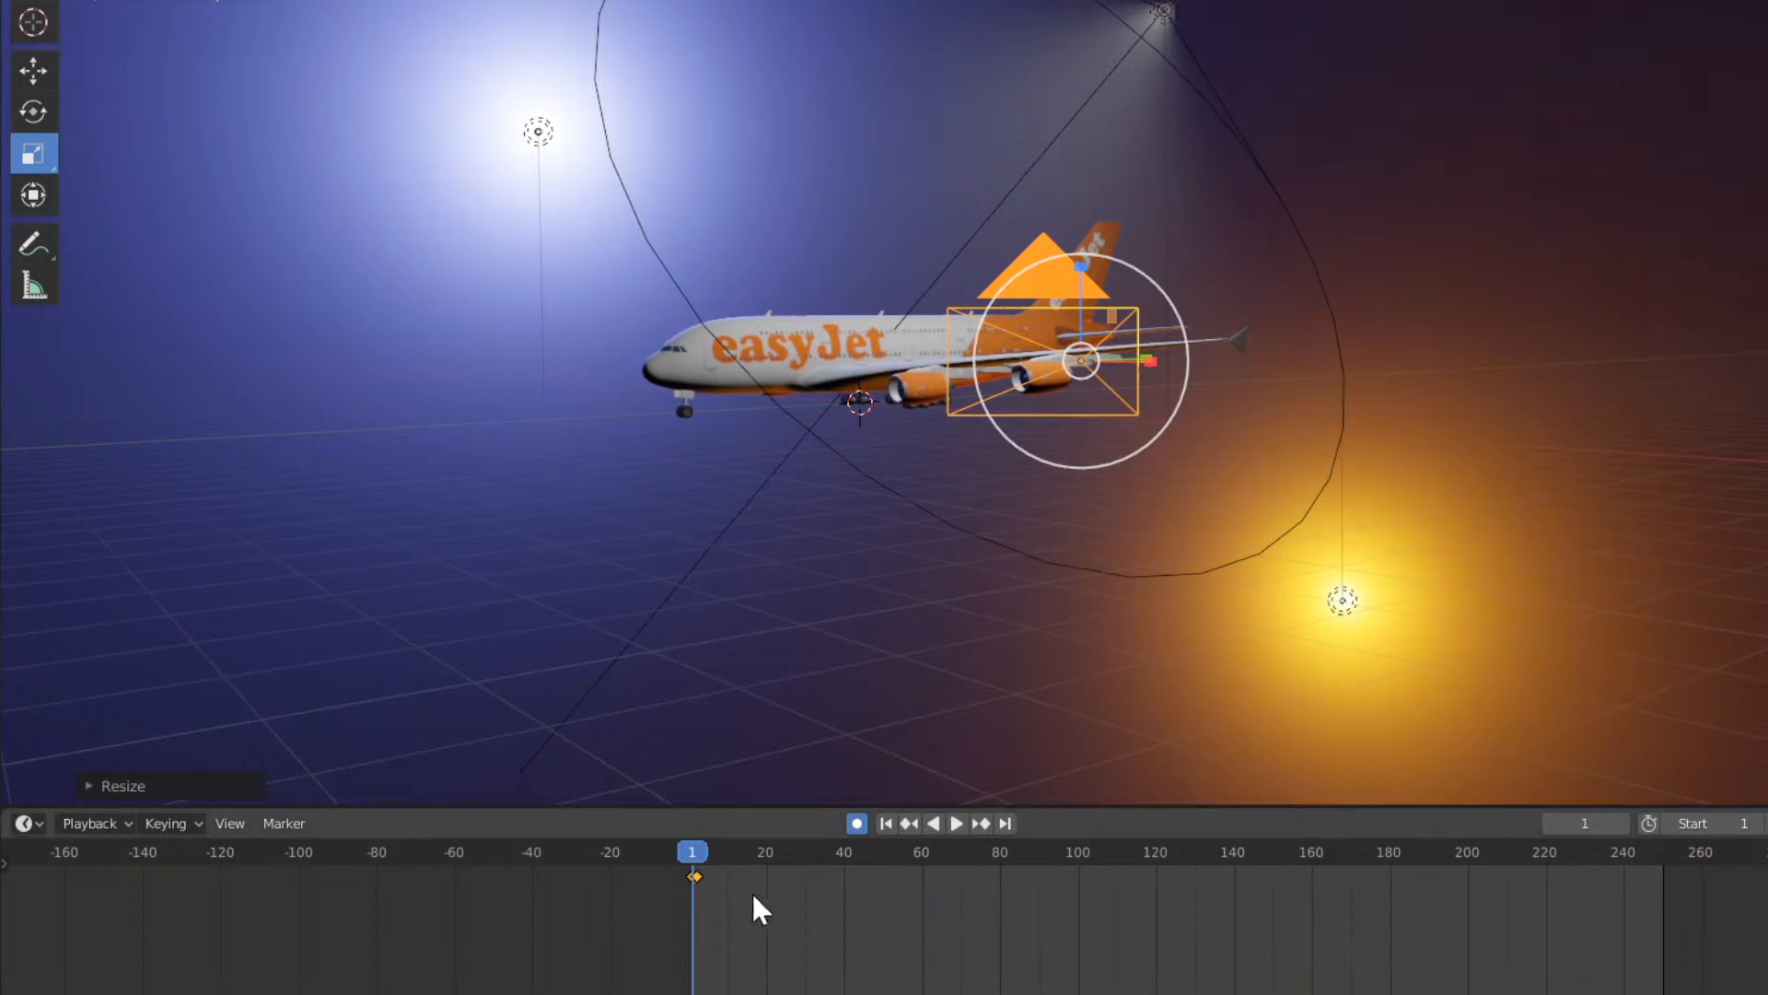
click(697, 876)
right_click(700, 874)
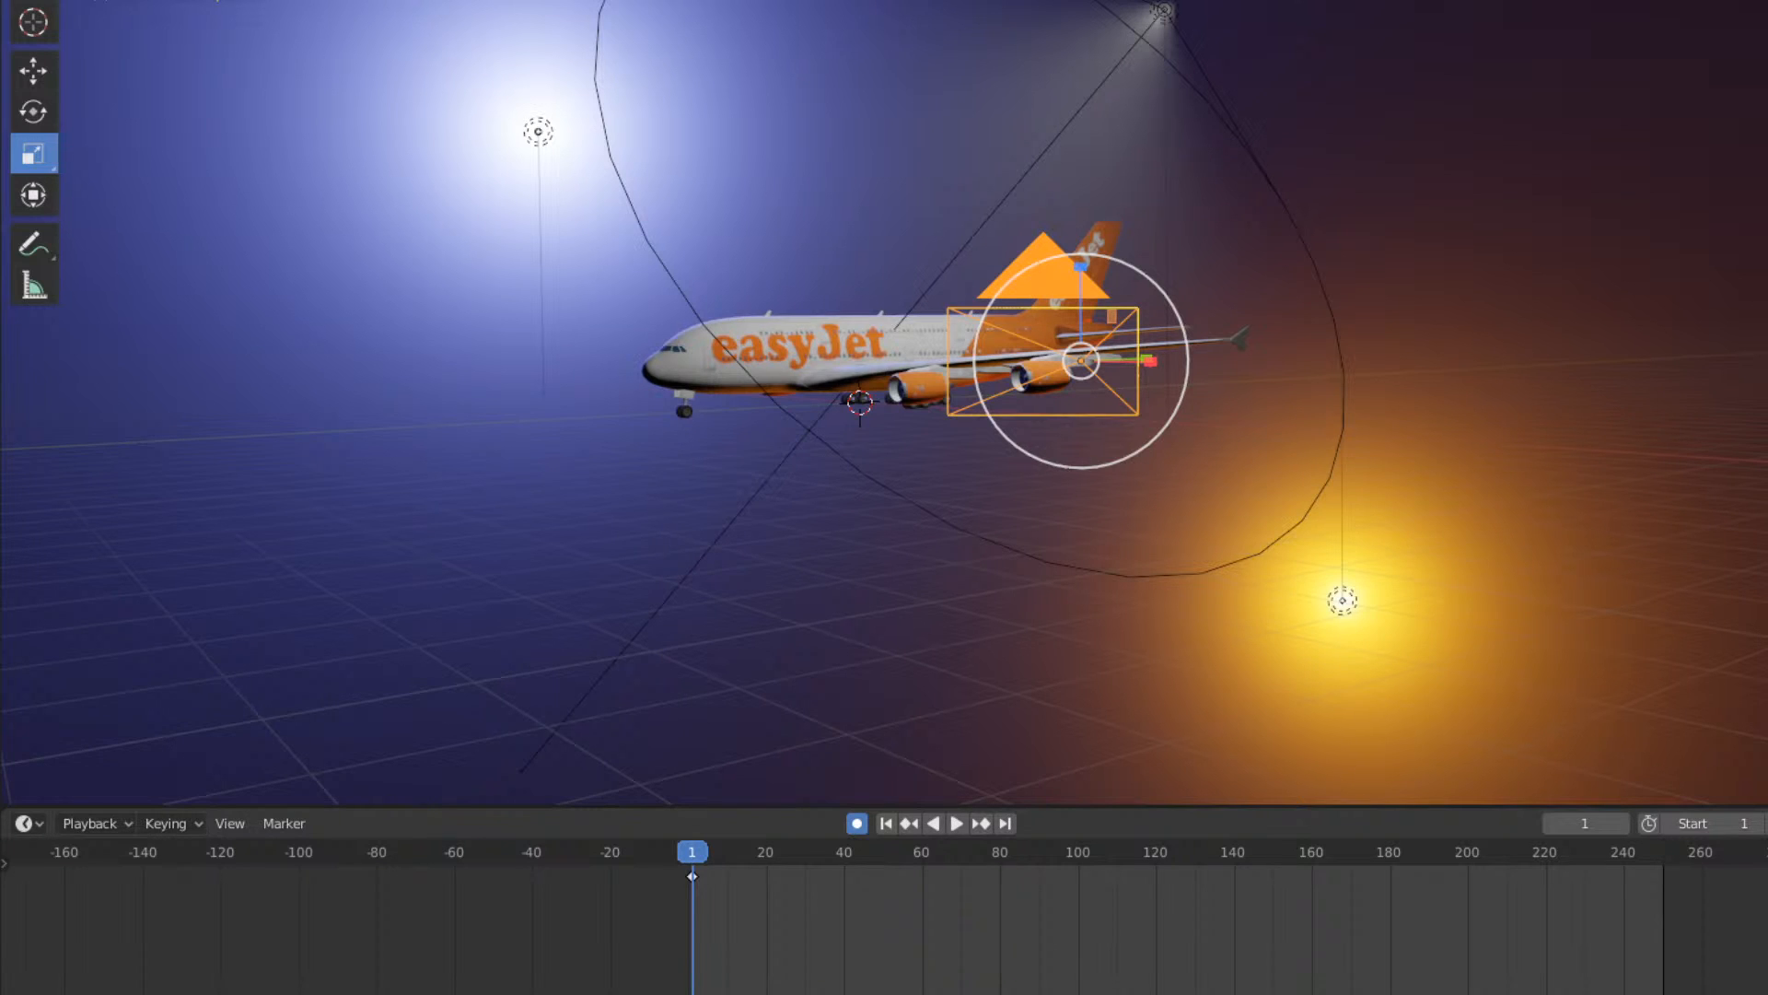
Switch to the Chrome browser window.
mouse_move(322, 993)
click(249, 963)
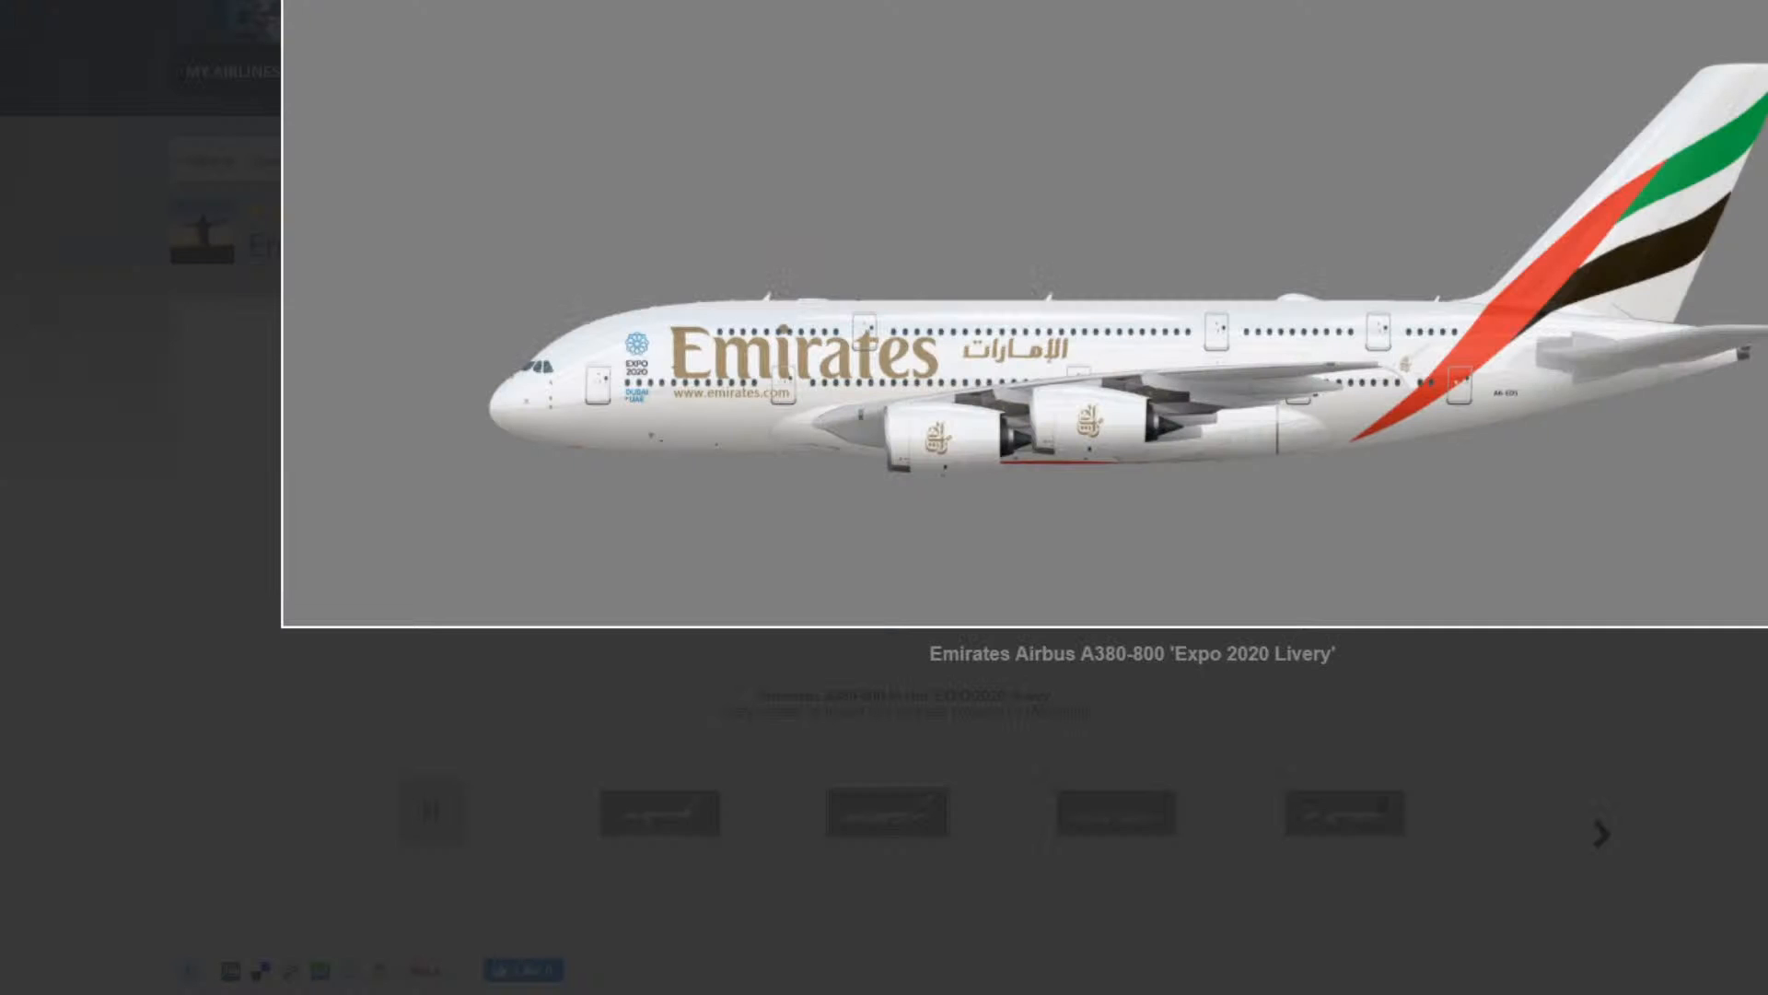
text(250)
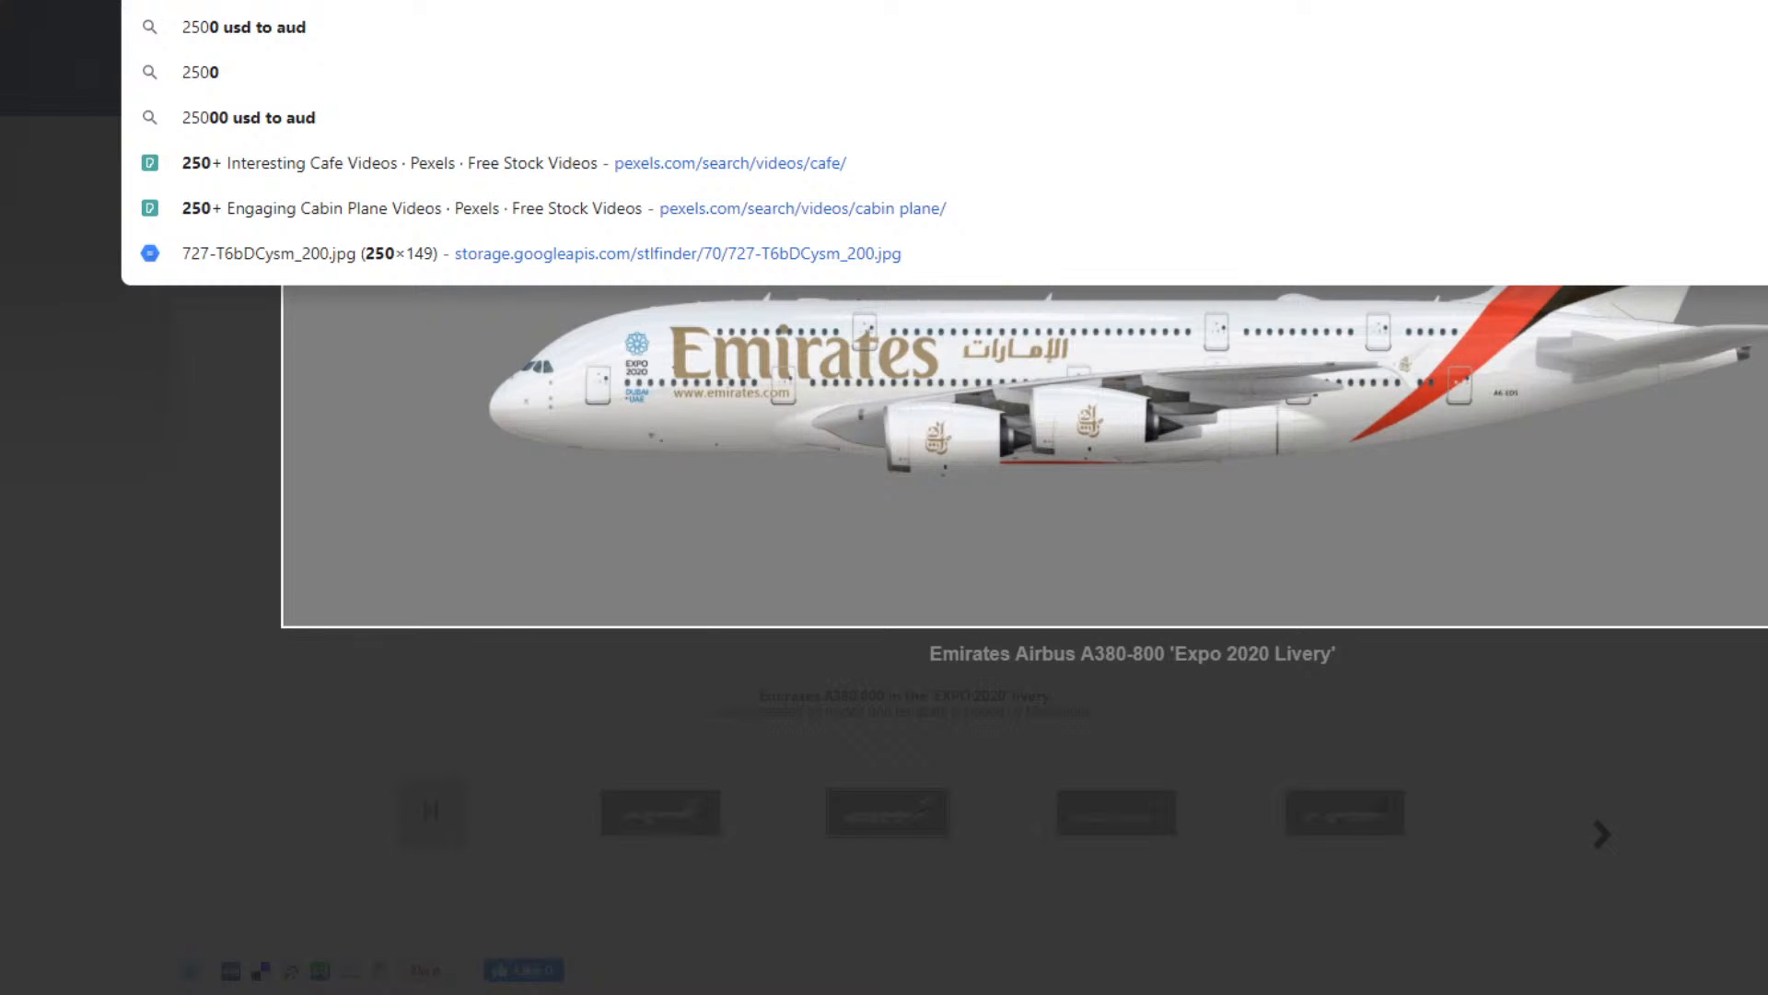
text(0)
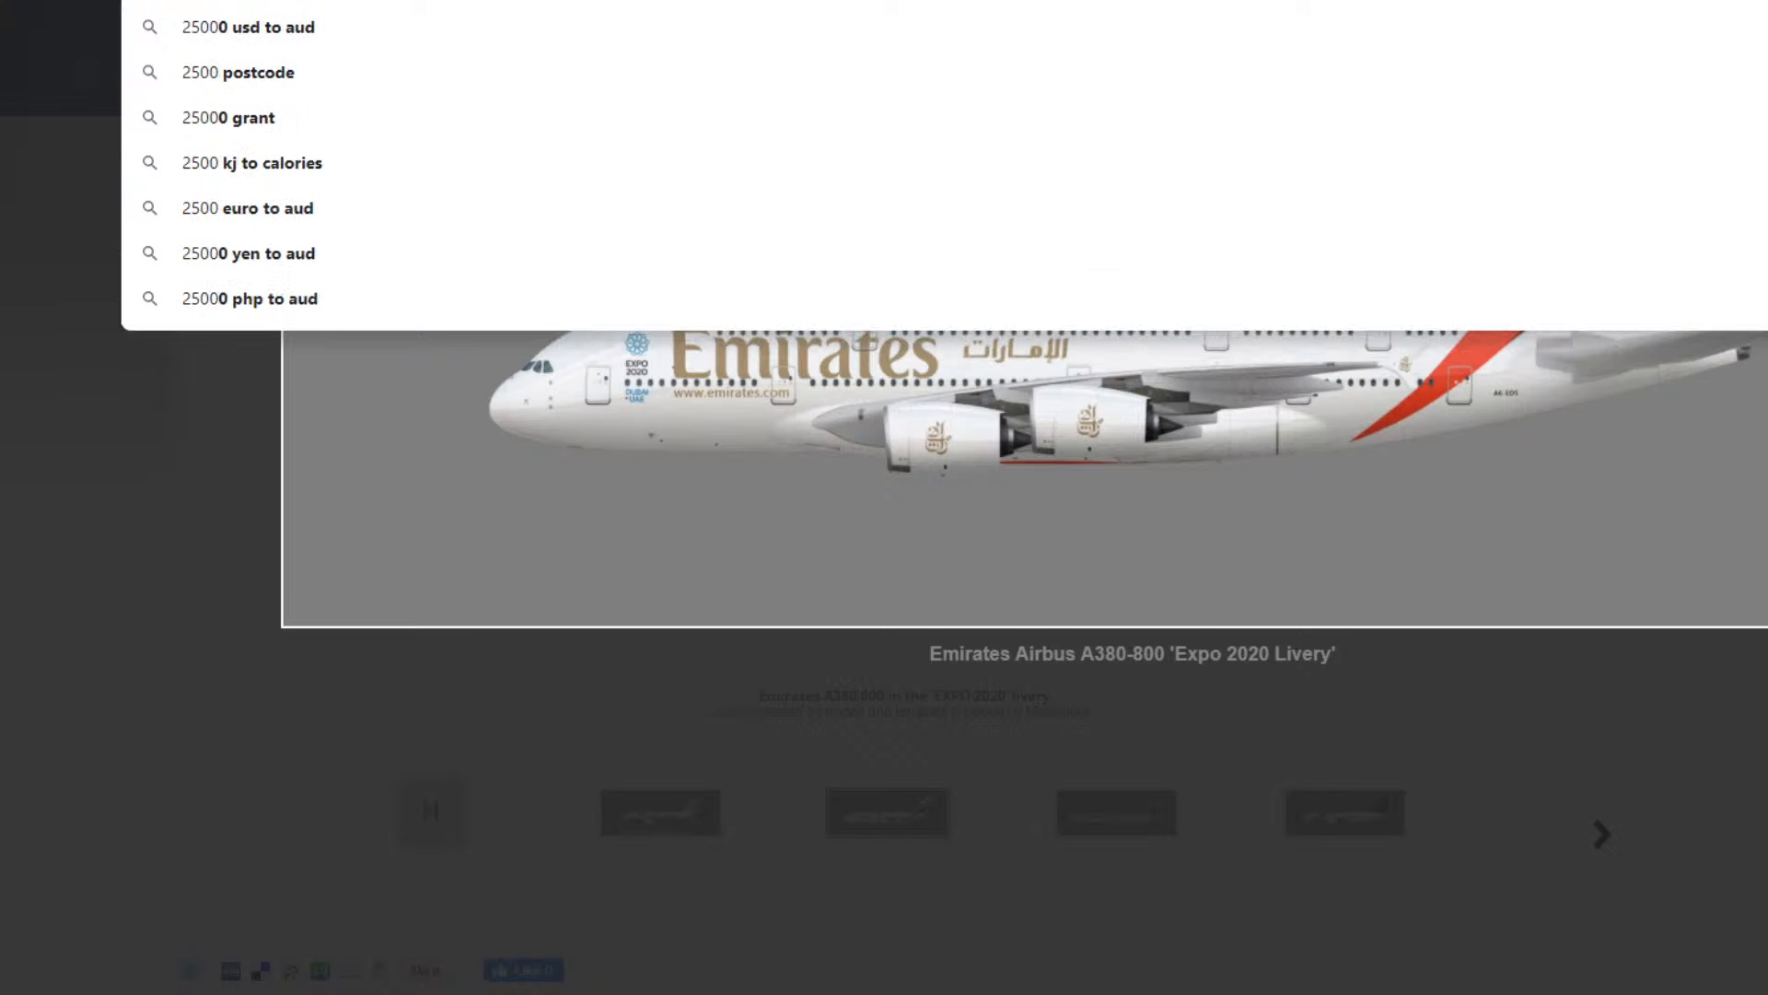
key(BackSpace)
key(BackSpace)
key(BackSpace)
key(BackSpace)
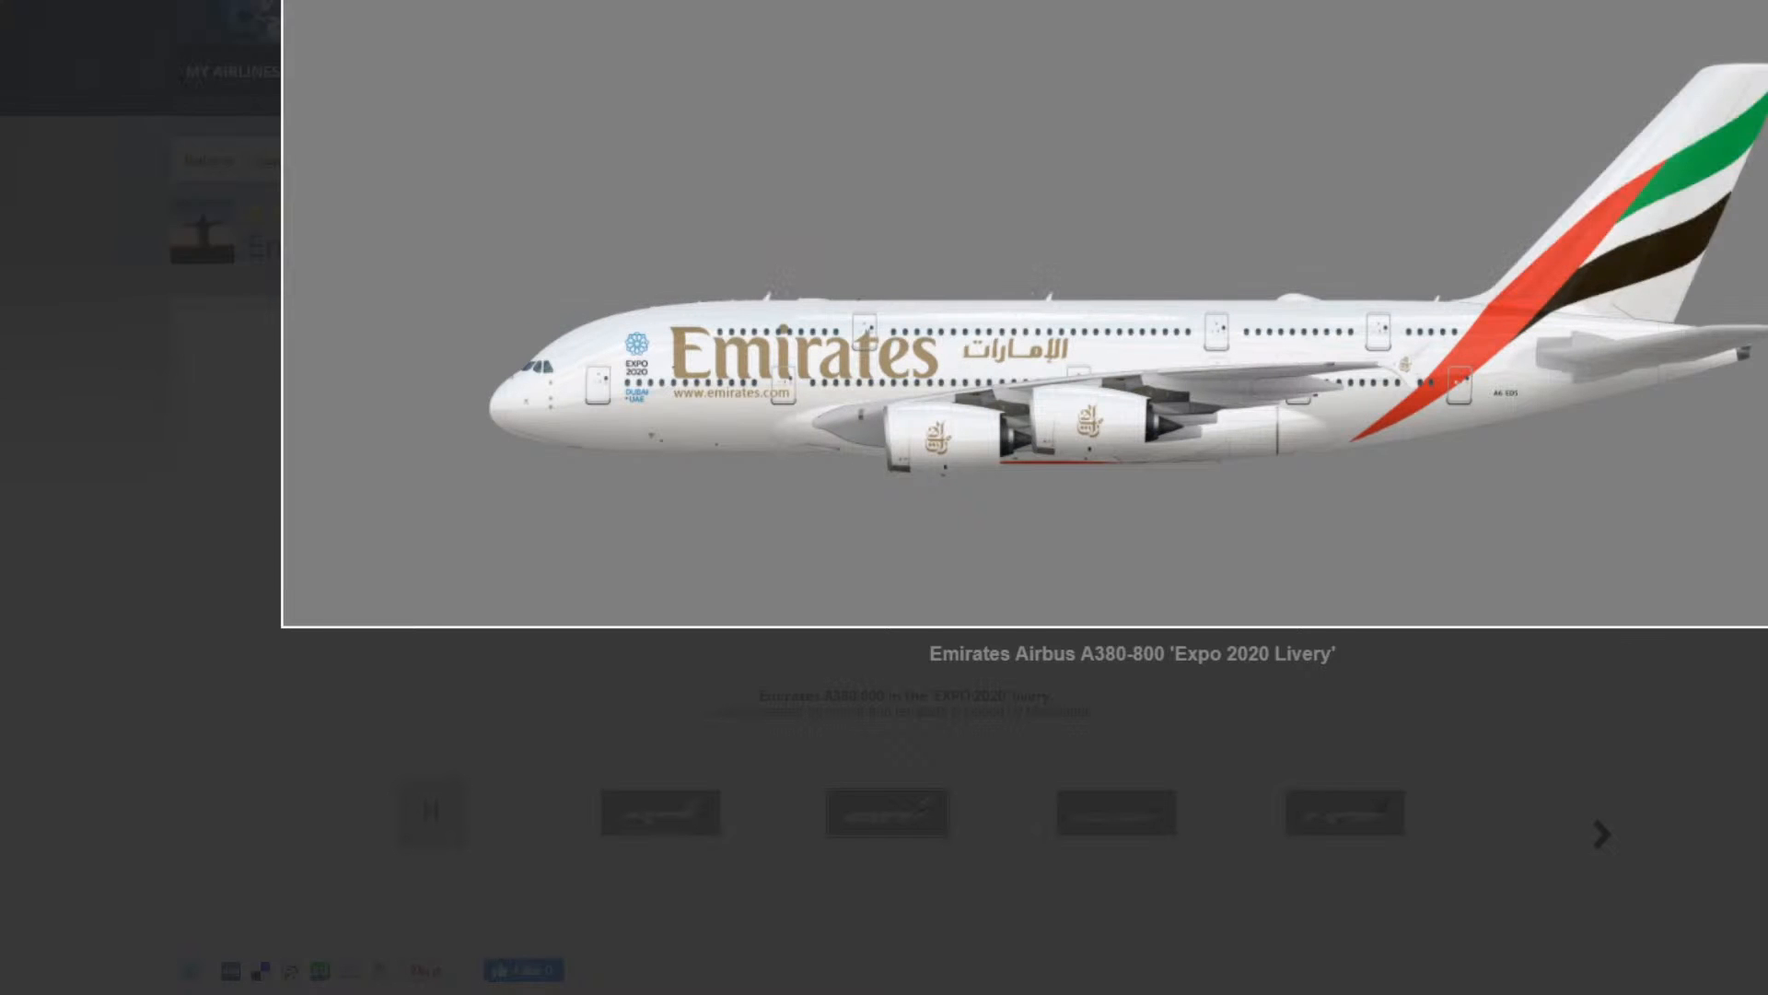
Calculate 250 * 60 with a Google search.
text(250 )
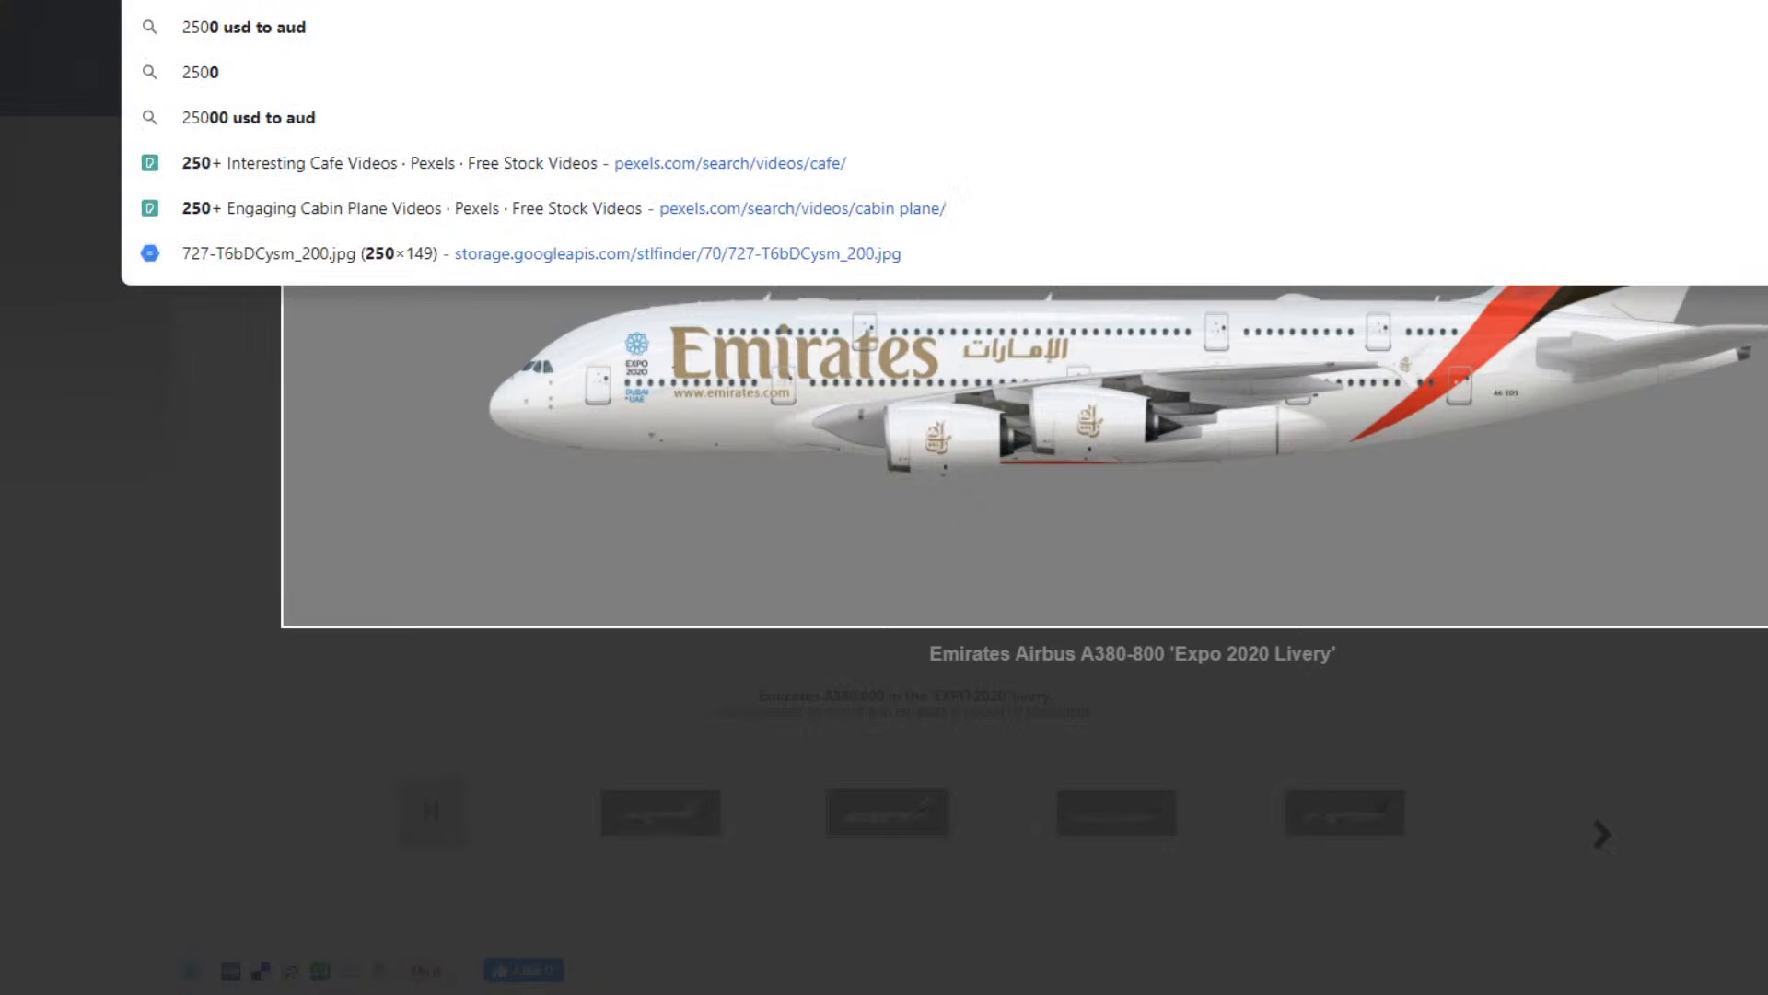
text(* )
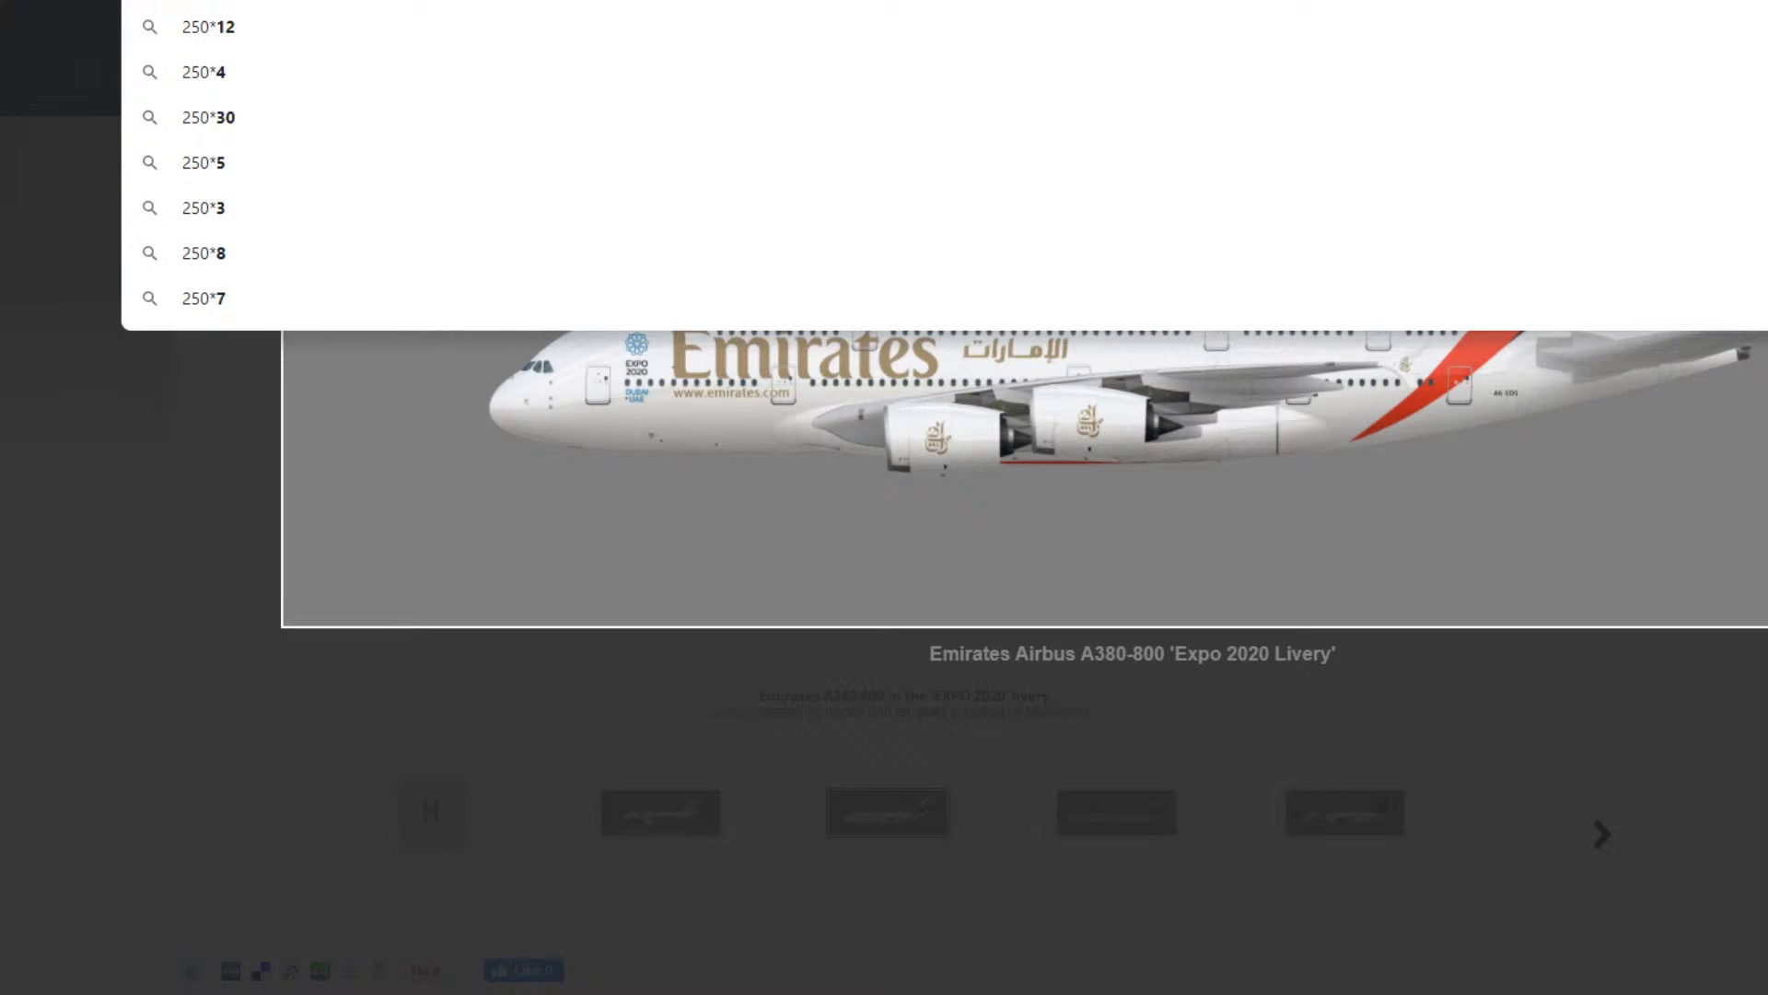
text(60)
key(Return)
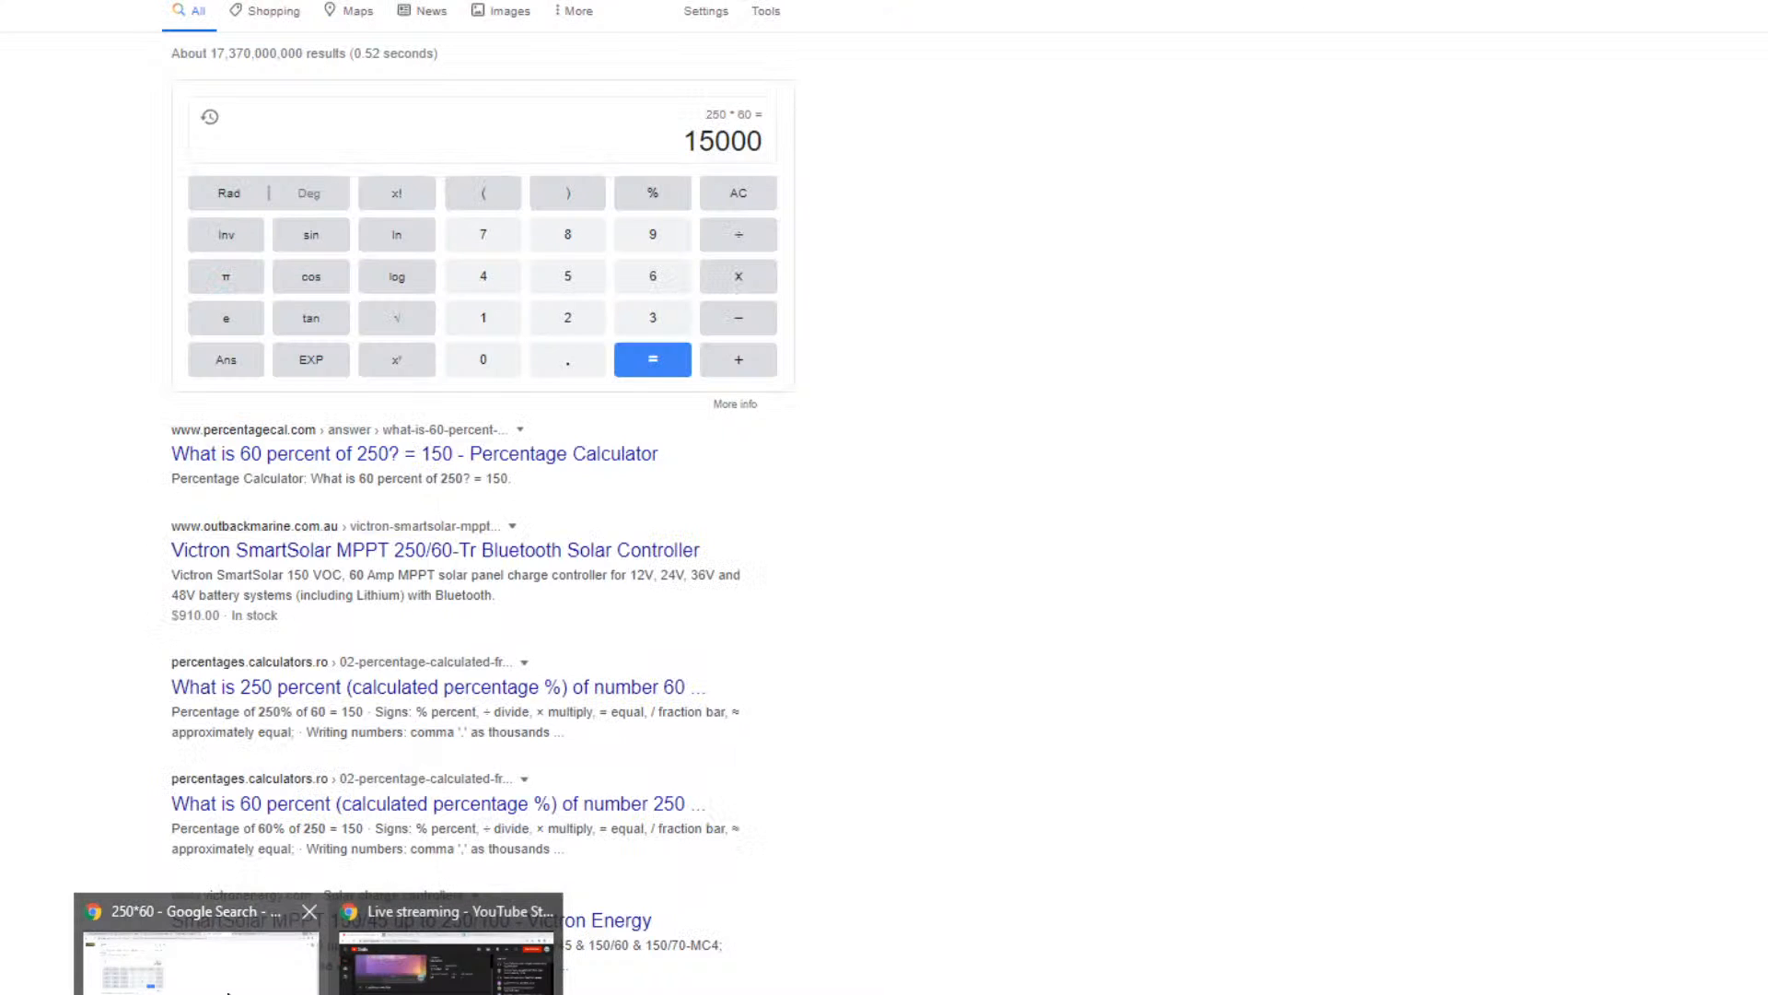
click(228, 994)
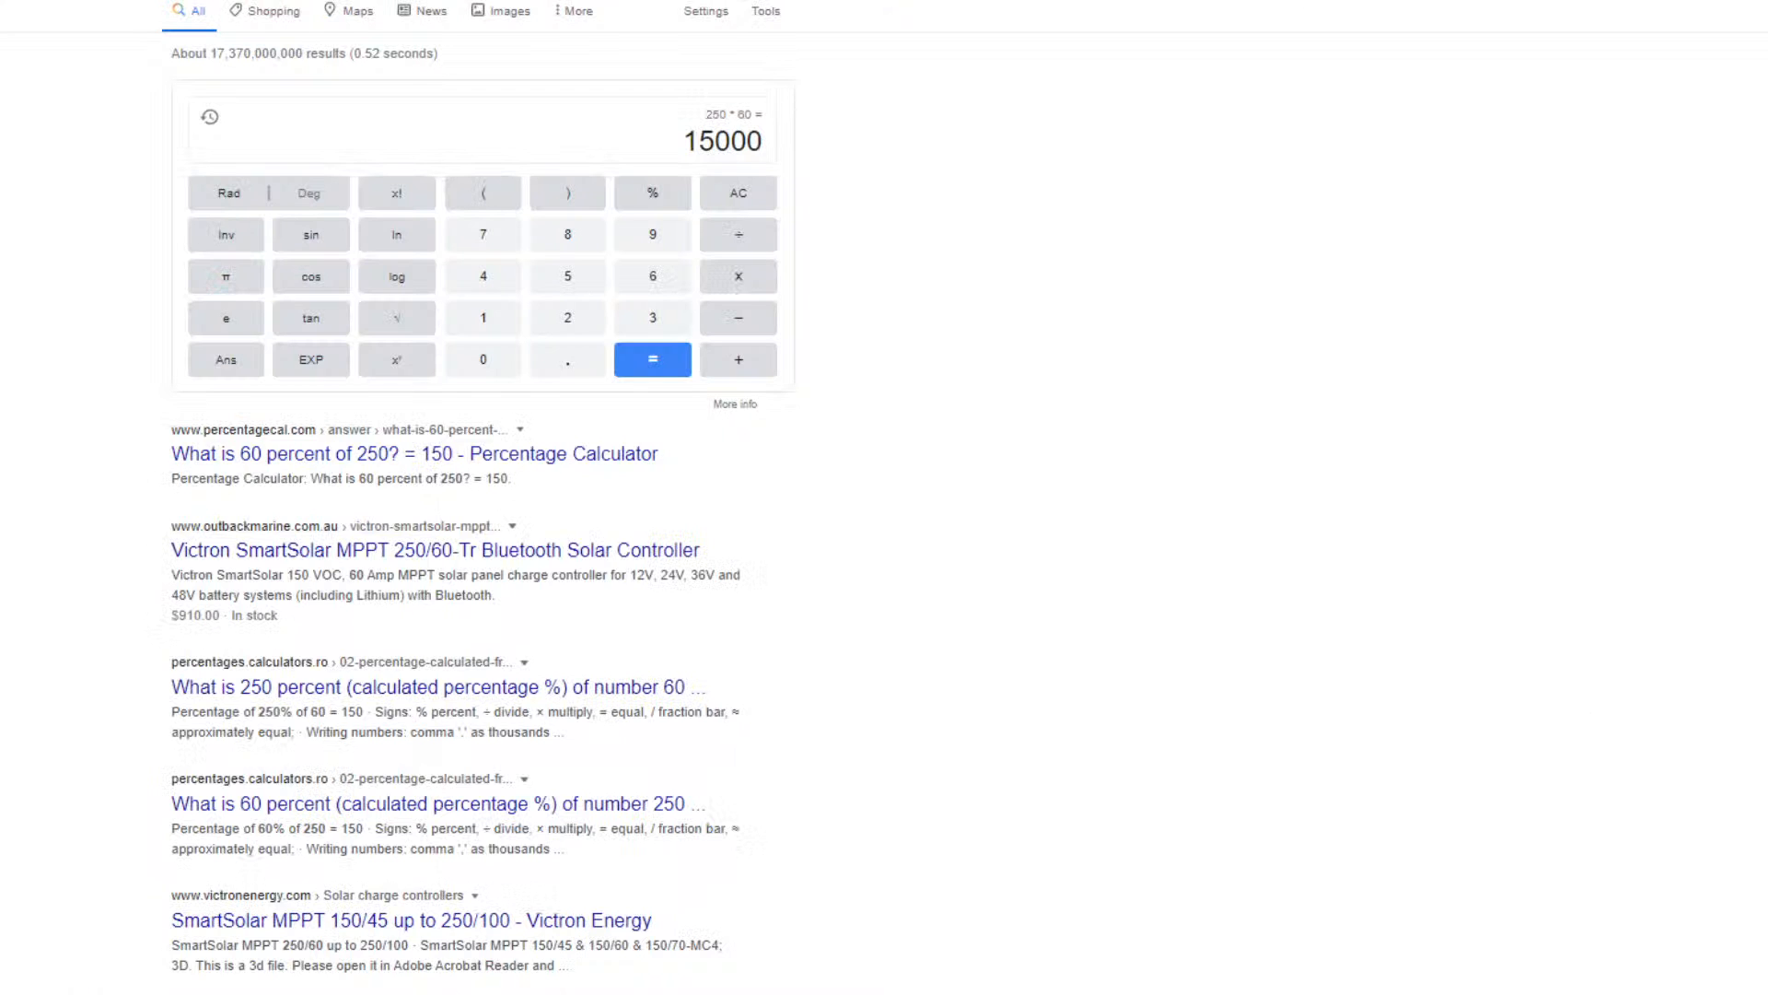
Switch back to Blender, enlarge the timeline area and extend its visible range to about 14,000 frames.
click(901, 993)
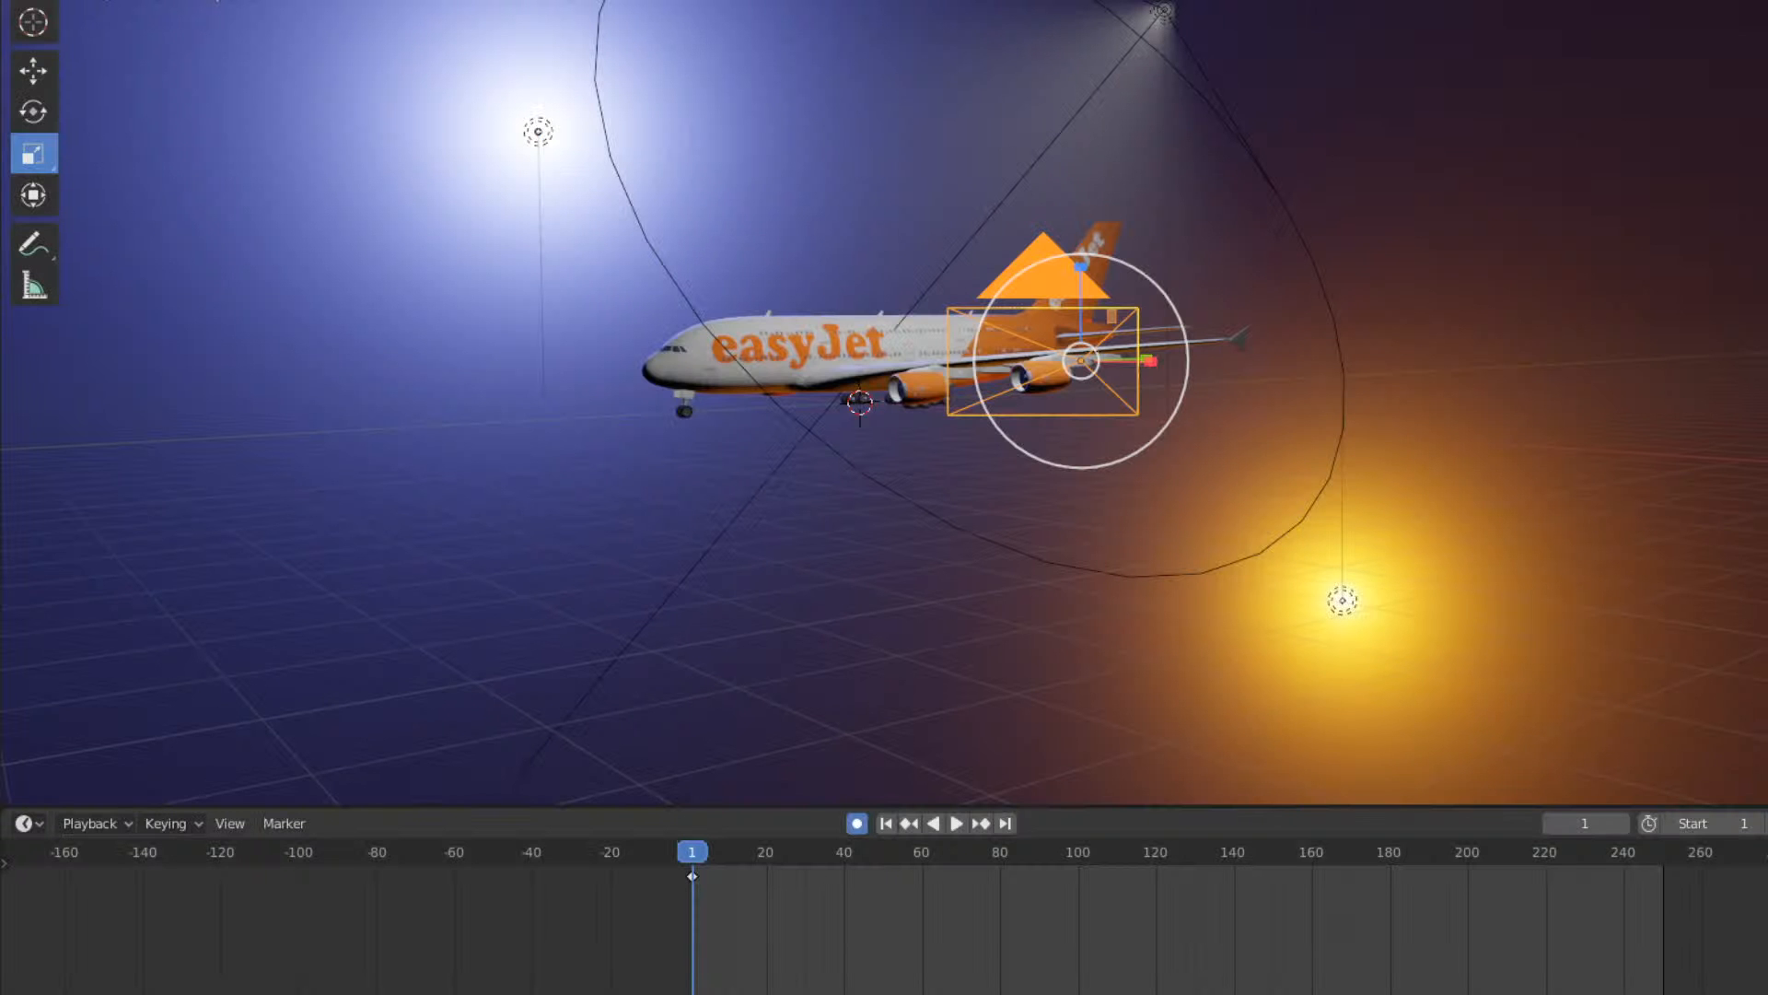
key(Return)
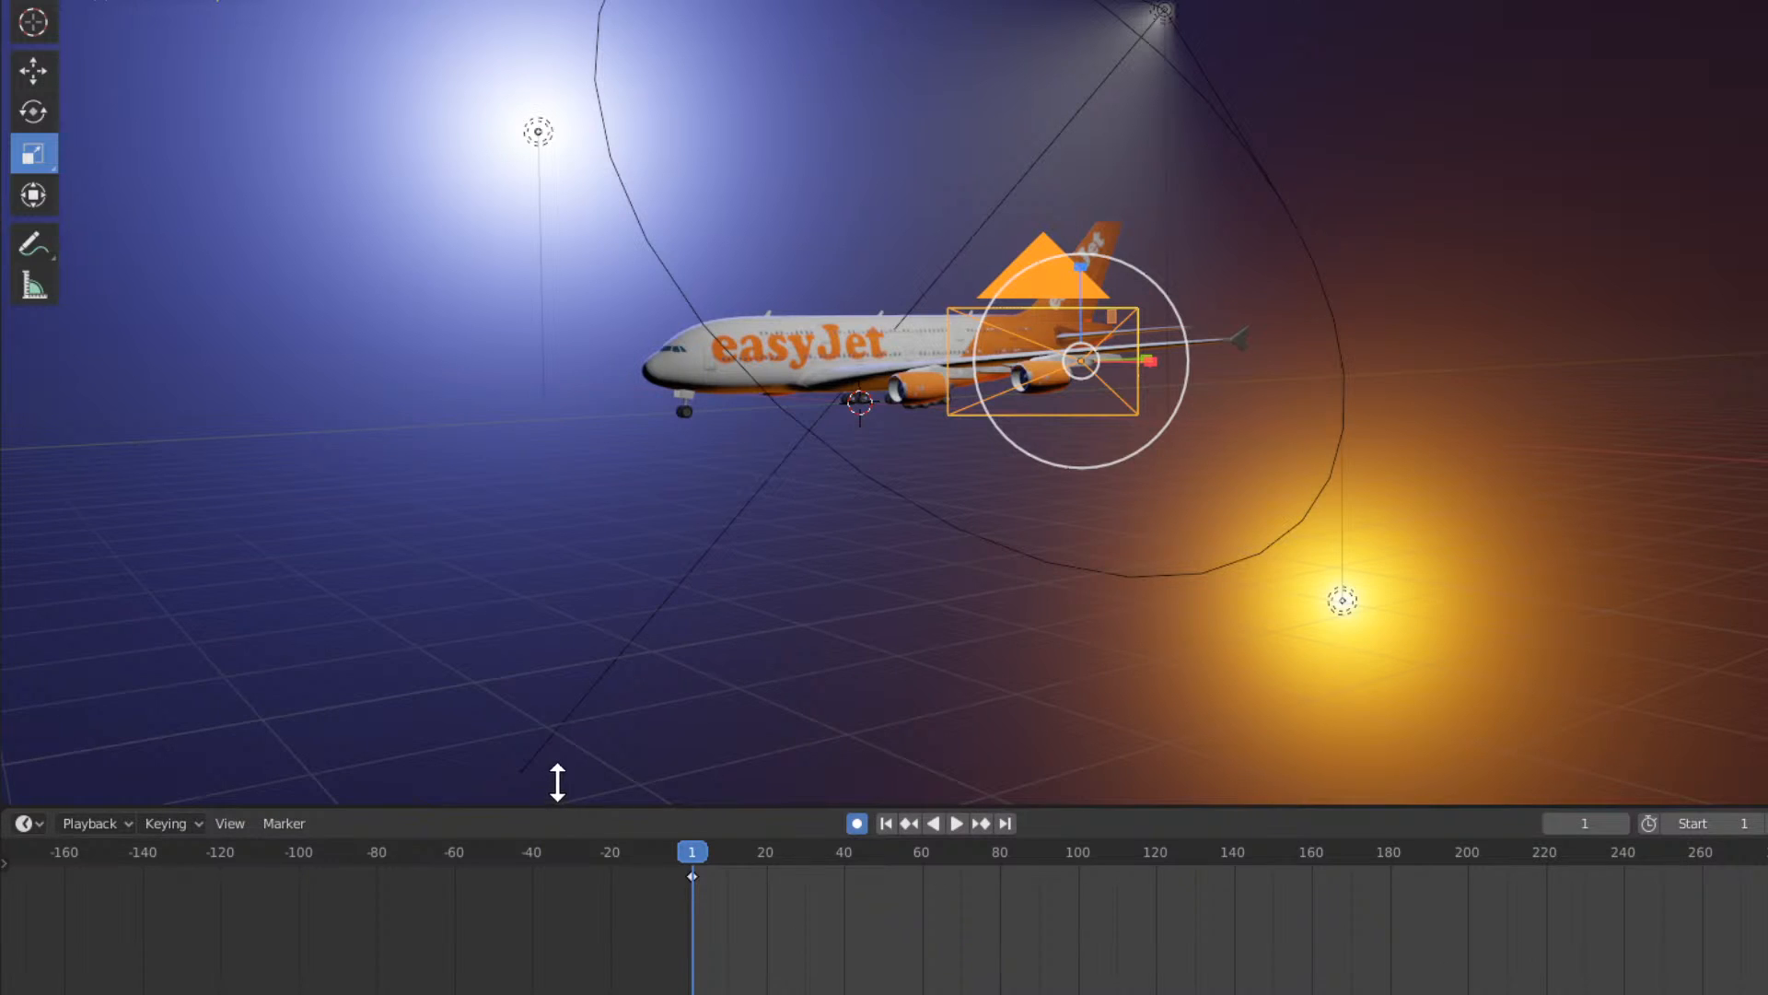
drag(548, 807, 555, 784)
key(Home)
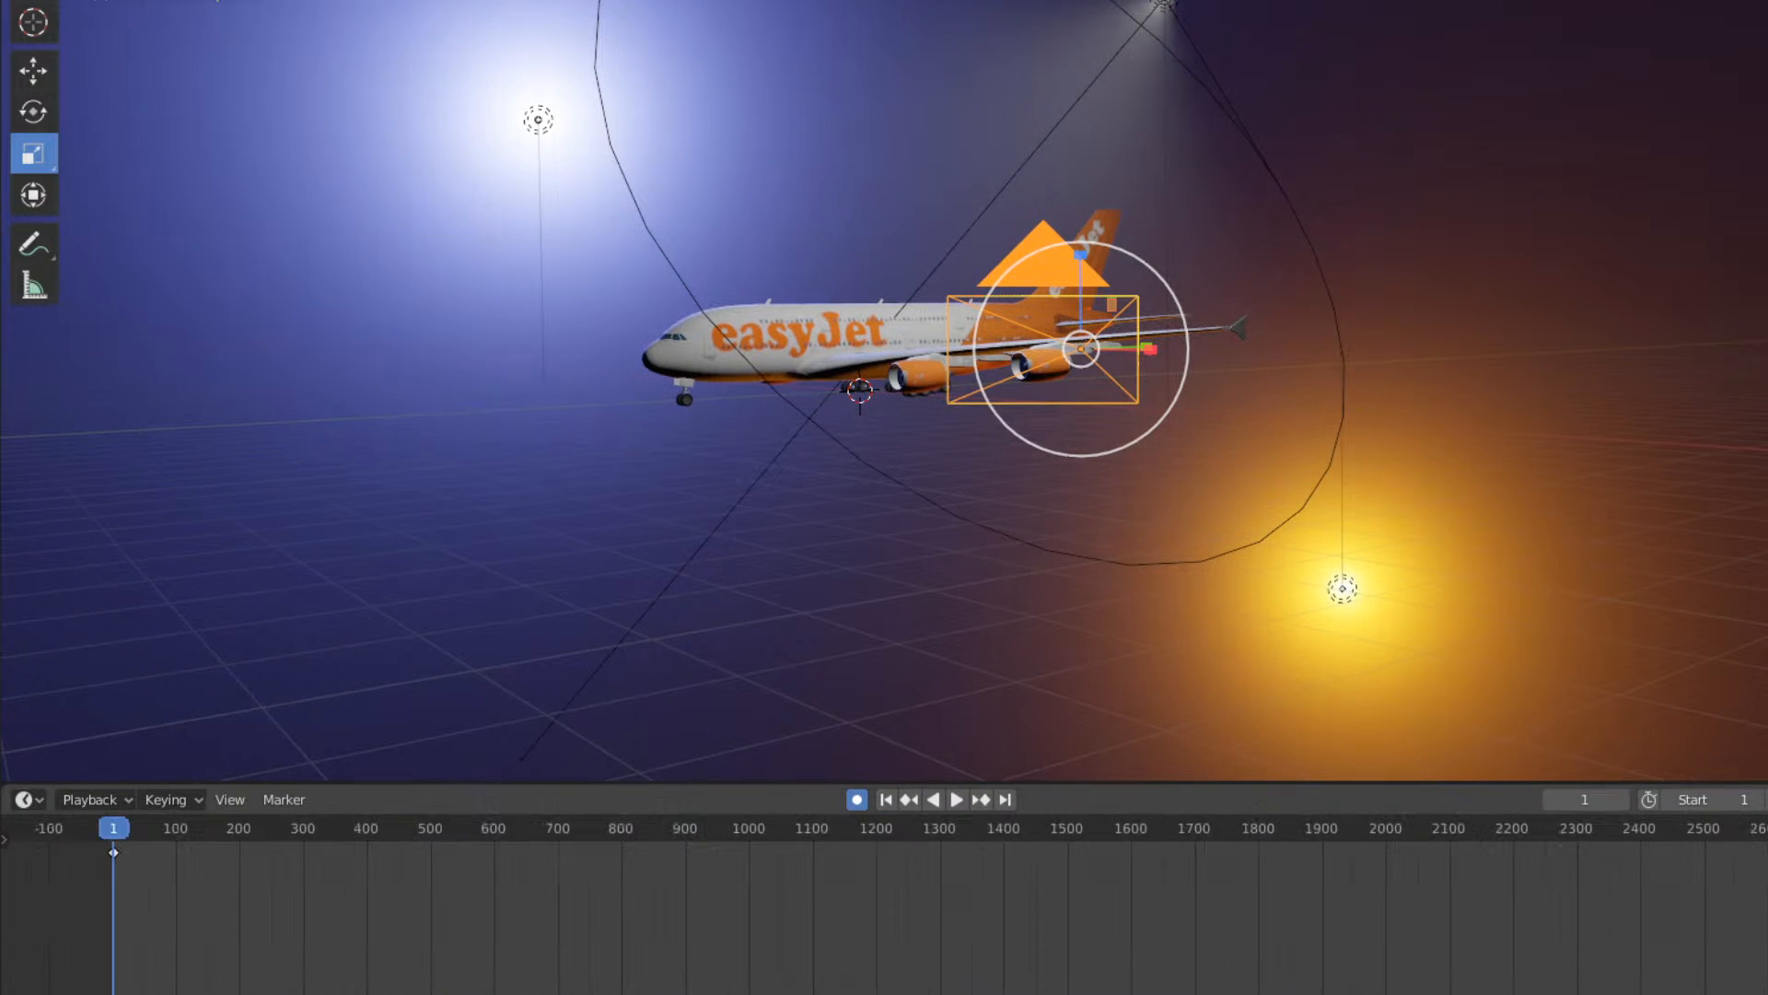
scroll(884, 902, down, 10)
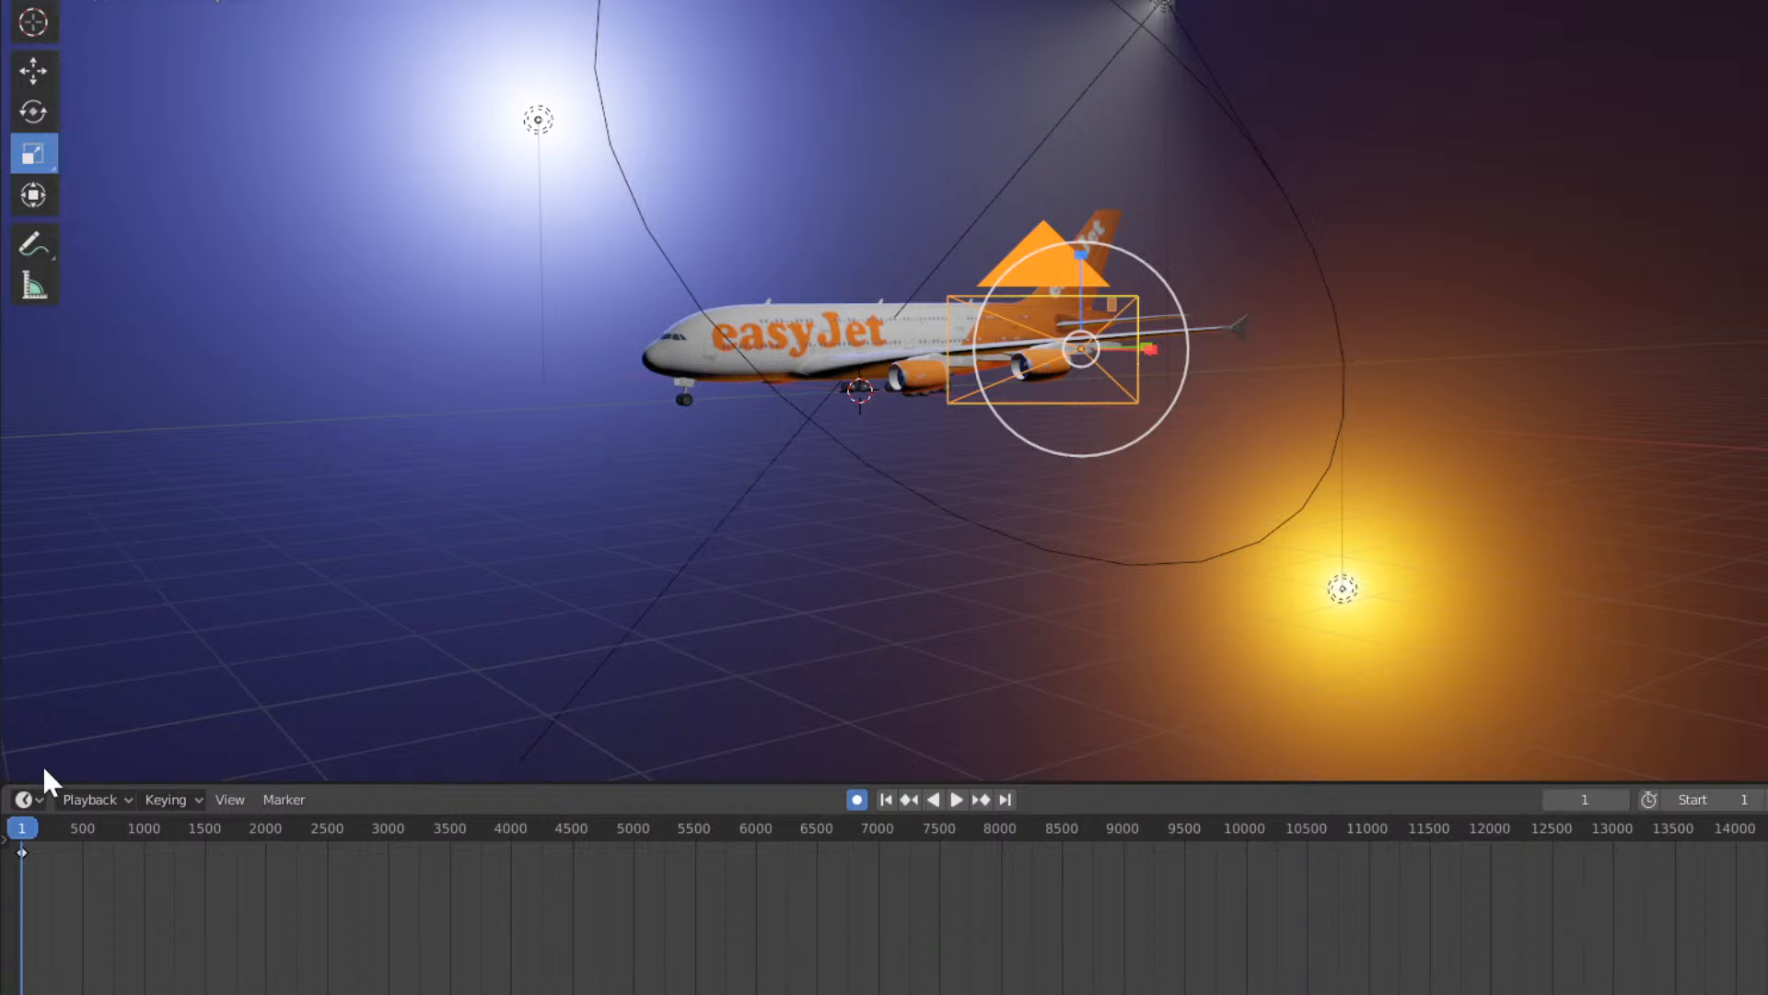
Select the aircraft's left wing with its grey winglet and bring up its A380_3 material nodes.
middle_drag(1418, 435, 1342, 434)
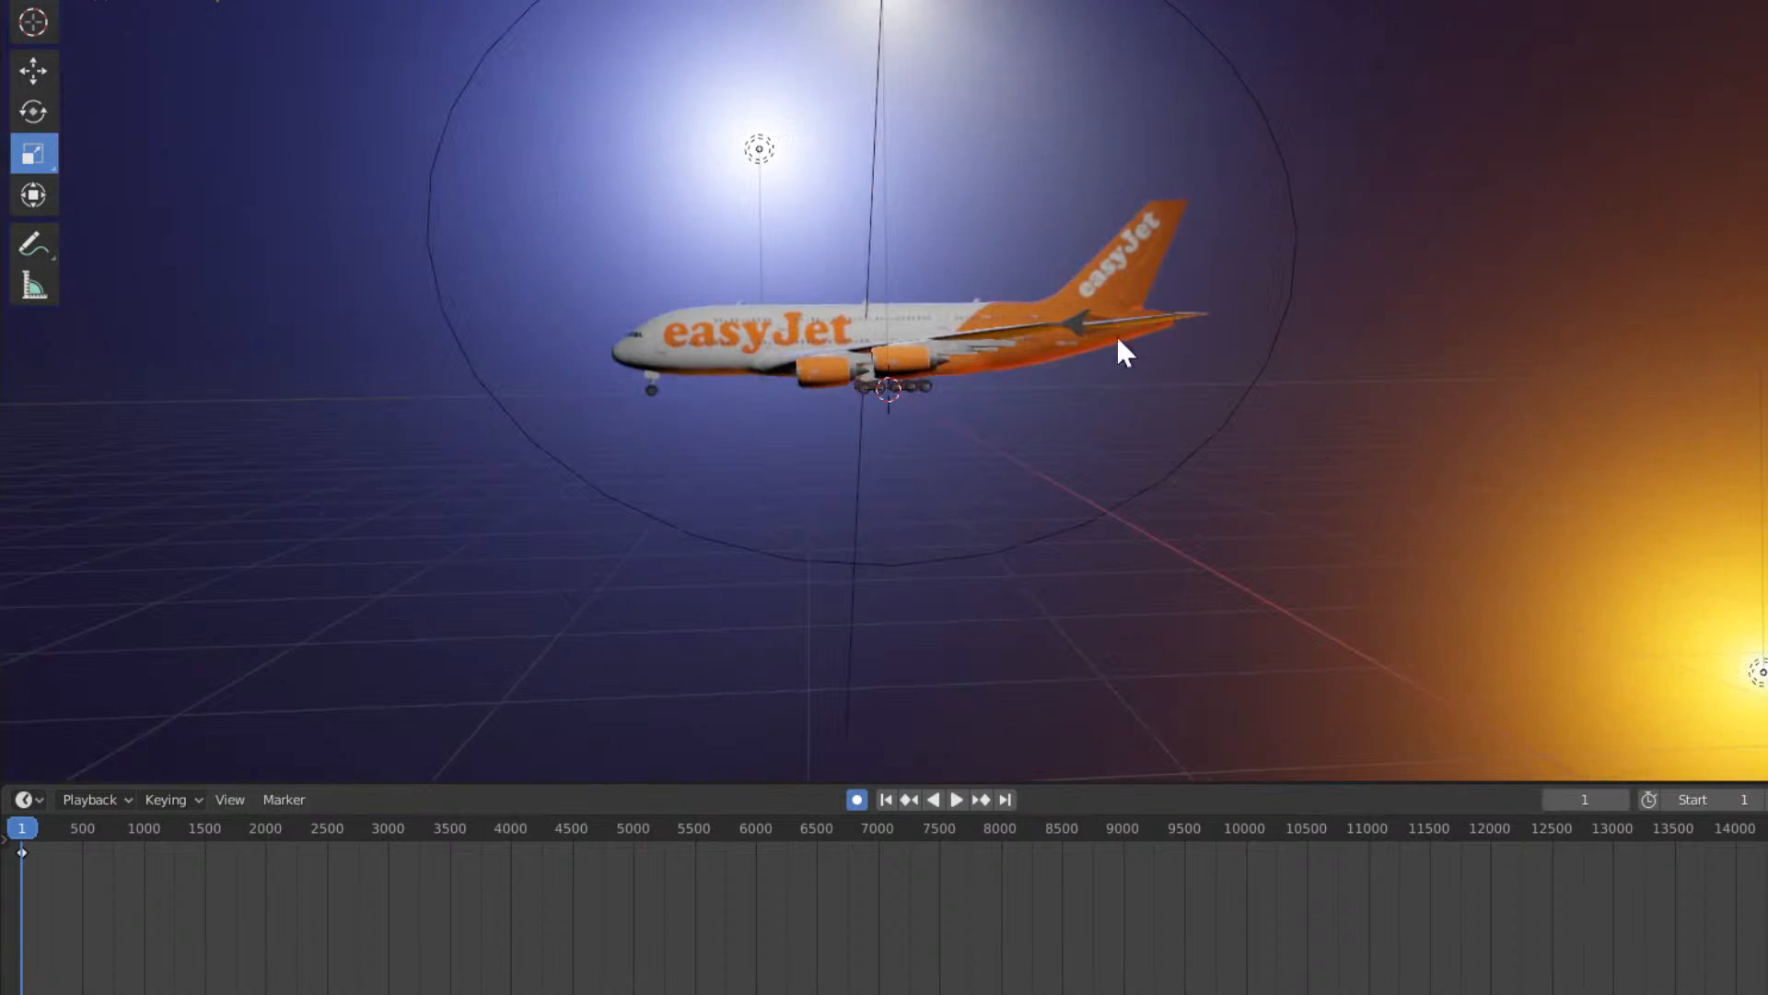
scroll(1342, 316, up, 4)
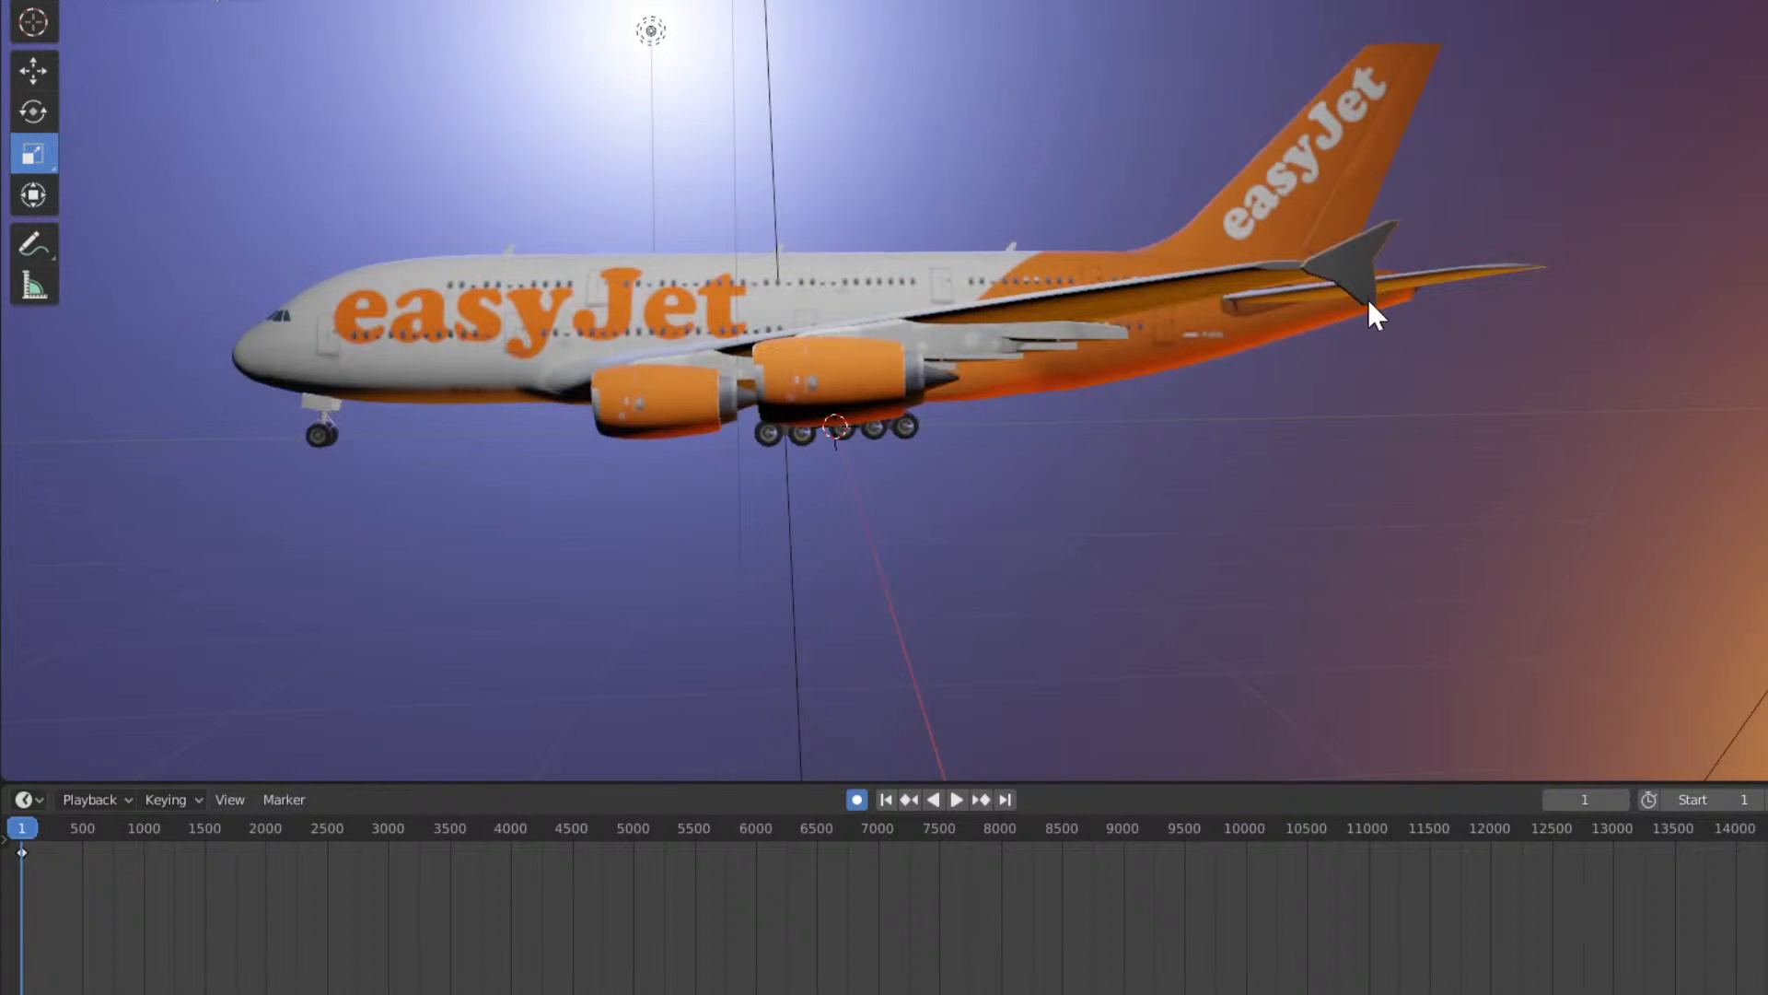
click(1367, 302)
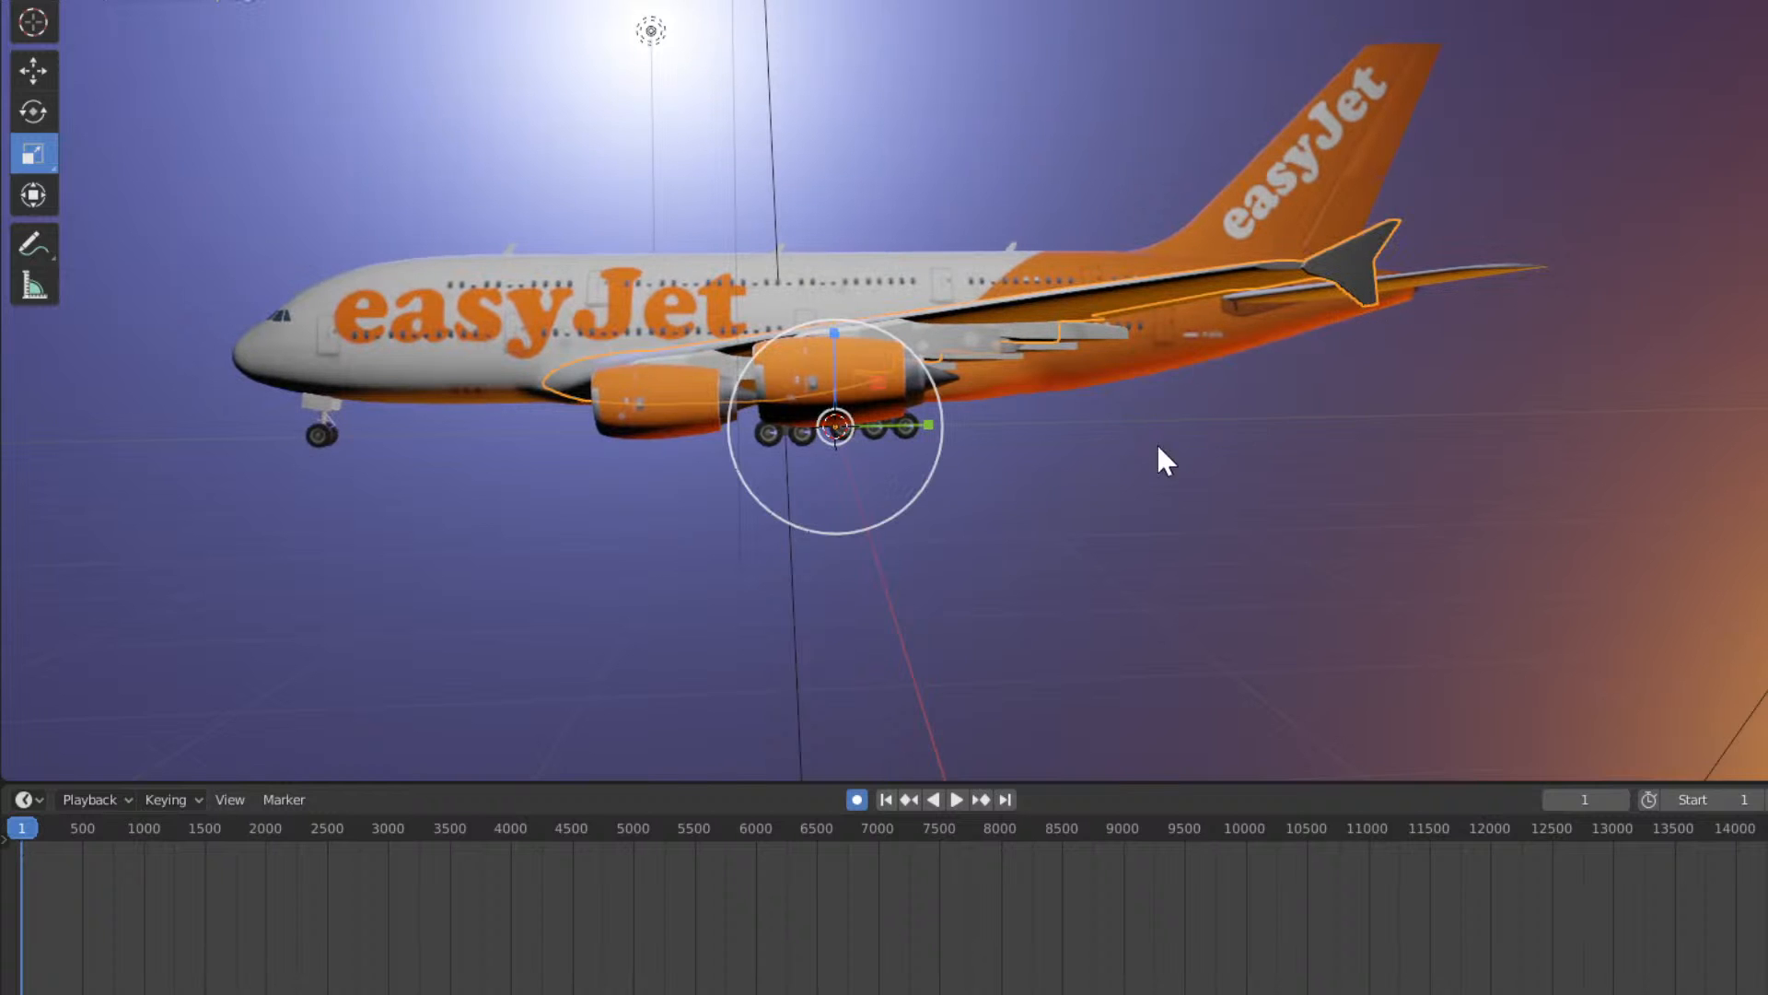
middle_drag(1156, 458, 600, 540)
click(620, 550)
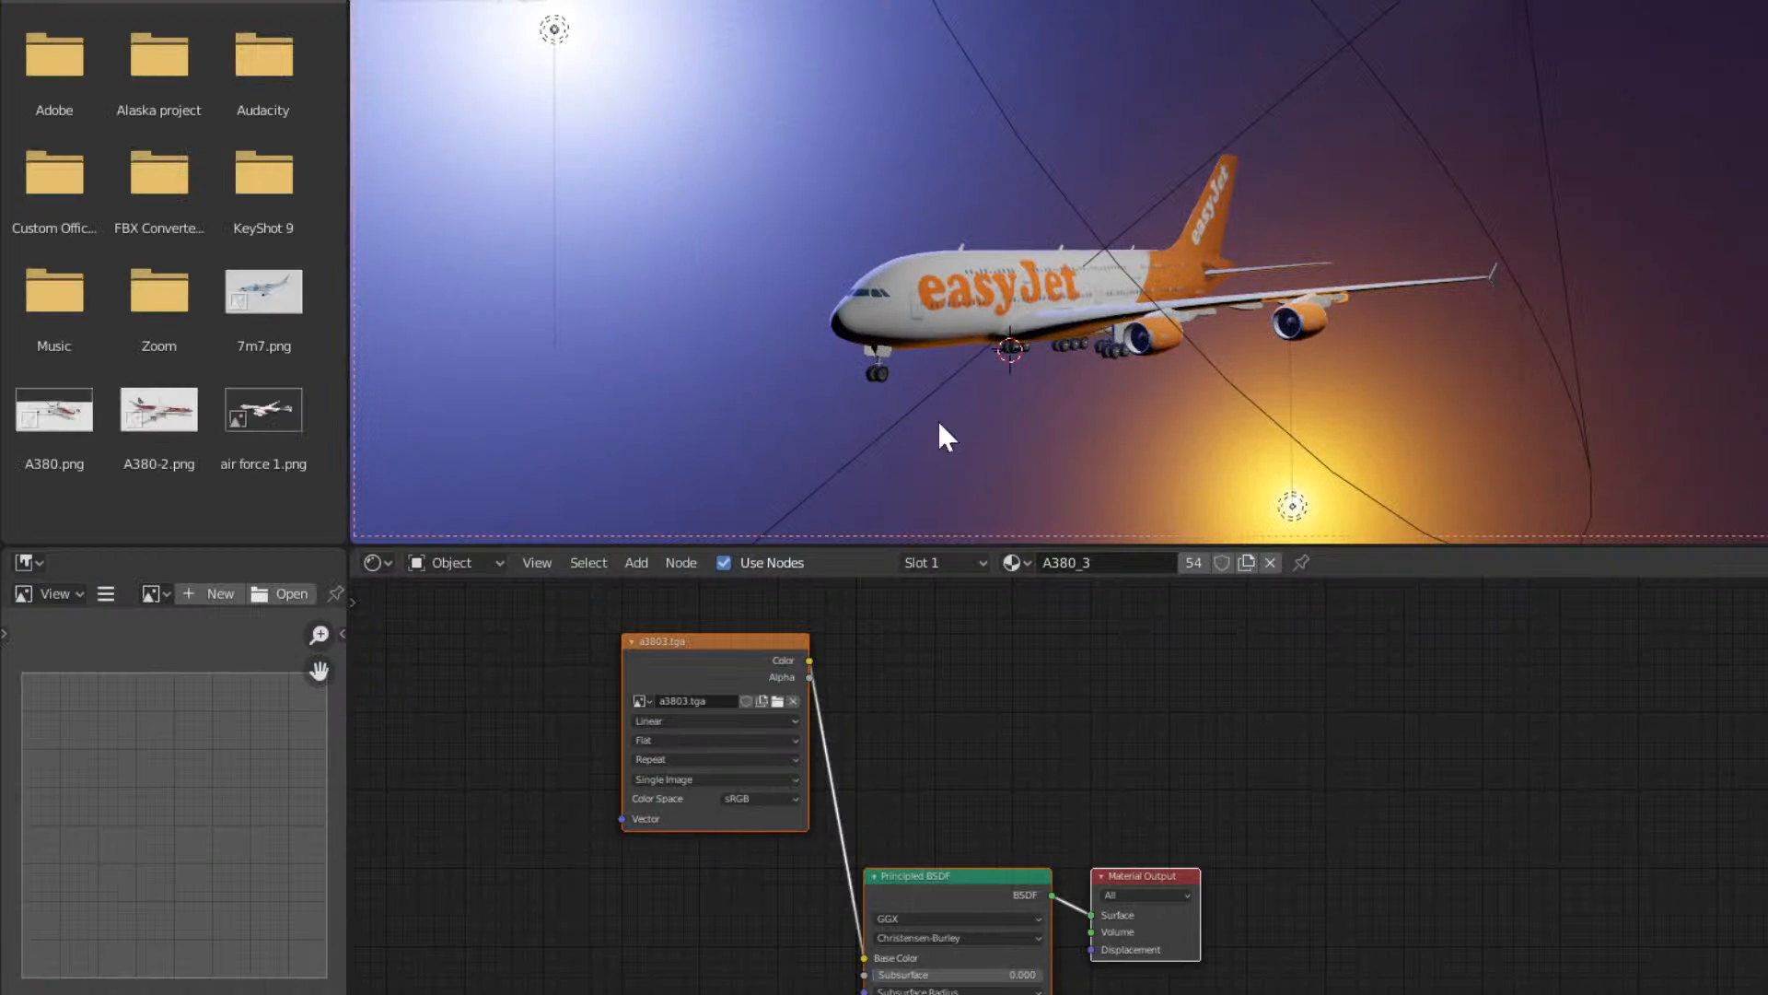
scroll(1053, 445, up, 4)
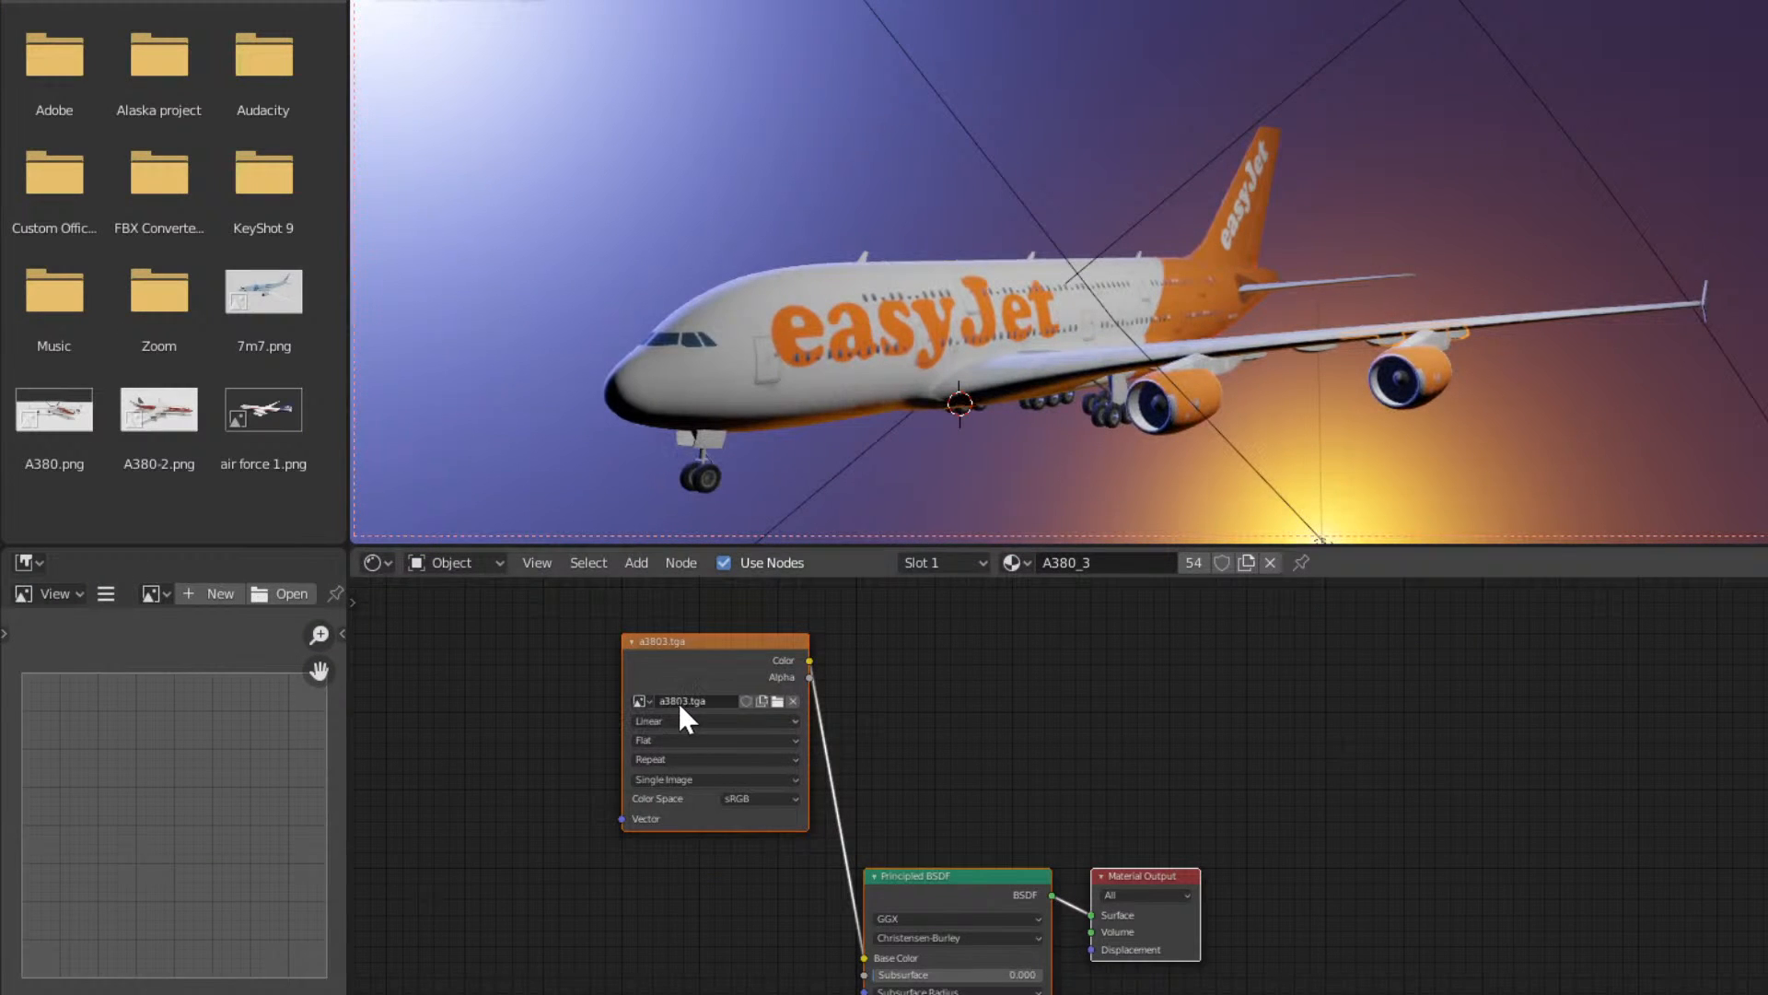
middle_drag(1715, 309, 1586, 324)
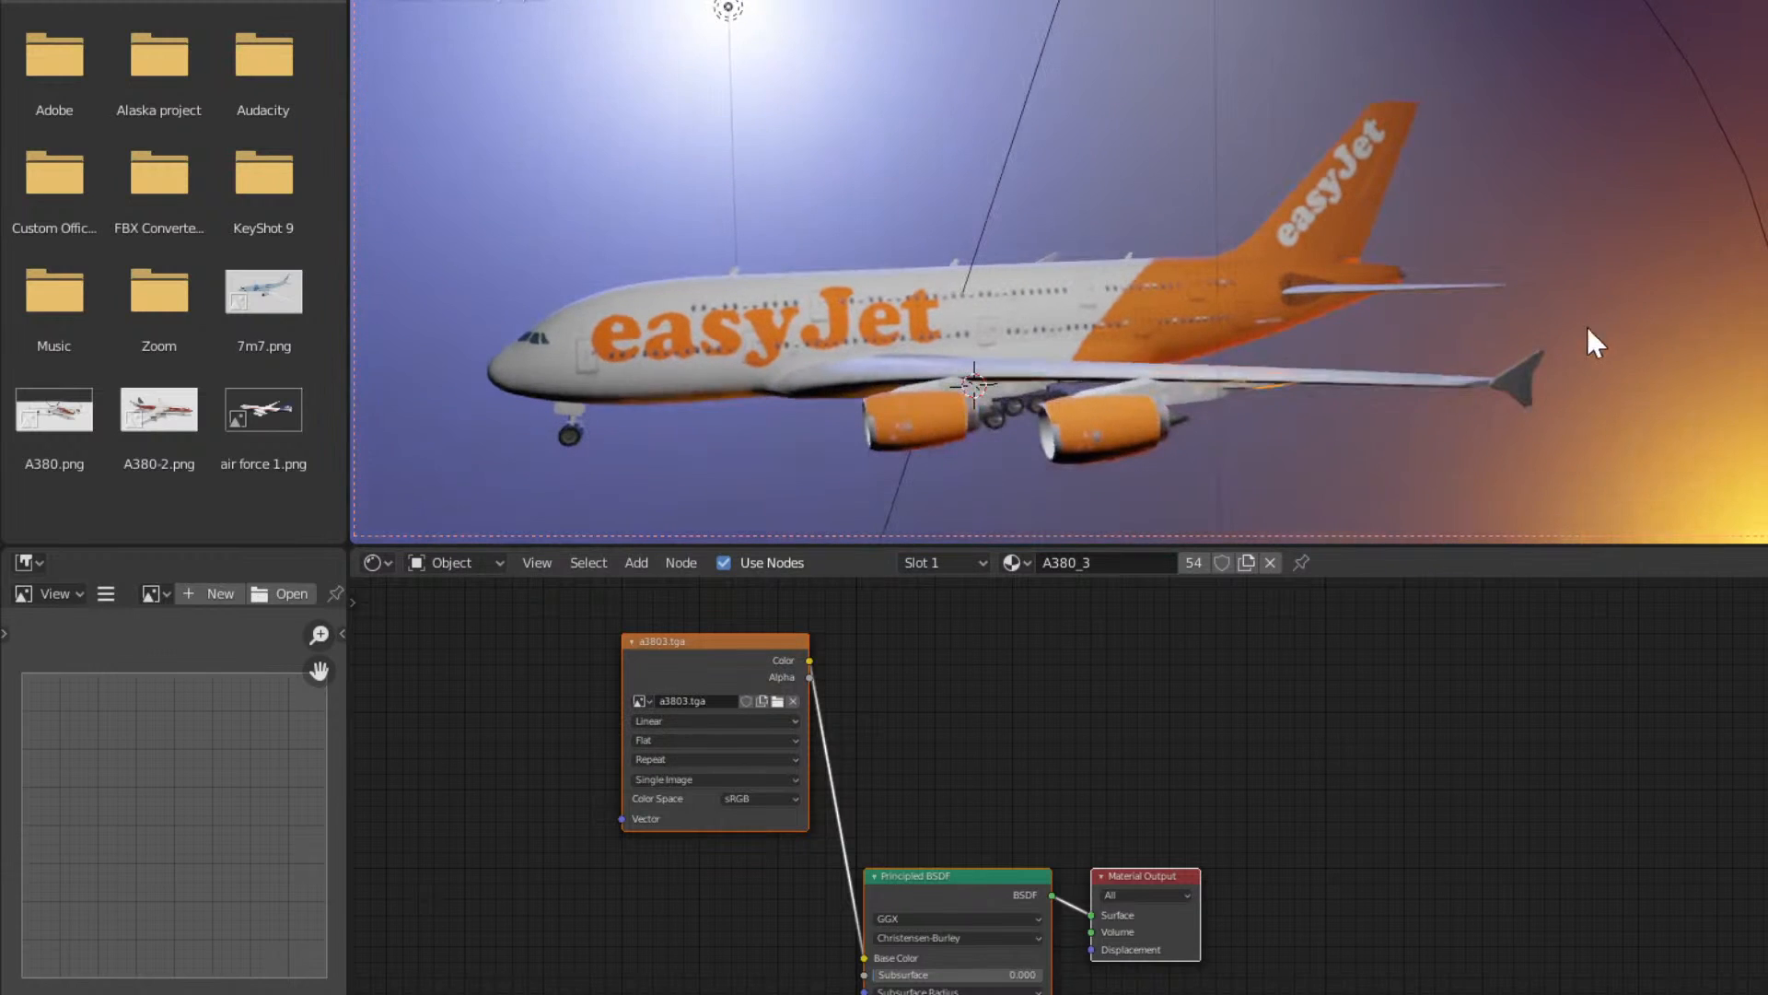
click(1521, 373)
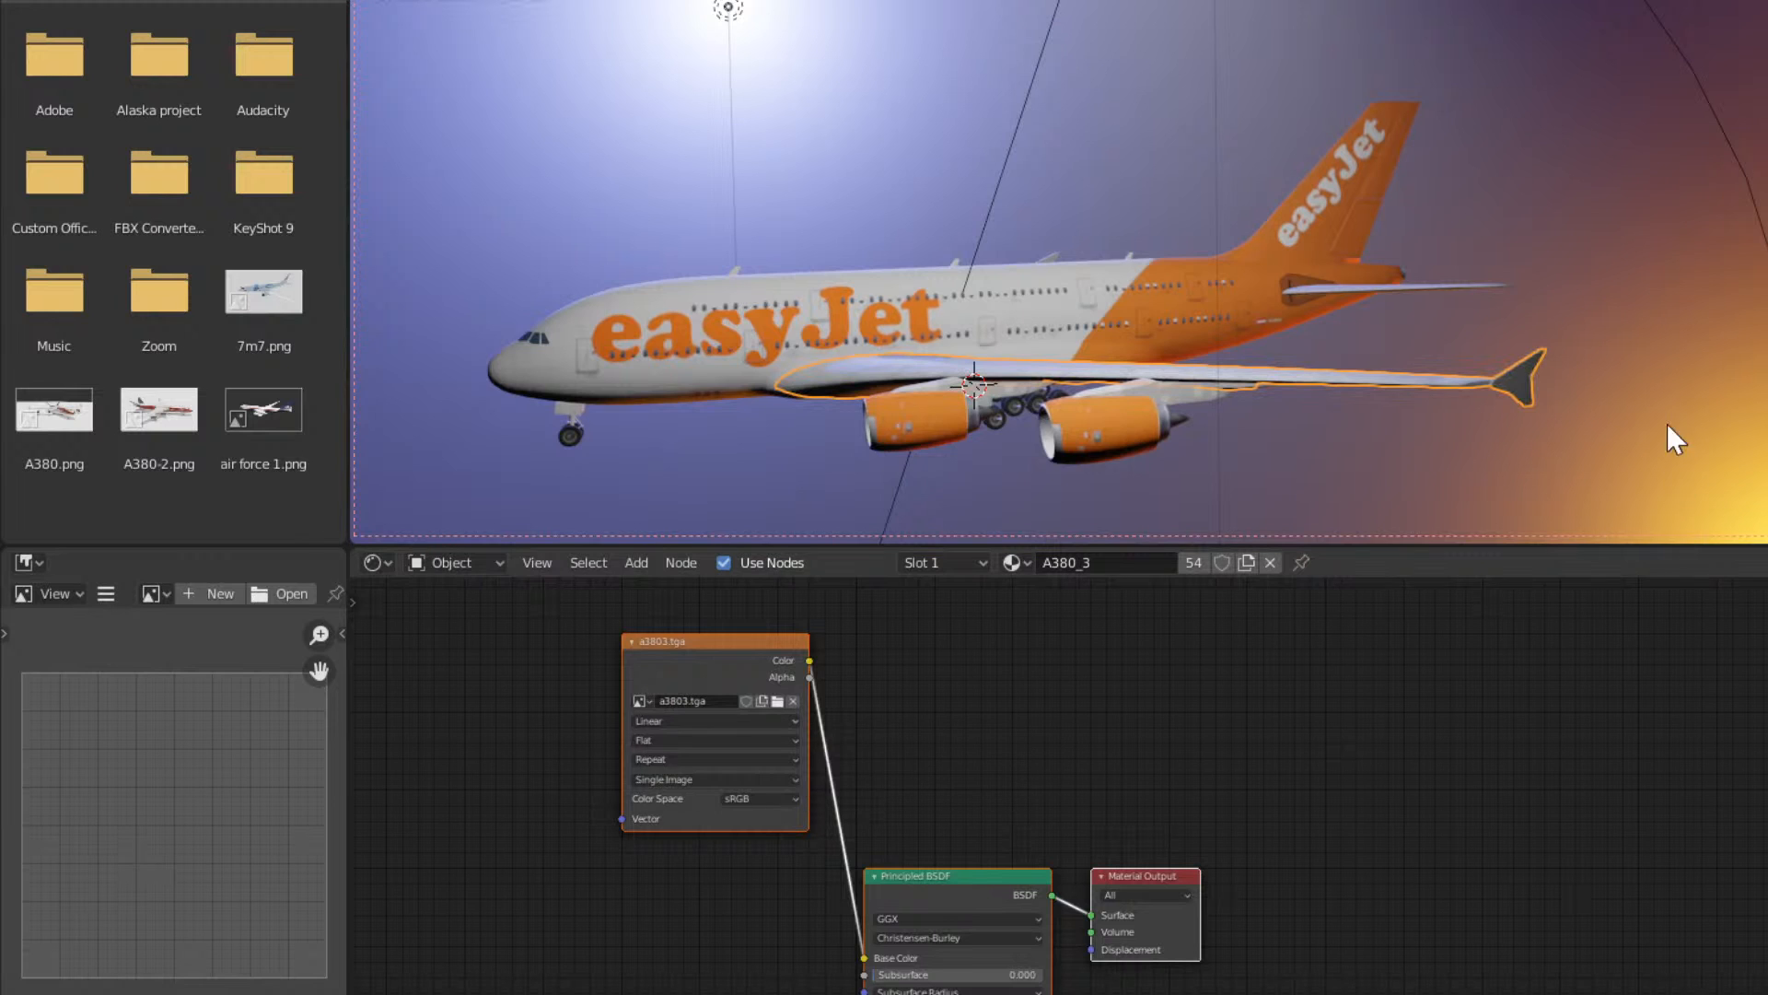
mouse_move(1666, 423)
middle_down()
mouse_move(1634, 468)
mouse_move(1659, 440)
middle_up()
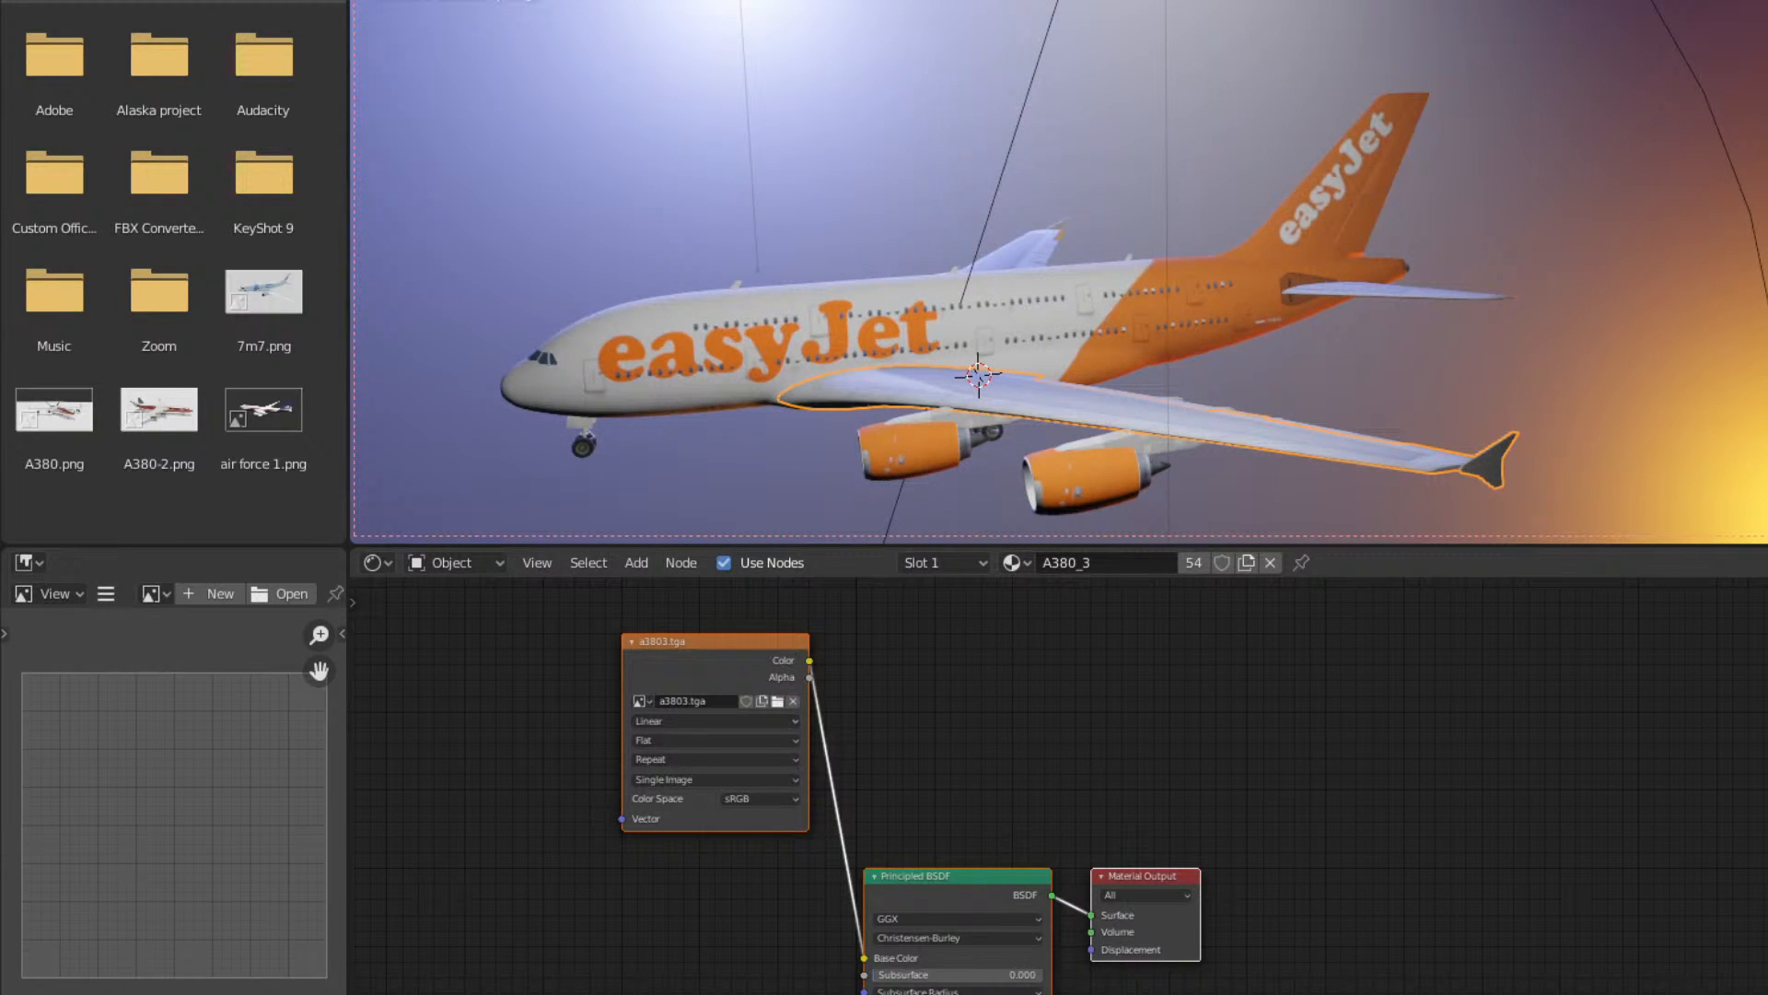
Switch to Photopea in Chrome and open the wing texture a3803 as a new document.
mouse_move(318, 993)
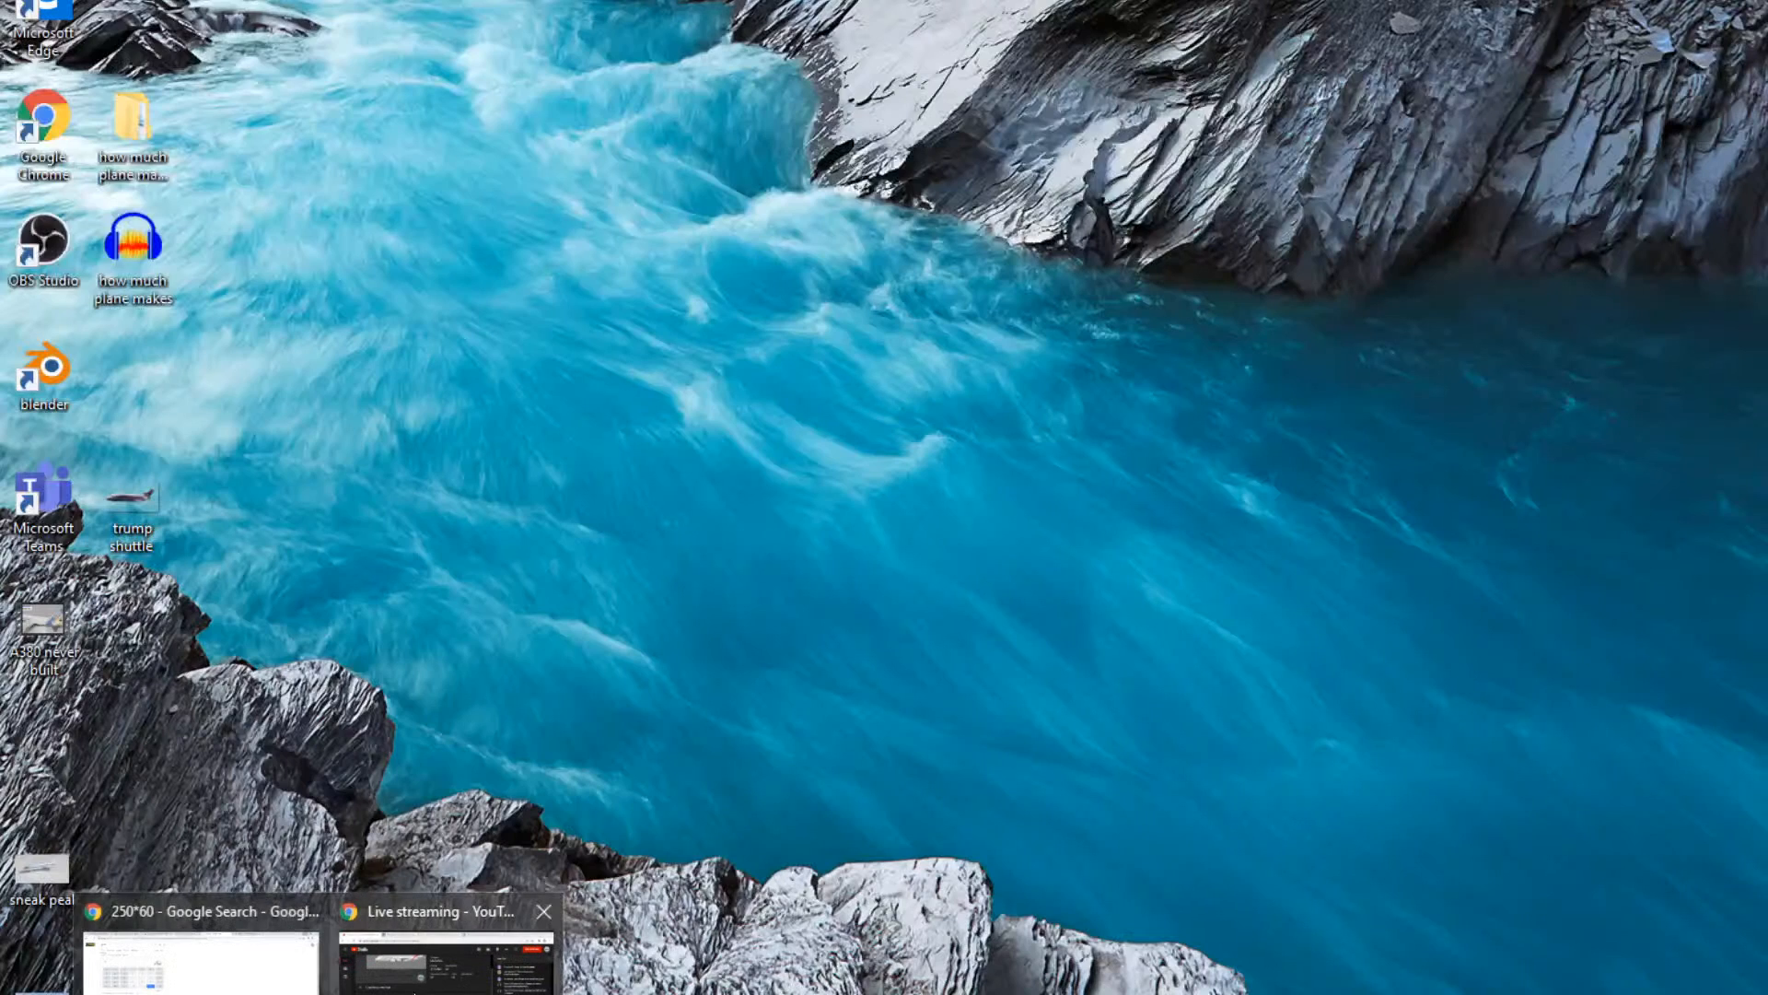
click(201, 963)
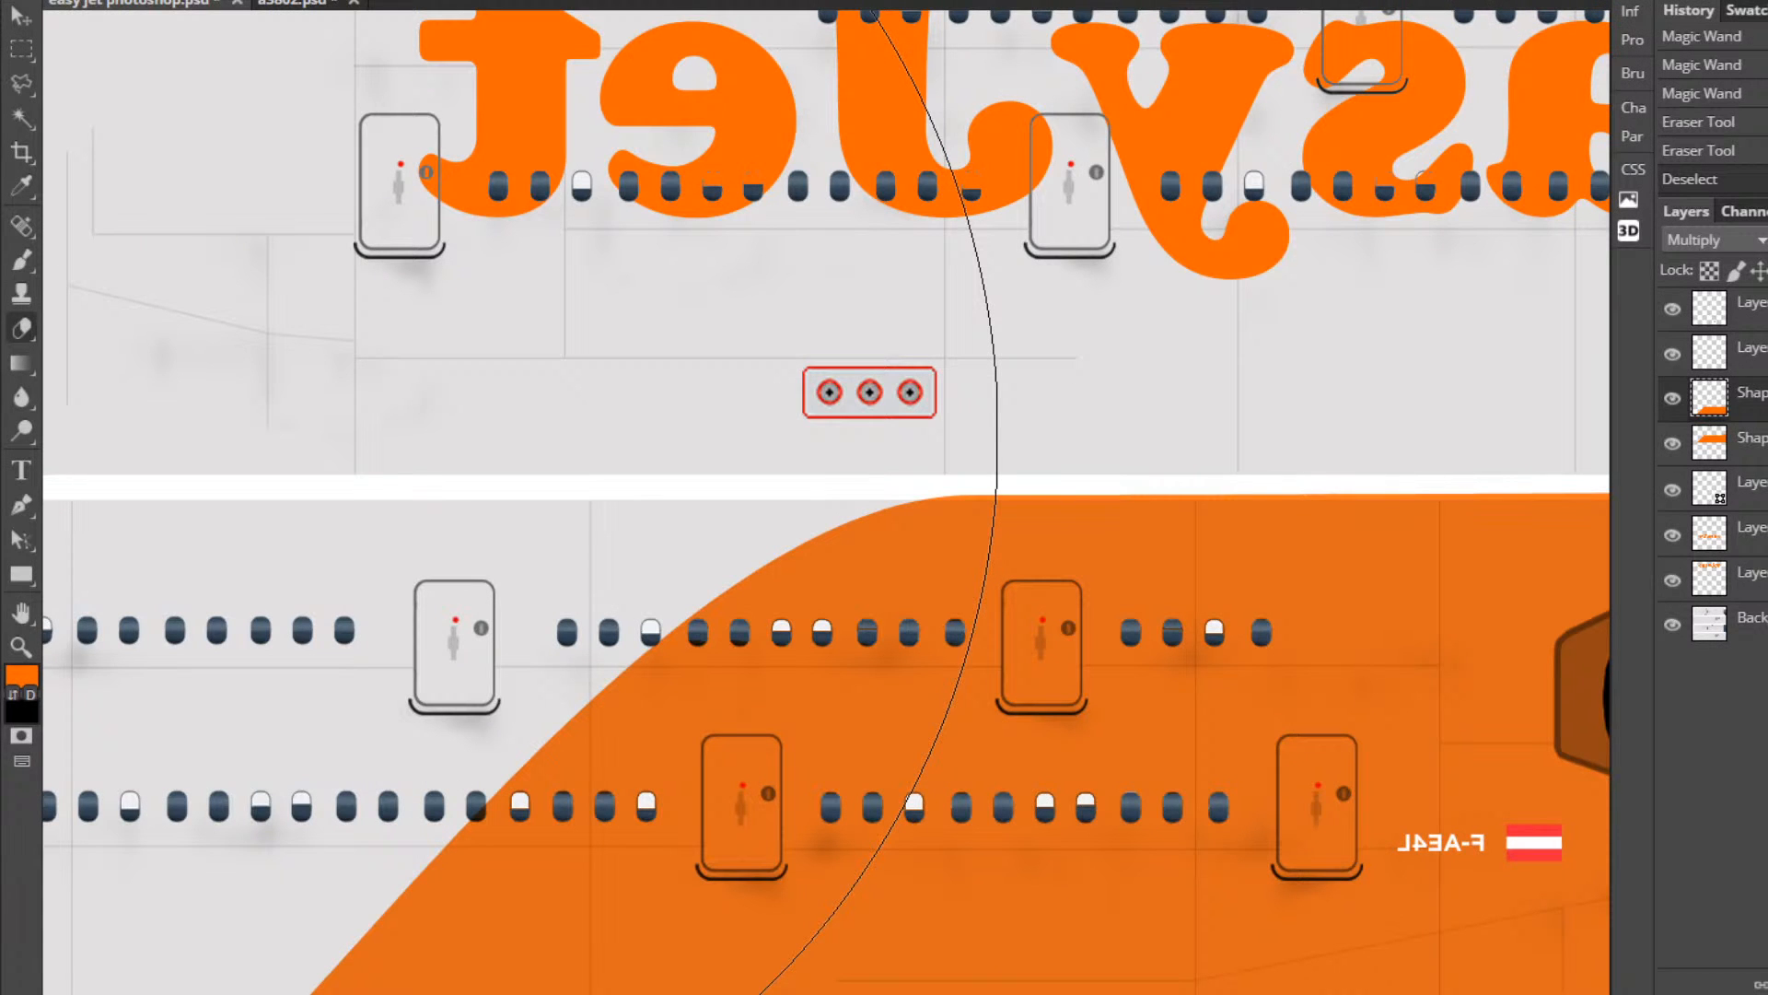
drag(829, 993, 404, 9)
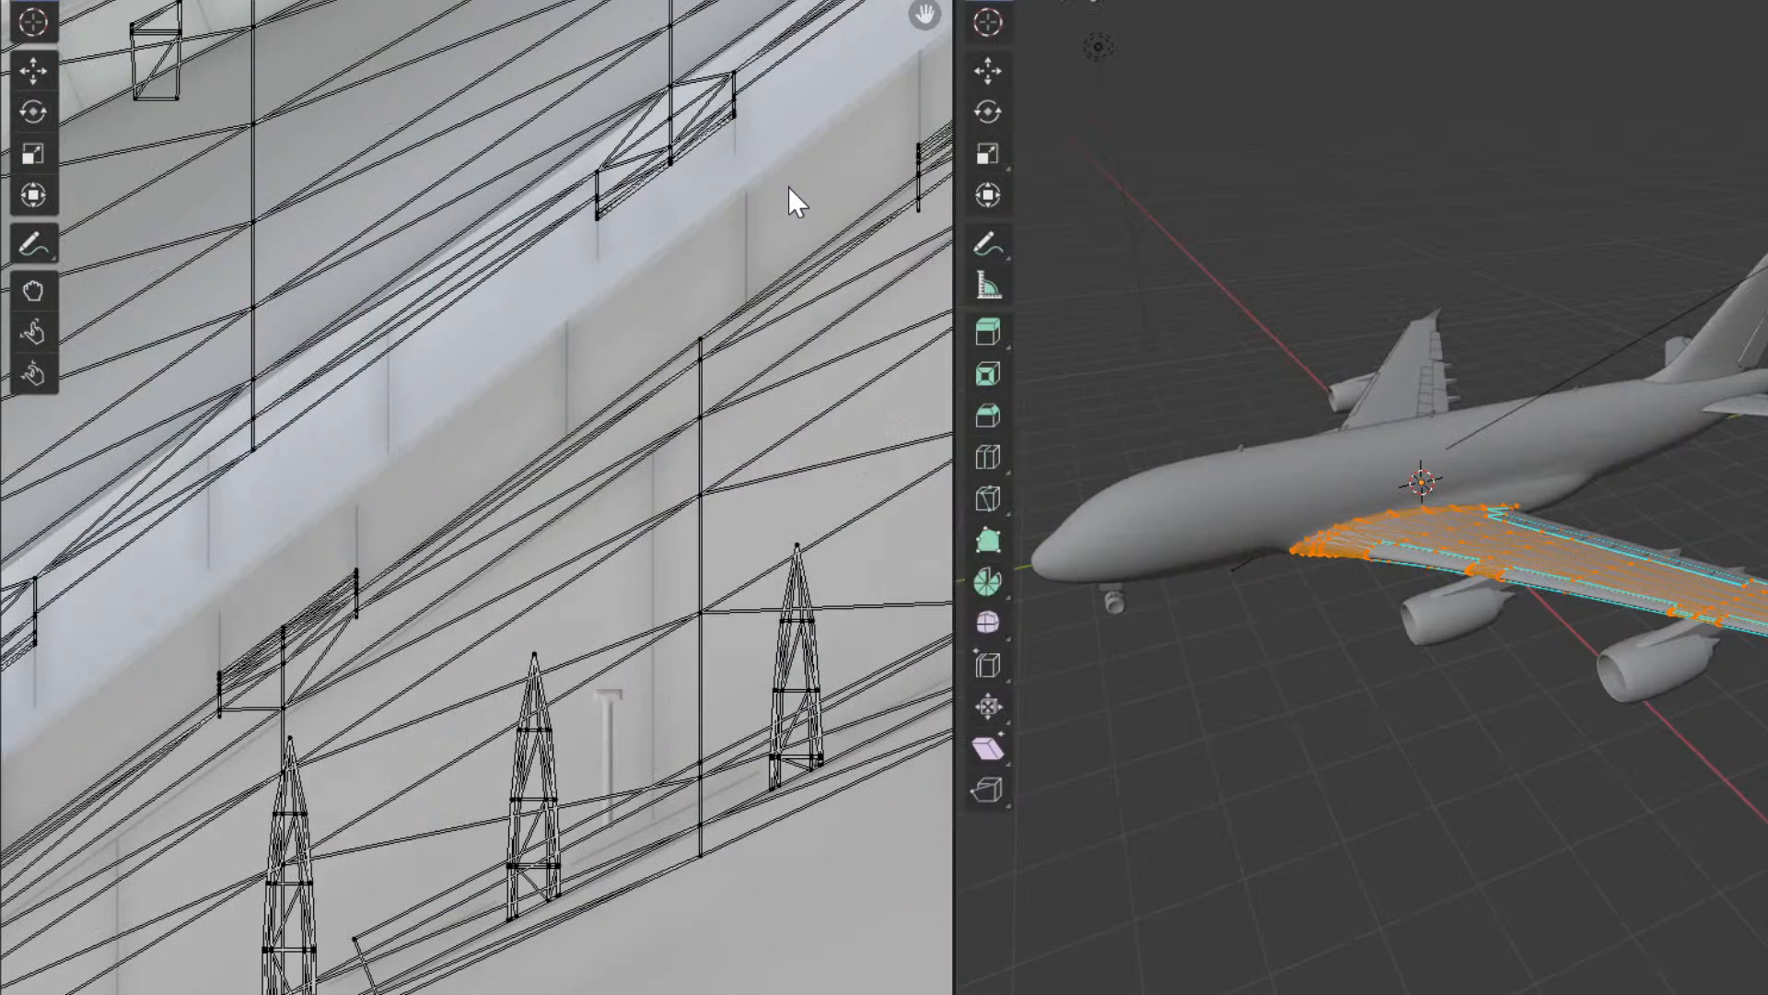
In Blender's UV editing view, pick individual winglet faces on the left wing to locate their UVs on the texture.
scroll(665, 525, down, 3)
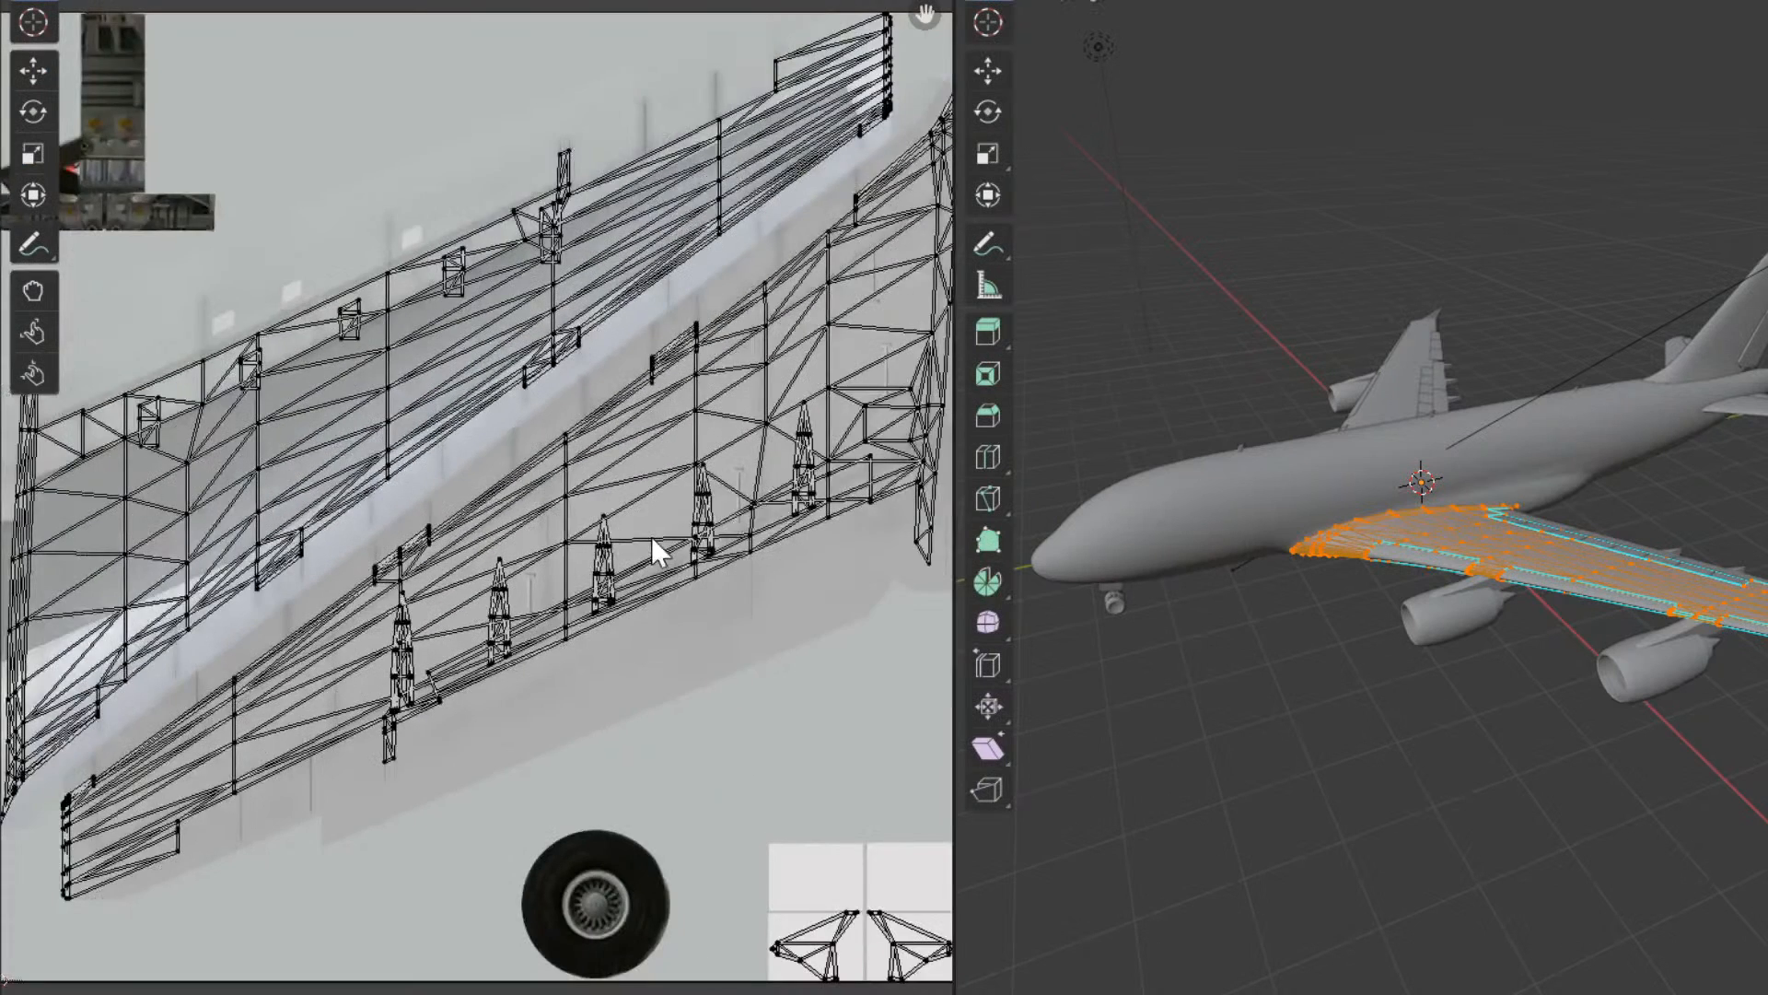
scroll(652, 543, down, 2)
middle_drag(1479, 652, 1330, 632)
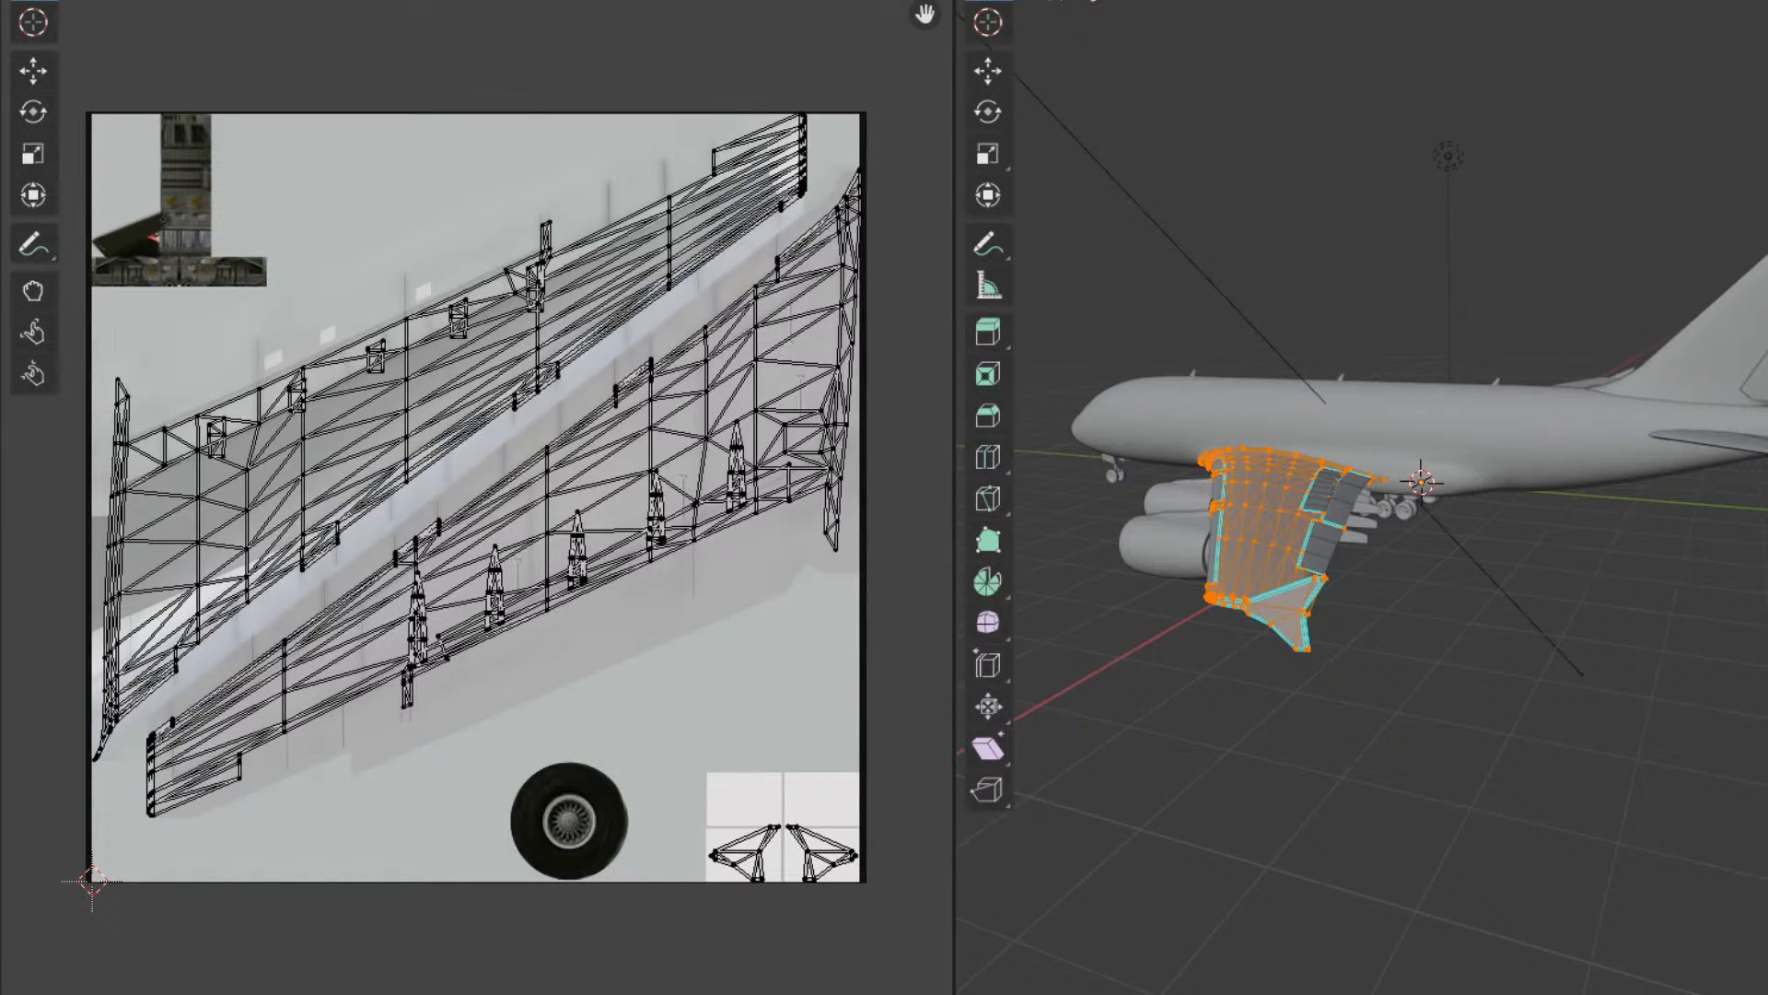
click(1267, 619)
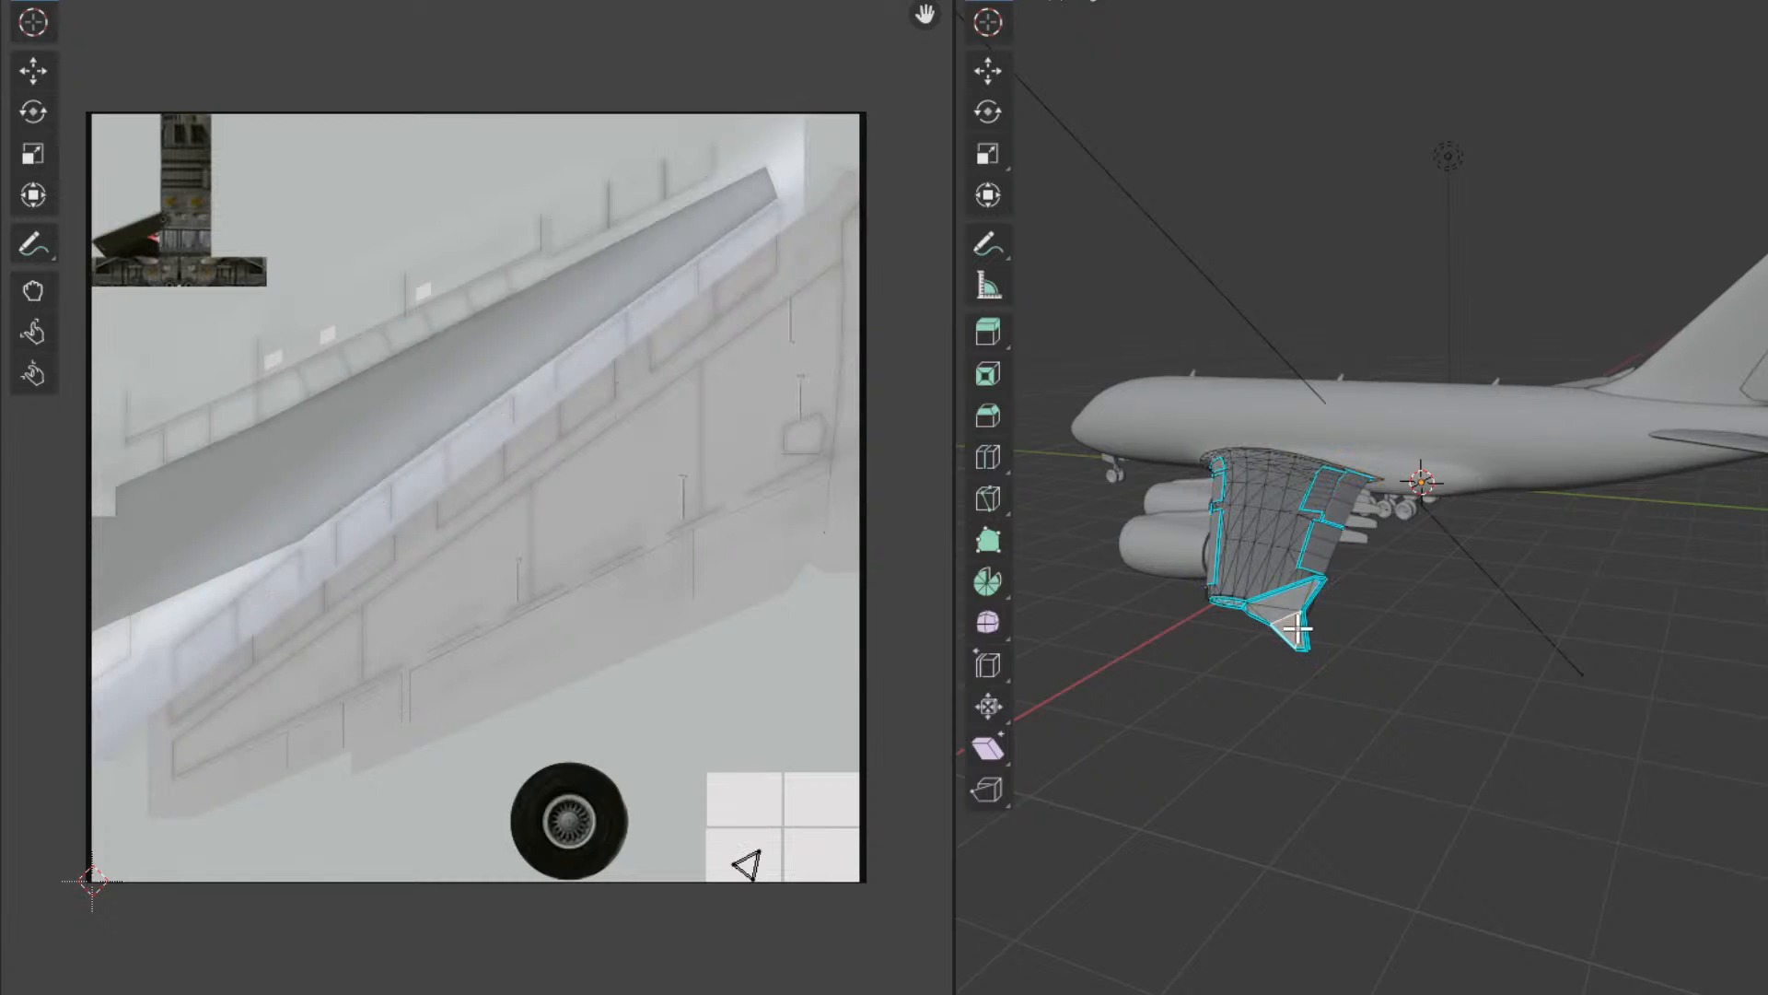
click(1252, 615)
click(1269, 603)
click(1286, 610)
click(1309, 578)
click(1312, 594)
click(1300, 651)
Box-select the visible left wing faces, including the winglet, to check where their UVs lie on the texture.
middle_drag(1345, 551, 1754, 552)
middle_drag(1161, 565, 1407, 610)
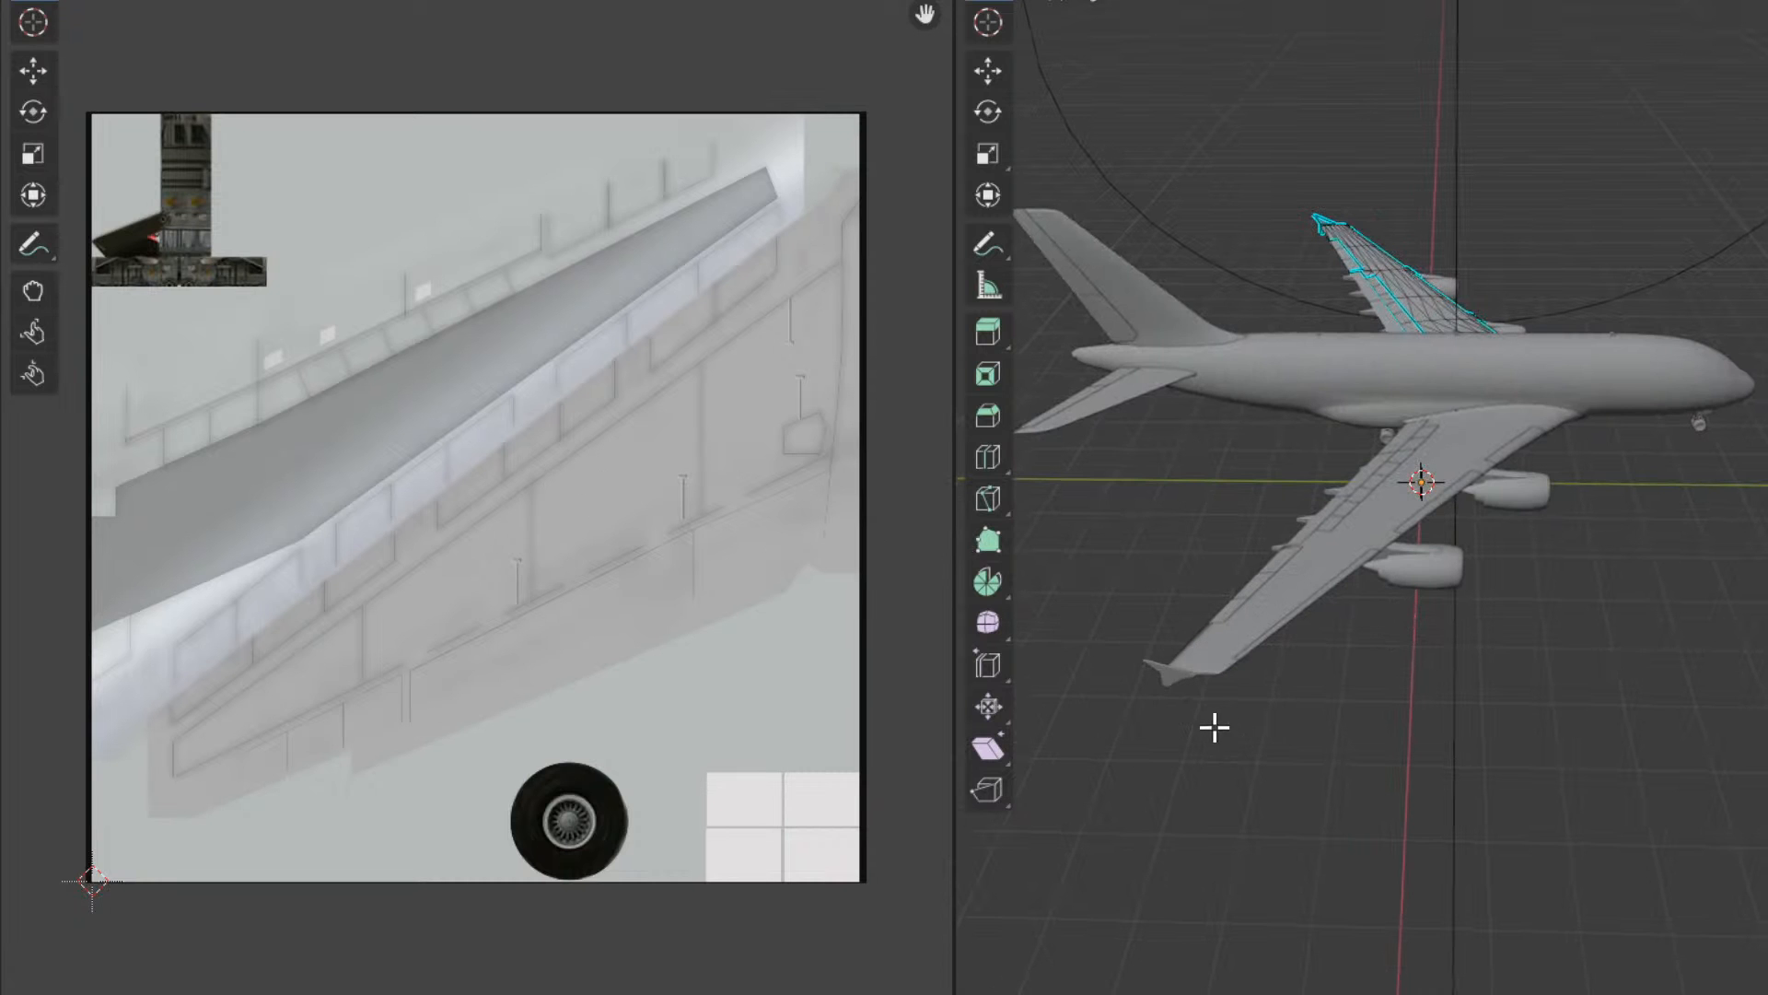
middle_drag(1074, 623, 1474, 516)
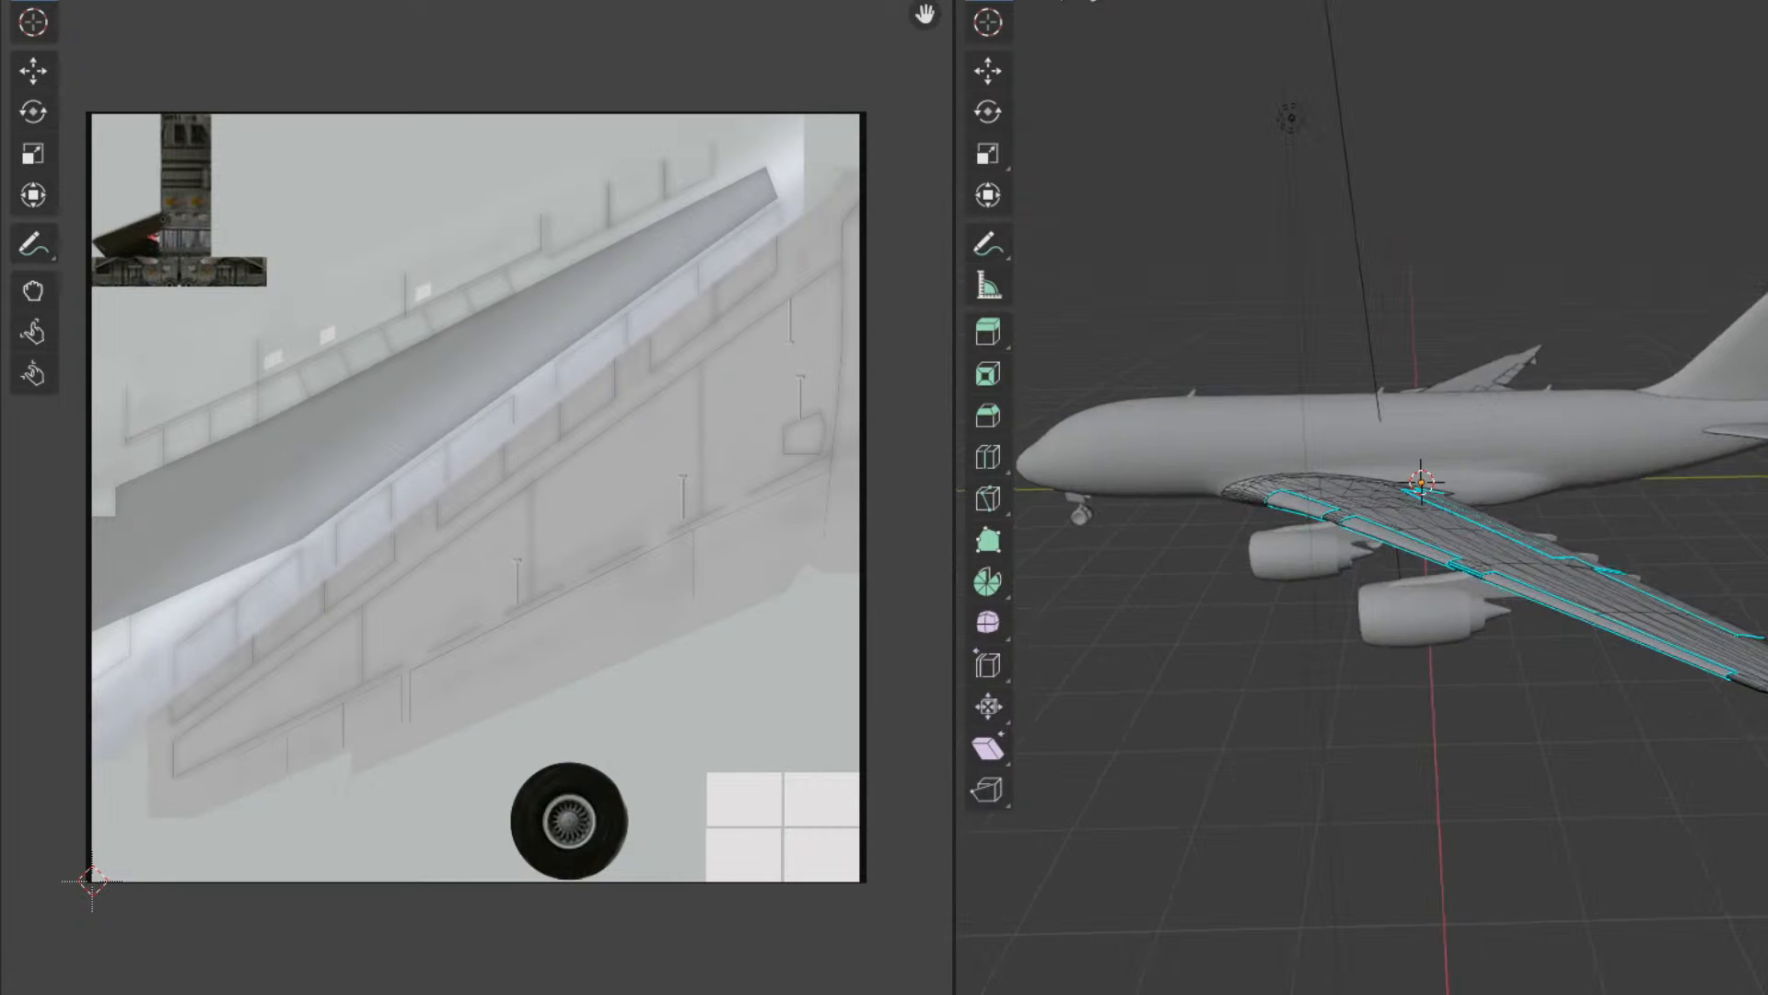
scroll(1705, 624, down, 5)
drag(1263, 506, 1673, 623)
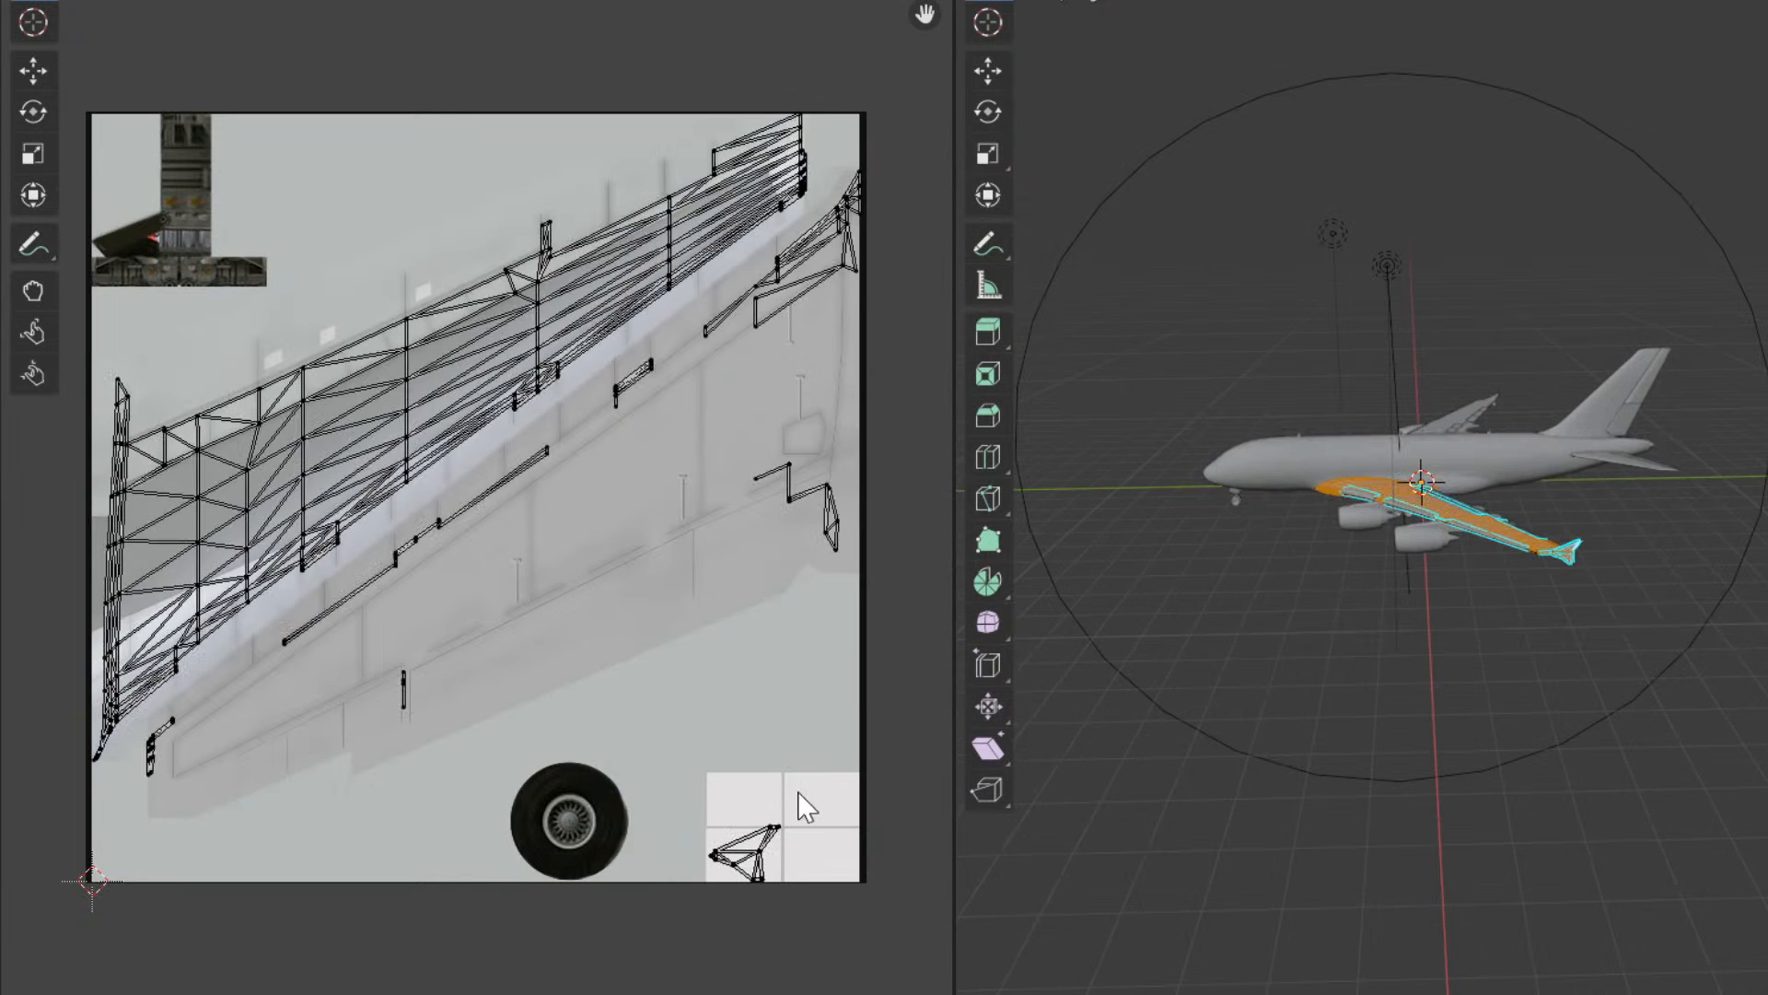
middle_drag(1341, 632, 1502, 664)
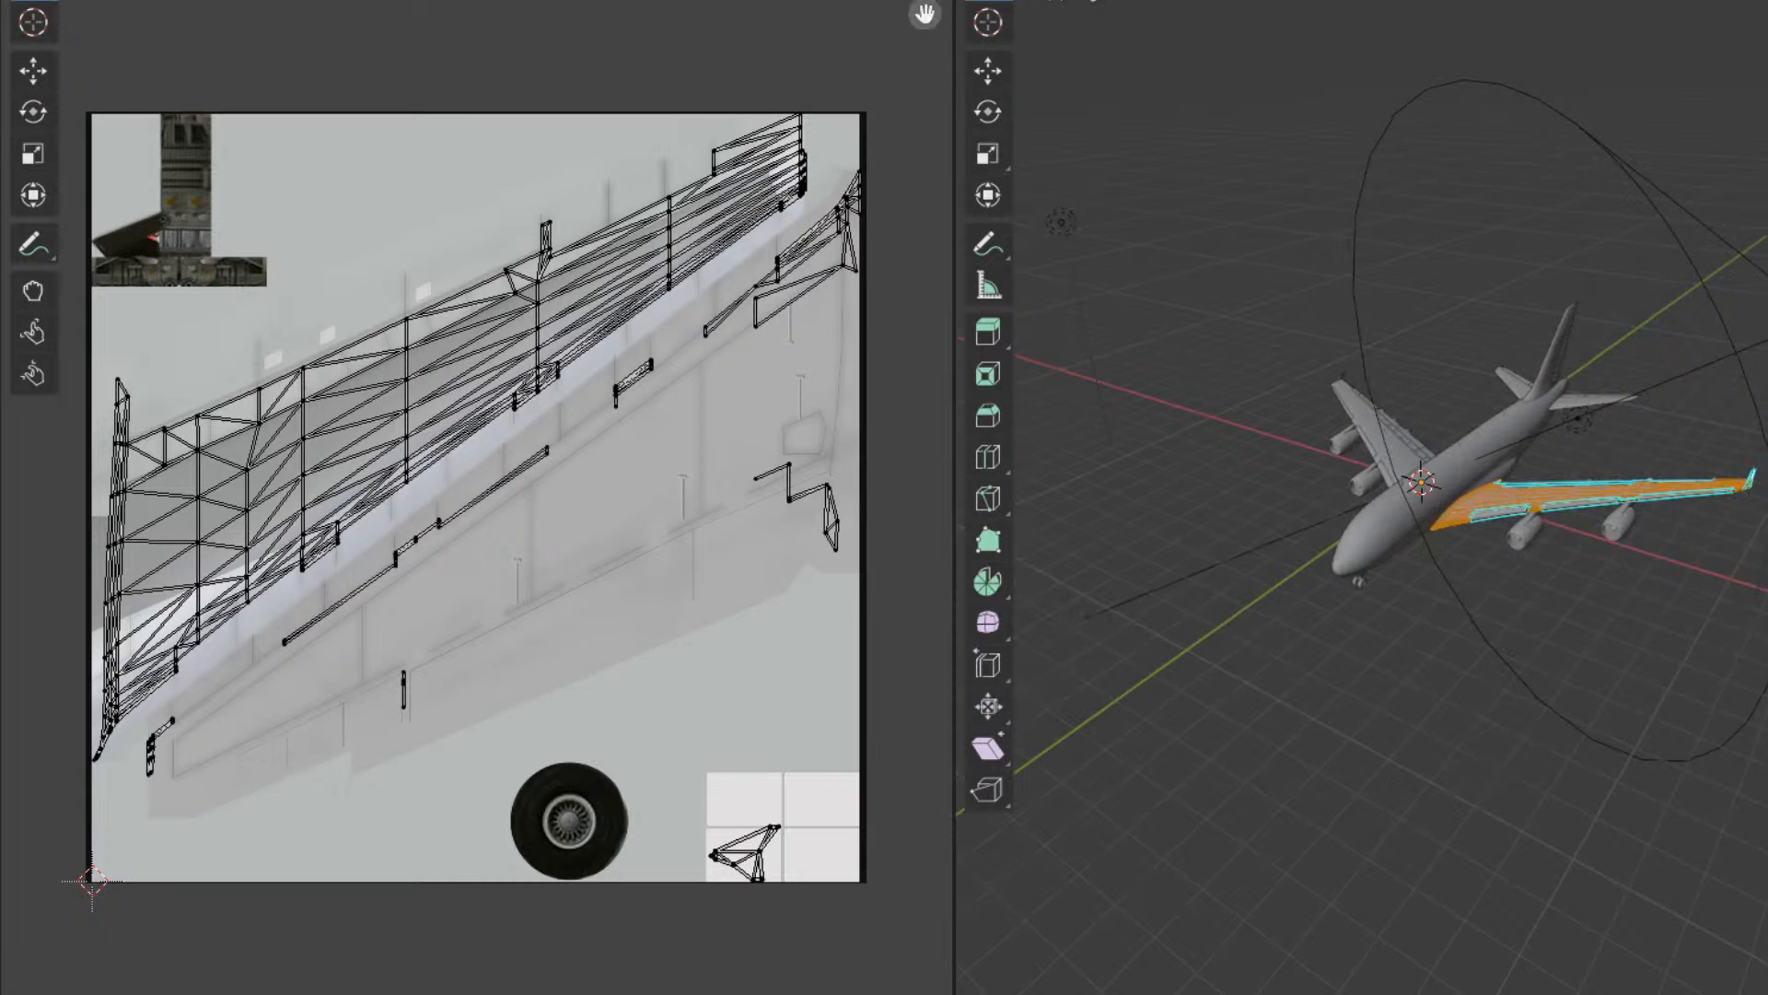
Switch to Photopea and paint the lower-left white tile in the wing texture's corner orange using a Magic Wand selection.
mouse_move(318, 994)
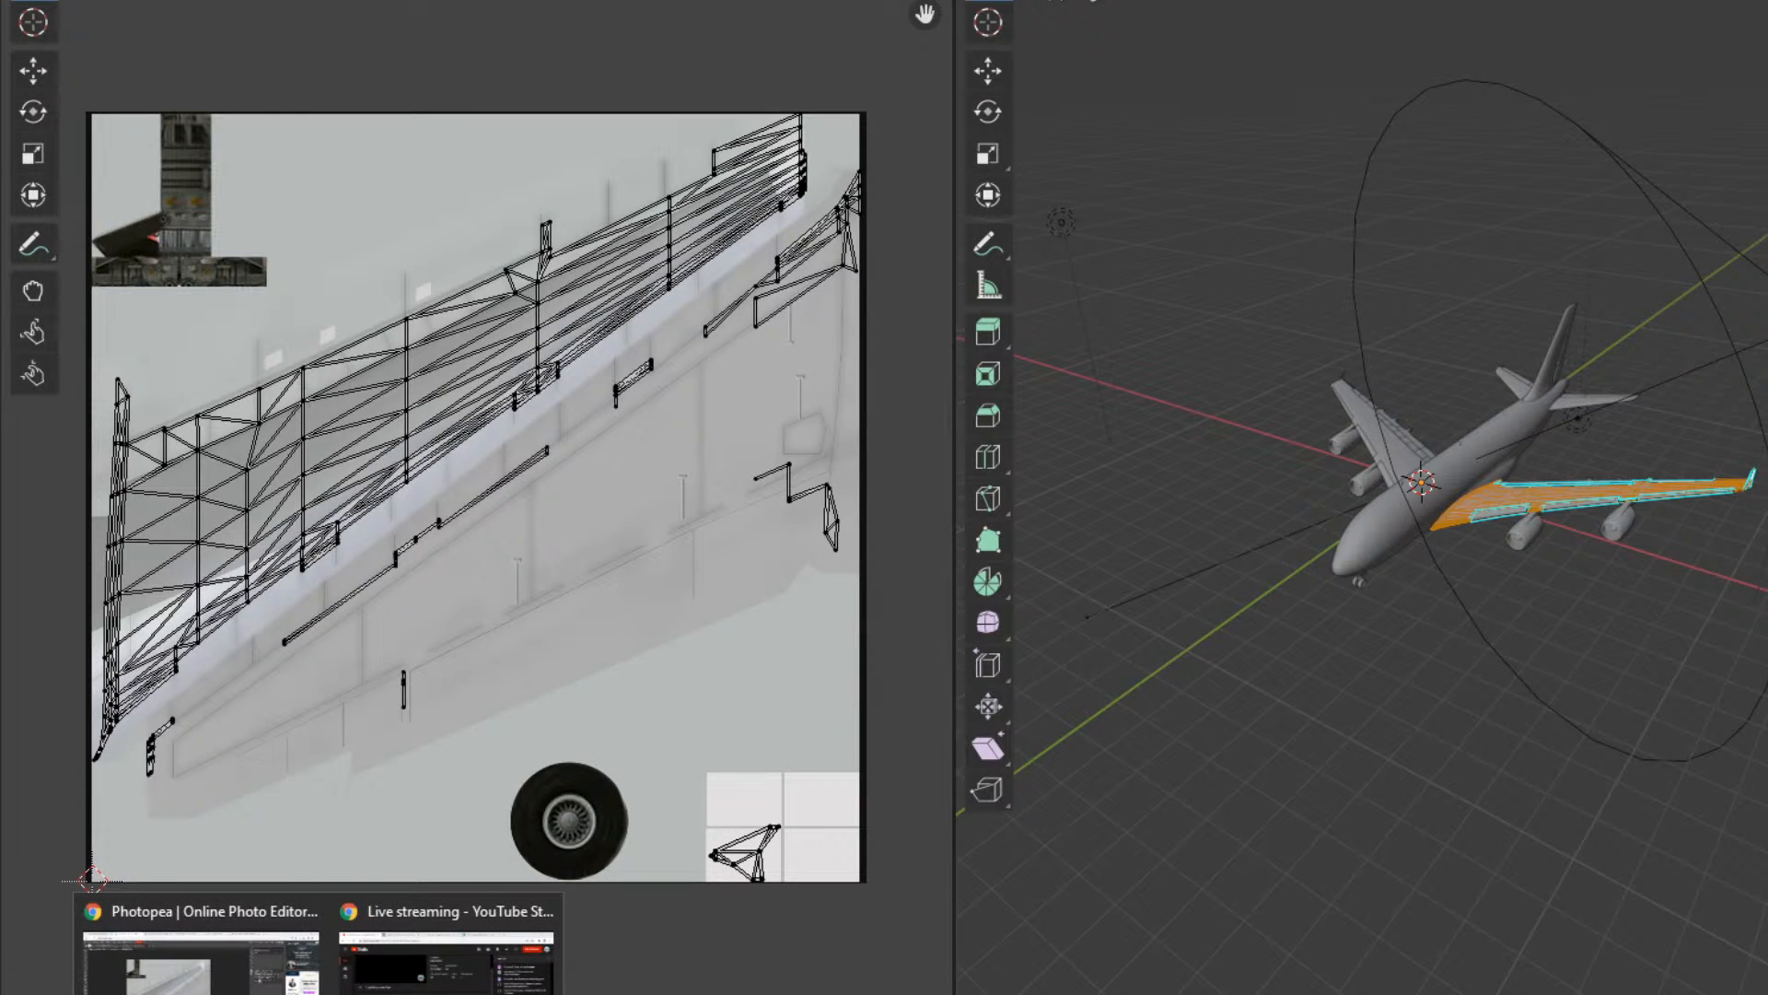
click(201, 962)
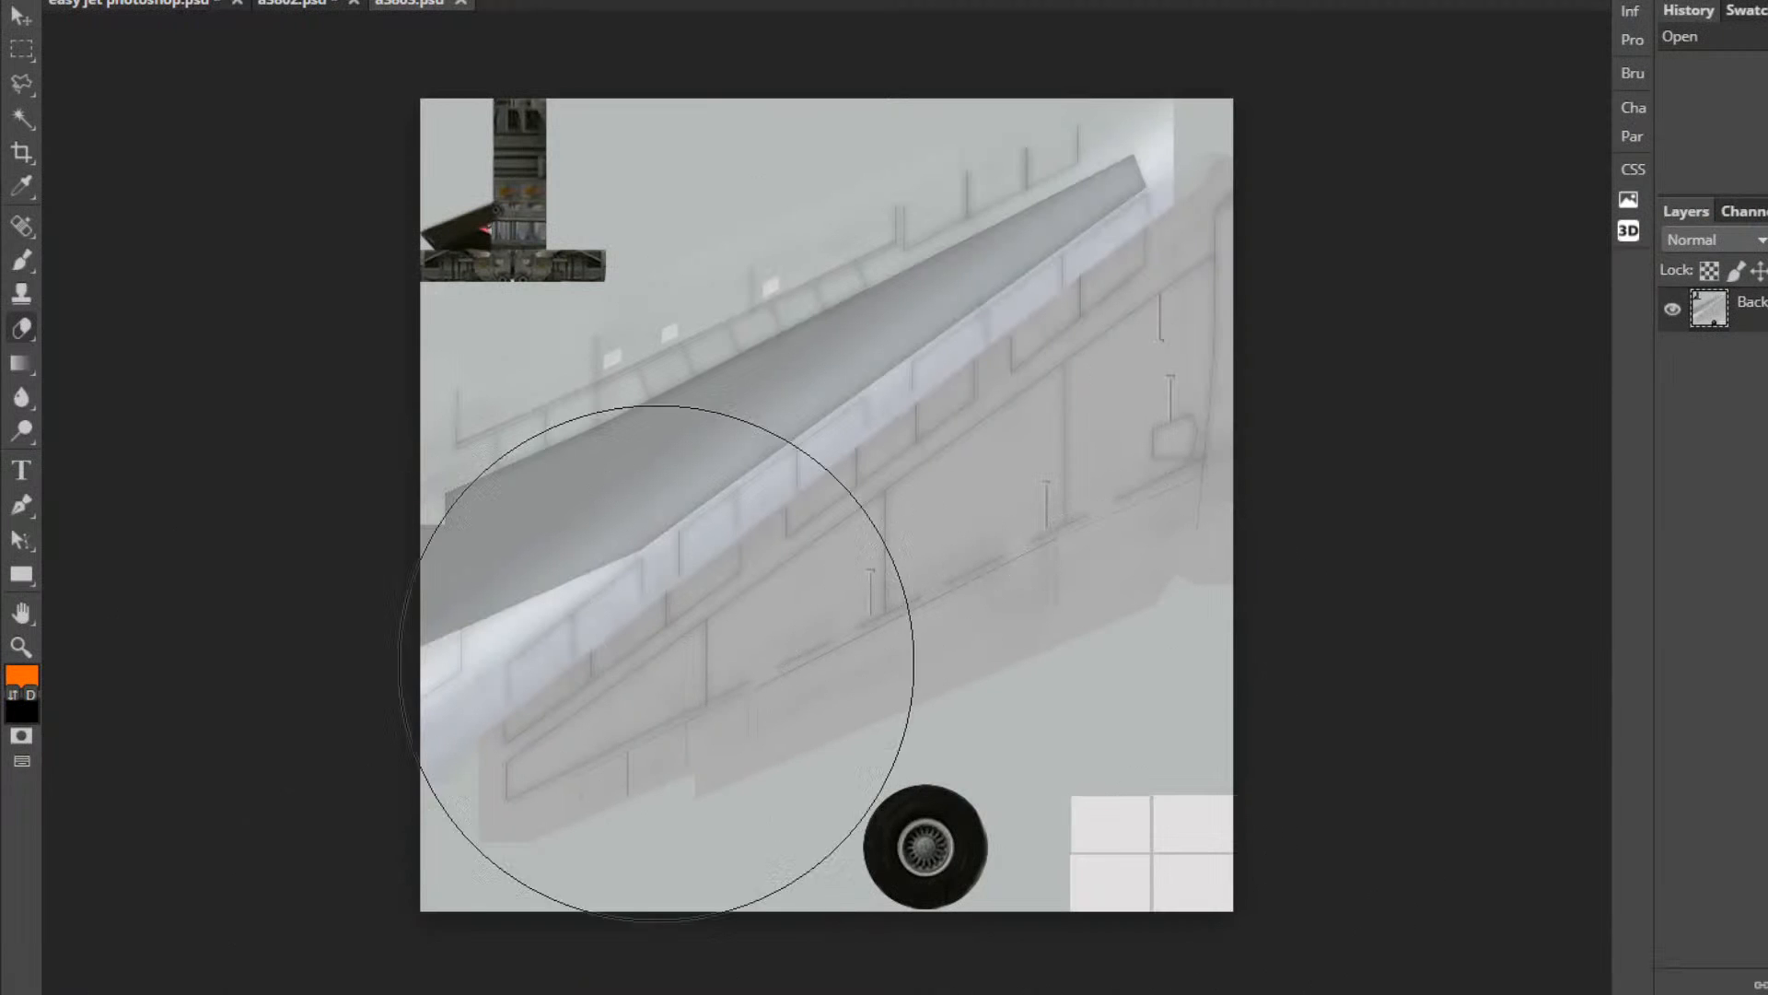
click(1121, 889)
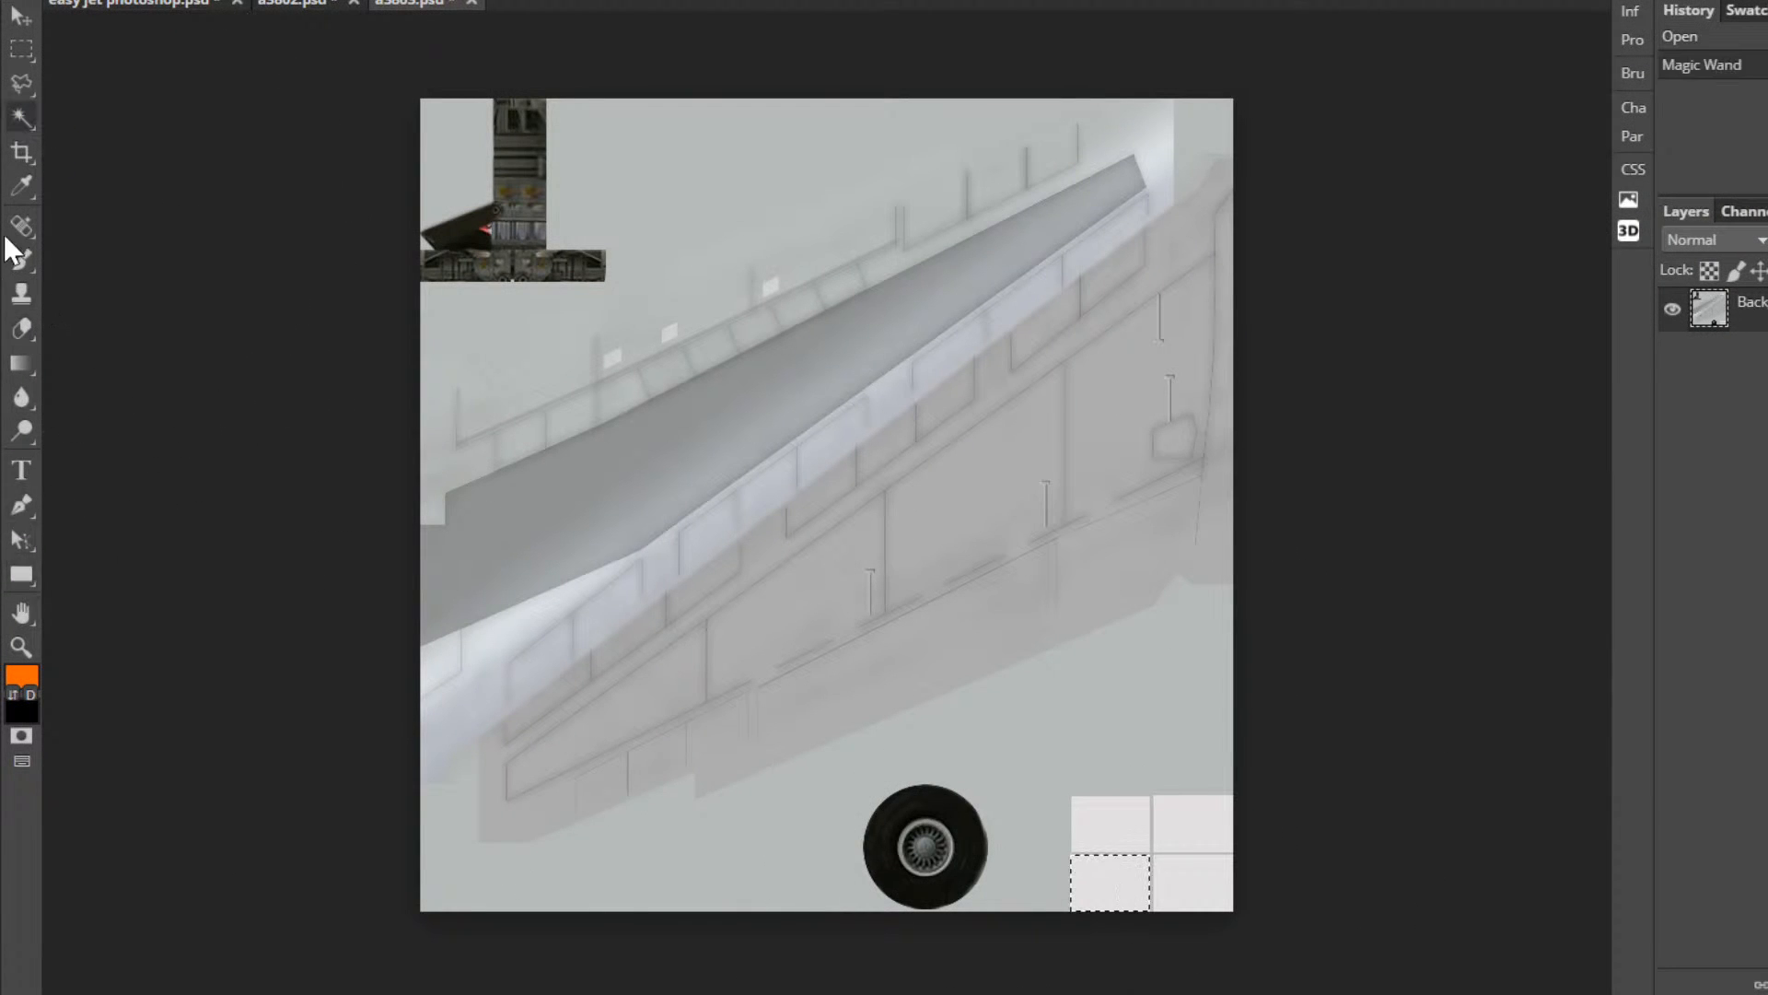
click(22, 260)
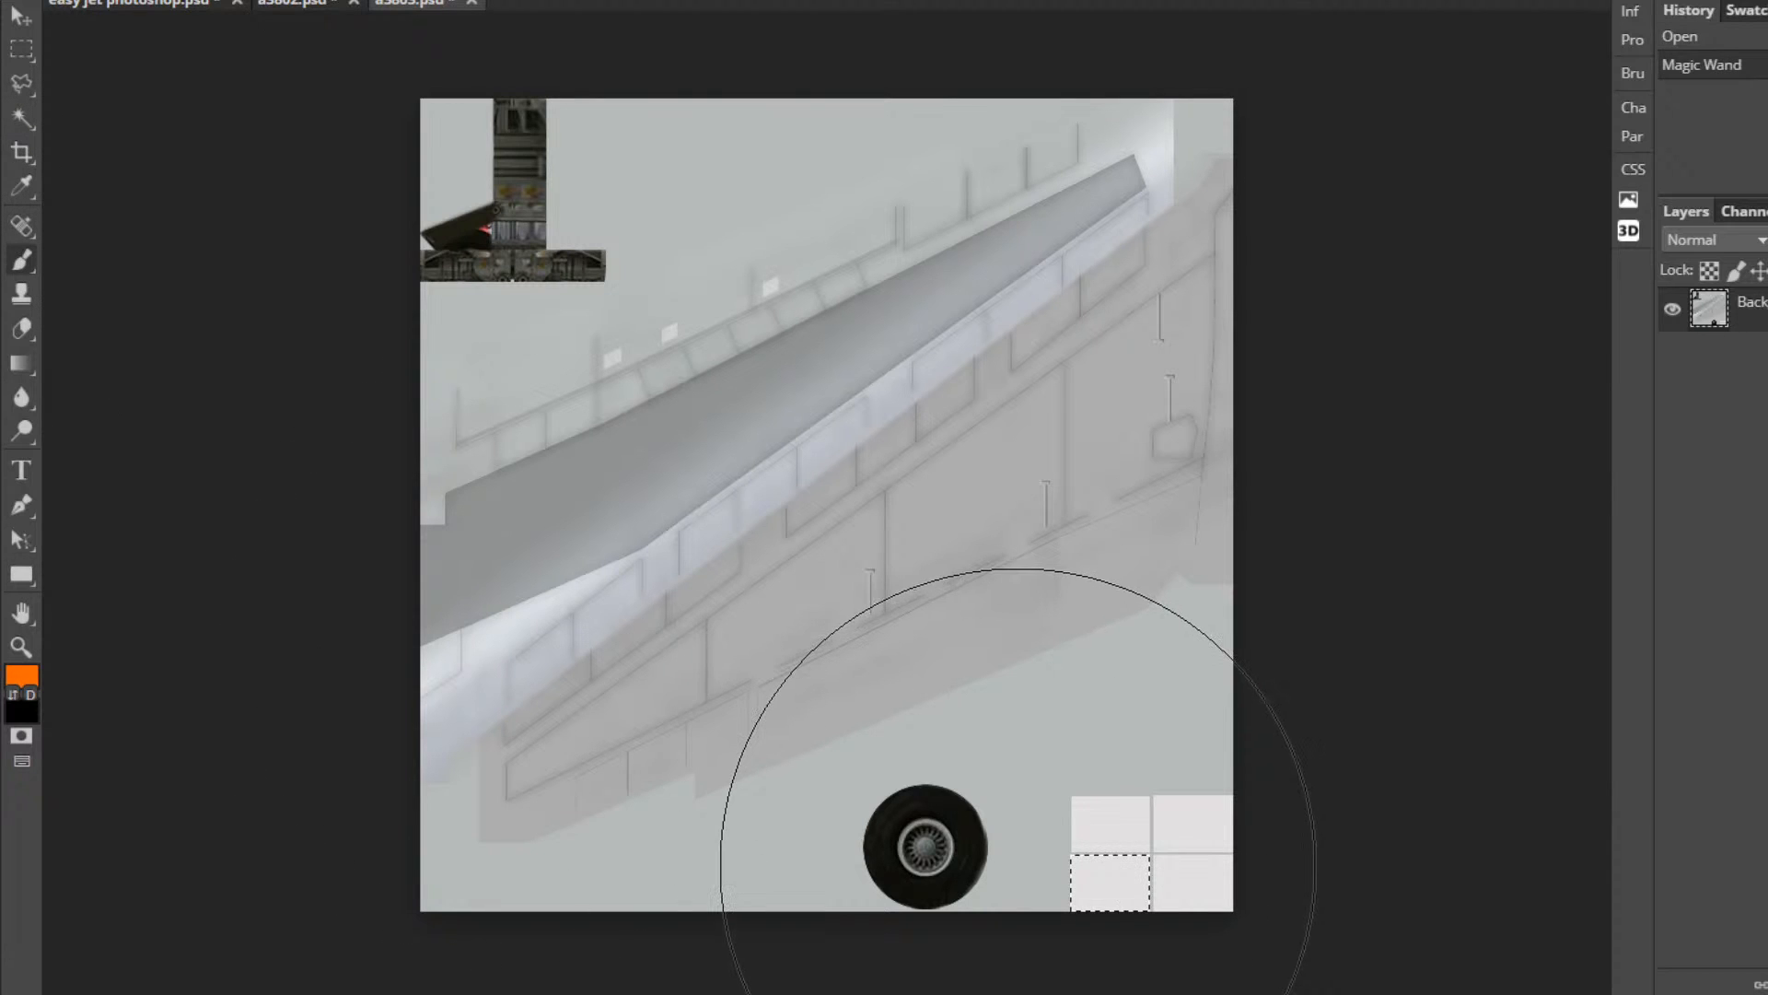
click(1010, 861)
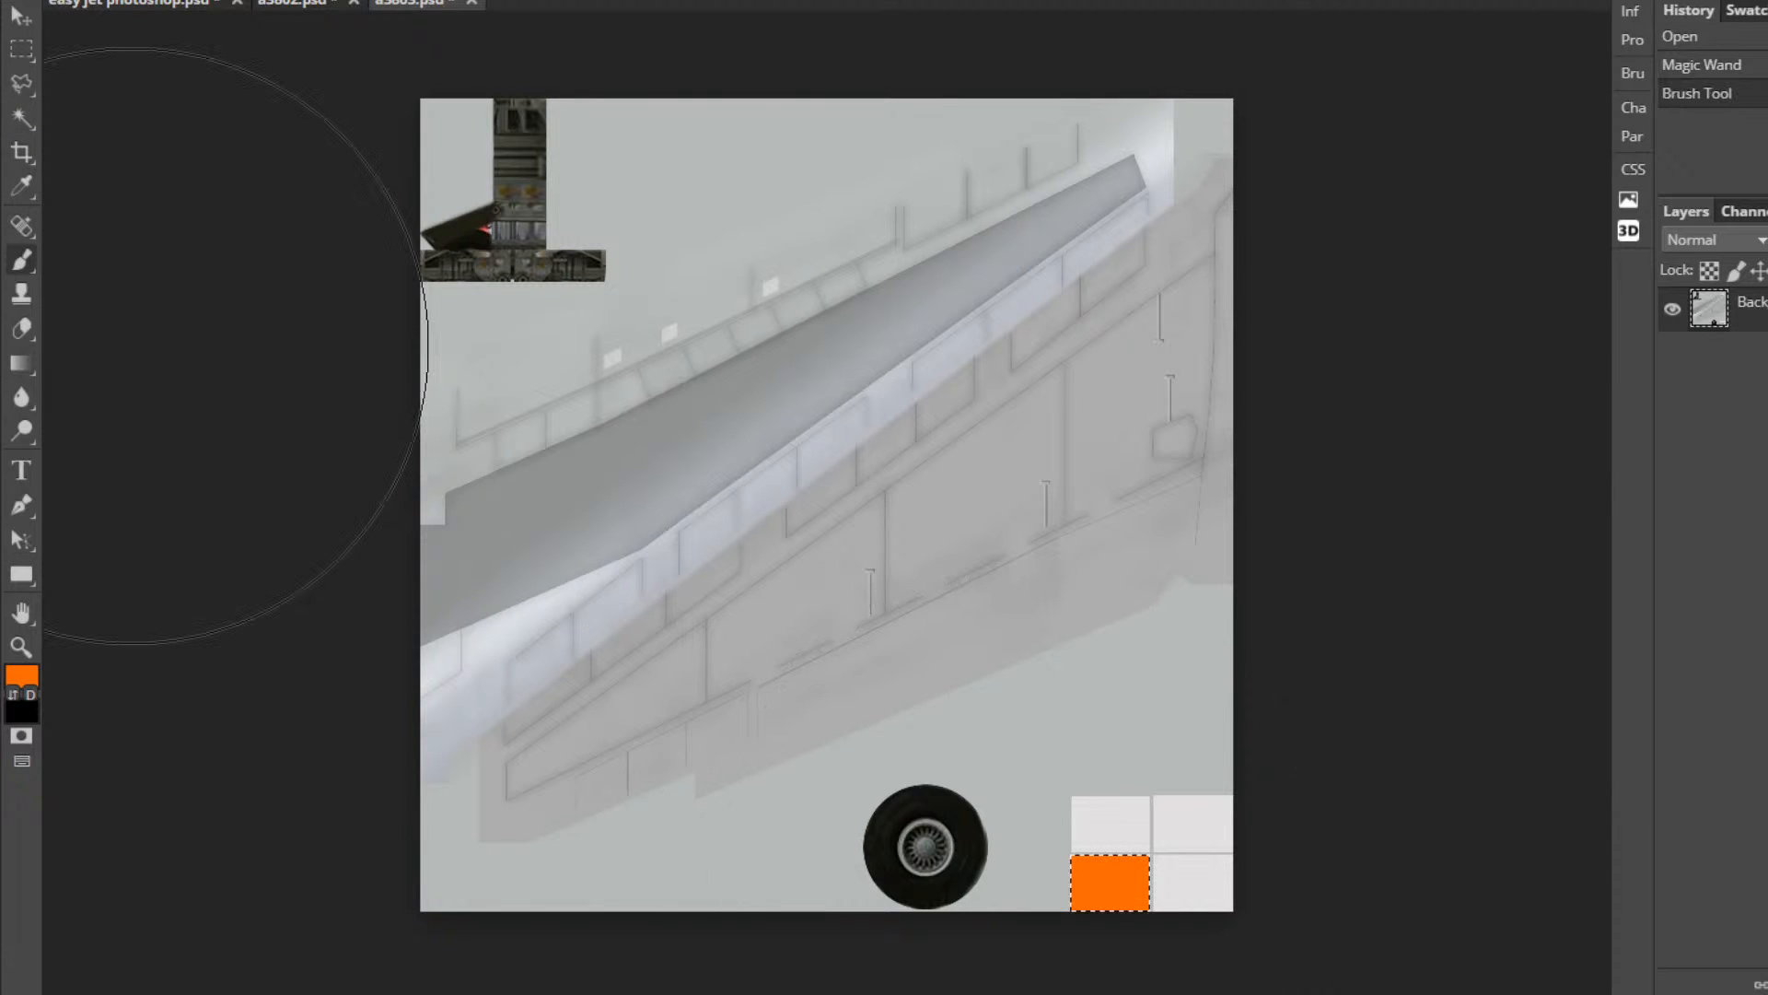
Export the wing texture as a 2048 × 2048 px PNG at 100% quality.
click(29, 0)
mouse_move(120, 203)
click(300, 217)
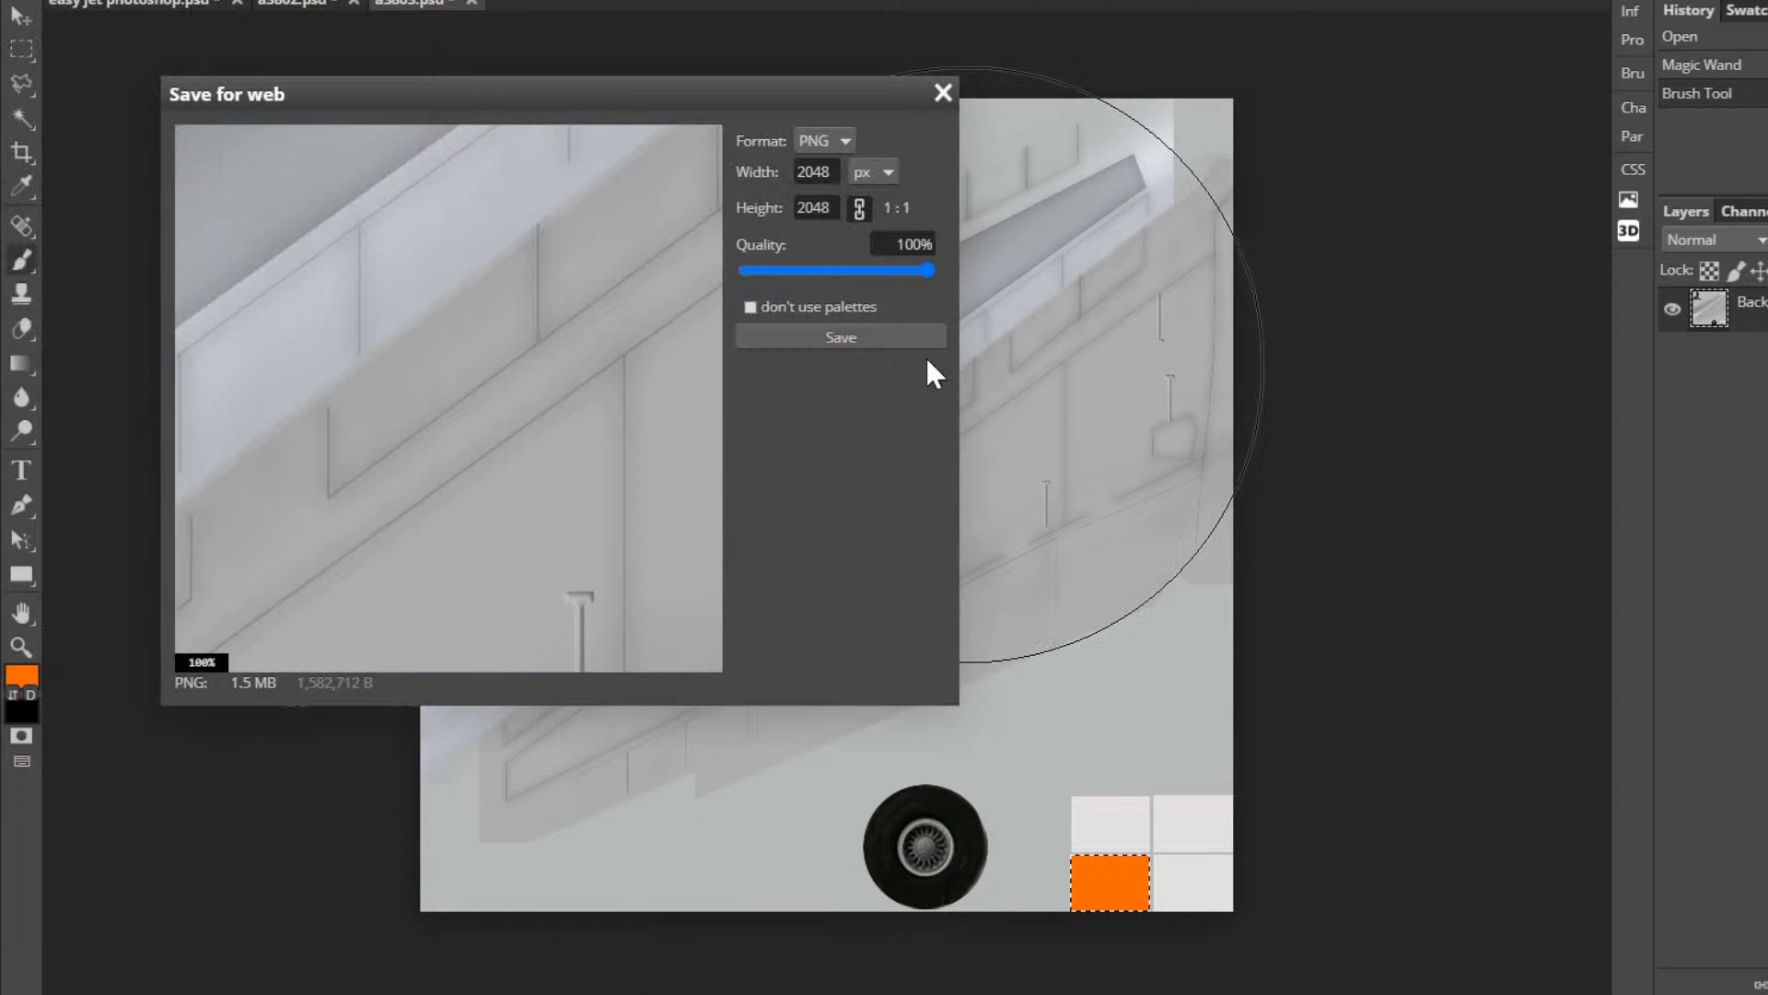
click(851, 333)
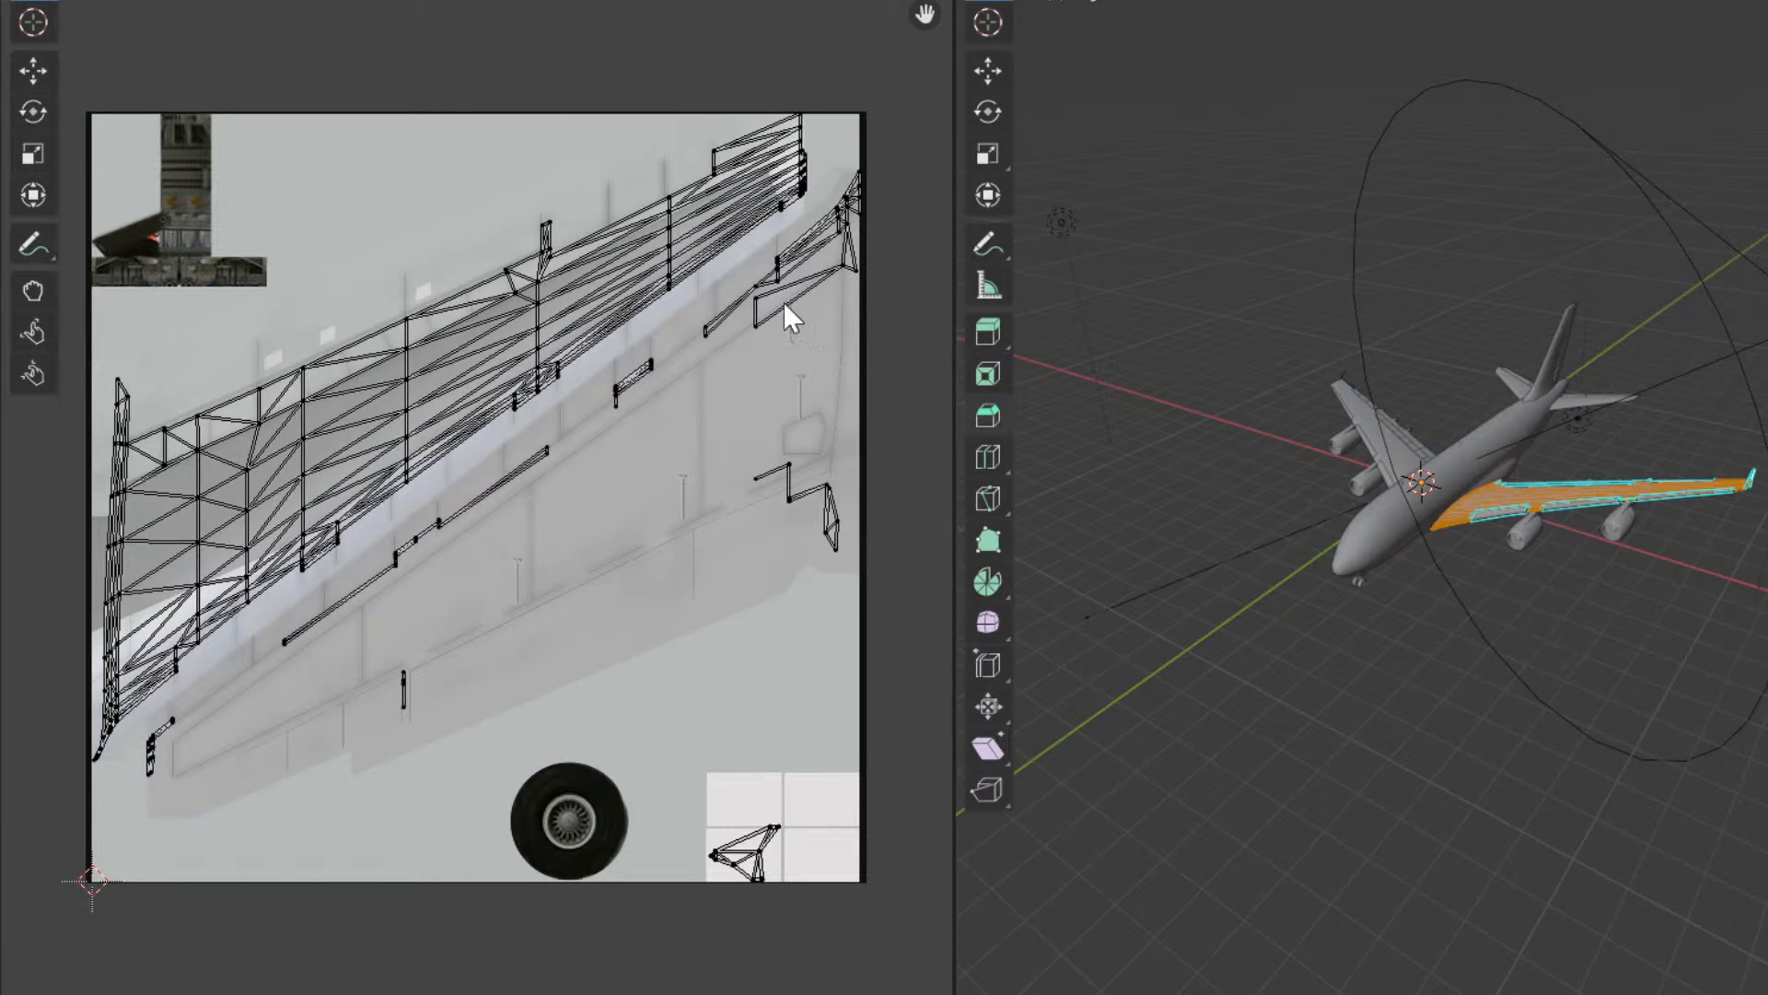
In Blender, load a3803.png into the A380_3 material's image texture and inspect the left winglet.
middle_drag(1525, 683, 1388, 489)
scroll(1389, 489, up, 6)
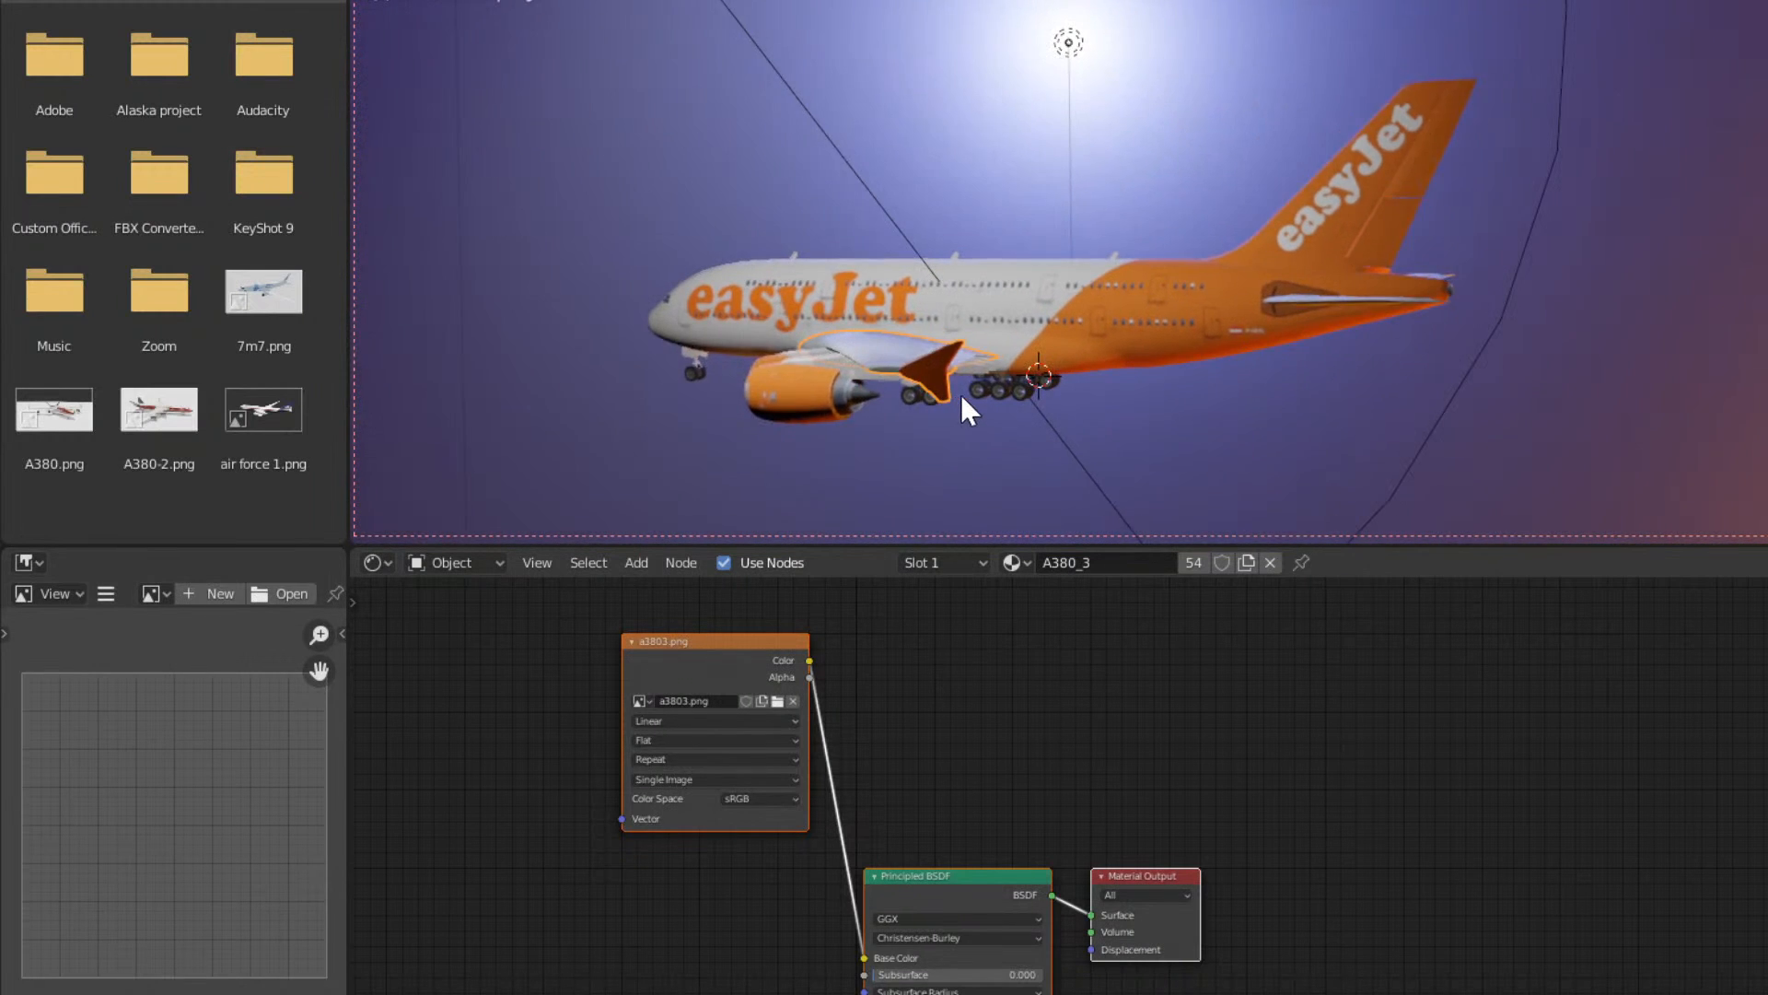
scroll(958, 396, up, 3)
middle_drag(965, 401, 974, 396)
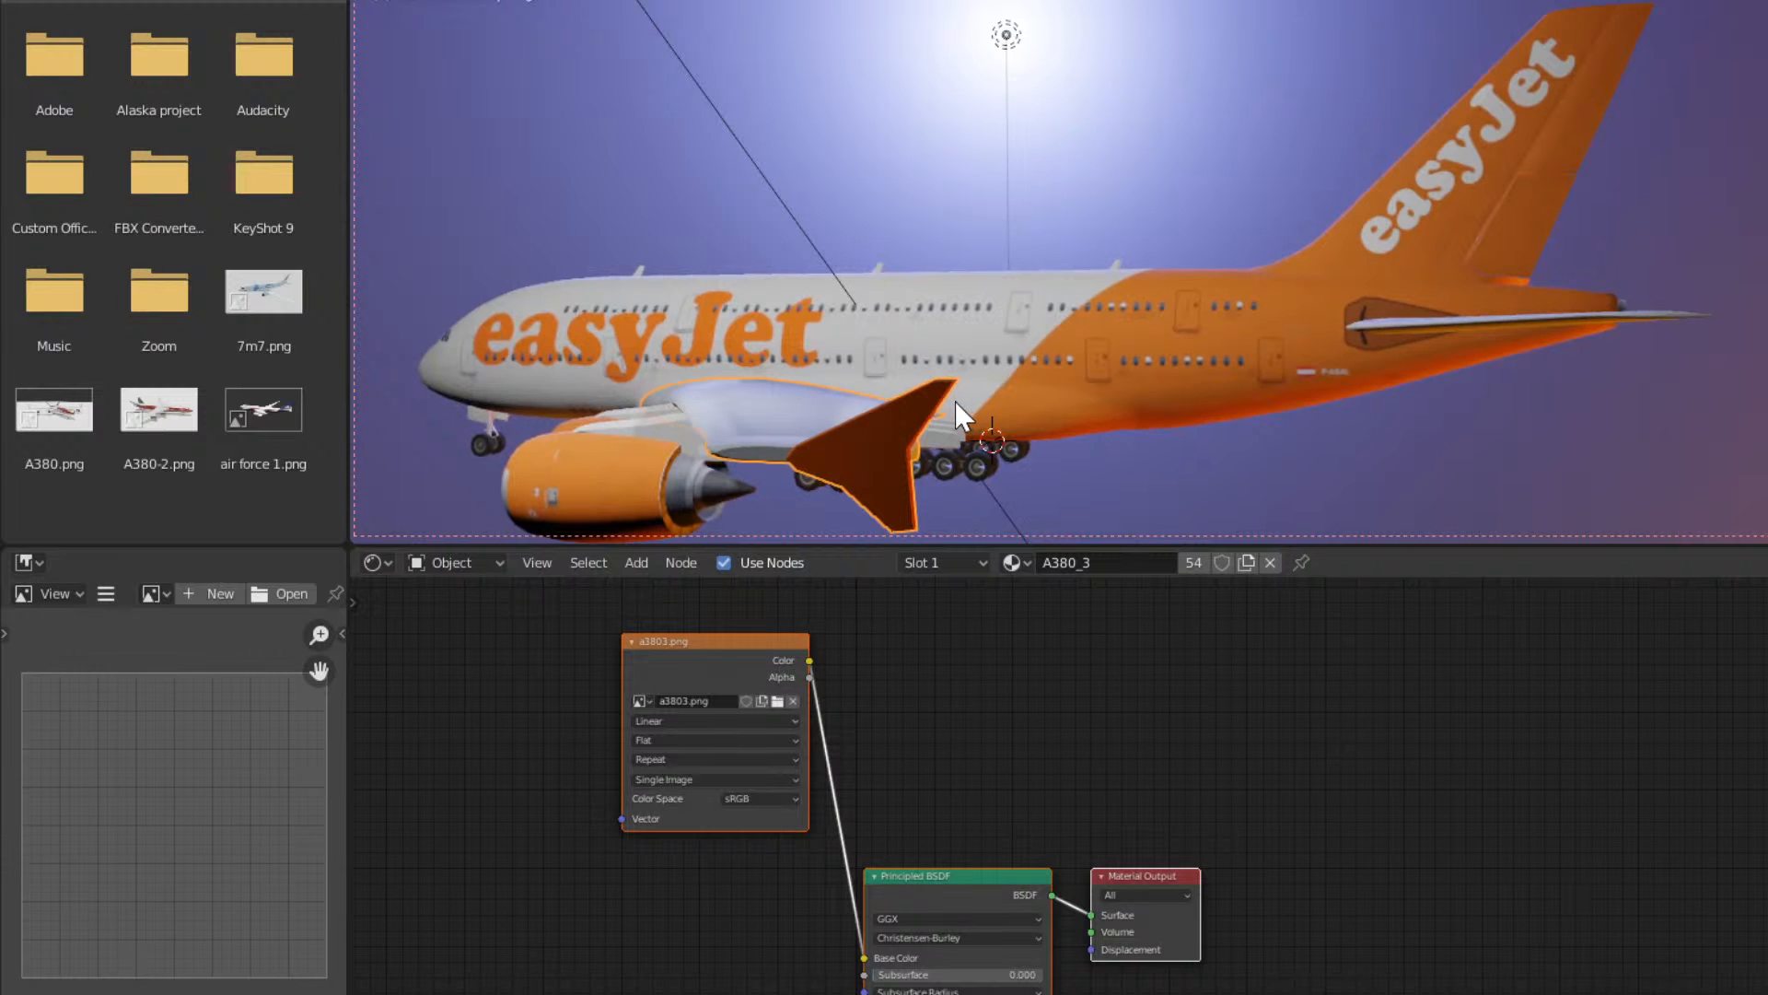
Select the right wing to check its winglet's colouring.
scroll(954, 401, down, 2)
middle_drag(634, 391, 1161, 401)
click(954, 367)
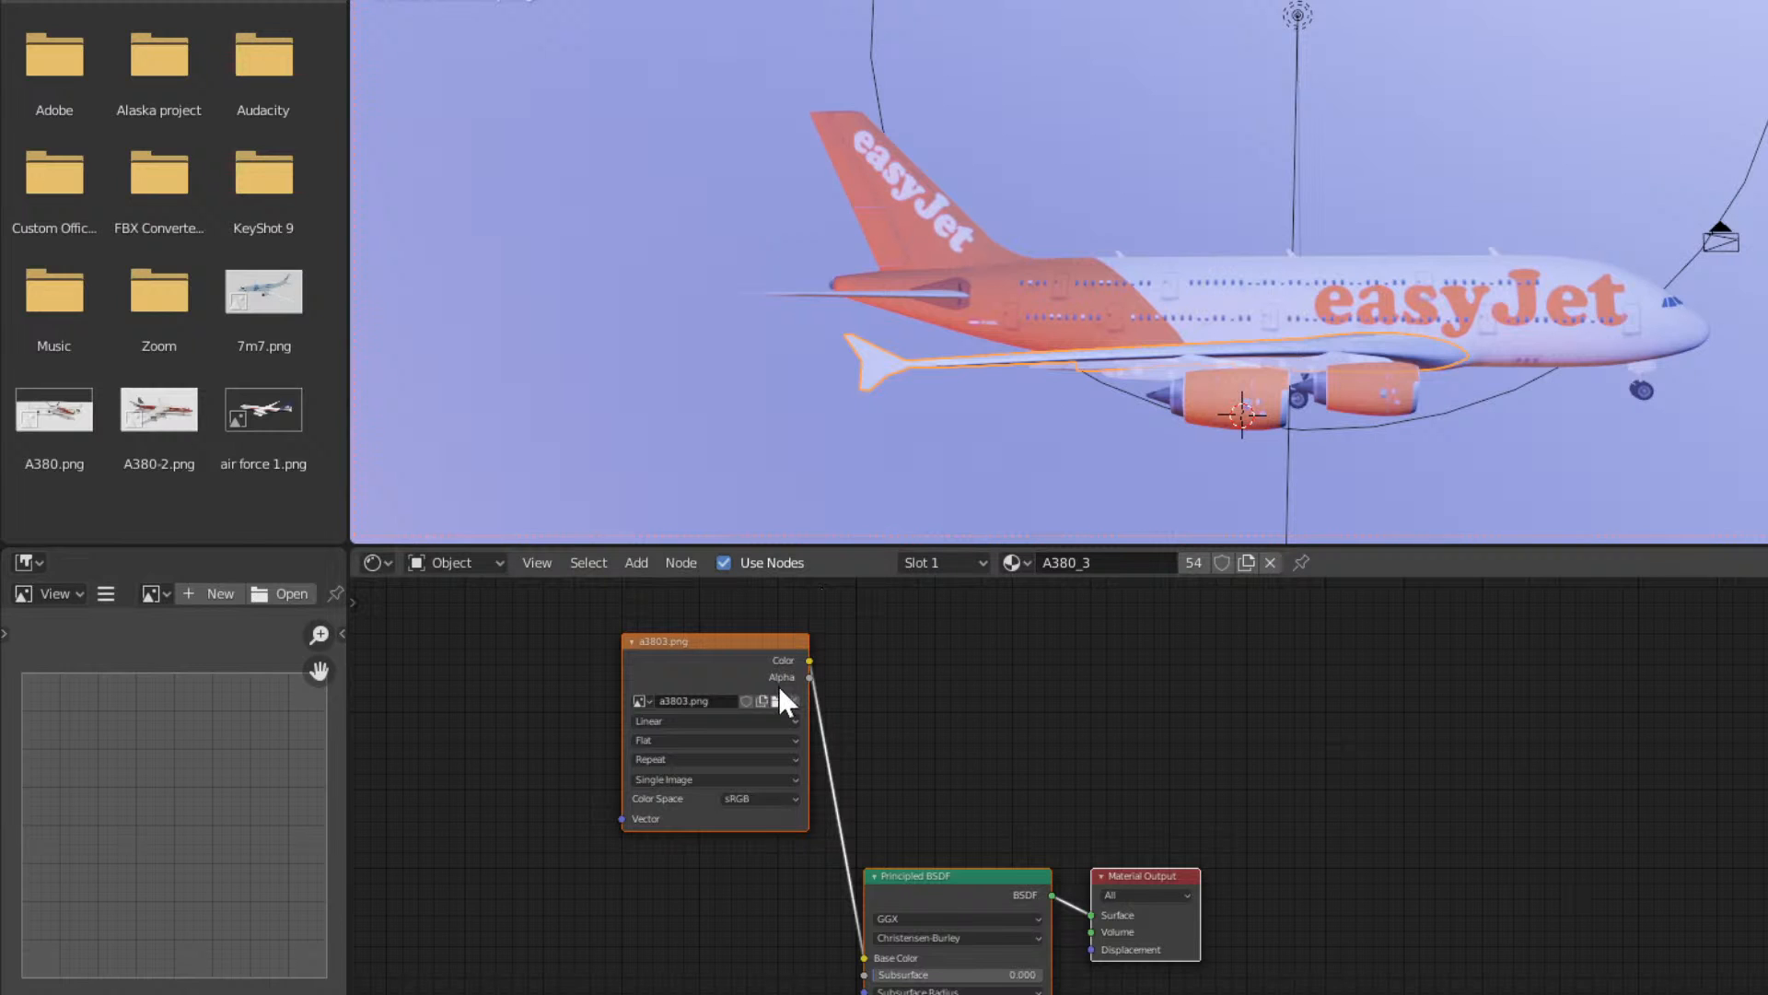
Examine the left wing and winglet beside the UV layout to see which corner texture tiles the winglet uses.
mouse_move(1059, 396)
middle_down()
mouse_move(908, 466)
mouse_move(1294, 402)
mouse_move(1064, 454)
mouse_move(1185, 472)
mouse_move(1087, 411)
middle_up()
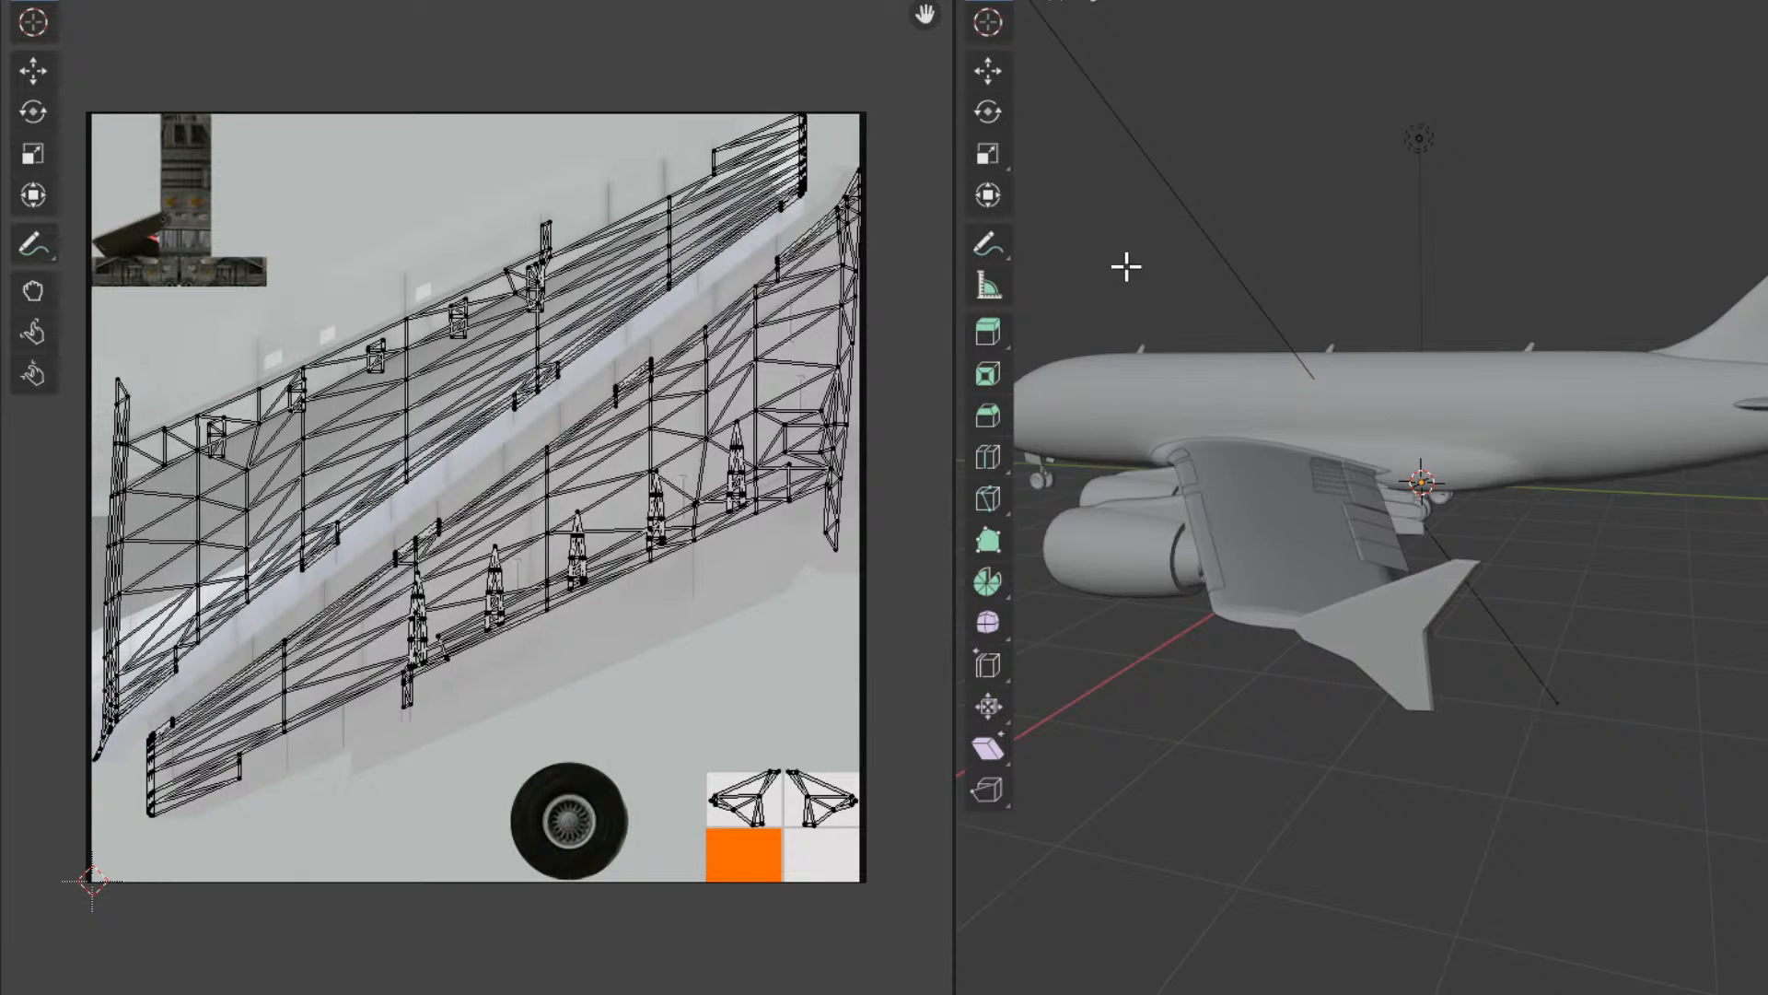
middle_drag(1363, 488, 1423, 481)
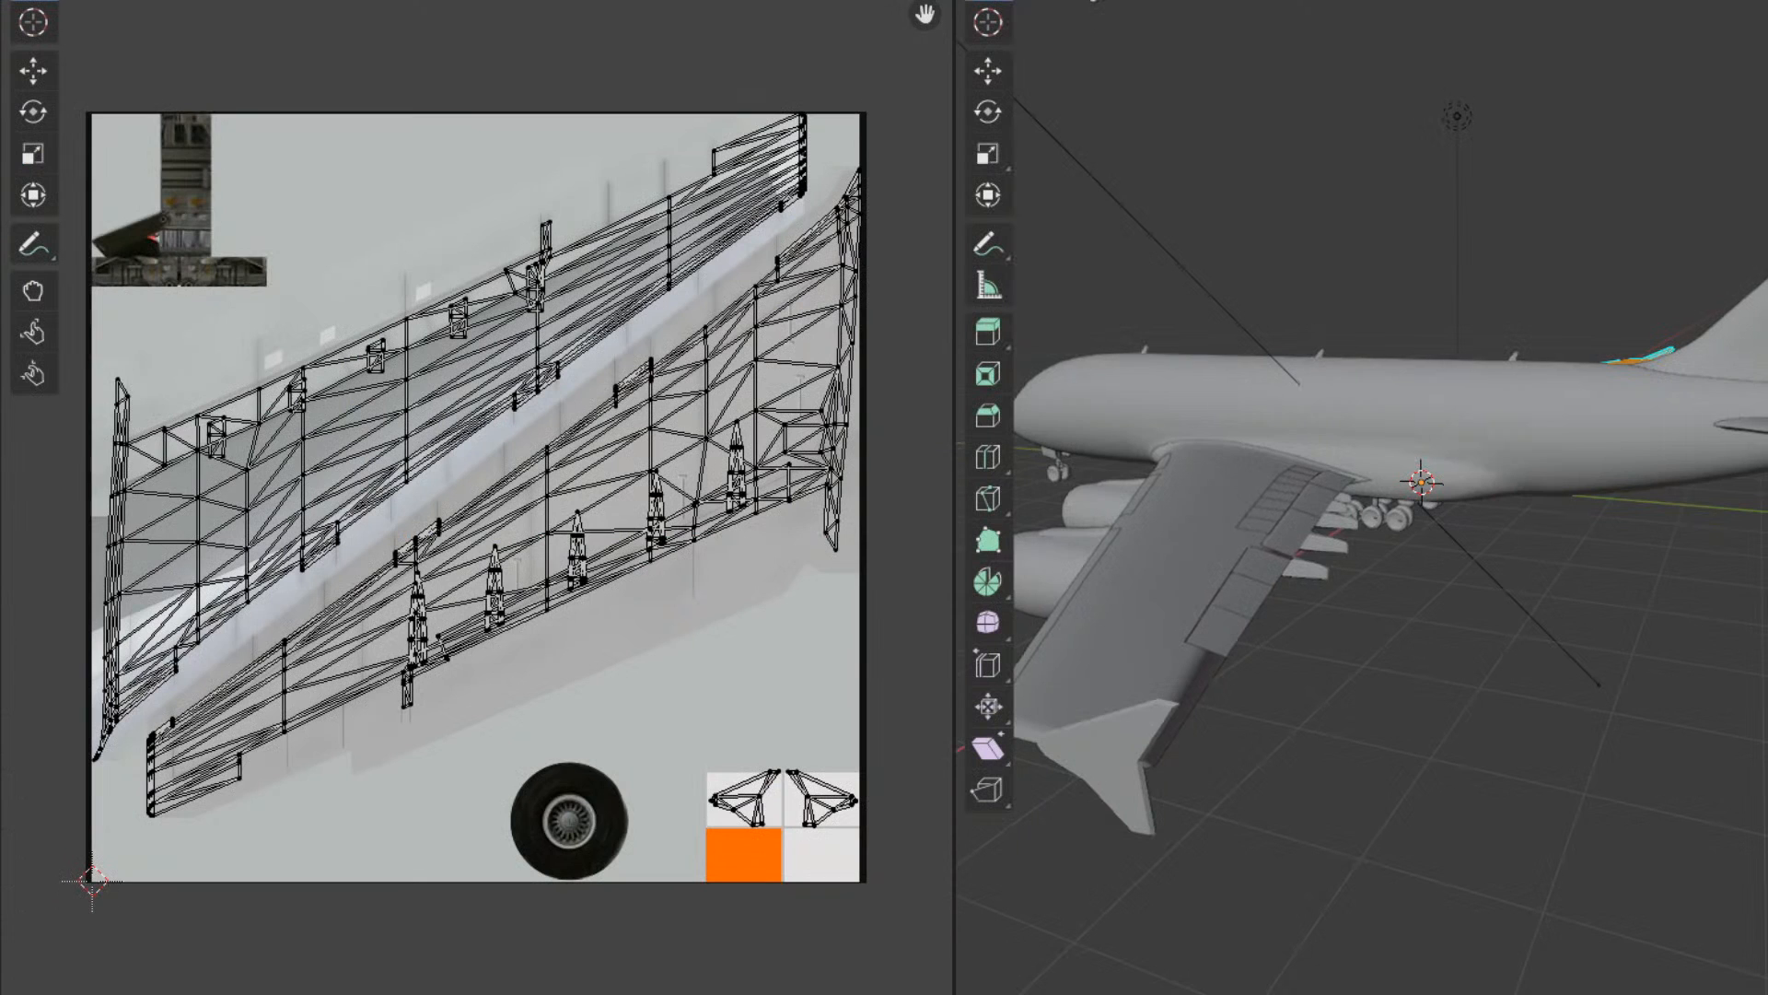
Switch to Photopea and set the foreground colour to the lighter orange ff8a3c.
mouse_move(611, 993)
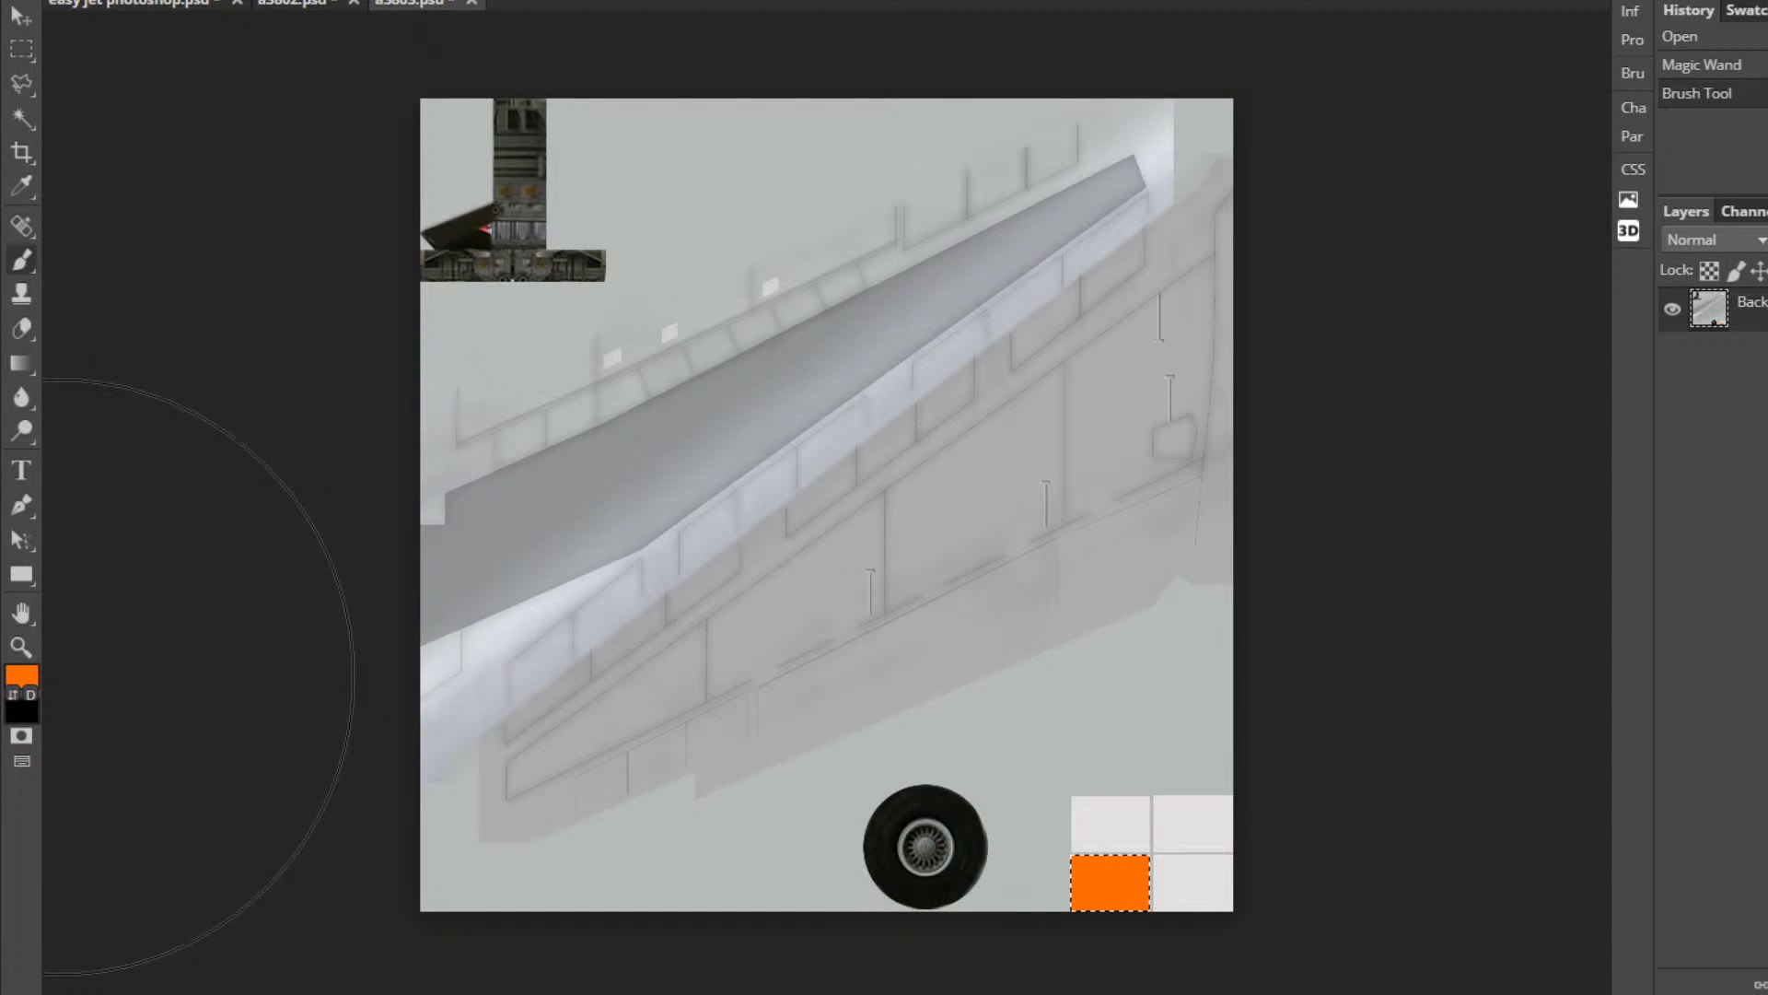
click(21, 675)
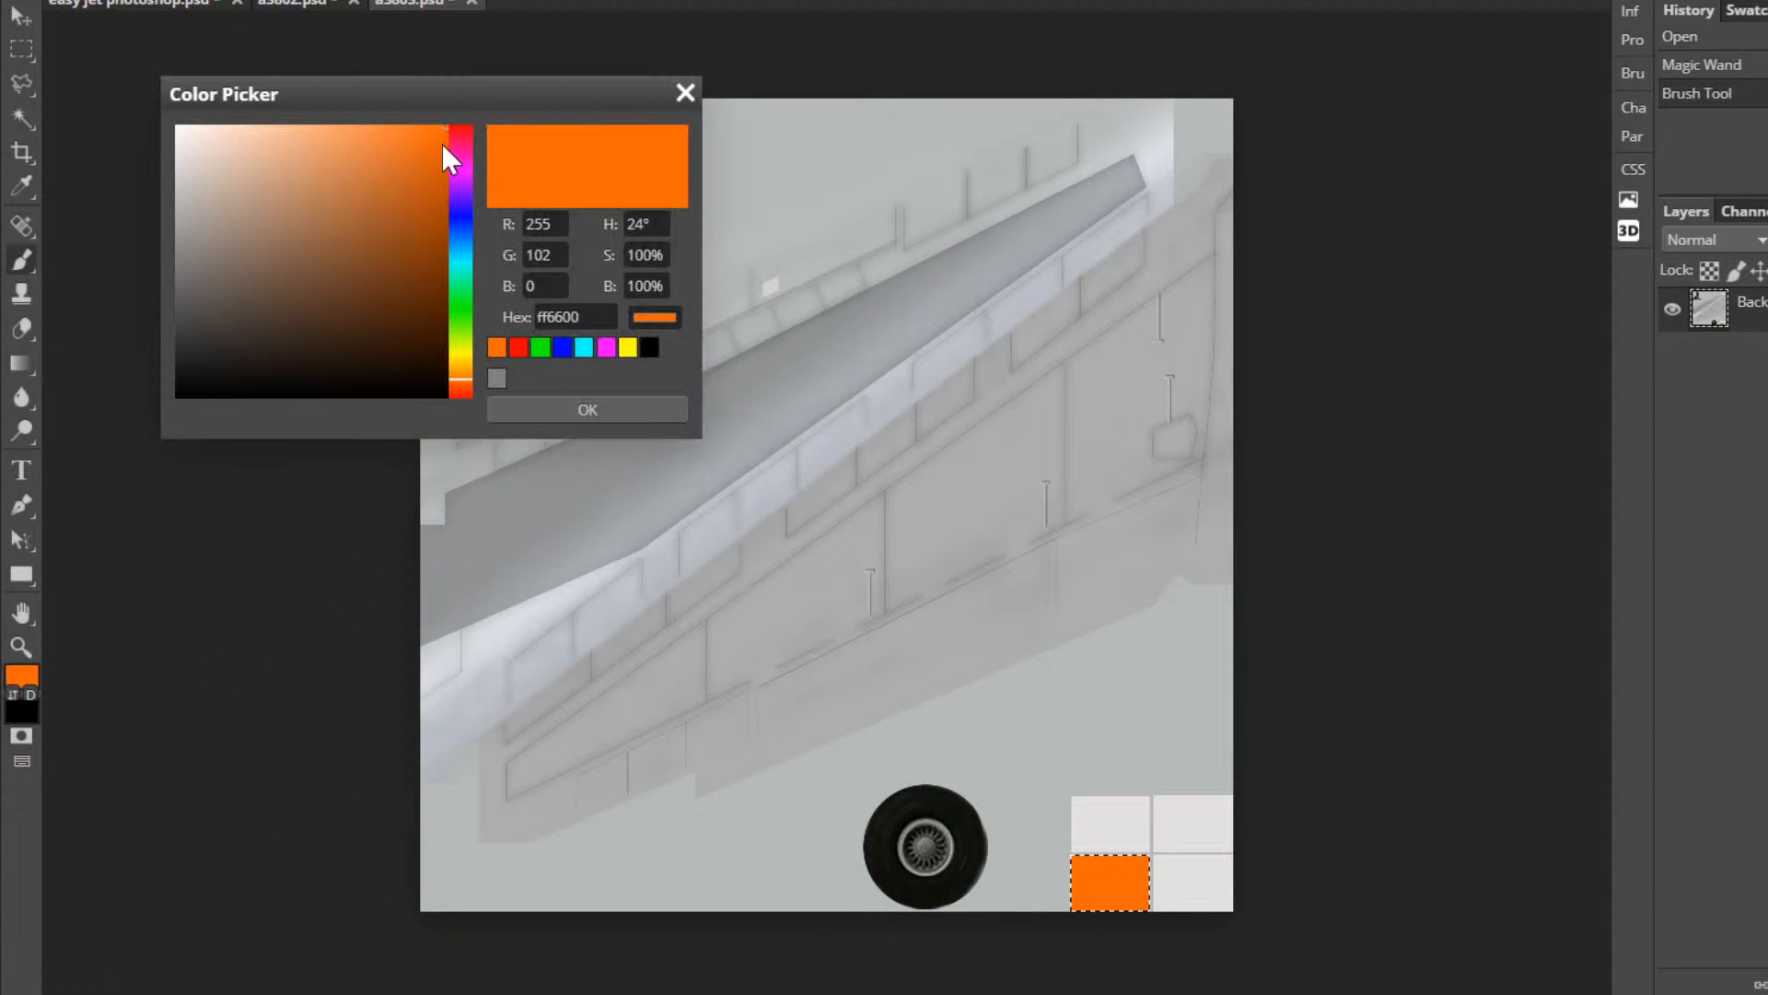
drag(424, 138, 385, 132)
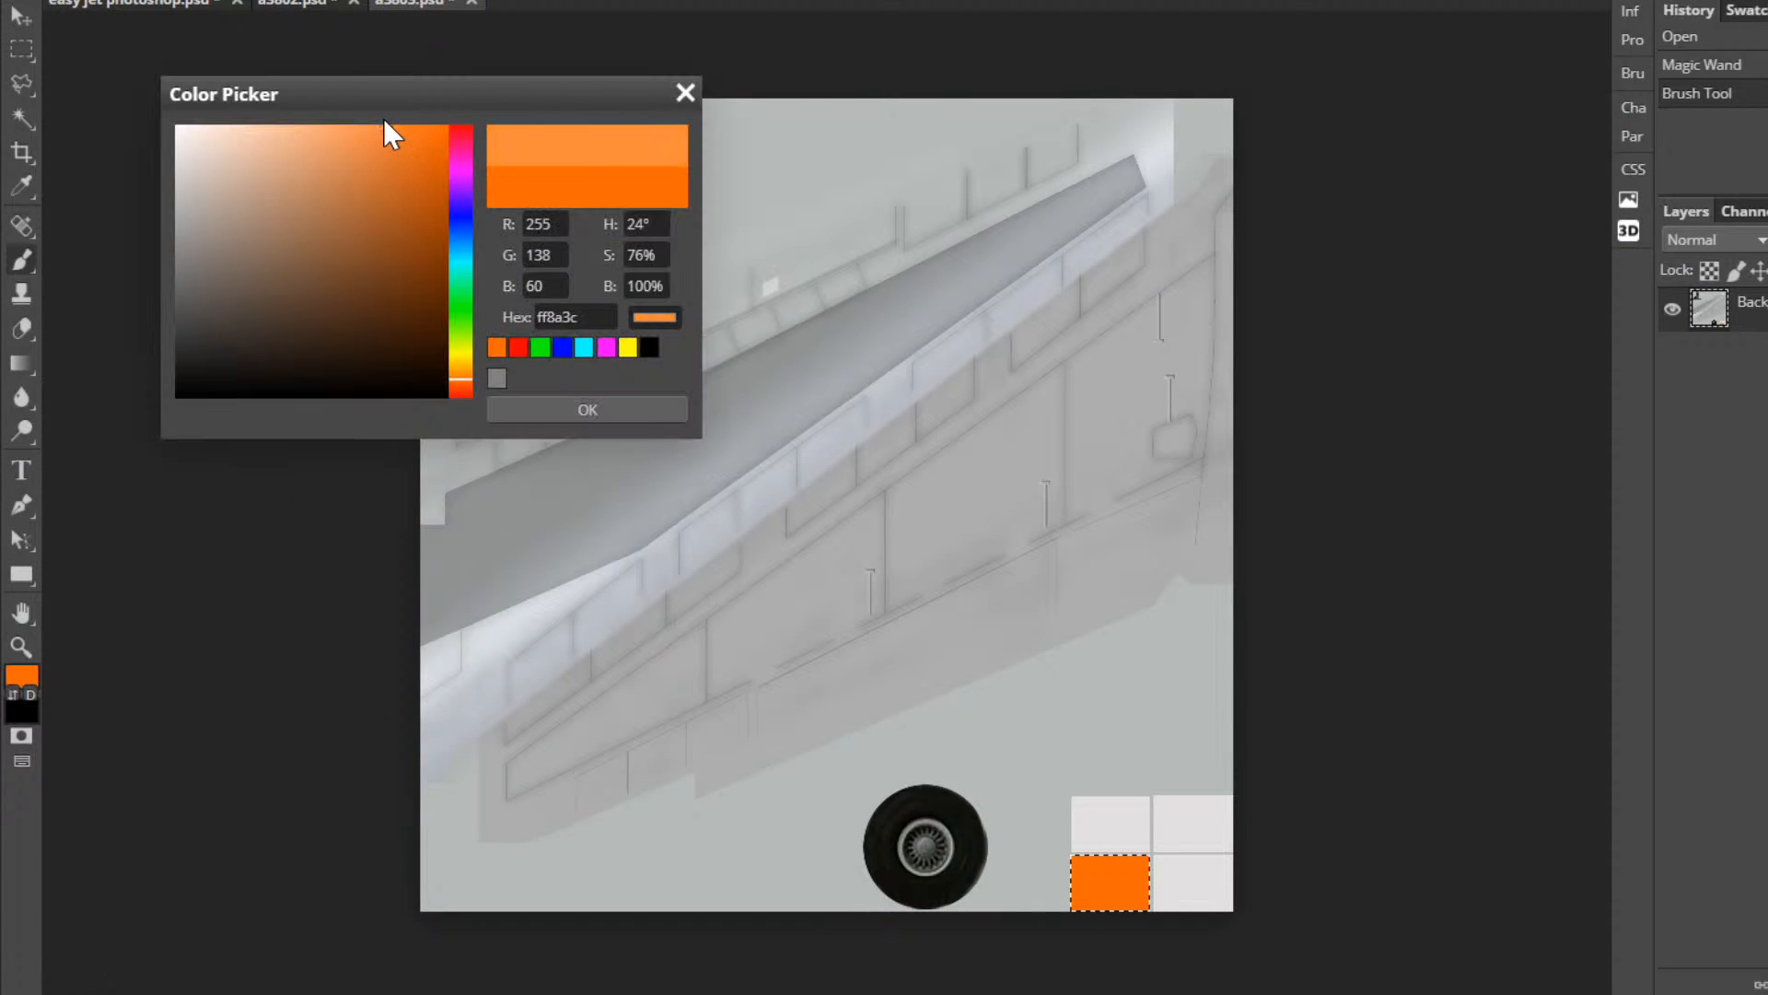
click(665, 413)
Select all four tiles in the wing texture's lower-right corner with the Magic Wand and paint them with the lighter orange.
key(ctrl+d)
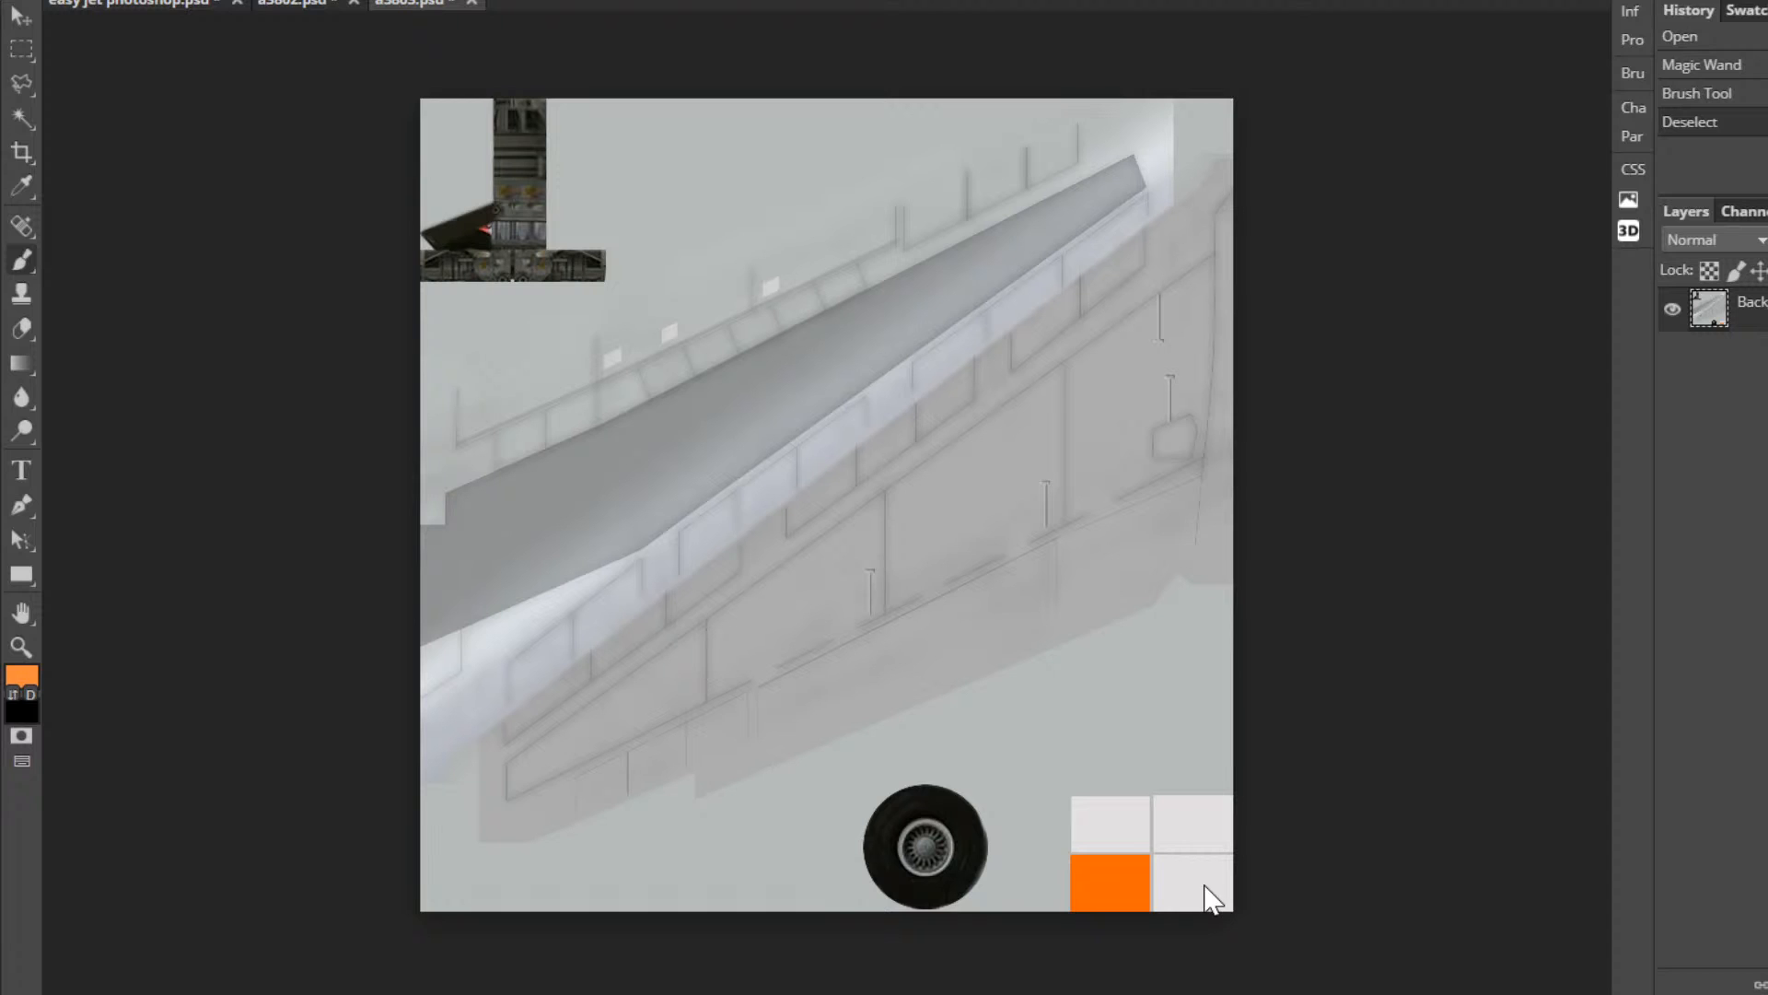
click(22, 118)
click(1124, 832)
shift+click(1126, 893)
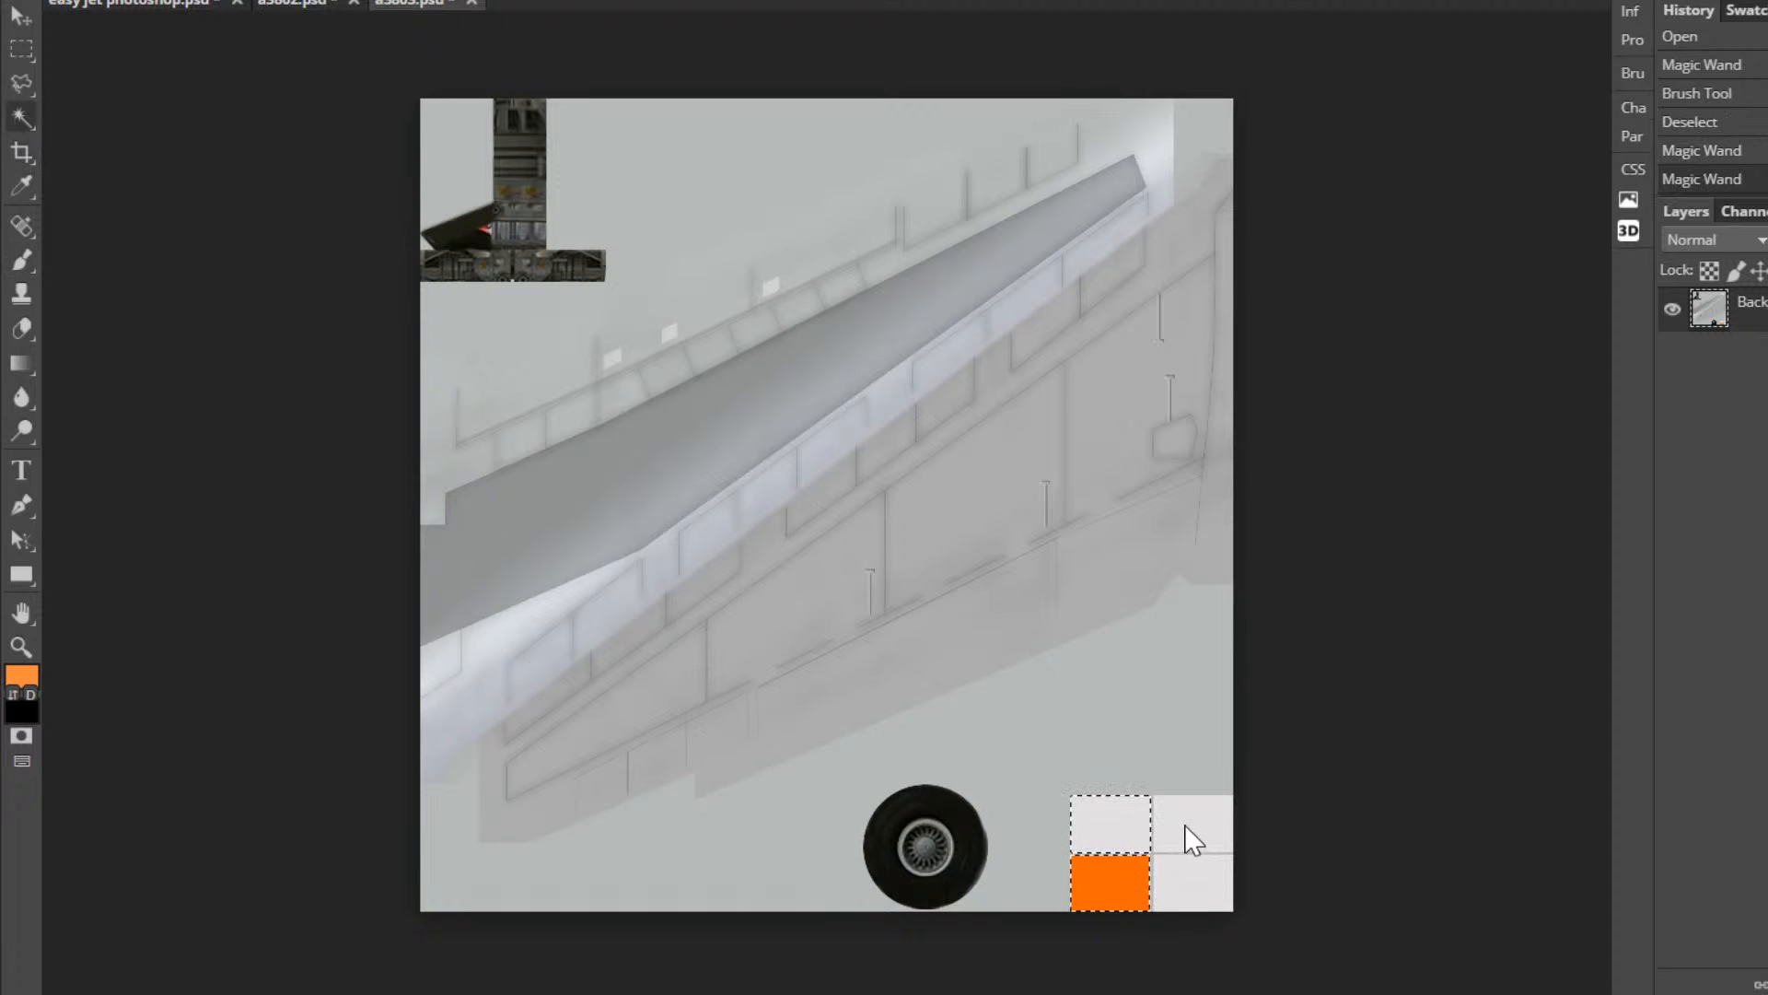
shift+click(1185, 826)
shift+click(1183, 895)
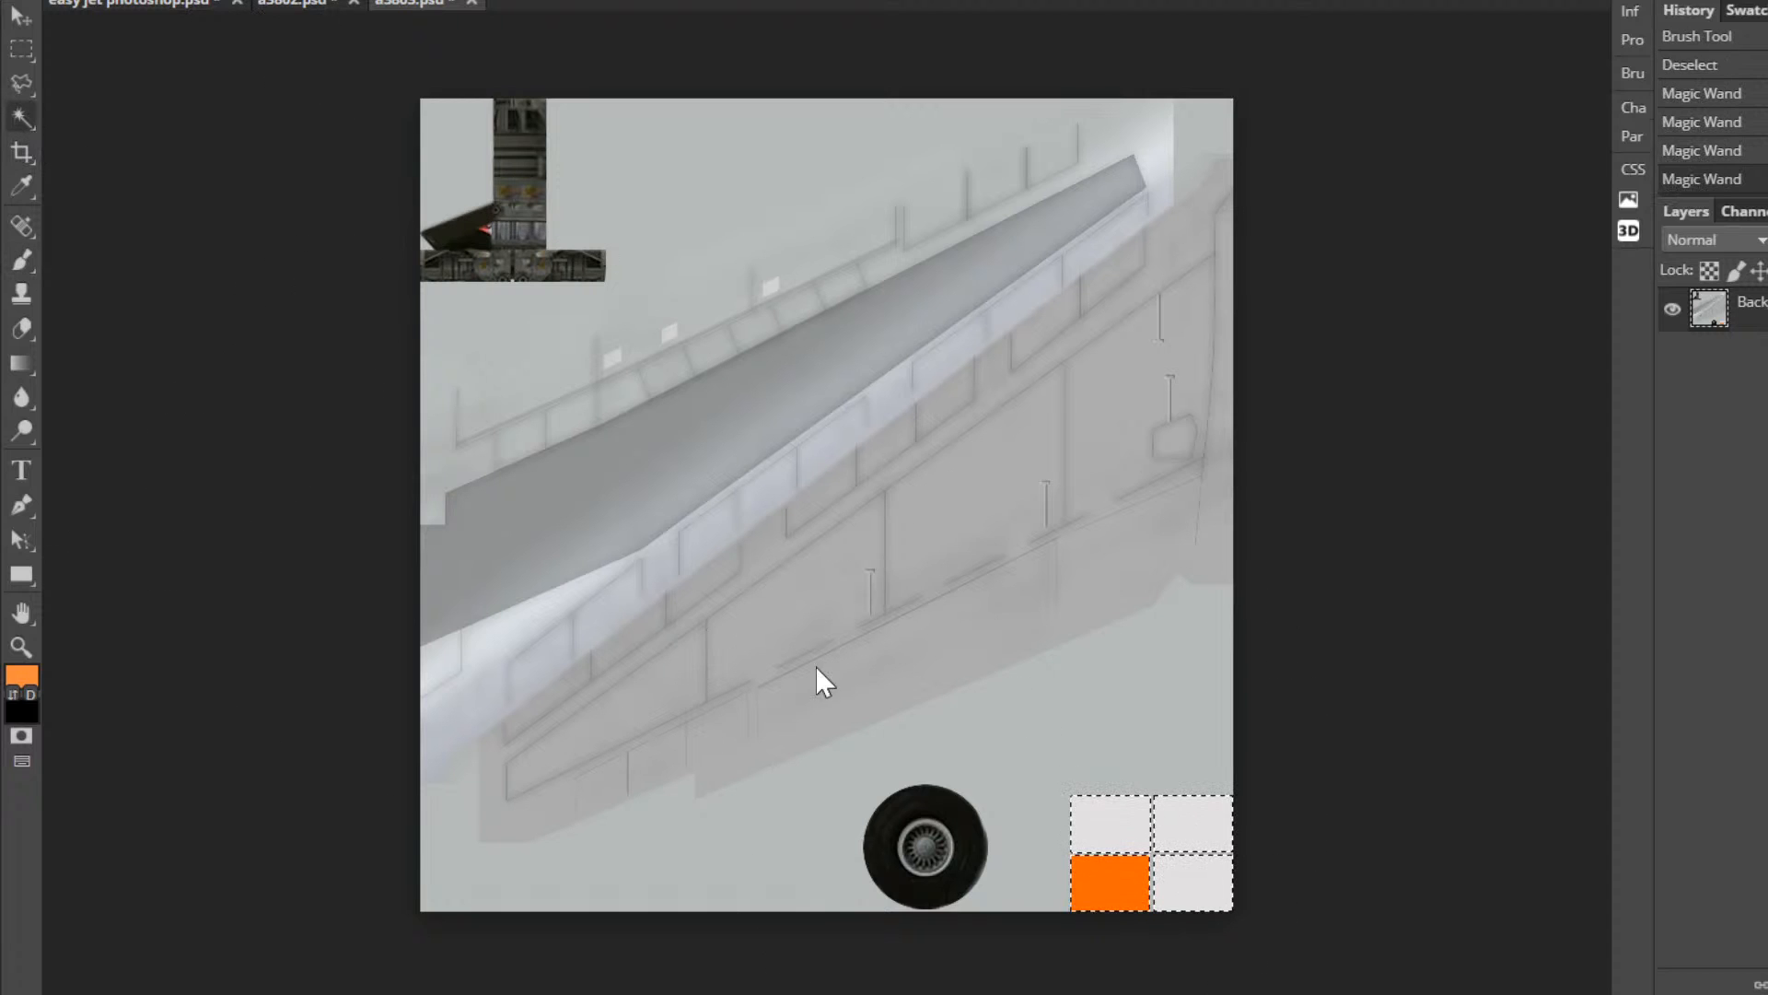
click(14, 263)
click(1321, 834)
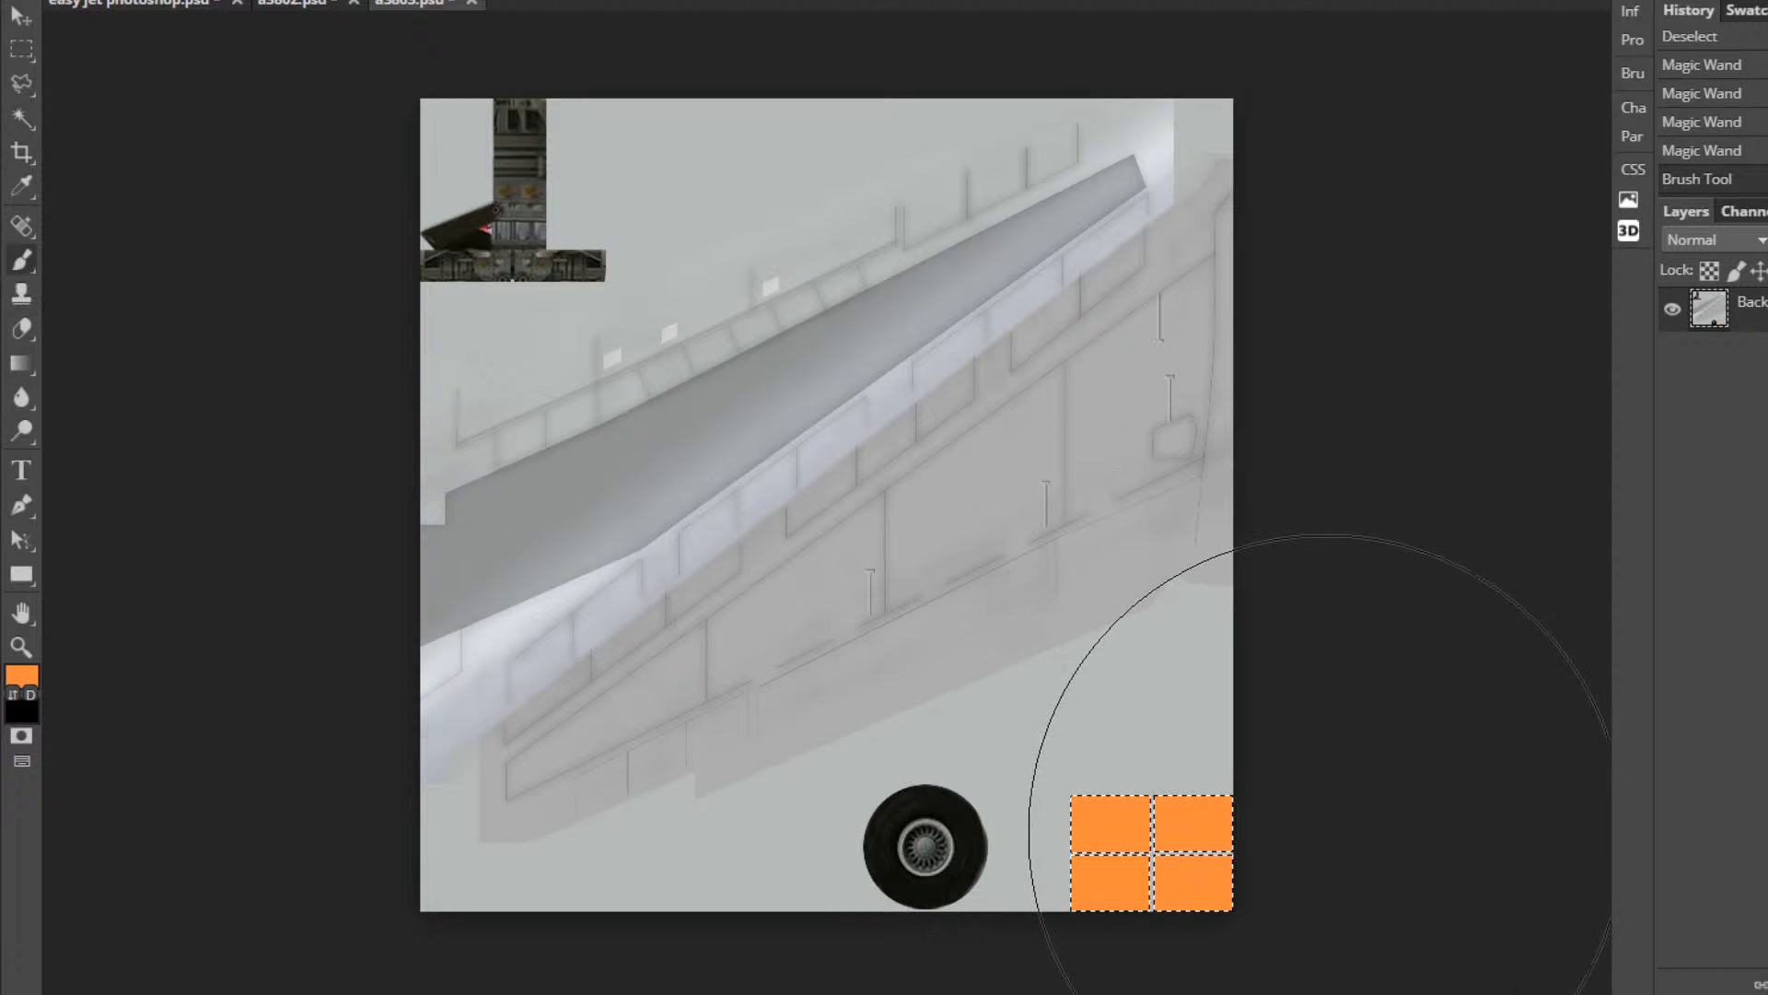
Export the repainted wing texture as a 2048 × 2048 px PNG at 100% quality.
click(22, 0)
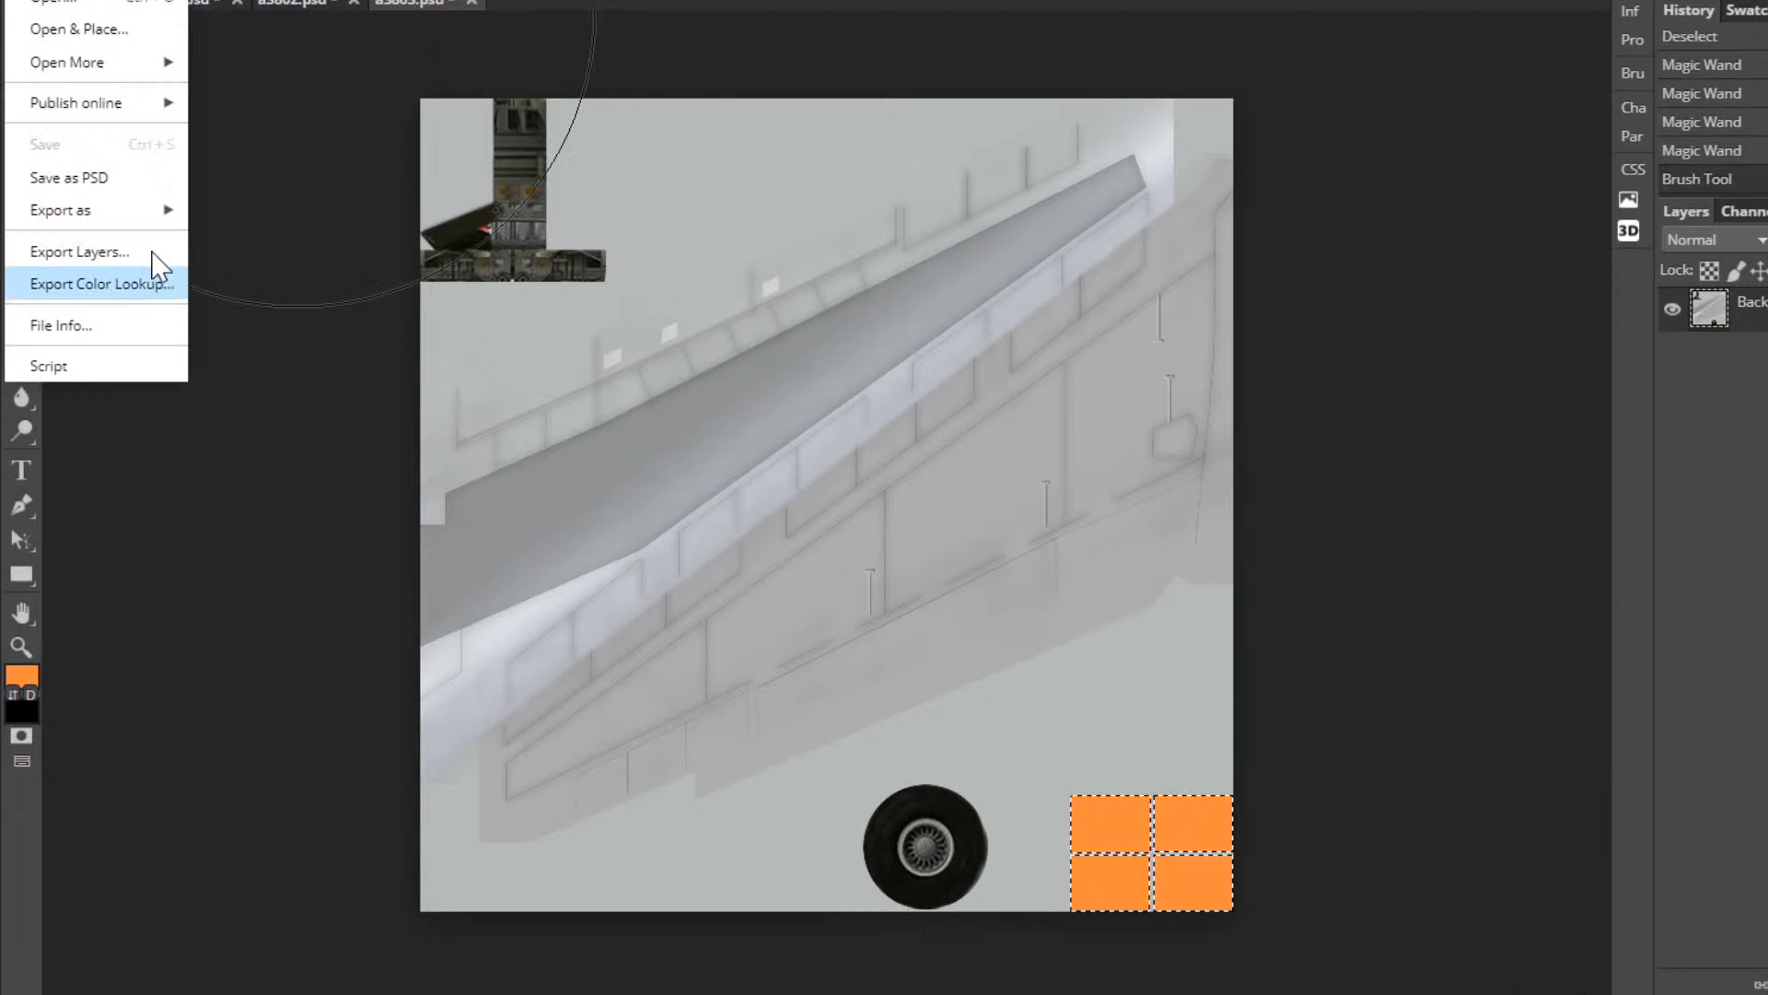
mouse_move(156, 226)
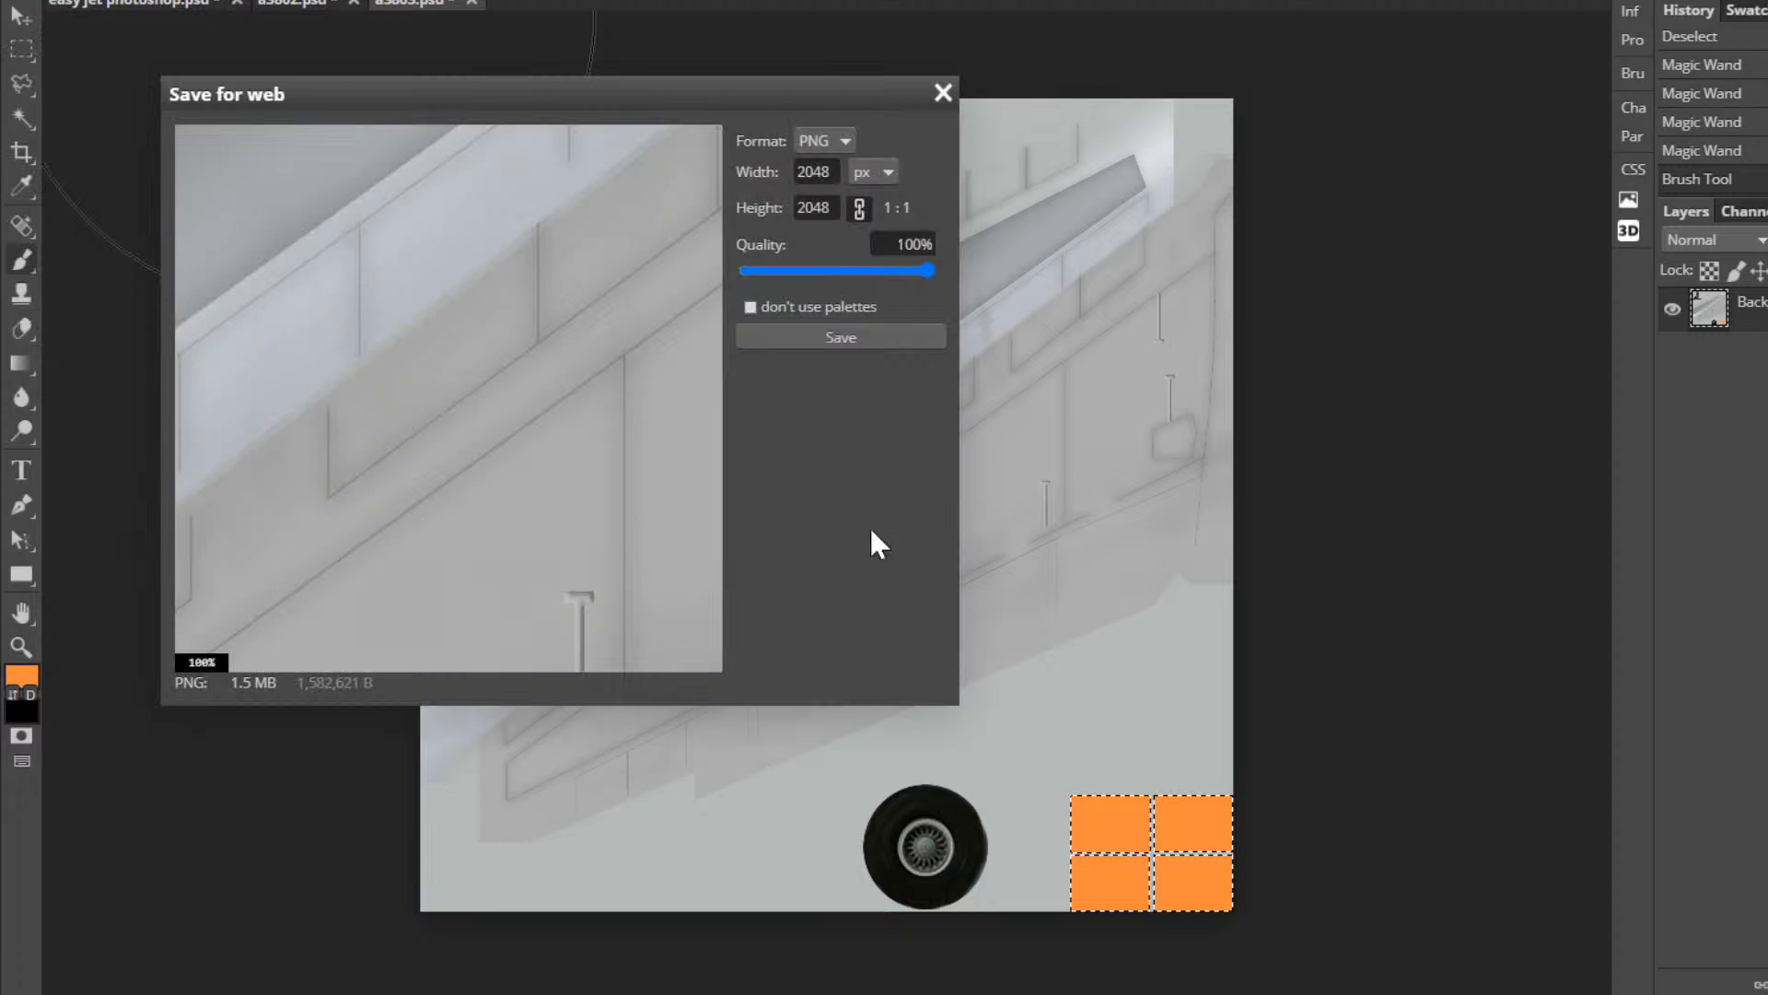
click(799, 337)
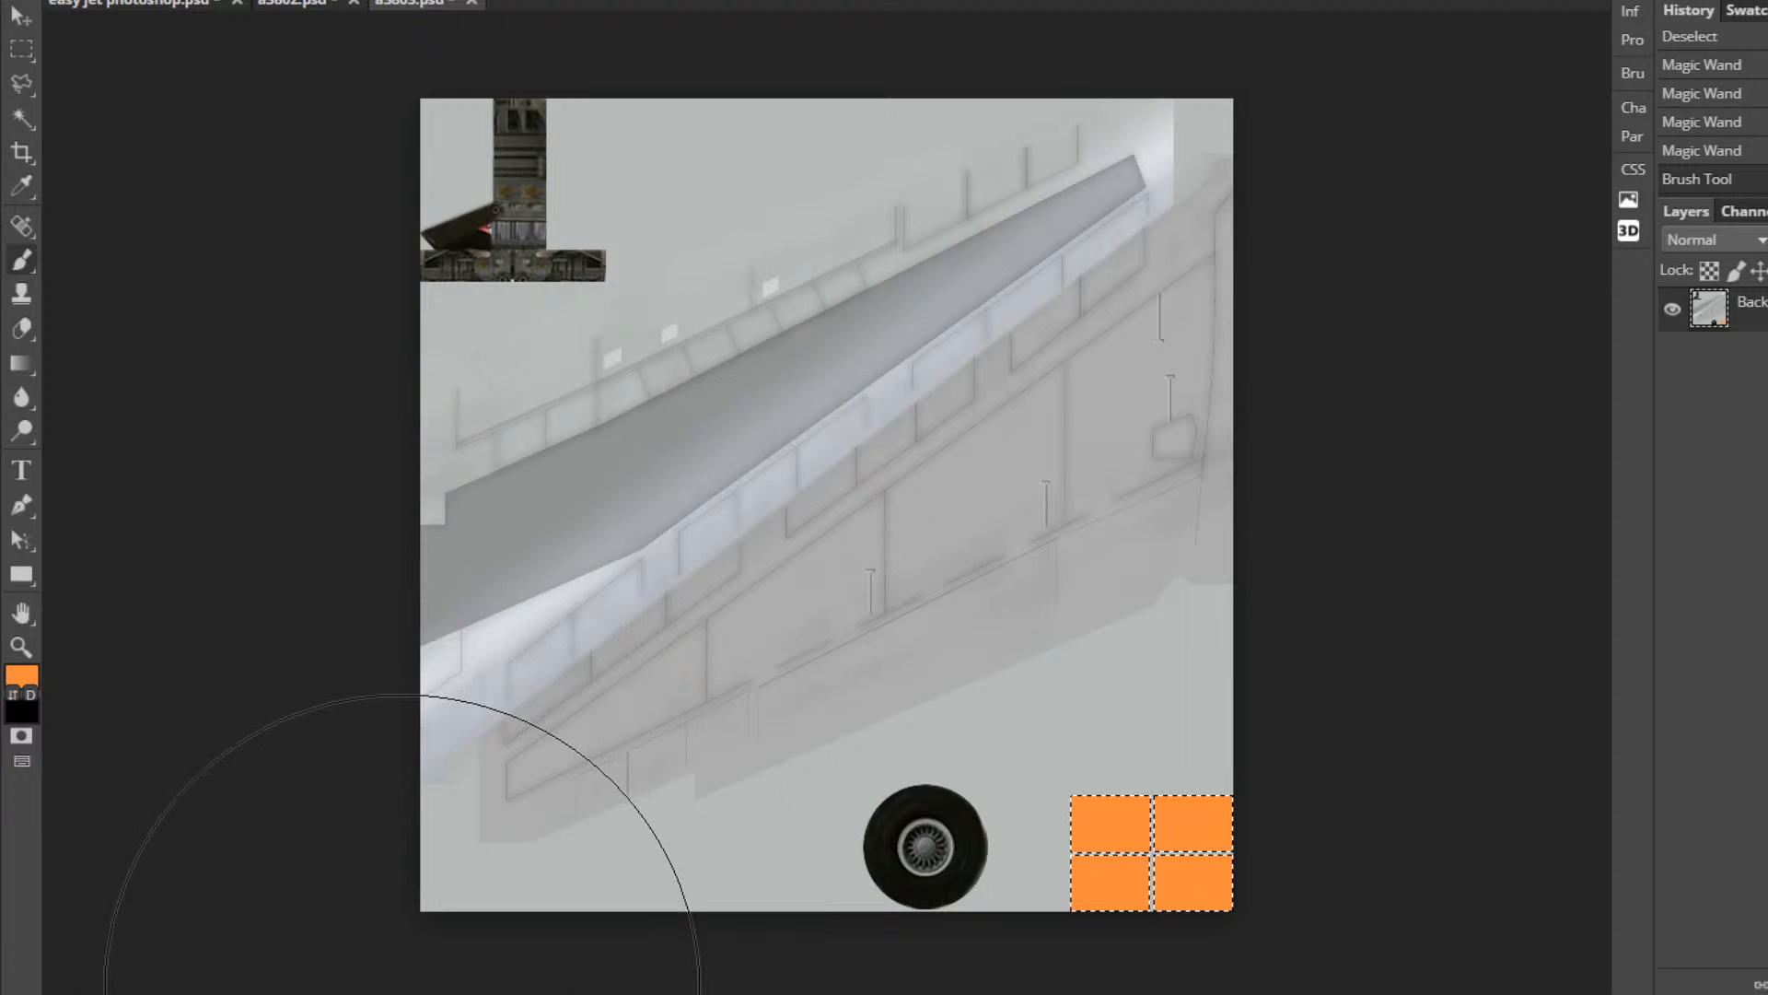
In Blender, load a3803 (1).png into the A380_3 material's image texture and check the left winglet.
mouse_move(319, 993)
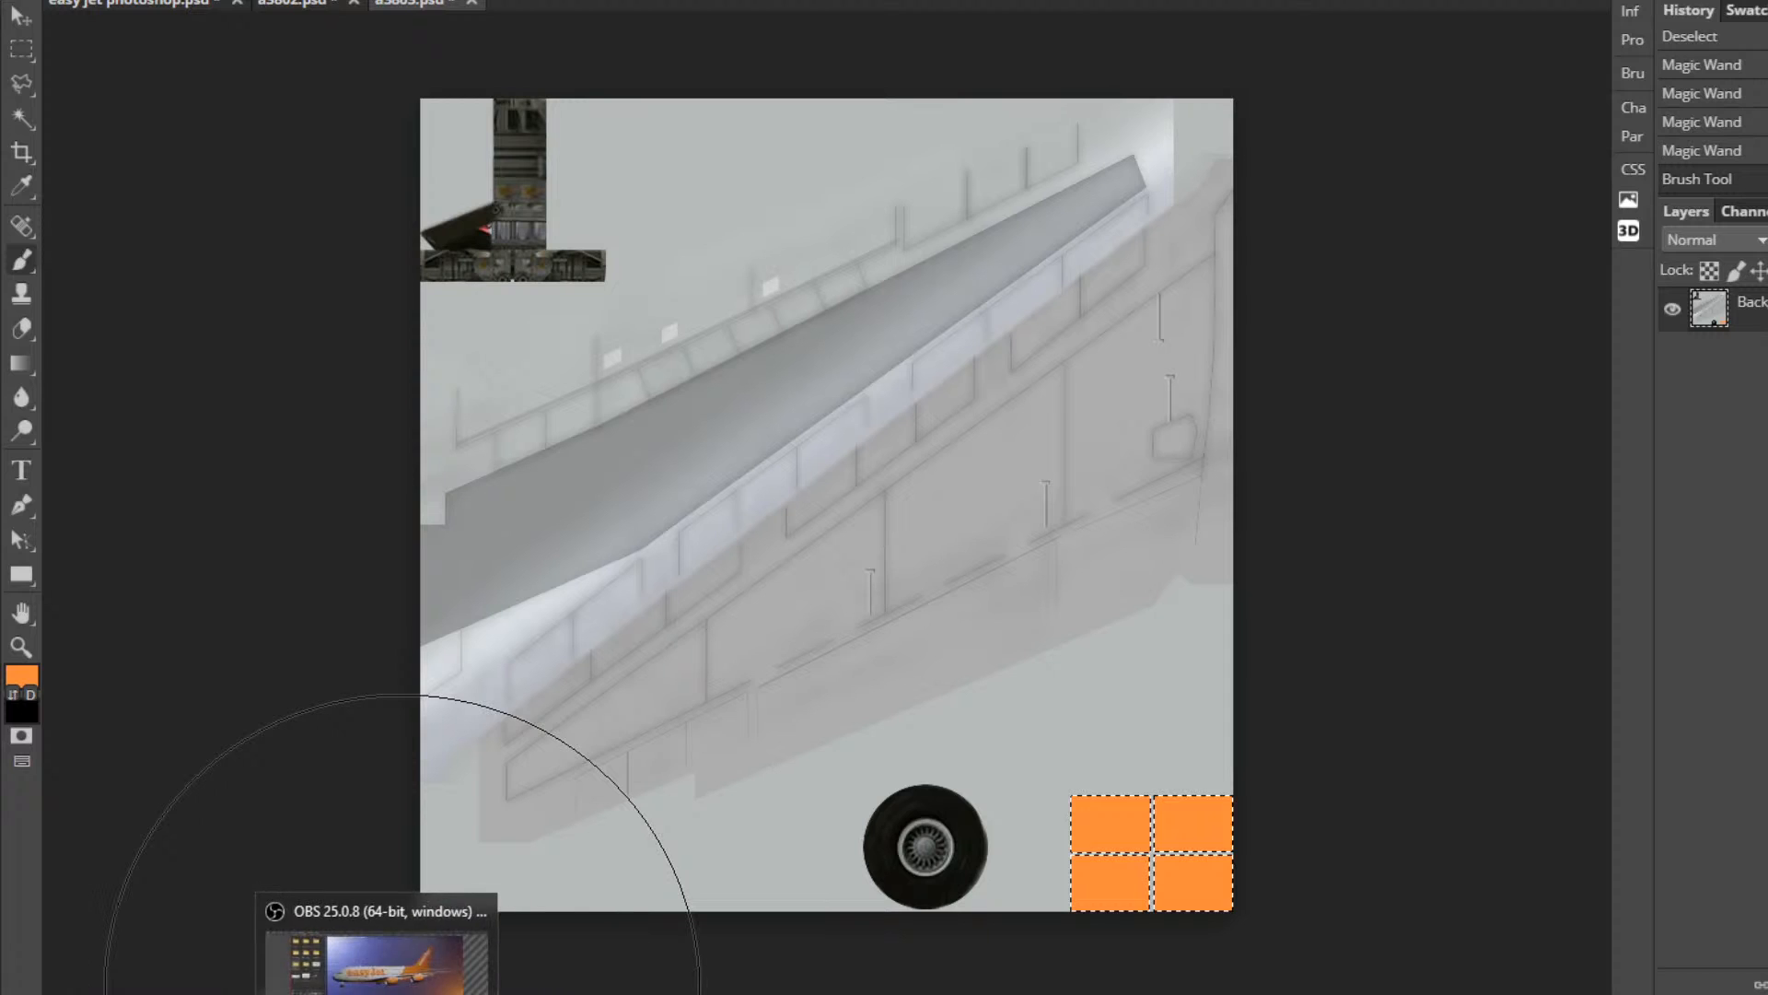
click(433, 993)
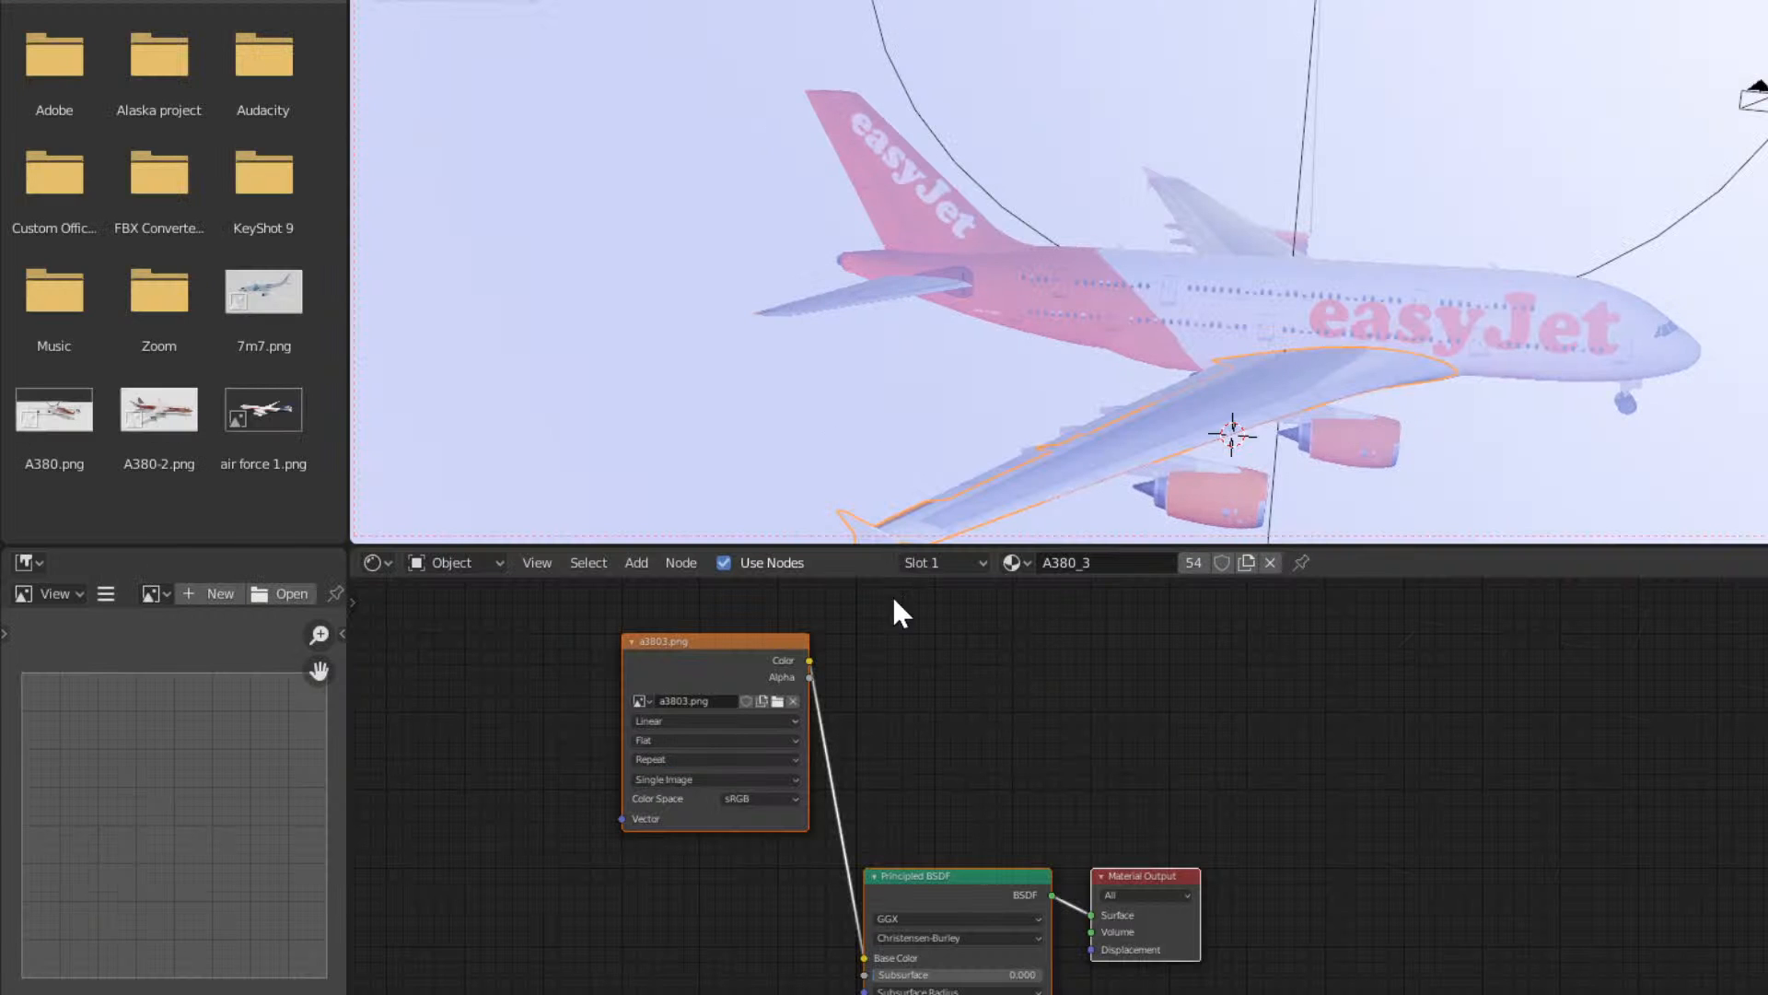
click(777, 700)
middle_drag(1430, 217, 987, 185)
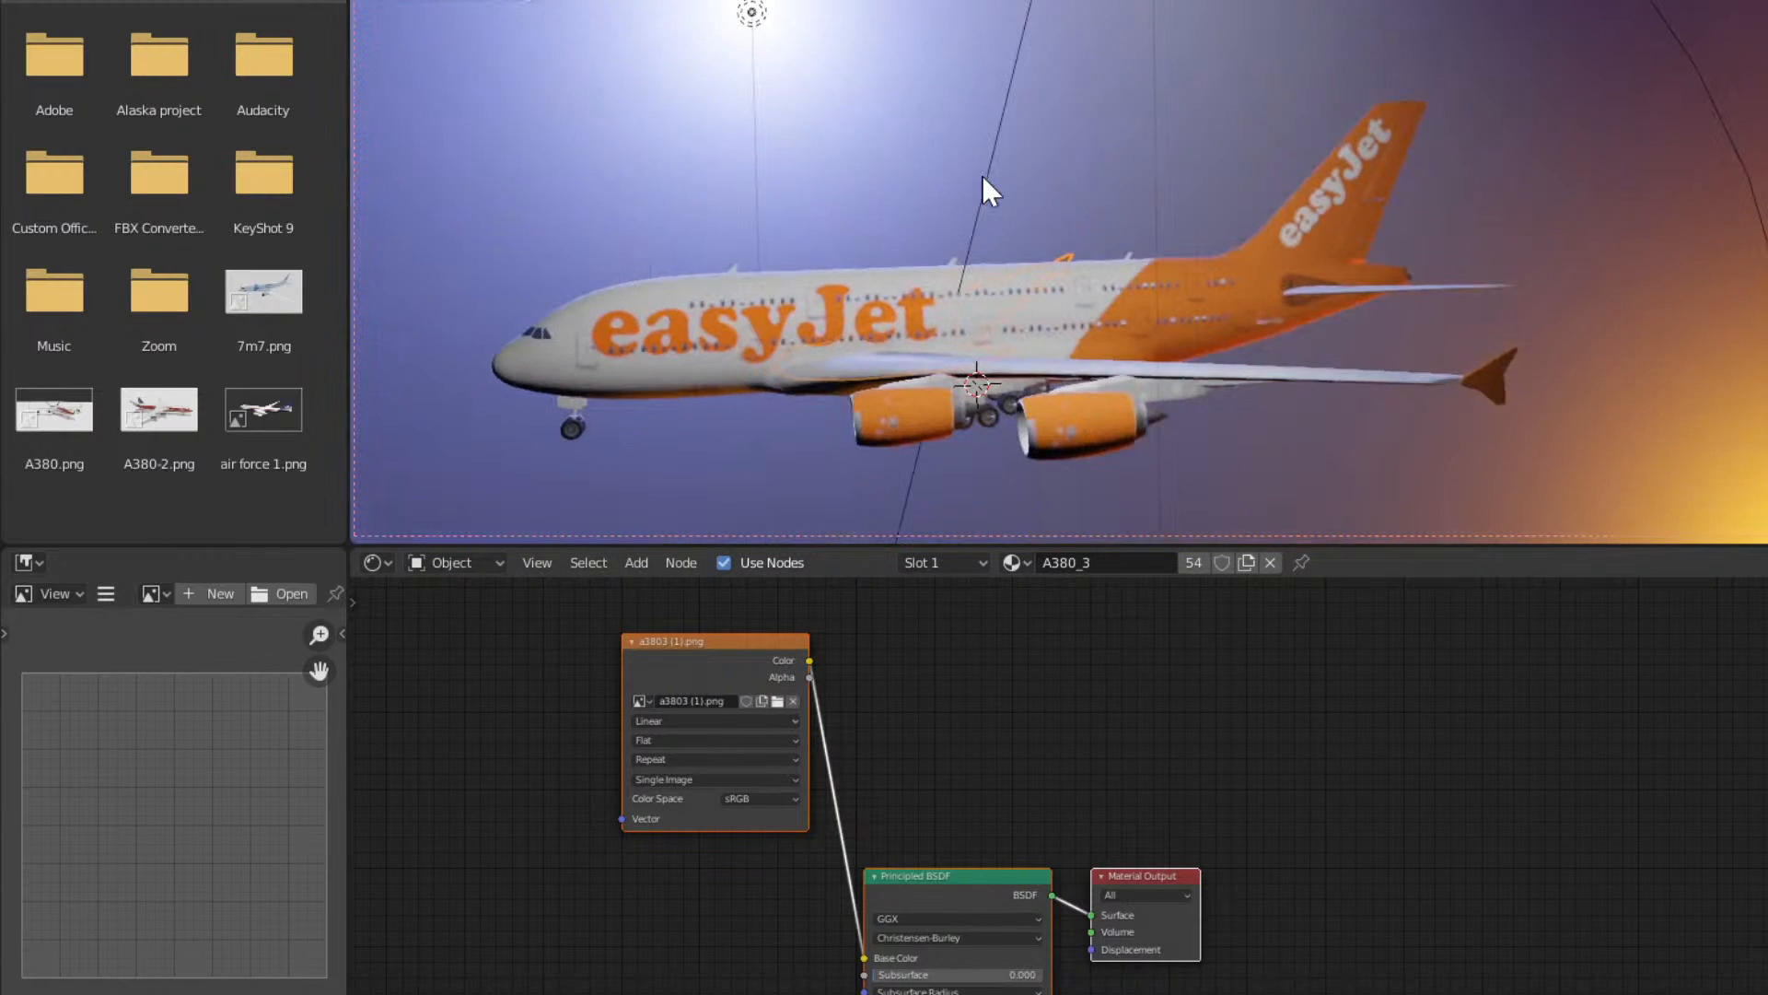
click(1487, 379)
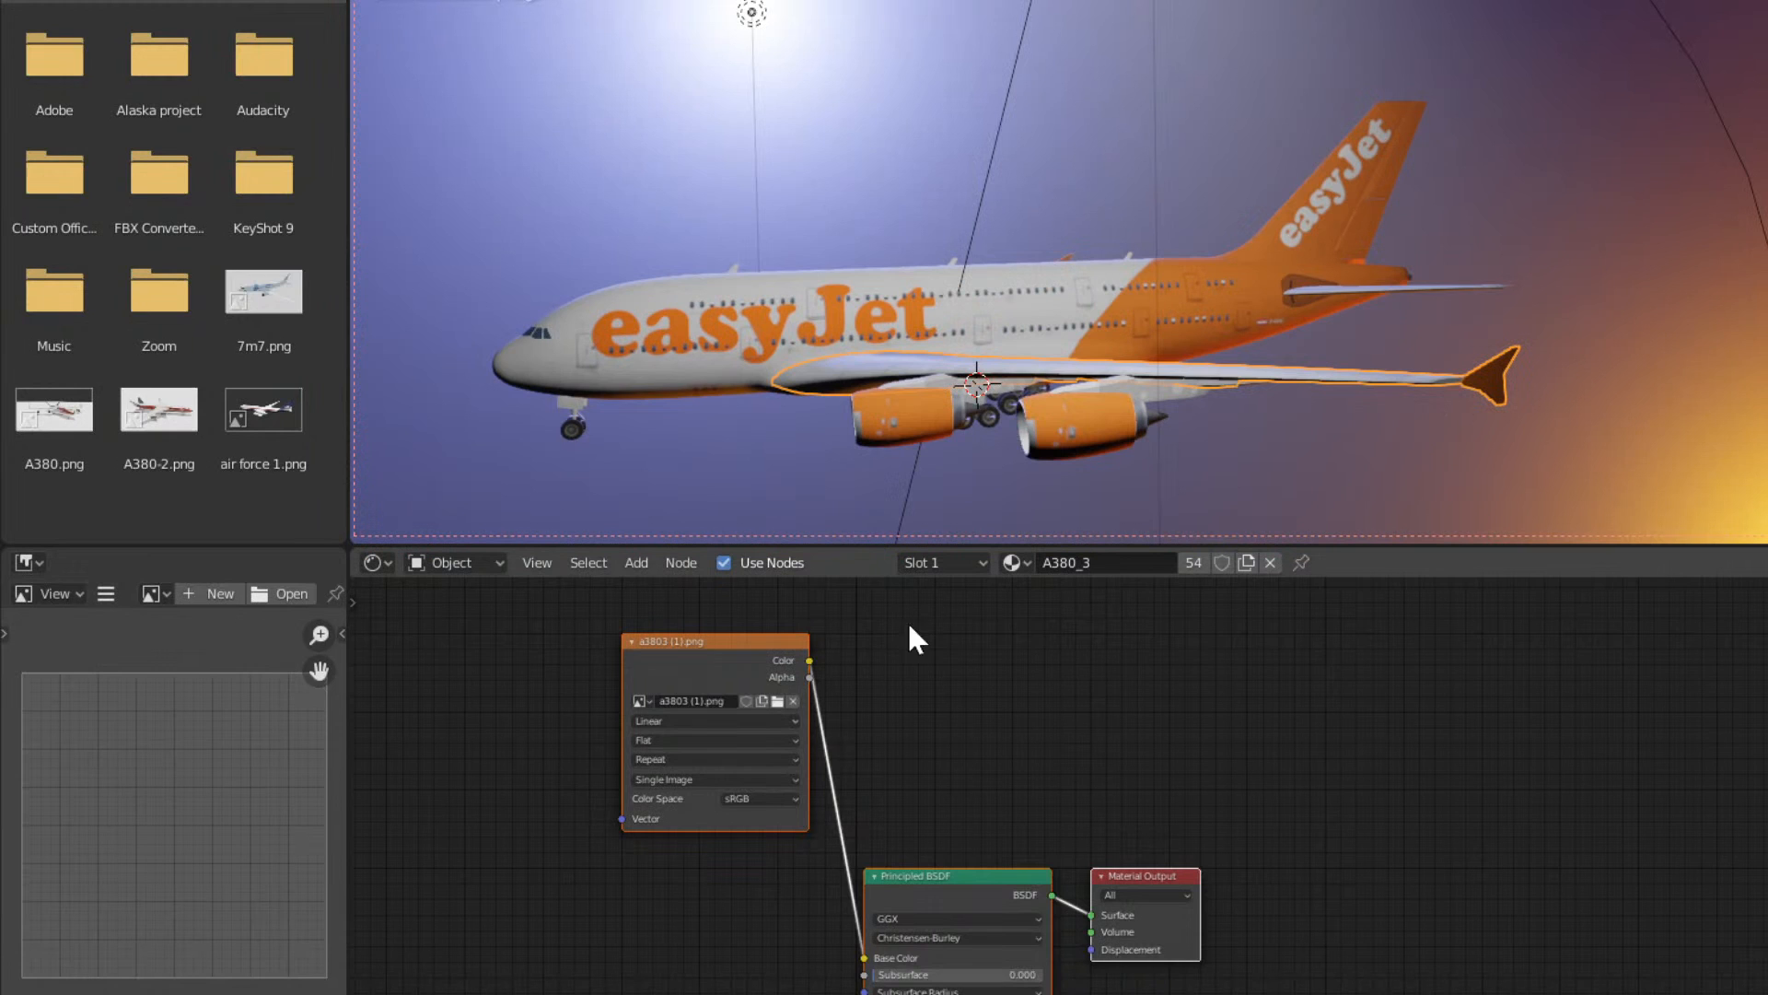
click(777, 702)
middle_drag(1279, 312, 1232, 324)
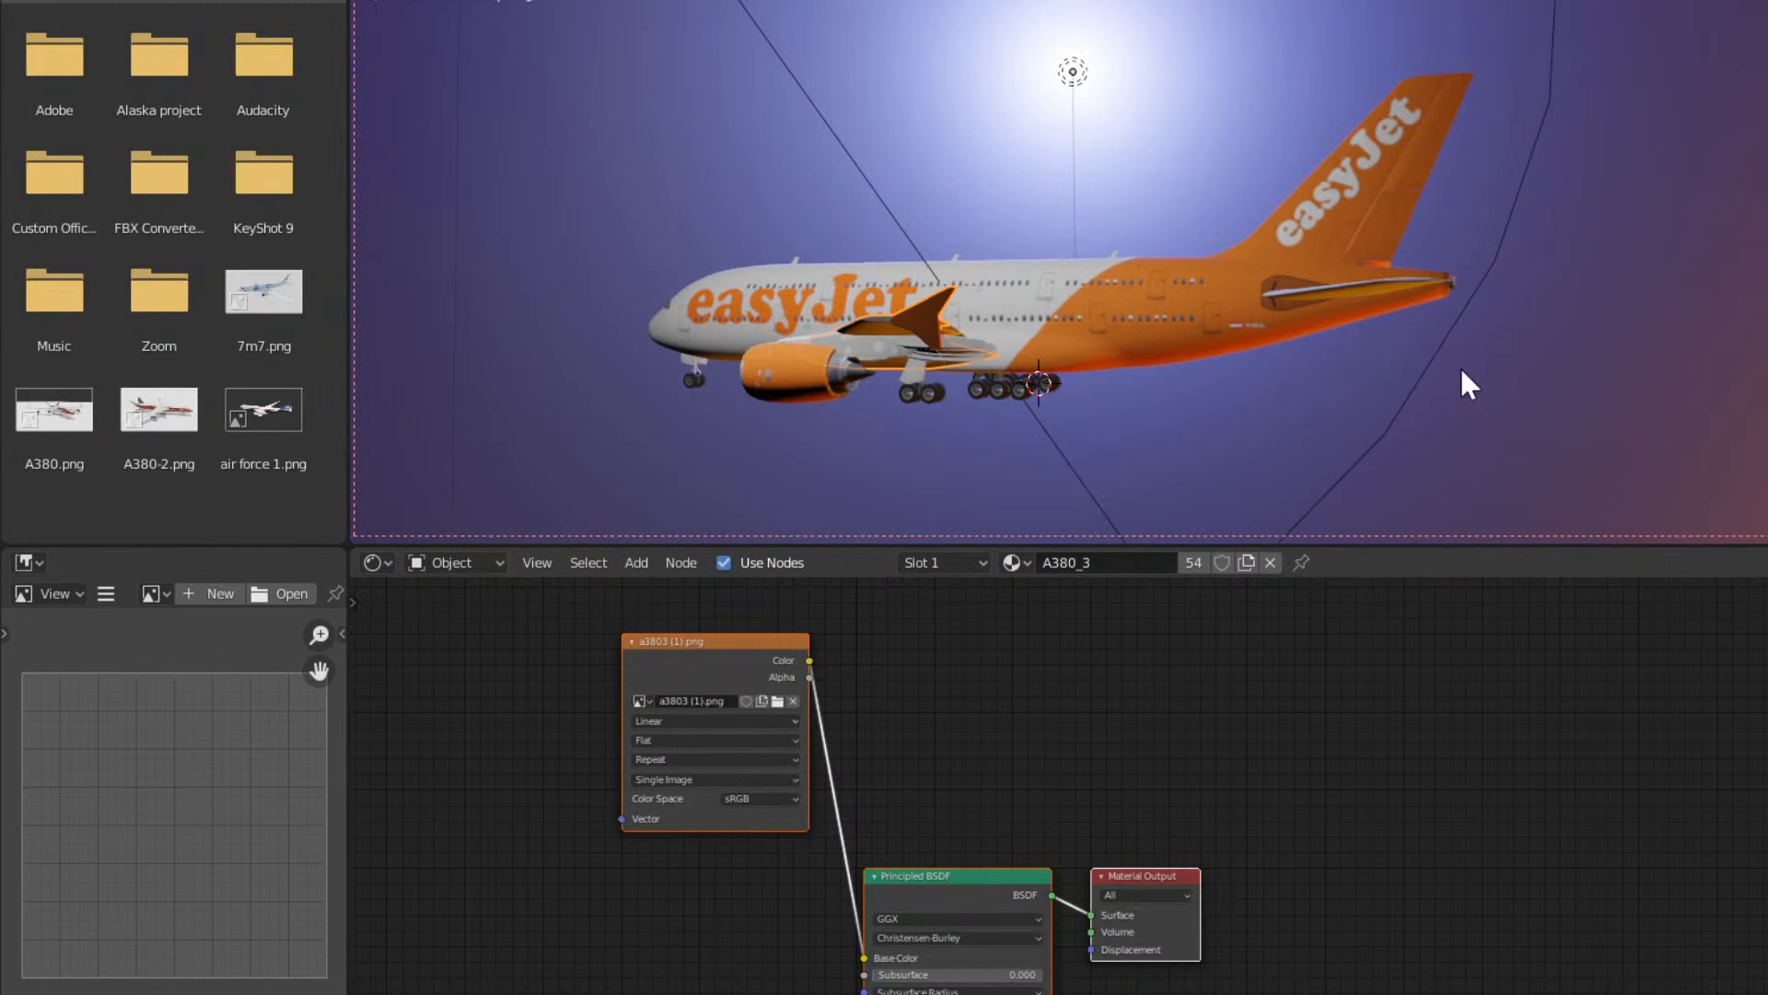
Examine the aircraft's livery from the nose, the left side and the tail in the rendered preview.
middle_drag(1462, 371, 1407, 229)
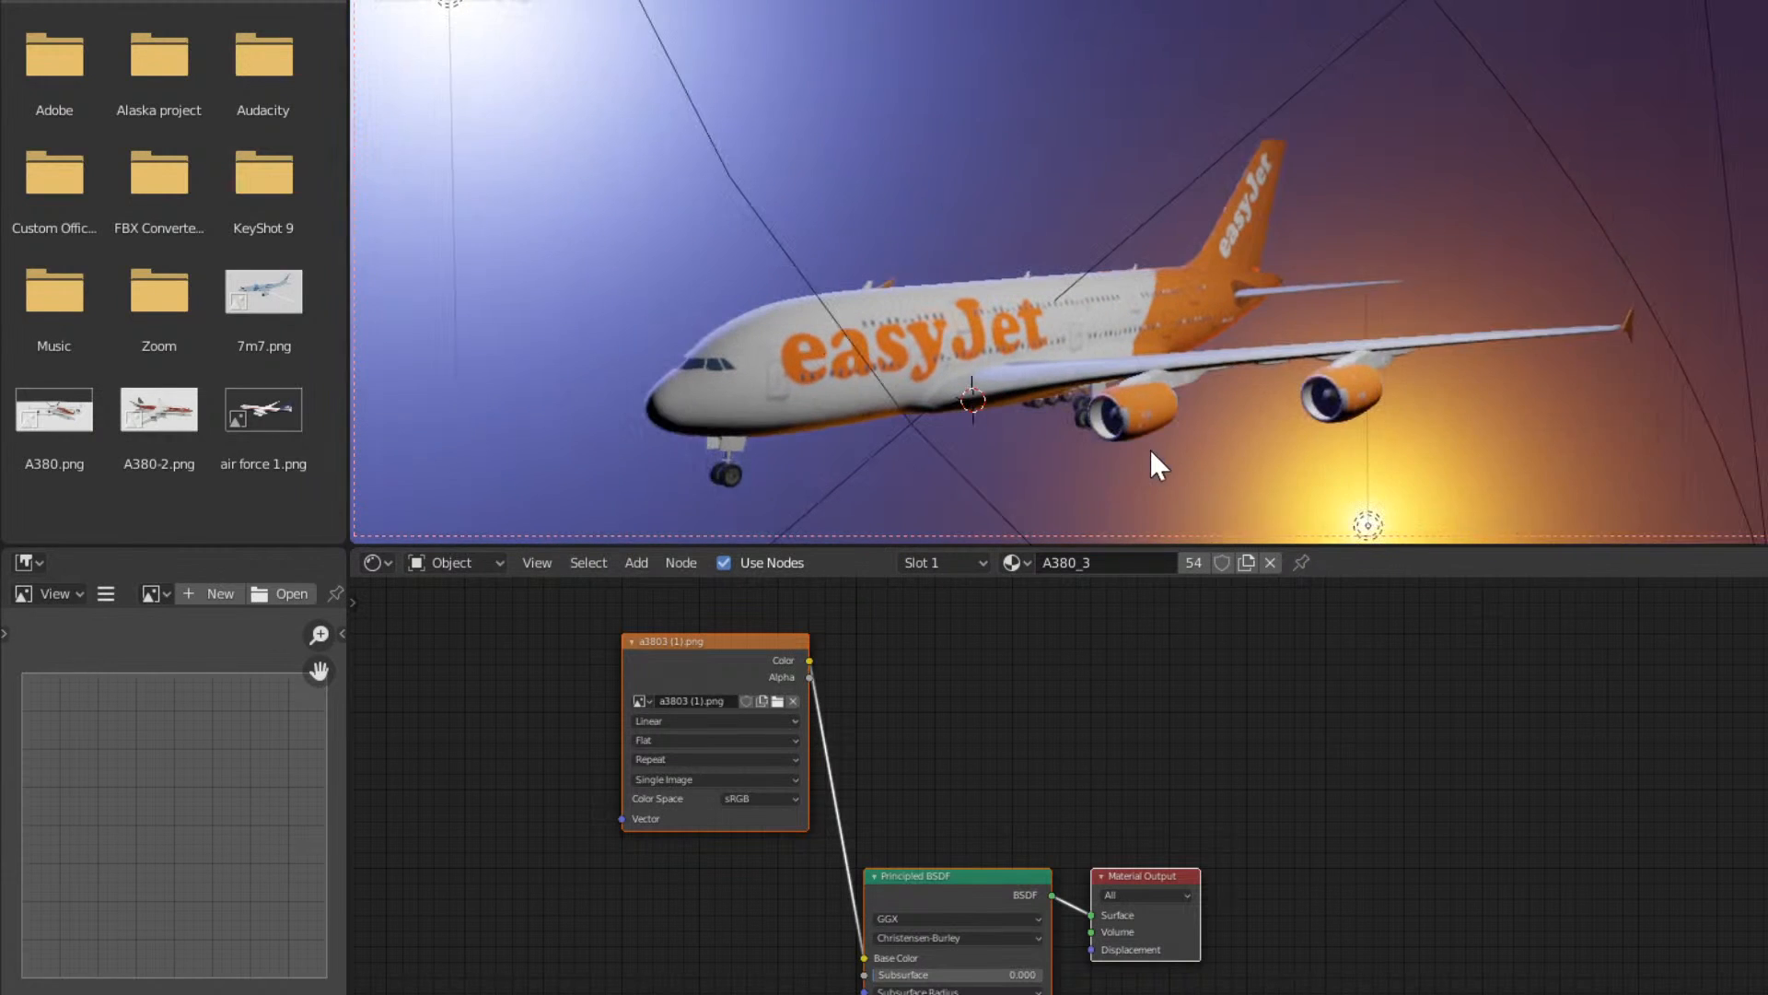
mouse_move(378, 994)
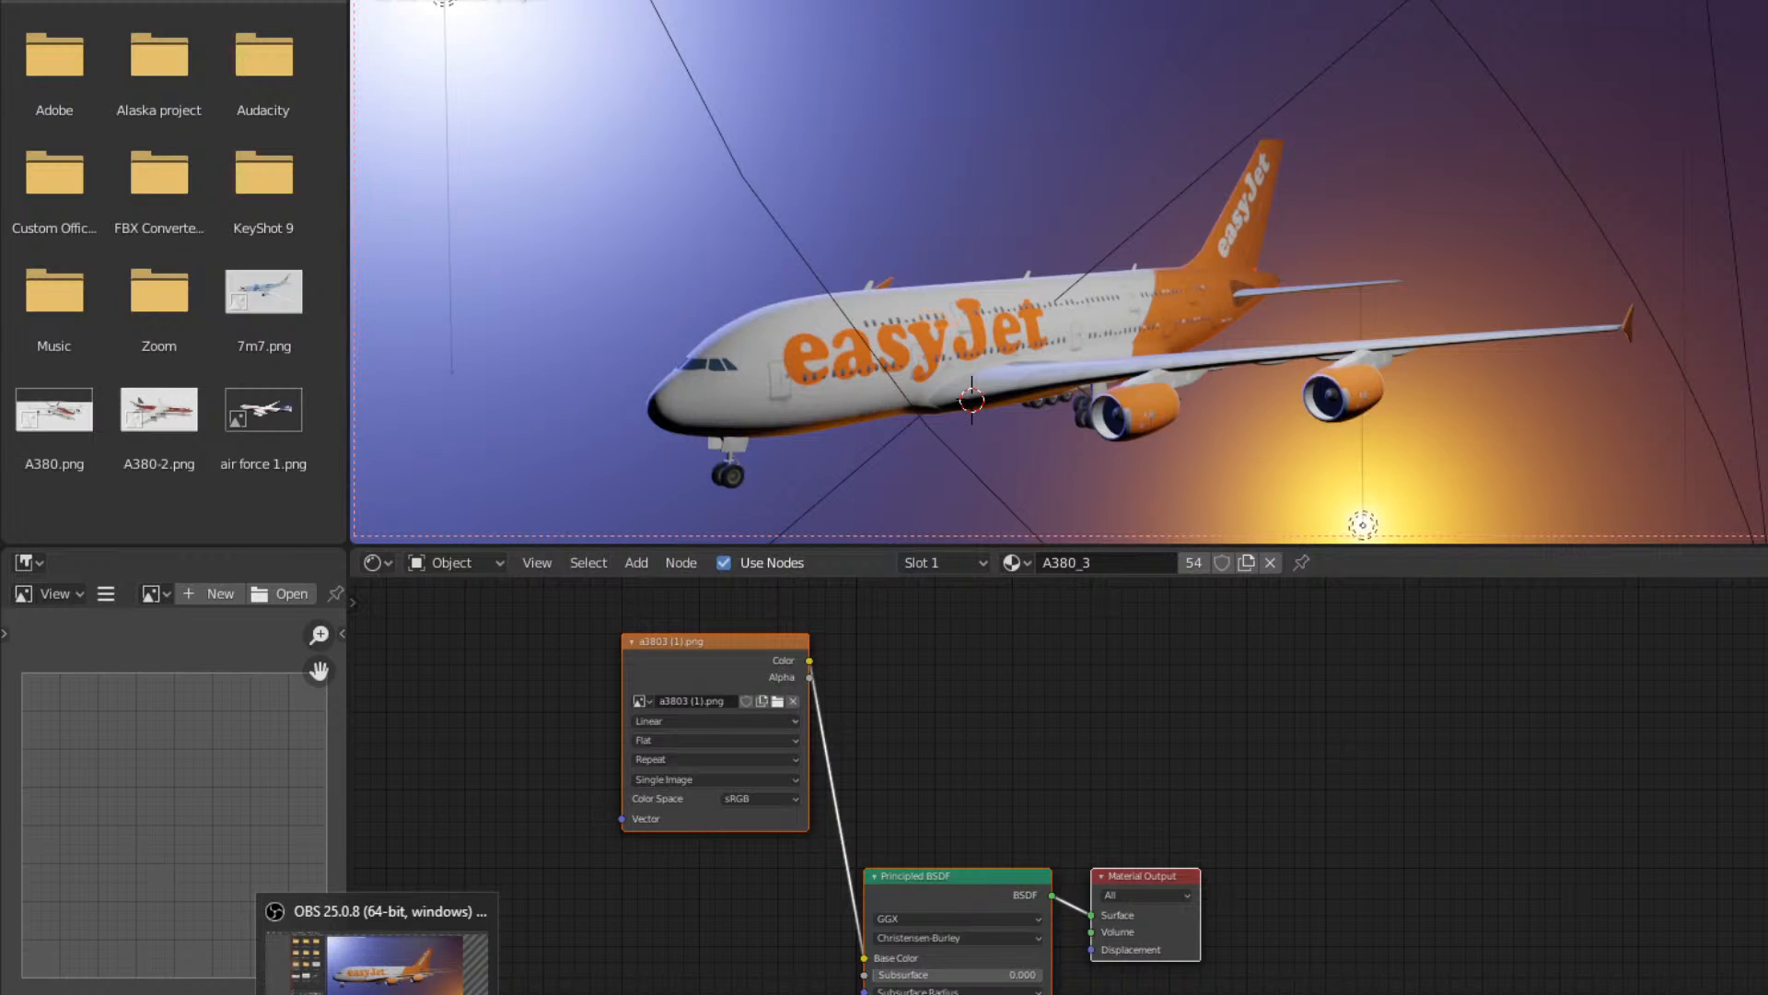
mouse_move(319, 994)
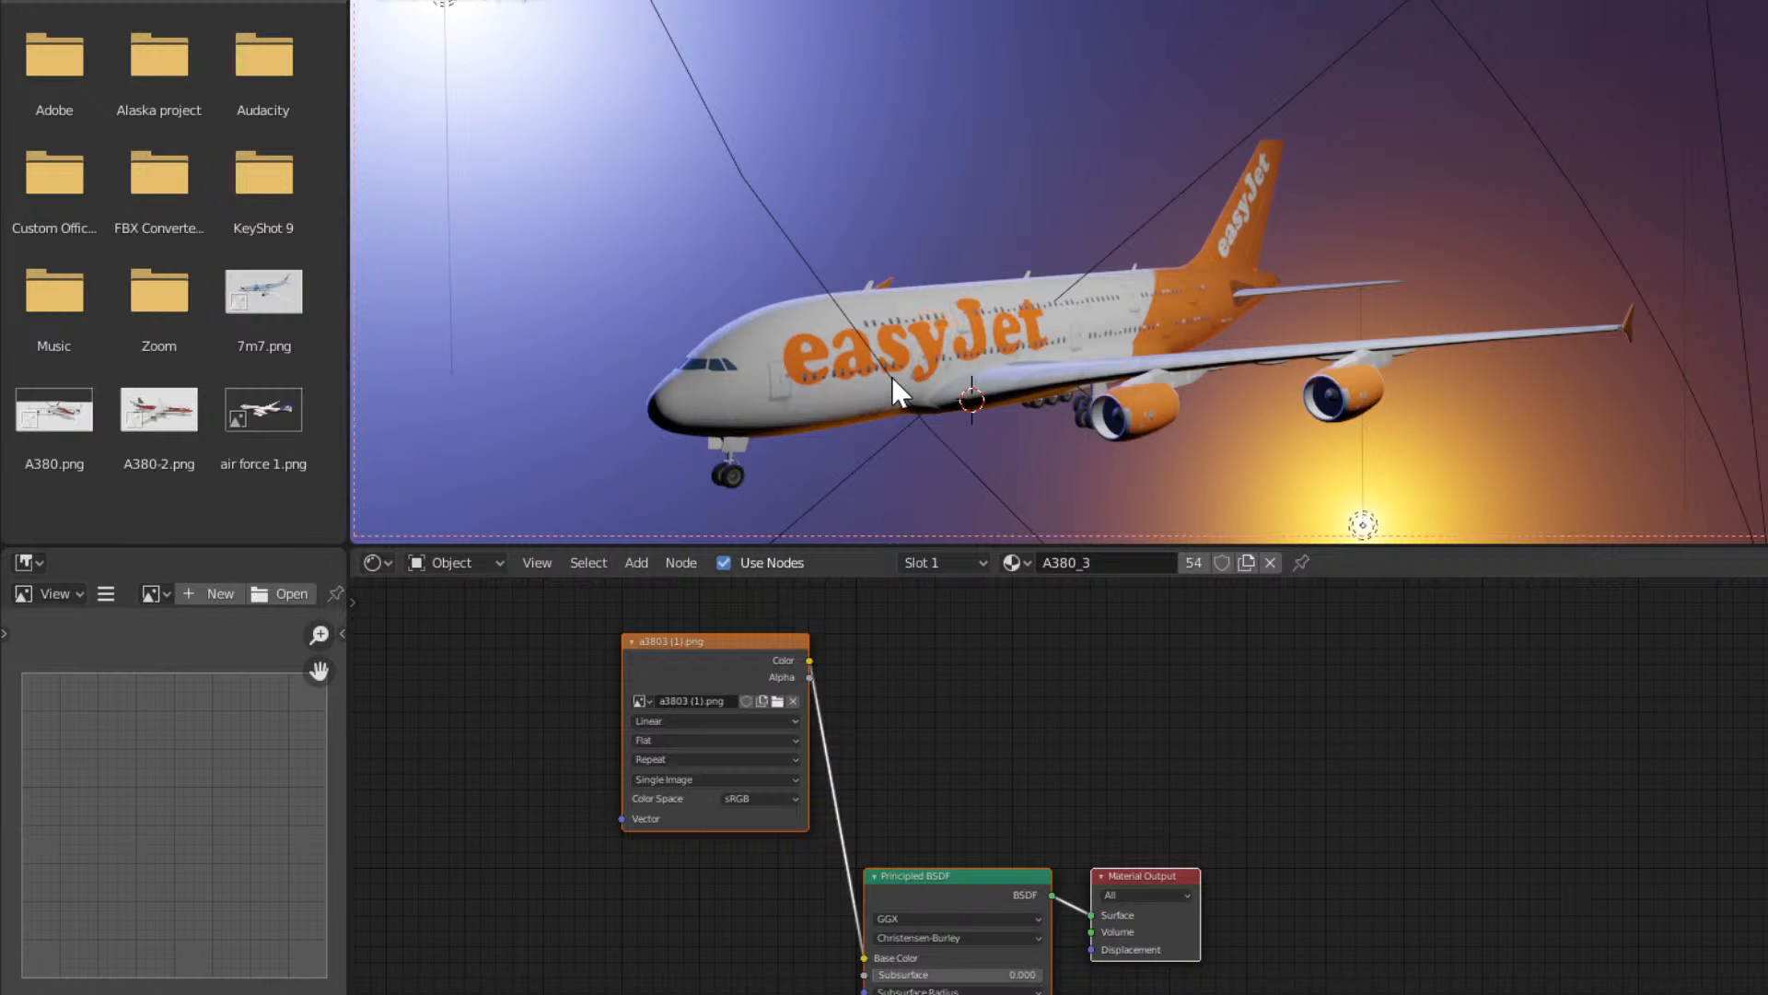
middle_drag(910, 361, 956, 349)
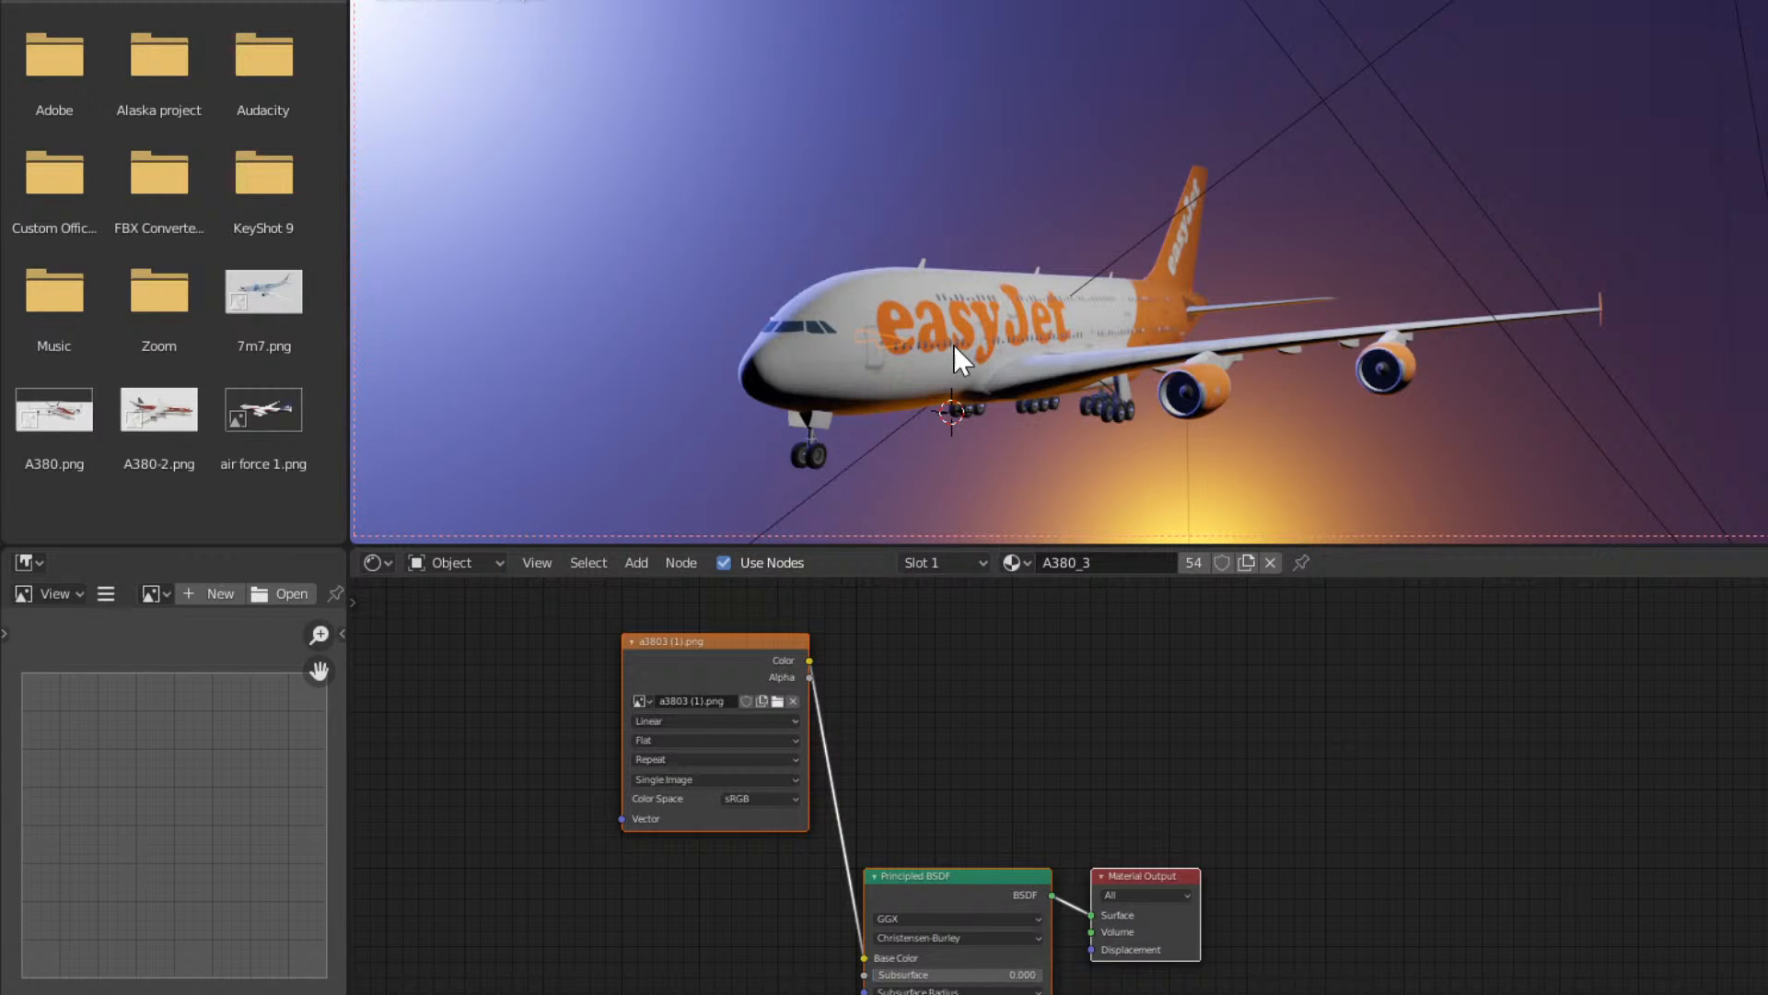
middle_drag(1123, 365, 844, 369)
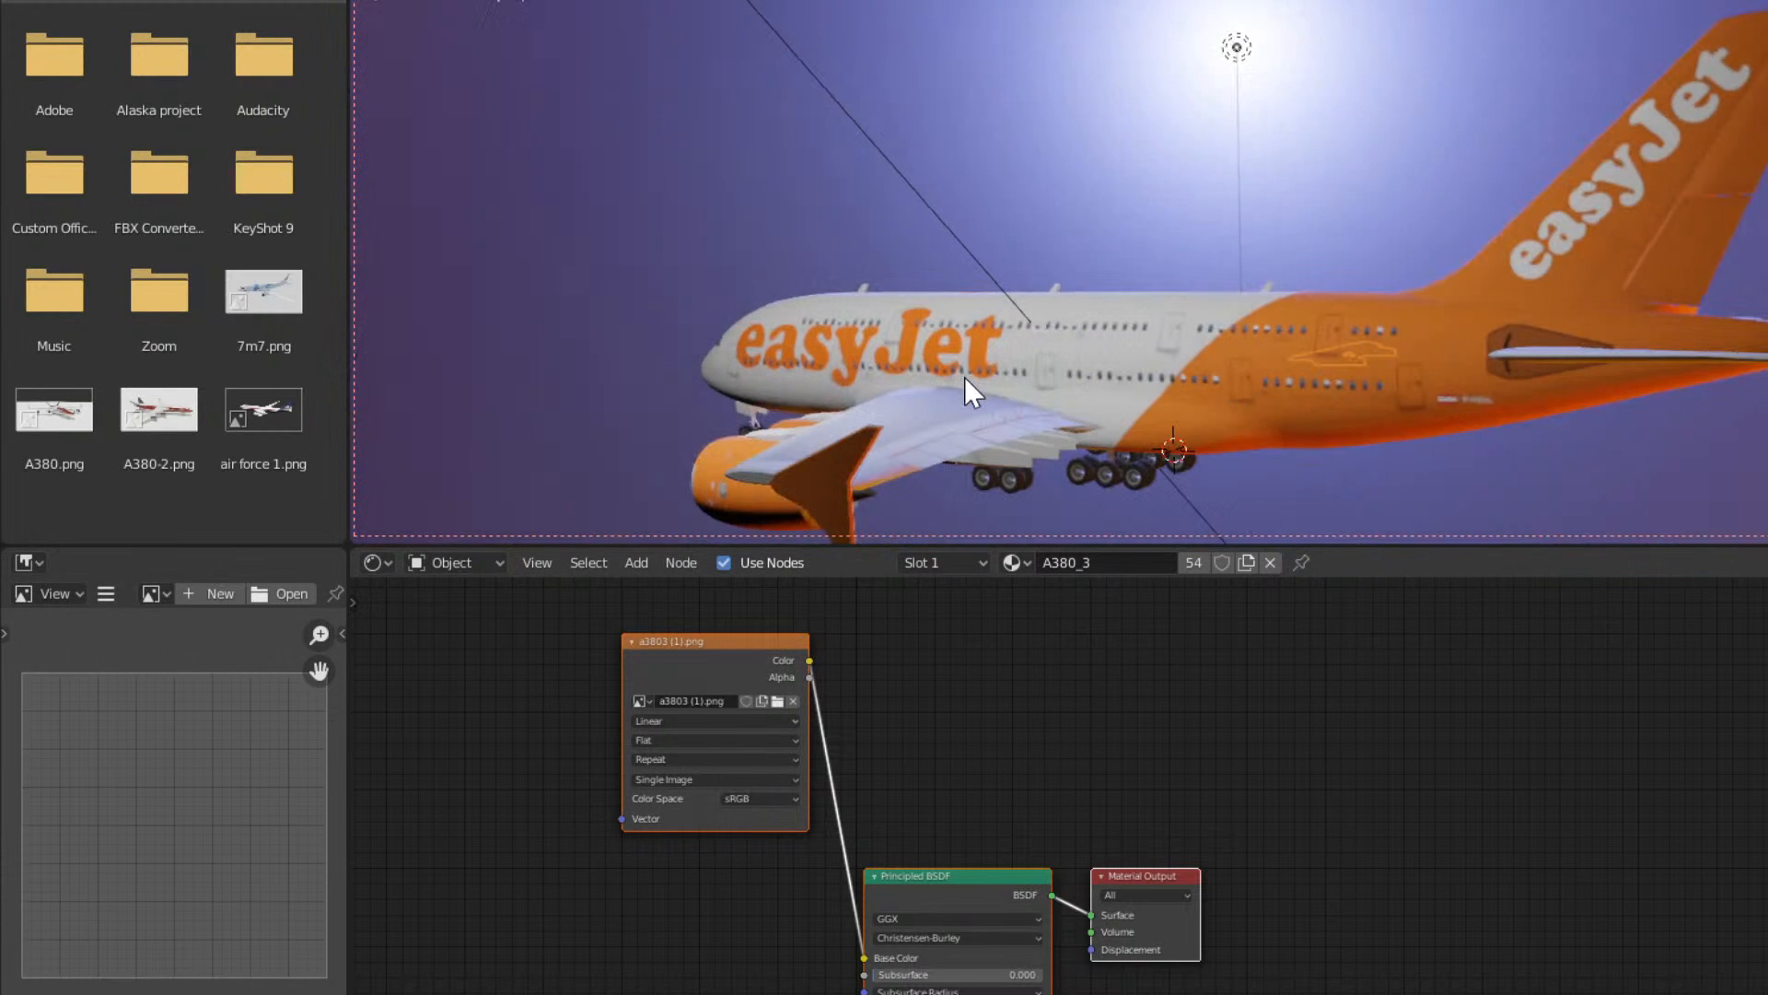
middle_drag(1013, 383, 1081, 383)
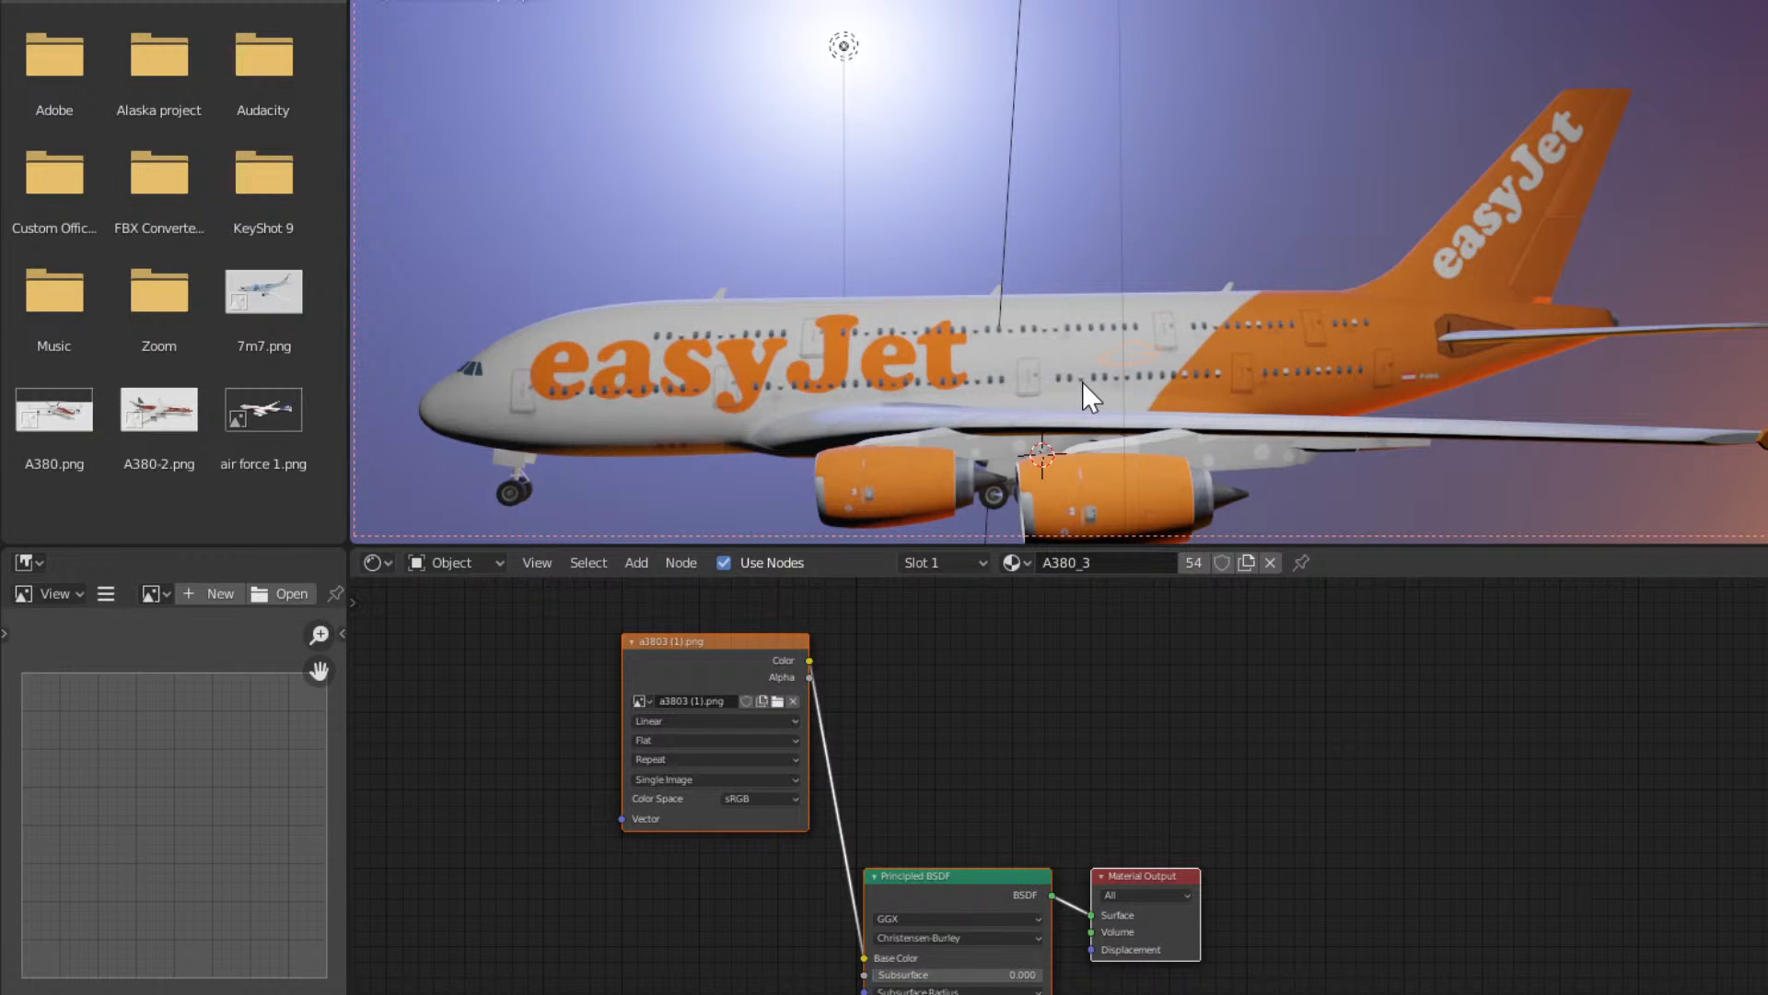
mouse_move(1083, 383)
middle_down()
mouse_move(1127, 385)
mouse_move(1073, 394)
middle_up()
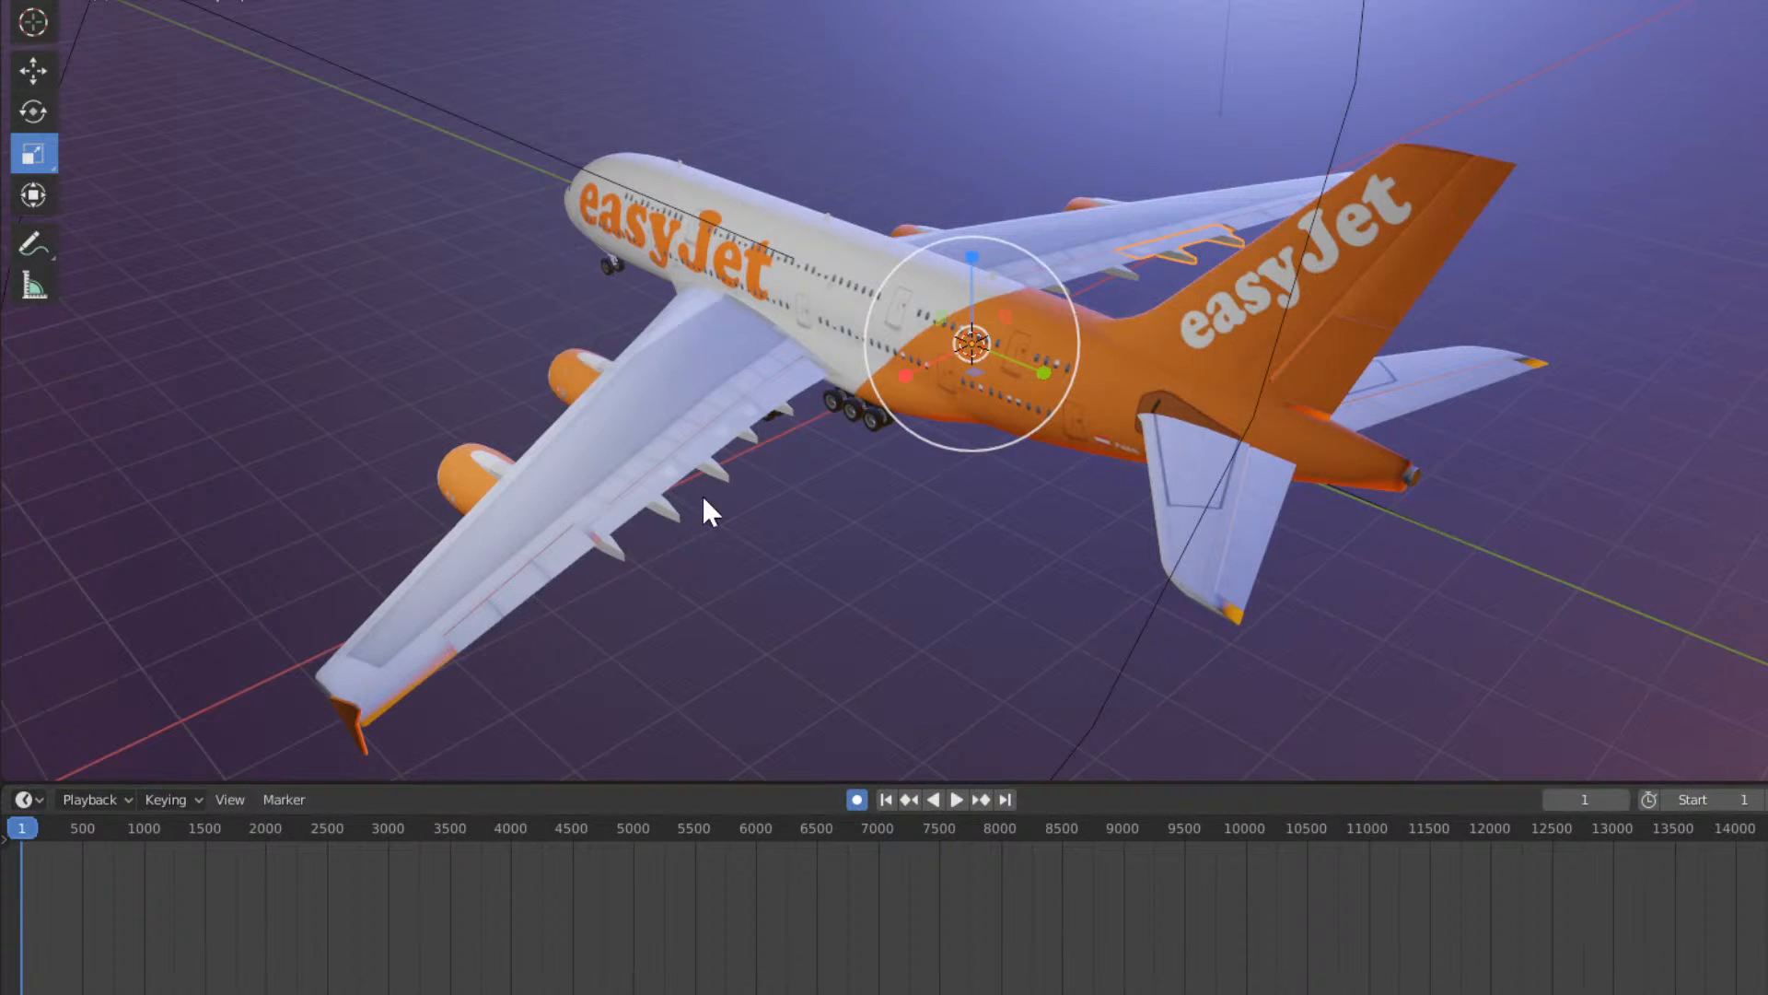
Show the camera view in solid shading, then select the camera and keyframe it at frame 1.
key(KP_0)
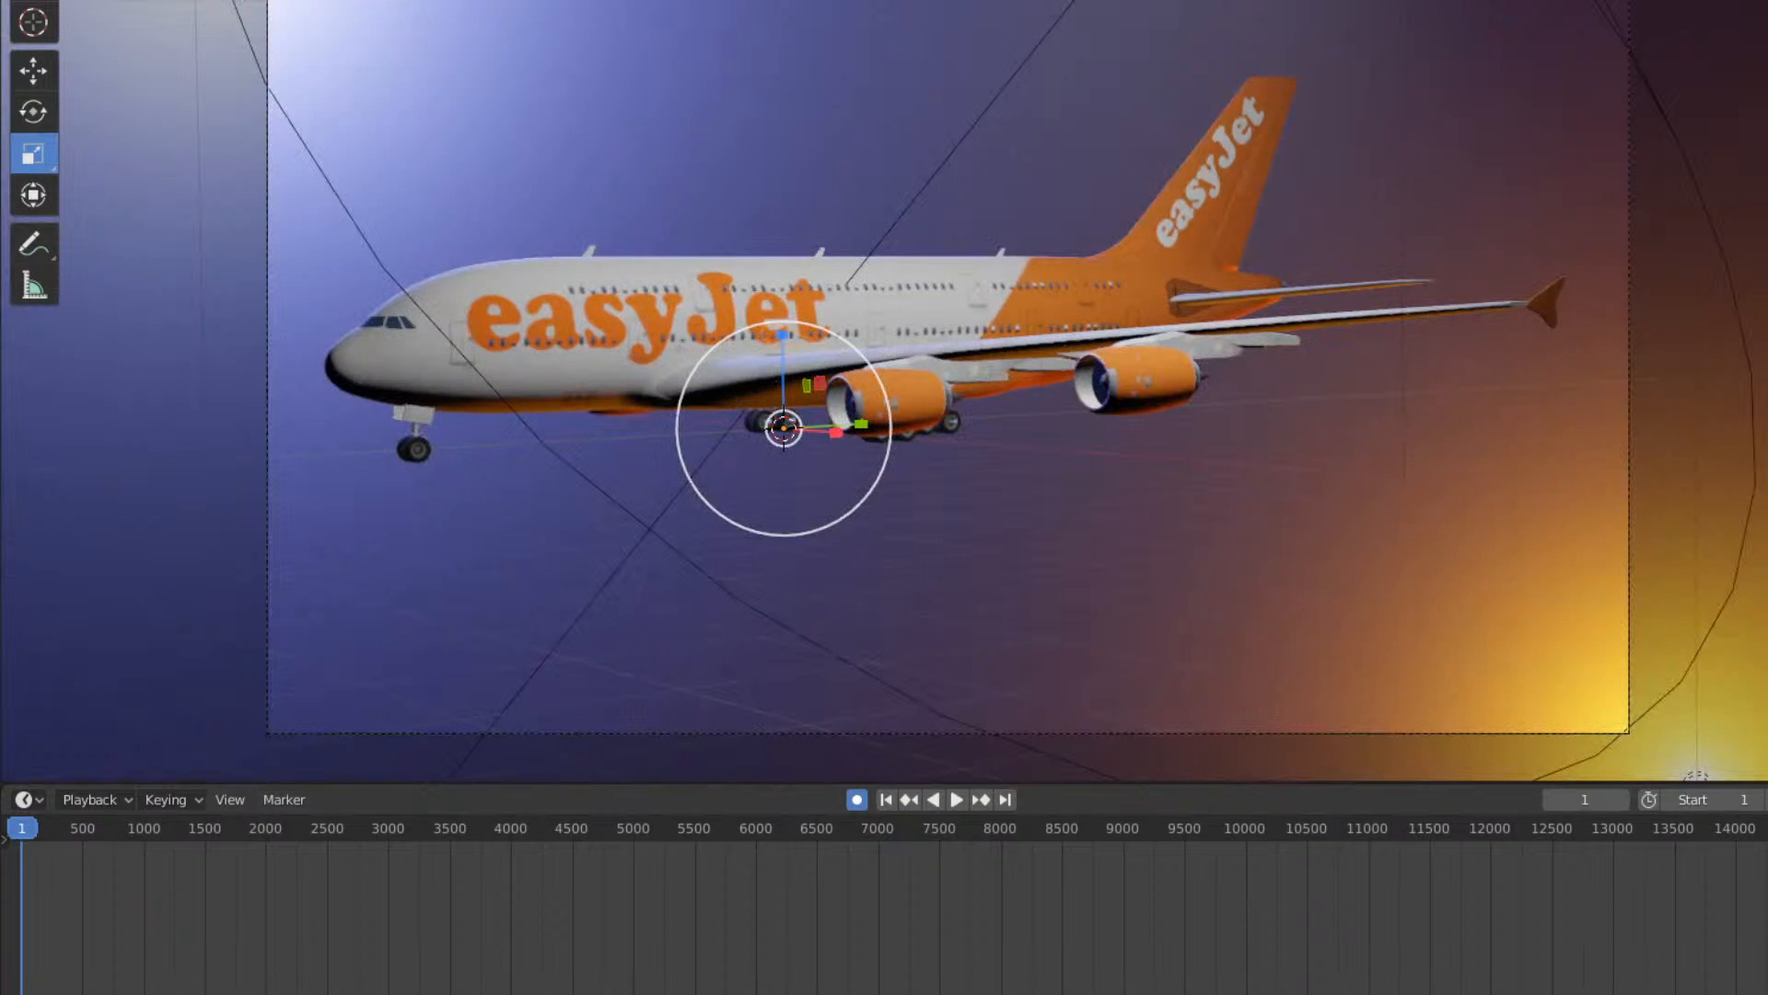
key(z)
key(shift+z)
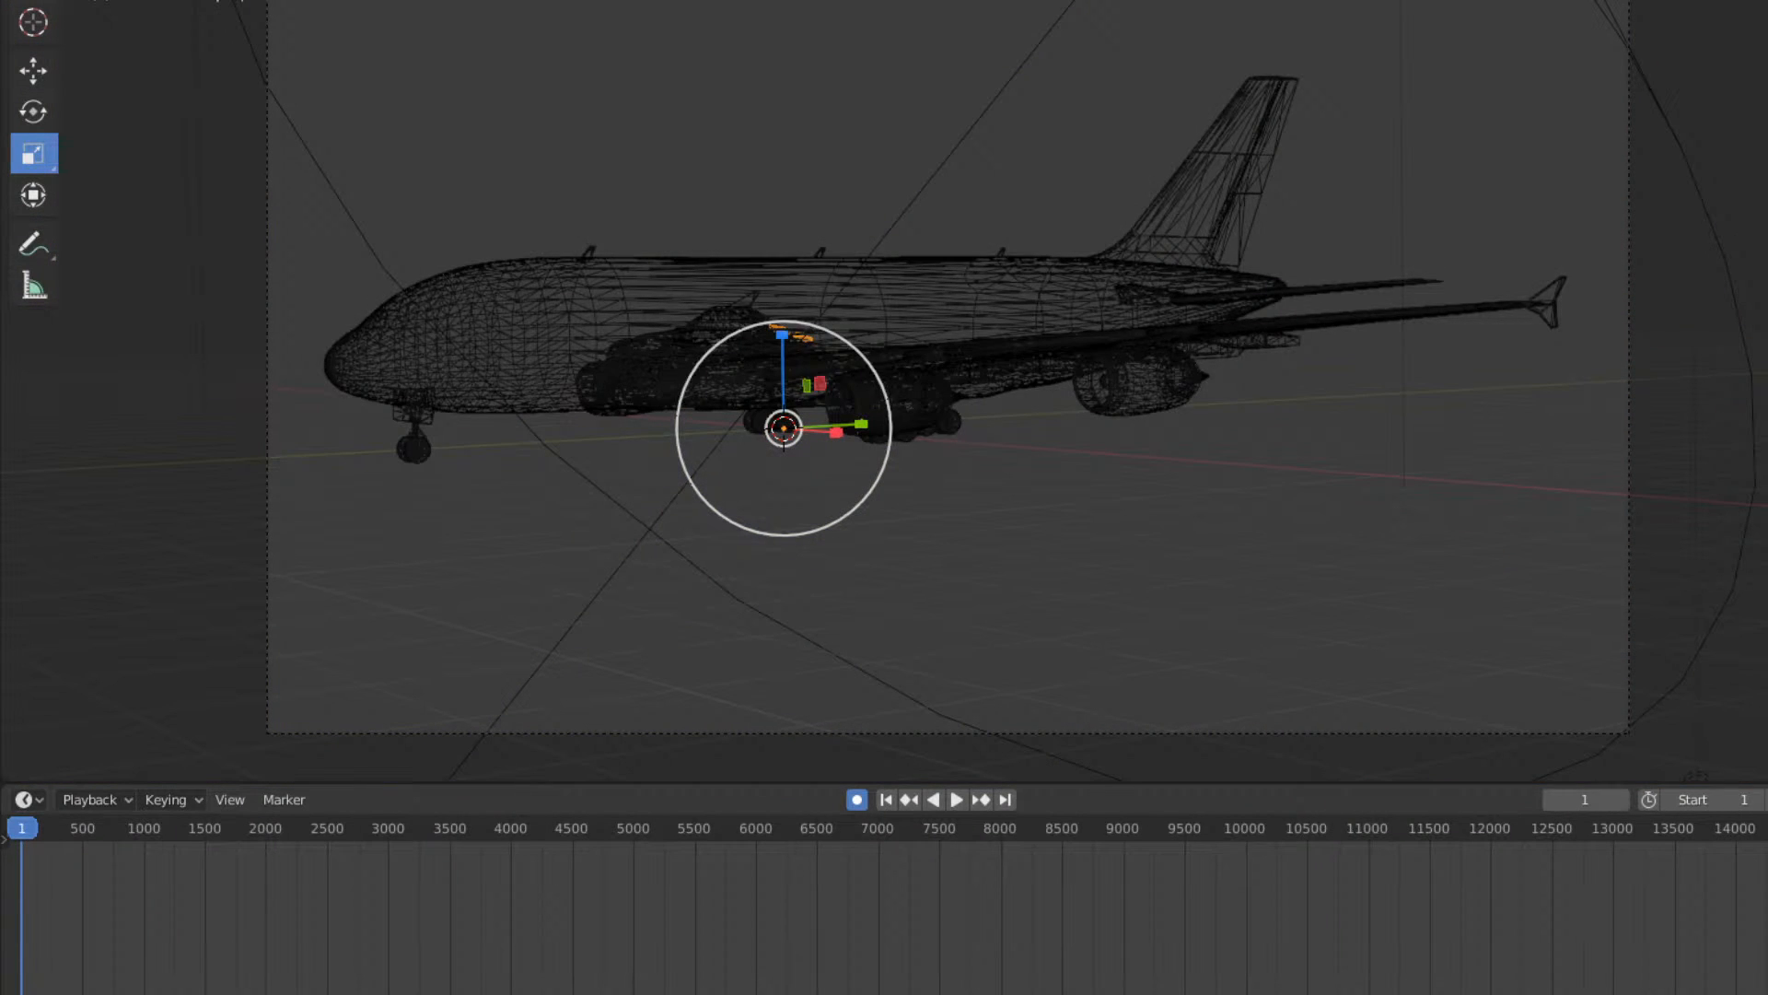
key(shift+z)
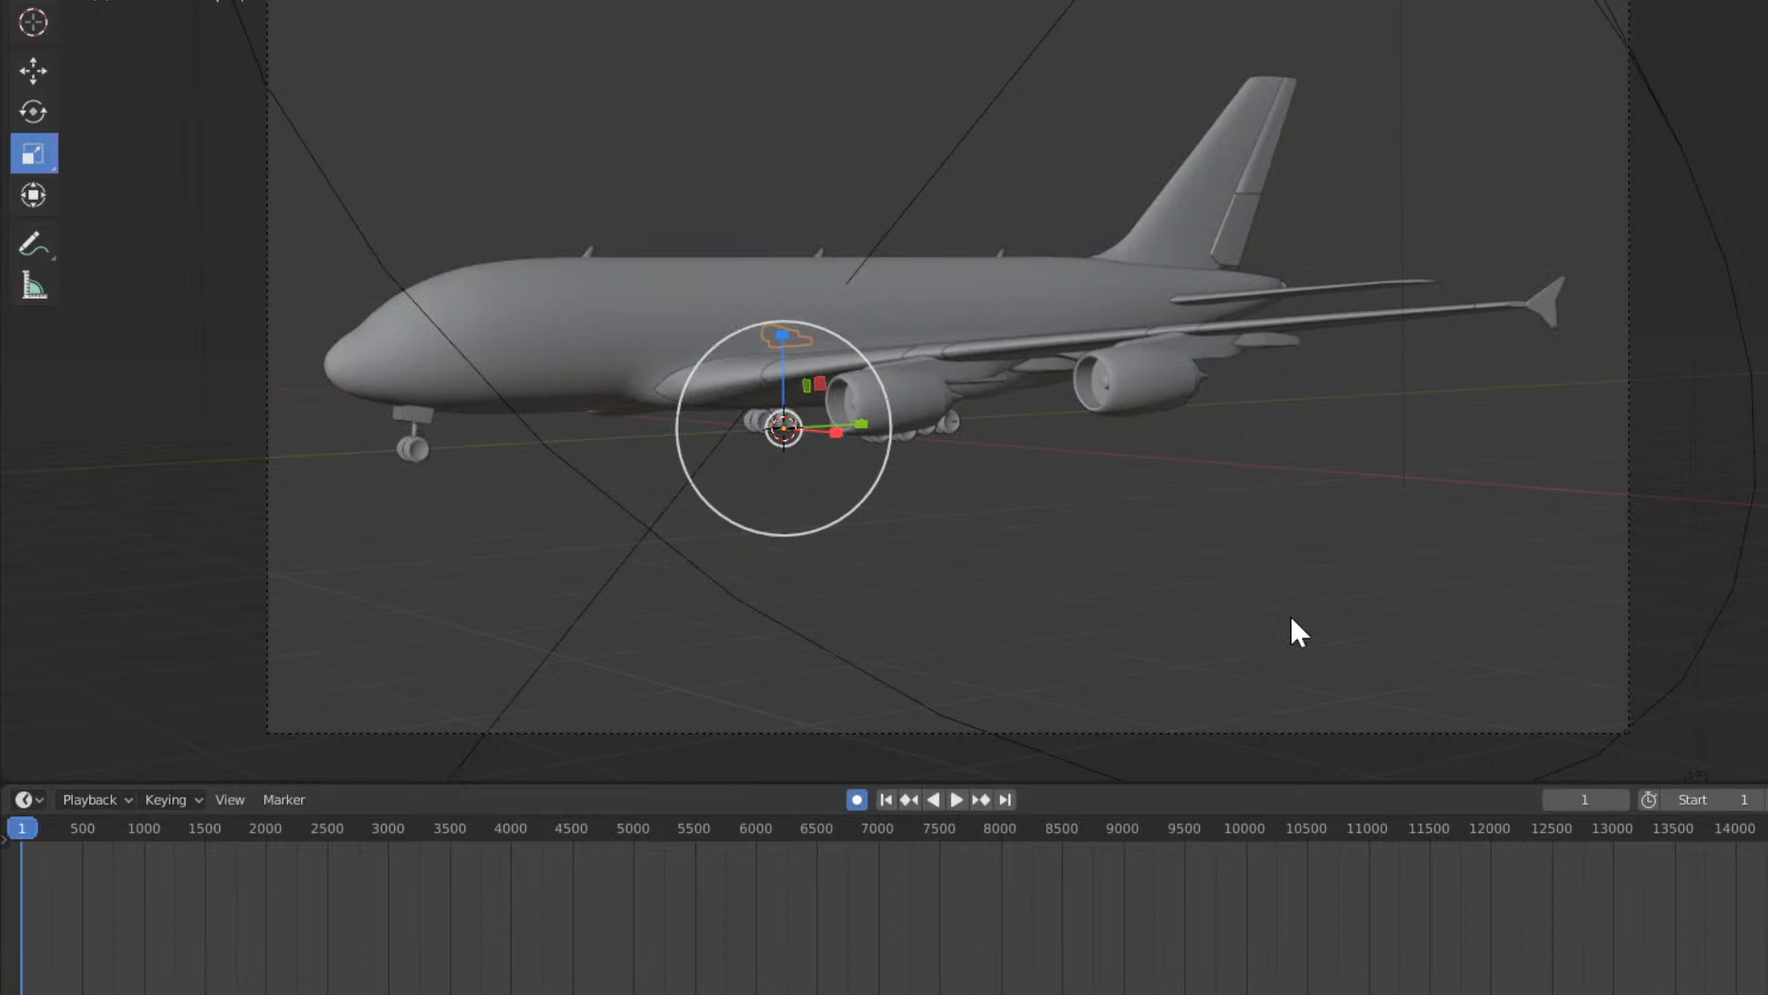
scroll(1170, 548, down, 4)
click(1169, 535)
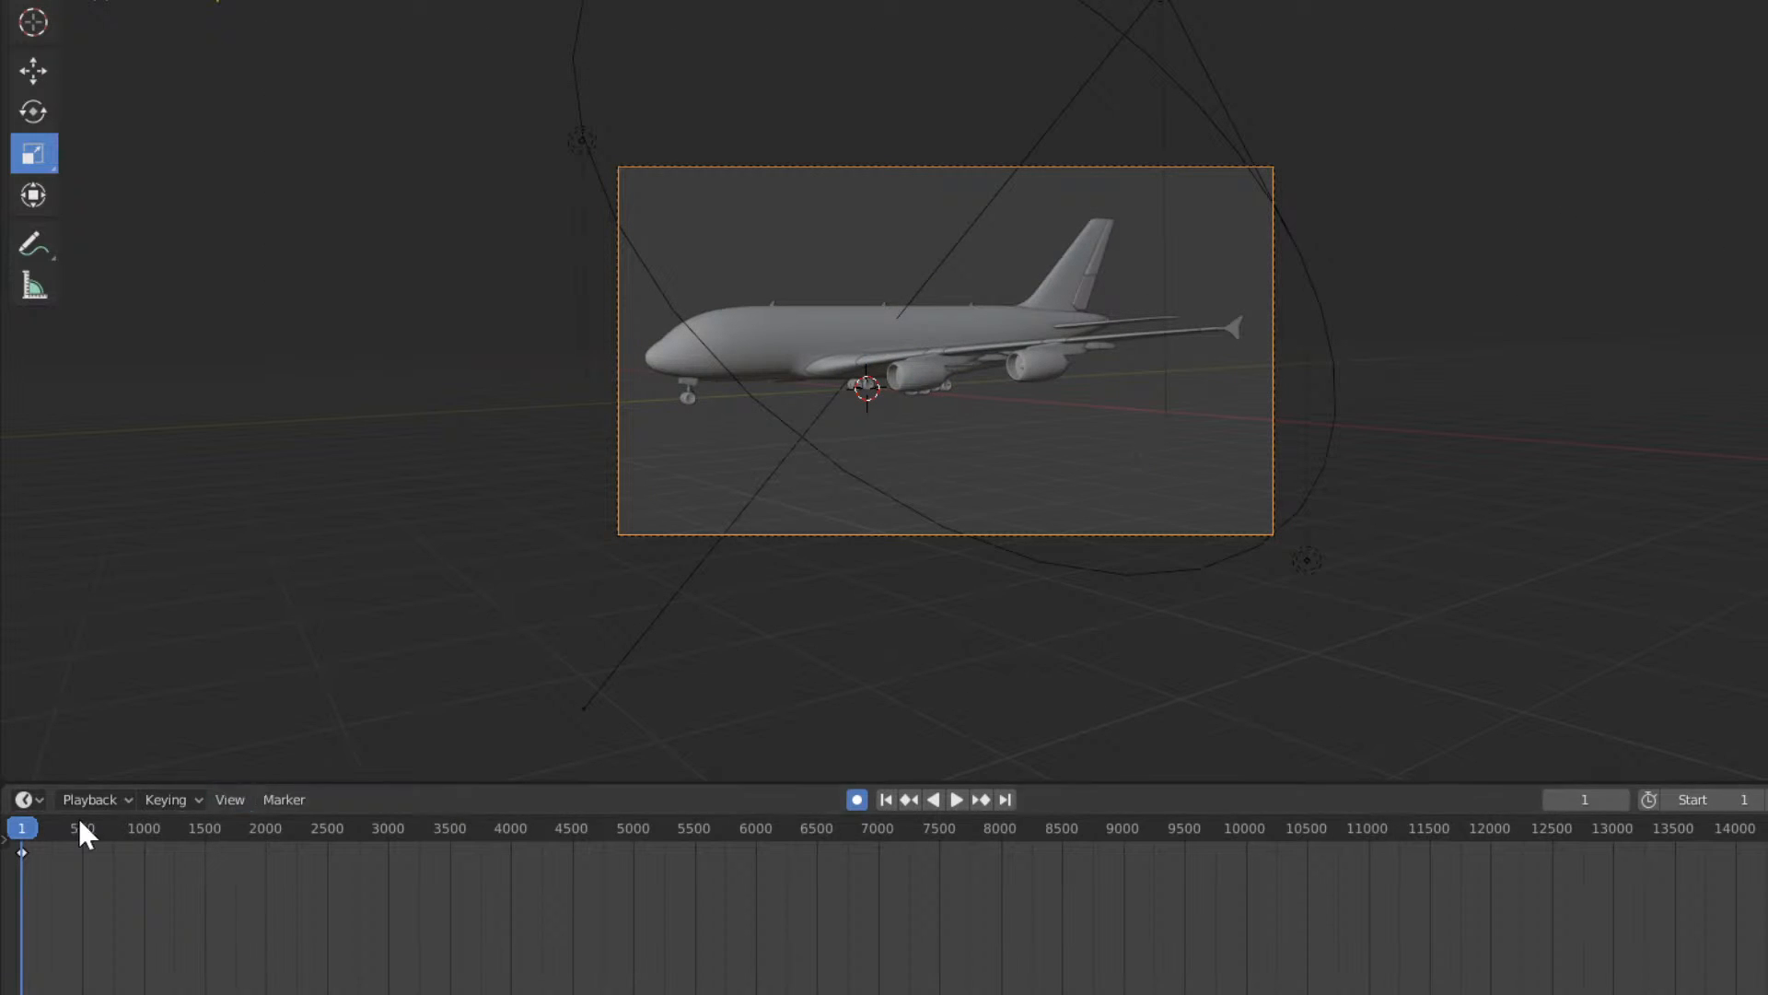
Go to frame 250 and align the camera to a view from the aircraft's right rear side.
key(space)
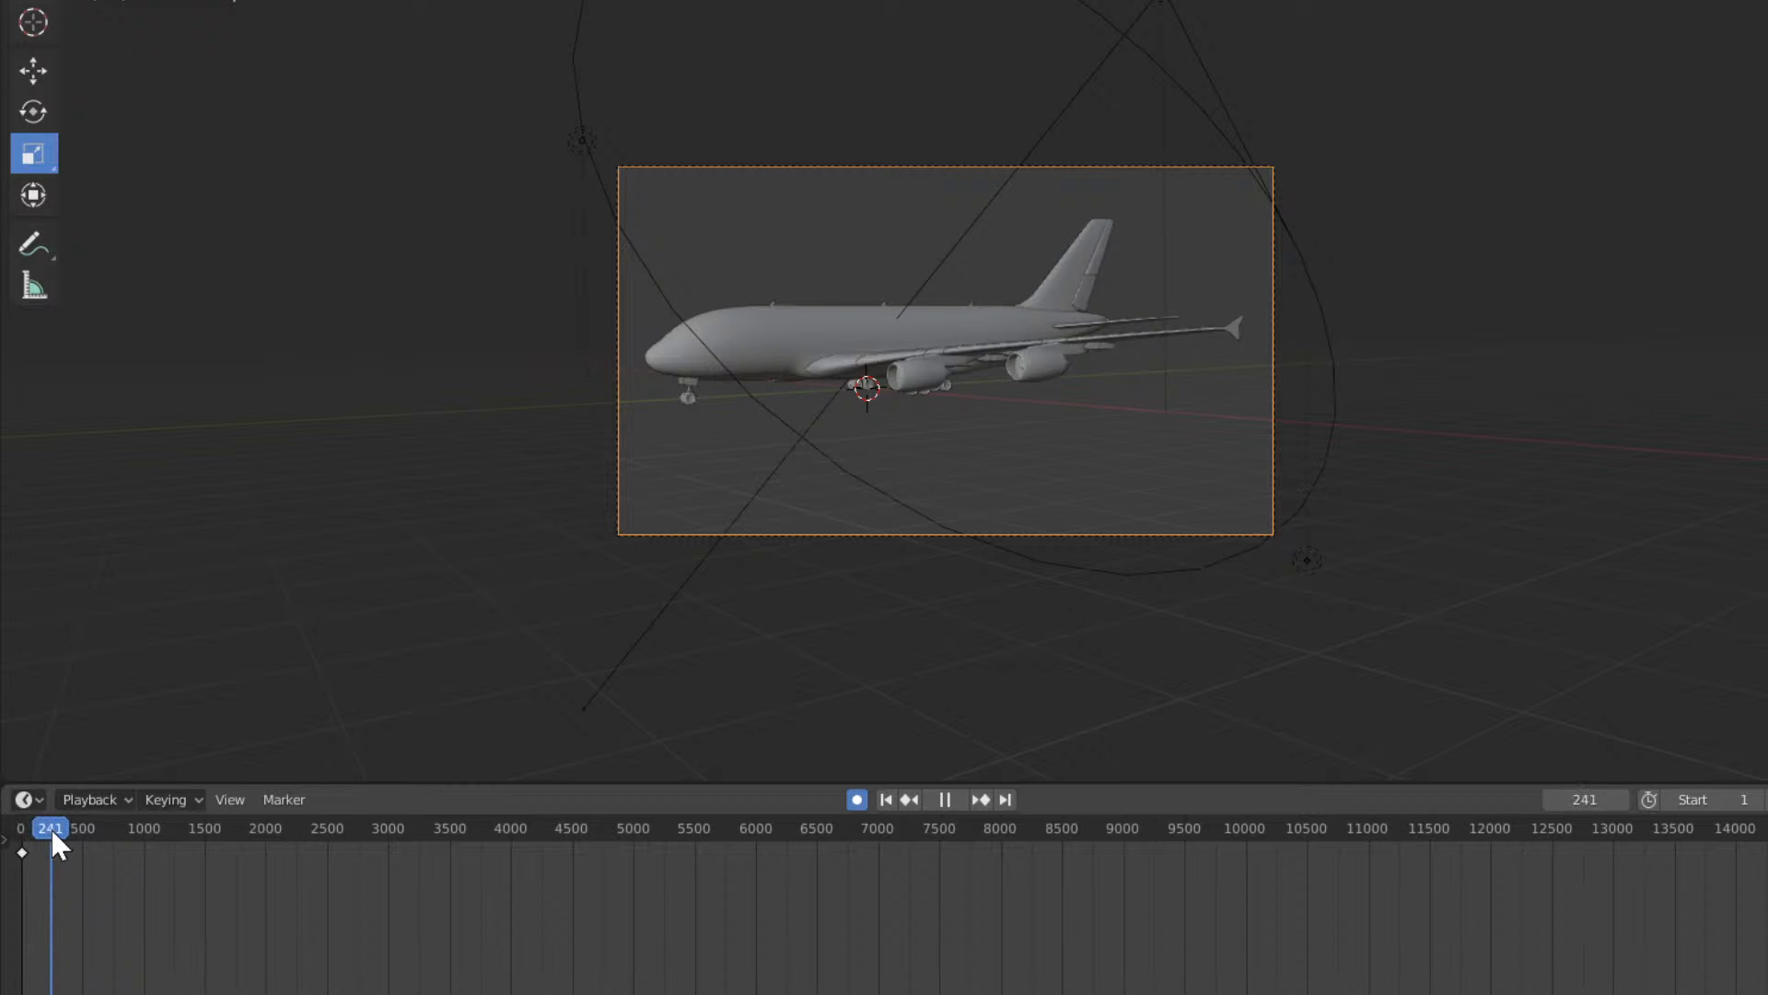
key(space)
click(1585, 799)
text(250)
key(Return)
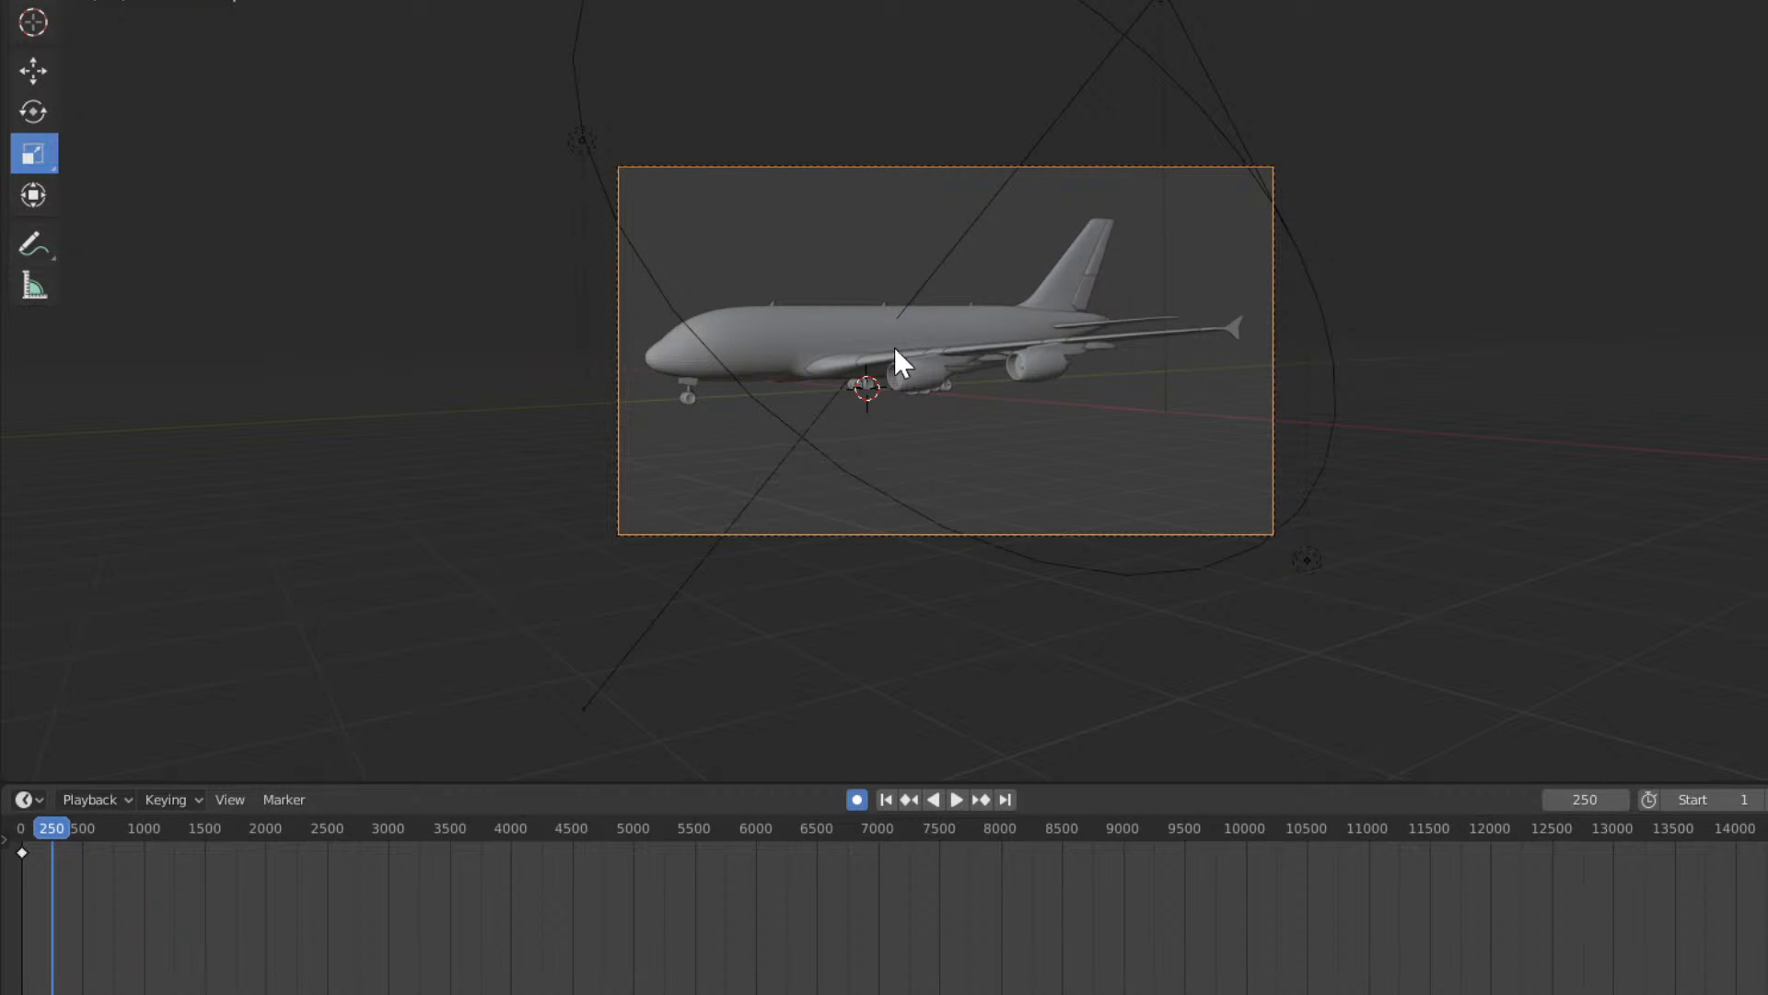
middle_drag(894, 347, 1416, 350)
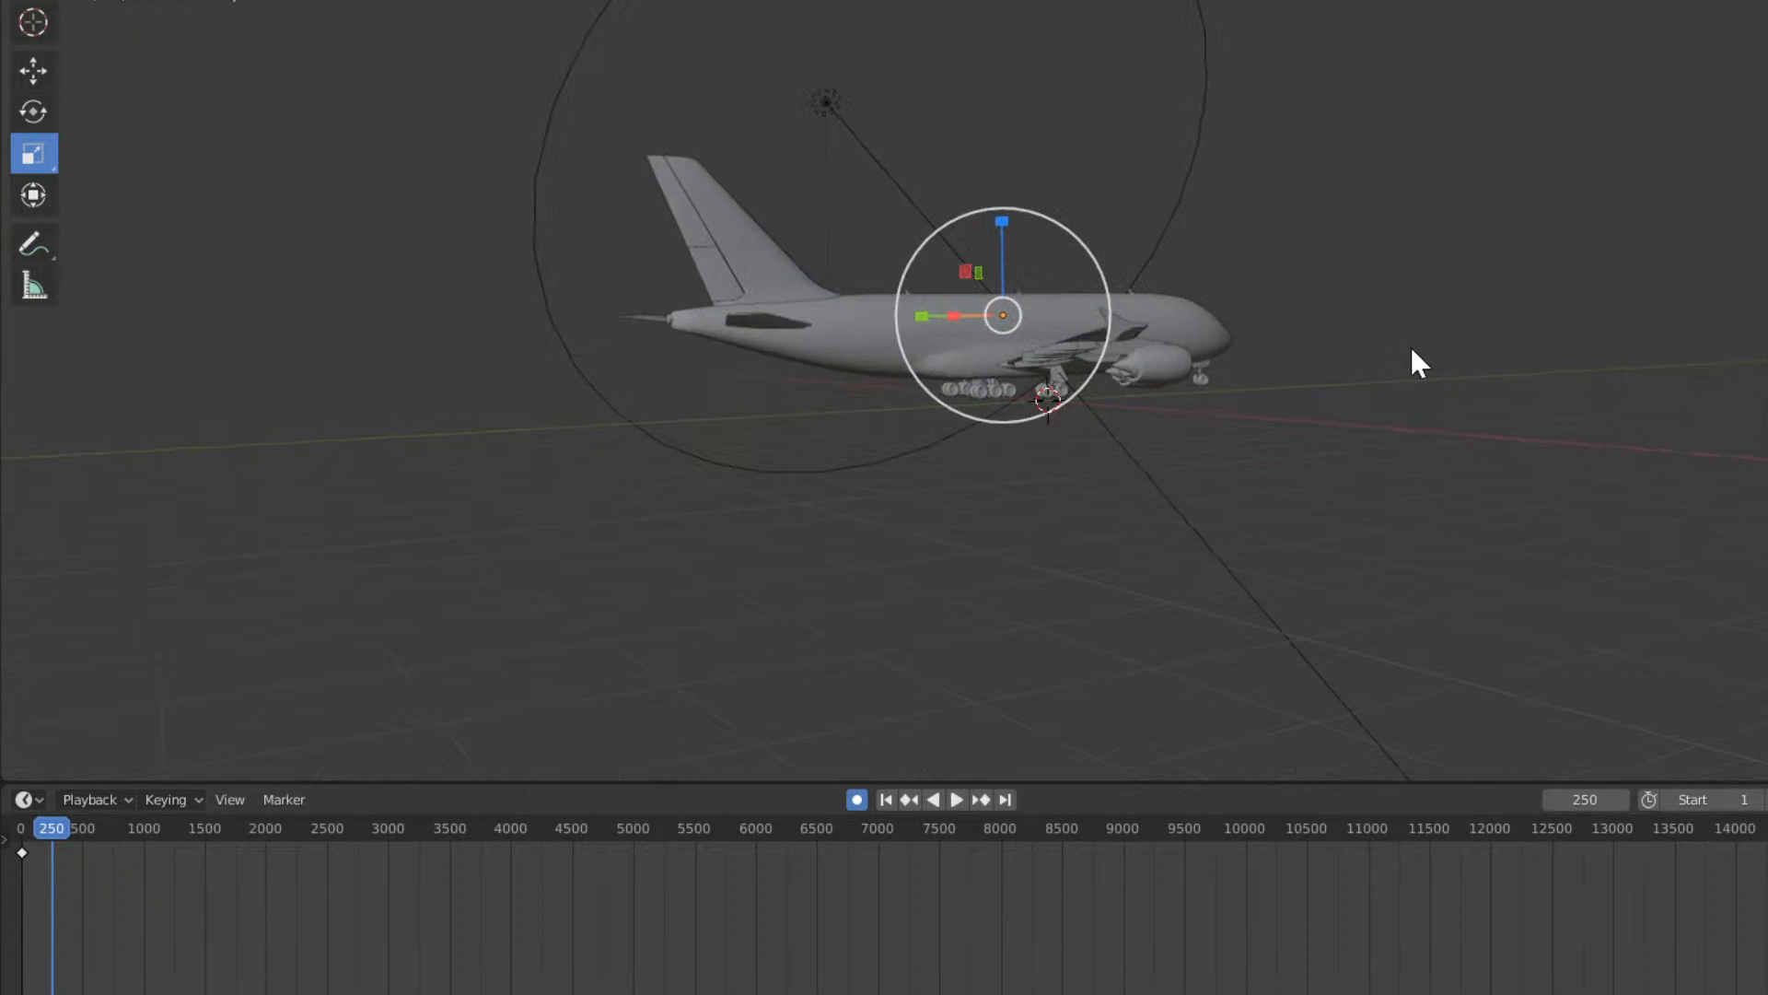
key(ctrl+alt+KP_0)
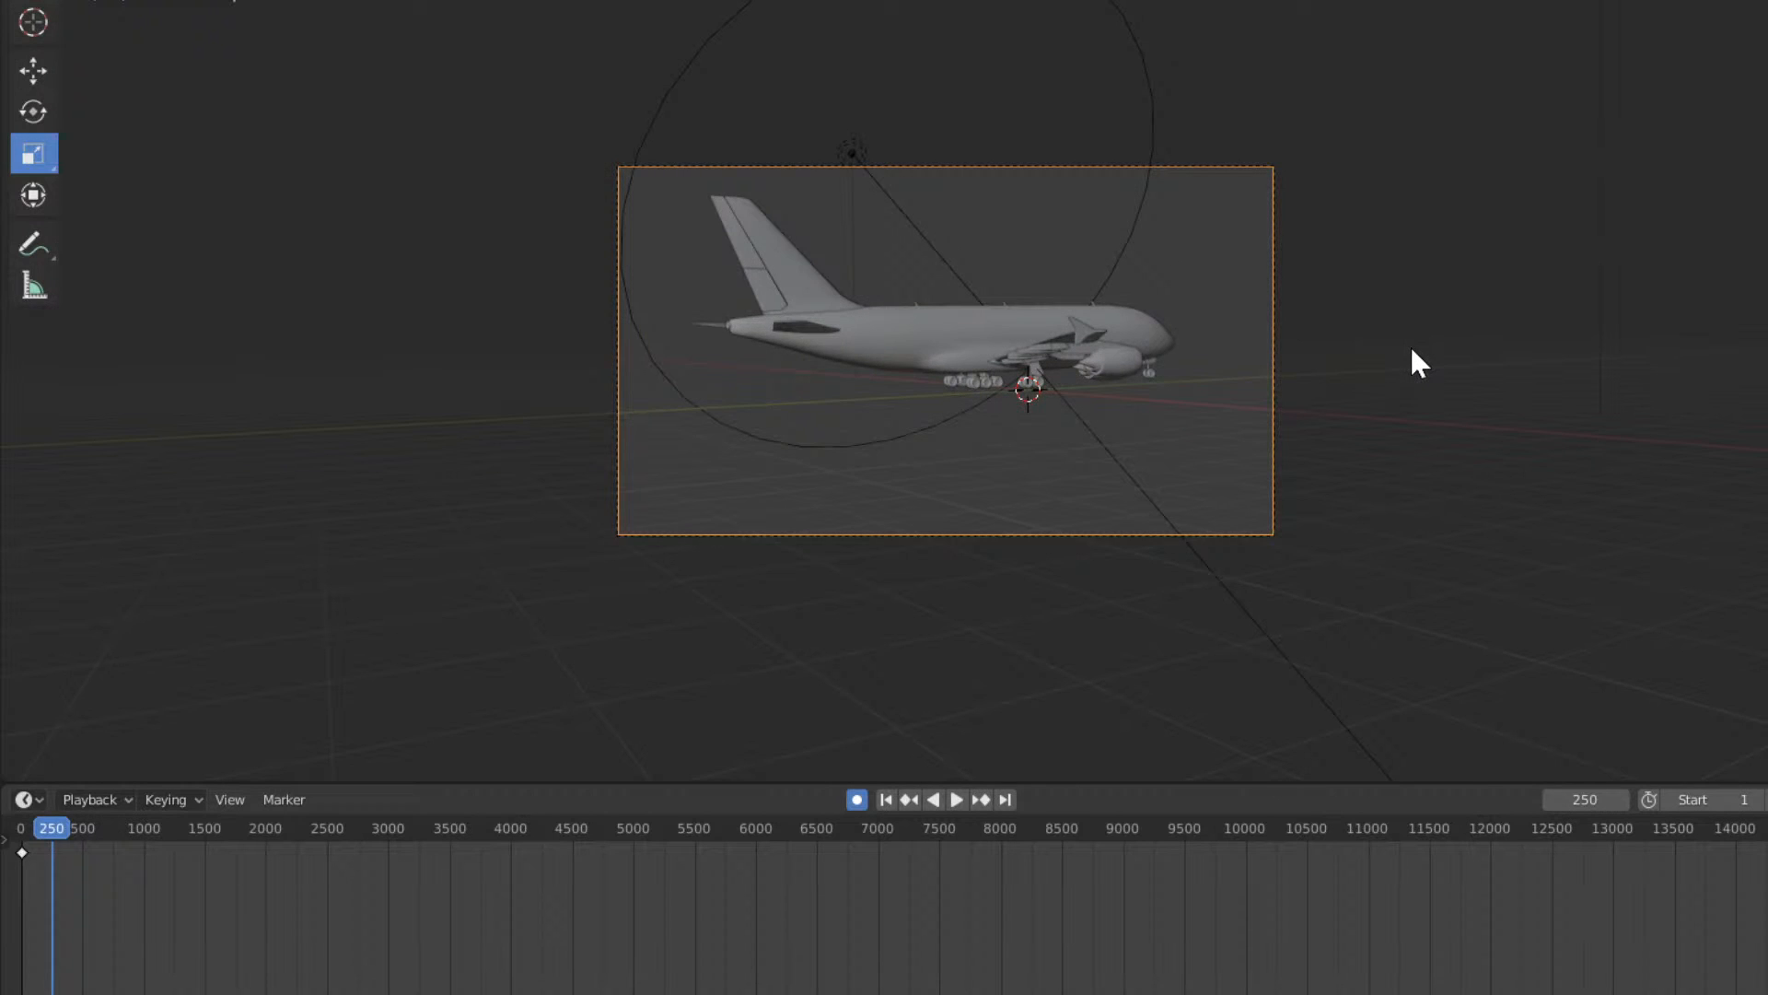
Auto-key the camera at frame 250 with a slight scale change and return the timeline to frame 0.
middle_drag(1260, 387, 1270, 393)
scroll(1268, 389, down, 3)
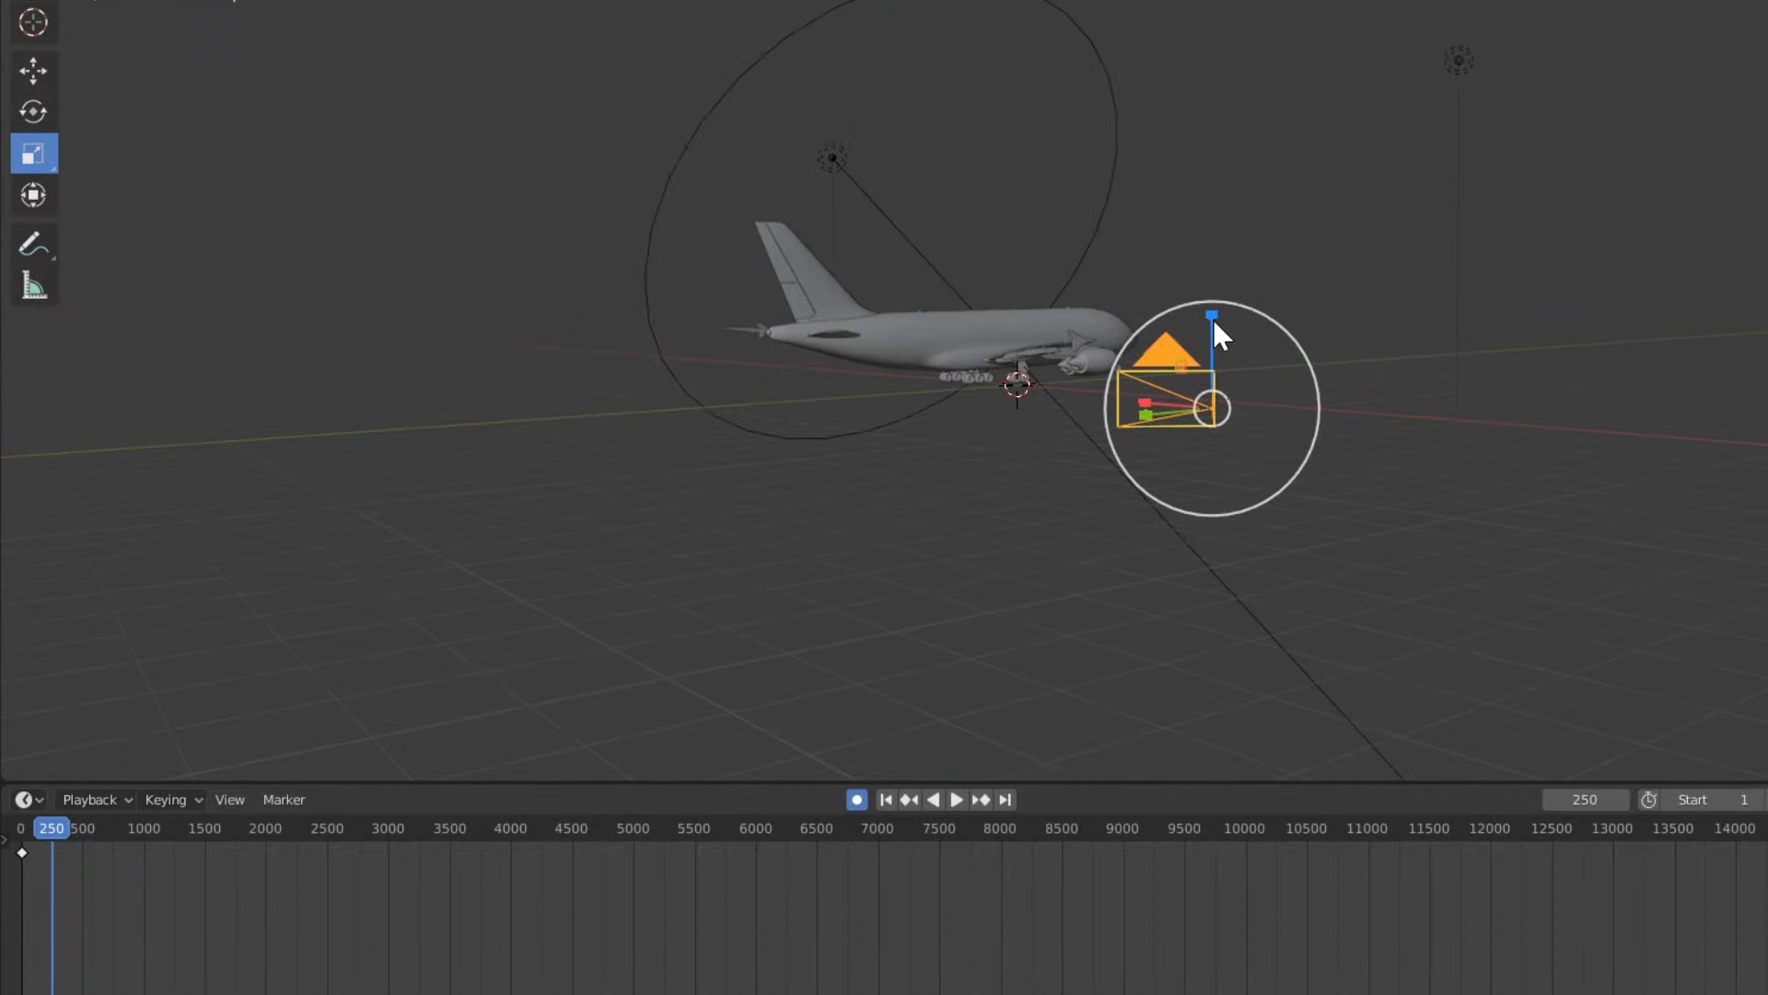
drag(1213, 319, 1214, 312)
key(KP_0)
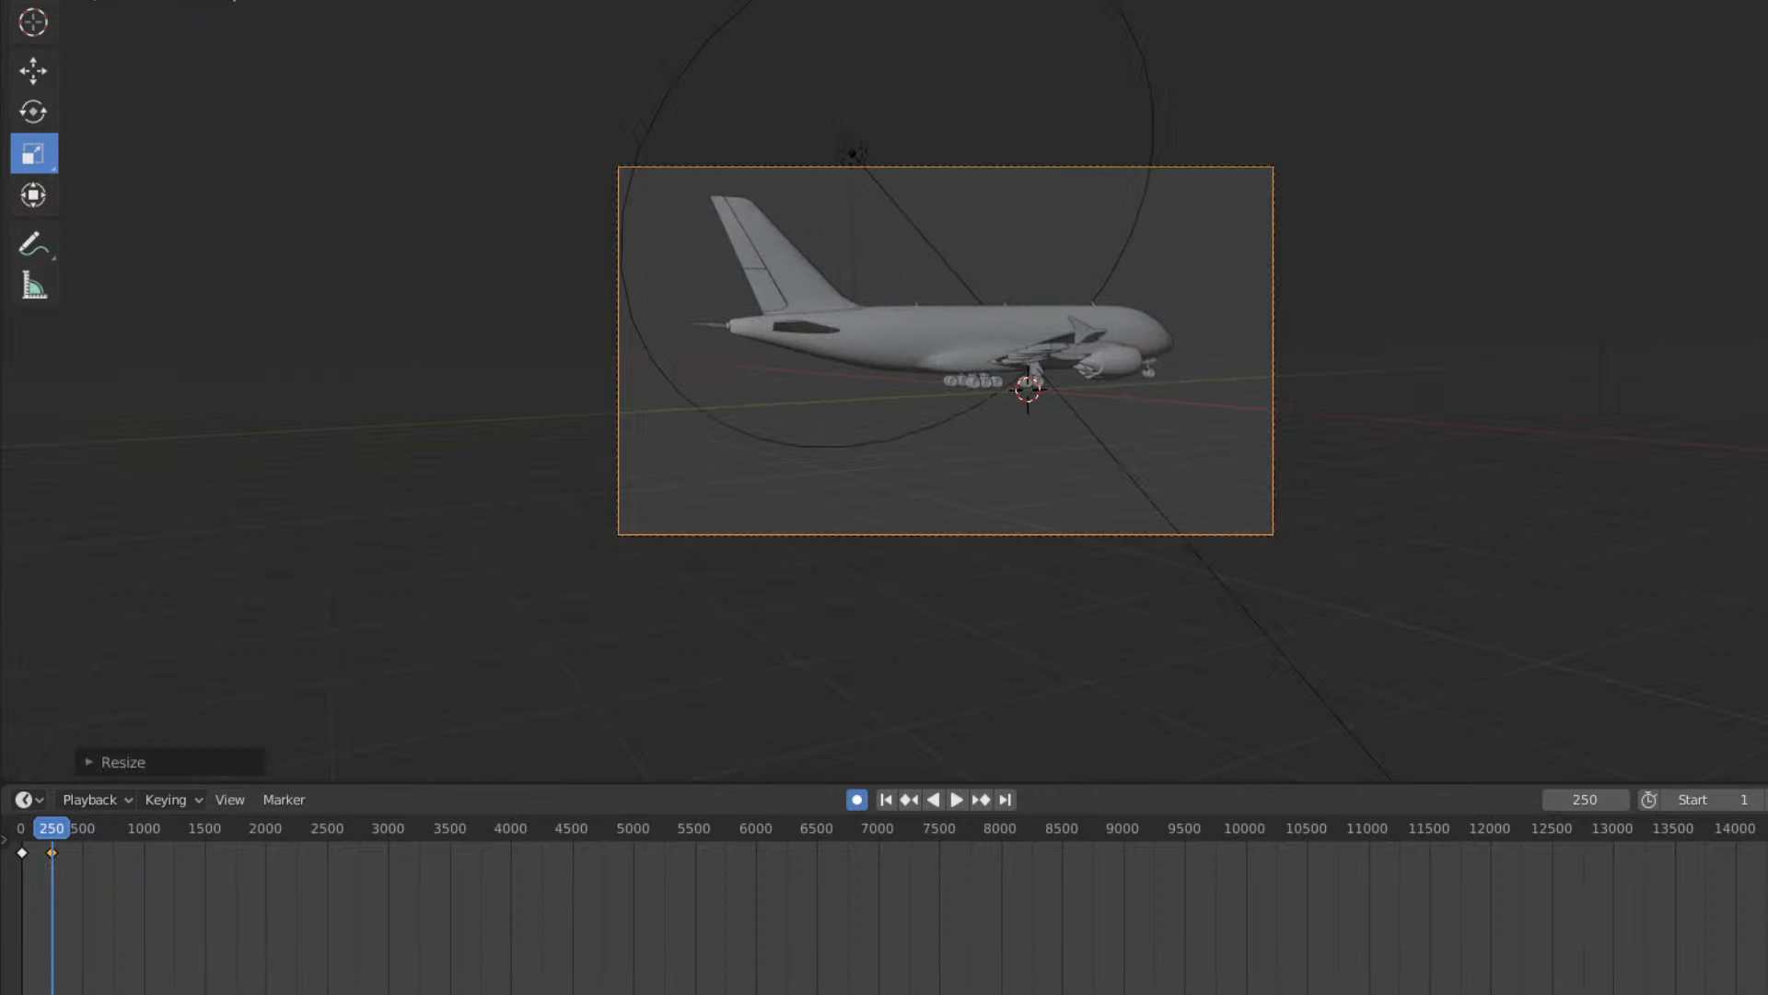
drag(47, 827, 9, 826)
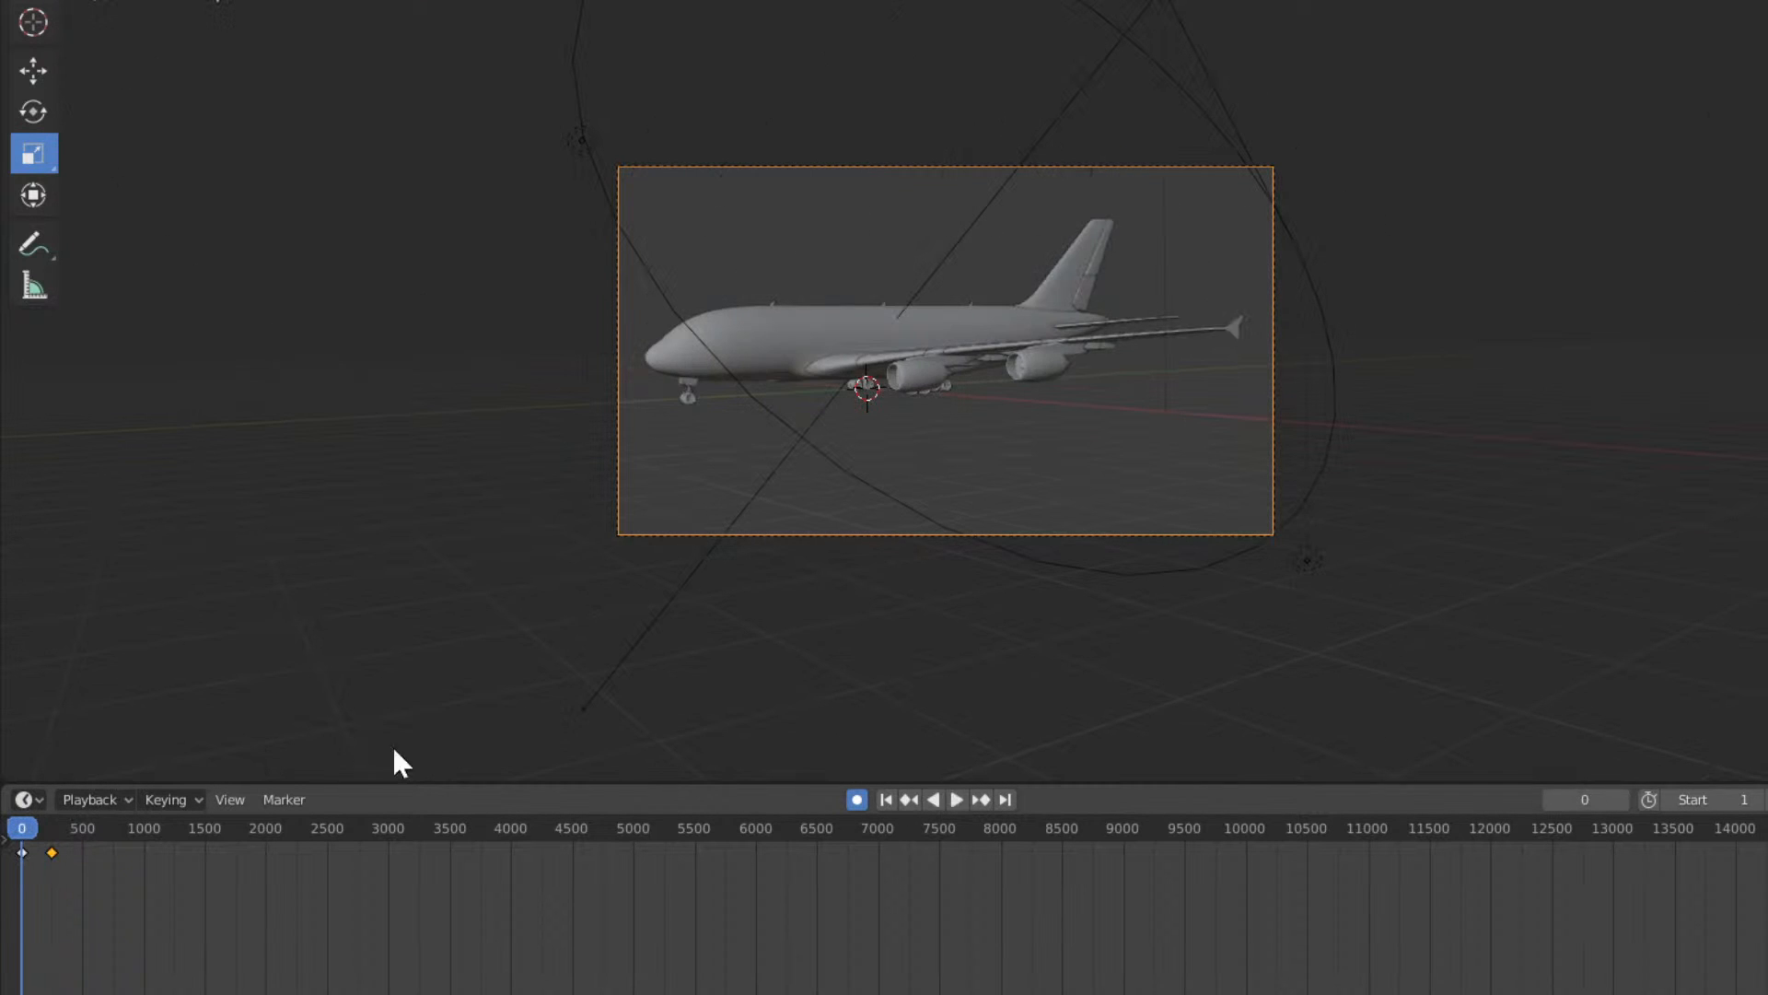
Play the camera animation from the start and check the camera view at frame 250.
key(space)
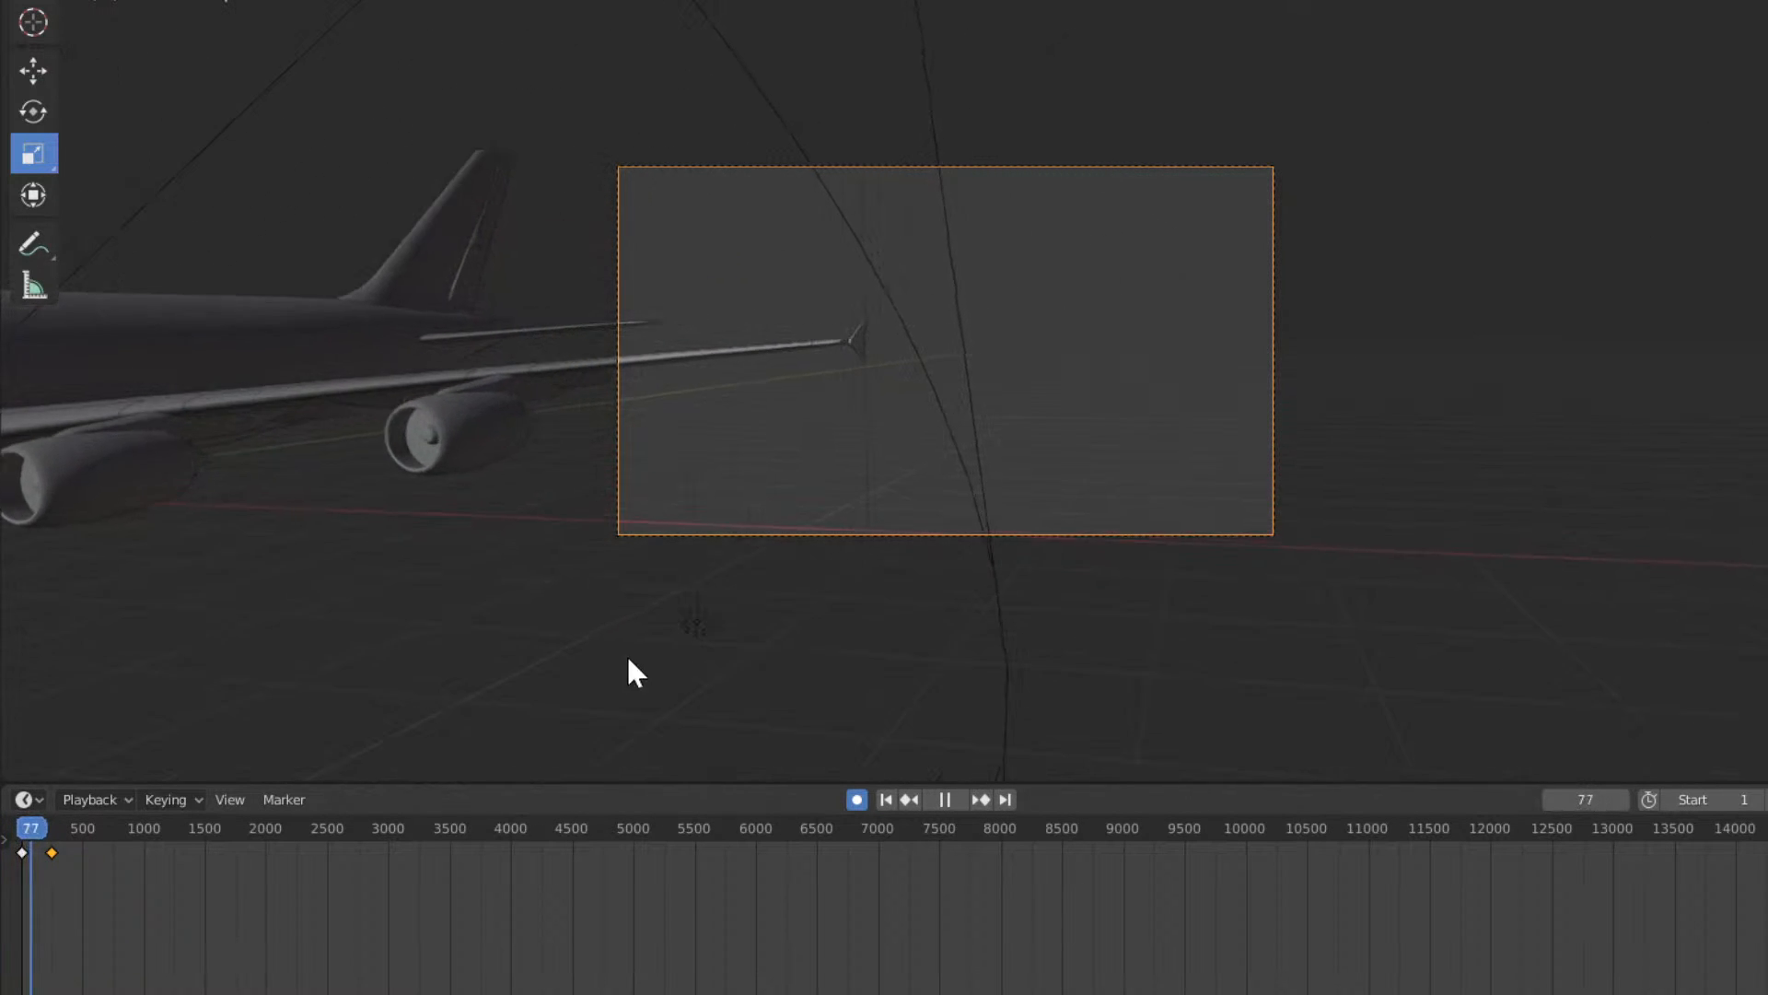
key(space)
key(shift+Right)
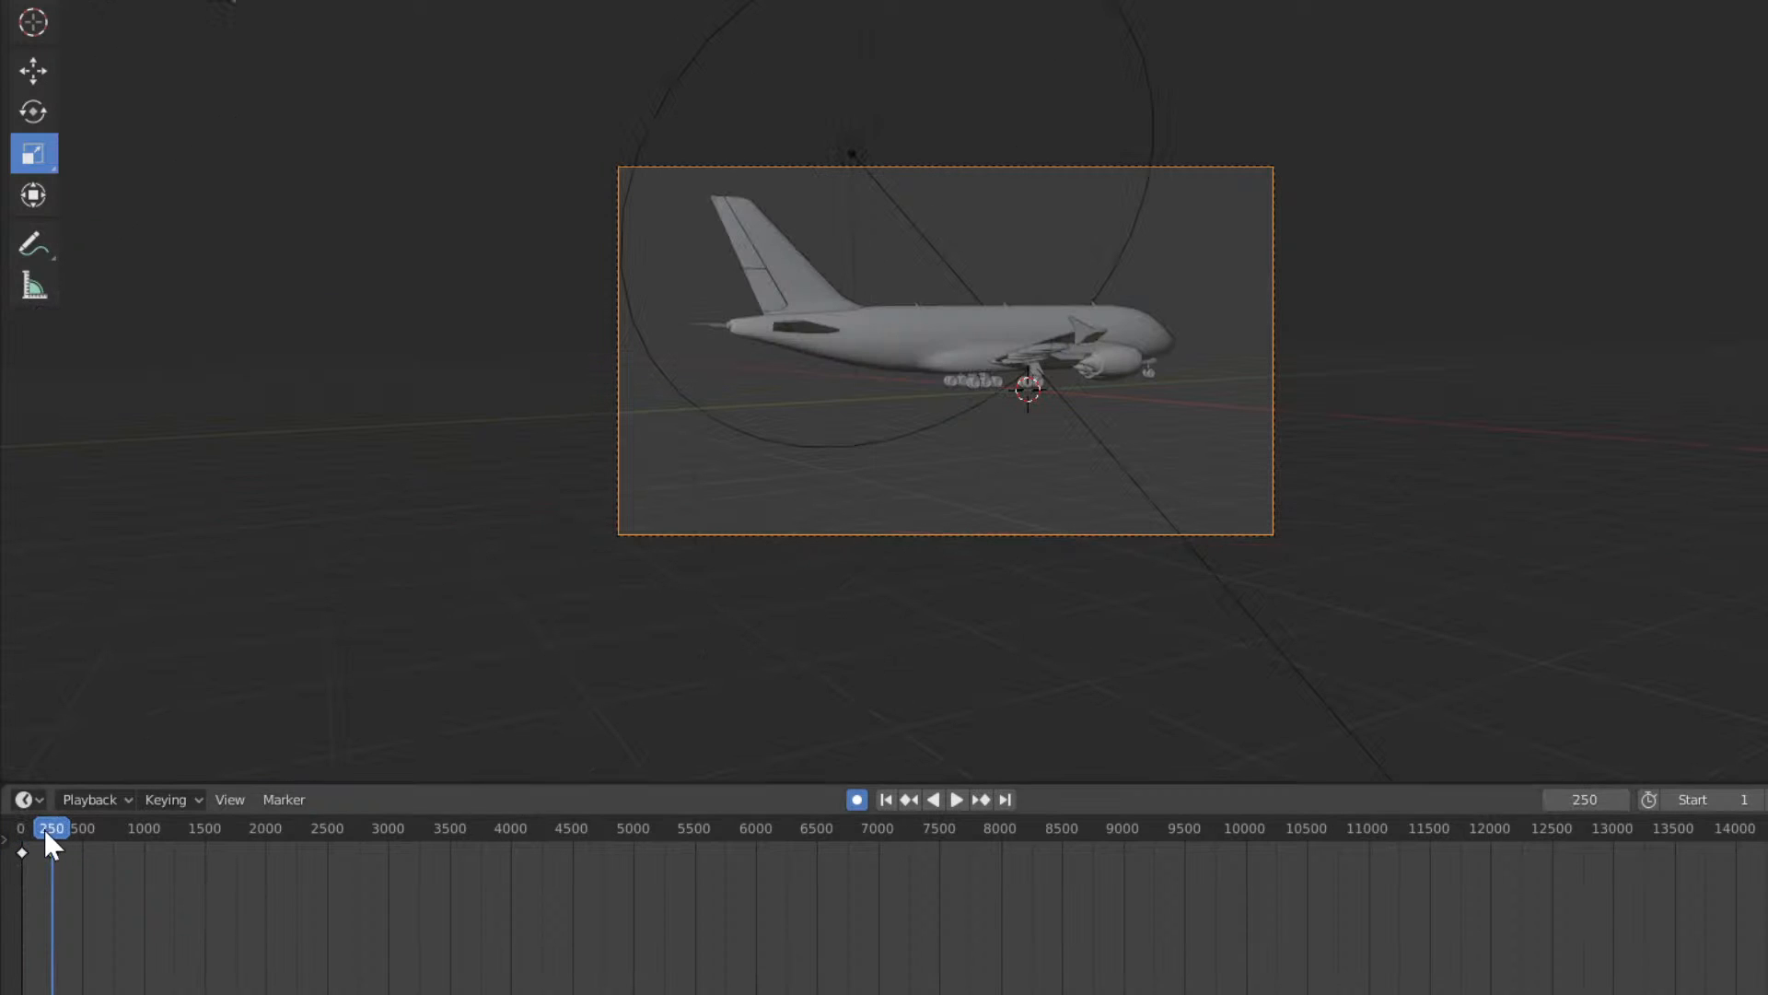
Move the timeline to frame 125 for the camera's middle keyframe.
click(1600, 797)
text(25)
key(Return)
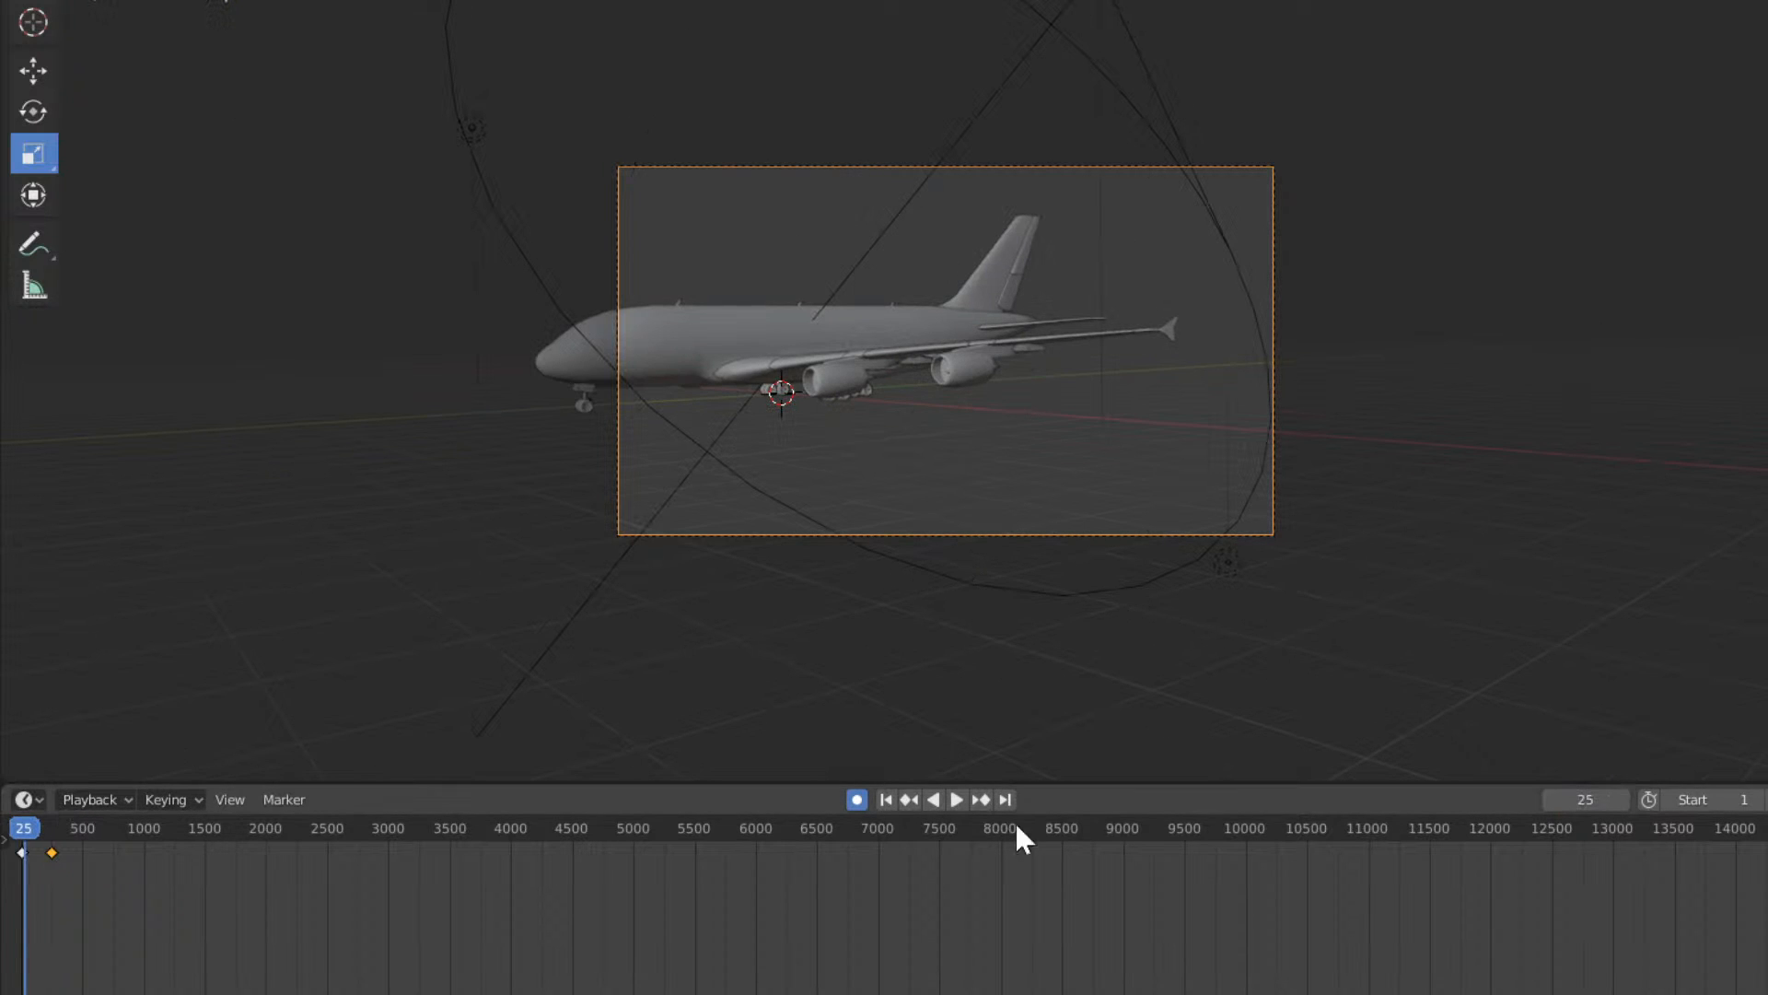
click(1561, 800)
text(125)
key(Return)
key(KP_0)
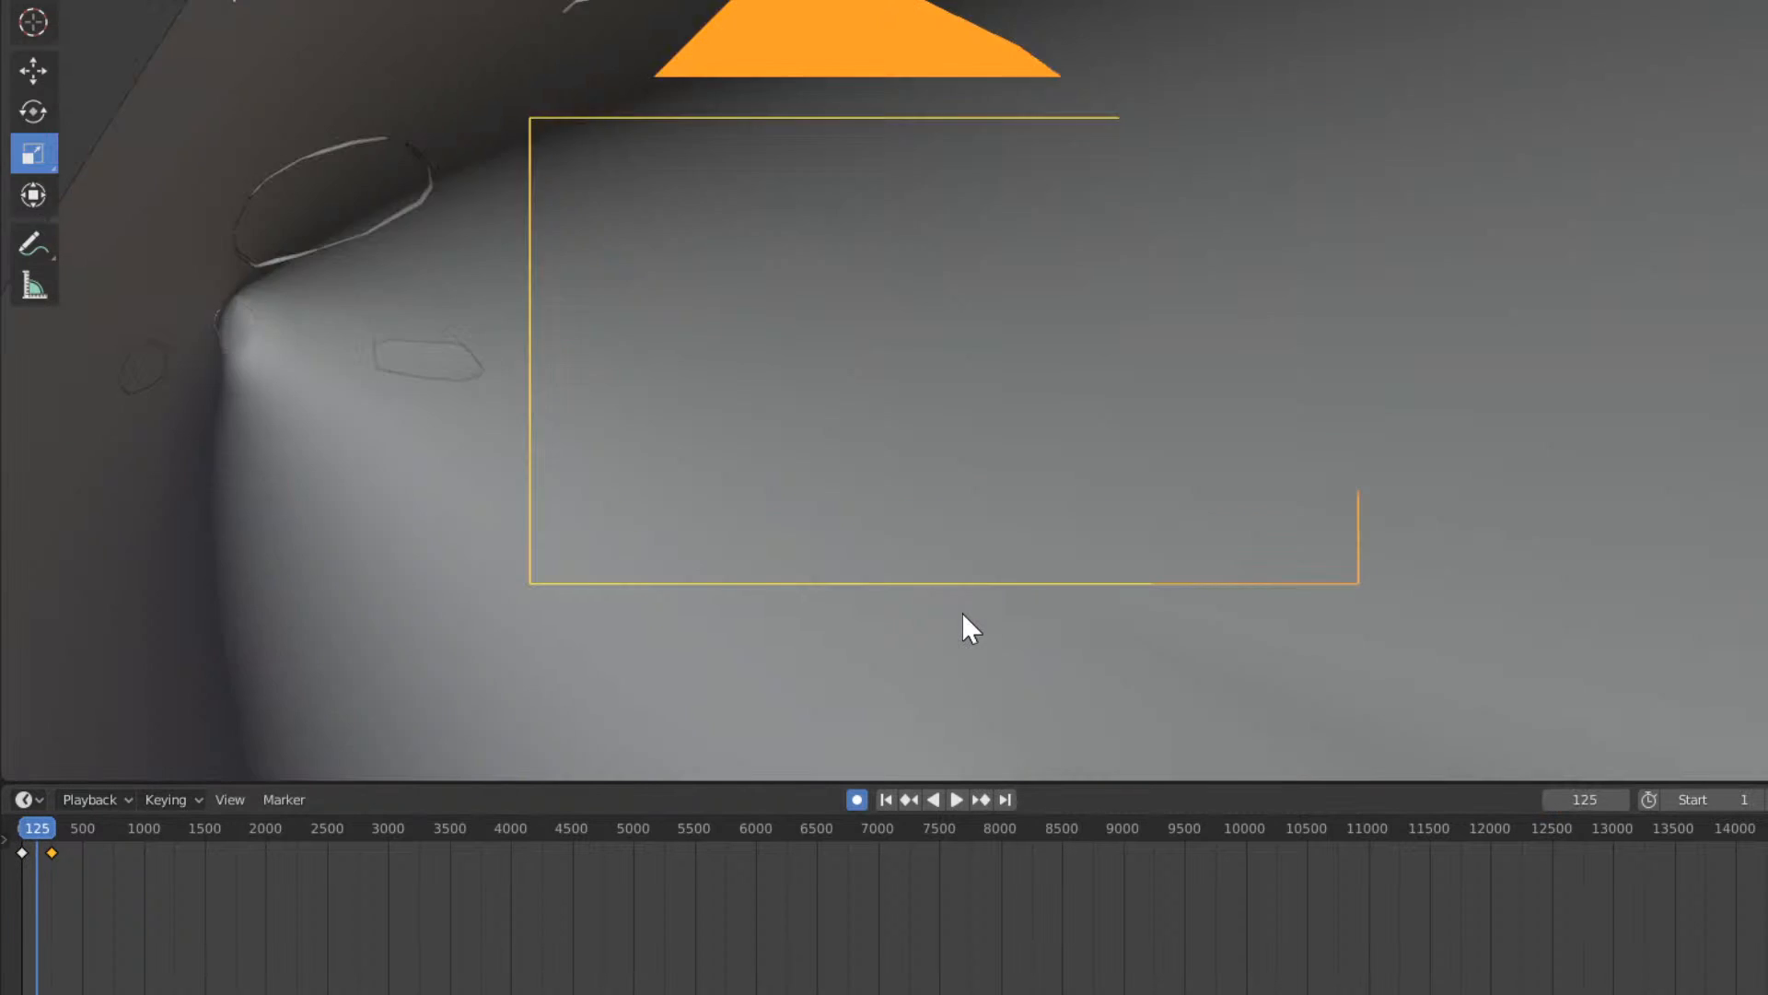
Align the camera to a head-on view of the aircraft's nose that fits both wings in the frame.
scroll(965, 613, down, 8)
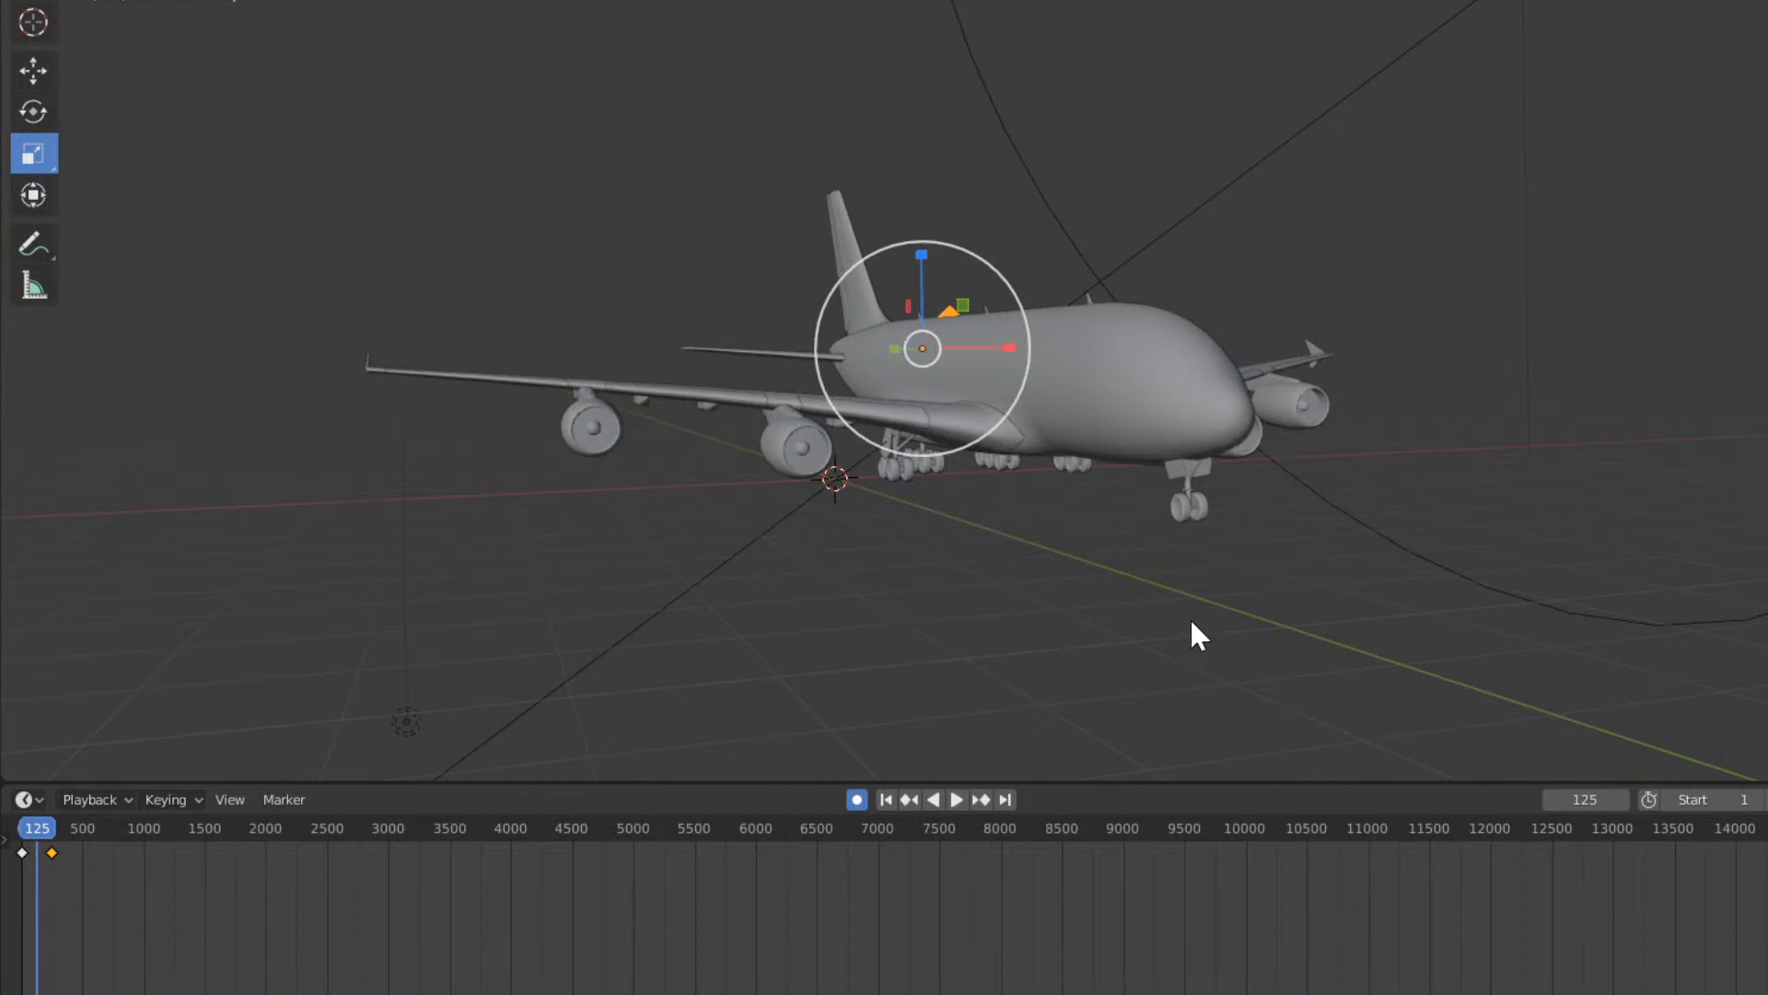
scroll(1147, 612, down, 4)
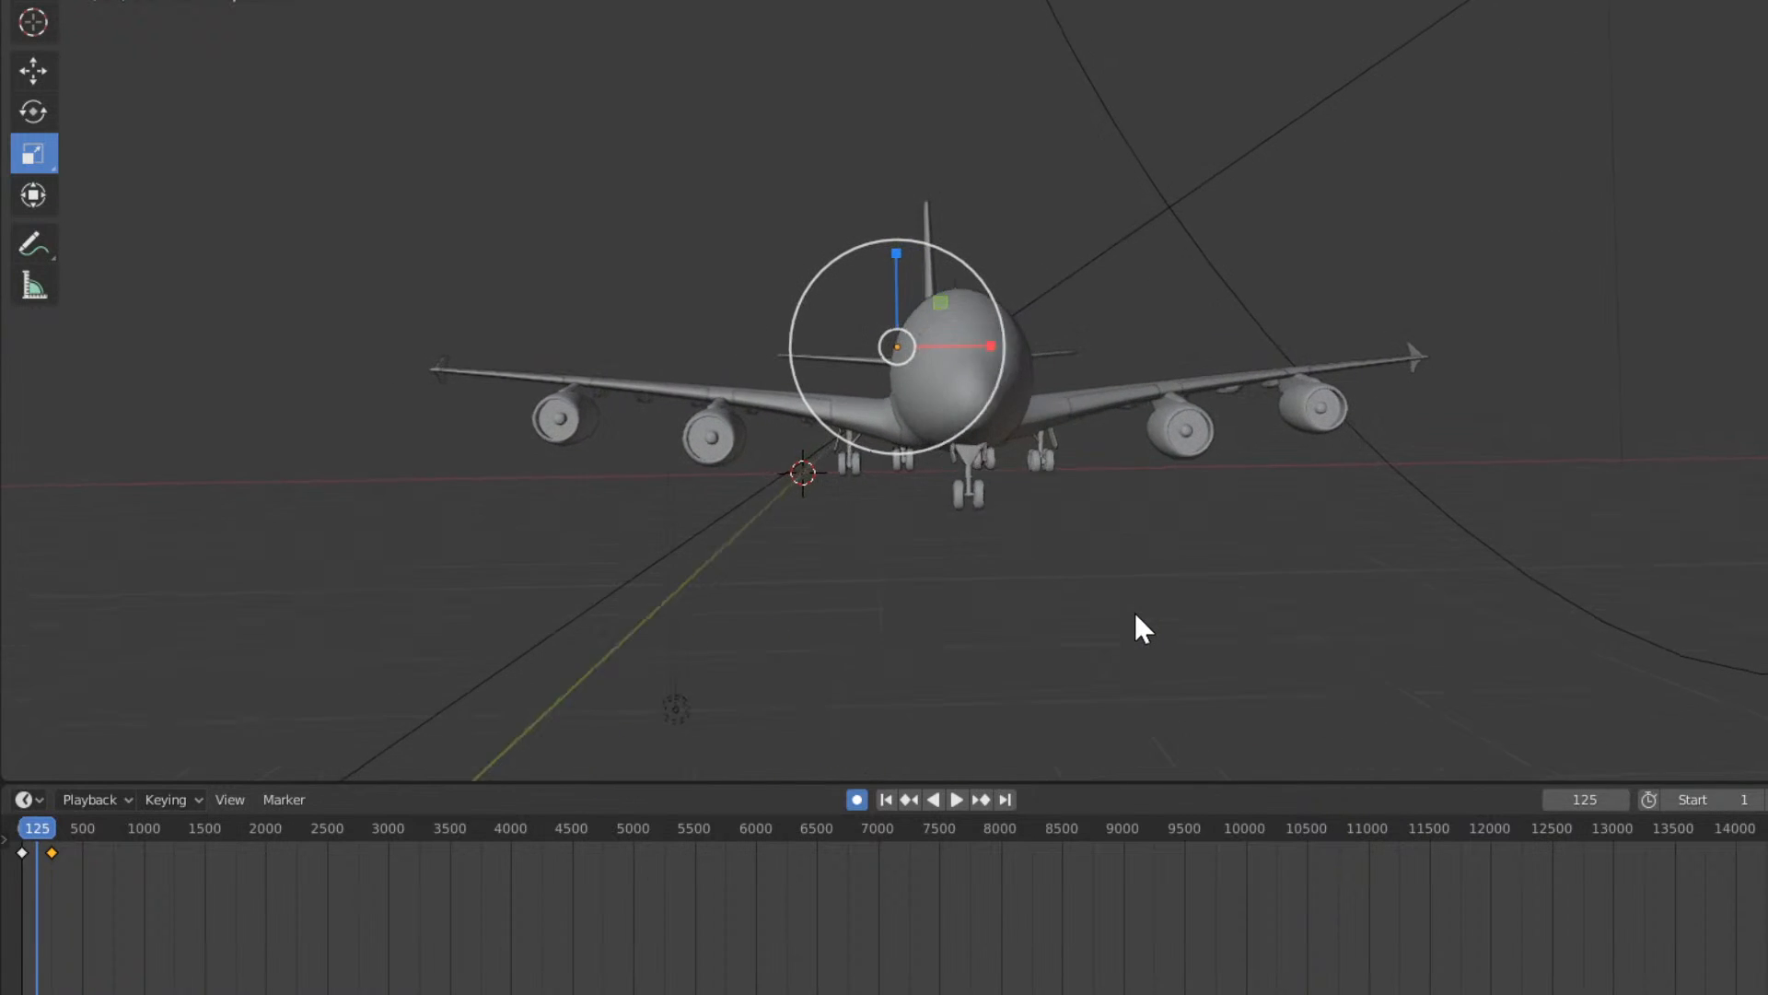
scroll(1134, 609, down, 5)
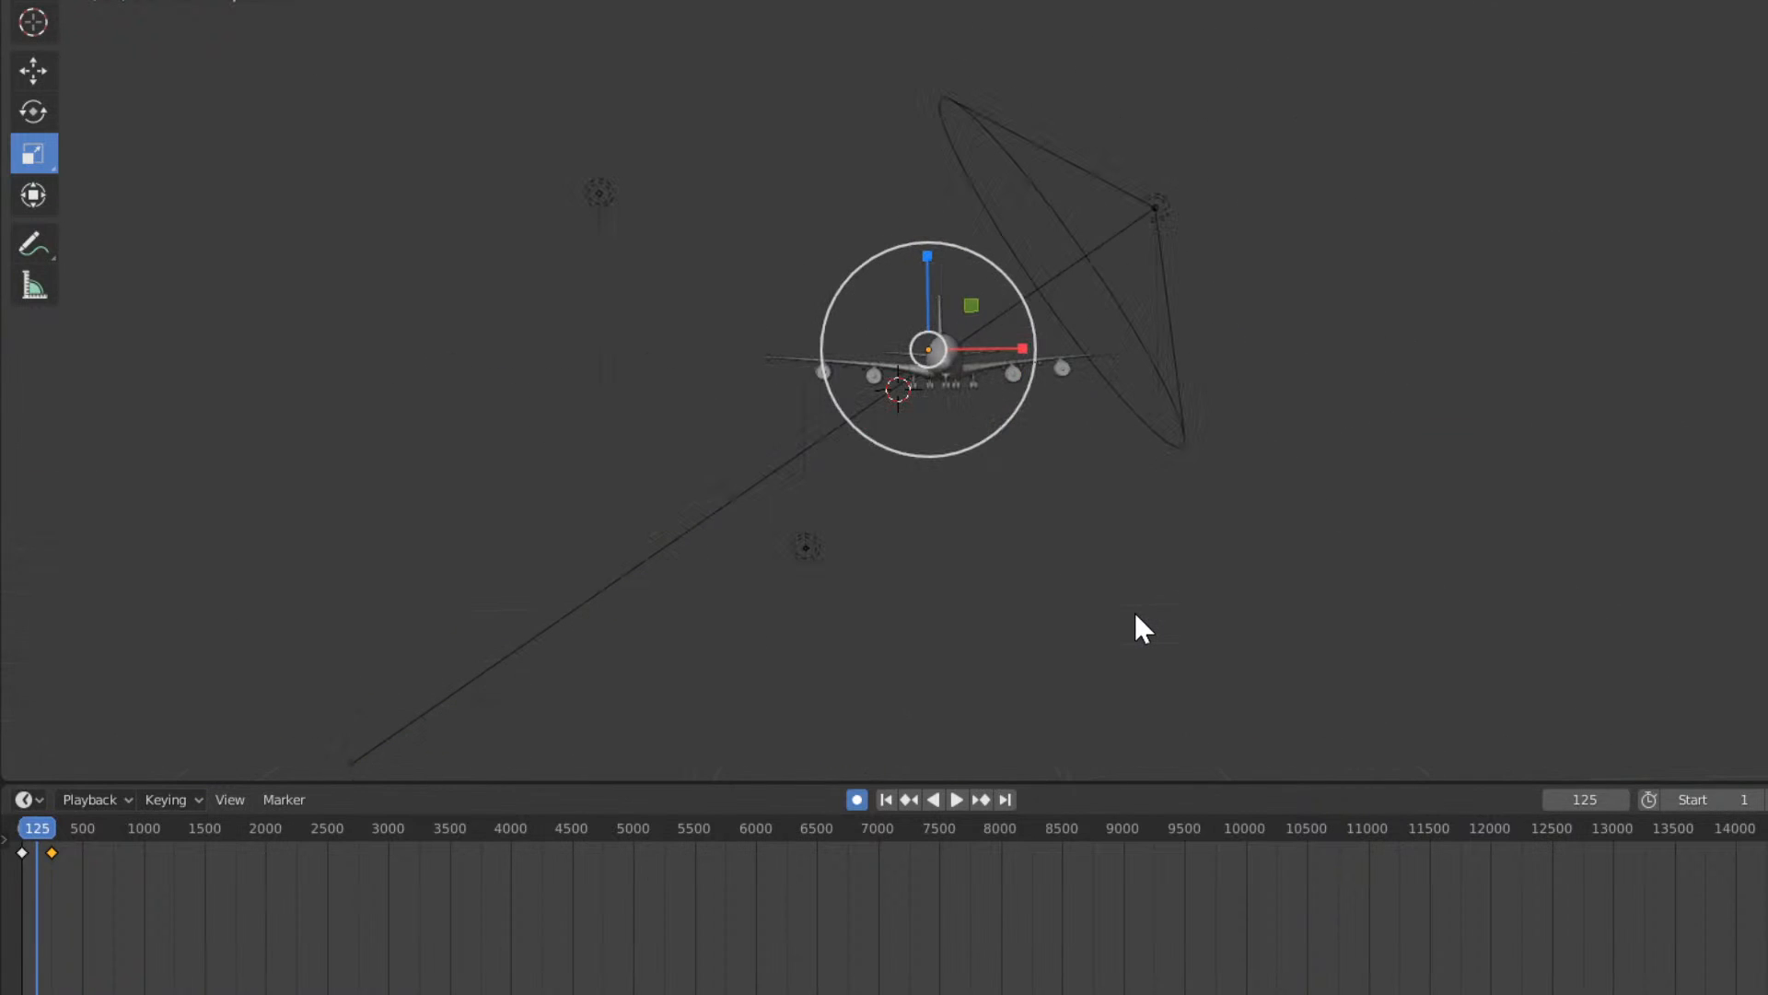
key(KP_0)
scroll(1026, 457, up, 10)
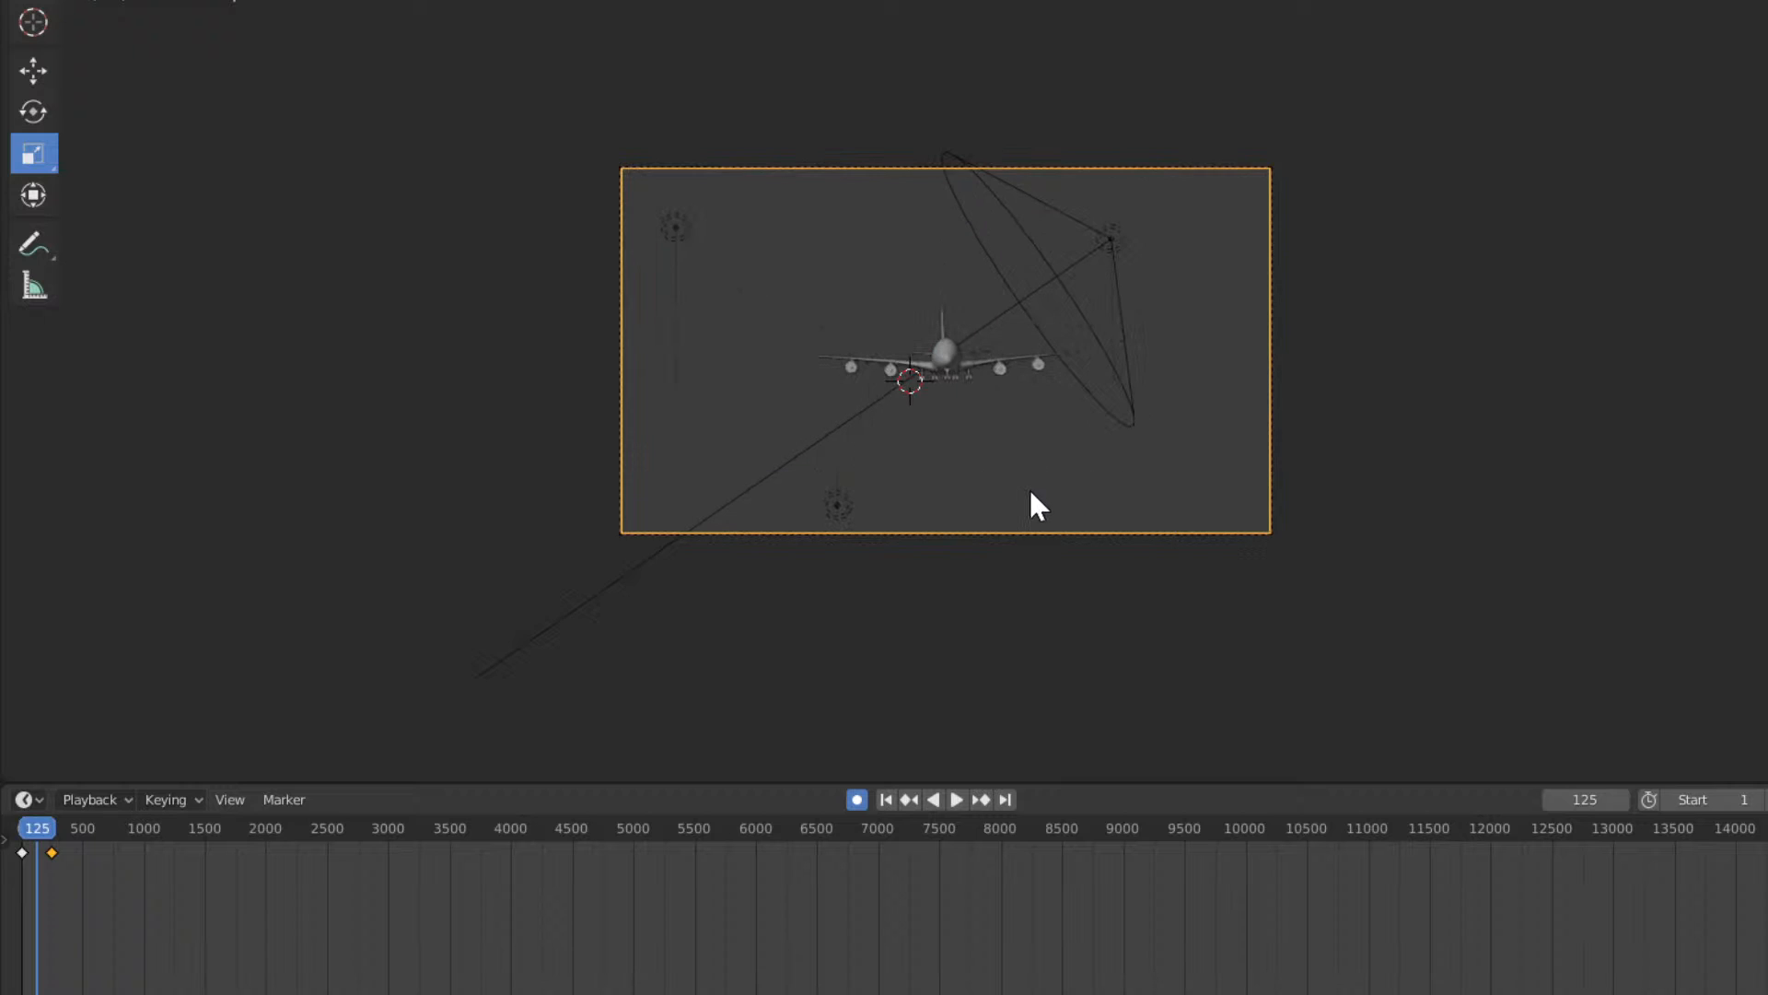
scroll(995, 478, down, 5)
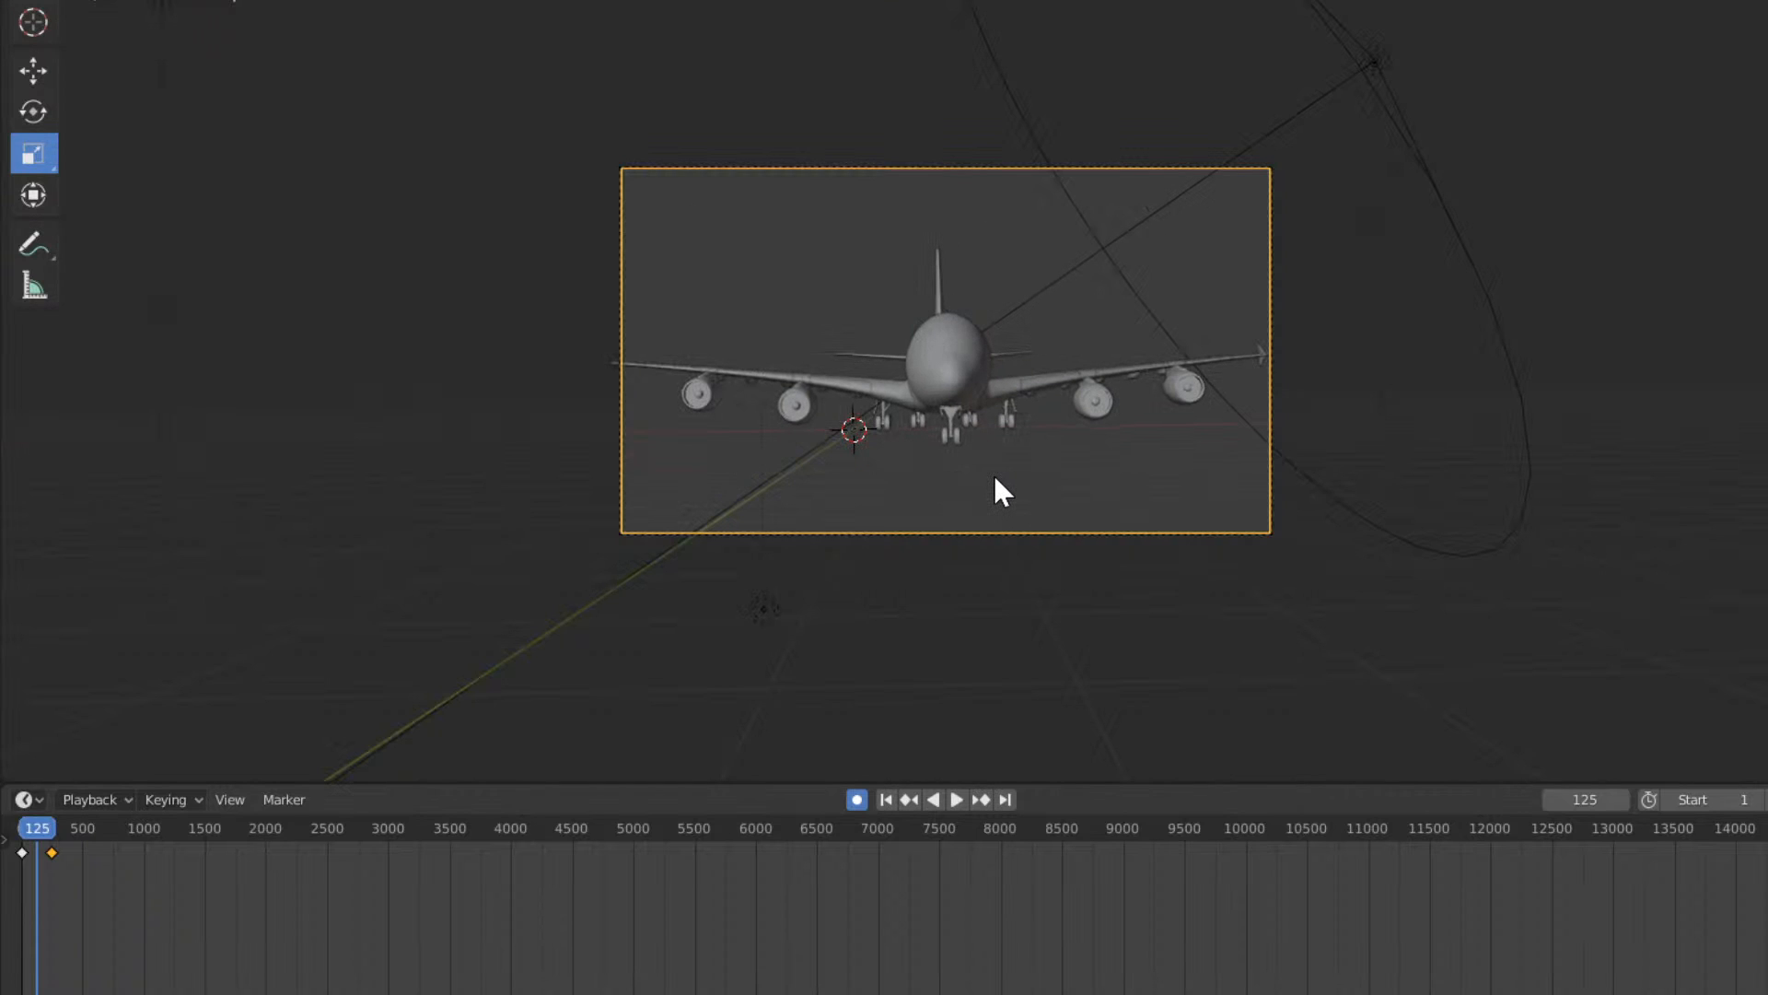
Auto-key the camera at frame 125 with a slight scale change.
middle_click(707, 599)
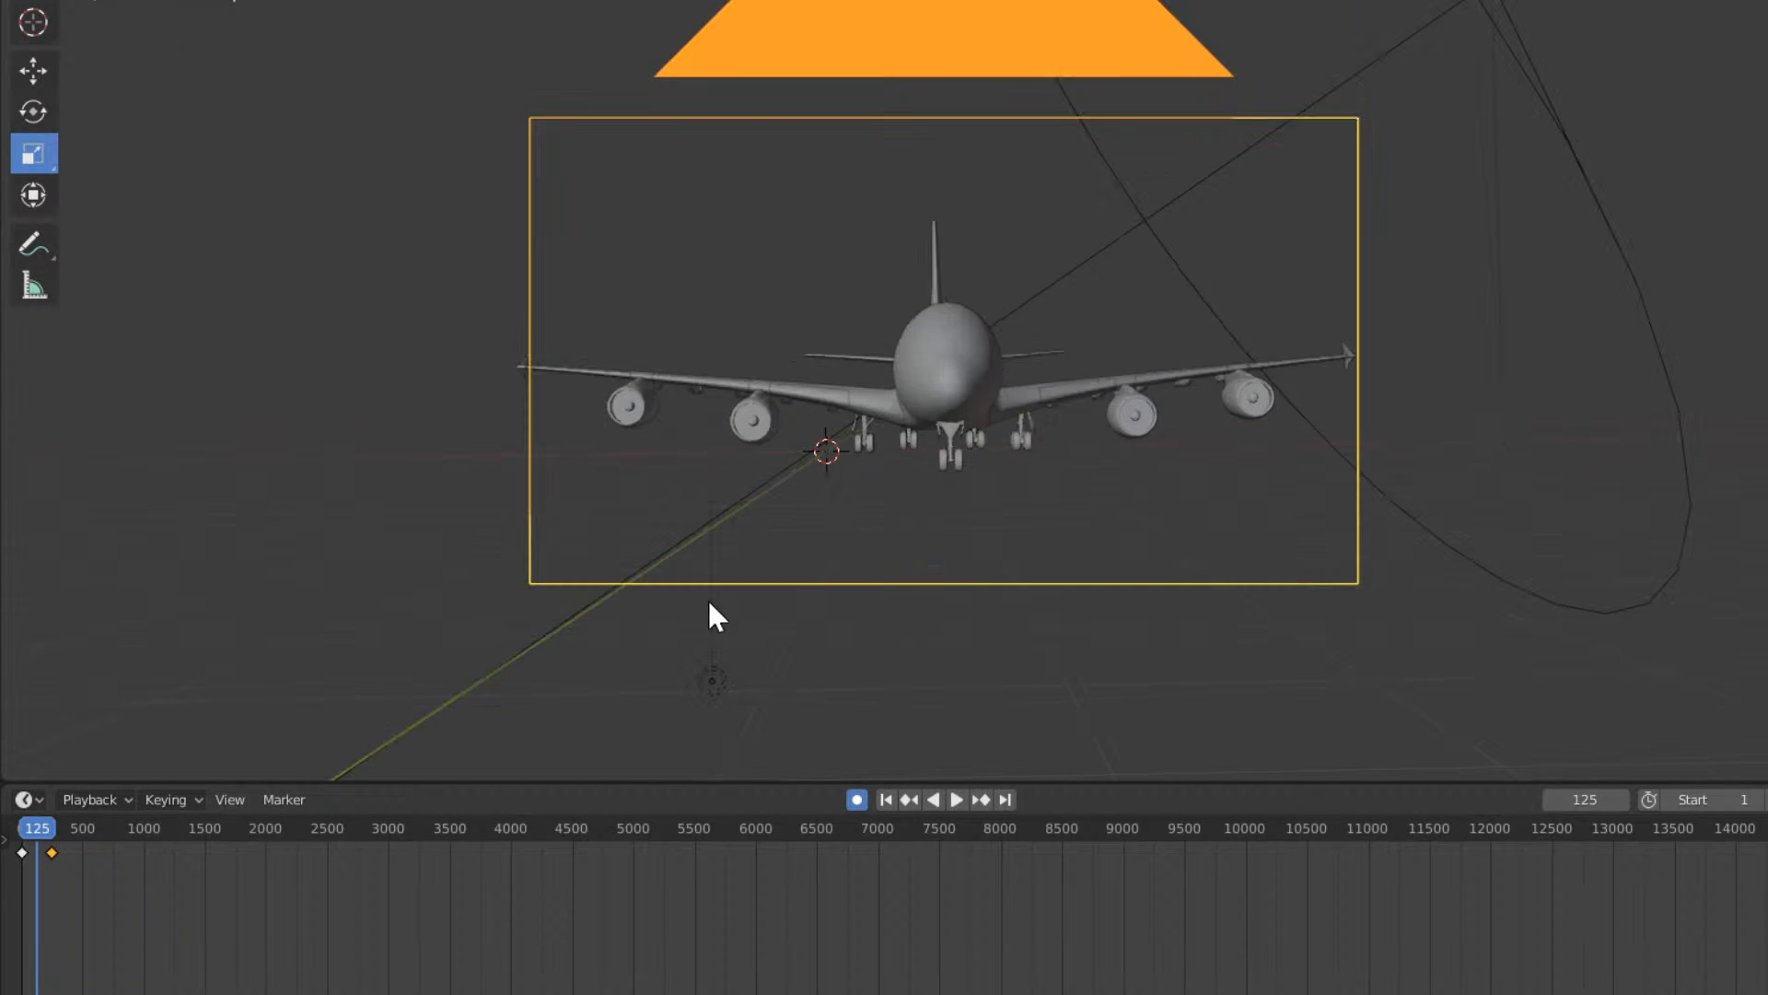
scroll(707, 598, down, 3)
drag(941, 246, 936, 244)
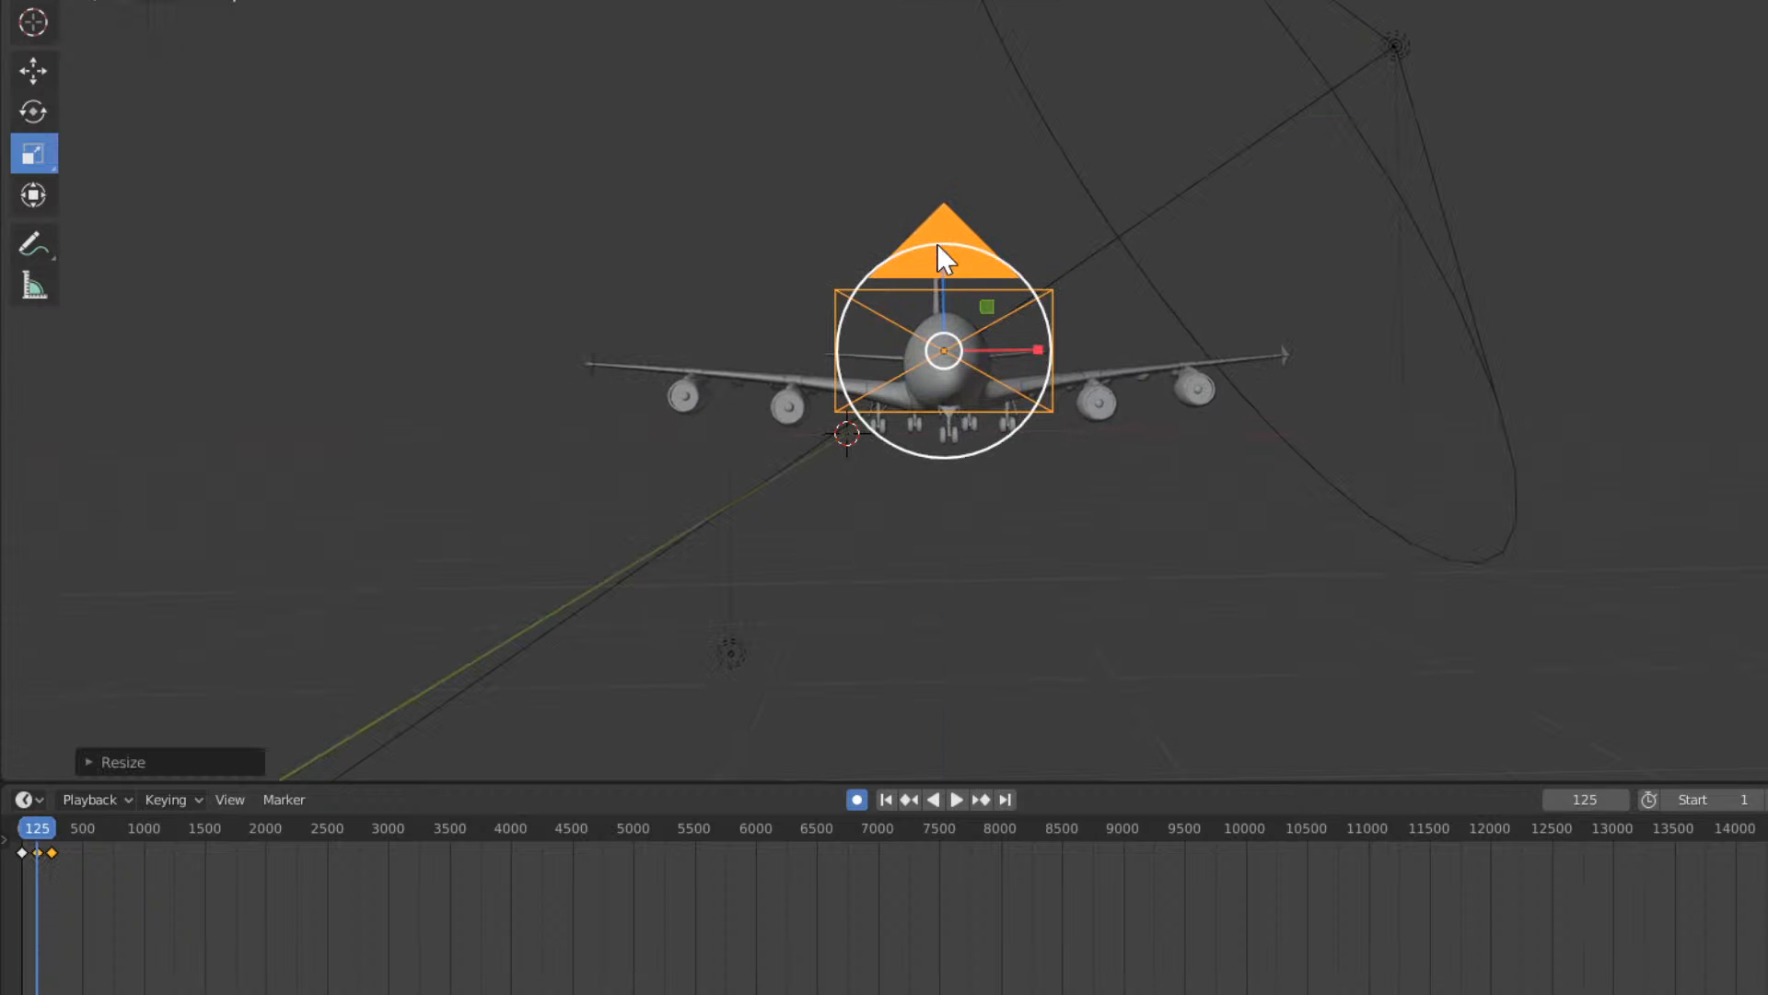
Play the animation from frame 0 through the camera and scrub the frames between the last two keyframes.
drag(33, 827, 21, 827)
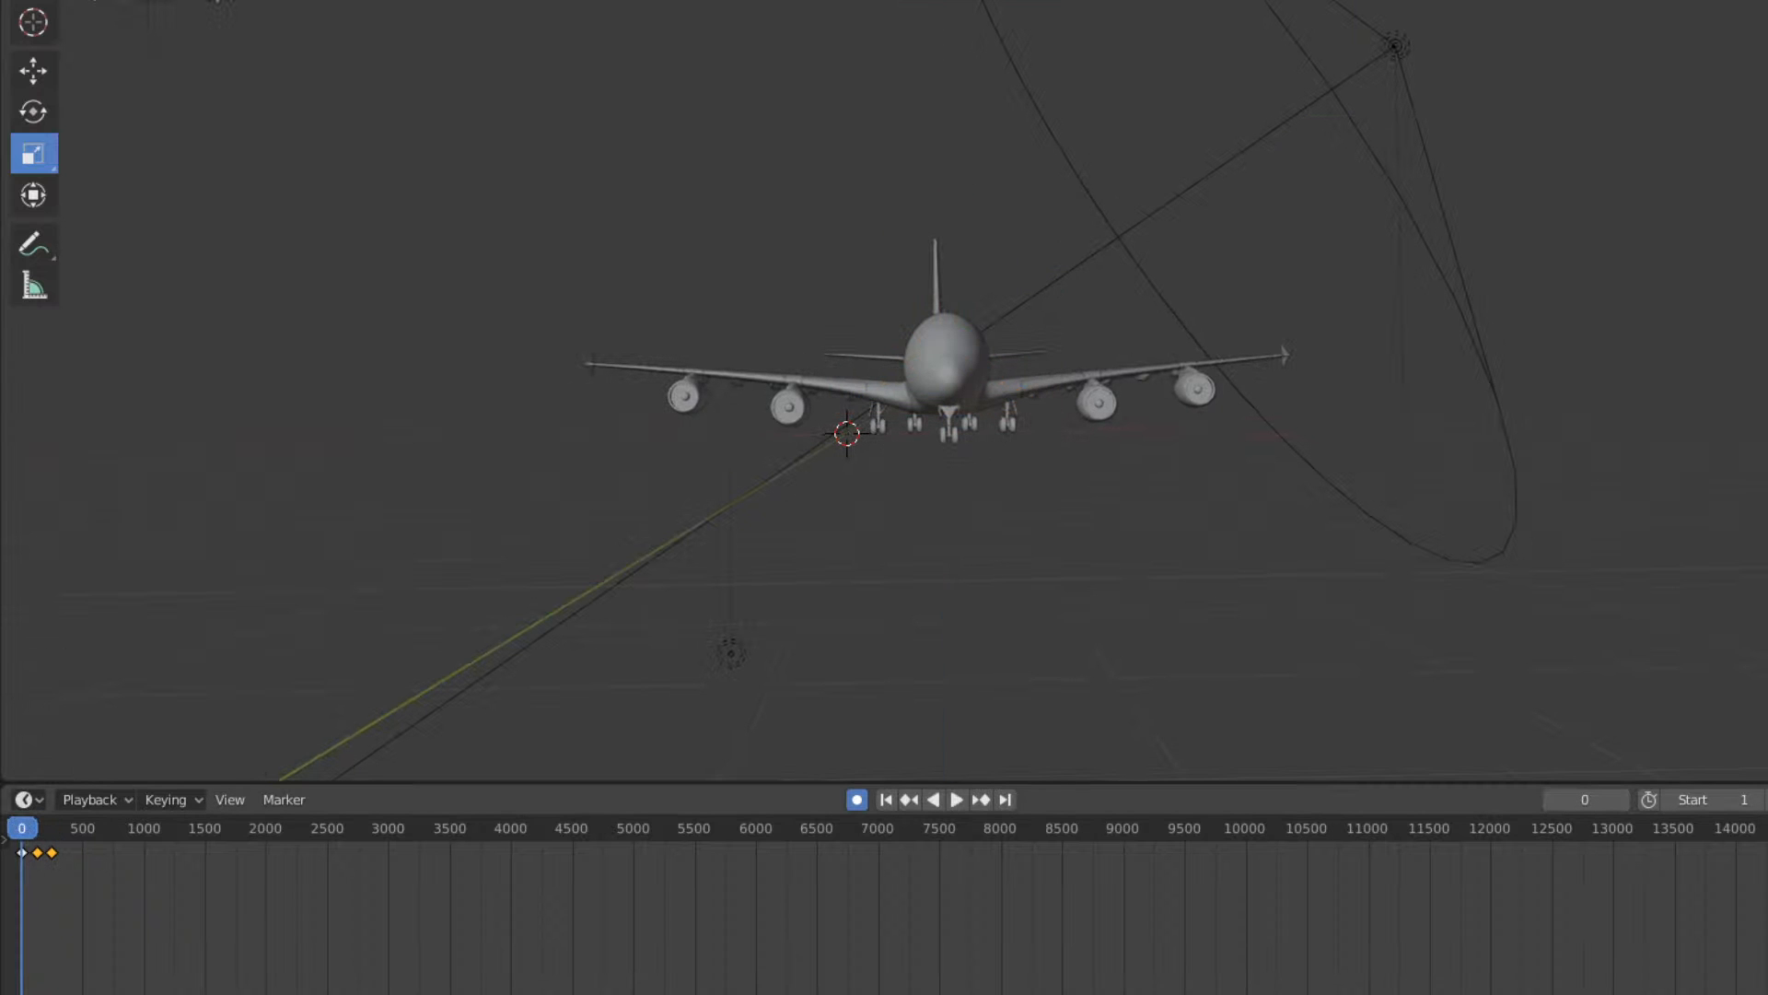
key(space)
key(KP_0)
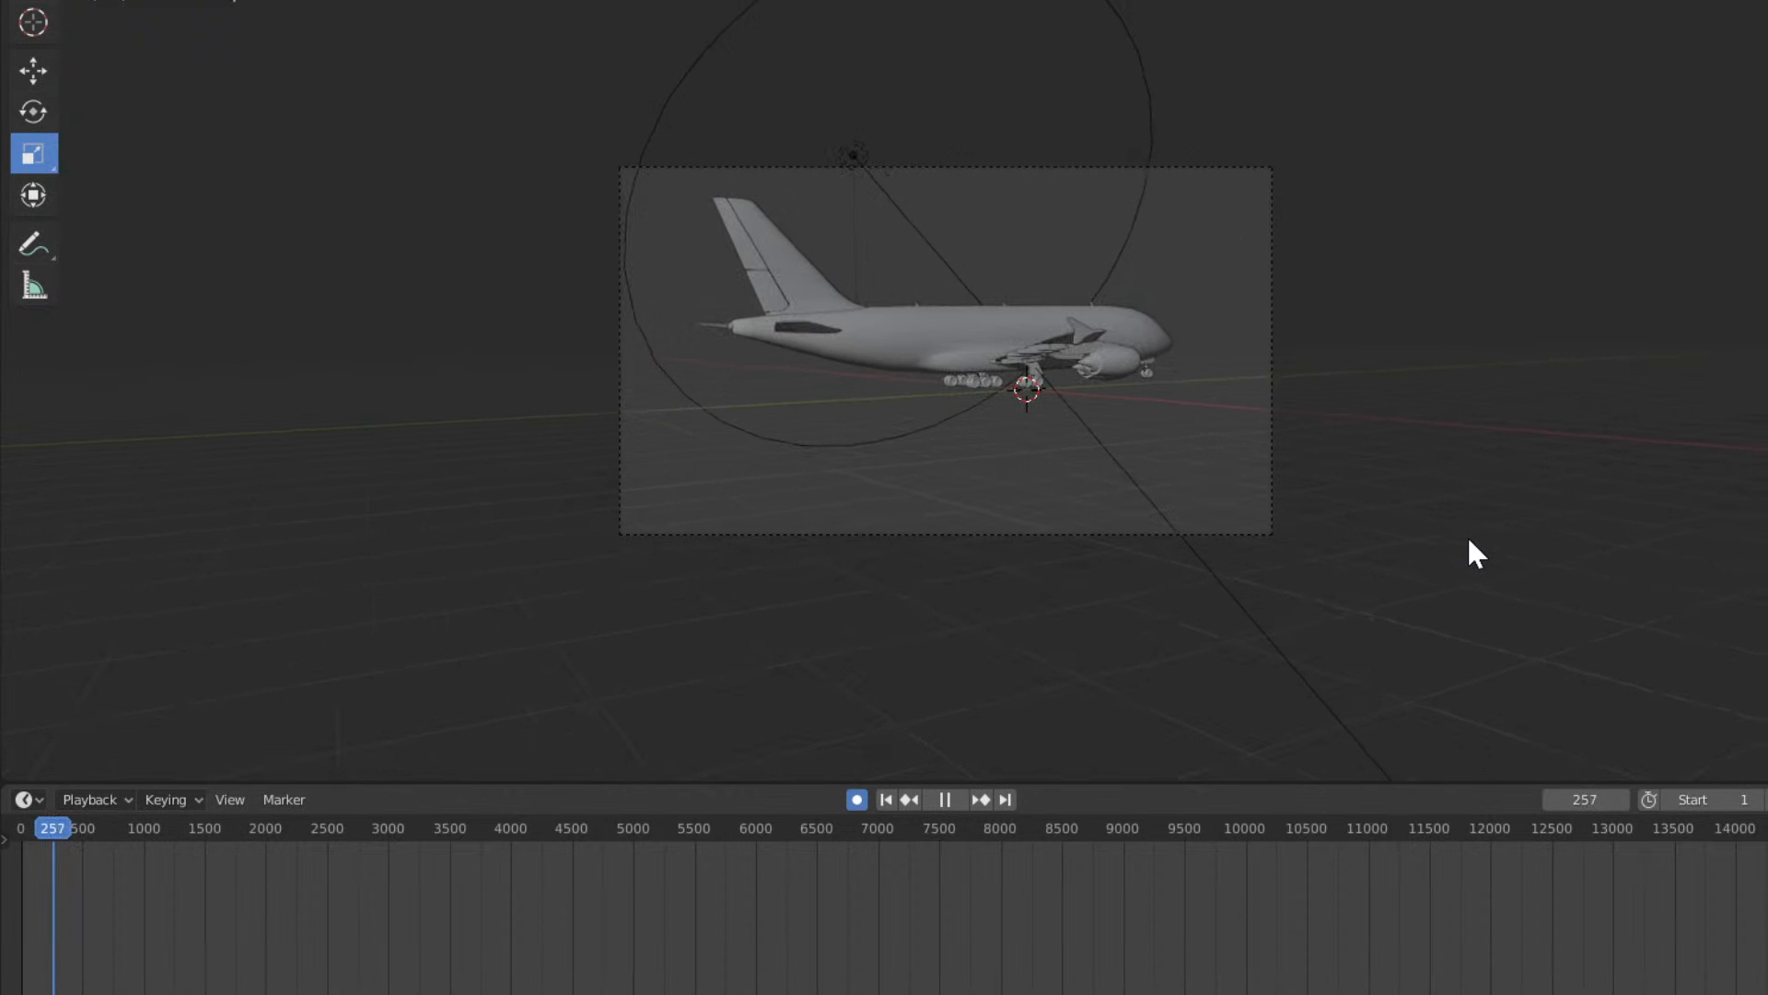
key(space)
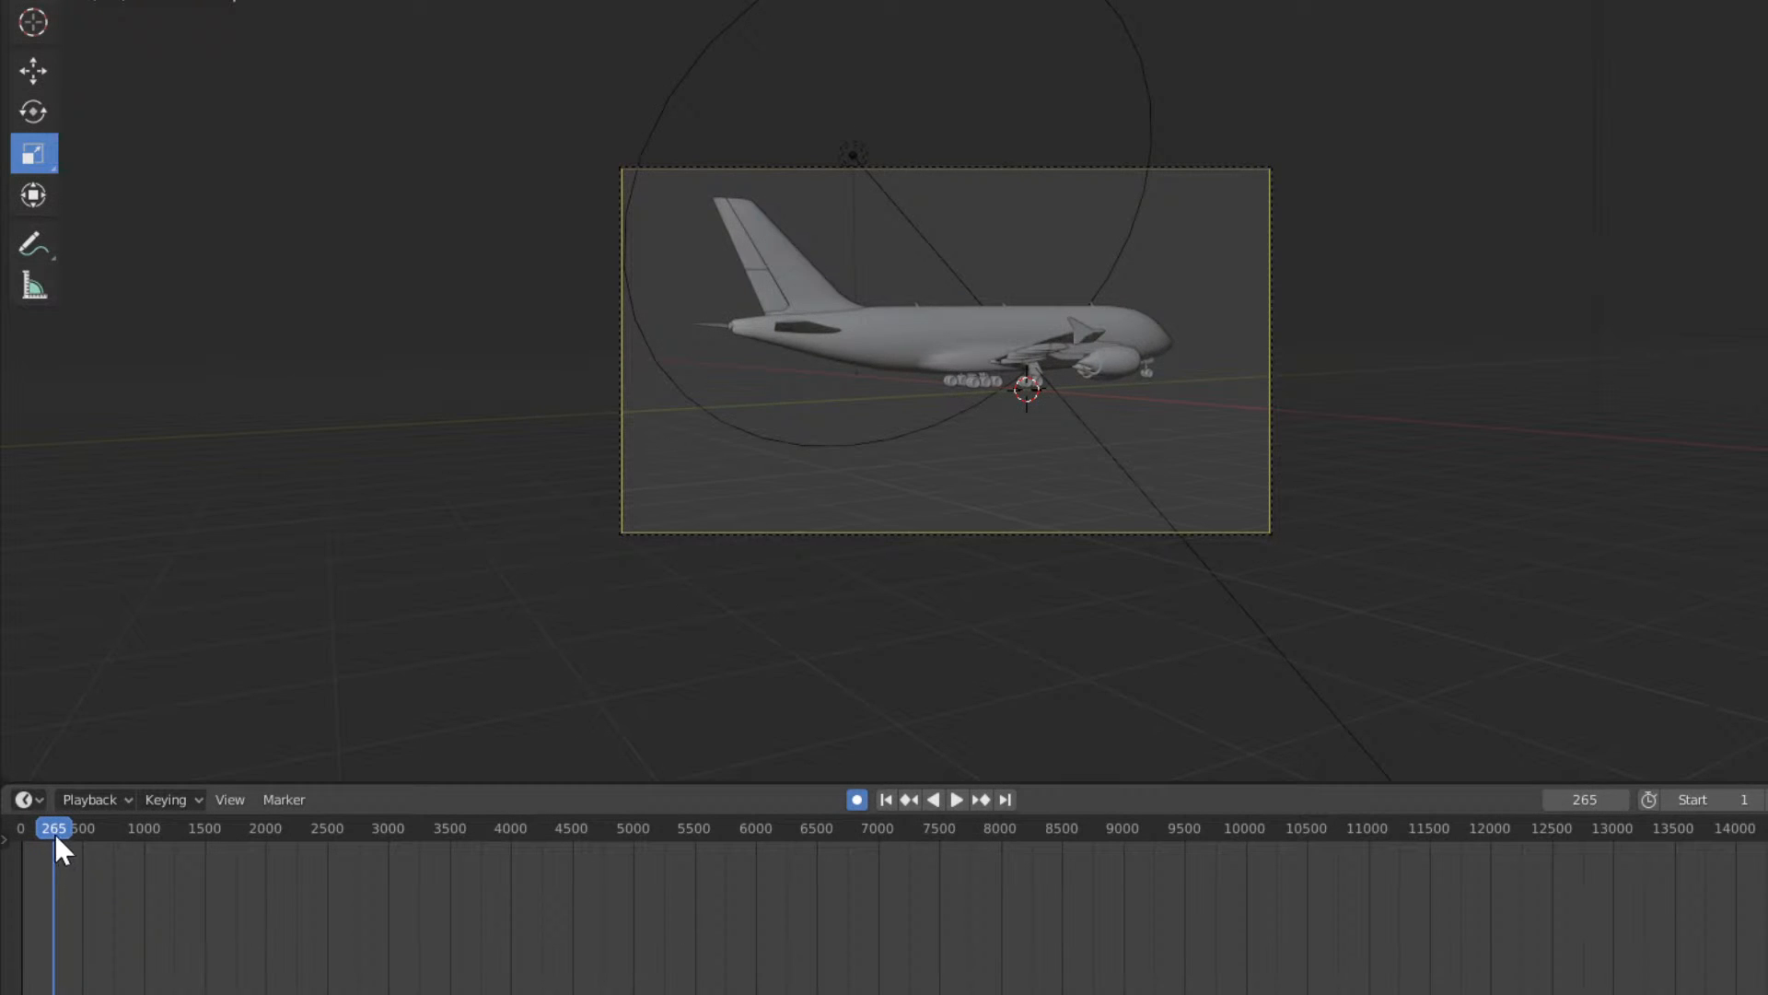
mouse_move(53, 833)
mouse_down()
mouse_move(18, 832)
mouse_move(37, 842)
mouse_up()
key(space)
drag(44, 842, 56, 845)
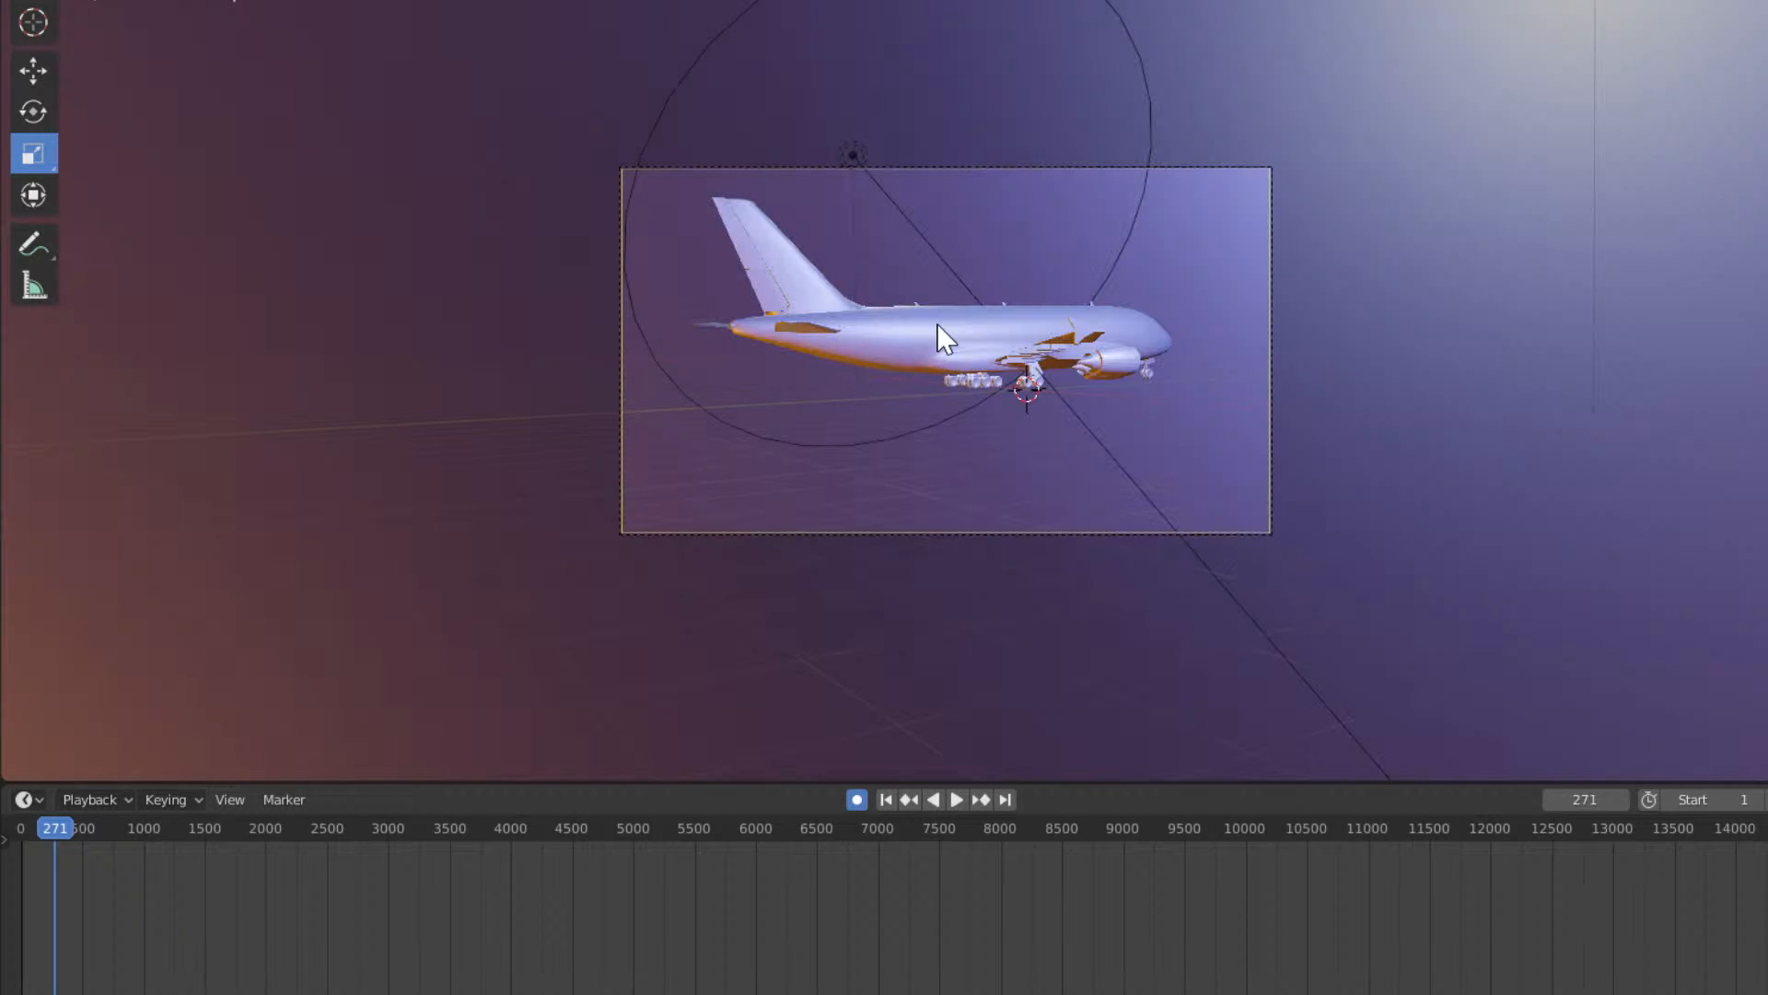
Select the camera in the rendered preview and move the timeline to frame 251.
scroll(937, 324, up, 3)
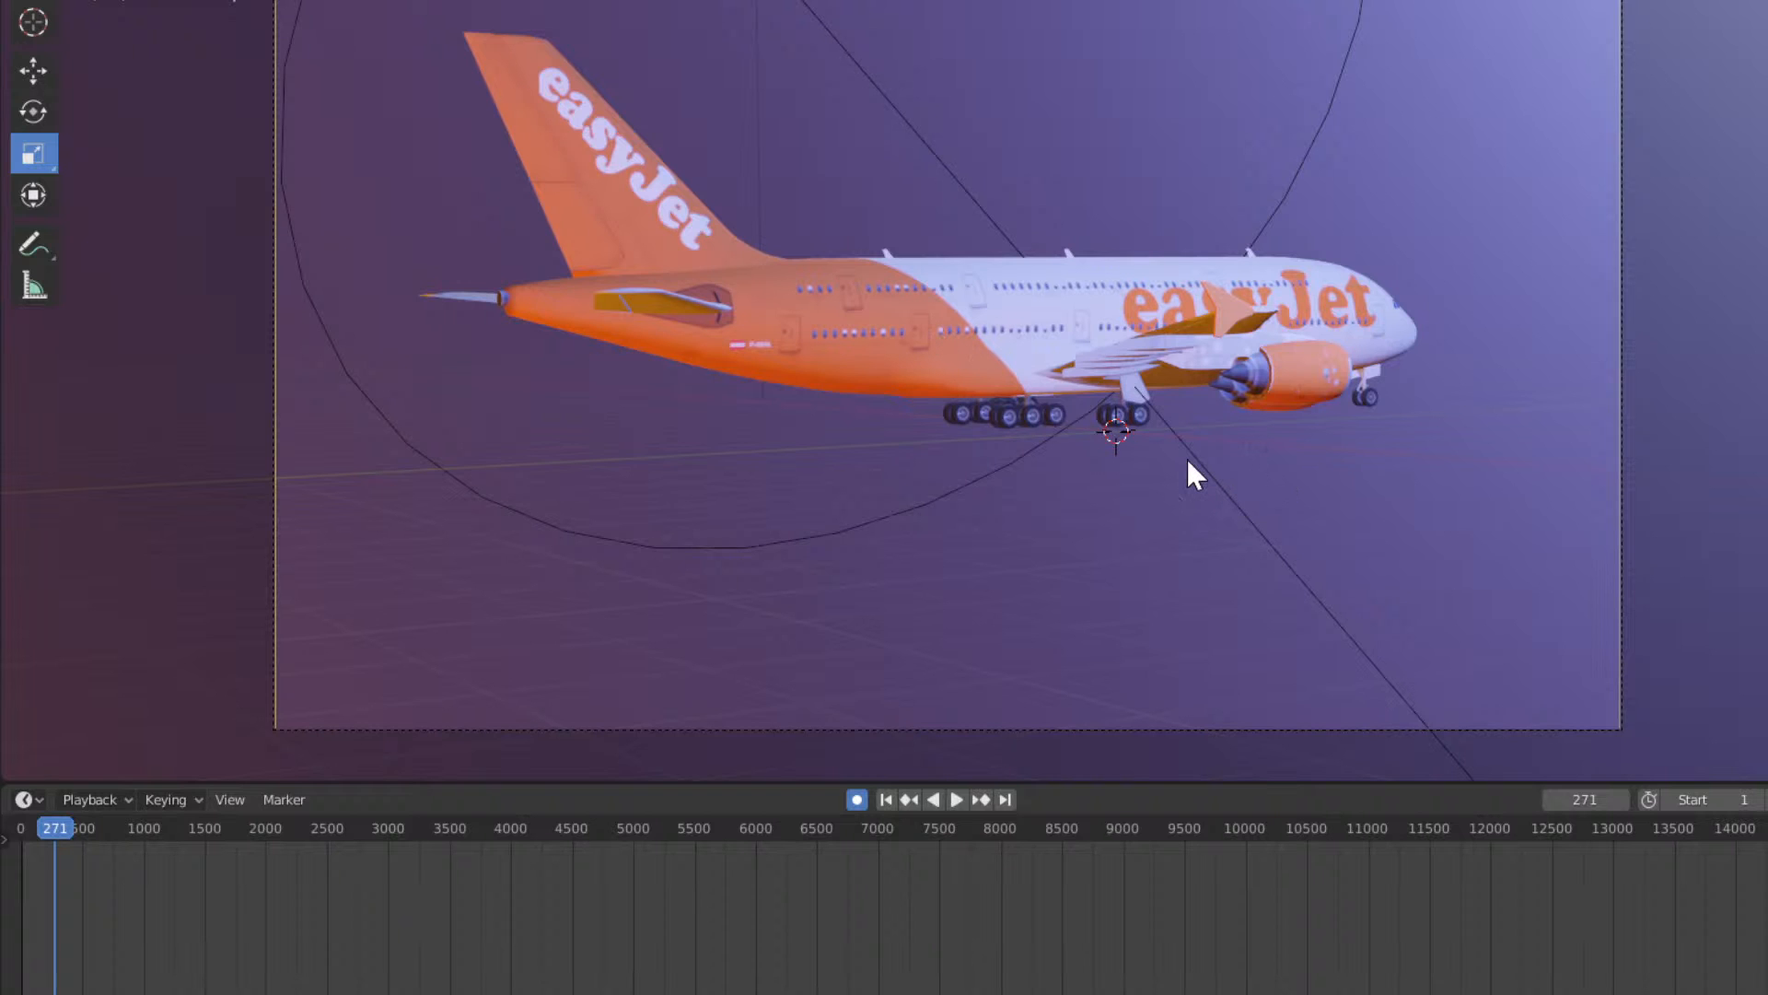
middle_drag(1184, 459, 997, 573)
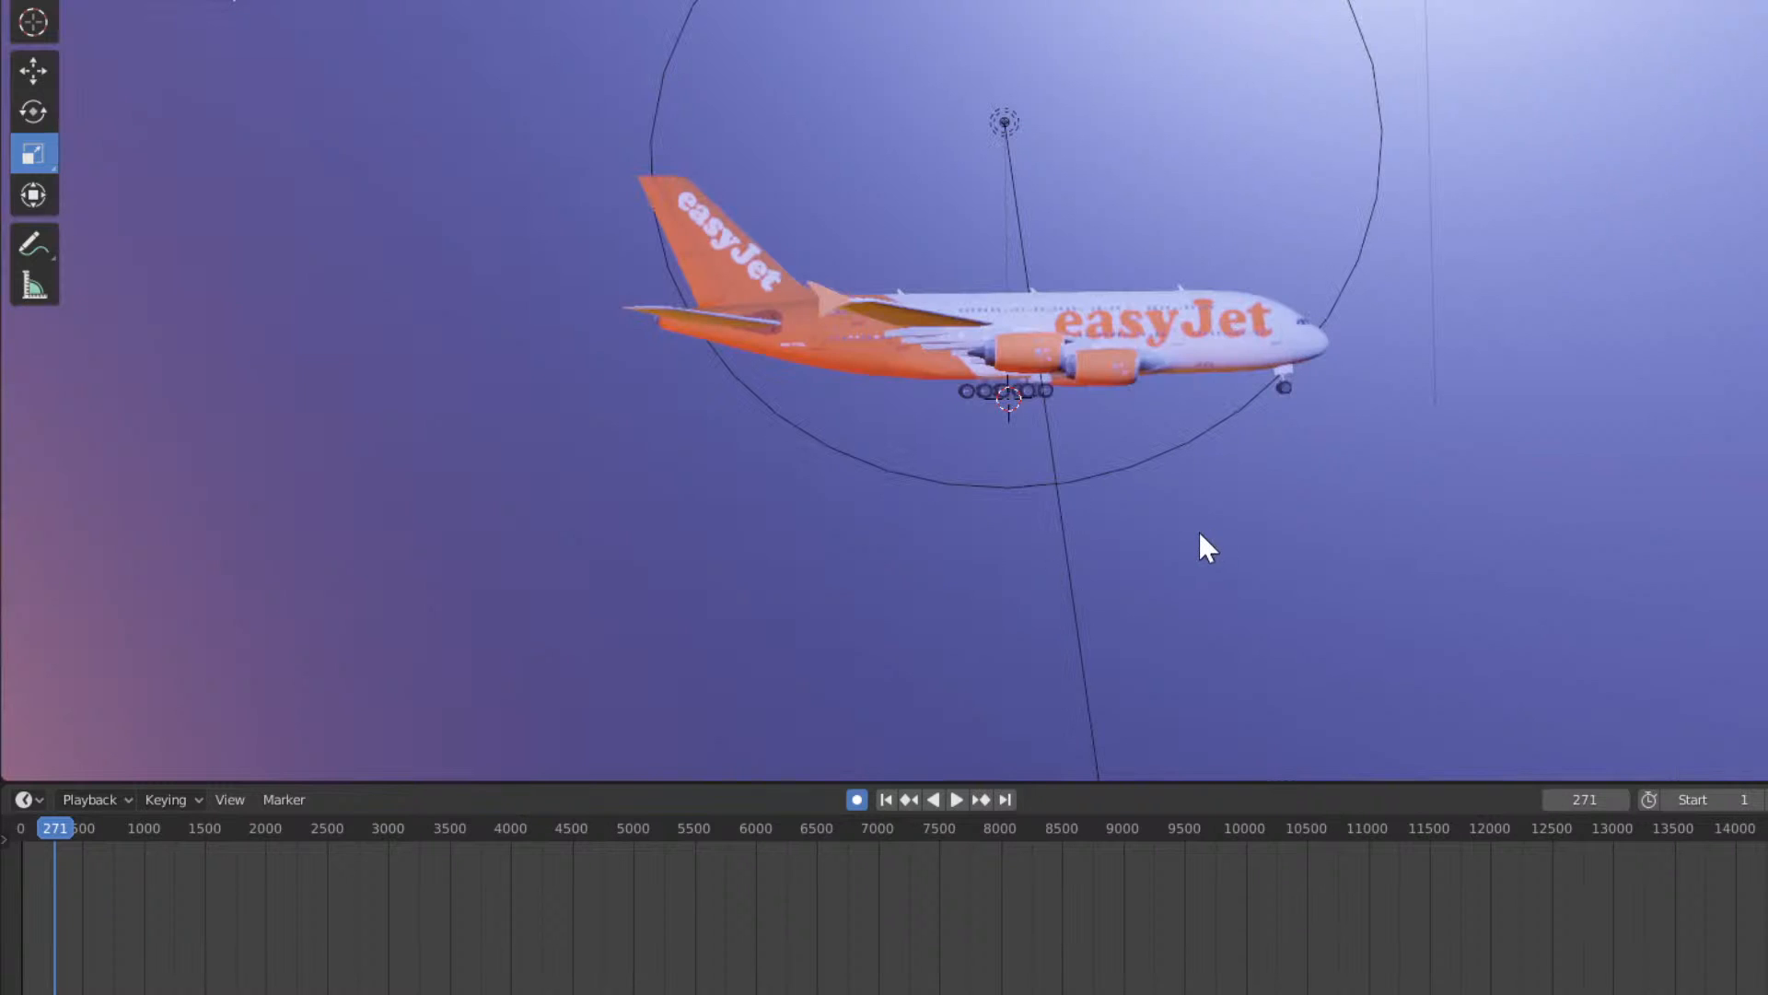
middle_drag(1076, 527, 1074, 528)
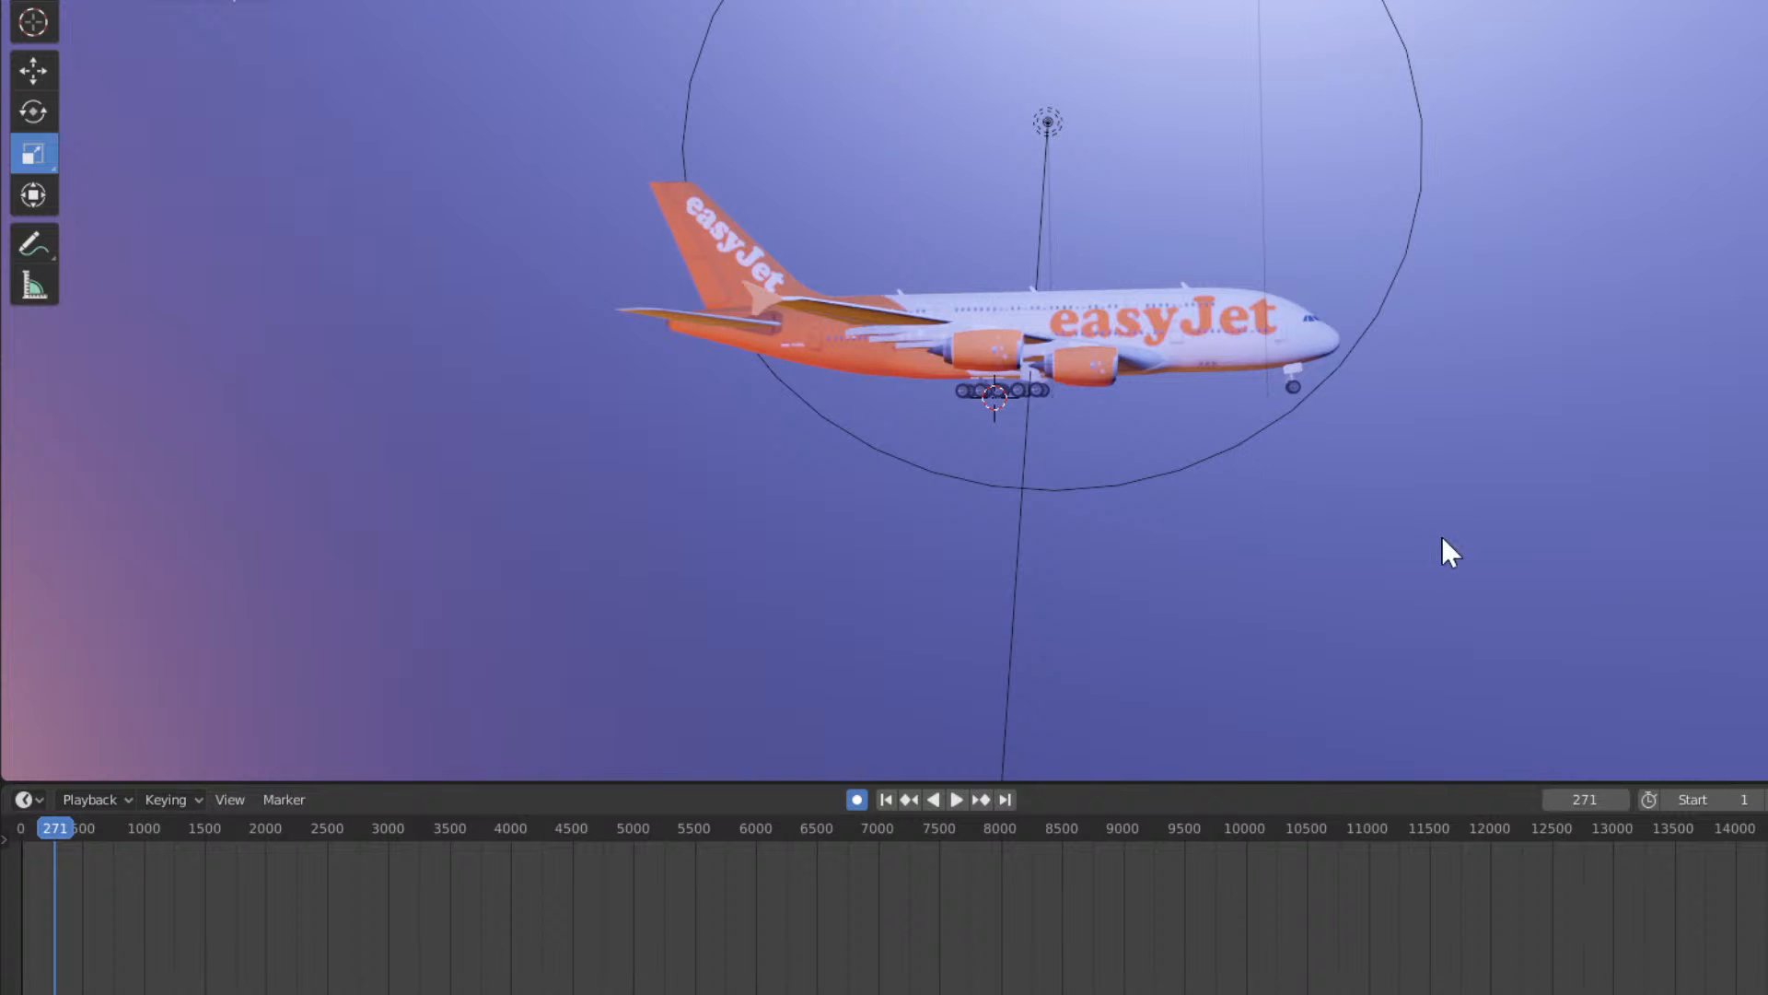
middle_drag(1440, 536, 1428, 544)
scroll(928, 578, down, 3)
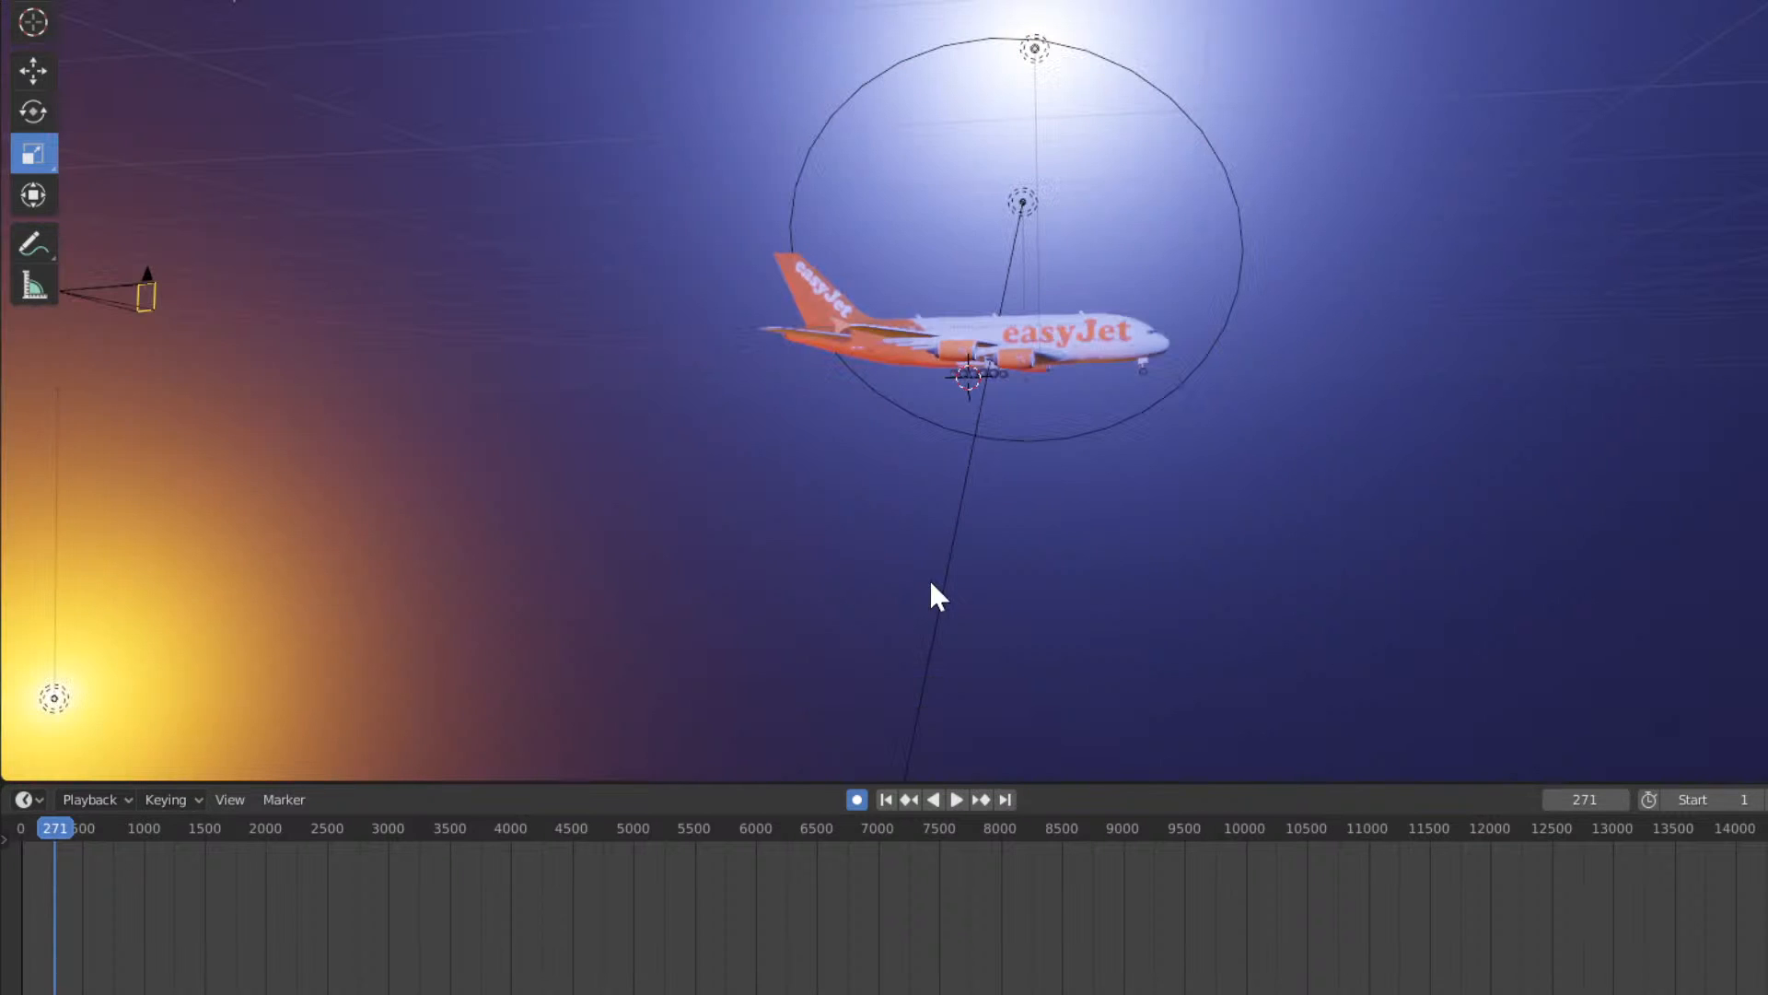
click(129, 300)
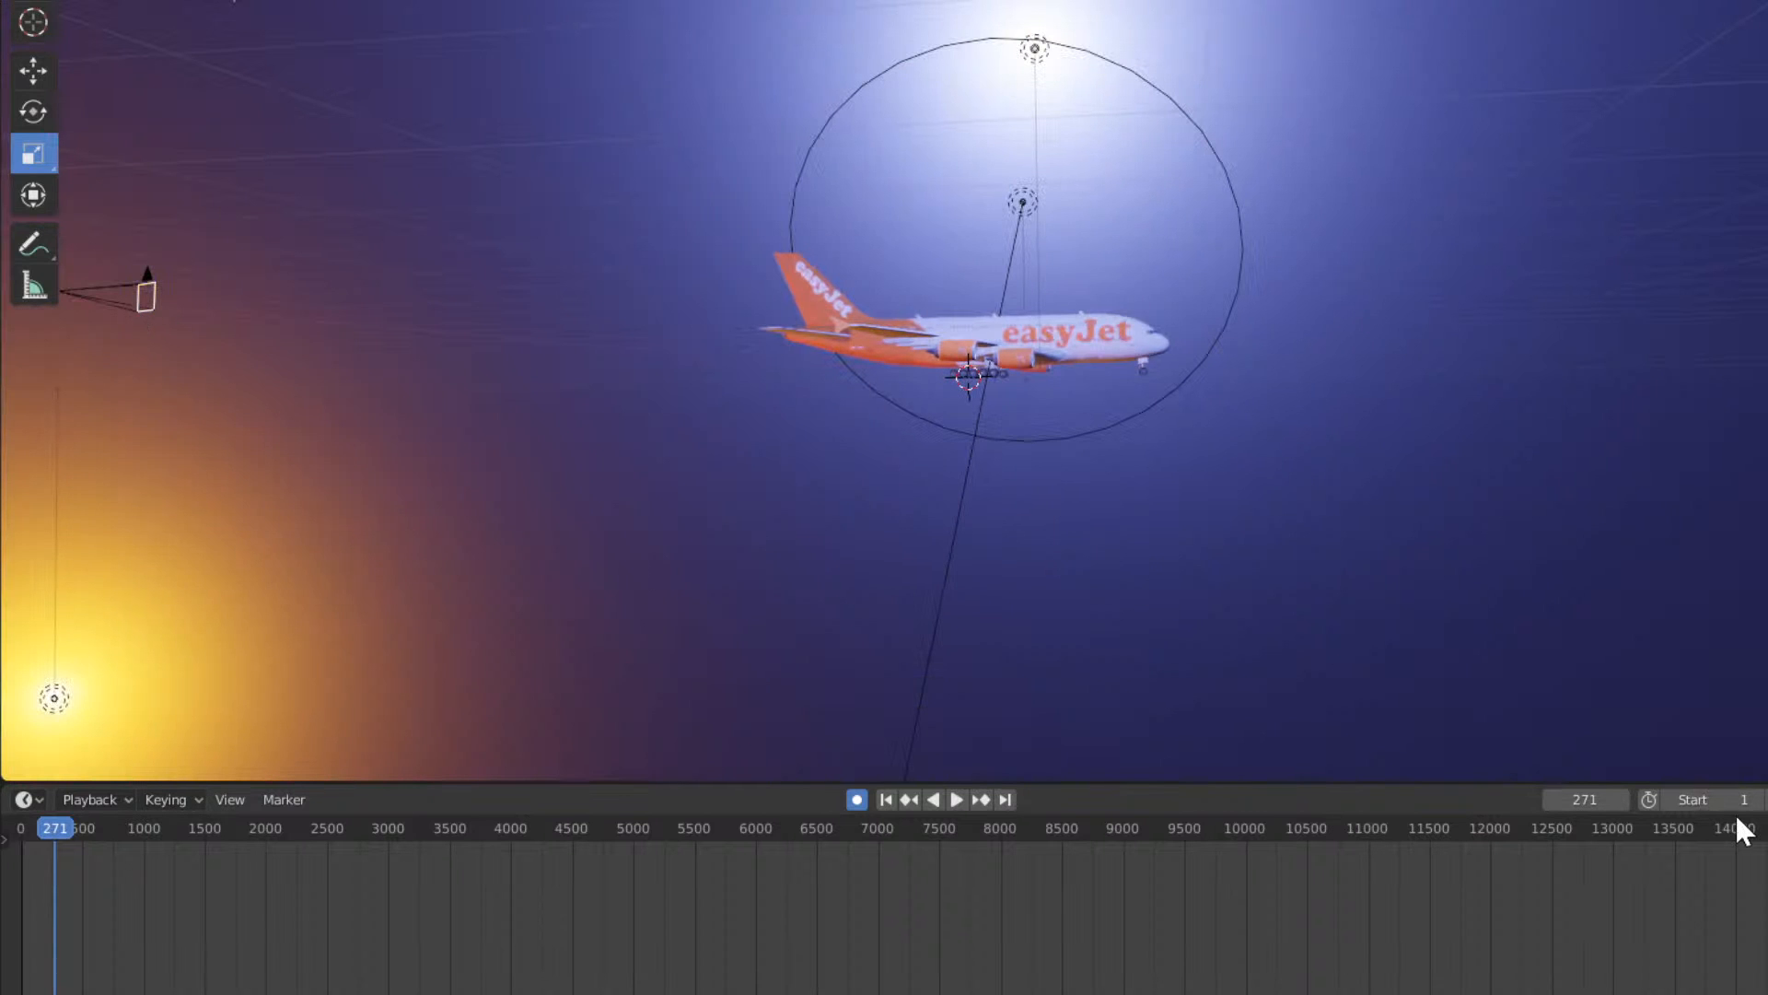
click(1573, 799)
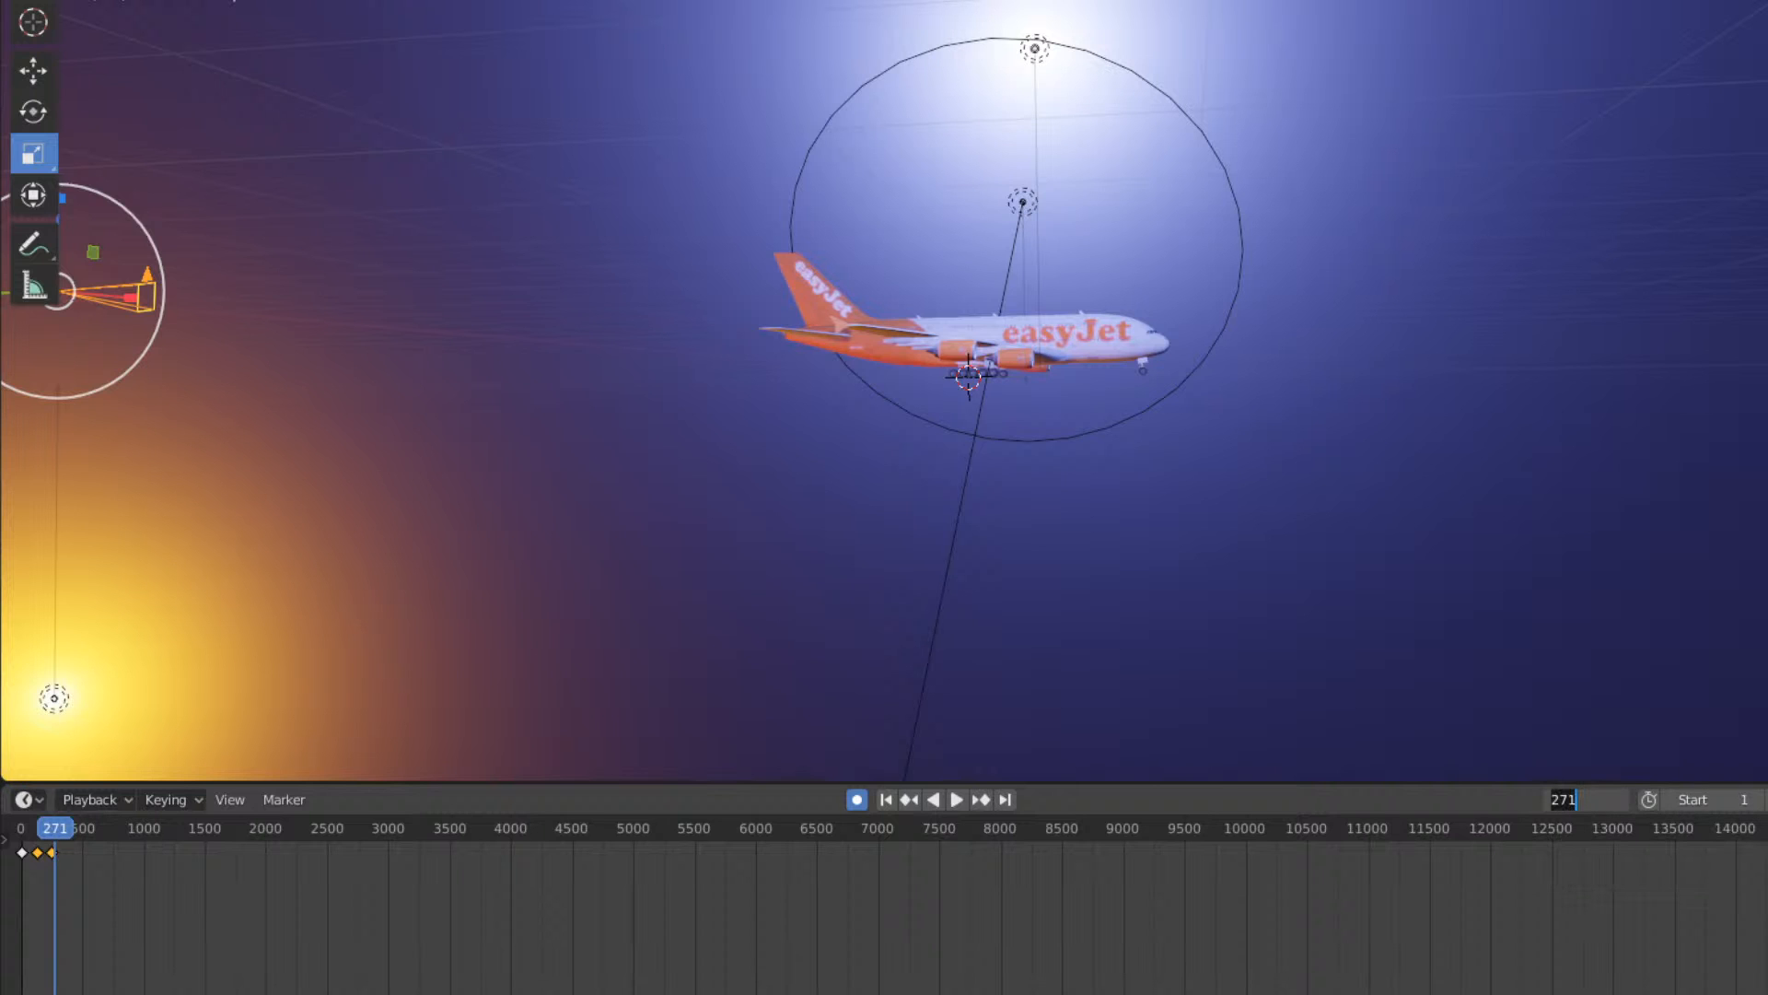
text(251)
key(Return)
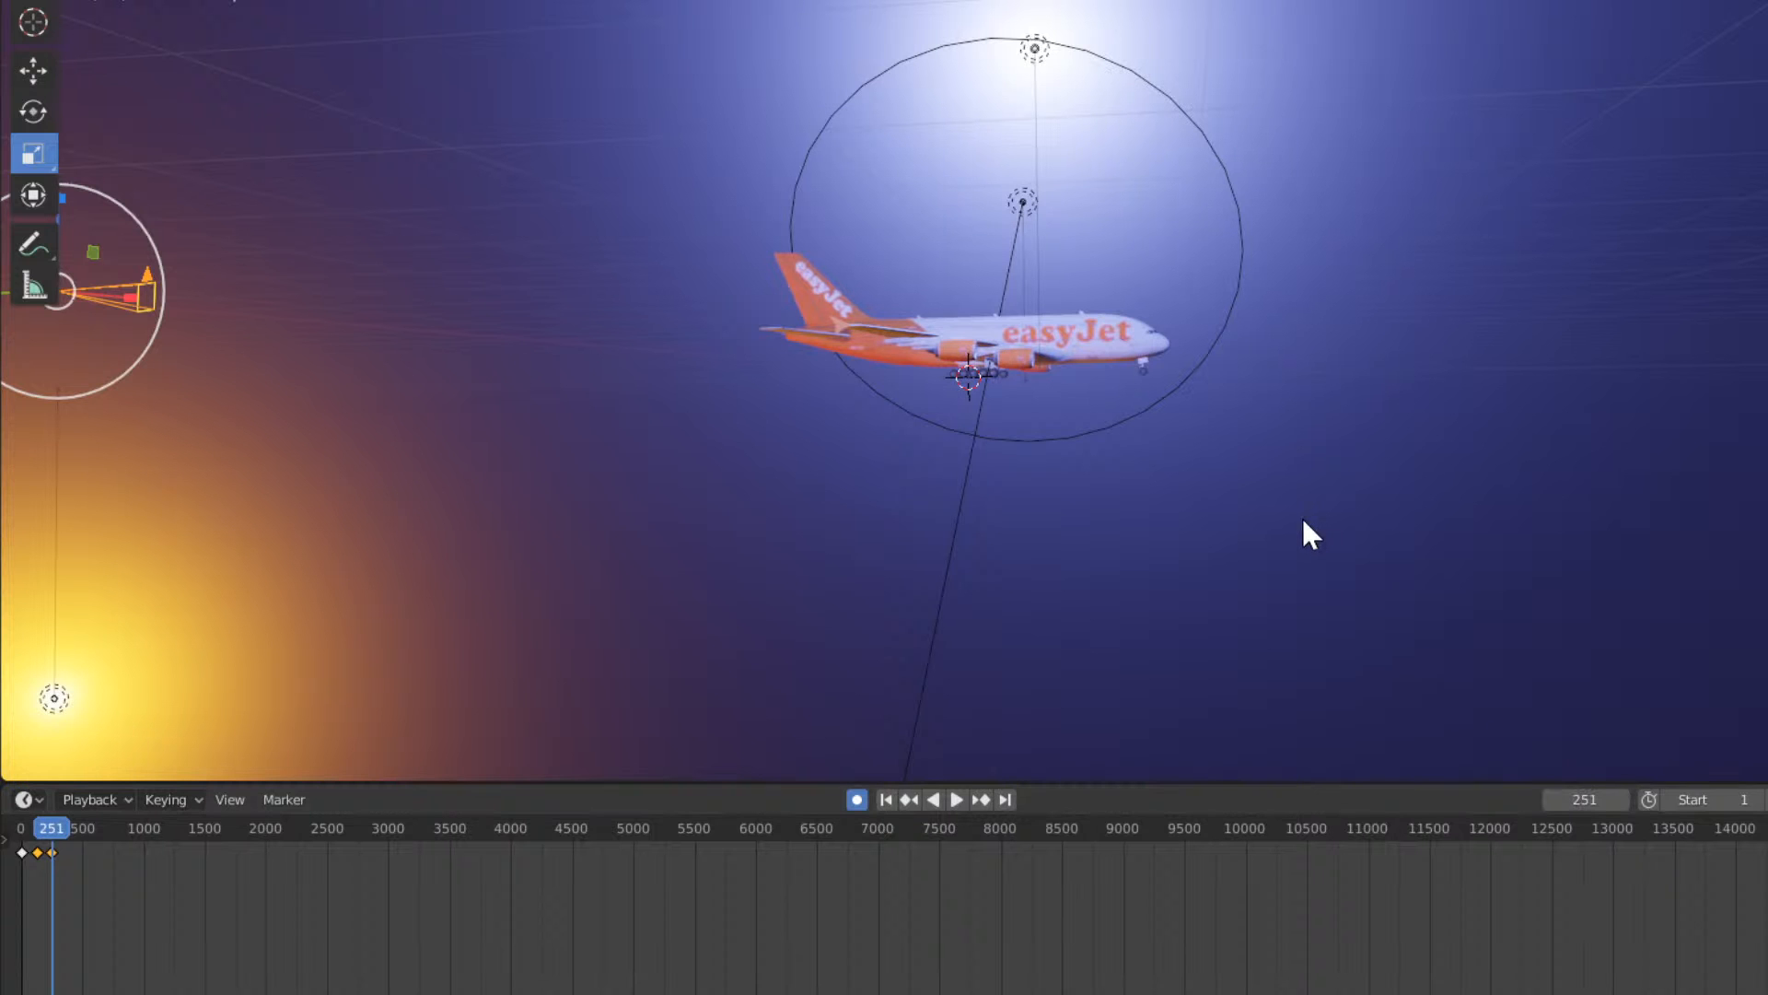
Align the camera to a raised view of the aircraft's right side and auto-key it at frame 251 with a slight scale change.
middle_drag(252, 663, 891, 594)
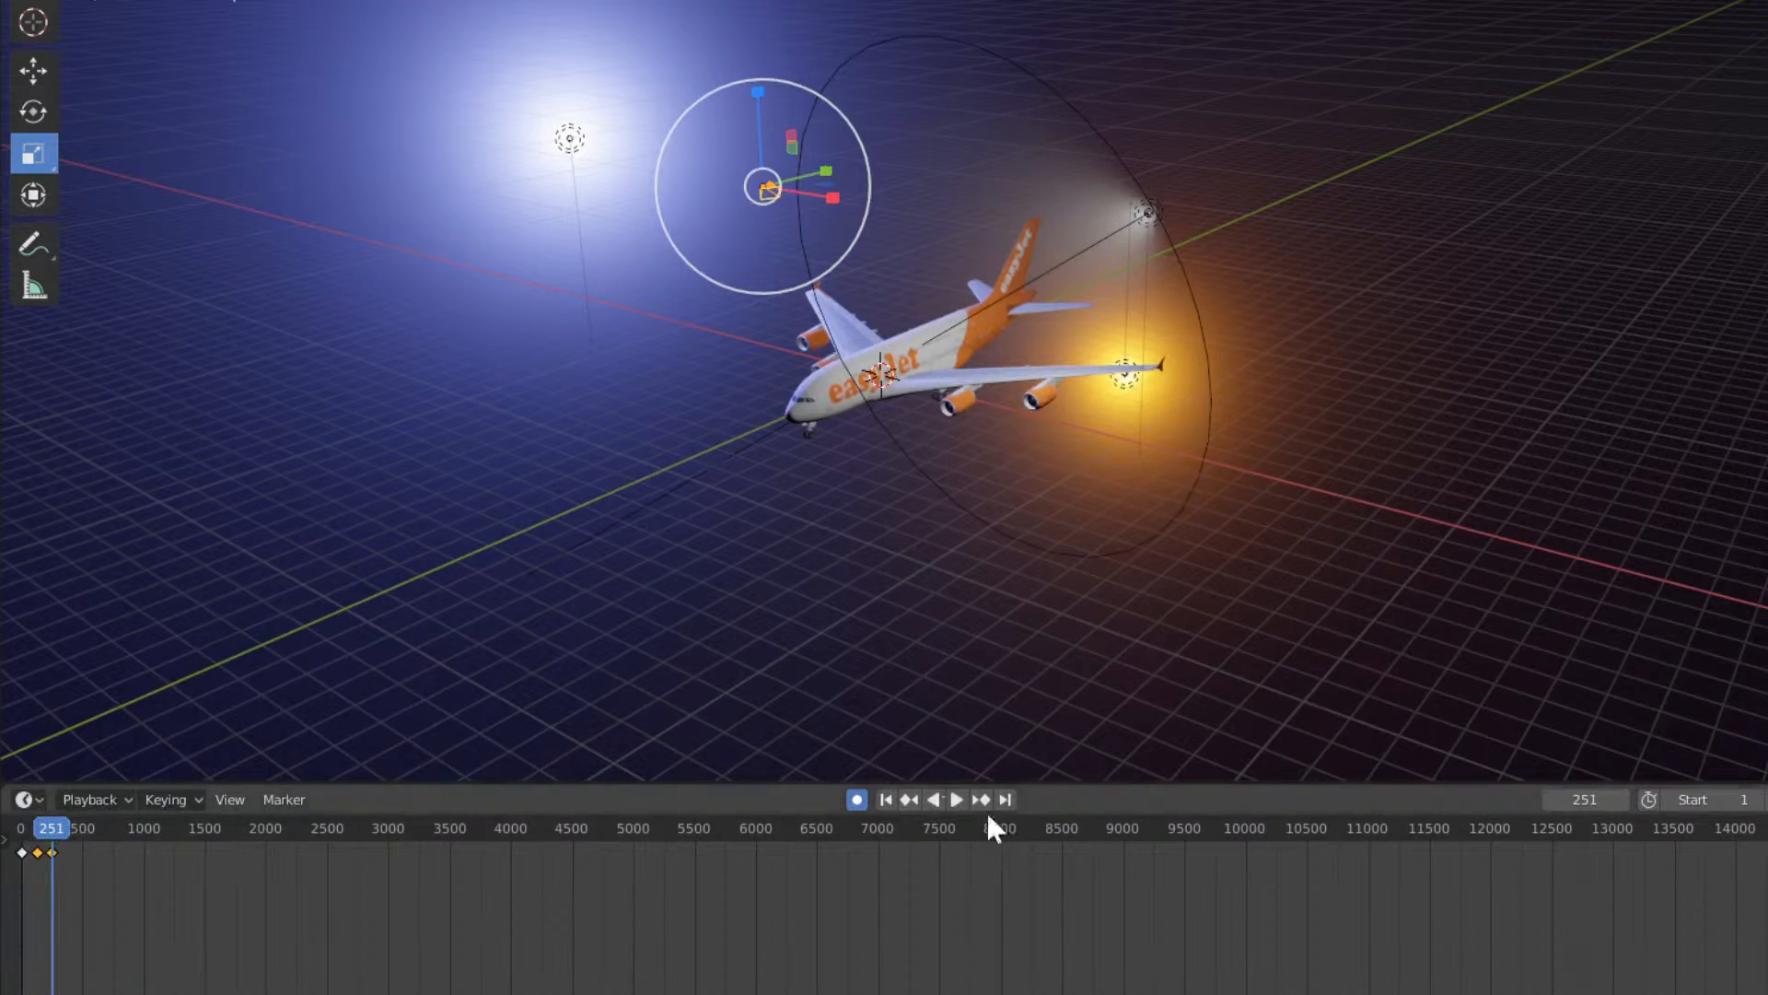
middle_drag(1118, 463, 1369, 524)
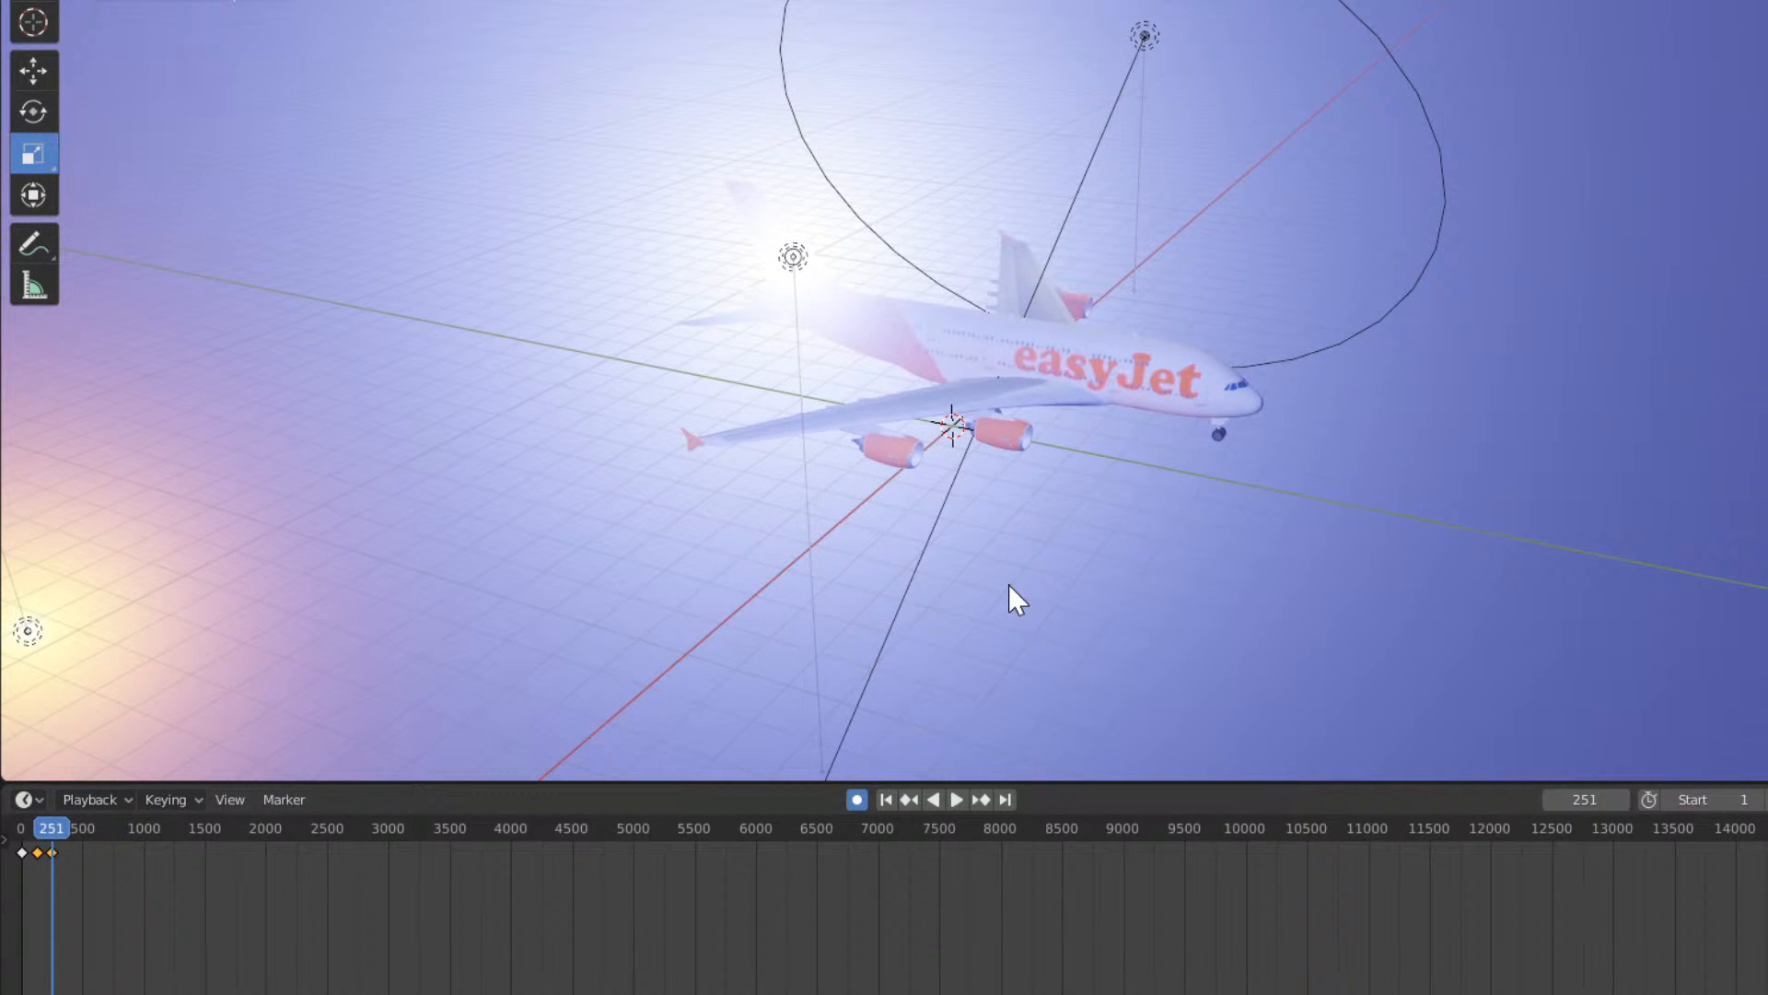
key(KP_0)
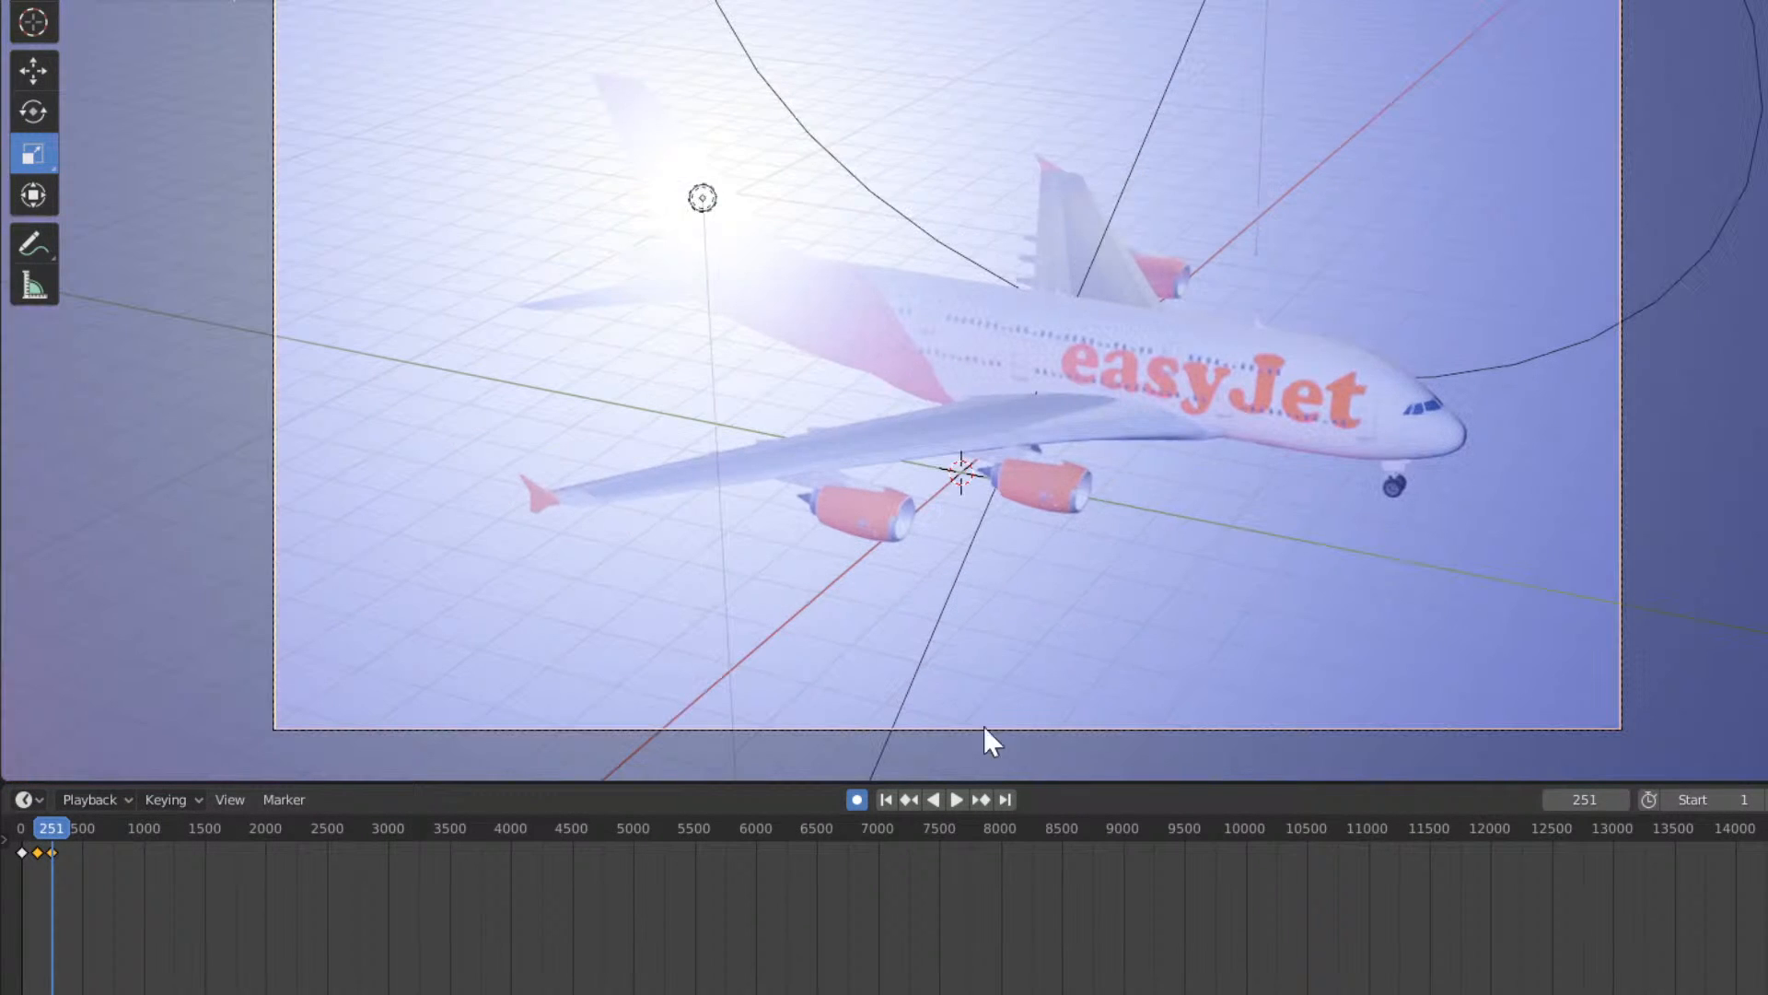
key(KP_0)
scroll(163, 589, down, 1)
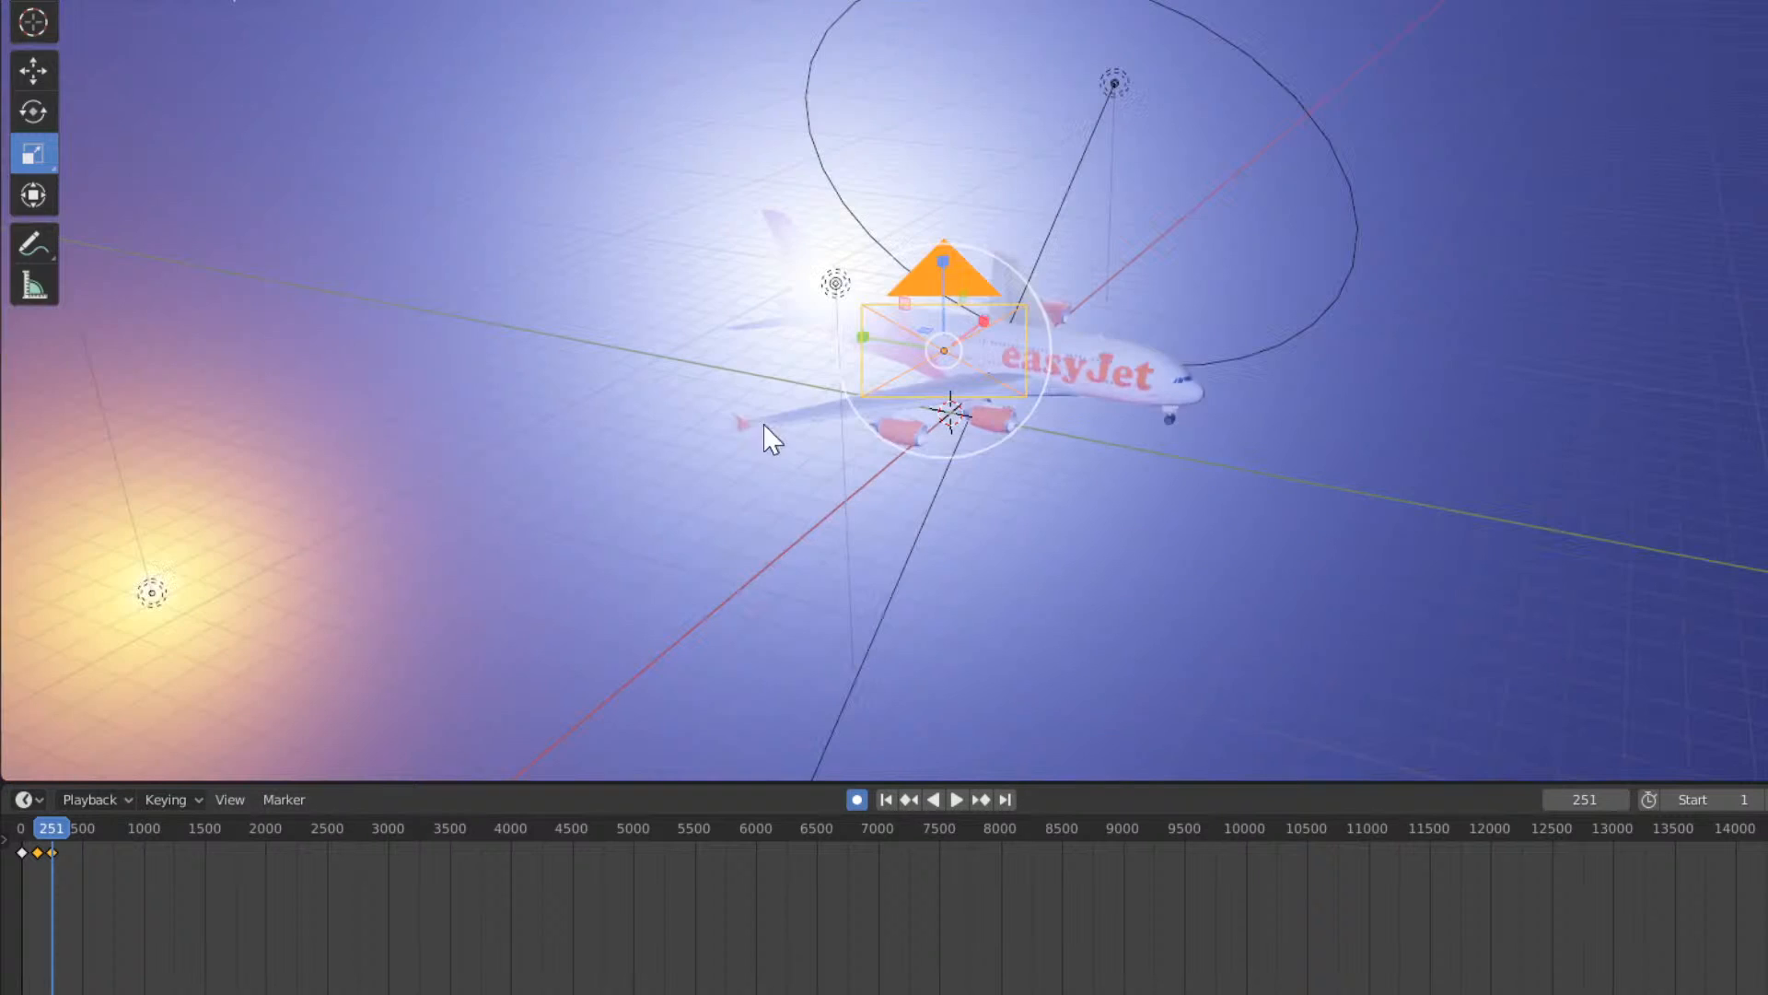
mouse_move(942, 263)
mouse_down()
mouse_move(943, 304)
mouse_move(943, 254)
mouse_up()
key(KP_0)
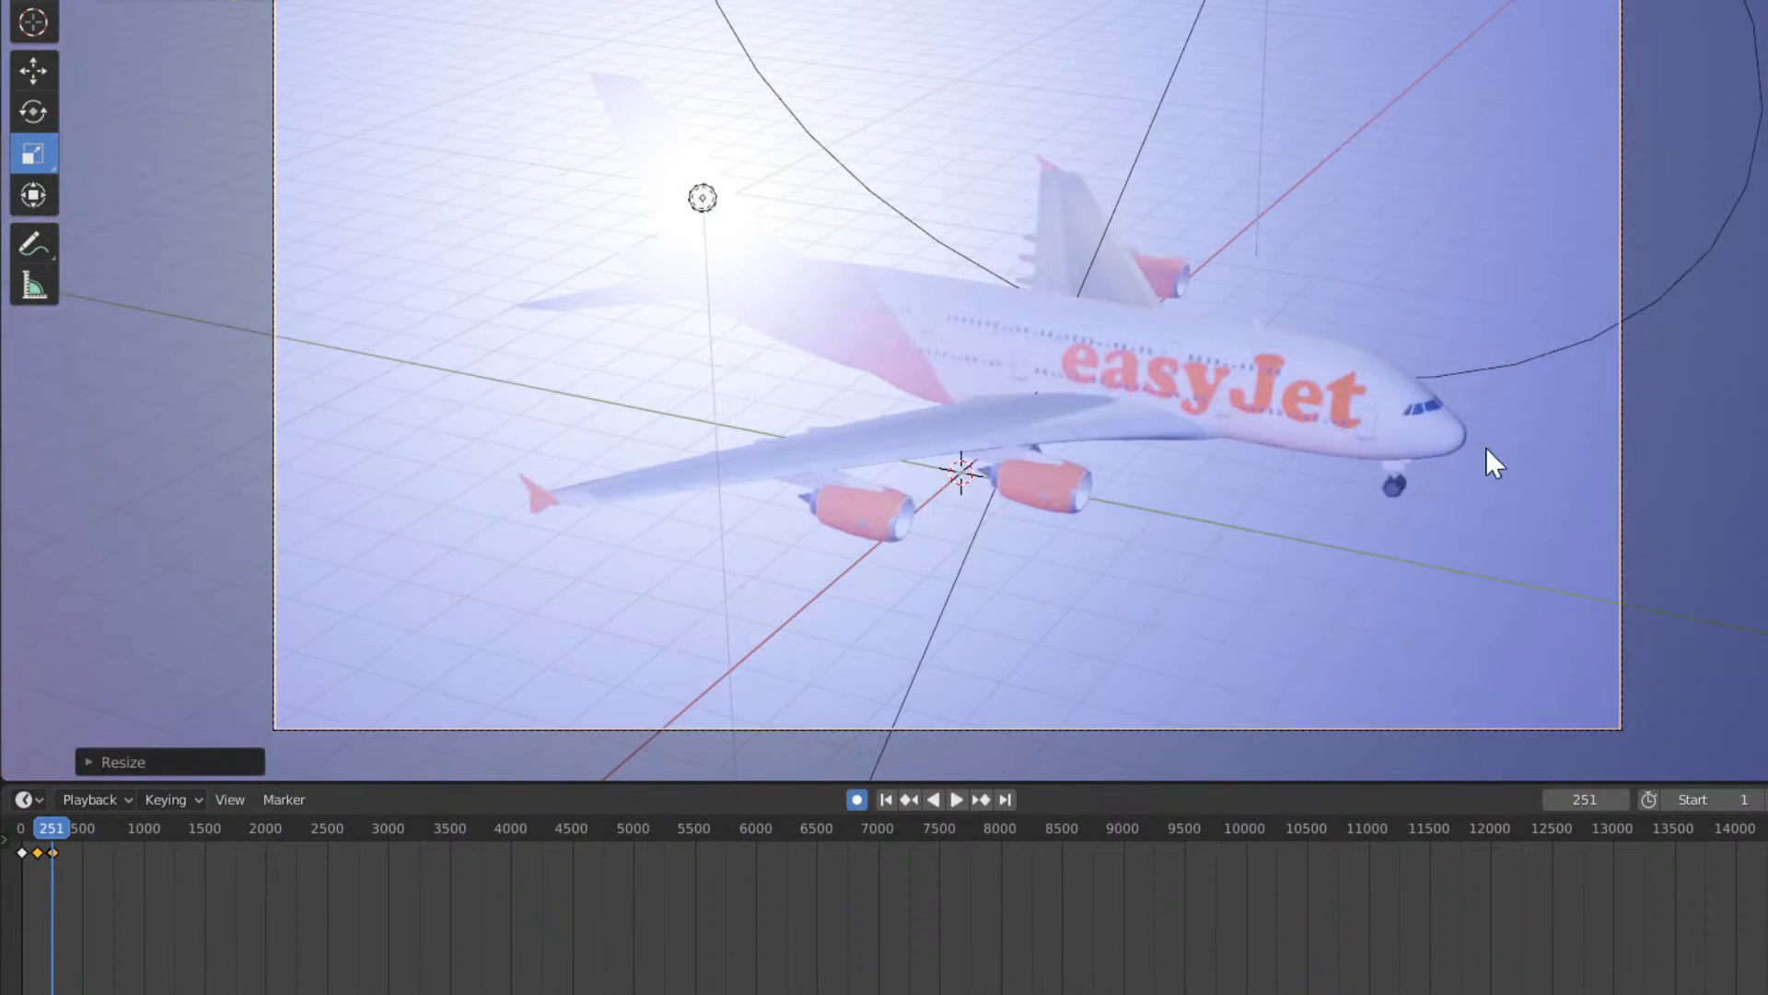
Turn the view to a low angle on the aircraft's right front and move the timeline to frame 500.
mouse_move(1357, 495)
middle_down()
mouse_move(1257, 472)
mouse_move(1180, 424)
mouse_move(1338, 468)
mouse_move(1267, 442)
mouse_move(1093, 440)
mouse_move(1309, 440)
mouse_move(1357, 478)
mouse_move(1366, 466)
middle_up()
scroll(1308, 438, up, 5)
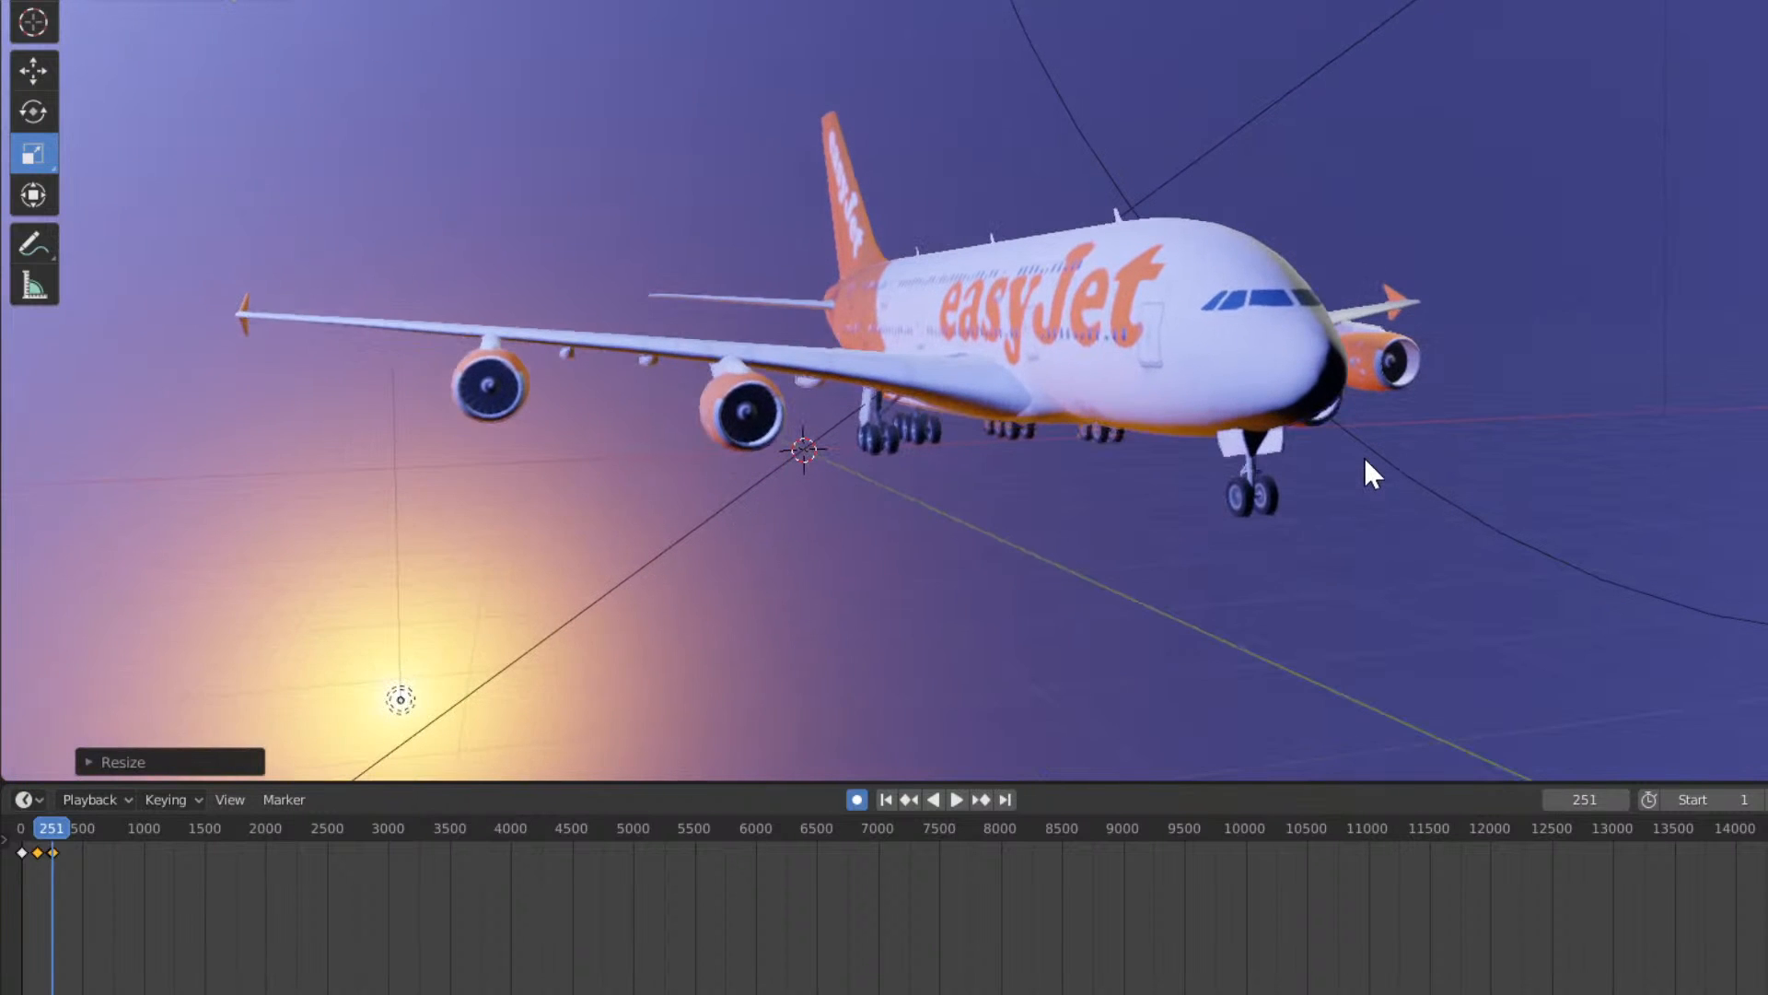
click(1591, 799)
text(500)
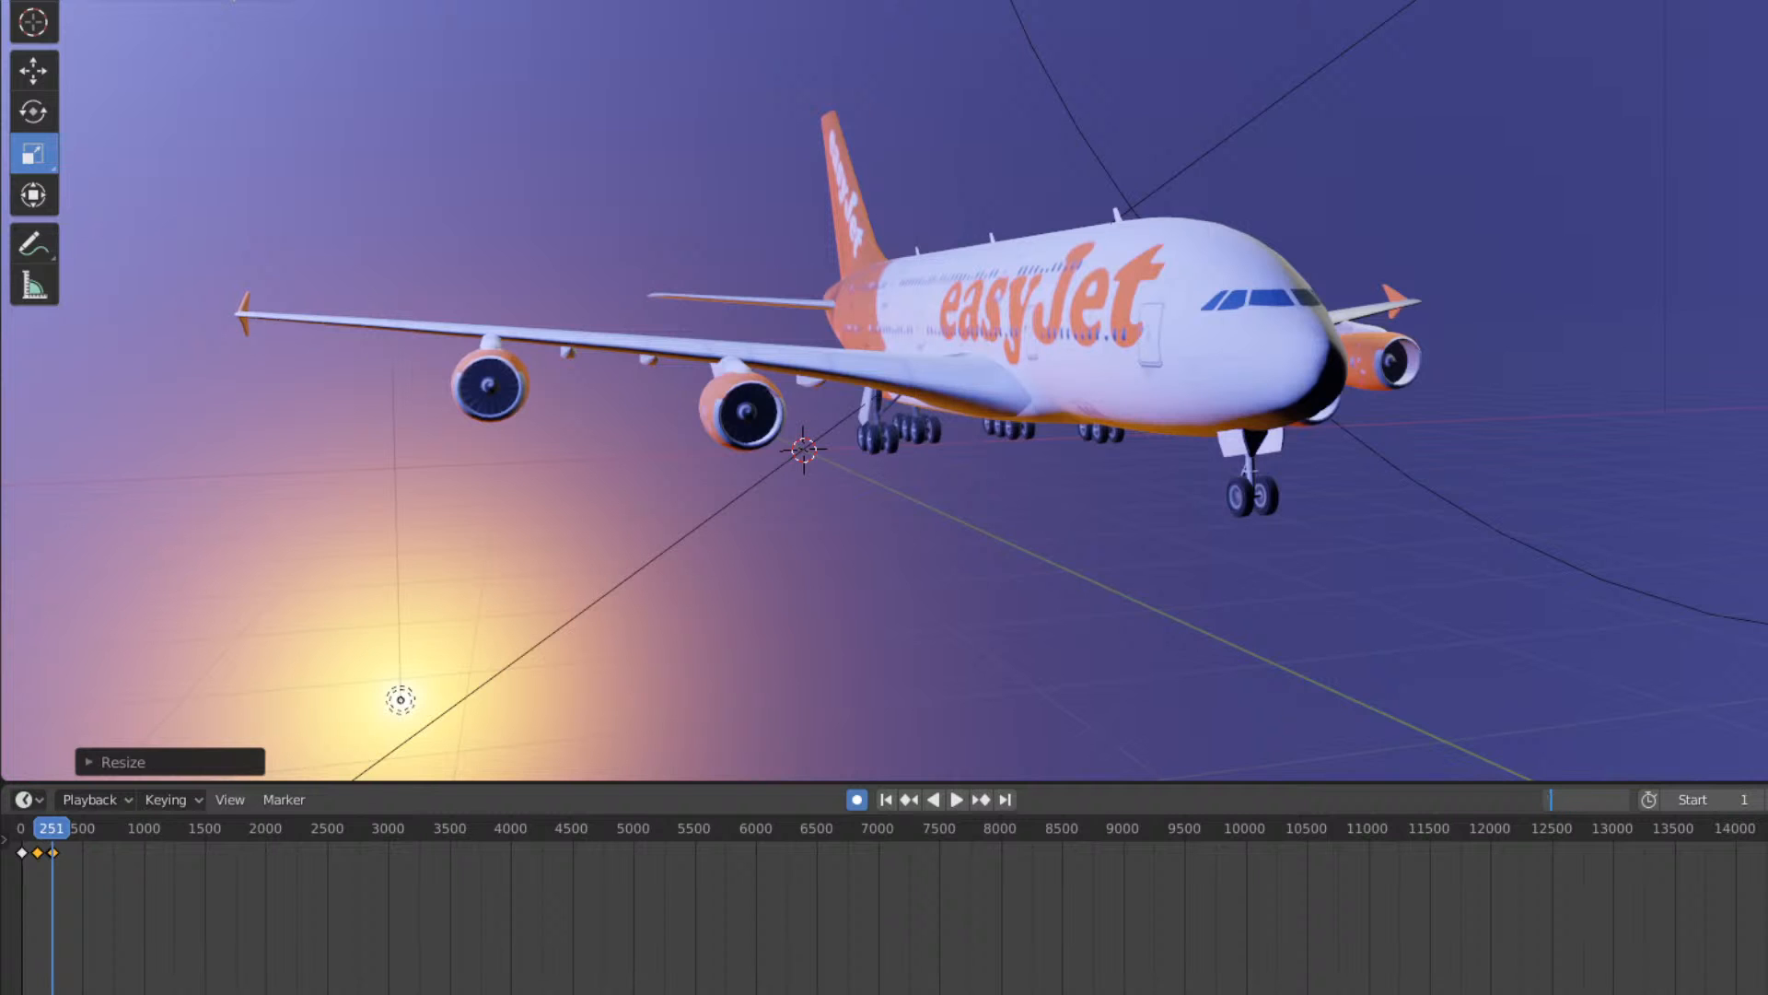
key(Return)
key(shift+Right)
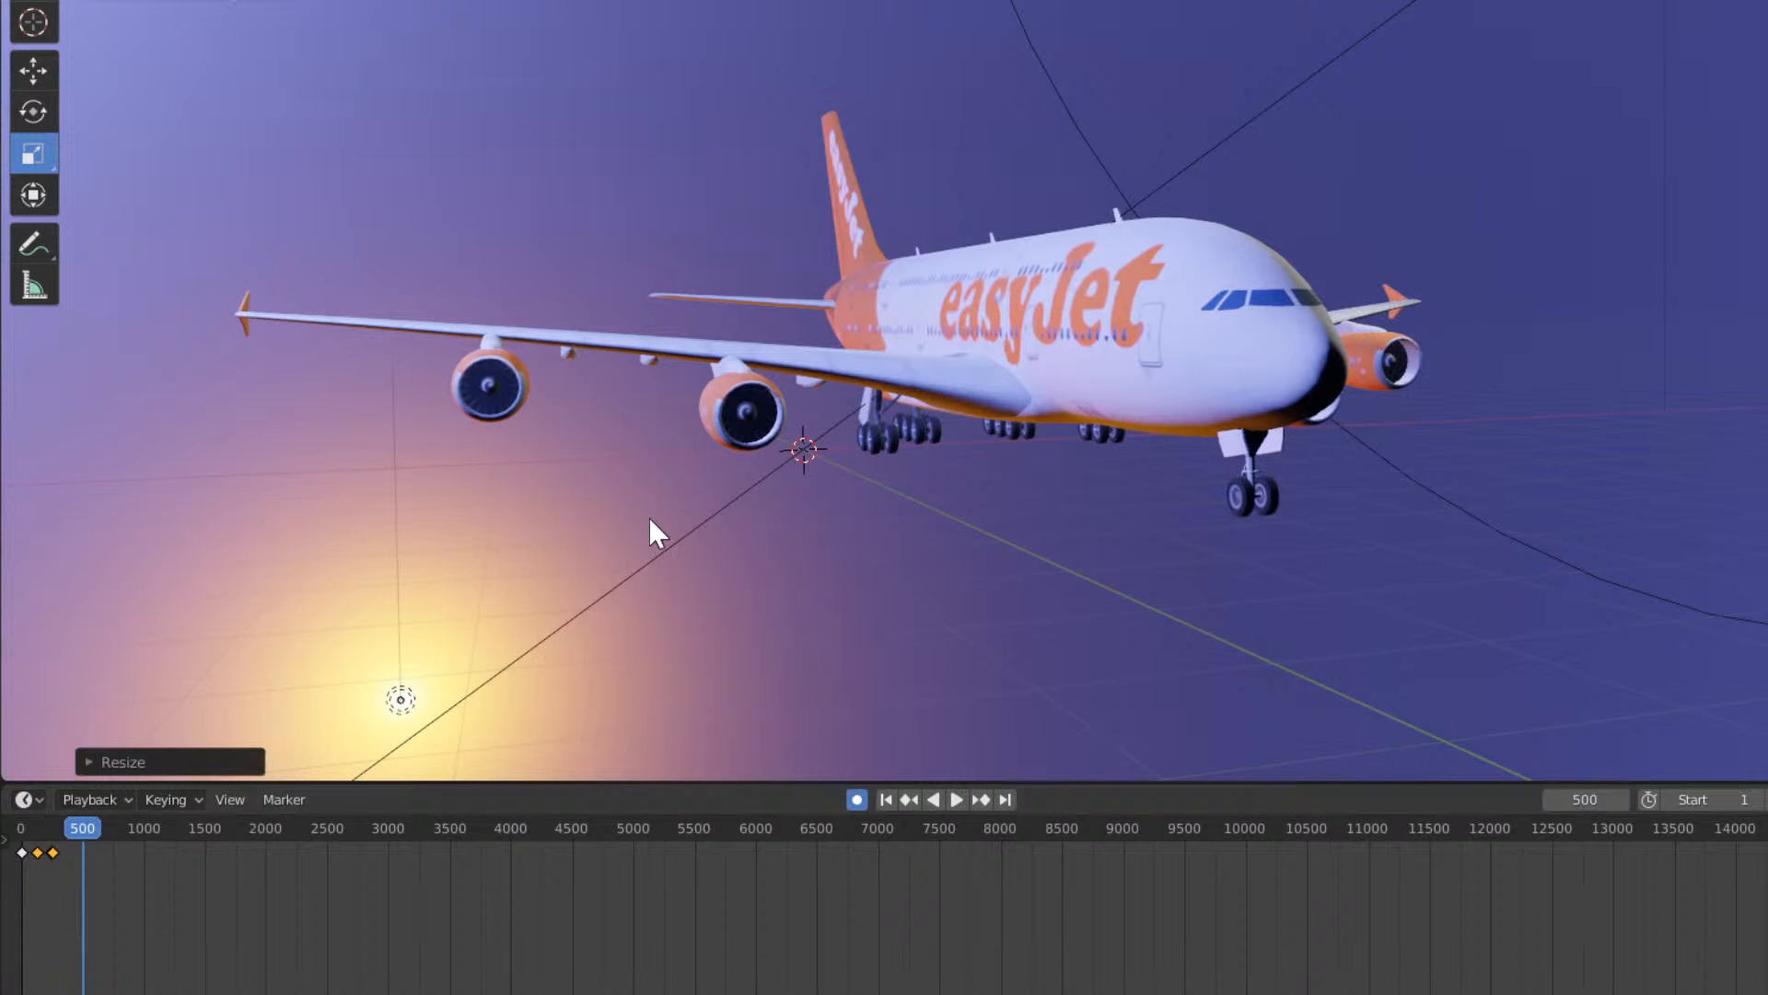
Go to frame 750 and align the camera to the low view of the aircraft's right front.
click(1578, 801)
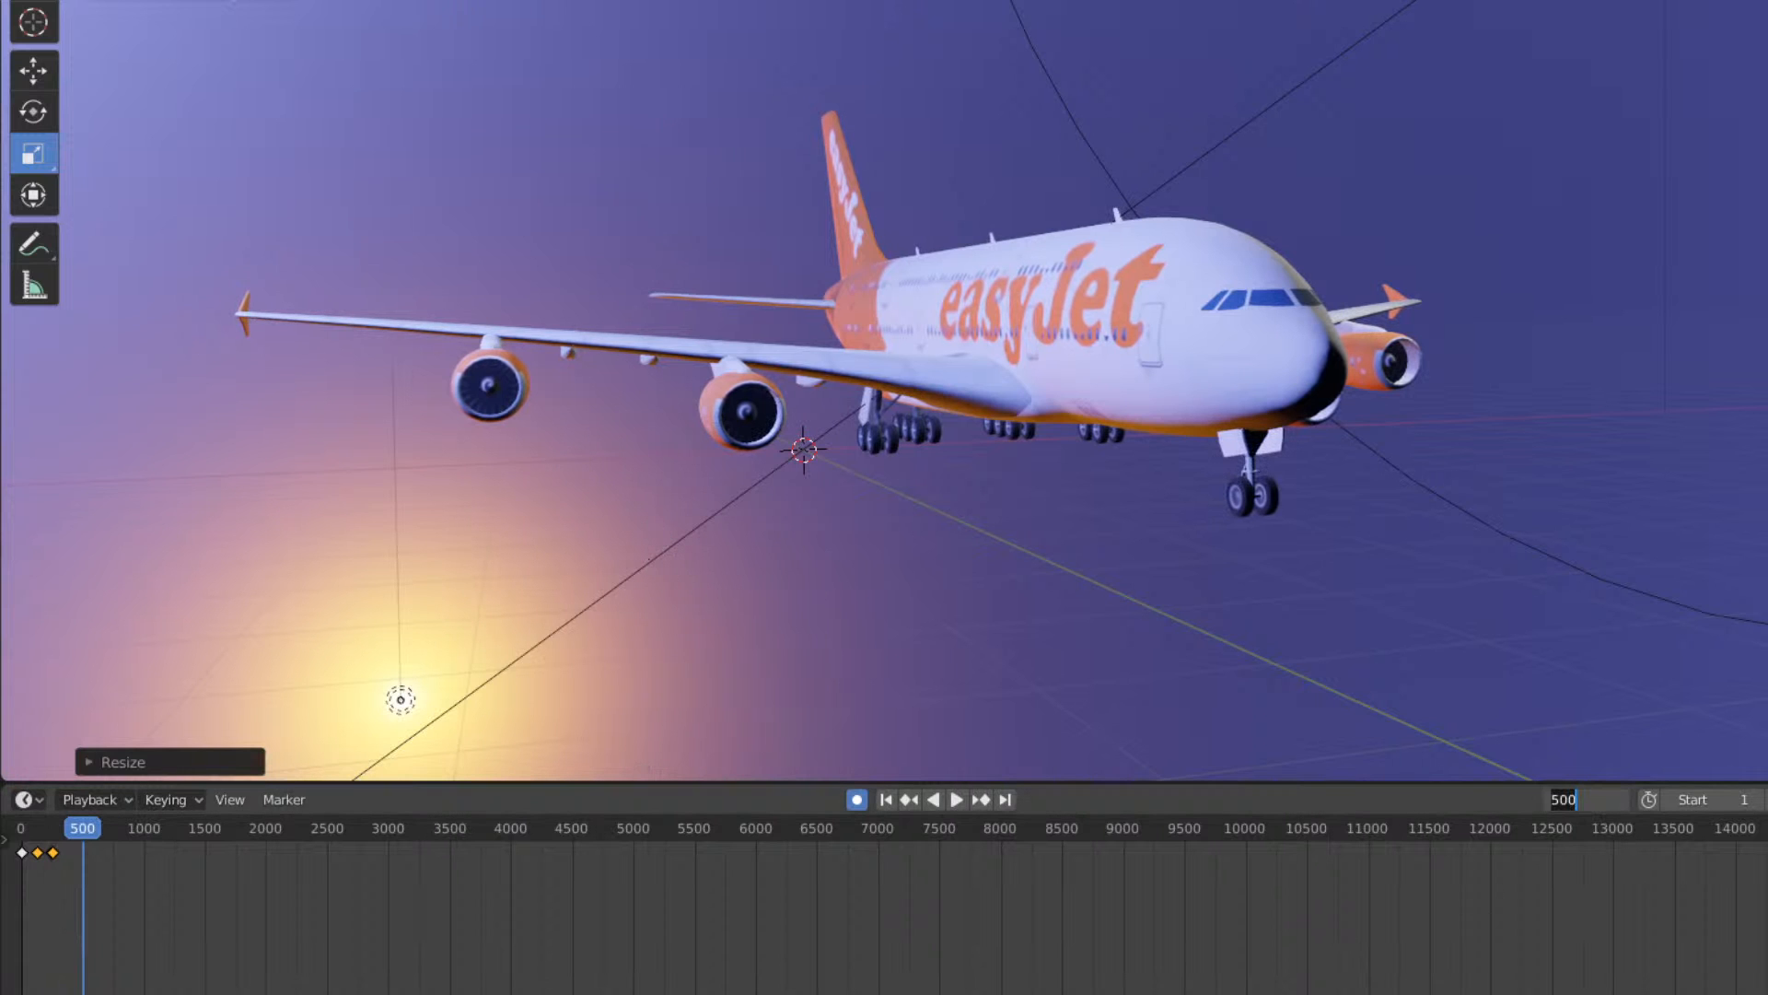
key(BackSpace)
key(BackSpace)
key(BackSpace)
text(750)
key(Return)
key(shift+Right)
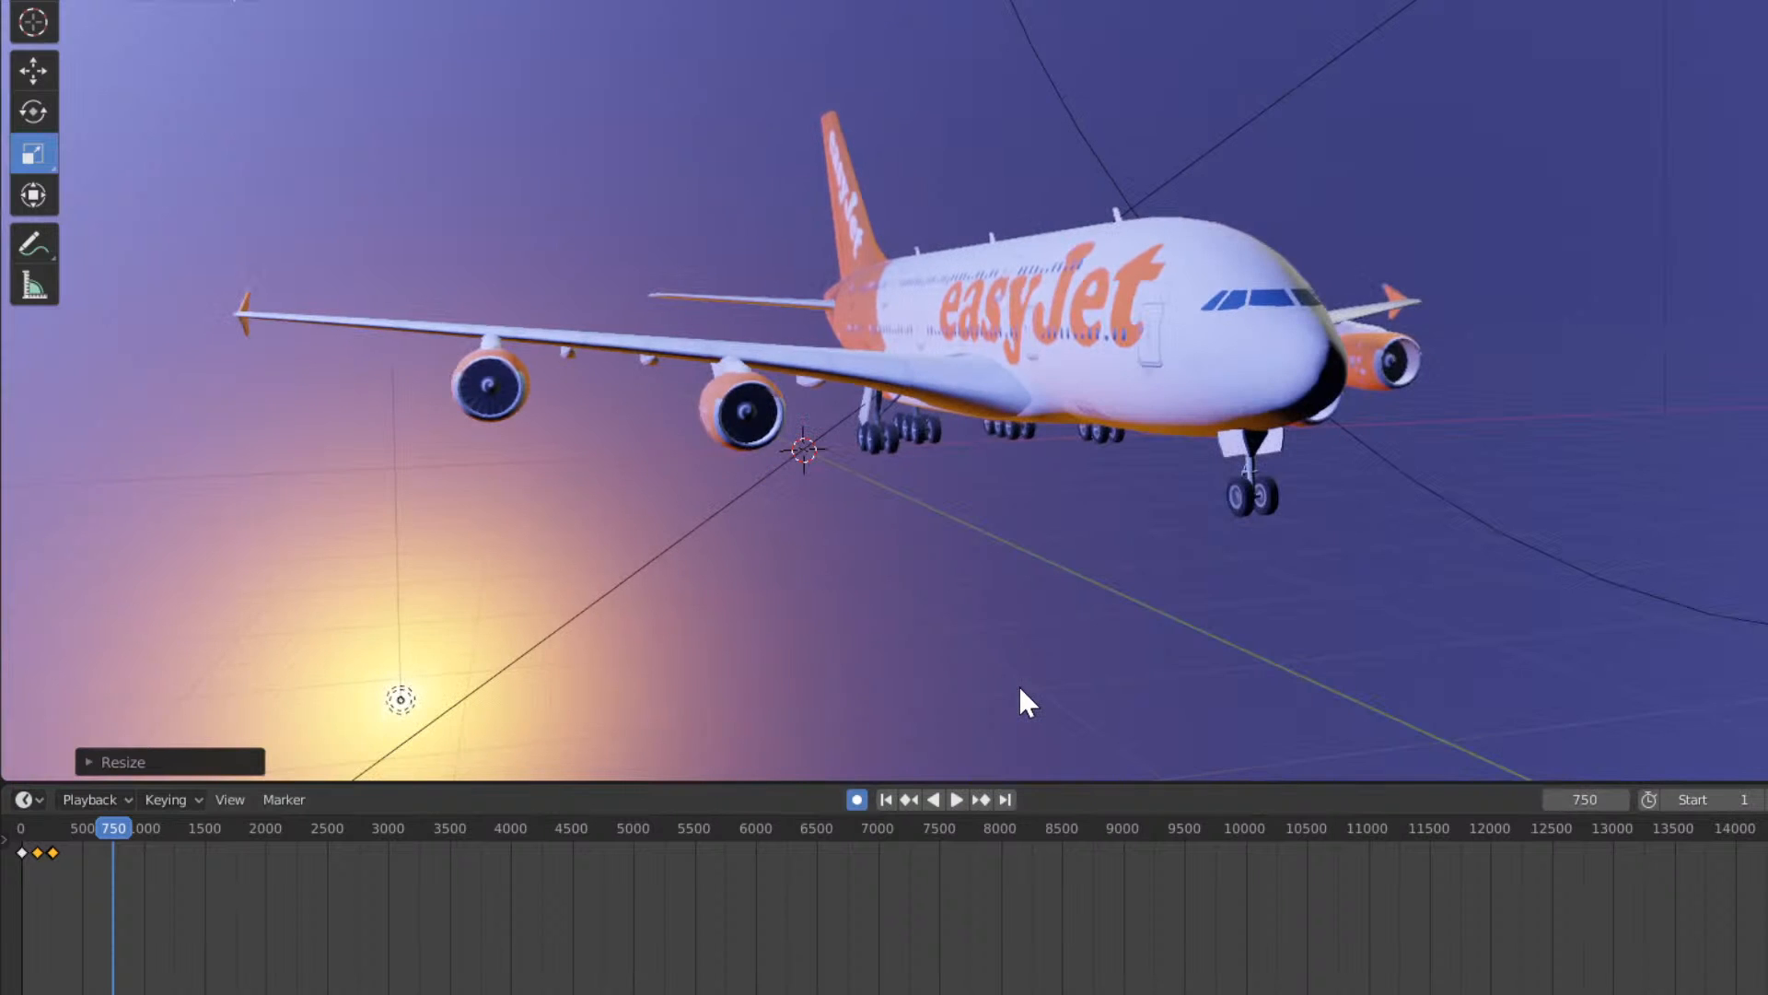
key(KP_0)
Auto-key the camera at frame 750 with a slight scale change and return to the camera view.
middle_click(1045, 676)
scroll(1044, 676, down, 4)
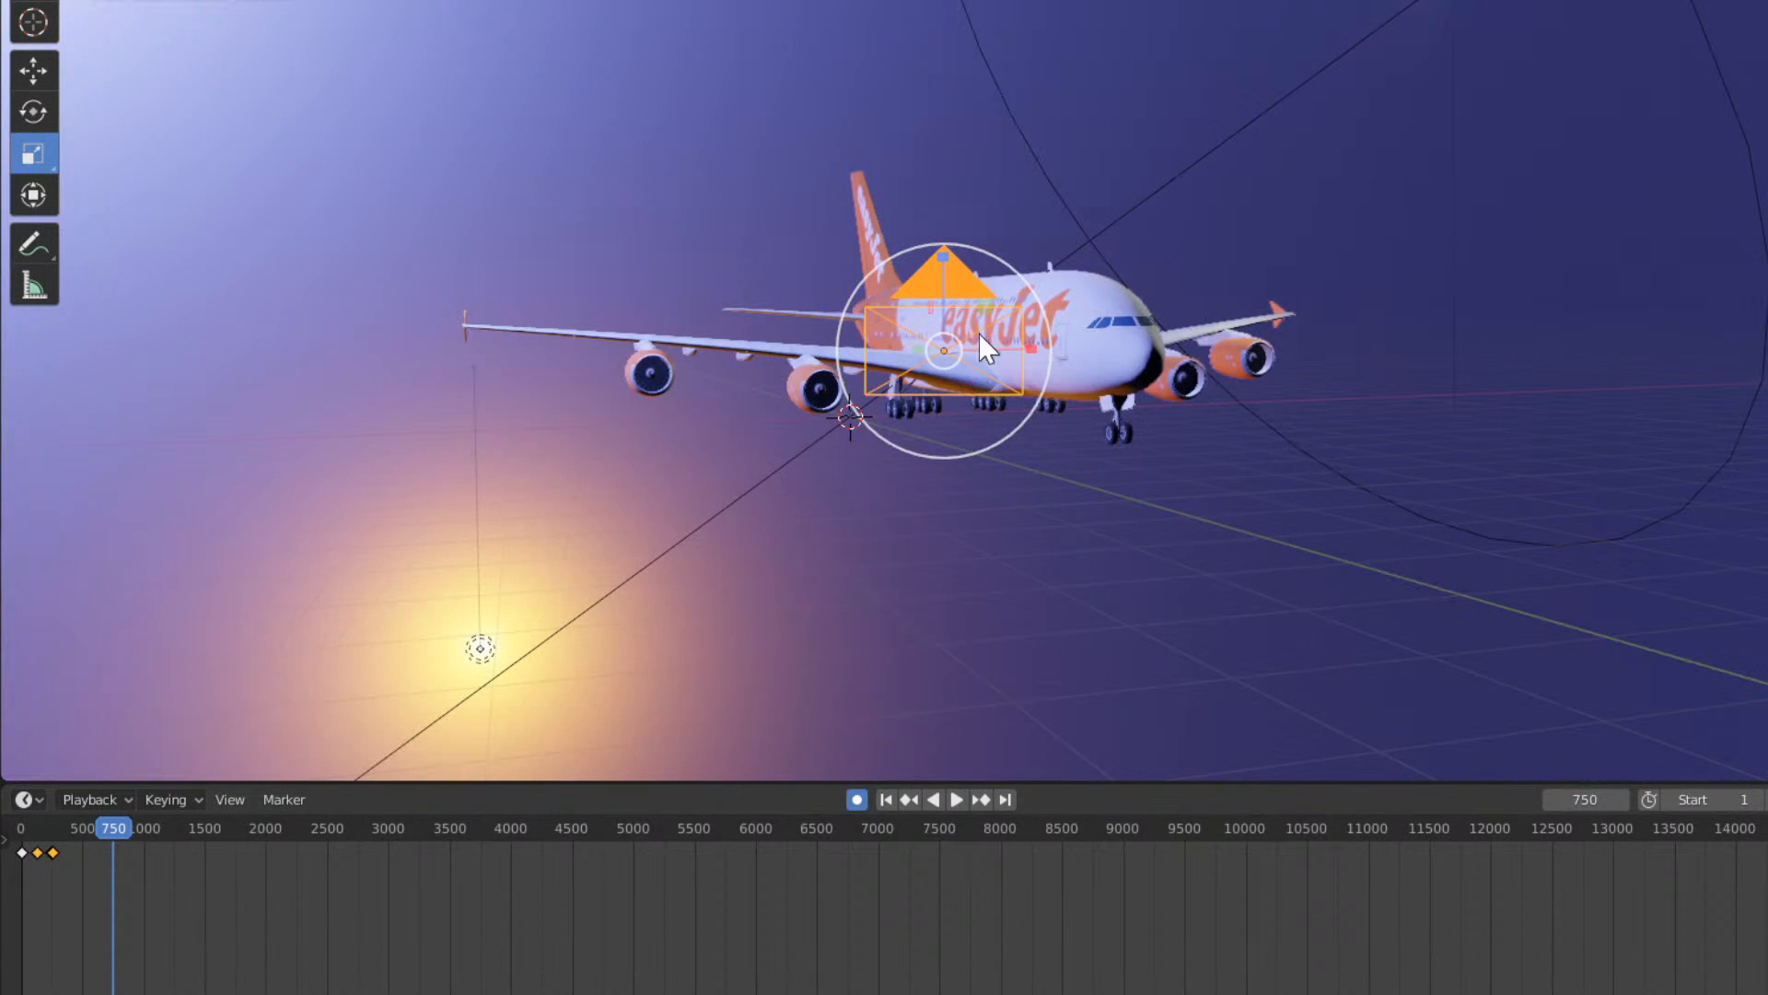
drag(942, 250, 948, 235)
key(KP_0)
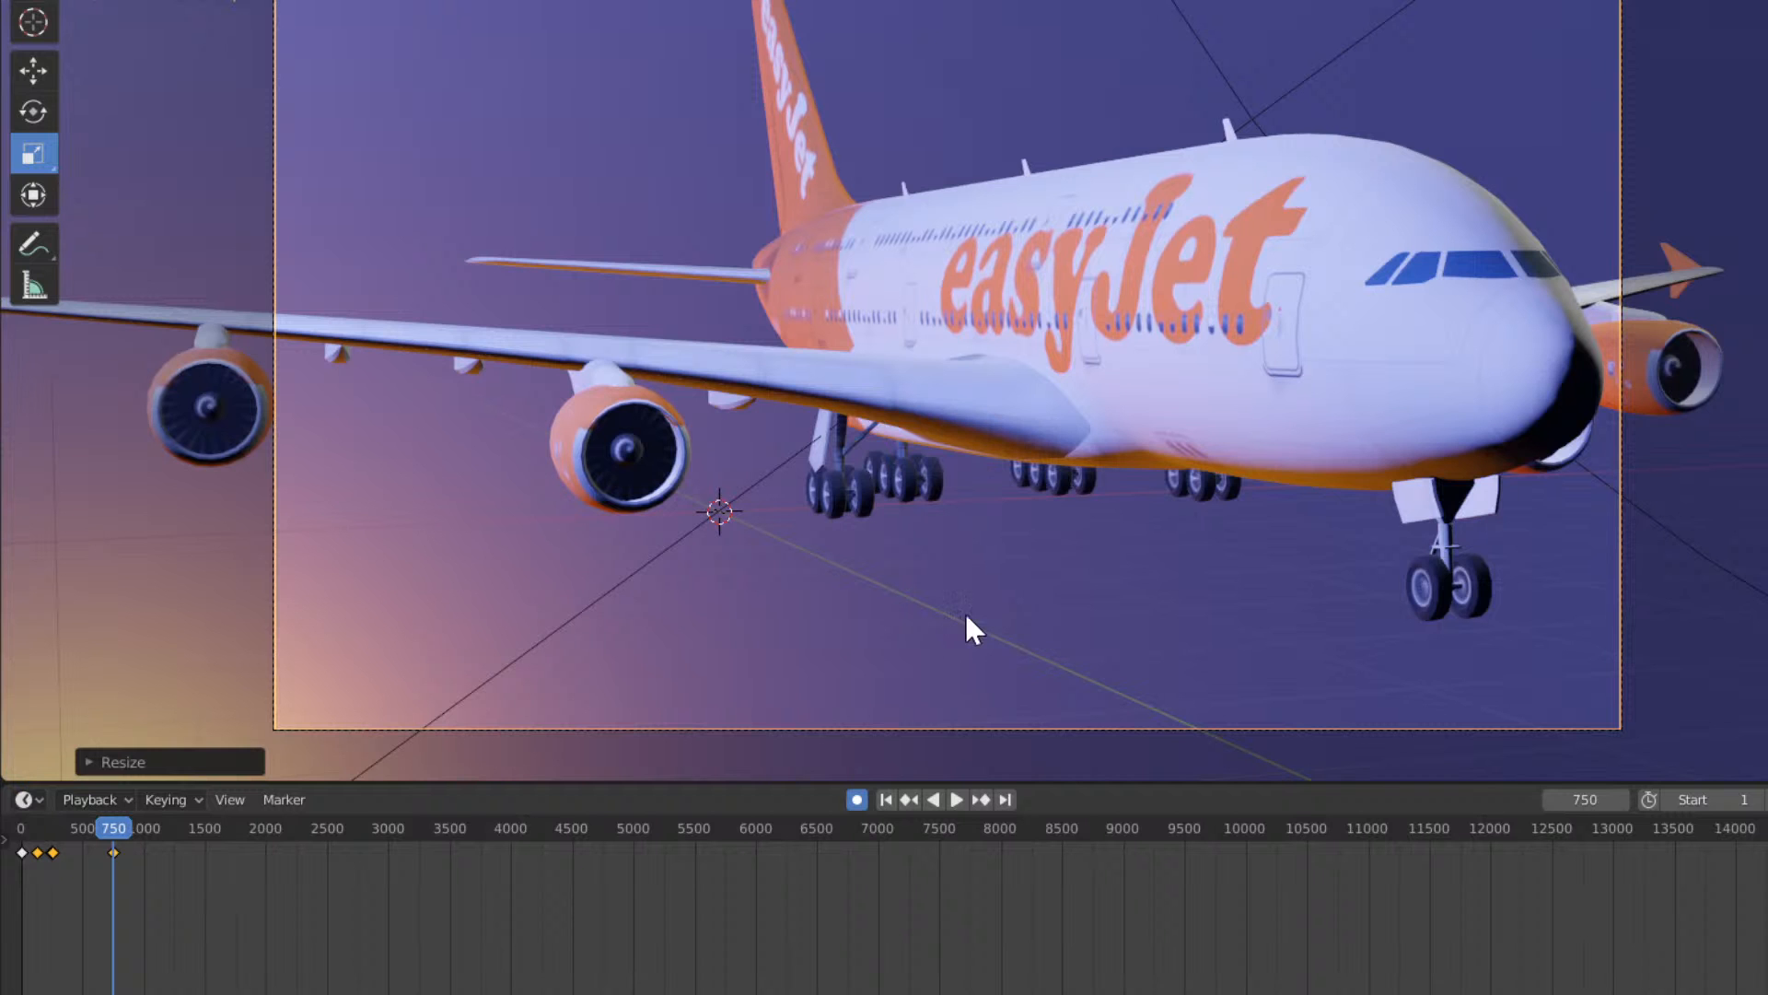
Preview the camera movement between the keyframes at frames 251 and 750.
click(100, 827)
key(space)
drag(85, 827, 205, 887)
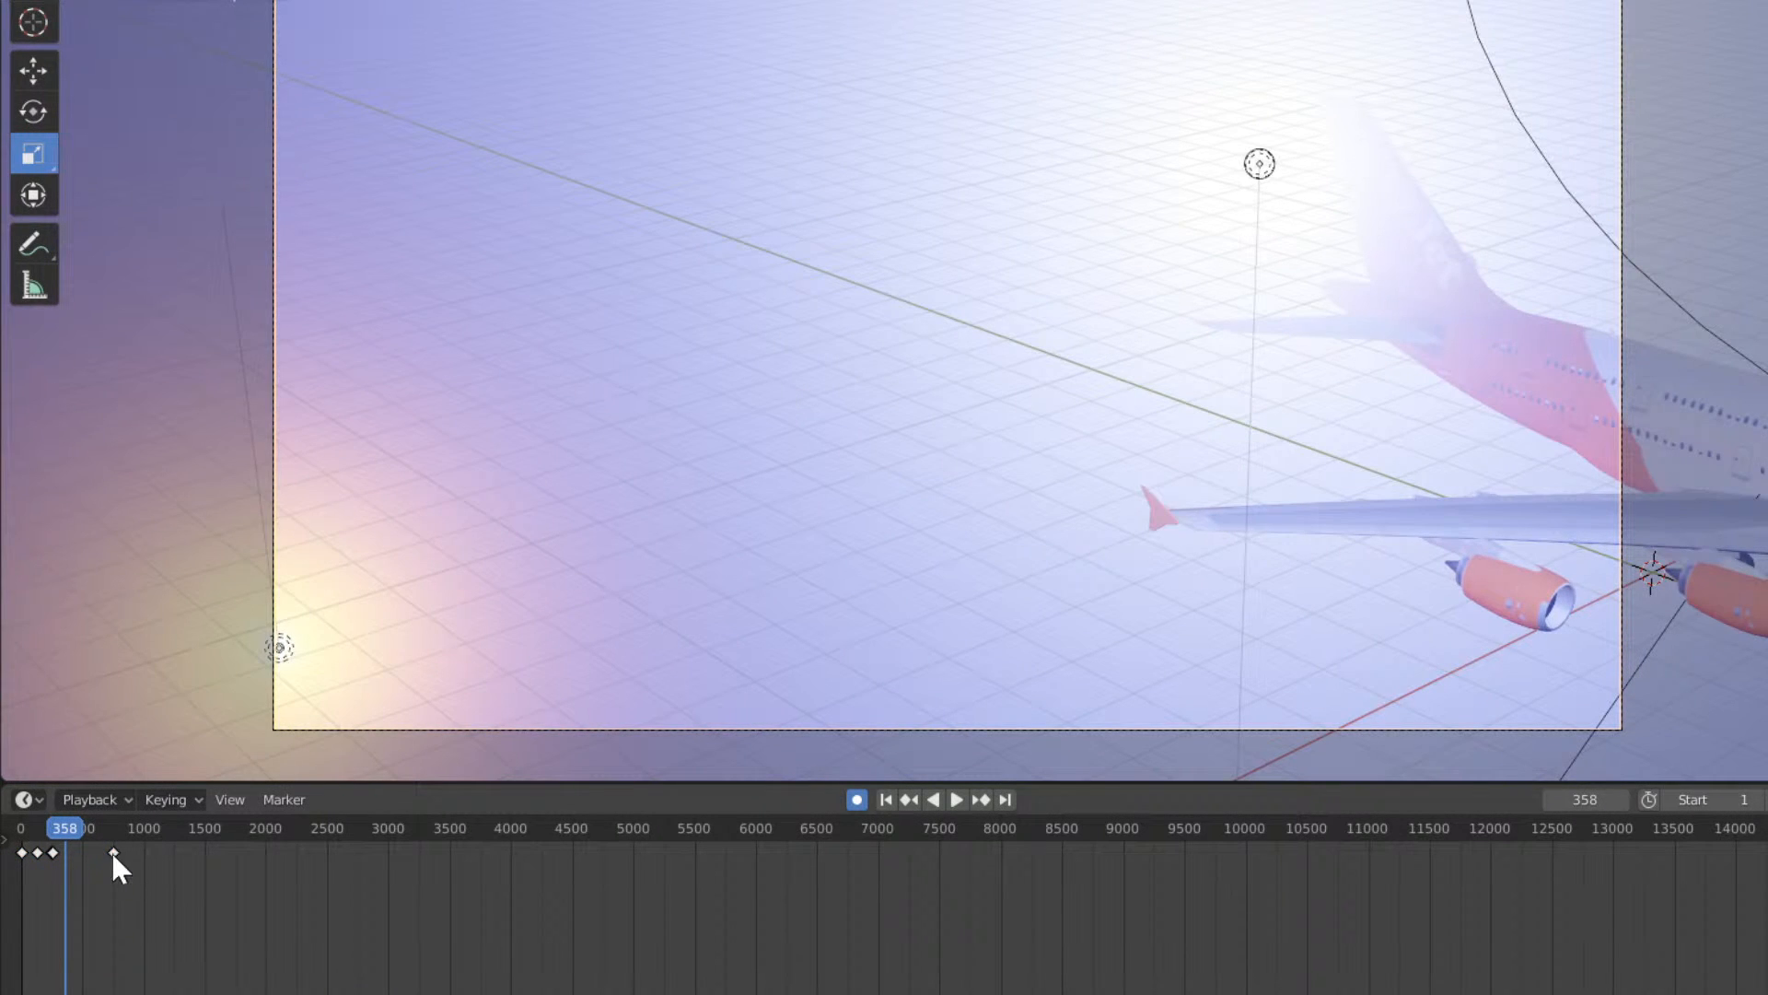
Shift the last camera keyframe earlier on the timeline, to about frame 530.
mouse_move(112, 853)
mouse_down()
mouse_move(71, 852)
mouse_move(86, 854)
mouse_up()
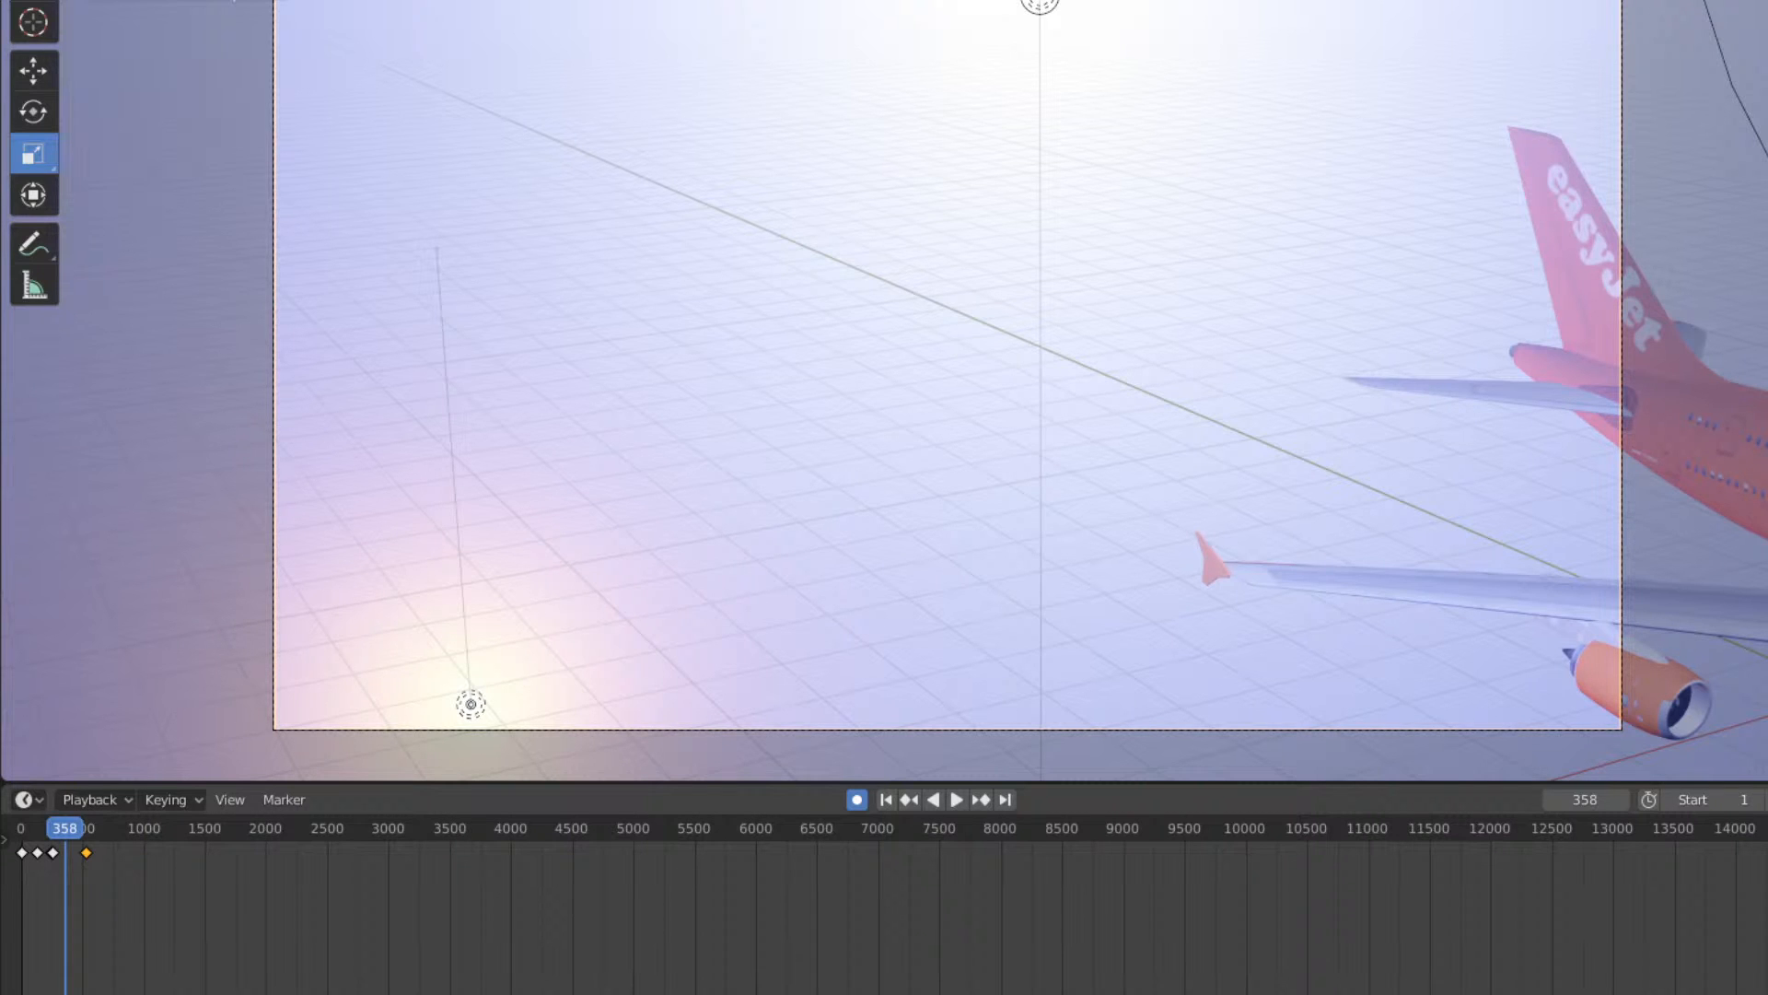
scroll(798, 560, down, 1)
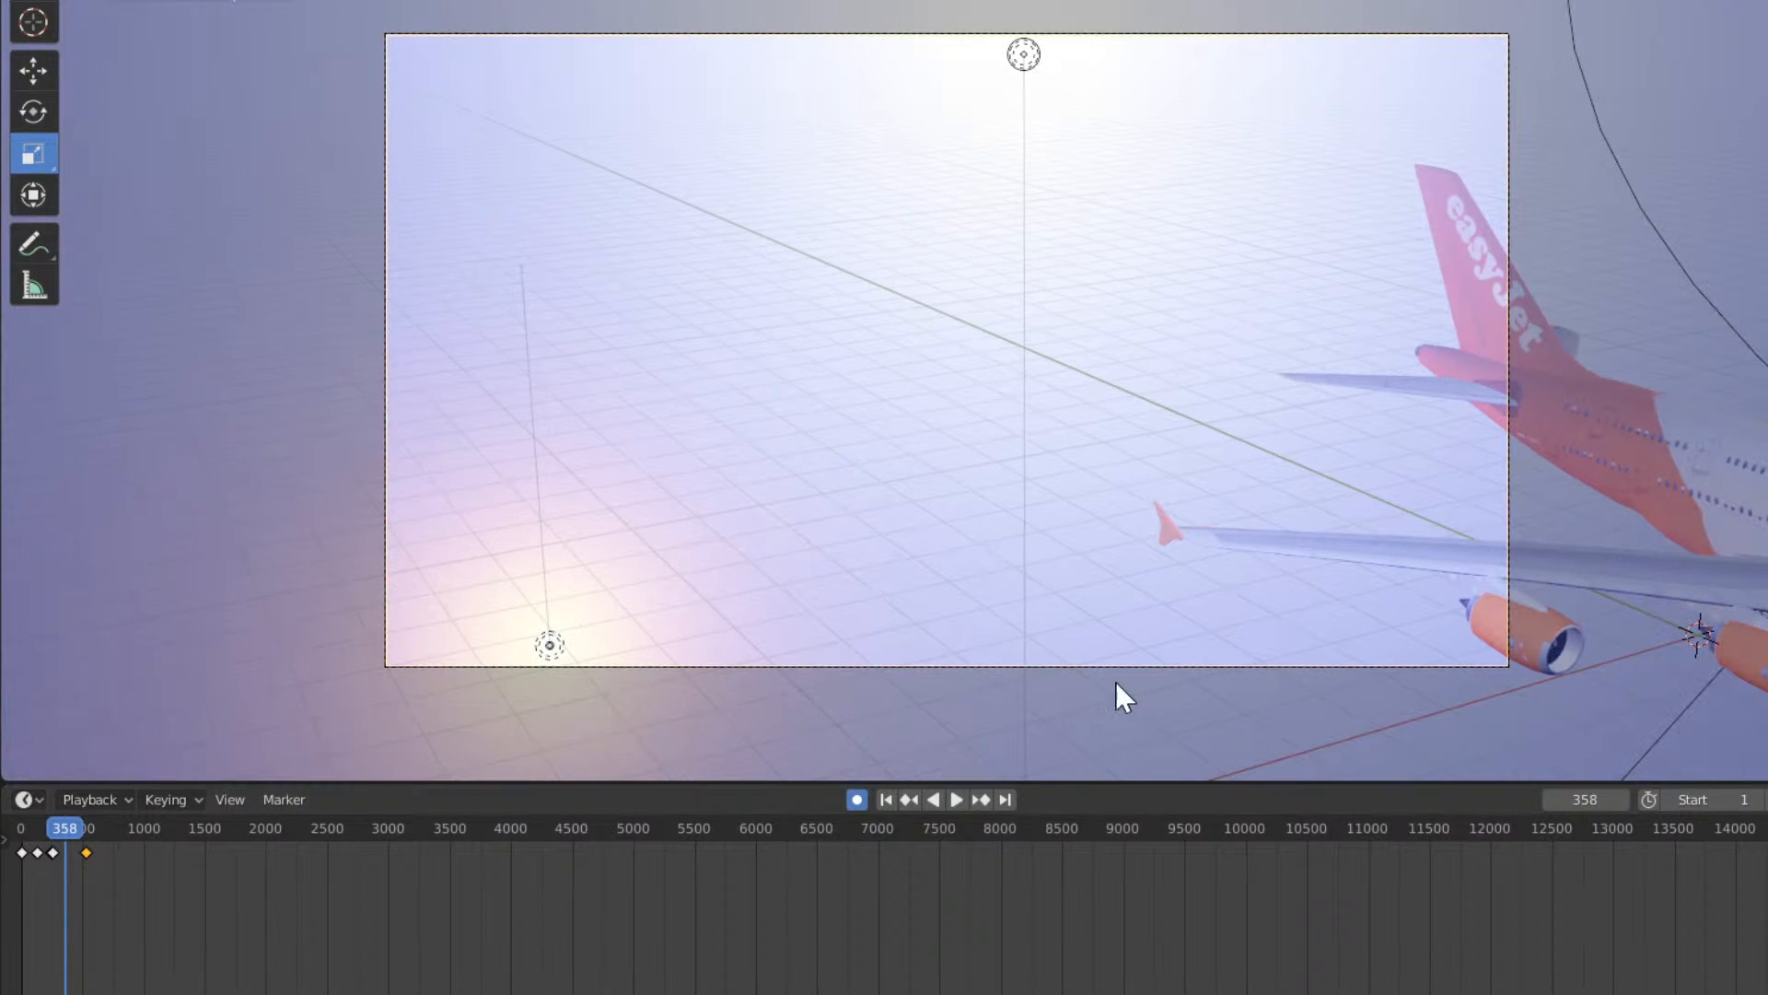
scroll(770, 726, up, 1)
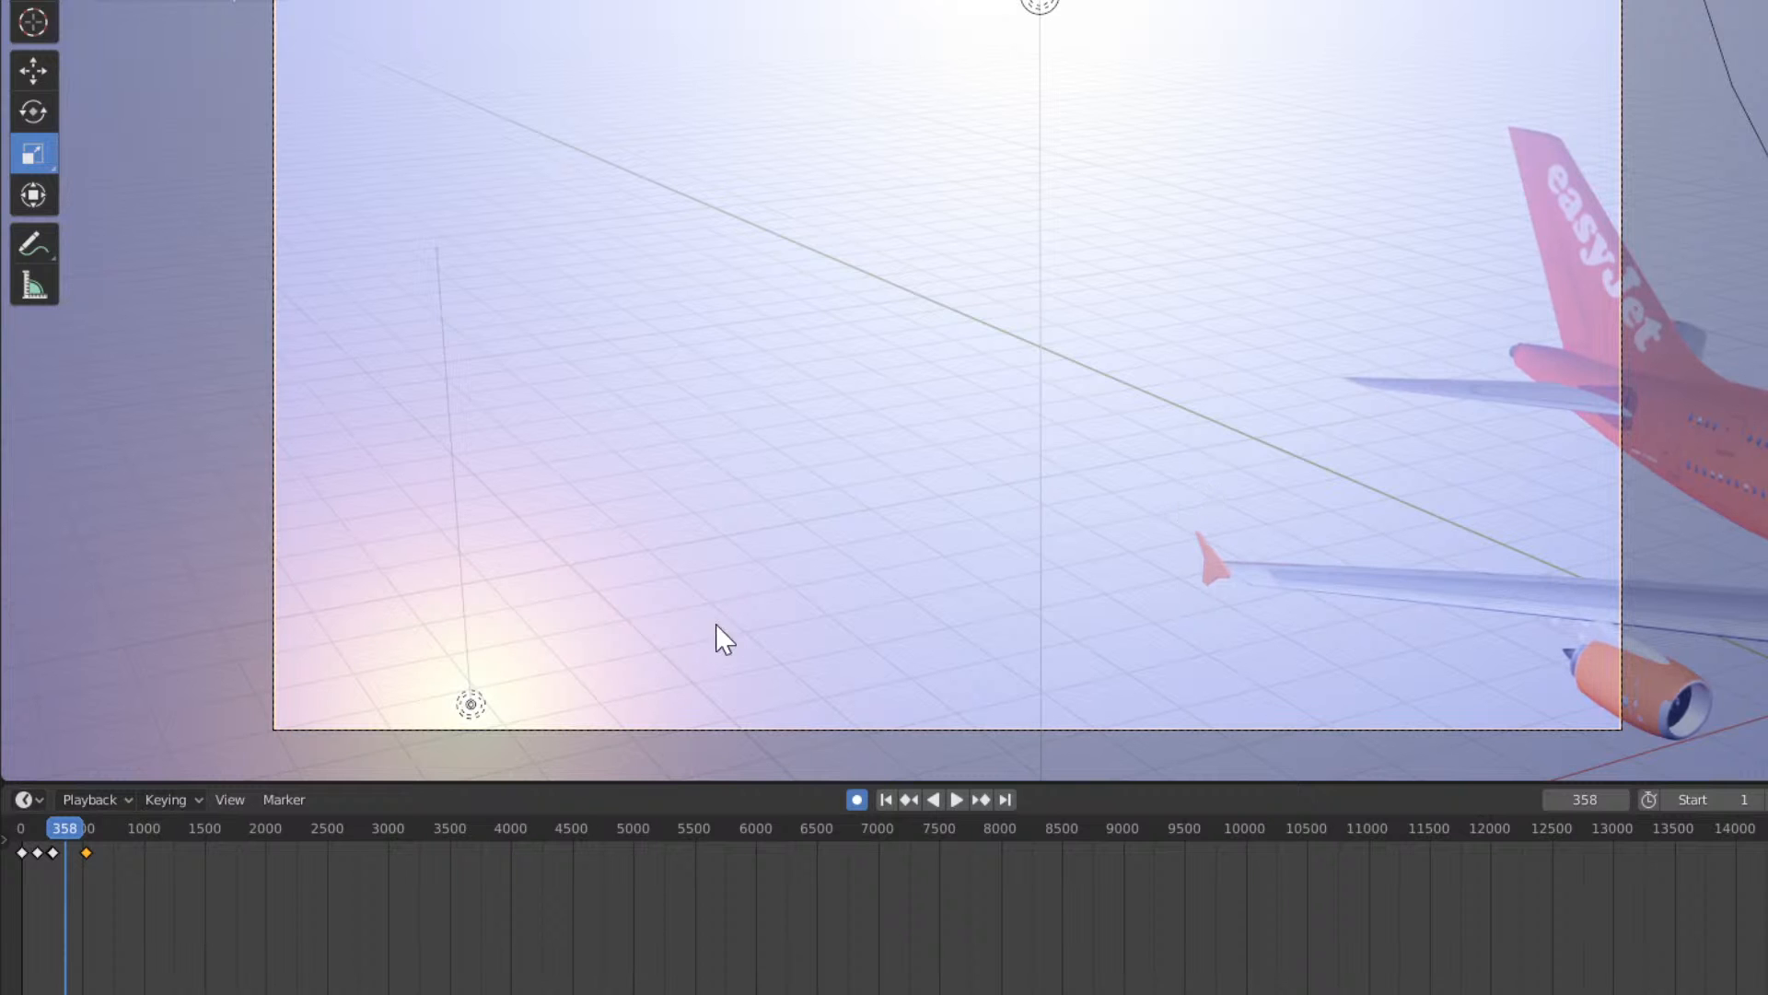
Leave the camera view, frame the whole aircraft from its right front, and run the animation ahead to frame 767.
middle_drag(912, 600, 930, 606)
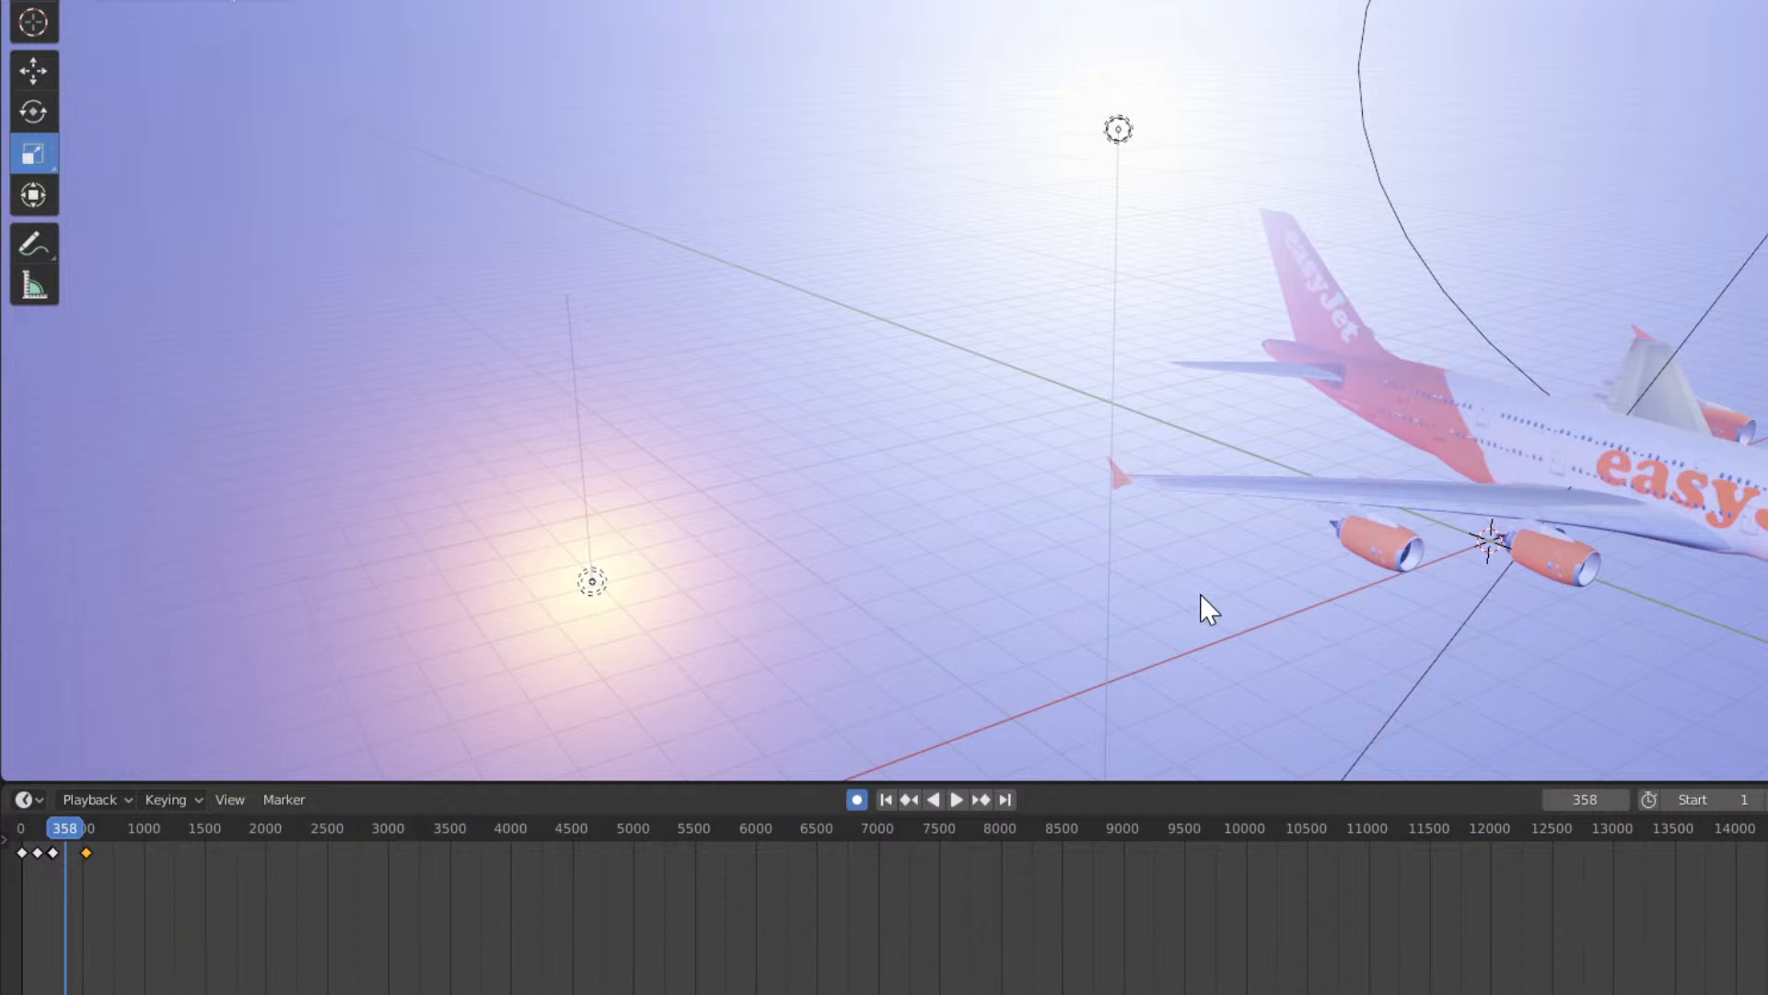
middle_drag(1201, 593, 1170, 588)
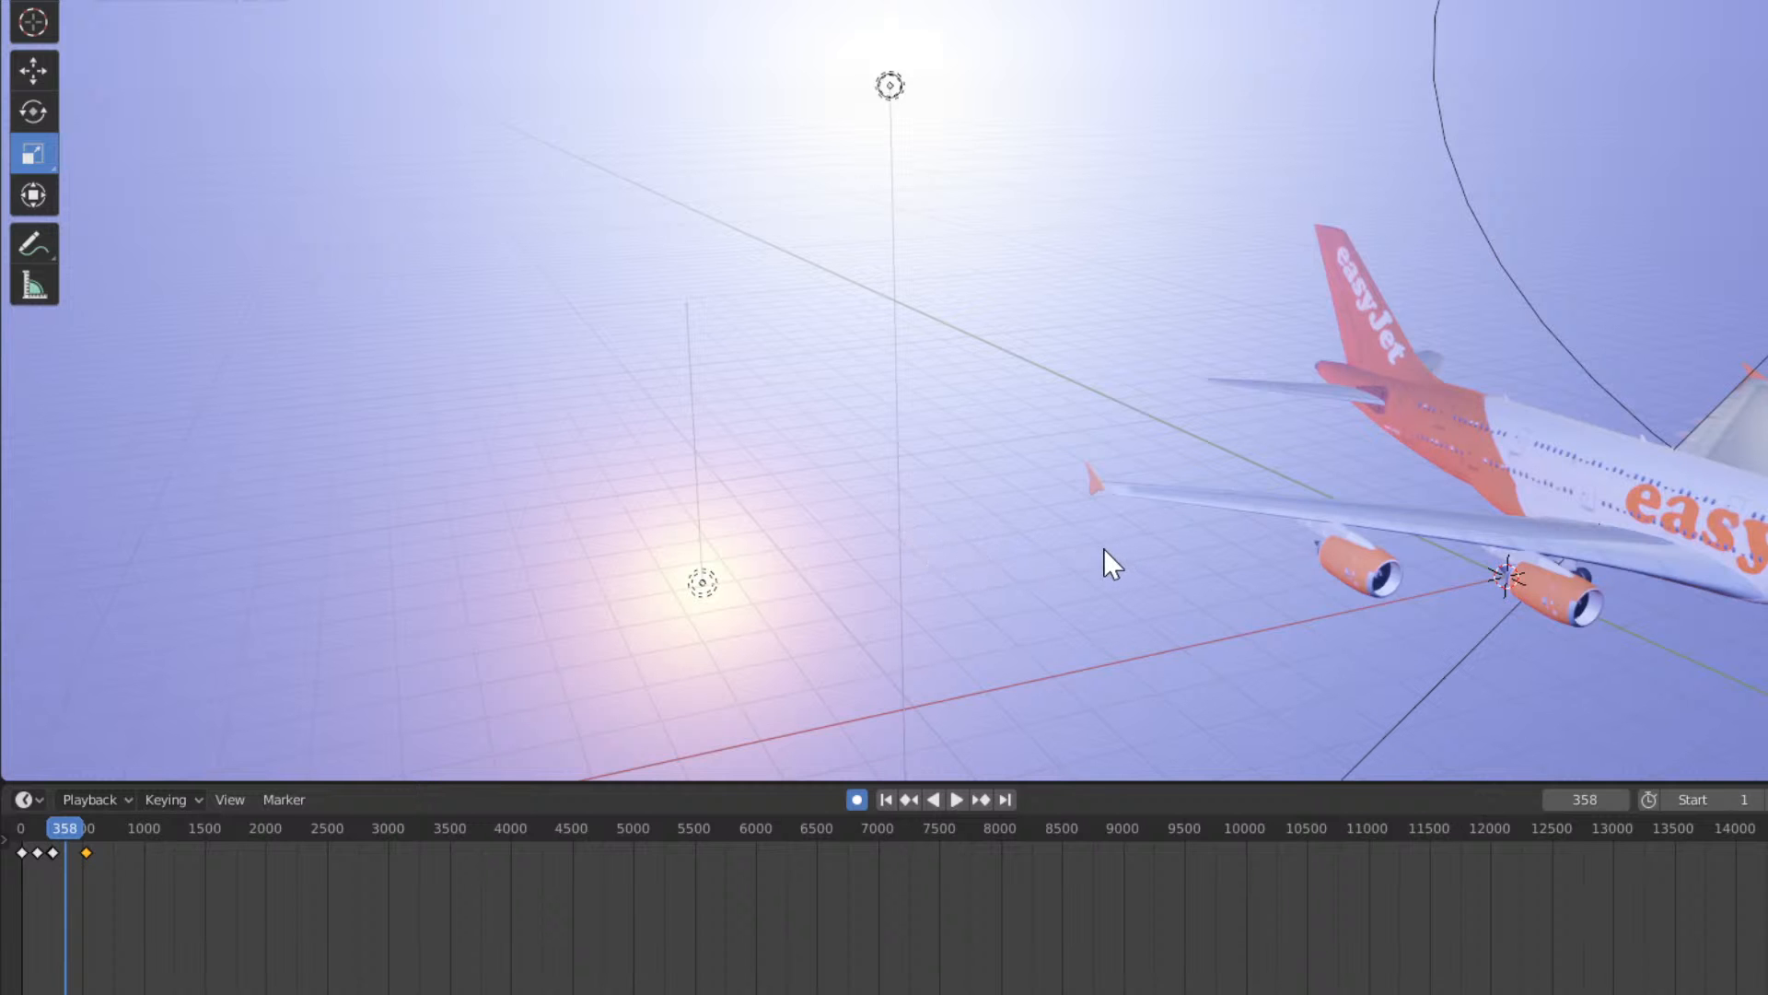
shift+middle_drag(1250, 607, 1162, 576)
shift+middle_drag(1060, 552, 937, 518)
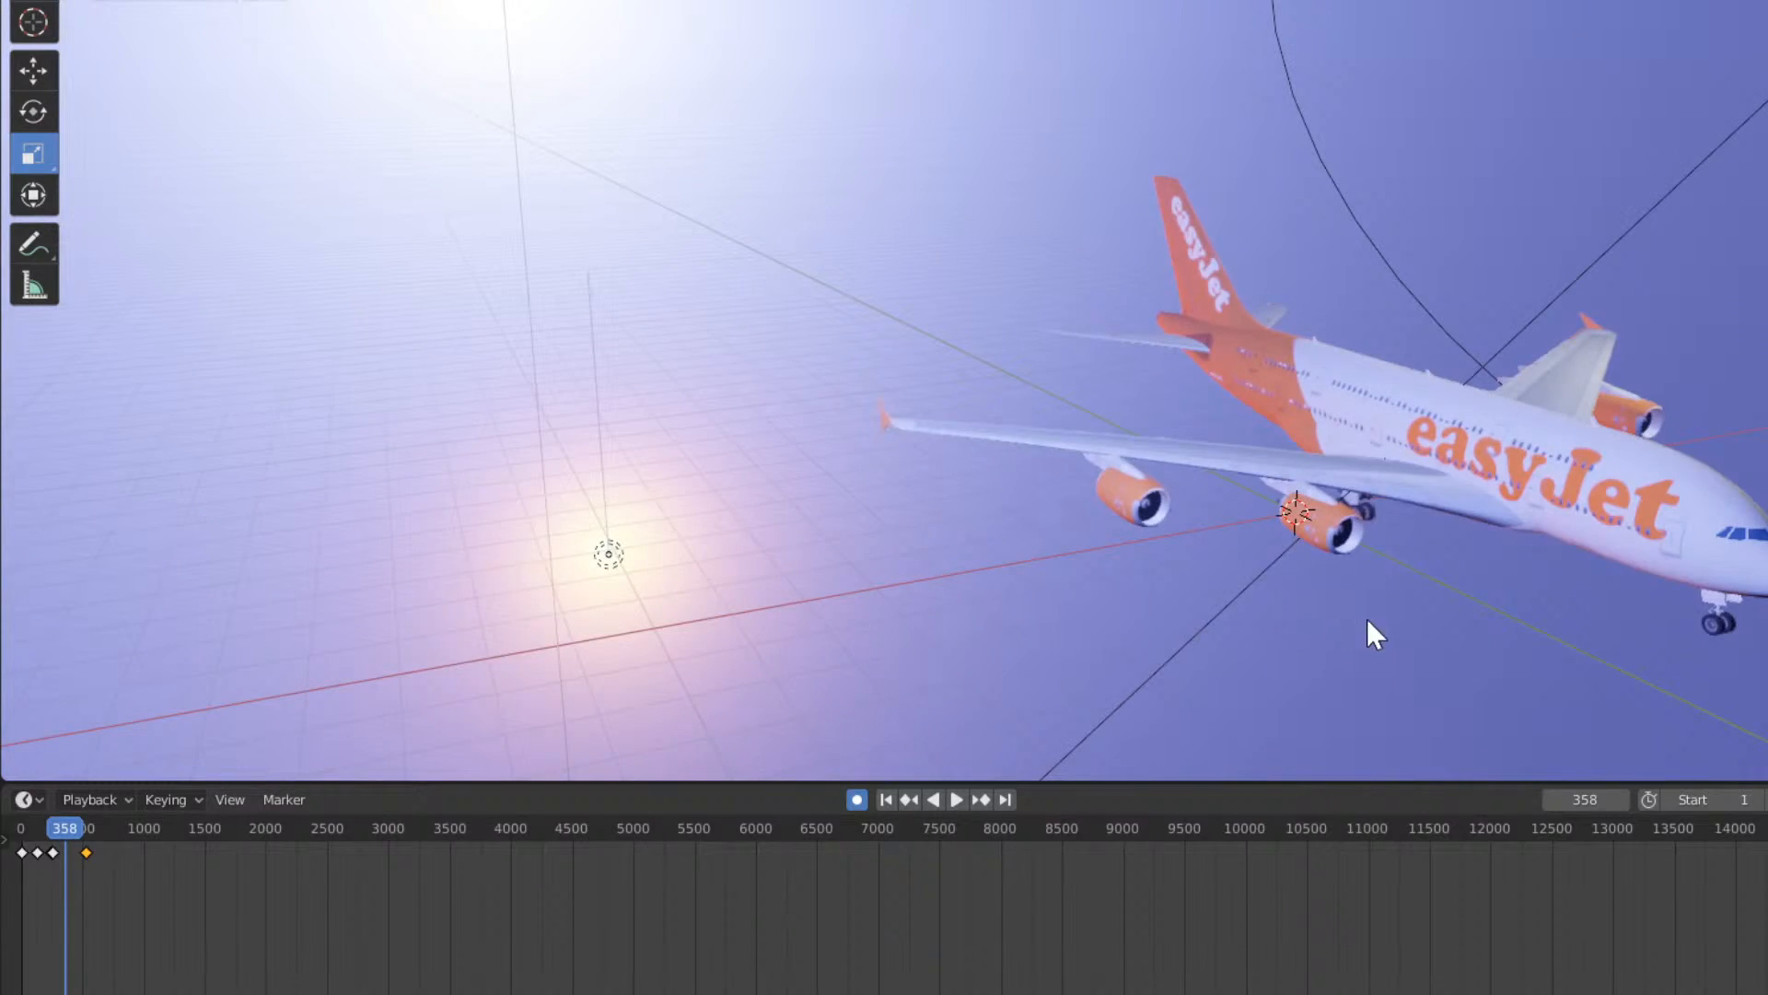
middle_drag(1391, 623, 1395, 626)
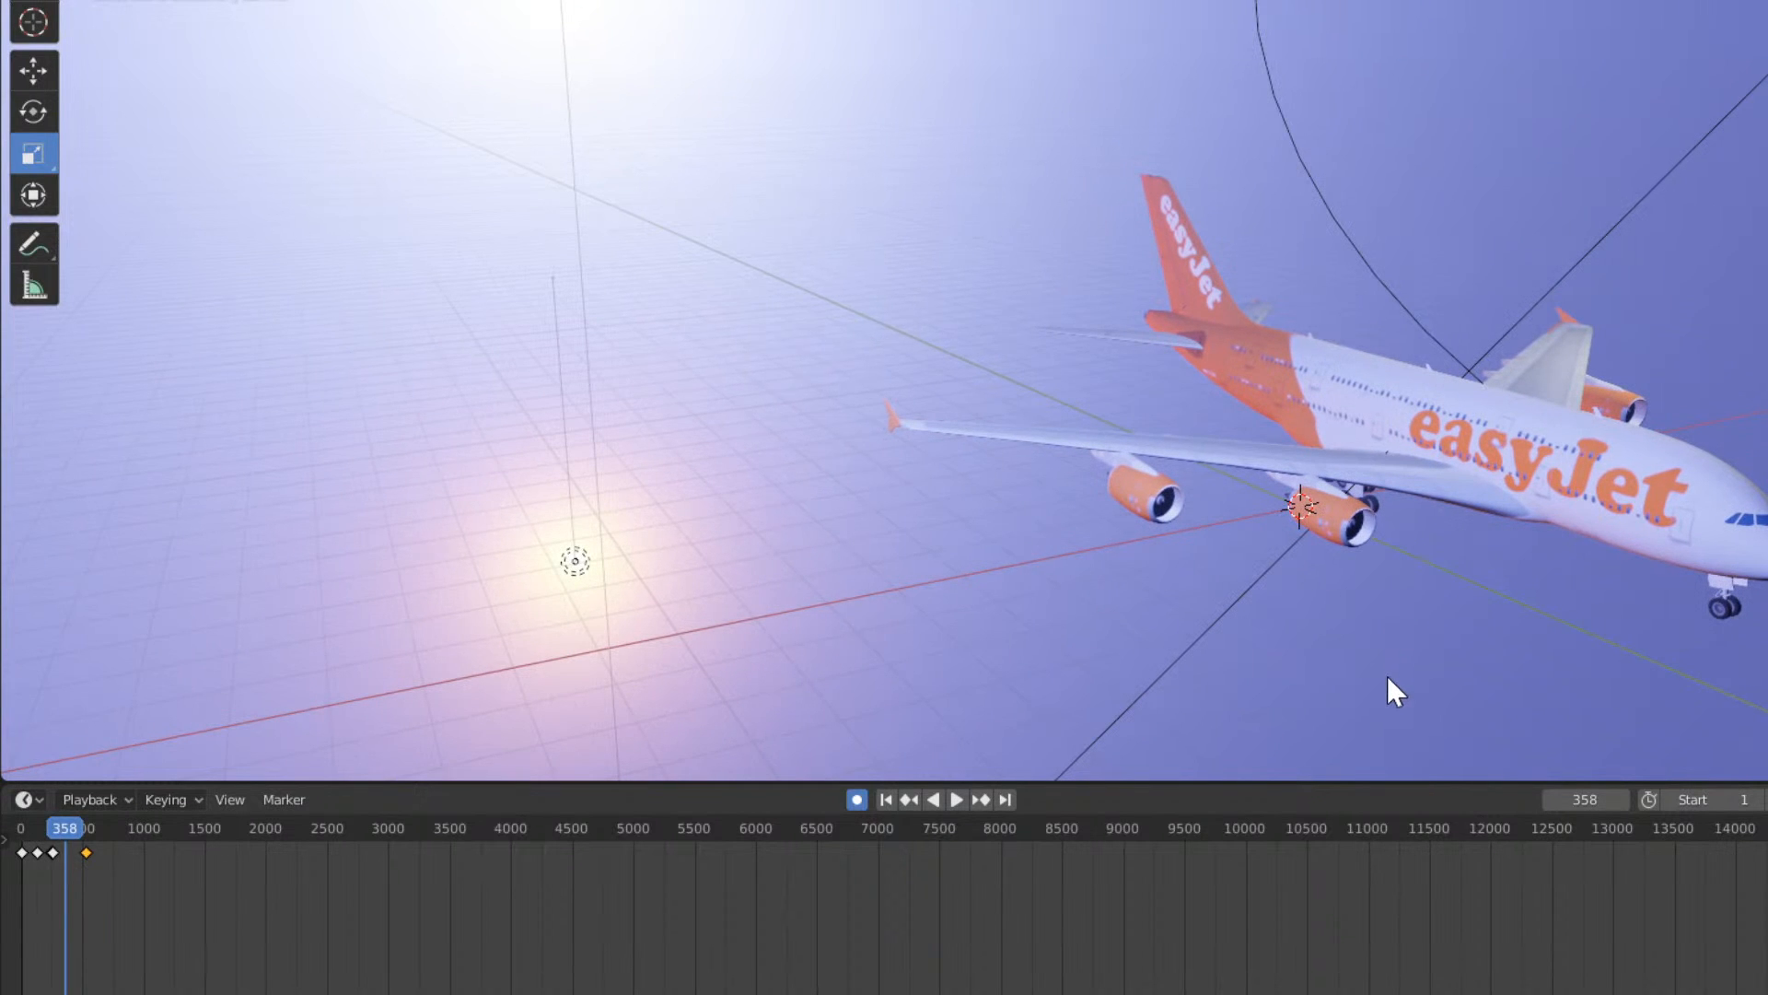
shift+middle_drag(1449, 643, 1313, 626)
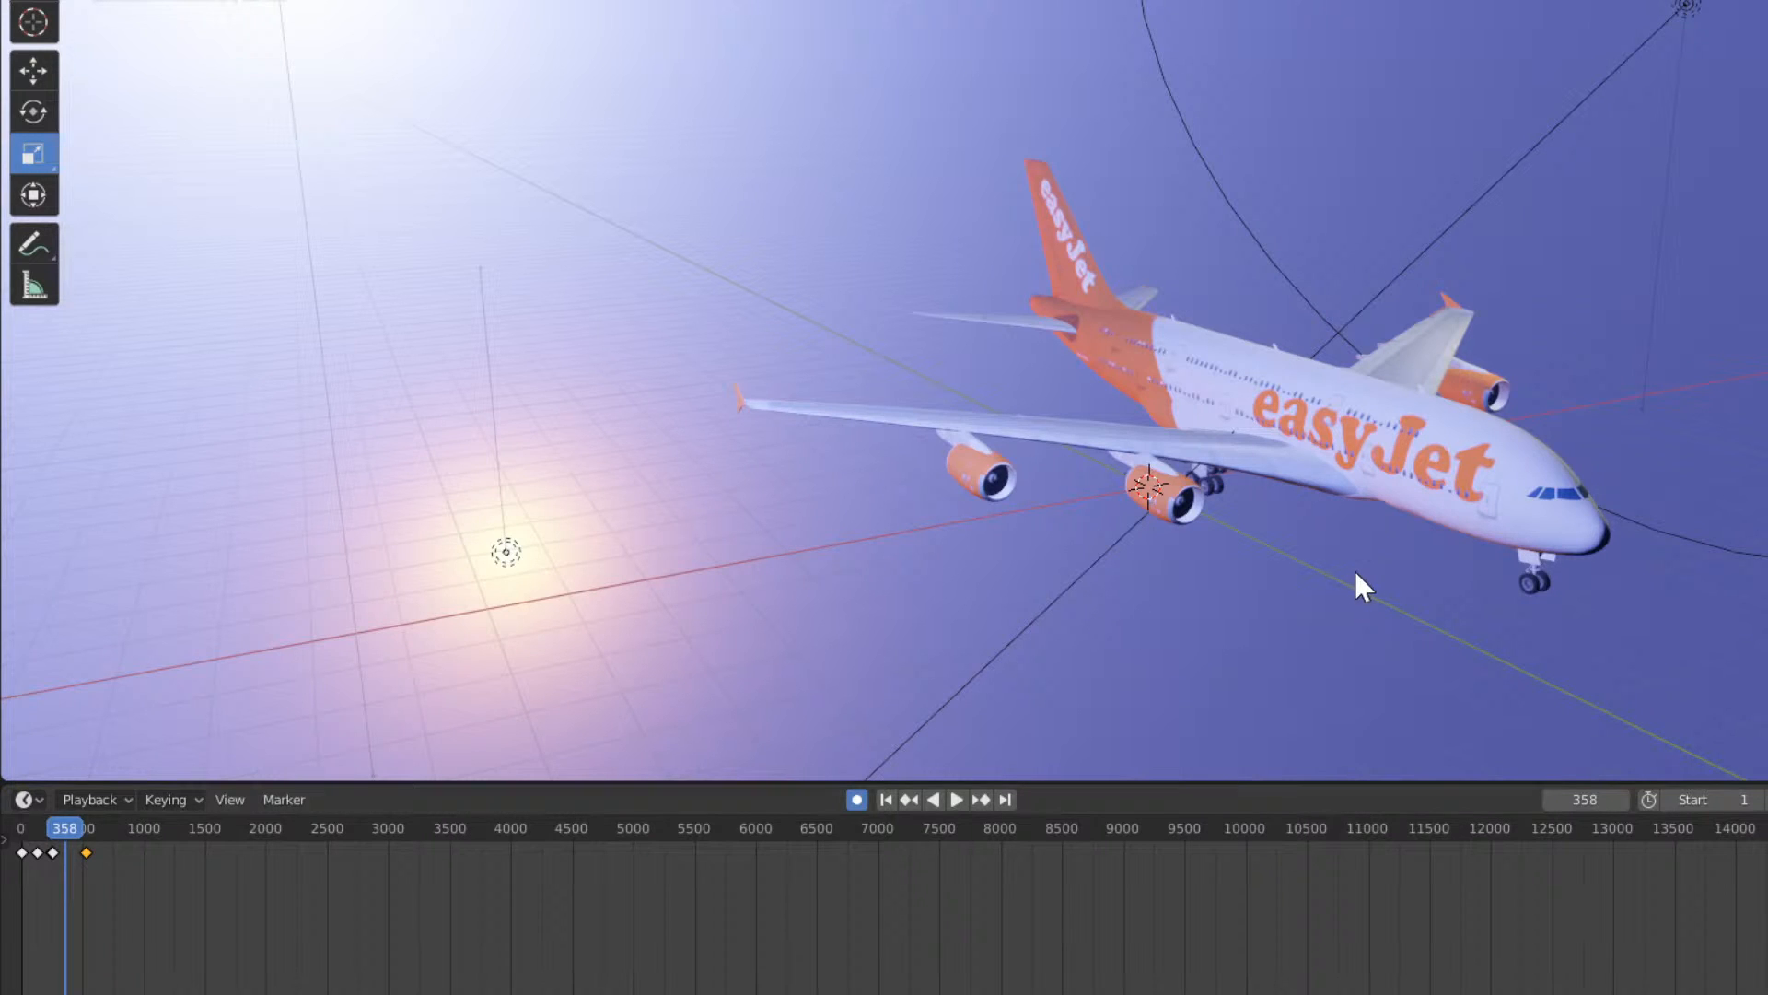
shift+middle_drag(1478, 608, 1322, 582)
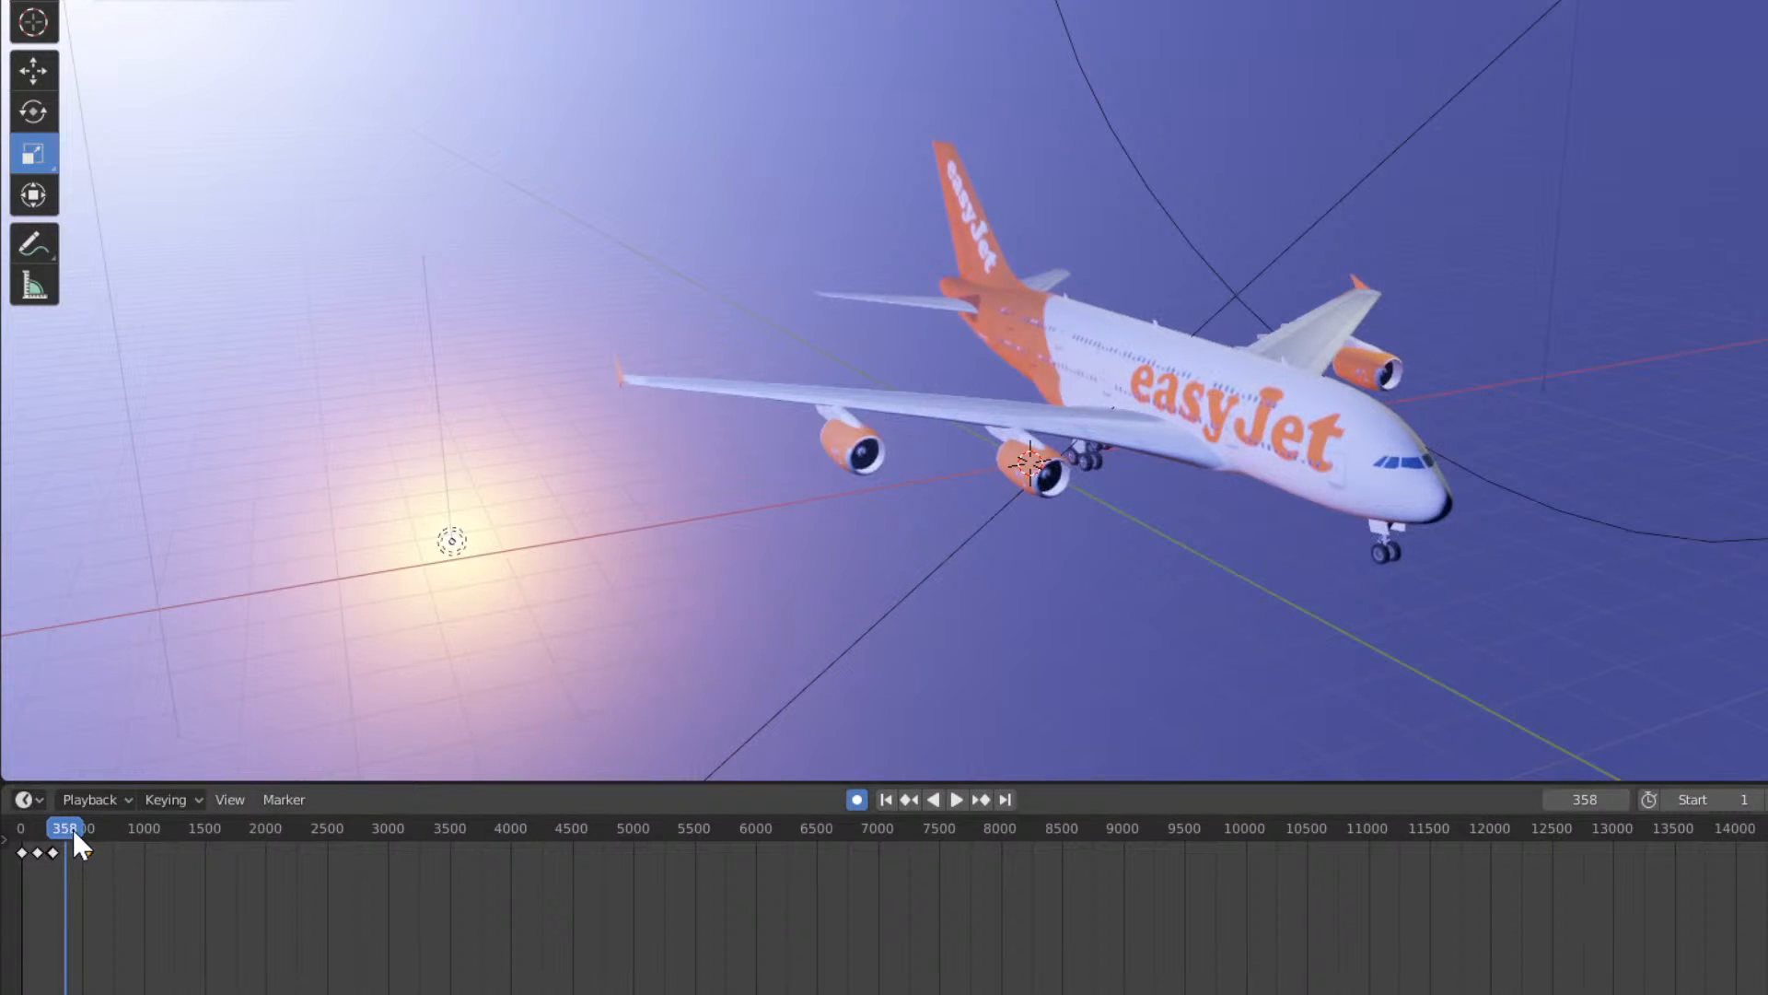
key(space)
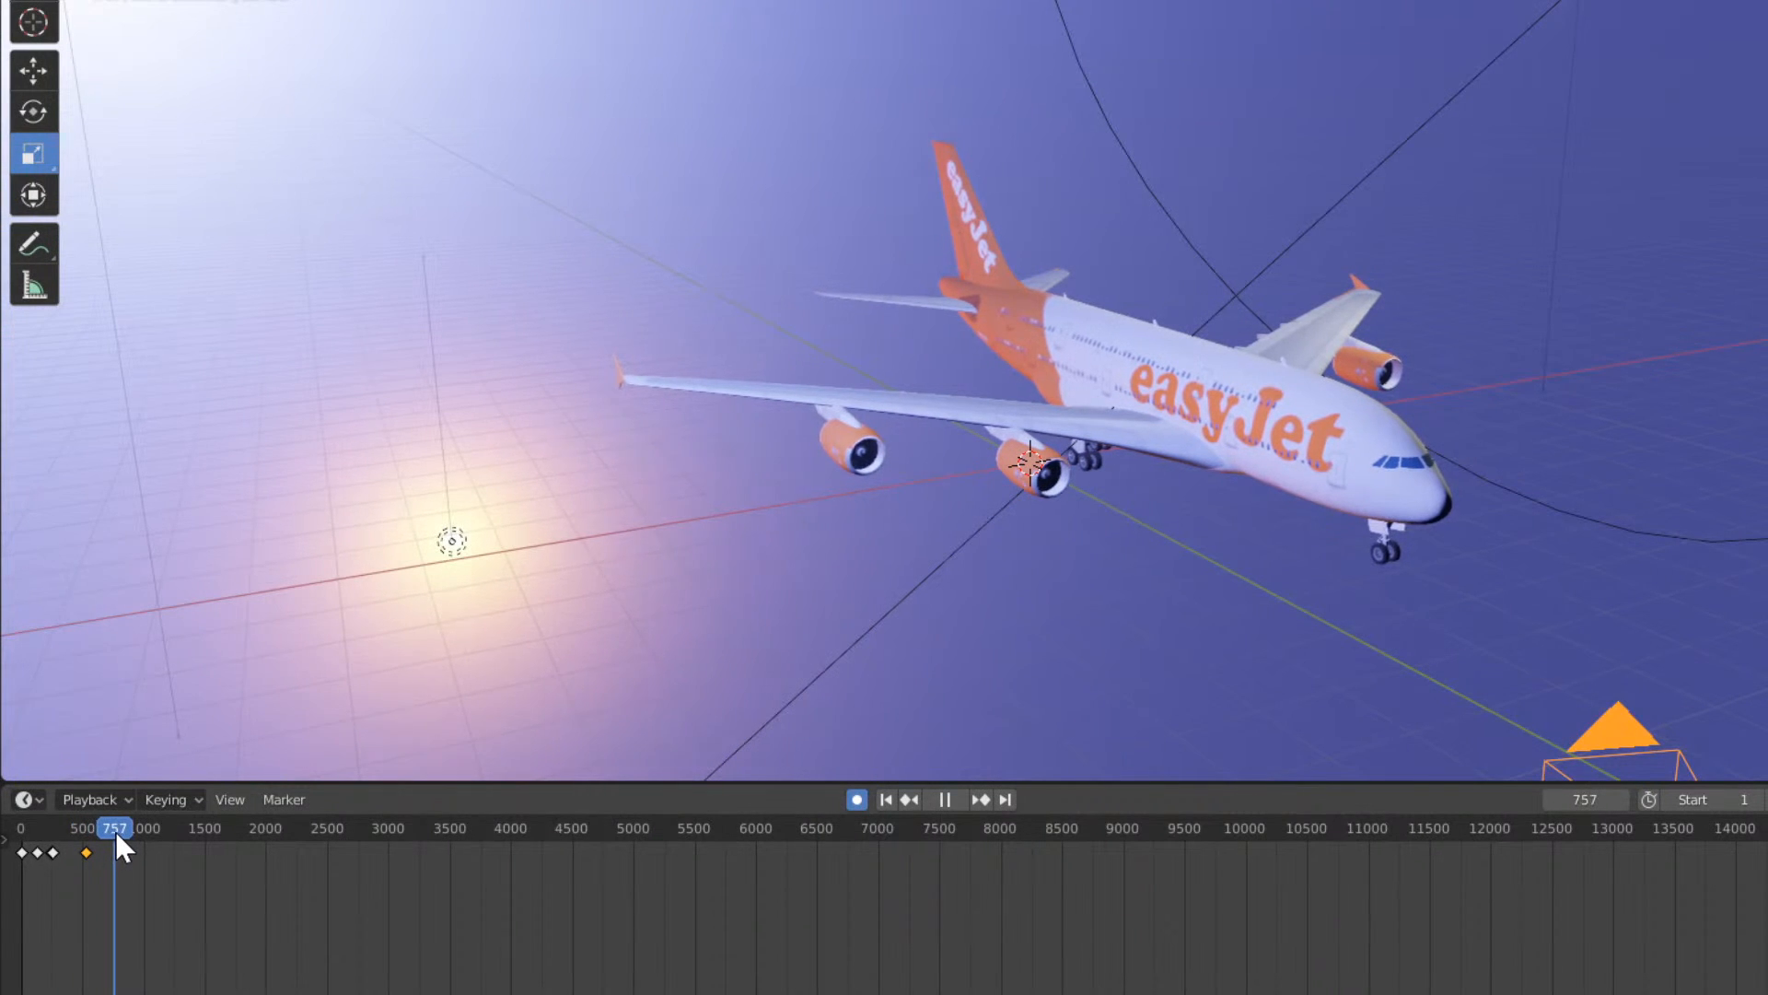
key(space)
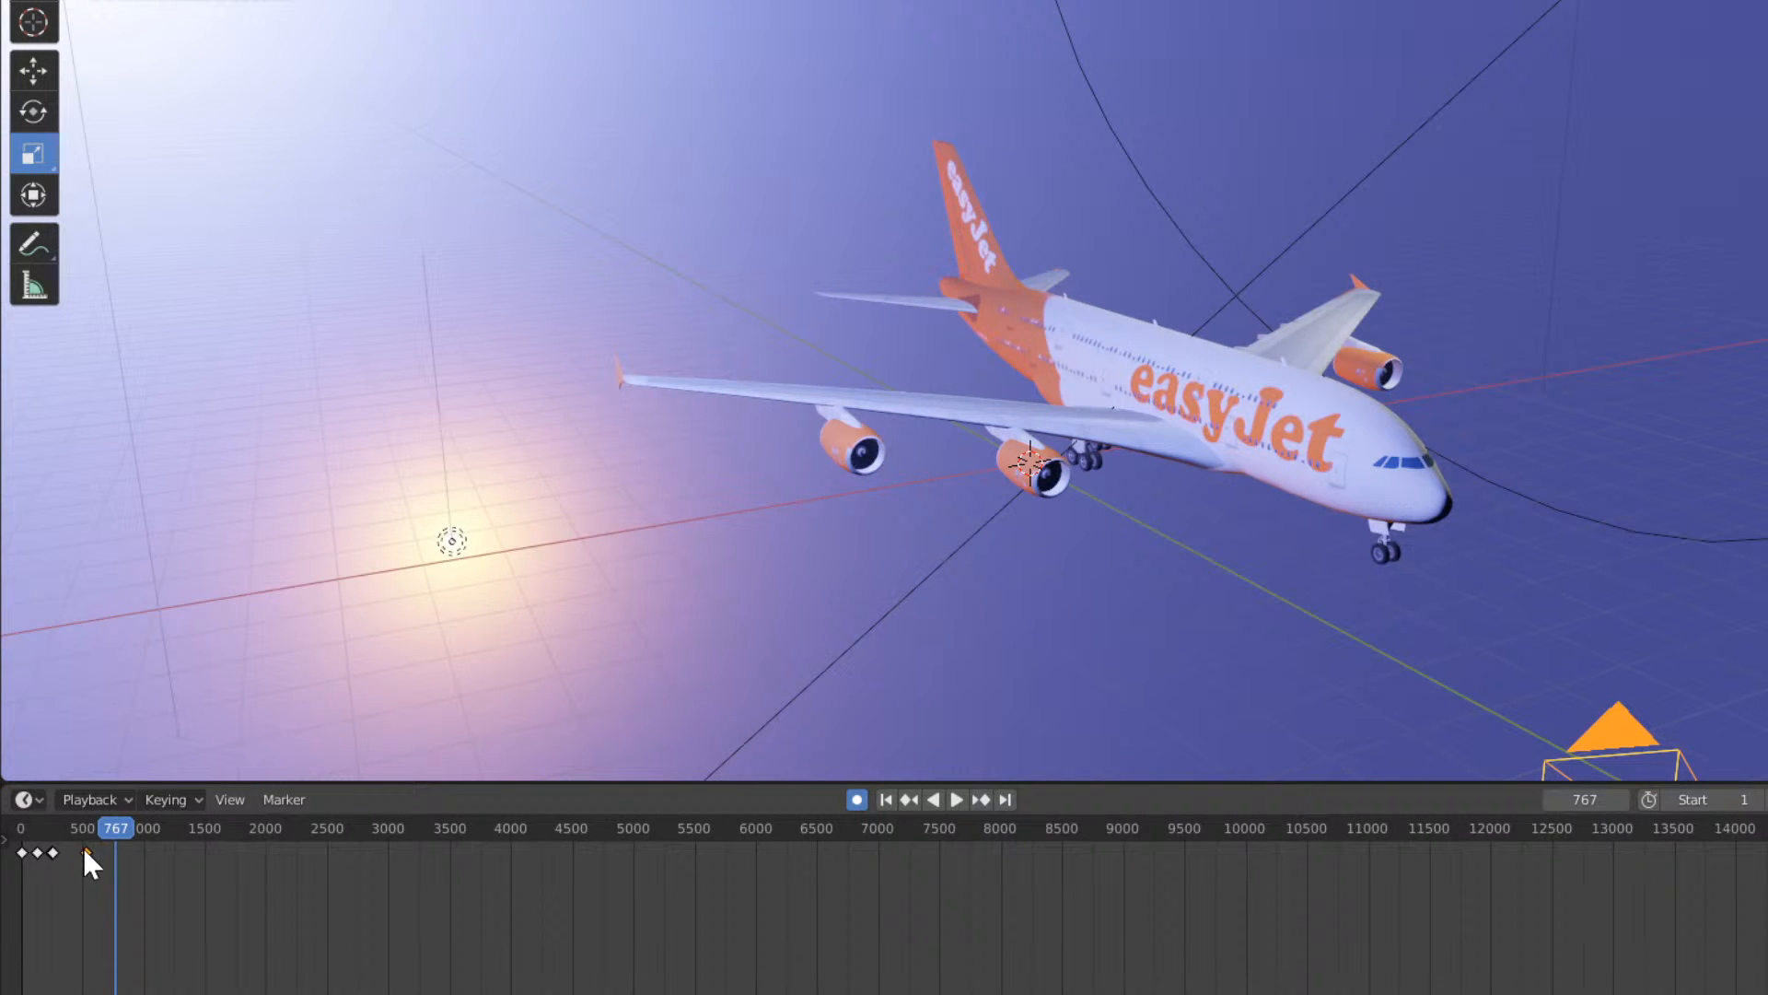
Fine-tune the last camera keyframe's timing by moving it to about frame 506.
scroll(651, 974, up, 5)
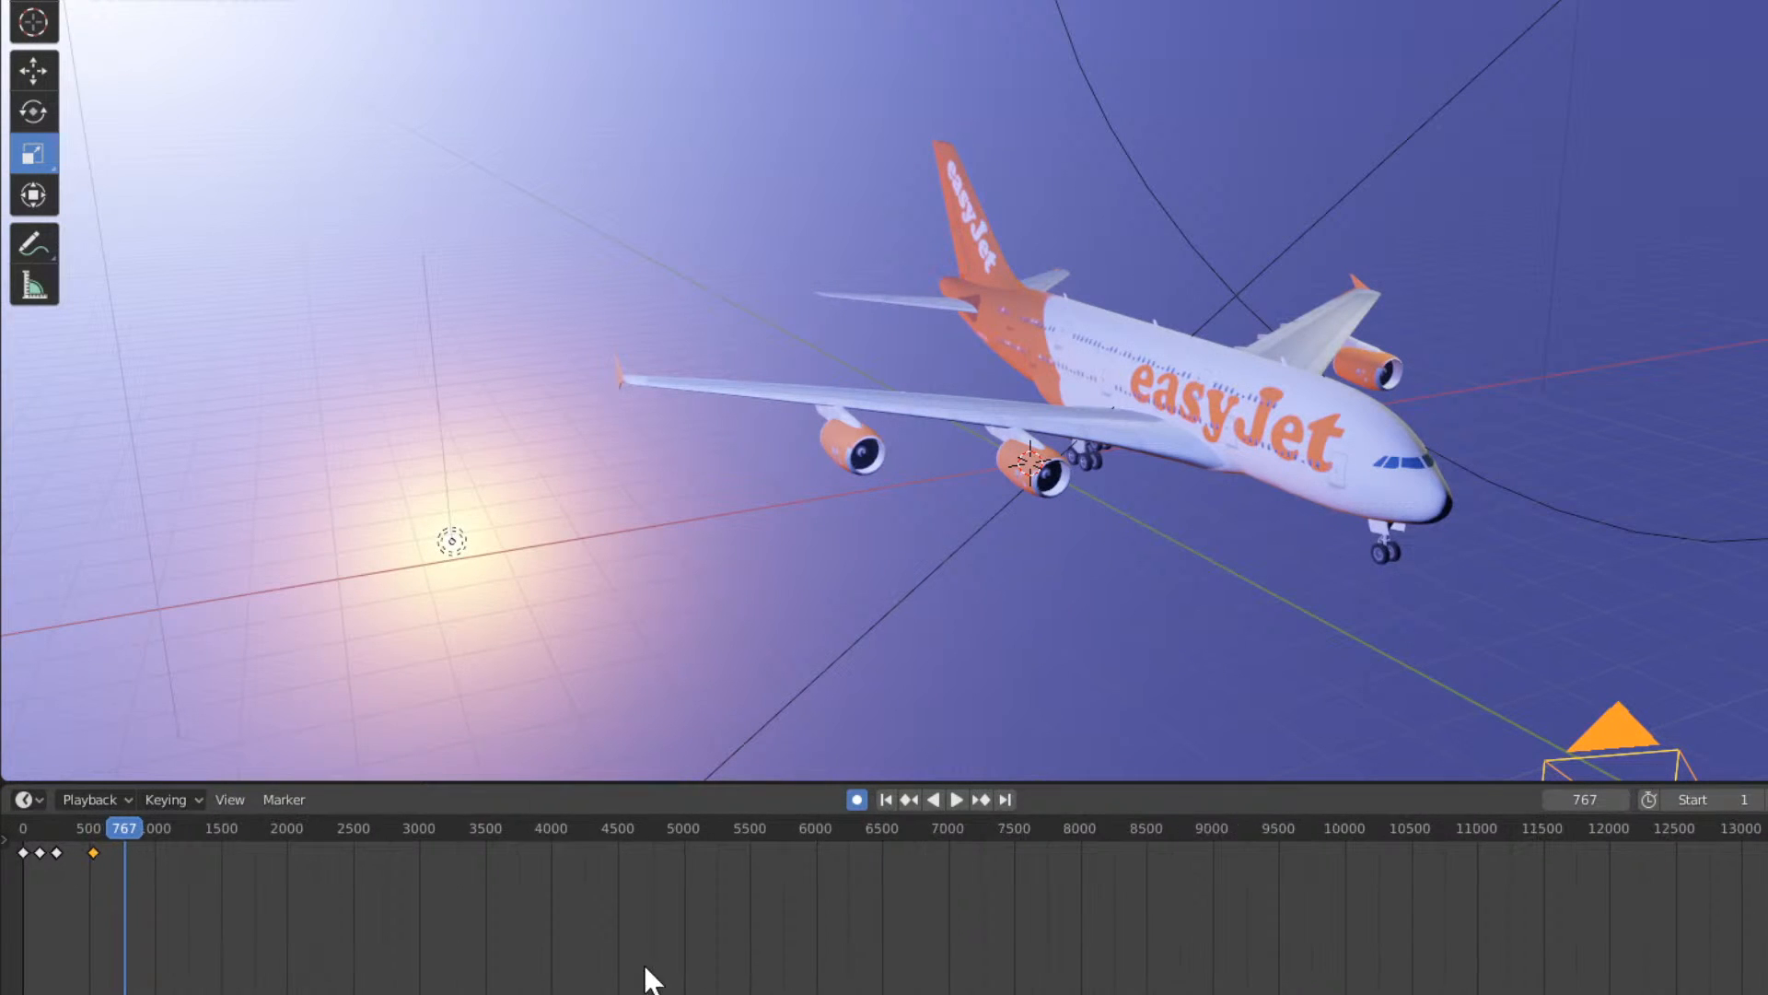
scroll(526, 986, up, 4)
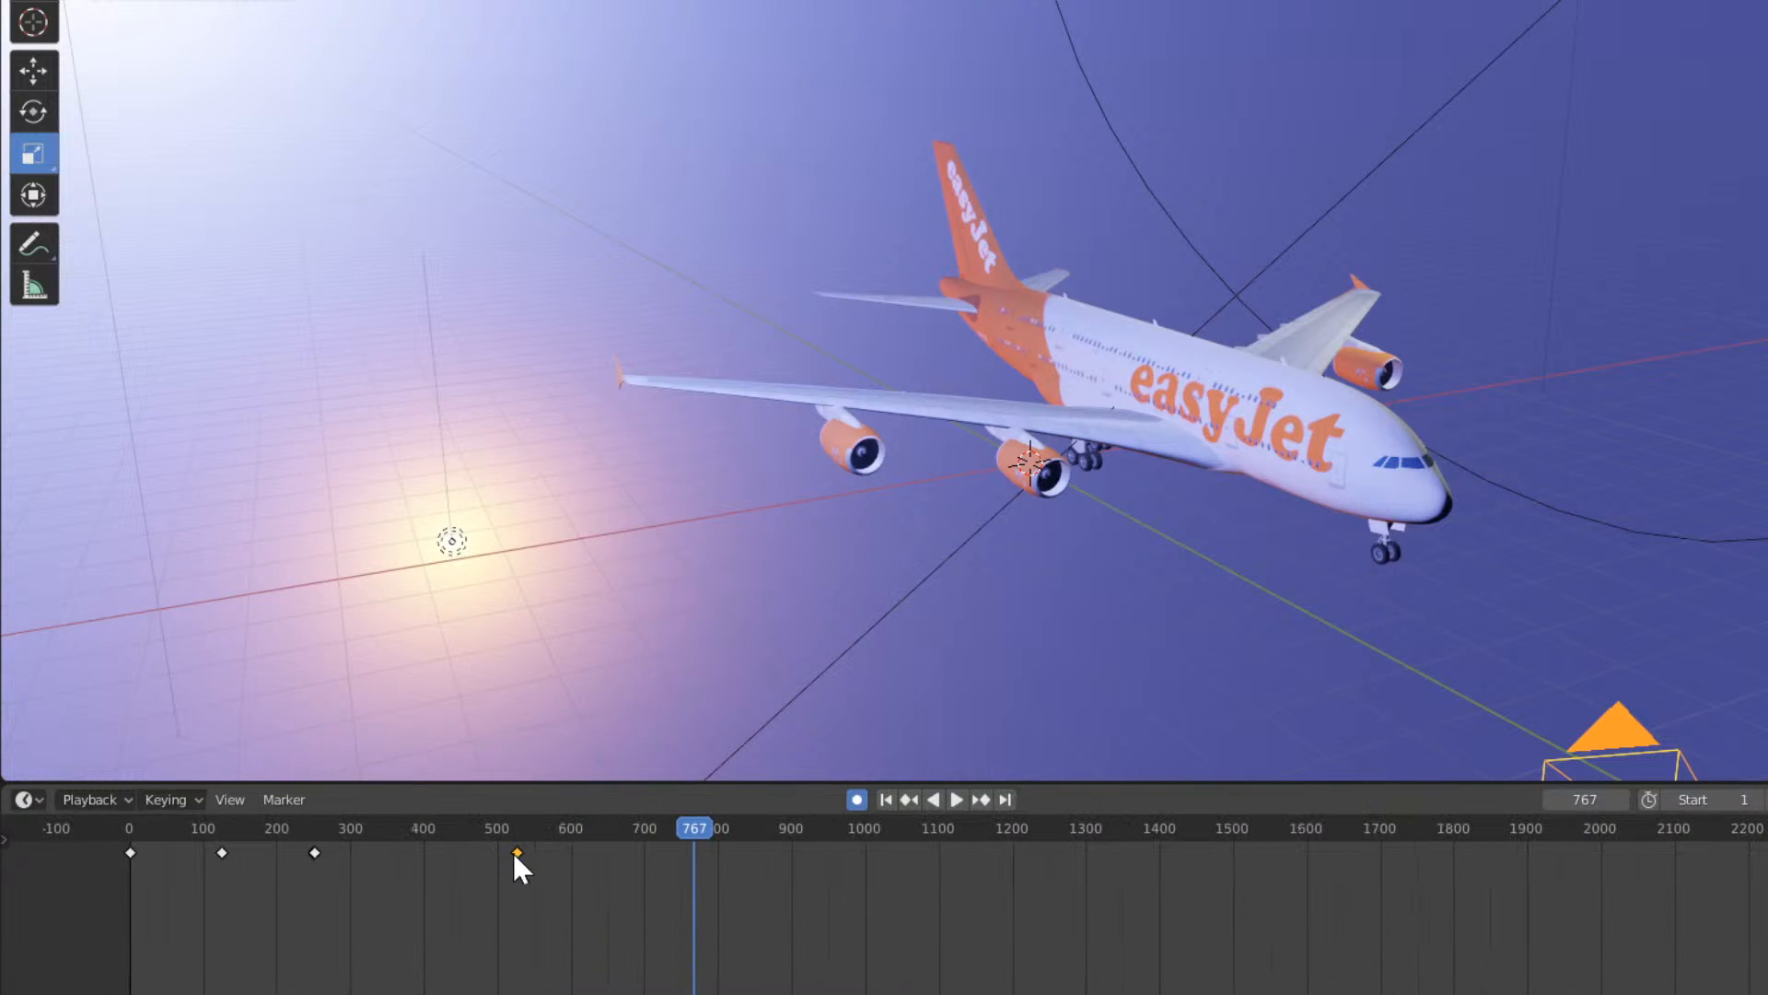
drag(516, 855, 494, 853)
Go to frame 506 and raise the camera slightly along its vertical axis with the Move tool, auto-keying it.
middle_drag(887, 639, 1190, 617)
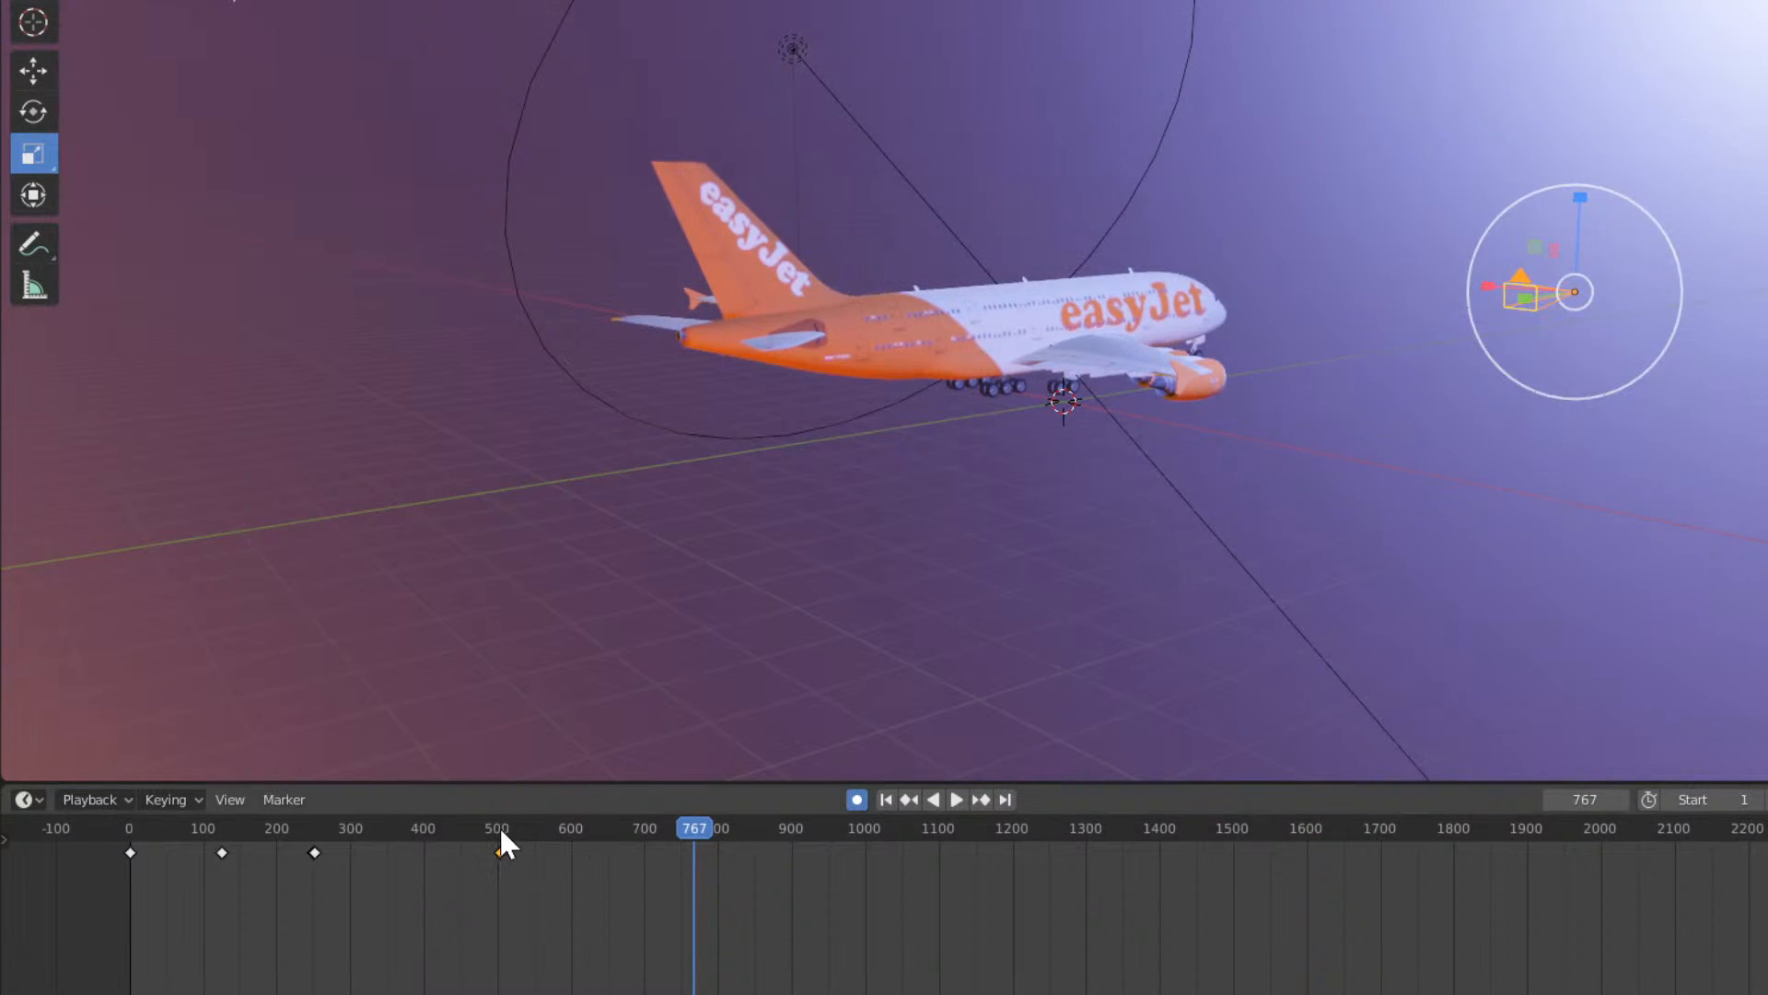
drag(500, 825, 503, 828)
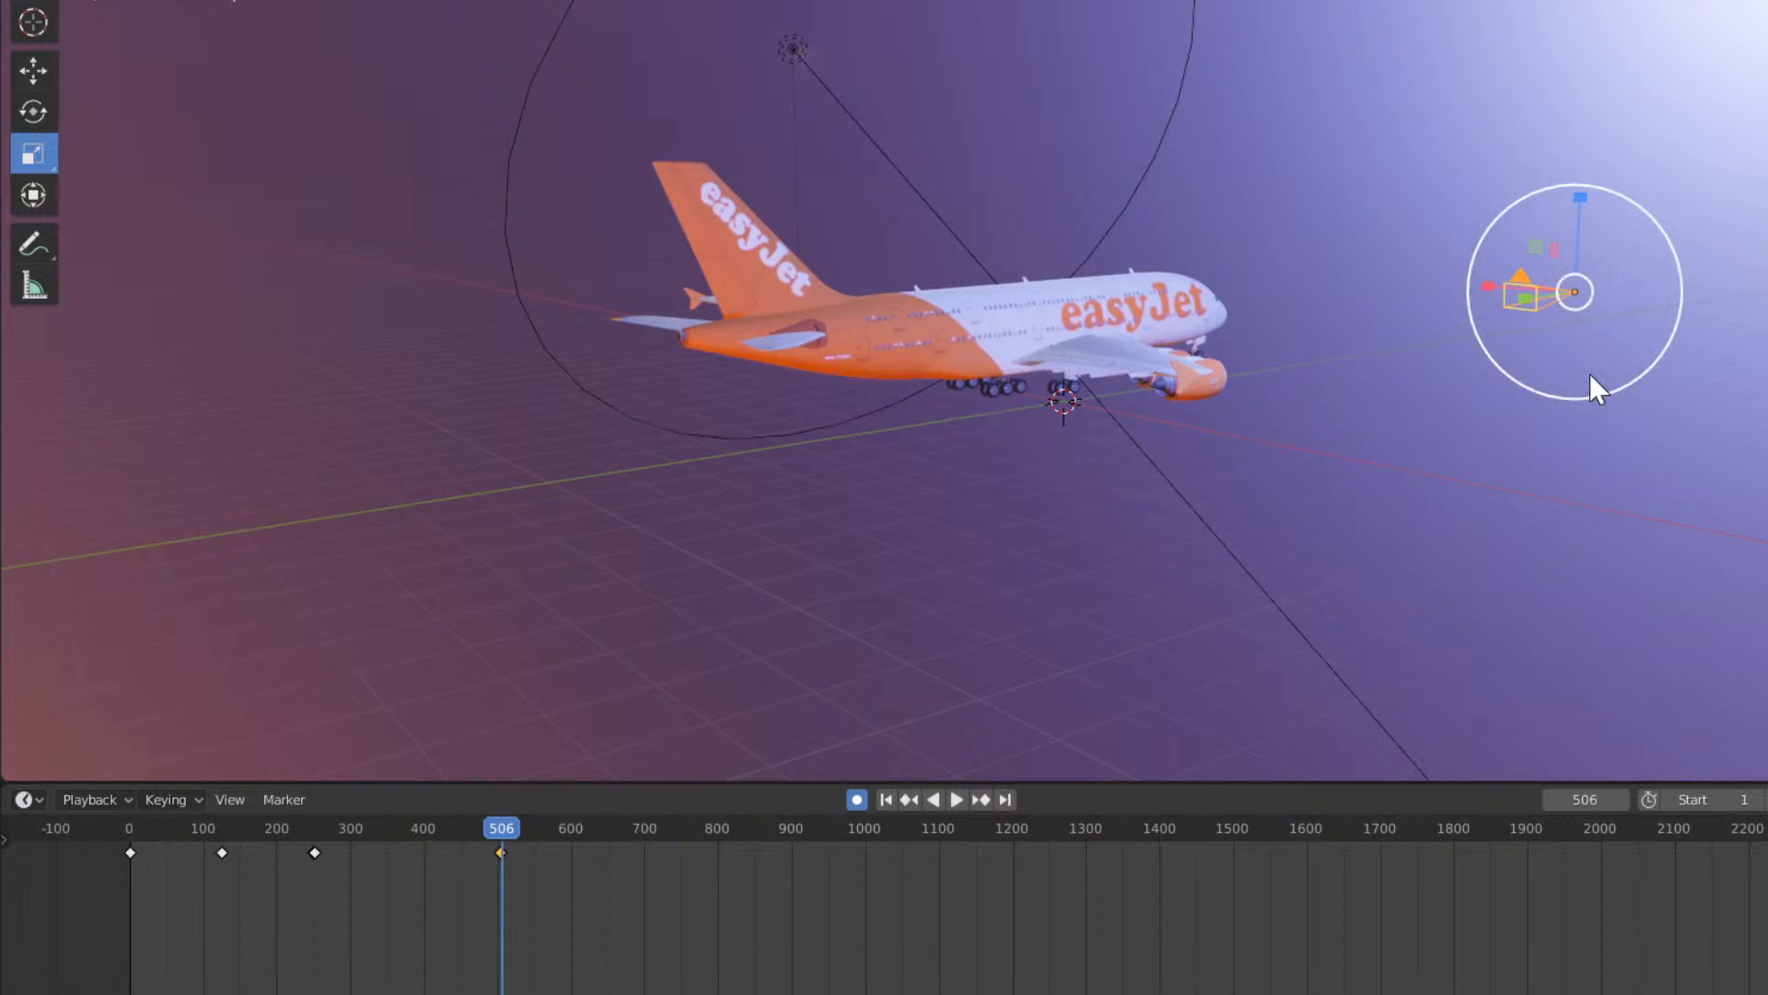
drag(1578, 204, 1578, 148)
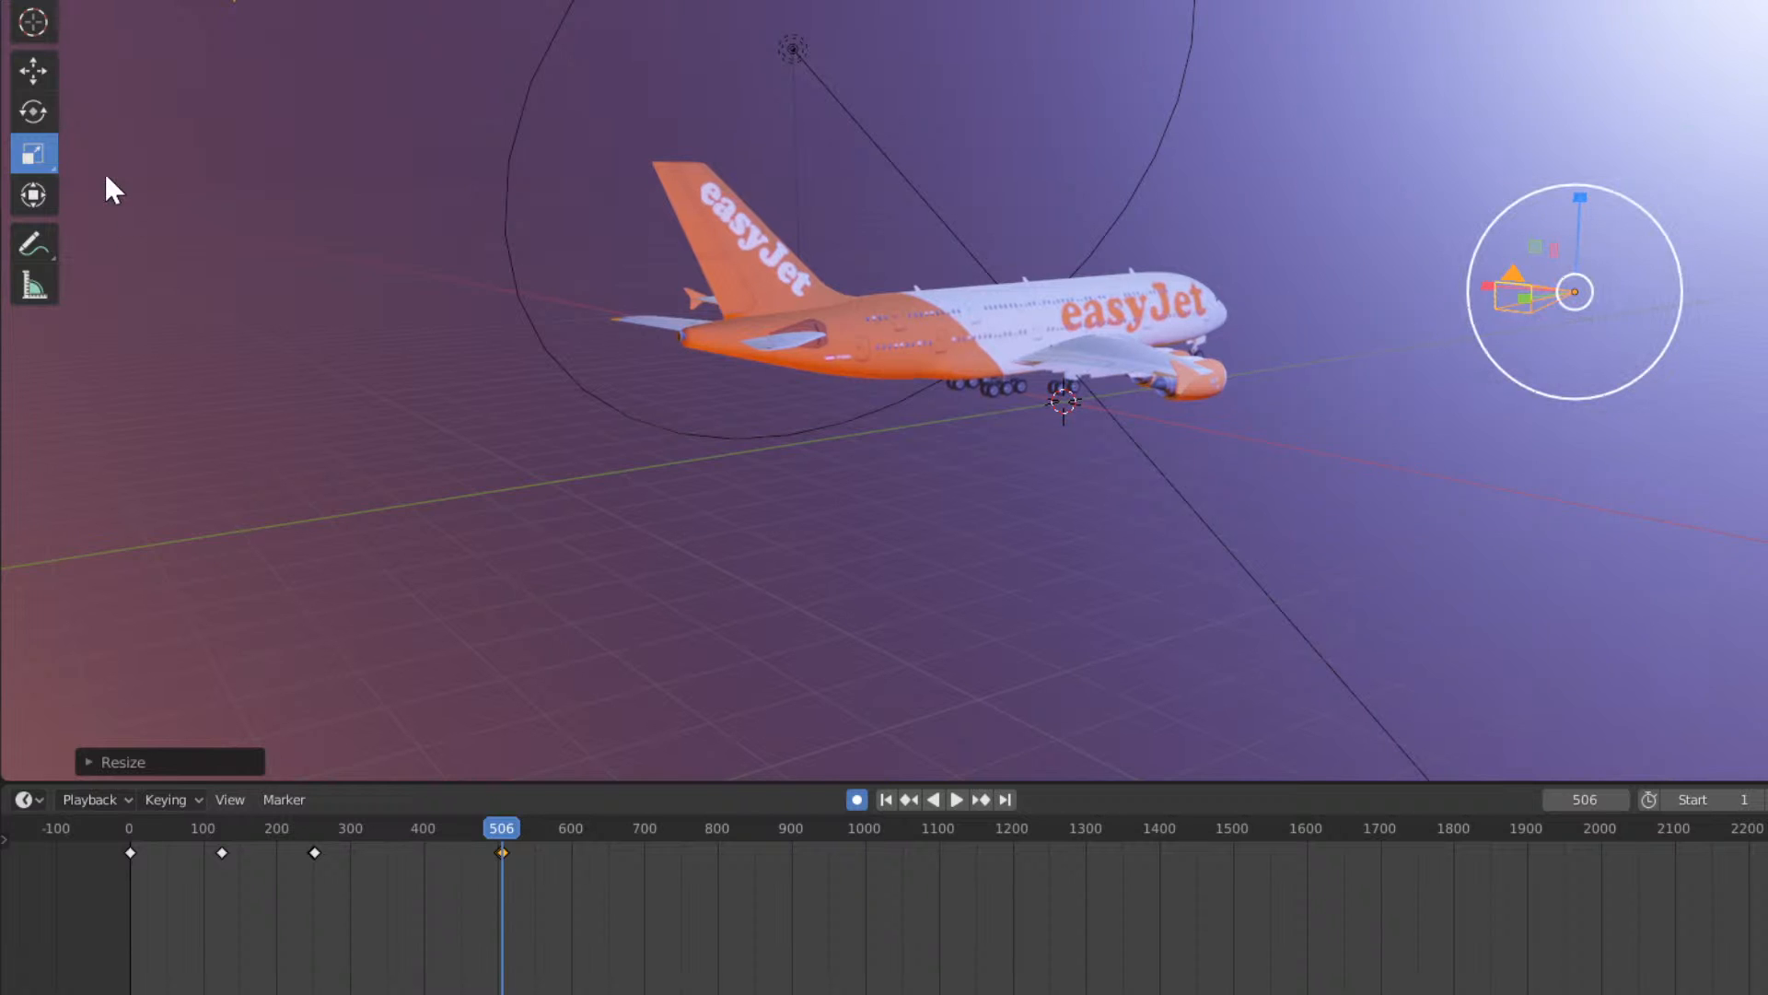
click(33, 71)
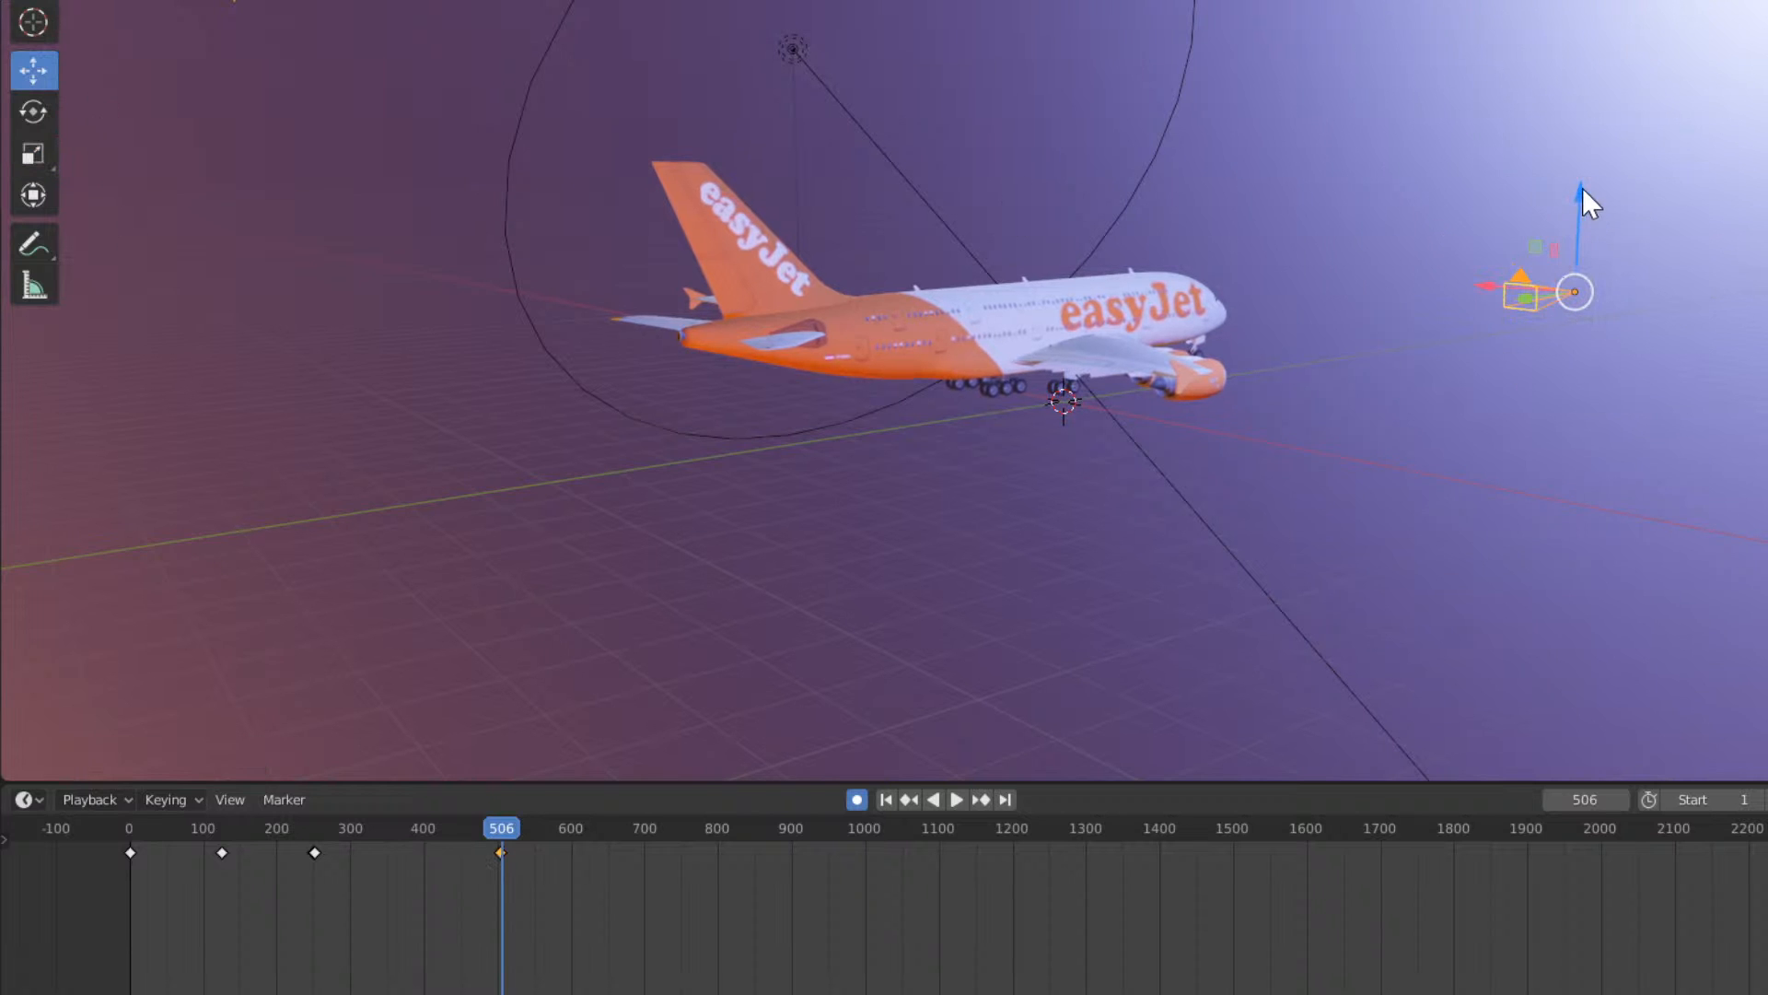
drag(1581, 189, 1583, 178)
drag(1433, 291, 1433, 291)
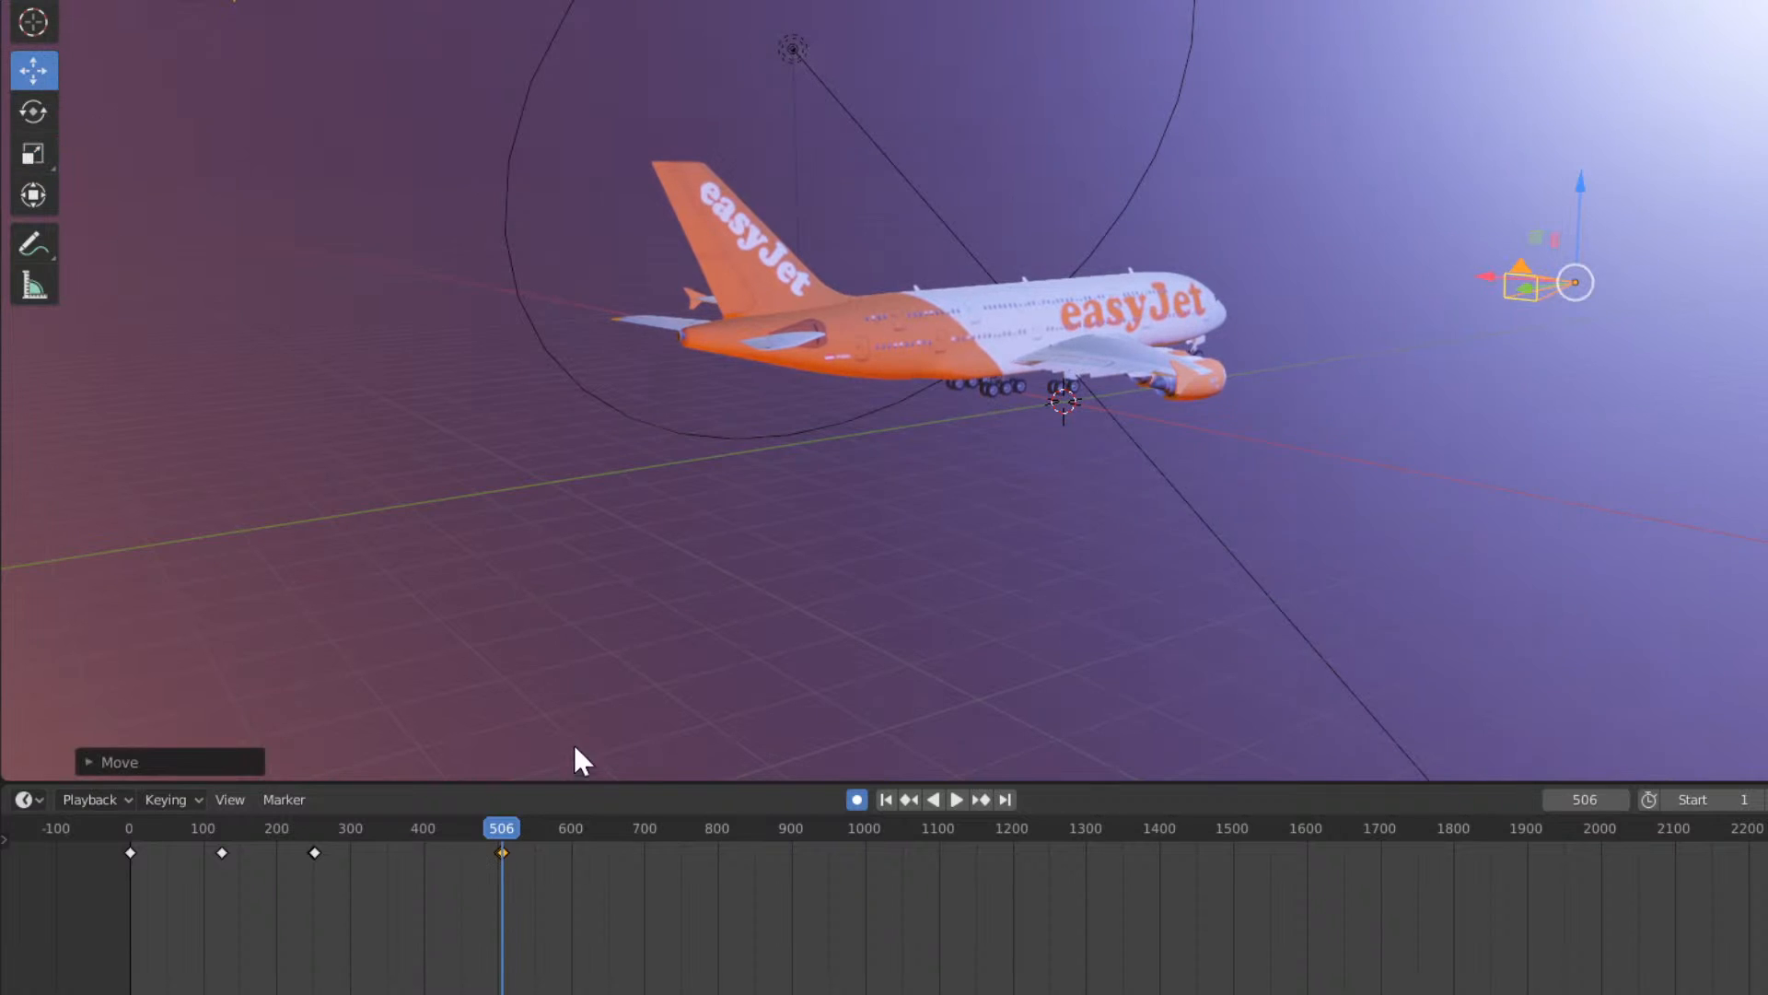
Move the timeline to frame 702 and check the camera framing from the aircraft's right front.
click(573, 829)
key(space)
drag(628, 827, 647, 829)
middle_drag(1505, 419, 1218, 422)
key(KP_0)
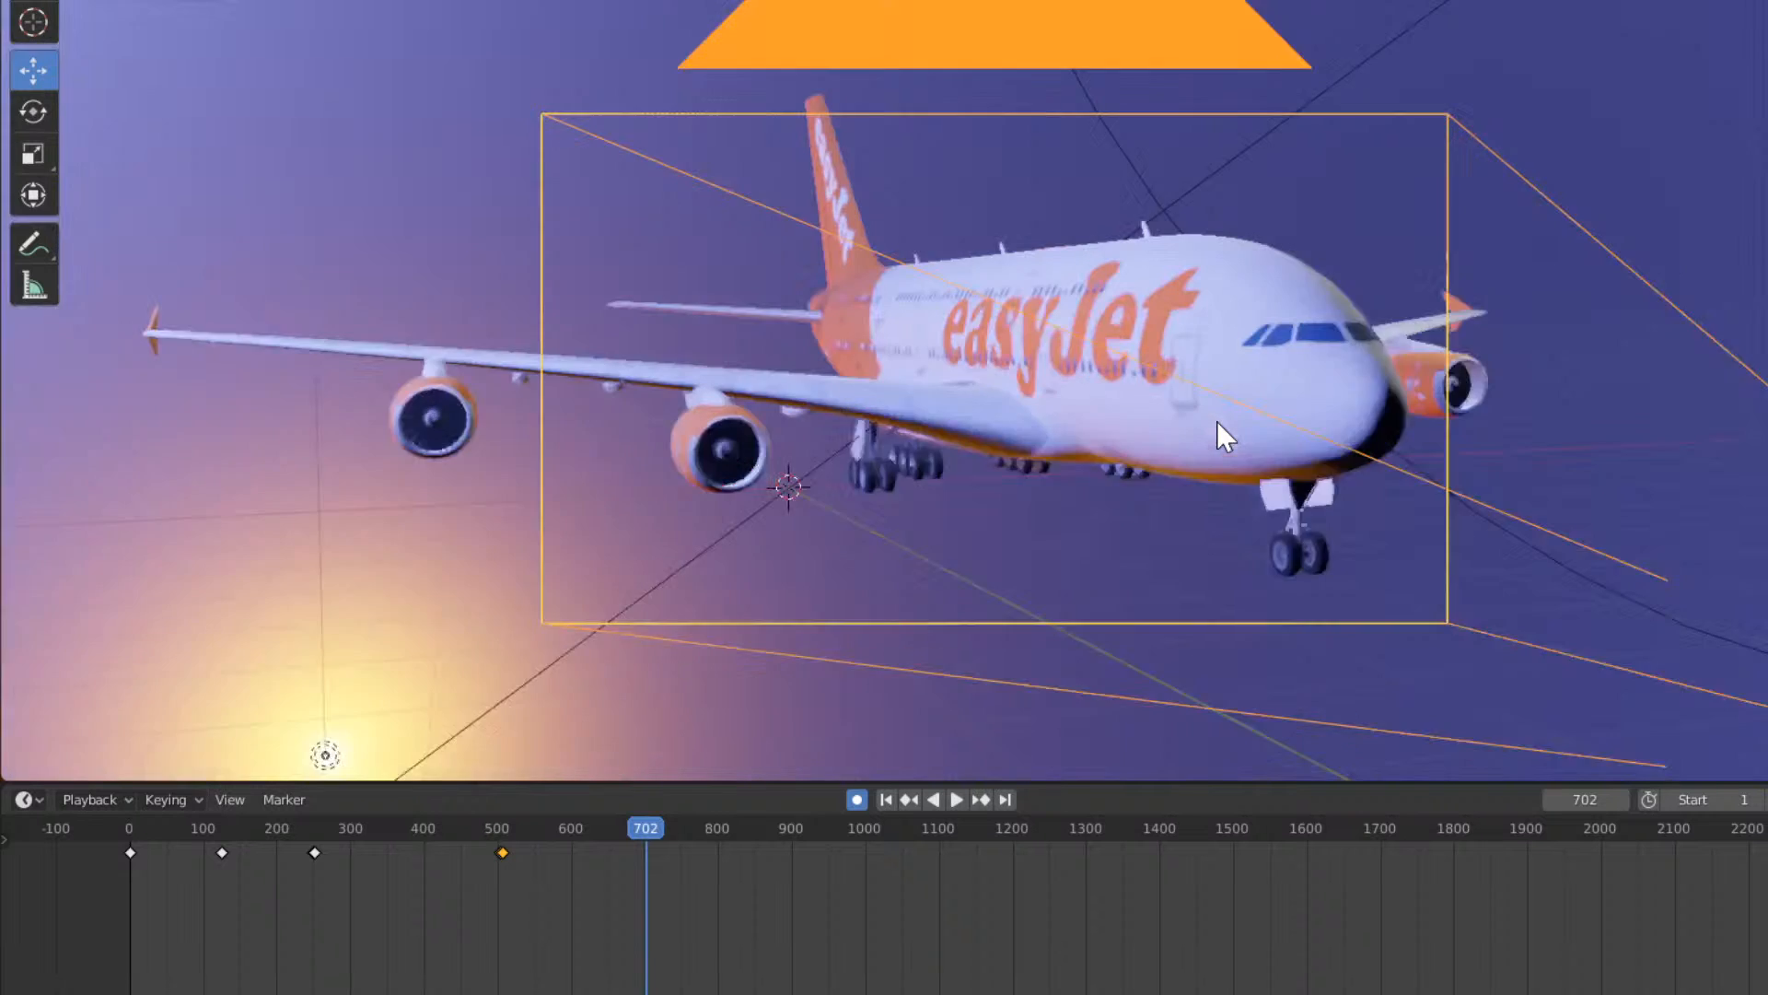
key(KP_0)
Turn the view to look straight down on the aircraft, with its fuselage roughly parallel to the green axis.
middle_drag(1217, 422, 1135, 569)
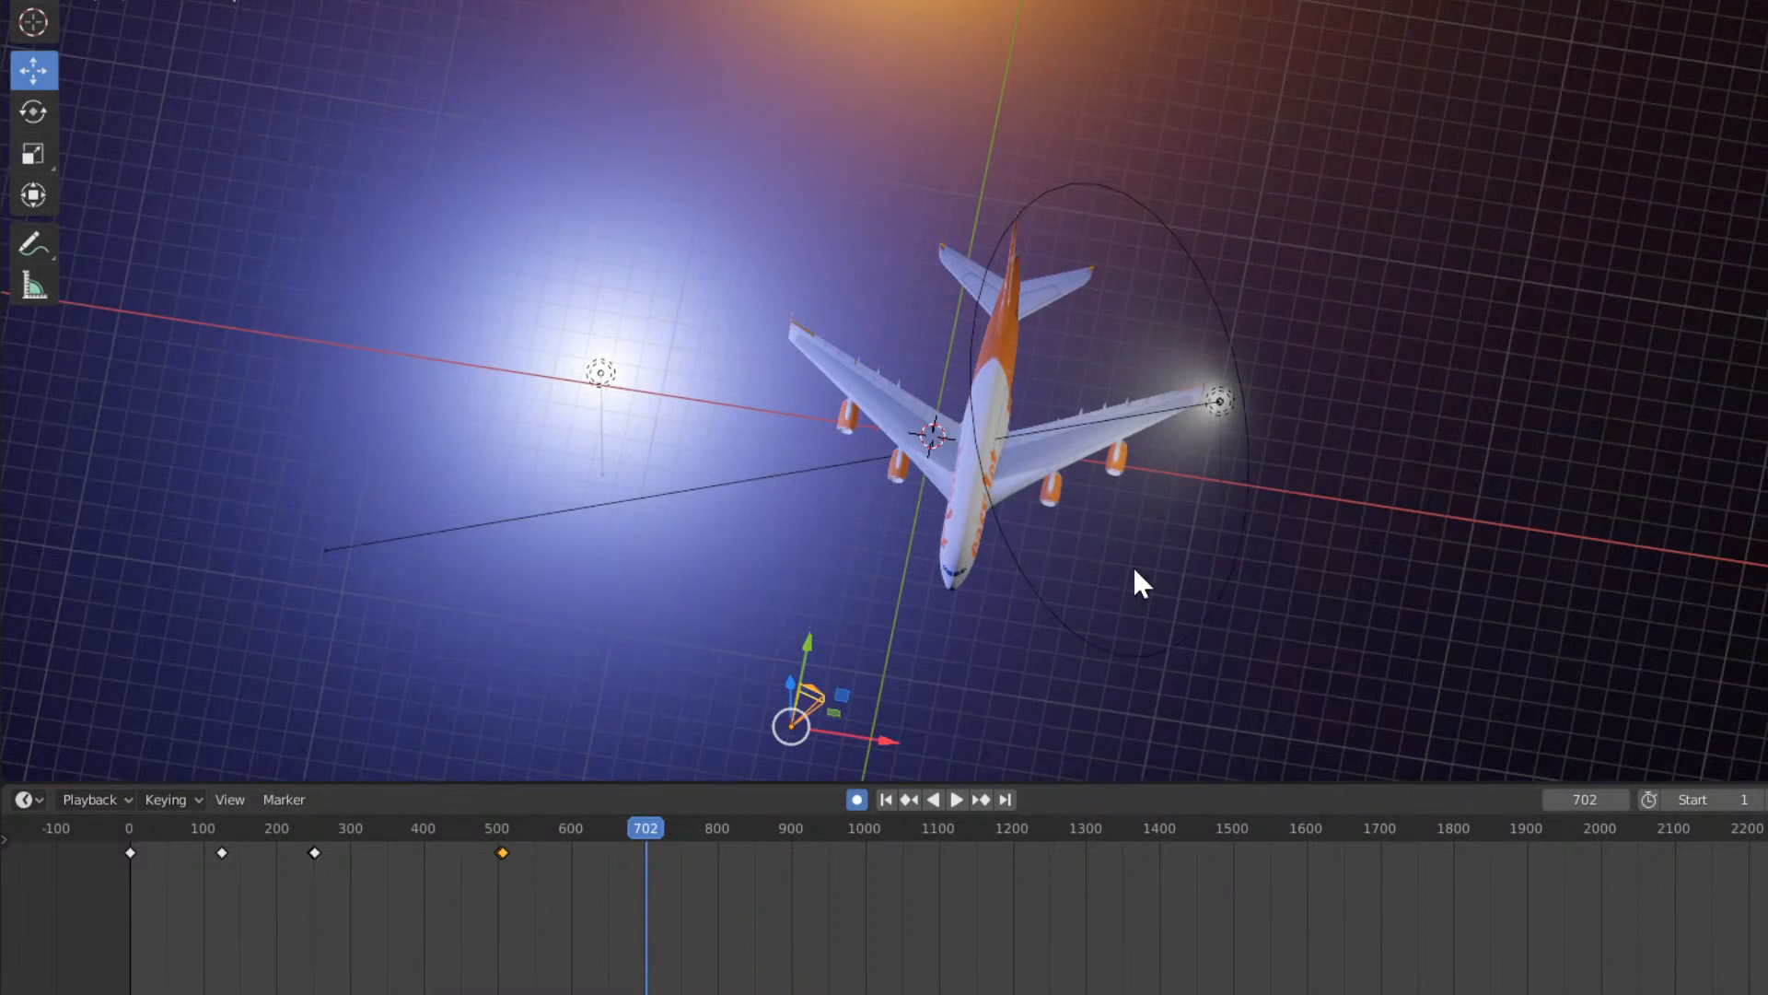
key(KP_8)
key(KP_6)
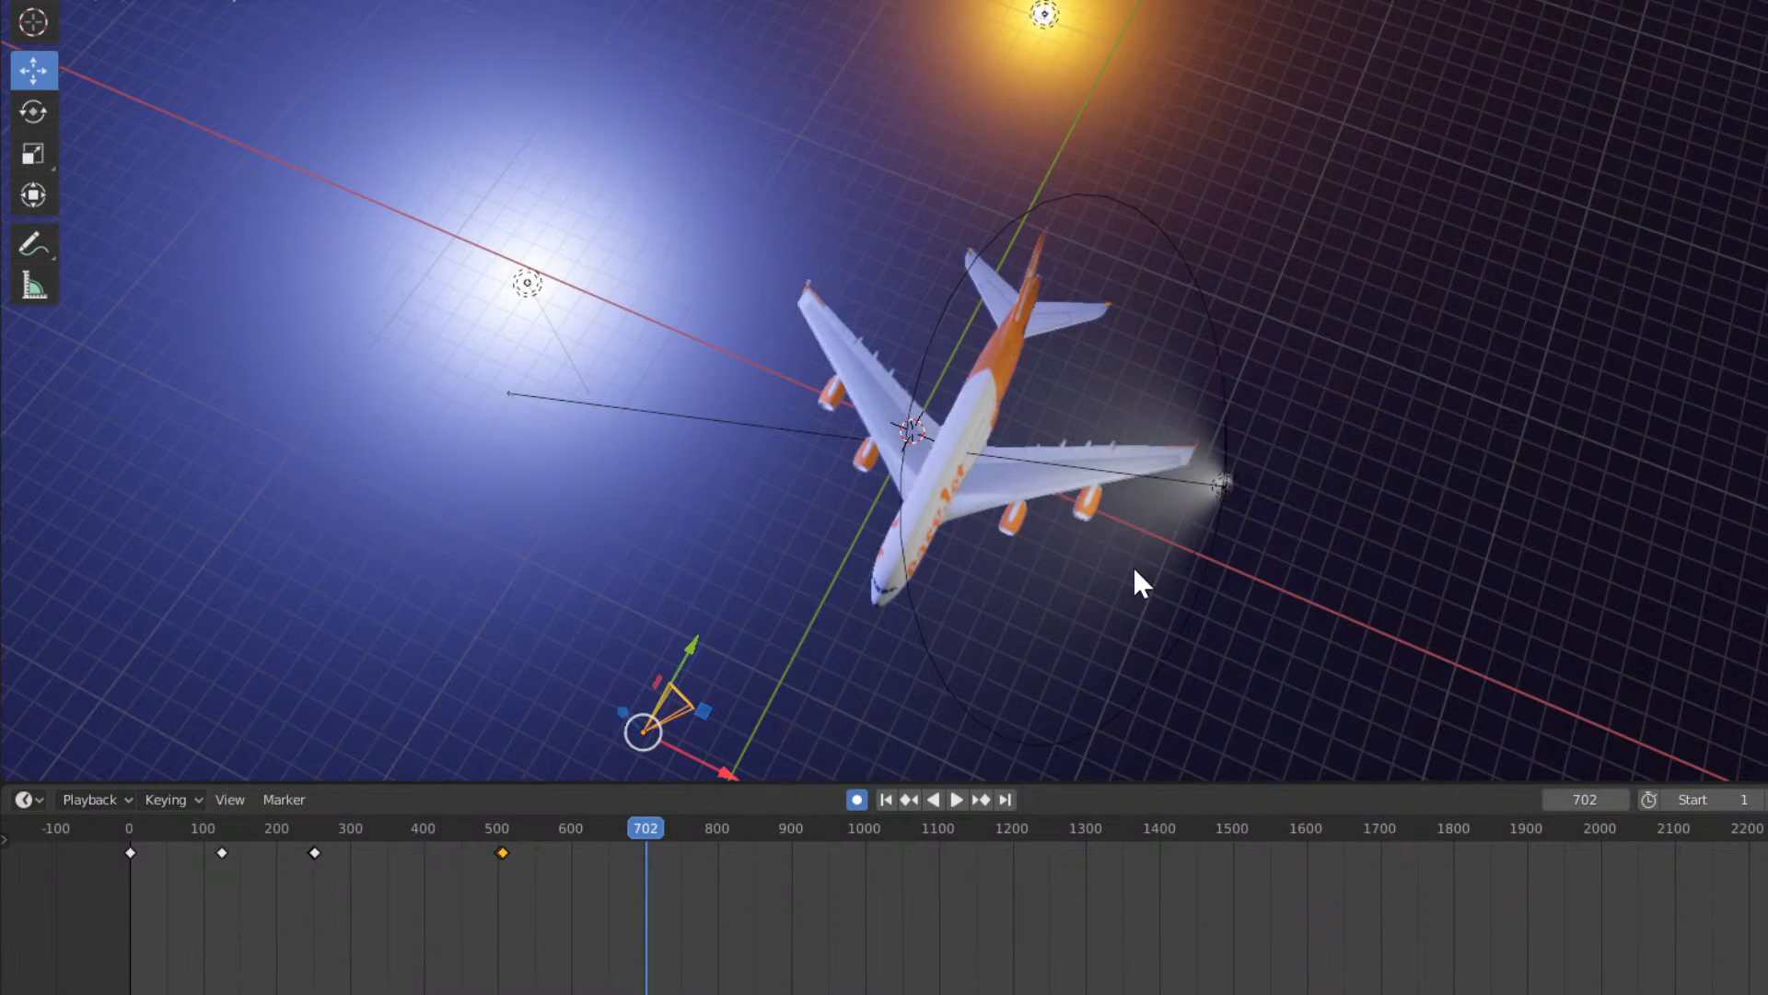
key(KP_4)
key(KP_4)
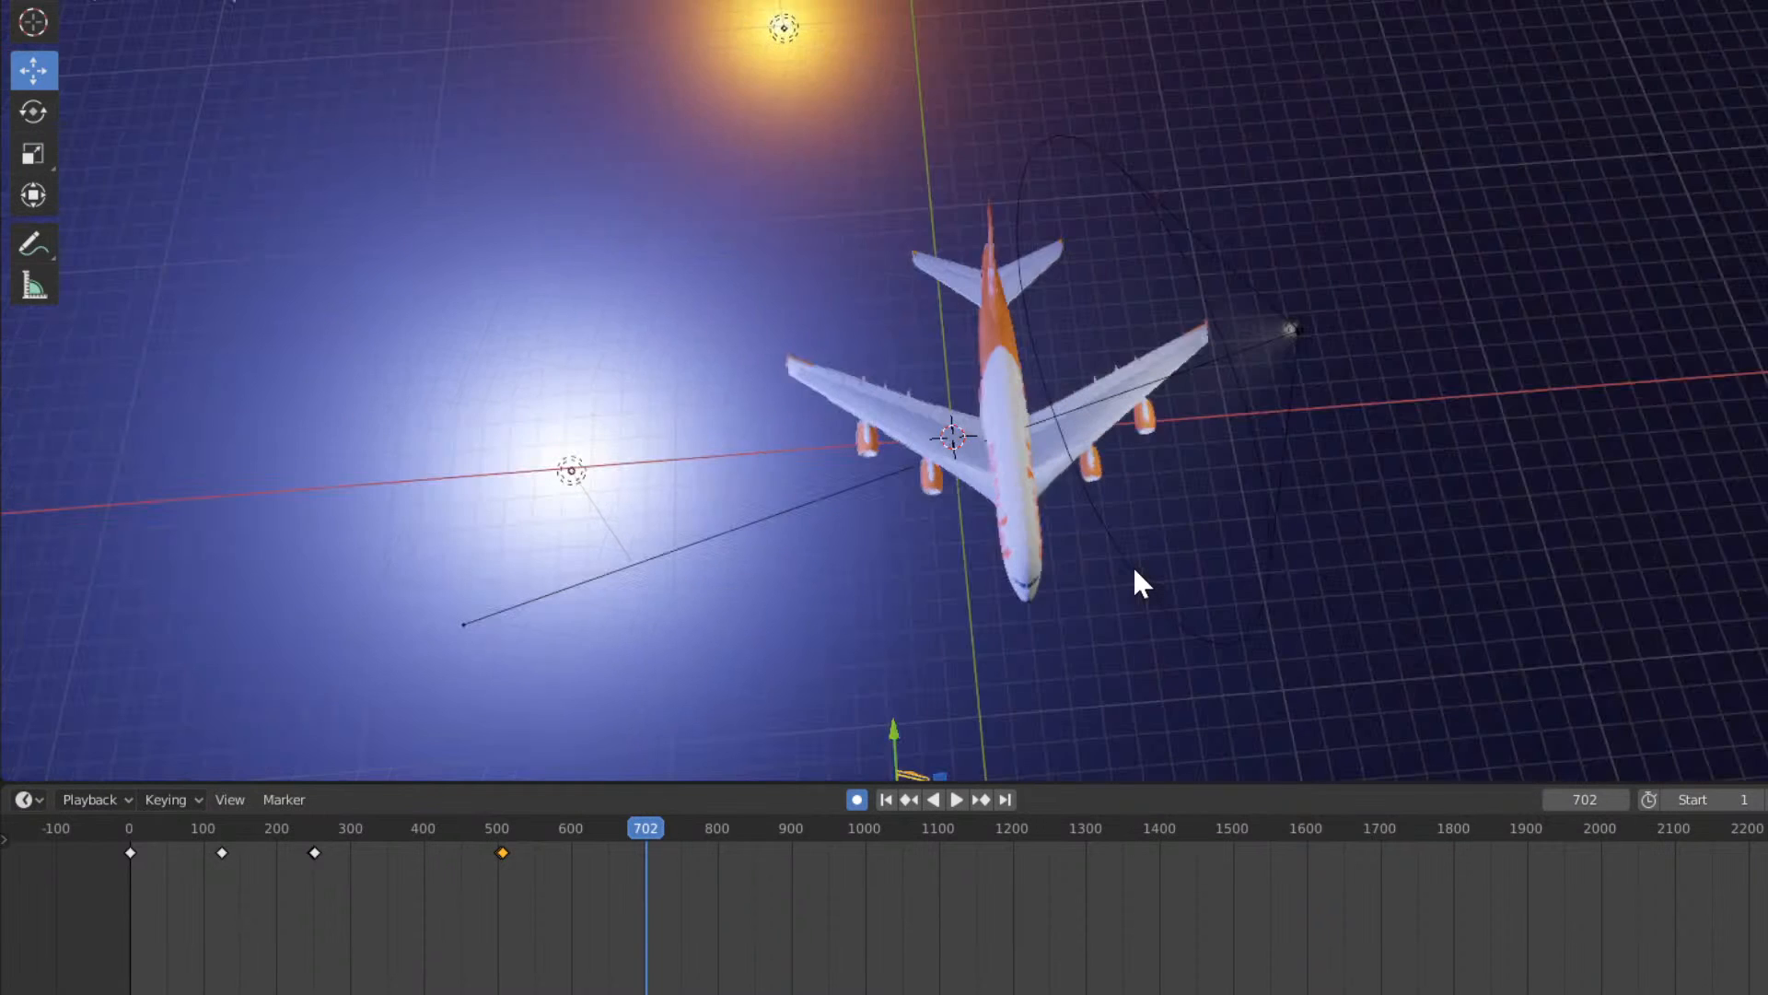
key(KP_8)
key(KP_8)
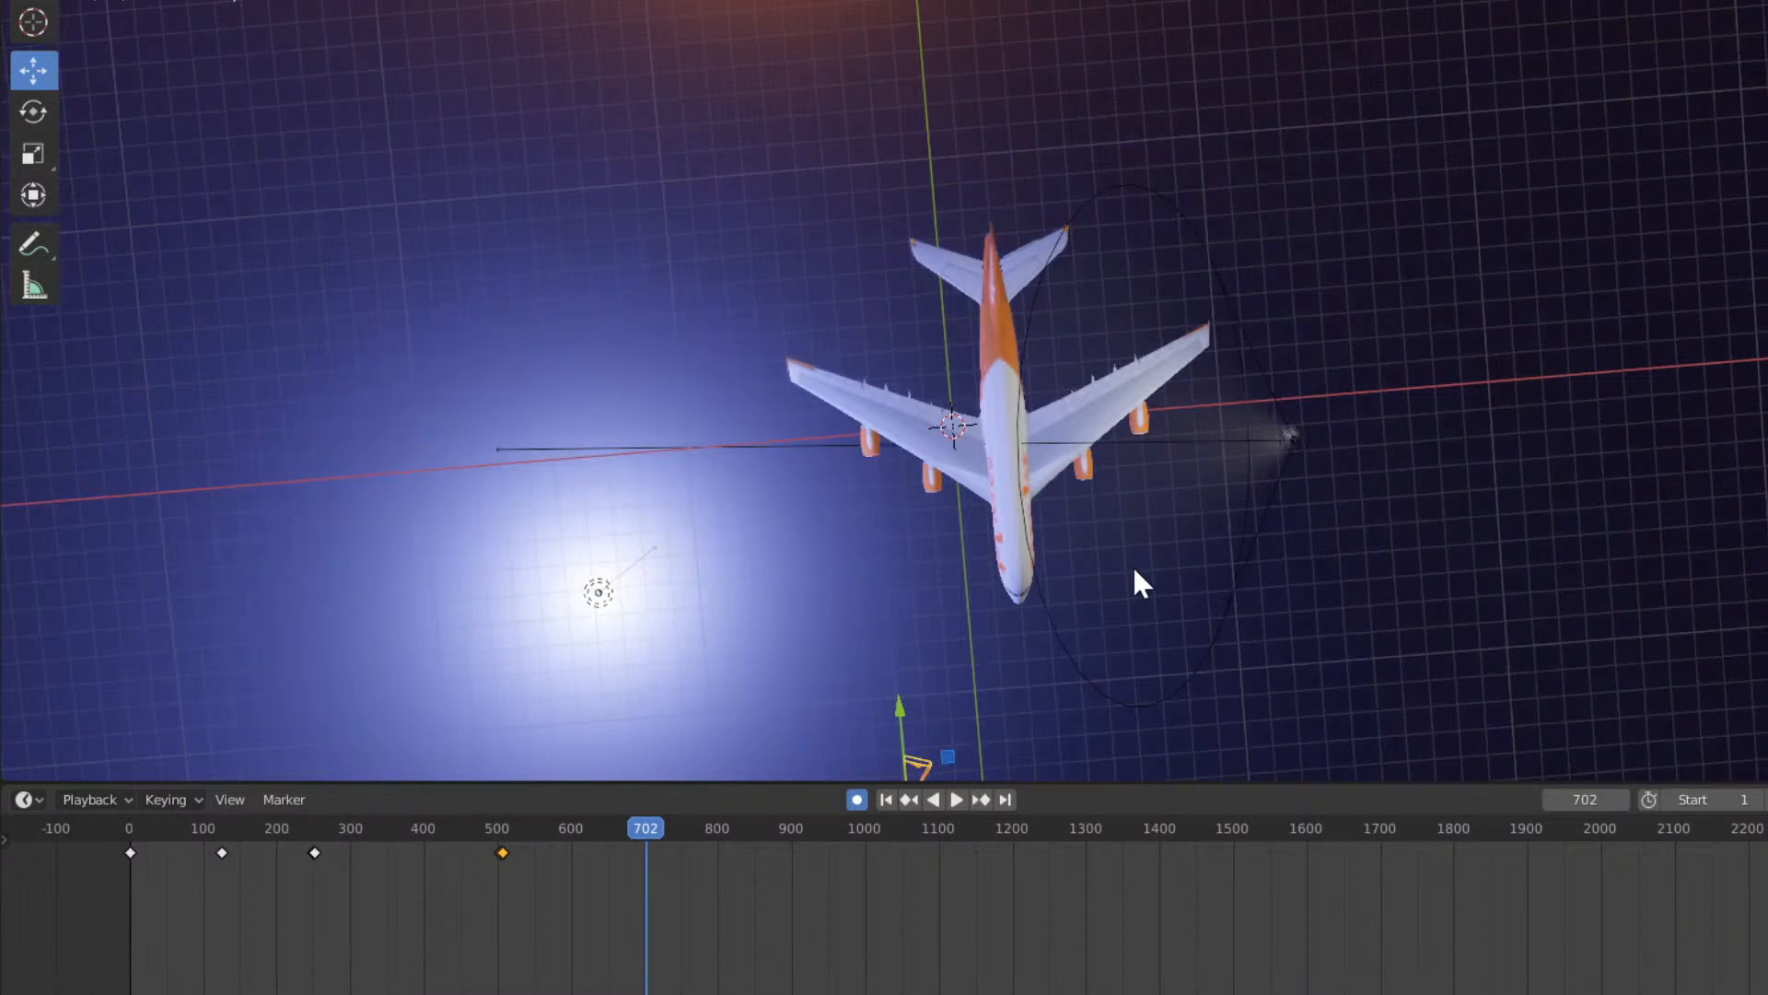
middle_drag(1135, 571, 1128, 555)
scroll(1139, 563, up, 1)
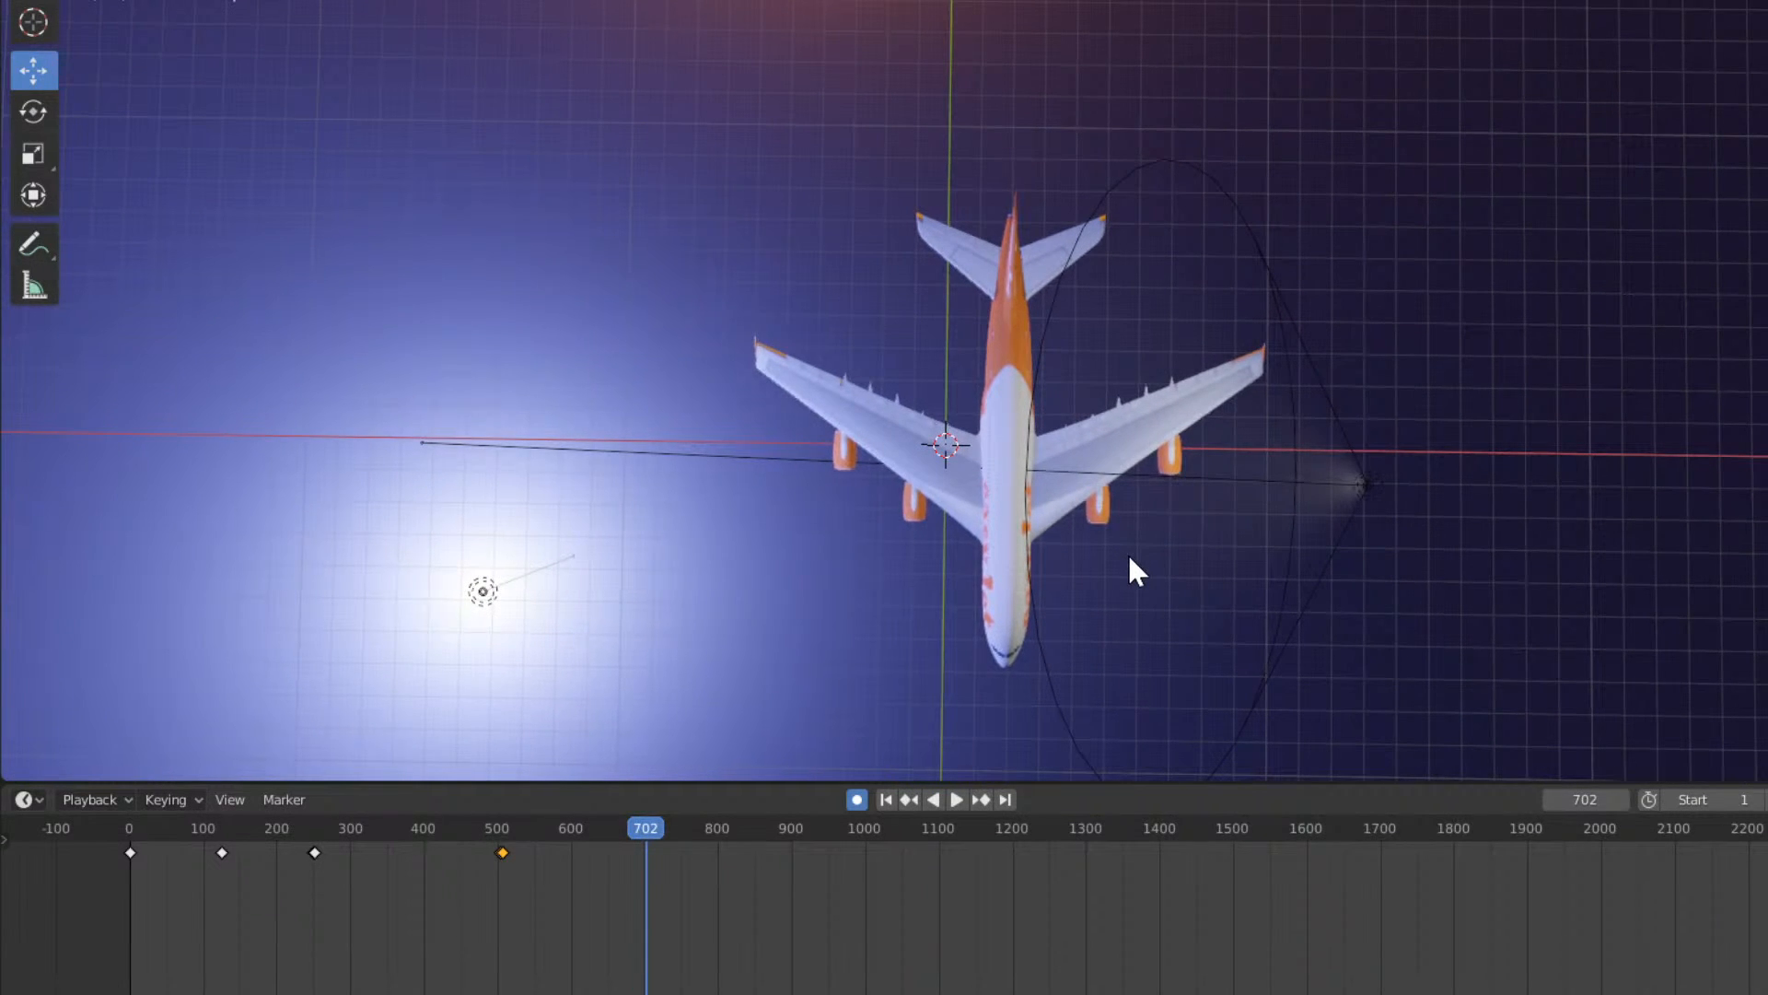
Align the camera to the overhead view and adjust the distance until the whole aircraft fits inside the camera frame.
key(KP_0)
scroll(1140, 578, down, 3)
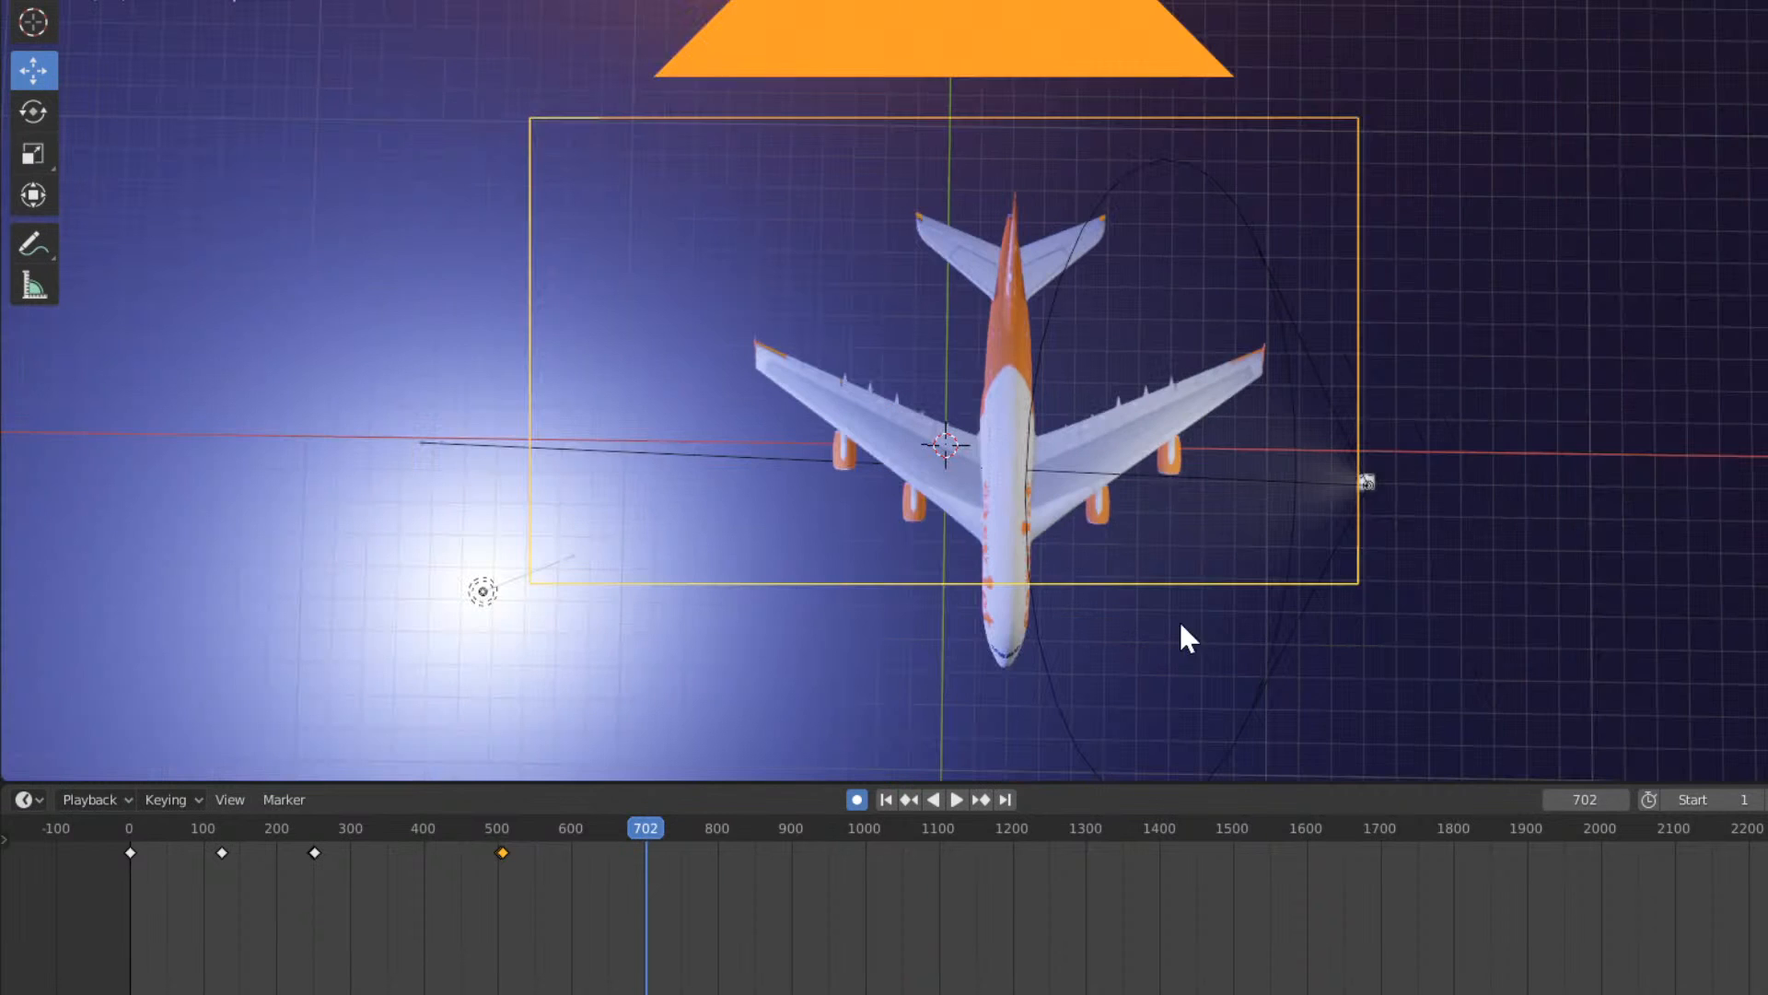
middle_drag(1186, 565, 1186, 533)
scroll(1186, 533, down, 2)
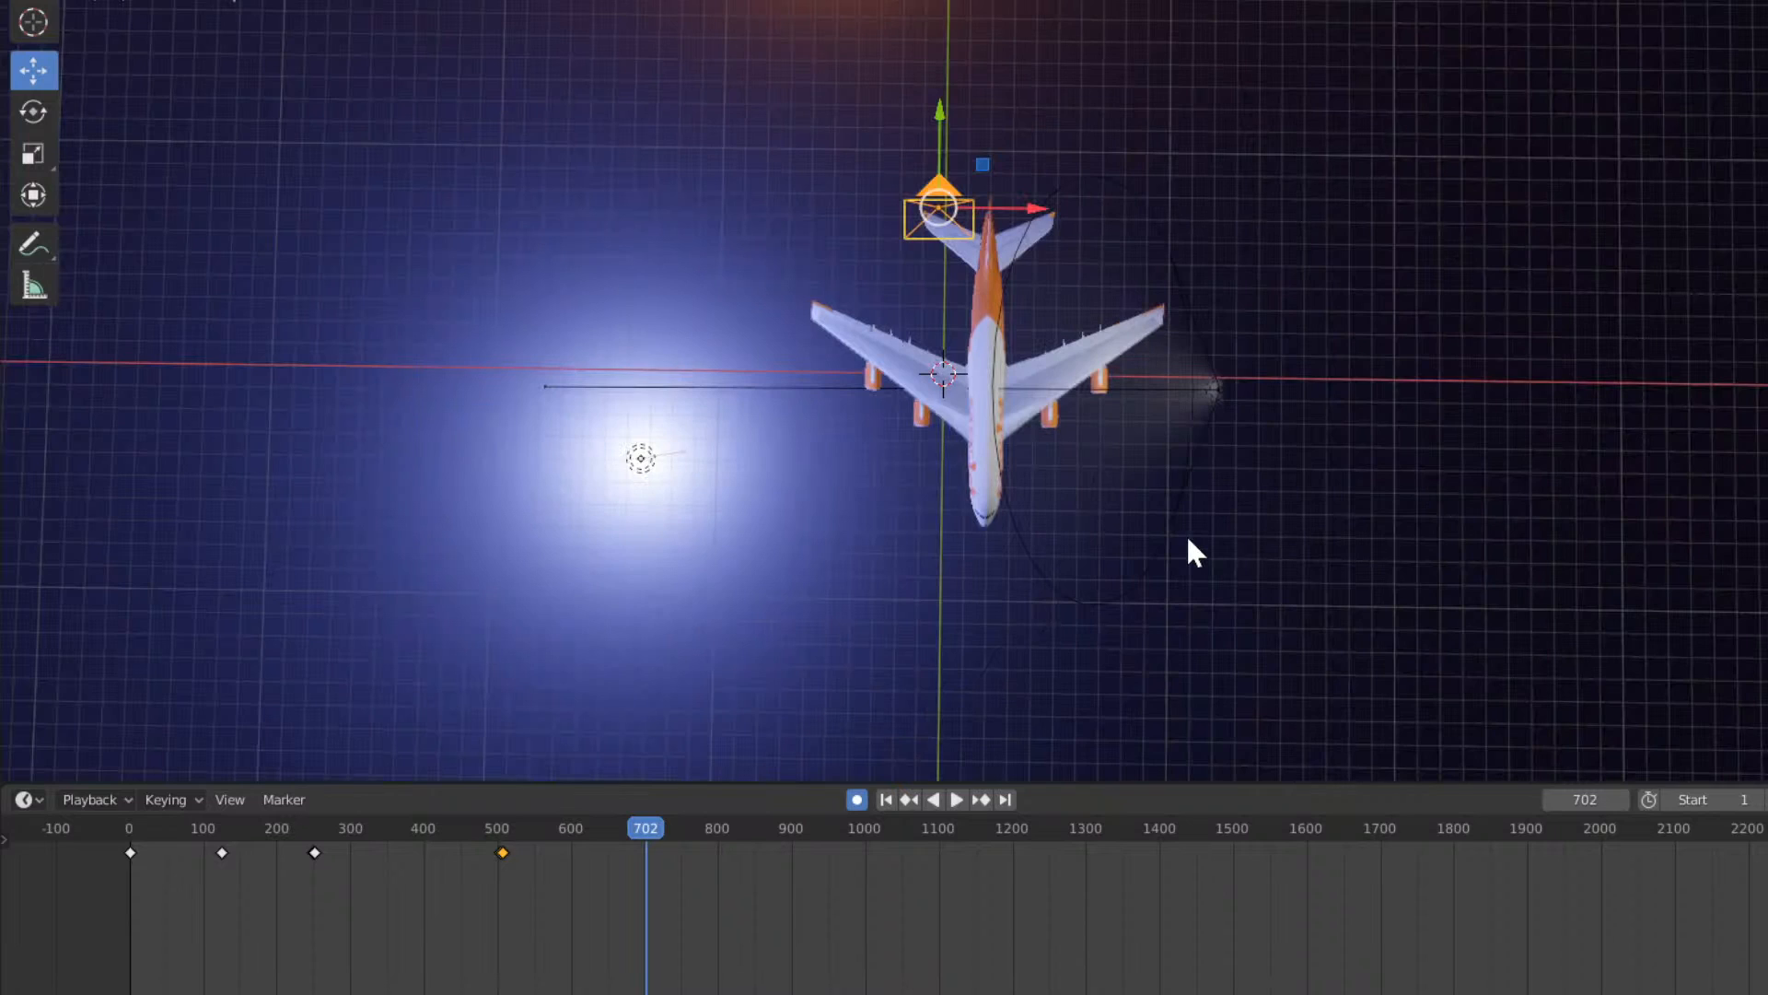
key(KP_0)
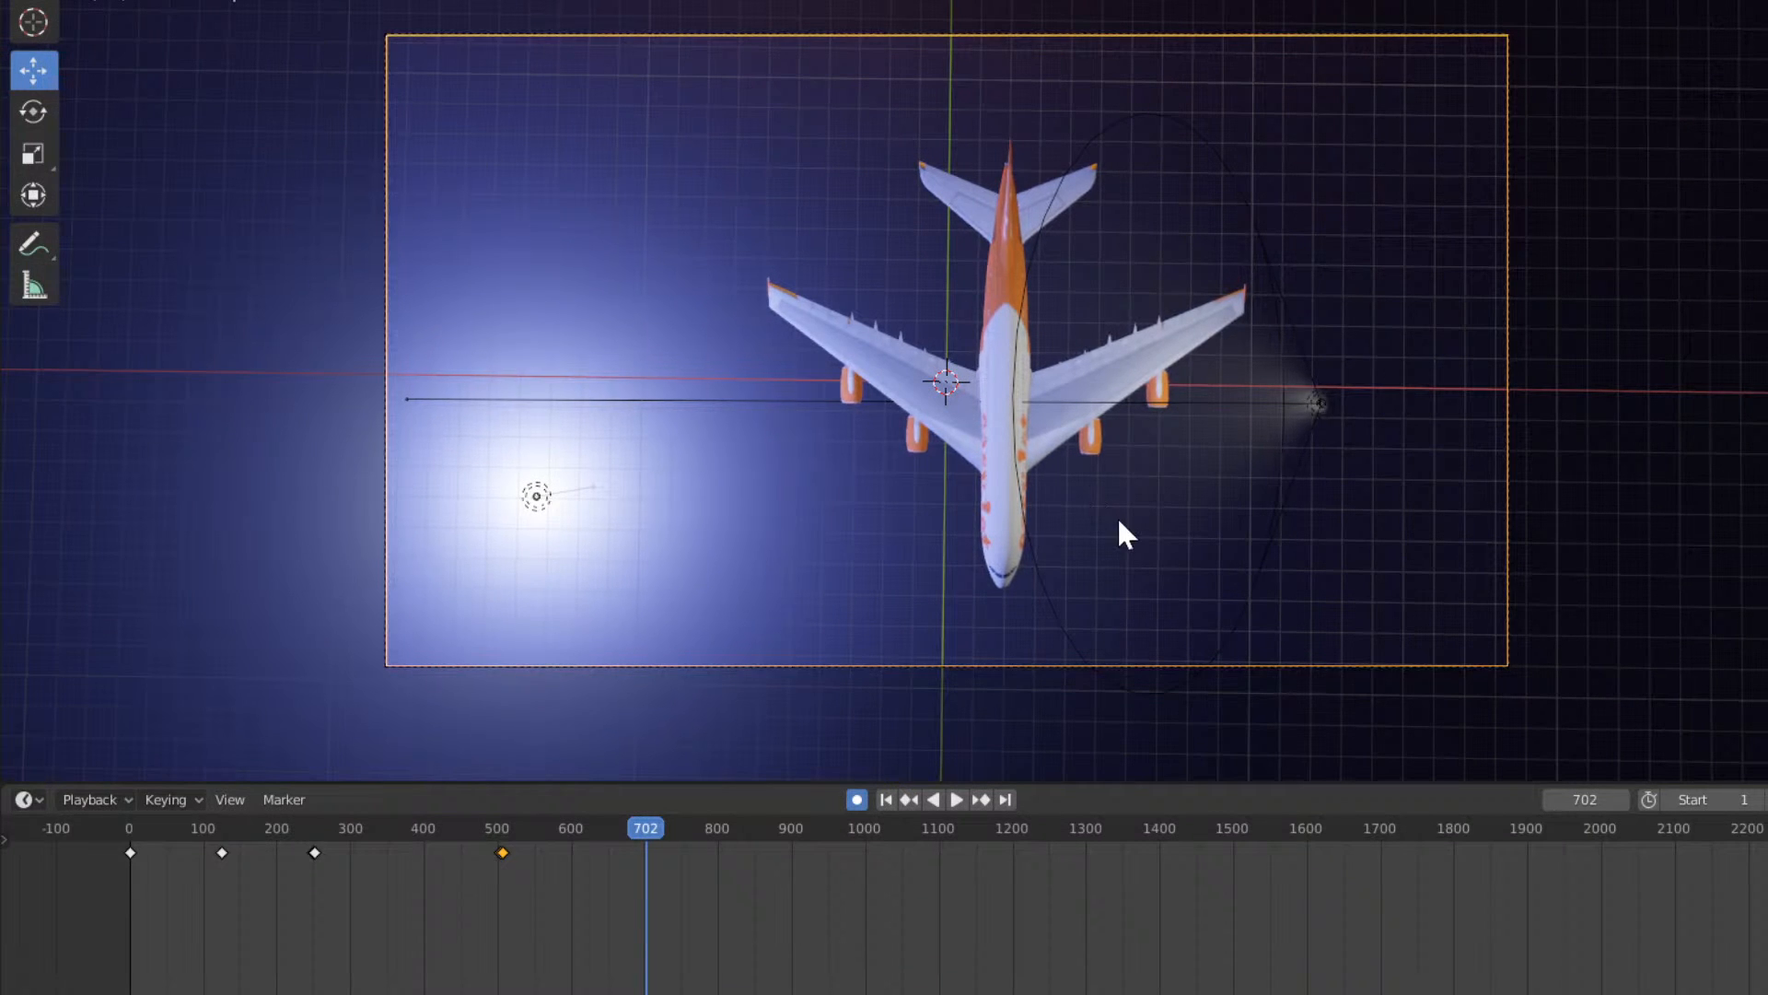
key(KP_0)
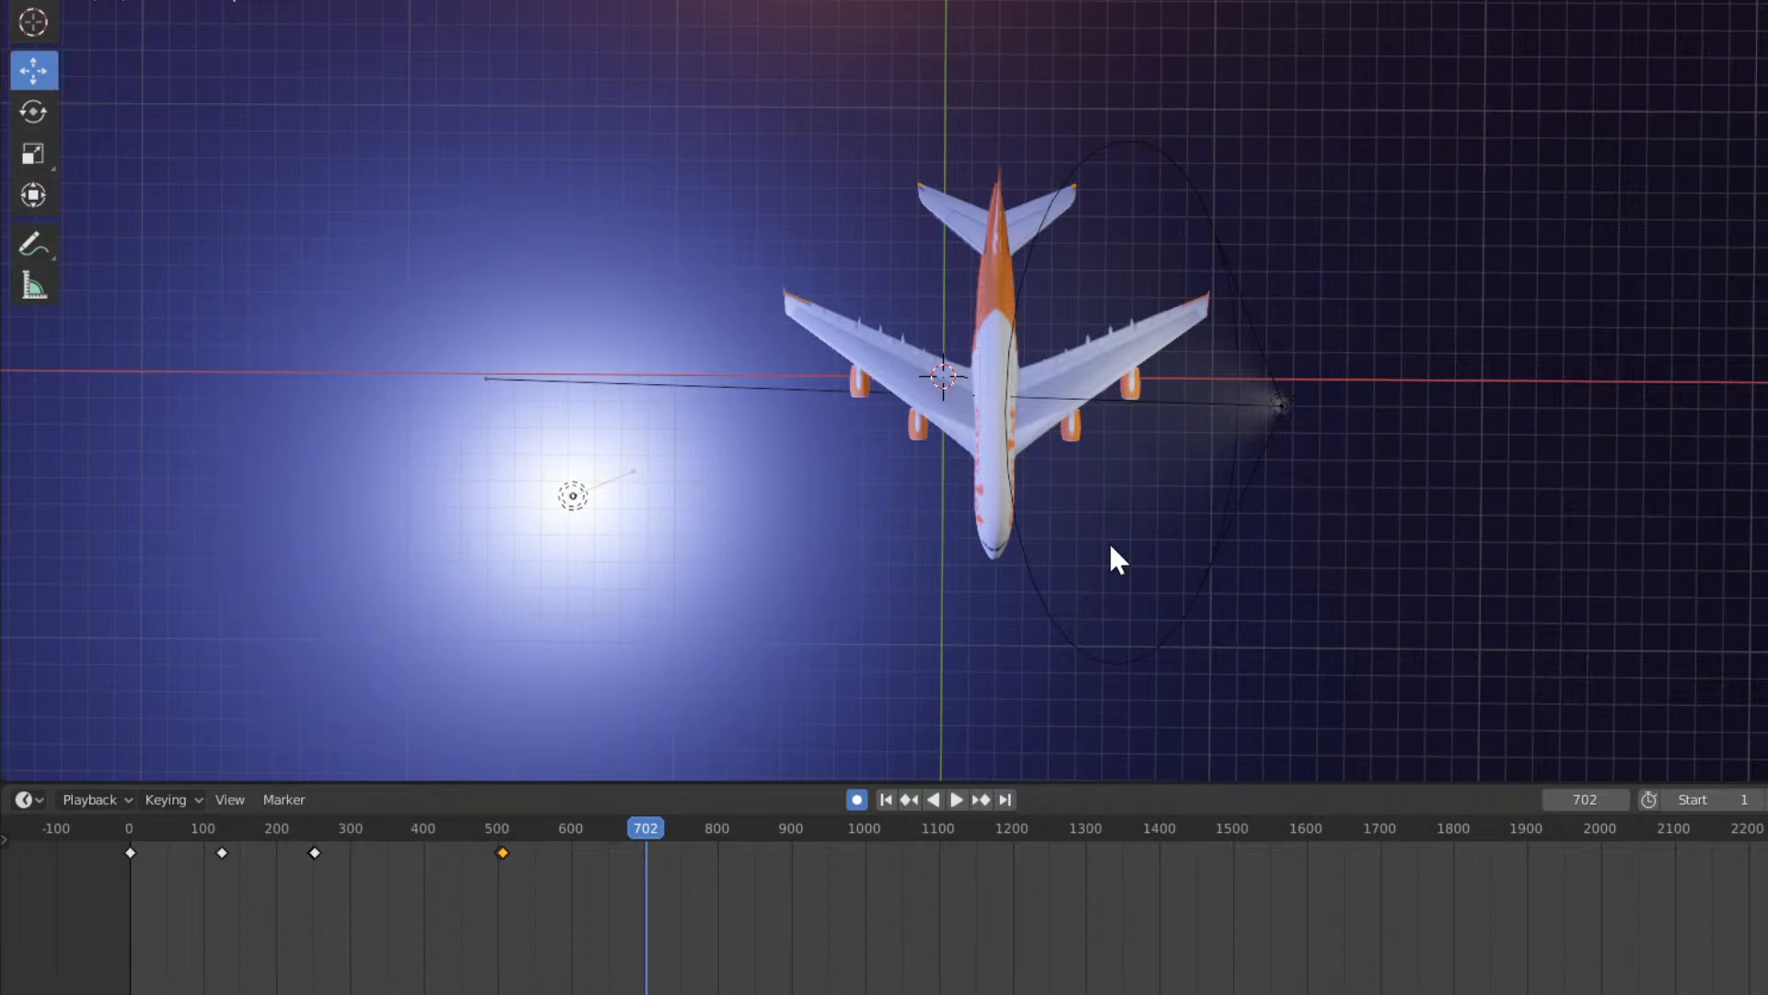
key(KP_0)
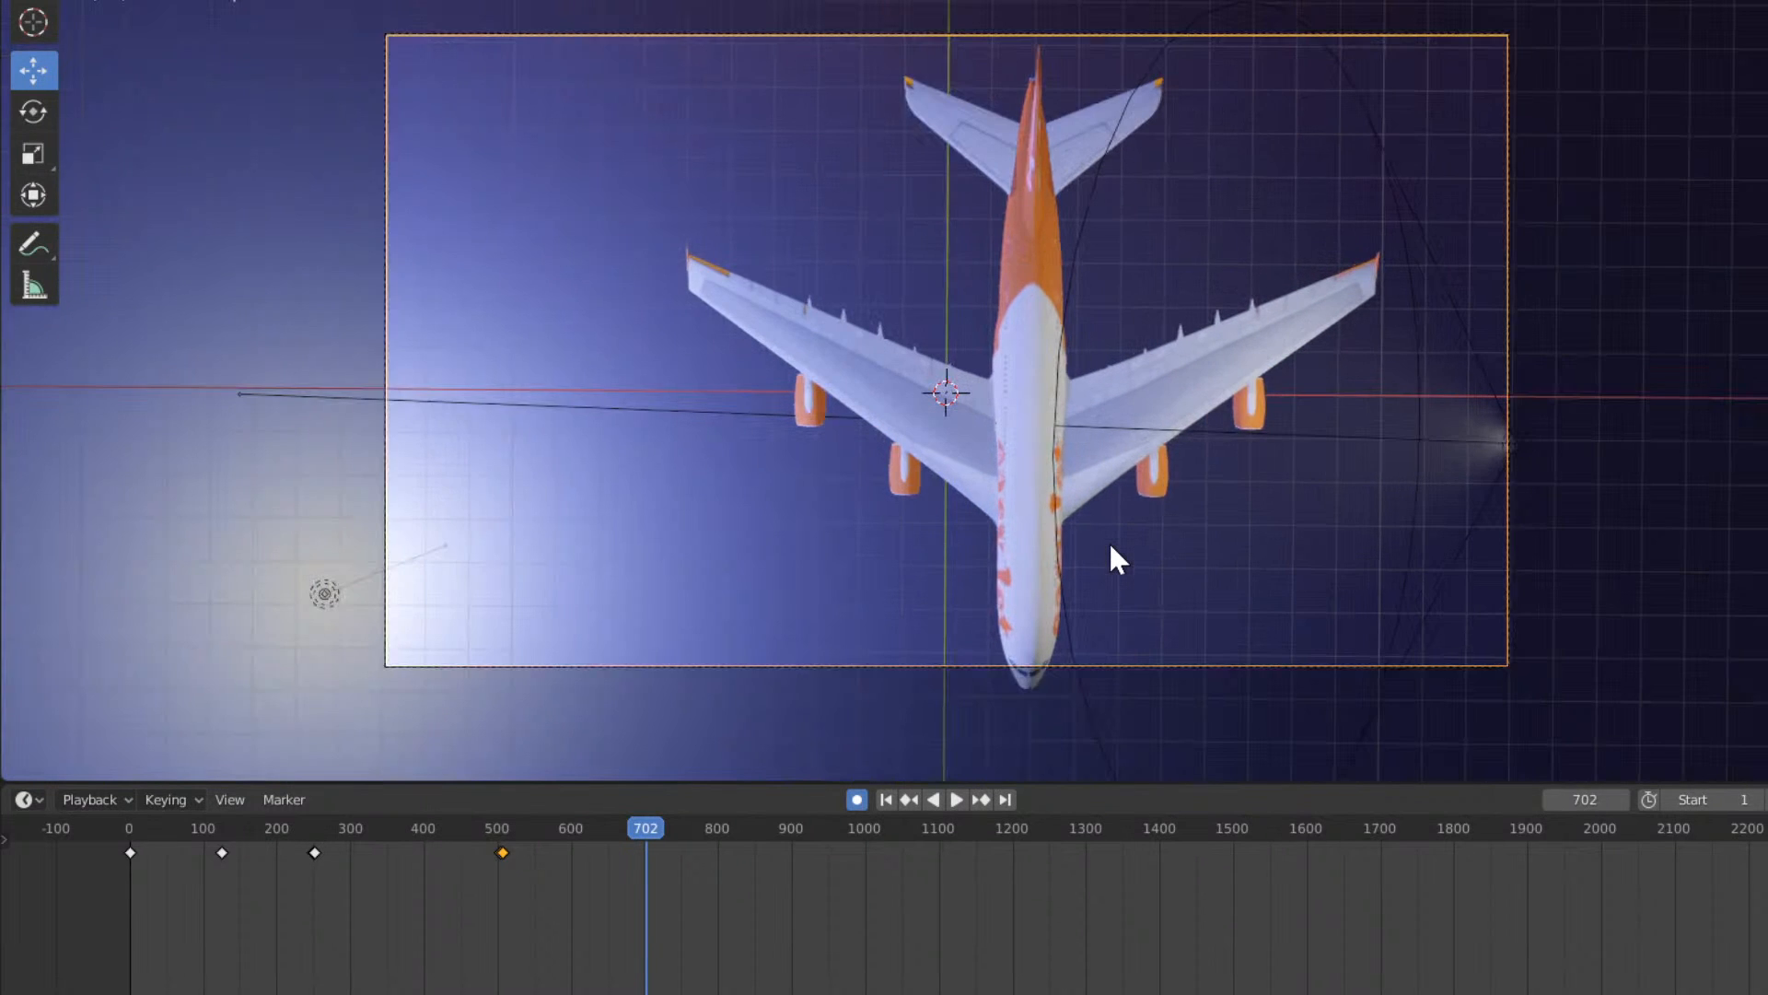
key(KP_0)
key(ctrl+alt+KP_0)
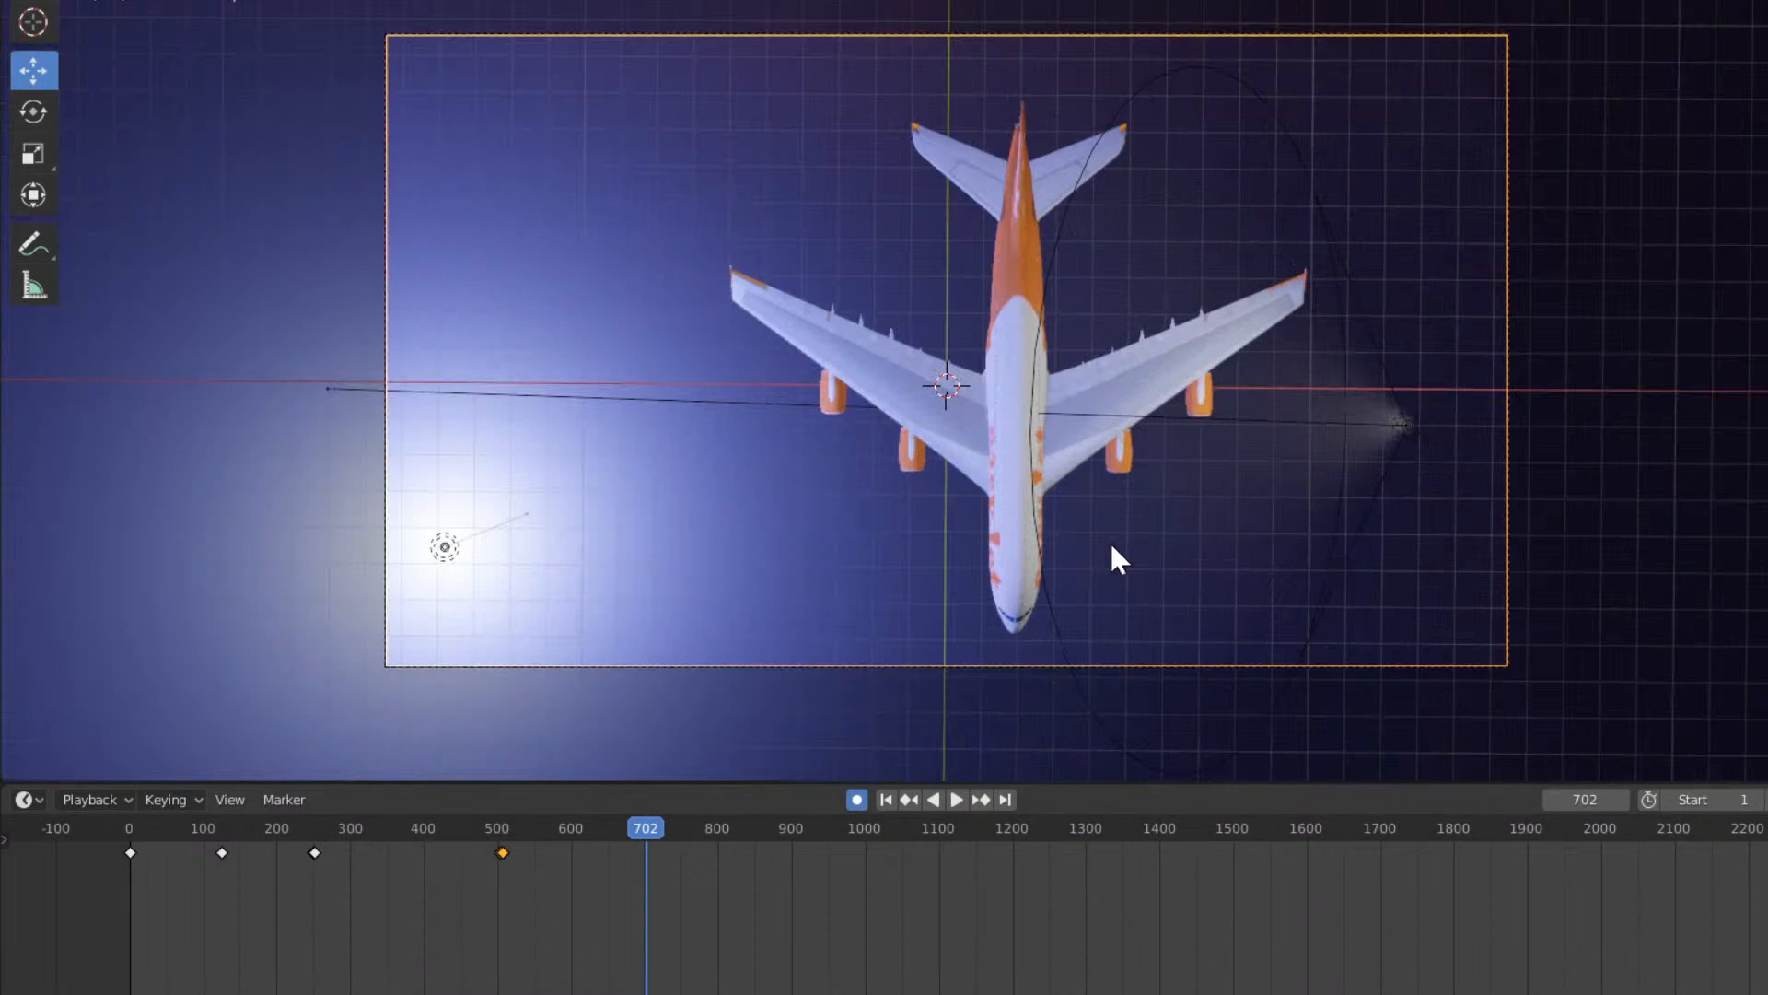